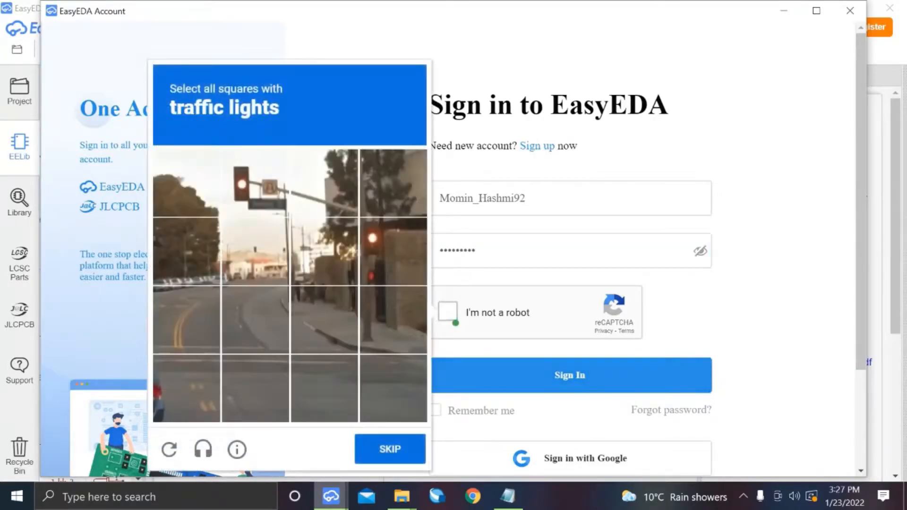
# Complete the traffic-light image verification, enable Remember me, and sign in to the account.
pyautogui.click(258, 189)
pyautogui.click(387, 241)
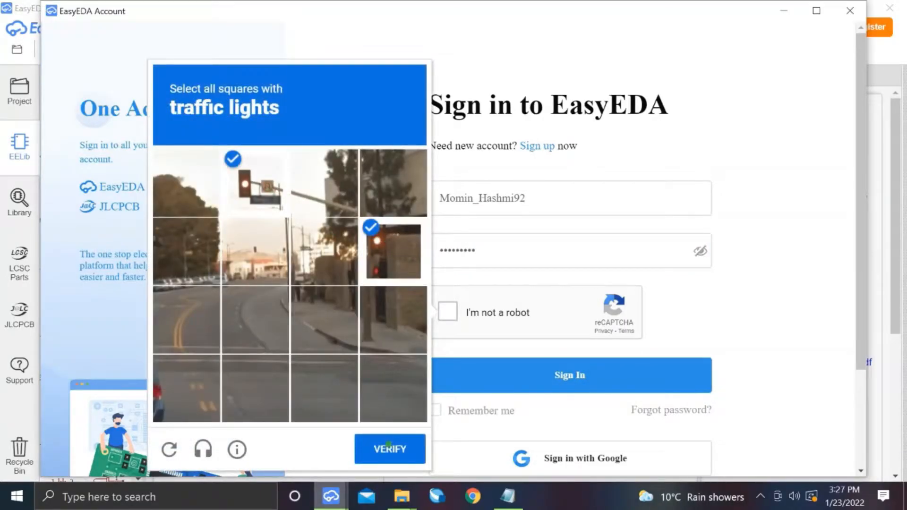
pyautogui.click(434, 410)
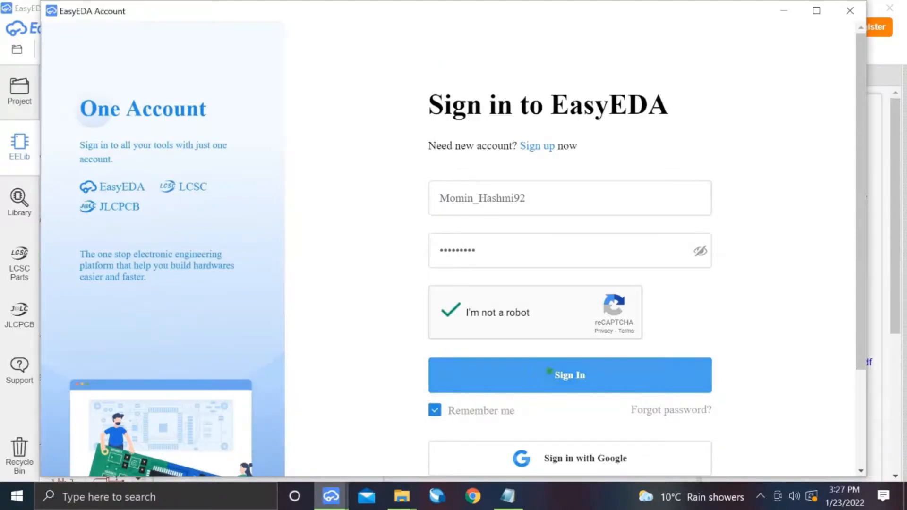
pyautogui.click(555, 376)
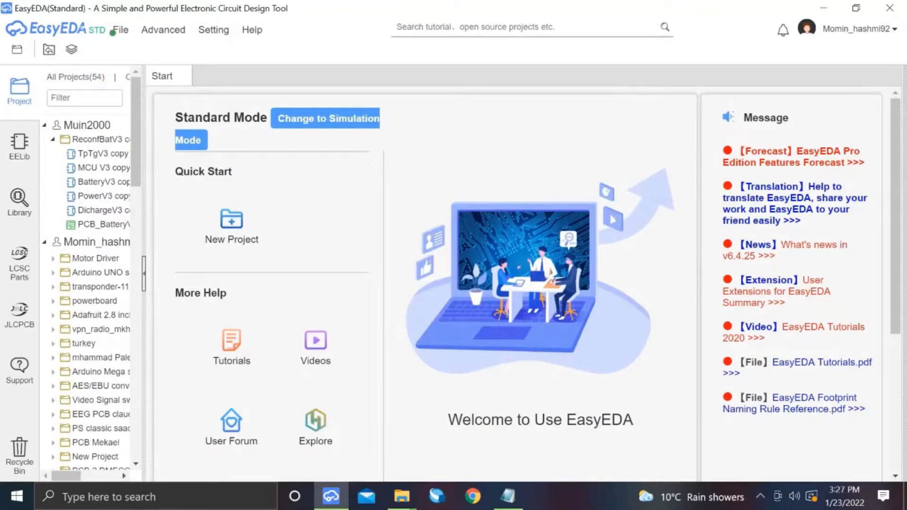
# Create and save a new project titled "Flexible Arduino Pro Mini".
pyautogui.click(117, 29)
pyautogui.moveTo(127, 47)
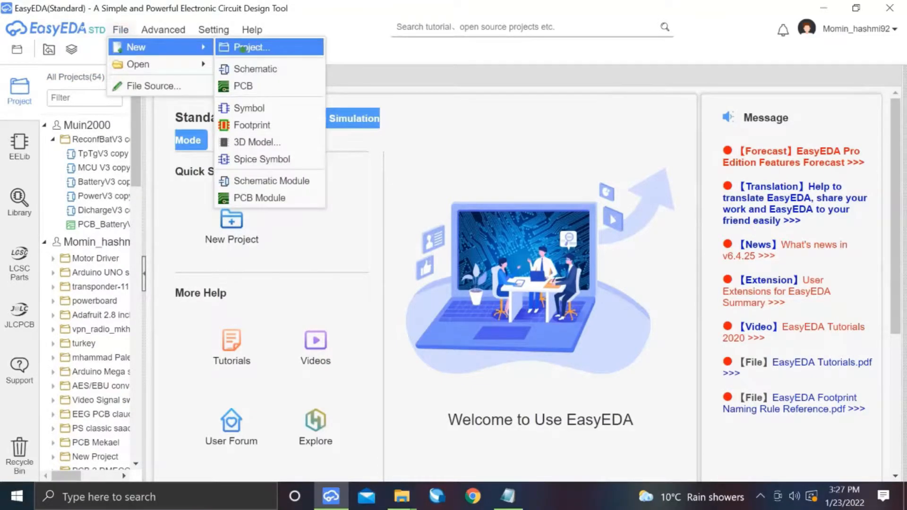
pyautogui.click(239, 45)
pyautogui.write('Flexible Arduino Pro Mini')
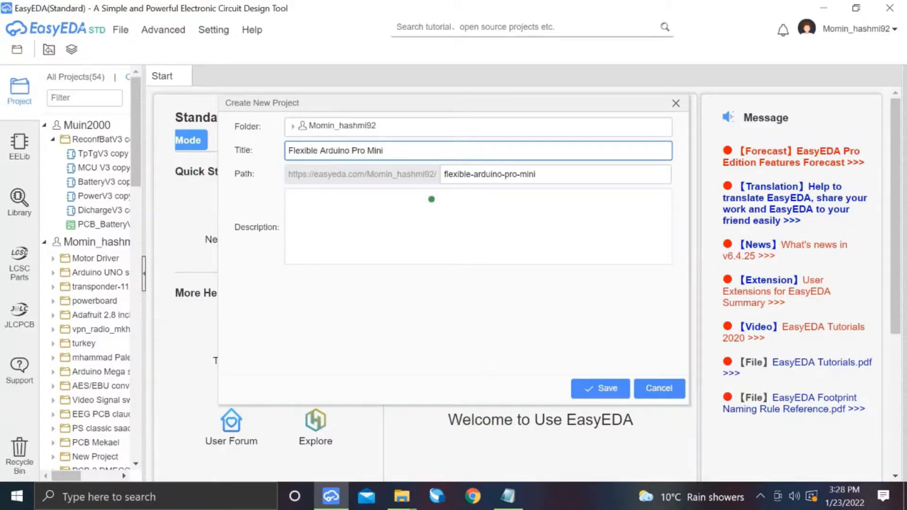
pyautogui.click(596, 388)
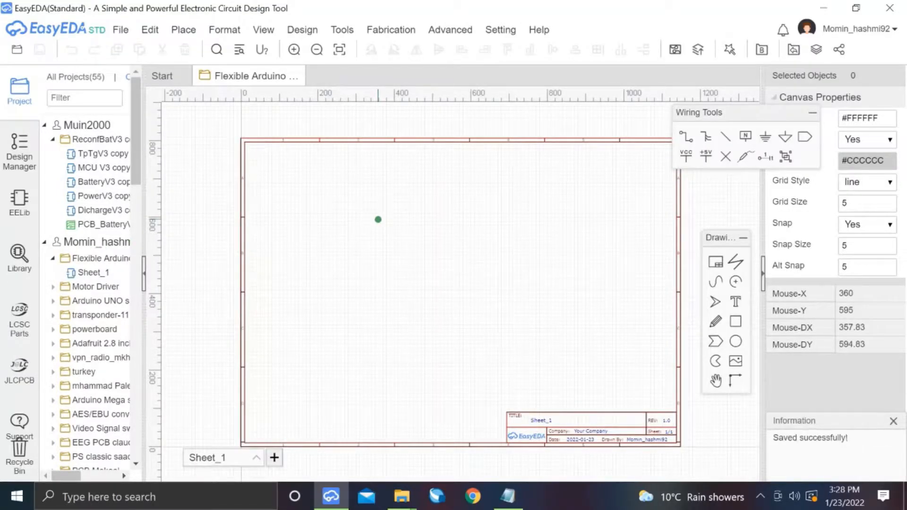
pyautogui.click(120, 29)
pyautogui.click(147, 101)
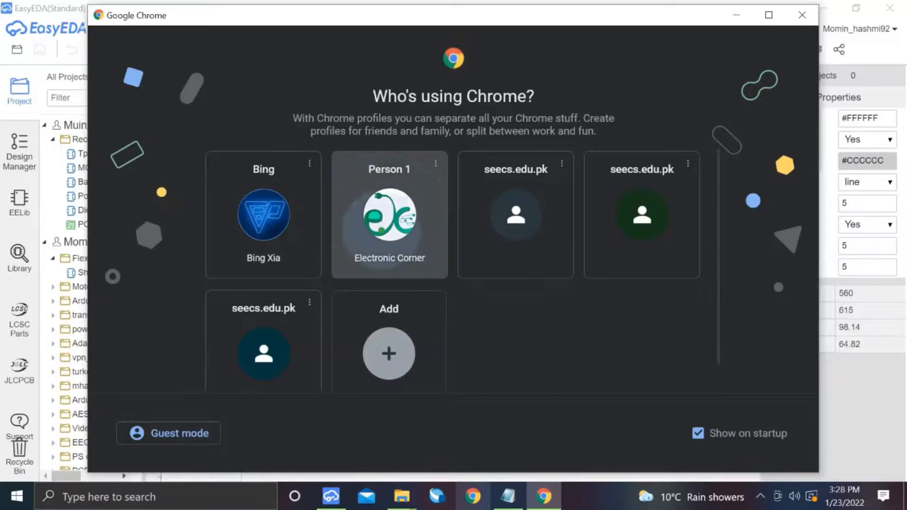
# Switch to Chrome, search the web for "Arduino pro mini", and open the arduino.cc ArduinoBoardProMini page.
pyautogui.click(381, 230)
pyautogui.write('Arduino')
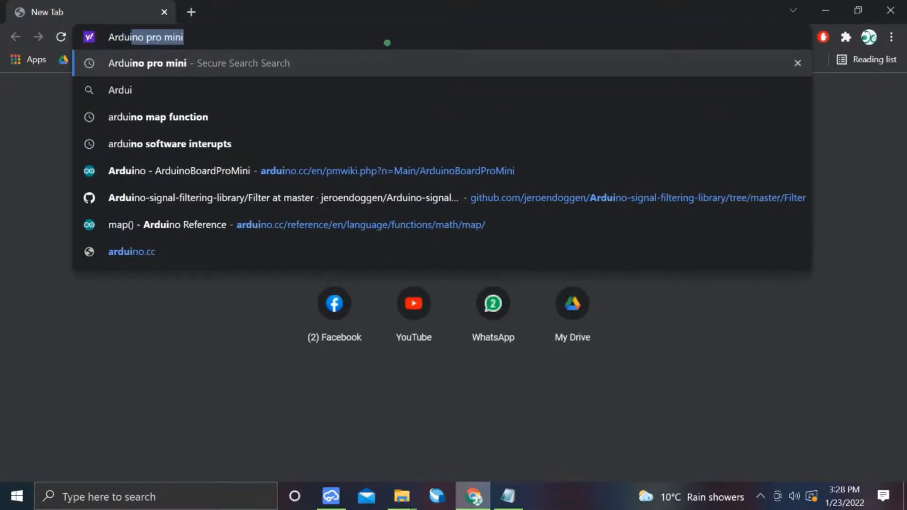
pyautogui.write(' pro')
pyautogui.press('Return')
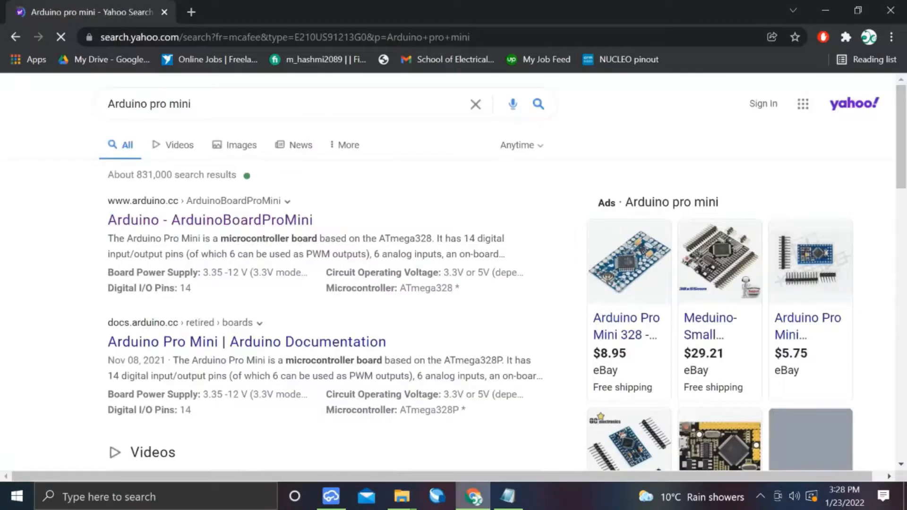
pyautogui.click(206, 221)
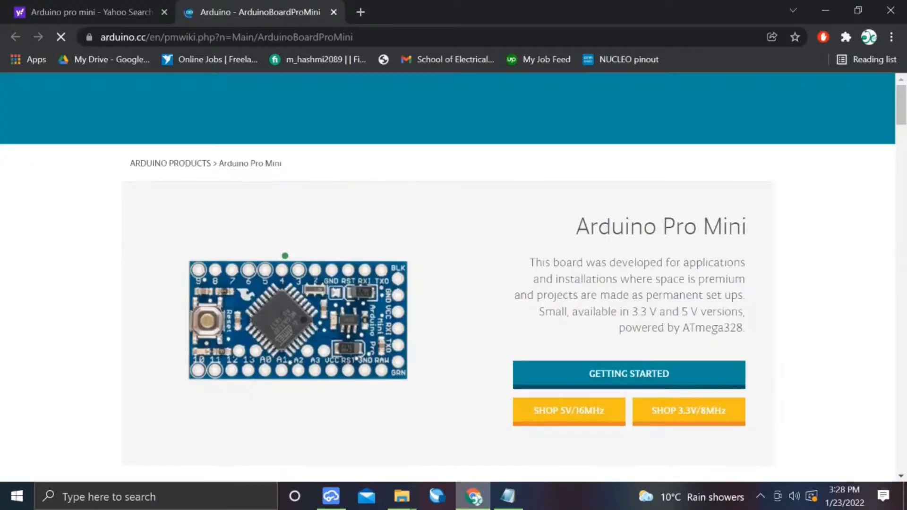
# Open the Pro Mini's PDF schematic from the page's documentation section and examine its power-supply circuit.
pyautogui.scroll(-5, 215, 271)
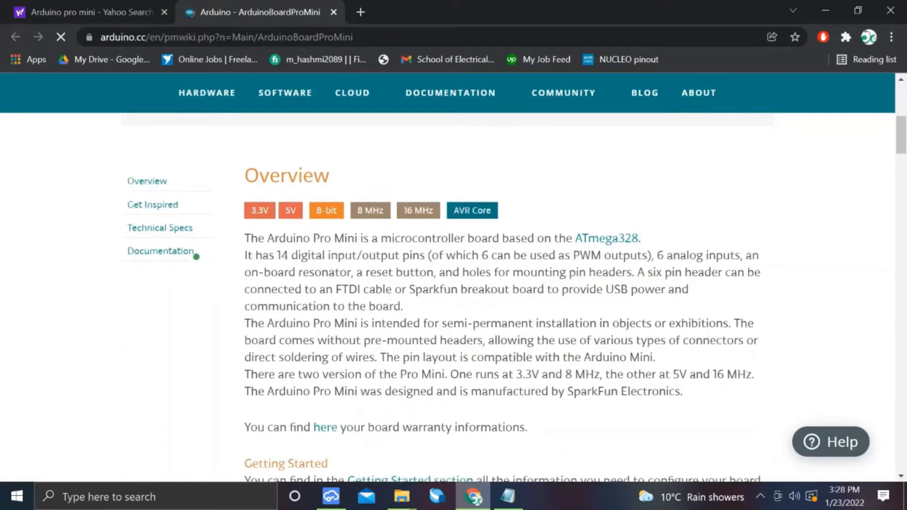
pyautogui.click(154, 253)
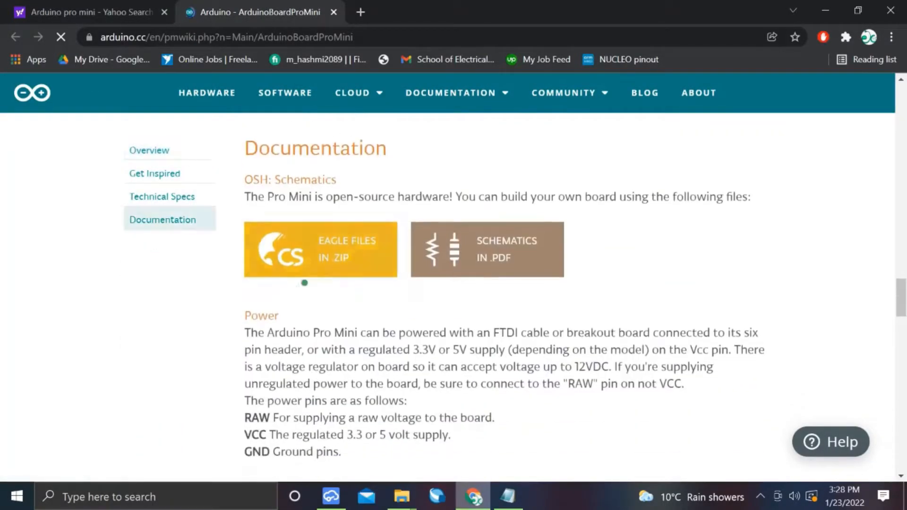
pyautogui.click(484, 274)
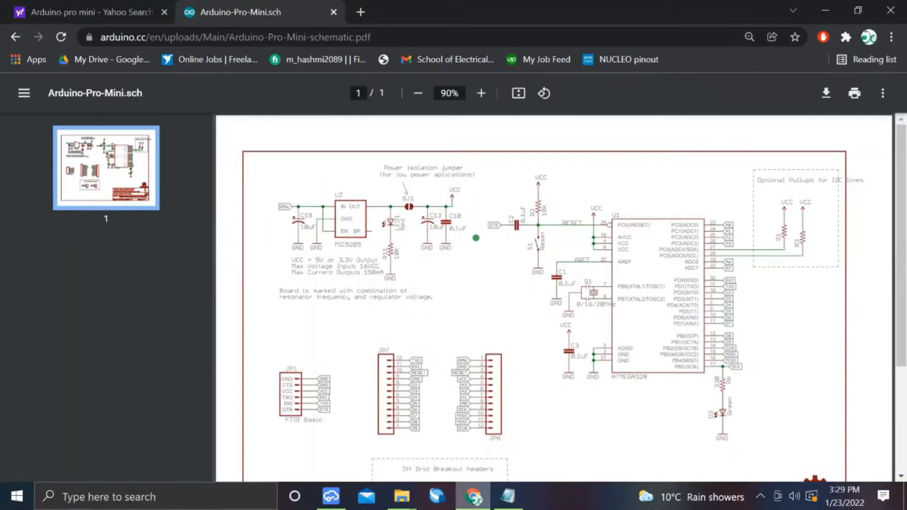
pyautogui.scroll(-4, 534, 296)
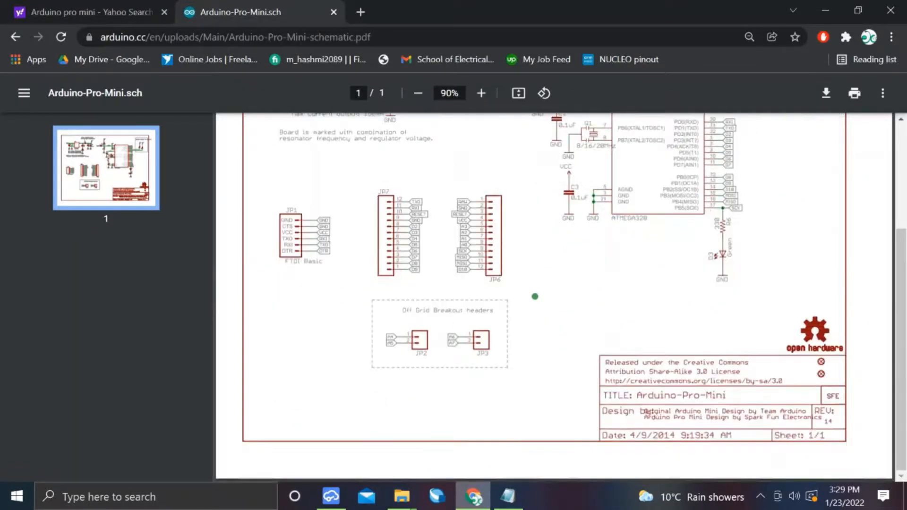
pyautogui.scroll(3, 535, 296)
pyautogui.scroll(1, 535, 296)
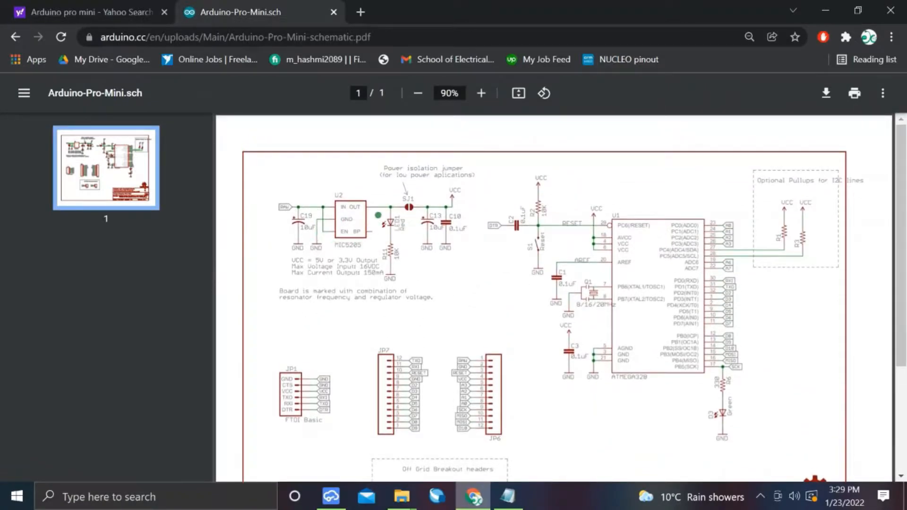
pyautogui.keyDown('ctrl'); pyautogui.scroll(3, 293, 222); pyautogui.keyUp('ctrl')
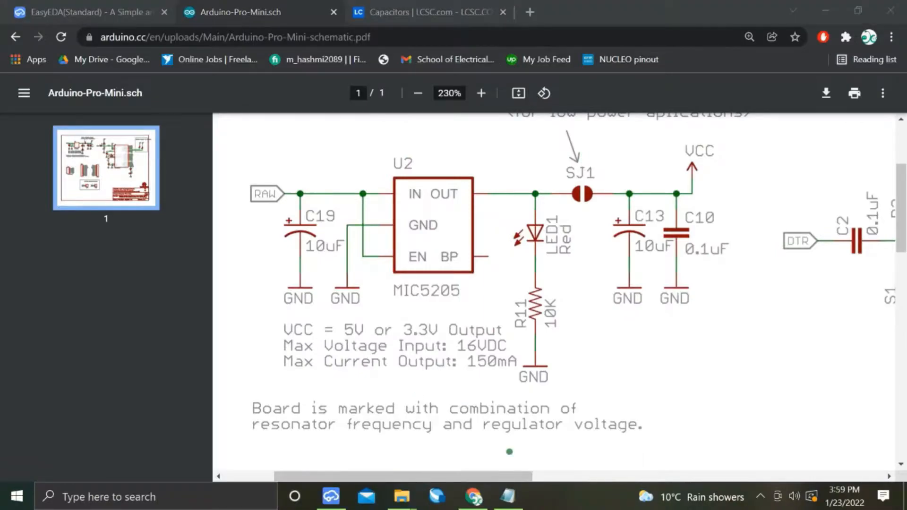
# Switch to Notes.txt in Notepad and insert blank lines above the "LCSC Part numbers:" heading.
pyautogui.click(508, 496)
pyautogui.click(442, 405)
pyautogui.press('Return')
pyautogui.press('Return')
pyautogui.press('Return')
pyautogui.press('Return')
pyautogui.press('Return')
pyautogui.press('Return')
pyautogui.press('Return')
pyautogui.press('Return')
pyautogui.press('Return')
pyautogui.press('Return')
pyautogui.scroll(-2, 442, 404)
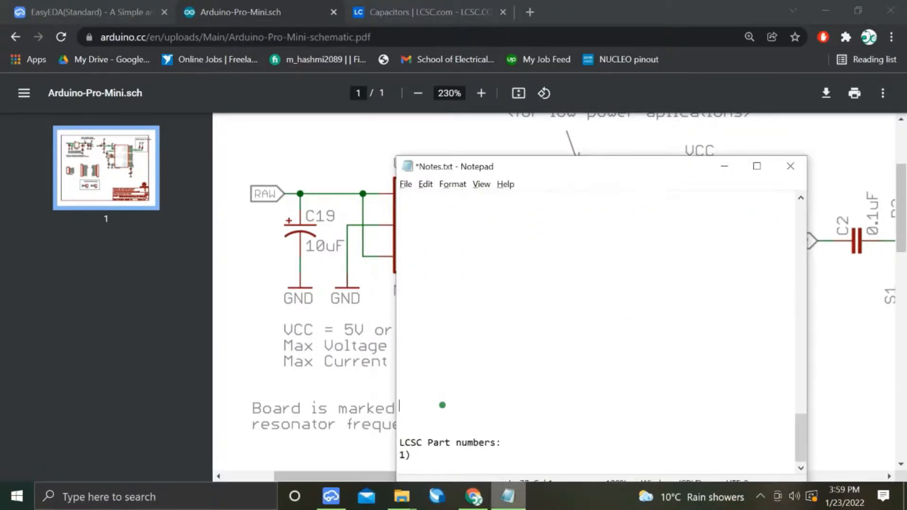
# Add blank space below the "LCSC Part numbers:" heading and replace its "1)" entry with "C19 -".
pyautogui.click(423, 455)
pyautogui.press('Return')
pyautogui.press('Return')
pyautogui.press('Return')
pyautogui.press('Return')
pyautogui.press('Return')
pyautogui.press('Return')
pyautogui.press('Return')
pyautogui.press('Return')
pyautogui.press('Return')
pyautogui.press('Return')
pyautogui.press('Return')
pyautogui.press('Return')
pyautogui.press('Return')
pyautogui.press('Return')
pyautogui.press('Return')
pyautogui.press('Return')
pyautogui.press('Return')
pyautogui.press('Return')
pyautogui.press('Return')
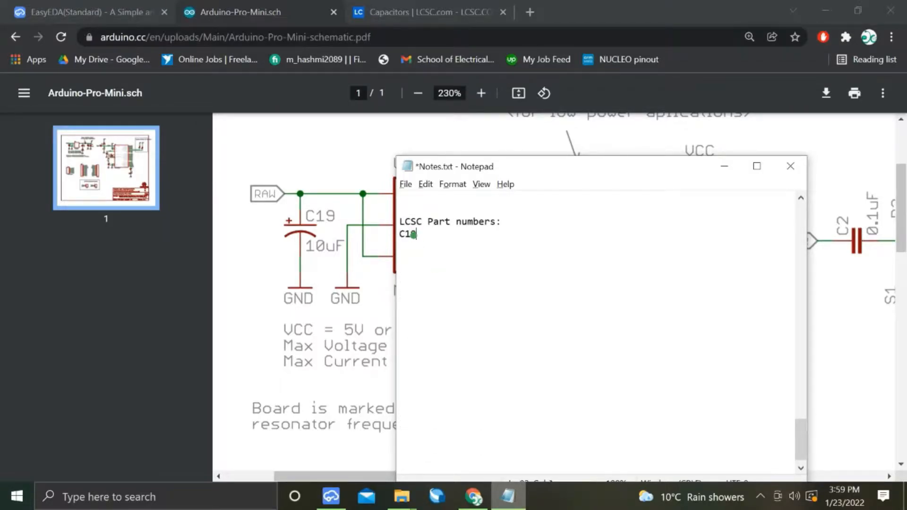
pyautogui.hotkey('alt', 'Tab')
pyautogui.hotkey('alt', 'Tab')
pyautogui.hotkey('alt', 'Tab')
pyautogui.hotkey('alt', 'Tab')
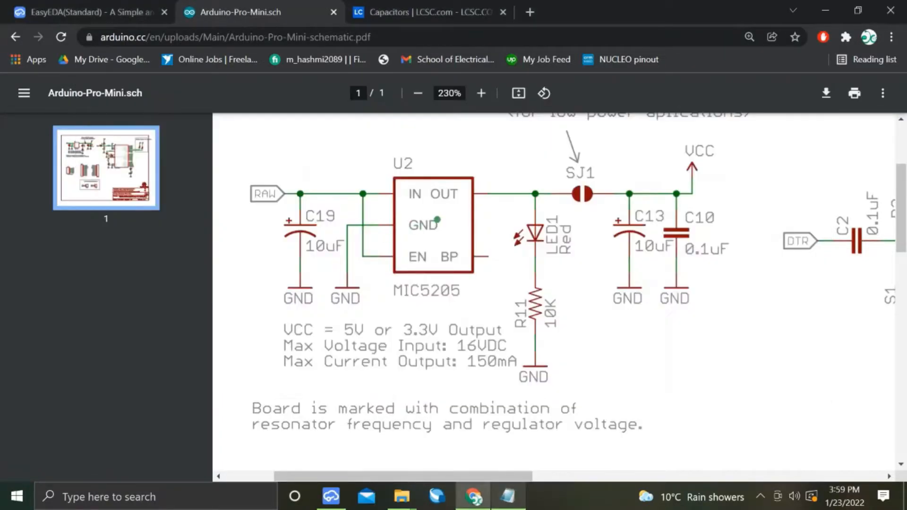
# Add the entries "U2 -" and "LED1 -" to the part list in Notes.txt, following the schematic.
pyautogui.hotkey('alt', 'Tab')
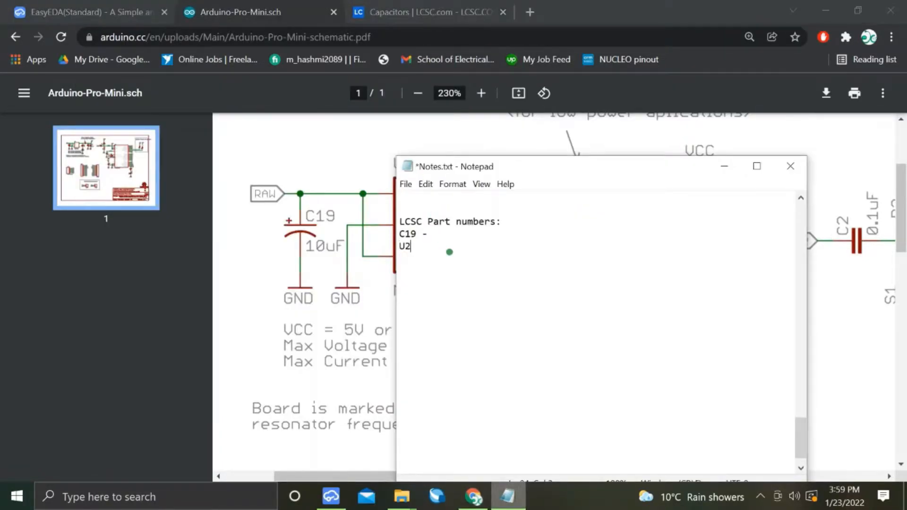
pyautogui.write('U2 -')
pyautogui.hotkey('alt', 'Tab')
pyautogui.hscroll(3, 506, 249)
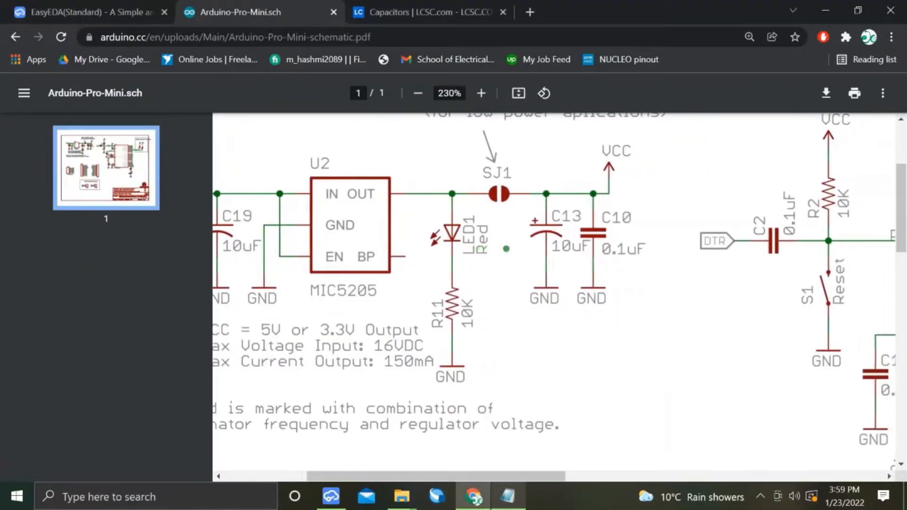
pyautogui.hotkey('alt', 'Tab')
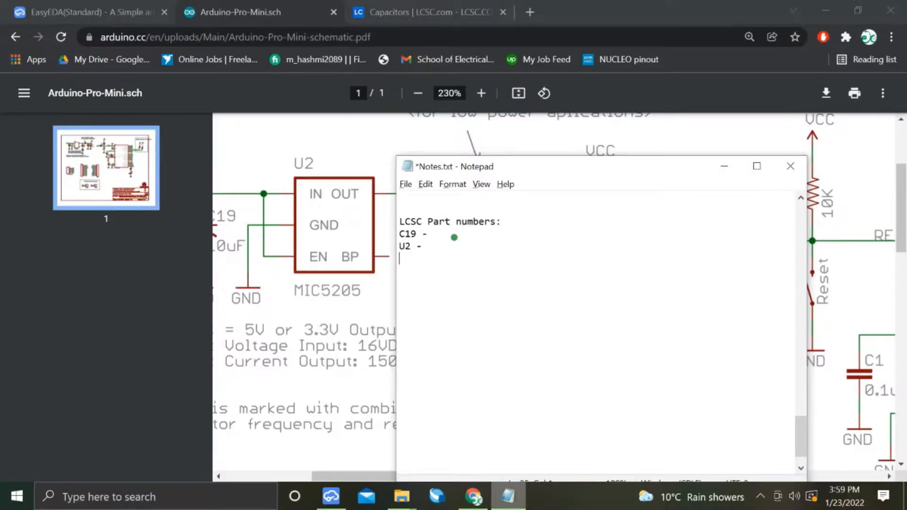
pyautogui.hotkey('alt', 'Tab')
pyautogui.hscroll(1, 473, 238)
pyautogui.hotkey('alt', 'Tab')
pyautogui.write('LED1 -')
# Add resistor "R11 -" on a new line below the LED1 entry in the part list.
pyautogui.hotkey('alt', 'Tab')
pyautogui.hotkey('alt', 'Tab')
pyautogui.write('R11')
pyautogui.press('BackSpace')
pyautogui.press('BackSpace')
pyautogui.press('BackSpace')
pyautogui.press('Return')
pyautogui.write('R11 -')
# List the regulator's output capacitors C13 and C10 from the schematic in the notes.
pyautogui.hotkey('alt', 'Tab')
pyautogui.hotkey('alt', 'Tab')
pyautogui.write('C')
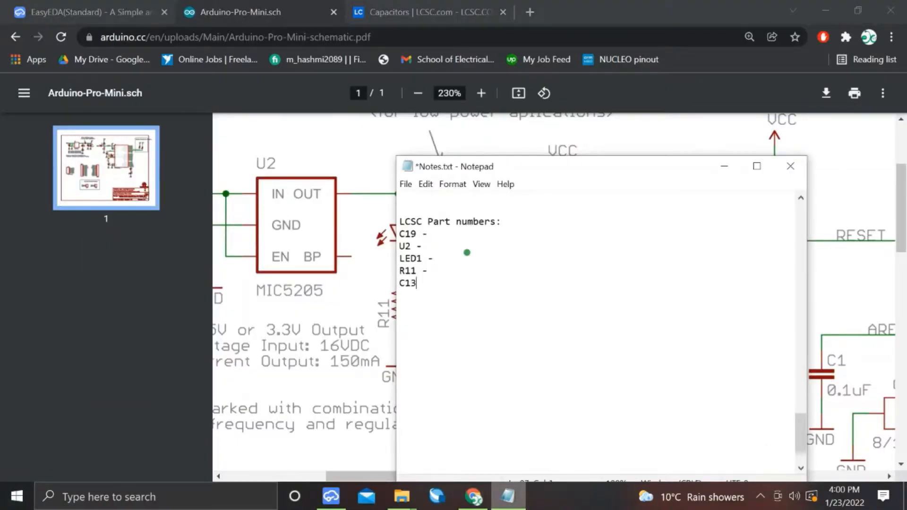
pyautogui.hotkey('alt', 'Tab')
pyautogui.hscroll(1, 463, 265)
pyautogui.scroll(1, 461, 272)
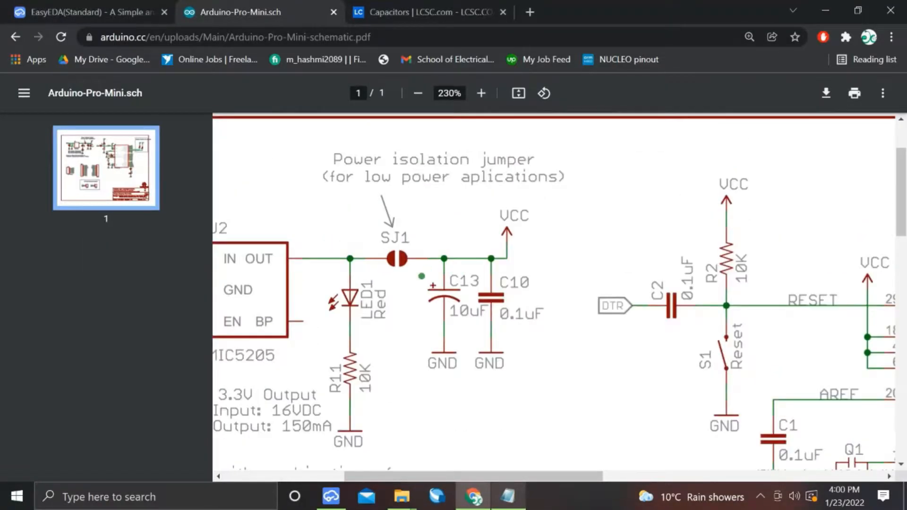
pyautogui.hotkey('alt', 'Tab')
pyautogui.hotkey('alt', 'Tab')
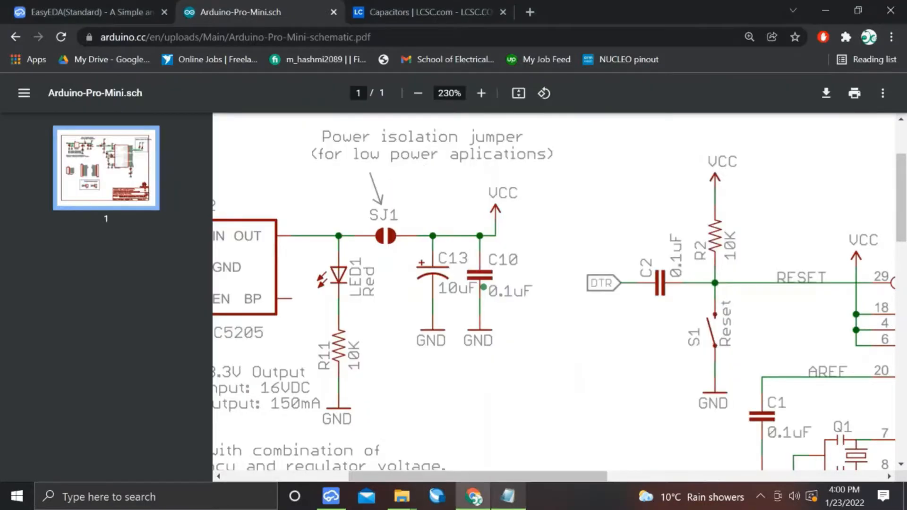
# Add the reset circuit's capacitor C2 and resistor R2 to the part list in the notes.
pyautogui.hscroll(3, 466, 286)
pyautogui.hotkey('alt', 'Tab')
pyautogui.write('-')
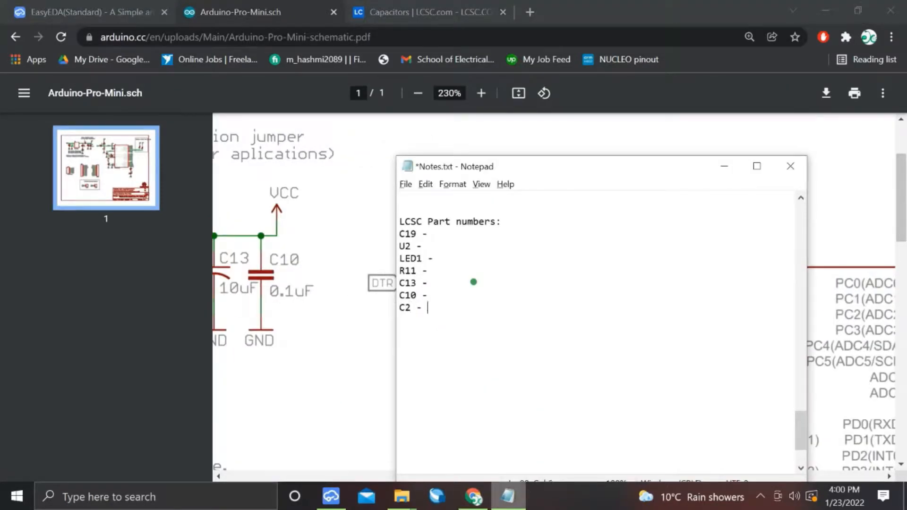
pyautogui.hotkey('alt', 'Tab')
pyautogui.hscroll(2, 473, 282)
pyautogui.hotkey('alt', 'Tab')
pyautogui.press('Return')
pyautogui.write('R2')
pyautogui.hotkey('alt', 'Tab')
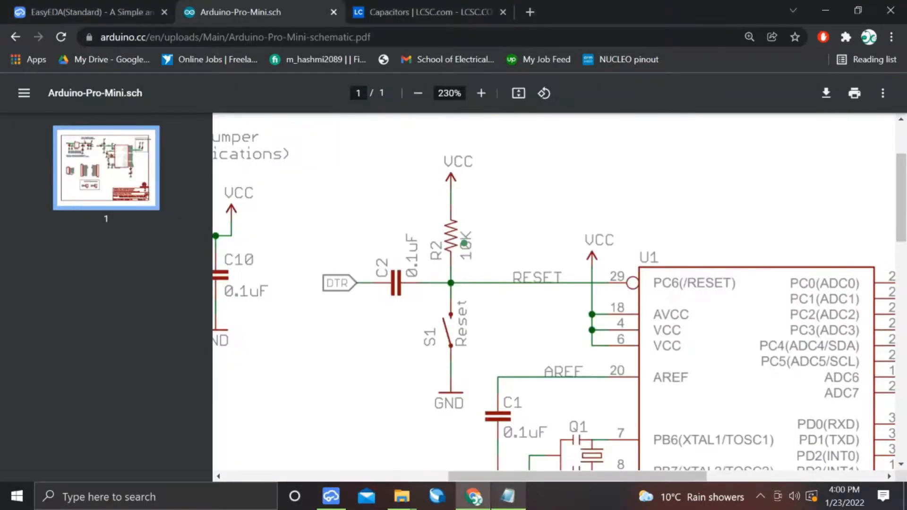
# Add the reset switch "S1 -" and the microcontroller "U1 -" to the part list.
pyautogui.scroll(-2, 465, 243)
pyautogui.hotkey('alt', 'Tab')
pyautogui.hotkey('alt', 'Tab')
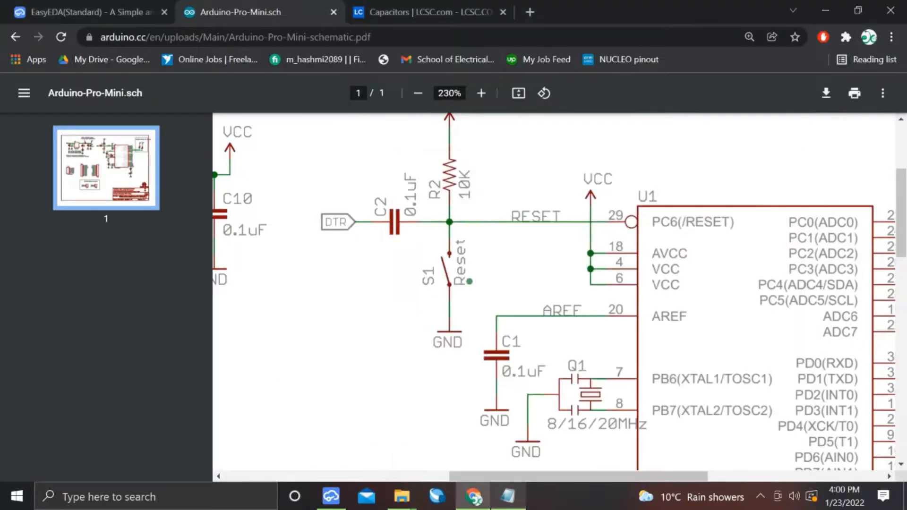
pyautogui.hscroll(3, 430, 277)
pyautogui.hotkey('alt', 'Tab')
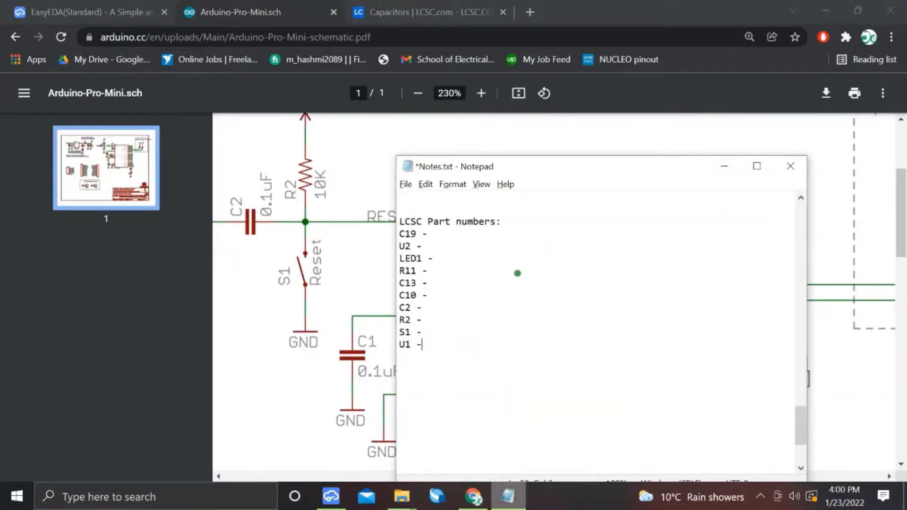
# Add the optional I2C pull-up resistors as "R1 -" and "R3 -" to the part list.
pyautogui.hotkey('alt', 'Tab')
pyautogui.scroll(-2, 554, 292)
pyautogui.hscroll(3, 554, 292)
pyautogui.scroll(2, 554, 292)
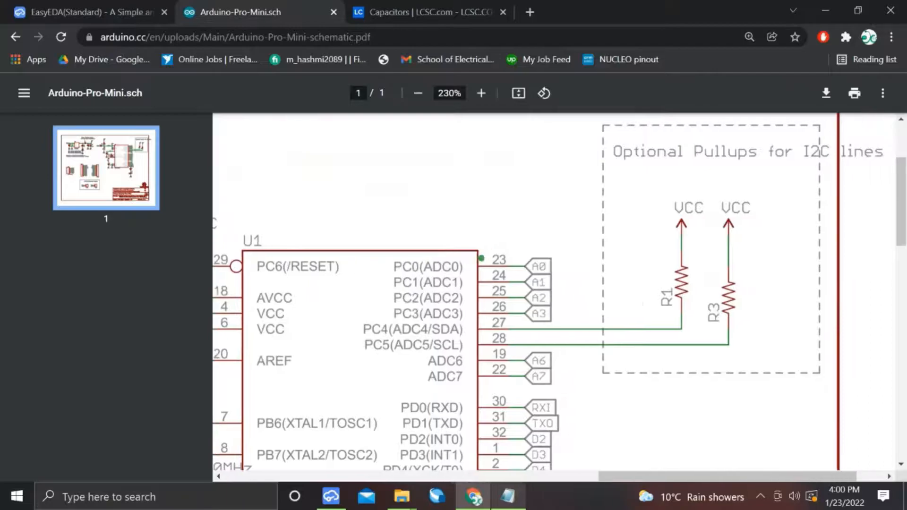
pyautogui.hscroll(1, 481, 258)
pyautogui.hotkey('alt', 'Tab')
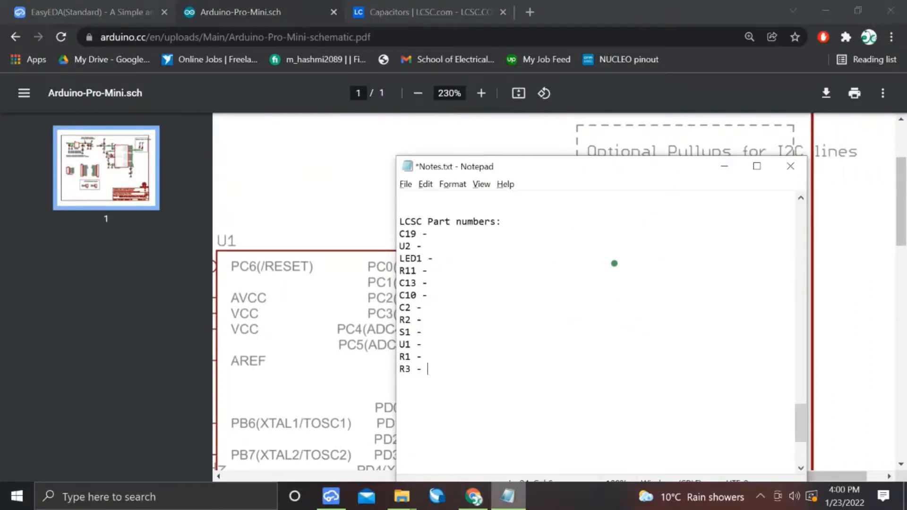
# Add the AREF capacitor "C1 -" and the resonator "Q1 -" to the part list.
pyautogui.hotkey('alt', 'Tab')
pyautogui.keyDown('ctrl'); pyautogui.scroll(-3, 529, 281); pyautogui.keyUp('ctrl')
pyautogui.hscroll(-2, 529, 281)
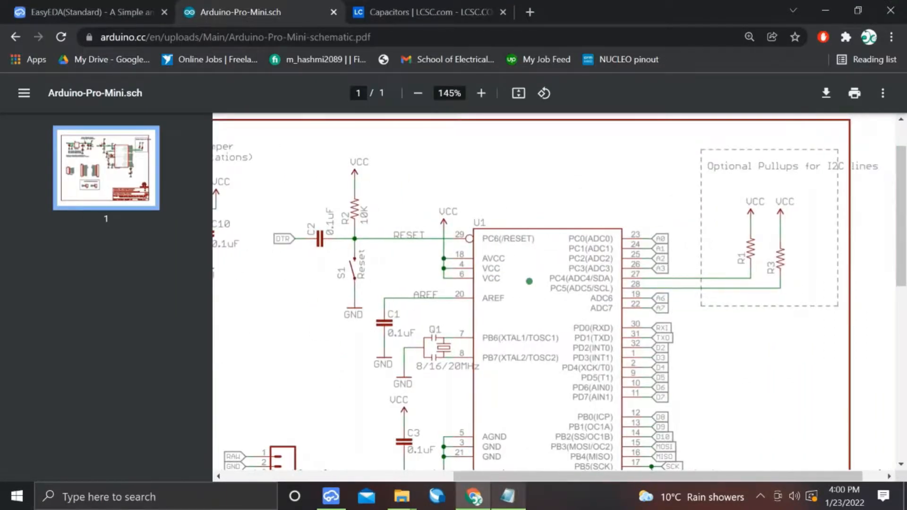
pyautogui.keyDown('ctrl'); pyautogui.scroll(3, 529, 281); pyautogui.keyUp('ctrl')
pyautogui.scroll(-2, 529, 281)
pyautogui.hotkey('alt', 'Tab')
pyautogui.write('-')
pyautogui.press('Return')
pyautogui.hotkey('alt', 'Tab')
pyautogui.hotkey('alt', 'Tab')
pyautogui.write('Q1 -')
pyautogui.hotkey('alt', 'Tab')
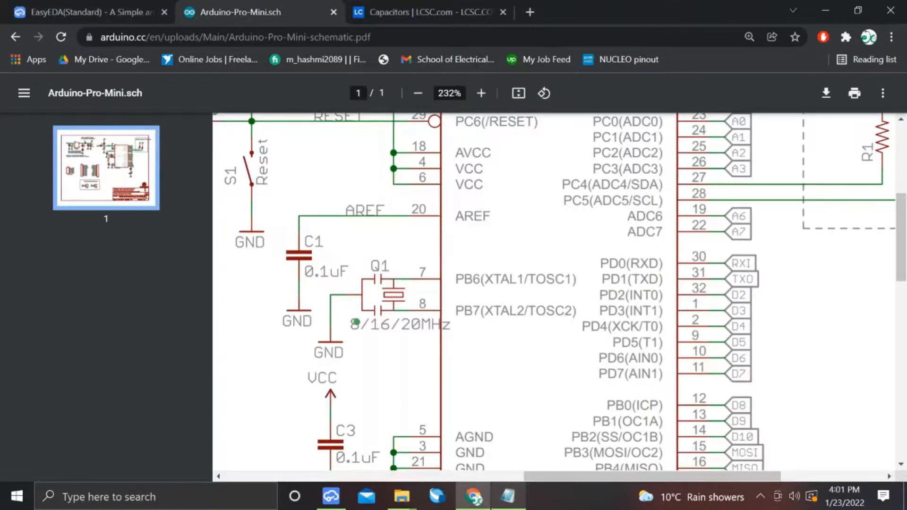
# Add the VCC capacitor "C3 -" and the SCK line's LED resistor "R6 -" to the part list.
pyautogui.scroll(-3, 355, 322)
pyautogui.scroll(-1, 499, 340)
pyautogui.hotkey('alt', 'Tab')
pyautogui.hotkey('alt', 'Tab')
pyautogui.scroll(-1, 728, 353)
pyautogui.hotkey('alt', 'Tab')
pyautogui.write('C3 -')
pyautogui.press('Return')
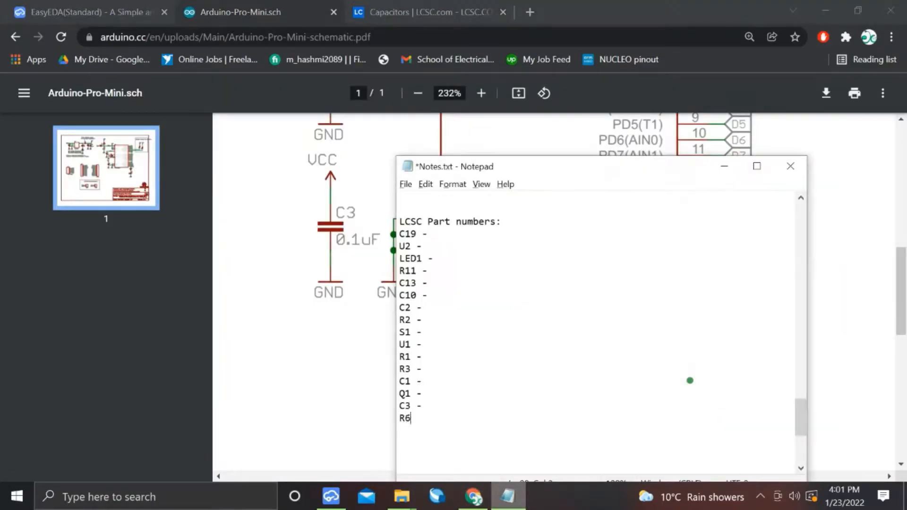
pyautogui.write('-')
pyautogui.hotkey('alt', 'Tab')
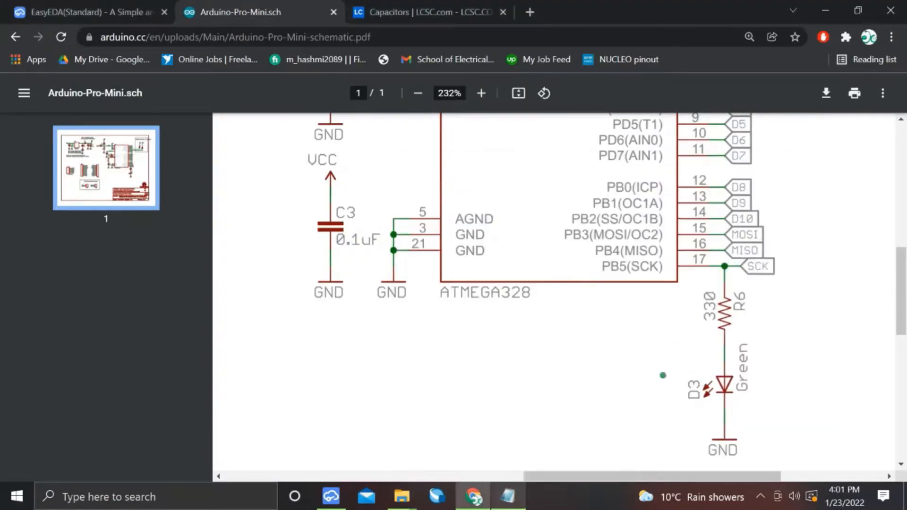
# Add the green LED "D3 -" and the headers "JP1 -" and "JP7 -" to the part list in Notepad.
pyautogui.keyDown('ctrl'); pyautogui.scroll(-5, 594, 342); pyautogui.keyUp('ctrl')
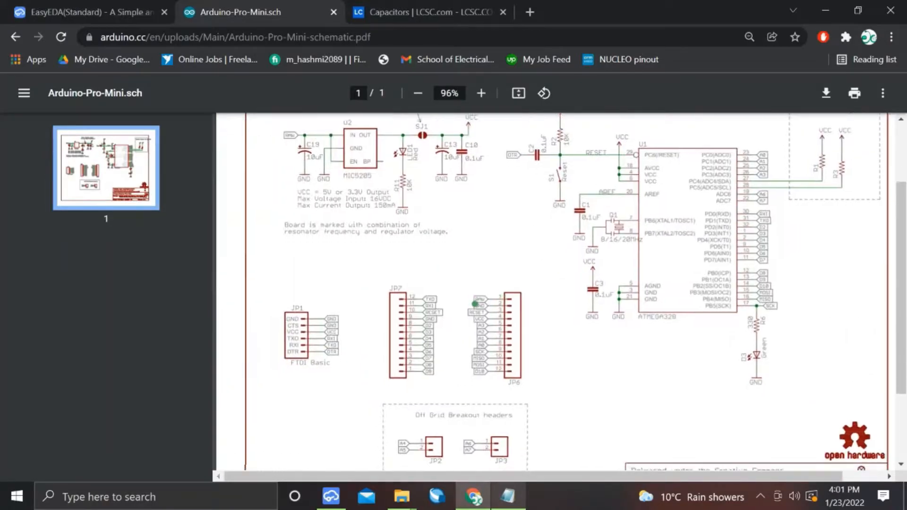
pyautogui.keyDown('ctrl'); pyautogui.scroll(3, 277, 313); pyautogui.keyUp('ctrl')
pyautogui.hotkey('alt', 'Tab')
pyautogui.hotkey('alt', 'Tab')
pyautogui.hotkey('alt', 'Tab')
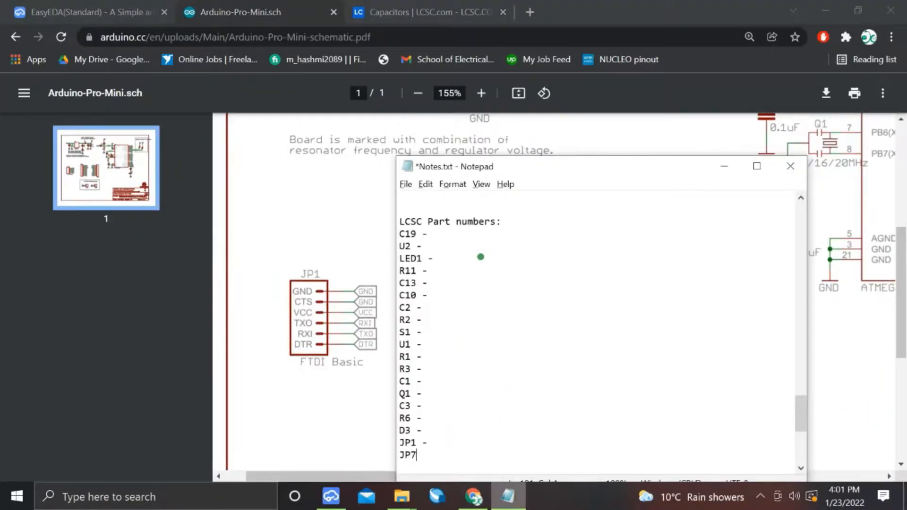
pyautogui.write('-')
# Add the header "JP6 -" and the off-grid breakout headers "JP2 -" and "JP3 -" to the part list.
pyautogui.hotkey('alt', 'Tab')
pyautogui.hotkey('alt', 'Tab')
pyautogui.hotkey('alt', 'Tab')
pyautogui.scroll(-3, 652, 387)
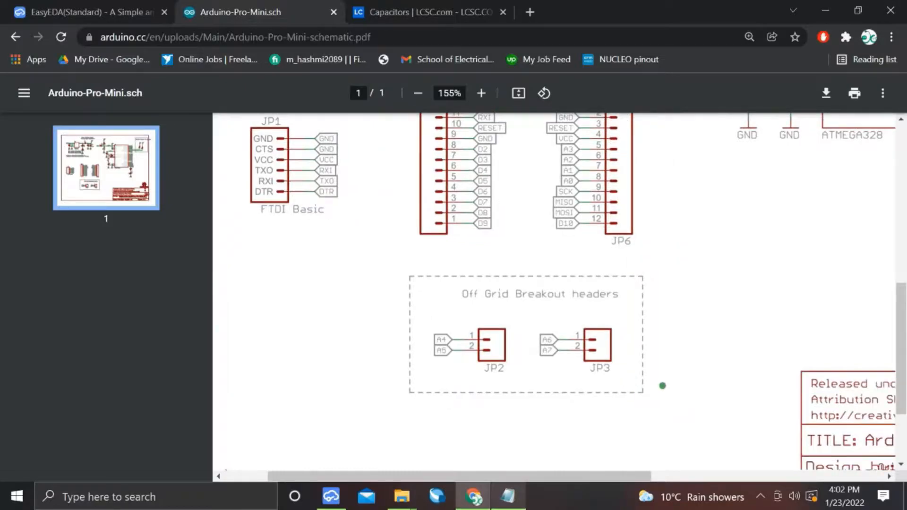
pyautogui.hscroll(1, 662, 385)
pyautogui.hotkey('alt', 'Tab')
pyautogui.press('Return')
pyautogui.write('JP2 -')
pyautogui.press('Return')
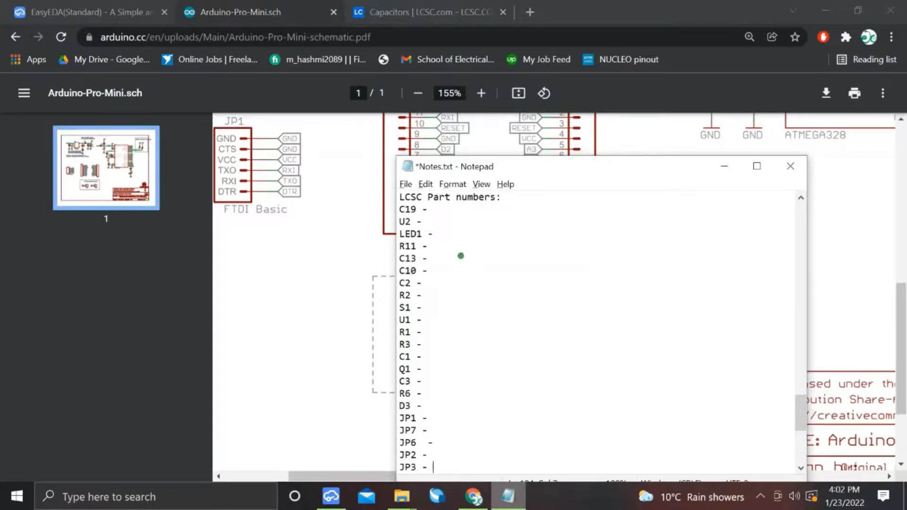
# Move the C13, C10 and C2 entries directly below C19 to start a capacitor group.
pyautogui.scroll(1, 460, 255)
pyautogui.moveTo(425, 309); pyautogui.dragTo(399, 284)
pyautogui.hotkey('ctrl', 'c')
pyautogui.press('BackSpace')
pyautogui.press('Return')
pyautogui.hotkey('ctrl', 'v')
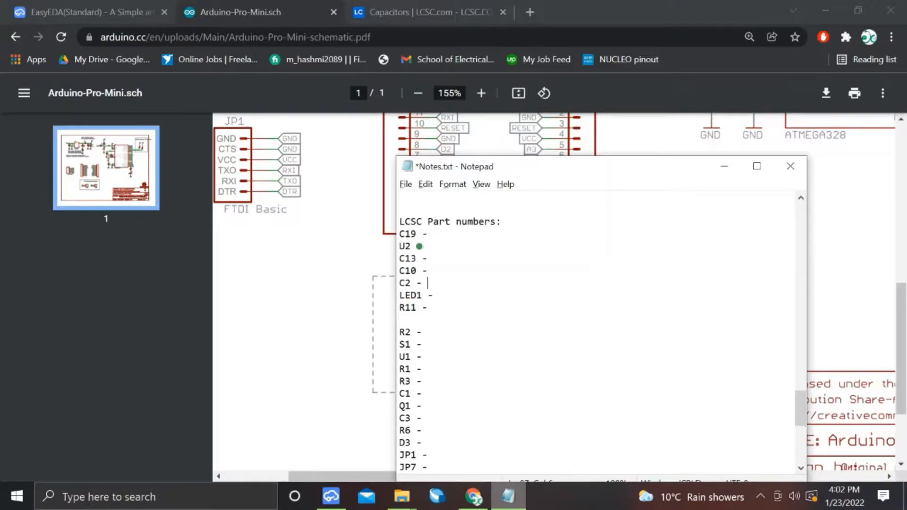
pyautogui.hotkey('ctrl', 'z')
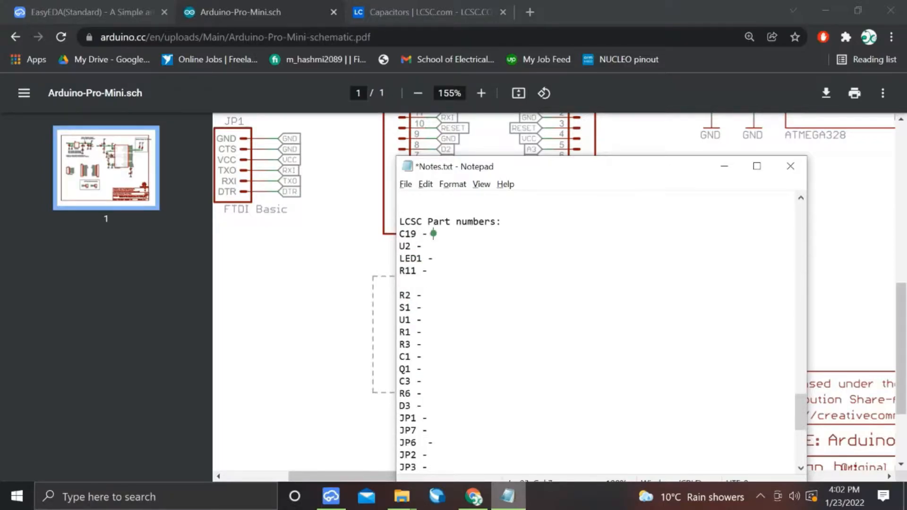
pyautogui.hotkey('ctrl', 'v')
pyautogui.press('Return')
pyautogui.press('Return')
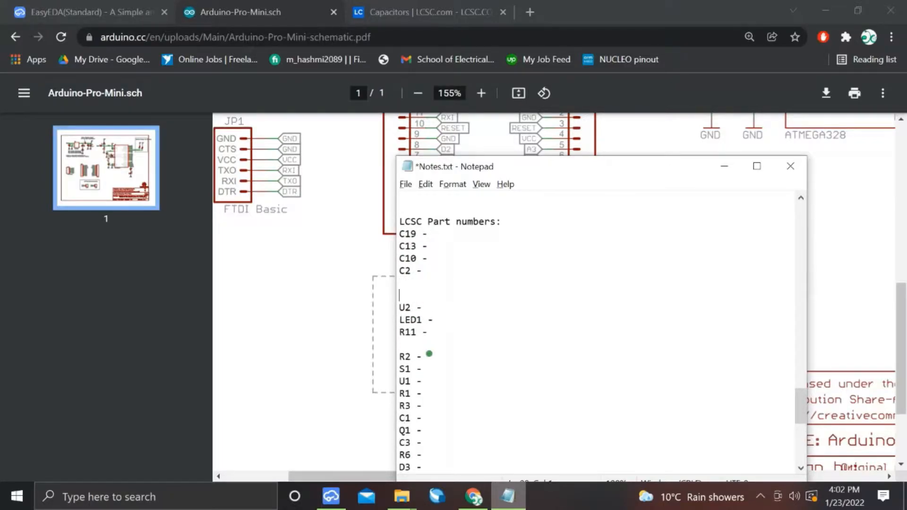
# Move the C1 and C3 entries below C2 to complete the capacitor group.
pyautogui.moveTo(424, 414); pyautogui.dragTo(400, 416)
pyautogui.hotkey('ctrl', 'x')
pyautogui.click(410, 283)
pyautogui.hotkey('ctrl', 'v')
pyautogui.moveTo(430, 442); pyautogui.dragTo(396, 443)
pyautogui.hotkey('ctrl', 'x')
pyautogui.hotkey('ctrl', 'v')
pyautogui.press('Return')
pyautogui.scroll(-2, 432, 340)
pyautogui.scroll(2, 431, 348)
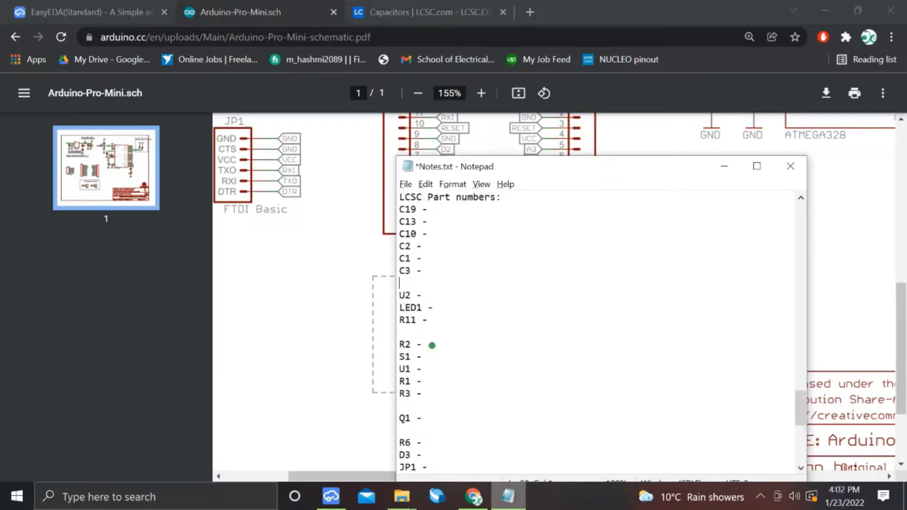
# Move the R11 and R2 entries into a separate resistor group below the capacitors.
pyautogui.moveTo(429, 321); pyautogui.dragTo(397, 321)
pyautogui.hotkey('ctrl', 'x')
pyautogui.press('Return')
pyautogui.hotkey('ctrl', 'v')
pyautogui.press('Return')
pyautogui.scroll(-1, 407, 292)
pyautogui.keyDown('shift'); pyautogui.click(398, 332); pyautogui.keyUp('shift')
pyautogui.hotkey('ctrl', 'x')
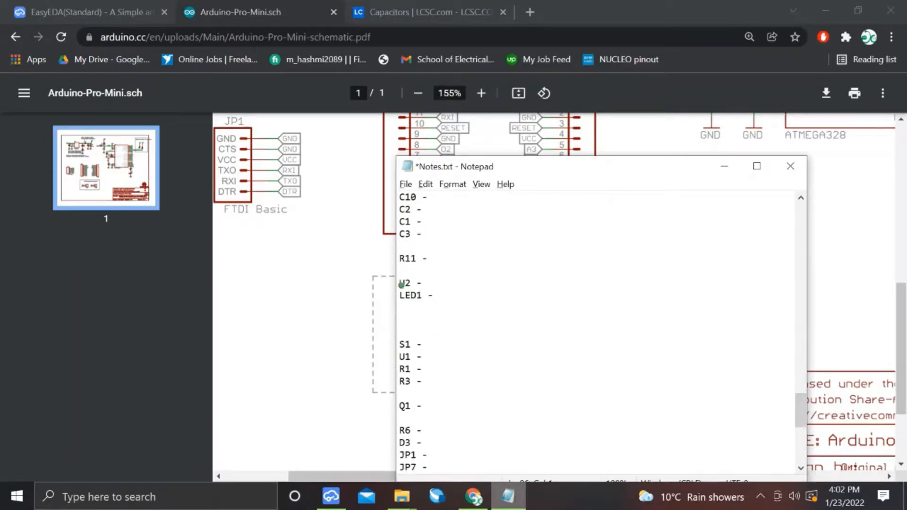
pyautogui.hotkey('ctrl', 'v')
pyautogui.press('Return')
# Move the R1, R3 and R6 entries below R2 in the resistor group.
pyautogui.moveTo(433, 399); pyautogui.dragTo(399, 378)
pyautogui.hotkey('ctrl', 'x')
pyautogui.press('Return')
pyautogui.hotkey('ctrl', 'v')
pyautogui.scroll(-3, 427, 308)
pyautogui.moveTo(428, 381); pyautogui.dragTo(399, 381)
pyautogui.hotkey('ctrl', 'x')
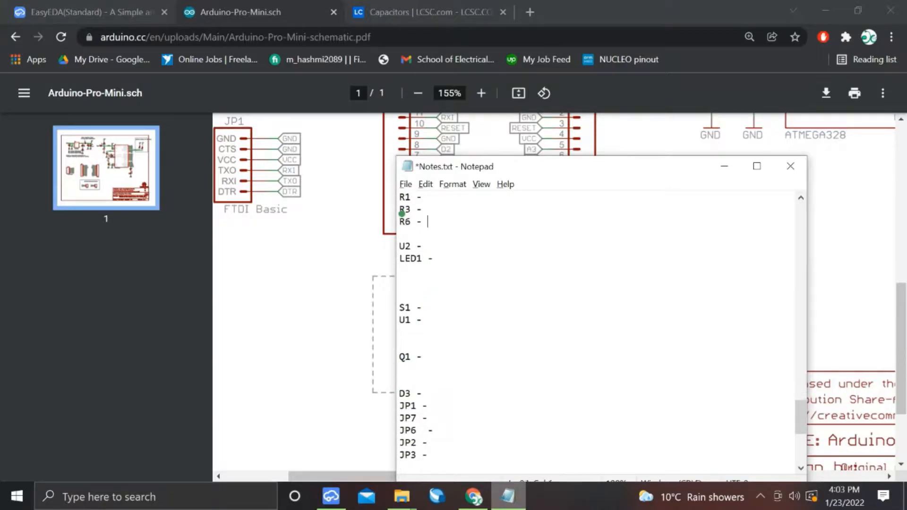
# Move the U1 entry below U2 and remove the surplus blank lines around LED1 and S1.
pyautogui.moveTo(424, 326); pyautogui.dragTo(399, 320)
pyautogui.hotkey('ctrl', 'x')
pyautogui.press('Return')
pyautogui.hotkey('ctrl', 'v')
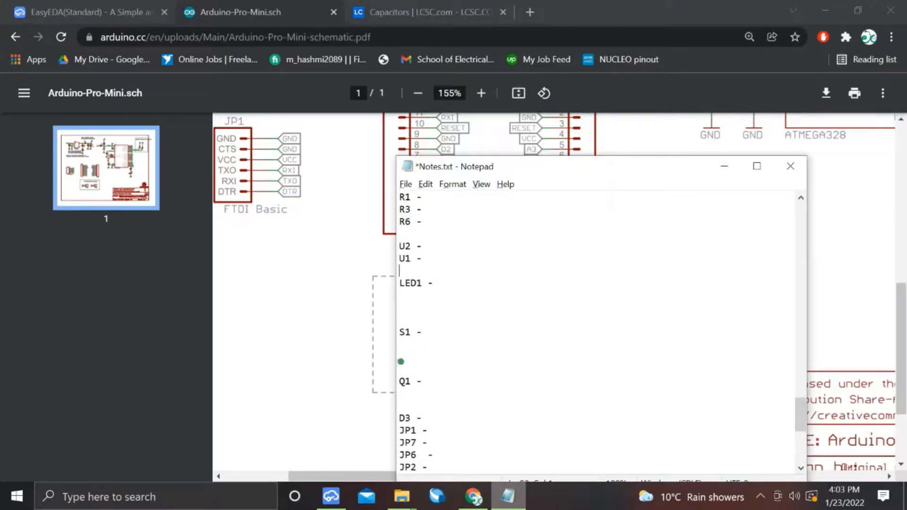
pyautogui.press('BackSpace')
pyautogui.press('BackSpace')
pyautogui.press('BackSpace')
pyautogui.press('BackSpace')
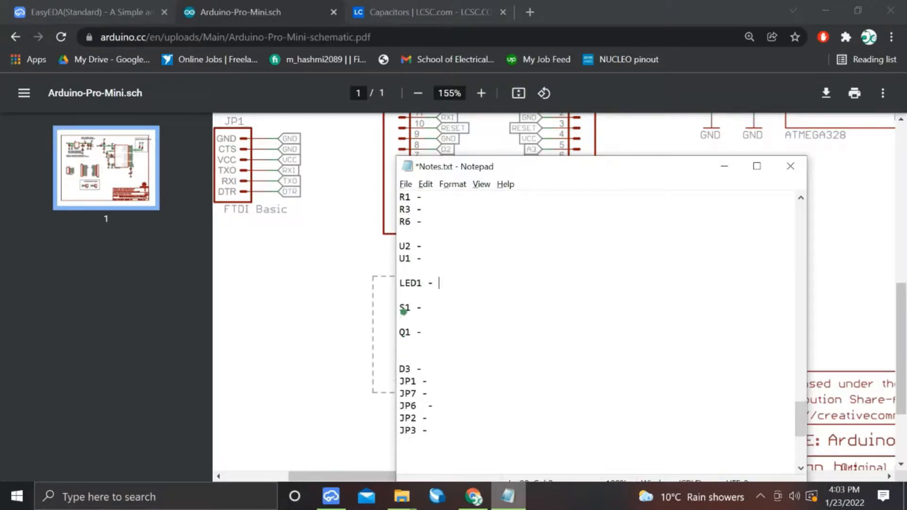
# Group the D3 entry with LED1, tidy the spacing between the remaining groups, and save the notes.
pyautogui.moveTo(422, 368); pyautogui.dragTo(388, 362)
pyautogui.click(404, 342)
pyautogui.press('Delete')
pyautogui.click(430, 356)
pyautogui.press('Return')
pyautogui.press('Return')
pyautogui.press('BackSpace')
pyautogui.hotkey('ctrl', 's')
pyautogui.scroll(5, 453, 346)
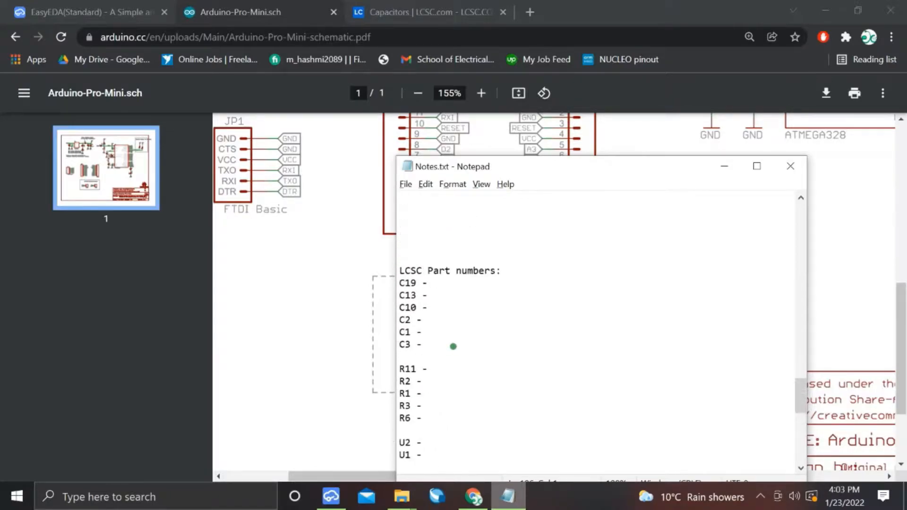
# Look up capacitor C19 from the part list in the reference schematic's power section.
pyautogui.doubleClick(410, 283)
pyautogui.click(313, 281)
pyautogui.scroll(7, 314, 281)
pyautogui.hscroll(-3, 314, 282)
pyautogui.scroll(2, 314, 281)
pyautogui.scroll(-1, 313, 282)
# Search the web for LCSC and open the LCSC.com store, closing the old store and search result tabs.
pyautogui.click(503, 12)
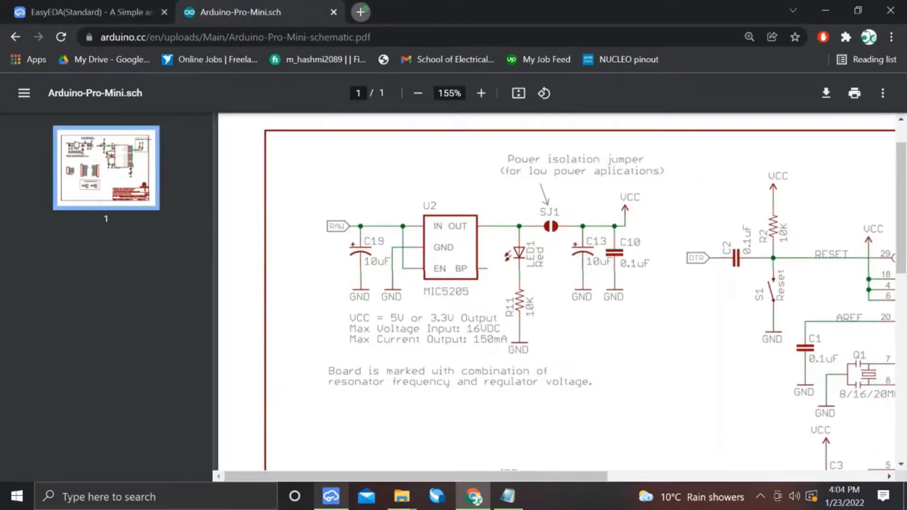
pyautogui.click(360, 13)
pyautogui.write('LCSC')
pyautogui.press('Return')
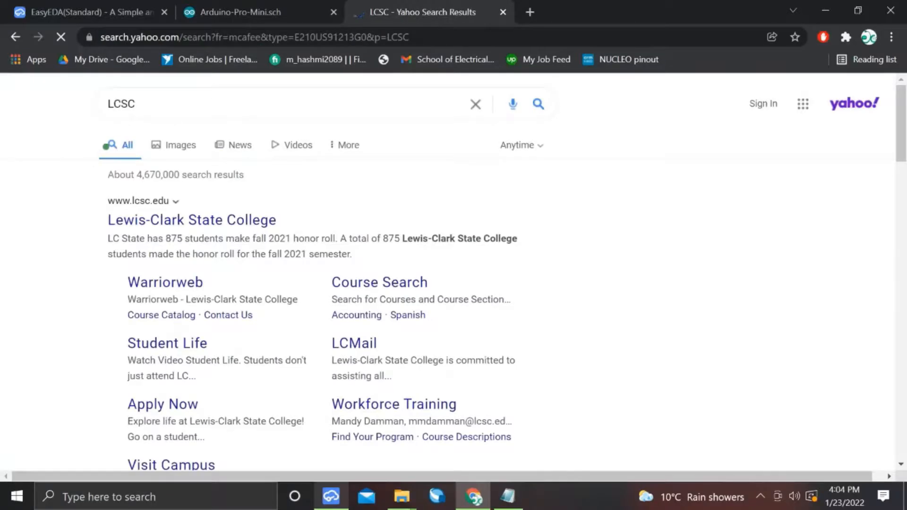
pyautogui.scroll(-10, 70, 186)
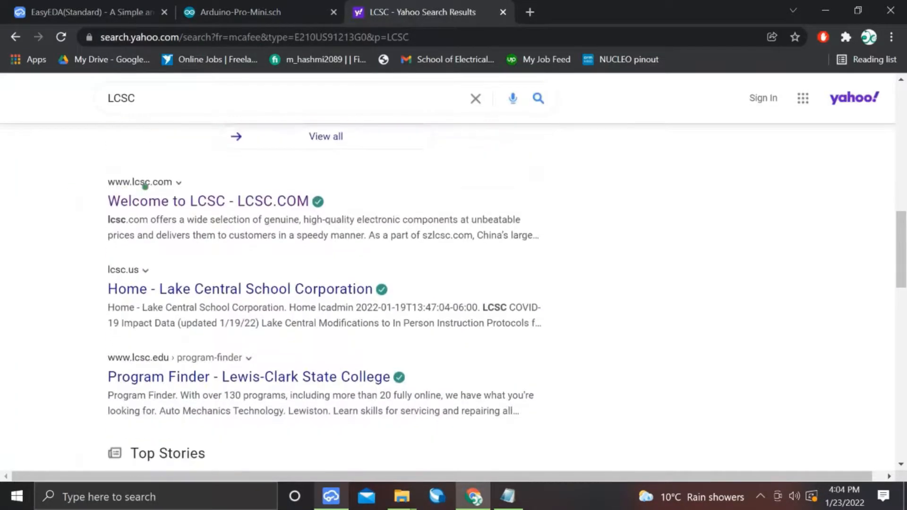
pyautogui.click(226, 201)
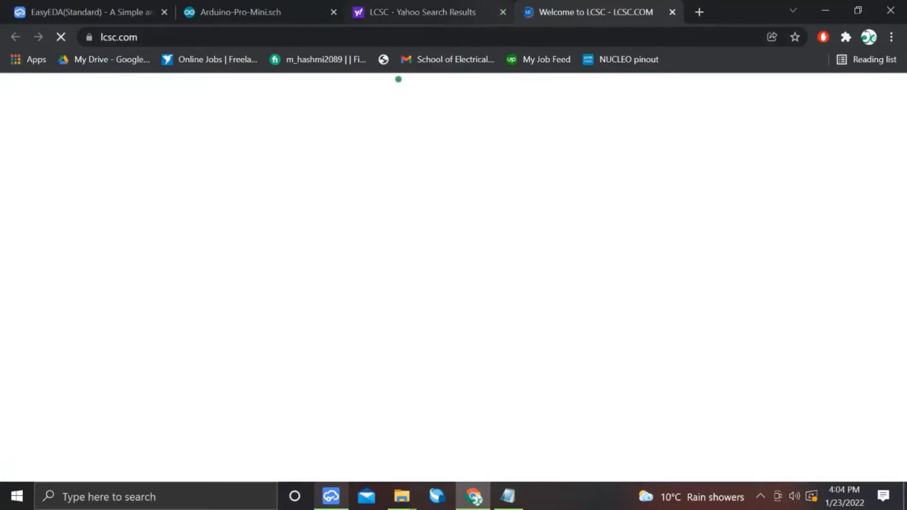
pyautogui.click(502, 12)
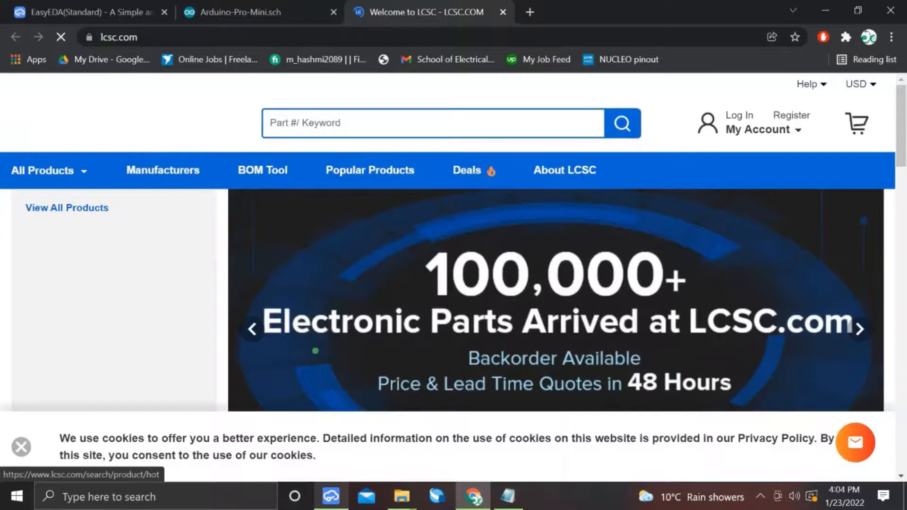
# Open the Capacitors category and its Multilayer Ceramic Capacitors MLCC - SMD/SMT type.
pyautogui.scroll(-2, 46, 302)
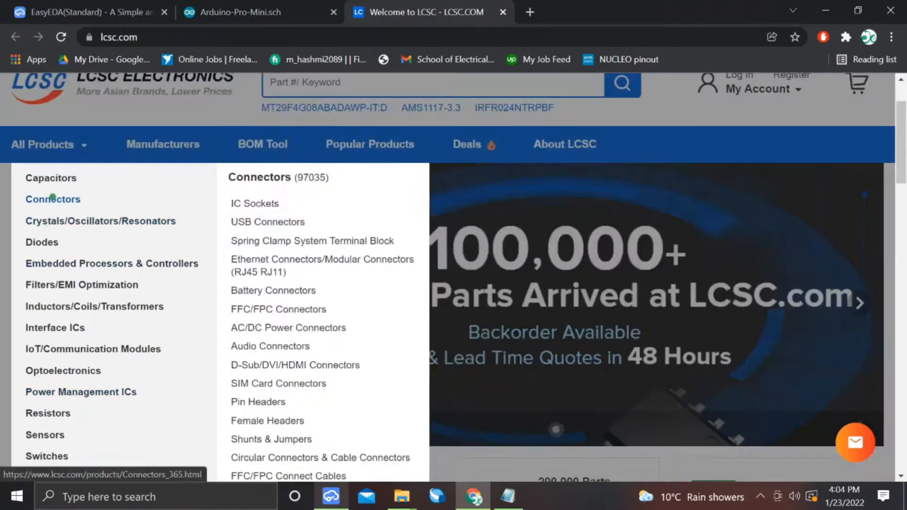
pyautogui.moveTo(51, 179)
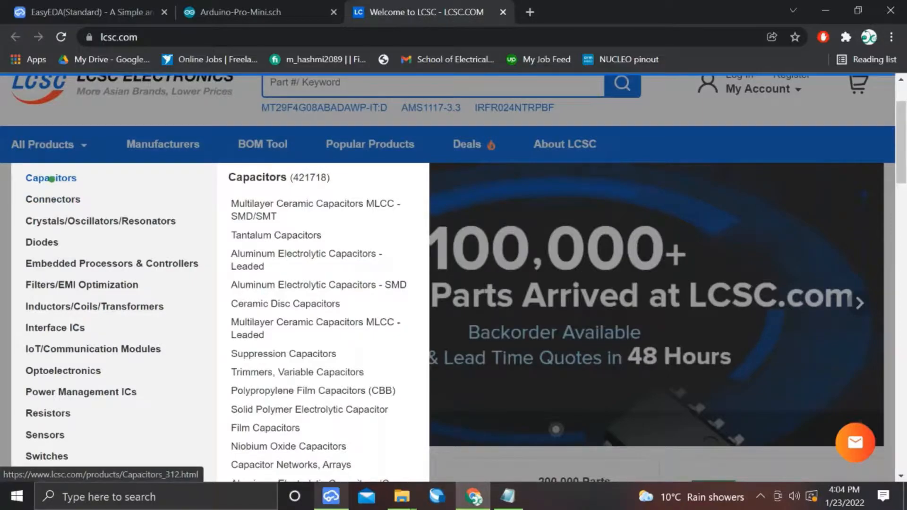
pyautogui.scroll(-4, 207, 232)
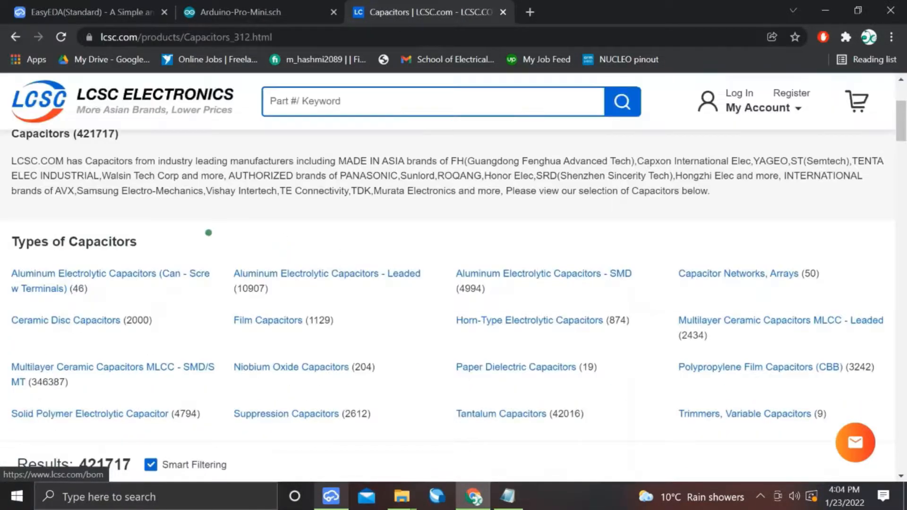
pyautogui.scroll(-1, 207, 232)
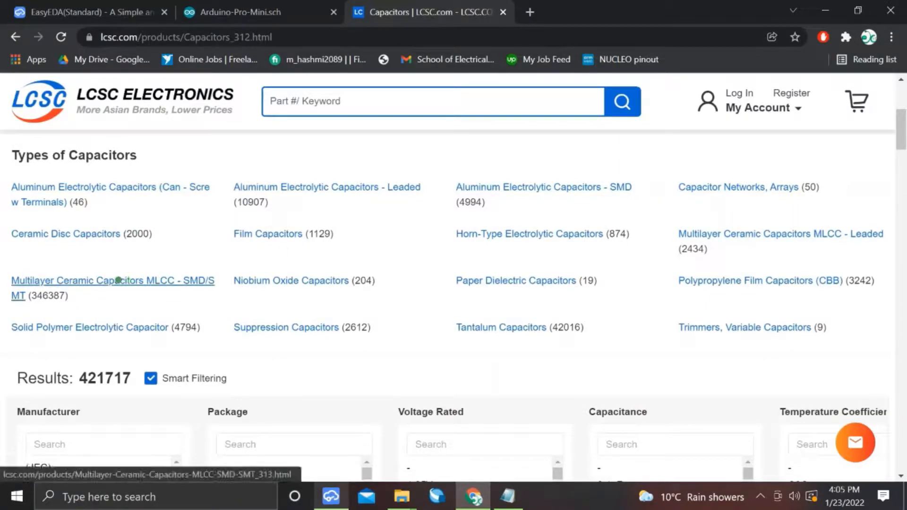
pyautogui.click(119, 280)
pyautogui.scroll(-4, 236, 296)
pyautogui.hotkey('alt', 'Tab')
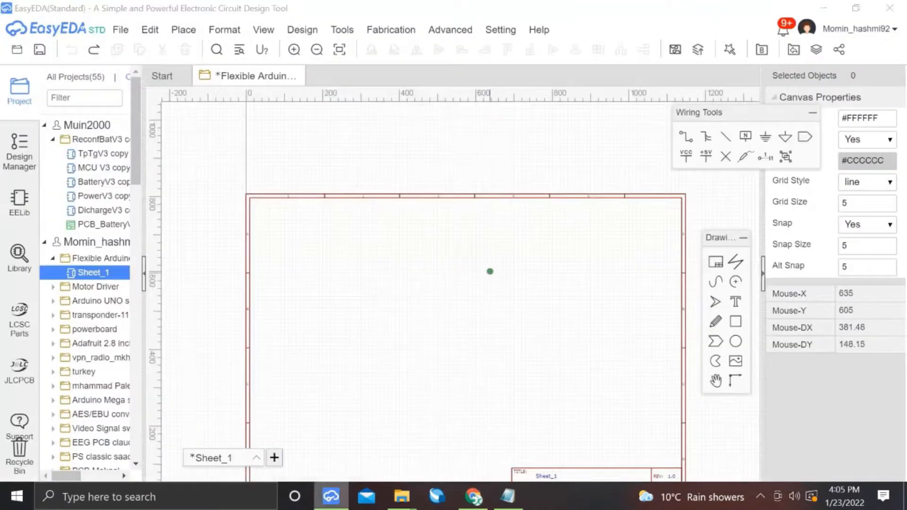
pyautogui.hotkey('alt', 'Tab')
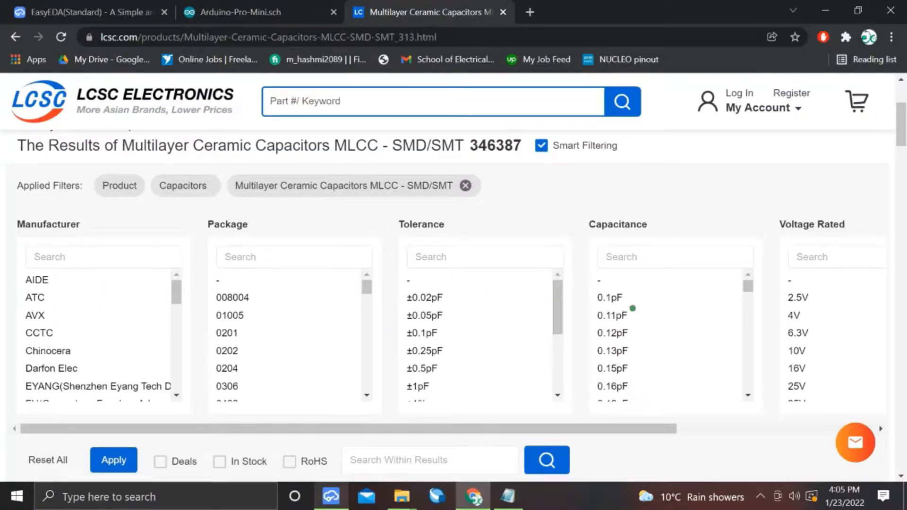
# Filter the ceramic capacitors to 10uF in the 0402 package and sort them by availability.
pyautogui.click(648, 255)
pyautogui.write('10u')
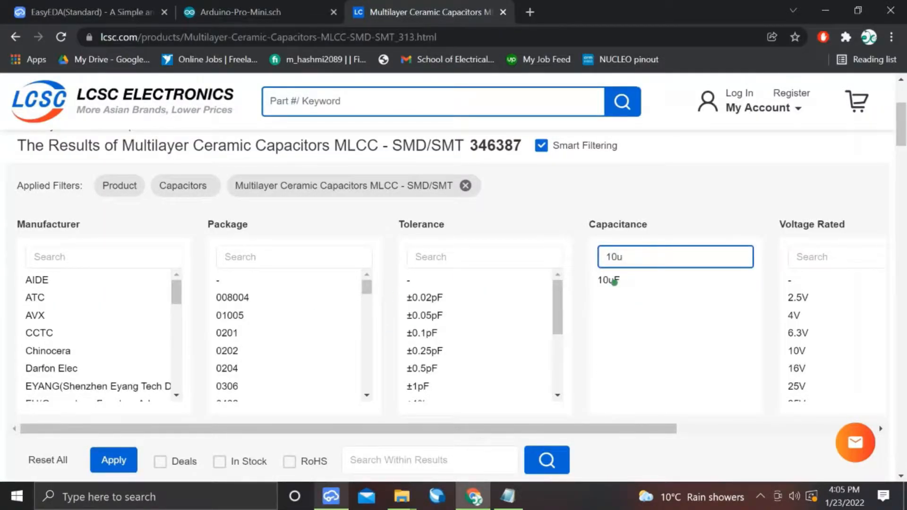
pyautogui.click(609, 280)
pyautogui.scroll(-1, 238, 327)
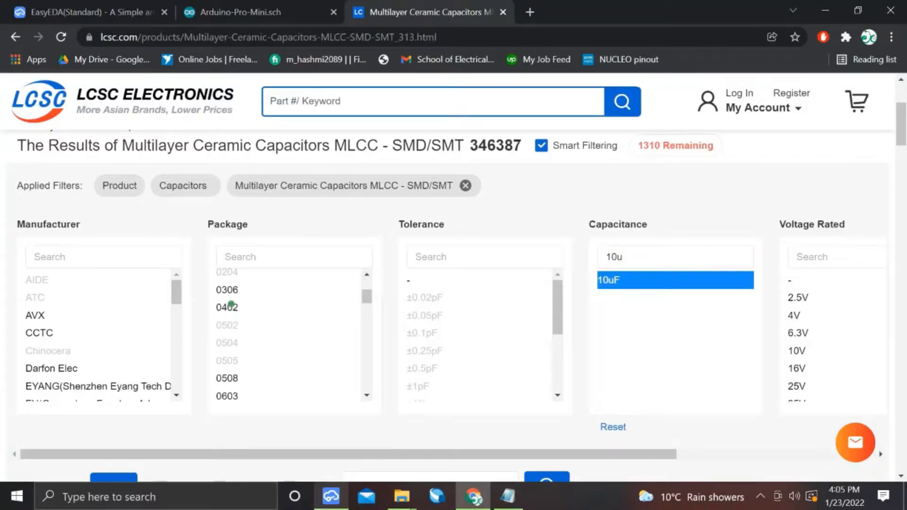
pyautogui.click(231, 306)
pyautogui.scroll(-2, 203, 344)
pyautogui.click(121, 380)
pyautogui.scroll(-3, 396, 255)
pyautogui.scroll(-1, 397, 254)
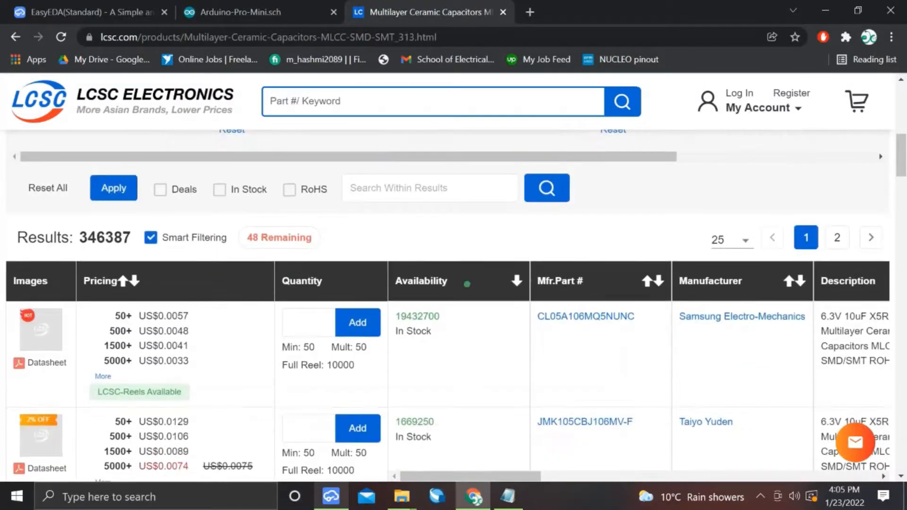
pyautogui.click(516, 281)
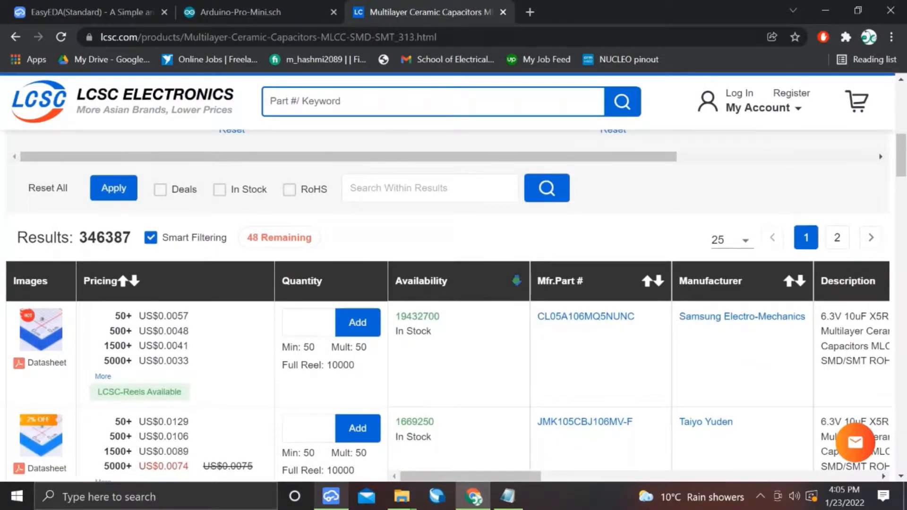
# Copy the LCSC part number C15525 of the first listed capacitor into the C19 entry in Notepad.
pyautogui.moveTo(41, 331)
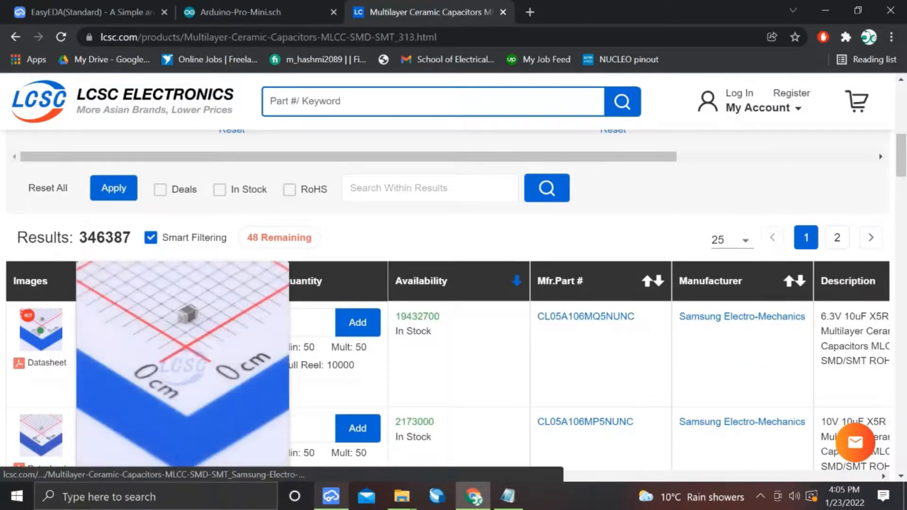
pyautogui.hscroll(3, 653, 317)
pyautogui.hscroll(3, 654, 317)
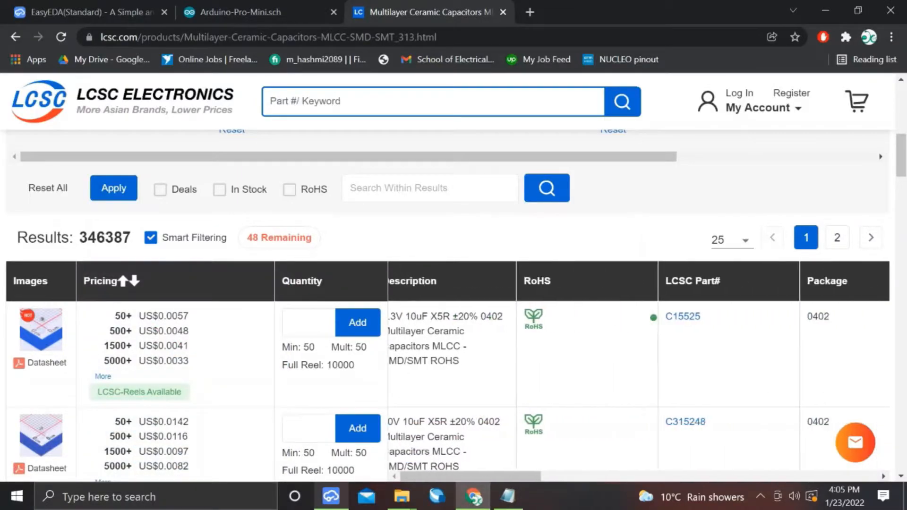
pyautogui.doubleClick(703, 317)
pyautogui.rightClick(683, 319)
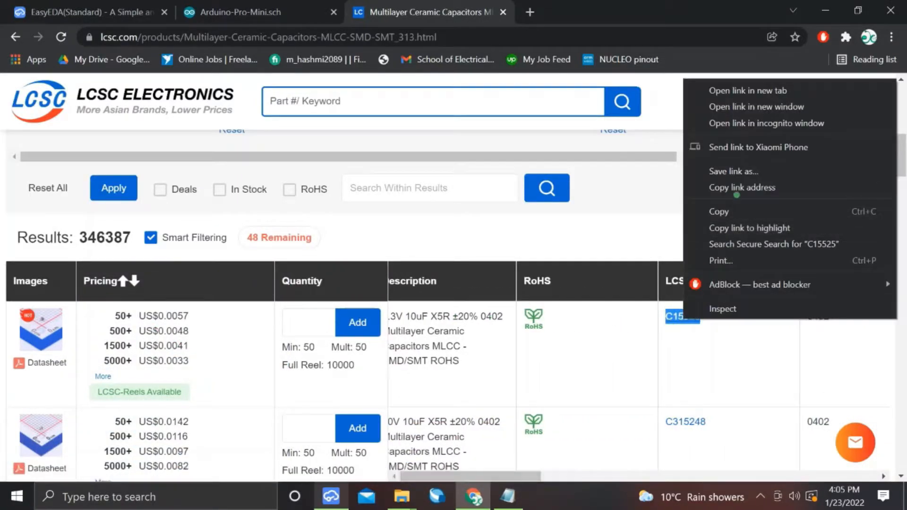
pyautogui.click(735, 208)
pyautogui.click(508, 495)
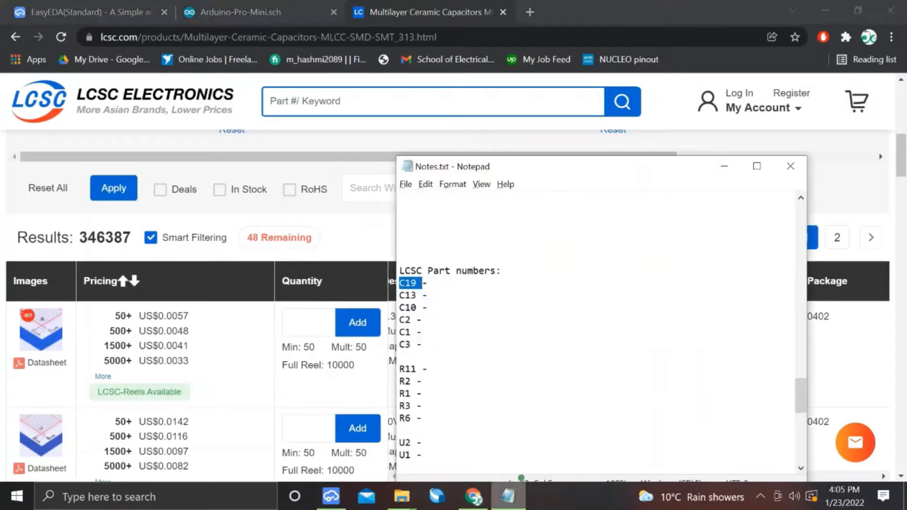
pyautogui.click(447, 288)
pyautogui.hotkey('ctrl', 'v')
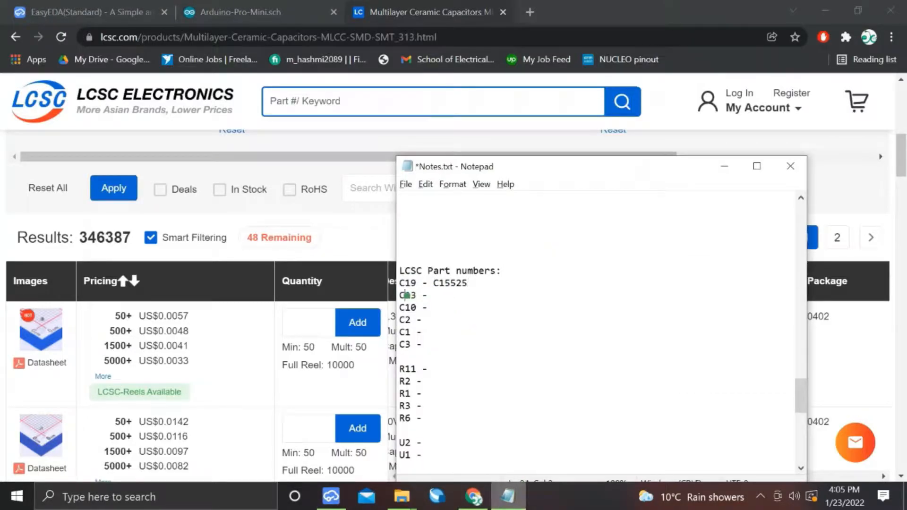
# Check C13 in the reference schematic and copy C19's part number C15525 into the C13 entry in Notepad.
pyautogui.click(344, 295)
pyautogui.click(231, 2)
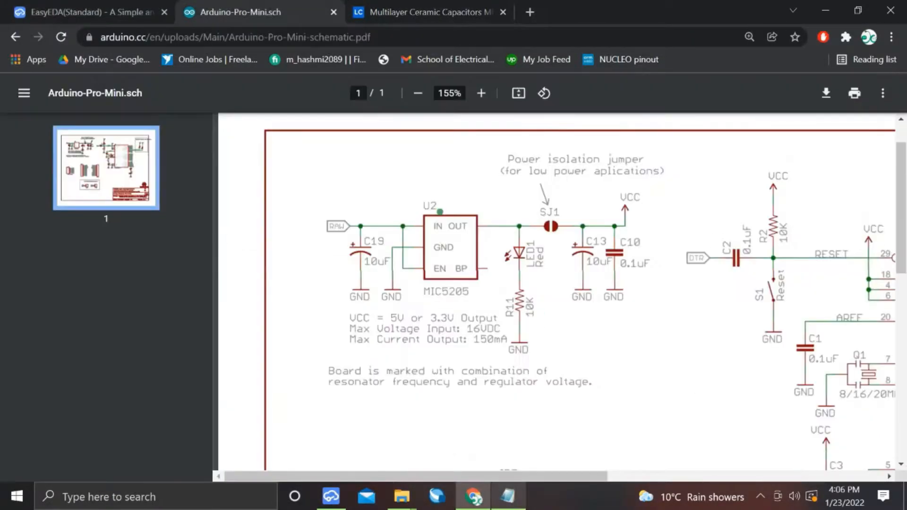
pyautogui.hscroll(2, 438, 212)
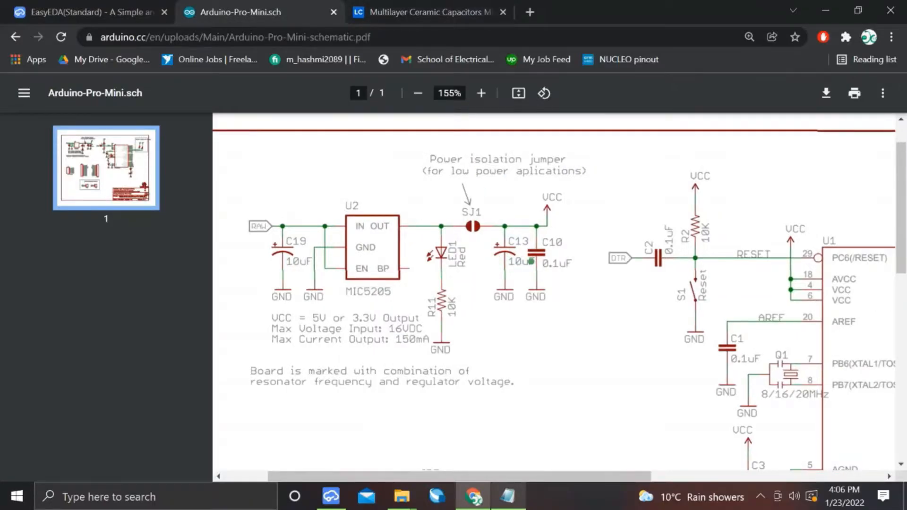
pyautogui.hotkey('alt', 'Tab')
pyautogui.doubleClick(468, 282)
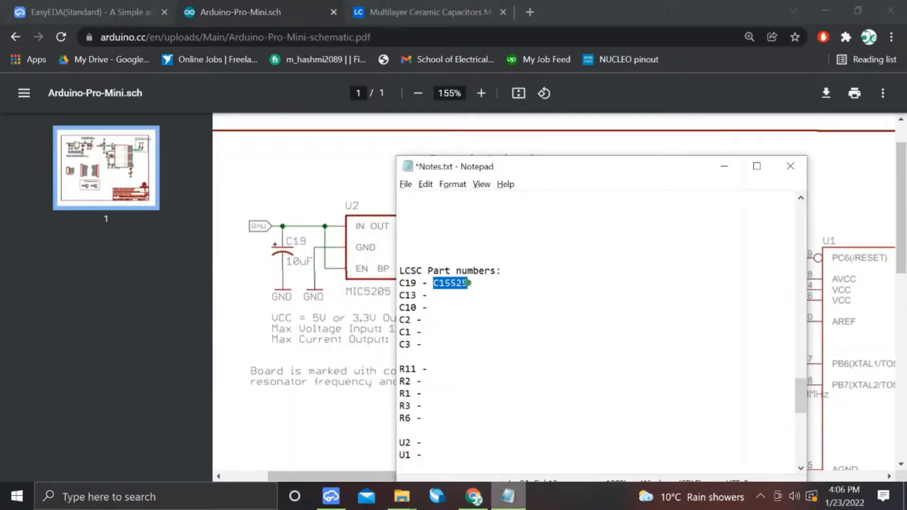
pyautogui.rightClick(449, 283)
pyautogui.click(479, 324)
pyautogui.click(437, 294)
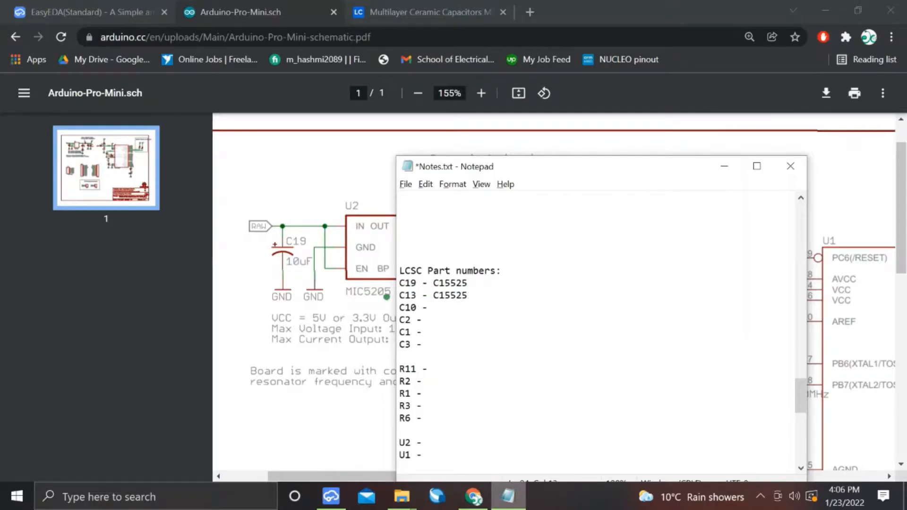
# Check C10's value in the schematic and try filtering the LCSC ceramic capacitors to 0.1uF in the 0402 package.
pyautogui.hotkey('alt', 'Tab')
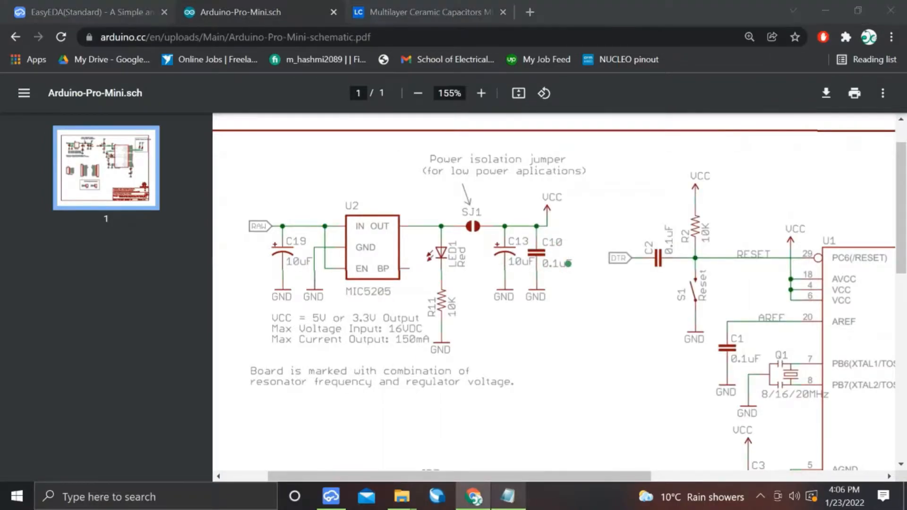
pyautogui.hotkey('ctrl', 'Tab')
pyautogui.scroll(4, 635, 249)
pyautogui.doubleClick(636, 249)
pyautogui.write('0.1')
pyautogui.scroll(-1, 617, 314)
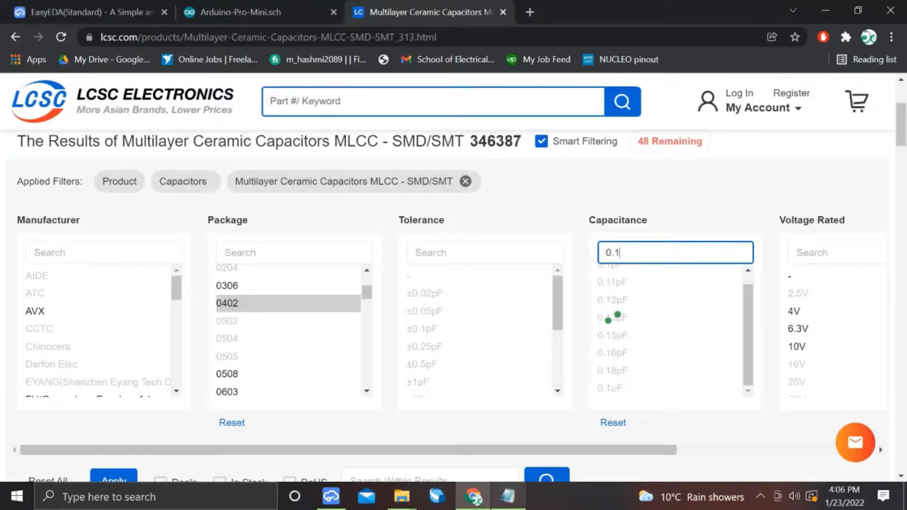
pyautogui.click(231, 424)
pyautogui.click(632, 255)
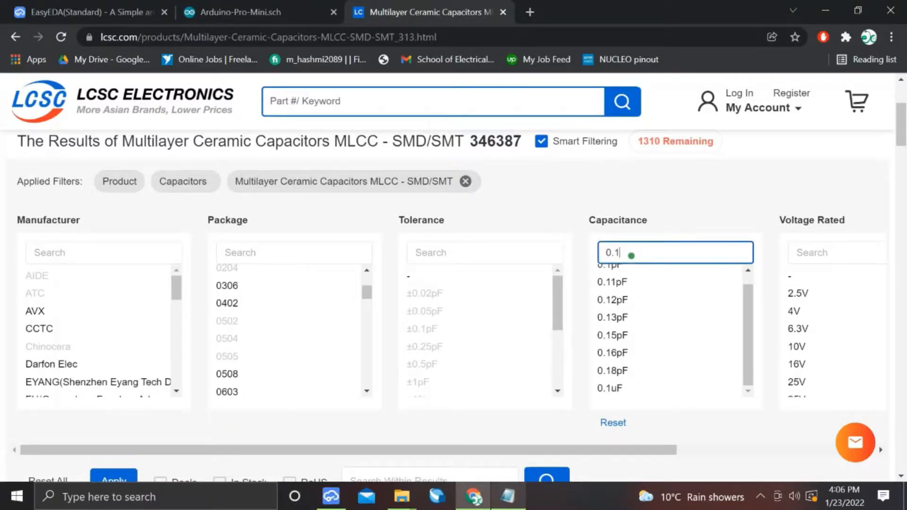
pyautogui.write('u')
pyautogui.click(612, 276)
pyautogui.click(227, 302)
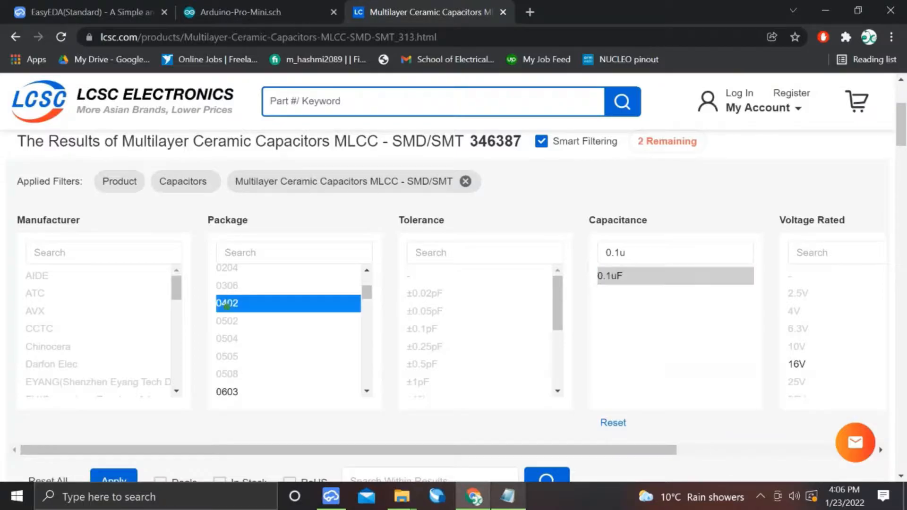
pyautogui.scroll(-2, 236, 368)
pyautogui.scroll(1, 274, 392)
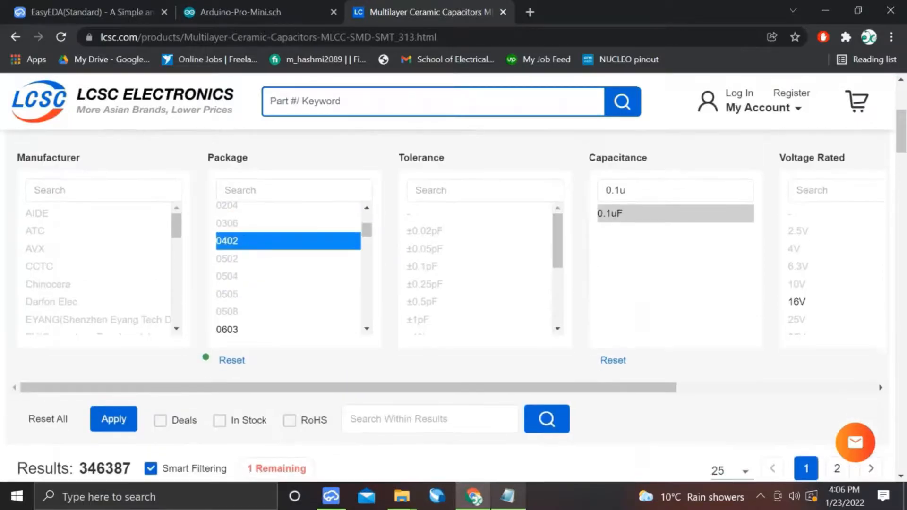
pyautogui.scroll(-1, 306, 407)
pyautogui.scroll(-1, 241, 410)
pyautogui.click(113, 313)
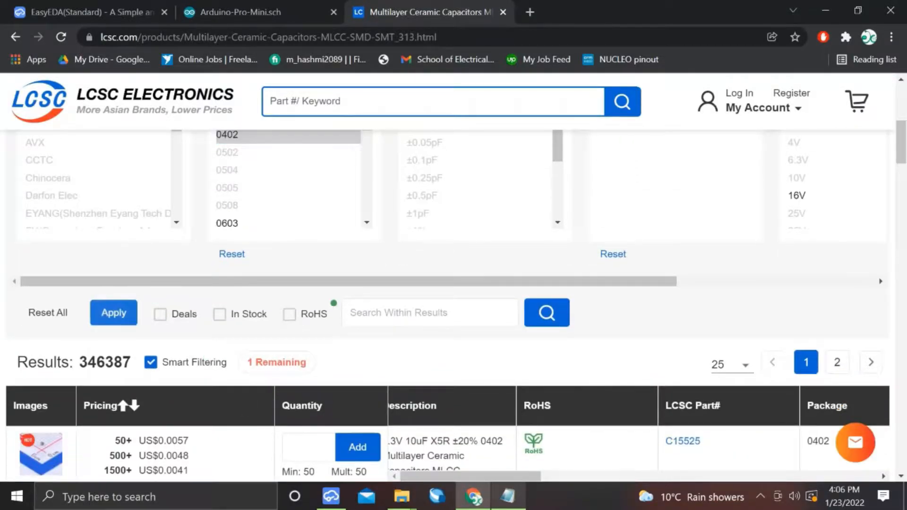
pyautogui.scroll(-2, 337, 327)
pyautogui.scroll(4, 385, 342)
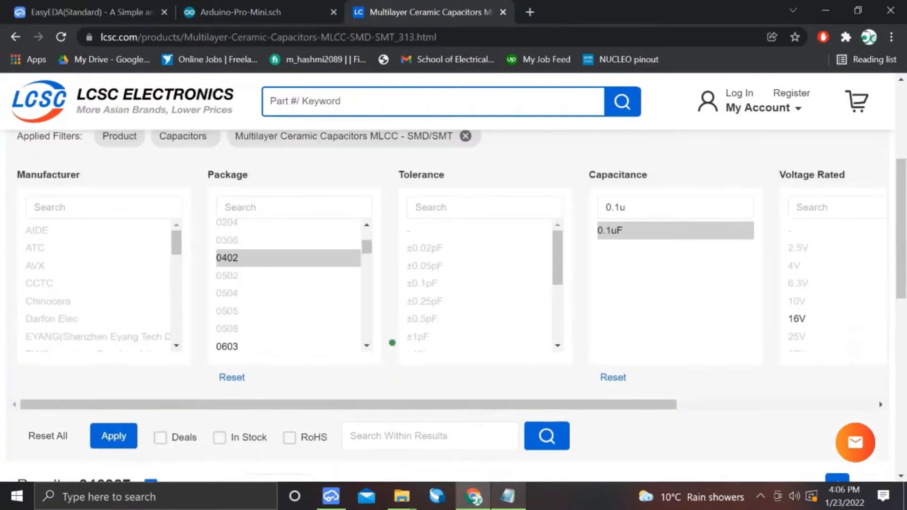
# Try the 0603 package instead of 0402 with the 0.1uF capacitance filter.
pyautogui.click(231, 345)
pyautogui.scroll(-2, 231, 345)
pyautogui.scroll(-1, 217, 370)
pyautogui.scroll(-1, 219, 277)
pyautogui.scroll(-4, 220, 277)
pyautogui.scroll(6, 219, 278)
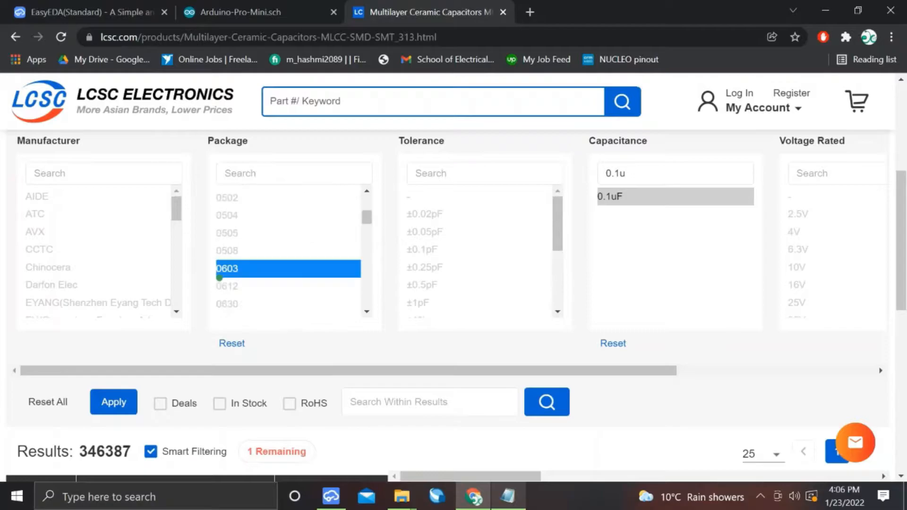
# Reset the capacitance and package filters and clear the capacitance search text.
pyautogui.moveTo(639, 170); pyautogui.dragTo(528, 188)
pyautogui.click(606, 341)
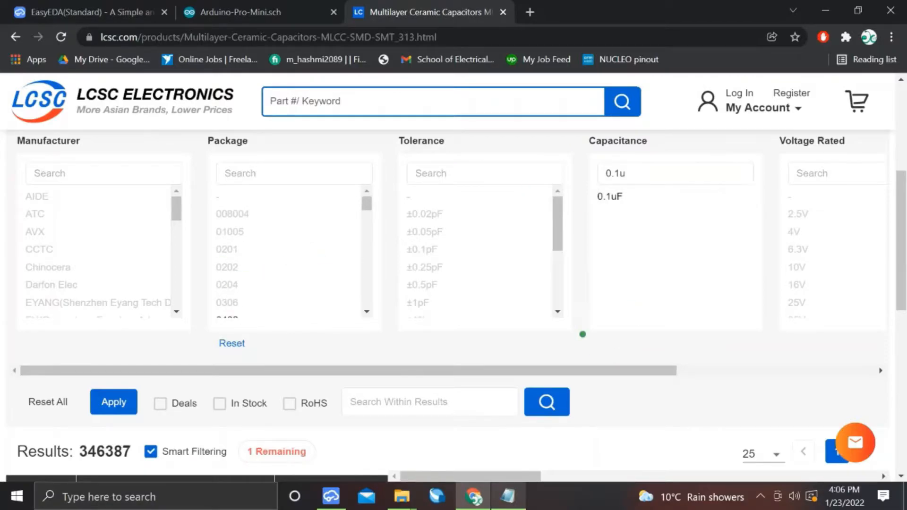
pyautogui.doubleClick(614, 173)
pyautogui.press('BackSpace')
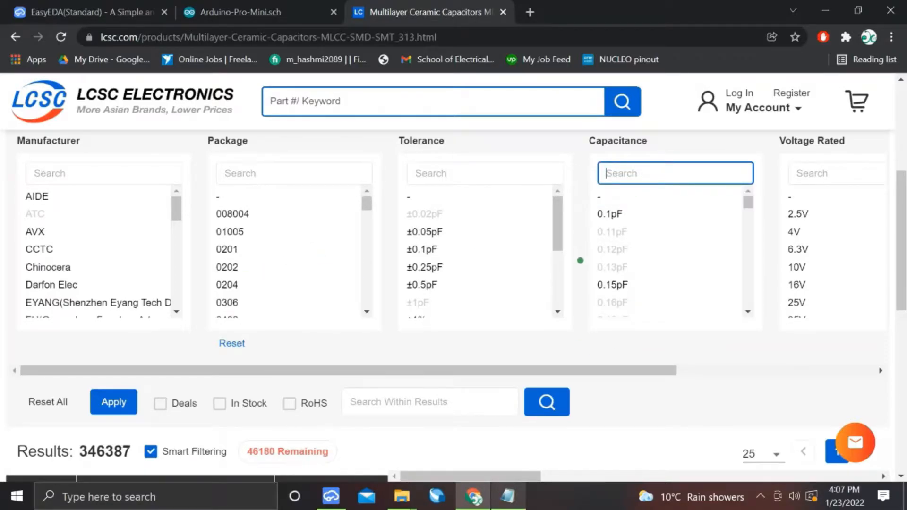
pyautogui.scroll(-1, 581, 265)
pyautogui.scroll(1, 581, 265)
pyautogui.click(238, 326)
# Filter the ceramic capacitors to 100nF in the 0402 package and apply the filters.
pyautogui.scroll(1, 460, 321)
pyautogui.click(625, 199)
pyautogui.write('0.1u')
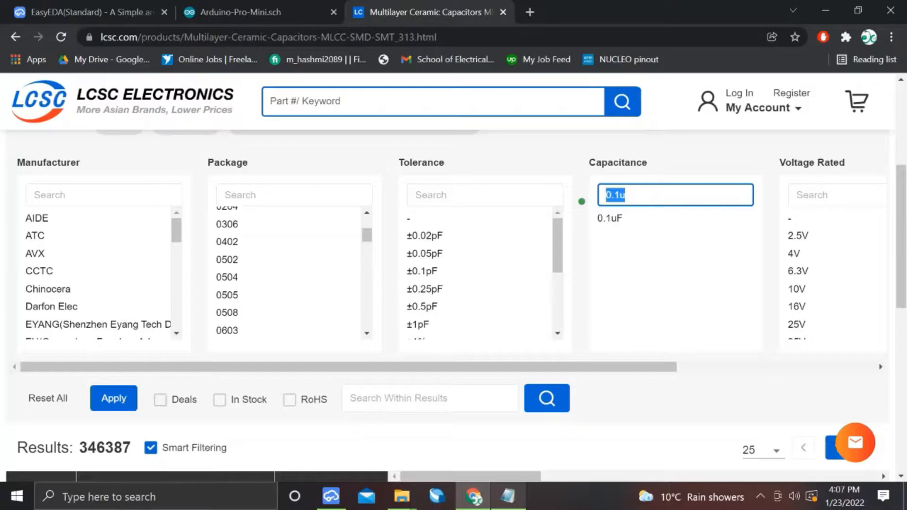
pyautogui.write('100n')
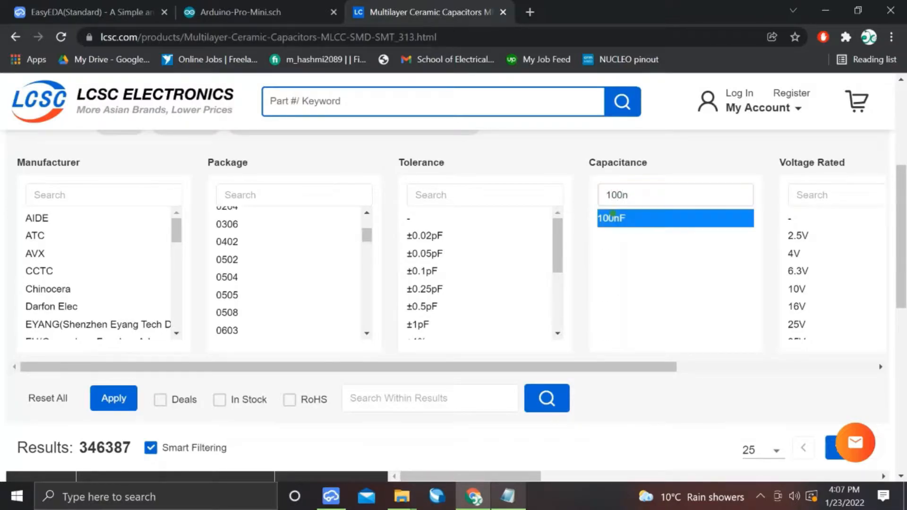
pyautogui.click(612, 217)
pyautogui.scroll(-2, 500, 297)
pyautogui.scroll(2, 274, 363)
pyautogui.scroll(1, 228, 283)
pyautogui.click(229, 253)
pyautogui.scroll(-1, 188, 356)
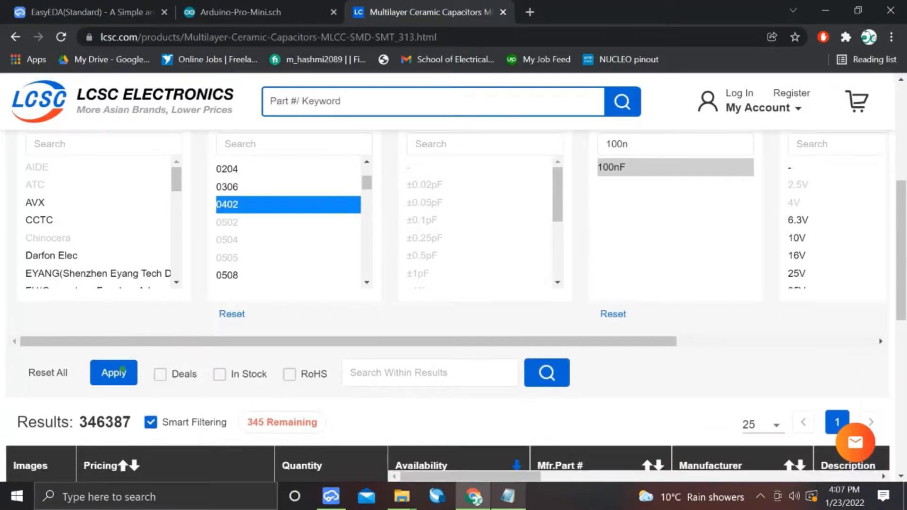
pyautogui.click(113, 373)
pyautogui.scroll(-4, 208, 352)
pyautogui.hscroll(3, 627, 305)
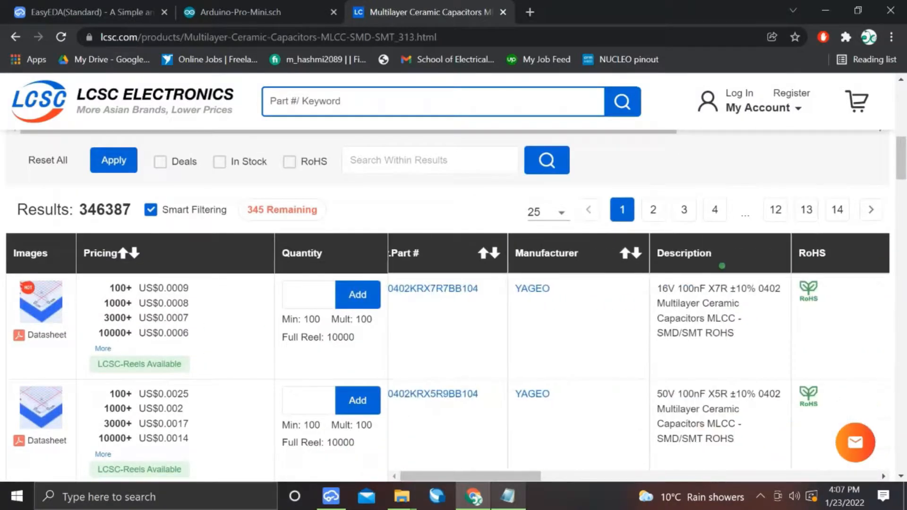
# Check the first listed capacitor's 100nF description and copy its LCSC part number C60474.
pyautogui.moveTo(708, 288); pyautogui.dragTo(676, 289)
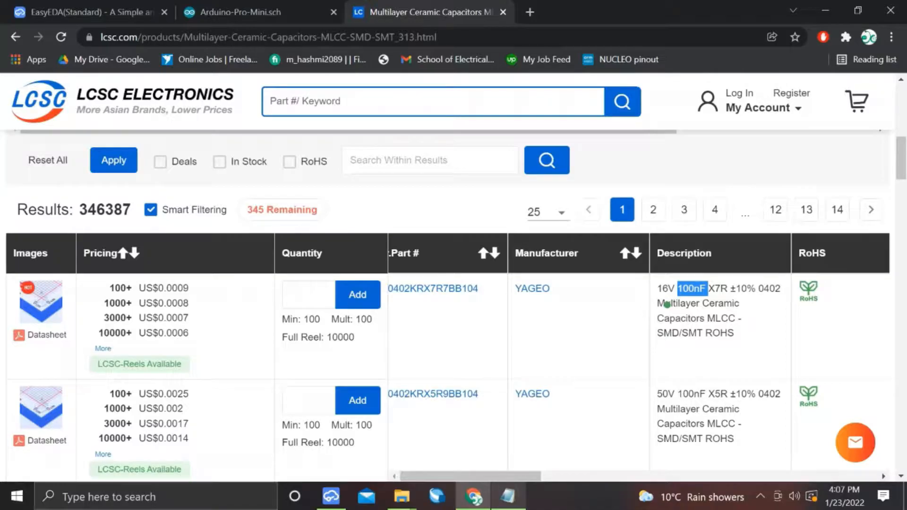
pyautogui.click(667, 304)
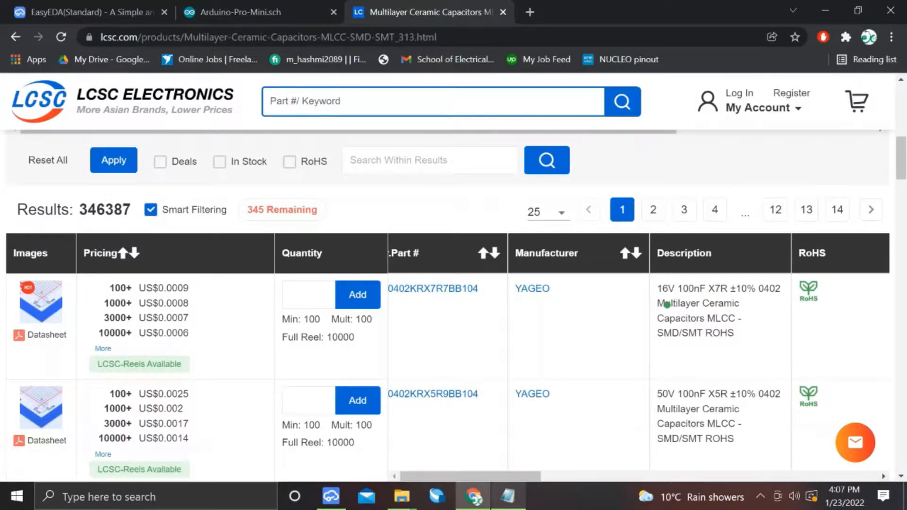
pyautogui.hscroll(9, 667, 304)
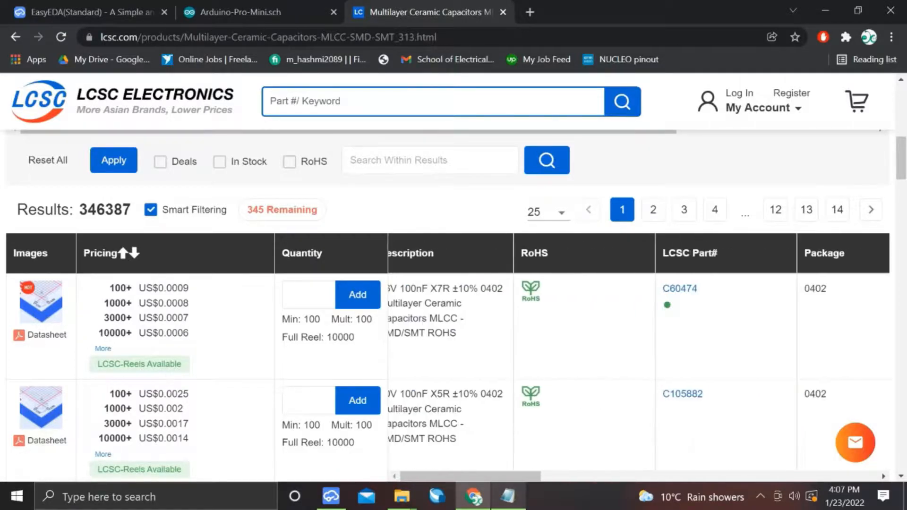
pyautogui.moveTo(548, 288); pyautogui.dragTo(503, 284)
pyautogui.rightClick(504, 285)
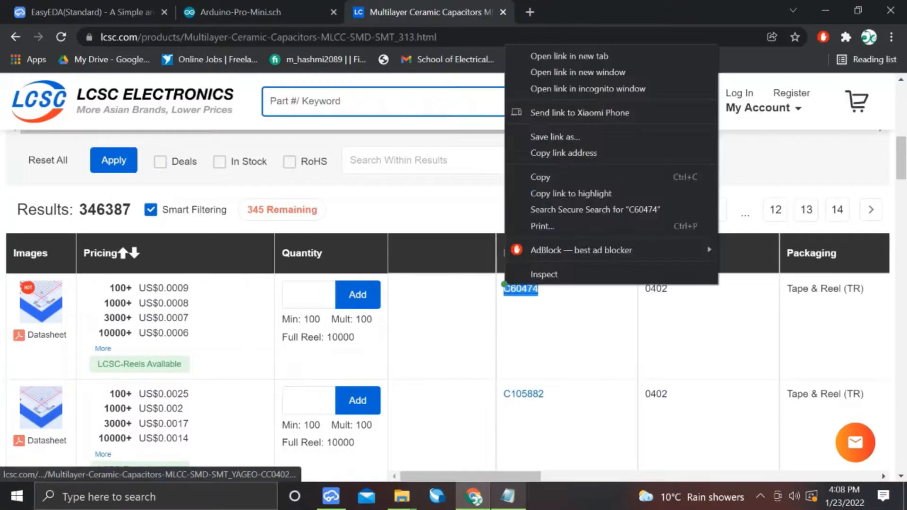
pyautogui.click(548, 177)
pyautogui.hotkey('alt', 'Tab')
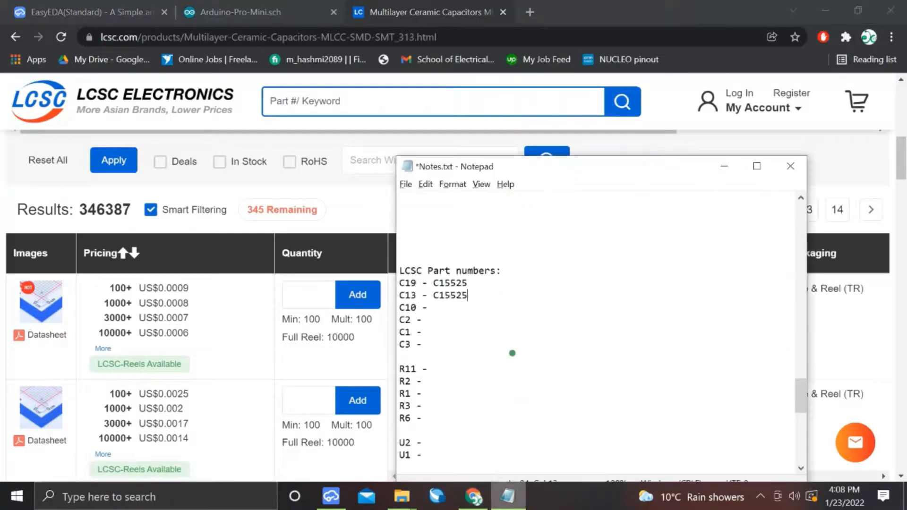
# Compare C10 and C2 in the schematic and enter part number C60474 for both in the Notepad list.
pyautogui.click(284, 5)
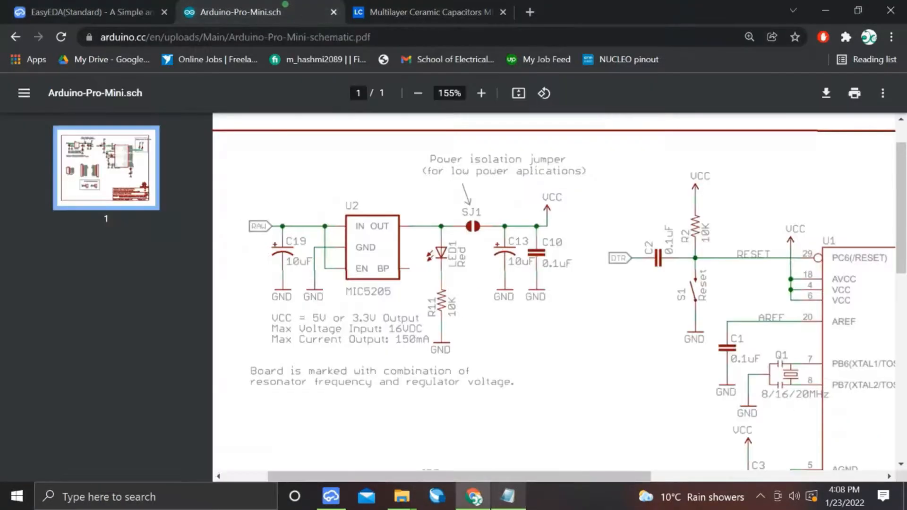
pyautogui.hscroll(3, 504, 242)
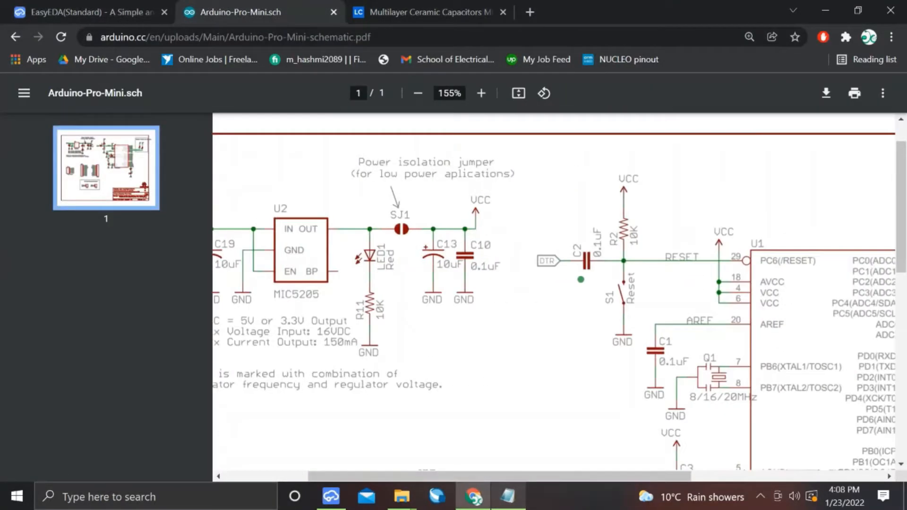
pyautogui.hotkey('alt', 'Tab')
pyautogui.hotkey('alt', 'Tab')
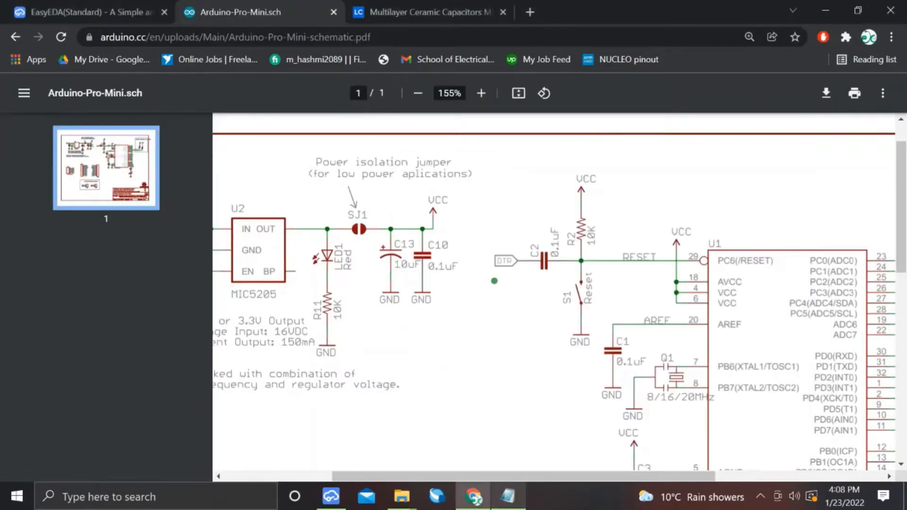
pyautogui.hotkey('alt', 'Tab')
pyautogui.doubleClick(445, 310)
pyautogui.click(439, 320)
pyautogui.doubleClick(445, 311)
pyautogui.rightClick(445, 310)
pyautogui.click(504, 155)
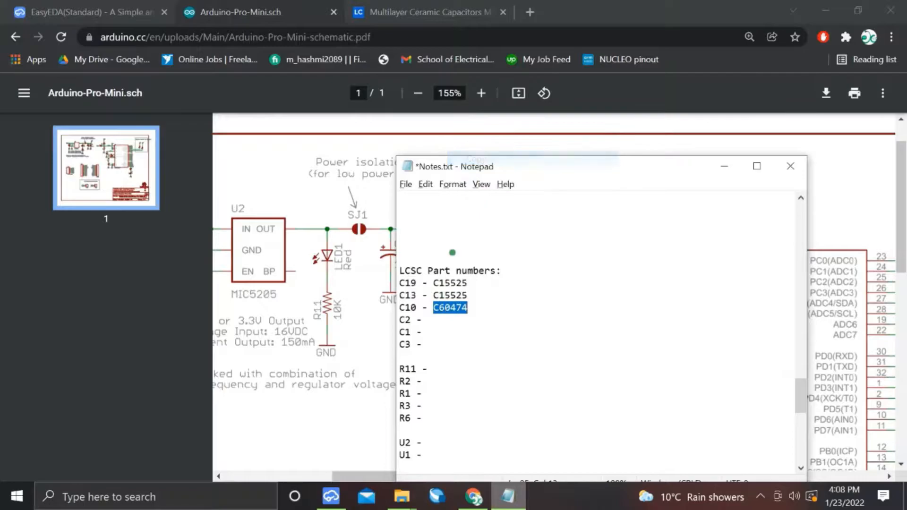
pyautogui.click(439, 318)
pyautogui.hotkey('ctrl', 'v')
# Check C1's value in the schematic and copy part number C60474 into the C1 entry in Notepad.
pyautogui.hotkey('alt', 'Tab')
pyautogui.hscroll(1, 573, 287)
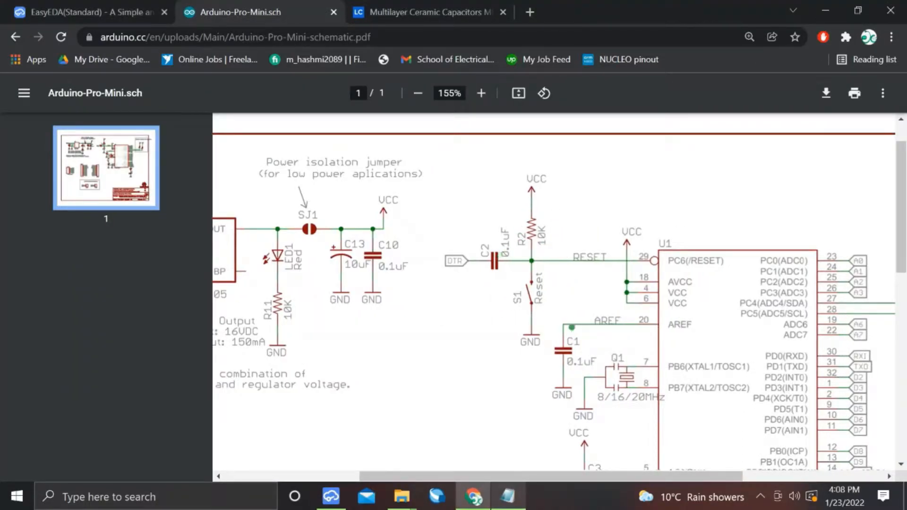
pyautogui.scroll(-1, 563, 328)
pyautogui.hotkey('alt', 'Tab')
pyautogui.hotkey('alt', 'Tab')
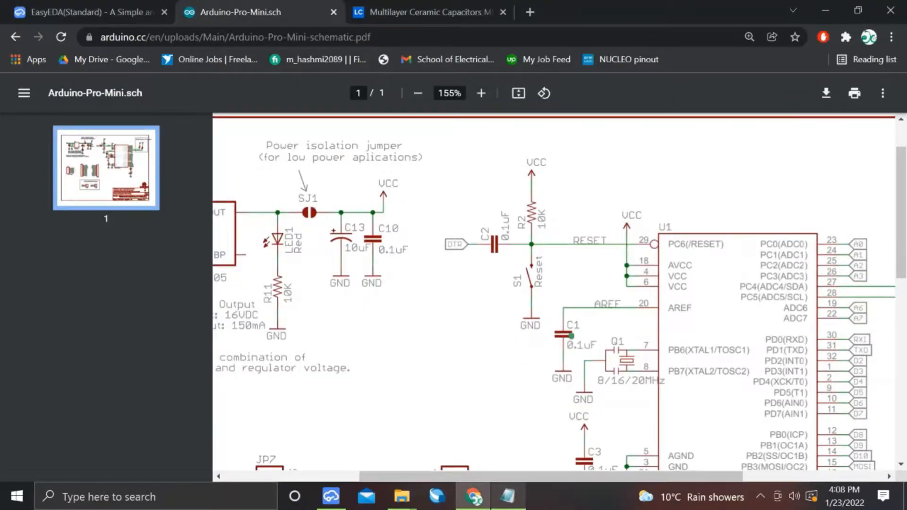
pyautogui.hotkey('alt', 'Tab')
pyautogui.doubleClick(457, 319)
pyautogui.rightClick(455, 322)
pyautogui.click(626, 260)
pyautogui.rightClick(441, 319)
pyautogui.click(467, 166)
pyautogui.click(438, 328)
# Check C3's value in the schematic and paste part number C60474 into the C3 entry in Notepad.
pyautogui.click(395, 316)
pyautogui.hscroll(-2, 395, 316)
pyautogui.hscroll(3, 395, 316)
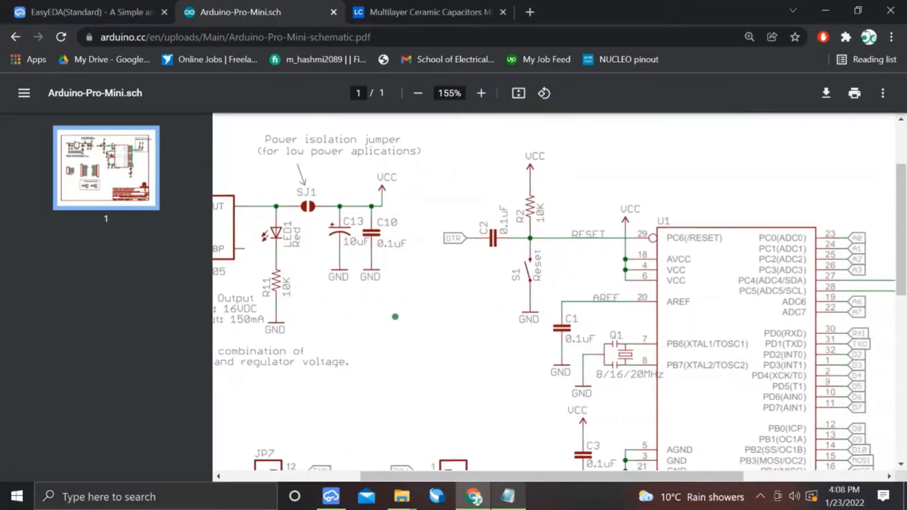
pyautogui.scroll(-4, 402, 325)
pyautogui.hotkey('alt', 'Tab')
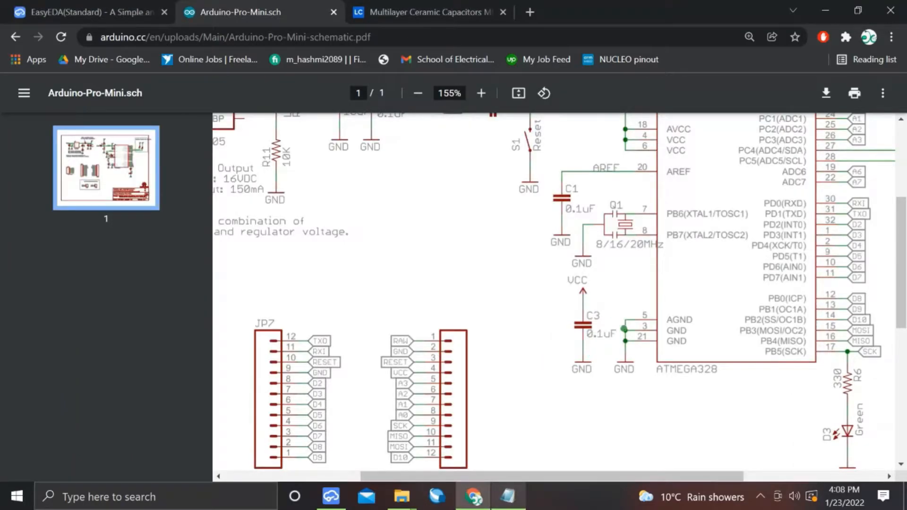
pyautogui.hotkey('alt', 'Tab')
pyautogui.rightClick(431, 344)
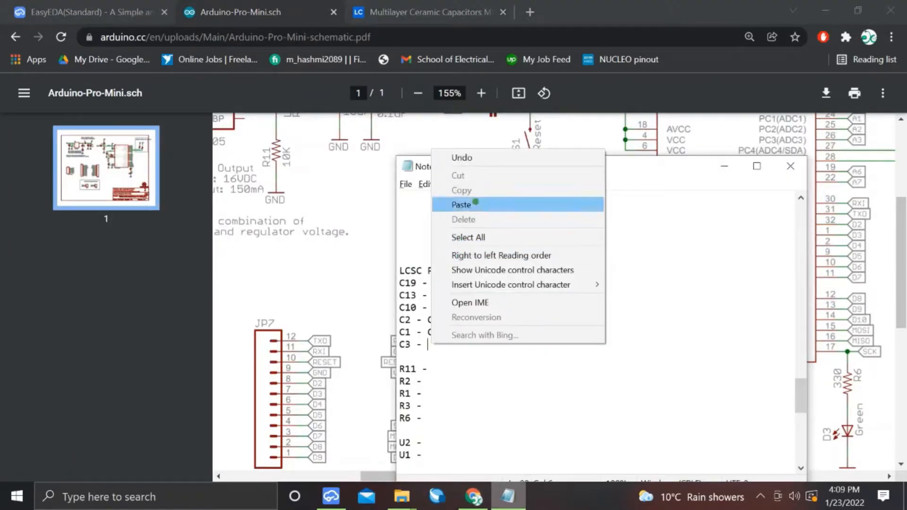
pyautogui.click(475, 203)
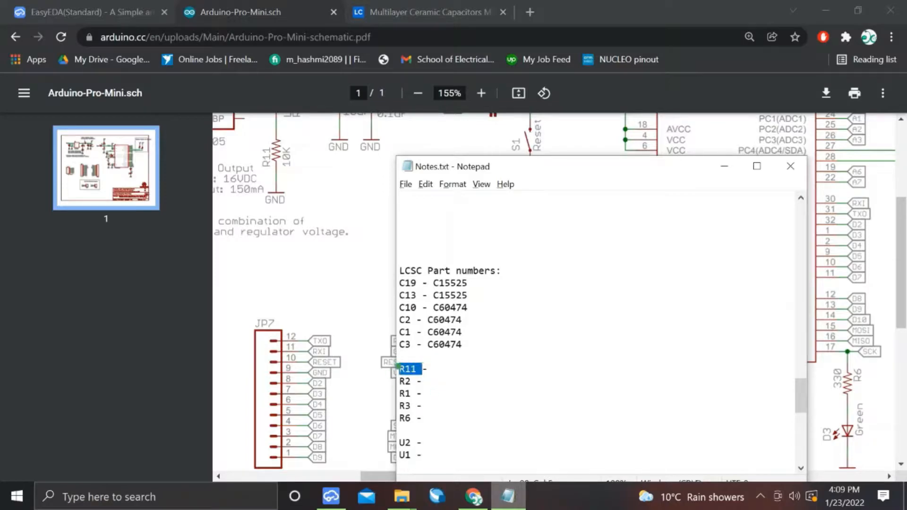
# Return to the LCSC store and open its overview of all product categories.
pyautogui.click(424, 12)
pyautogui.scroll(7, 287, 227)
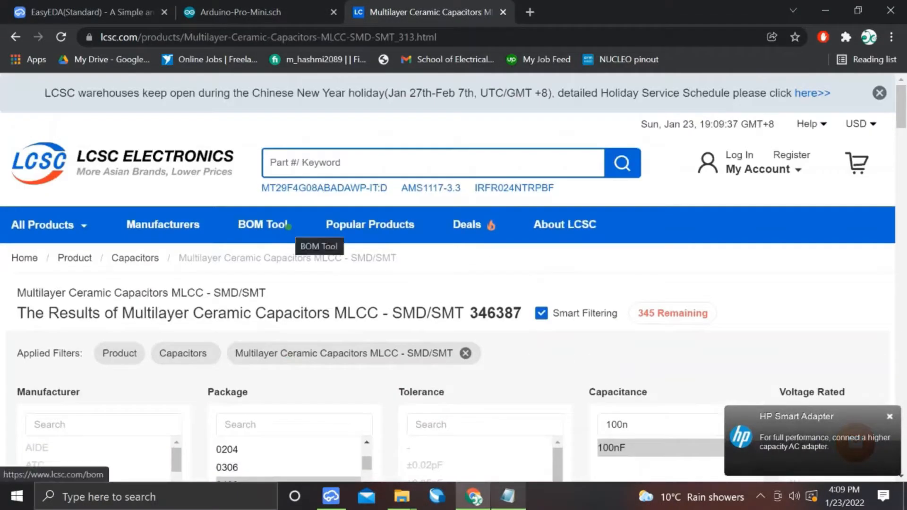
pyautogui.click(77, 256)
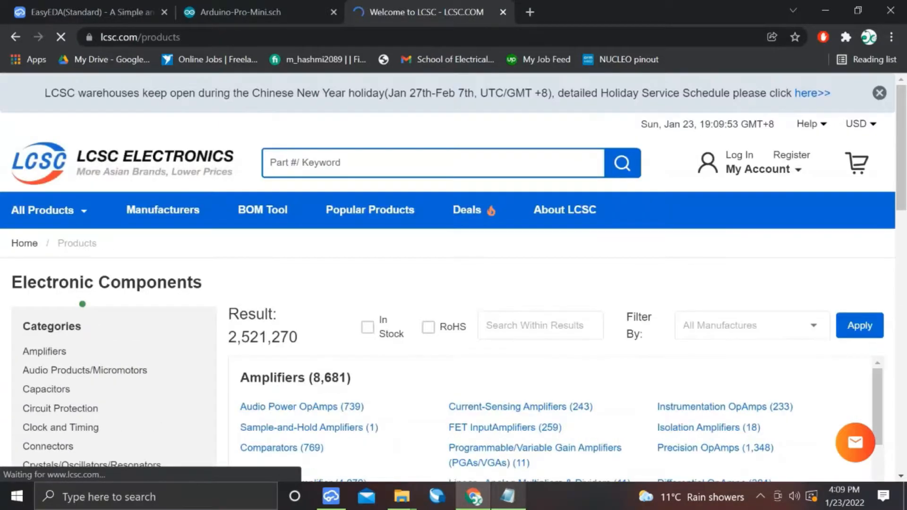
# Open the Chip Resistor - Surface Mount category from the Resistors section of the LCSC product overview.
pyautogui.scroll(-3, 82, 302)
pyautogui.scroll(-7, 83, 304)
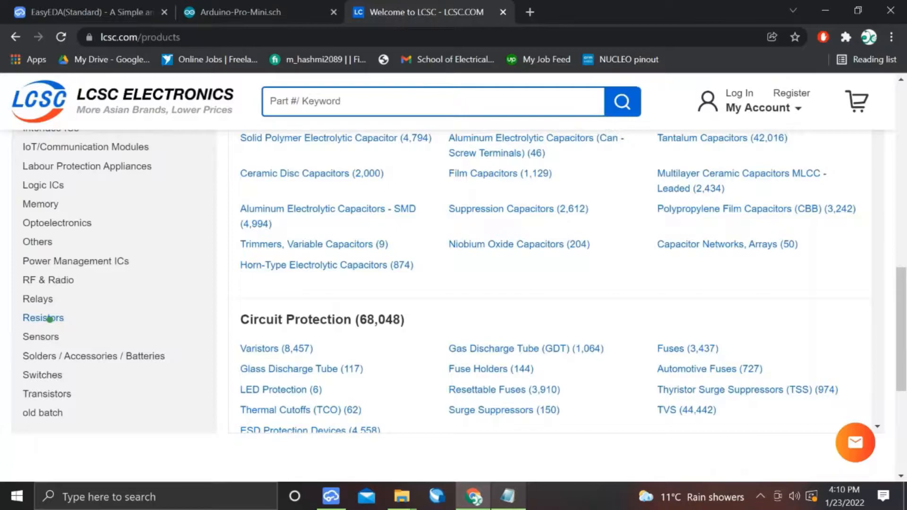
pyautogui.click(49, 320)
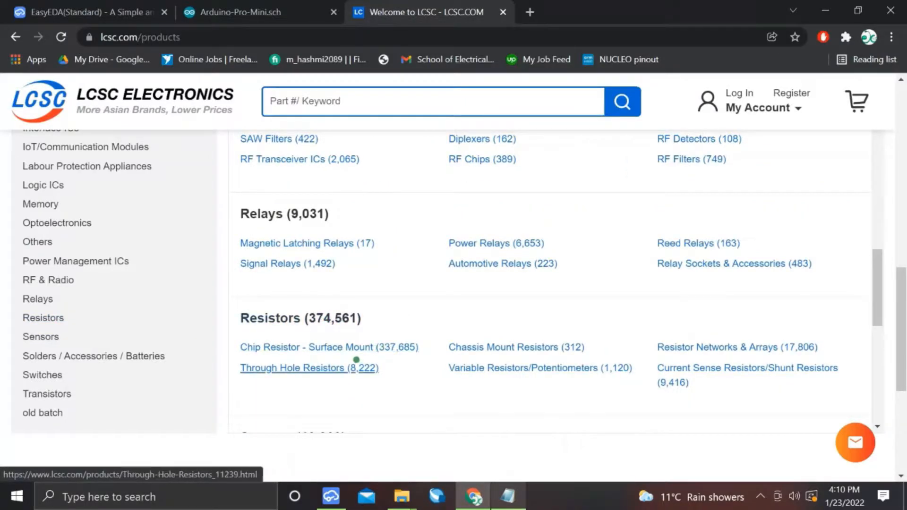
pyautogui.click(355, 347)
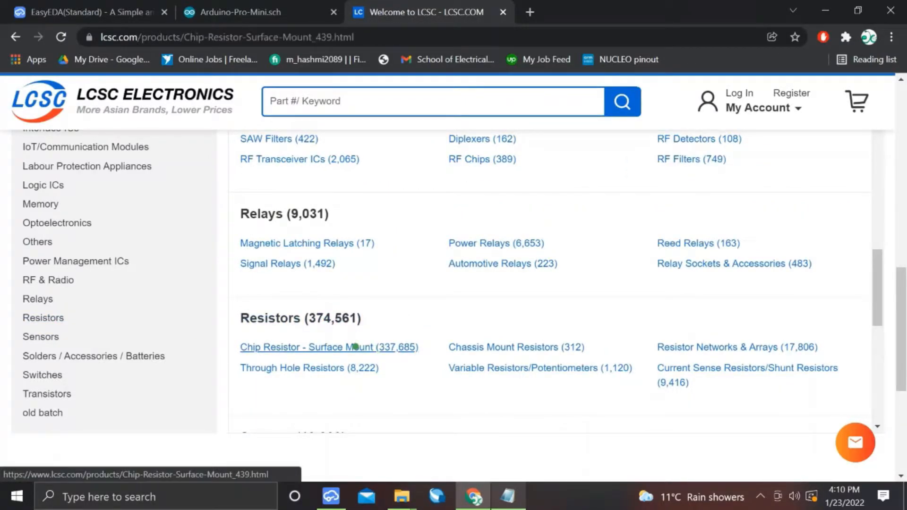
pyautogui.scroll(-4, 484, 260)
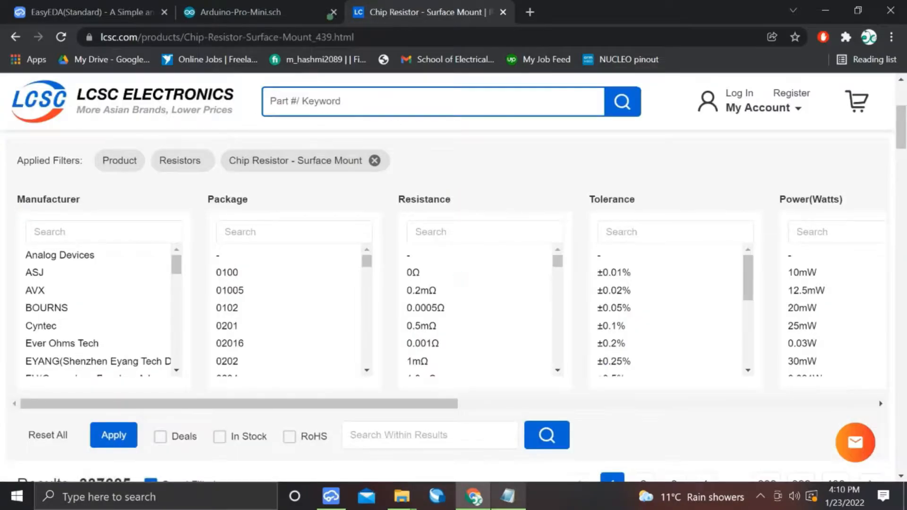
# Check R11's value in the Arduino Pro Mini schematic and choose 10kΩ as the resistance filter on LCSC.
pyautogui.hotkey('alt', 'Tab')
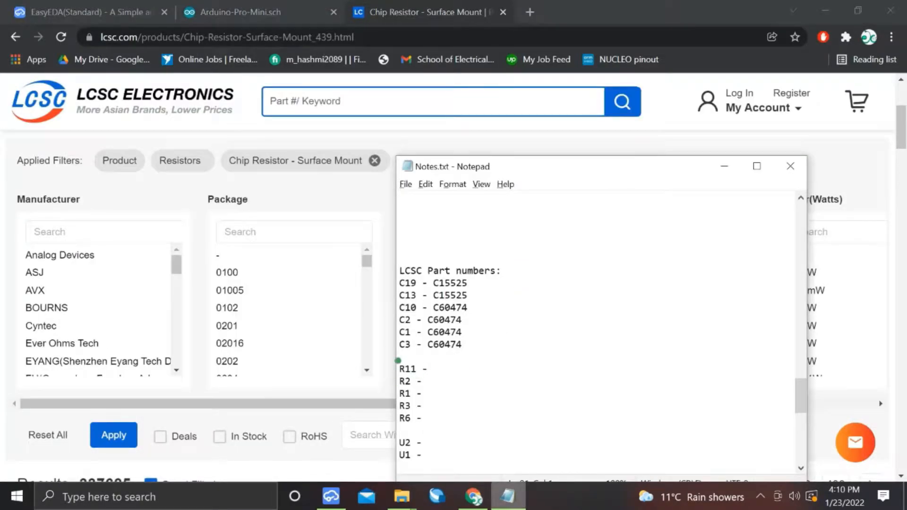
pyautogui.click(241, 11)
pyautogui.scroll(3, 371, 278)
pyautogui.hscroll(-4, 412, 259)
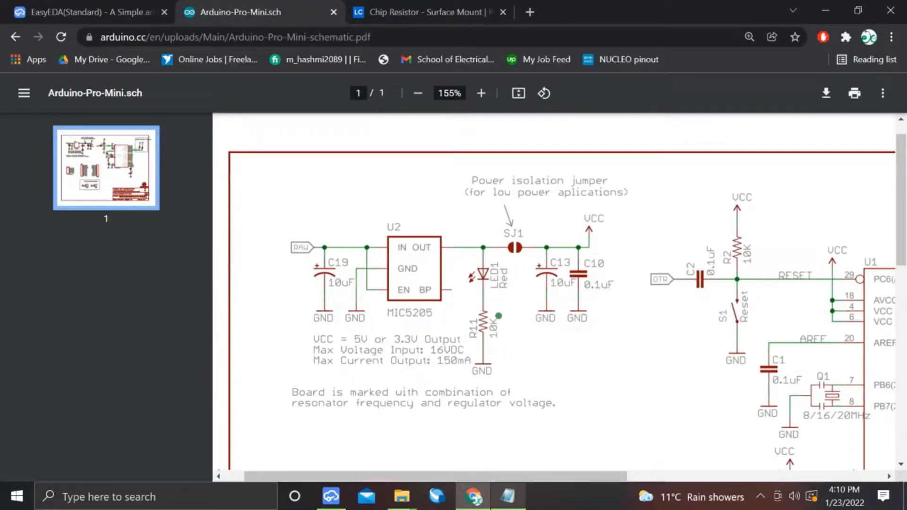
pyautogui.click(425, 12)
pyautogui.click(439, 230)
pyautogui.write('10k')
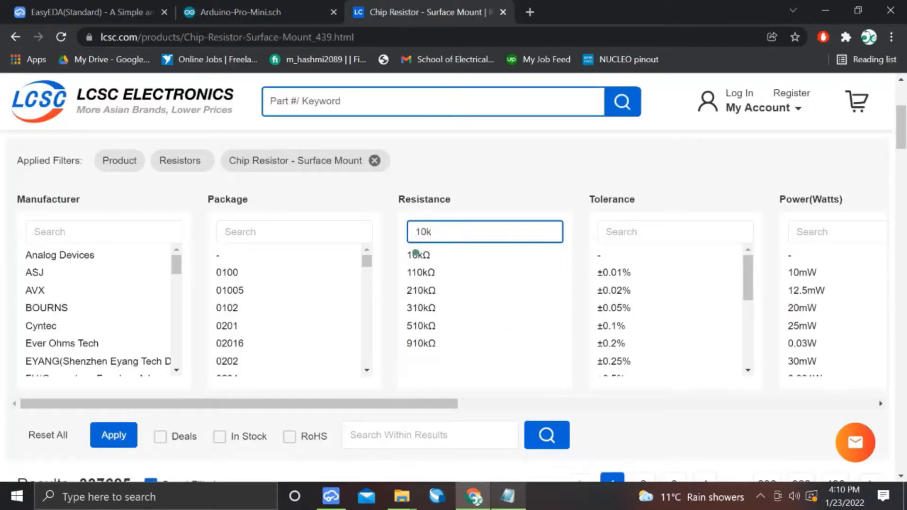
pyautogui.click(416, 254)
# Restrict the chip resistors to package 0402, apply the filters and sort the results by highest availability.
pyautogui.scroll(-3, 297, 307)
pyautogui.scroll(-2, 232, 297)
pyautogui.scroll(2, 226, 283)
pyautogui.click(230, 259)
pyautogui.scroll(-2, 195, 317)
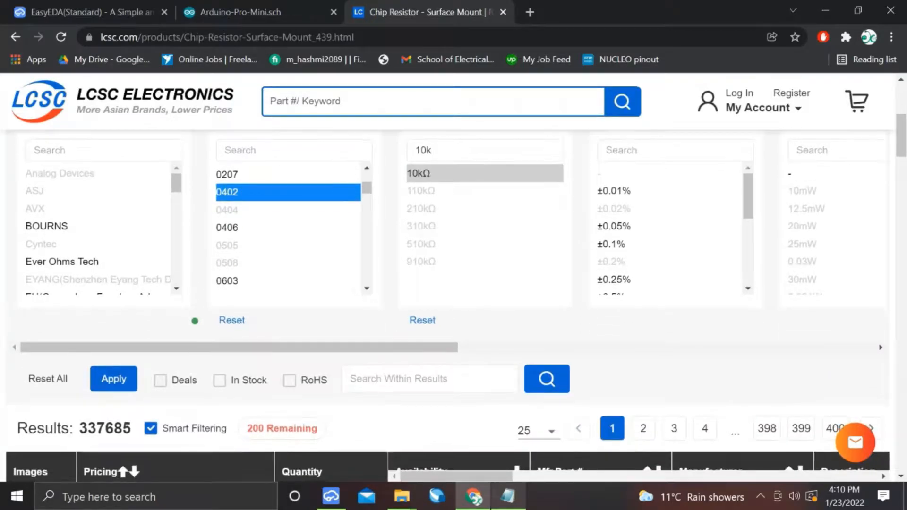
pyautogui.scroll(-1, 194, 321)
pyautogui.scroll(-1, 191, 273)
pyautogui.click(122, 326)
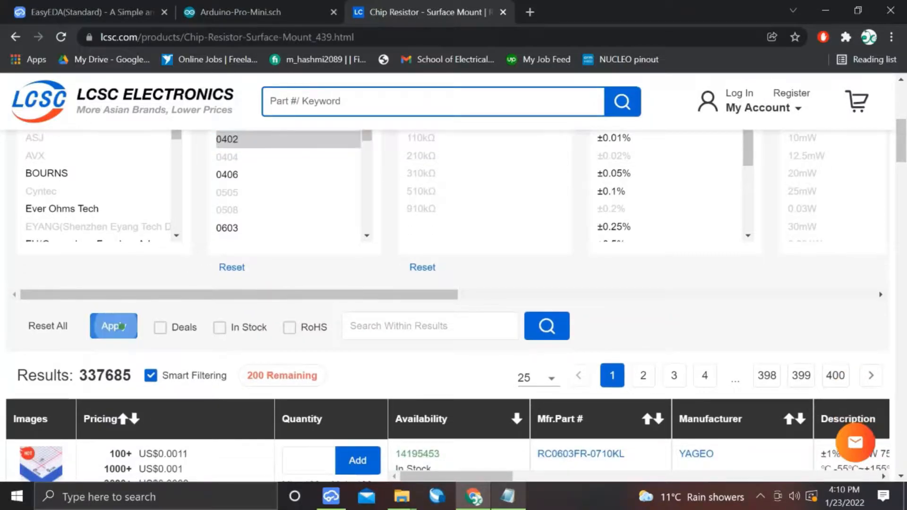
pyautogui.scroll(-3, 331, 289)
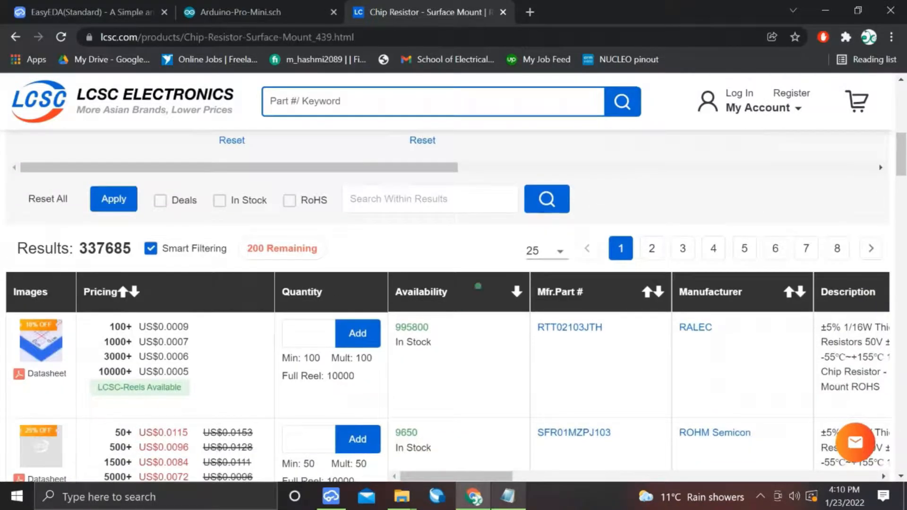
pyautogui.click(517, 289)
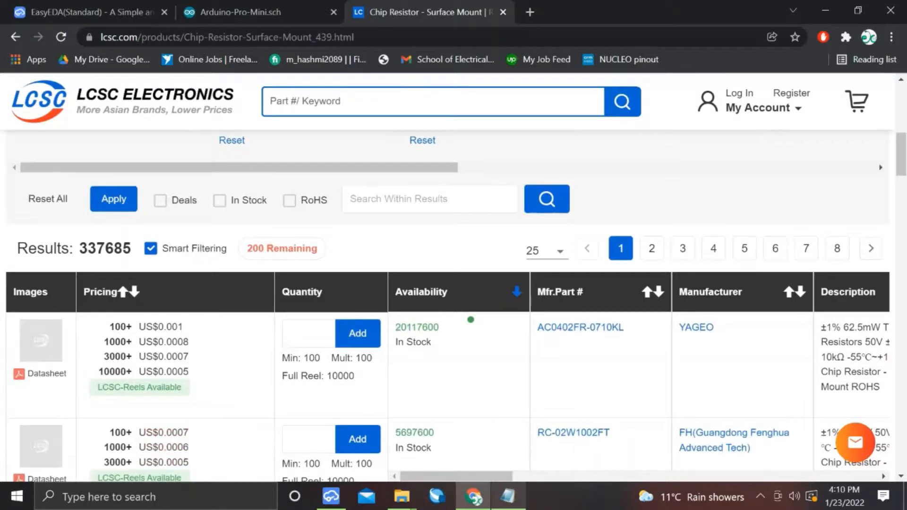
# Copy LCSC part number C144807 of the first 10kΩ 0402 resistor into the R11 entry in Notepad.
pyautogui.moveTo(44, 325)
pyautogui.hscroll(10, 519, 354)
pyautogui.moveTo(574, 315); pyautogui.dragTo(524, 319)
pyautogui.rightClick(543, 316)
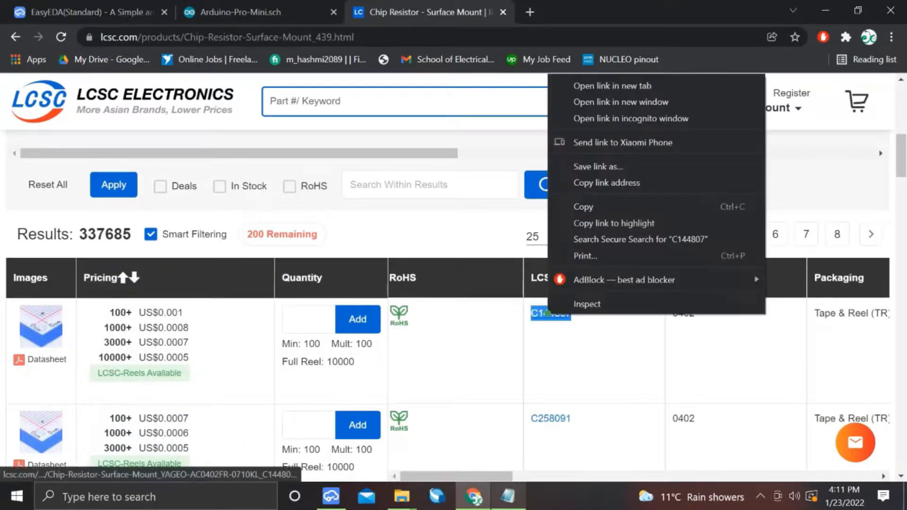
pyautogui.click(583, 204)
pyautogui.click(524, 497)
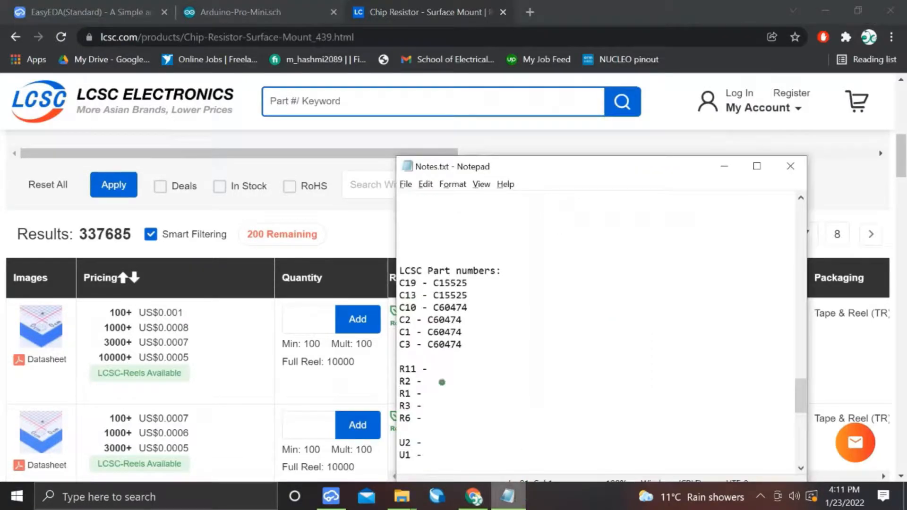
pyautogui.hotkey('ctrl', 'v')
pyautogui.hotkey('alt', 'Tab')
pyautogui.click(499, 339)
pyautogui.scroll(10, 499, 340)
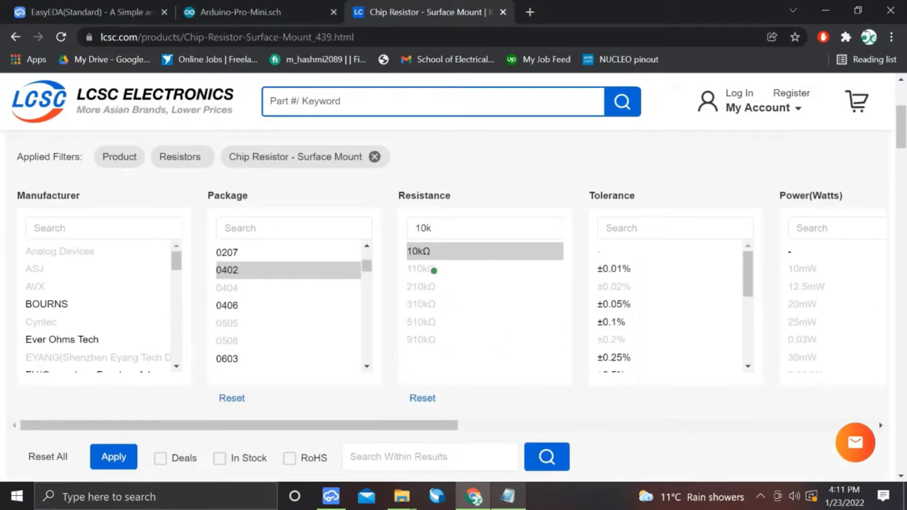
# Check R2's value in the schematic and paste part number C144807 into the R2 entry in Notepad.
pyautogui.hotkey('alt', 'Tab')
pyautogui.hotkey('alt', 'Tab')
pyautogui.click(259, 12)
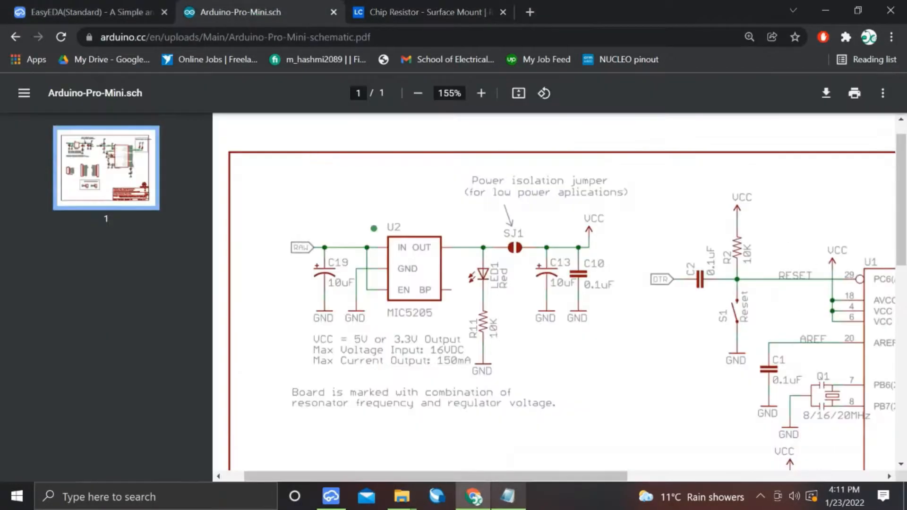
pyautogui.hscroll(3, 598, 305)
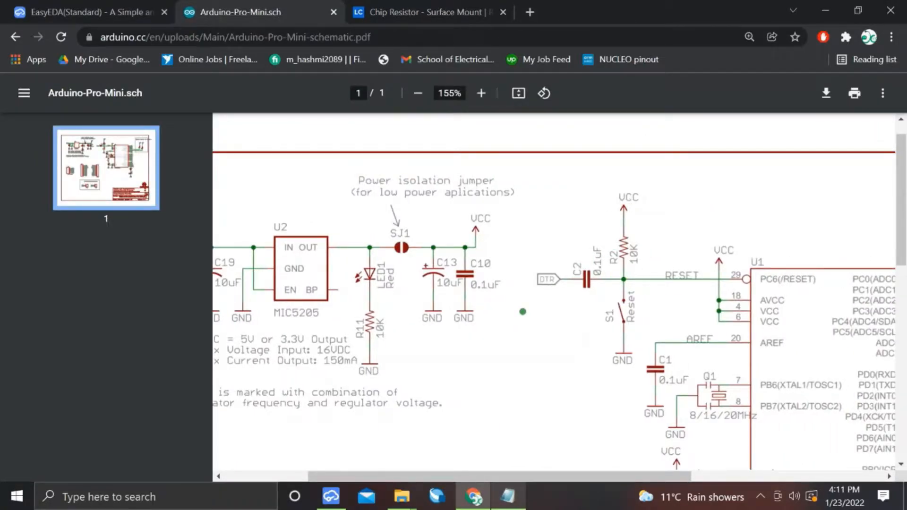
pyautogui.hotkey('alt', 'Tab')
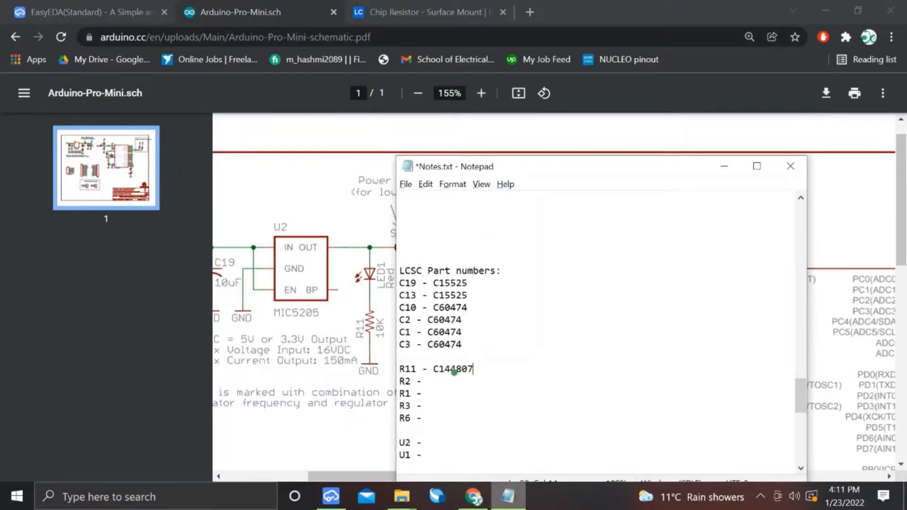
pyautogui.rightClick(449, 376)
pyautogui.click(468, 241)
# Look at the I2C pull-ups R1 and R3 in the schematic and copy R2's part number C144807 into both Notepad entries.
pyautogui.hotkey('alt', 'Tab')
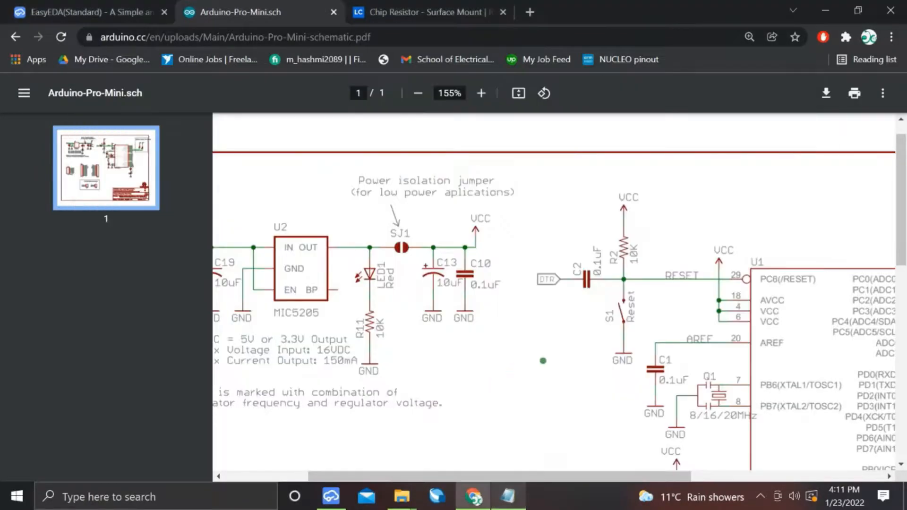
pyautogui.hscroll(8, 471, 456)
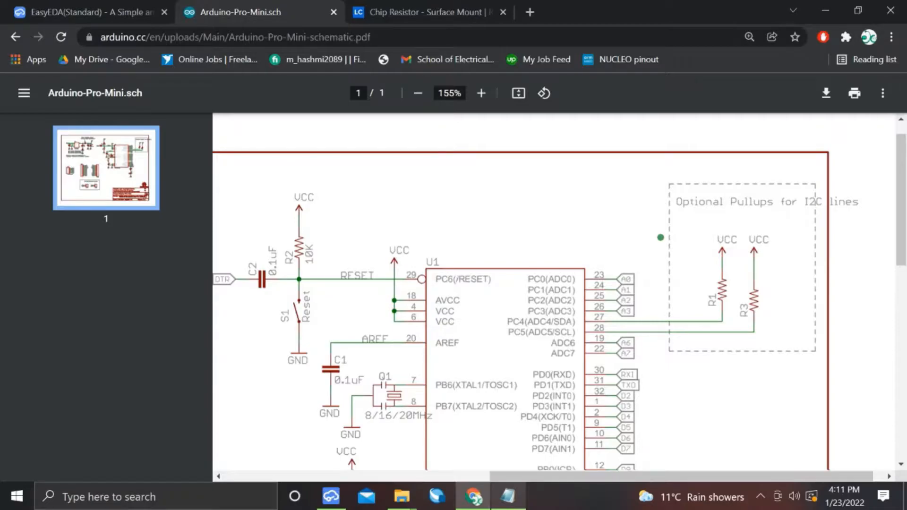
pyautogui.hscroll(1, 554, 292)
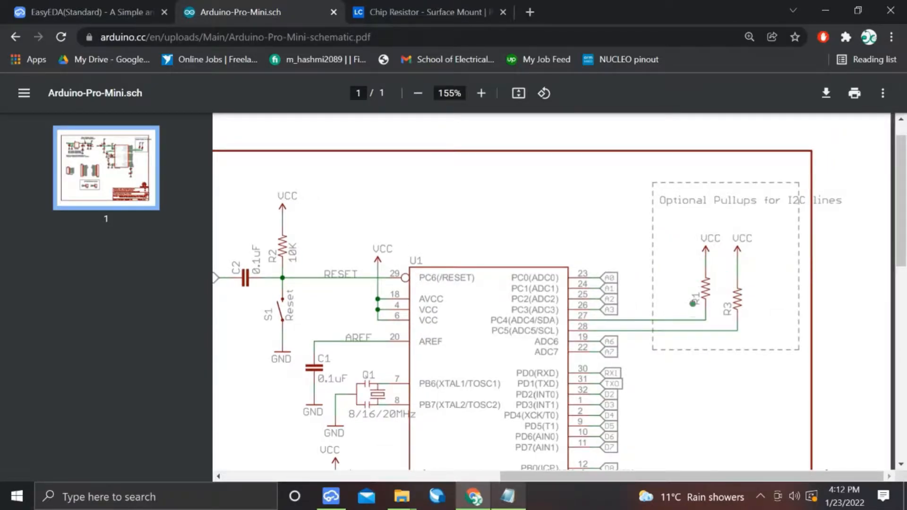
pyautogui.hotkey('alt', 'Tab')
pyautogui.doubleClick(448, 380)
pyautogui.rightClick(448, 382)
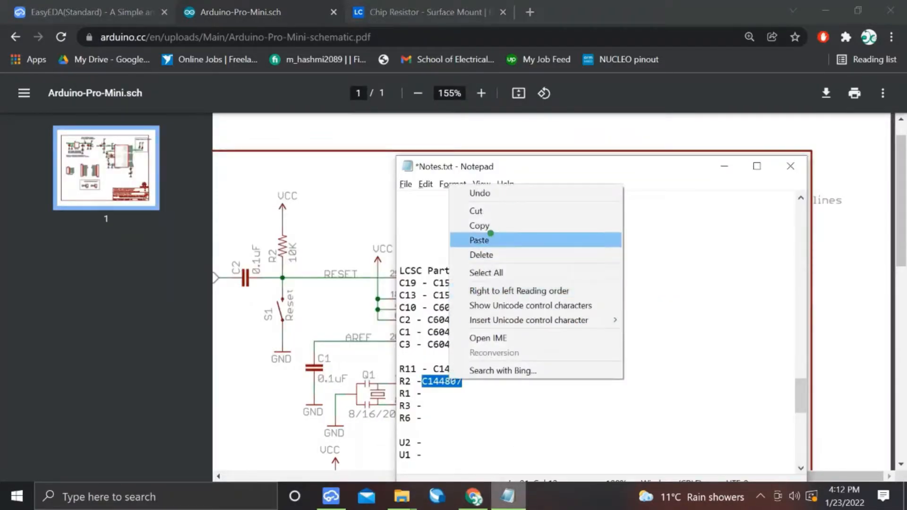
pyautogui.click(473, 224)
pyautogui.click(428, 393)
pyautogui.rightClick(429, 394)
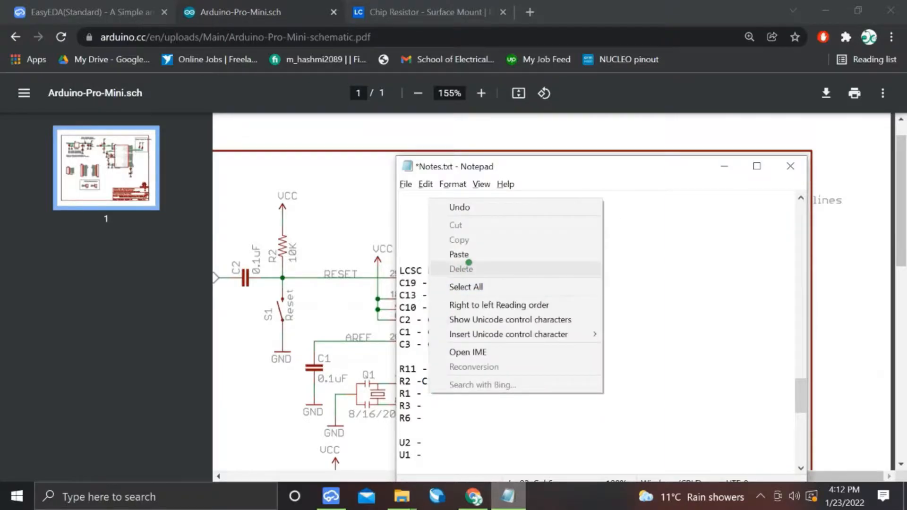
pyautogui.click(470, 253)
pyautogui.rightClick(436, 406)
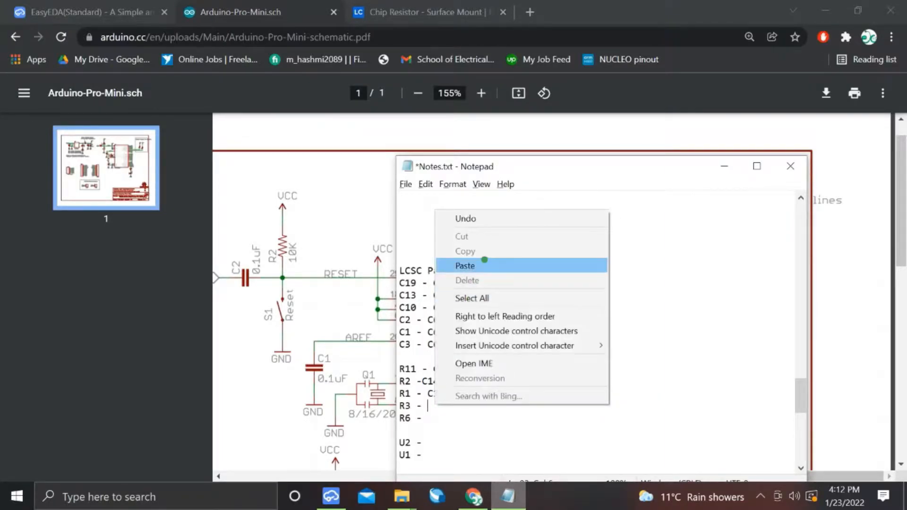
pyautogui.click(467, 263)
# Check R6's value below the ATMEGA328 in the schematic and return to the LCSC chip resistor filters.
pyautogui.hotkey('alt', 'Tab')
pyautogui.scroll(-4, 639, 331)
pyautogui.scroll(-3, 639, 331)
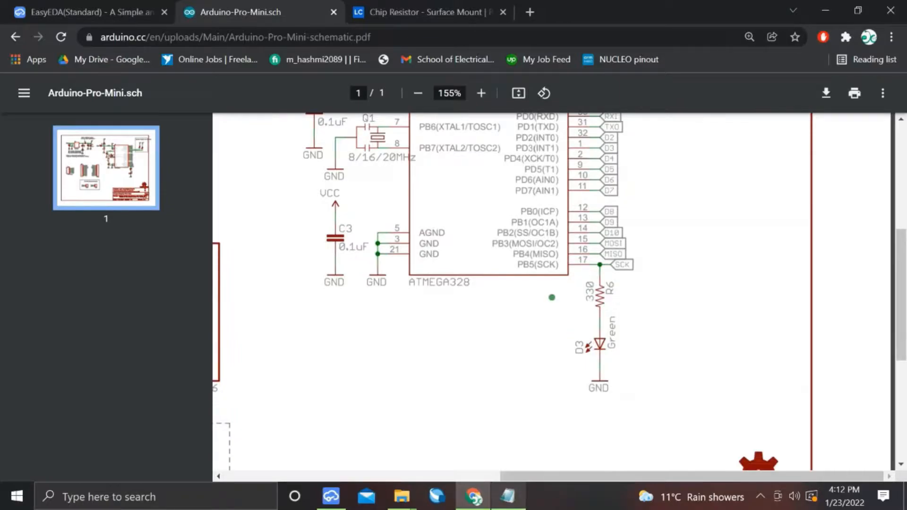
pyautogui.hotkey('alt', 'Tab')
pyautogui.hotkey('alt', 'Tab')
pyautogui.hotkey('ctrl', 'Tab')
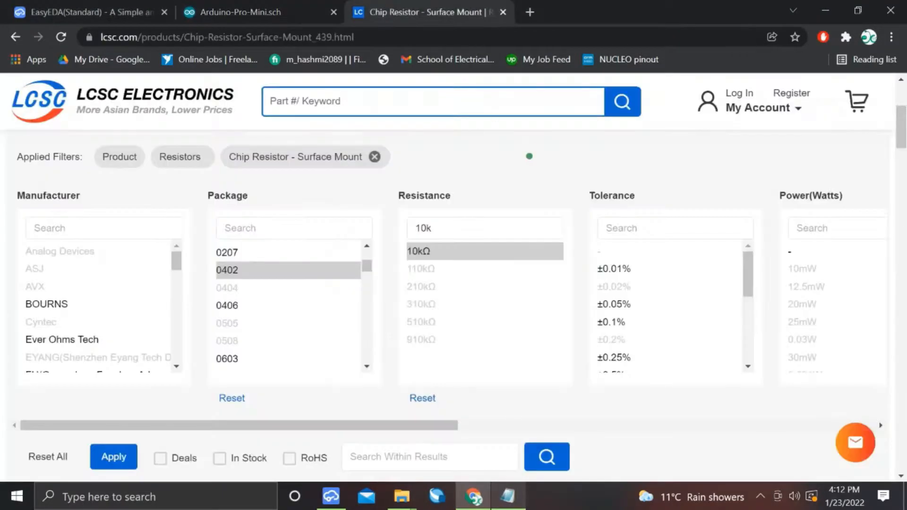
# Filter the chip resistors by resistance 330Ω and package 0402, and apply the filters.
pyautogui.doubleClick(465, 222)
pyautogui.write('330')
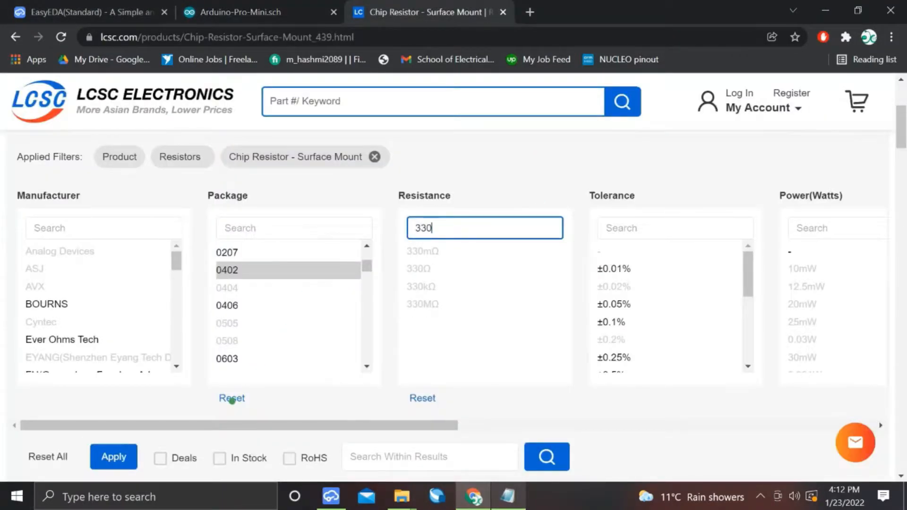
pyautogui.click(232, 399)
pyautogui.click(418, 267)
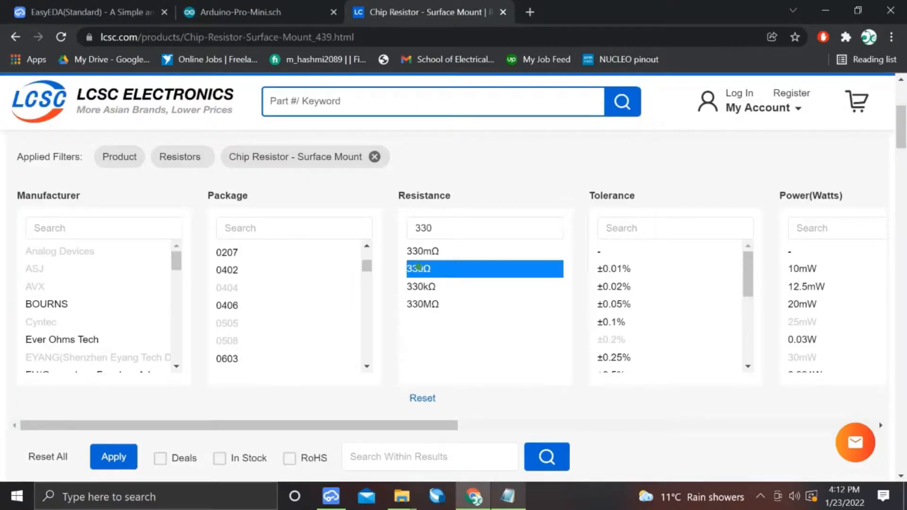
pyautogui.click(228, 271)
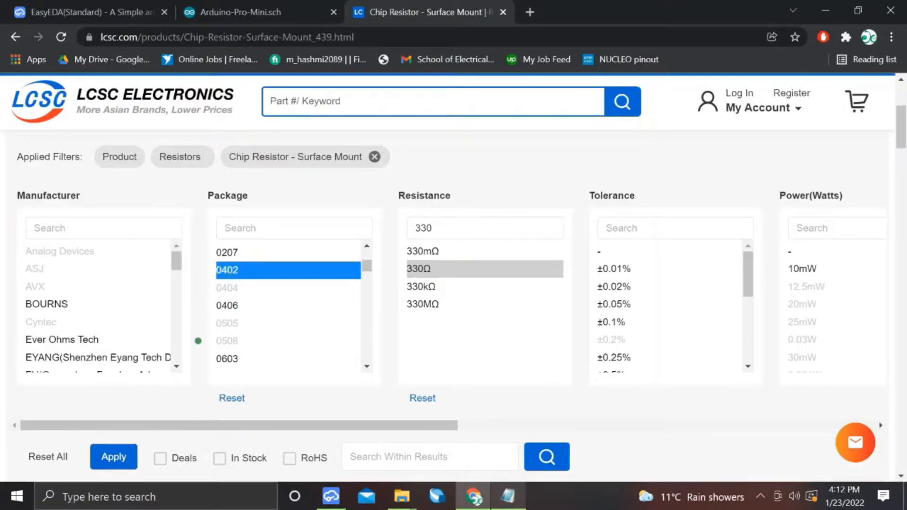
pyautogui.scroll(-2, 134, 363)
pyautogui.click(115, 357)
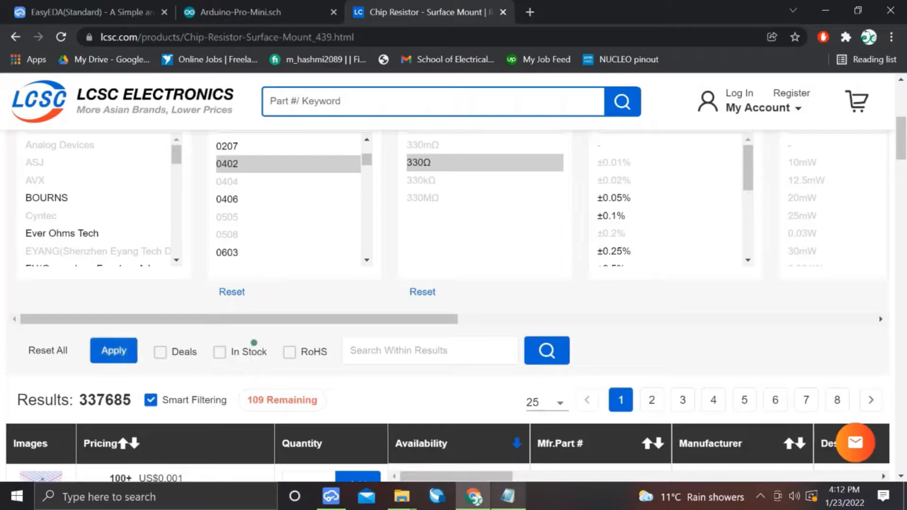
# Copy LCSC part number C25104 of the first 330Ω 0402 resistor into the R6 entry in Notepad.
pyautogui.scroll(-3, 317, 369)
pyautogui.scroll(-1, 317, 369)
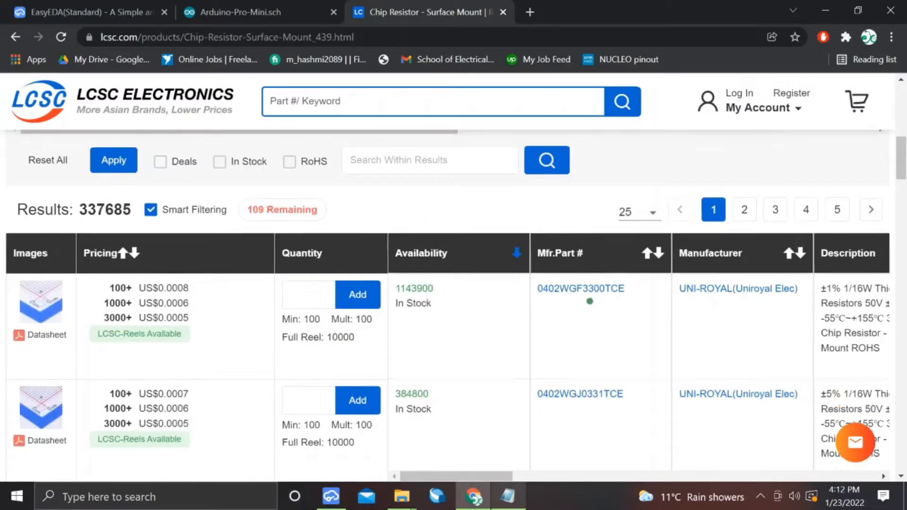
pyautogui.hscroll(5, 703, 288)
pyautogui.doubleClick(726, 288)
pyautogui.rightClick(703, 287)
pyautogui.click(713, 298)
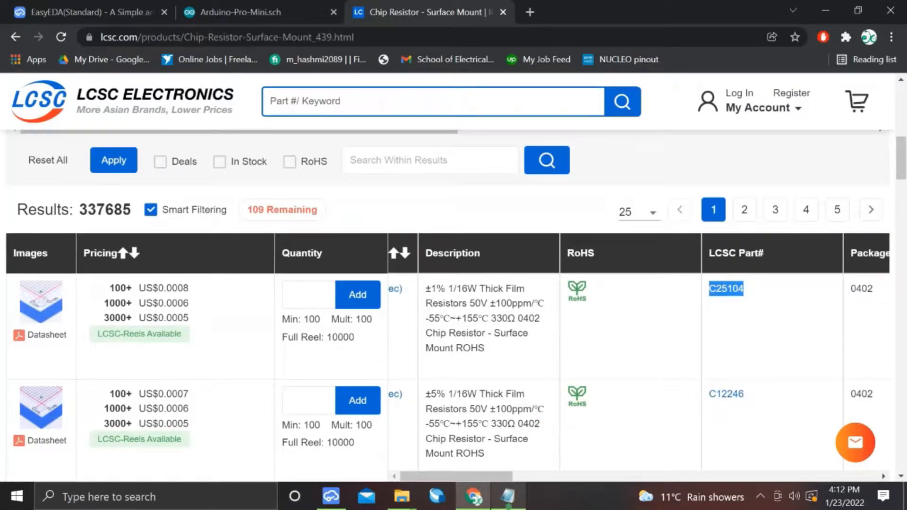
pyautogui.click(509, 496)
pyautogui.rightClick(448, 414)
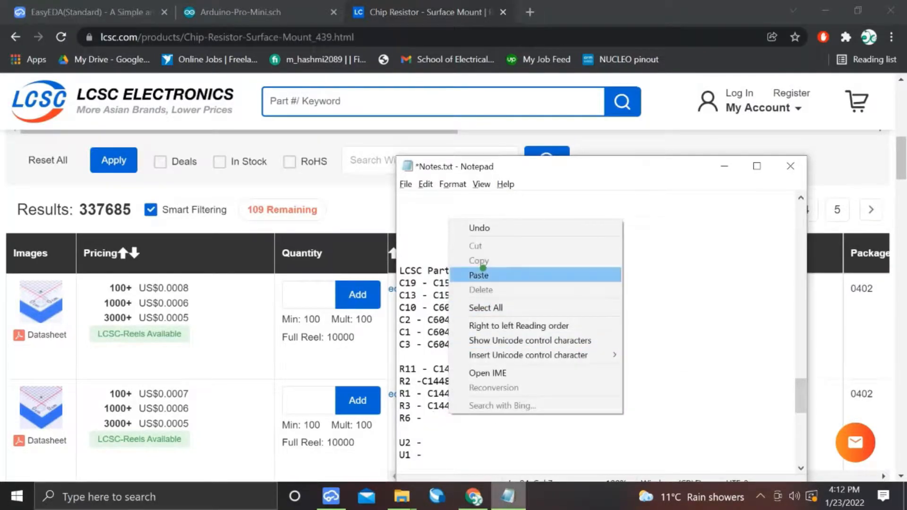
pyautogui.click(476, 274)
# Check the part name of regulator U2 in the Arduino Pro Mini schematic for the U2 entry in Notepad.
pyautogui.scroll(-3, 460, 401)
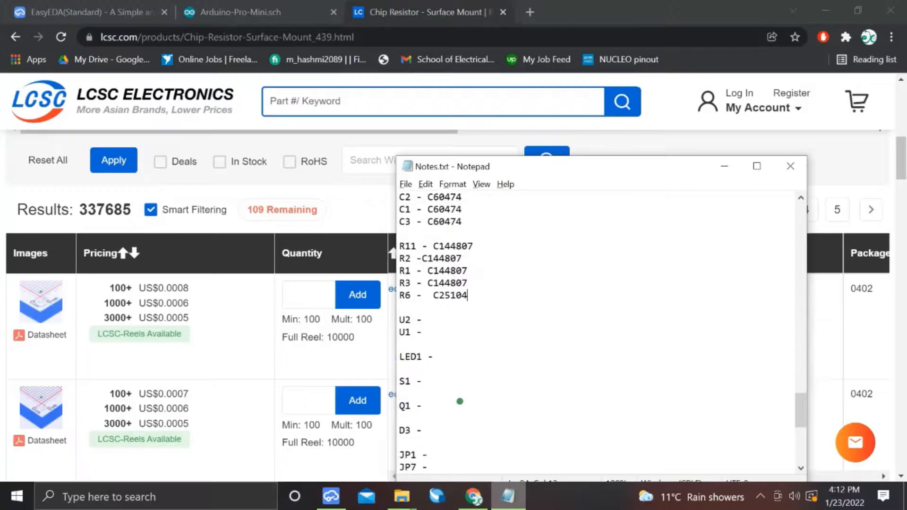
pyautogui.moveTo(428, 332); pyautogui.dragTo(399, 317)
pyautogui.click(264, 10)
pyautogui.scroll(5, 397, 273)
pyautogui.hscroll(-8, 398, 274)
pyautogui.hotkey('alt', 'Tab')
pyautogui.hotkey('alt', 'Tab')
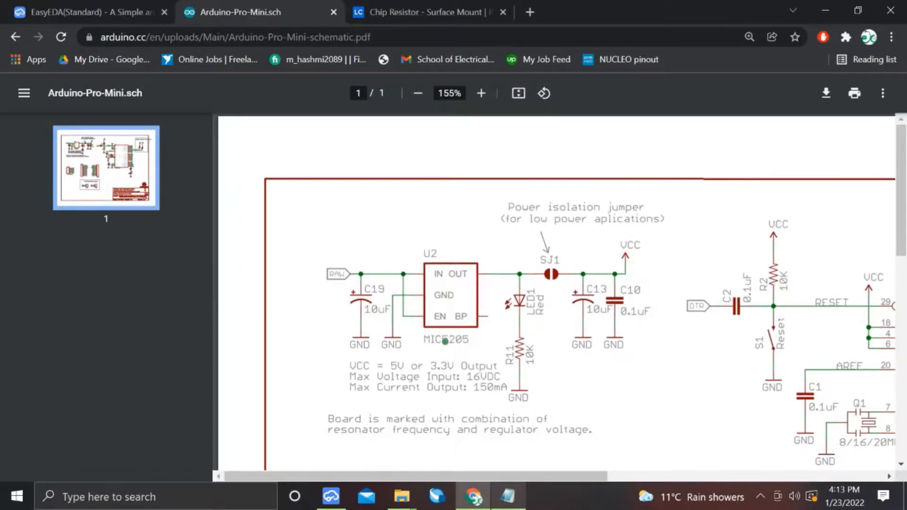
# Search LCSC for MIC5205 and sort the resulting parts by availability.
pyautogui.click(416, 12)
pyautogui.click(381, 109)
pyautogui.write('MIC5205')
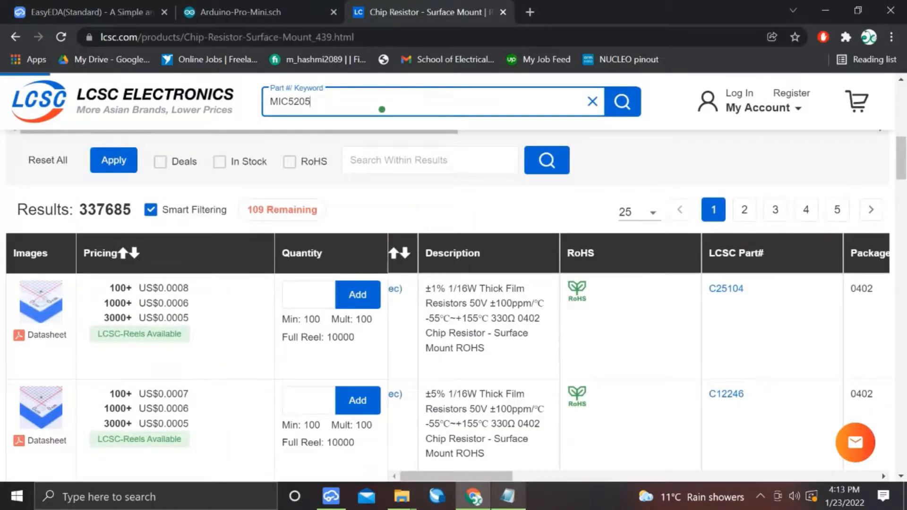
pyautogui.press('Return')
pyautogui.scroll(-5, 343, 245)
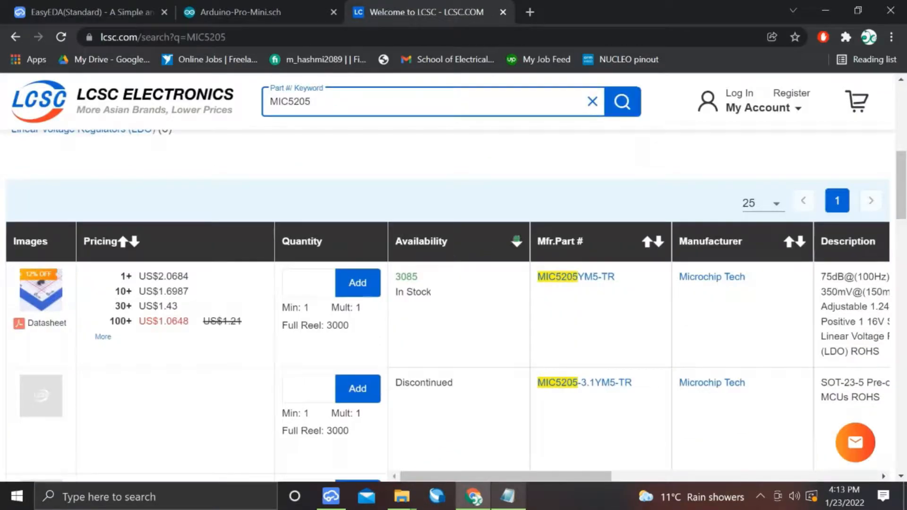
pyautogui.click(516, 241)
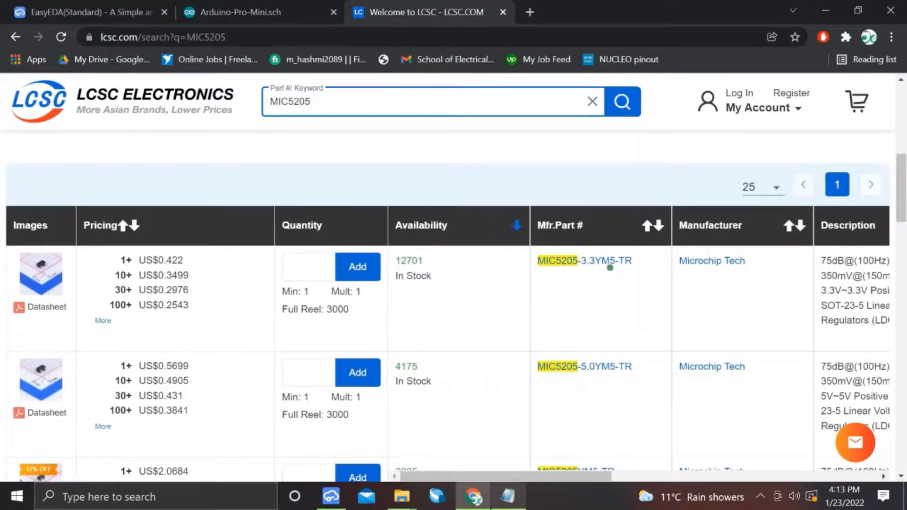
pyautogui.scroll(-1, 599, 268)
pyautogui.scroll(1, 472, 306)
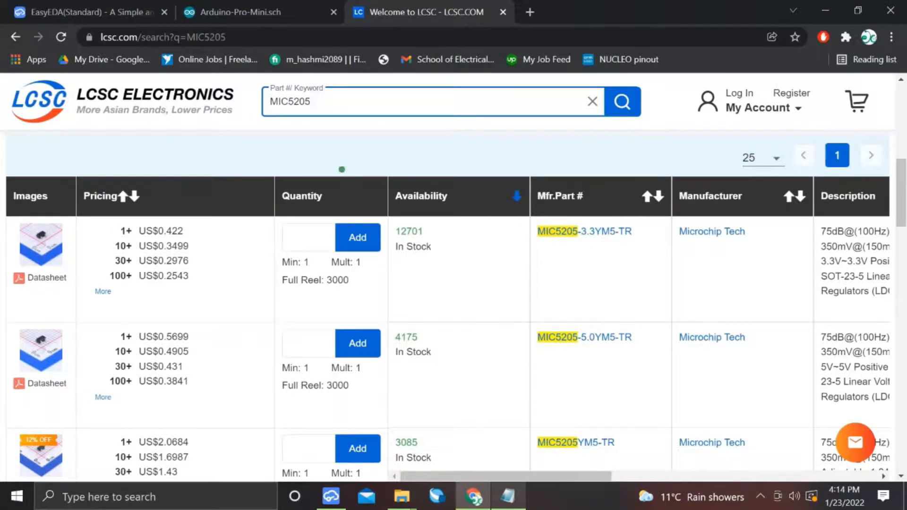
# Check the output voltage, input voltage and current ratings noted below U2 in the schematic, and return to the MIC5205 results.
pyautogui.click(237, 4)
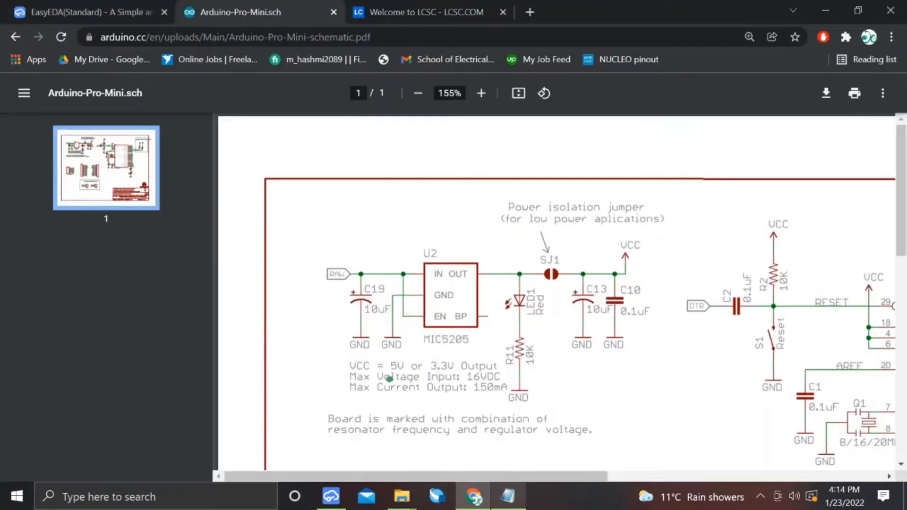
pyautogui.hscroll(3, 517, 376)
pyautogui.hscroll(-3, 517, 376)
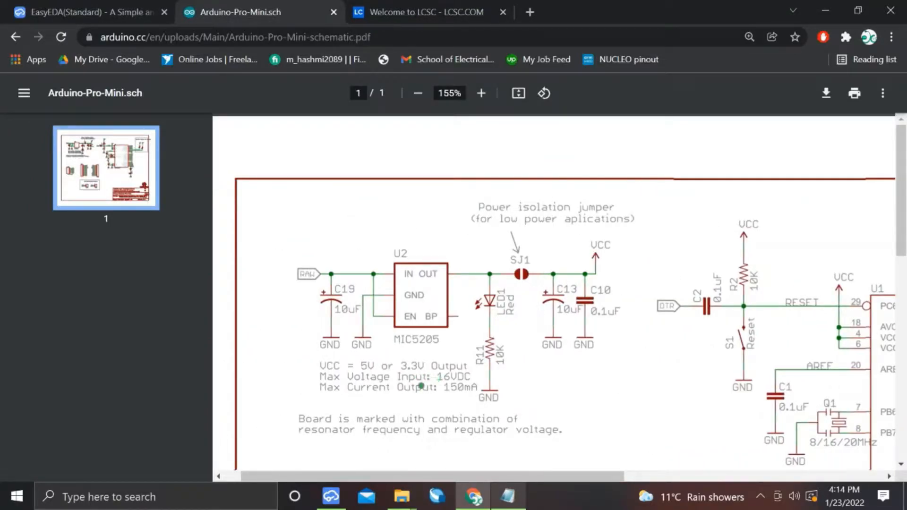
pyautogui.click(397, 11)
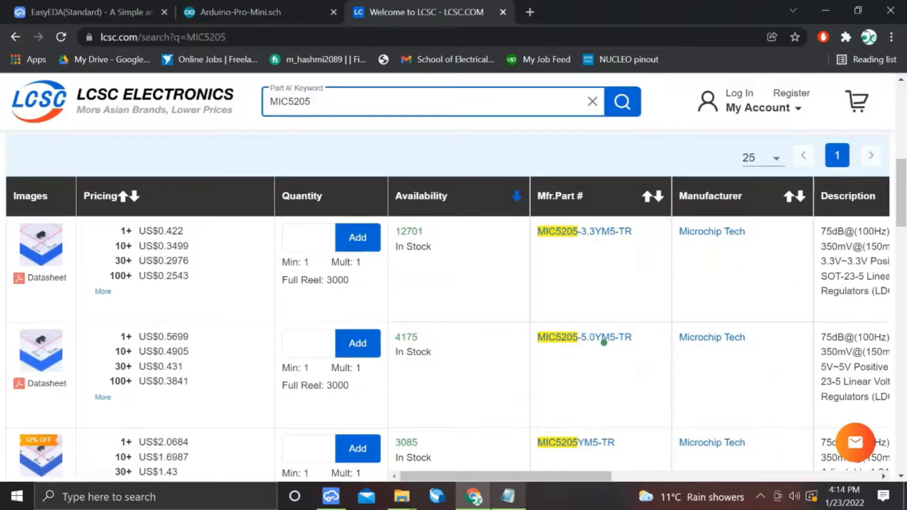
# Copy LCSC part number C70431 of the MIC5205-5.0YM5-TR into the U2 entry in Notepad.
pyautogui.hscroll(4, 604, 343)
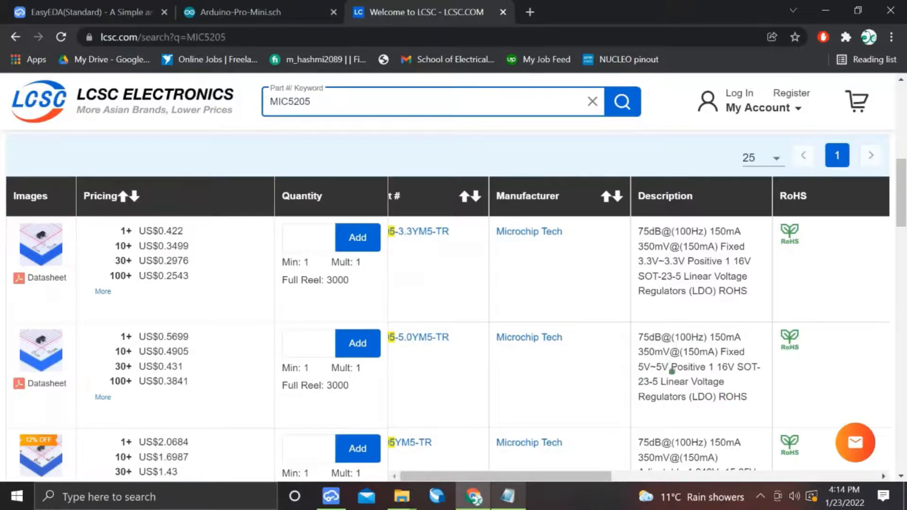
pyautogui.hscroll(6, 507, 378)
pyautogui.doubleClick(626, 336)
pyautogui.rightClick(609, 335)
pyautogui.click(631, 346)
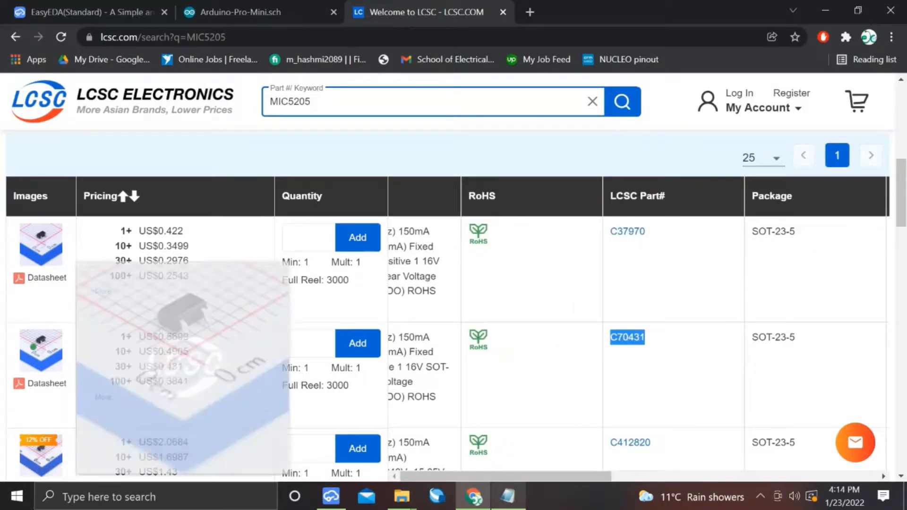
pyautogui.click(502, 504)
pyautogui.scroll(-10, 529, 368)
pyautogui.scroll(-10, 529, 368)
pyautogui.scroll(6, 529, 368)
pyautogui.click(265, 315)
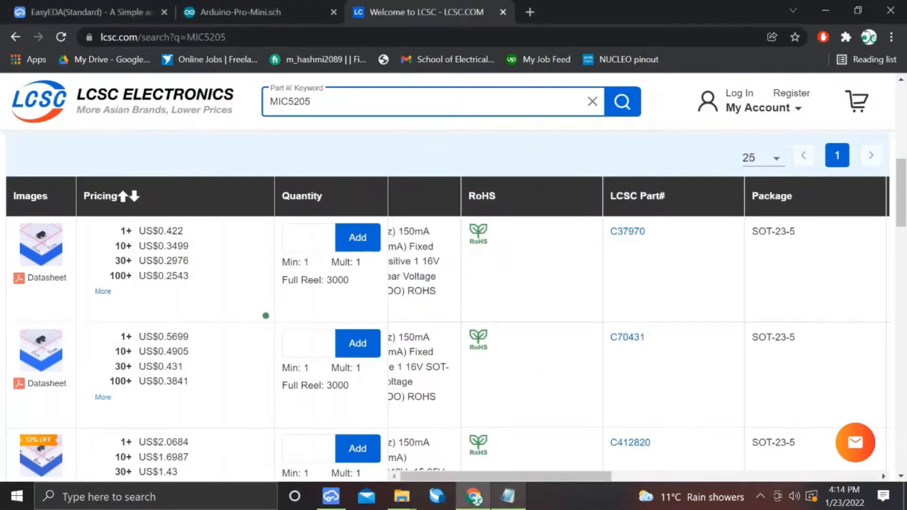
pyautogui.click(507, 496)
pyautogui.click(444, 302)
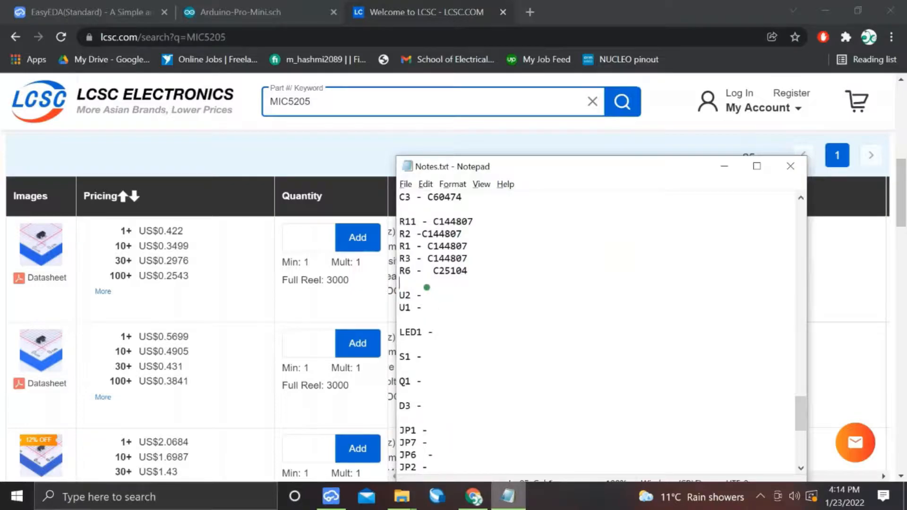
pyautogui.hotkey('ctrl', 'v')
pyautogui.click(344, 280)
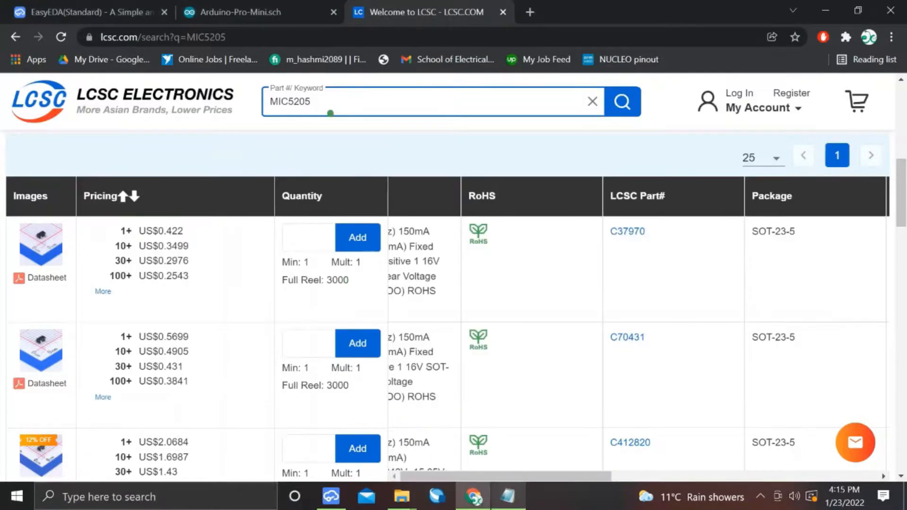
# Check the microcontroller U1 in the schematic and search LCSC for ATMEGA 328.
pyautogui.click(251, 12)
pyautogui.scroll(-6, 530, 332)
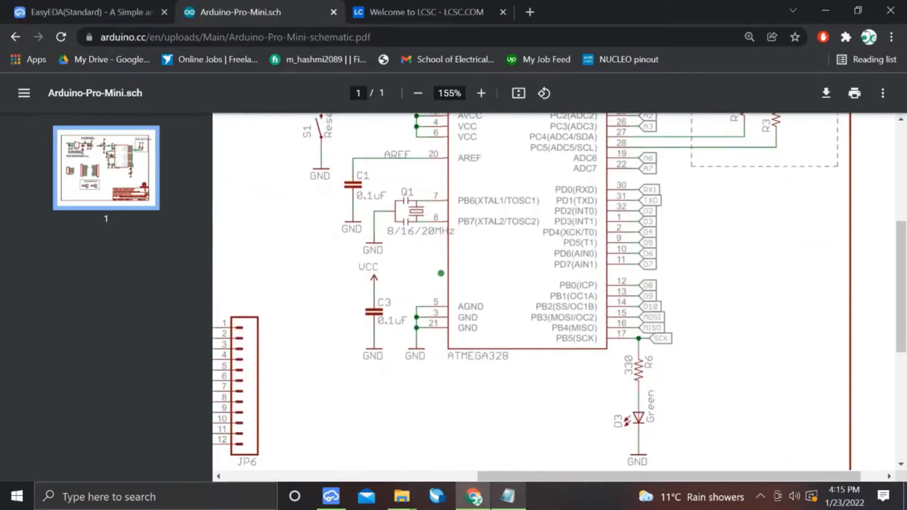
pyautogui.click(397, 4)
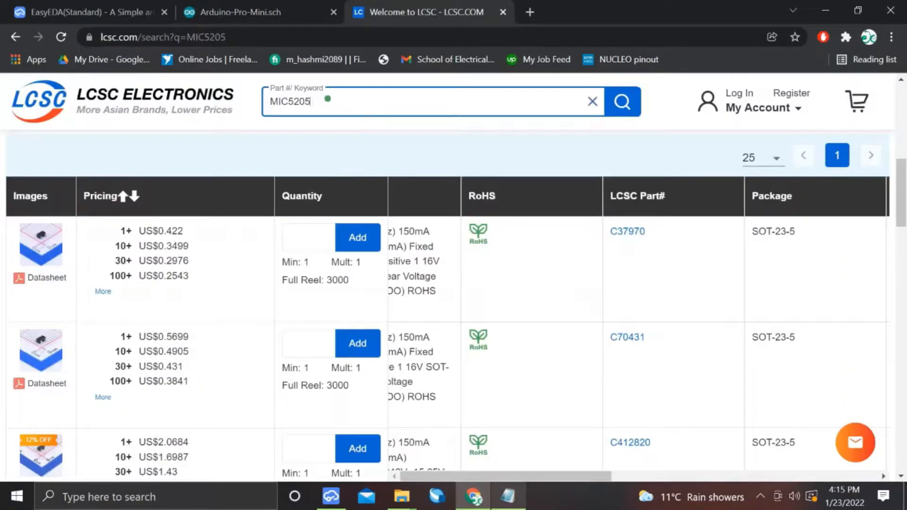
pyautogui.doubleClick(327, 98)
pyautogui.write('ATME')
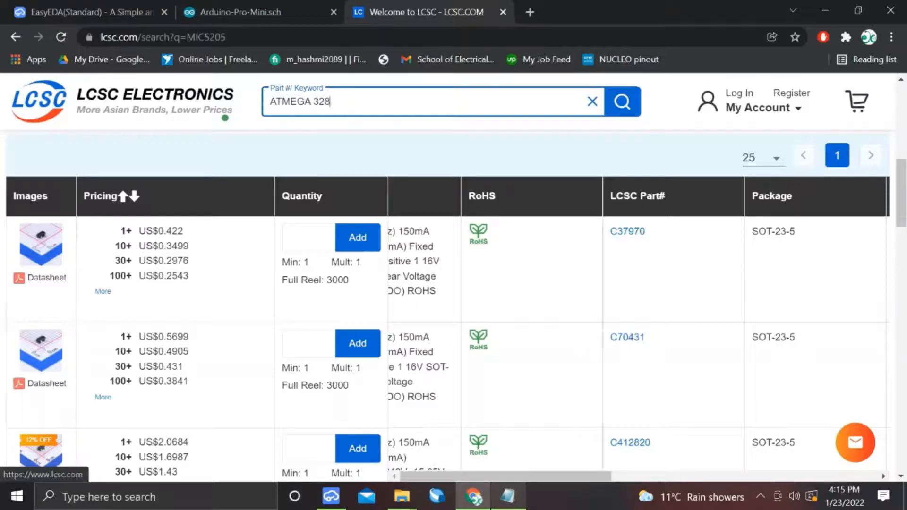
pyautogui.write('GA 328')
pyautogui.press('Return')
# Sort the ATMEGA 328 results by availability and look through the listed parts for a matching microcontroller.
pyautogui.scroll(-4, 353, 202)
pyautogui.scroll(-20, 353, 202)
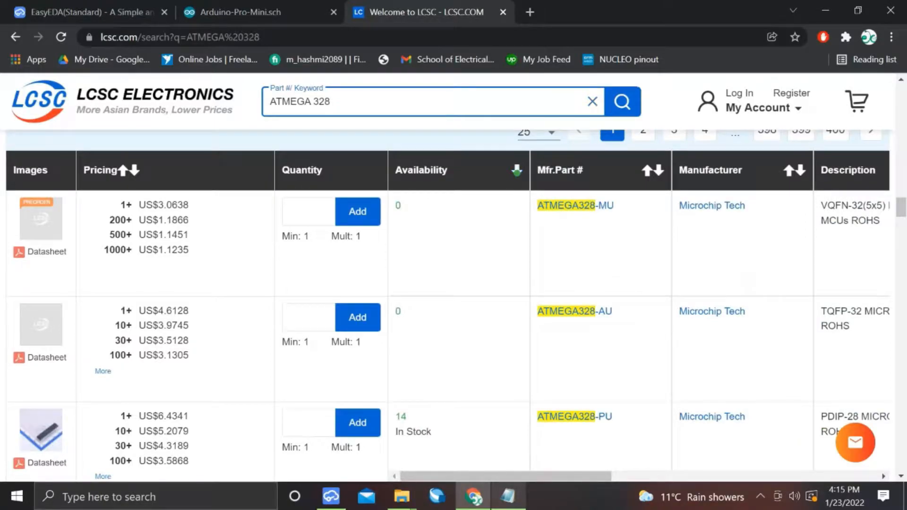
pyautogui.click(517, 172)
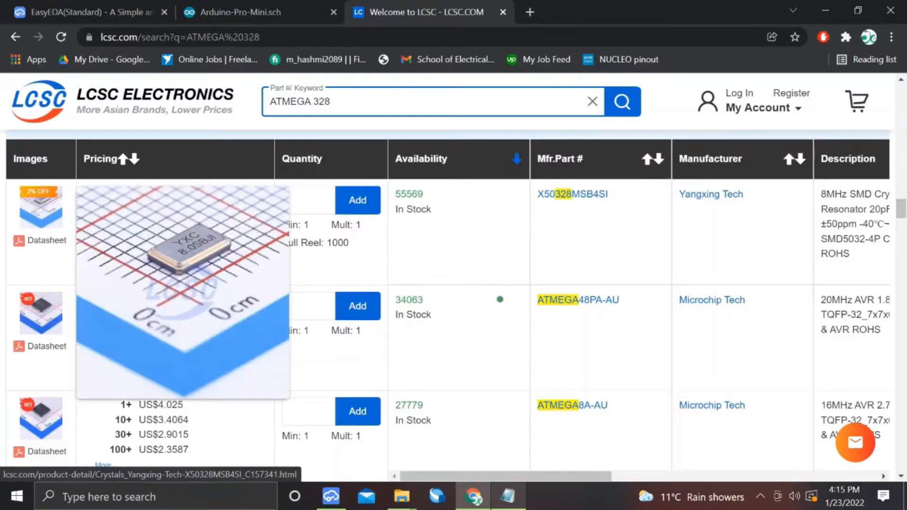
pyautogui.scroll(-1, 342, 262)
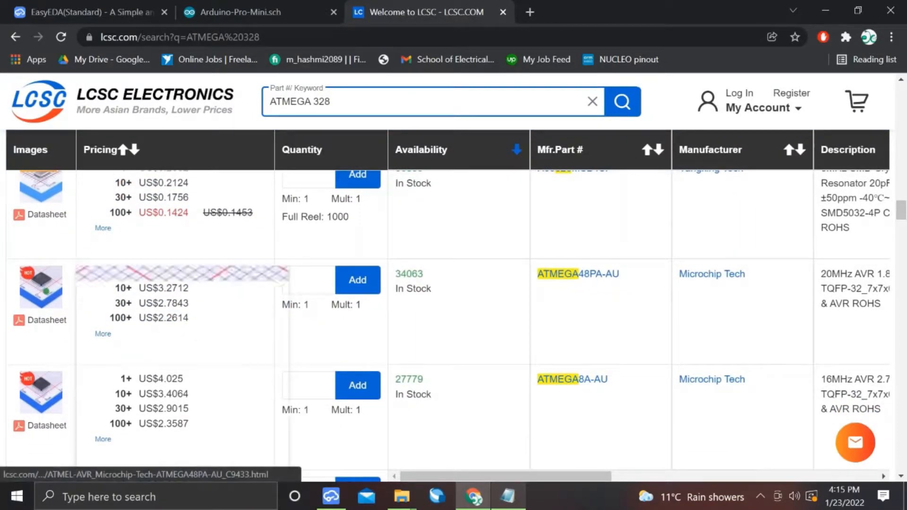
pyautogui.moveTo(46, 292)
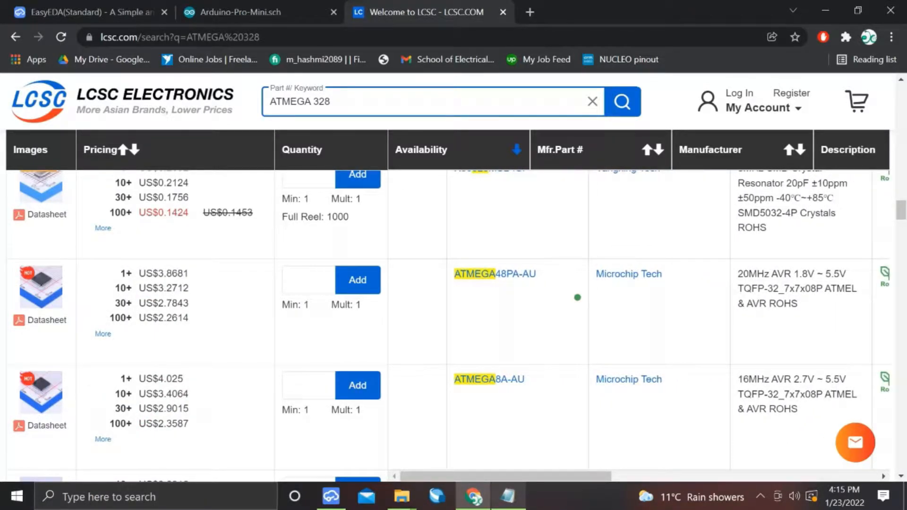
pyautogui.scroll(-4, 577, 297)
pyautogui.scroll(-3, 577, 297)
# Search LCSC for ATMEGA328 without the space and copy part number C14877 of the ATMEGA328P-AU into the U1 entry in Notepad.
pyautogui.click(319, 101)
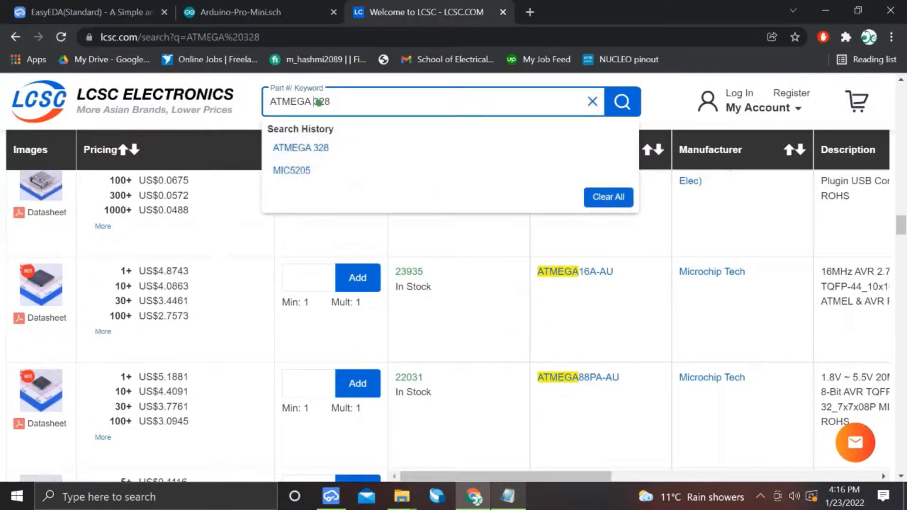
pyautogui.press('Return')
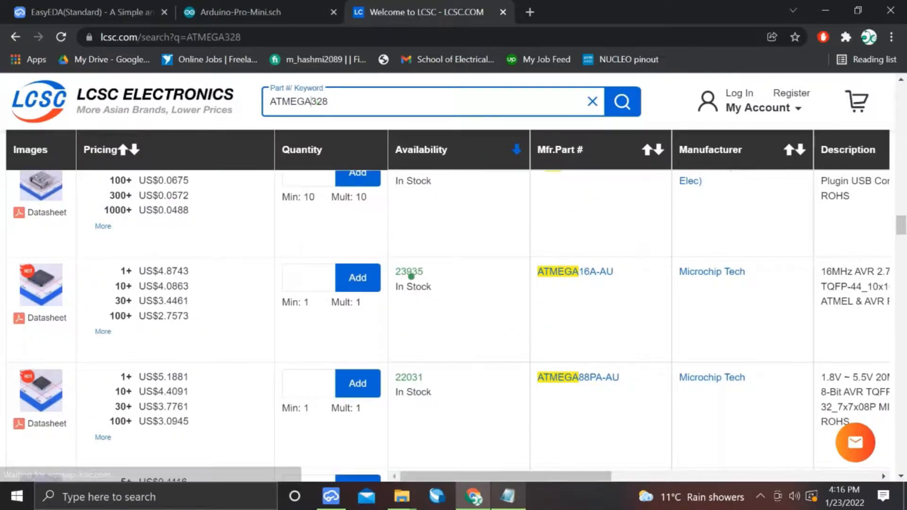
pyautogui.scroll(-5, 41, 233)
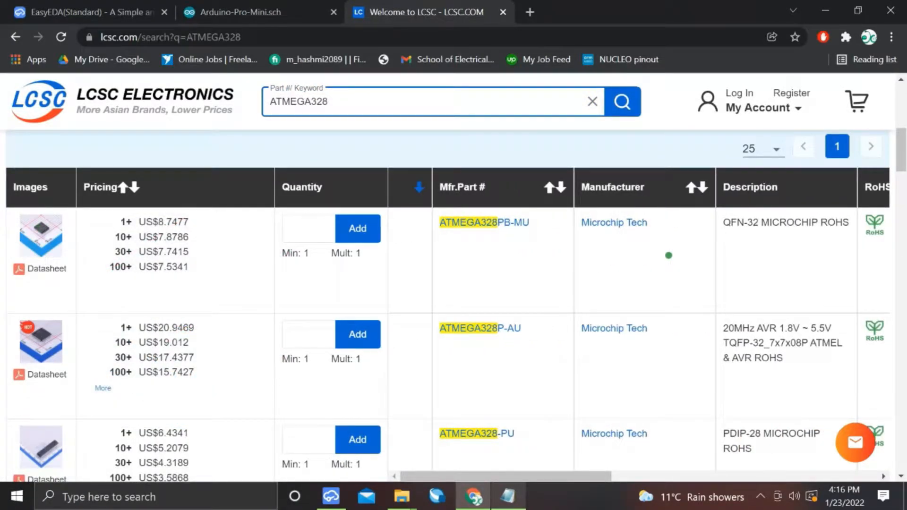
pyautogui.scroll(-2, 668, 254)
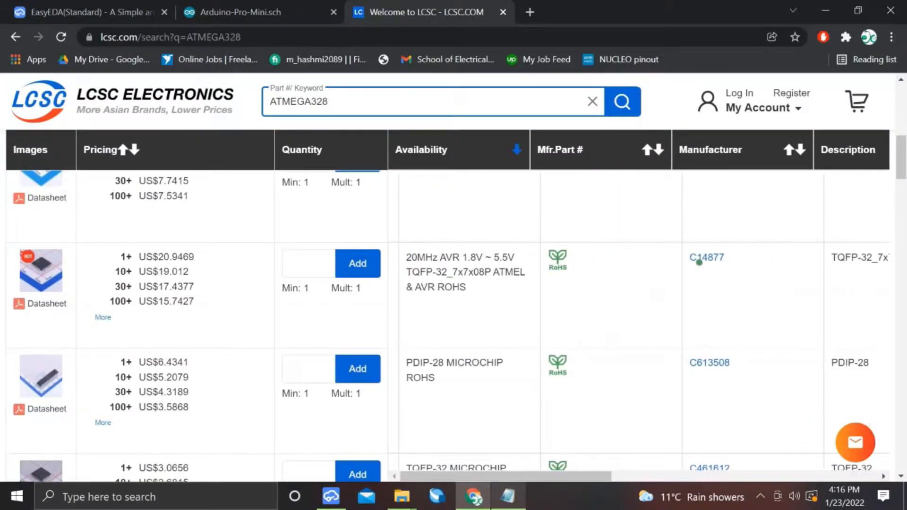
pyautogui.moveTo(726, 257); pyautogui.dragTo(688, 256)
pyautogui.rightClick(688, 256)
pyautogui.click(739, 146)
pyautogui.click(505, 503)
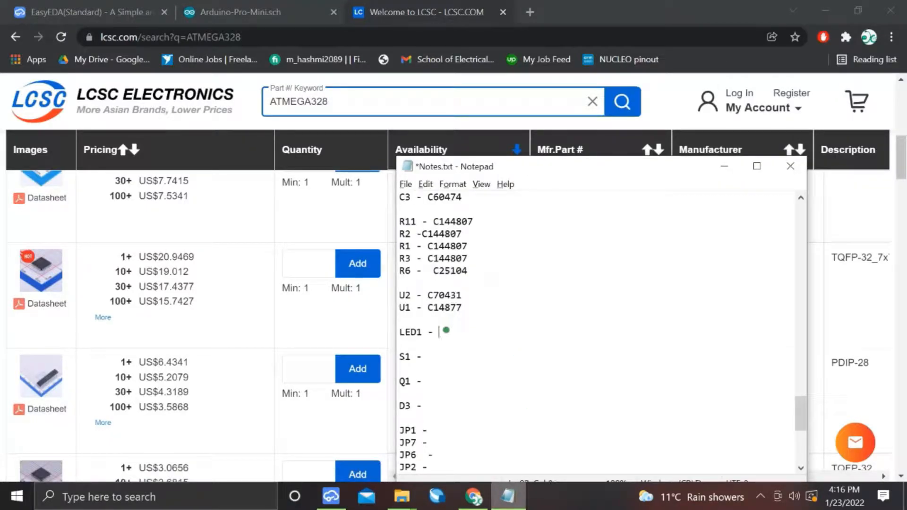
# Return to the LCSC home page, check the LED1 entry in Notepad and open the Light Emitting Diodes (LED) category under Optoelectronics.
pyautogui.click(273, 321)
pyautogui.scroll(10, 272, 321)
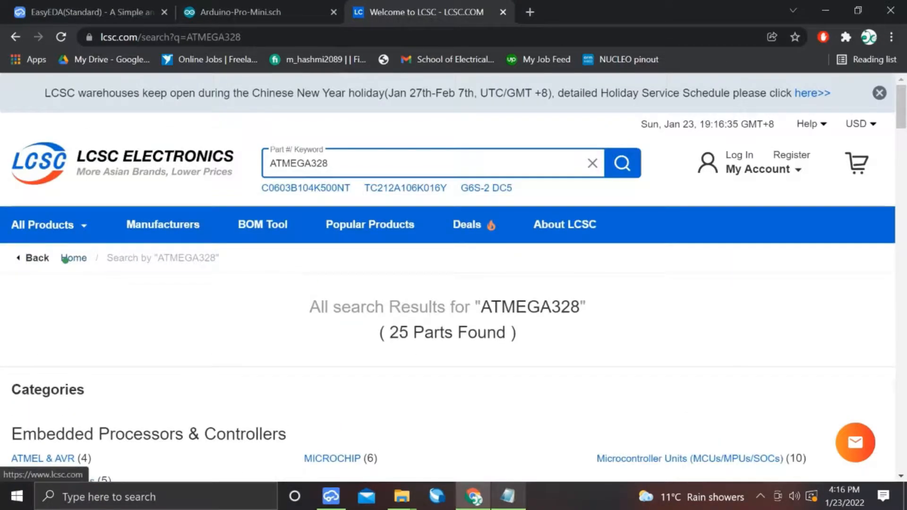
pyautogui.click(64, 260)
pyautogui.hotkey('alt', 'Tab')
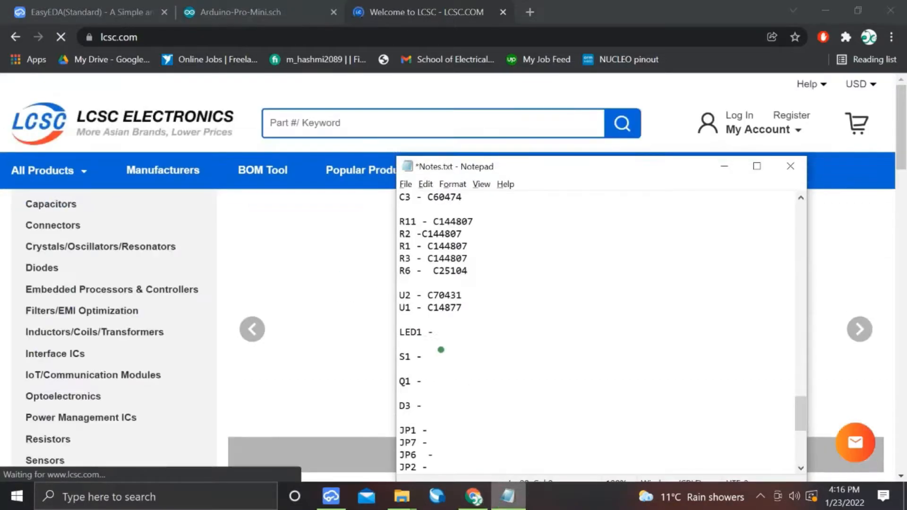
pyautogui.moveTo(438, 332); pyautogui.dragTo(386, 335)
pyautogui.click(210, 344)
pyautogui.scroll(-3, 179, 330)
pyautogui.moveTo(112, 287)
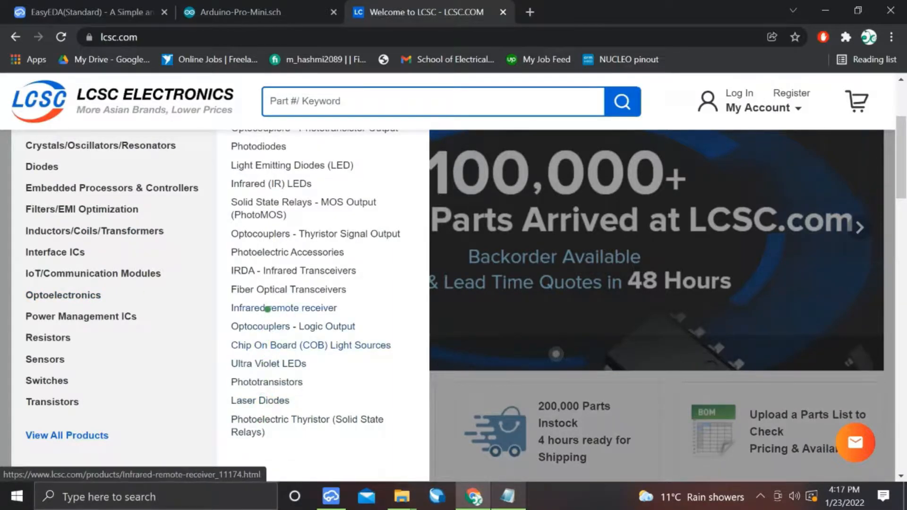
pyautogui.scroll(1, 267, 251)
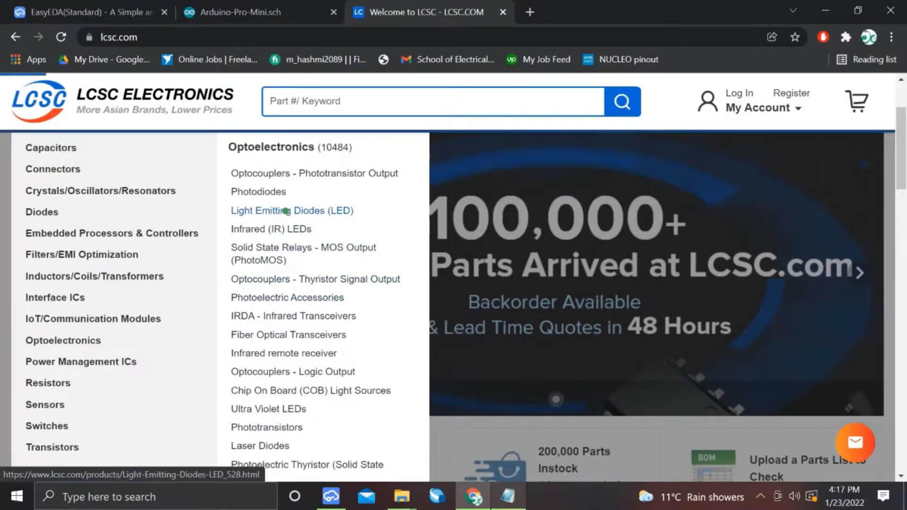
pyautogui.click(285, 210)
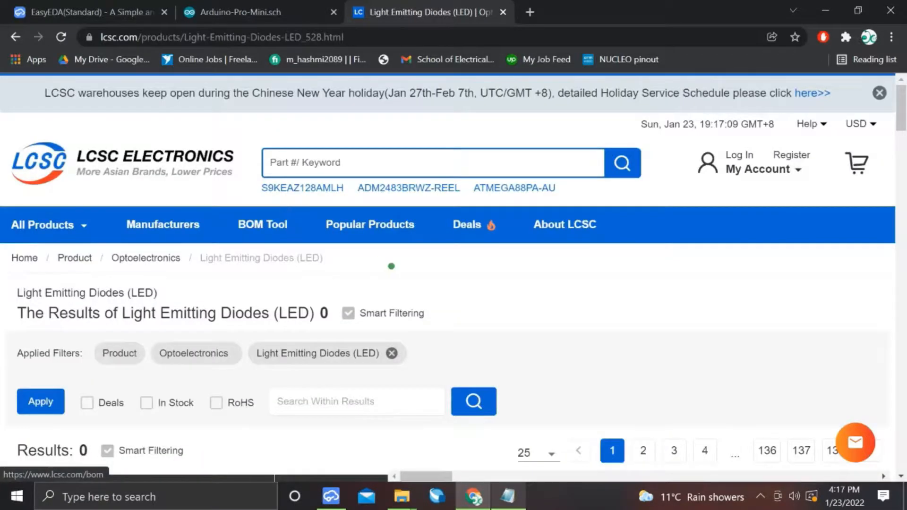
# Review the LED filters, find LED1 next to regulator U2 in the schematic and highlight the LED1 entry in Notepad.
pyautogui.scroll(-4, 377, 260)
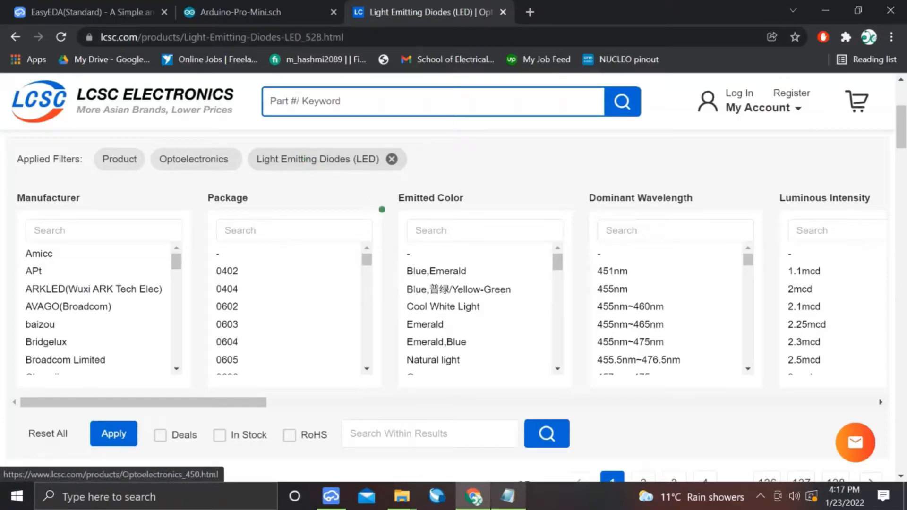
pyautogui.scroll(1, 444, 284)
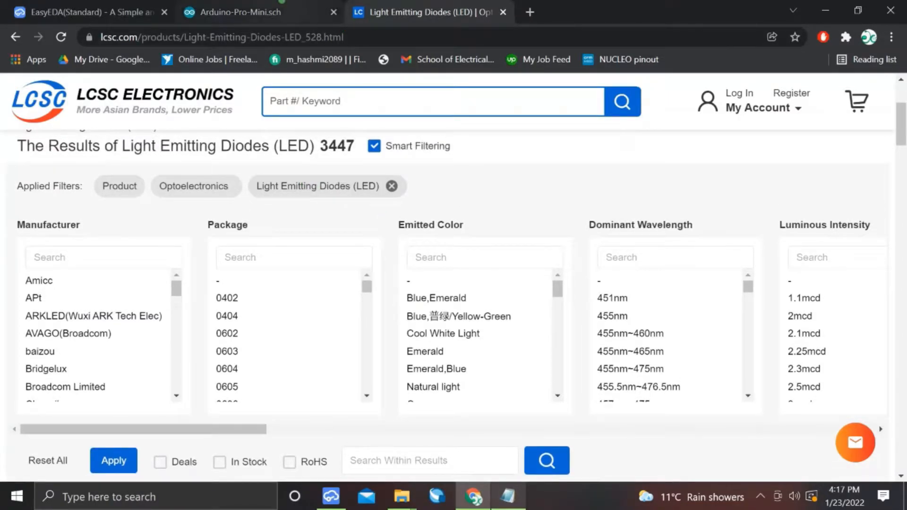
pyautogui.click(253, 17)
pyautogui.scroll(1, 428, 264)
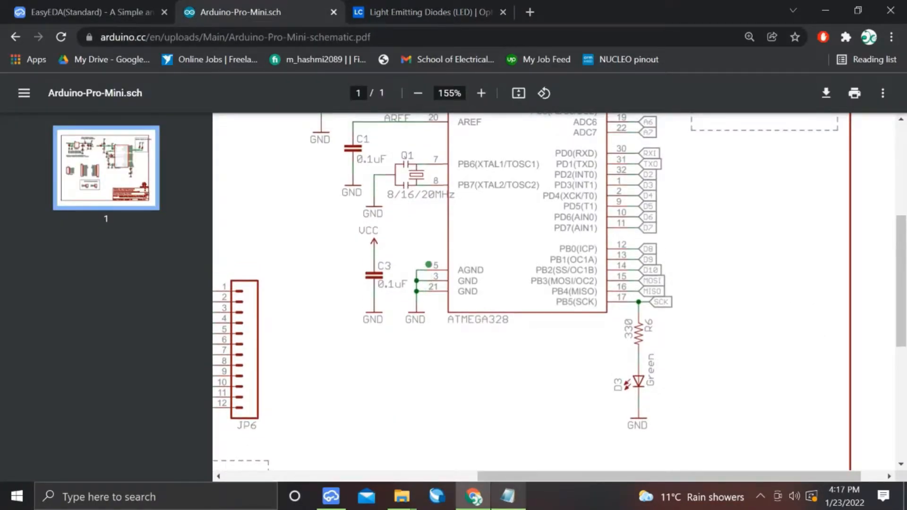
pyautogui.scroll(3, 428, 265)
pyautogui.hscroll(-8, 428, 264)
pyautogui.hscroll(2, 428, 264)
pyautogui.scroll(2, 505, 411)
pyautogui.hotkey('alt', 'Tab')
pyautogui.scroll(-1, 555, 364)
pyautogui.click(458, 287)
pyautogui.moveTo(458, 287); pyautogui.dragTo(395, 288)
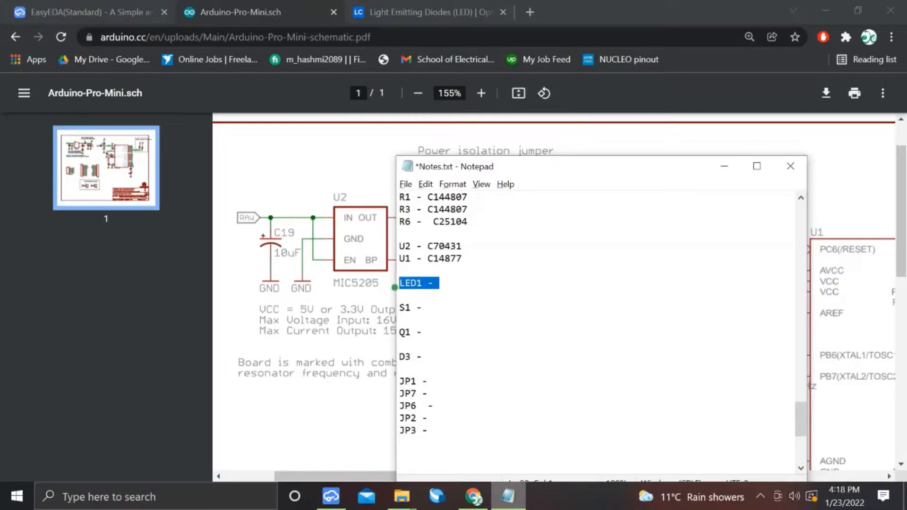
# Delete the LED1 and S1 entries from the Notepad list, checking the reset switch S1 in the Arduino-Pro-Mini schematic in between.
pyautogui.press('BackSpace')
pyautogui.press('BackSpace')
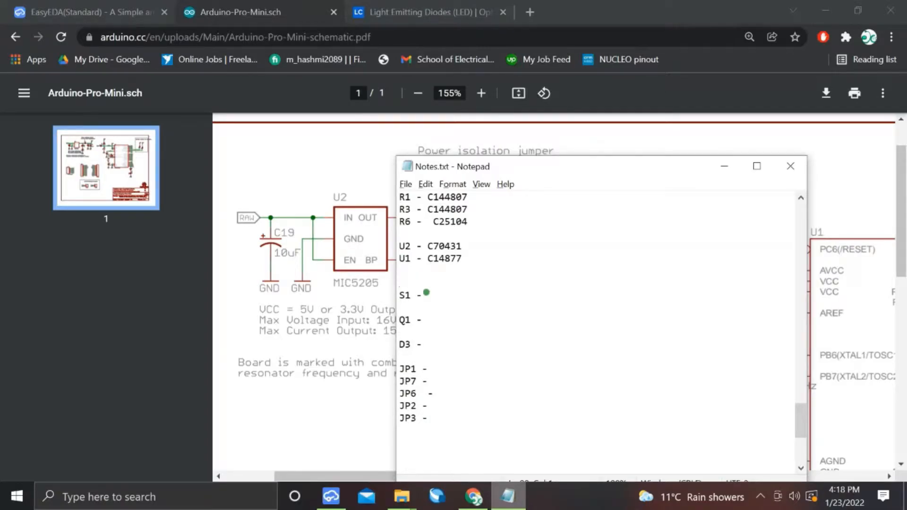
pyautogui.click(368, 299)
pyautogui.hscroll(3, 579, 317)
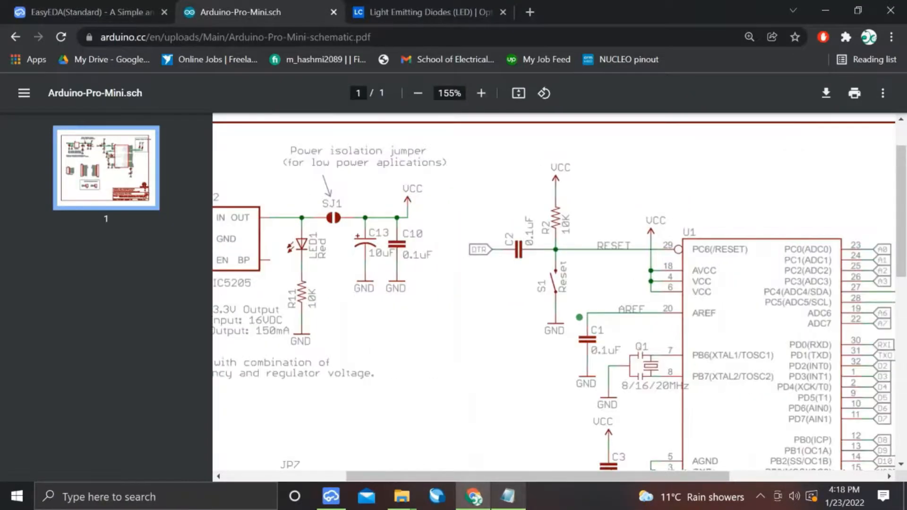
pyautogui.hotkey('alt', 'Tab')
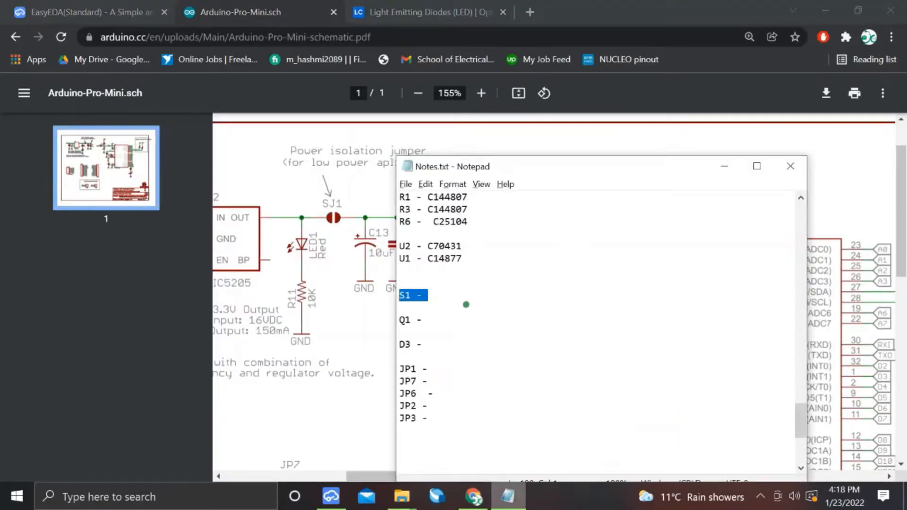
pyautogui.press('BackSpace')
pyautogui.press('BackSpace')
pyautogui.press('BackSpace')
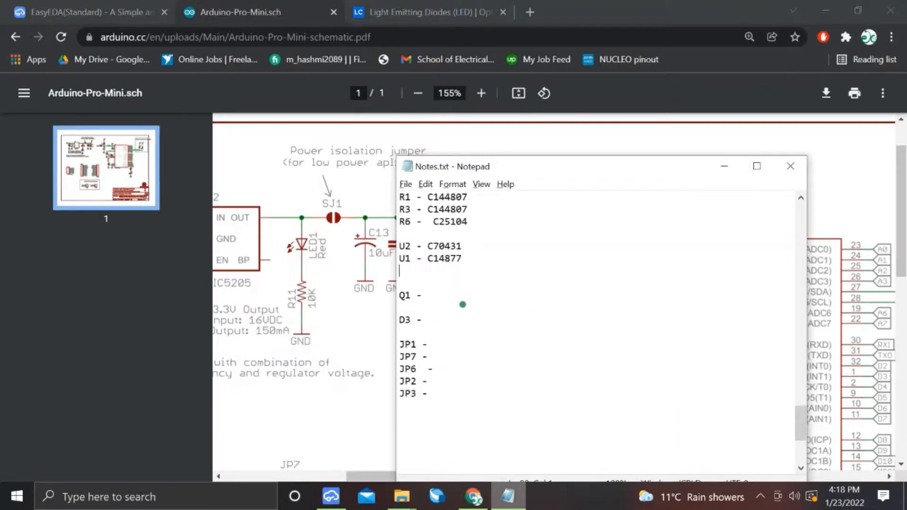
# Locate Q1 beside U1 in the schematic and open the Crystals/Oscillators/Resonators category on LCSC.
pyautogui.hotkey('alt', 'Tab')
pyautogui.hscroll(3, 565, 256)
pyautogui.scroll(-2, 565, 256)
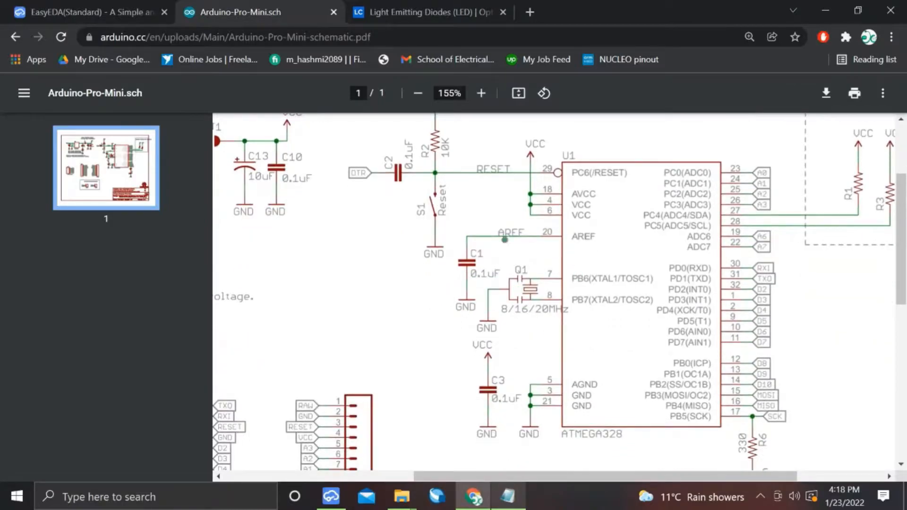
pyautogui.click(400, 13)
pyautogui.scroll(3, 131, 219)
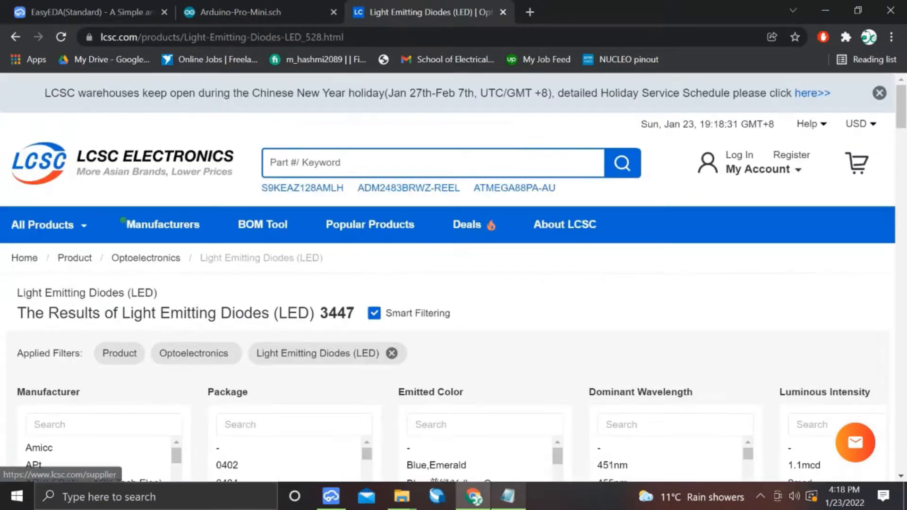
pyautogui.moveTo(85, 222)
pyautogui.scroll(-1, 96, 279)
pyautogui.moveTo(121, 247)
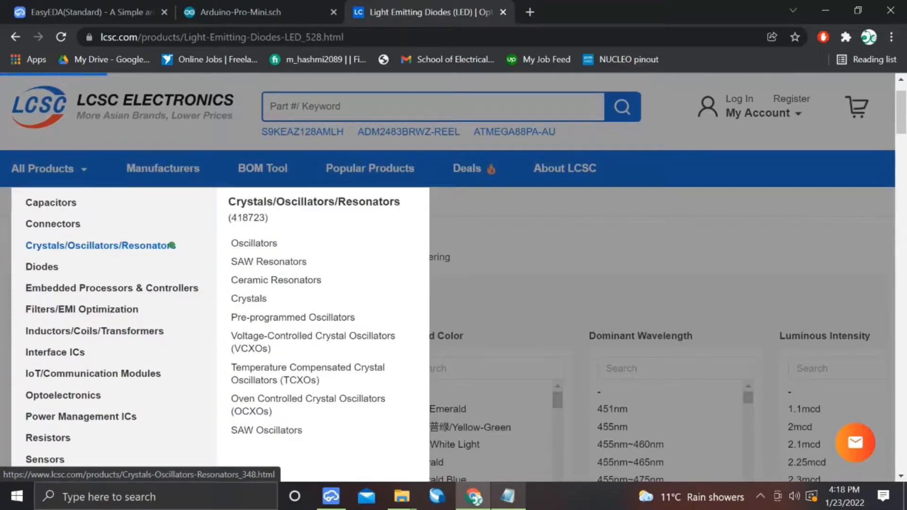
pyautogui.scroll(-4, 564, 304)
pyautogui.scroll(-3, 564, 303)
pyautogui.scroll(3, 563, 304)
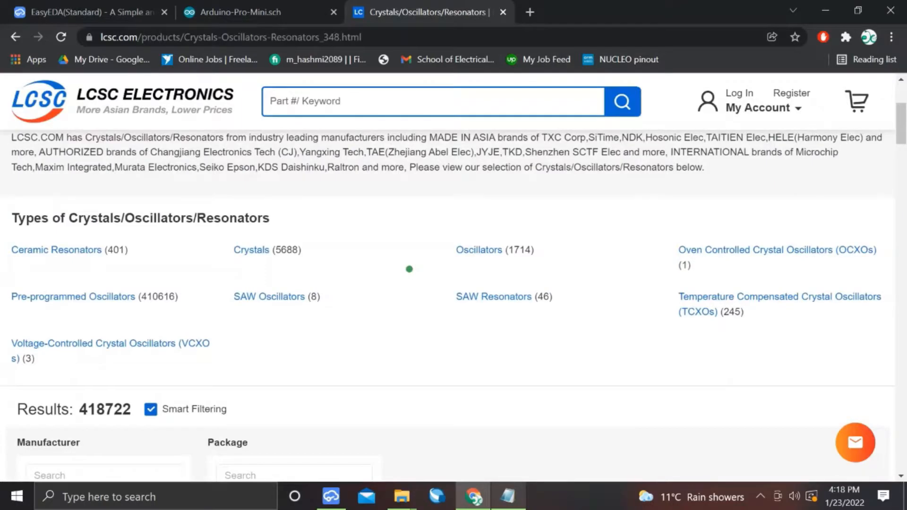
# Check Q1's frequency marking in the schematic and open the Crystals subcategory on LCSC.
pyautogui.click(246, 10)
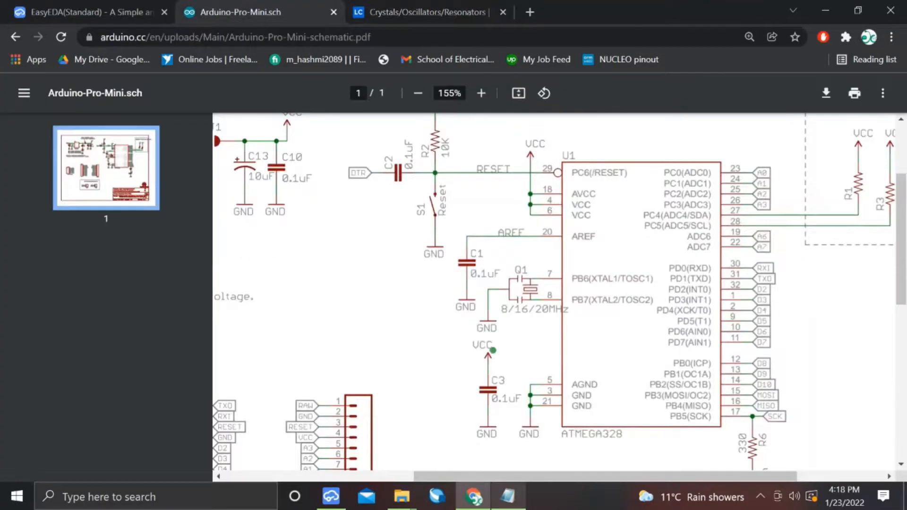
pyautogui.click(401, 12)
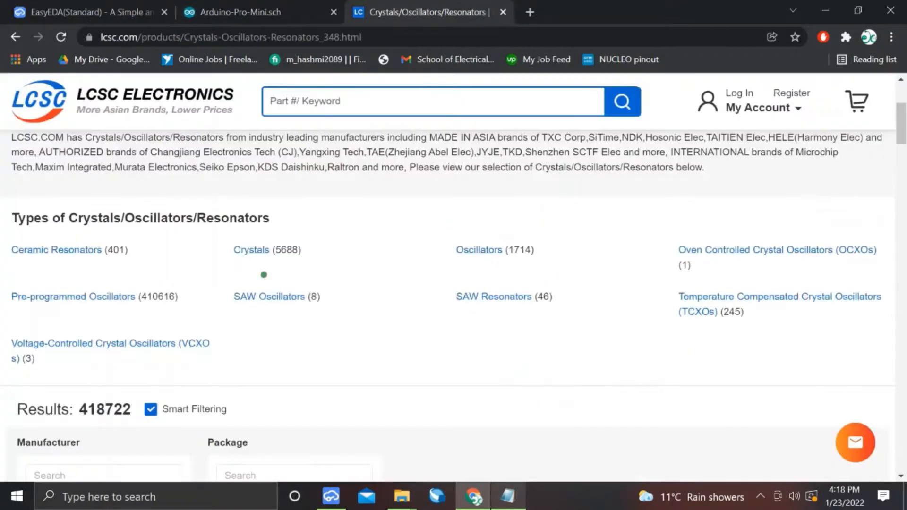
pyautogui.click(241, 248)
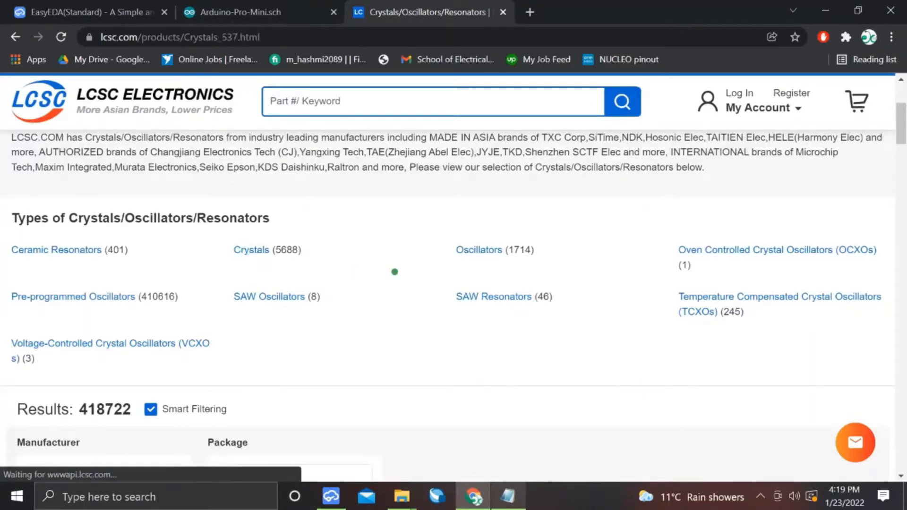
pyautogui.scroll(-3, 395, 271)
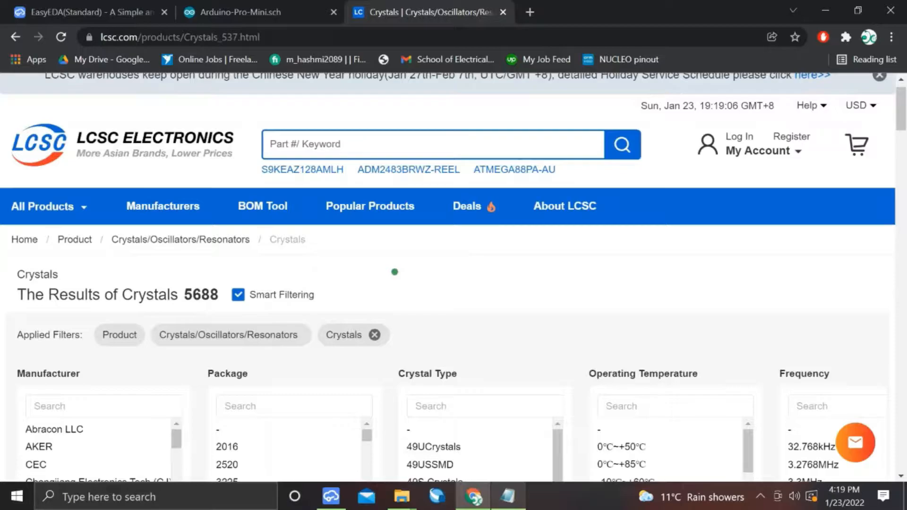
pyautogui.scroll(-3, 394, 272)
pyautogui.scroll(-2, 423, 312)
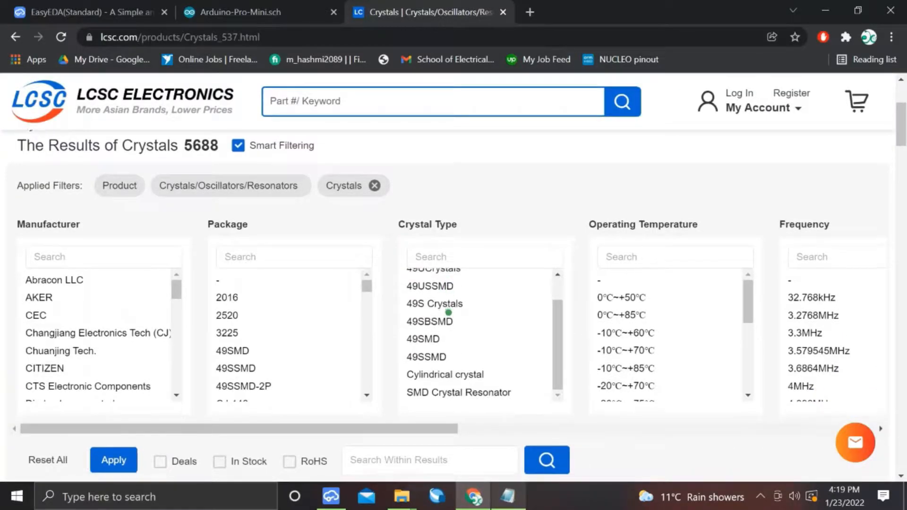
# Search the crystal Frequency filter for 16M and select 16MHz.
pyautogui.scroll(2, 424, 312)
pyautogui.keyDown('shift'); pyautogui.hscroll(3, 572, 317); pyautogui.keyUp('shift')
pyautogui.click(668, 247)
pyautogui.write('16M')
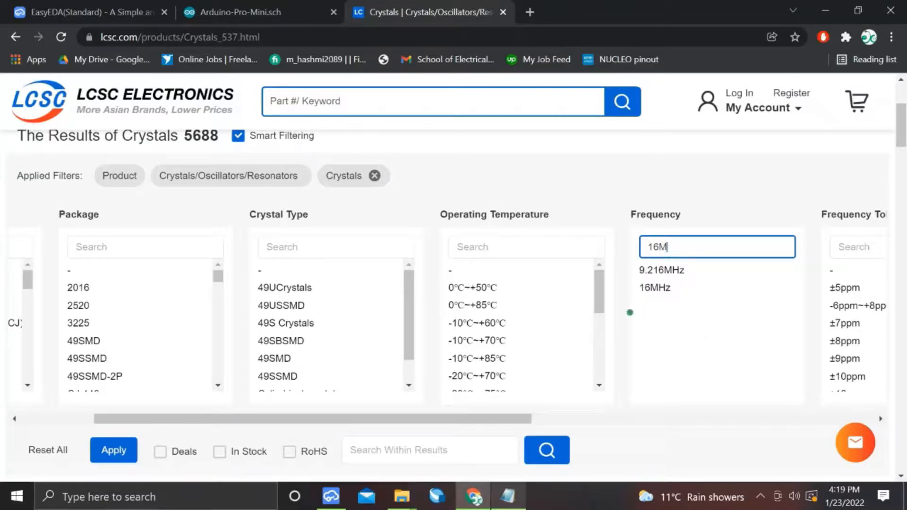
pyautogui.click(654, 288)
# Select several available surface-mount packages in the Package filter, including SMD5032-2P and SMD2016-4P.
pyautogui.scroll(-2, 593, 312)
pyautogui.scroll(-3, 224, 385)
pyautogui.scroll(2, 264, 355)
pyautogui.scroll(-4, 115, 324)
pyautogui.scroll(1, 115, 325)
pyautogui.scroll(-8, 115, 324)
pyautogui.scroll(5, 115, 324)
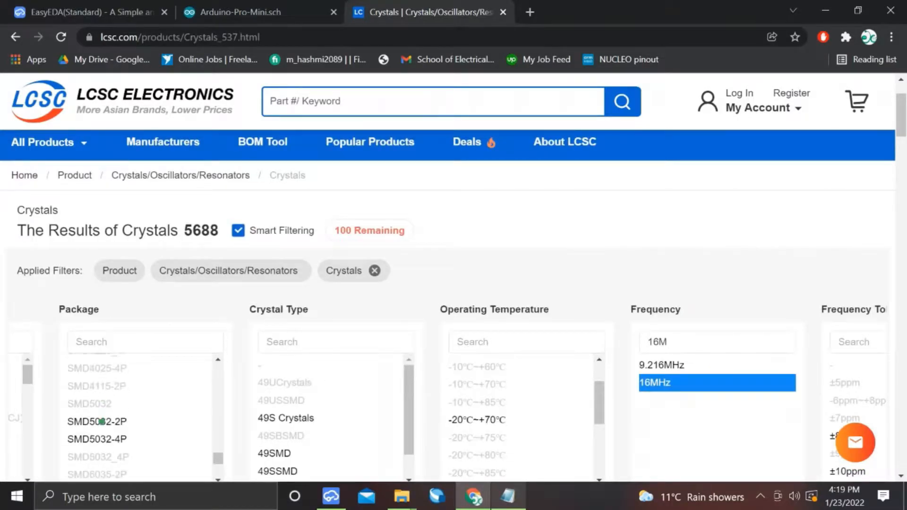
pyautogui.click(101, 421)
pyautogui.click(99, 431)
pyautogui.scroll(2, 98, 431)
pyautogui.click(97, 428)
pyautogui.scroll(2, 95, 428)
pyautogui.scroll(2, 94, 428)
pyautogui.click(94, 429)
pyautogui.scroll(3, 104, 423)
pyautogui.click(102, 401)
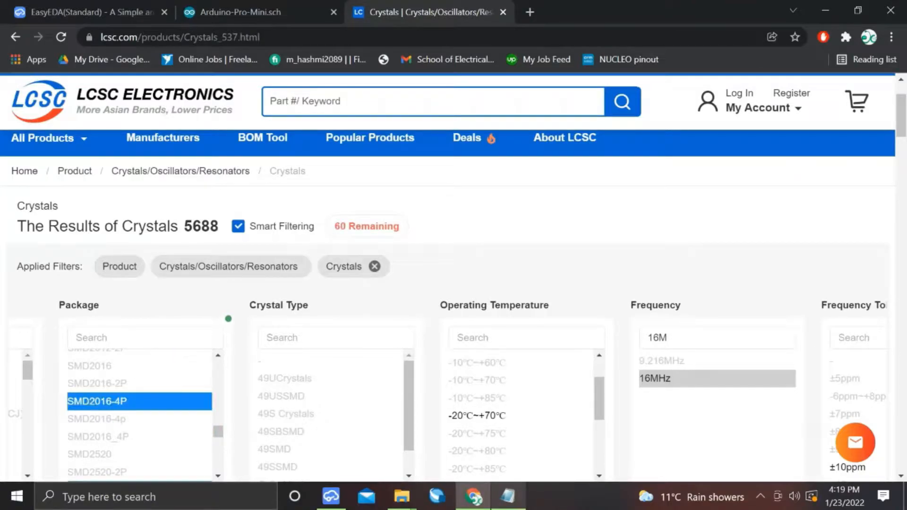
# Add another package to the Package selection and apply the filters to the crystal results.
pyautogui.scroll(-2, 228, 319)
pyautogui.scroll(10, 126, 315)
pyautogui.scroll(2, 125, 313)
pyautogui.click(100, 345)
pyautogui.scroll(-4, 188, 427)
pyautogui.click(114, 308)
pyautogui.scroll(-5, 234, 284)
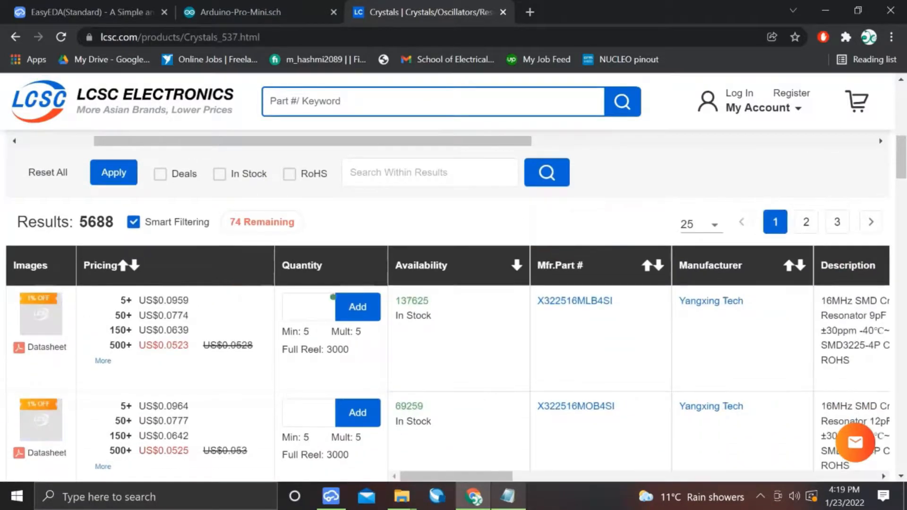
# Sort the filtered crystals by availability and compare the descriptions of the best-stocked 16MHz parts.
pyautogui.click(517, 266)
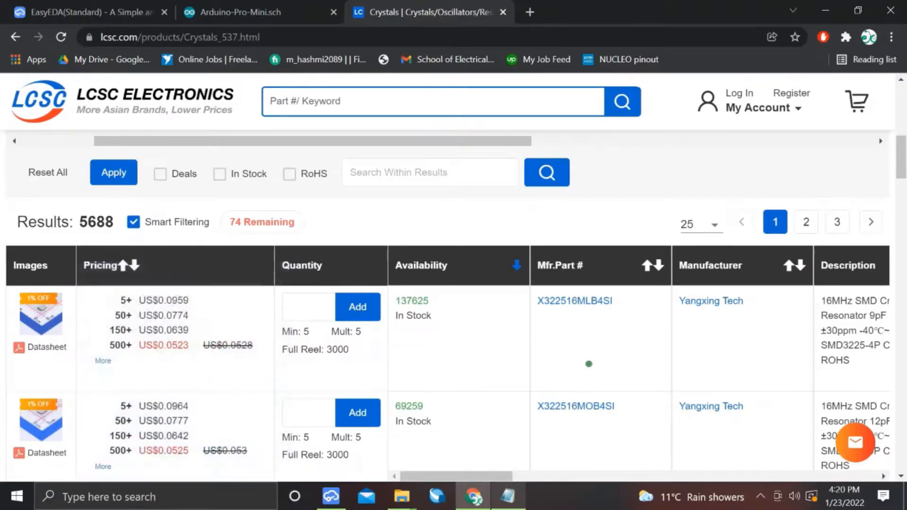
pyautogui.hscroll(3, 620, 329)
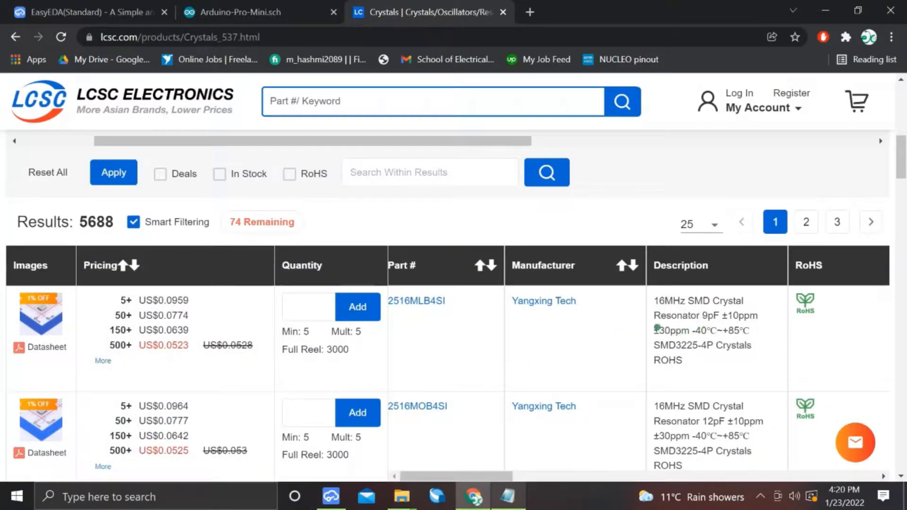
pyautogui.scroll(-2, 653, 318)
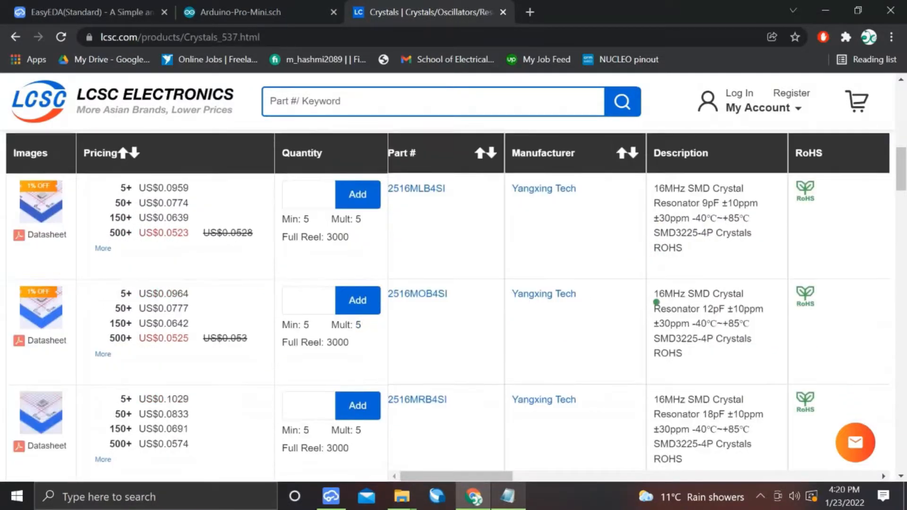
pyautogui.scroll(1, 656, 302)
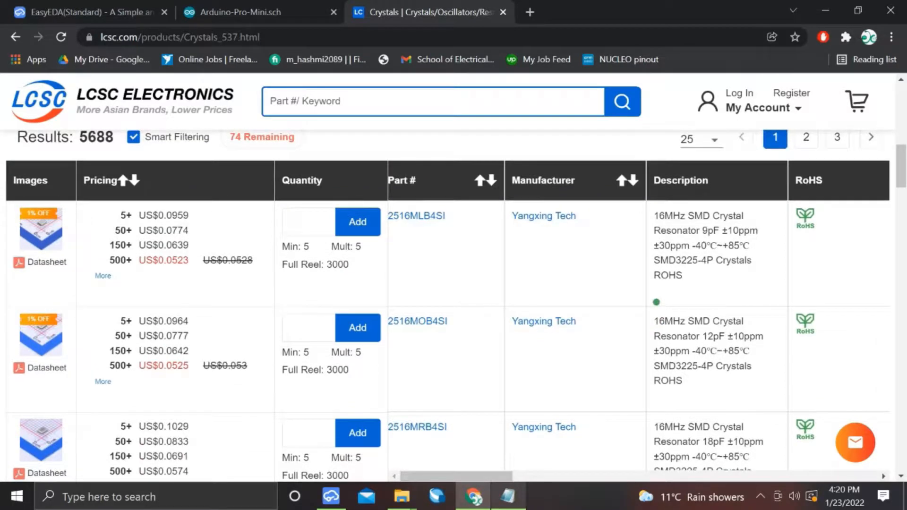
# Copy part number C12668 of the 12pF 16MHz SMD3225-4P crystal into the Q1 entry in Notepad.
pyautogui.hscroll(3, 661, 237)
pyautogui.hscroll(-5, 677, 215)
pyautogui.scroll(-2, 620, 247)
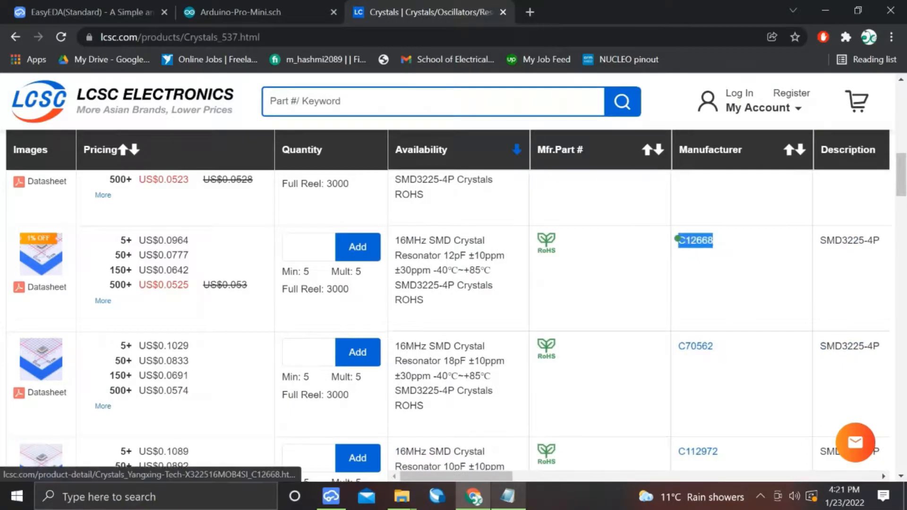
pyautogui.rightClick(693, 240)
pyautogui.click(732, 371)
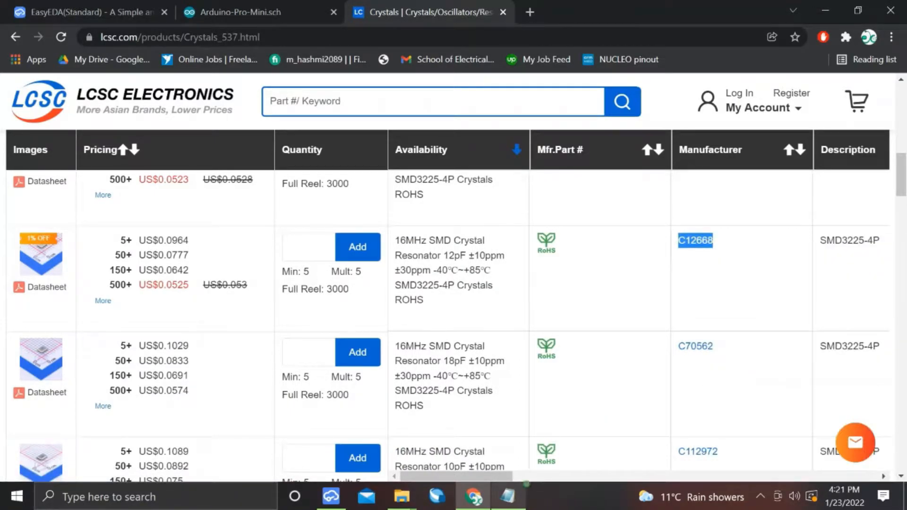
pyautogui.hotkey('alt', 'Tab')
pyautogui.hotkey('ctrl', 'v')
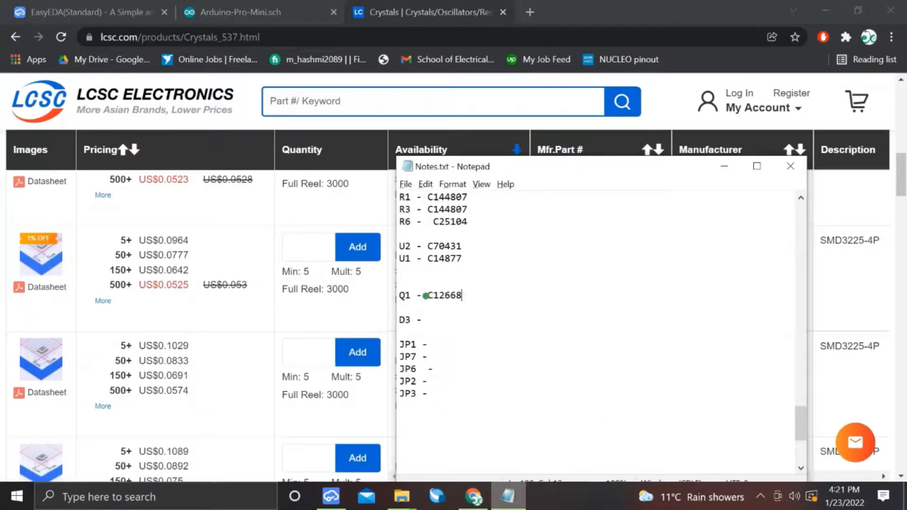
# Check the remaining Notepad entries against the schematic and locate LED D3 below resistor R6.
pyautogui.hotkey('alt', 'Tab')
pyautogui.hotkey('ctrl', 'shift', 'Tab')
pyautogui.scroll(1, 463, 269)
pyautogui.scroll(1, 463, 269)
pyautogui.hotkey('alt', 'Tab')
pyautogui.hotkey('alt', 'Tab')
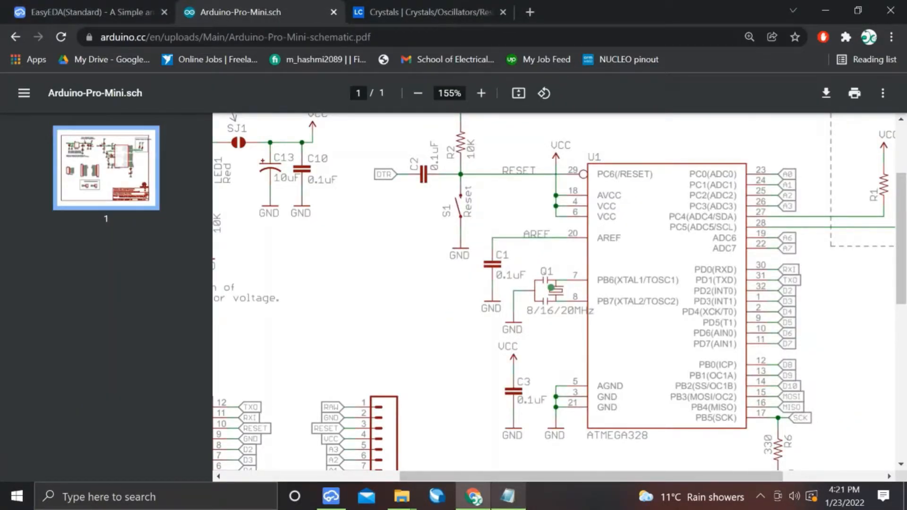
pyautogui.scroll(-3, 551, 287)
pyautogui.hscroll(3, 551, 287)
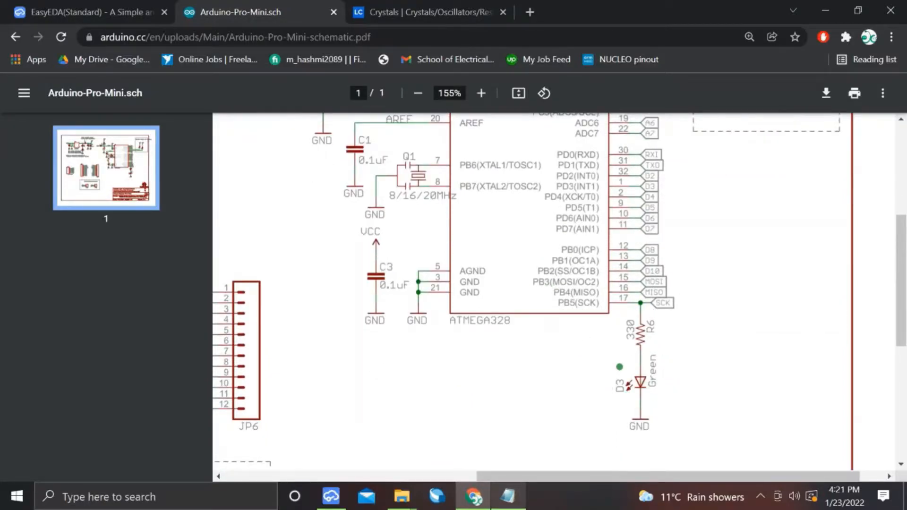
pyautogui.scroll(1, 619, 367)
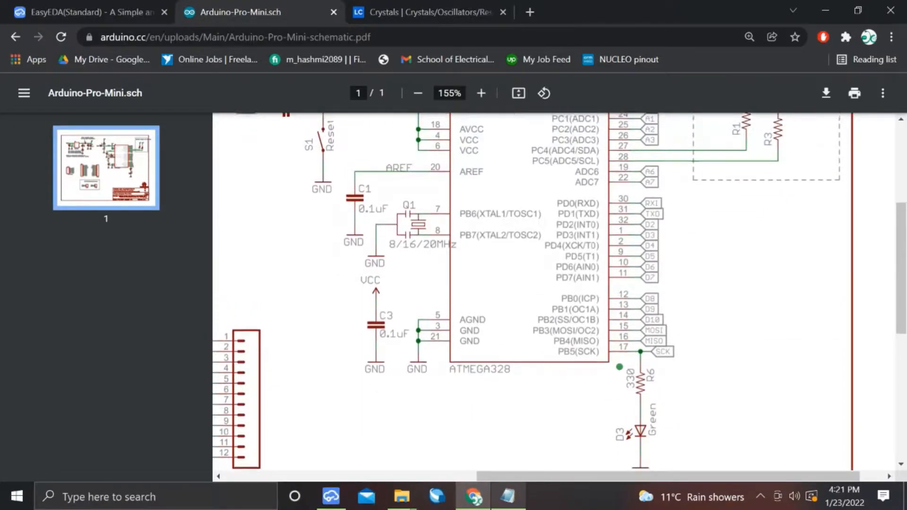
pyautogui.scroll(-1, 619, 367)
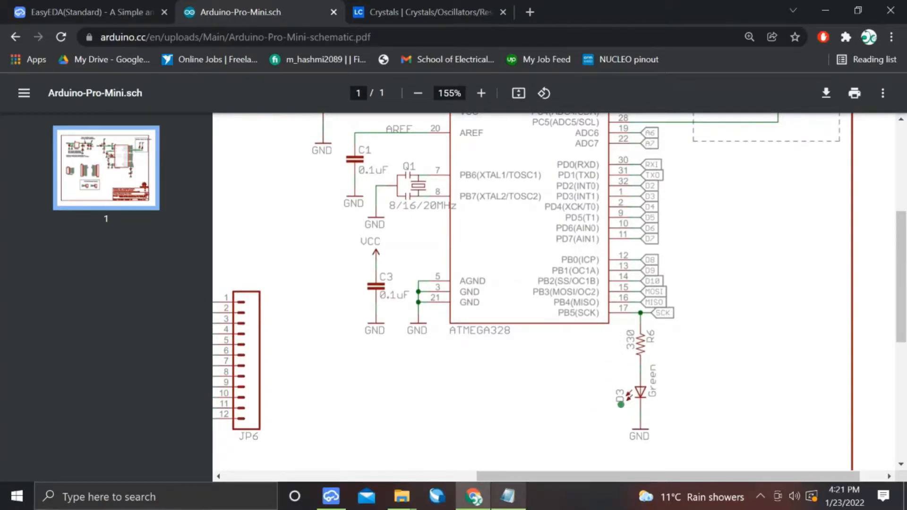
# Return to the LCSC product catalogue and show the Optoelectronics subcategories.
pyautogui.click(425, 12)
pyautogui.scroll(10, 233, 171)
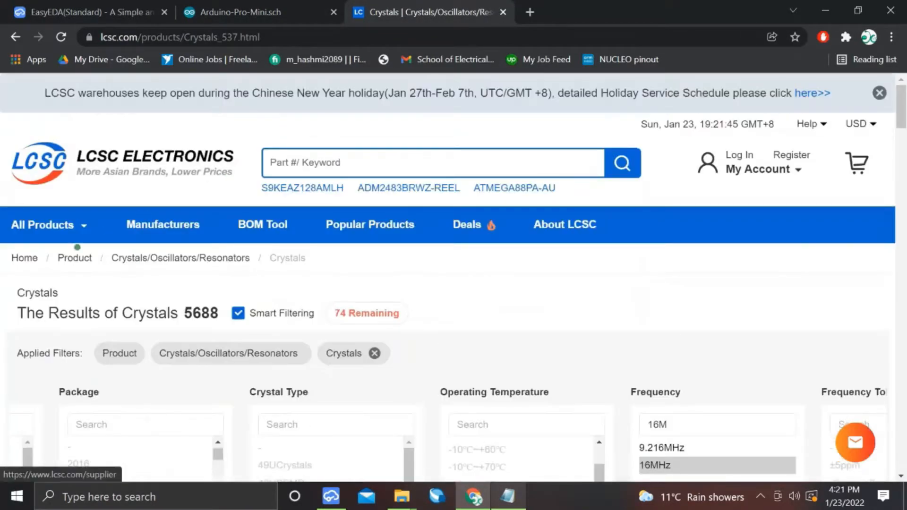
pyautogui.click(69, 261)
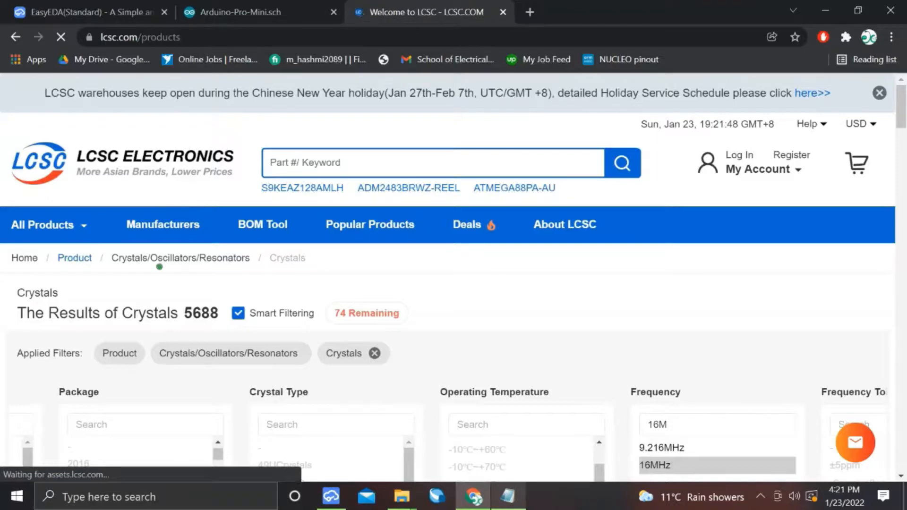
pyautogui.scroll(-7, 160, 267)
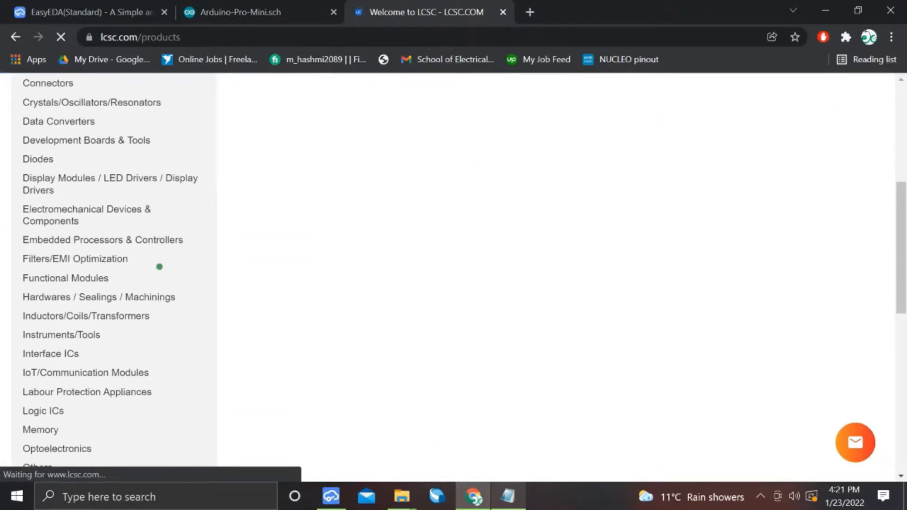
pyautogui.scroll(-2, 159, 267)
pyautogui.scroll(9, 160, 266)
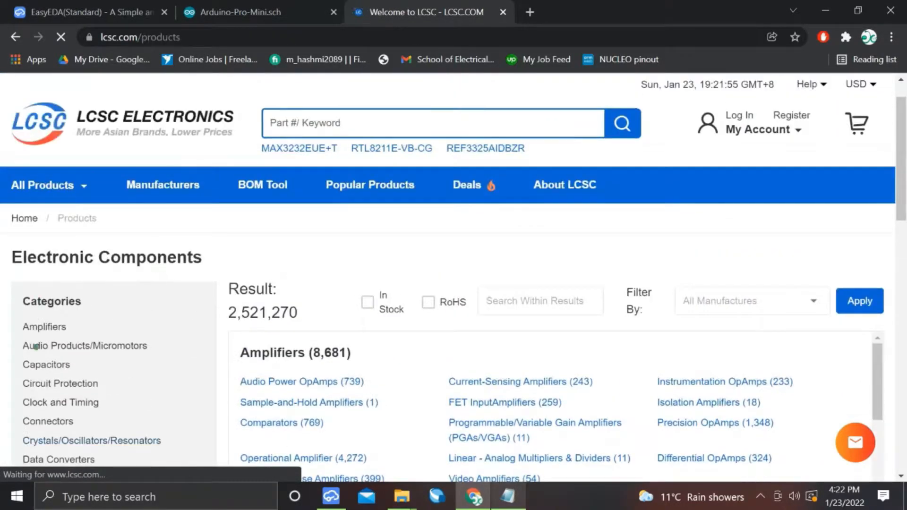
pyautogui.scroll(-2, 43, 371)
pyautogui.scroll(-4, 43, 371)
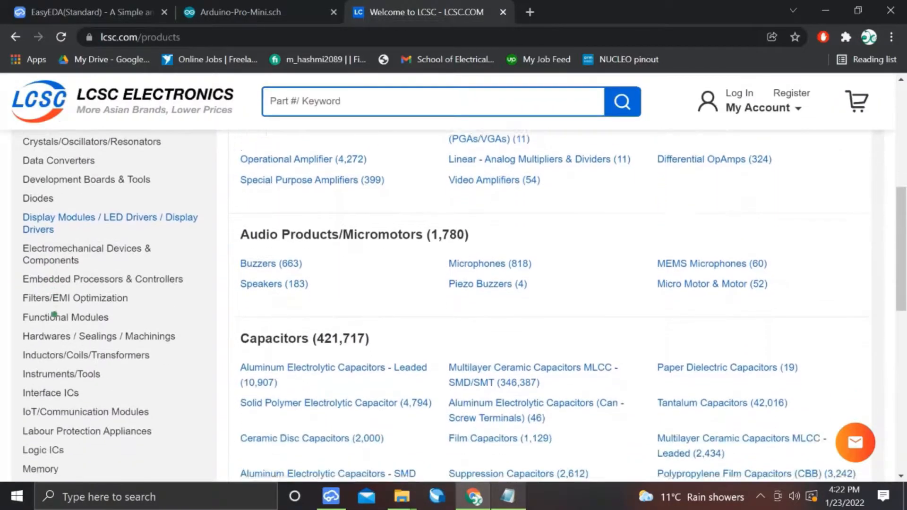
pyautogui.scroll(3, 53, 313)
pyautogui.scroll(-7, 55, 309)
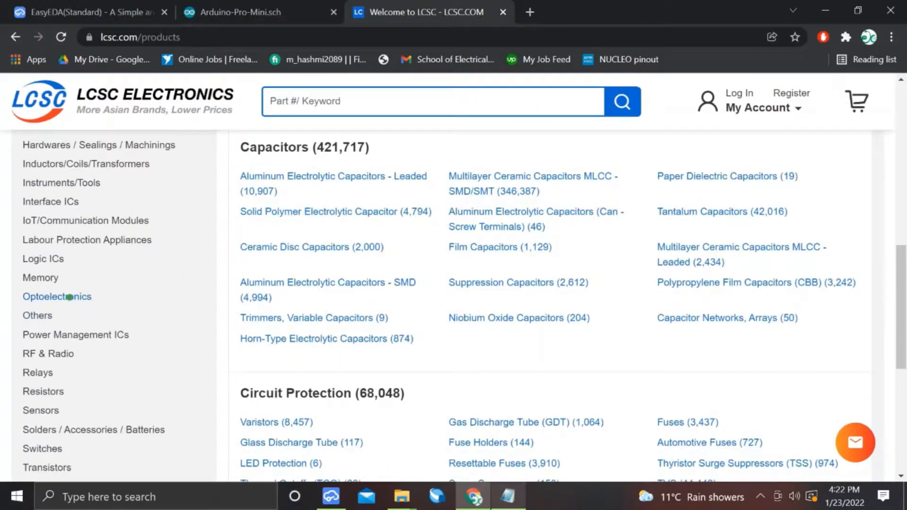
pyautogui.click(70, 297)
pyautogui.scroll(-1, 324, 303)
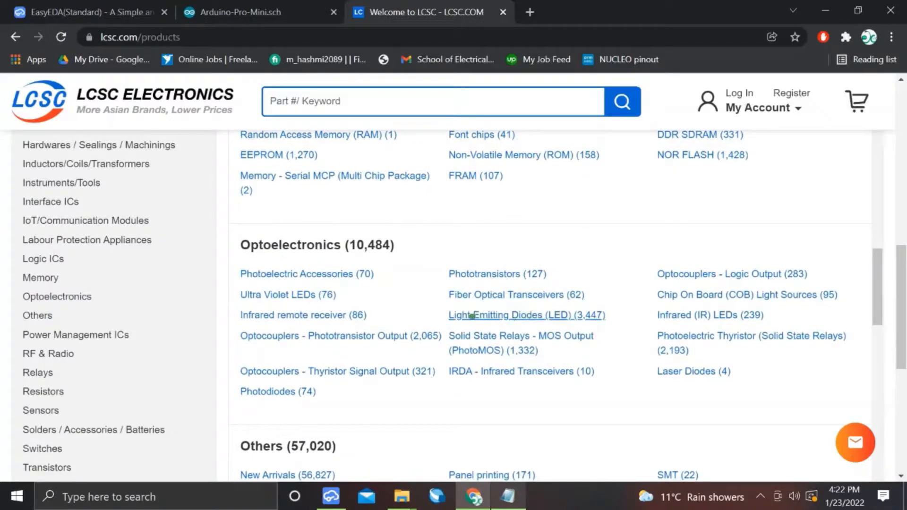
# Open the Light Emitting Diodes (LED) category and select 0402 as the package filter.
pyautogui.click(519, 315)
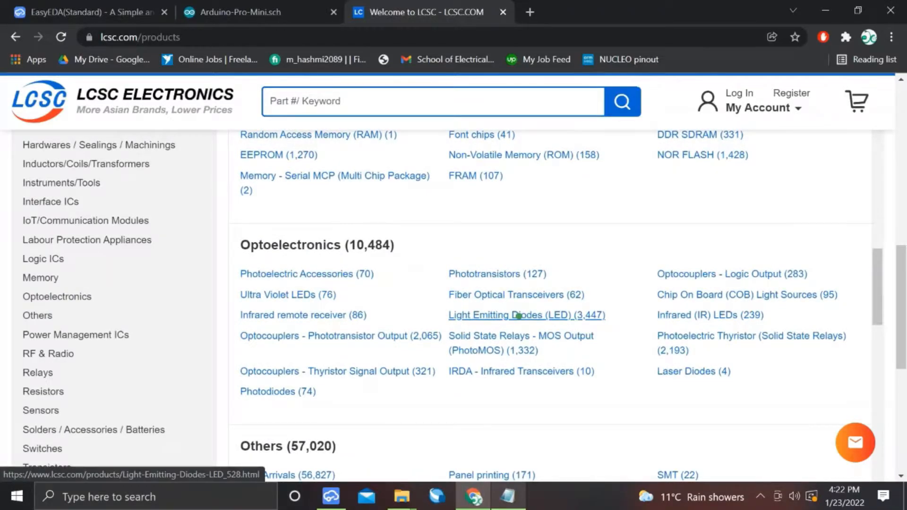
pyautogui.scroll(-4, 380, 267)
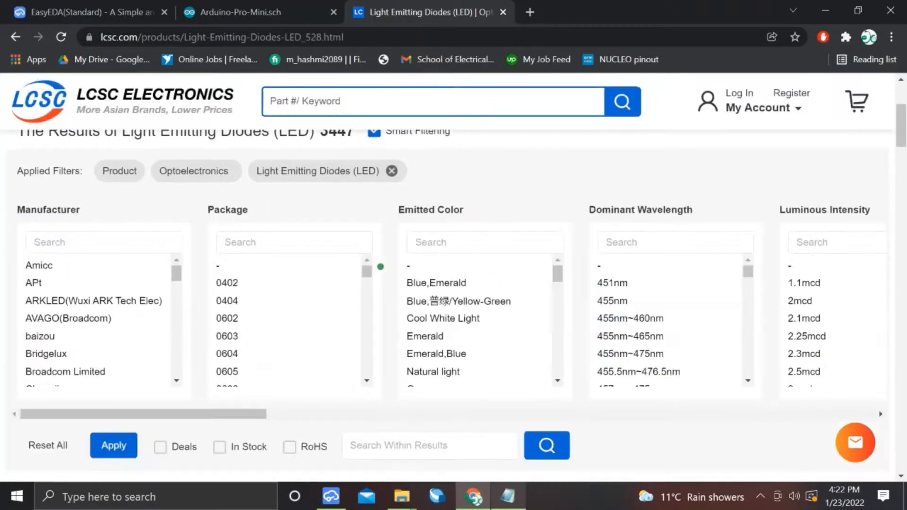
pyautogui.scroll(-1, 380, 267)
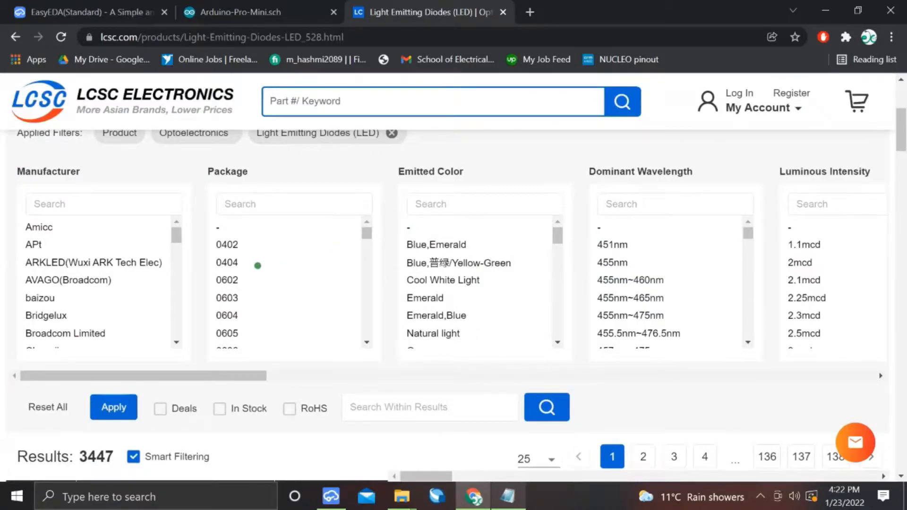
pyautogui.click(217, 241)
# Filter the 0402 LEDs by the 普绿/Yellow-Green emitted color and check that choice against D3 in the schematic.
pyautogui.scroll(-6, 422, 285)
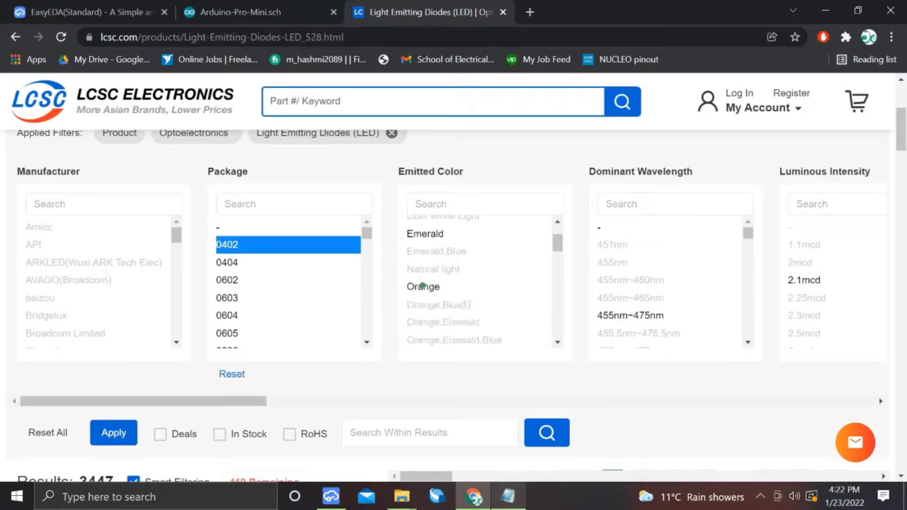
pyautogui.scroll(-10, 422, 285)
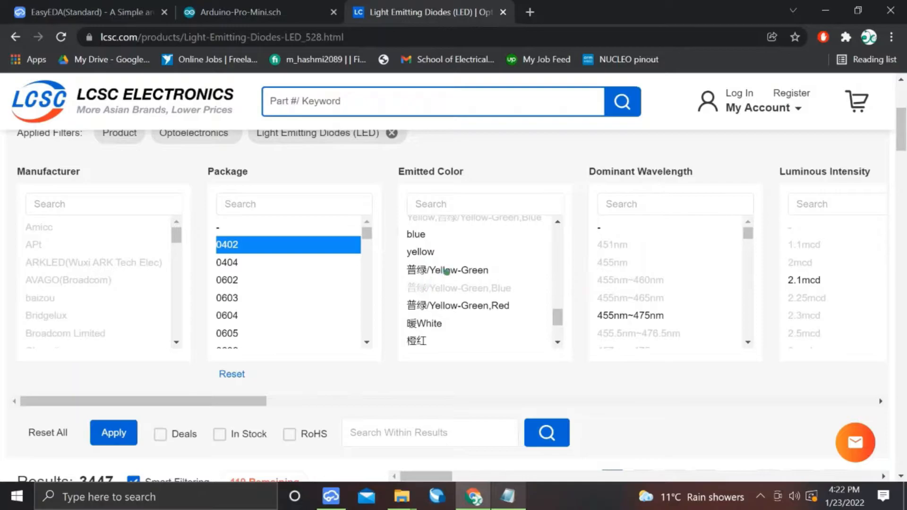
pyautogui.scroll(-1, 453, 271)
pyautogui.scroll(1, 463, 281)
pyautogui.click(463, 281)
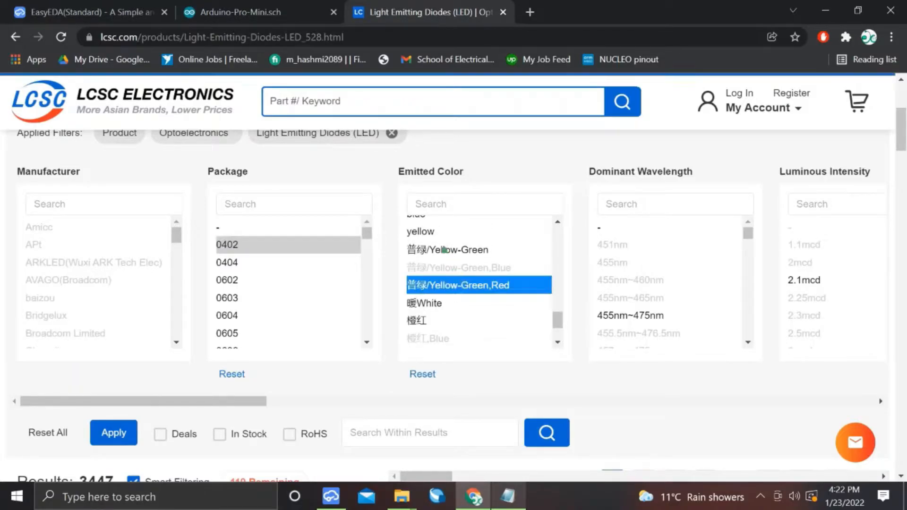
pyautogui.click(444, 249)
pyautogui.scroll(2, 444, 249)
pyautogui.scroll(-1, 384, 301)
pyautogui.scroll(1, 384, 301)
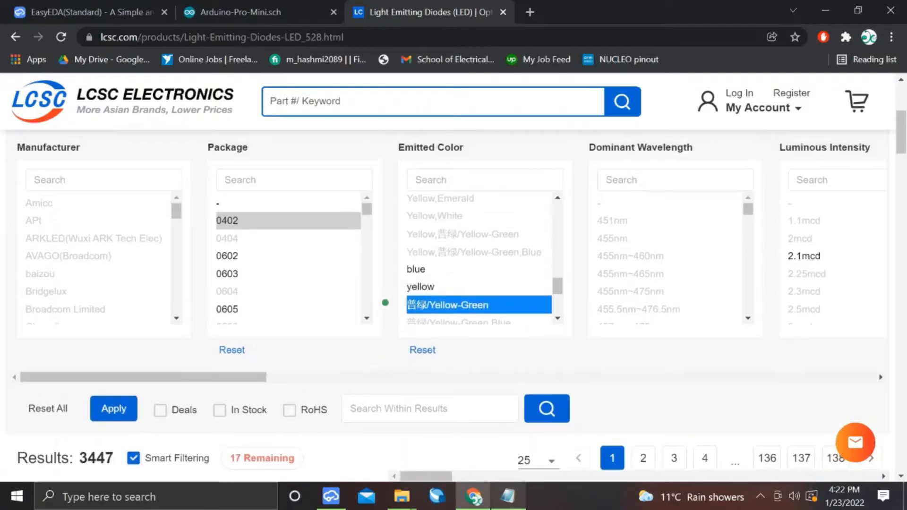
pyautogui.scroll(-1, 384, 302)
pyautogui.click(118, 357)
pyautogui.click(236, 12)
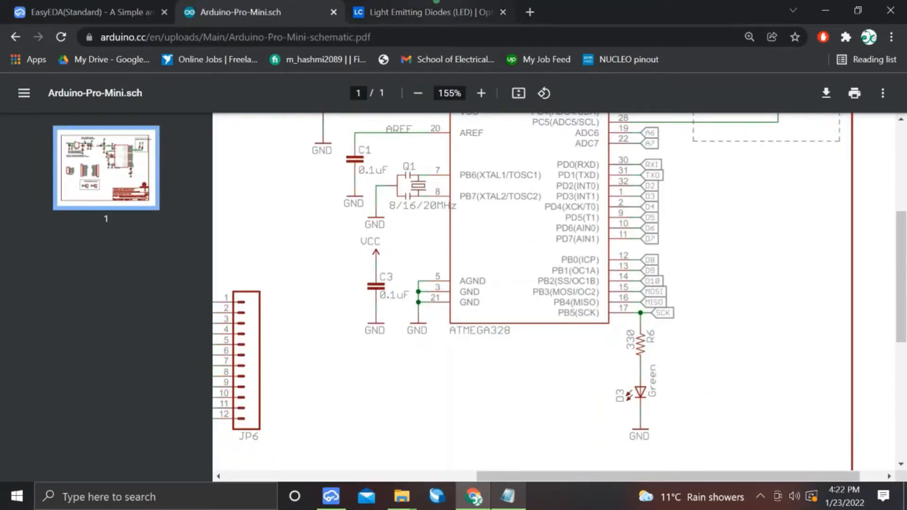
pyautogui.click(425, 12)
# Sort the filtered LEDs by availability and compare the descriptions of the best-stocked yellow-green parts.
pyautogui.scroll(-4, 383, 293)
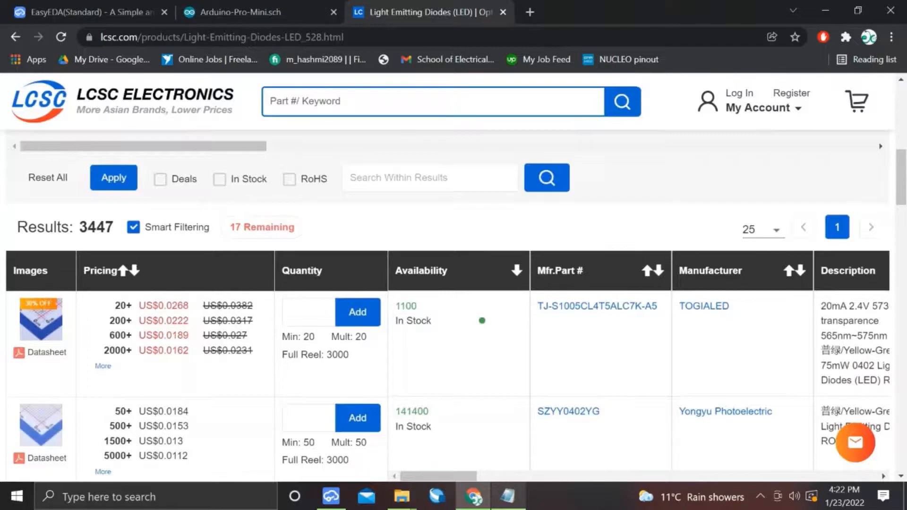
pyautogui.scroll(-1, 515, 202)
pyautogui.scroll(-2, 564, 305)
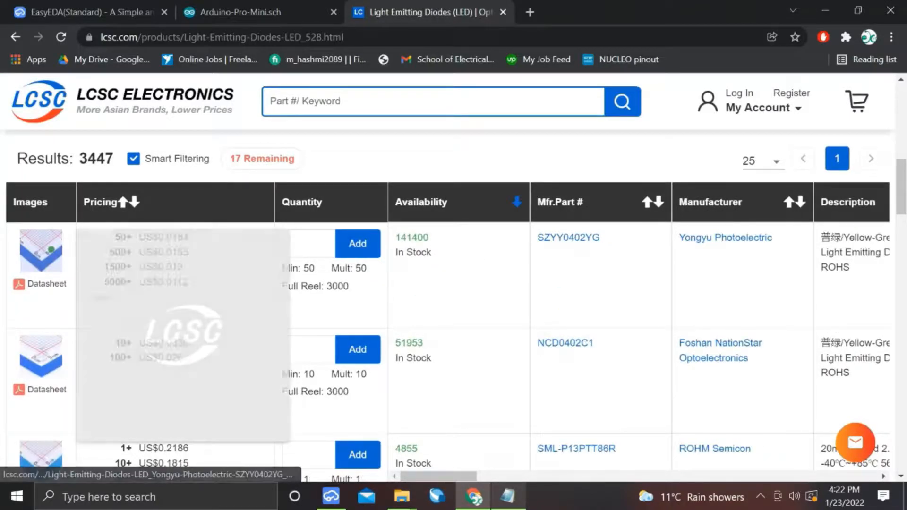
pyautogui.hscroll(10, 554, 261)
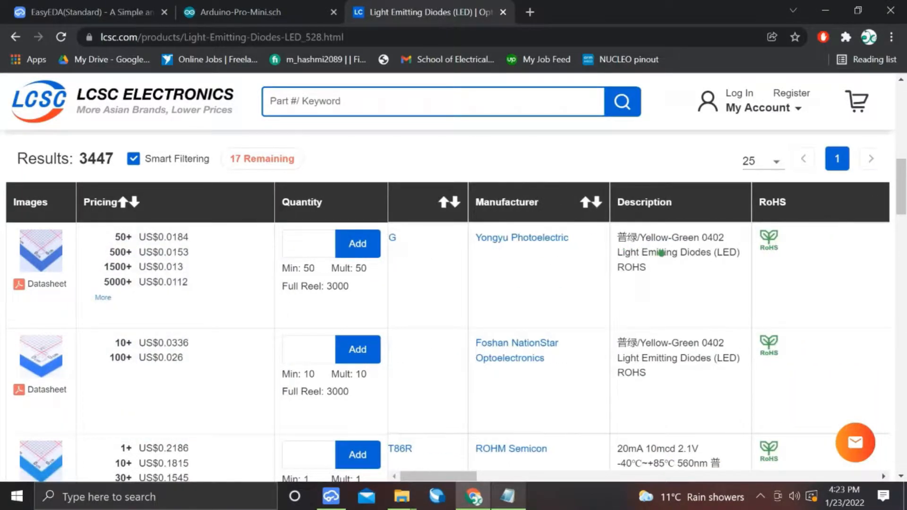
pyautogui.hscroll(8, 662, 253)
pyautogui.hscroll(-4, 662, 253)
pyautogui.hscroll(2, 661, 253)
pyautogui.hscroll(2, 661, 253)
pyautogui.scroll(-1, 661, 253)
pyautogui.scroll(1, 661, 253)
pyautogui.hscroll(-3, 661, 253)
pyautogui.scroll(-3, 661, 253)
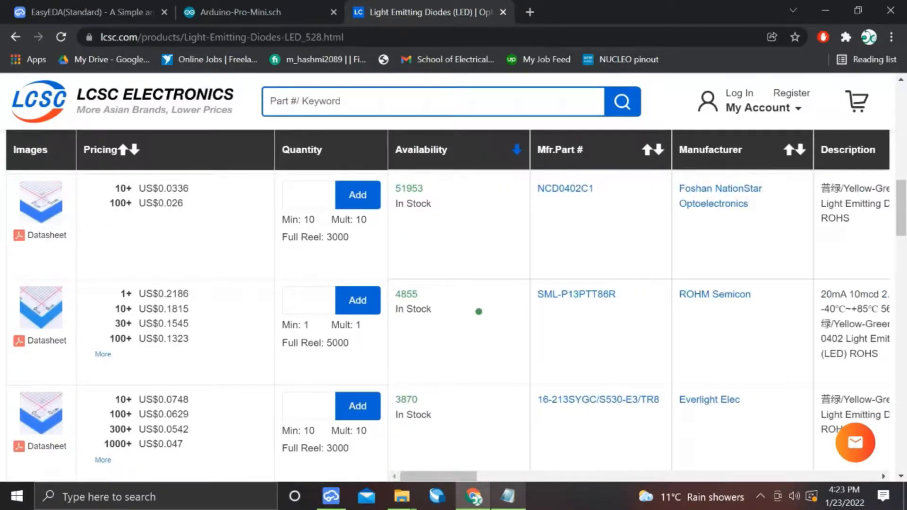
pyautogui.scroll(5, 478, 311)
pyautogui.scroll(-5, 479, 311)
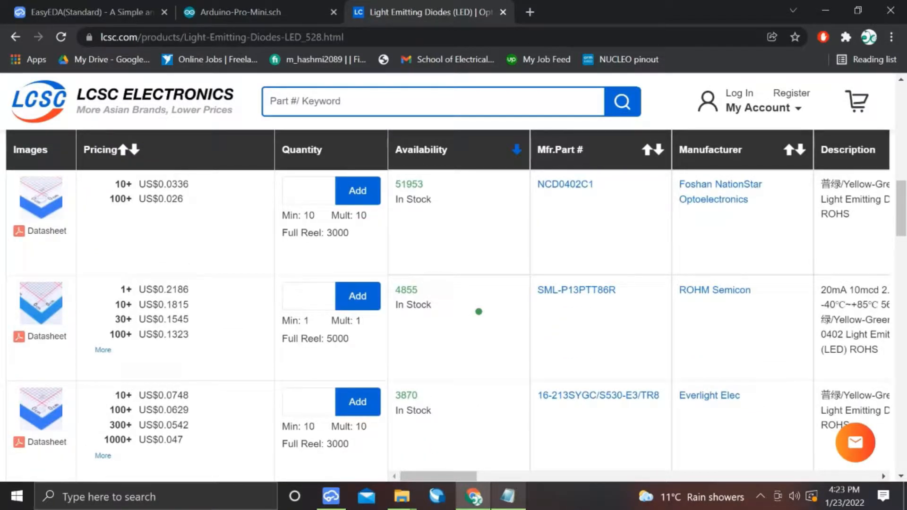
pyautogui.scroll(3, 478, 311)
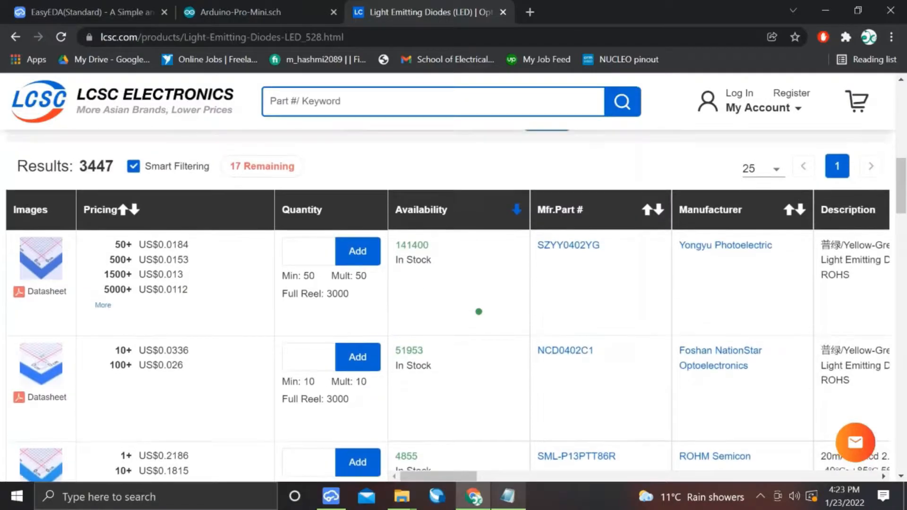
pyautogui.scroll(1, 522, 237)
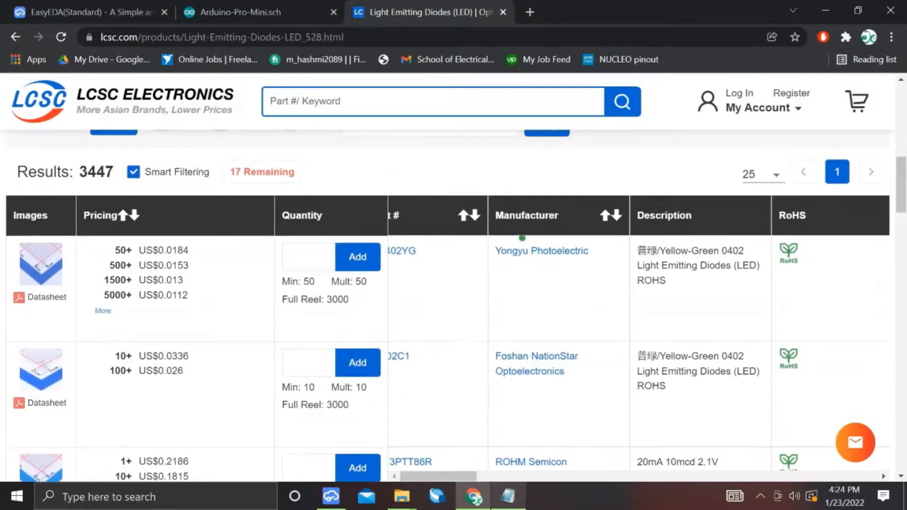
# Open the Yongyu Photoelectric SZYY0402YG product page and examine its datasheet's package dimensions and electrical characteristics.
pyautogui.click(48, 265)
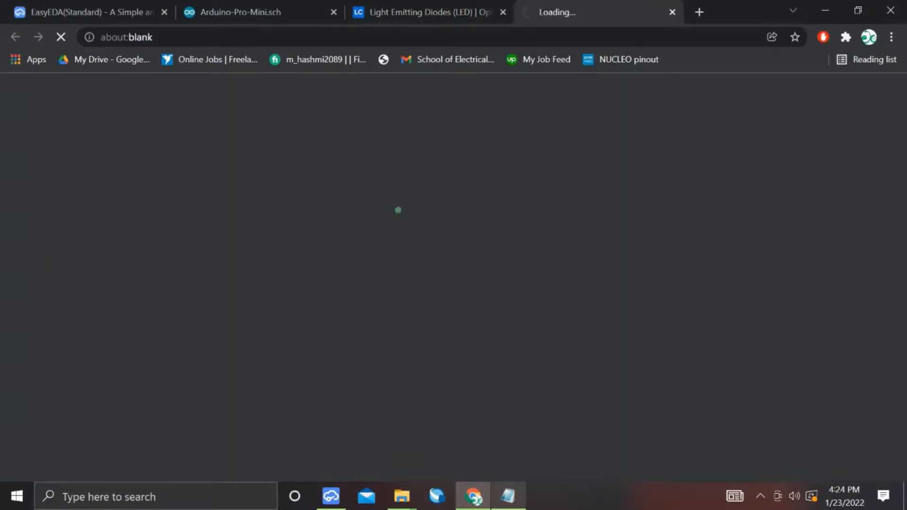
pyautogui.scroll(-5, 404, 209)
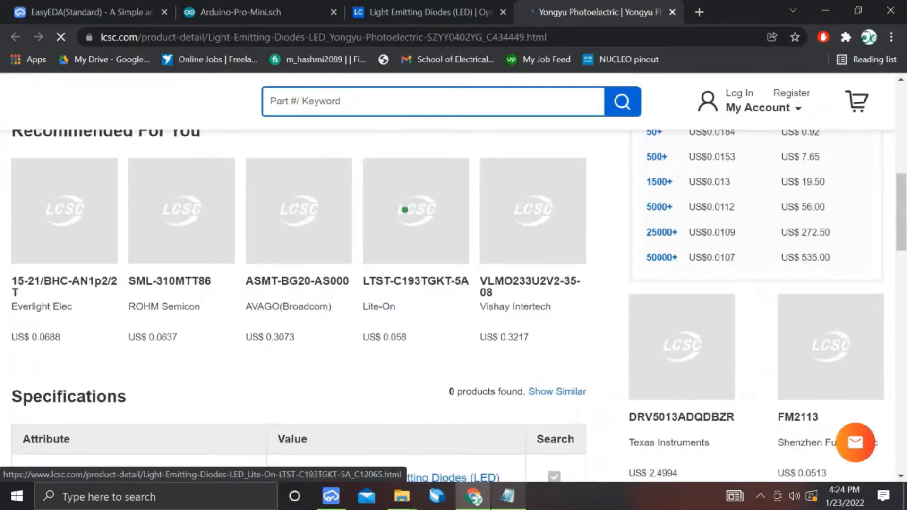
pyautogui.scroll(3, 405, 209)
pyautogui.click(380, 216)
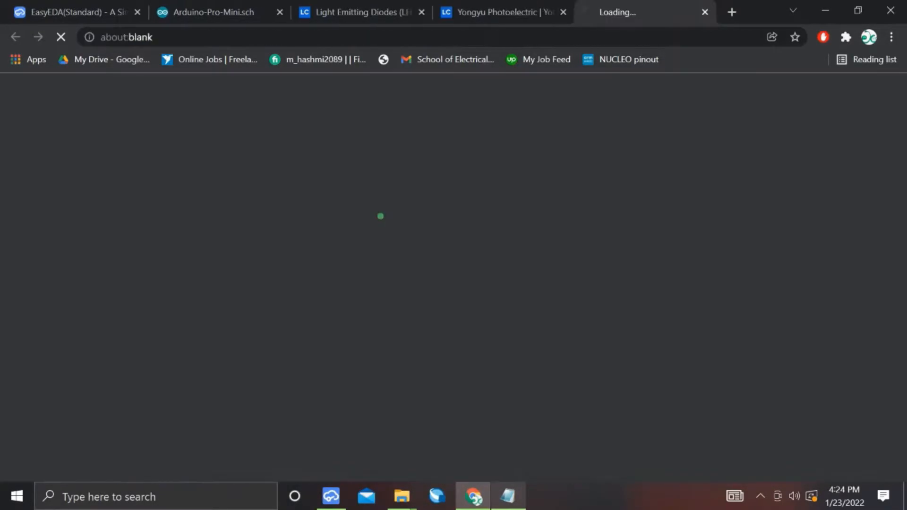
pyautogui.scroll(-15, 412, 324)
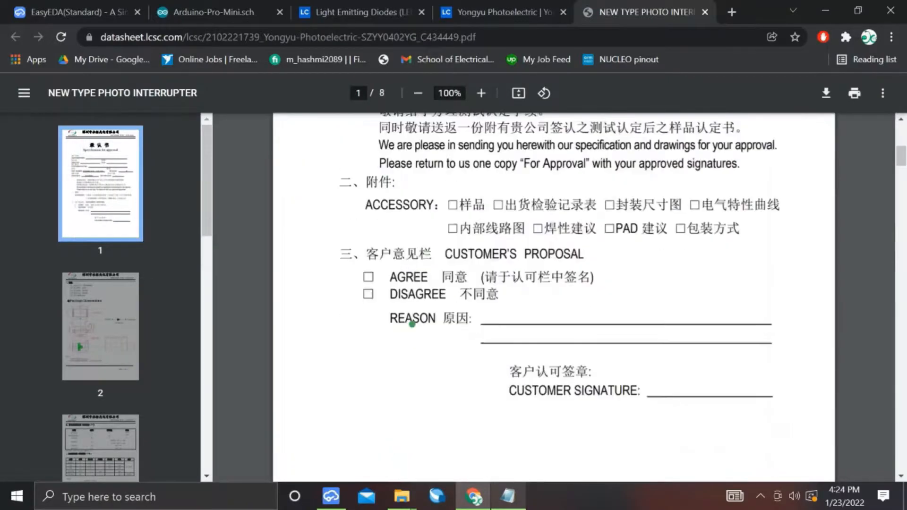
pyautogui.scroll(-1, 412, 324)
pyautogui.scroll(1, 411, 324)
pyautogui.scroll(-10, 411, 324)
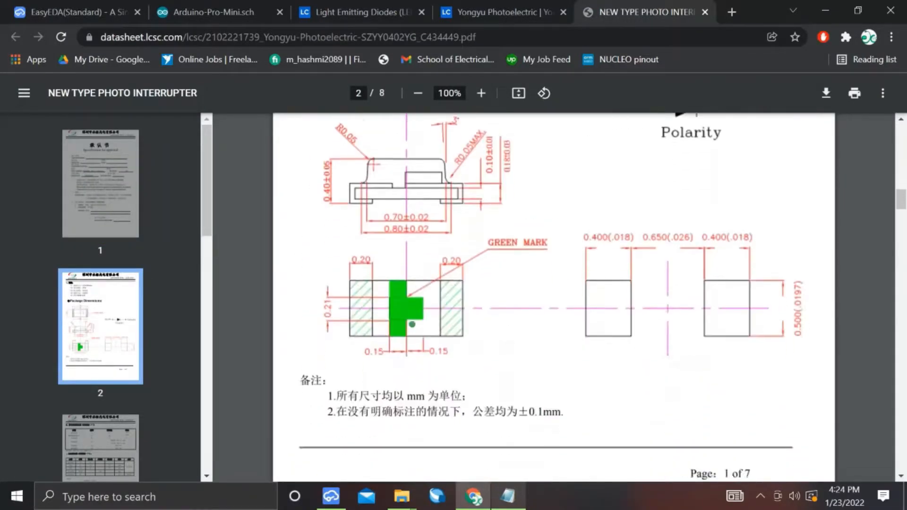
pyautogui.scroll(-3, 411, 324)
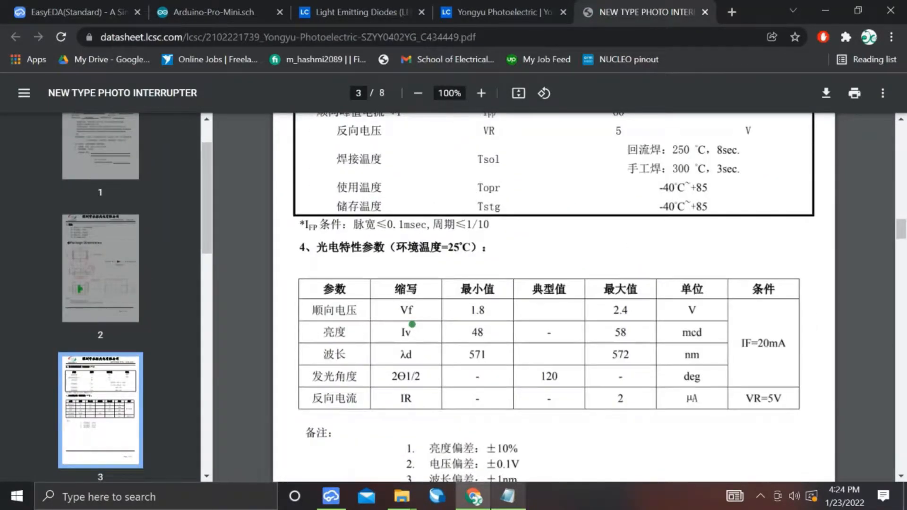
pyautogui.scroll(-1, 412, 324)
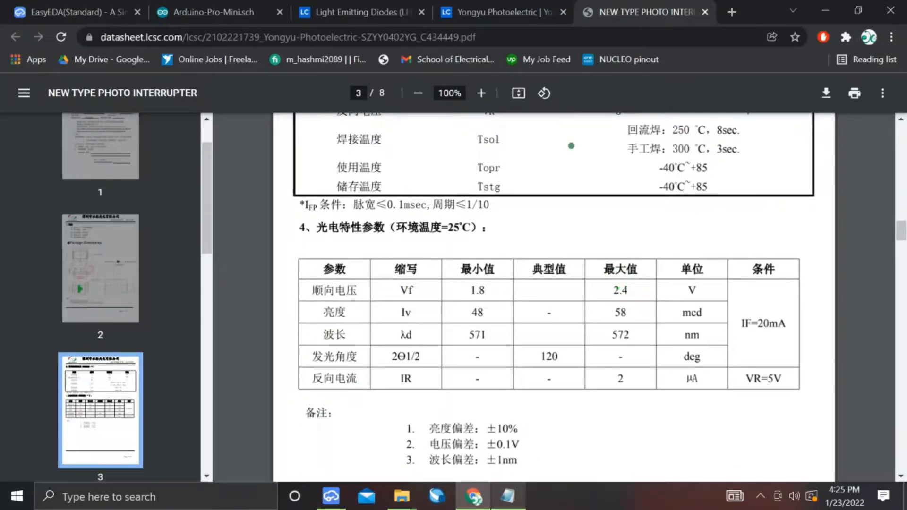
# Copy LCSC part number C434449 of the SZYY0402YG LED into the D3 entry in Notepad.
pyautogui.click(517, 4)
pyautogui.scroll(2, 383, 182)
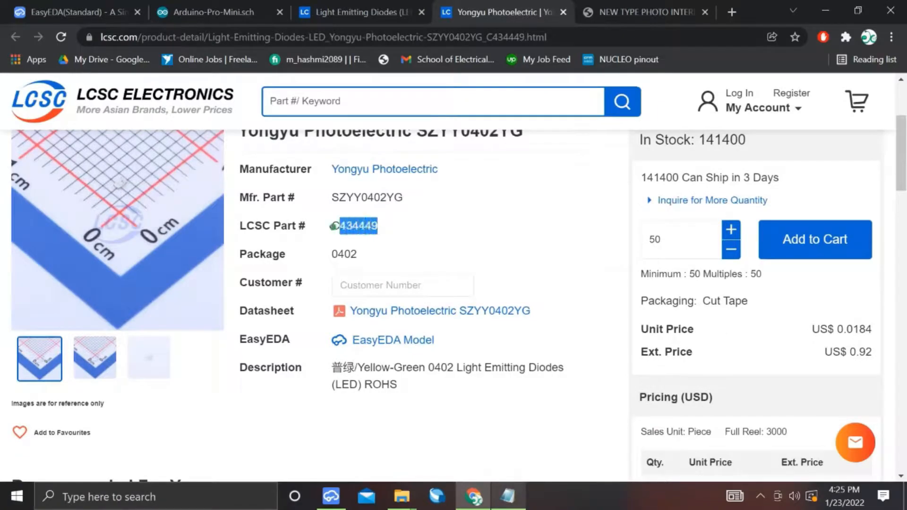
pyautogui.rightClick(350, 229)
pyautogui.click(385, 241)
pyautogui.scroll(2, 338, 239)
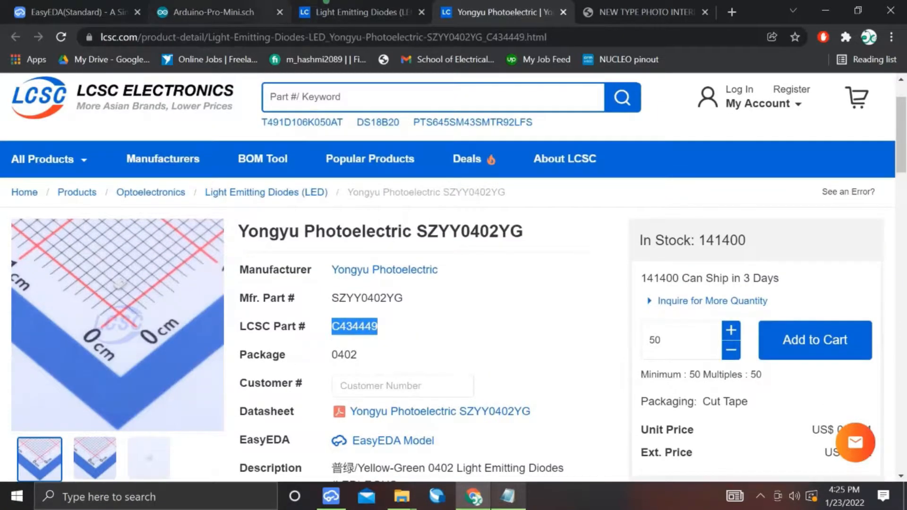
pyautogui.hotkey('alt', 'Tab')
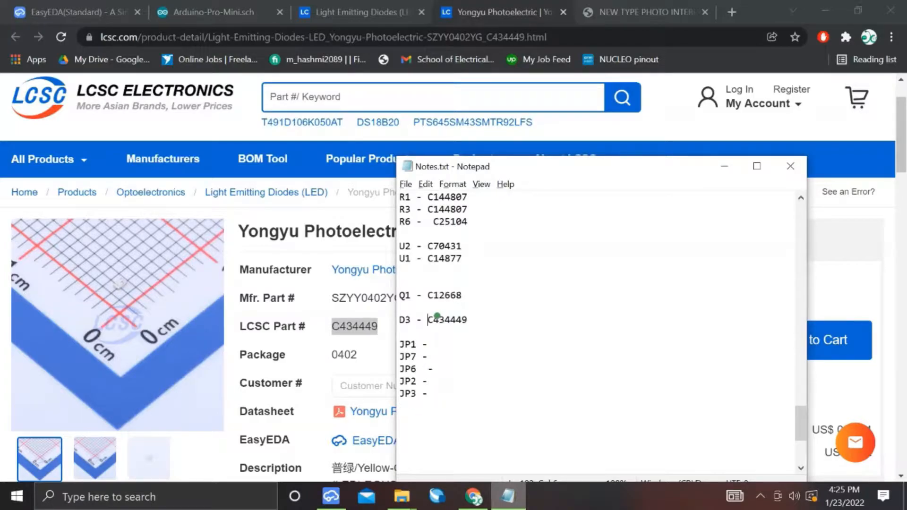
# Close the LED product page and datasheet, and view headers JP1, JP7 and JP6 in the Arduino Pro Mini schematic.
pyautogui.click(529, 2)
pyautogui.click(563, 11)
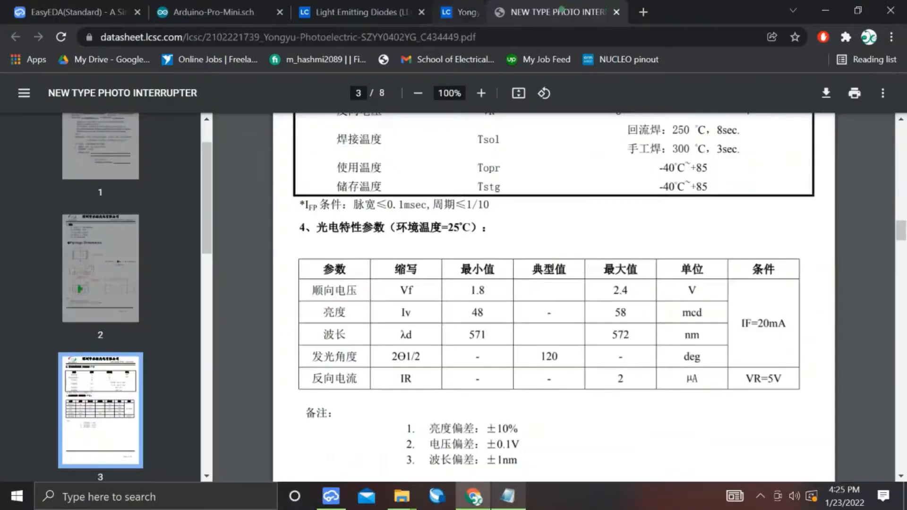
pyautogui.click(563, 12)
pyautogui.click(293, 2)
pyautogui.hscroll(-8, 369, 296)
pyautogui.scroll(-1, 306, 374)
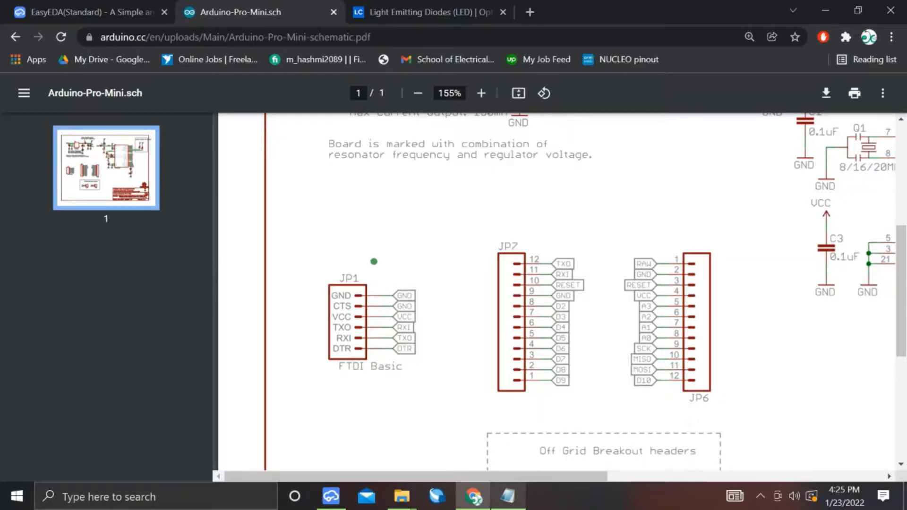
# Return to LCSC, open the Connectors category and locate the Pin Headers subcategory.
pyautogui.click(423, 3)
pyautogui.scroll(3, 23, 184)
pyautogui.moveTo(66, 256)
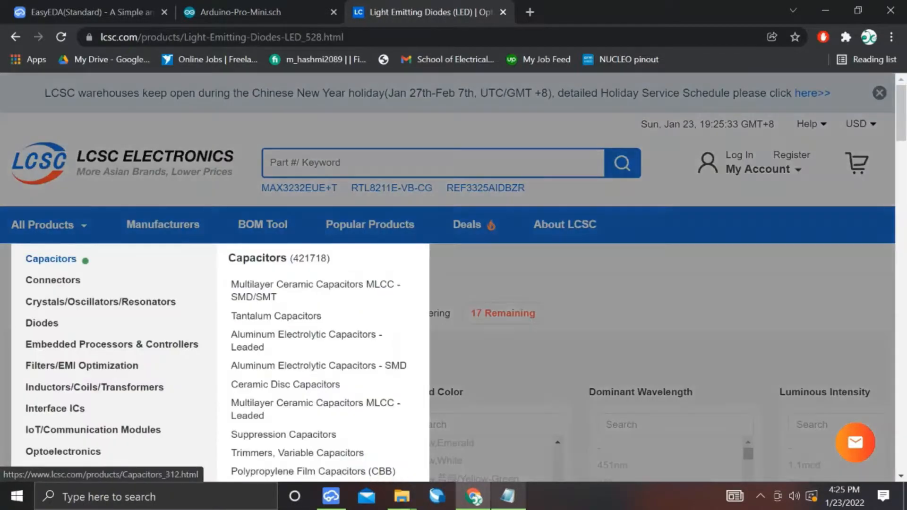
pyautogui.scroll(-4, 67, 254)
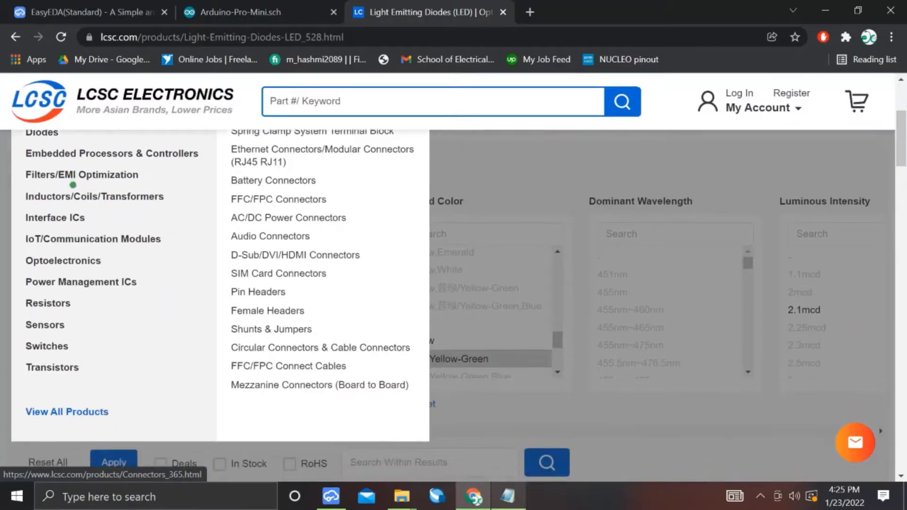
pyautogui.scroll(1, 72, 185)
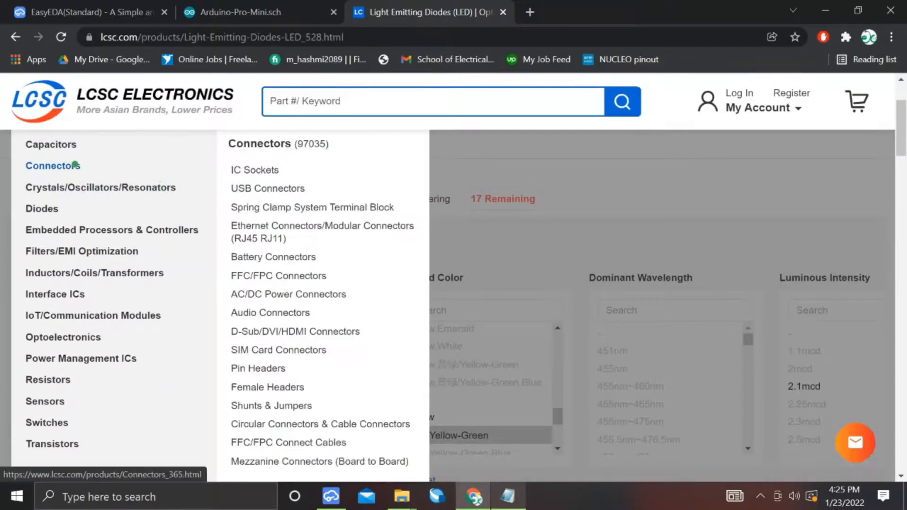
pyautogui.click(74, 165)
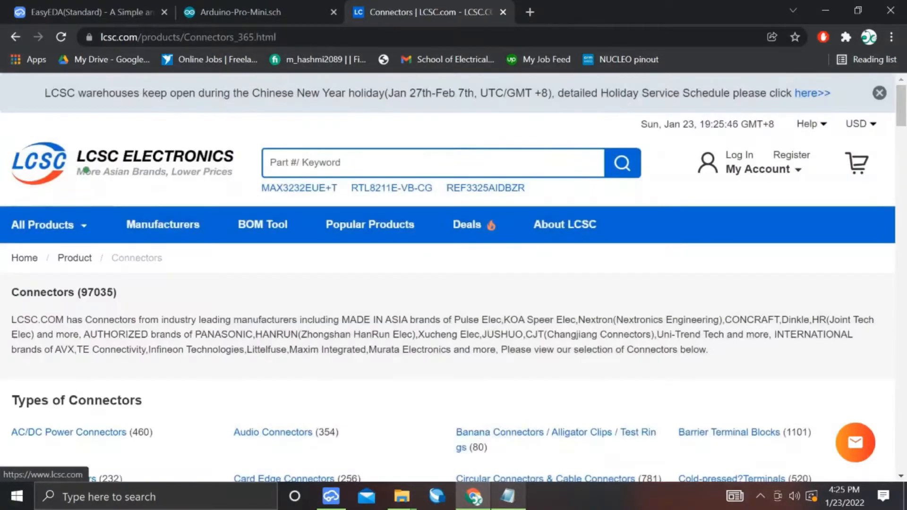
pyautogui.scroll(-3, 250, 270)
pyautogui.scroll(-3, 250, 270)
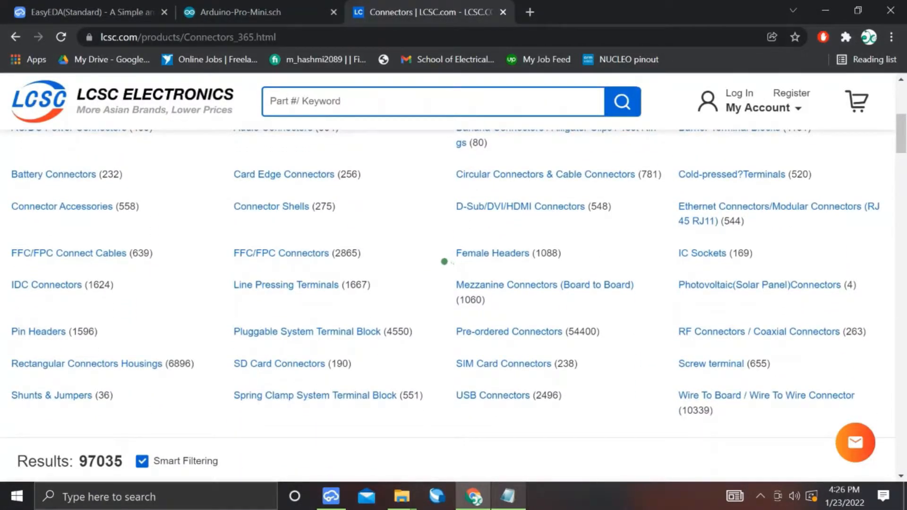
pyautogui.scroll(1, 443, 261)
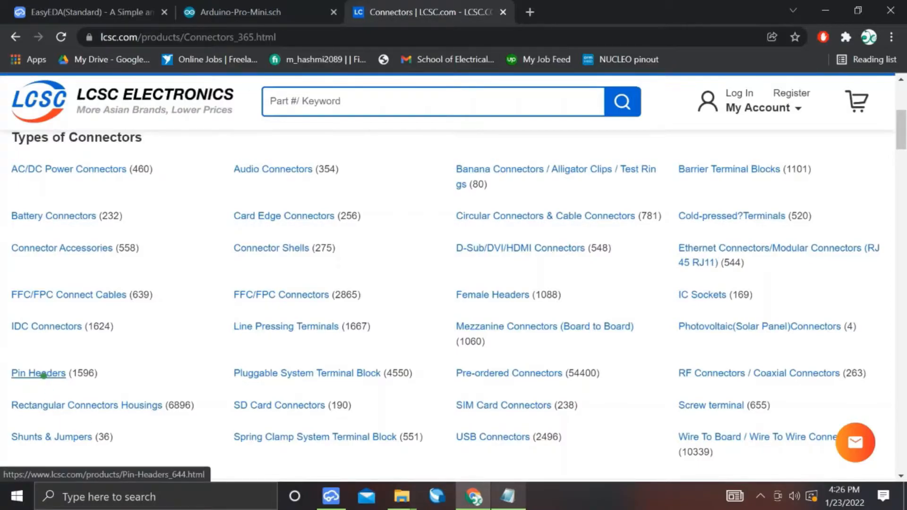
# Open the Pin Headers subcategory and select P=2.54mm as the package filter.
pyautogui.scroll(-2, 211, 398)
pyautogui.scroll(-1, 360, 310)
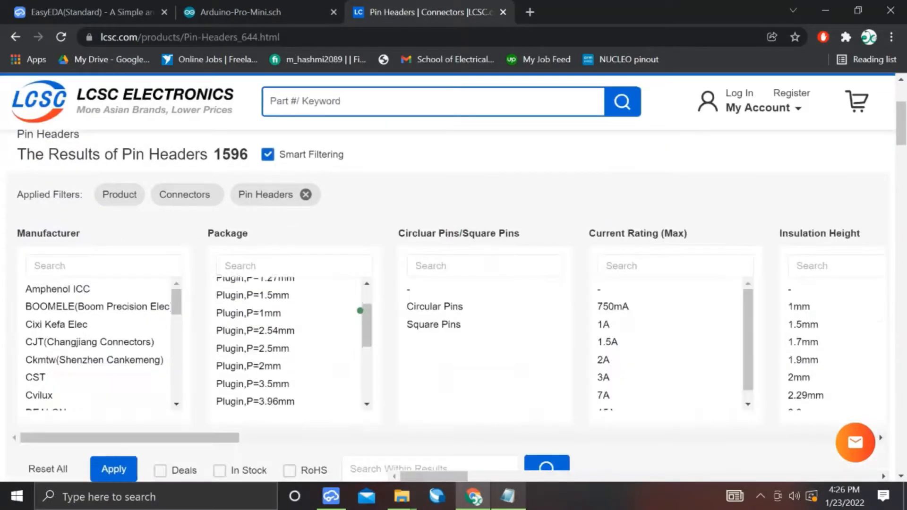
pyautogui.scroll(1, 292, 313)
pyautogui.click(257, 293)
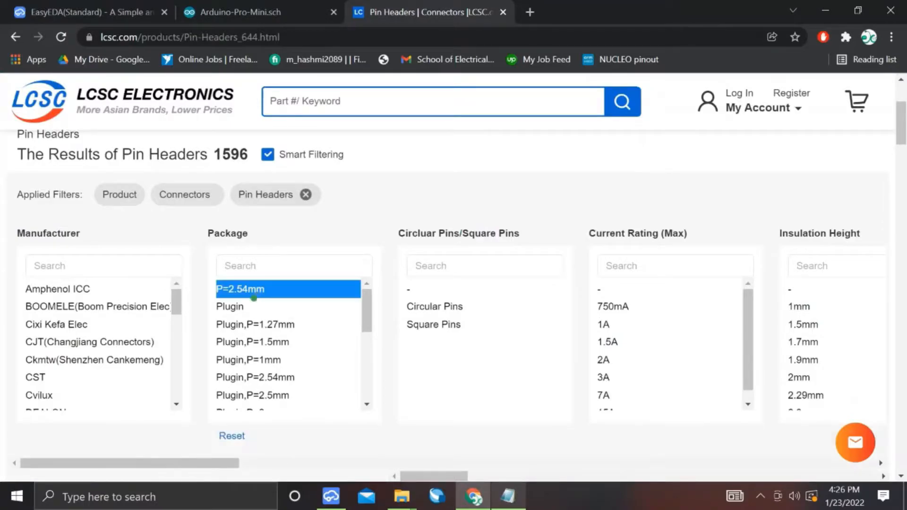
# Add Plugin, Plugin,P=2.54mm and Through Hole,P=2.54mm to the package filter for pin headers.
pyautogui.click(258, 306)
pyautogui.scroll(-1, 257, 307)
pyautogui.click(246, 341)
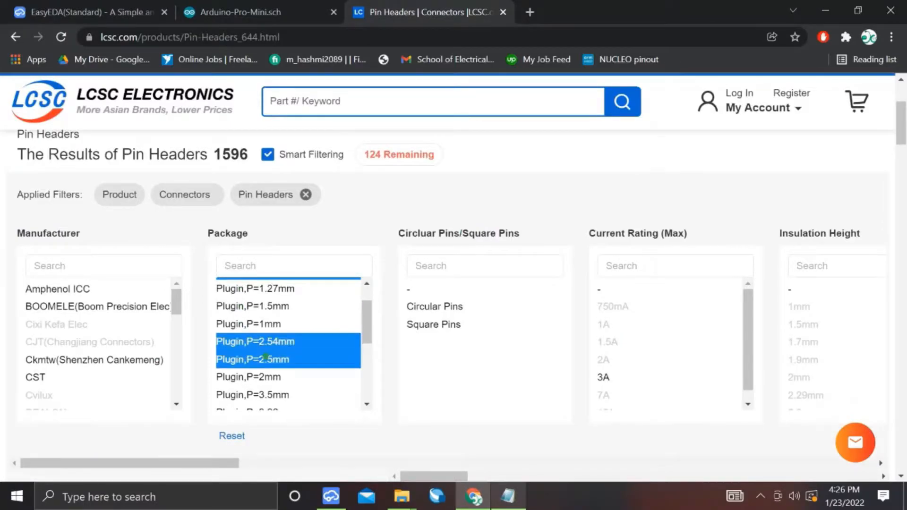
pyautogui.click(244, 359)
pyautogui.scroll(-3, 263, 353)
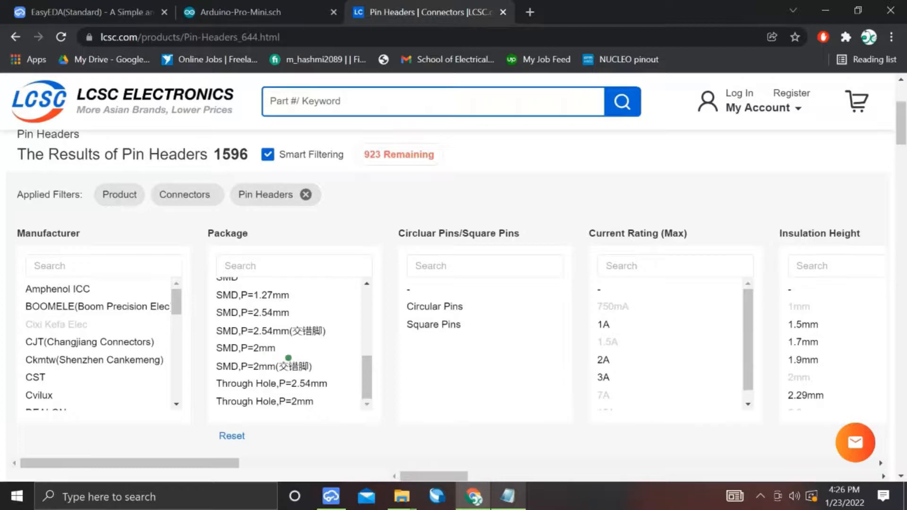
pyautogui.click(327, 390)
pyautogui.scroll(-1, 548, 300)
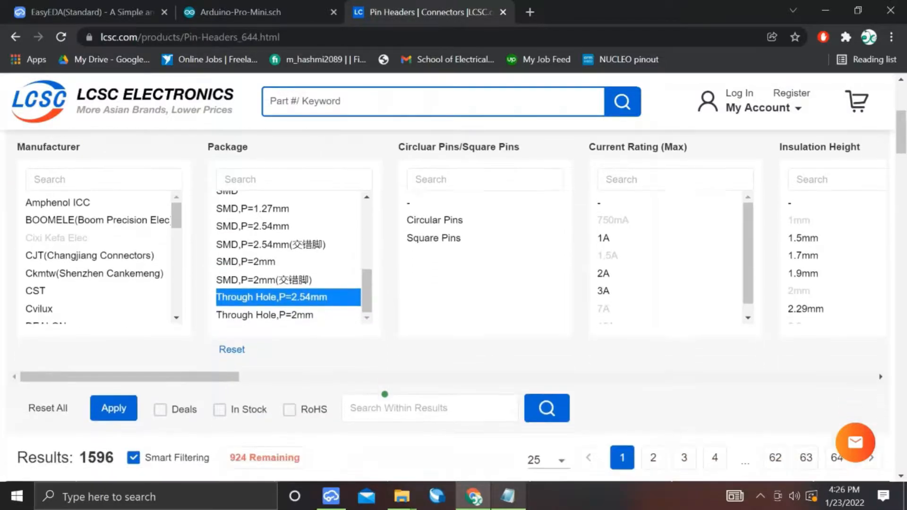
# Set the Number of Rows filter for the pin headers to 1.
pyautogui.keyDown('shift'); pyautogui.hscroll(4, 599, 279); pyautogui.keyUp('shift')
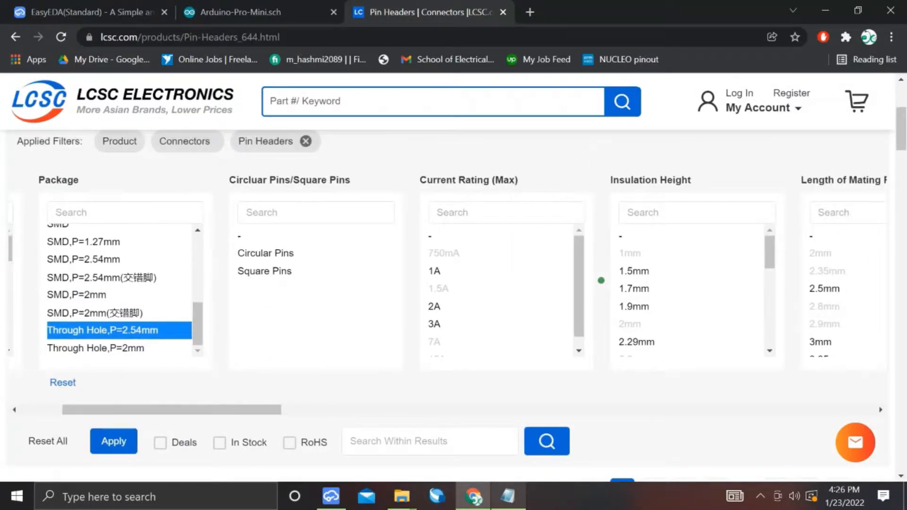
pyautogui.keyDown('shift'); pyautogui.hscroll(10, 601, 280); pyautogui.keyUp('shift')
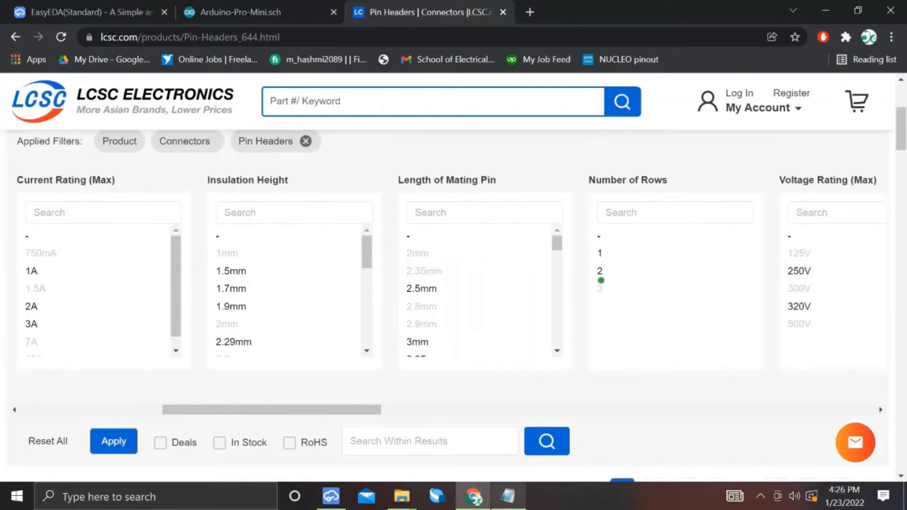
pyautogui.click(538, 246)
pyautogui.keyDown('shift'); pyautogui.hscroll(20, 606, 263); pyautogui.keyUp('shift')
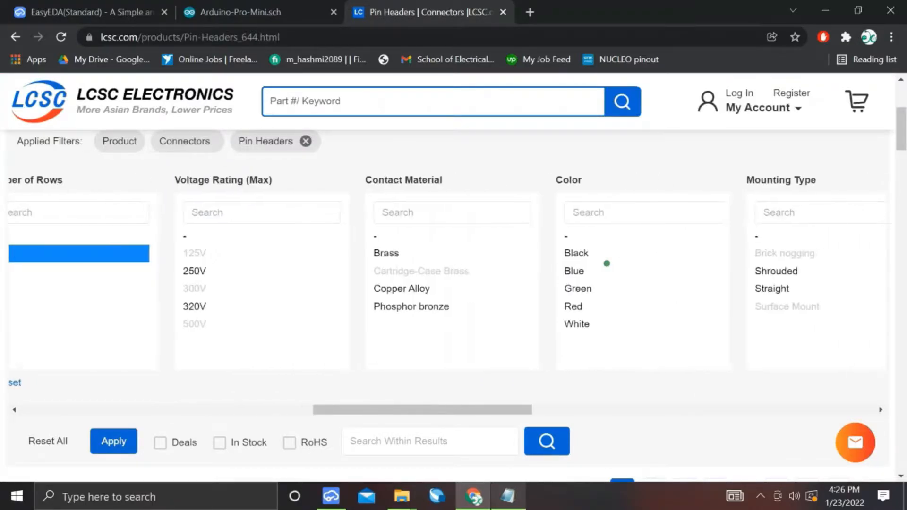
pyautogui.keyDown('shift'); pyautogui.hscroll(1, 607, 263); pyautogui.keyUp('shift')
# Check header JP1 in the Arduino Pro Mini schematic and filter the LCSC pin headers to 6 pins.
pyautogui.click(260, 2)
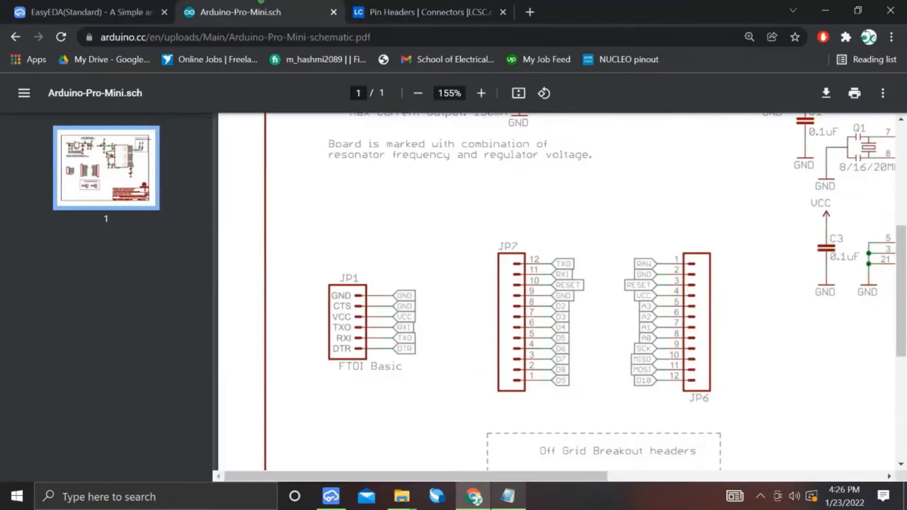
pyautogui.click(424, 6)
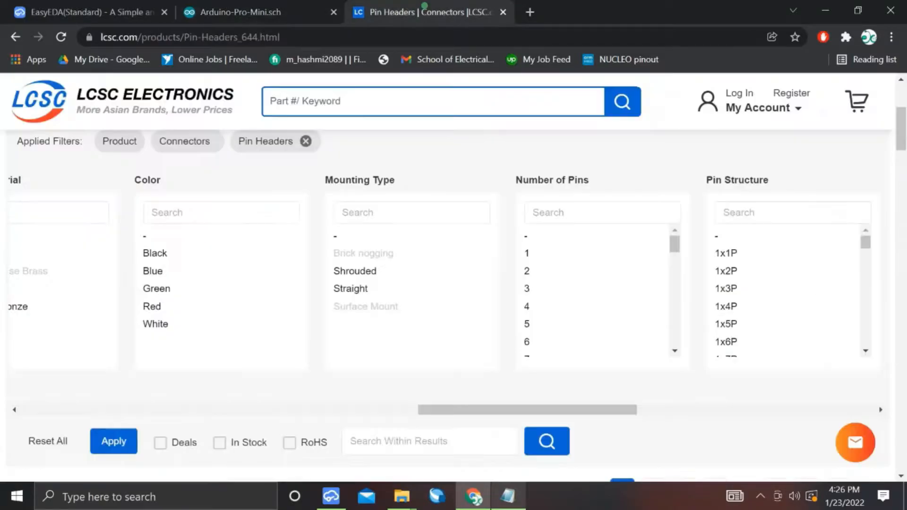
pyautogui.click(524, 339)
pyautogui.scroll(-3, 502, 362)
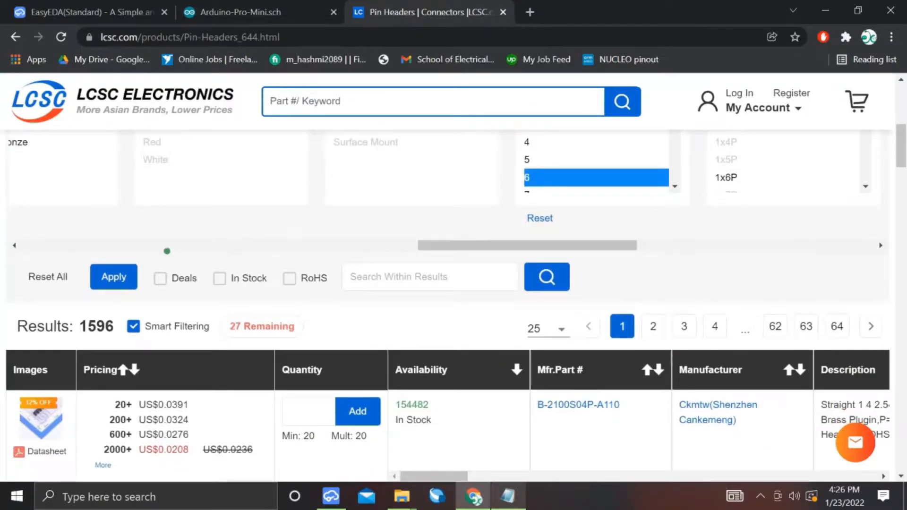
pyautogui.scroll(-3, 311, 301)
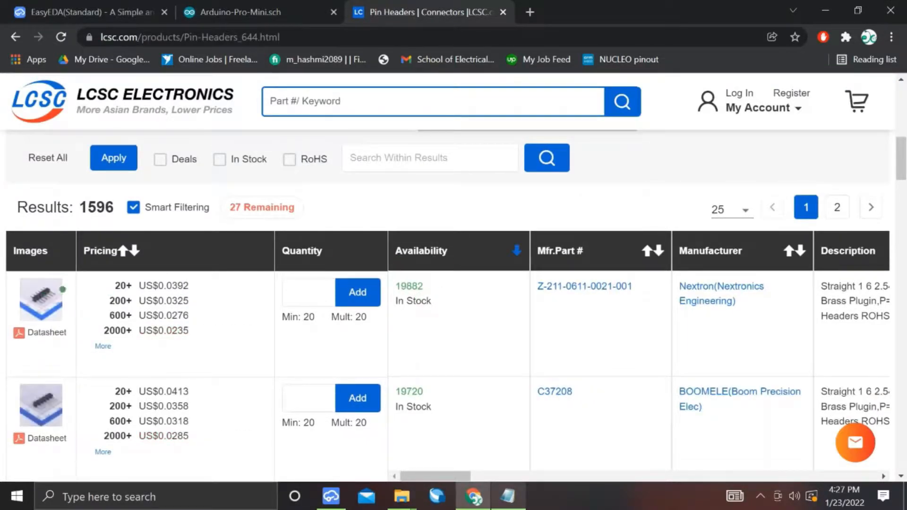
# Copy LCSC part number C190819 of the 6-pin Nextron header into the JP1 entry in Notepad.
pyautogui.moveTo(40, 298)
pyautogui.hscroll(5, 632, 285)
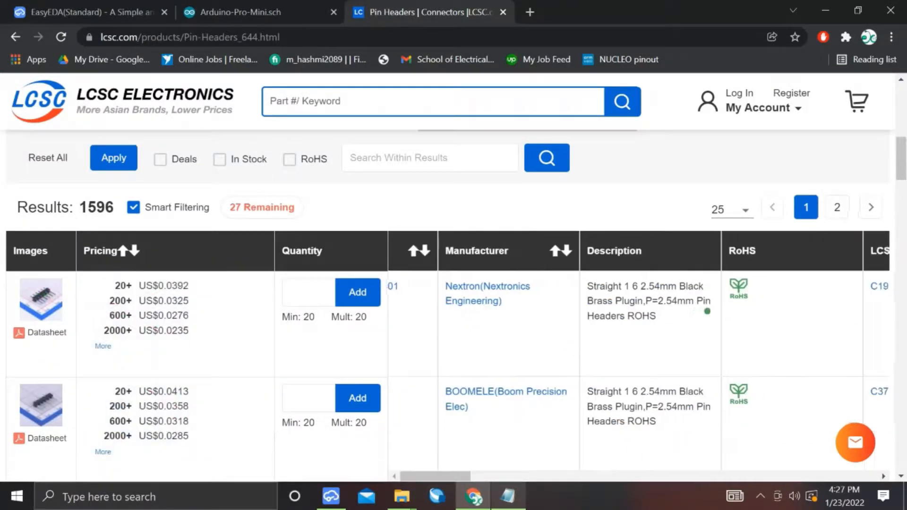
pyautogui.moveTo(633, 285); pyautogui.dragTo(579, 289)
pyautogui.rightClick(578, 289)
pyautogui.click(610, 182)
pyautogui.hotkey('alt', 'Tab')
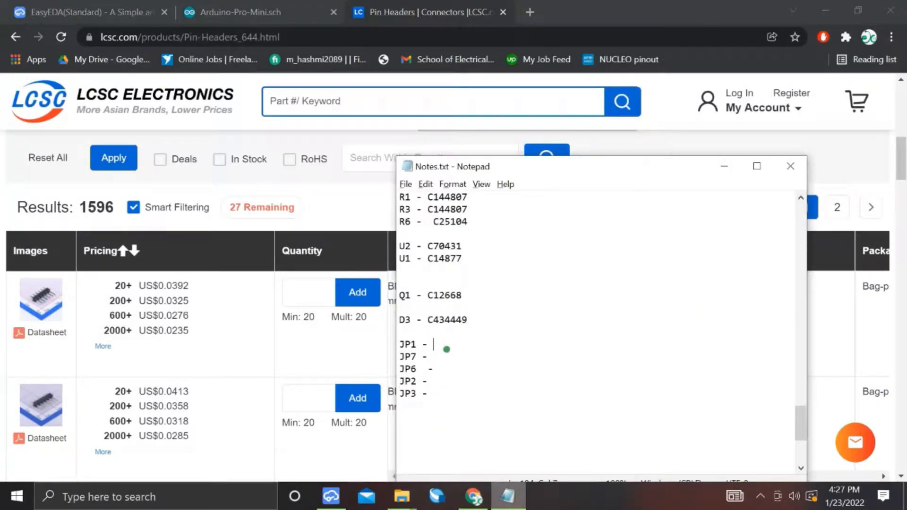
pyautogui.hotkey('alt', 'Tab')
# Check headers JP7 and JP6 in the schematic and filter the LCSC pin headers to 12 pins.
pyautogui.click(197, 2)
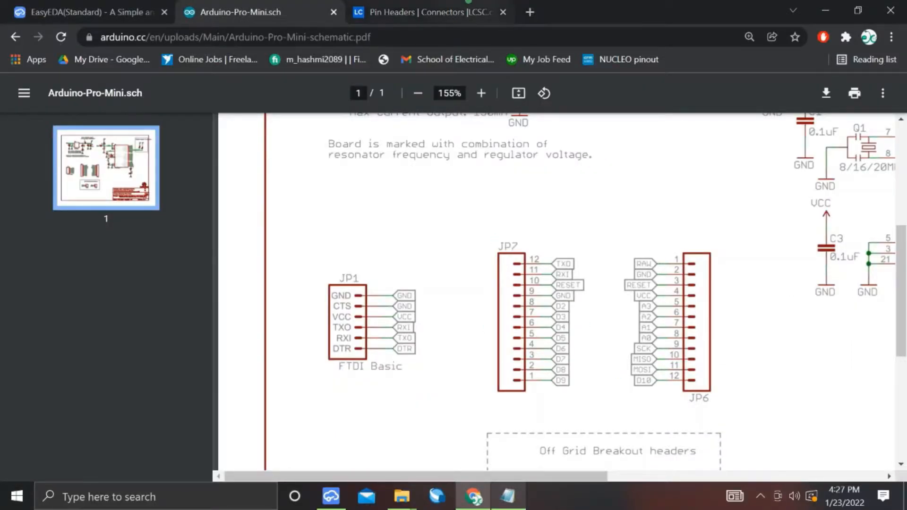
pyautogui.click(469, 2)
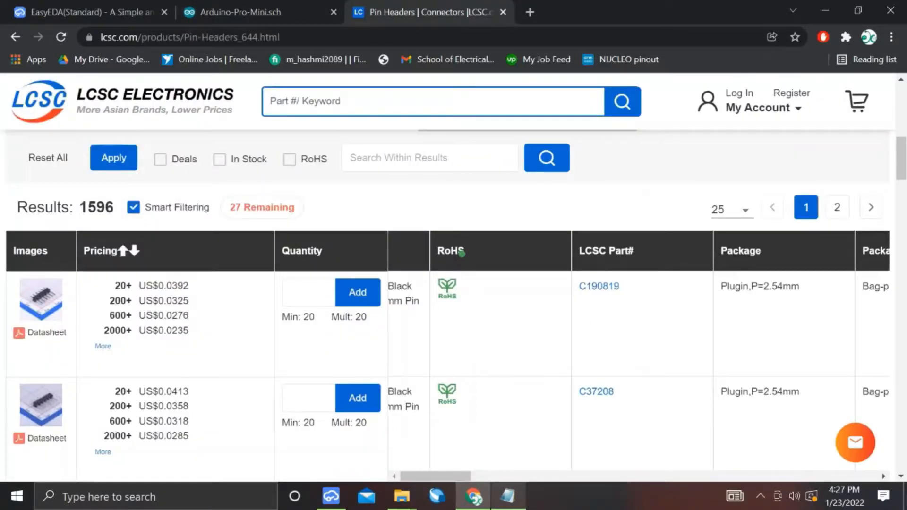
pyautogui.scroll(-1, 462, 253)
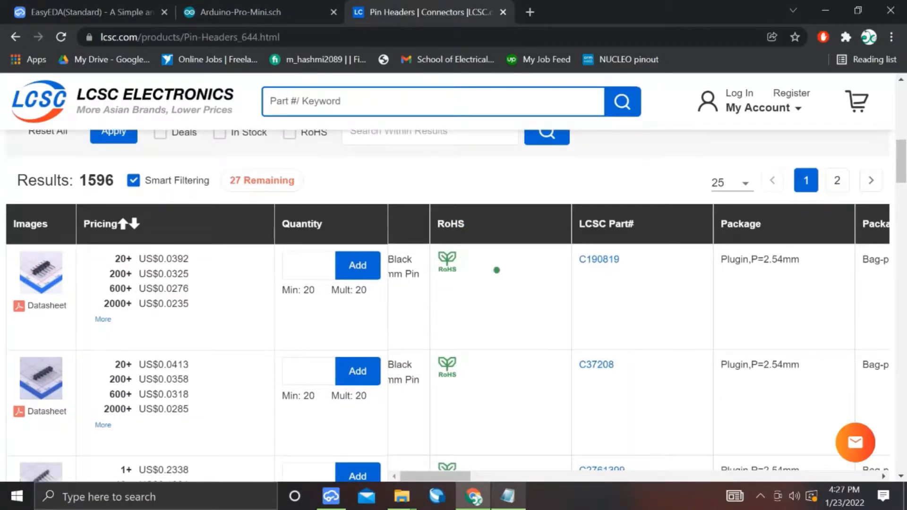
pyautogui.scroll(5, 473, 258)
pyautogui.click(529, 296)
pyautogui.scroll(-2, 489, 313)
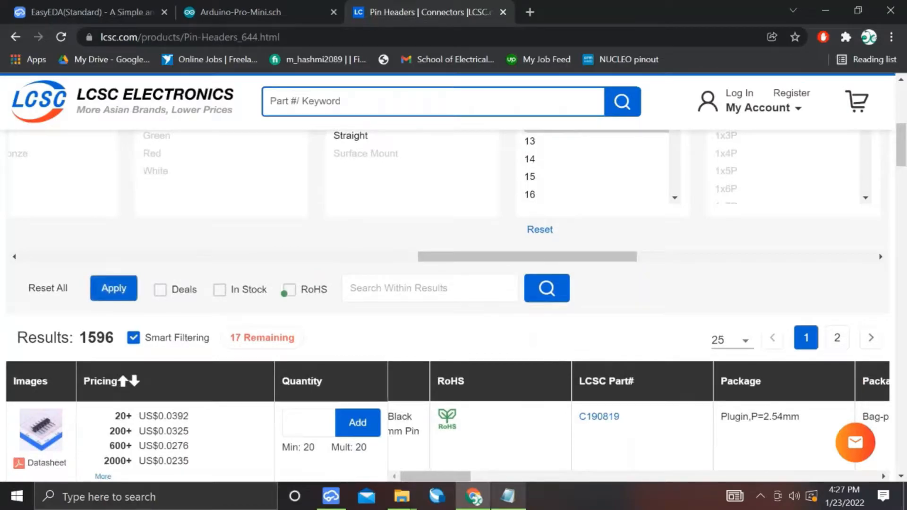
pyautogui.scroll(-2, 494, 336)
pyautogui.scroll(-2, 474, 319)
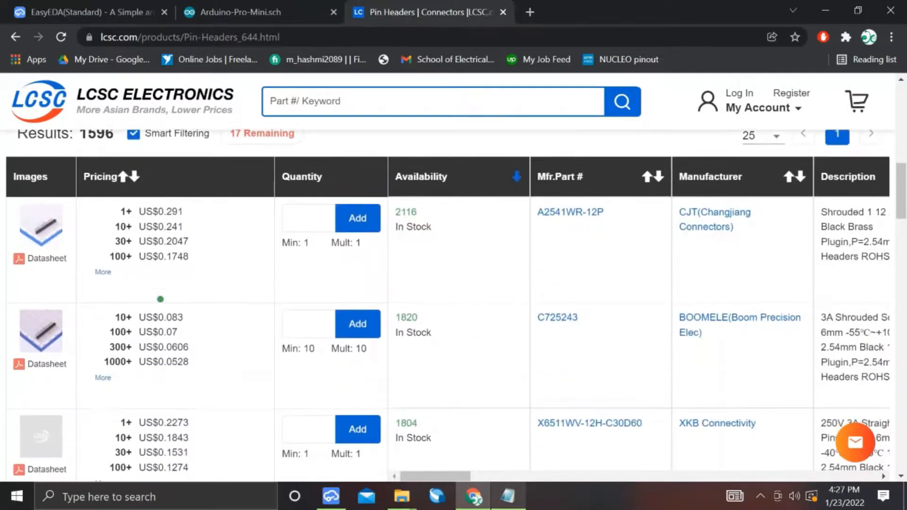
# Copy LCSC part number C725944 of the 12-pin XKB Connectivity header into the JP7 entry in Notepad.
pyautogui.scroll(-3, 47, 292)
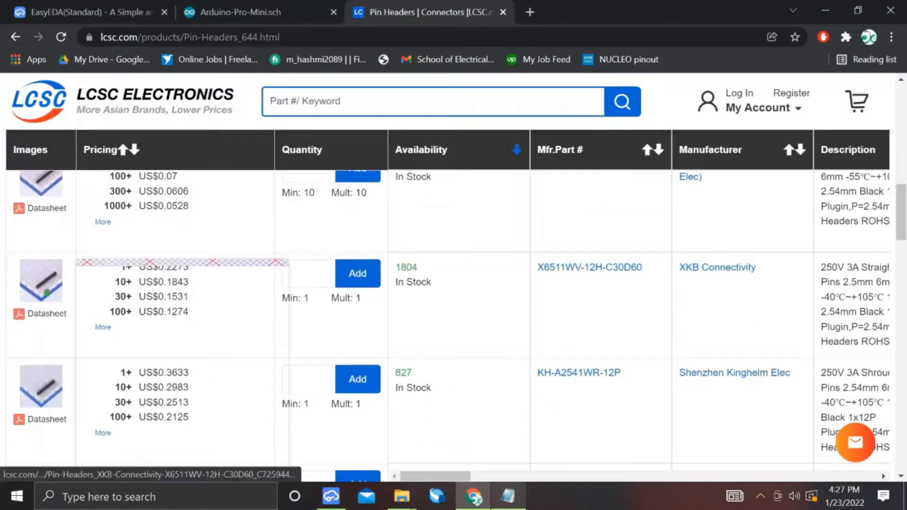
pyautogui.hscroll(8, 553, 318)
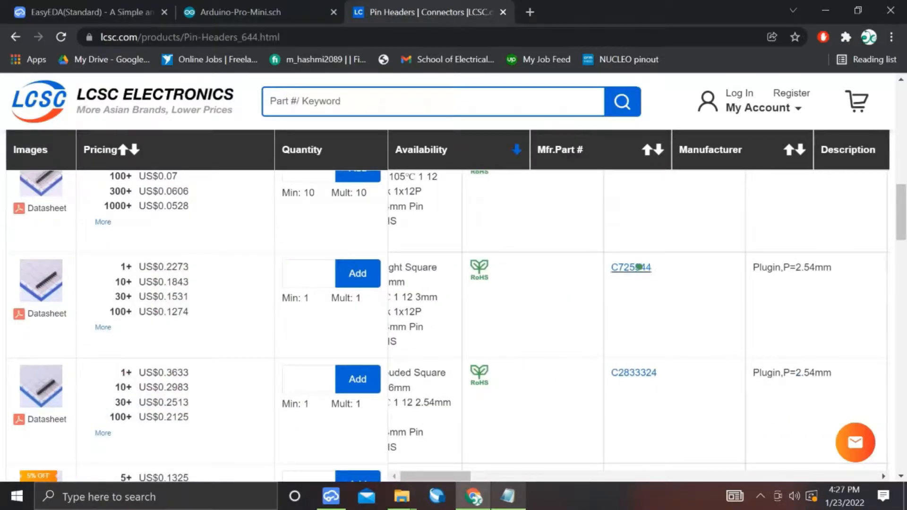
pyautogui.moveTo(651, 268); pyautogui.dragTo(610, 268)
pyautogui.rightClick(627, 269)
pyautogui.click(649, 160)
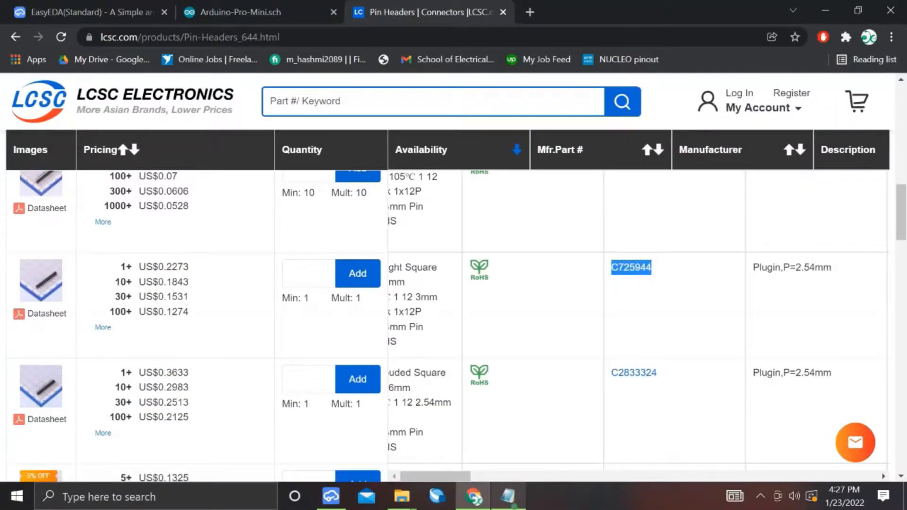
pyautogui.hotkey('alt', 'Tab')
pyautogui.rightClick(441, 358)
pyautogui.click(493, 218)
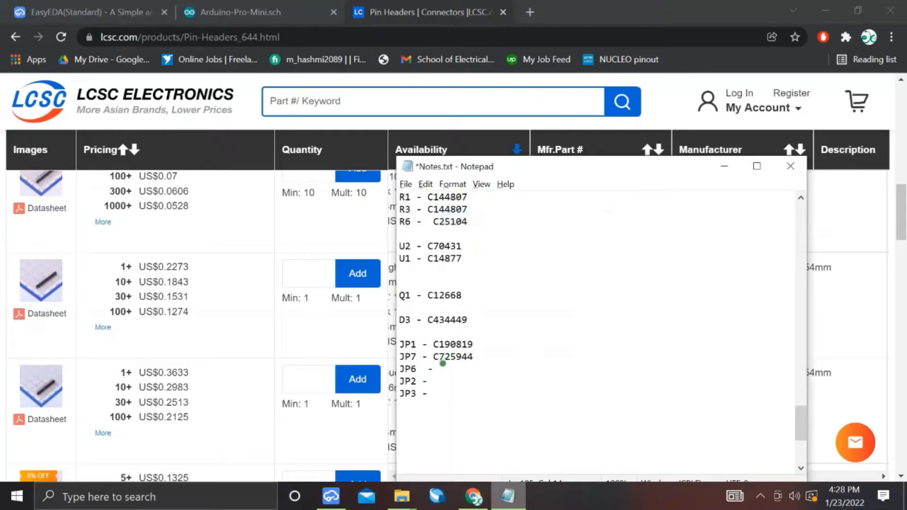
# Enter the same part number C725944 for JP6 and save the notes.
pyautogui.click(442, 369)
pyautogui.rightClick(442, 370)
pyautogui.click(496, 227)
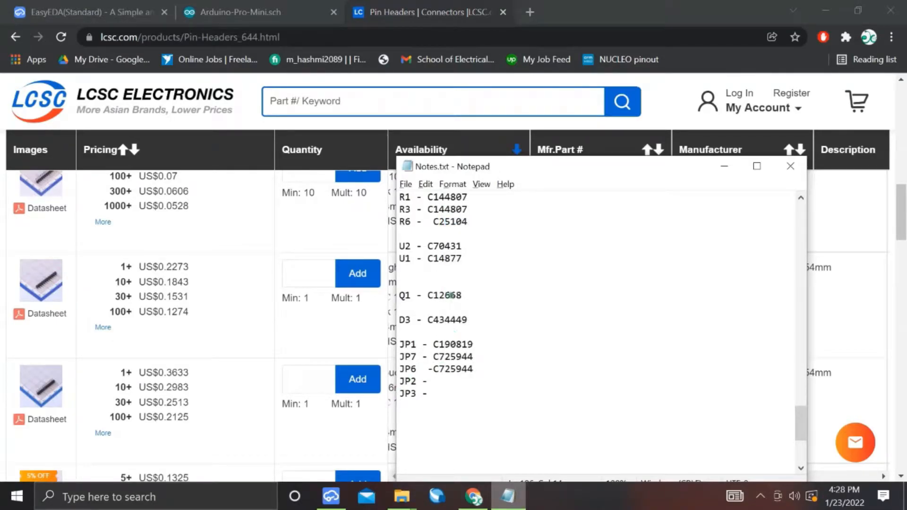
# Check the off-grid breakout headers JP2 and JP3 in the schematic and filter the LCSC pin headers to 2 pins.
pyautogui.click(246, 4)
pyautogui.hscroll(8, 739, 385)
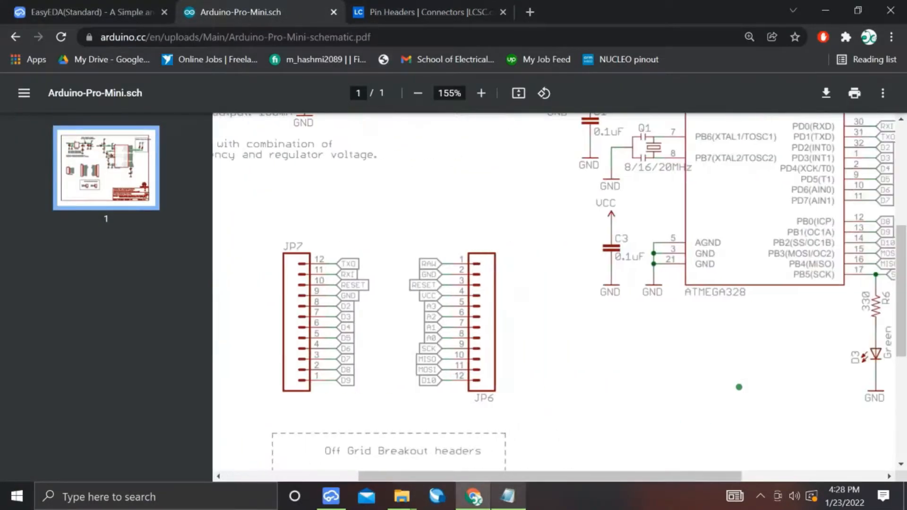
pyautogui.scroll(-5, 739, 385)
pyautogui.keyDown('ctrl'); pyautogui.scroll(-1, 738, 386); pyautogui.keyUp('ctrl')
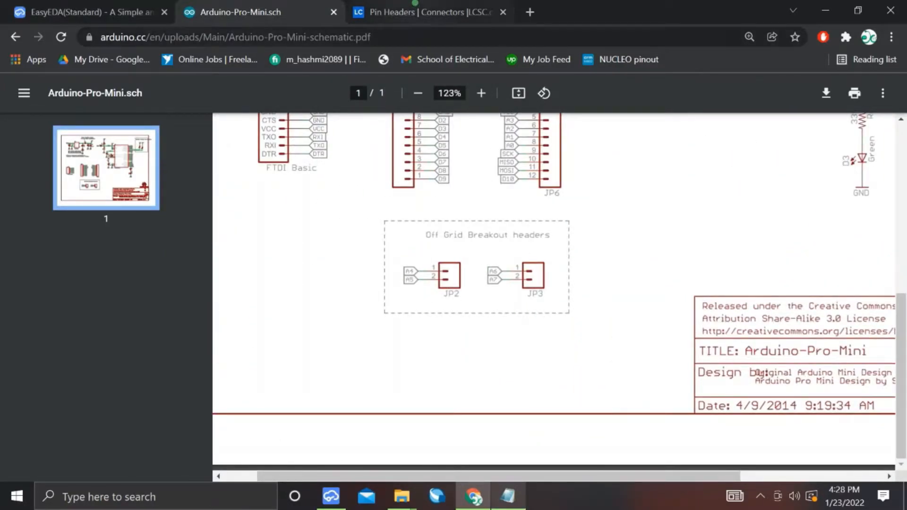
pyautogui.click(415, 3)
pyautogui.scroll(5, 579, 251)
pyautogui.scroll(4, 543, 296)
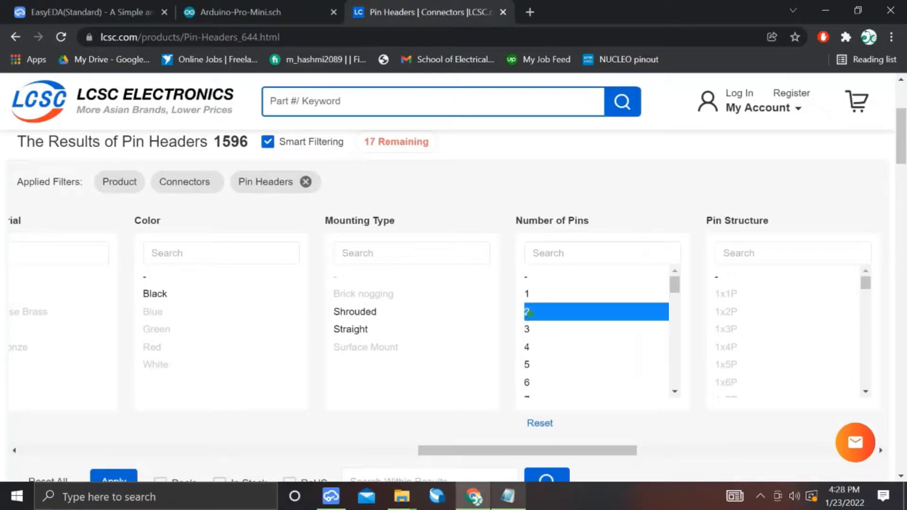
pyautogui.click(531, 311)
pyautogui.scroll(-3, 315, 314)
pyautogui.scroll(-4, 314, 314)
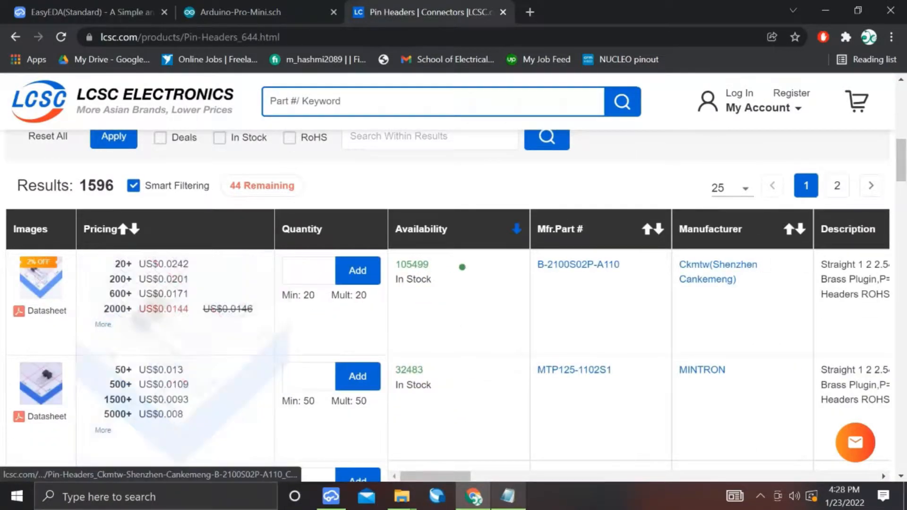
# Copy LCSC part number C124375 of the 2-pin Ckmtw header into the JP2 and JP3 entries in Notepad.
pyautogui.hscroll(9, 461, 265)
pyautogui.moveTo(521, 266); pyautogui.dragTo(475, 267)
pyautogui.rightClick(475, 268)
pyautogui.click(498, 281)
pyautogui.hotkey('alt', 'Tab')
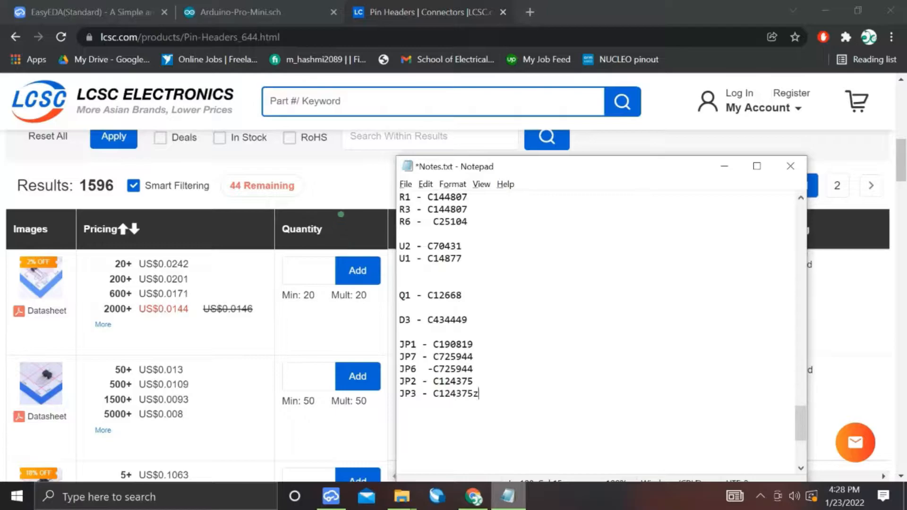
pyautogui.hotkey('alt', 'Tab')
# Review the whole Arduino Pro Mini schematic and switch to the empty Sheet_1 in EasyEDA.
pyautogui.click(205, 5)
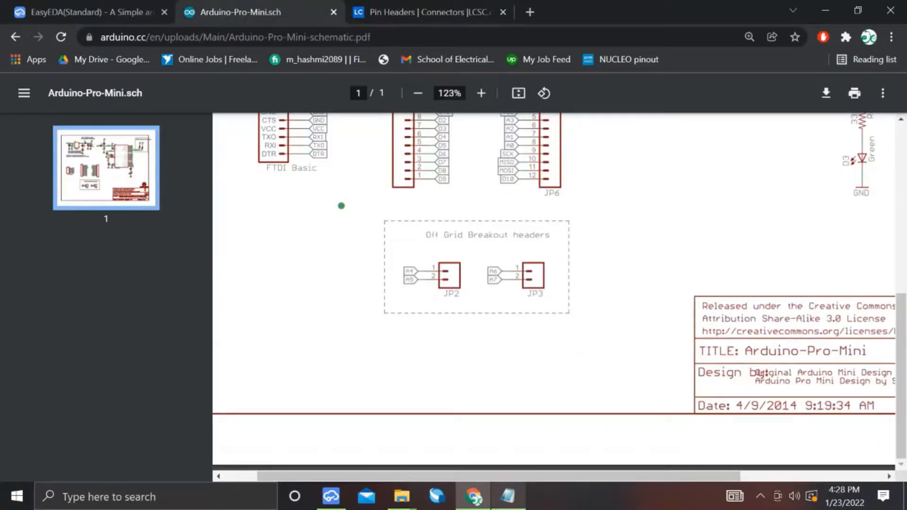
pyautogui.keyDown('ctrl'); pyautogui.scroll(-3, 554, 292); pyautogui.keyUp('ctrl')
pyautogui.scroll(5, 554, 291)
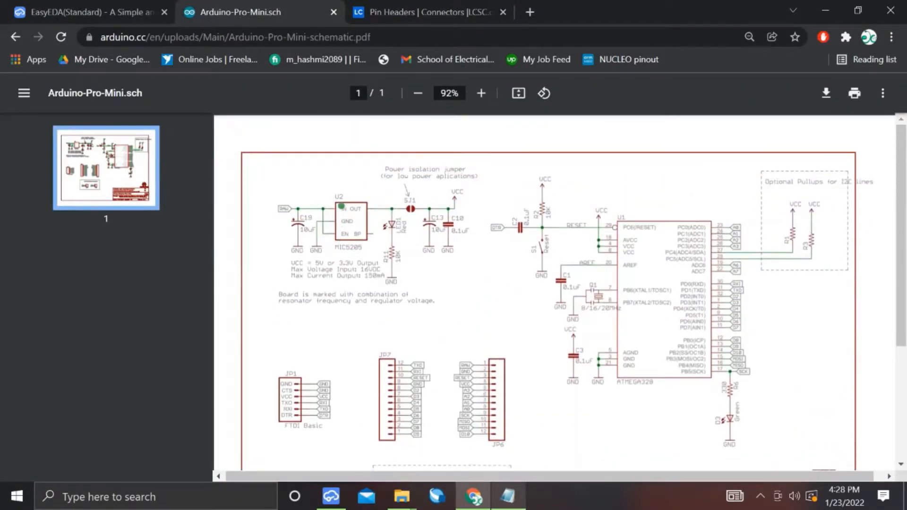
pyautogui.scroll(-2, 341, 207)
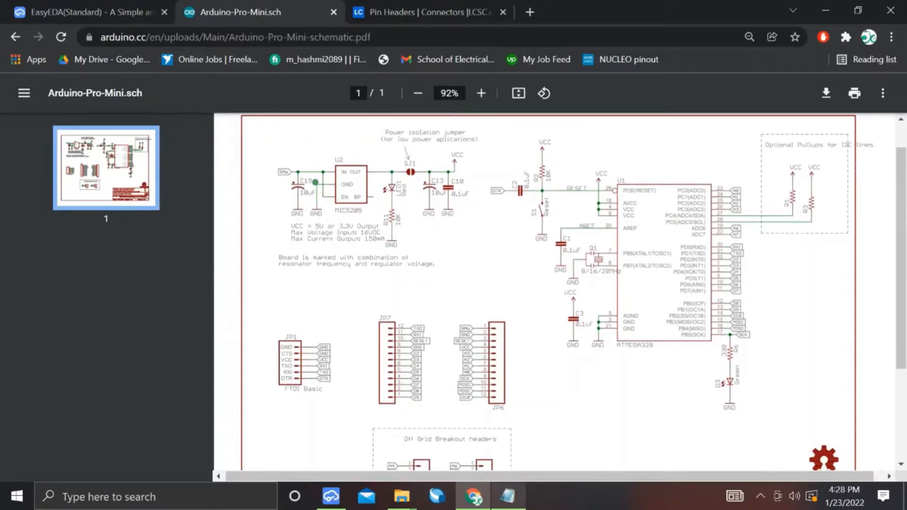
pyautogui.click(315, 501)
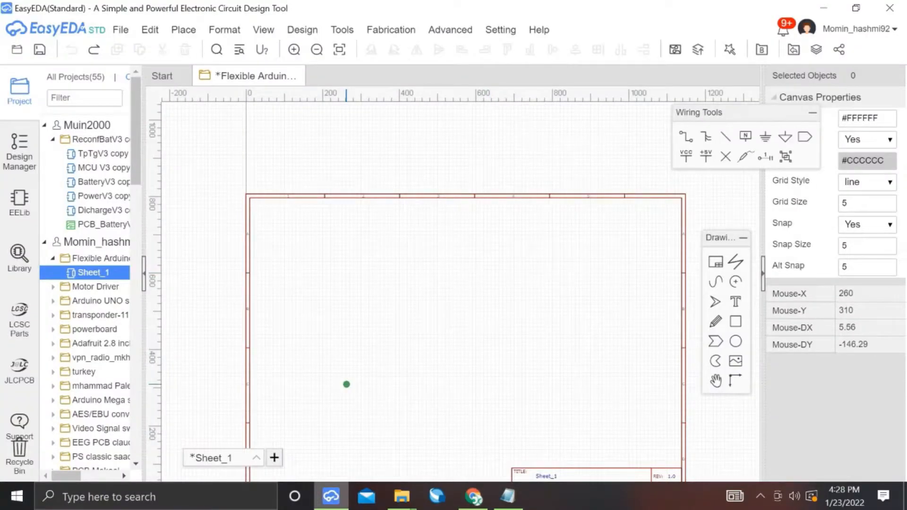
pyautogui.scroll(-1, 346, 384)
pyautogui.scroll(-1, 346, 384)
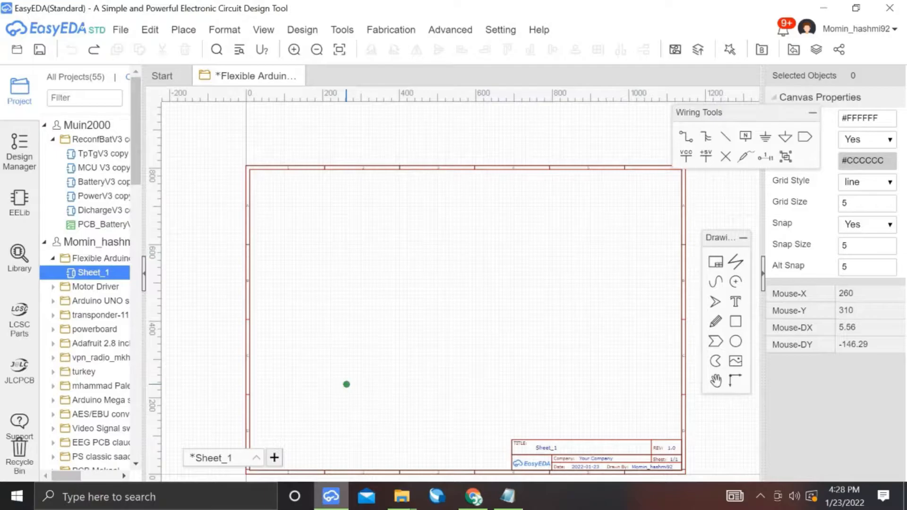
# Look up R1's part number C144807 in the notes and search the EasyEDA component library for it.
pyautogui.click(500, 496)
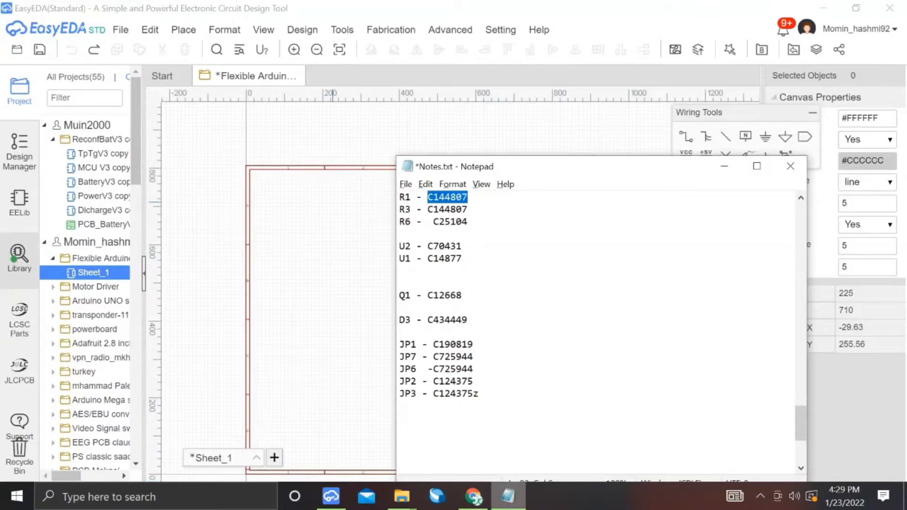
pyautogui.rightClick(445, 206)
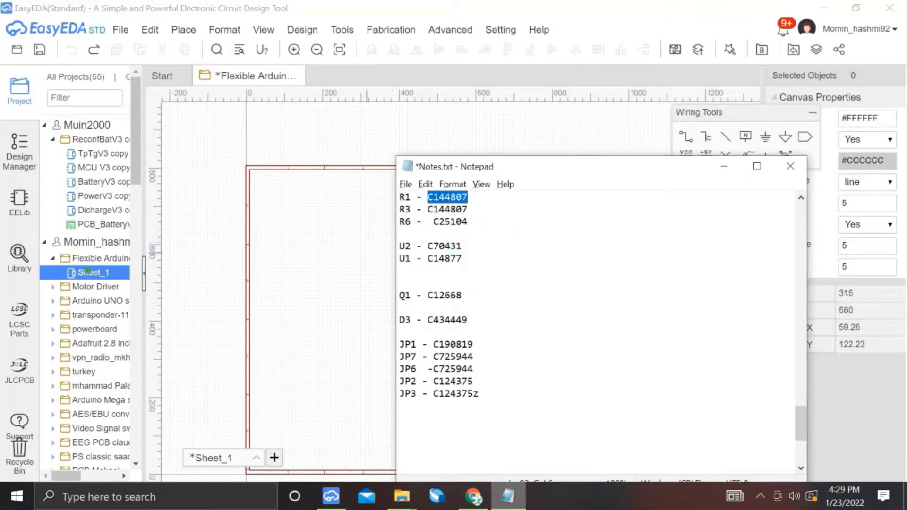
pyautogui.click(19, 255)
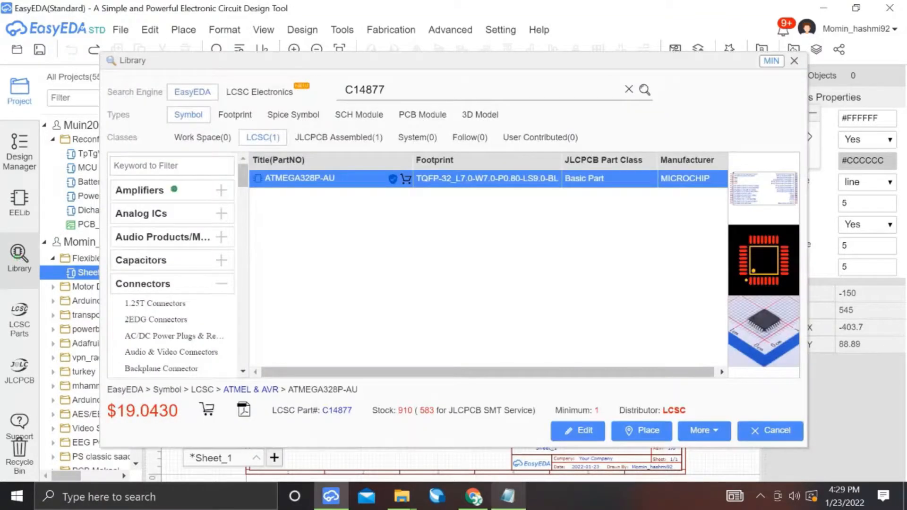
pyautogui.doubleClick(364, 90)
pyautogui.hotkey('ctrl', 'v')
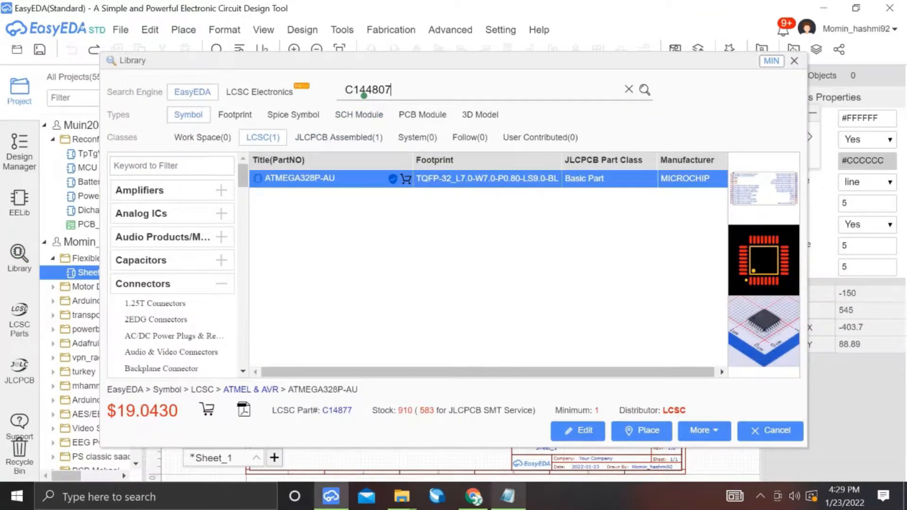
pyautogui.press('Return')
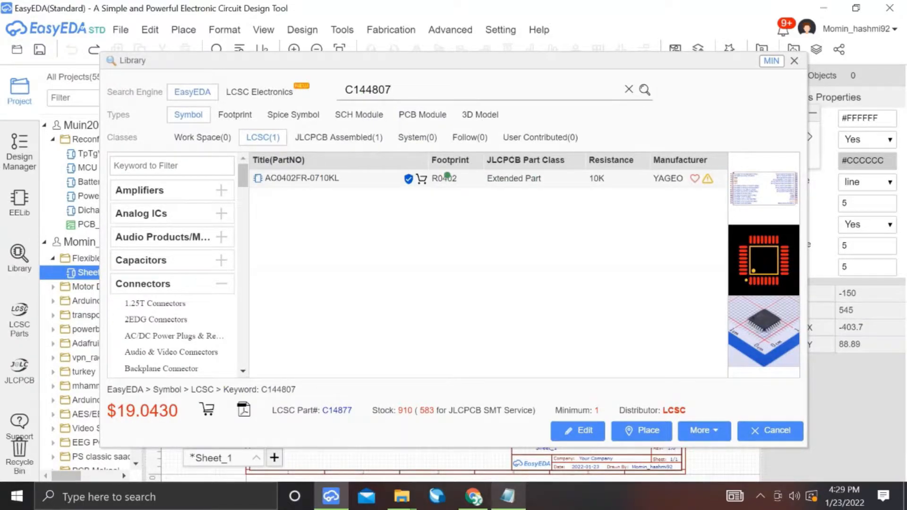
# Place the 10K resistor AC0402FR-0710KL near the upper-left corner of Sheet_1.
pyautogui.click(447, 177)
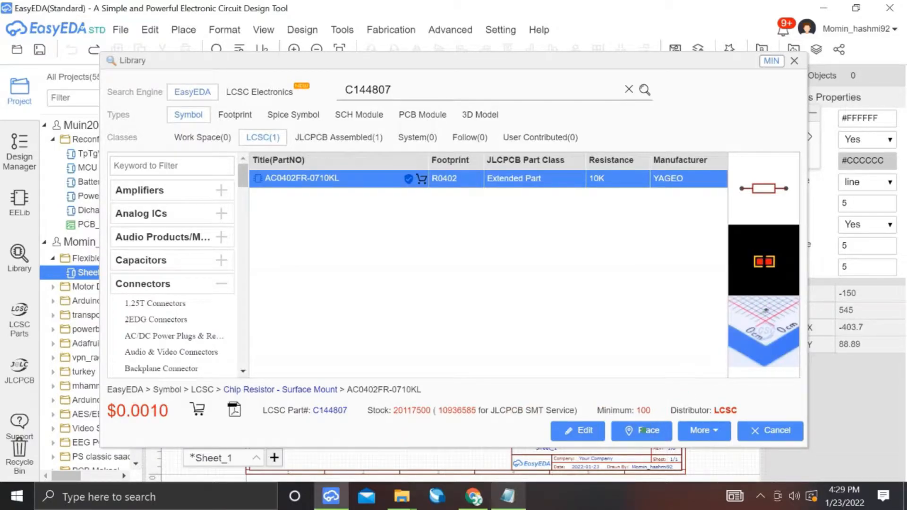
pyautogui.click(640, 431)
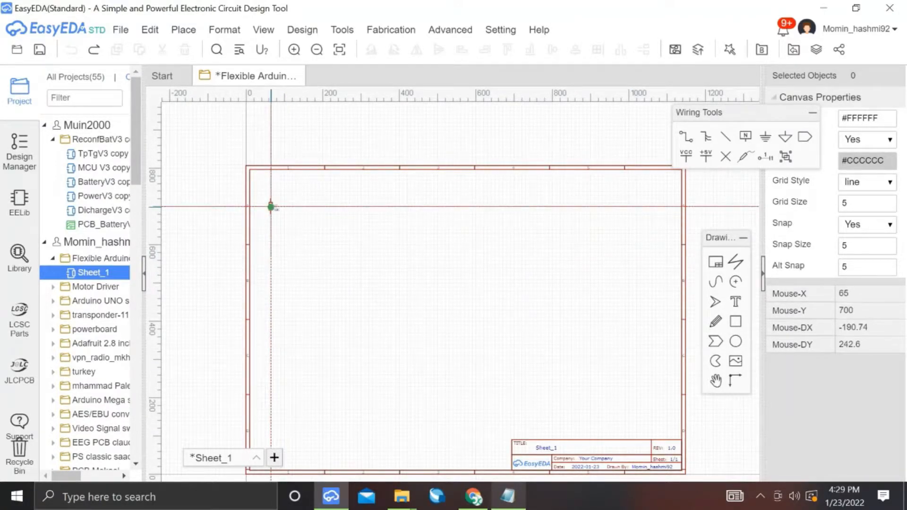
pyautogui.click(270, 206)
pyautogui.press('Escape')
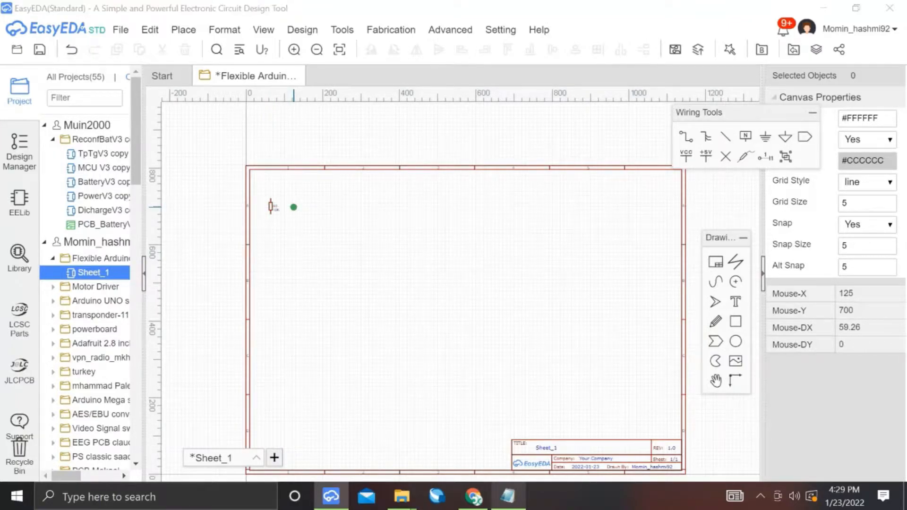
# Check the Arduino Pro Mini schematic in Chrome, then delete the placed resistor from Sheet_1 in EasyEDA.
pyautogui.hotkey('alt', 'Tab')
pyautogui.hotkey('alt', 'Tab')
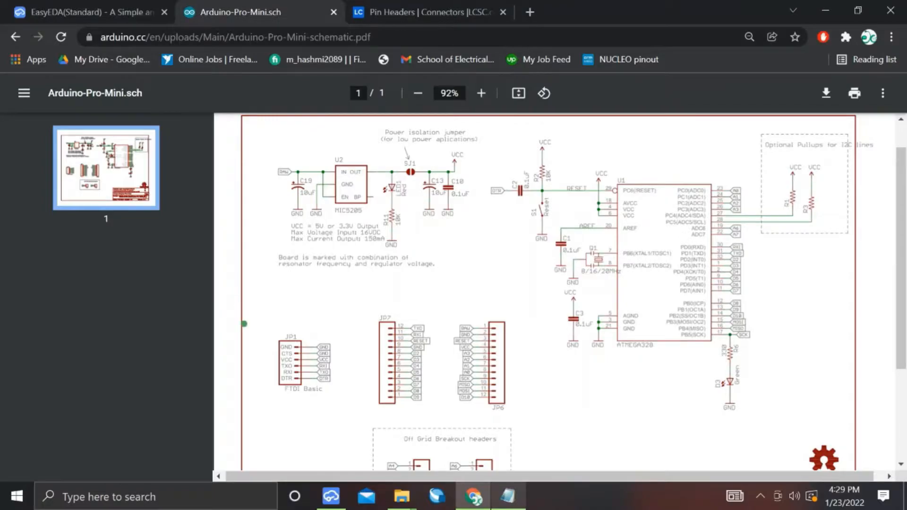
pyautogui.hotkey('alt', 'Tab')
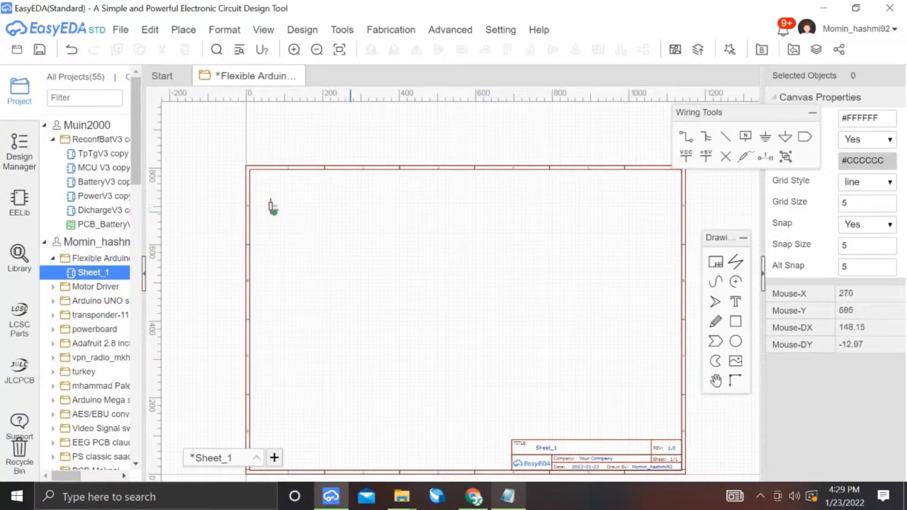
pyautogui.click(270, 208)
pyautogui.press('Delete')
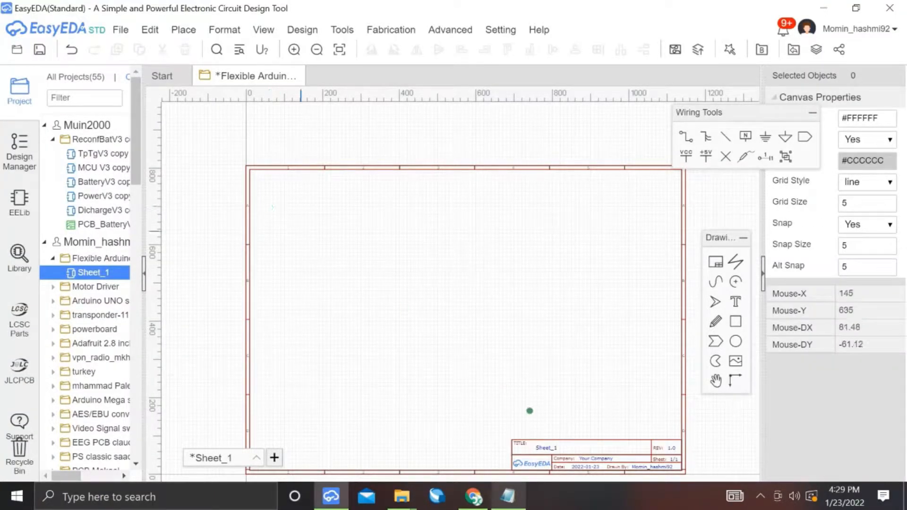
# Copy C19's part number C15525 from the notes and search the EasyEDA component library for it.
pyautogui.hotkey('alt', 'Tab')
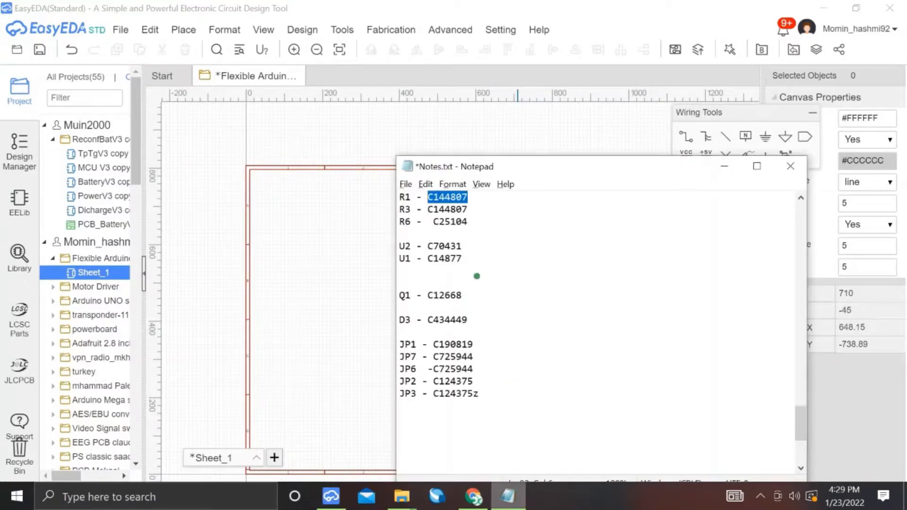
pyautogui.scroll(4, 458, 244)
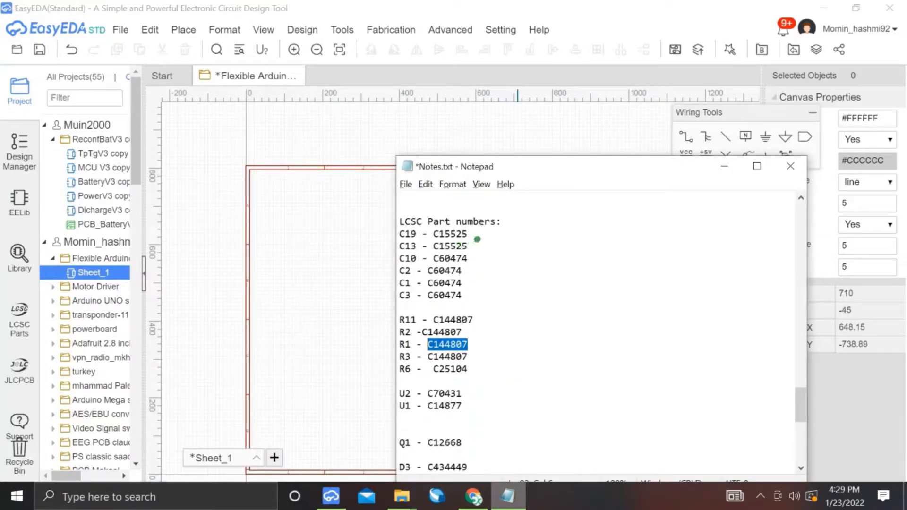
pyautogui.doubleClick(444, 233)
pyautogui.rightClick(444, 233)
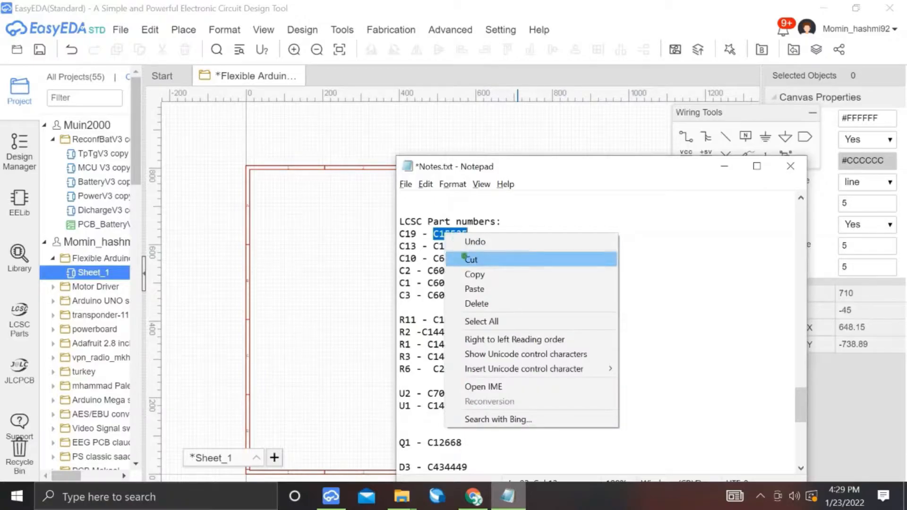
pyautogui.click(463, 274)
pyautogui.click(19, 255)
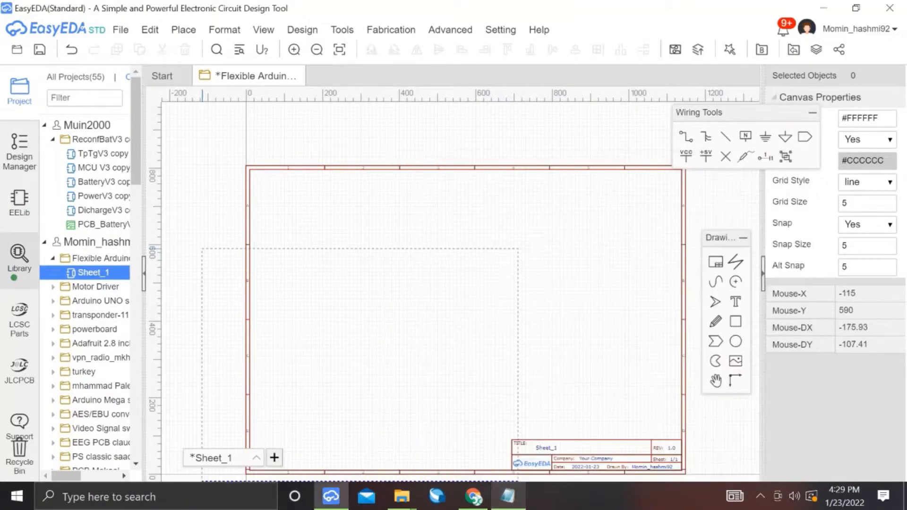
pyautogui.doubleClick(356, 88)
pyautogui.hotkey('ctrl', 'v')
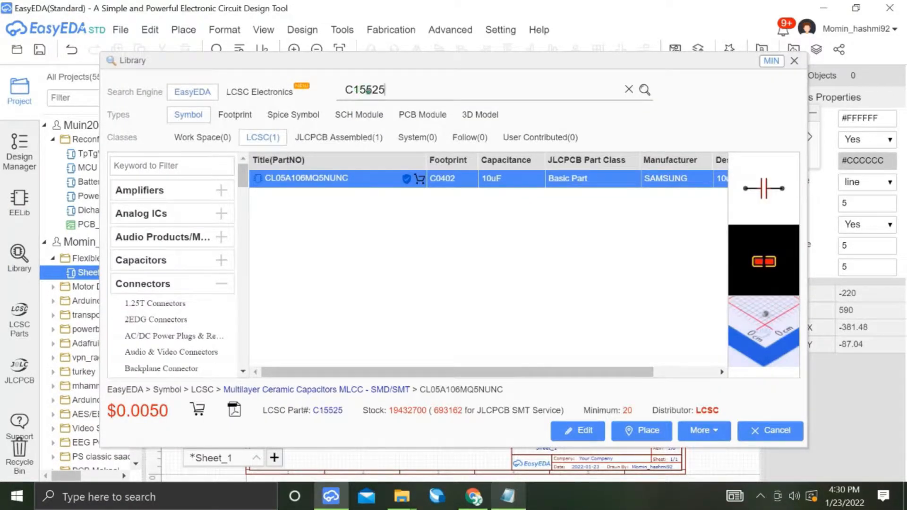
pyautogui.press('Return')
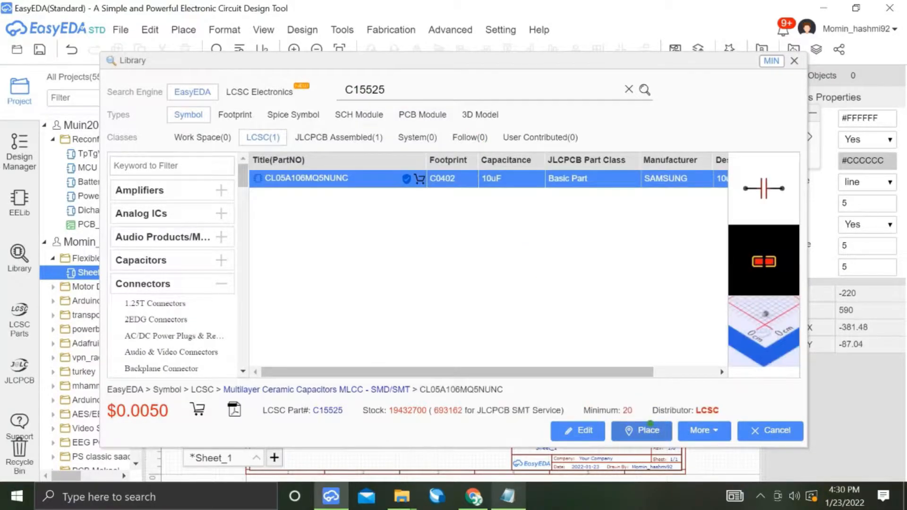
# Place the 10uF capacitor CL05A106MQ5NUNC near the upper-left corner of Sheet_1.
pyautogui.click(632, 431)
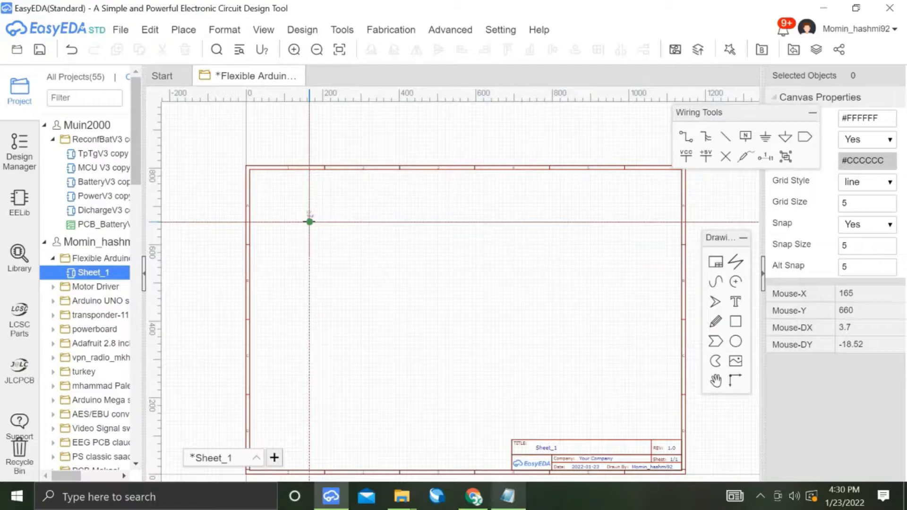
pyautogui.scroll(2, 275, 205)
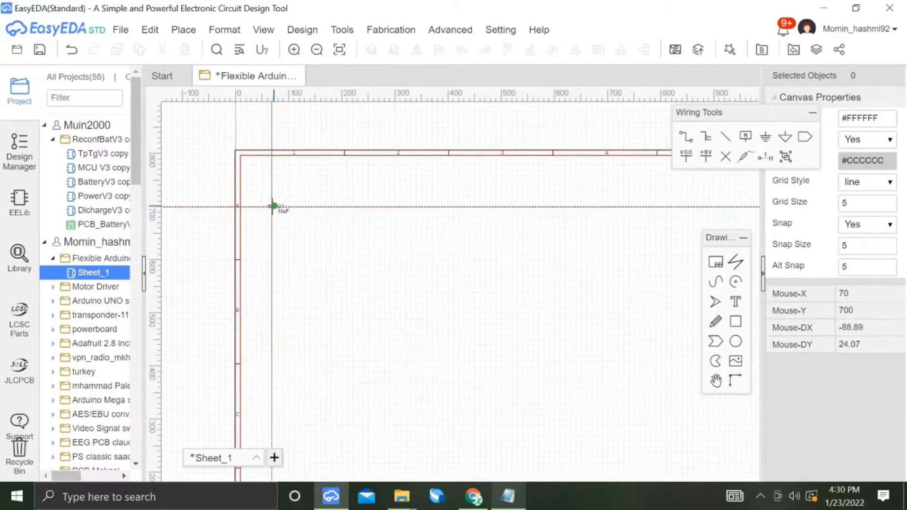
pyautogui.click(288, 226)
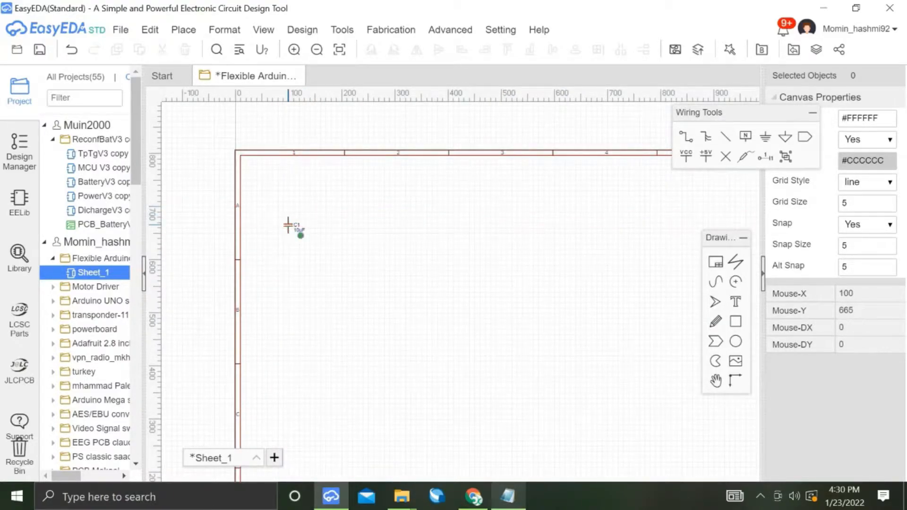
# Check which component follows C19 in the Arduino Pro Mini schematic and copy U2's part number C70431 from the notes.
pyautogui.hotkey('alt', 'Tab')
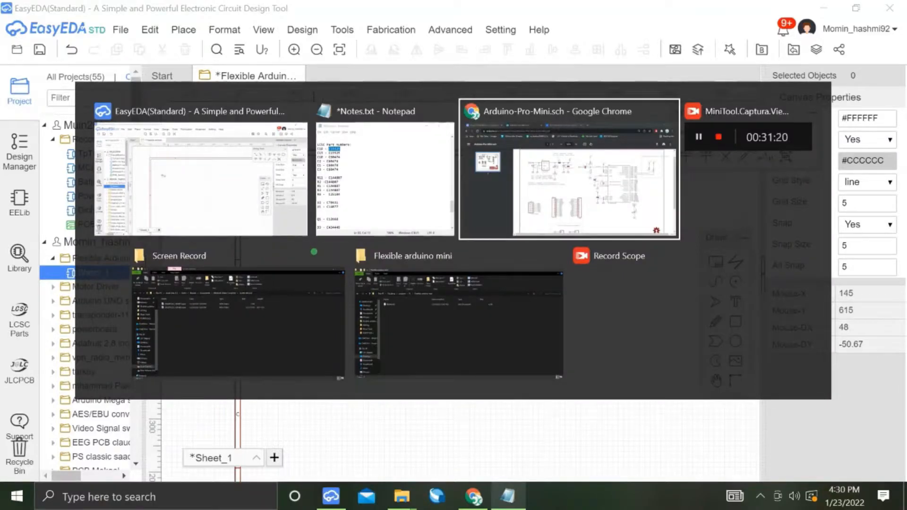
pyautogui.hotkey('alt', 'Tab')
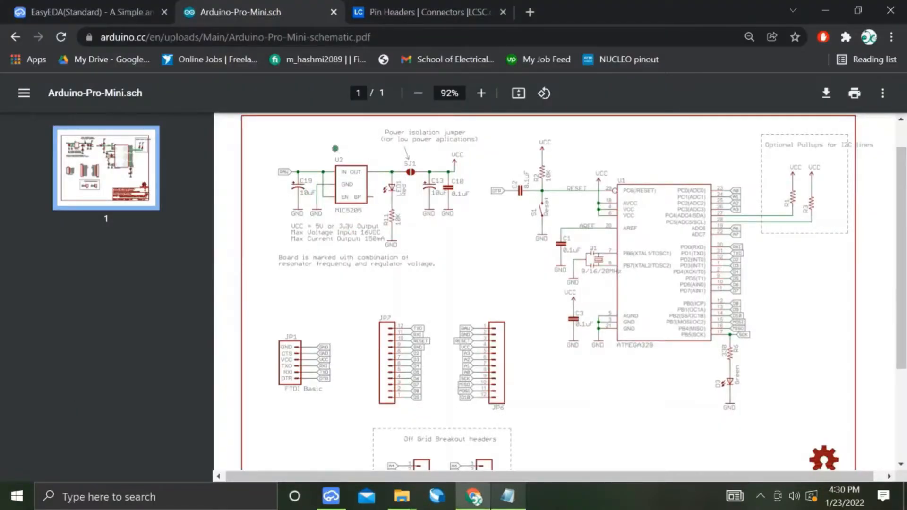
pyautogui.hotkey('alt', 'Tab')
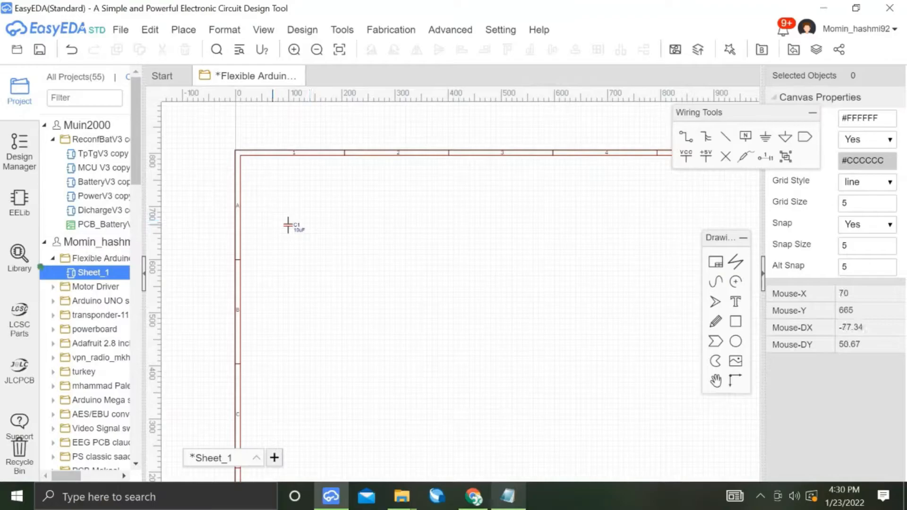
pyautogui.click(18, 255)
pyautogui.hotkey('alt', 'Tab')
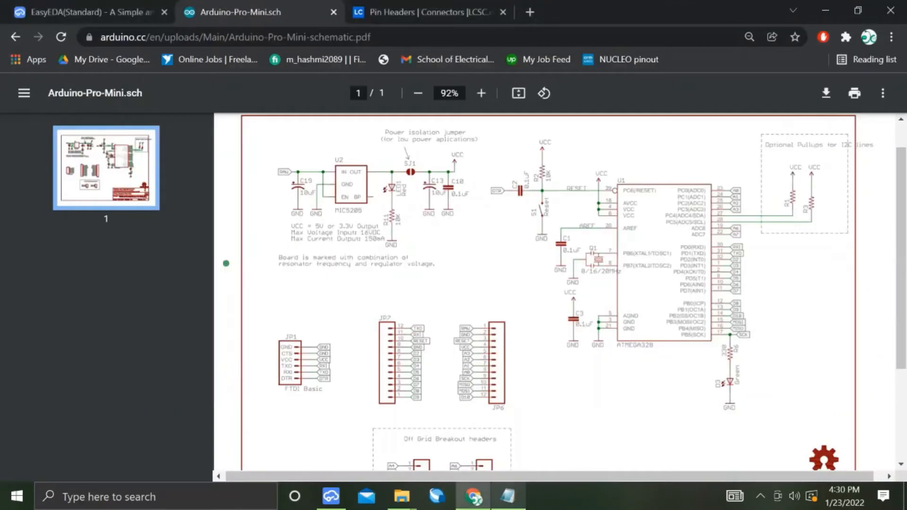
pyautogui.hotkey('alt', 'Tab')
pyautogui.hotkey('alt', 'Tab')
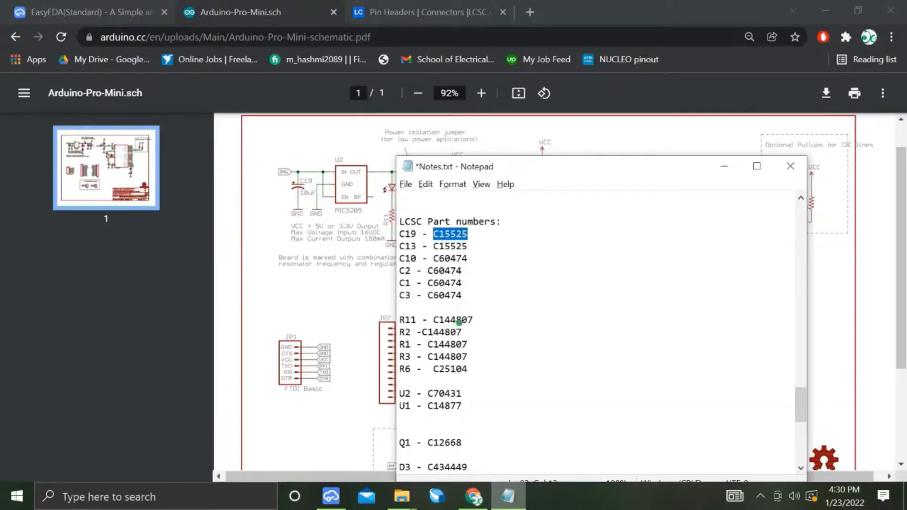
pyautogui.scroll(-1, 458, 323)
pyautogui.doubleClick(447, 380)
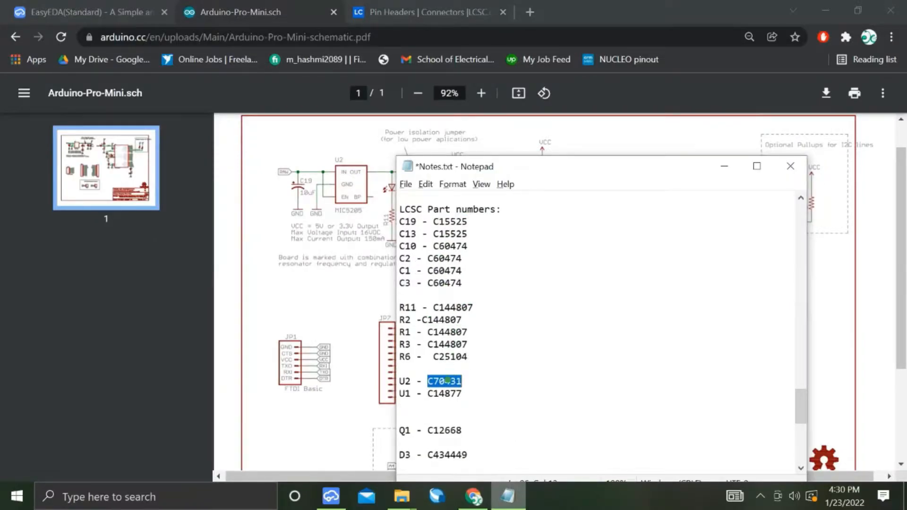
# Return to EasyEDA and search the component library for part number C70431.
pyautogui.hotkey('alt', 'Tab')
pyautogui.hotkey('alt', 'Tab')
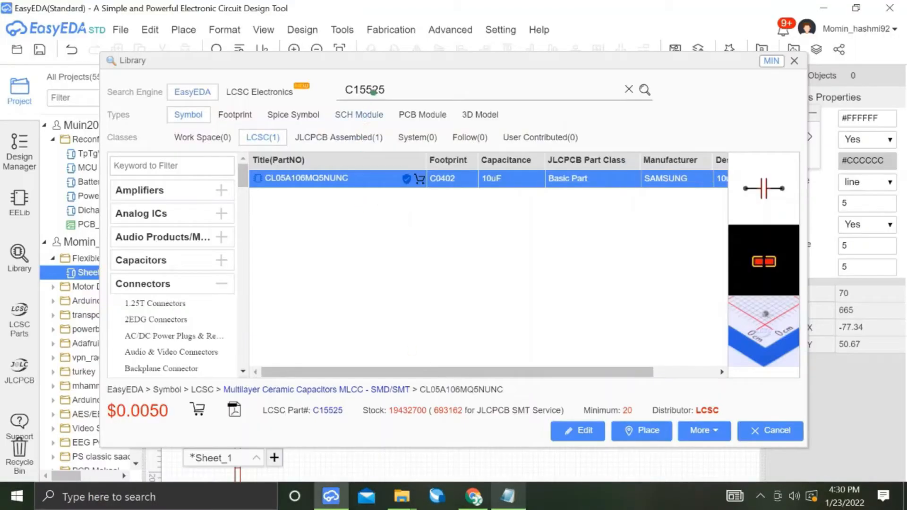
pyautogui.doubleClick(374, 91)
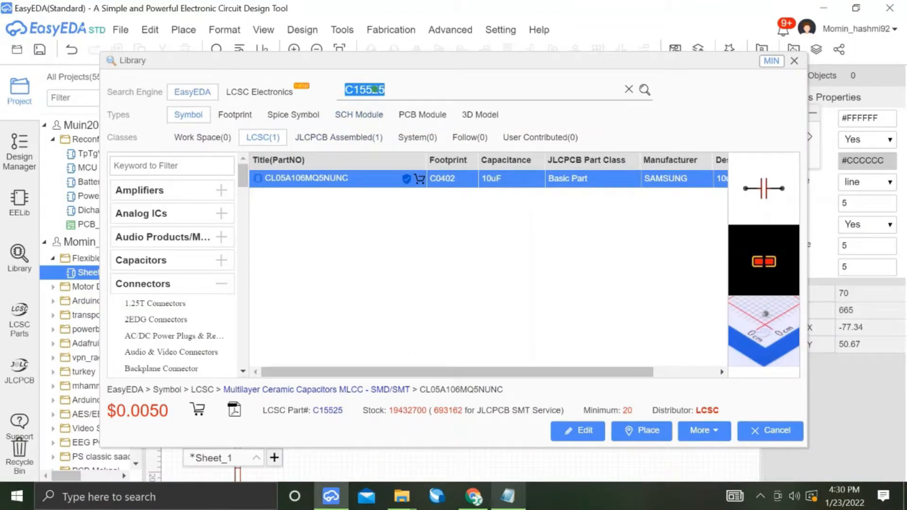
pyautogui.hotkey('ctrl', 'v')
pyautogui.press('Return')
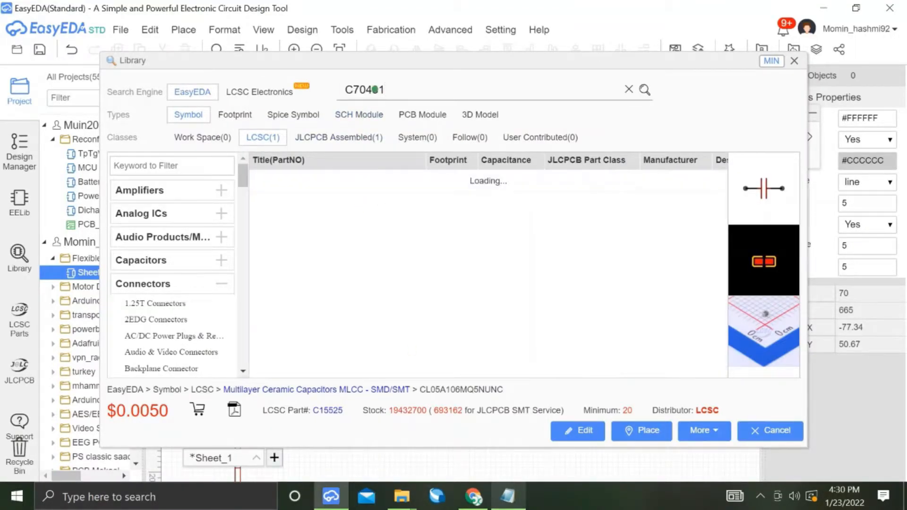
# Place the MIC5205-5.0YM5-TR voltage regulator on Sheet_1 to the right of the 10uF capacitor.
pyautogui.click(707, 178)
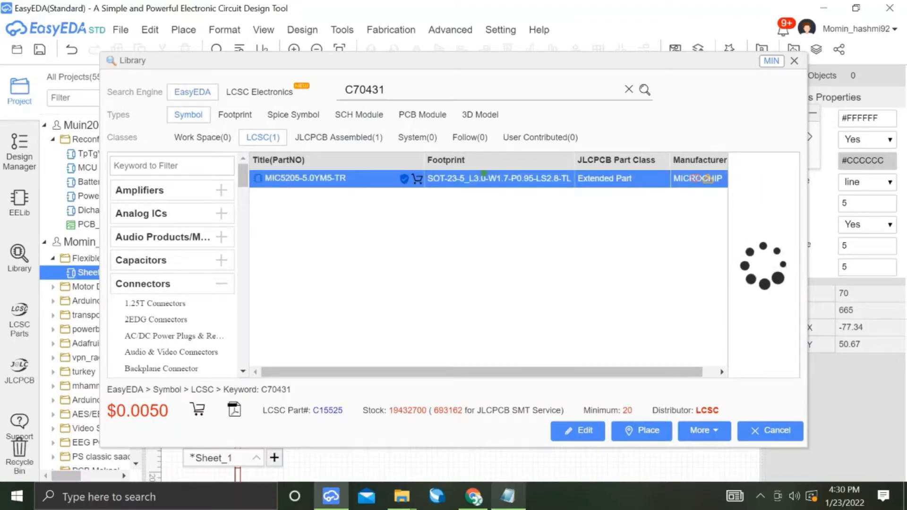
pyautogui.click(642, 429)
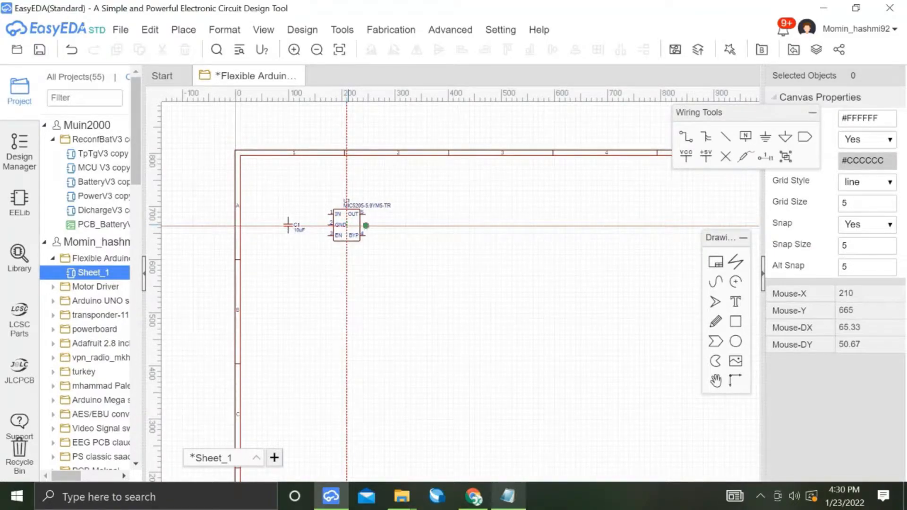
pyautogui.click(361, 225)
# Check the schematic's regulator output section, copy C13's part number C15525 from the notes, and reopen the EasyEDA component library.
pyautogui.hotkey('alt', 'Tab')
pyautogui.hotkey('alt', 'Tab')
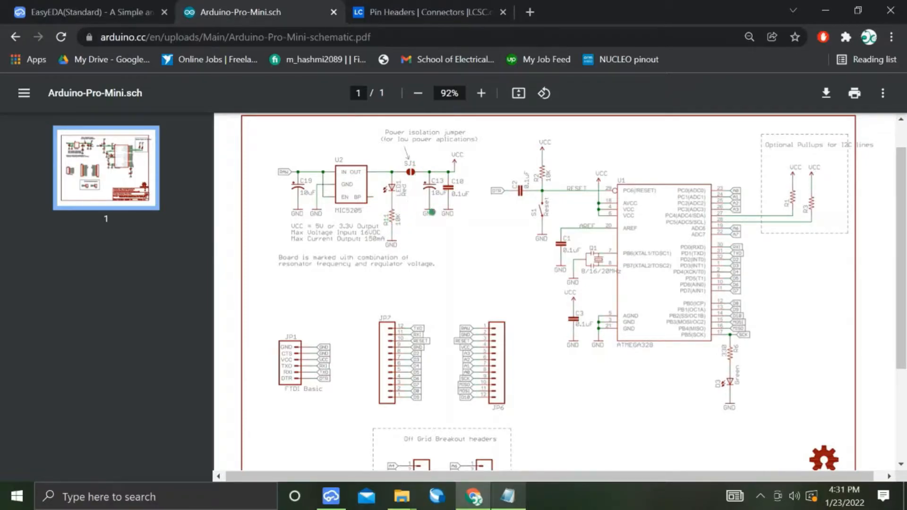
pyautogui.hotkey('alt', 'Tab')
pyautogui.press('Tab')
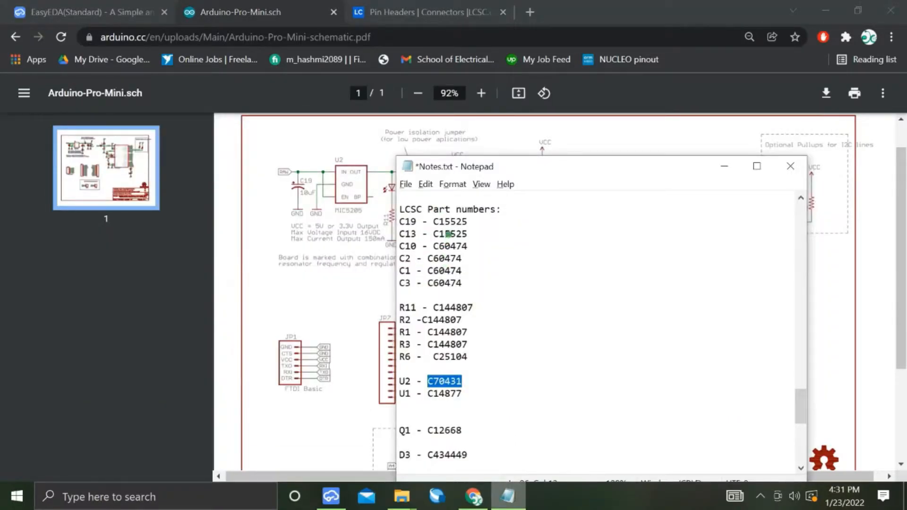
pyautogui.doubleClick(448, 233)
pyautogui.hotkey('ctrl', 'c')
pyautogui.hotkey('alt', 'Tab')
pyautogui.press('Tab')
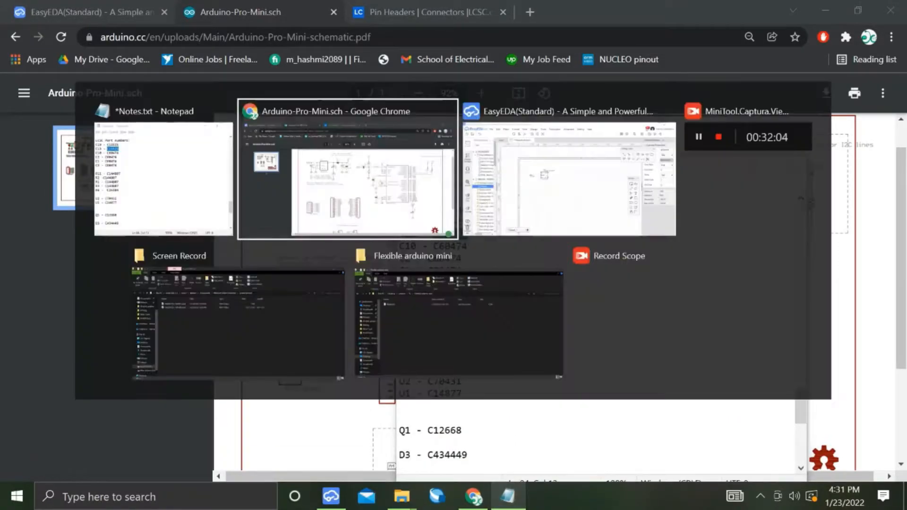
pyautogui.hotkey('shift', 'f')
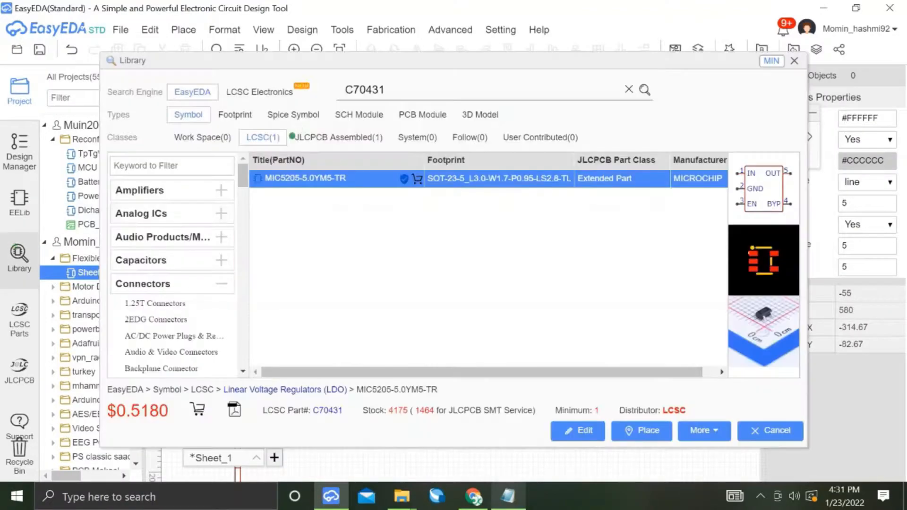
# Search the library for C15525 and place the CL05A106MQ5NUNC 10uF capacitor to the right of the MIC5205 regulator.
pyautogui.doubleClick(358, 90)
pyautogui.hotkey('ctrl', 'v')
pyautogui.press('Return')
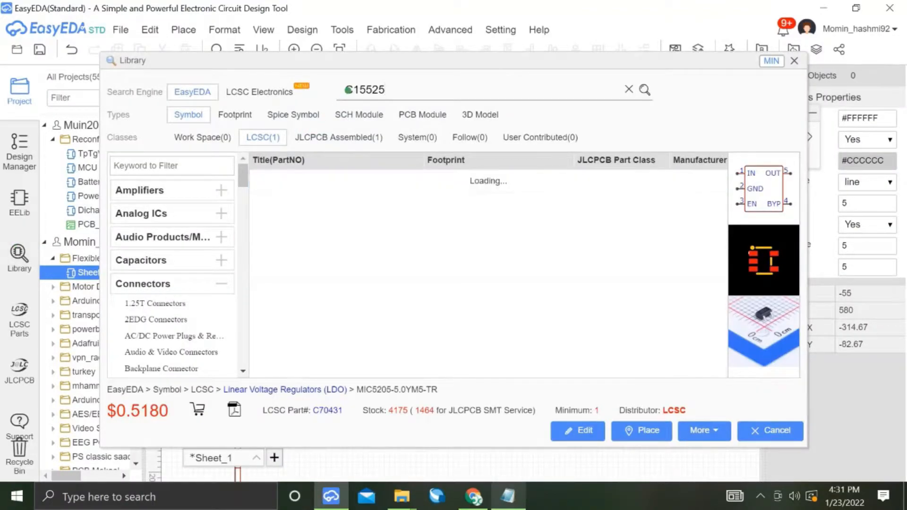
pyautogui.click(491, 178)
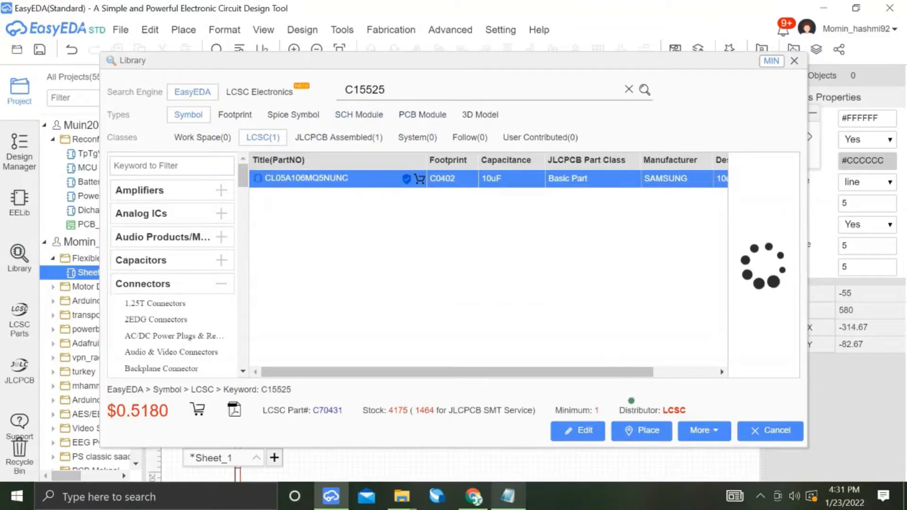
pyautogui.click(636, 431)
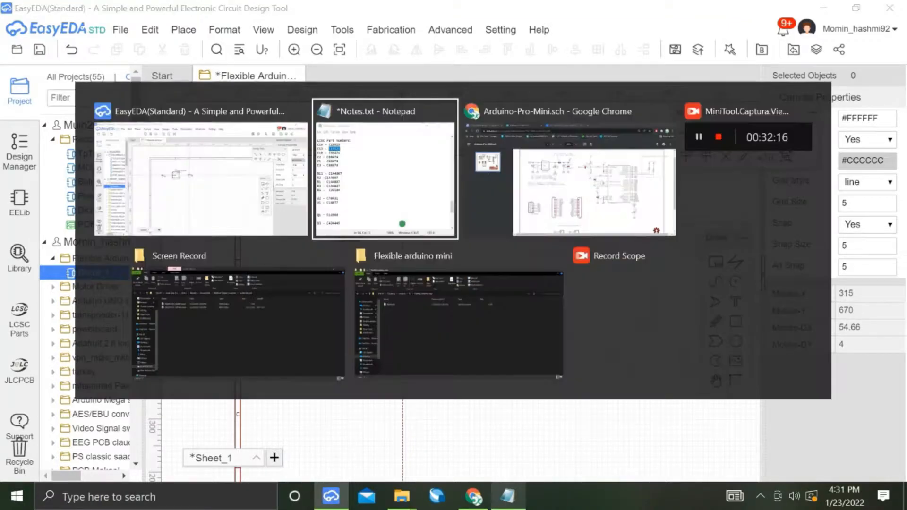
# Switch to the Notepad notes and copy C10's part number C60474.
pyautogui.hotkey('alt', 'Tab')
pyautogui.moveTo(433, 246); pyautogui.dragTo(421, 246)
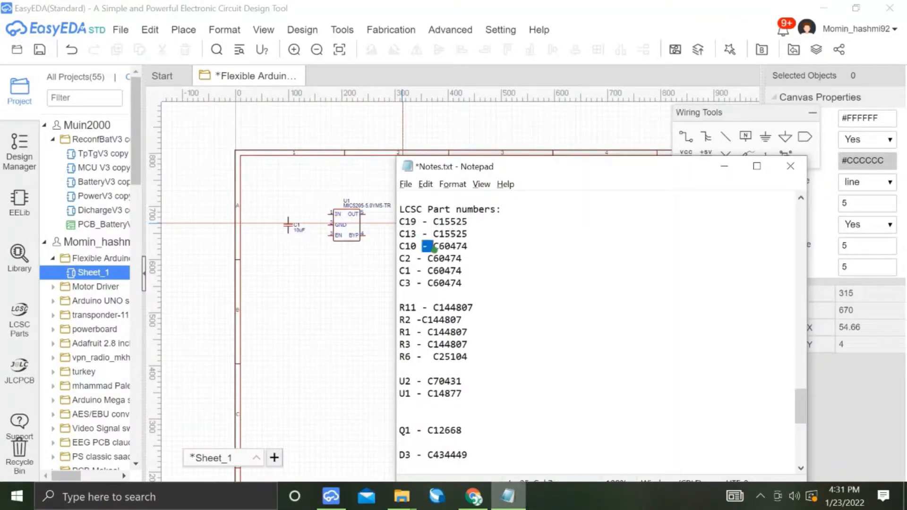
pyautogui.doubleClick(451, 246)
pyautogui.hotkey('ctrl', 'c')
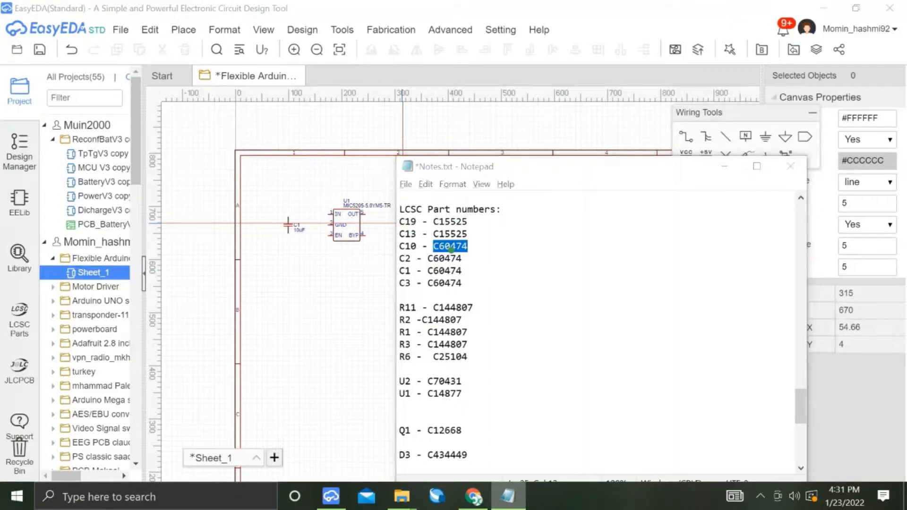
# Return to EasyEDA, search the library for C60474 and place the 100nF capacitor vertically beside the regulator's output 10uF capacitor.
pyautogui.hotkey('alt', 'Tab')
pyautogui.click(20, 257)
pyautogui.doubleClick(379, 96)
pyautogui.hotkey('ctrl', 'v')
pyautogui.press('Return')
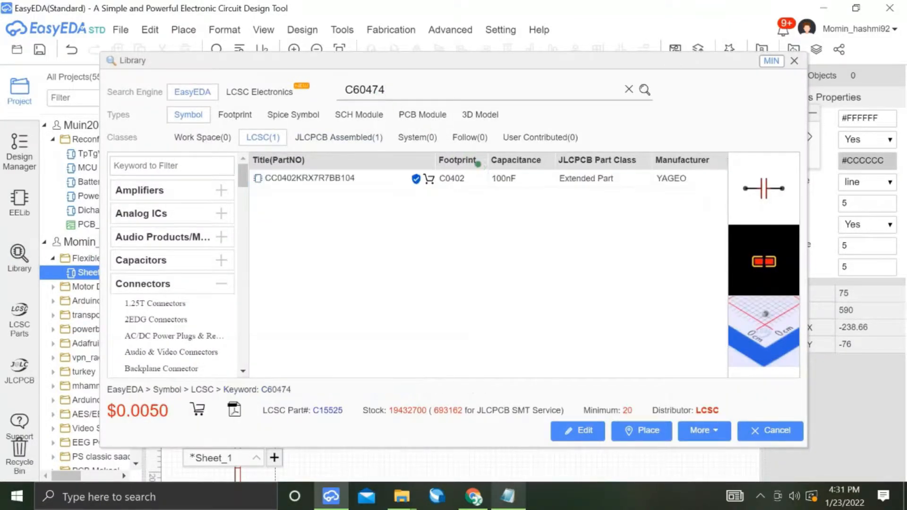
pyautogui.click(641, 430)
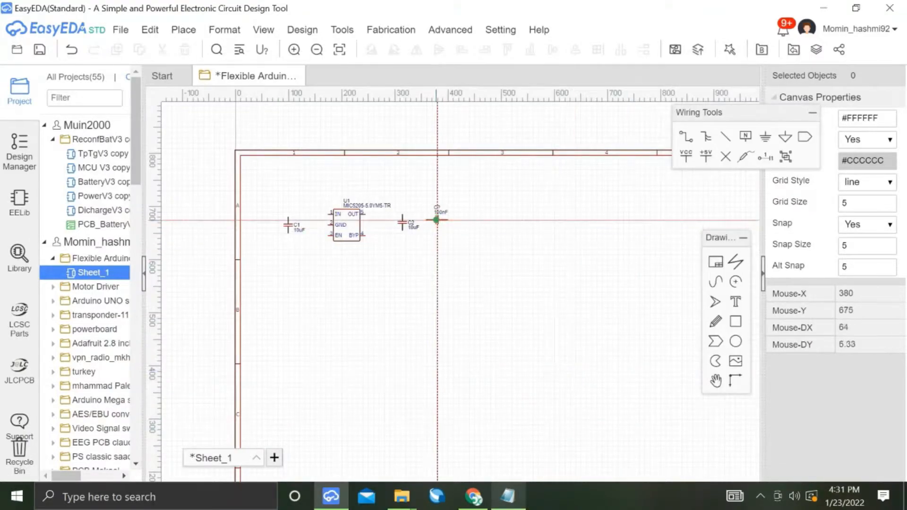
# Check the reset circuit around U1 in the Arduino Pro Mini schematic and copy C2's part number C60474 from the notes.
pyautogui.hotkey('alt', 'Tab')
pyautogui.hotkey('alt', 'Tab')
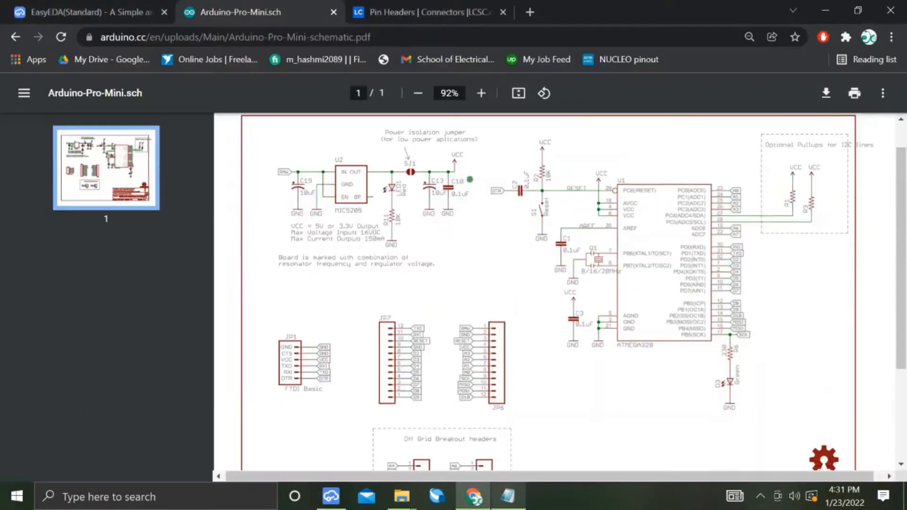
pyautogui.hscroll(1, 565, 243)
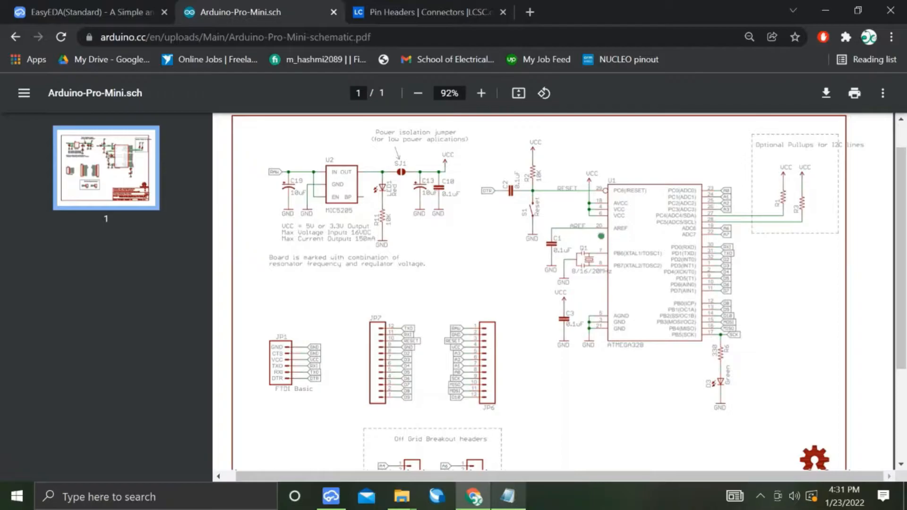
pyautogui.keyDown('ctrl'); pyautogui.scroll(4, 543, 237); pyautogui.keyUp('ctrl')
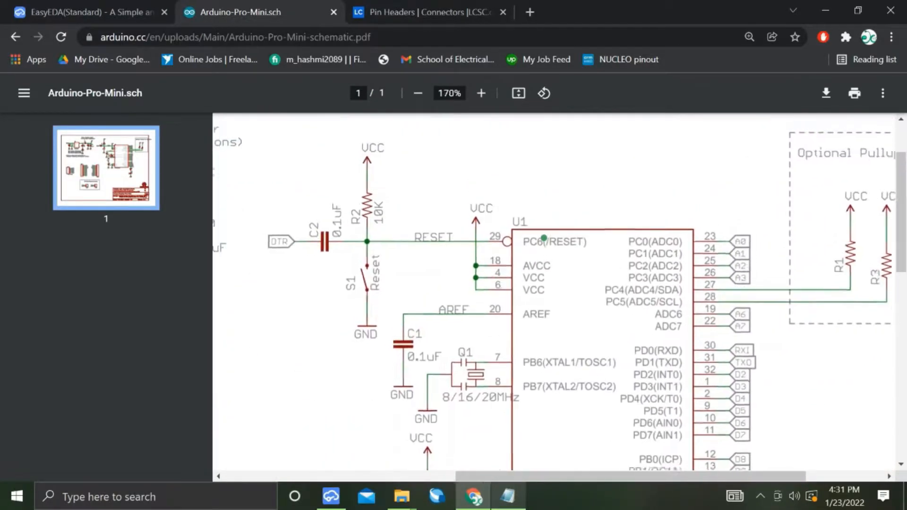
pyautogui.scroll(-1, 544, 238)
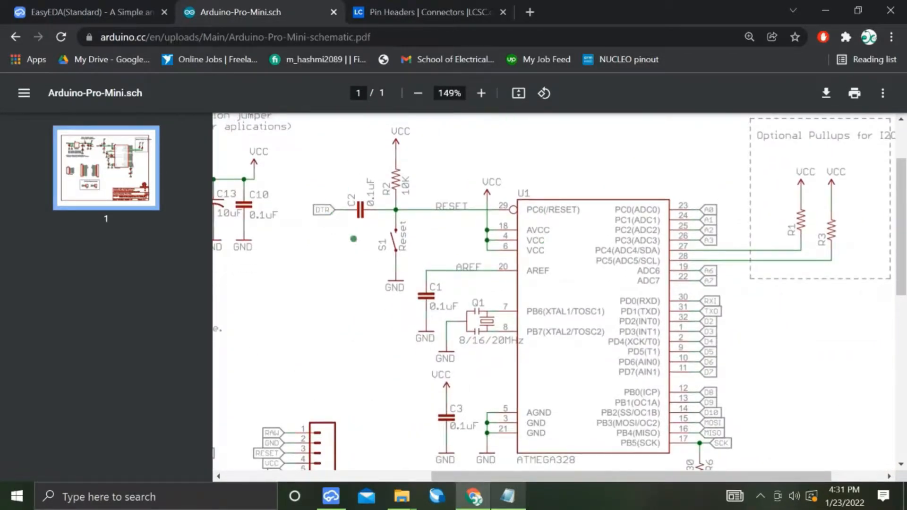
pyautogui.hotkey('alt', 'Tab')
pyautogui.doubleClick(443, 258)
pyautogui.hotkey('ctrl', 'c')
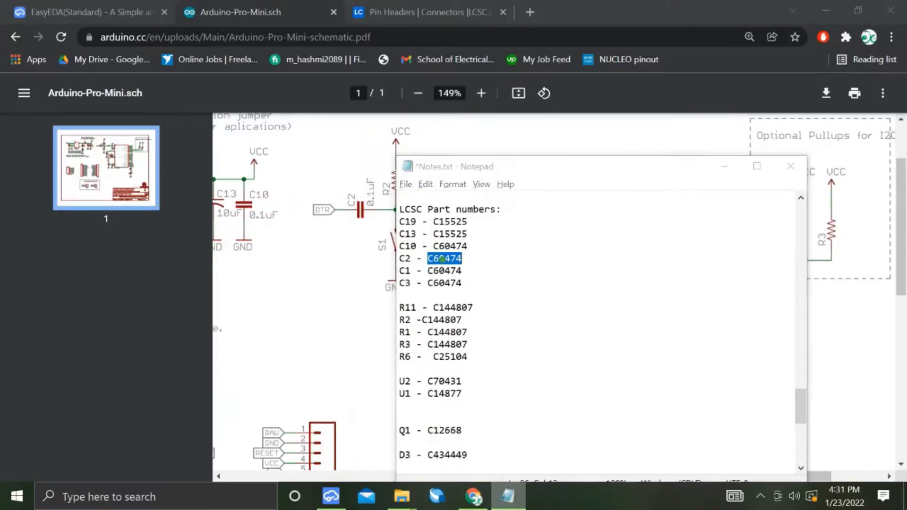
# Return to EasyEDA, search for C60474 and place a second CC0402KRX7R7BB104 100nF capacitor horizontally, right of and below C3.
pyautogui.hotkey('alt', 'Tab')
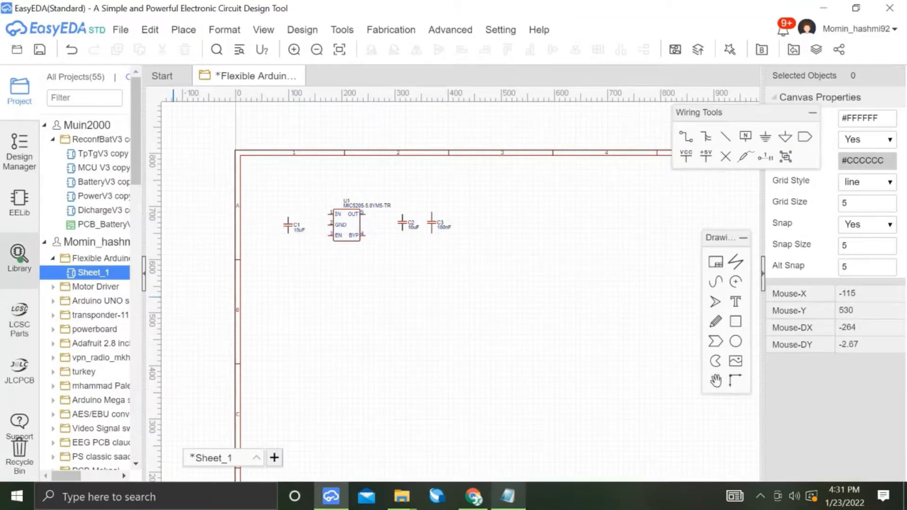
pyautogui.click(20, 259)
pyautogui.doubleClick(350, 88)
pyautogui.hotkey('ctrl', 'v')
pyautogui.press('Return')
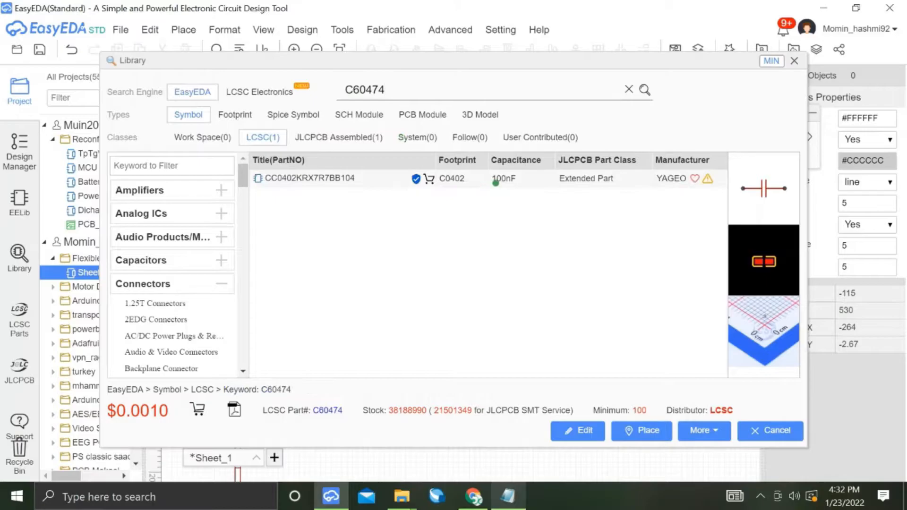
pyautogui.doubleClick(495, 183)
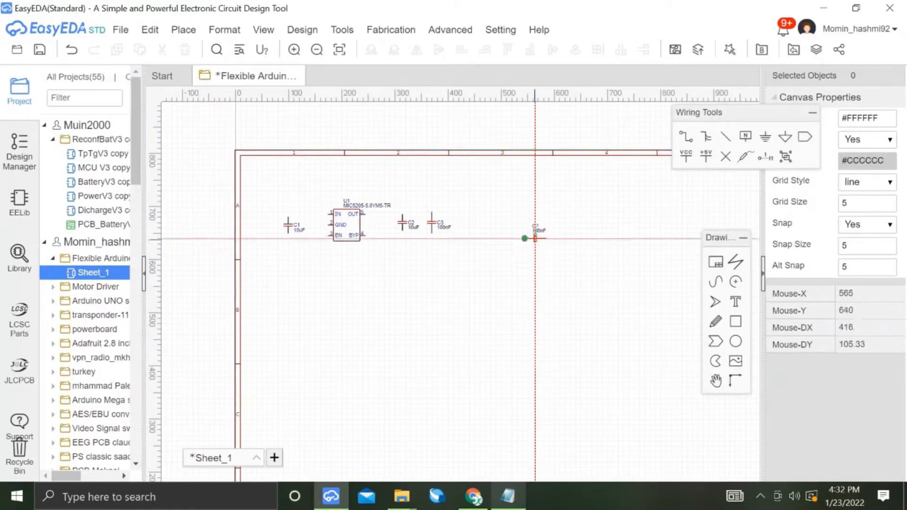
# Check the reset pull-up resistor in the Arduino Pro Mini schematic and copy R2's part number C144807 from the notes.
pyautogui.hotkey('alt', 'Tab')
pyautogui.hotkey('alt', 'Tab')
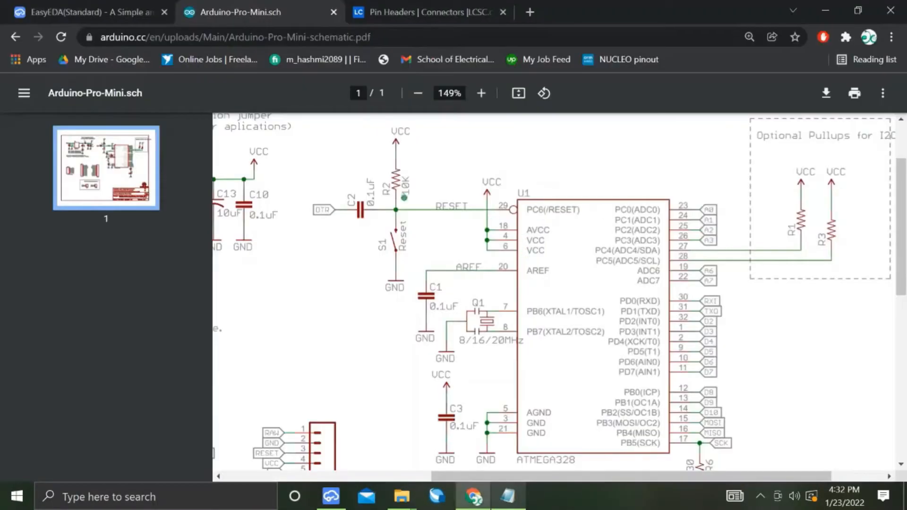
pyautogui.hotkey('alt', 'Tab')
pyautogui.hotkey('alt', 'Tab')
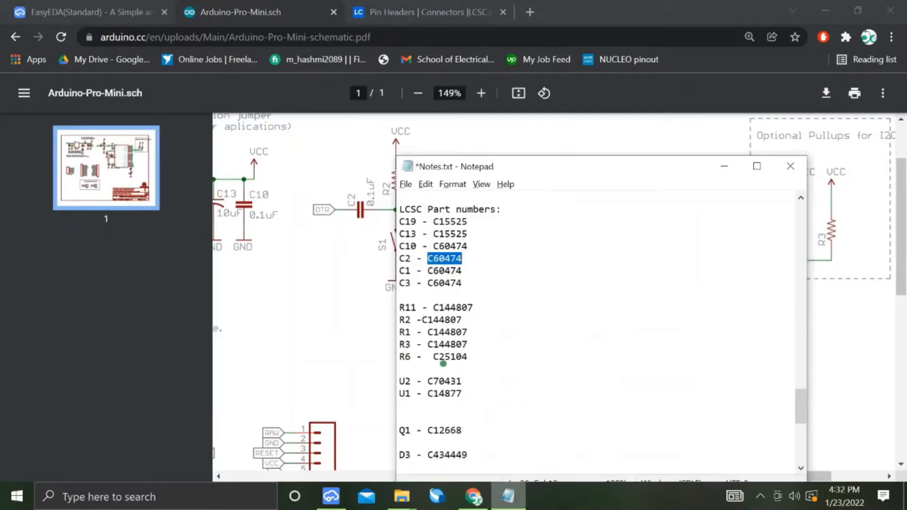
pyautogui.doubleClick(444, 320)
pyautogui.hotkey('ctrl', 'c')
# Return to EasyEDA, search the component library for C144807 and select the matching 10K resistor.
pyautogui.hotkey('alt', 'Tab')
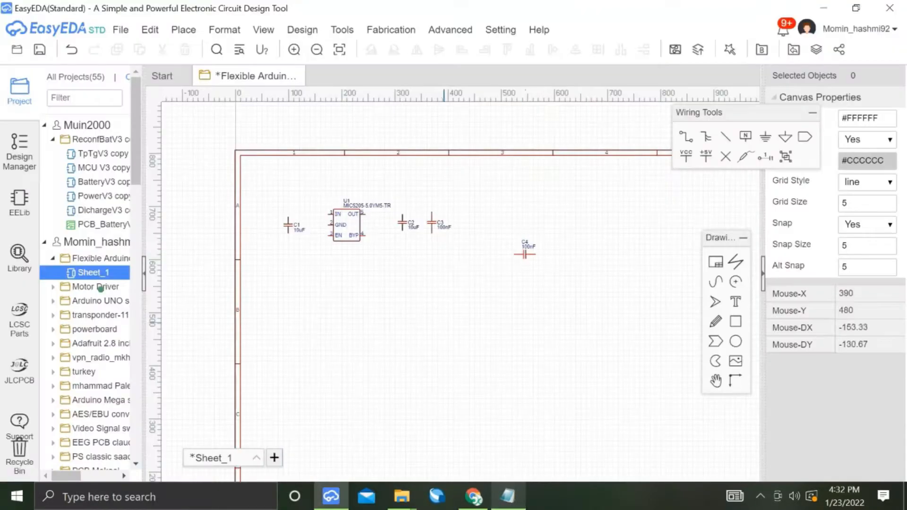
pyautogui.click(19, 255)
pyautogui.doubleClick(361, 90)
pyautogui.hotkey('ctrl', 'v')
pyautogui.press('Return')
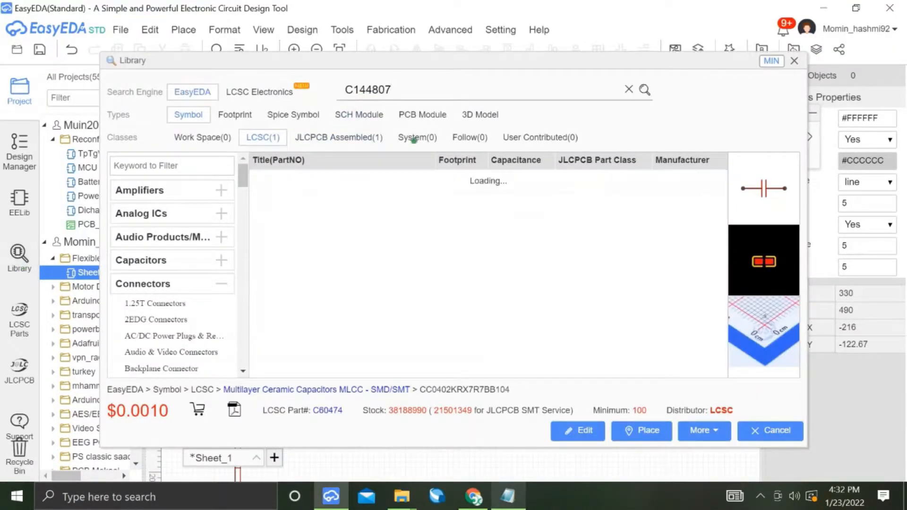
pyautogui.click(528, 184)
# Place the AC0402FR-0710KL 10K resistor vertically on Sheet_1, above and to the right of the 100nF capacitor C4.
pyautogui.click(635, 430)
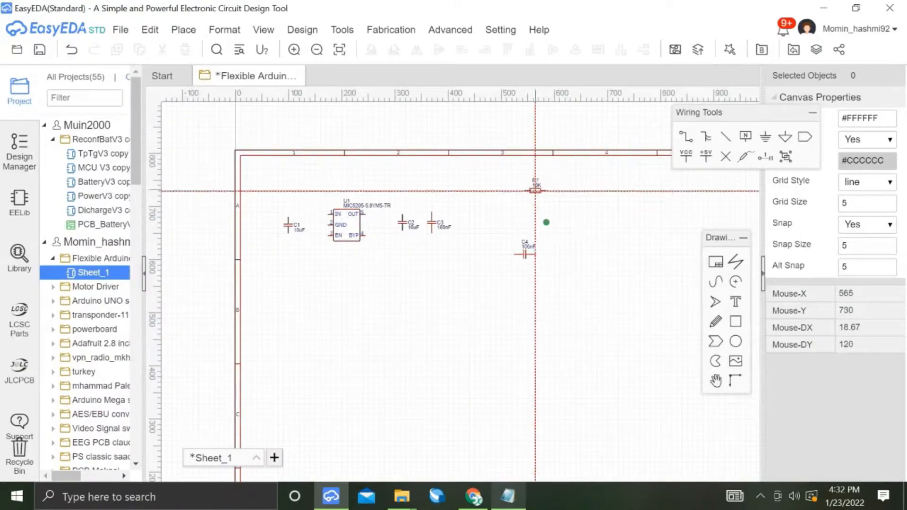
pyautogui.press('Escape')
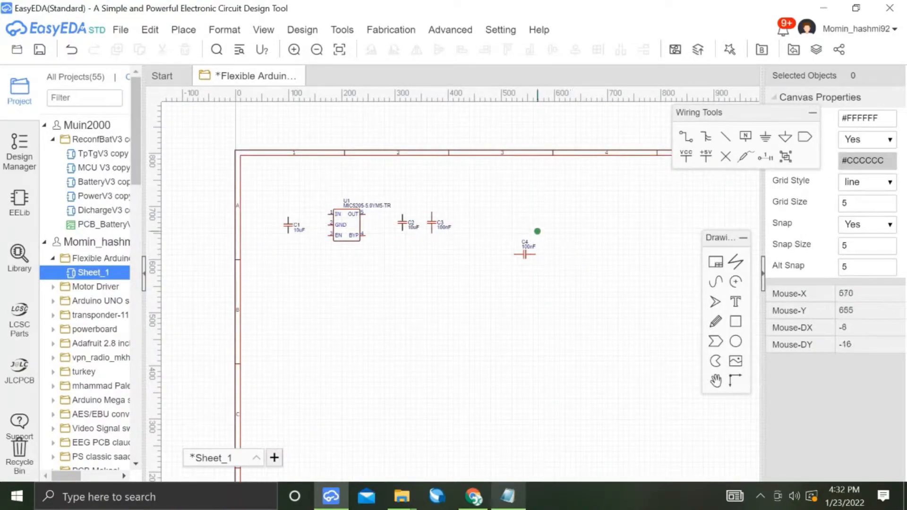
pyautogui.click(19, 255)
pyautogui.click(639, 430)
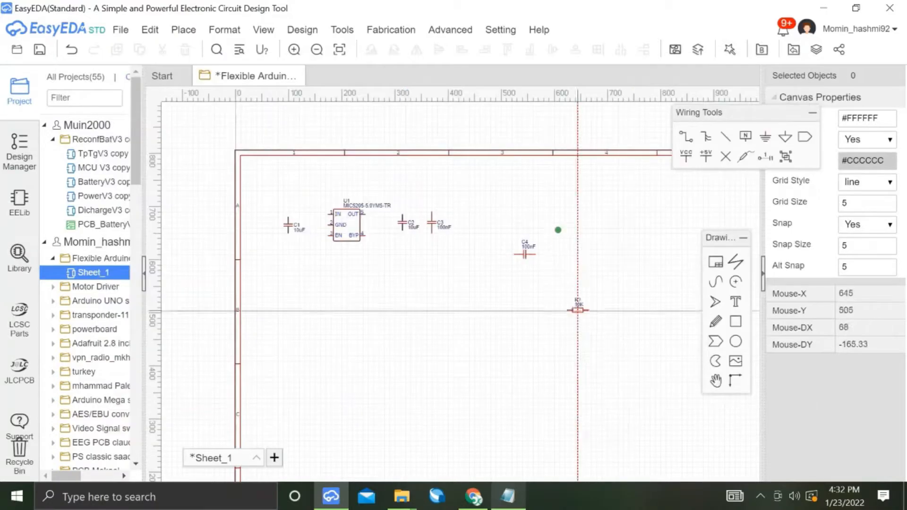
pyautogui.click(556, 217)
pyautogui.press('Escape')
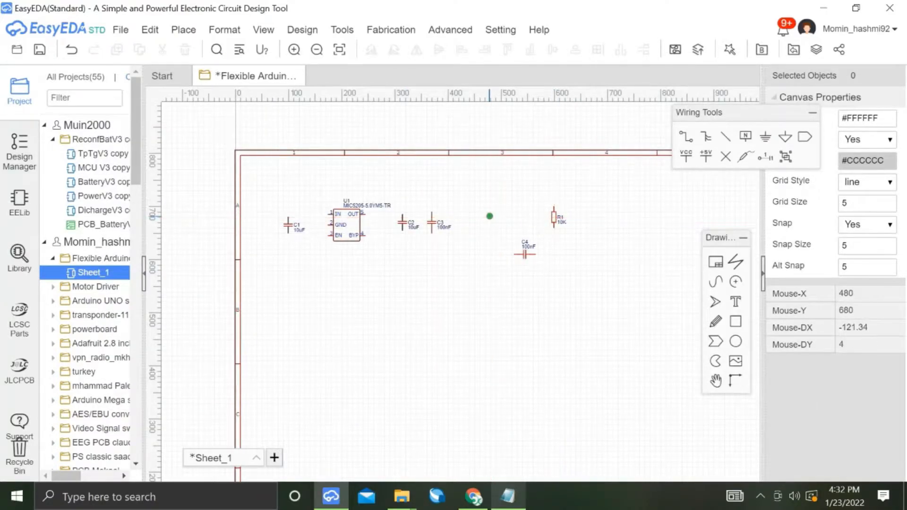
# Check the ATMEGA328 in the Arduino Pro Mini schematic and copy U1's part number C14877 from the notes.
pyautogui.hotkey('alt', 'Tab')
pyautogui.hotkey('alt', 'Tab')
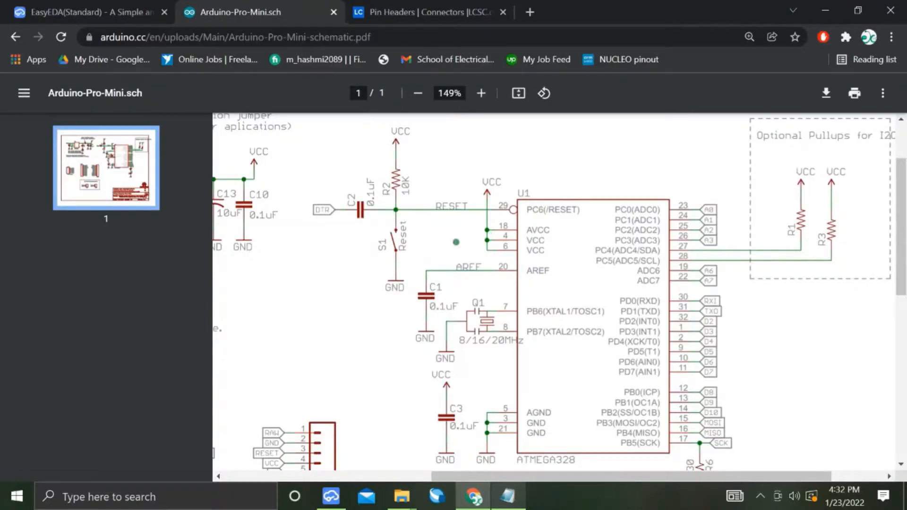
pyautogui.hscroll(2, 658, 237)
pyautogui.hotkey('alt', 'Tab')
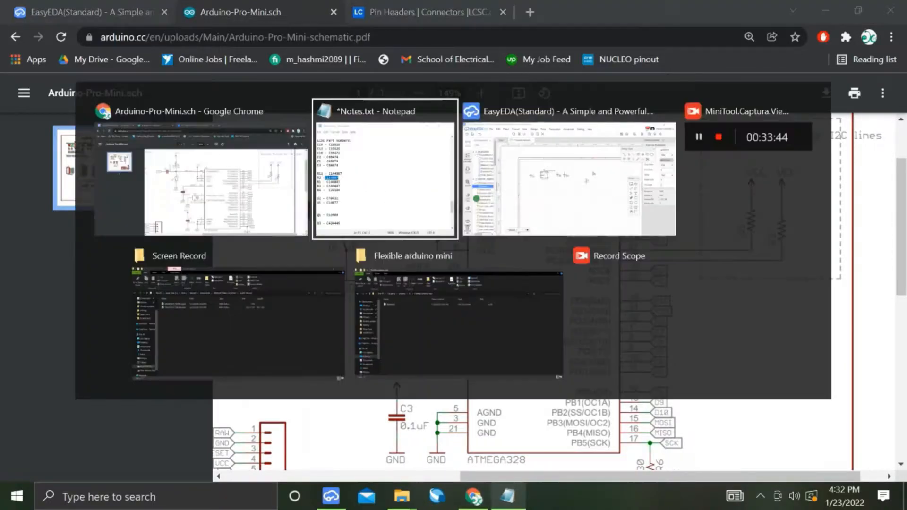
pyautogui.doubleClick(442, 391)
pyautogui.hotkey('ctrl', 'c')
# Return to EasyEDA and search the component library for part number C14877.
pyautogui.hotkey('alt', 'Tab')
pyautogui.hotkey('alt', 'Tab')
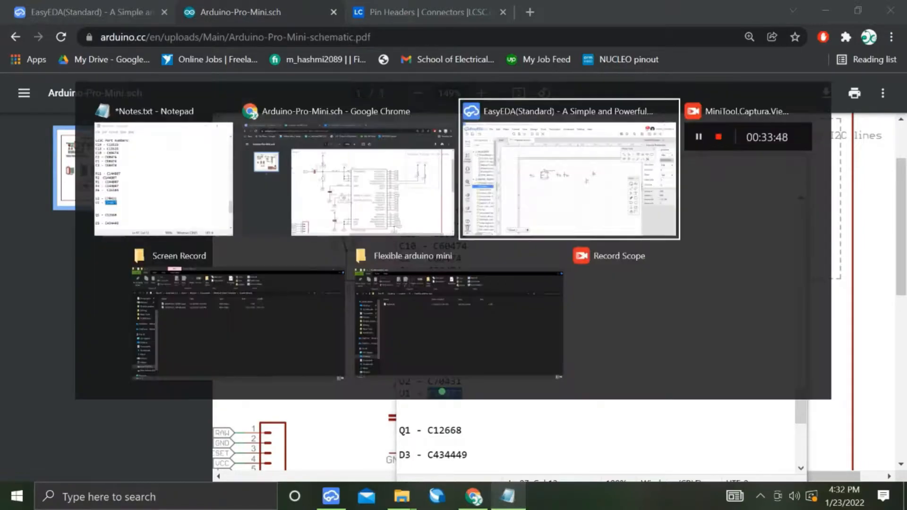
pyautogui.click(19, 256)
pyautogui.doubleClick(353, 90)
pyautogui.hotkey('ctrl', 'v')
pyautogui.press('Return')
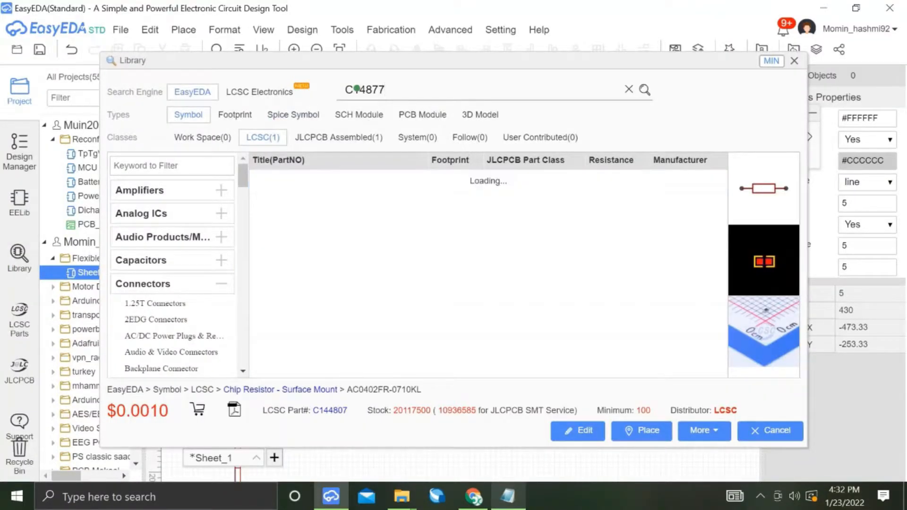
# Place the ATMEGA328P-AU microcontroller on Sheet_1, below and to the right of capacitor C4 and resistor R1.
pyautogui.click(632, 177)
pyautogui.click(639, 429)
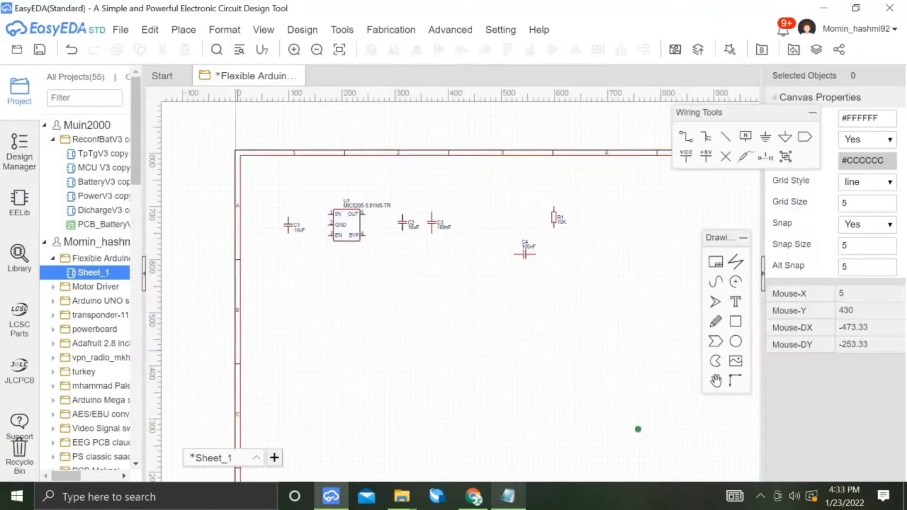
pyautogui.moveTo(615, 358); pyautogui.dragTo(489, 360, button='right')
pyautogui.click(554, 322)
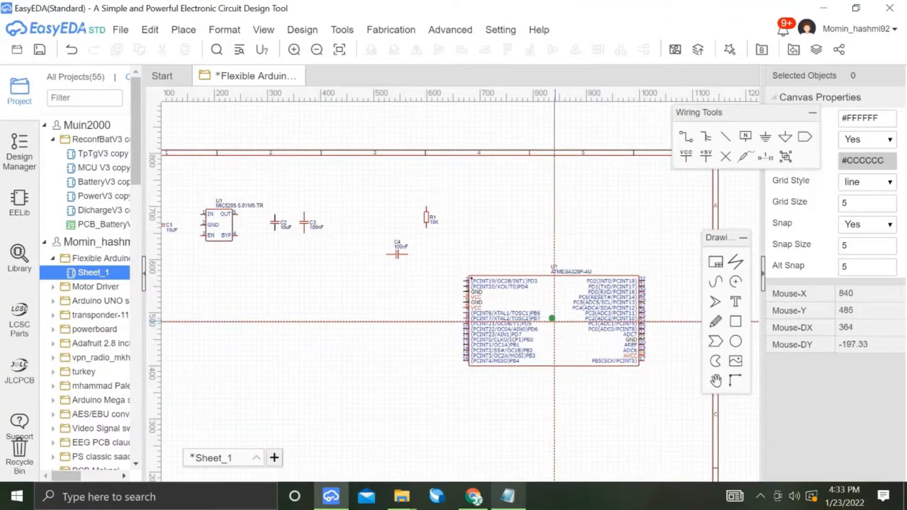
# Check the I2C pull-up resistors in the Arduino Pro Mini schematic and copy R1's part number C144807 from the notes.
pyautogui.hotkey('alt', 'Tab')
pyautogui.hotkey('alt', 'Tab')
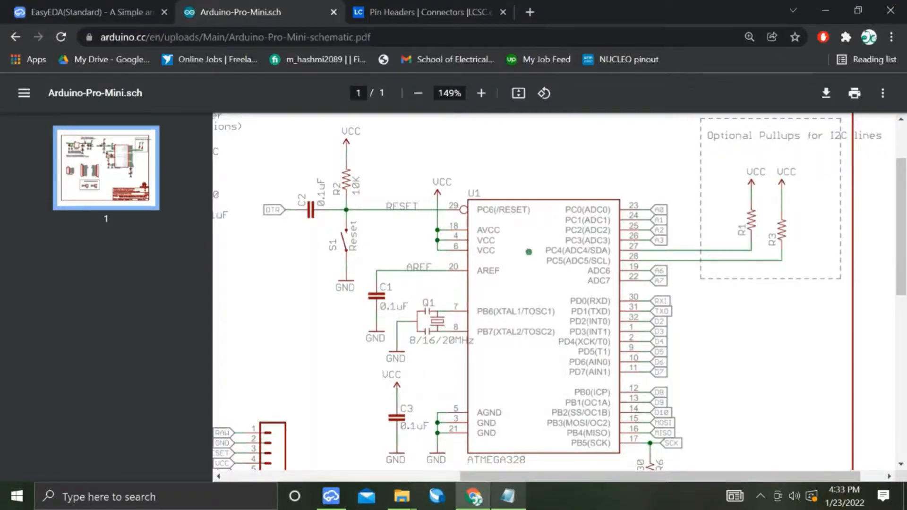
pyautogui.hotkey('alt', 'Tab')
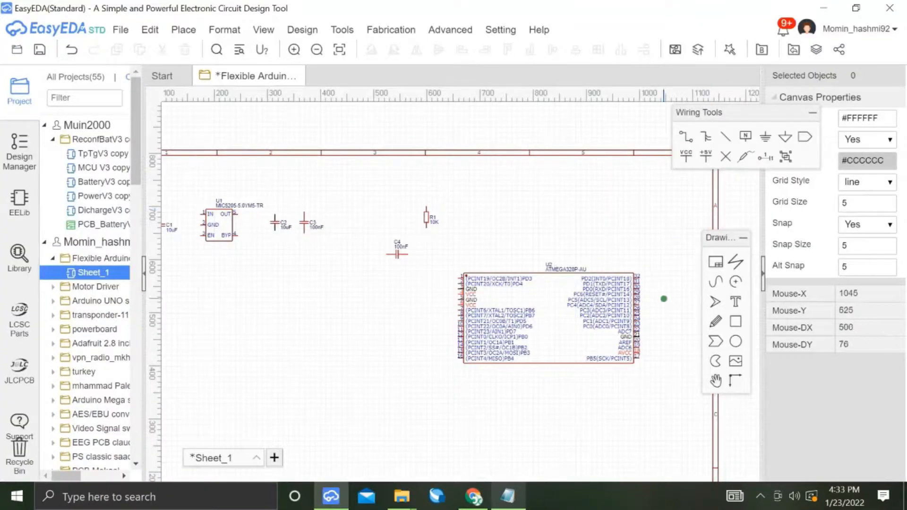
pyautogui.hotkey('alt', 'Tab')
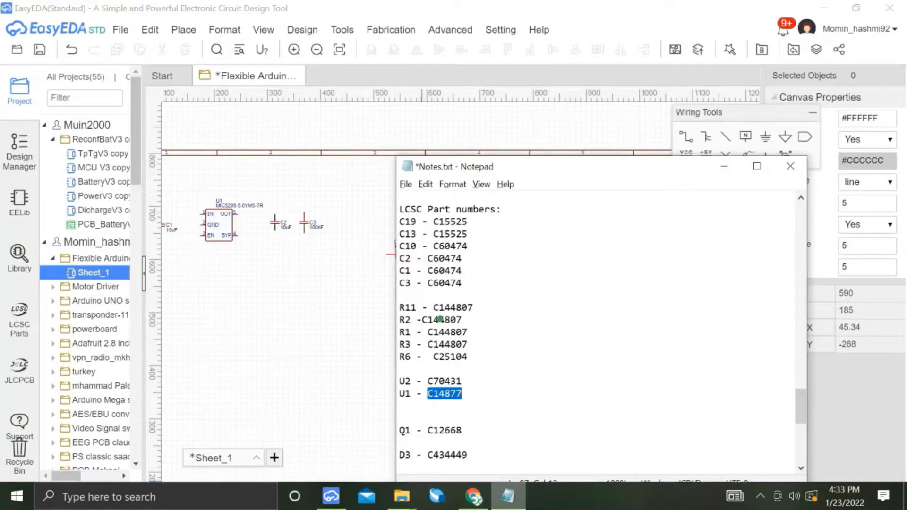
pyautogui.doubleClick(440, 332)
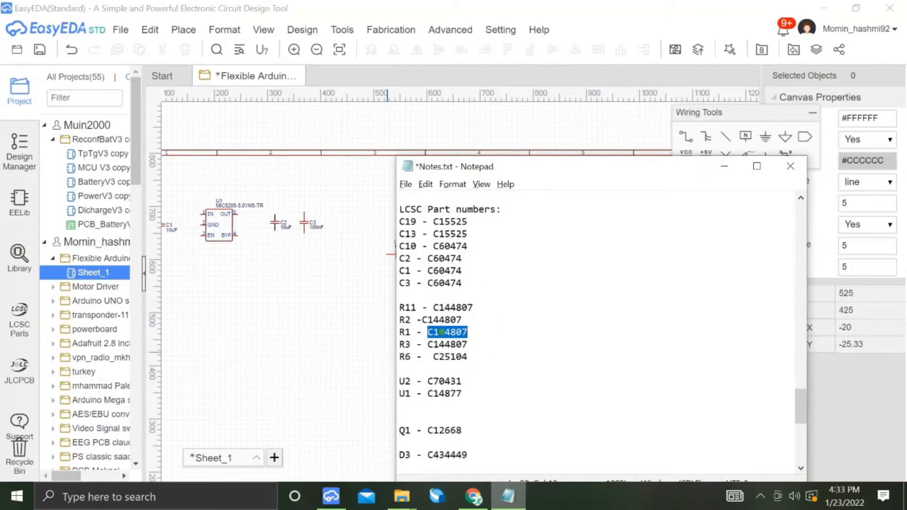
pyautogui.hotkey('ctrl', 'c')
# Return to EasyEDA and search the component library for part number C144807.
pyautogui.hotkey('alt', 'Tab')
pyautogui.click(19, 255)
pyautogui.doubleClick(367, 90)
pyautogui.hotkey('ctrl', 'v')
pyautogui.press('Return')
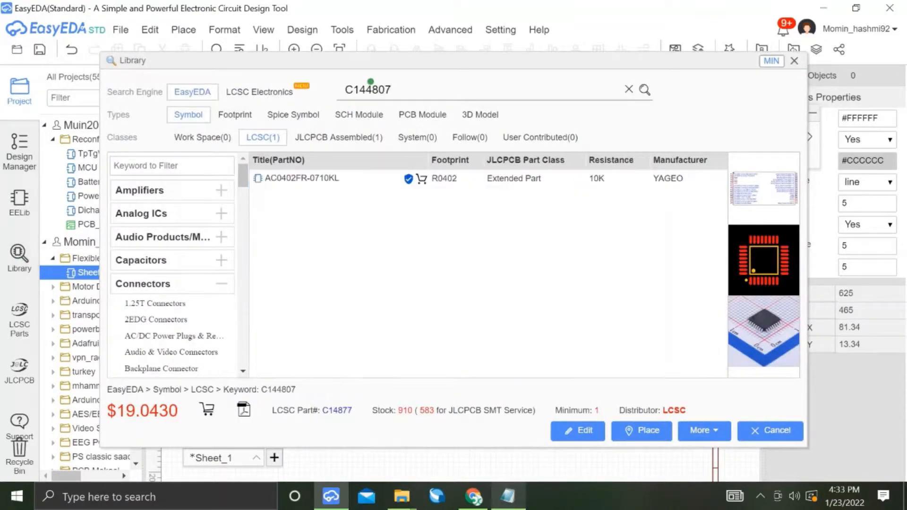
# Place two 10K resistors side by side on Sheet_1, above and to the right of the ATMEGA328P-AU.
pyautogui.click(642, 430)
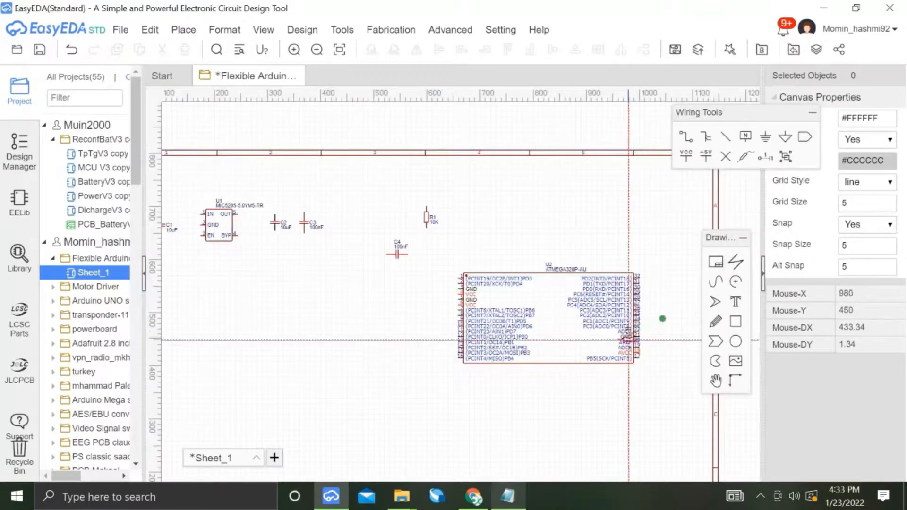
pyautogui.click(671, 257)
pyautogui.click(692, 257)
pyautogui.rightClick(693, 258)
pyautogui.hscroll(3, 685, 274)
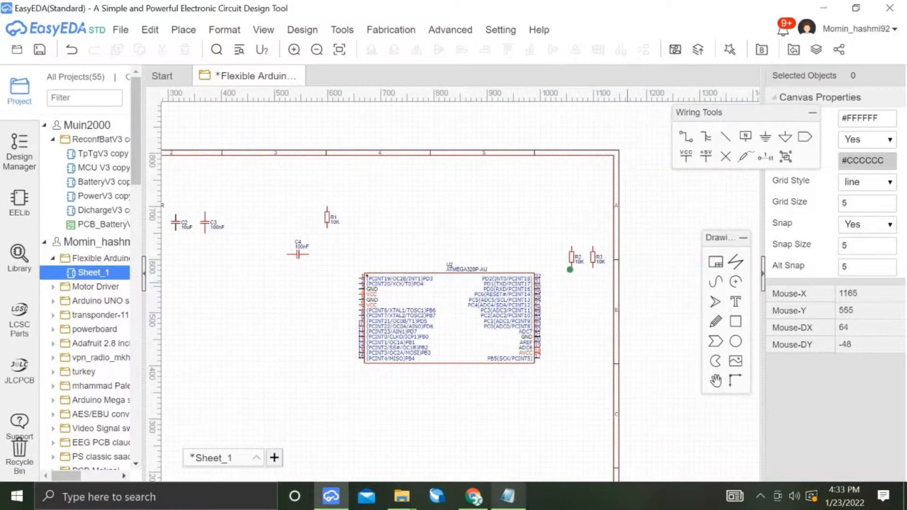
# Check the ATMEGA328's surrounding parts in the Arduino Pro Mini schematic and copy C1's part number C60474 from the notes.
pyautogui.hotkey('alt', 'Tab')
pyautogui.scroll(-2, 563, 323)
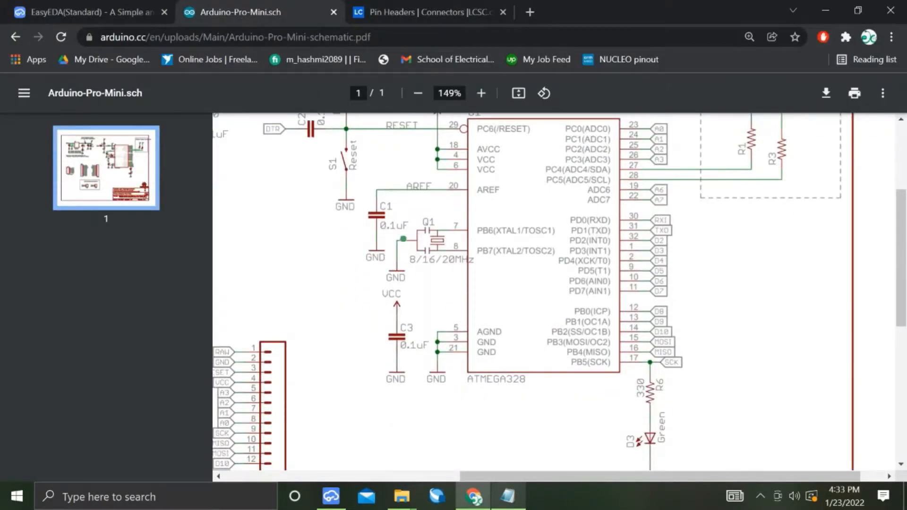
pyautogui.hotkey('alt', 'Tab')
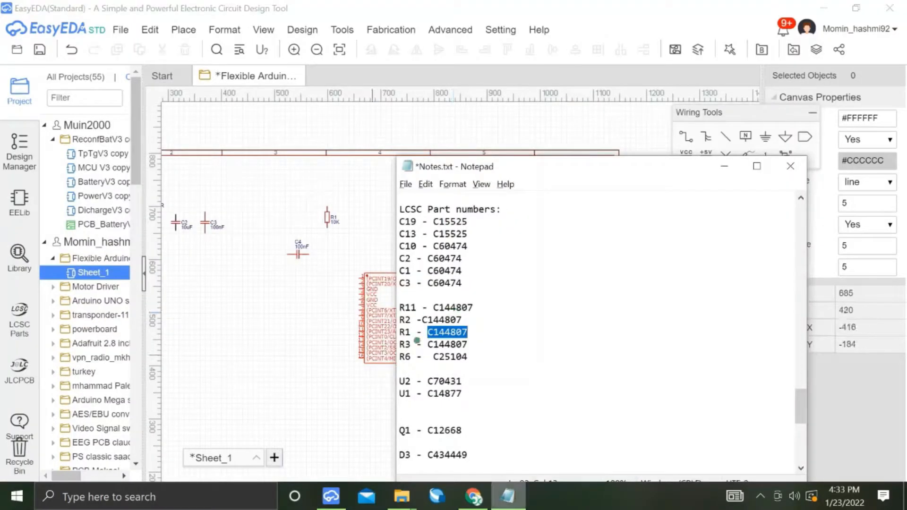
pyautogui.doubleClick(444, 270)
pyautogui.hotkey('ctrl', 'c')
# Search the EasyEDA component library for C60474 and place the 100nF capacitor beside the ATMEGA328P-AU, below capacitor C4.
pyautogui.hotkey('alt', 'Tab')
pyautogui.click(19, 255)
pyautogui.doubleClick(371, 90)
pyautogui.hotkey('ctrl', 'v')
pyautogui.click(387, 180)
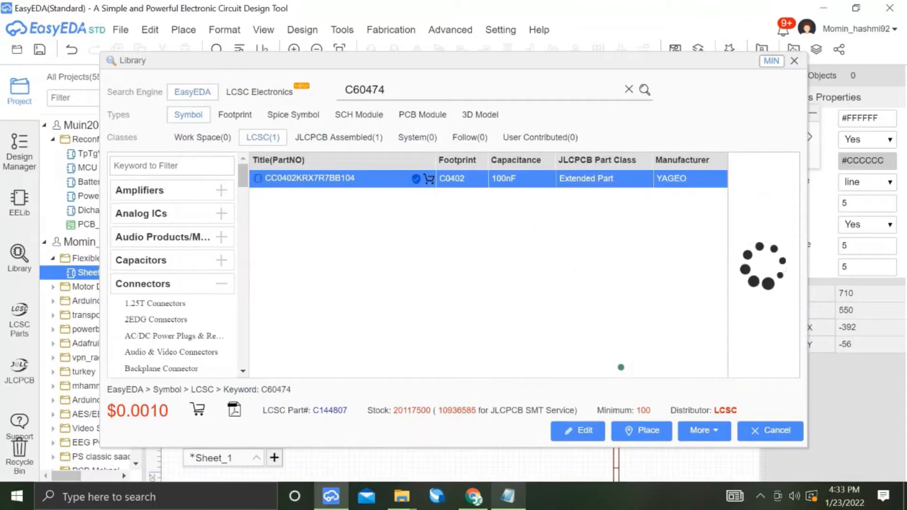
pyautogui.click(641, 430)
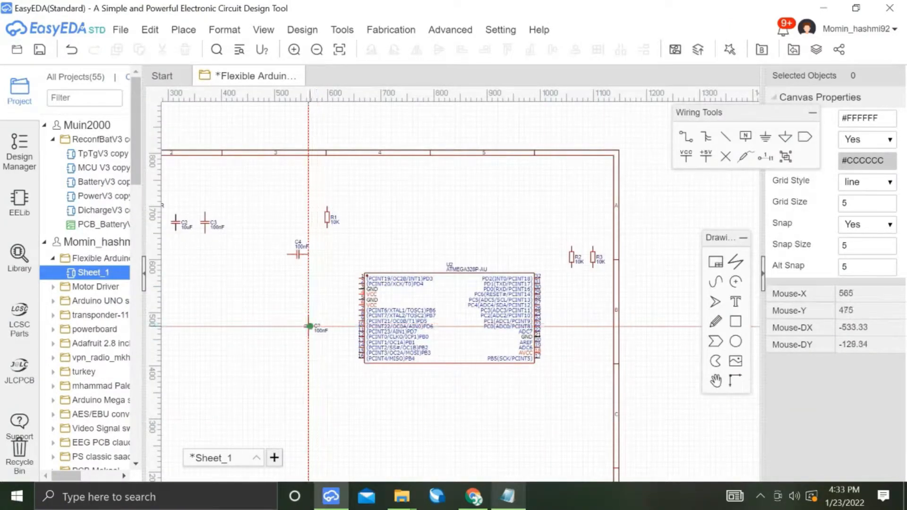
# Check crystal Q1 in the Arduino Pro Mini schematic and copy its part number C12668 from the notes.
pyautogui.hotkey('alt', 'Tab')
pyautogui.hotkey('alt', 'Tab')
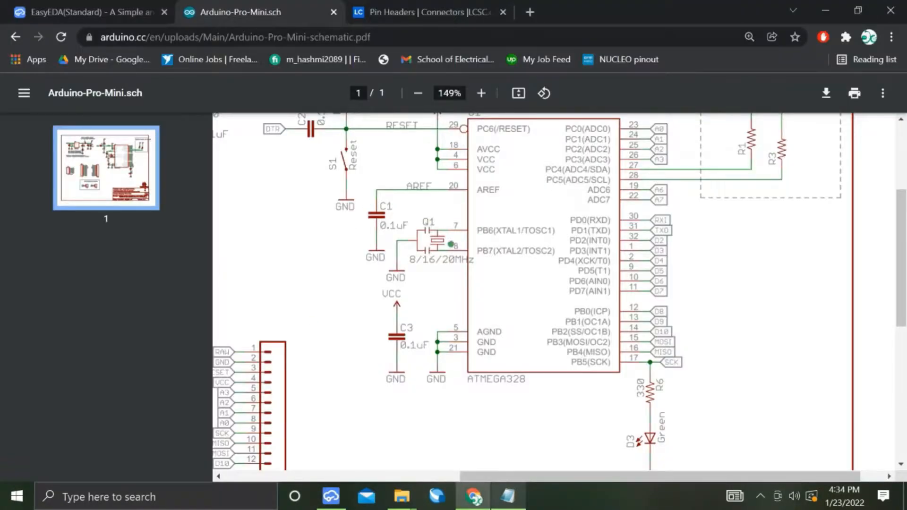
pyautogui.hotkey('alt', 'Tab')
pyautogui.hotkey('alt', 'Tab')
pyautogui.doubleClick(440, 434)
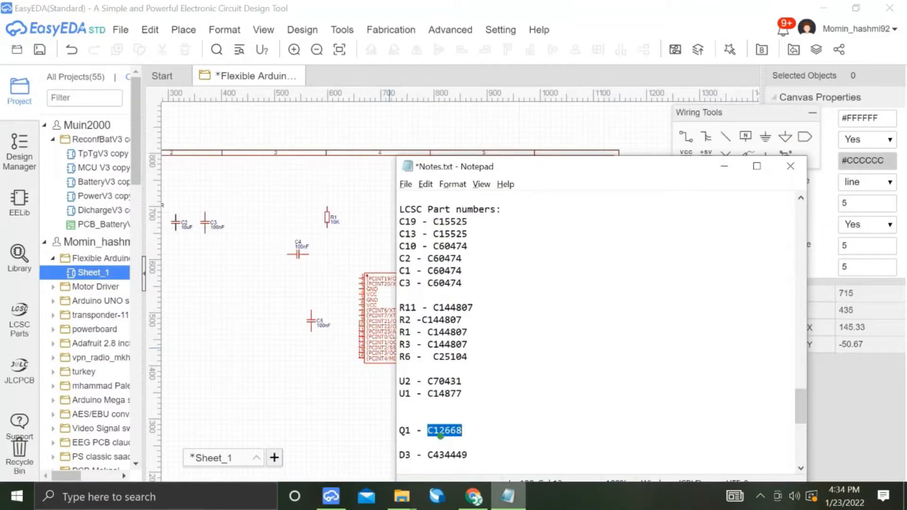
# Return to EasyEDA and search the component library for part number C12668.
pyautogui.hotkey('alt', 'Tab')
pyautogui.click(19, 258)
pyautogui.doubleClick(371, 90)
pyautogui.hotkey('ctrl', 'v')
pyautogui.press('Return')
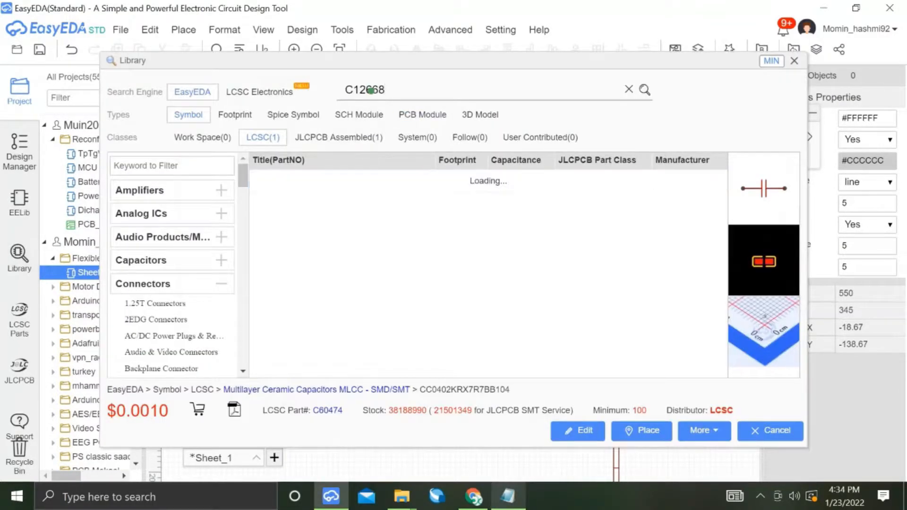
# Place the 16MHz crystal below capacitor C5, and move the capacitor and crystal together slightly upward.
pyautogui.click(643, 431)
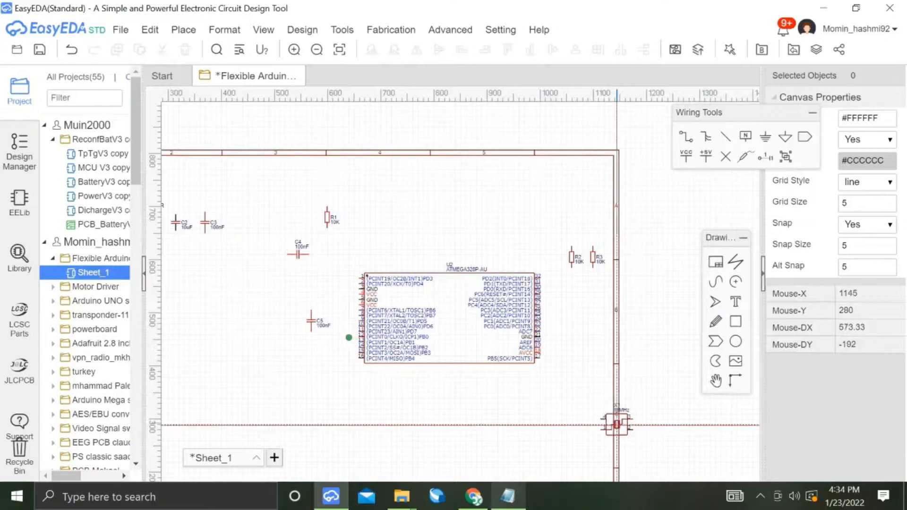
pyautogui.click(311, 363)
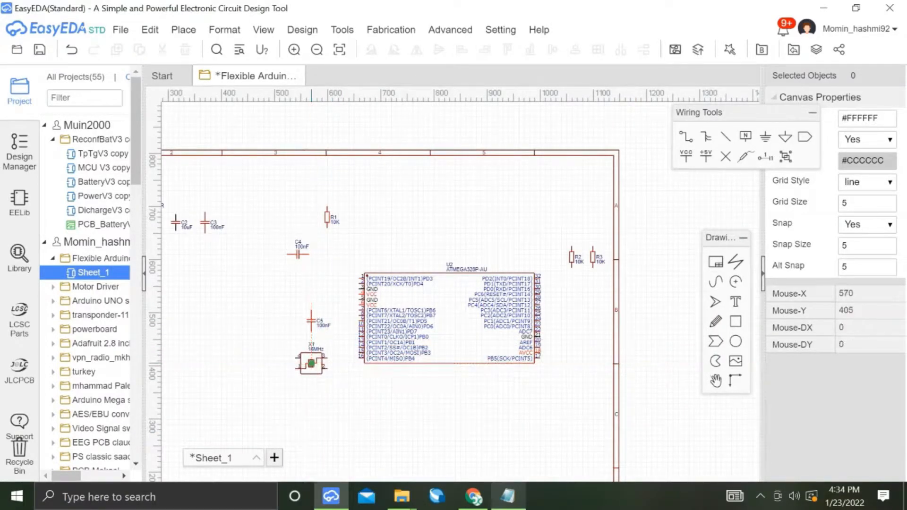
pyautogui.moveTo(278, 280); pyautogui.dragTo(310, 331)
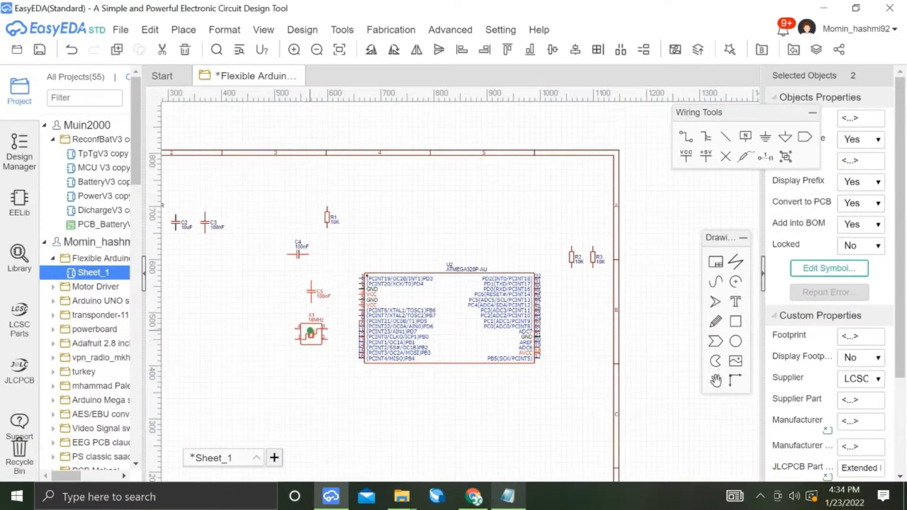
pyautogui.click(335, 385)
# Check the VCC decoupling capacitor in the Arduino Pro Mini schematic and select C3's part number C60474 in the notes.
pyautogui.hotkey('alt', 'Tab')
pyautogui.hotkey('alt', 'Tab')
pyautogui.press('Tab')
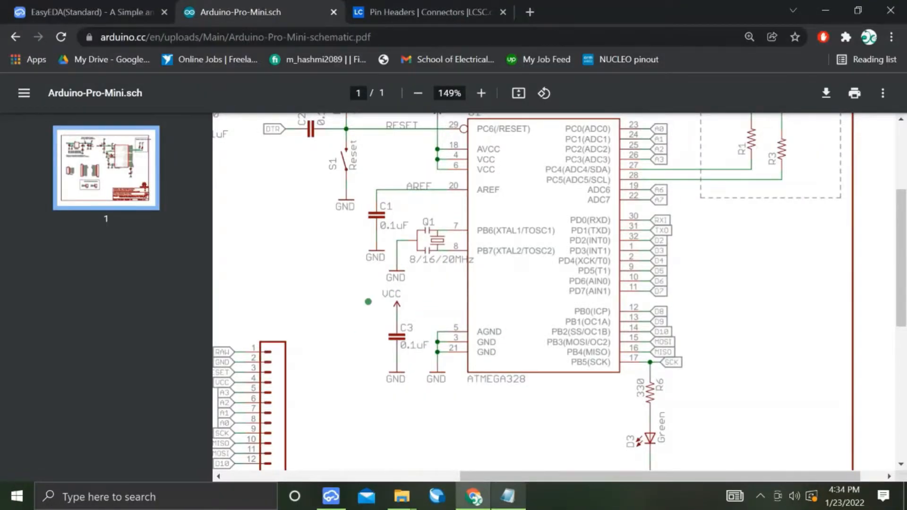
pyautogui.hotkey('alt', 'Tab')
pyautogui.doubleClick(445, 282)
# Search the EasyEDA component library for C60474 and place the 100nF capacitor below crystal X1.
pyautogui.hotkey('alt', 'Tab')
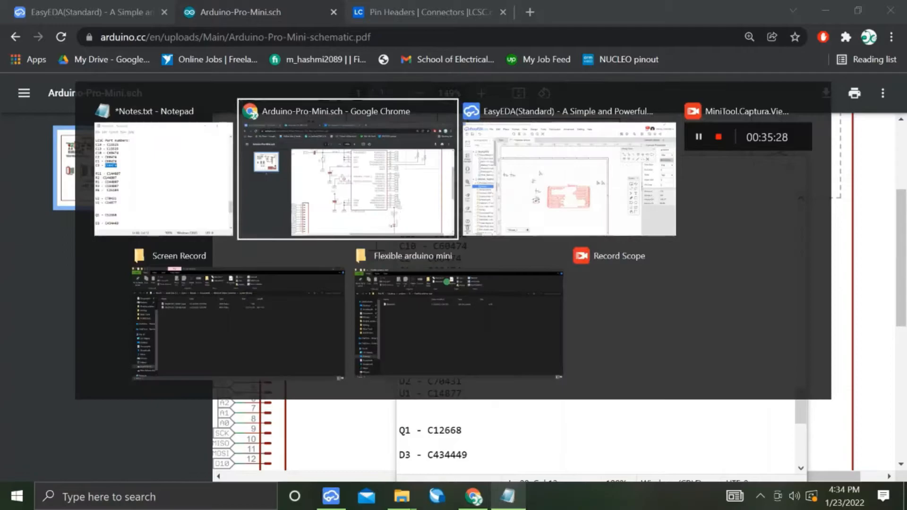
pyautogui.hotkey('alt', 'Tab')
pyautogui.click(18, 257)
pyautogui.doubleClick(363, 90)
pyautogui.hotkey('ctrl', 'v')
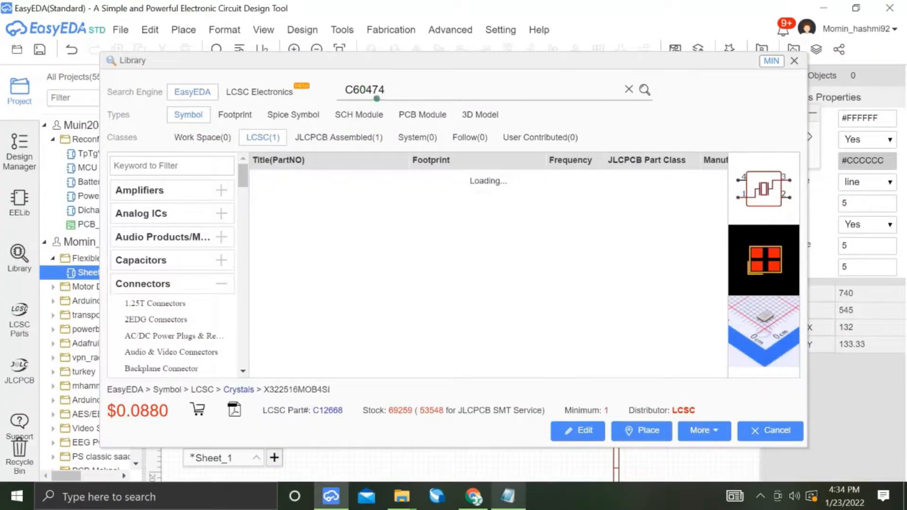
pyautogui.click(432, 178)
pyautogui.click(641, 430)
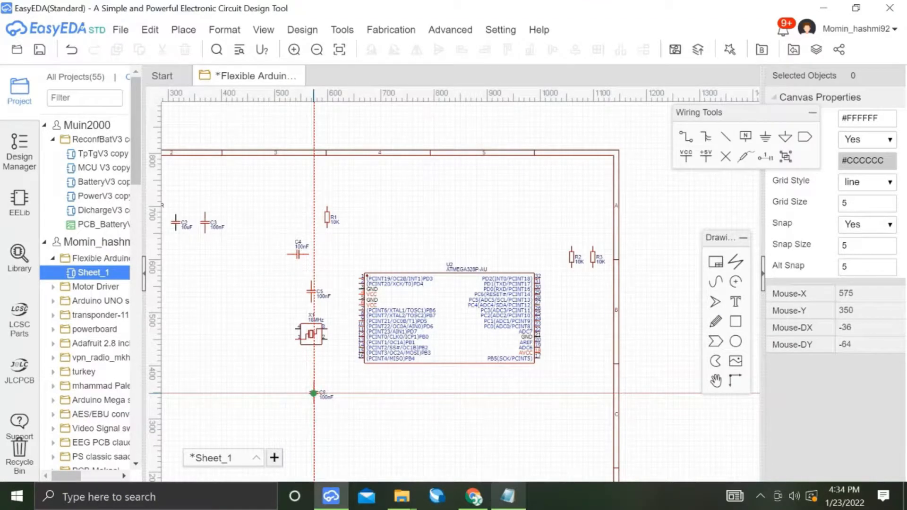
# Check resistor R6 and LED D3 in the Arduino Pro Mini schematic and get R6's part number C25104 from the notes.
pyautogui.hotkey('alt', 'Tab')
pyautogui.scroll(-3, 534, 395)
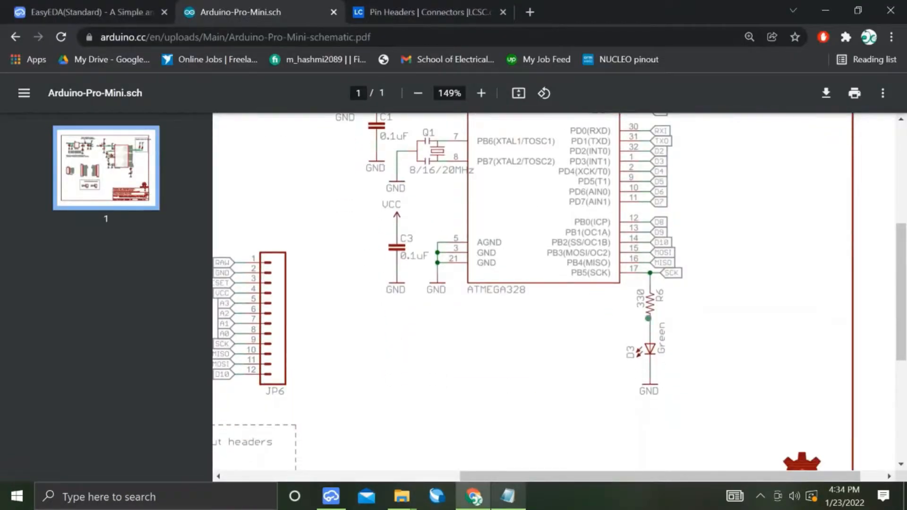
pyautogui.hotkey('alt', 'Tab')
pyautogui.press('Tab')
pyautogui.doubleClick(439, 356)
# Search the EasyEDA component library for C25104 and place the 330 ohm resistor below and to the right of the ATMEGA328P-AU.
pyautogui.hotkey('alt', 'Tab')
pyautogui.hotkey('shift', 'f')
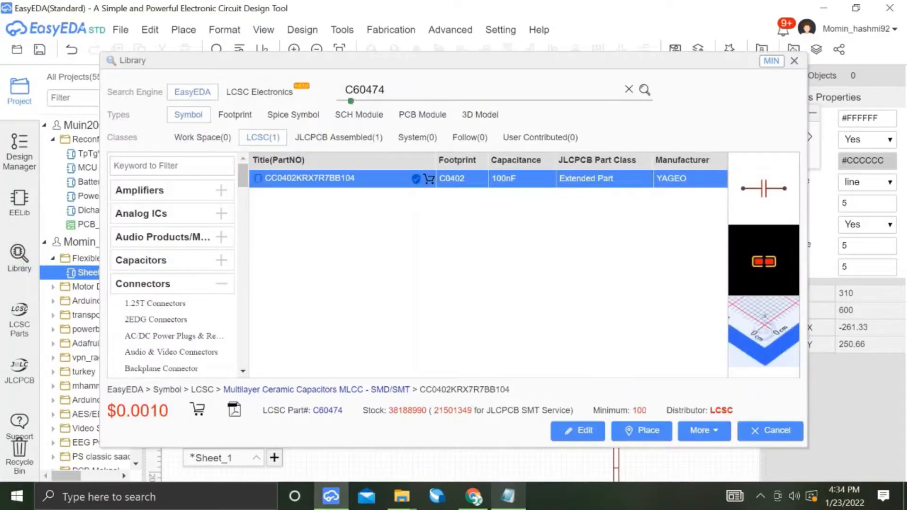
pyautogui.press('Return')
pyautogui.click(519, 178)
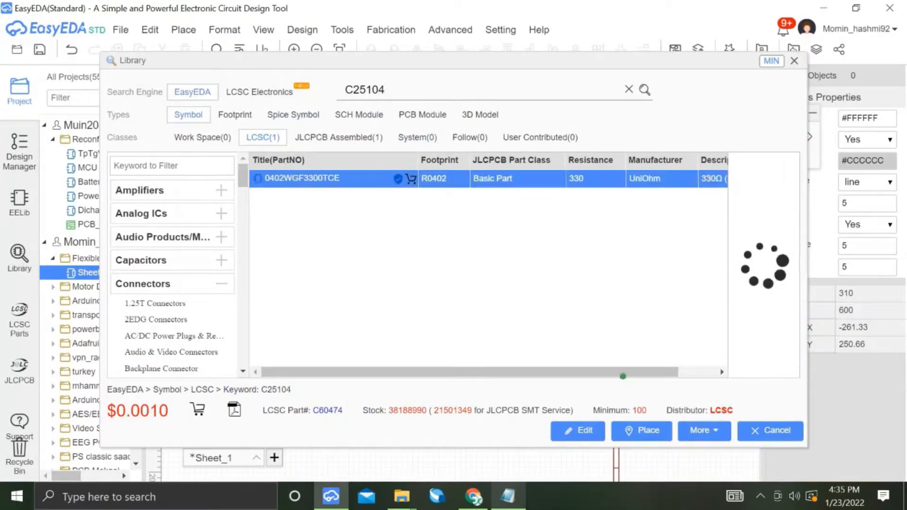
pyautogui.click(640, 430)
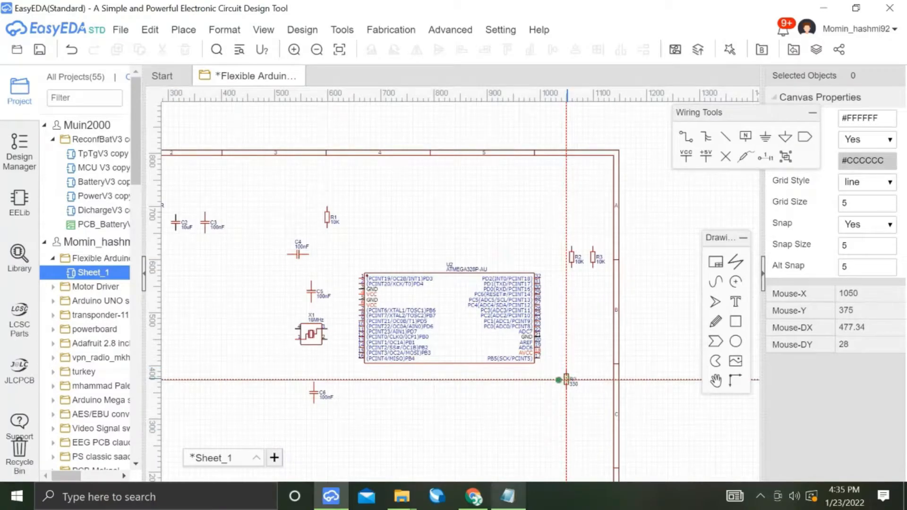
# Switch to the notes and select LED D3's part number C434449.
pyautogui.hotkey('alt', 'Tab')
pyautogui.hotkey('alt', 'Tab')
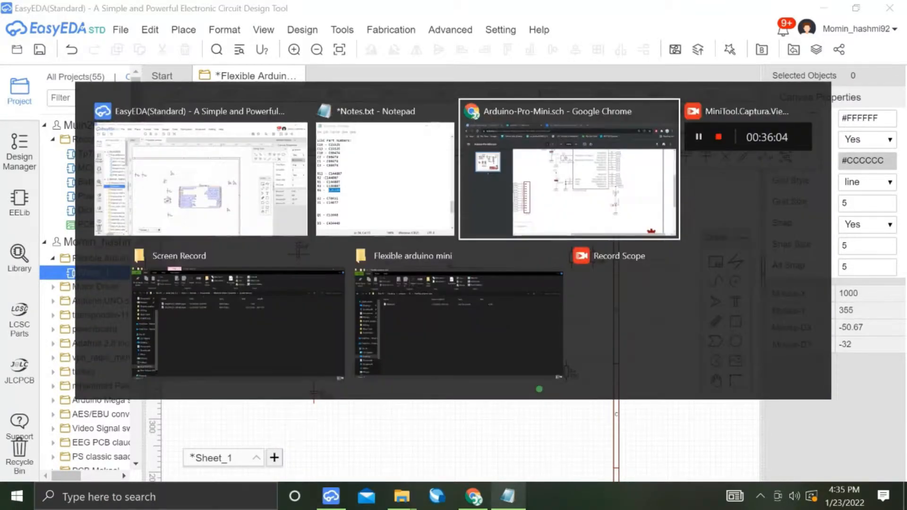
pyautogui.hotkey('alt', 'shift', 'Tab')
pyautogui.scroll(-1, 453, 386)
pyautogui.doubleClick(442, 430)
# Find the green LED SZYY0603YG, part number C434423, in the EasyEDA component library and place it below resistor R4.
pyautogui.hotkey('alt', 'Tab')
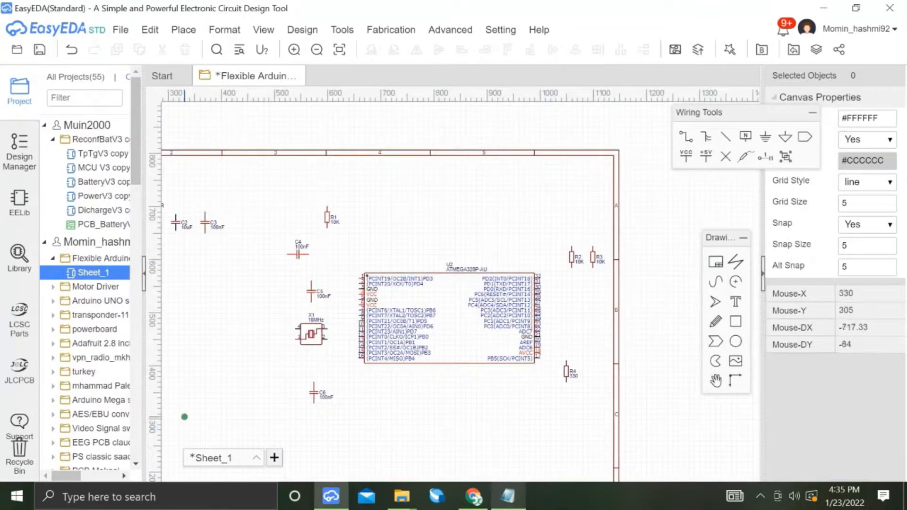
pyautogui.hotkey('shift', 'f')
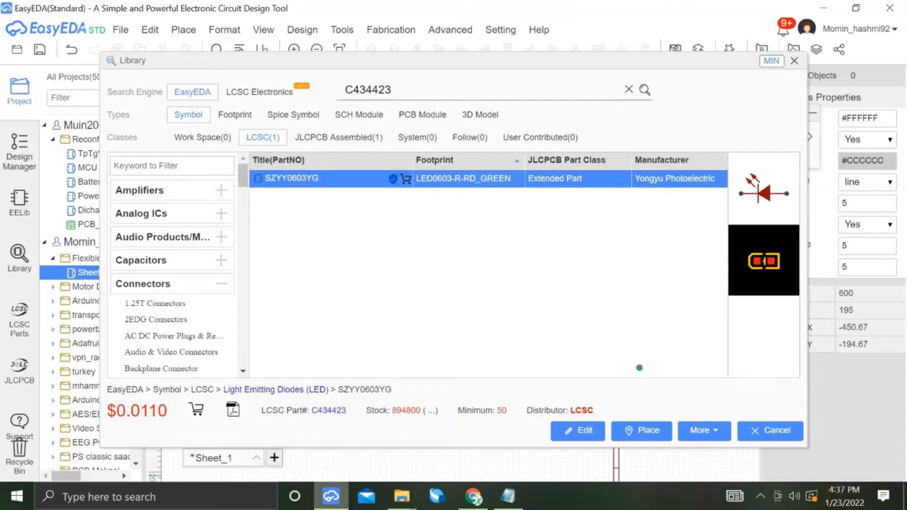
pyautogui.click(639, 430)
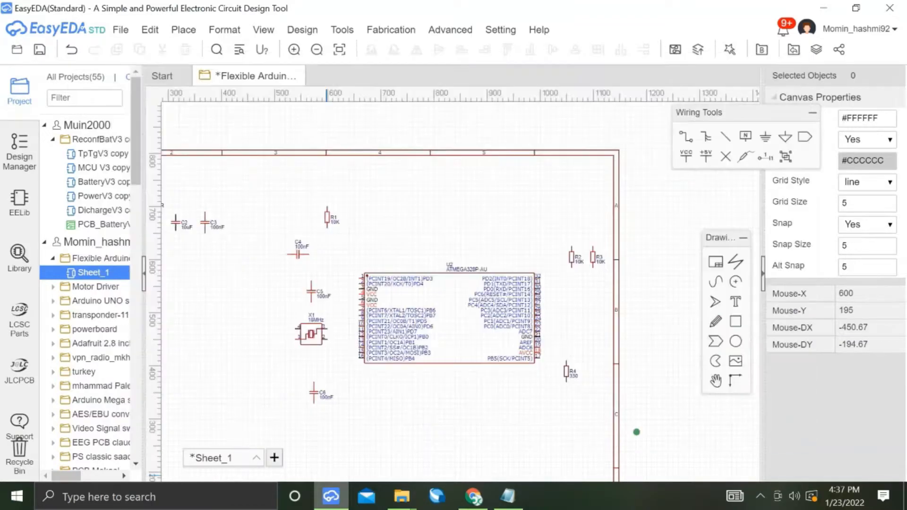
pyautogui.click(565, 401)
pyautogui.rightClick(565, 400)
# Check the header connectors in the Arduino Pro Mini schematic and copy JP1's part number C190819 from the notes.
pyautogui.hotkey('alt', 'Tab')
pyautogui.click(193, 11)
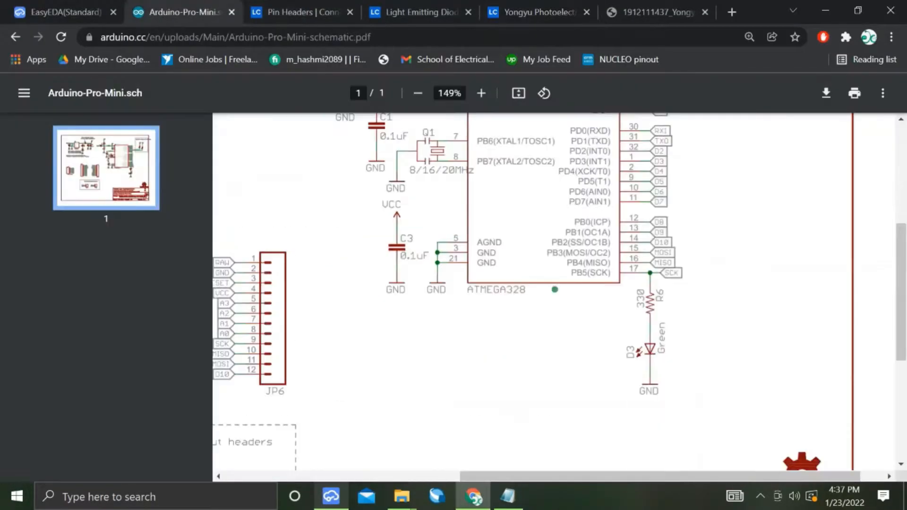
pyautogui.hscroll(-8, 586, 334)
pyautogui.scroll(-2, 586, 334)
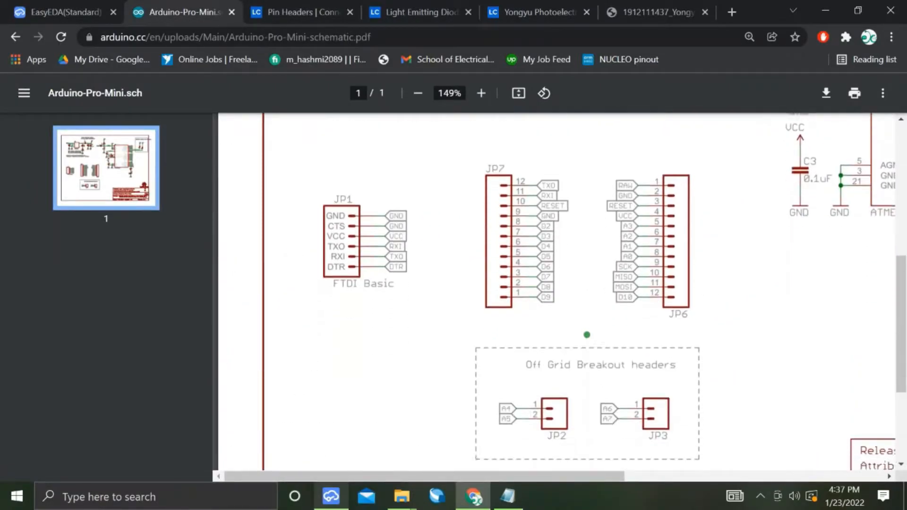
pyautogui.hotkey('alt', 'Tab')
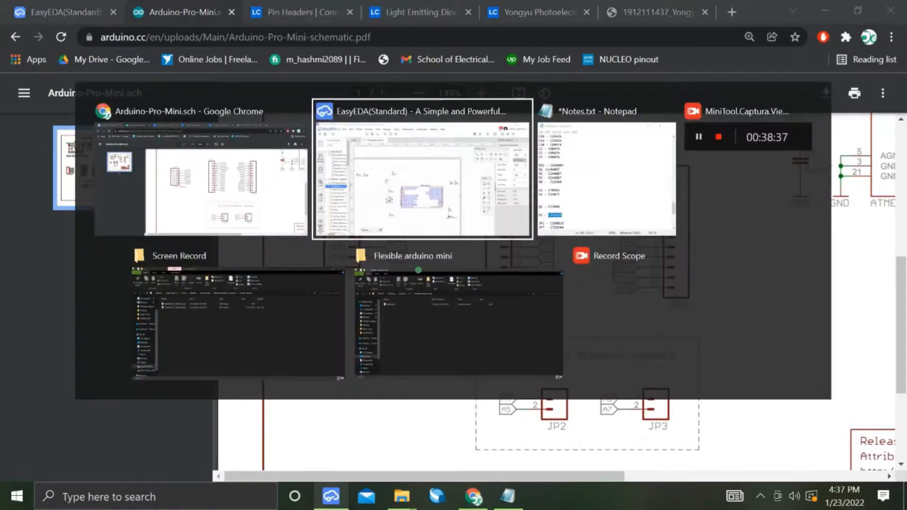
pyautogui.hotkey('alt', 'Tab')
pyautogui.scroll(-4, 453, 293)
pyautogui.doubleClick(453, 294)
pyautogui.hotkey('ctrl', 'c')
# Return to EasyEDA and search the component library for part number C190819.
pyautogui.hotkey('alt', 'Tab')
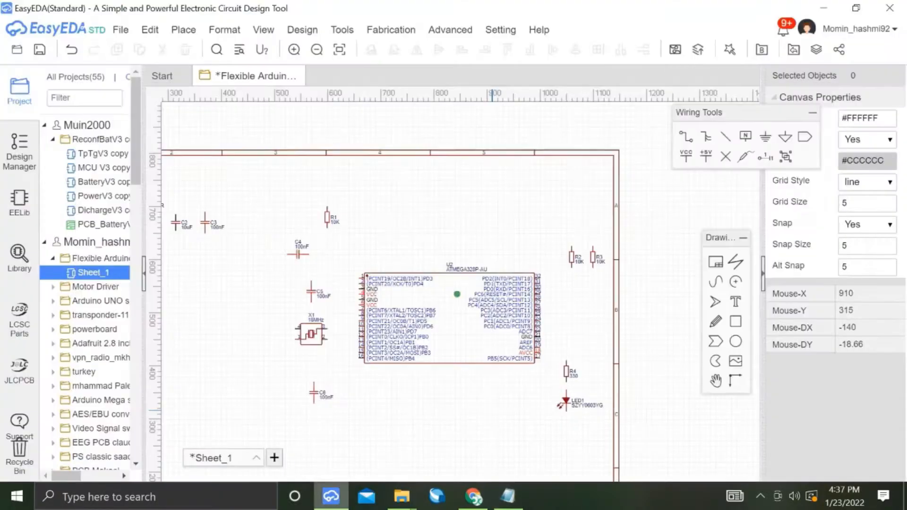
pyautogui.click(19, 257)
pyautogui.doubleClick(364, 89)
pyautogui.hotkey('ctrl', 'v')
pyautogui.press('Return')
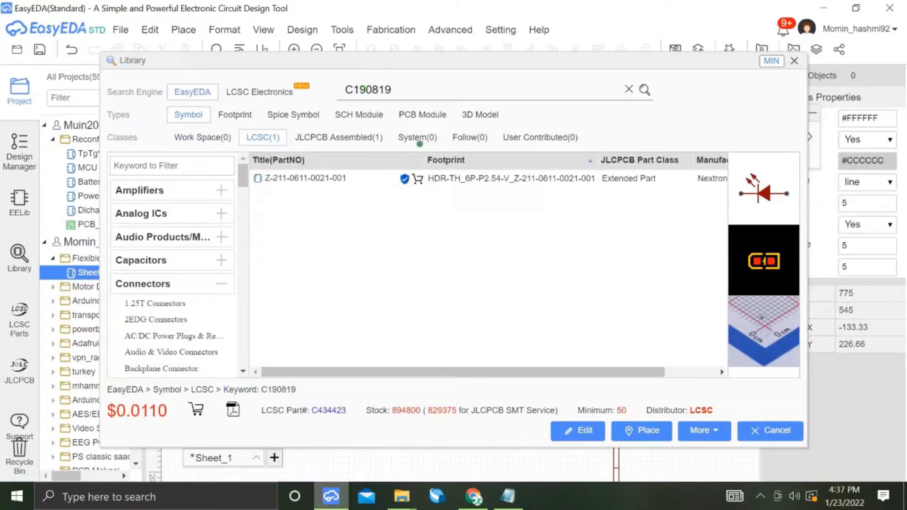
pyautogui.click(641, 430)
pyautogui.hscroll(-5, 373, 383)
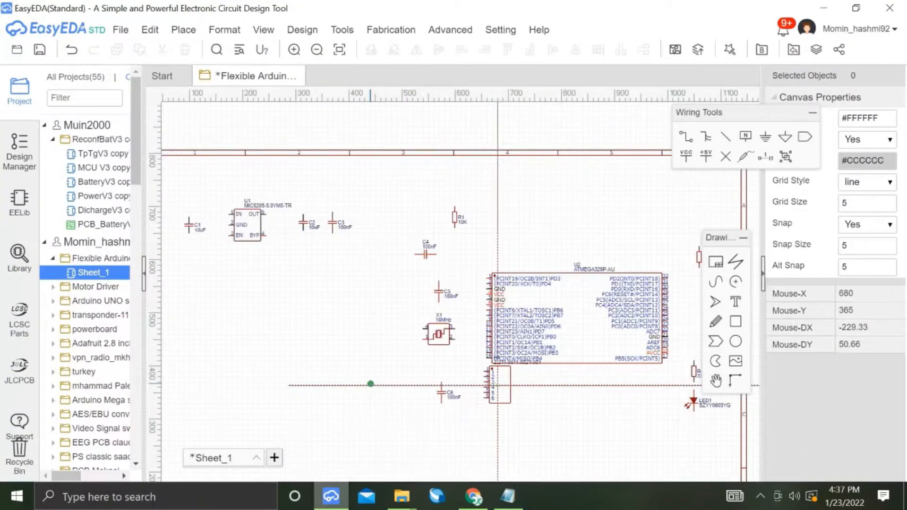
pyautogui.scroll(-1, 351, 409)
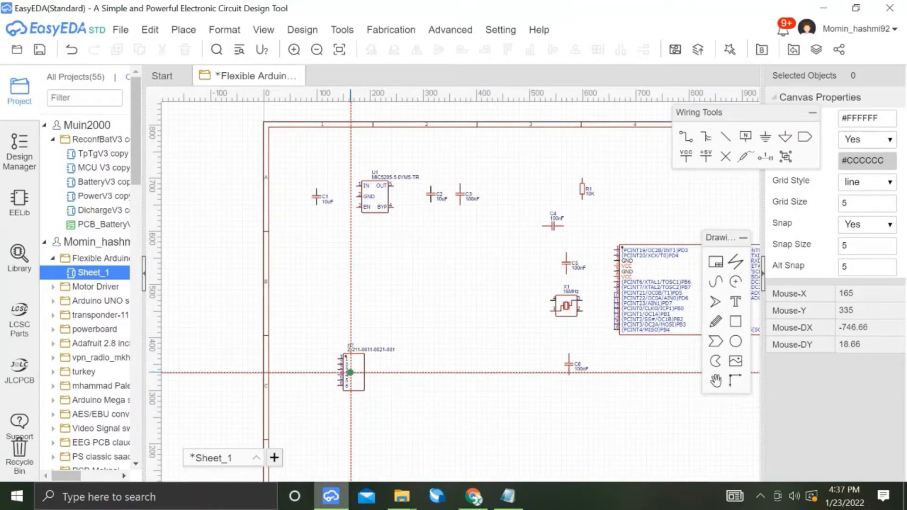
pyautogui.click(350, 372)
# Switch to the notes and copy JP7's part number C725944.
pyautogui.hotkey('alt', 'Tab')
pyautogui.doubleClick(455, 306)
pyautogui.hotkey('ctrl', 'c')
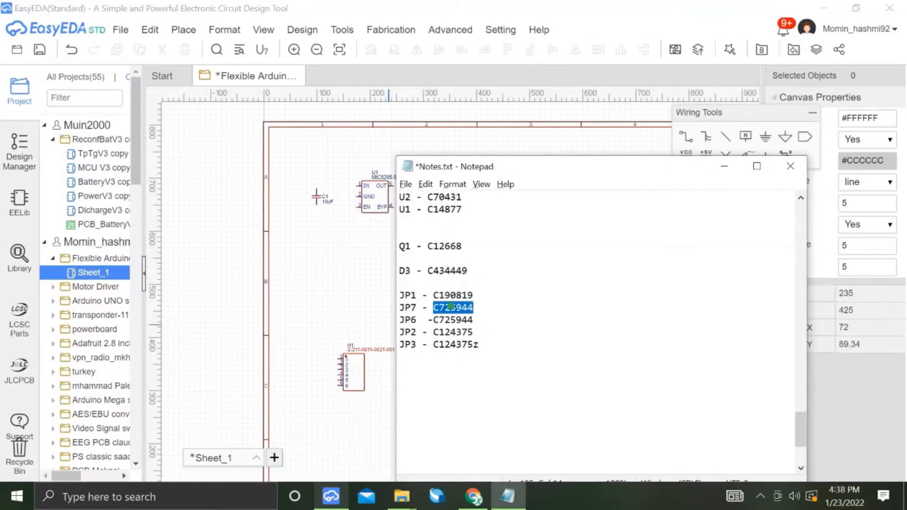
# Switch to EasyEDA, find part C725944 in the library and place two twelve-pin headers X6511WV-12H-C30D60 side by side beyond the six-pin header.
pyautogui.hotkey('alt', 'Tab')
pyautogui.click(19, 255)
pyautogui.hotkey('ctrl', 'v')
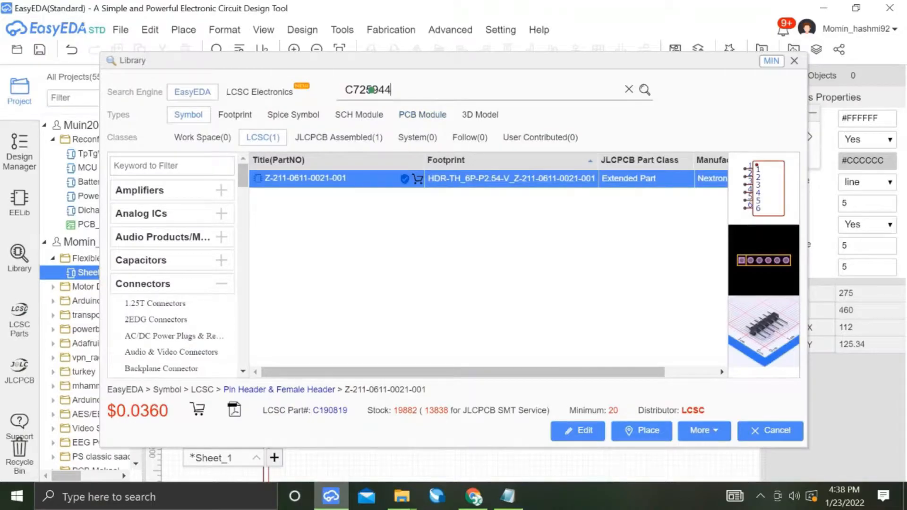
pyautogui.press('Return')
pyautogui.click(457, 182)
pyautogui.click(635, 430)
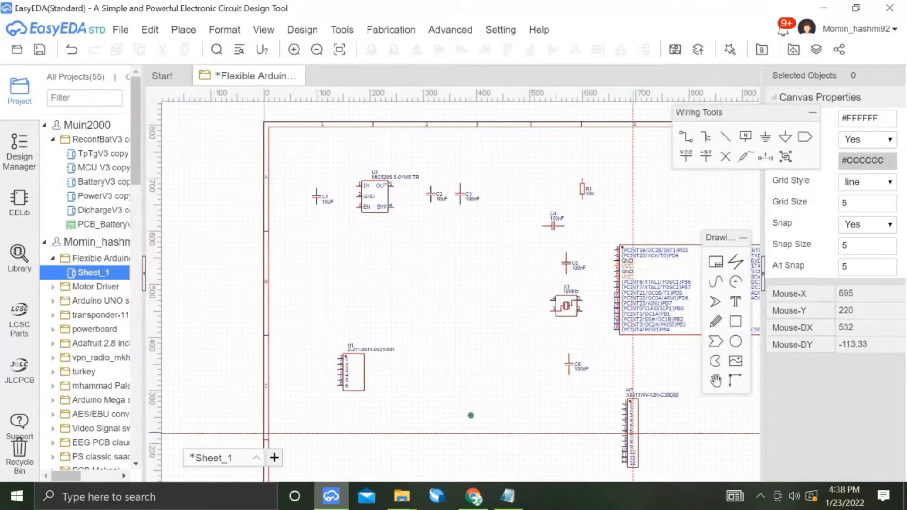
pyautogui.click(433, 410)
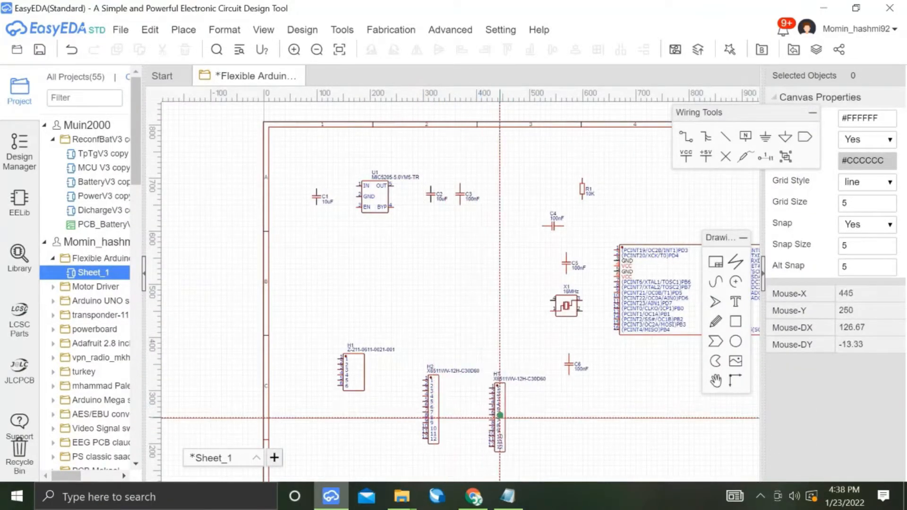
# Check the off-grid breakout headers in the Arduino Pro Mini schematic and copy JP2's part number C124375 from the notes.
pyautogui.hotkey('alt', 'Tab')
pyautogui.hotkey('alt', 'Tab')
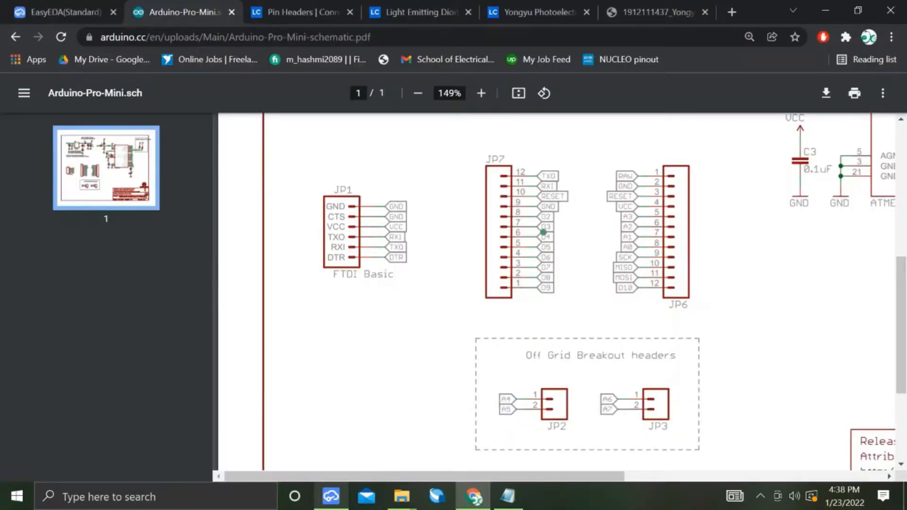
pyautogui.scroll(-3, 544, 232)
pyautogui.hotkey('alt', 'Tab')
pyautogui.hotkey('alt', 'Tab')
pyautogui.doubleClick(459, 332)
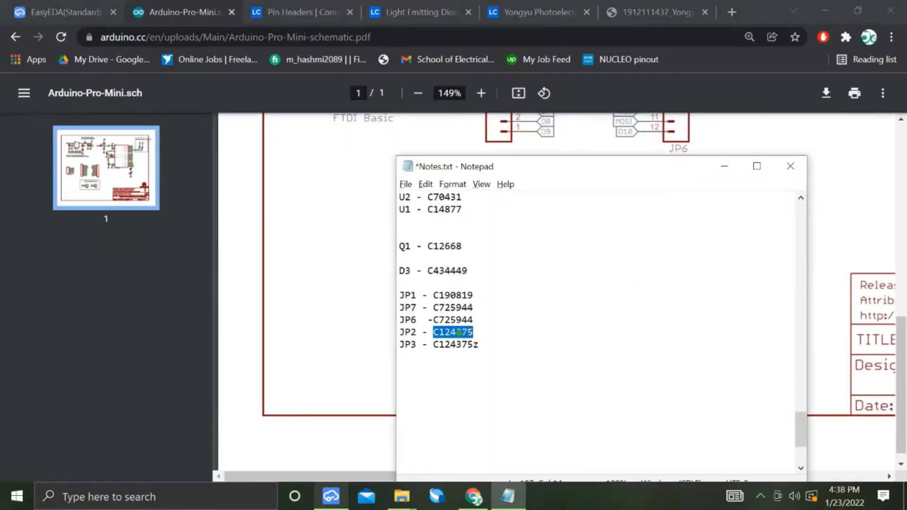
# Return to EasyEDA, find part C124375 in the library and place the two-pin header 210S-1*2P on Sheet_1 below the twelve-pin headers.
pyautogui.hotkey('alt', 'Tab')
pyautogui.click(19, 258)
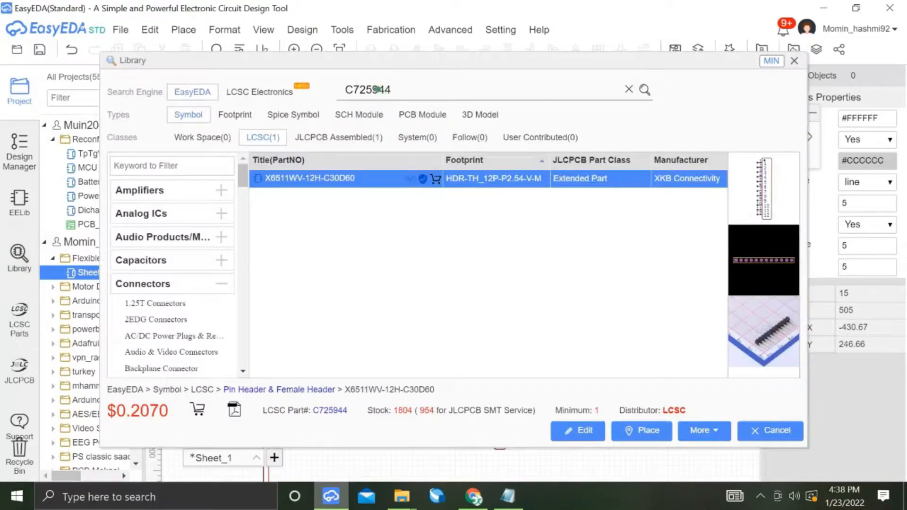
pyautogui.press('Return')
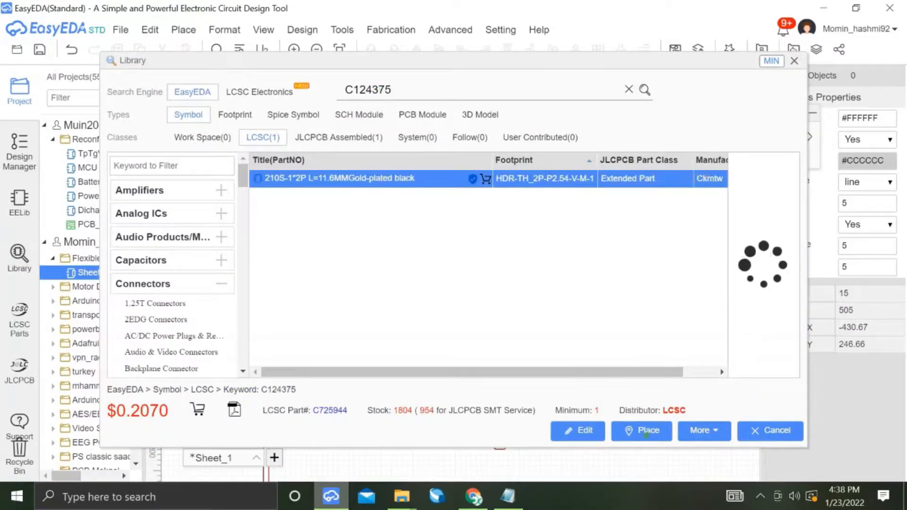
pyautogui.click(641, 434)
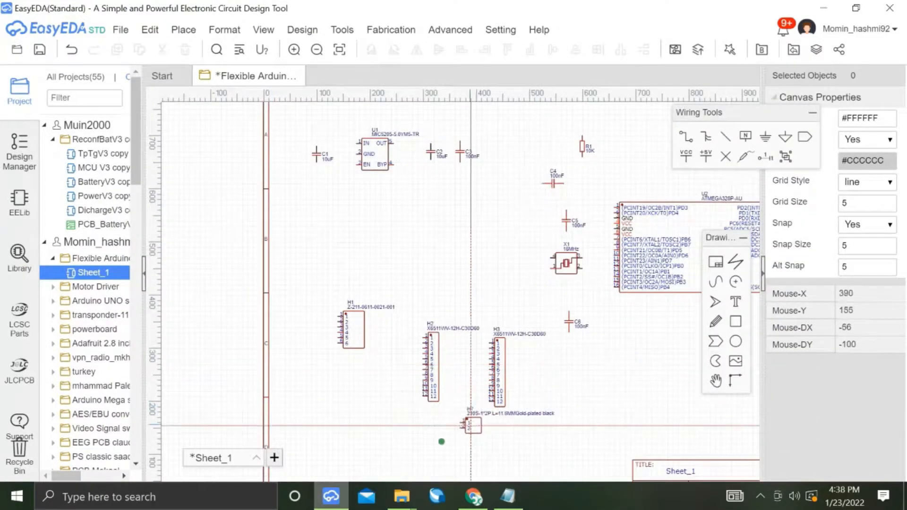
# Place two 210S-1*2P two-pin headers side by side beneath the 12-pin headers H2 and H3.
pyautogui.click(430, 443)
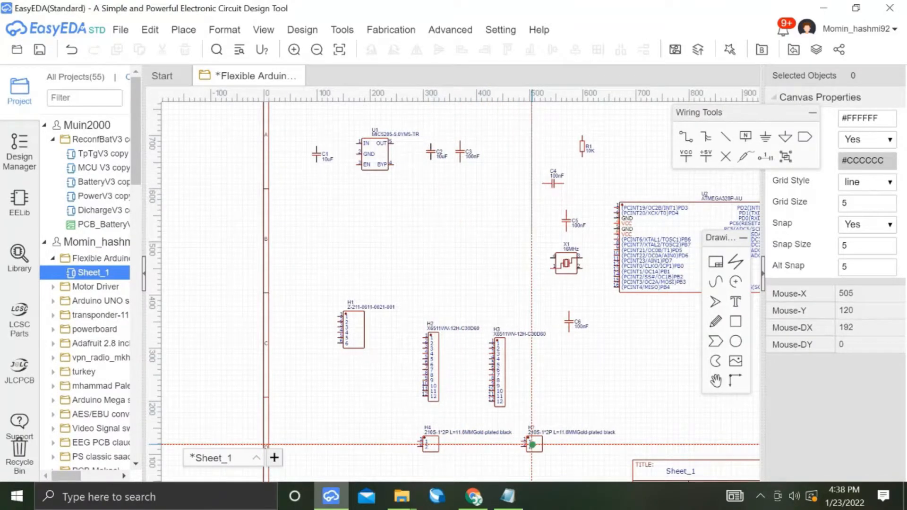
pyautogui.click(530, 444)
pyautogui.press('Escape')
pyautogui.scroll(-1, 491, 444)
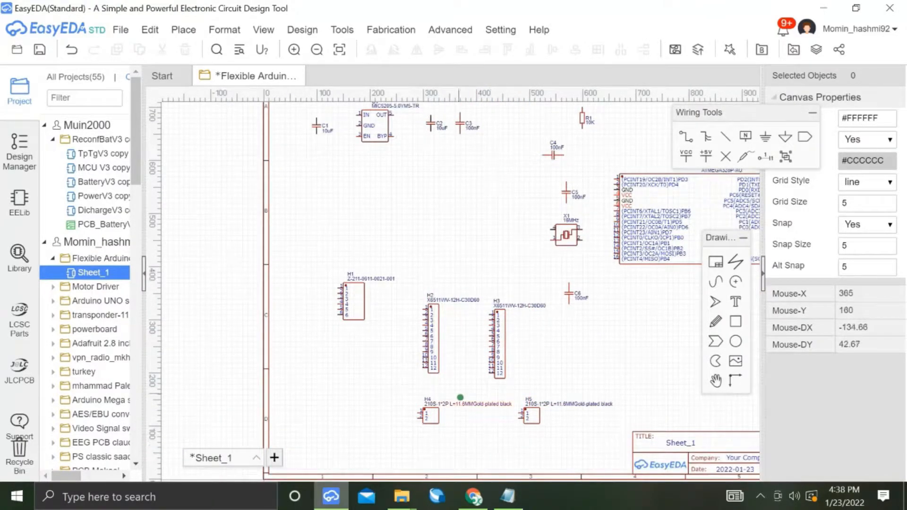
# Save the schematic Sheet_1 with the newly placed headers.
pyautogui.click(150, 29)
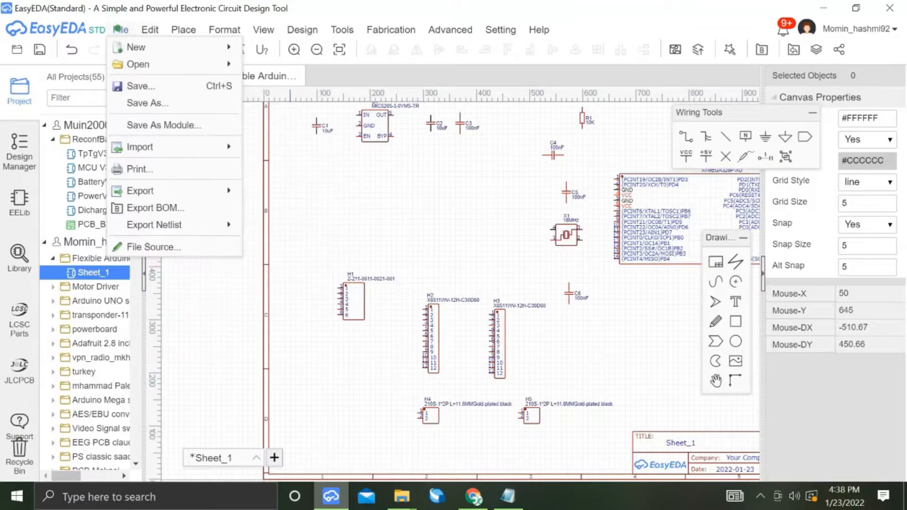
pyautogui.click(140, 85)
pyautogui.click(411, 276)
pyautogui.hscroll(3, 548, 260)
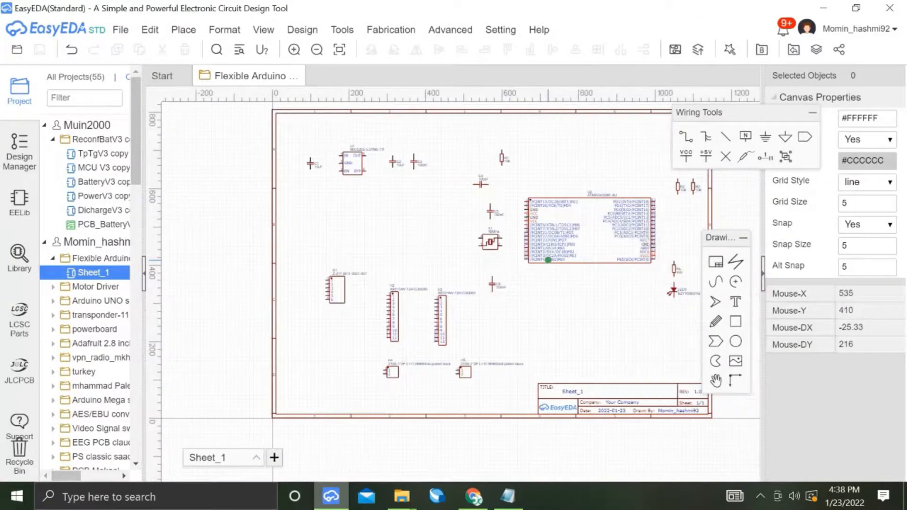
# Shift the A4 sheet frame slightly to the right relative to the components and save the schematic again.
pyautogui.scroll(1, 537, 286)
pyautogui.moveTo(661, 407); pyautogui.dragTo(677, 404)
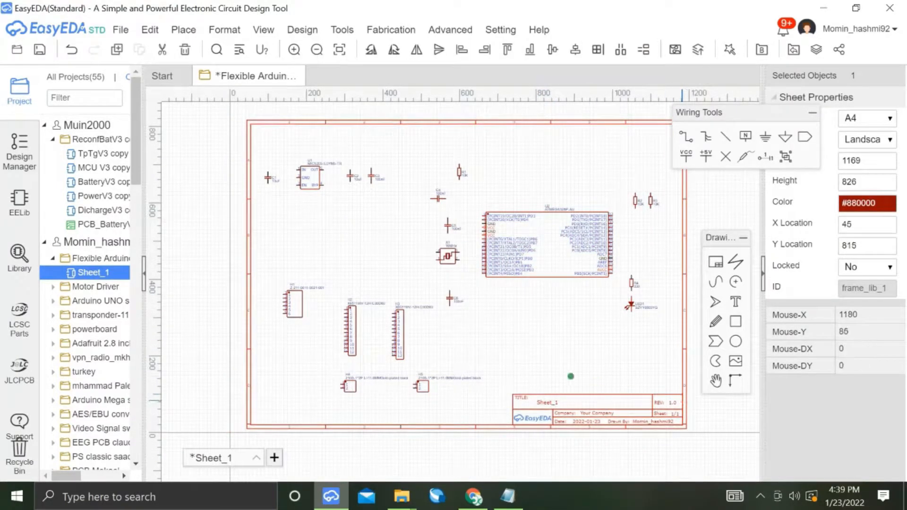
pyautogui.click(522, 316)
pyautogui.hotkey('ctrl', 's')
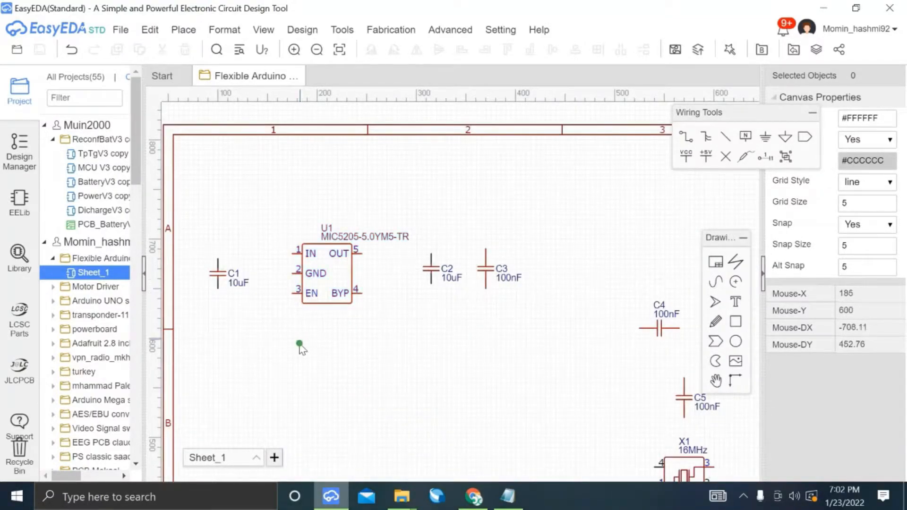
# Check the regulator section of the Arduino-Pro-Mini schematic in Chrome, and place GND symbols at C1's lower pin and near U1's EN pin.
pyautogui.click(471, 502)
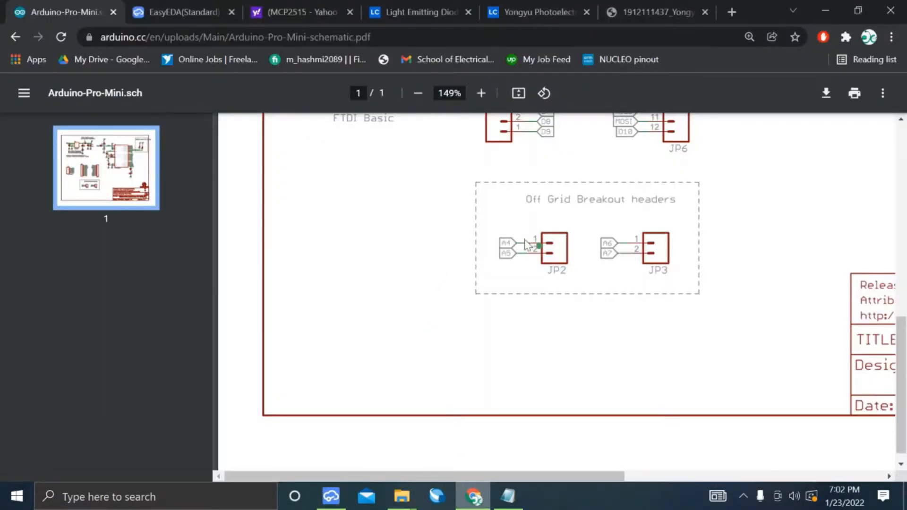
pyautogui.scroll(10, 536, 278)
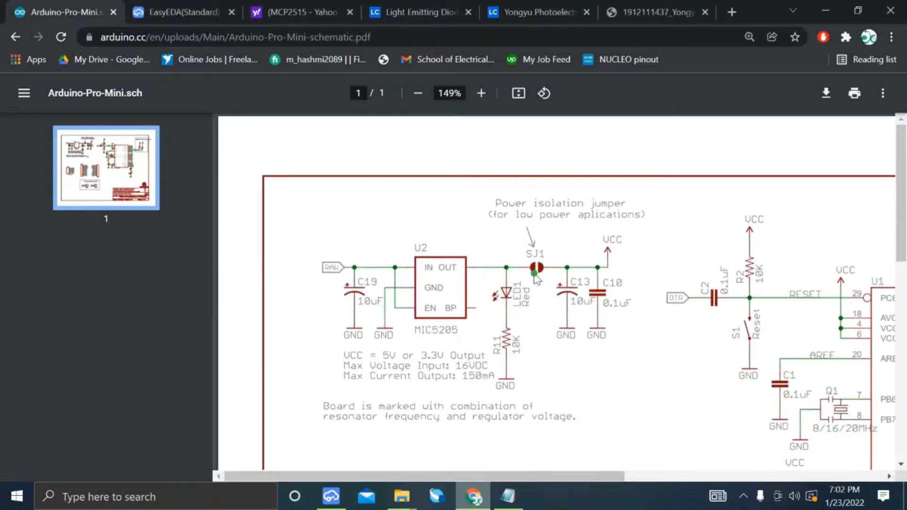
pyautogui.hotkey('alt', 'Tab')
pyautogui.press('Left')
pyautogui.press('Left')
pyautogui.press('Left')
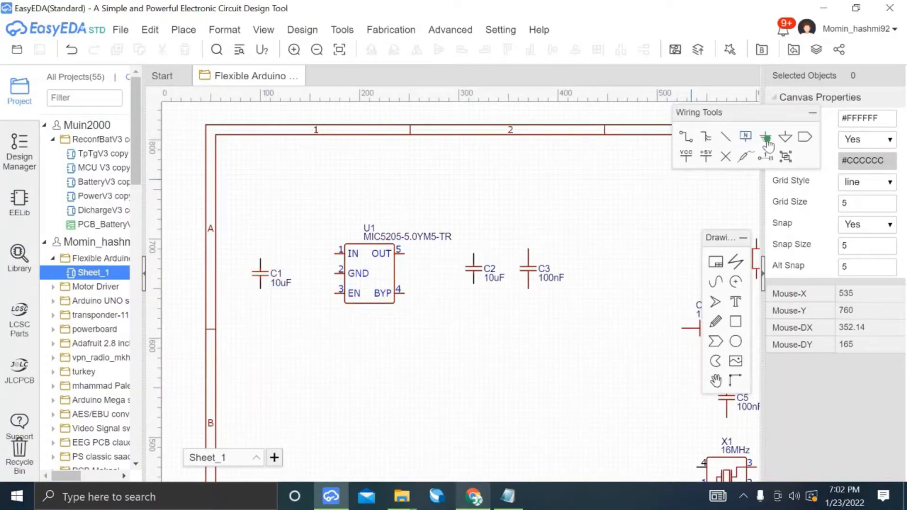
pyautogui.click(260, 290)
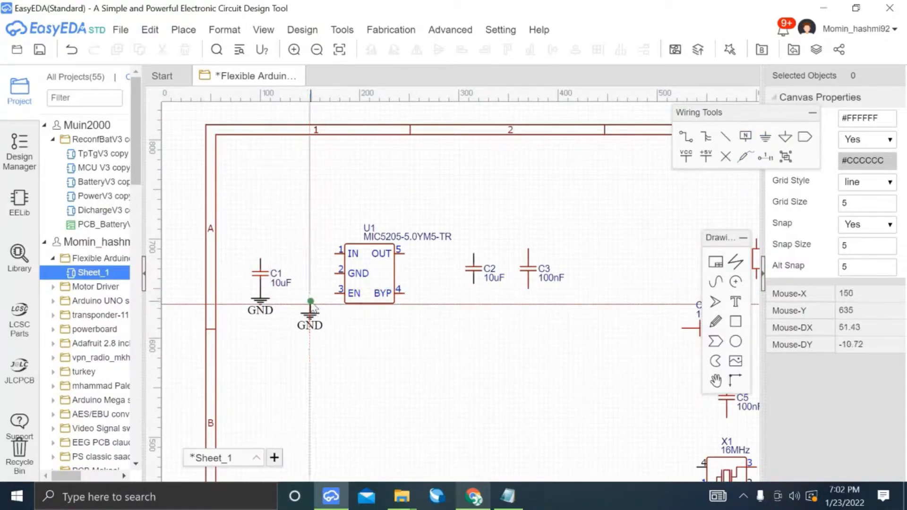
pyautogui.click(314, 299)
pyautogui.press('Escape')
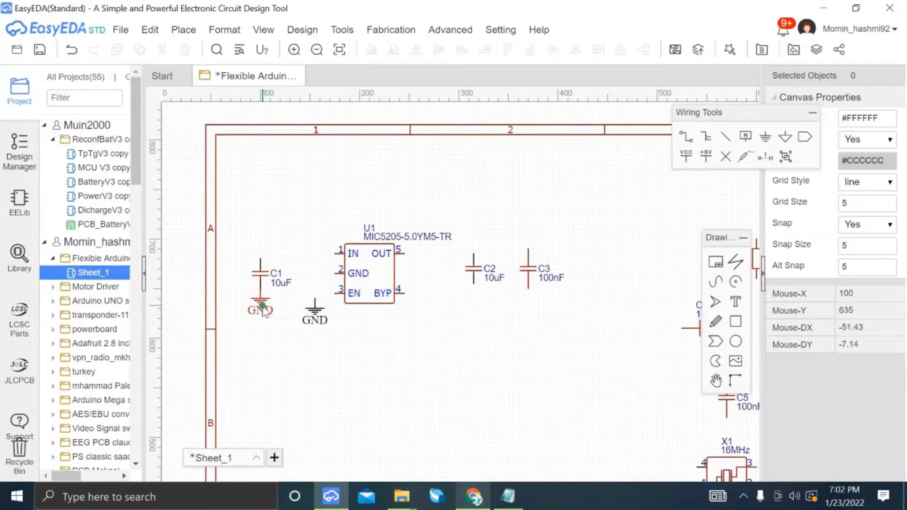
# Move both GND symbols lower, keeping C1 wired to its own and leaving the other one below U1's left-hand pins.
pyautogui.click(263, 326)
pyautogui.moveTo(261, 300); pyautogui.dragTo(262, 324)
pyautogui.click(314, 350)
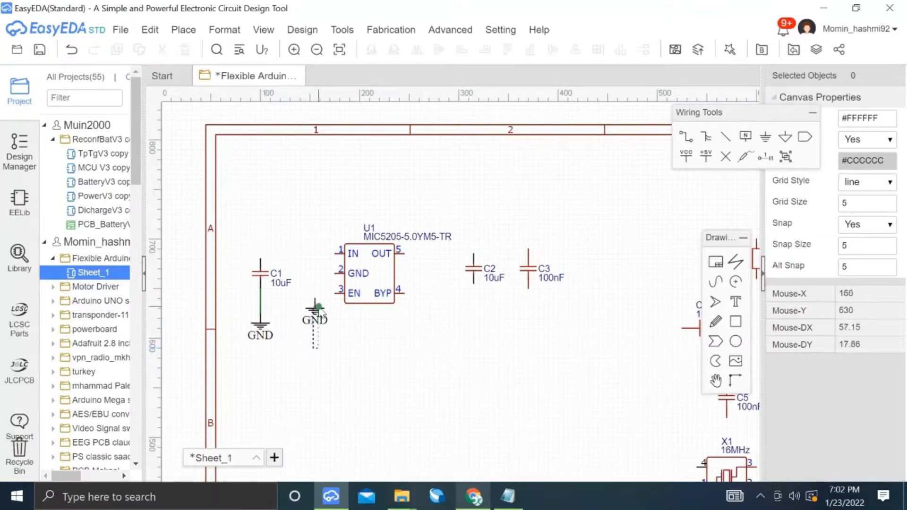
pyautogui.moveTo(318, 315); pyautogui.dragTo(319, 331)
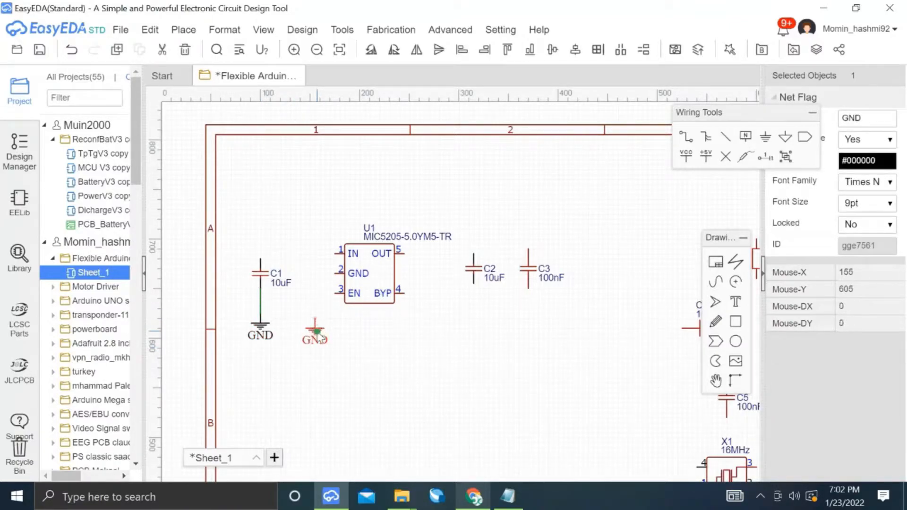
pyautogui.click(342, 336)
# Wire U1's GND pin down to the GND symbol beside it.
pyautogui.press('w')
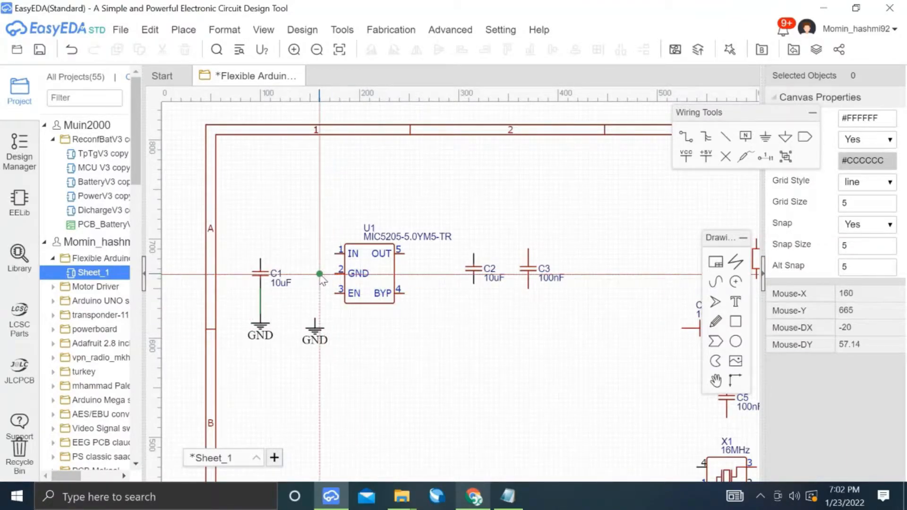
pyautogui.click(334, 273)
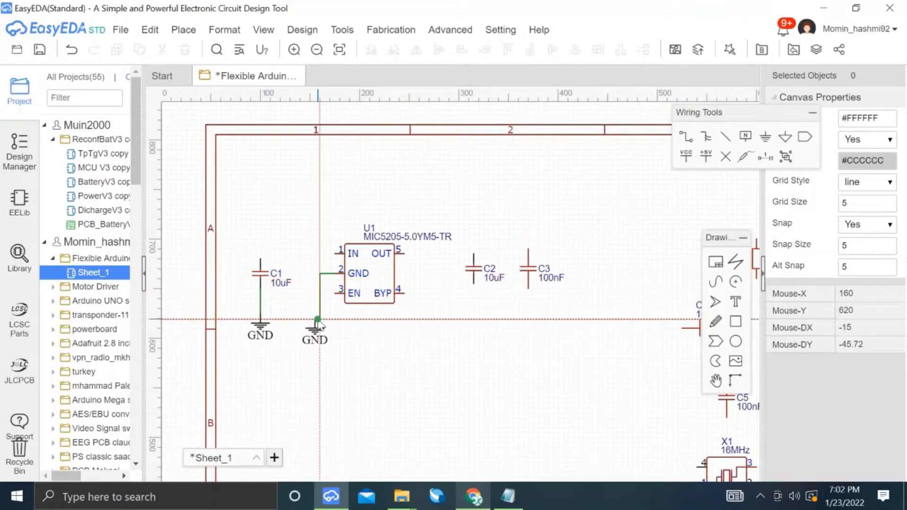
pyautogui.click(315, 319)
# Wire U1's IN pin to the upper pin of C1, following the reference schematic.
pyautogui.hotkey('alt', 'Tab')
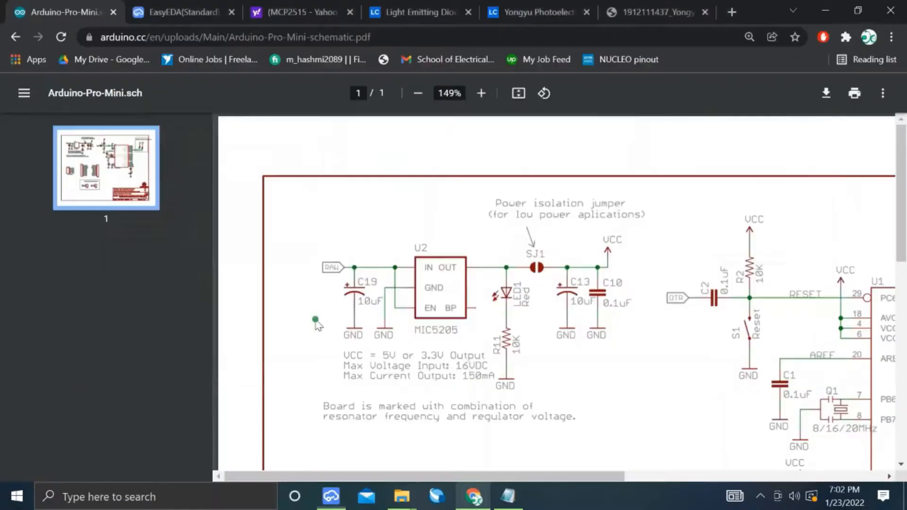
pyautogui.hotkey('alt', 'Tab')
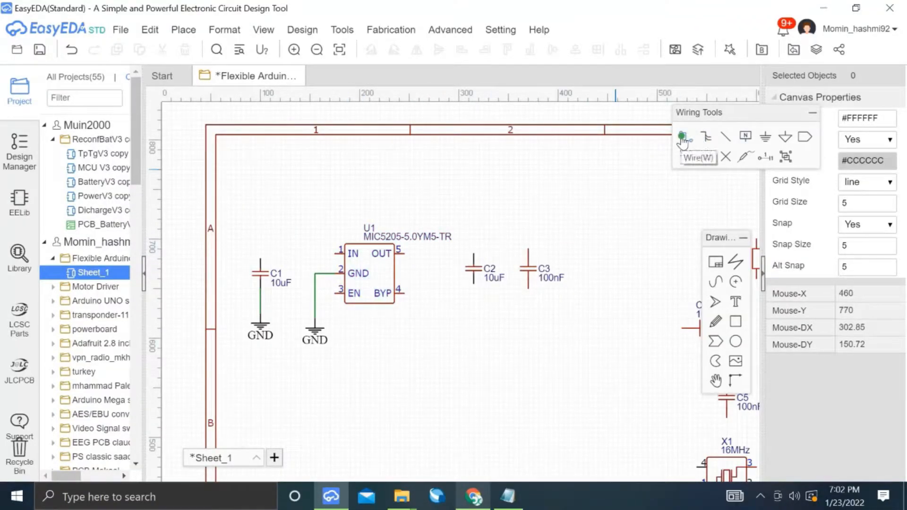
pyautogui.click(334, 253)
pyautogui.click(261, 259)
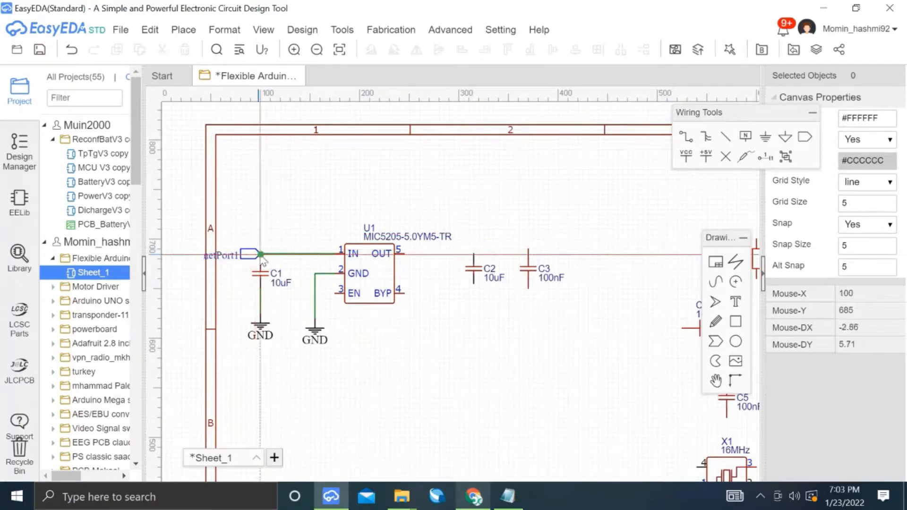
# Place a net port at the junction of C1 and the input wire and name it "raw".
pyautogui.click(261, 255)
pyautogui.doubleClick(232, 259)
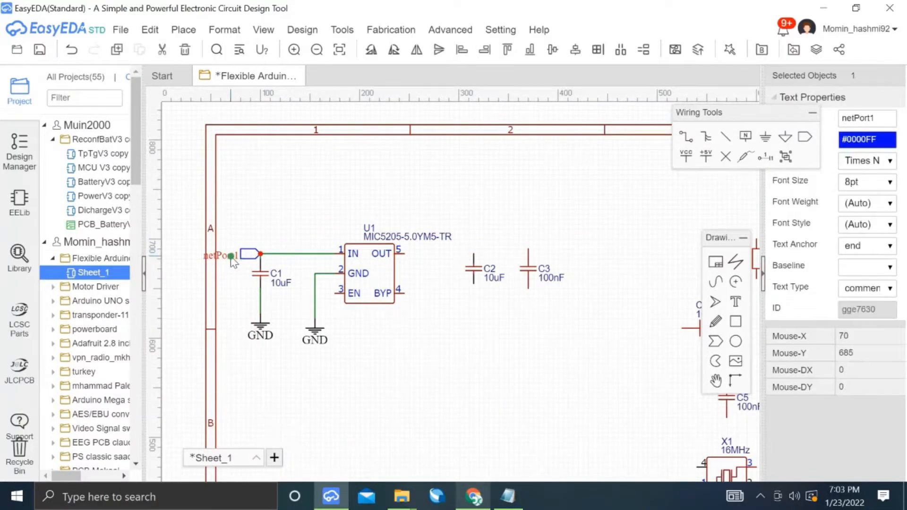
pyautogui.write('raw')
pyautogui.press('Return')
# Wire U1's EN pin up to the IN line between C1 and U1, as in the reference schematic.
pyautogui.hotkey('alt', 'Tab')
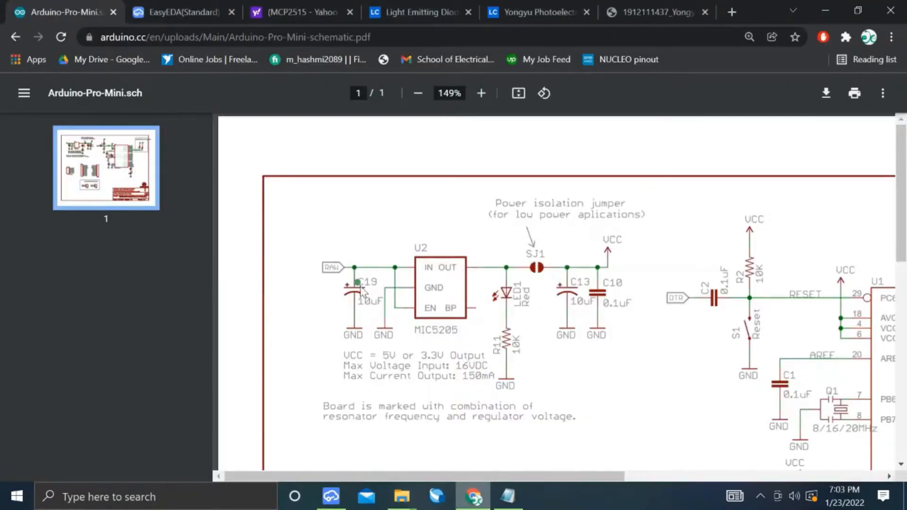
pyautogui.hotkey('alt', 'Tab')
pyautogui.hotkey('alt', 'Tab')
pyautogui.hotkey('alt', 'Tab')
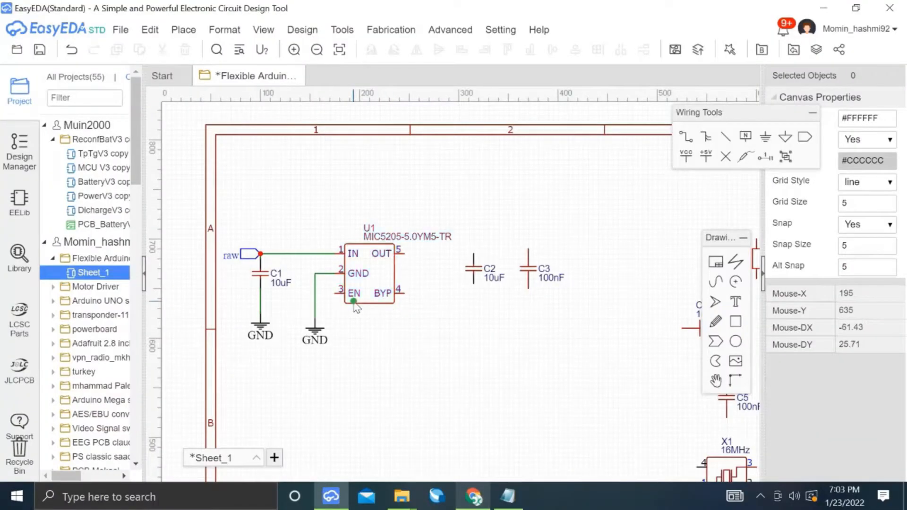
pyautogui.press('w')
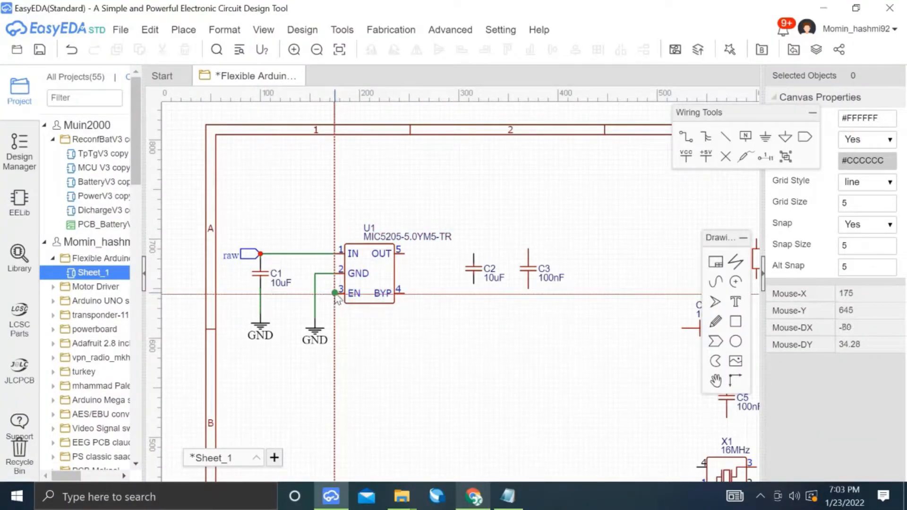
pyautogui.click(335, 293)
pyautogui.click(305, 252)
pyautogui.press('Escape')
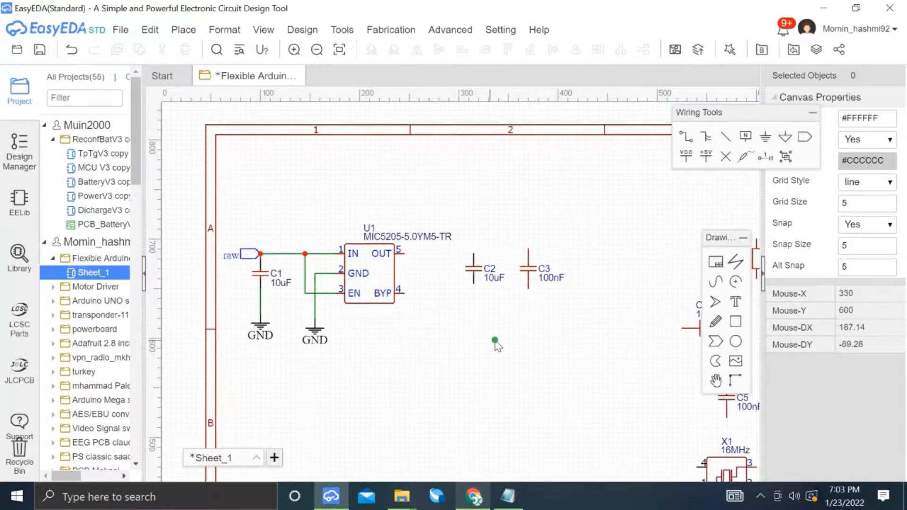
# Wire U1's OUT pin through the upper pin of C2 to the upper pin of C3, following the reference schematic.
pyautogui.hotkey('alt', 'Tab')
pyautogui.hotkey('alt', 'Tab')
pyautogui.hotkey('alt', 'Tab')
pyautogui.hotkey('alt', 'Tab')
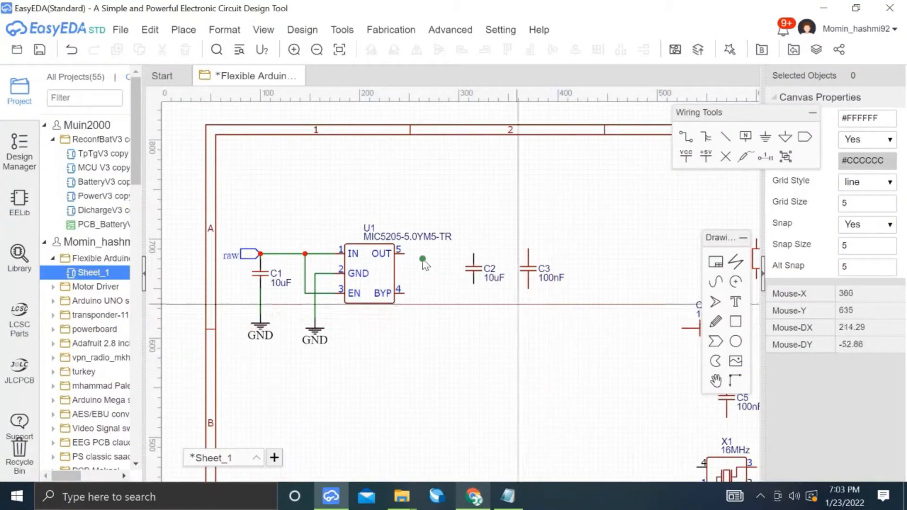
pyautogui.click(406, 255)
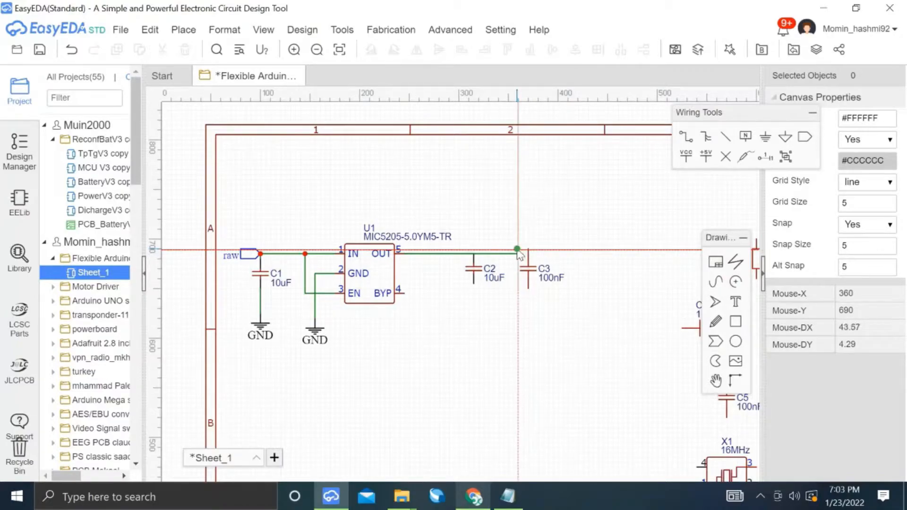
pyautogui.click(528, 250)
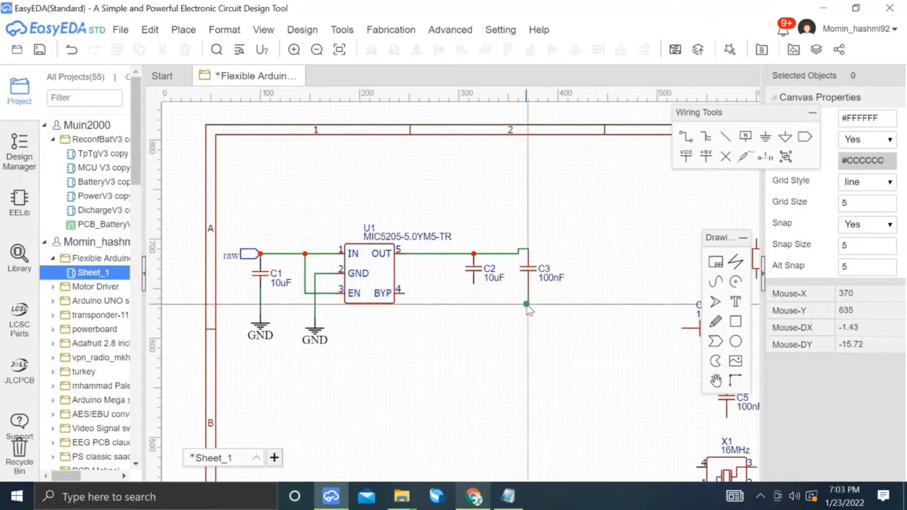
# Join the lower pins of C2 and C3 and wire them to the ground line of U1.
pyautogui.click(527, 304)
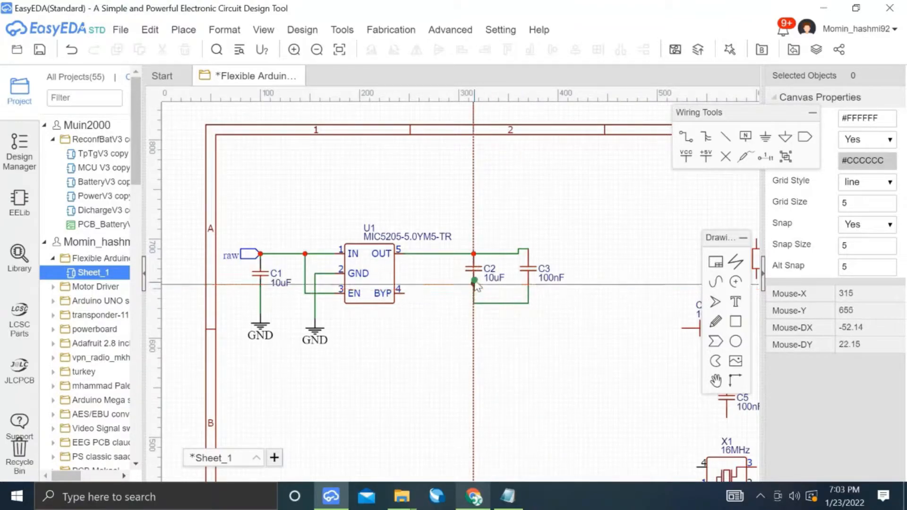
pyautogui.click(475, 283)
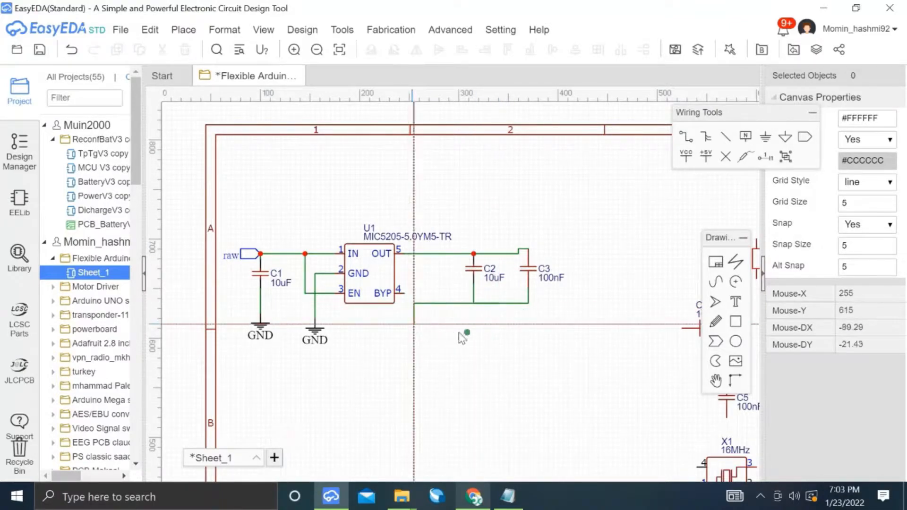
pyautogui.click(488, 304)
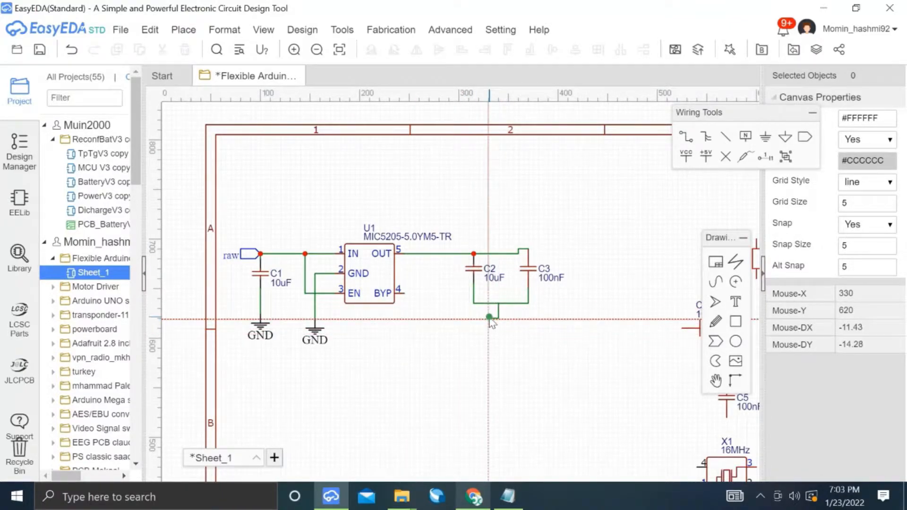
pyautogui.click(315, 317)
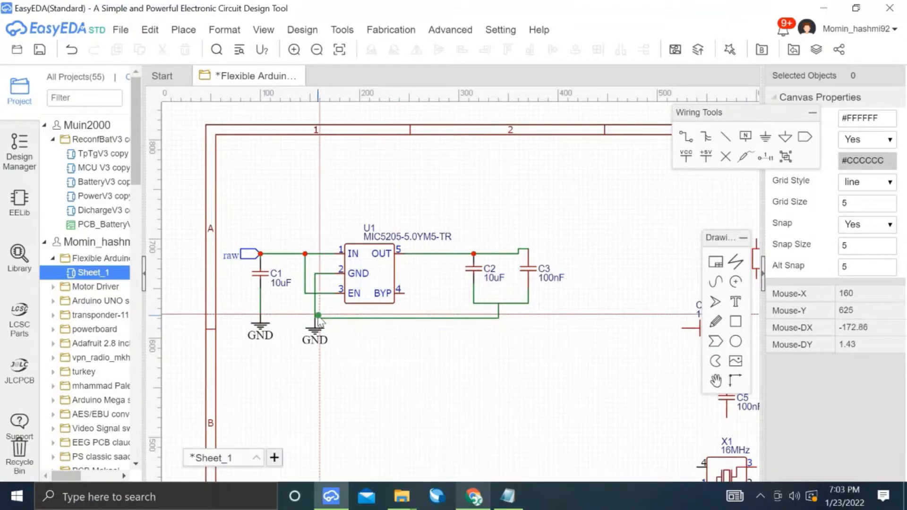
pyautogui.press('Escape')
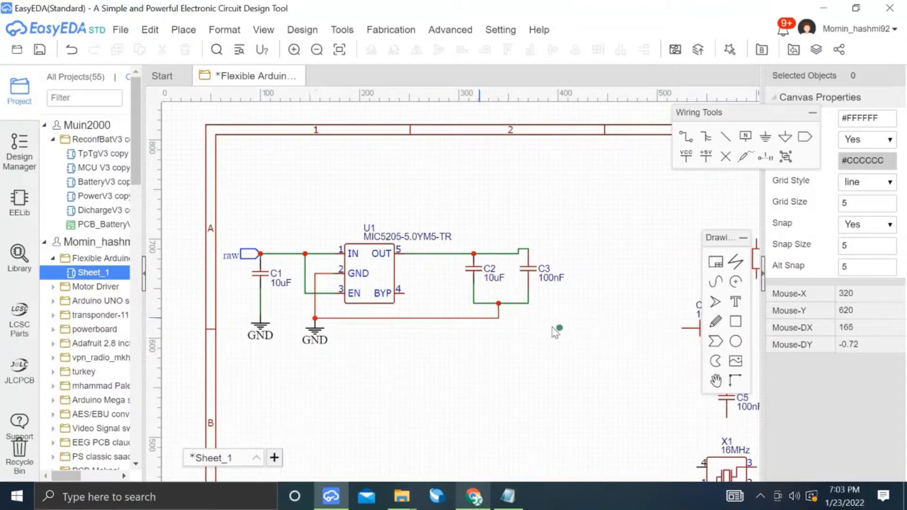
# Place a VCC power symbol above C3 near the regulator output line, as in the reference schematic.
pyautogui.hotkey('alt', 'Tab')
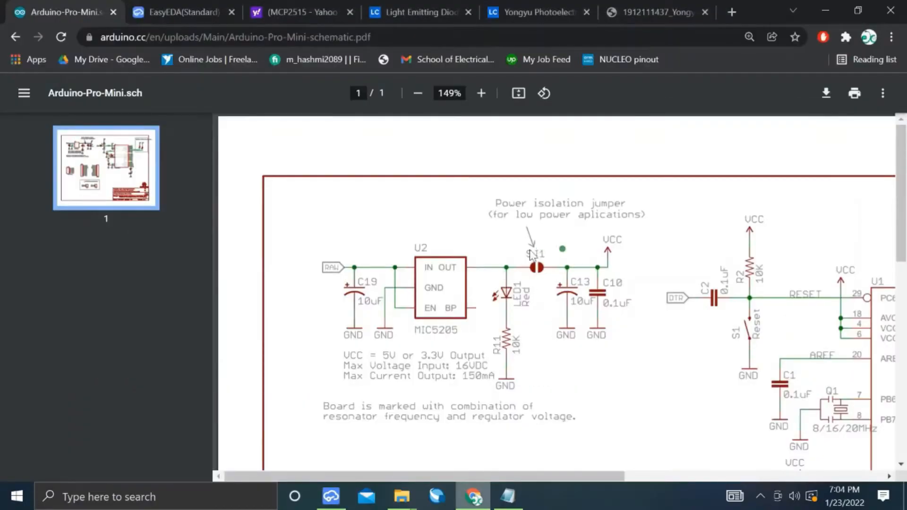
pyautogui.hotkey('alt', 'Tab')
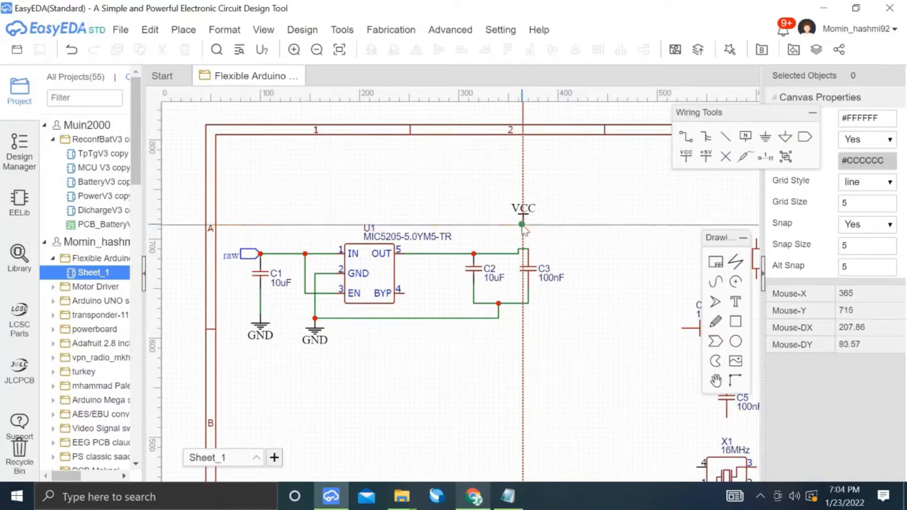
pyautogui.click(521, 225)
pyautogui.press('Escape')
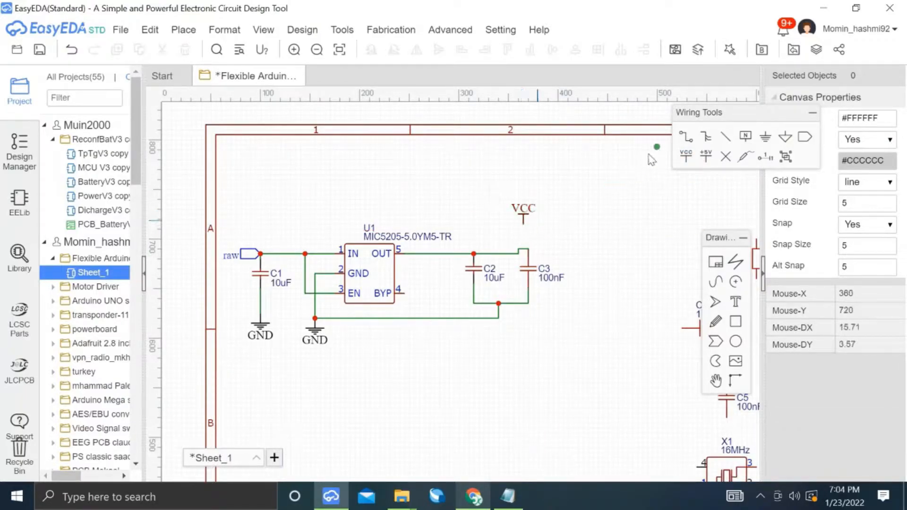
# Wire the VCC symbol down to the regulator output line at C3's upper pin, following the reference schematic.
pyautogui.click(683, 141)
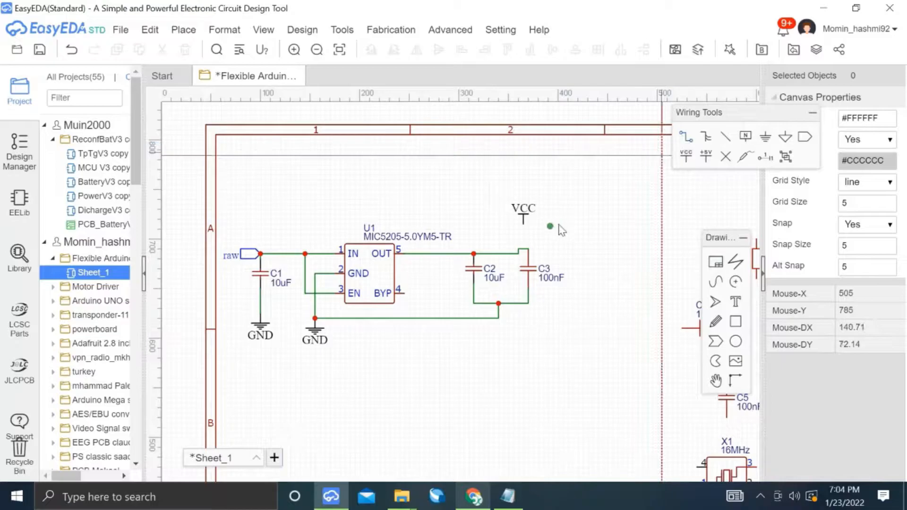
pyautogui.click(523, 224)
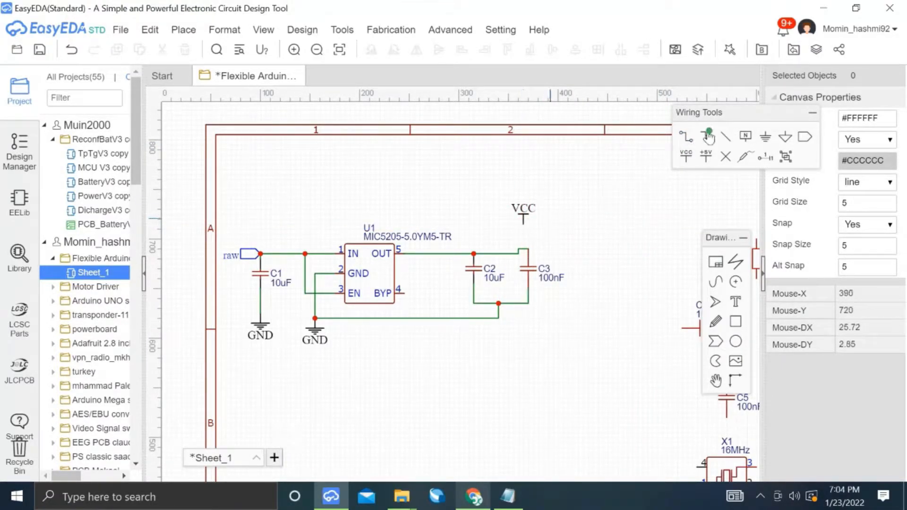
pyautogui.click(523, 223)
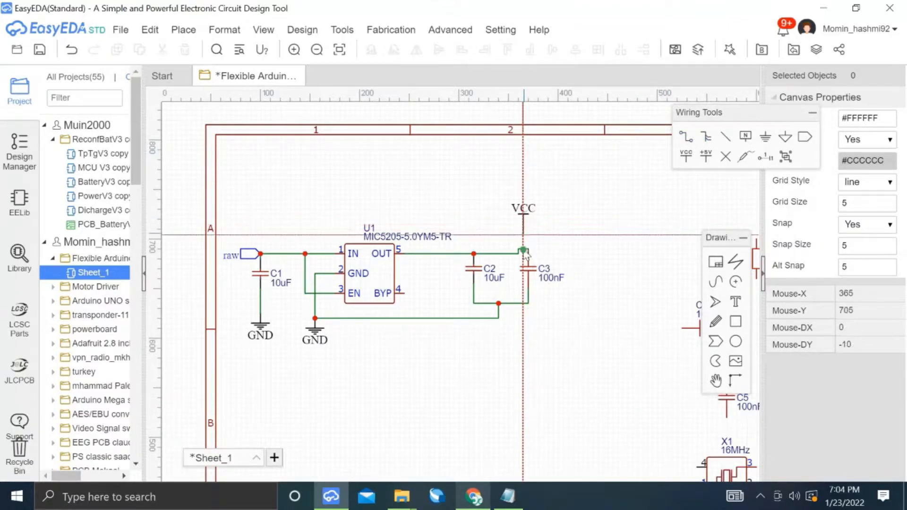
pyautogui.click(522, 250)
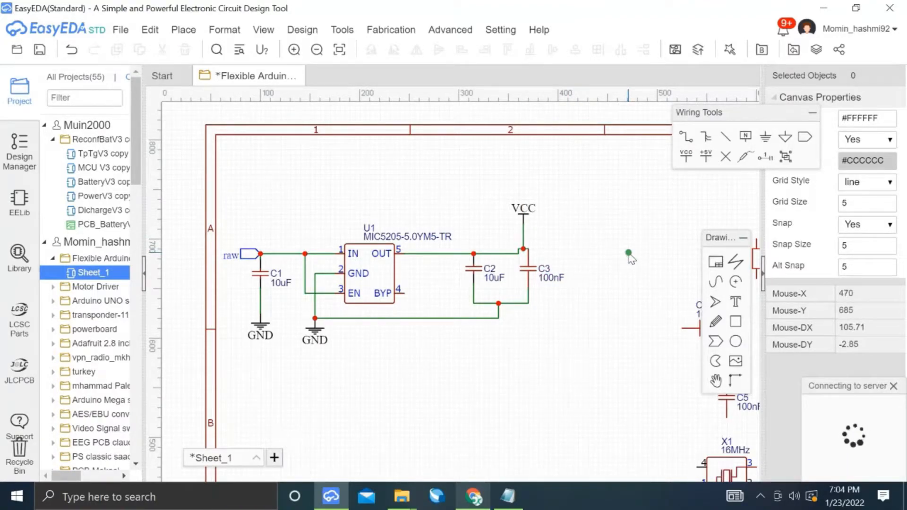
pyautogui.hotkey('alt', 'Tab')
pyautogui.hotkey('alt', 'Tab')
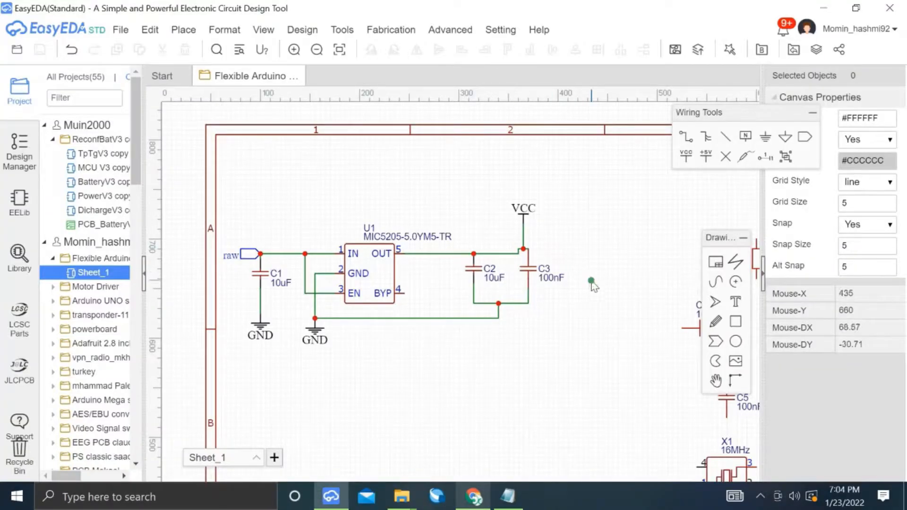
# Draw a rectangular frame around the whole regulator circuit, from the raw port to C3.
pyautogui.press('Right')
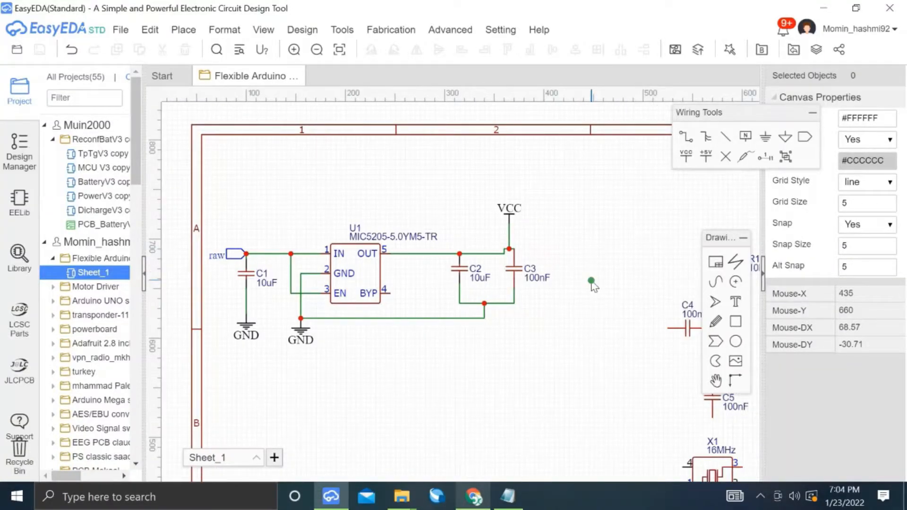
pyautogui.click(736, 323)
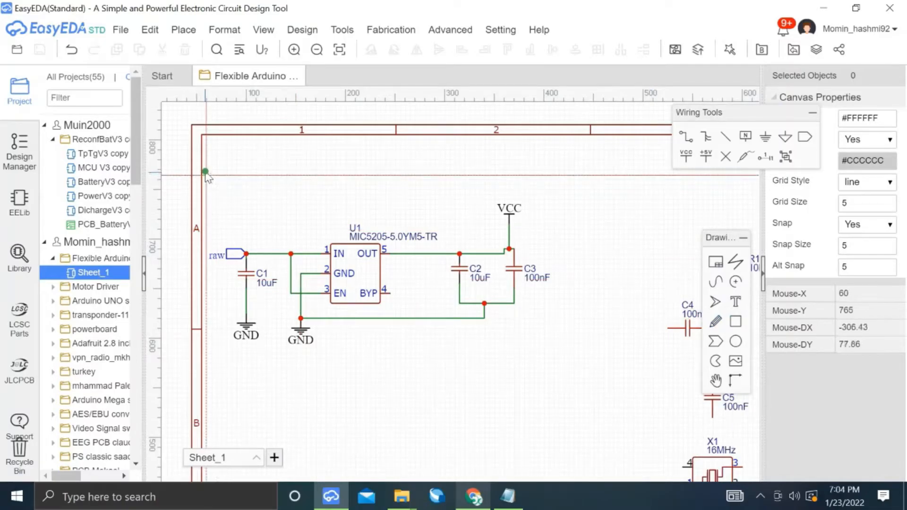
pyautogui.moveTo(206, 171); pyautogui.dragTo(578, 377)
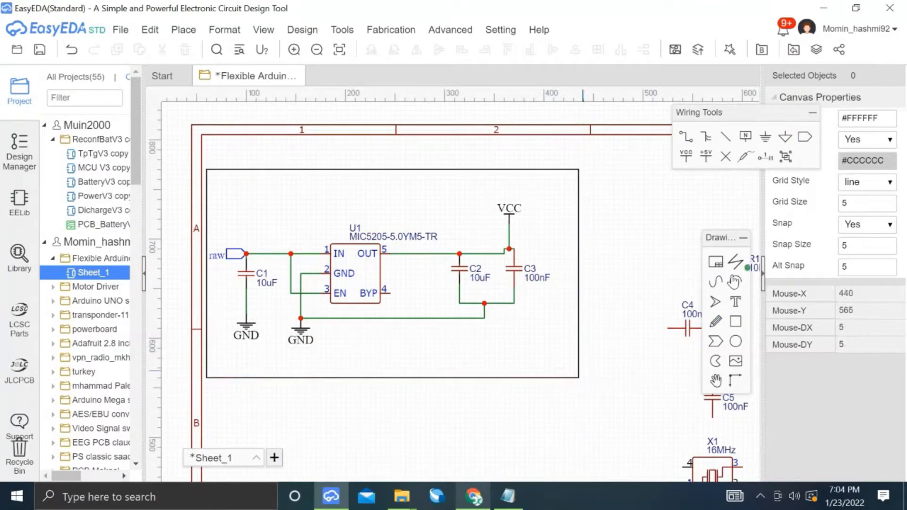
# Add the text label "Power Regulator" inside the frame, centred above U1.
pyautogui.click(736, 305)
pyautogui.click(350, 195)
pyautogui.doubleClick(364, 193)
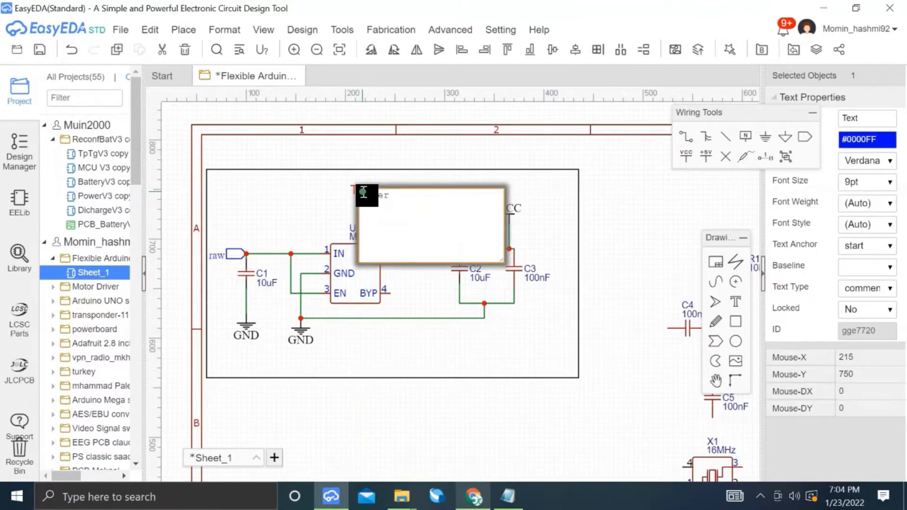
pyautogui.write('Power Regulator')
pyautogui.press('Return')
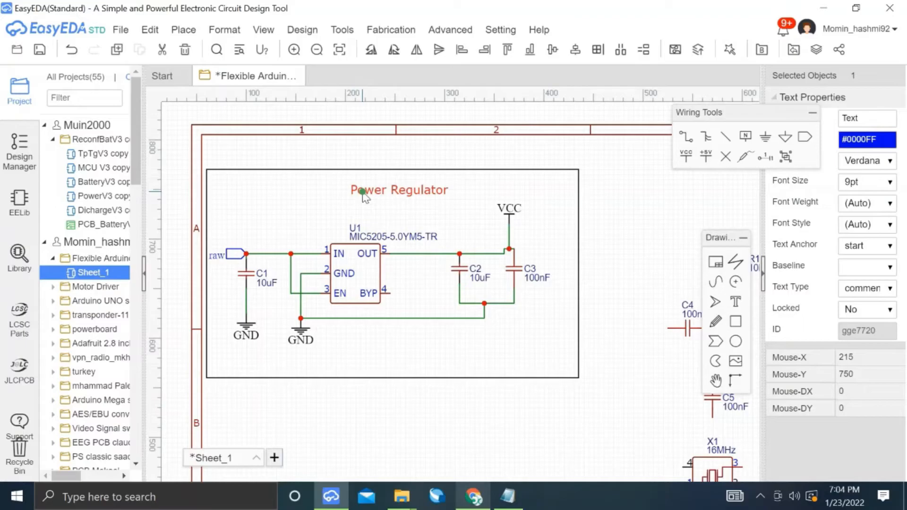
pyautogui.moveTo(378, 193); pyautogui.dragTo(360, 188)
pyautogui.click(512, 407)
# Check the reset circuit in the reference schematic and place a net port named DTR on C4's free outer pin.
pyautogui.scroll(-5, 513, 409)
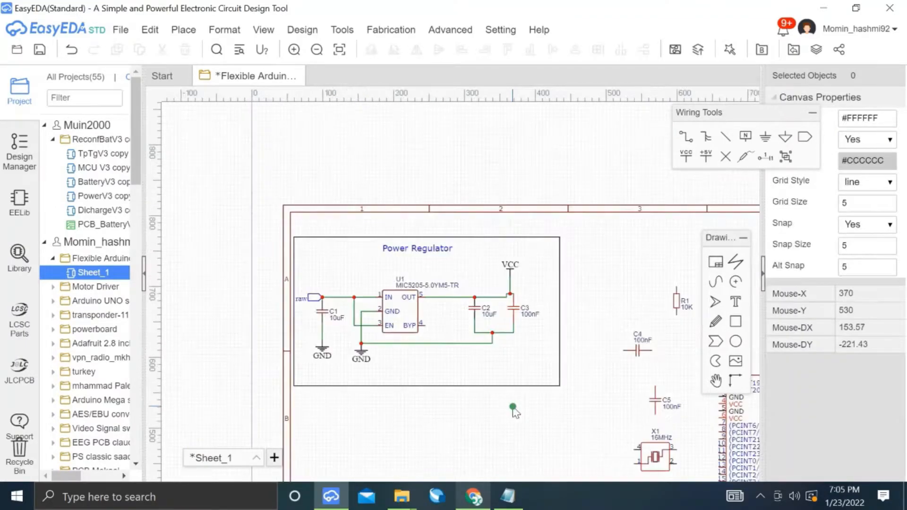
pyautogui.hotkey('alt', 'Tab')
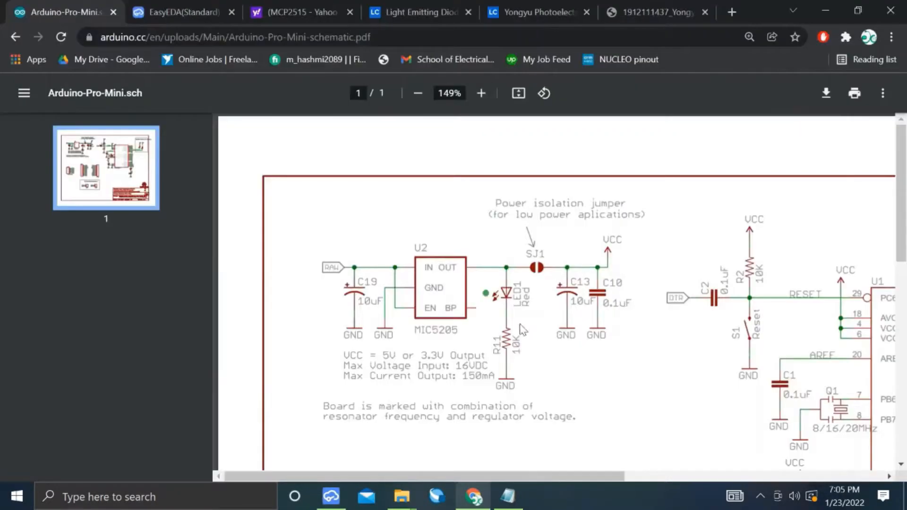
pyautogui.hscroll(7, 668, 325)
pyautogui.hscroll(-1, 668, 324)
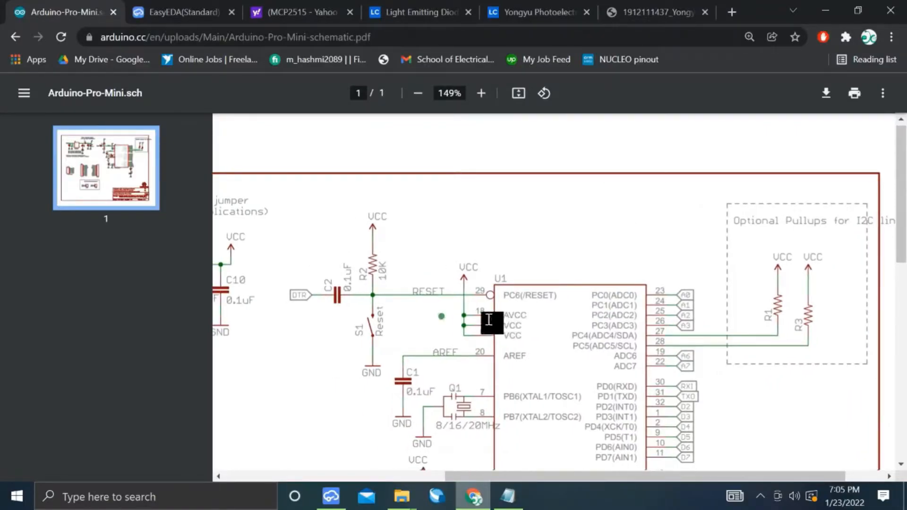
pyautogui.hotkey('alt', 'Tab')
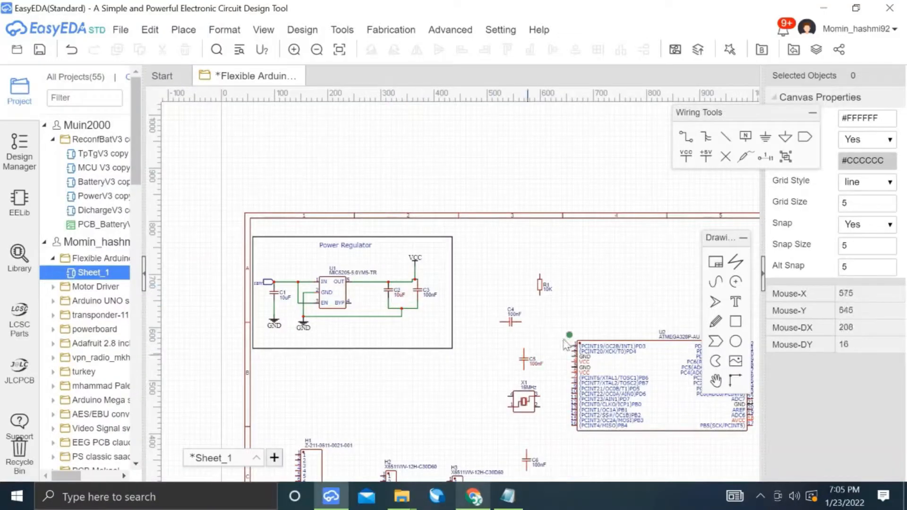
pyautogui.hotkey('alt', 'Tab')
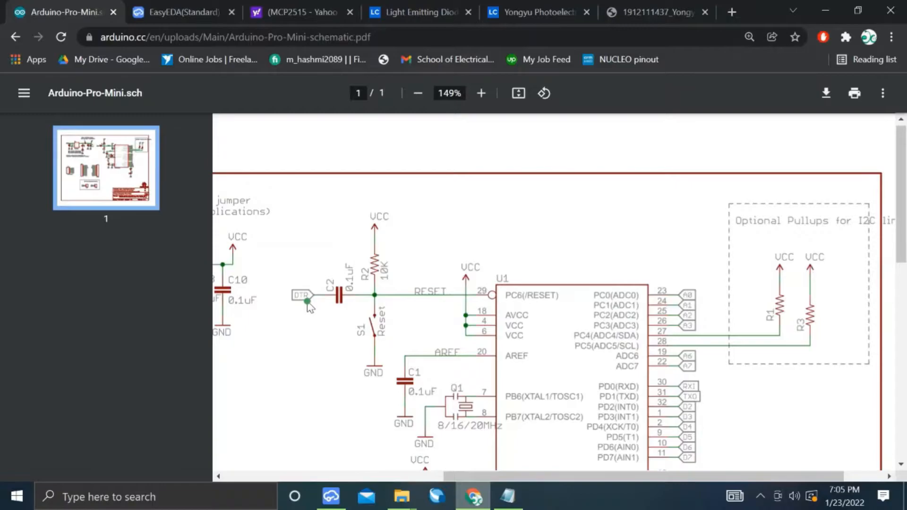
pyautogui.hotkey('alt', 'Tab')
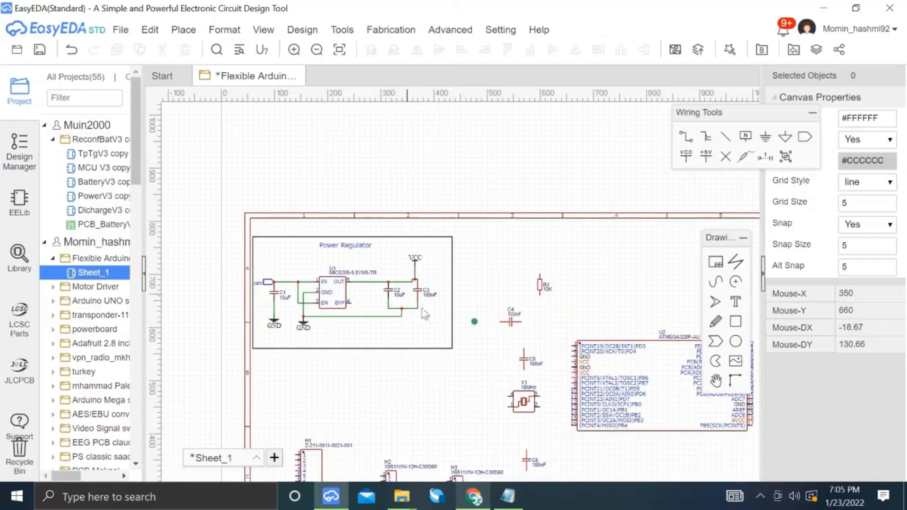
pyautogui.scroll(2, 546, 321)
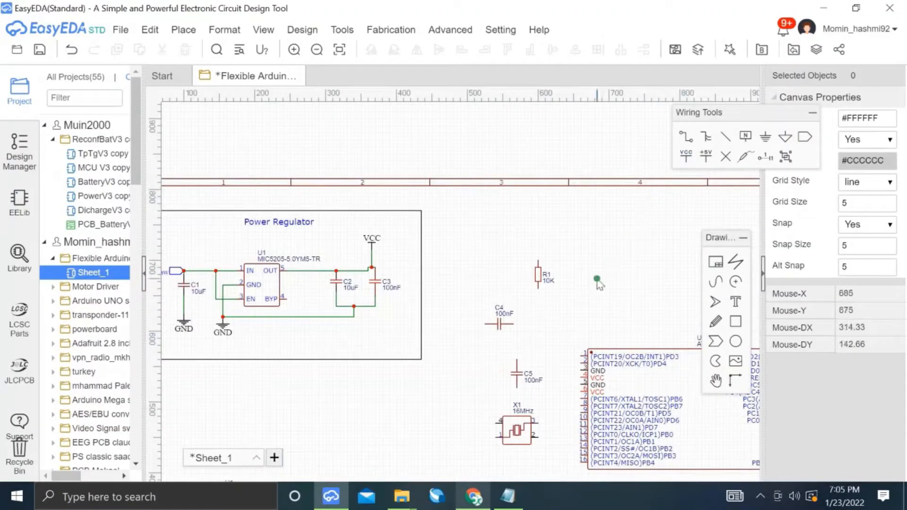
pyautogui.hotkey('alt', 'Tab')
pyautogui.hotkey('alt', 'Tab')
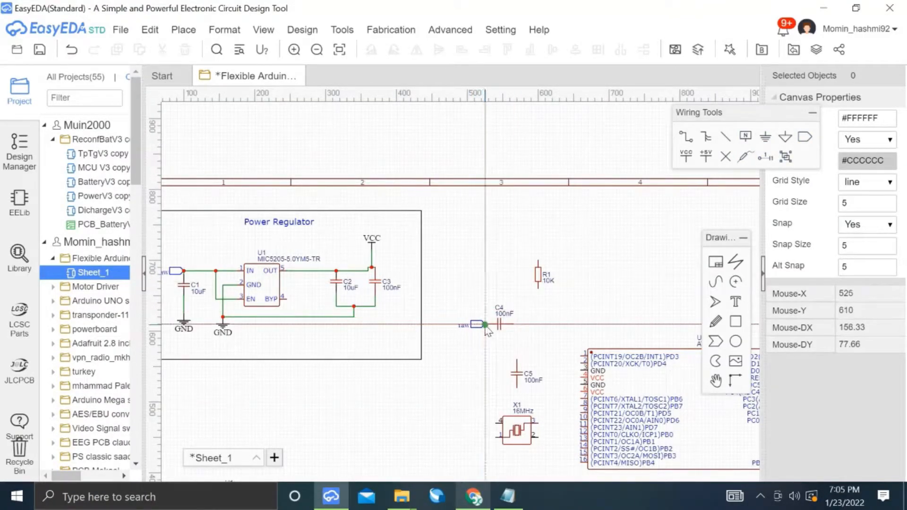
pyautogui.doubleClick(464, 326)
pyautogui.write('DTR')
pyautogui.press('Return')
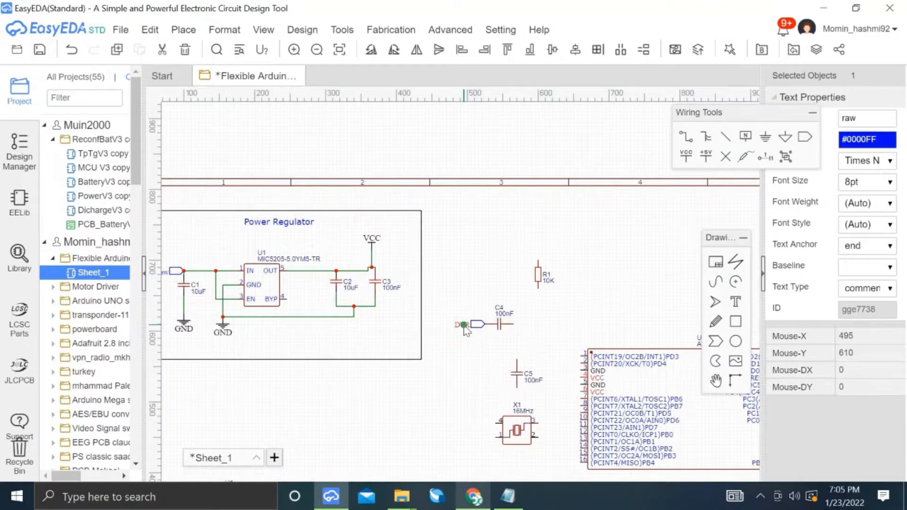
# Wire C4's other pin to the lower pin of R1 and place a VCC symbol on R1's upper pin.
pyautogui.press('w')
pyautogui.click(514, 324)
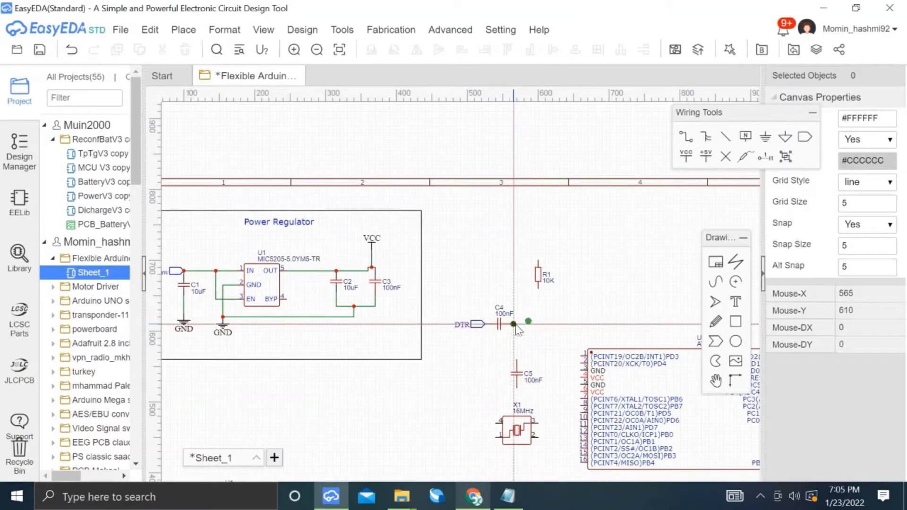
pyautogui.click(538, 289)
pyautogui.click(689, 158)
pyautogui.click(538, 259)
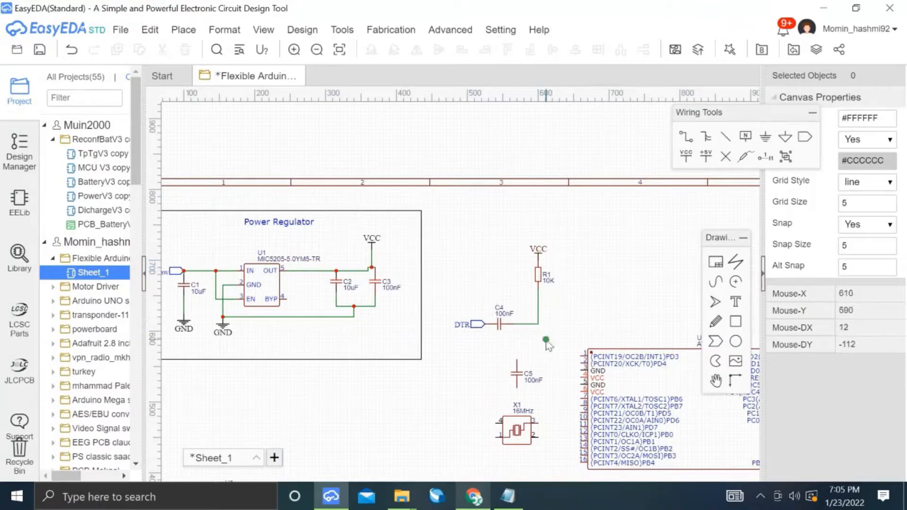
# Move the DTR, C4, R1 and VCC group above R2 and R3 beside U2's RESET side, mirroring it horizontally.
pyautogui.hotkey('alt', 'Tab')
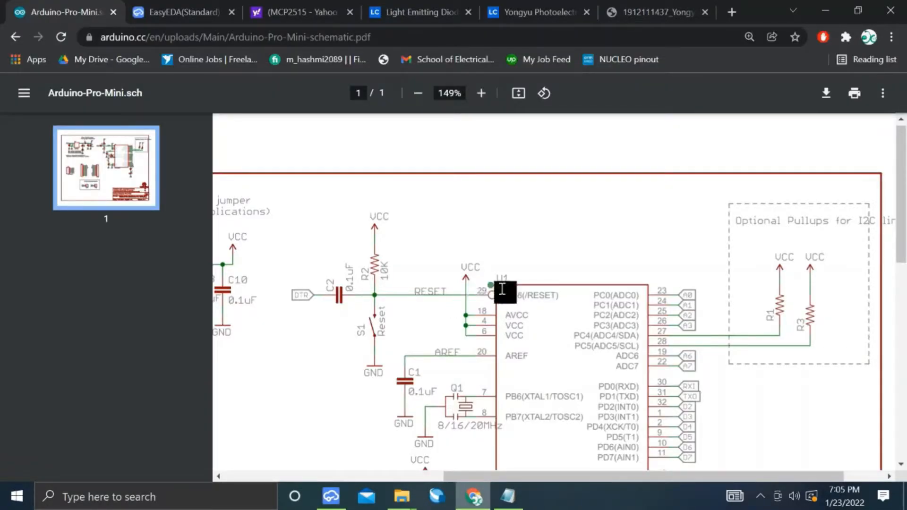
pyautogui.hotkey('alt', 'Tab')
pyautogui.press('Right')
pyautogui.press('Right')
pyautogui.press('Right')
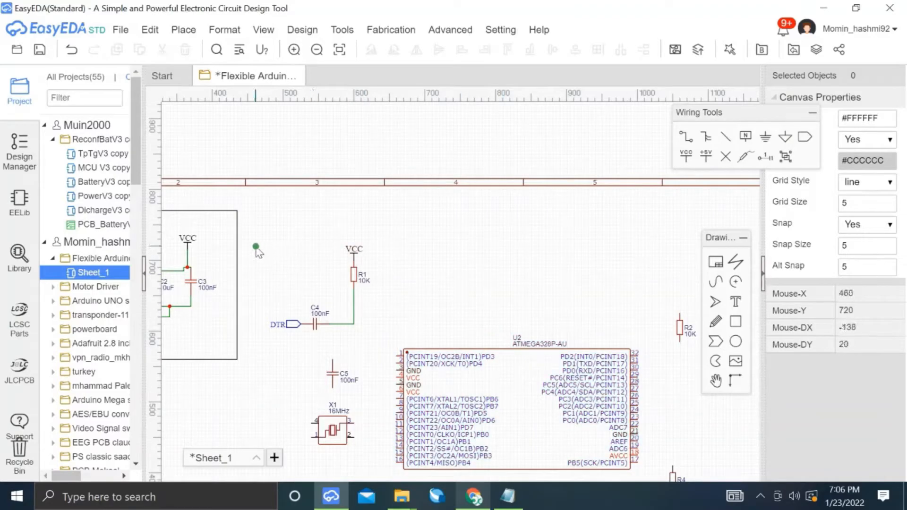
pyautogui.moveTo(395, 344); pyautogui.dragTo(394, 343)
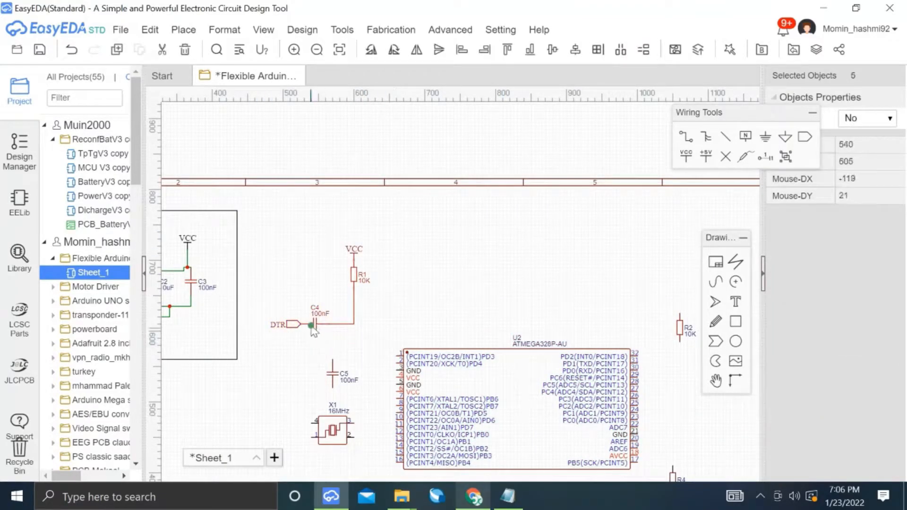
pyautogui.moveTo(317, 329); pyautogui.dragTo(599, 304)
pyautogui.press('Right')
pyautogui.press('Right')
pyautogui.press('Right')
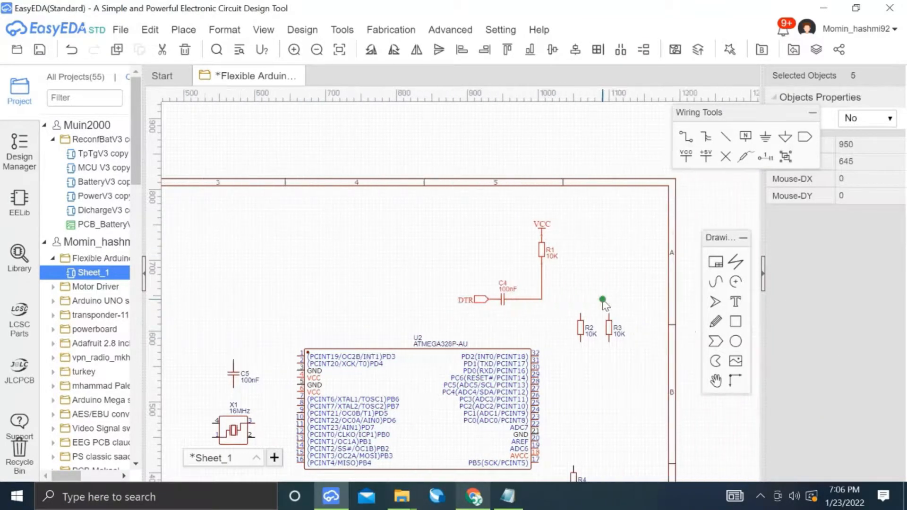
pyautogui.click(418, 53)
pyautogui.moveTo(526, 301); pyautogui.dragTo(601, 292)
# Move the VCC symbol on U2's AVCC line to the far side of C5, clear of the capacitor.
pyautogui.click(586, 362)
pyautogui.scroll(2, 587, 364)
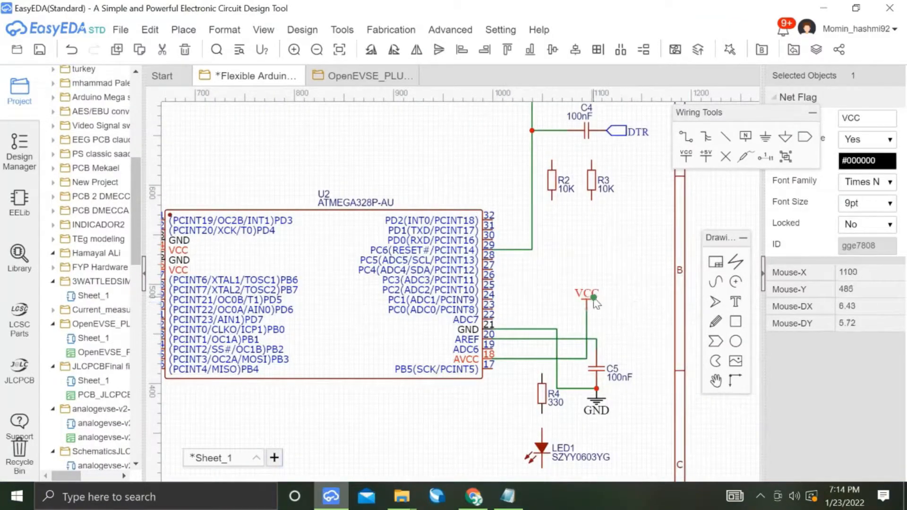
pyautogui.moveTo(606, 301); pyautogui.dragTo(650, 302)
pyautogui.click(572, 312)
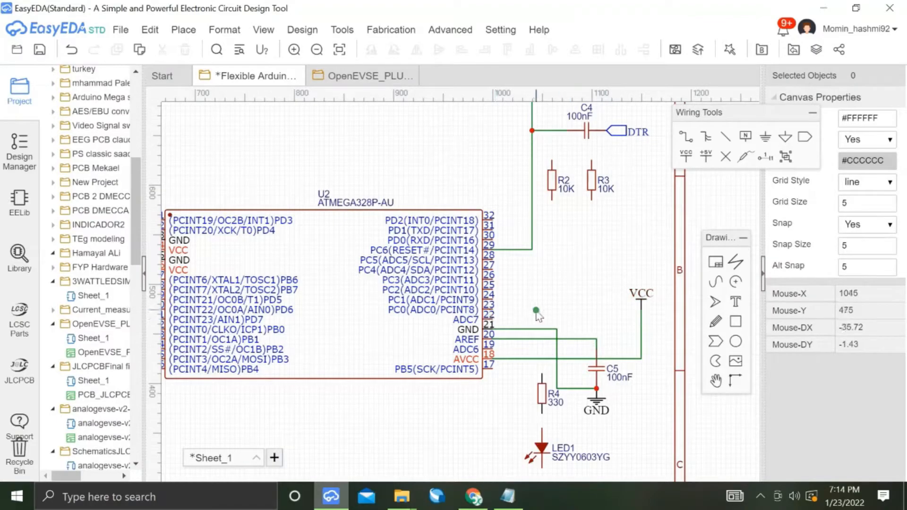
# Place a net port on U2's pin 23 (PC0) and name it A0.
pyautogui.click(802, 138)
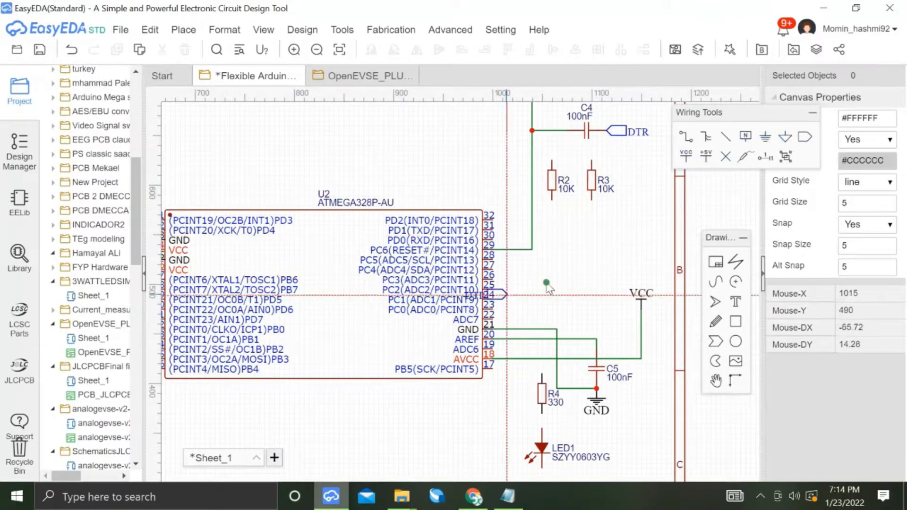
pyautogui.scroll(2, 486, 314)
pyautogui.click(489, 309)
pyautogui.rightClick(491, 310)
pyautogui.doubleClick(546, 303)
pyautogui.write('A0')
pyautogui.press('Return')
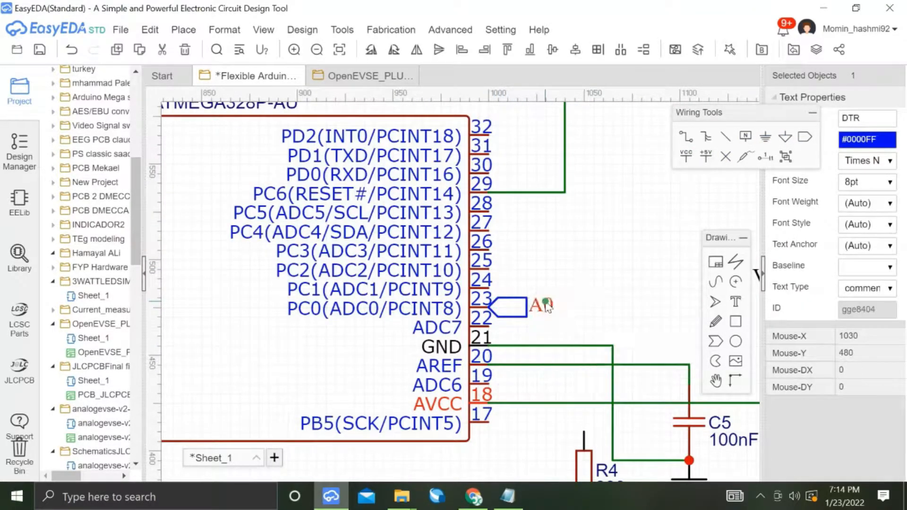
# Place net ports on U2's analog pins from pin 24 upwards, with A1, A2 and A3 on PC1 to PC3.
pyautogui.click(804, 136)
pyautogui.click(492, 280)
pyautogui.click(492, 260)
pyautogui.click(492, 242)
pyautogui.click(492, 222)
# Check the I2C pins in the reference schematic and delete the net ports from U2's pins 27 and 28.
pyautogui.hotkey('alt', 'Tab')
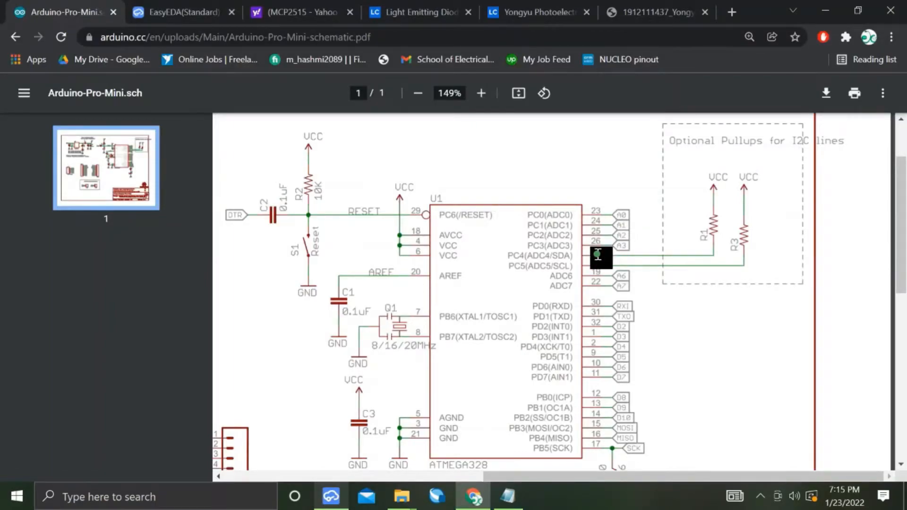
pyautogui.hotkey('alt', 'Tab')
pyautogui.hotkey('alt', 'Tab')
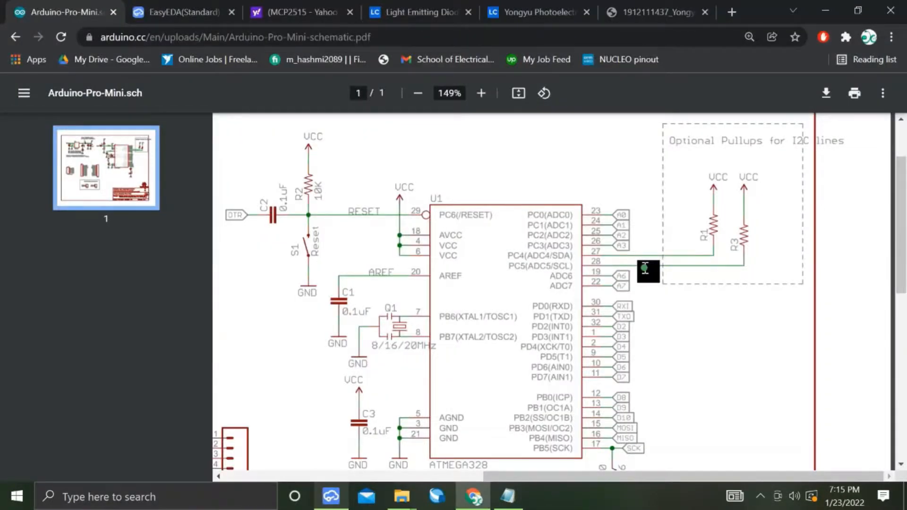
pyautogui.hotkey('alt', 'Tab')
pyautogui.click(514, 212)
pyautogui.keyDown('ctrl'); pyautogui.click(517, 229); pyautogui.keyUp('ctrl')
pyautogui.press('Delete')
pyautogui.scroll(-2, 563, 227)
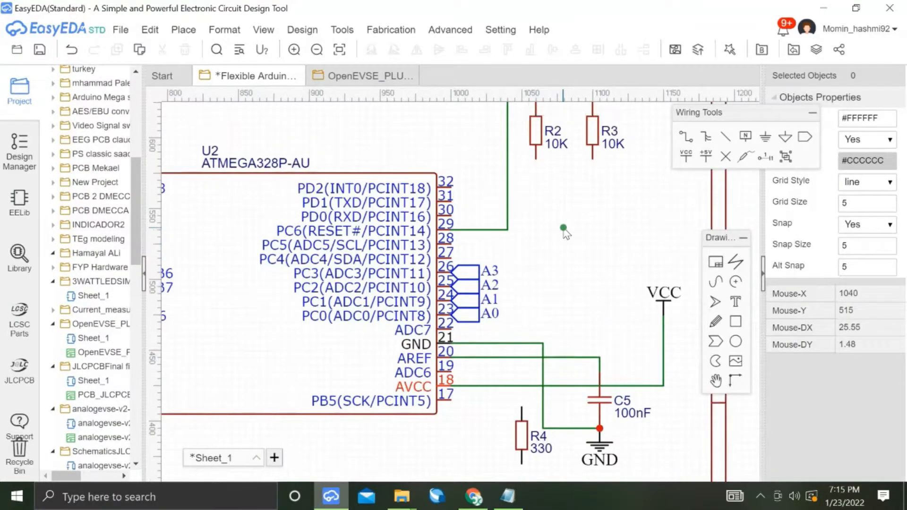
# Wire U2's pin 27 (SDA) to R3's lower pin and pin 28 (SCL) to R2's lower pin.
pyautogui.scroll(4, 518, 271)
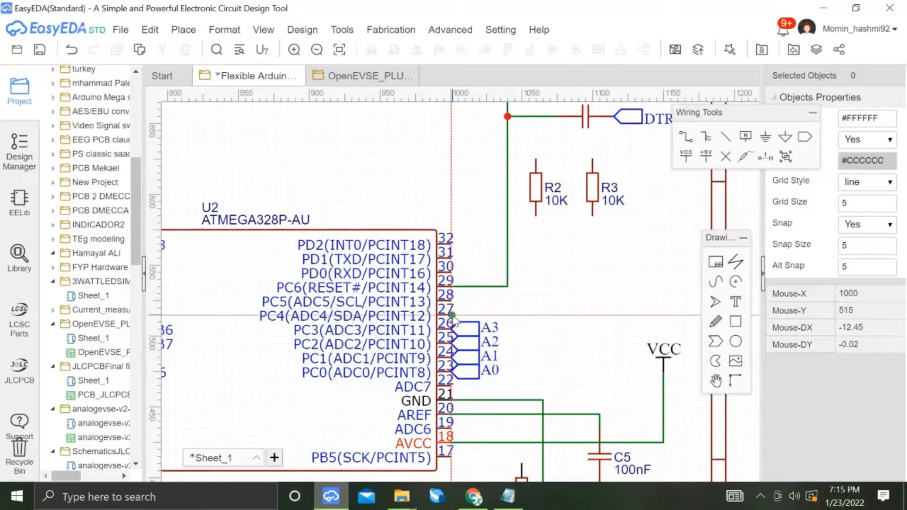
pyautogui.click(592, 215)
pyautogui.click(451, 301)
pyautogui.click(535, 216)
# Join the upper pins of R2 and R3, wire them to VCC above R1, and check the pull-ups against the reference schematic.
pyautogui.scroll(-2, 570, 247)
pyautogui.click(585, 241)
pyautogui.click(546, 242)
pyautogui.click(526, 123)
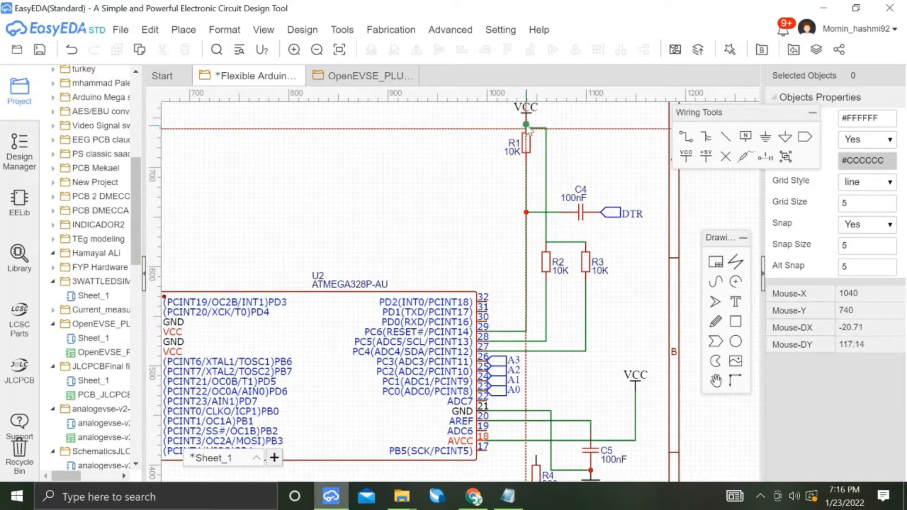
pyautogui.hotkey('alt', 'Tab')
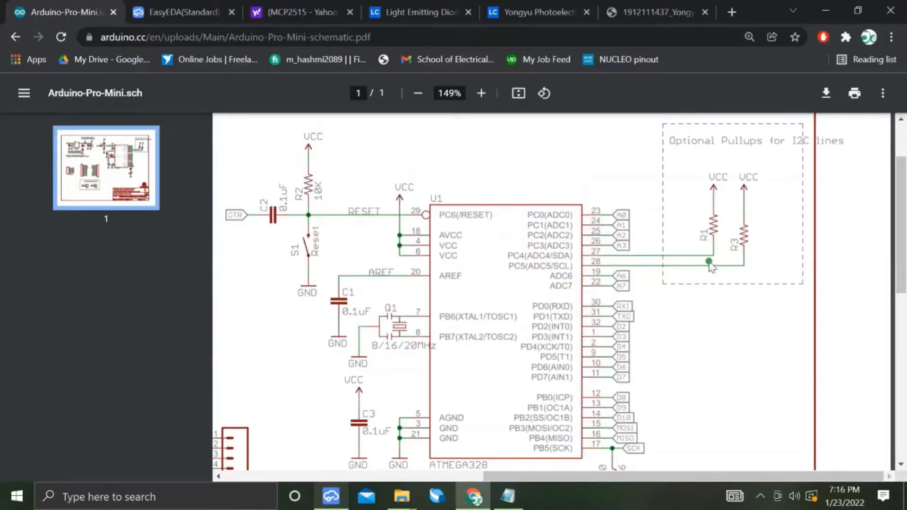
# Check the ADC6 and ADC7 ports in the reference schematic and place a net port named A6 on U2's pin 19 (ADC6).
pyautogui.scroll(-1, 708, 264)
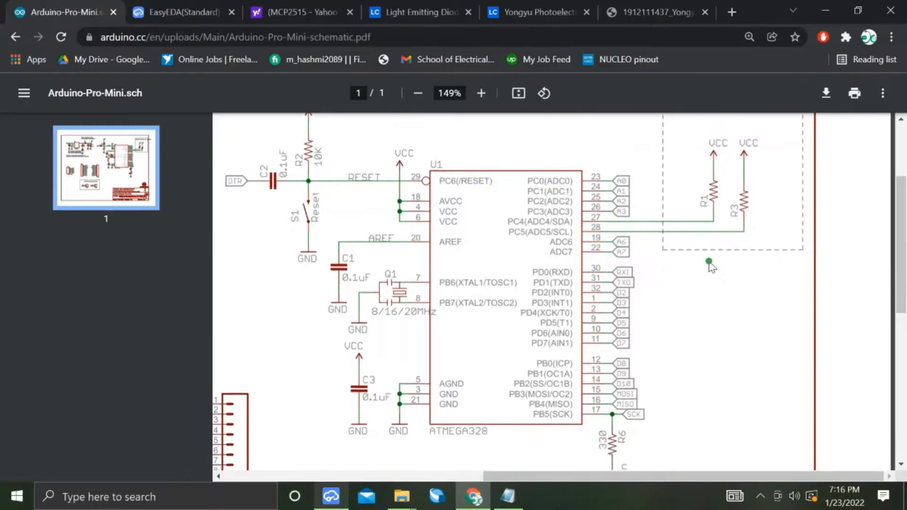
pyautogui.hotkey('alt', 'Tab')
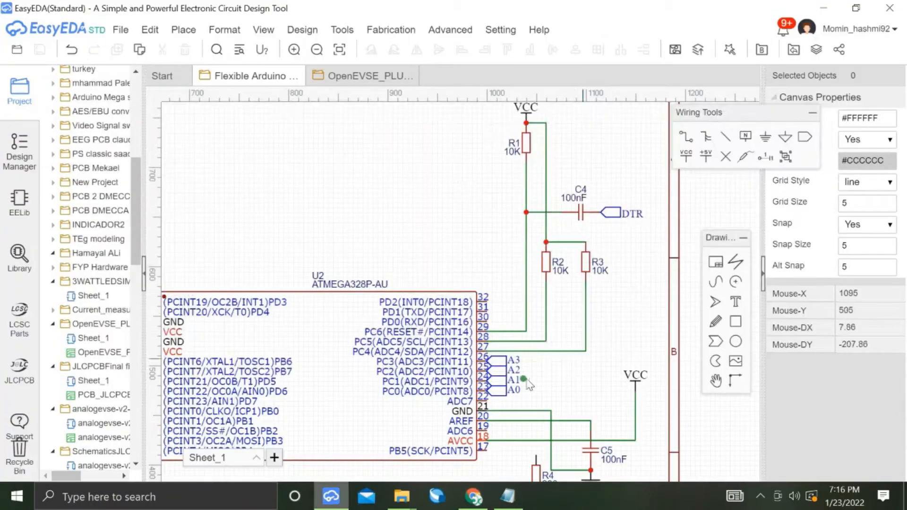
pyautogui.hotkey('alt', 'Tab')
pyautogui.hotkey('alt', 'Tab')
pyautogui.hotkey('alt', 'Tab')
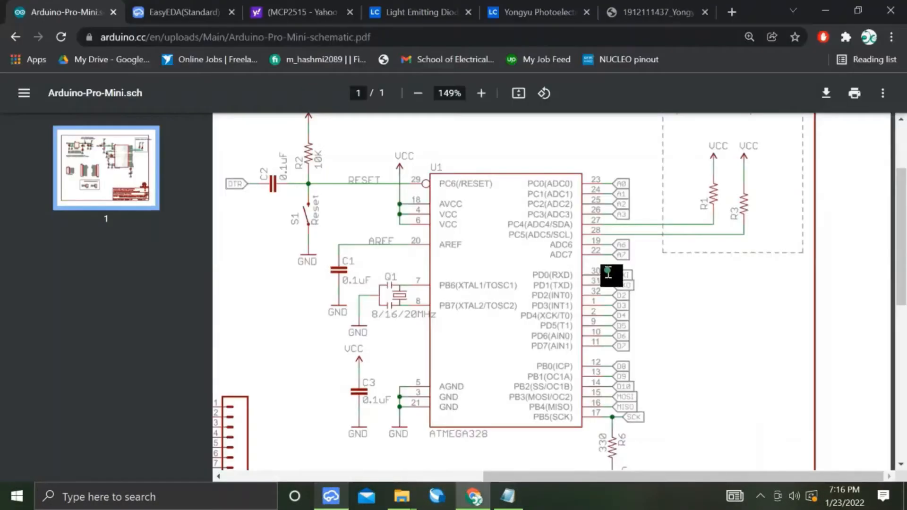
pyautogui.hotkey('alt', 'Tab')
pyautogui.scroll(2, 496, 425)
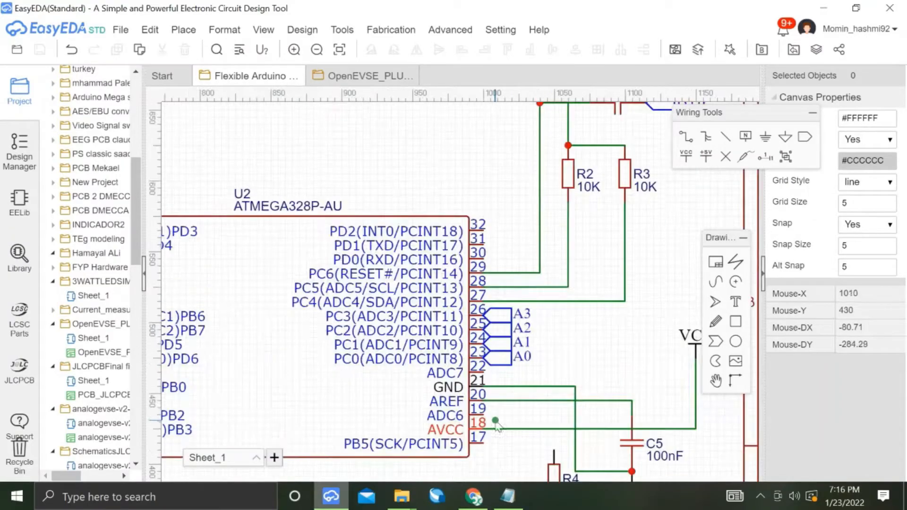
pyautogui.rightClick(502, 314)
pyautogui.click(522, 364)
pyautogui.rightClick(494, 349)
pyautogui.click(522, 414)
pyautogui.rightClick(569, 373)
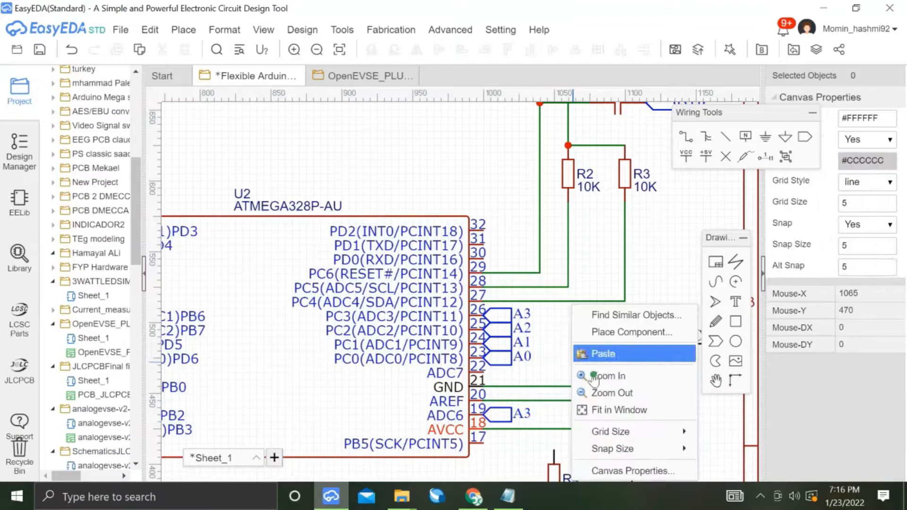
pyautogui.doubleClick(525, 413)
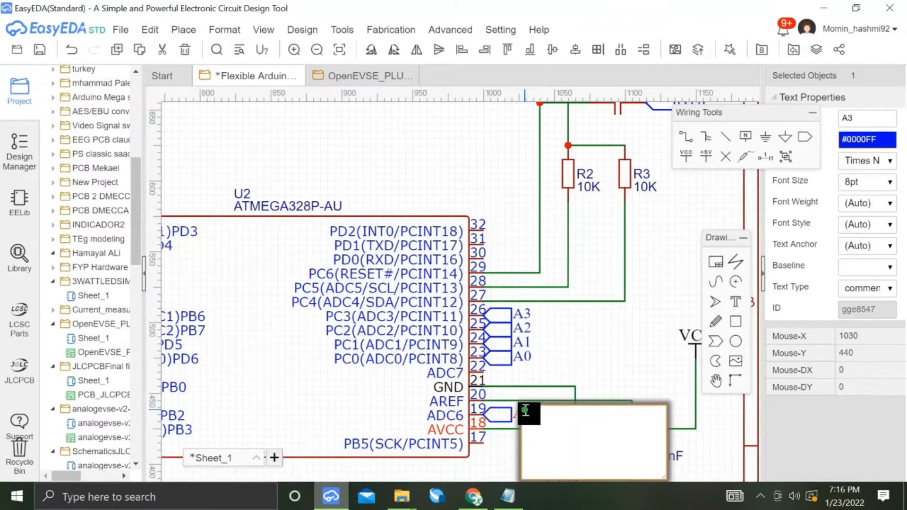
pyautogui.write('A6')
pyautogui.press('Return')
# Copy the net port to U2's pin 22 (ADC7) and name it A7.
pyautogui.rightClick(502, 414)
pyautogui.click(533, 396)
pyautogui.click(553, 377)
pyautogui.rightClick(604, 327)
pyautogui.click(611, 352)
pyautogui.click(495, 373)
pyautogui.doubleClick(523, 373)
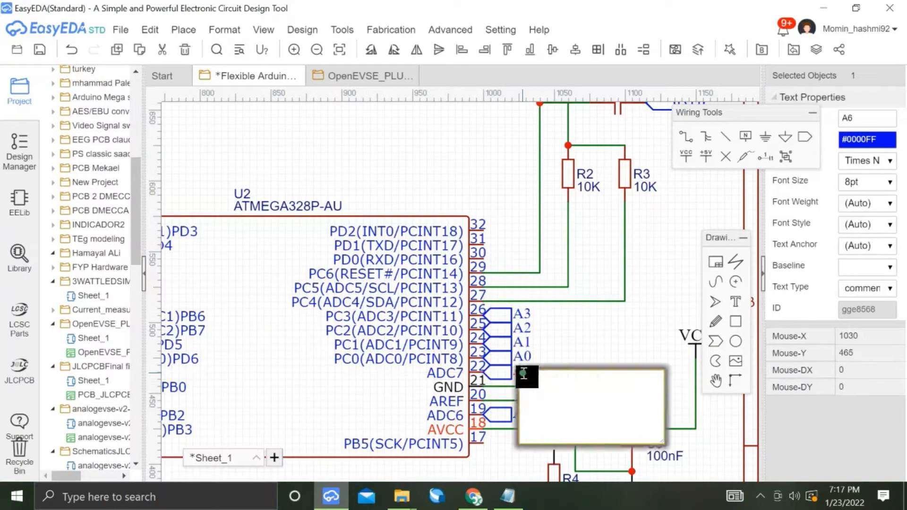
# Place net ports on U2's pins 30 and 31 following the reference schematic, naming them RX and TX.
pyautogui.hotkey('alt', 'Tab')
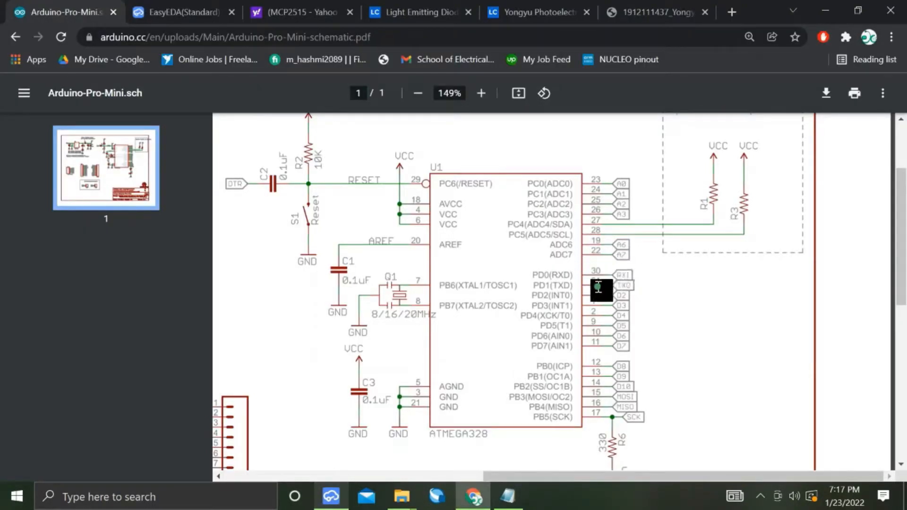
pyautogui.hotkey('alt', 'Tab')
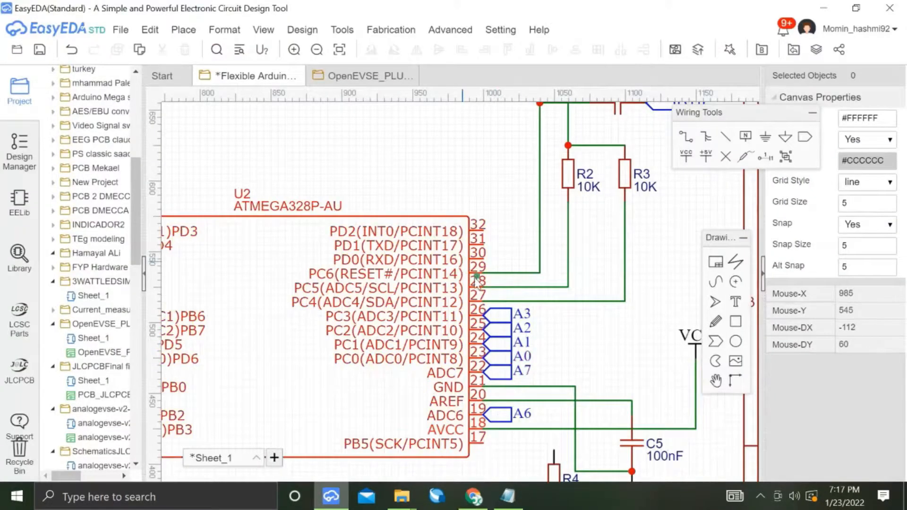
pyautogui.click(500, 258)
pyautogui.doubleClick(519, 258)
pyautogui.write('RX')
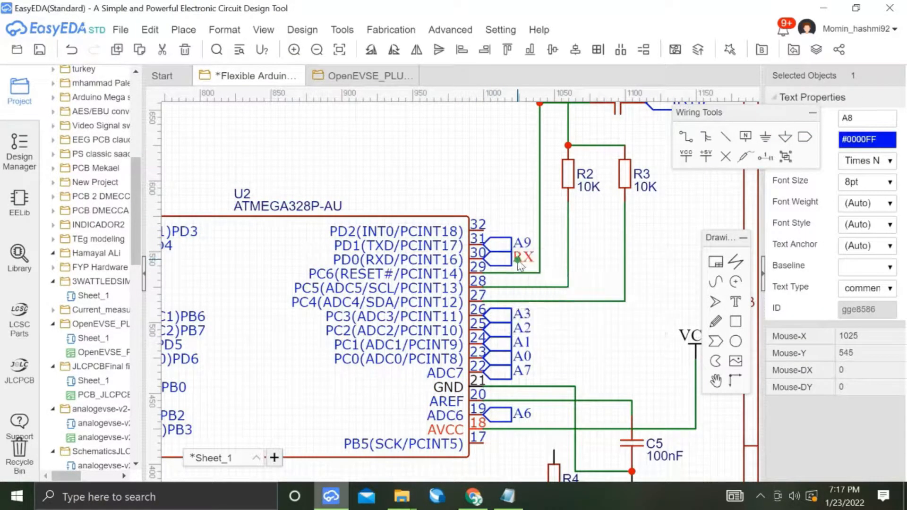
pyautogui.hotkey('alt', 'Tab')
pyautogui.hotkey('alt', 'Tab')
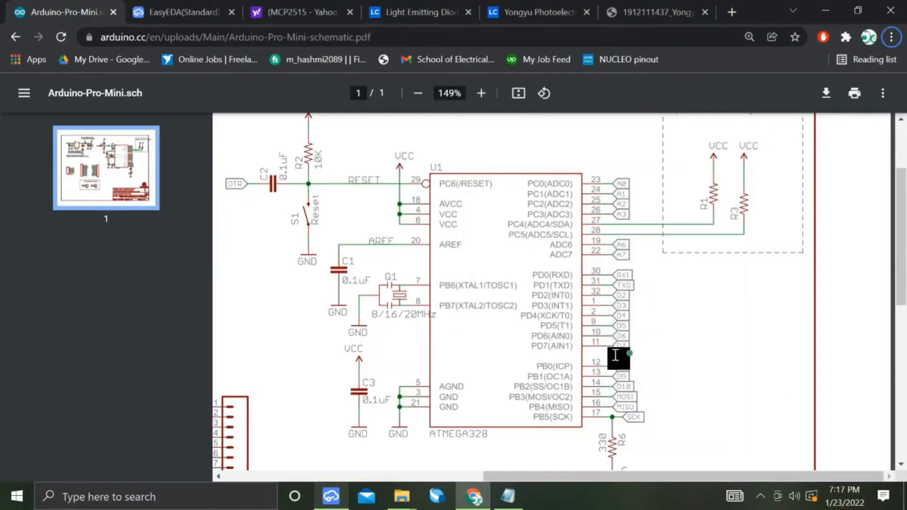
# Place a net port on U2's pin 32 (PD2) and name it D2.
pyautogui.hotkey('alt', 'Tab')
pyautogui.click(805, 137)
pyautogui.click(485, 229)
pyautogui.hotkey('alt', 'Tab')
pyautogui.hotkey('alt', 'Tab')
pyautogui.click(522, 229)
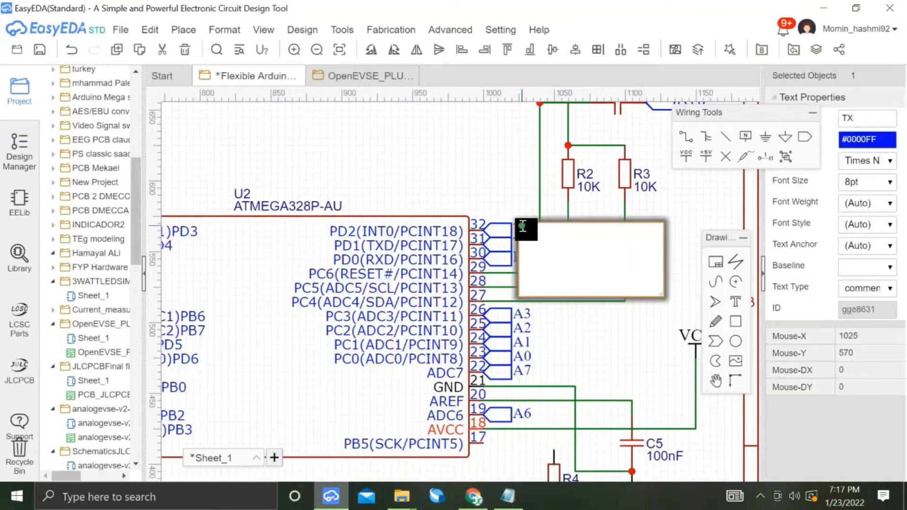
# Place net ports D3 and D4 facing U2's pins 1 (PD3) and 2 (PD4).
pyautogui.hotkey('alt', 'Tab')
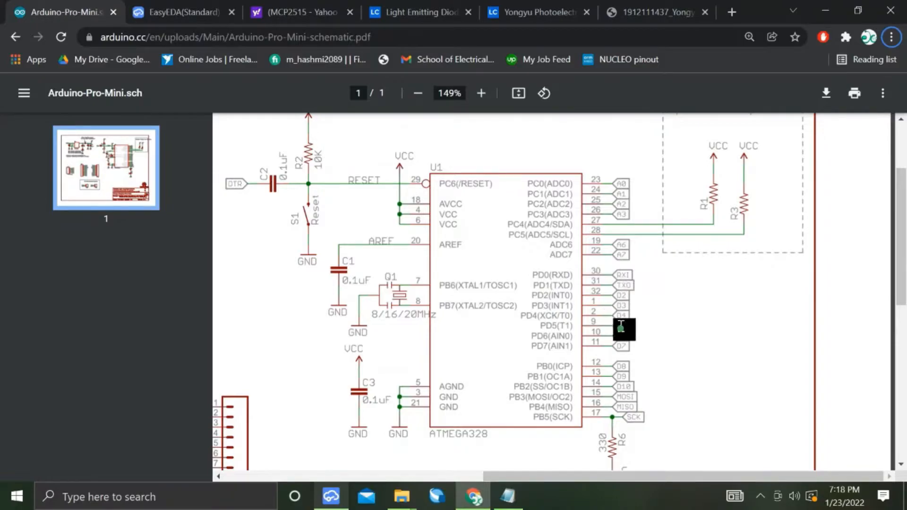
pyautogui.hotkey('alt', 'Tab')
pyautogui.click(801, 140)
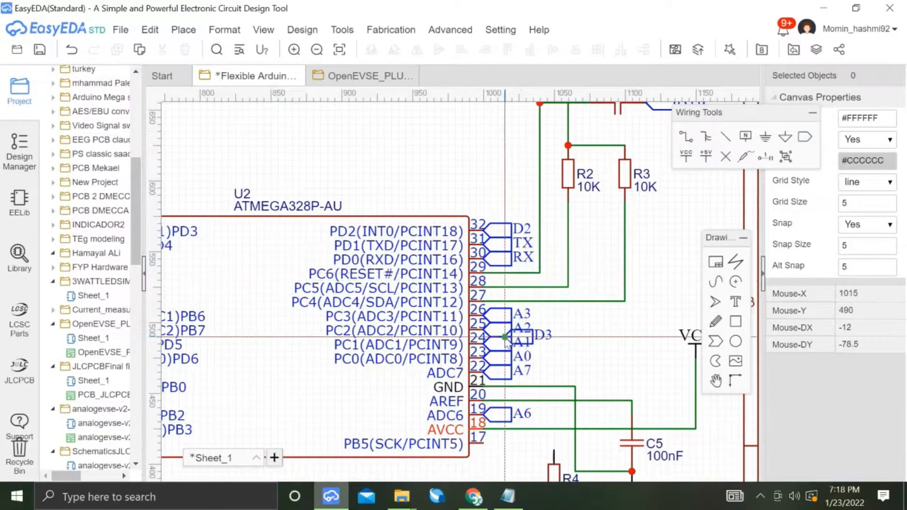
pyautogui.hscroll(-6, 505, 337)
pyautogui.press('space')
pyautogui.press('space')
pyautogui.click(305, 231)
pyautogui.click(308, 242)
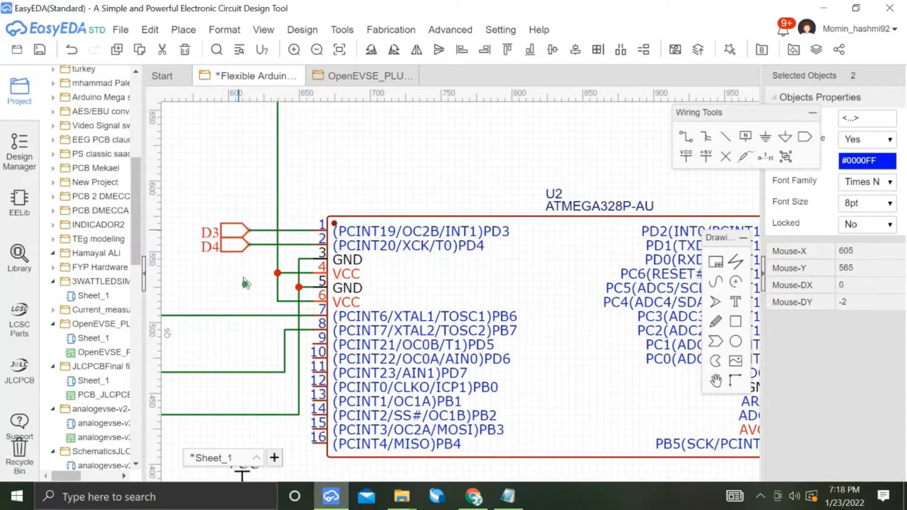
# Check the PD5 to PD7 pins in the reference schematic and place net ports D5, D6 and D7 on U2's pins 9, 10 and 11.
pyautogui.hotkey('alt', 'Tab')
pyautogui.hotkey('alt', 'Tab')
pyautogui.hotkey('alt', 'Tab')
pyautogui.hotkey('alt', 'Tab')
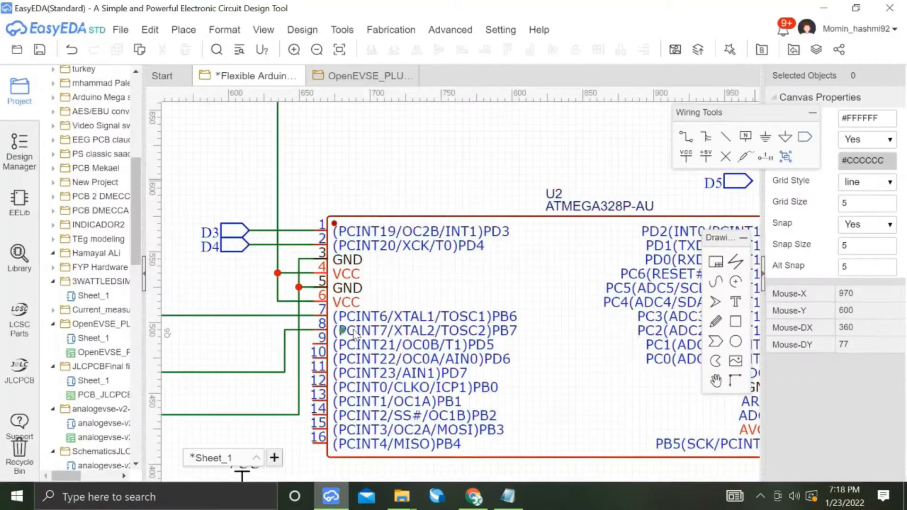
pyautogui.click(301, 347)
pyautogui.click(301, 361)
pyautogui.click(301, 375)
pyautogui.keyDown('ctrl'); pyautogui.click(297, 361); pyautogui.keyUp('ctrl')
pyautogui.keyDown('ctrl'); pyautogui.click(294, 347); pyautogui.keyUp('ctrl')
pyautogui.moveTo(293, 347); pyautogui.dragTo(230, 344)
pyautogui.hotkey('ctrl', 'z')
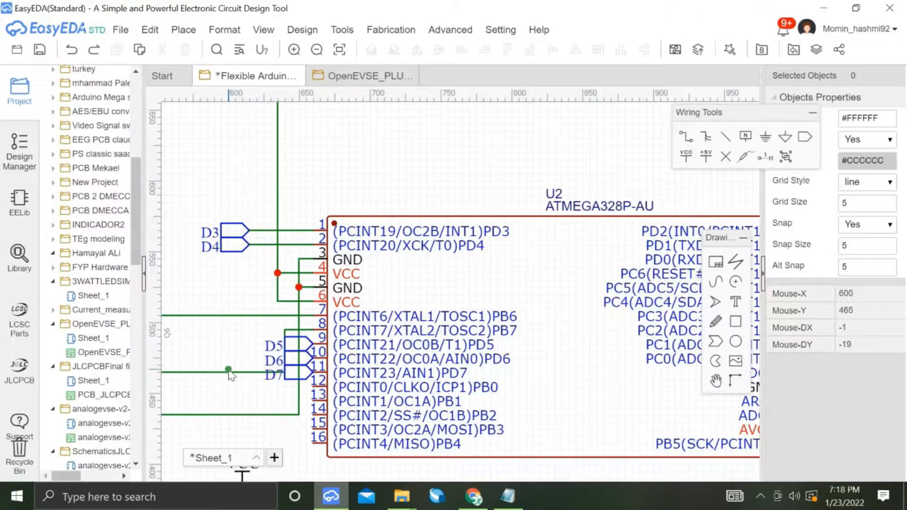
# Shift the vertical segment of U2's pin 8 crystal wire left, close to the crystal, to clear space for the net ports.
pyautogui.press('Left')
pyautogui.press('Left')
pyautogui.click(311, 372)
pyautogui.moveTo(397, 337); pyautogui.dragTo(293, 346)
pyautogui.click(343, 351)
# Move net ports D5, D6 and D7 left together so they line up under D3 and D4.
pyautogui.click(404, 344)
pyautogui.keyDown('ctrl'); pyautogui.click(405, 358); pyautogui.keyUp('ctrl')
pyautogui.keyDown('ctrl'); pyautogui.click(406, 373); pyautogui.keyUp('ctrl')
pyautogui.moveTo(406, 372); pyautogui.dragTo(344, 373)
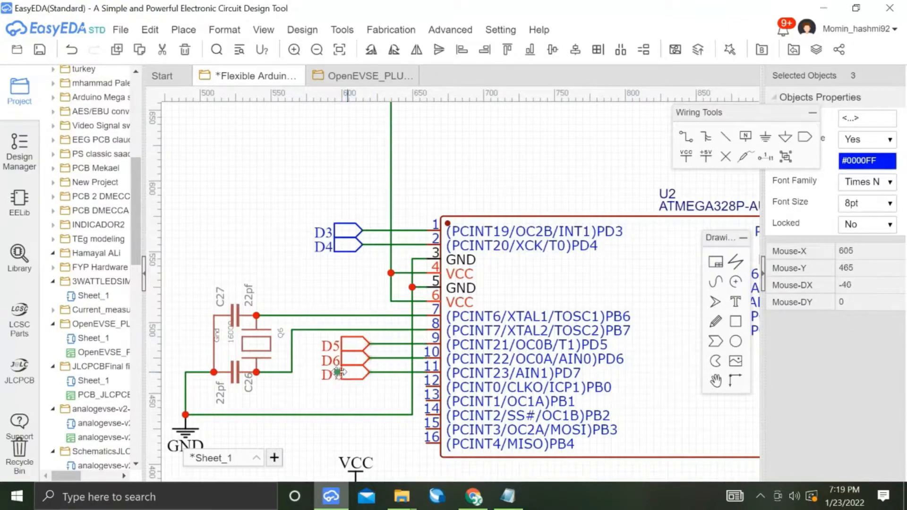
pyautogui.click(358, 403)
# Place net ports D8, D9 and D10 on U2's pins 12, 13 and 14 following the reference schematic.
pyautogui.hotkey('alt', 'Tab')
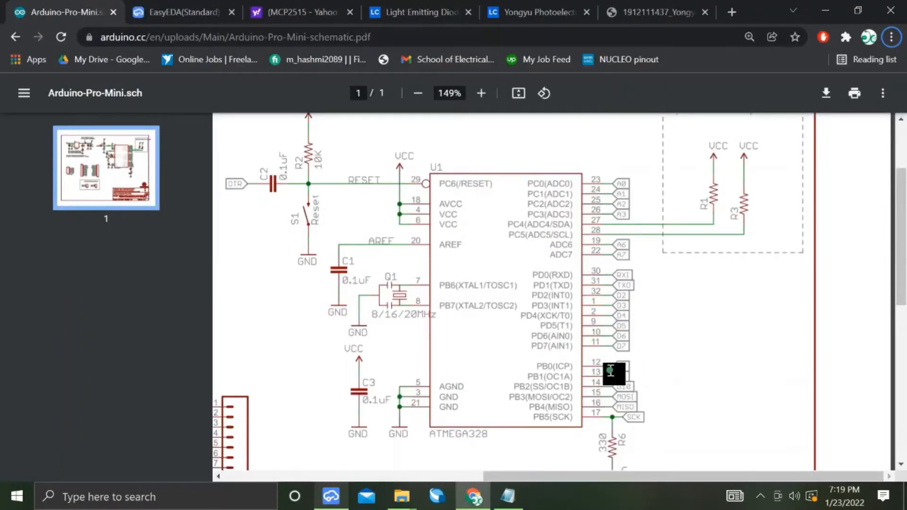
pyautogui.hotkey('alt', 'Tab')
pyautogui.click(800, 139)
pyautogui.click(426, 386)
pyautogui.click(425, 402)
pyautogui.click(425, 414)
pyautogui.rightClick(425, 415)
pyautogui.keyDown('ctrl'); pyautogui.click(420, 402); pyautogui.keyUp('ctrl')
pyautogui.keyDown('ctrl'); pyautogui.moveTo(419, 388); pyautogui.dragTo(355, 388); pyautogui.keyUp('ctrl')
pyautogui.hotkey('ctrl', 'z')
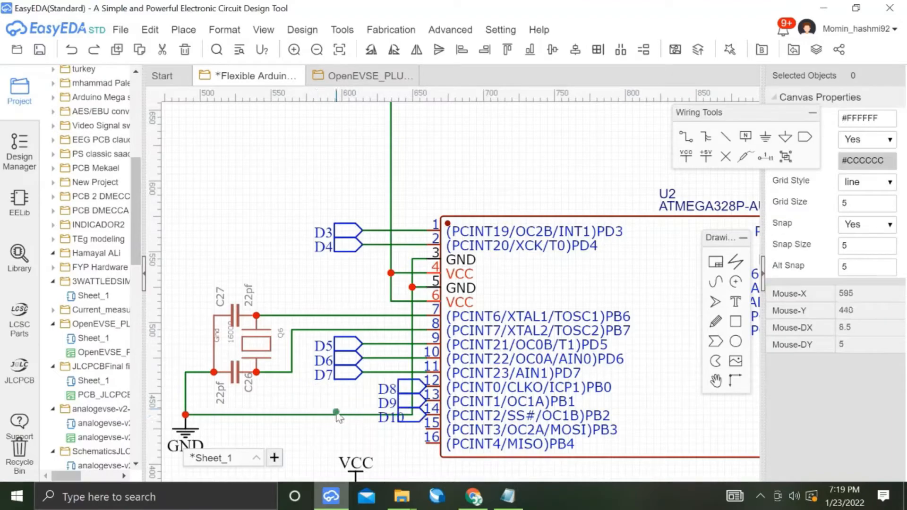
# Shift the vertical segment of the GND wire from U2's pin 5 left, between the crystal and the net ports.
pyautogui.click(418, 327)
pyautogui.moveTo(415, 329); pyautogui.dragTo(298, 329)
pyautogui.click(341, 383)
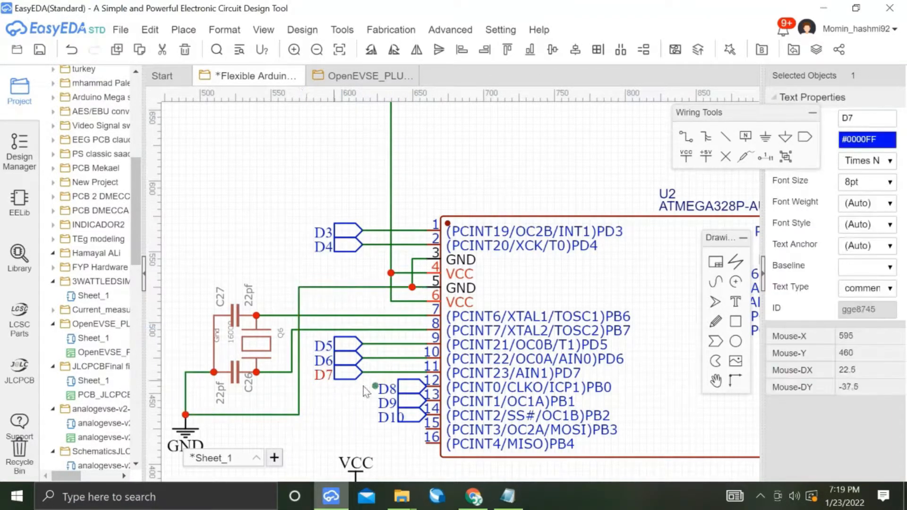
# Move net ports D8, D9 and D10 left in line under D7 and shift the D10 label clear of its port.
pyautogui.moveTo(343, 388); pyautogui.dragTo(413, 408)
pyautogui.hotkey('alt', 'Tab')
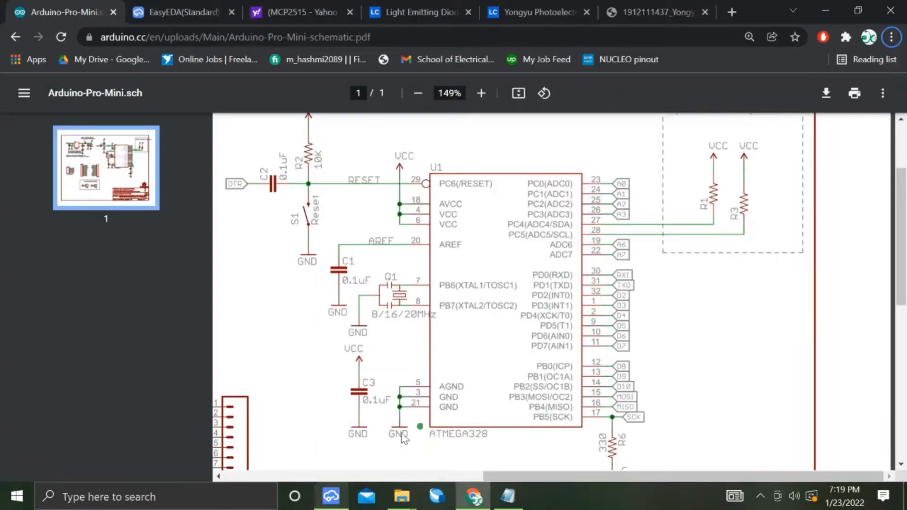
pyautogui.hotkey('alt', 'Tab')
pyautogui.click(324, 421)
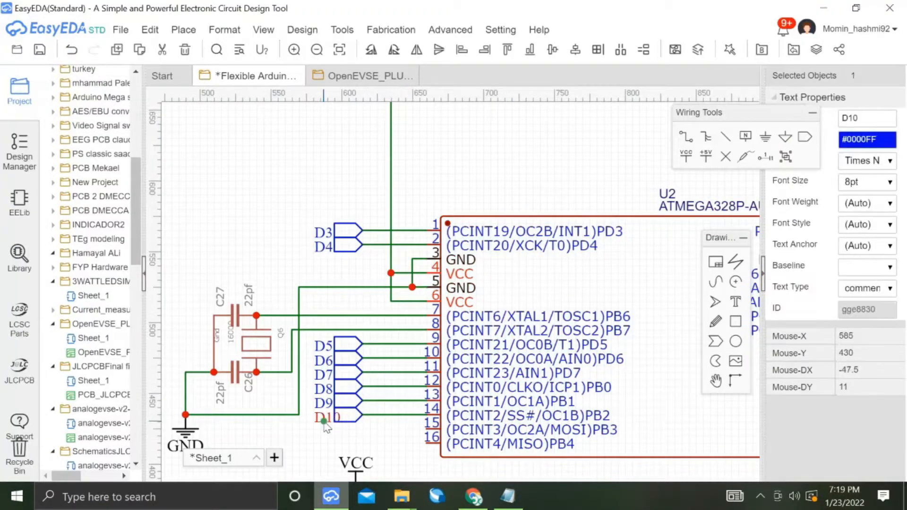
pyautogui.press('Left')
# Check the PB3 and PB4 pins in the reference schematic and place net ports on U2's pins 15 and 16.
pyautogui.hotkey('alt', 'Tab')
pyautogui.hotkey('alt', 'Tab')
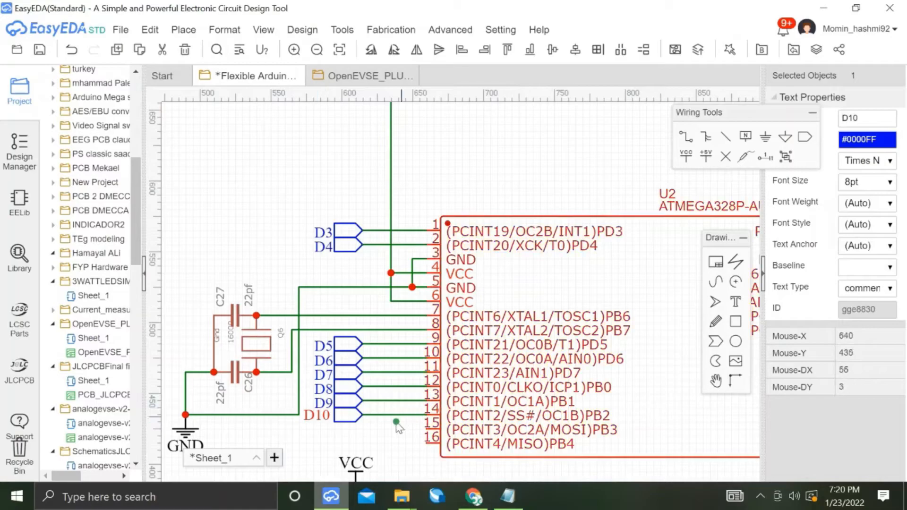
pyautogui.moveTo(397, 425); pyautogui.dragTo(397, 397, button='right')
pyautogui.click(803, 136)
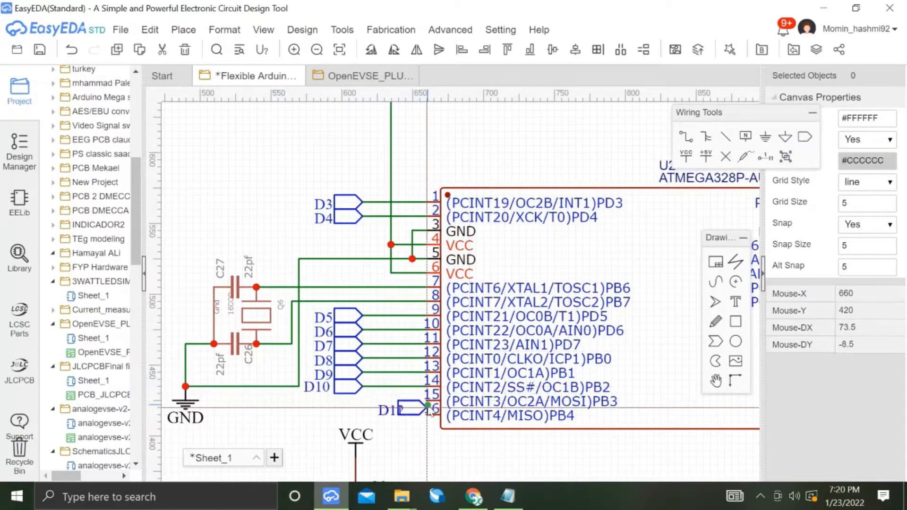
pyautogui.click(417, 402)
pyautogui.click(426, 401)
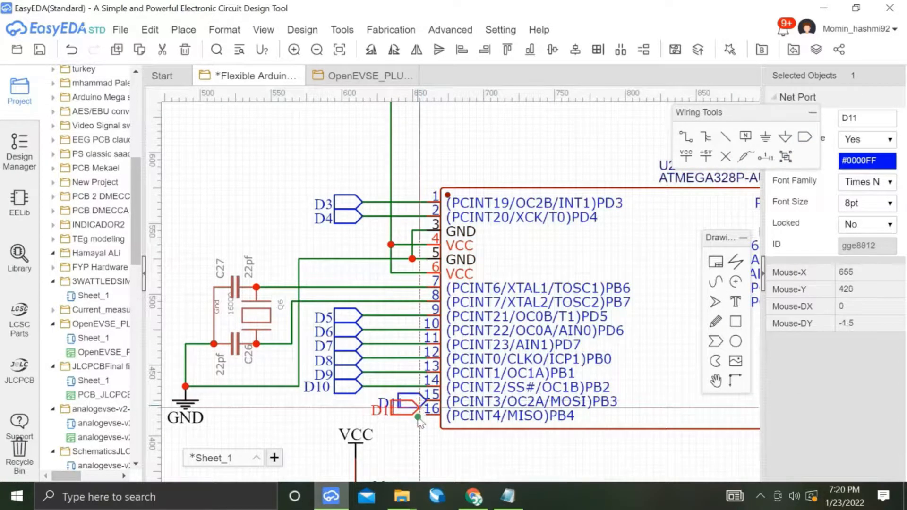
pyautogui.click(428, 415)
pyautogui.rightClick(421, 415)
# Rename the net port on pin 15 as MOSI and the one on pin 16 as MISO.
pyautogui.doubleClick(386, 403)
pyautogui.write('MOSI')
pyautogui.press('Return')
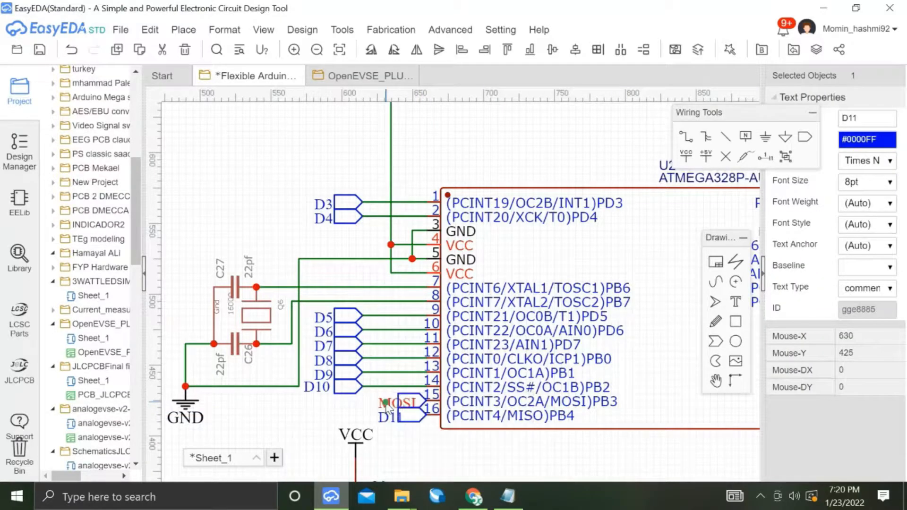
pyautogui.doubleClick(386, 417)
pyautogui.write('MISO')
pyautogui.press('Return')
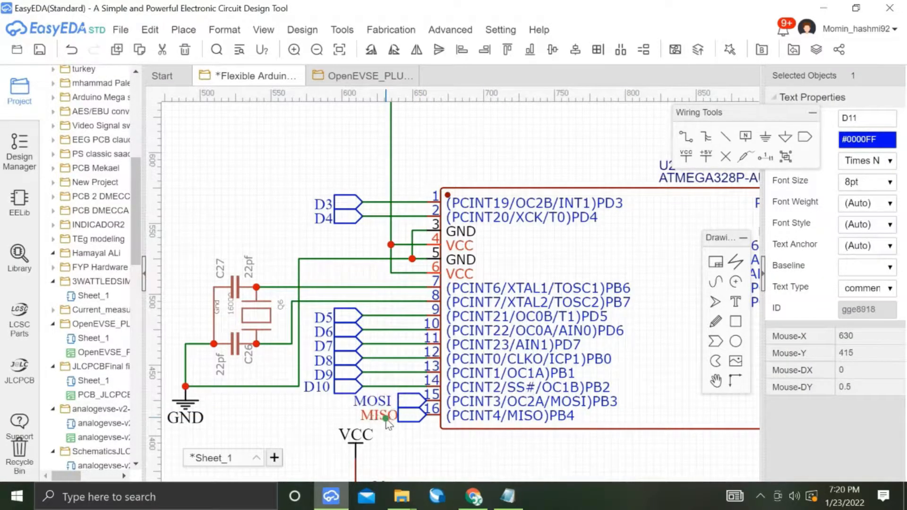
# Move the MOSI and MISO net ports left together so they line up under D10.
pyautogui.click(416, 402)
pyautogui.keyDown('ctrl'); pyautogui.click(407, 419); pyautogui.keyUp('ctrl')
pyautogui.moveTo(407, 419); pyautogui.dragTo(344, 416)
pyautogui.click(409, 453)
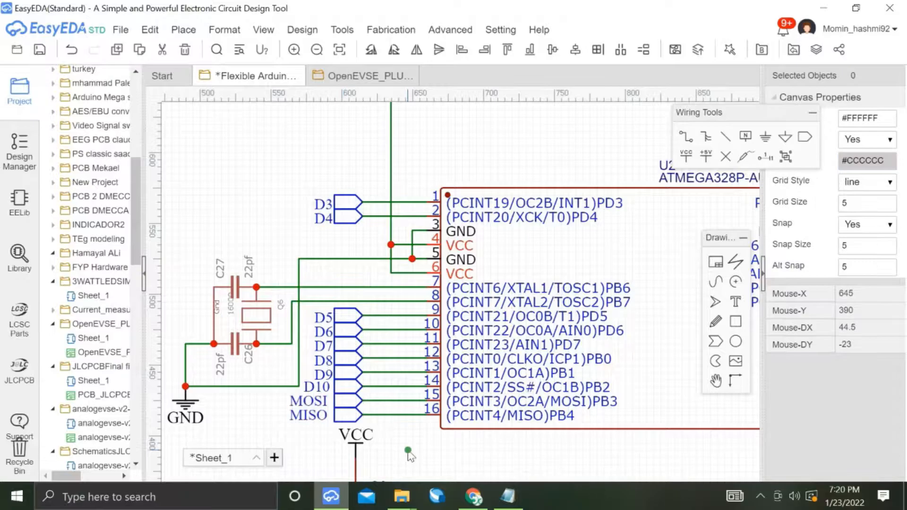
# Place a net port named D13 on U2's pin 17 (PB5/SCK) after checking the reference schematic, and save the schematic.
pyautogui.hotkey('alt', 'Tab')
pyautogui.scroll(-1, 590, 423)
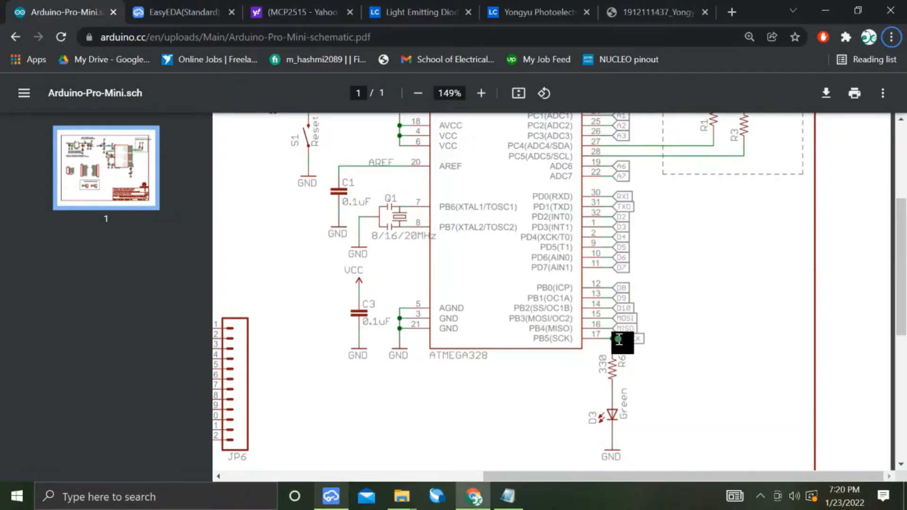
pyautogui.scroll(2, 619, 339)
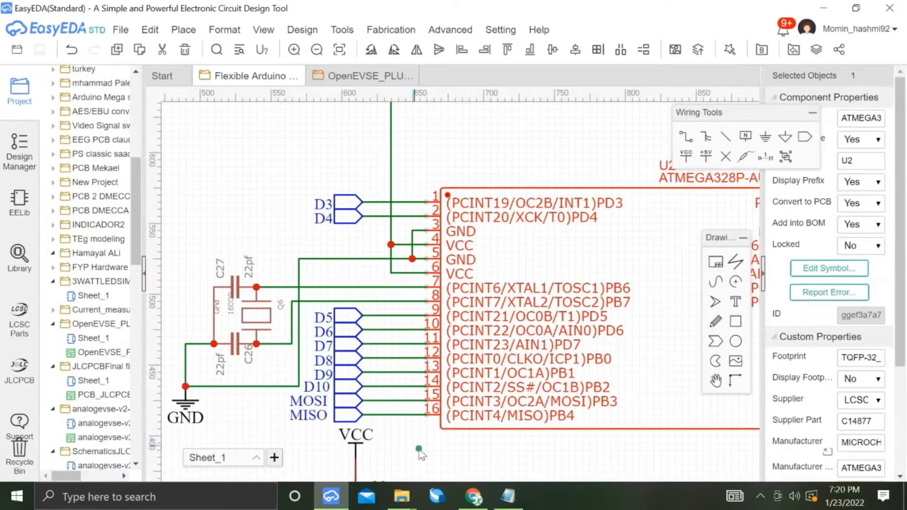
pyautogui.hscroll(5, 419, 454)
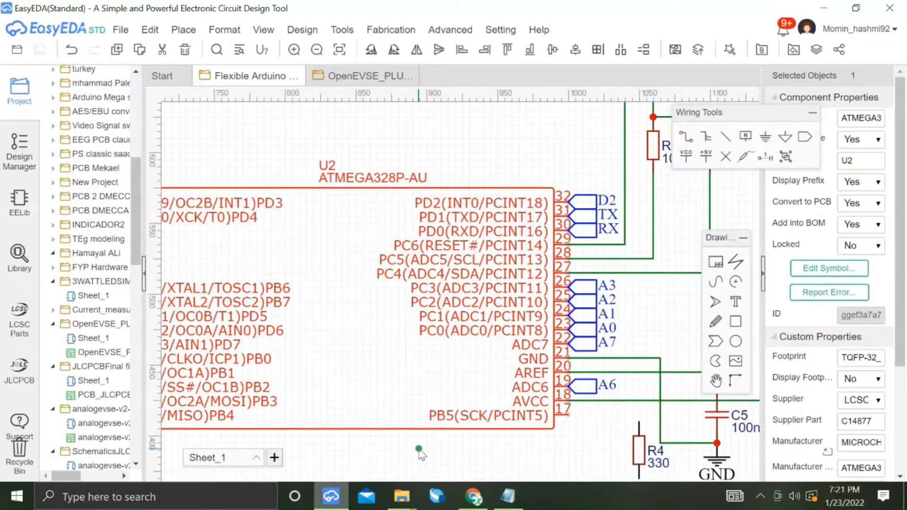
pyautogui.hscroll(-3, 419, 450)
pyautogui.hscroll(3, 419, 449)
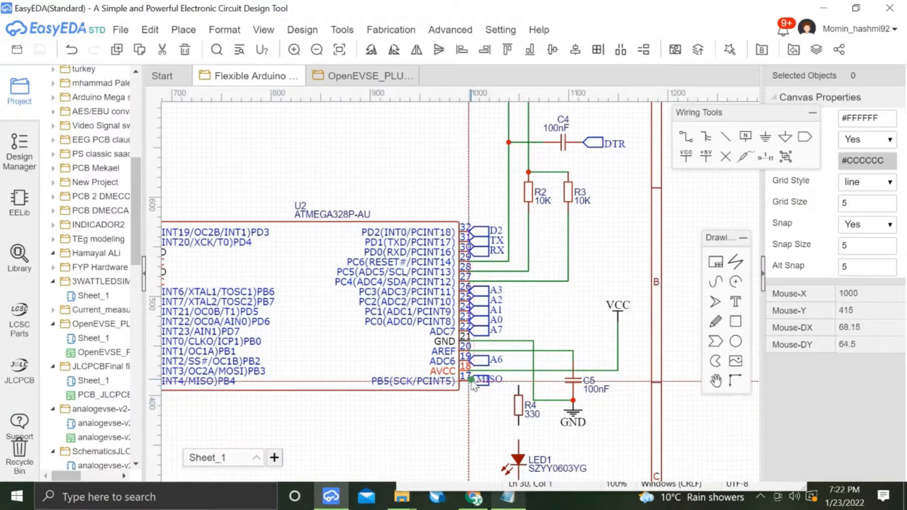
pyautogui.click(471, 380)
pyautogui.rightClick(493, 380)
pyautogui.doubleClick(500, 380)
pyautogui.press('Return')
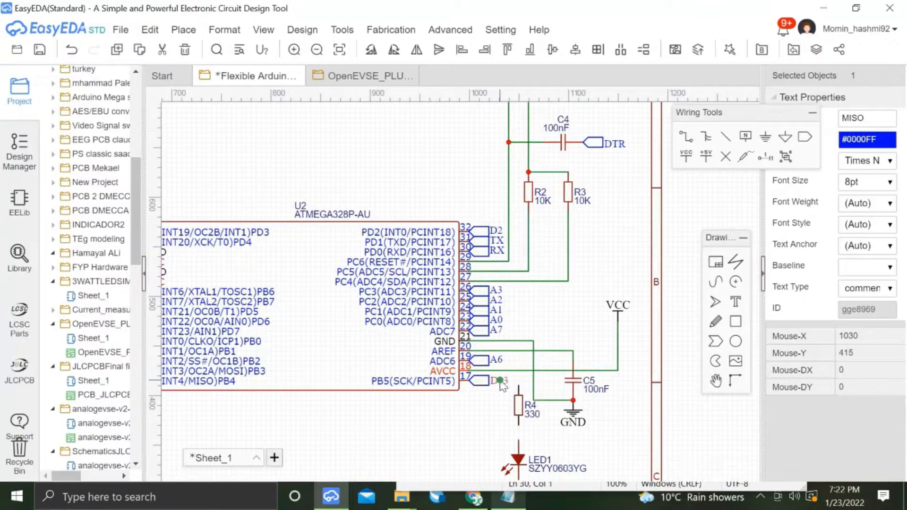
pyautogui.hotkey('ctrl', 's')
pyautogui.click(475, 412)
pyautogui.press('Down')
pyautogui.scroll(-2, 483, 434)
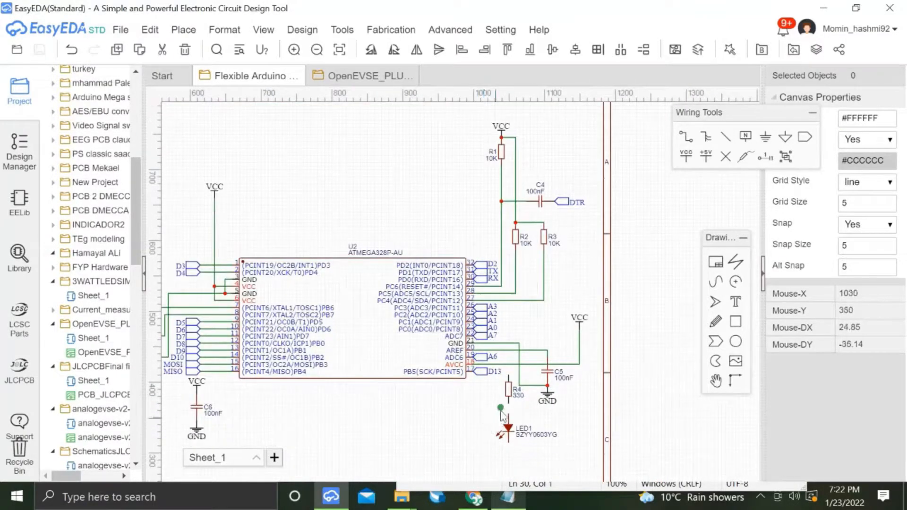
# Move resistor R4 and LED1 together farther down, away from the D13 net port and C5.
pyautogui.click(508, 392)
pyautogui.keyDown('ctrl'); pyautogui.click(509, 427); pyautogui.keyUp('ctrl')
pyautogui.moveTo(511, 426); pyautogui.dragTo(508, 454)
pyautogui.click(470, 433)
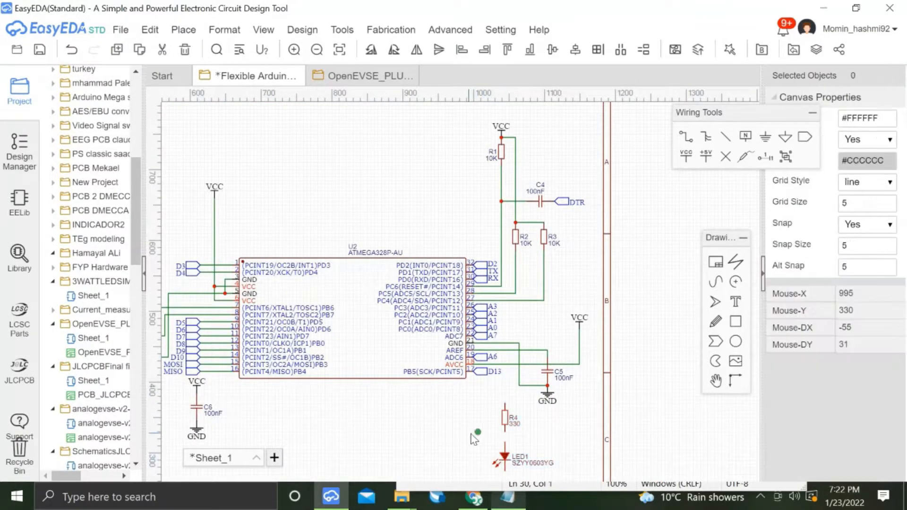
# Wire the lower end of R4 to the upper pin of LED1.
pyautogui.press('Down')
pyautogui.press('Down')
pyautogui.scroll(2, 509, 402)
pyautogui.click(501, 404)
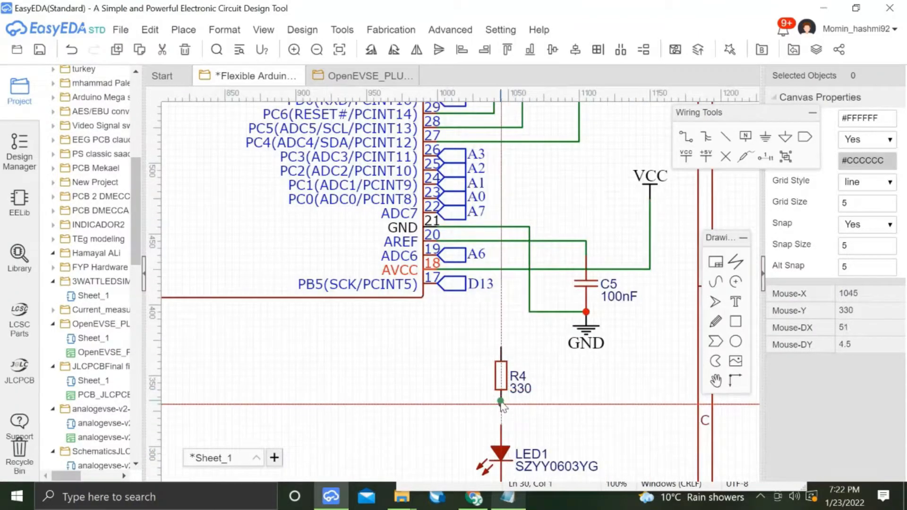
pyautogui.click(501, 425)
# Place a GND symbol on the lower pin of LED1.
pyautogui.press('Down')
pyautogui.press('Down')
pyautogui.press('Down')
pyautogui.press('Down')
pyautogui.press('Down')
pyautogui.press('Down')
pyautogui.press('Down')
pyautogui.press('Down')
pyautogui.click(770, 140)
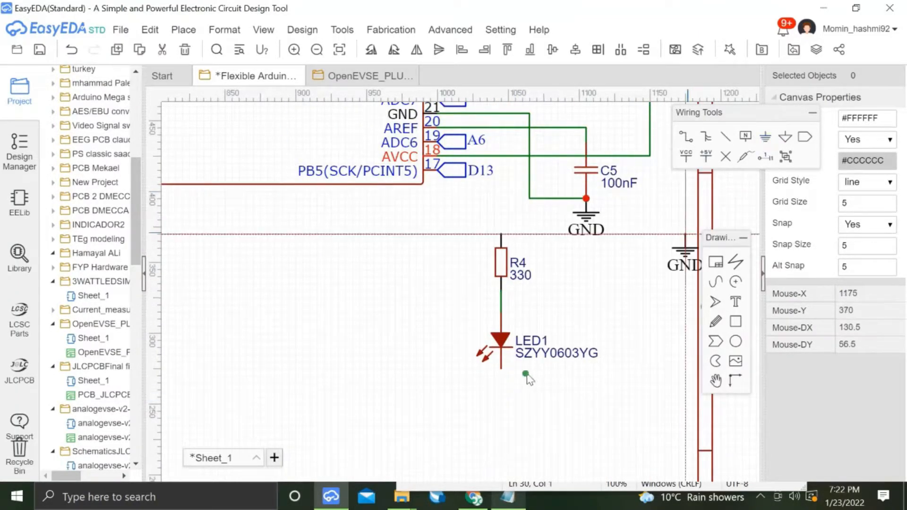
pyautogui.click(501, 368)
pyautogui.rightClick(502, 370)
# Move the D2 net port away from U2's pin 32 on a longer wire and connect R4's upper end to that line.
pyautogui.scroll(-2, 571, 411)
pyautogui.press('Up')
pyautogui.press('Up')
pyautogui.press('Up')
pyautogui.press('Up')
pyautogui.click(510, 236)
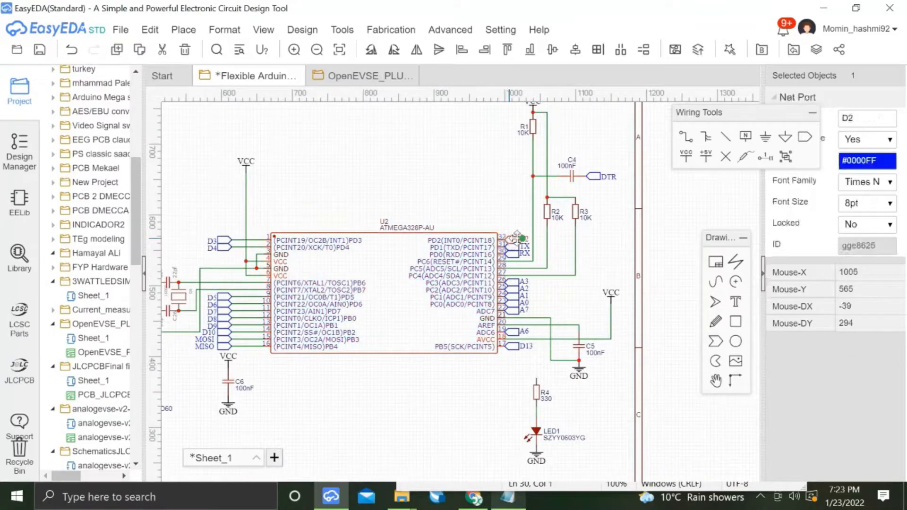
pyautogui.press('w')
pyautogui.click(537, 379)
pyautogui.click(557, 283)
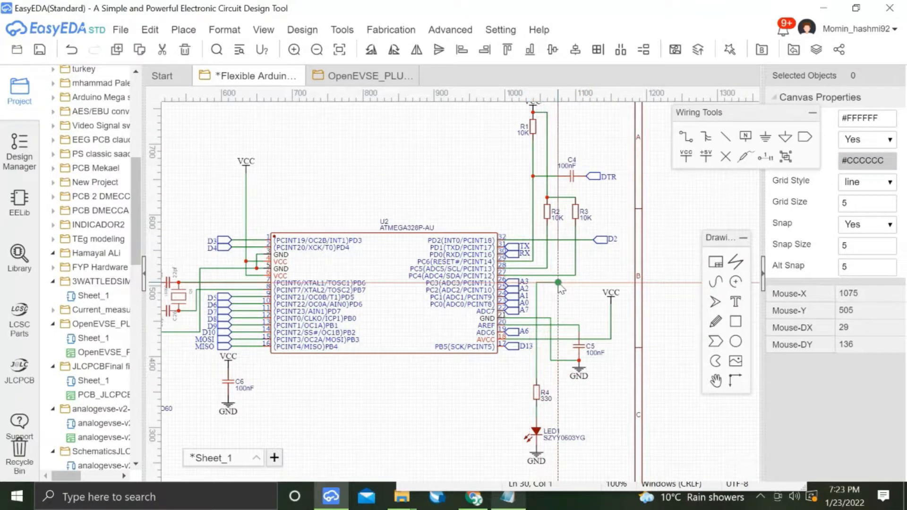
# Examine headers JP1, JP7 and JP6 and the off-grid breakout headers JP2 and JP3 in the Arduino Pro Mini reference schematic.
pyautogui.hotkey('alt', 'Tab')
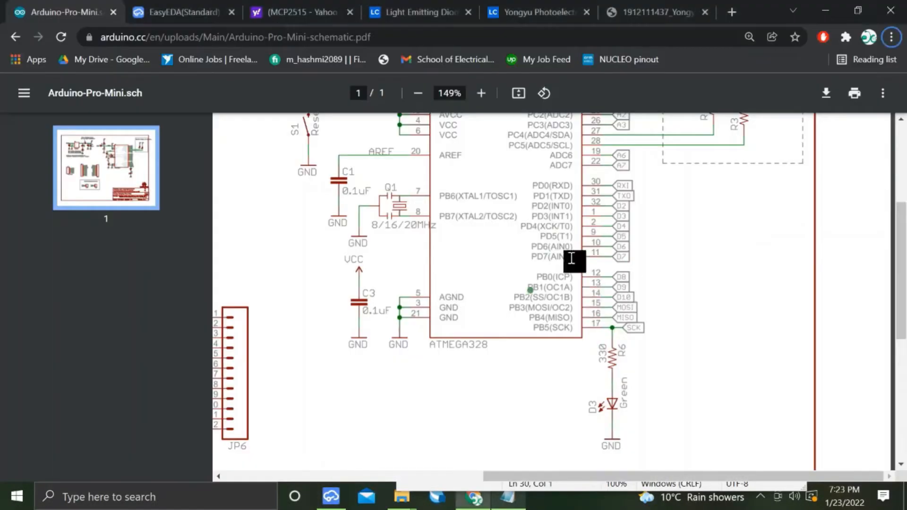
pyautogui.hscroll(-8, 576, 380)
pyautogui.scroll(-3, 576, 380)
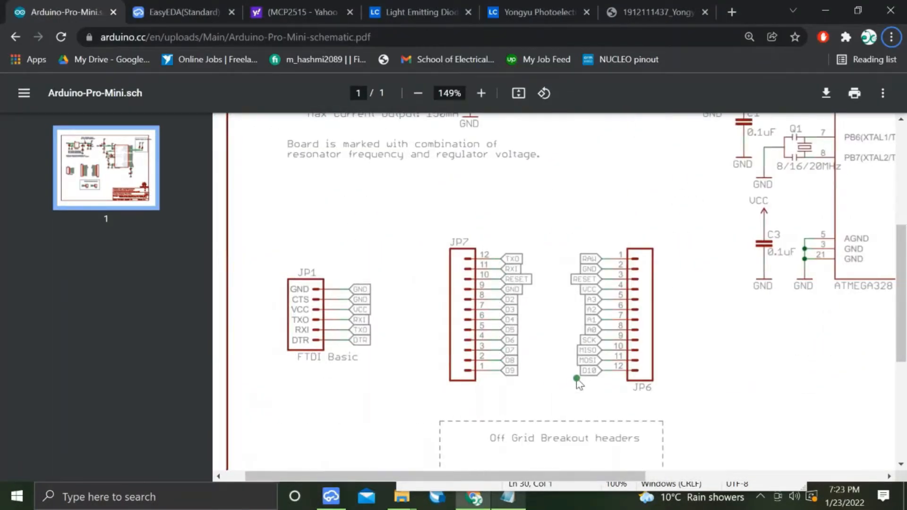
pyautogui.scroll(2, 576, 381)
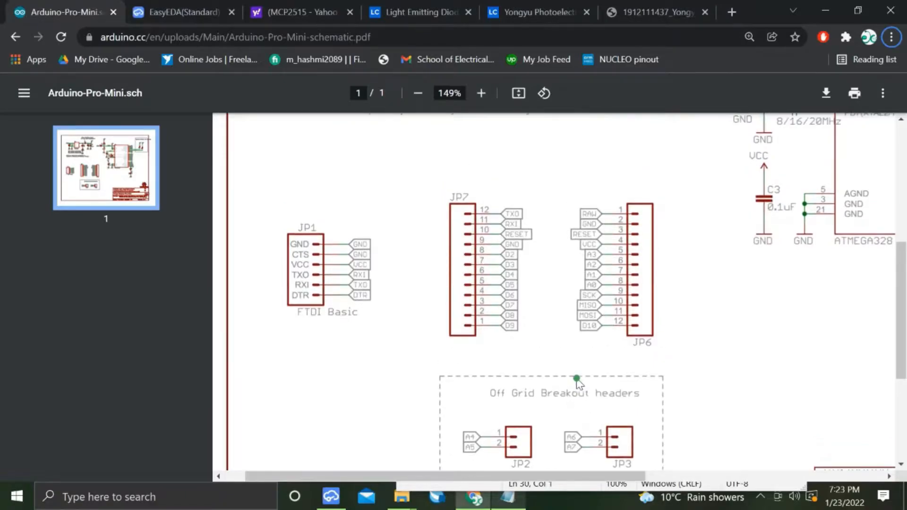
pyautogui.scroll(1, 576, 380)
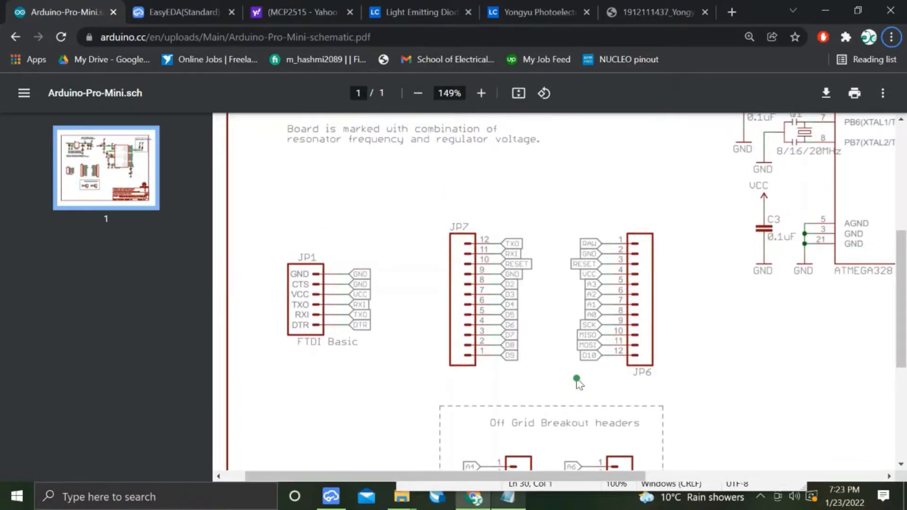
pyautogui.keyDown('ctrl'); pyautogui.scroll(-3, 576, 380); pyautogui.keyUp('ctrl')
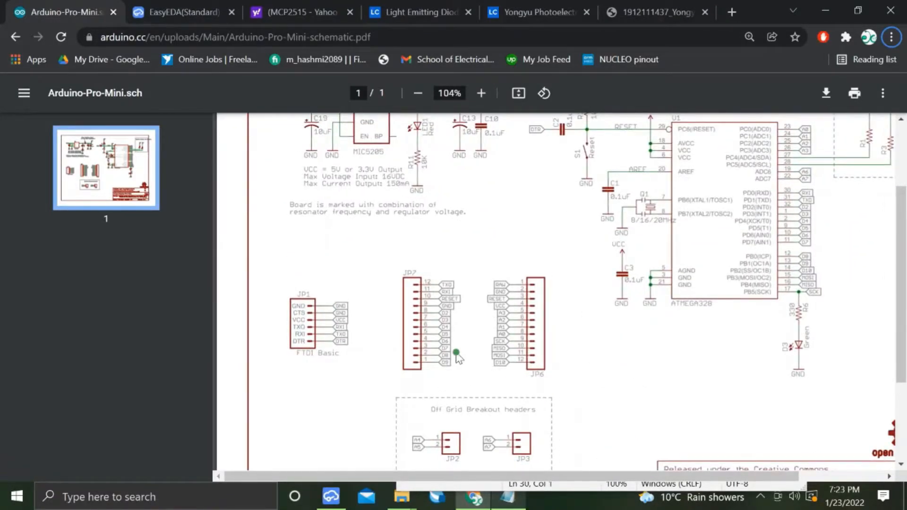
pyautogui.keyDown('ctrl'); pyautogui.scroll(3, 457, 358); pyautogui.keyUp('ctrl')
pyautogui.hotkey('alt', 'Tab')
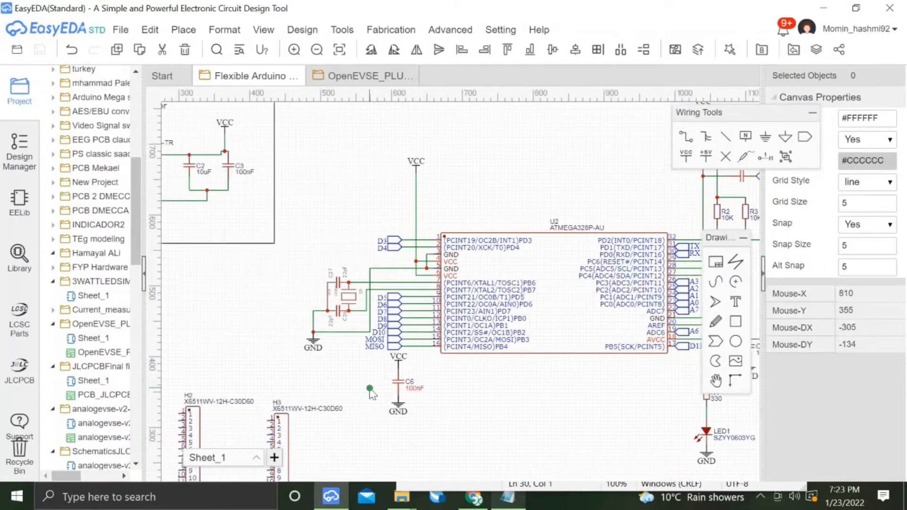
pyautogui.hotkey('alt', 'Tab')
pyautogui.hscroll(-2, 439, 392)
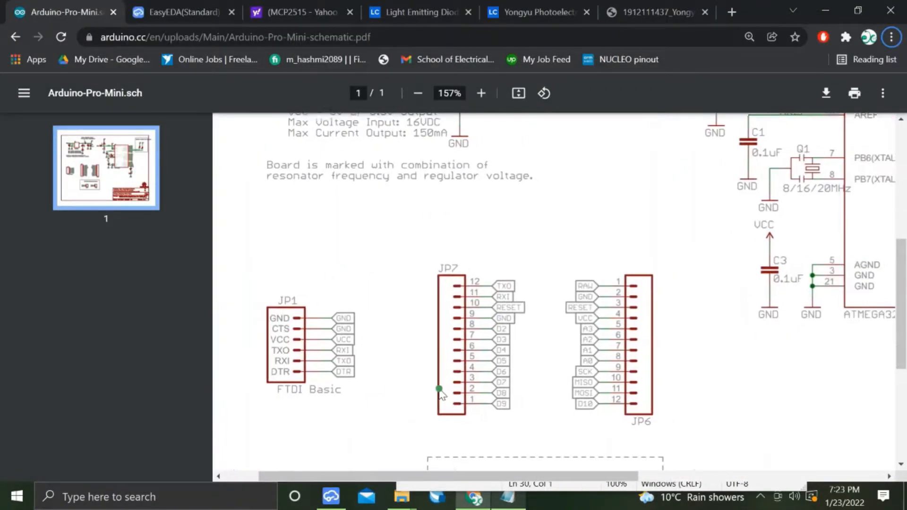
pyautogui.scroll(-3, 439, 392)
pyautogui.scroll(1, 439, 392)
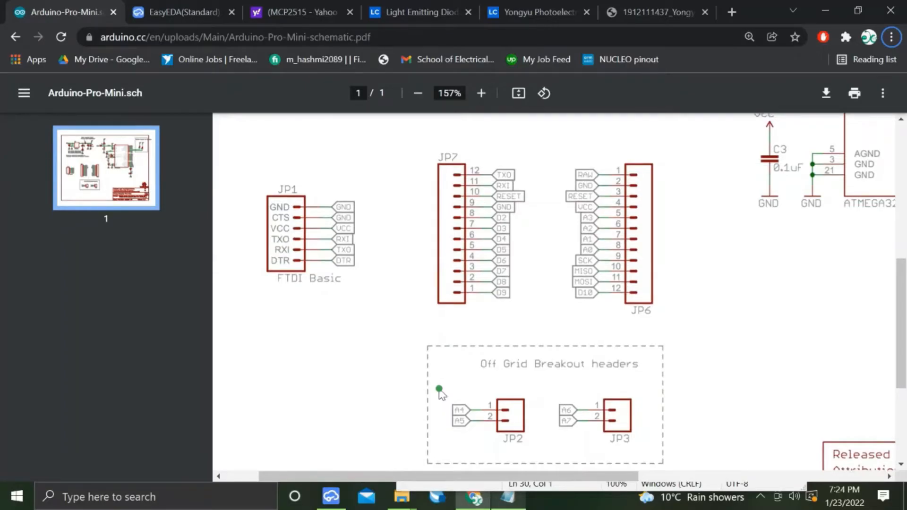
pyautogui.scroll(1, 439, 392)
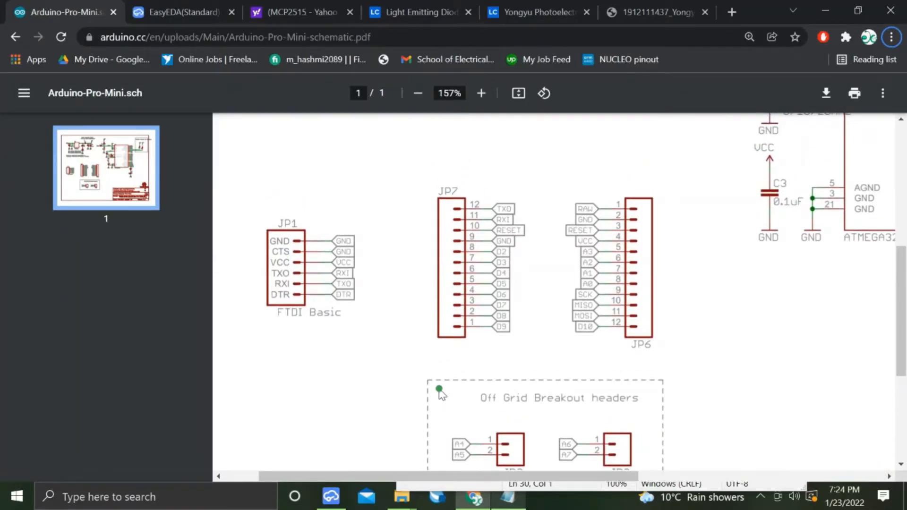
# Align headers H1, H2 and H3 on their vertical centres, space them evenly and shift the row left.
pyautogui.hotkey('alt', 'Tab')
pyautogui.scroll(-3, 439, 392)
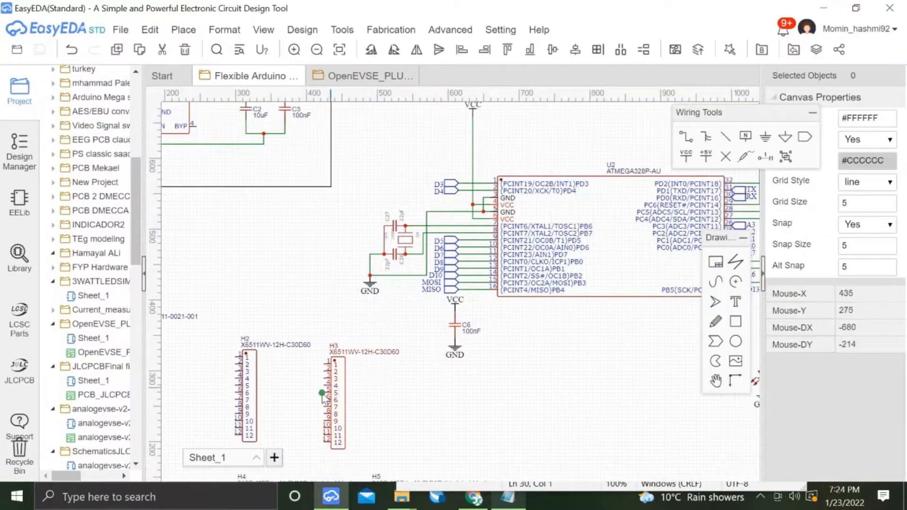
pyautogui.click(453, 385)
pyautogui.moveTo(453, 385); pyautogui.dragTo(465, 398)
pyautogui.keyDown('ctrl'); pyautogui.click(342, 368); pyautogui.keyUp('ctrl')
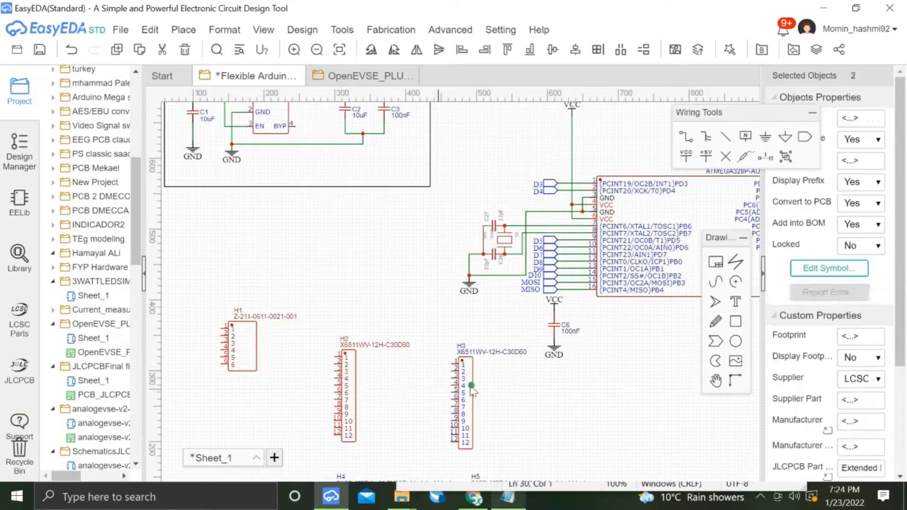
pyautogui.click(550, 53)
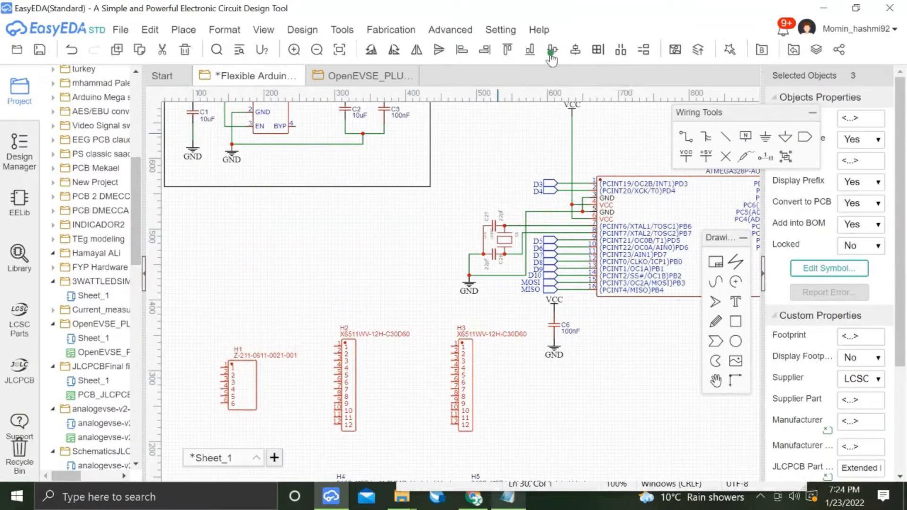
pyautogui.click(617, 55)
pyautogui.moveTo(361, 358); pyautogui.dragTo(324, 360)
pyautogui.click(472, 393)
# Move header H3 close beside H2, clear of the microcontroller circuit.
pyautogui.scroll(-3, 471, 392)
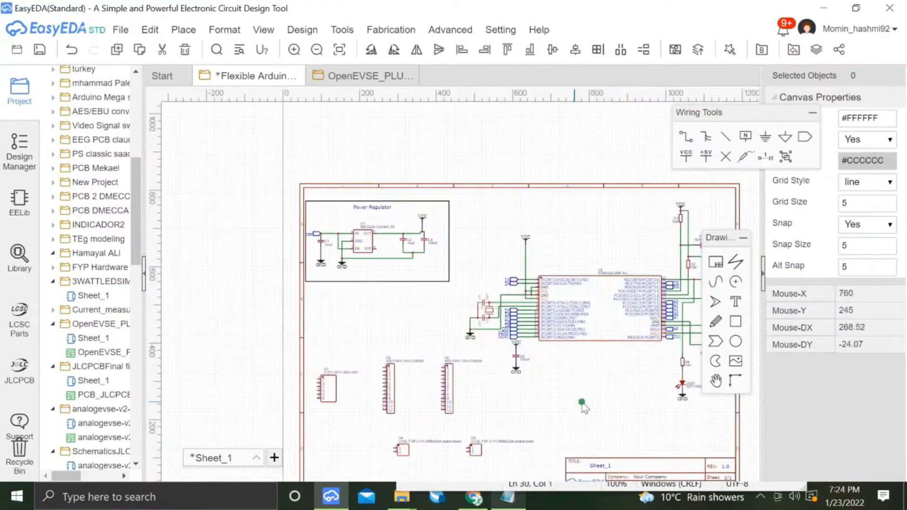
pyautogui.moveTo(581, 402); pyautogui.dragTo(468, 402, button='right')
pyautogui.moveTo(335, 392); pyautogui.dragTo(300, 401)
pyautogui.click(499, 411)
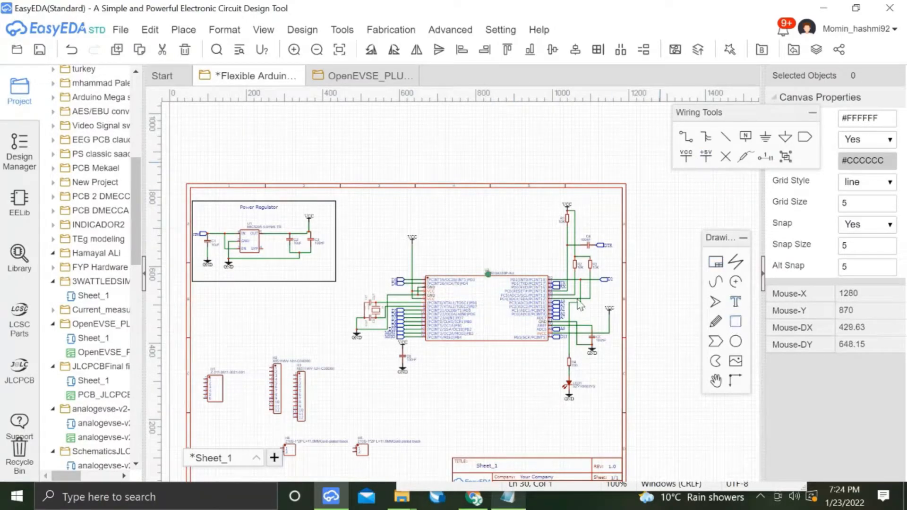
# Draw a rectangular frame around the ATMEGA328P circuit, starting at the edge of the Power Regulator frame.
pyautogui.scroll(3, 336, 205)
pyautogui.scroll(-4, 395, 253)
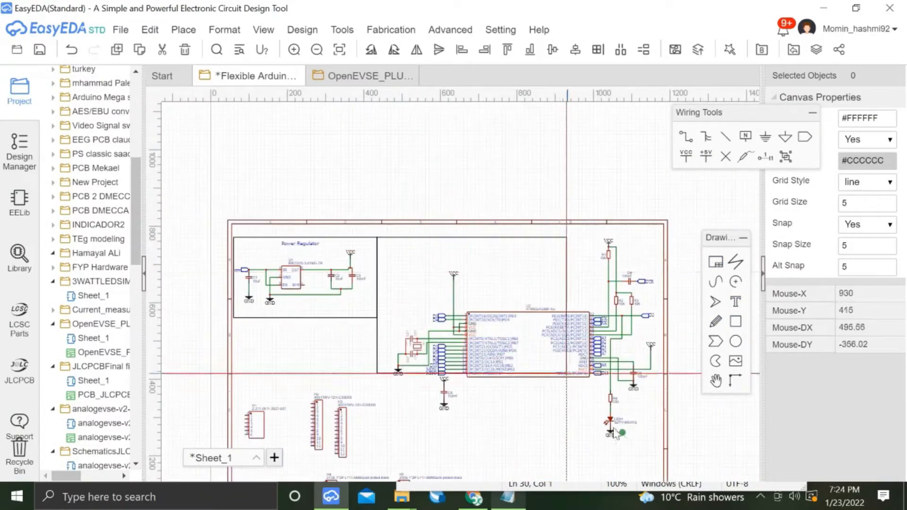
pyautogui.click(655, 447)
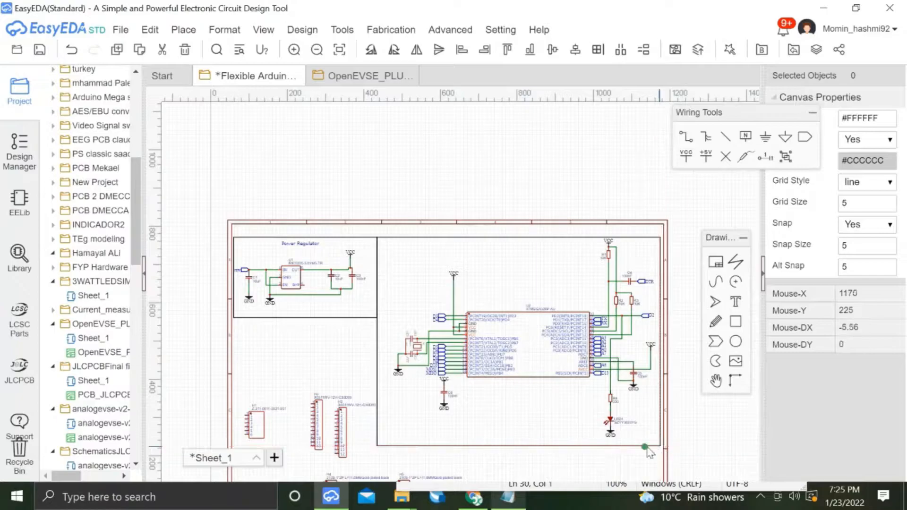
# Move the Power Regulator frame up and extend it downward, and raise the microcontroller frame's top edge level with it.
pyautogui.click(354, 238)
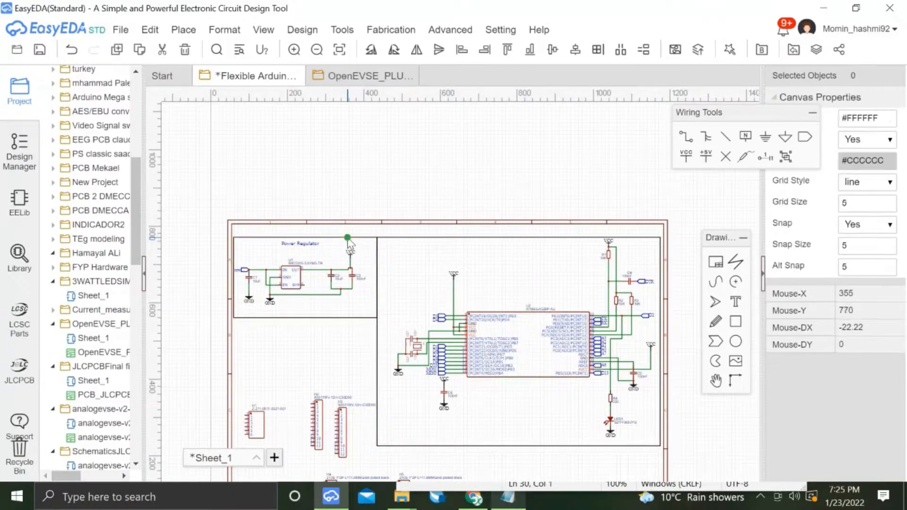
pyautogui.scroll(4, 347, 238)
pyautogui.moveTo(346, 247); pyautogui.dragTo(347, 221)
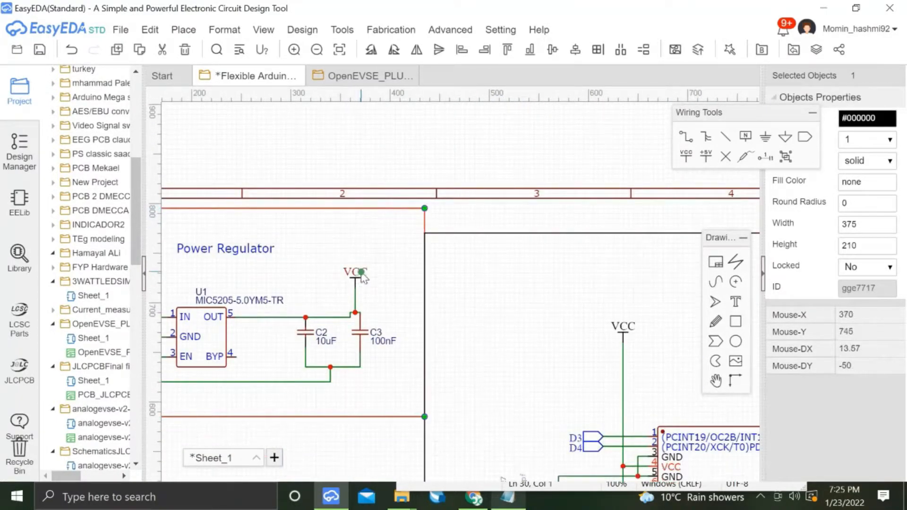
pyautogui.scroll(-2, 395, 364)
pyautogui.moveTo(424, 417); pyautogui.dragTo(424, 462)
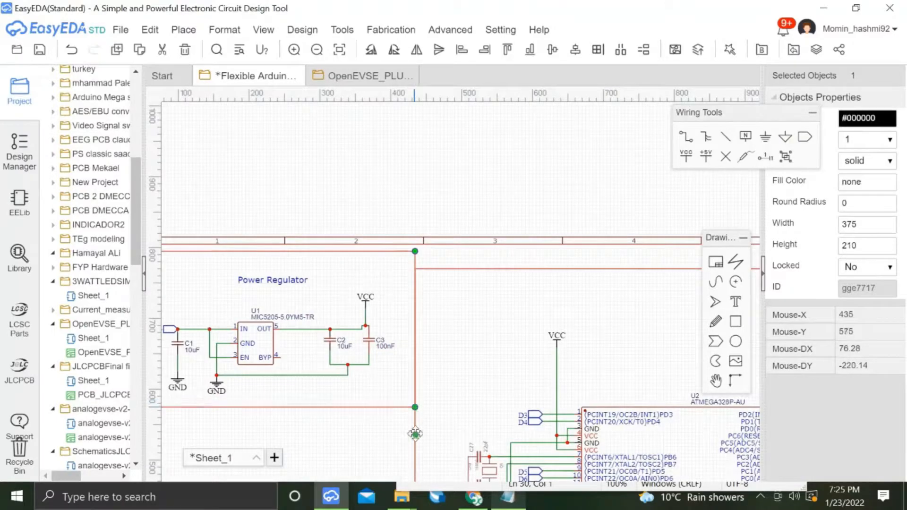
pyautogui.click(439, 269)
pyautogui.moveTo(415, 268); pyautogui.dragTo(415, 252)
# Copy the Power Regulator title and place the copy at the top middle of the microcontroller frame.
pyautogui.moveTo(277, 280); pyautogui.dragTo(362, 280, button='right')
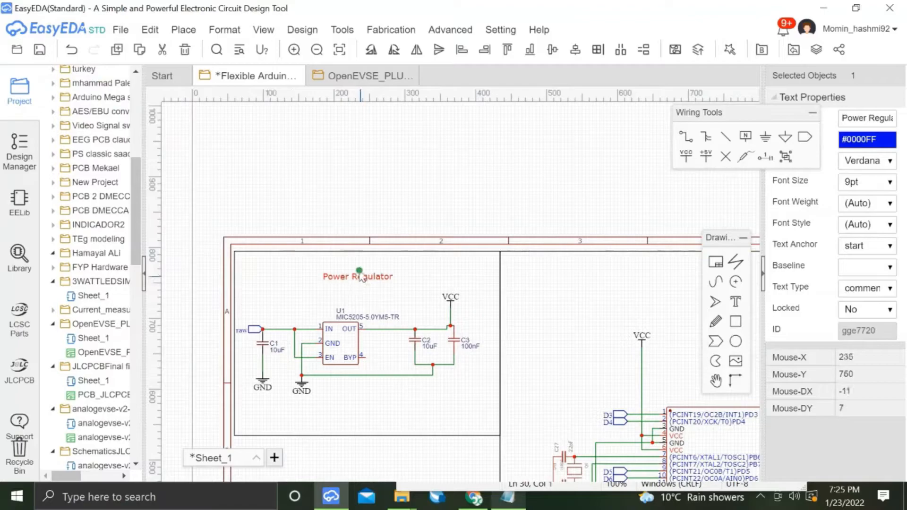
pyautogui.hotkey('ctrl', 'c')
pyautogui.scroll(-1, 419, 308)
pyautogui.moveTo(523, 312); pyautogui.dragTo(399, 313, button='right')
pyautogui.hotkey('ctrl', 'v')
pyautogui.moveTo(572, 290); pyautogui.dragTo(457, 285, button='right')
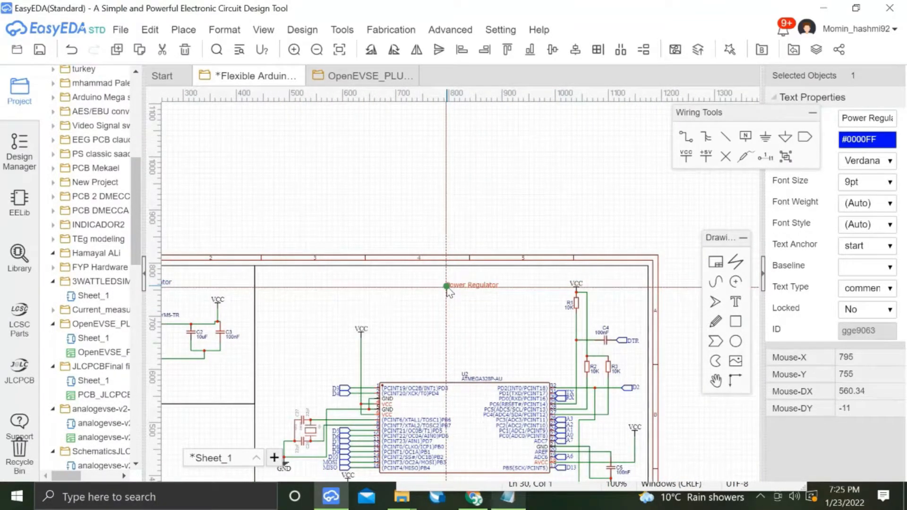
pyautogui.click(446, 286)
# Change the copied title's text to ATEMGA 328P.
pyautogui.doubleClick(455, 283)
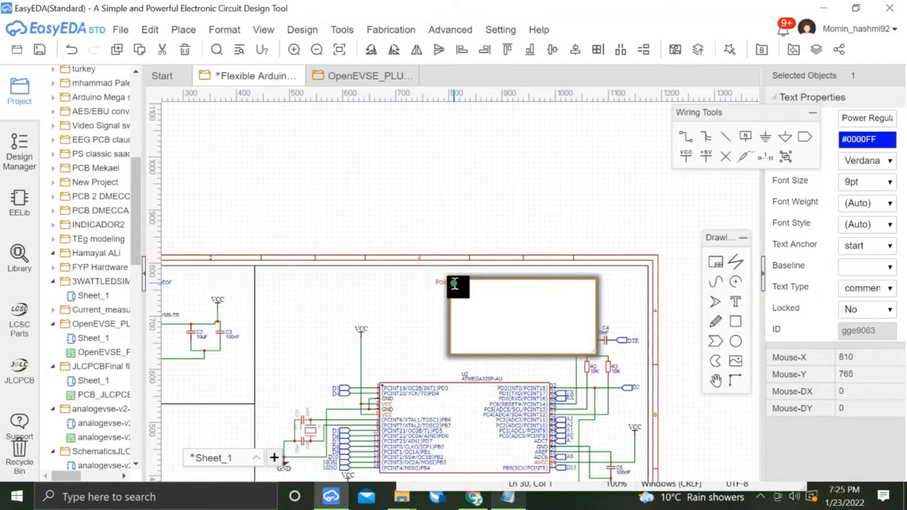
pyautogui.press('Return')
pyautogui.click(451, 315)
# Arrange headers H1, H2 and H3 side by side under the Power Regulator frame, with H4 and H5 below them.
pyautogui.scroll(-1, 450, 314)
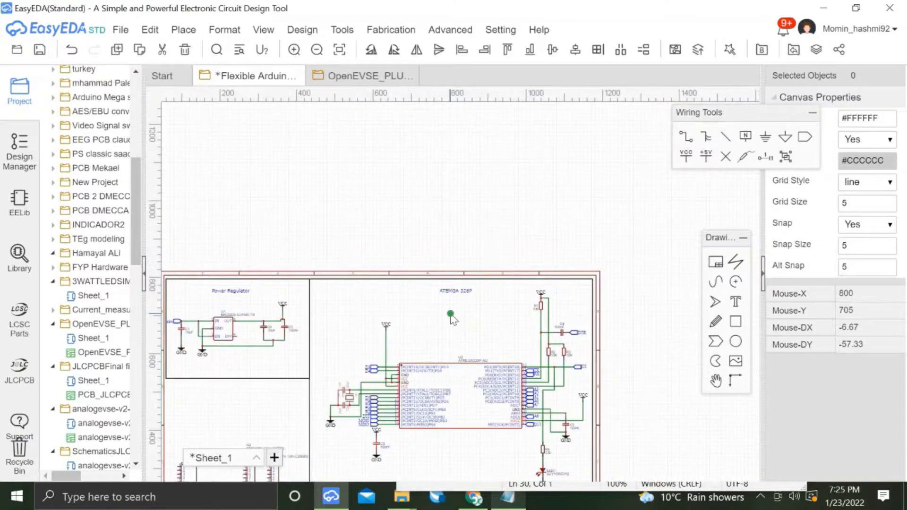
pyautogui.moveTo(303, 387); pyautogui.dragTo(389, 385, button='right')
pyautogui.press('Down')
pyautogui.press('Down')
pyautogui.press('Down')
pyautogui.moveTo(359, 379); pyautogui.dragTo(362, 318)
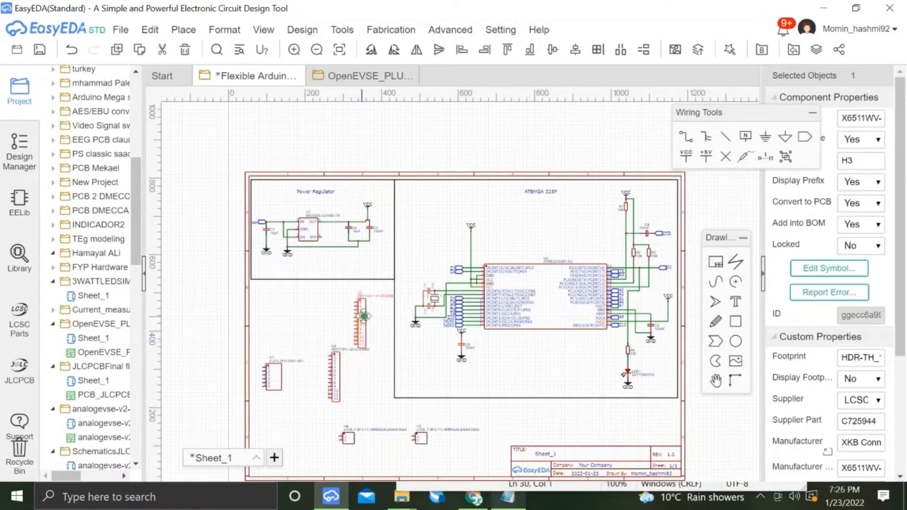
pyautogui.moveTo(336, 376); pyautogui.dragTo(325, 314)
pyautogui.moveTo(284, 376); pyautogui.dragTo(287, 327)
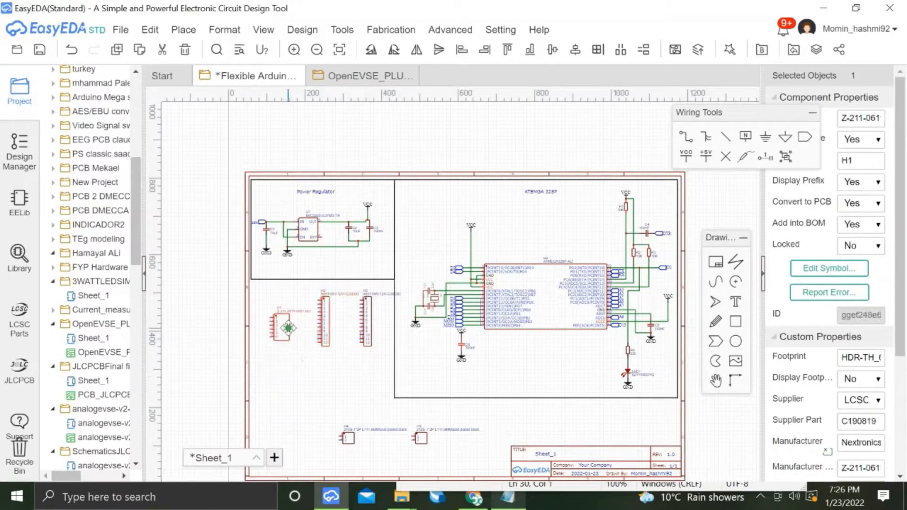
pyautogui.moveTo(347, 437); pyautogui.dragTo(309, 390)
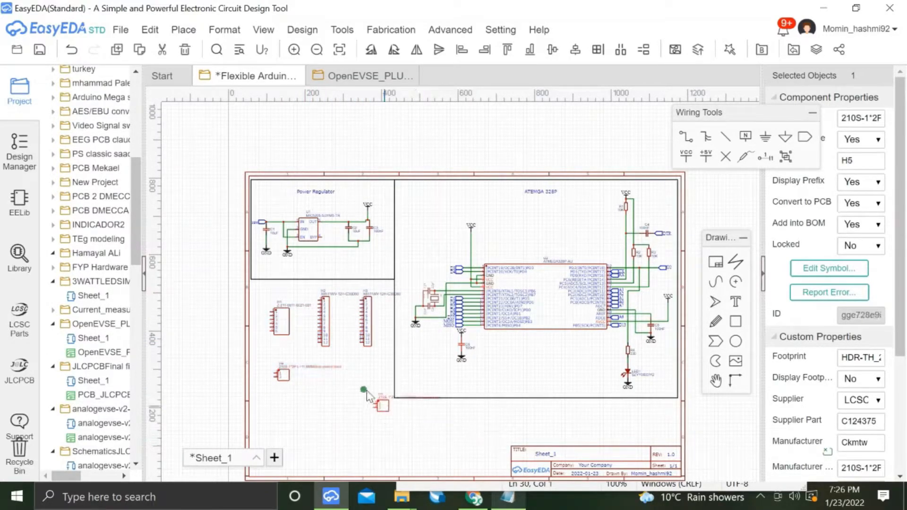
pyautogui.moveTo(386, 406); pyautogui.dragTo(282, 317)
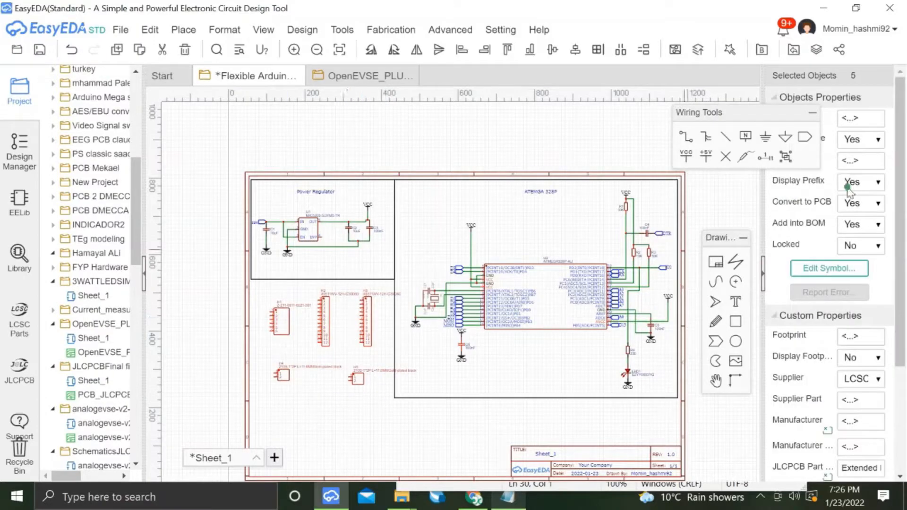
# Hide the displayed names of the five headers and save the schematic.
pyautogui.click(857, 208)
pyautogui.click(868, 191)
pyautogui.click(852, 196)
pyautogui.moveTo(767, 113); pyautogui.dragTo(691, 113)
pyautogui.click(859, 139)
pyautogui.click(844, 164)
pyautogui.click(346, 321)
pyautogui.hotkey('ctrl', 's')
# Move headers H1, H2 and H3 slightly down and align them in one horizontal row.
pyautogui.click(328, 322)
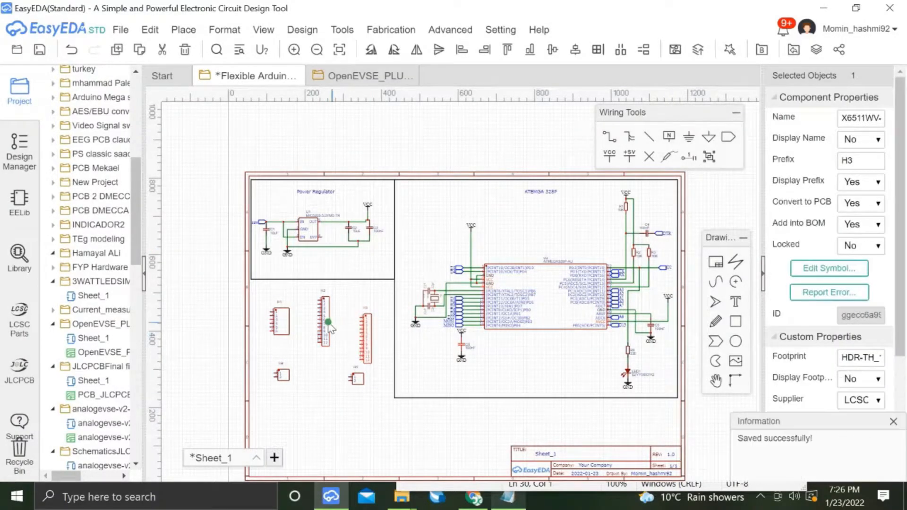
pyautogui.click(327, 329)
pyautogui.keyDown('ctrl'); pyautogui.click(326, 341); pyautogui.keyUp('ctrl')
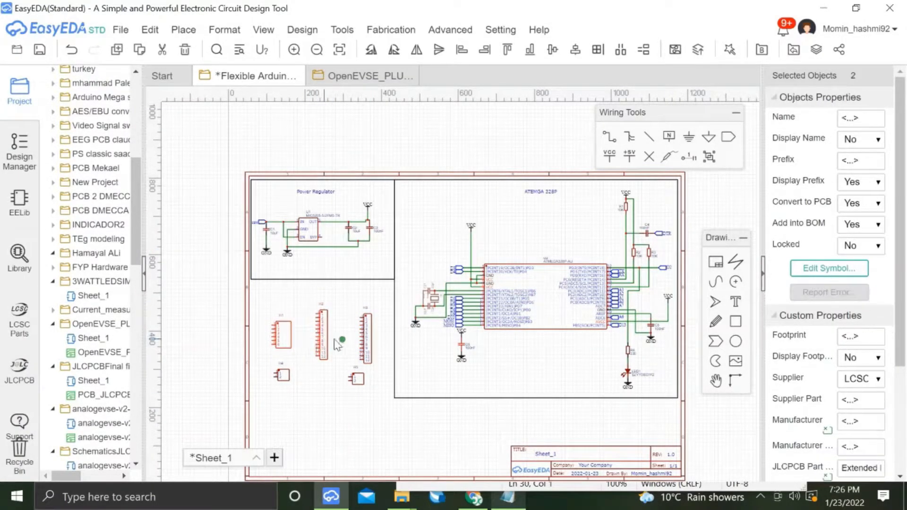
pyautogui.click(374, 310)
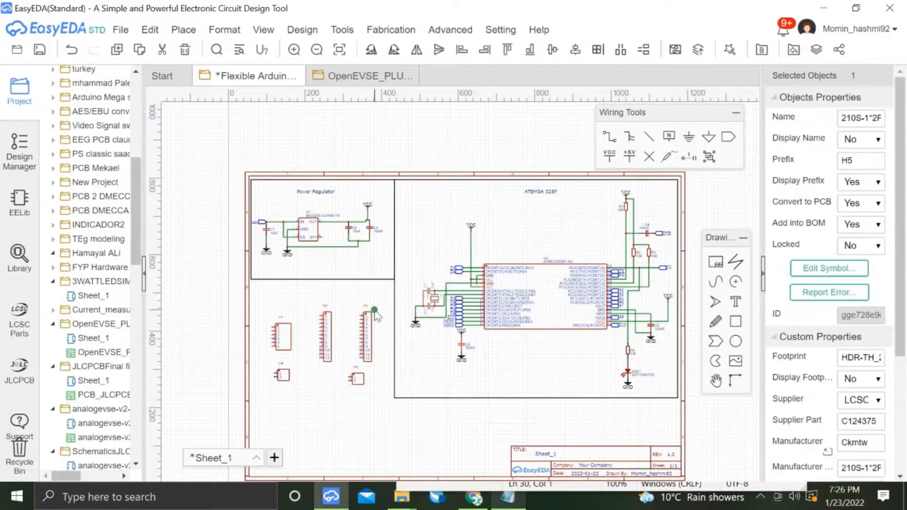
# Place net ports on all twelve pins of header H3.
pyautogui.scroll(2, 386, 336)
pyautogui.click(362, 331)
pyautogui.scroll(2, 350, 330)
pyautogui.click(727, 136)
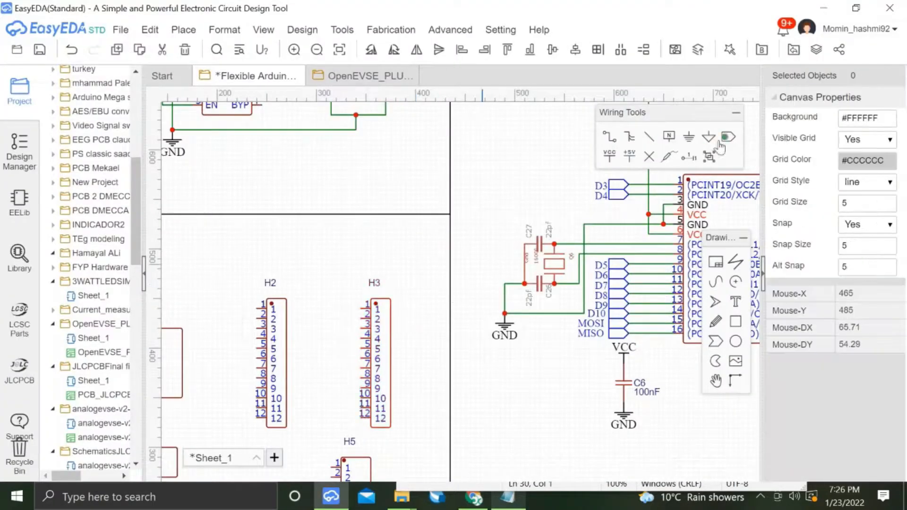
pyautogui.click(362, 310)
pyautogui.click(362, 319)
pyautogui.click(362, 330)
pyautogui.click(362, 339)
pyautogui.scroll(2, 362, 339)
pyautogui.click(362, 357)
pyautogui.click(362, 376)
pyautogui.click(361, 396)
pyautogui.scroll(-1, 362, 396)
pyautogui.click(361, 374)
pyautogui.click(362, 389)
pyautogui.click(361, 402)
pyautogui.click(361, 416)
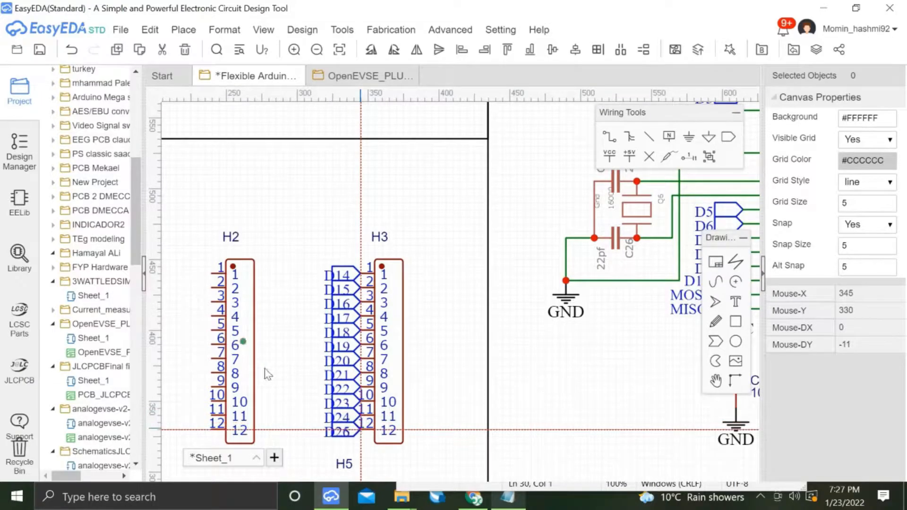
# Place net ports on all twelve pins of header H2.
pyautogui.click(212, 274)
pyautogui.click(212, 289)
pyautogui.click(212, 303)
pyautogui.click(212, 317)
pyautogui.click(212, 331)
pyautogui.click(212, 346)
pyautogui.click(212, 359)
pyautogui.click(212, 373)
pyautogui.click(213, 386)
pyautogui.click(212, 401)
pyautogui.click(212, 415)
pyautogui.click(212, 428)
pyautogui.hscroll(-2, 212, 428)
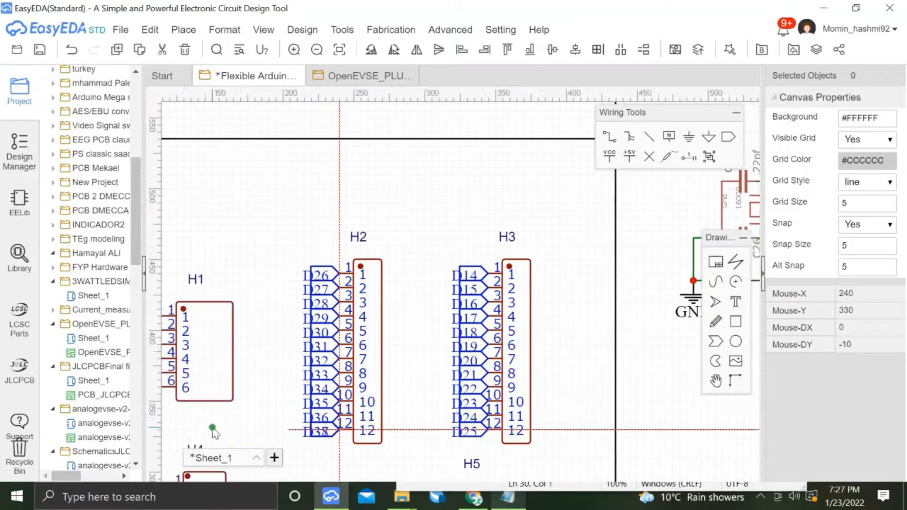
# Place net ports on the six pins of header H1.
pyautogui.hscroll(-2, 213, 427)
pyautogui.click(235, 317)
pyautogui.click(235, 332)
pyautogui.click(235, 346)
pyautogui.click(235, 360)
pyautogui.click(235, 366)
pyautogui.click(234, 380)
# Place net ports on both pins of headers H4 and H5.
pyautogui.scroll(-5, 236, 378)
pyautogui.click(239, 368)
pyautogui.click(517, 371)
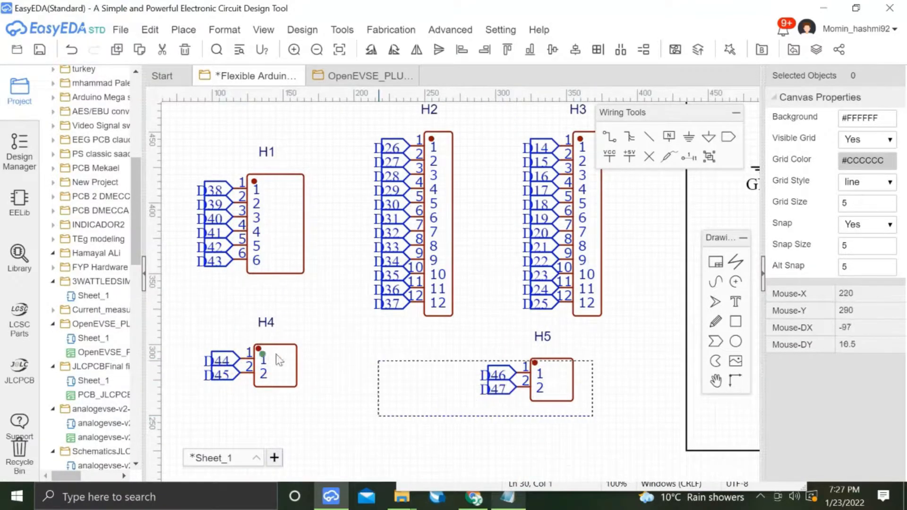
# Try to align headers H4 and H5 with their net ports in one horizontal row, and undo the change.
pyautogui.moveTo(299, 361); pyautogui.dragTo(244, 354)
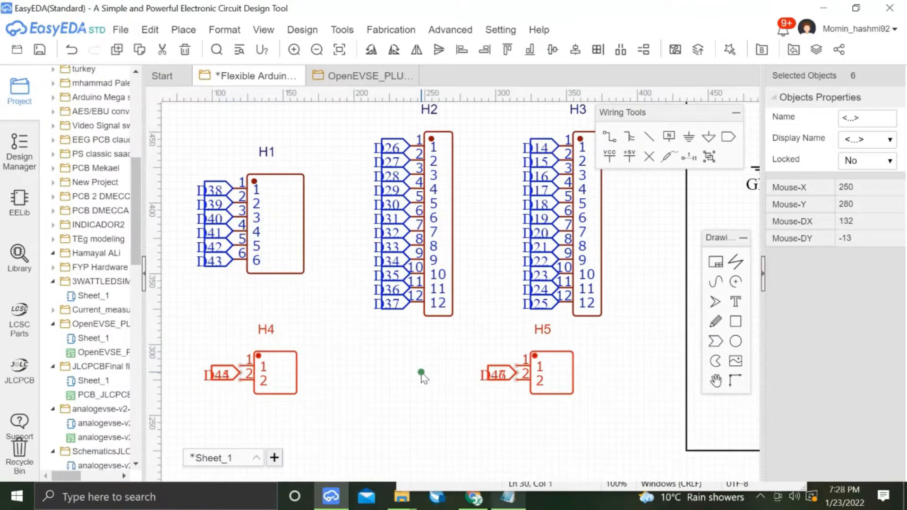
pyautogui.click(417, 402)
pyautogui.moveTo(268, 368); pyautogui.dragTo(267, 390)
pyautogui.hotkey('ctrl', 'z')
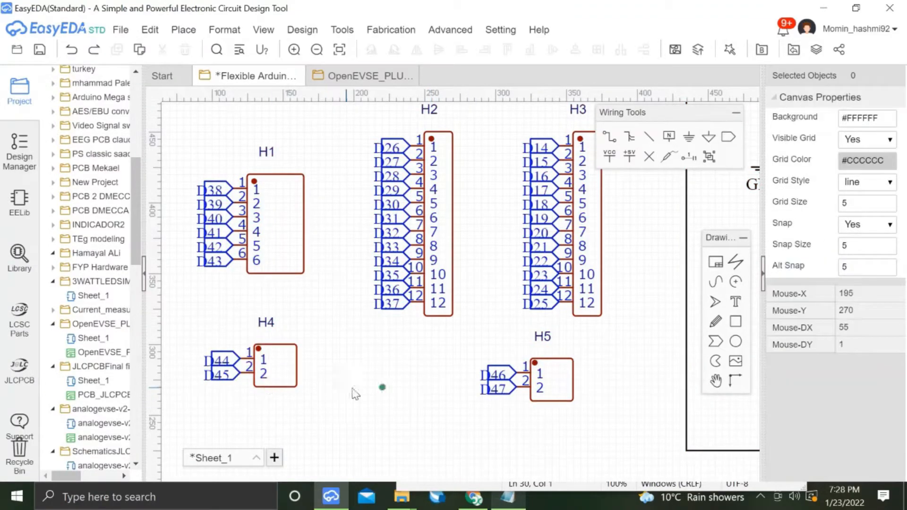
# Rename the net port on header H3's pin 1 to raw.
pyautogui.scroll(1, 387, 389)
pyautogui.hotkey('alt', 'Tab')
pyautogui.click(530, 220)
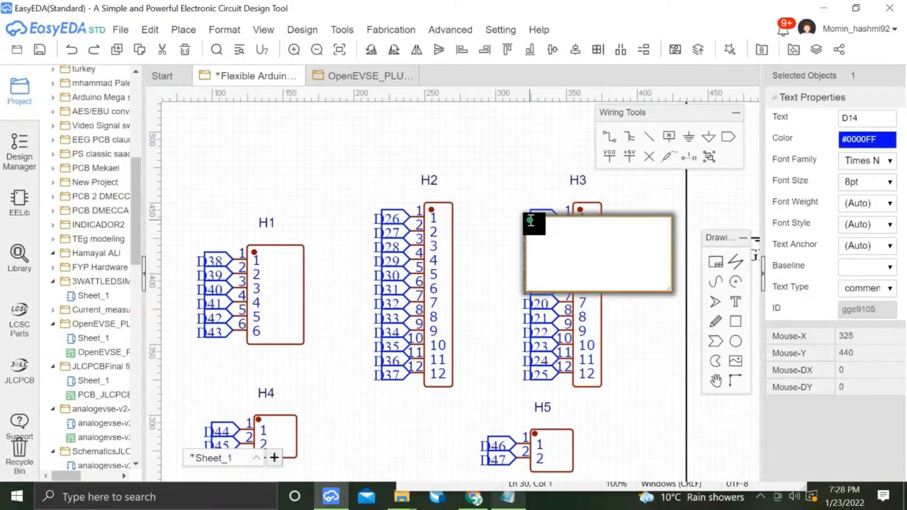
pyautogui.click(472, 300)
pyautogui.scroll(-1, 472, 299)
pyautogui.press('Up')
pyautogui.press('Up')
pyautogui.press('Up')
pyautogui.press('Up')
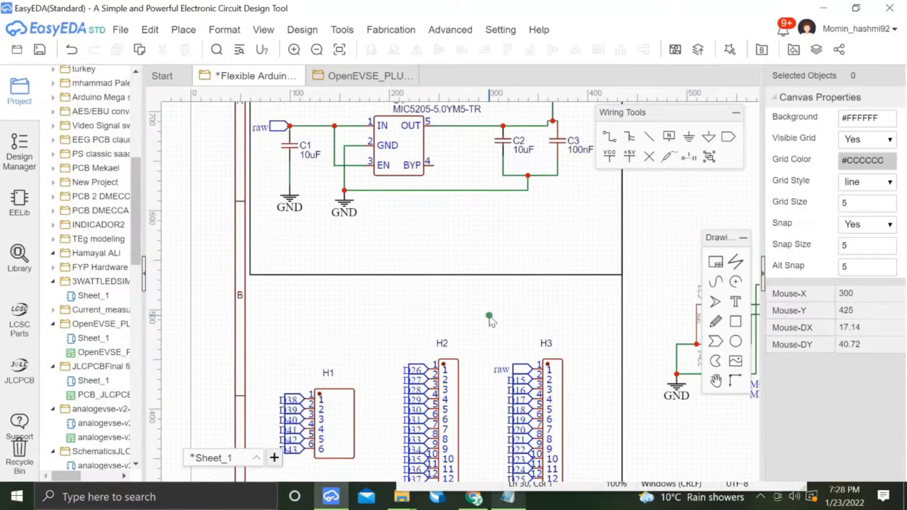
# Rename the net port on header H3's pin 2 to GND, following the reference schematic.
pyautogui.hotkey('alt', 'Tab')
pyautogui.hotkey('alt', 'Tab')
pyautogui.click(509, 383)
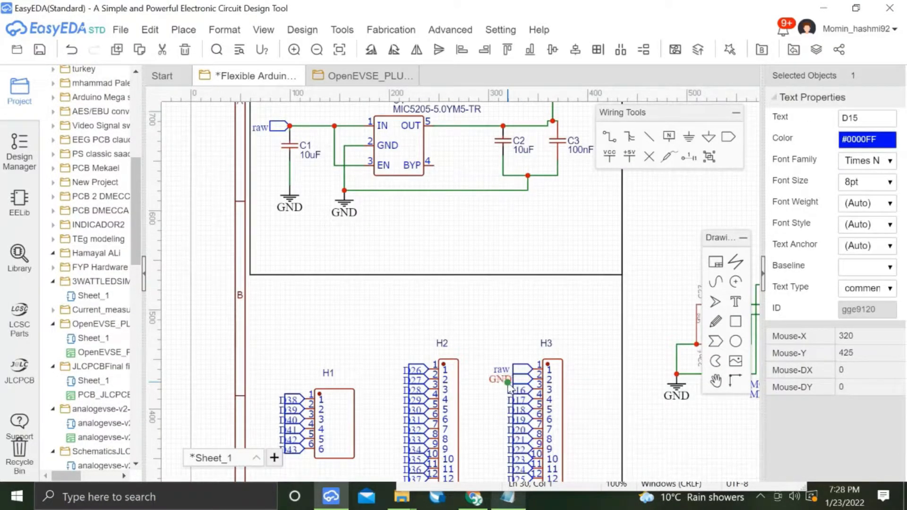
pyautogui.click(533, 300)
# Compare the RESET connection in the Arduino Pro Mini reference with the ATMEGA328P section of the schematic.
pyautogui.hotkey('alt', 'Tab')
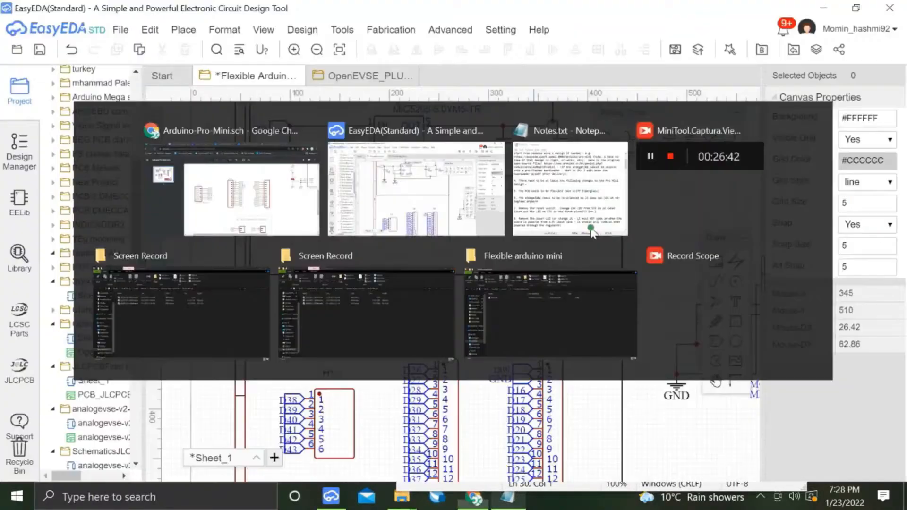
pyautogui.hotkey('alt', 'Tab')
pyautogui.scroll(-2, 557, 335)
pyautogui.press('Right')
pyautogui.press('Right')
pyautogui.press('Right')
pyautogui.press('Right')
pyautogui.press('Right')
pyautogui.press('Right')
pyautogui.press('Right')
pyautogui.press('Right')
pyautogui.press('Right')
pyautogui.press('Right')
pyautogui.press('Right')
pyautogui.press('Right')
pyautogui.press('Right')
pyautogui.press('Right')
pyautogui.press('Right')
pyautogui.press('Right')
pyautogui.press('Right')
pyautogui.press('Right')
pyautogui.press('Right')
pyautogui.press('Right')
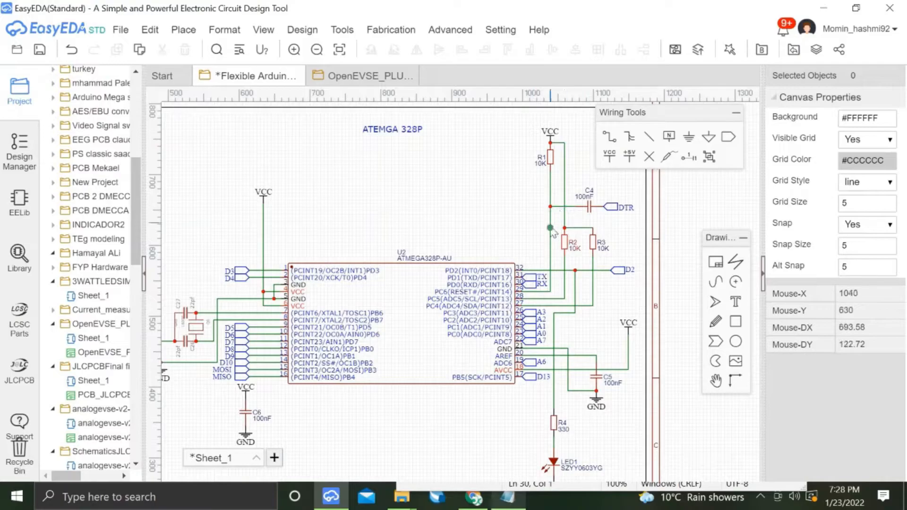
pyautogui.hotkey('alt', 'Tab')
pyautogui.keyDown('shift'); pyautogui.hscroll(4, 354, 232); pyautogui.keyUp('shift')
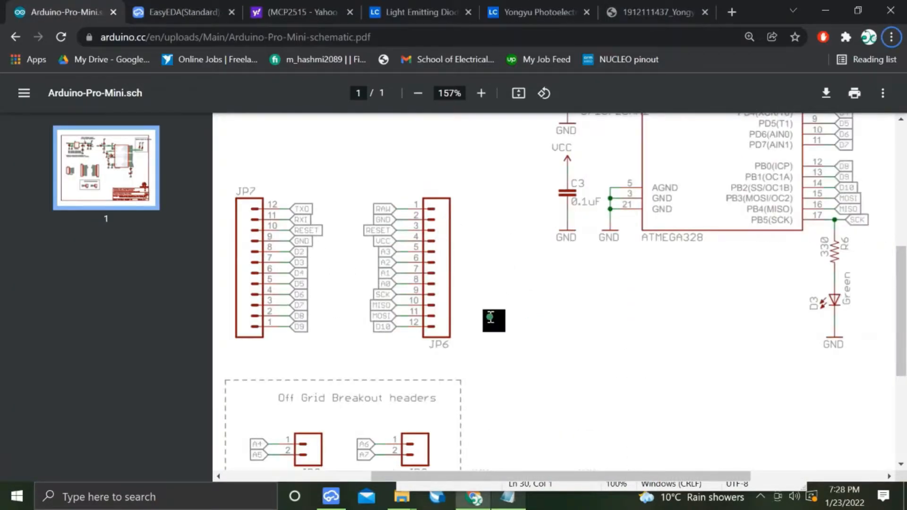
pyautogui.keyDown('ctrl'); pyautogui.scroll(-5, 490, 317); pyautogui.keyUp('ctrl')
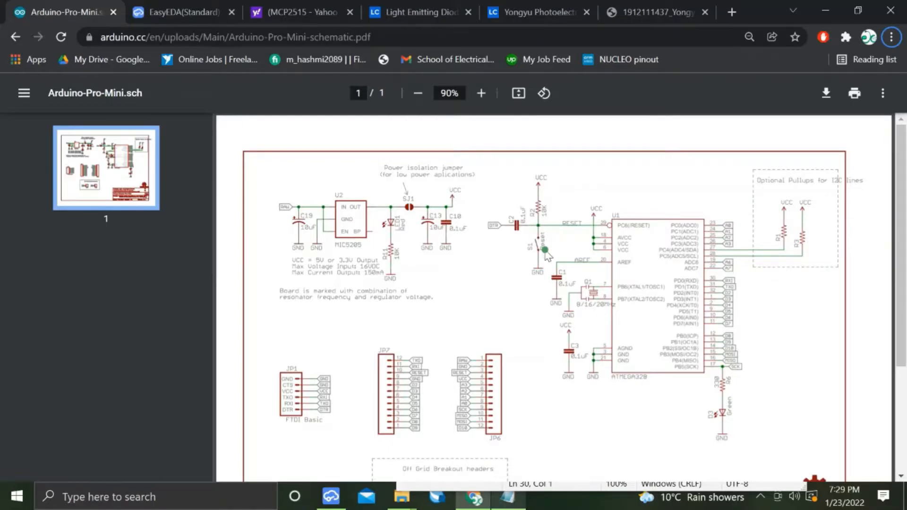
pyautogui.hotkey('alt', 'Tab')
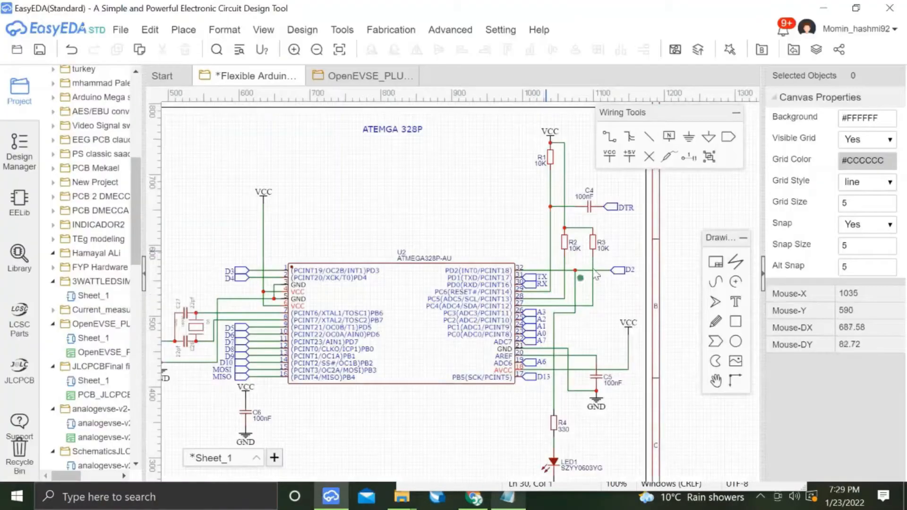
# Place a net port on the reset line at the ATMEGA328P's PC6 pin and name it RESET.
pyautogui.click(727, 137)
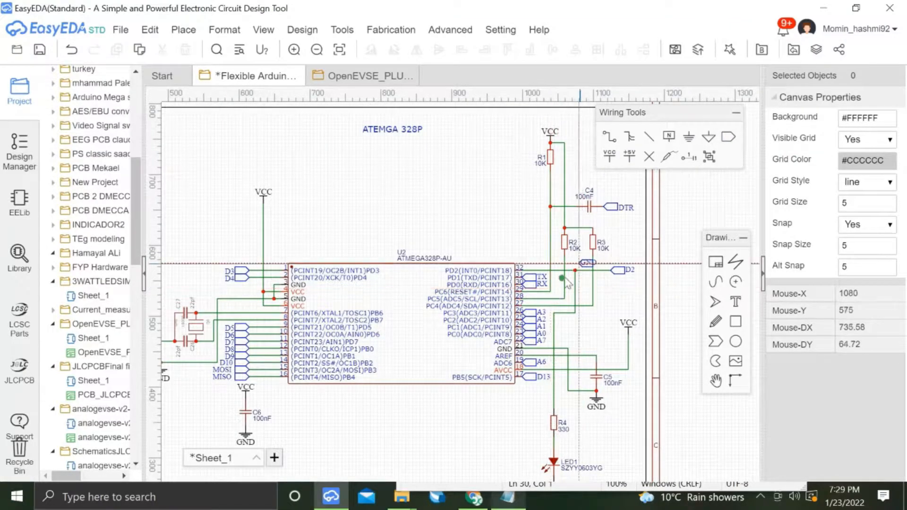
pyautogui.click(555, 293)
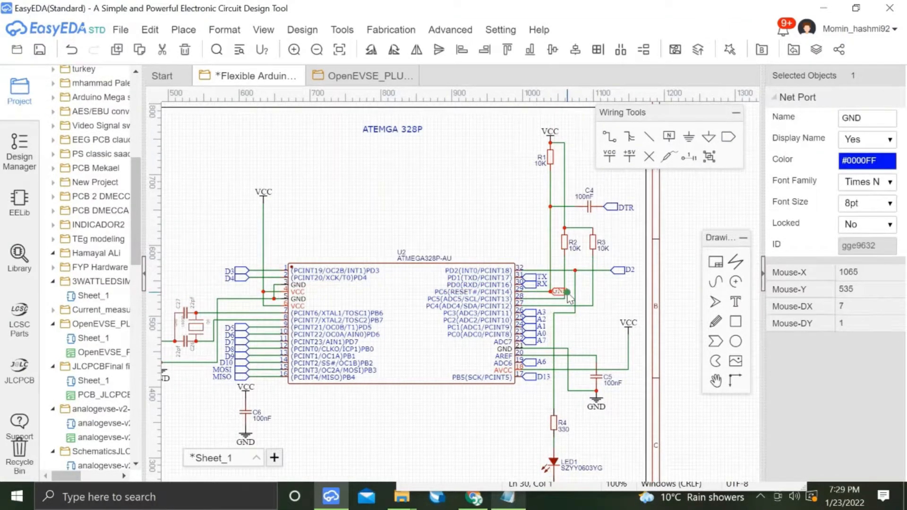
pyautogui.click(567, 293)
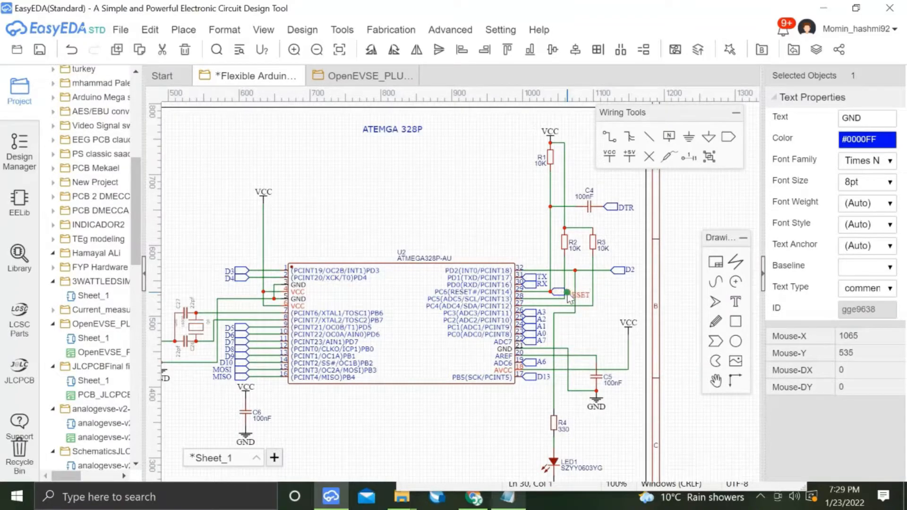
pyautogui.click(583, 325)
pyautogui.click(582, 288)
pyautogui.click(574, 344)
# Rename the net ports on header H3's pins 3 and 4 to RESET and VCC.
pyautogui.moveTo(307, 376); pyautogui.dragTo(589, 361, button='right')
pyautogui.doubleClick(325, 359)
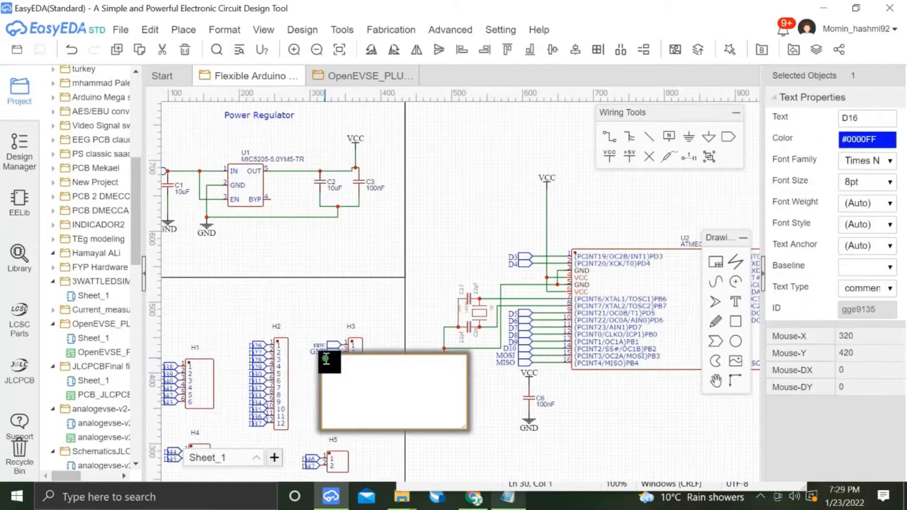
pyautogui.write('RESET')
pyautogui.press('Return')
pyautogui.hotkey('alt', 'Tab')
pyautogui.keyDown('ctrl'); pyautogui.scroll(5, 486, 393); pyautogui.keyUp('ctrl')
pyautogui.hotkey('alt', 'Tab')
pyautogui.doubleClick(326, 368)
pyautogui.write('VCC')
pyautogui.press('Return')
# Rename the net ports on header H3's pins 5 to 8 to A3, A2, A1 and A0, and shift their labels clear of the ports.
pyautogui.hotkey('alt', 'Tab')
pyautogui.hotkey('alt', 'Tab')
pyautogui.hotkey('alt', 'Tab')
pyautogui.hotkey('alt', 'Tab')
pyautogui.doubleClick(325, 376)
pyautogui.write('A3')
pyautogui.press('Return')
pyautogui.doubleClick(325, 382)
pyautogui.write('A2')
pyautogui.press('Return')
pyautogui.doubleClick(324, 388)
pyautogui.write('A1')
pyautogui.press('Return')
pyautogui.doubleClick(326, 395)
pyautogui.write('A0')
pyautogui.press('Return')
pyautogui.keyDown('ctrl'); pyautogui.click(324, 390); pyautogui.keyUp('ctrl')
pyautogui.keyDown('ctrl'); pyautogui.click(325, 380); pyautogui.keyUp('ctrl')
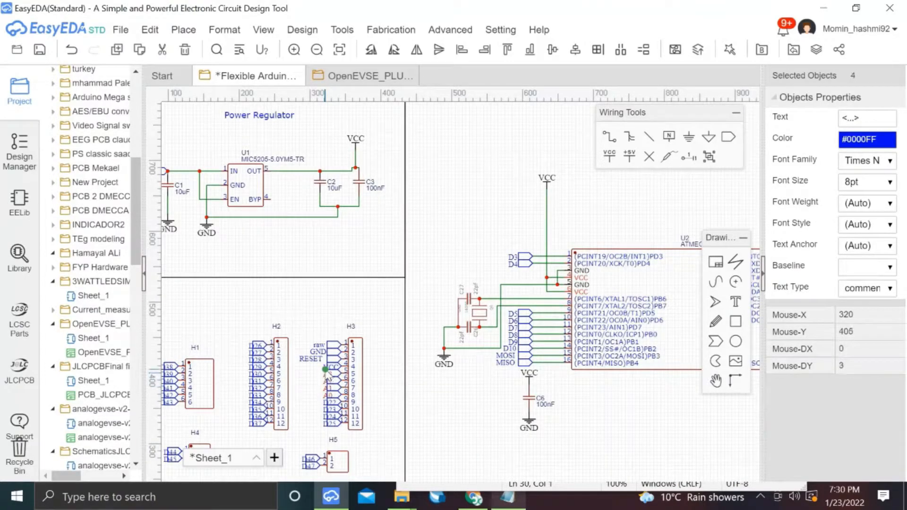
# Rename the net ports on header H3's pins 9 to 12 to SCK, MISO, MOSI and D10, and shift their labels clear of the ports.
pyautogui.hotkey('alt', 'Tab')
pyautogui.scroll(-3, 462, 385)
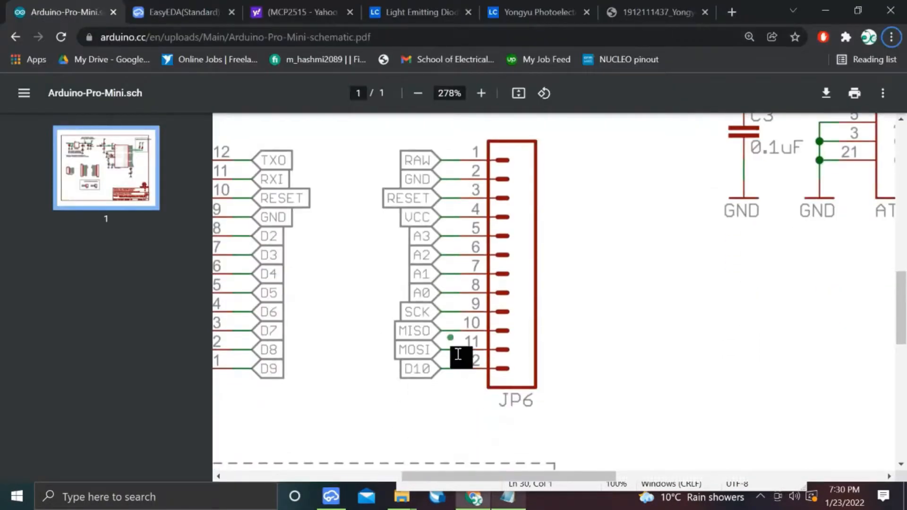
pyautogui.hotkey('alt', 'Tab')
pyautogui.click(325, 403)
pyautogui.doubleClick(325, 403)
pyautogui.write('SCK')
pyautogui.press('Return')
pyautogui.doubleClick(326, 409)
pyautogui.write('MISO')
pyautogui.press('Return')
pyautogui.doubleClick(325, 416)
pyautogui.write('MOSI')
pyautogui.press('Return')
pyautogui.hotkey('alt', 'Tab')
pyautogui.hotkey('alt', 'Tab')
pyautogui.doubleClick(326, 423)
pyautogui.write('D10')
pyautogui.press('Return')
pyautogui.keyDown('ctrl'); pyautogui.click(326, 416); pyautogui.keyUp('ctrl')
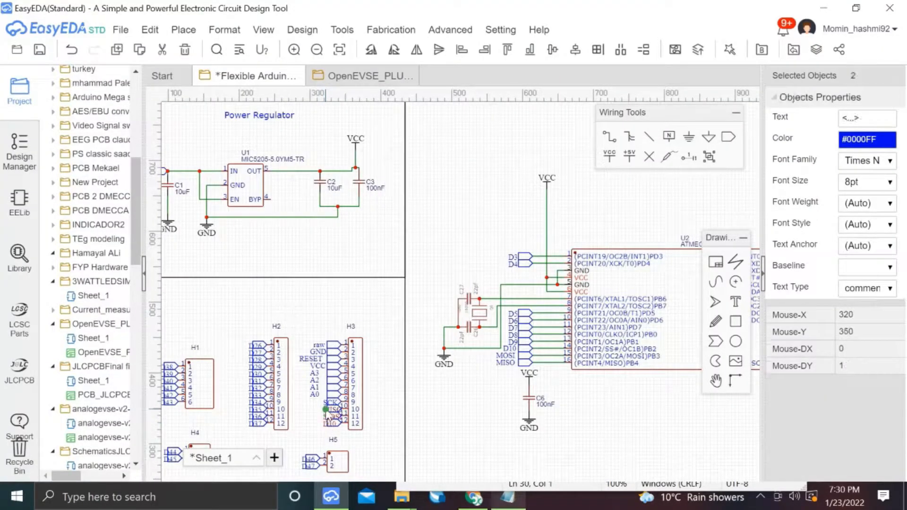
pyautogui.click(434, 429)
# Update the D13 net port label at the ATMEGA328P's PB5 pin to match the reference, and save the schematic.
pyautogui.scroll(-2, 435, 430)
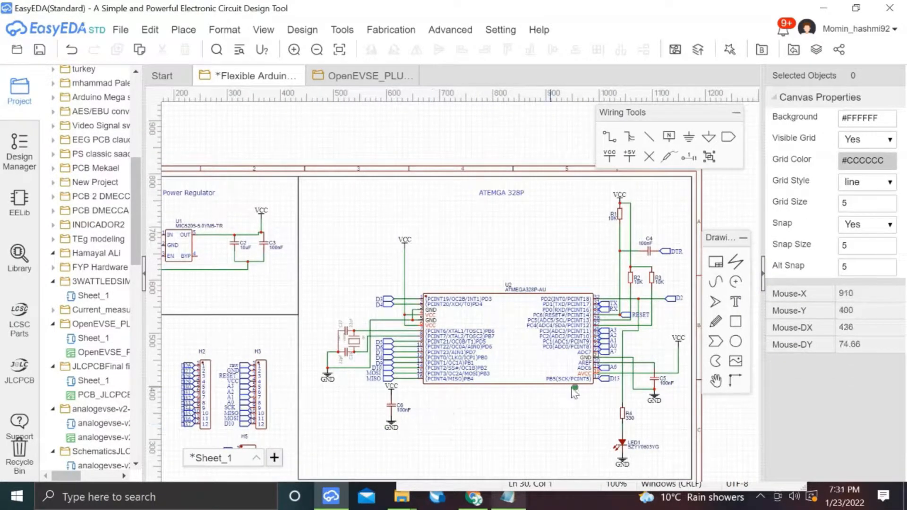
pyautogui.hotkey('alt', 'Tab')
pyautogui.hotkey('alt', 'Tab')
pyautogui.hotkey('alt', 'Tab')
pyautogui.keyDown('ctrl'); pyautogui.scroll(-5, 587, 407); pyautogui.keyUp('ctrl')
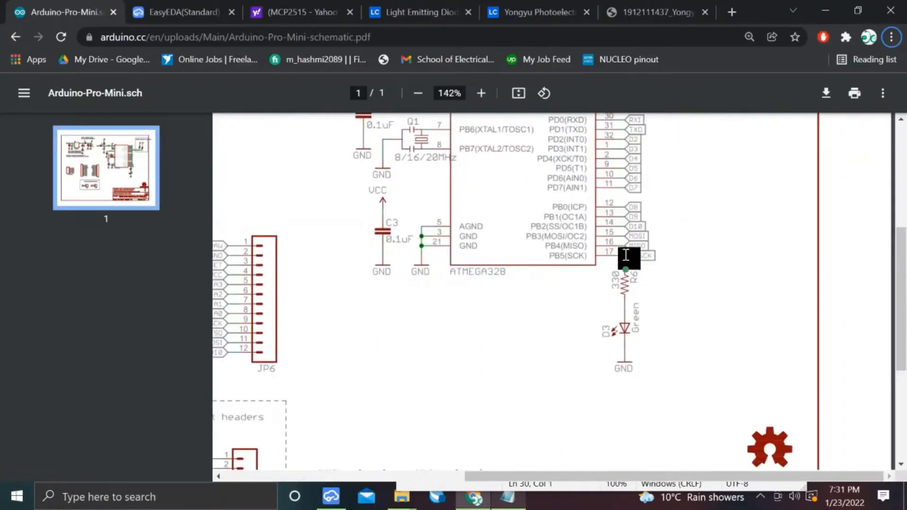
pyautogui.hotkey('alt', 'Tab')
pyautogui.click(615, 378)
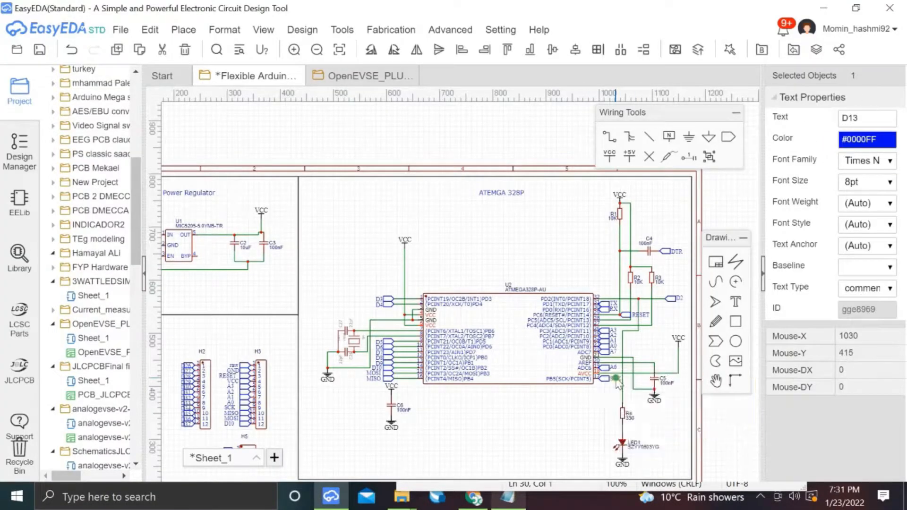
pyautogui.hotkey('ctrl', 's')
# Rename the net ports on header H2's pins 12 and 11 to TX and RX, following the reference schematic's JP7 header.
pyautogui.hscroll(-3, 572, 419)
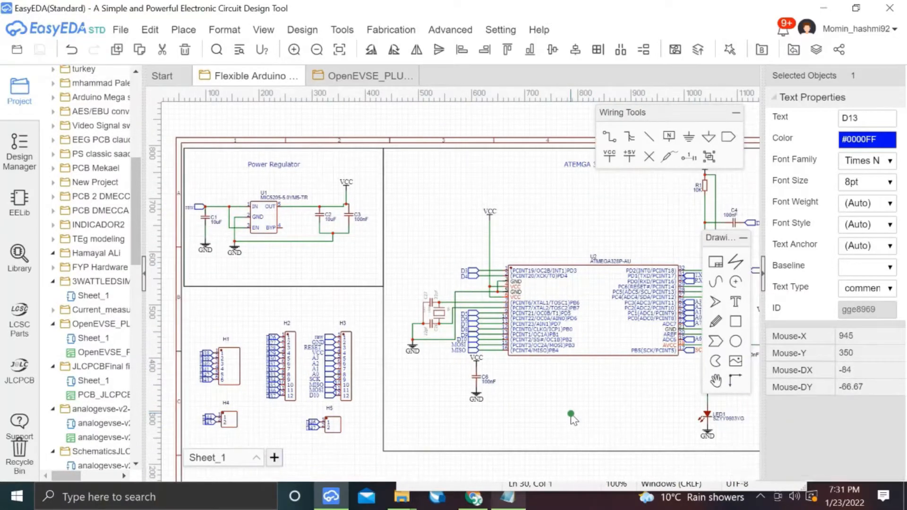
pyautogui.hscroll(-3, 333, 392)
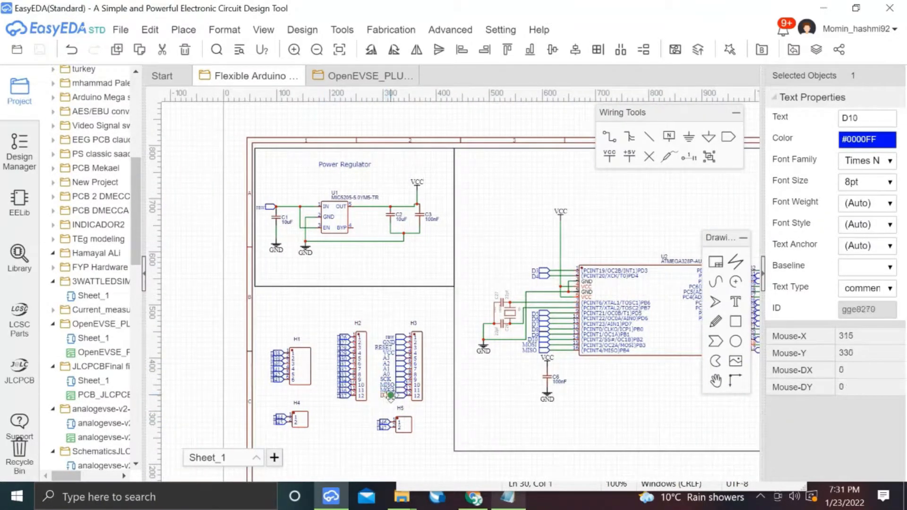
pyautogui.moveTo(387, 401); pyautogui.dragTo(530, 469)
pyautogui.hotkey('alt', 'Tab')
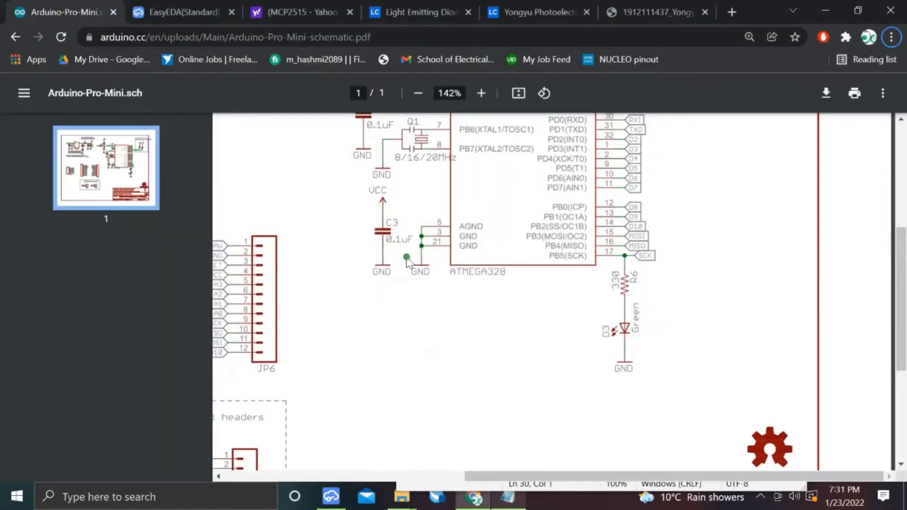
pyautogui.hotkey('alt', 'Tab')
pyautogui.hotkey('alt', 'Tab')
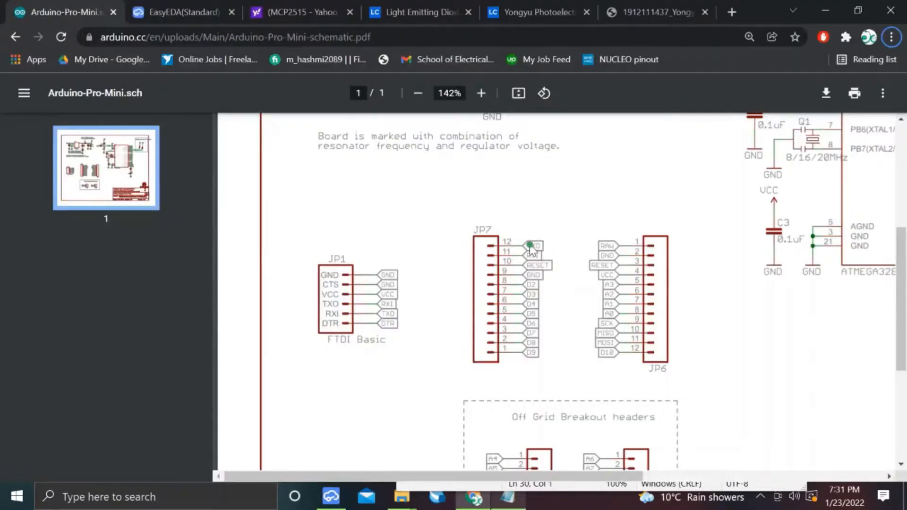
pyautogui.hotkey('alt', 'Tab')
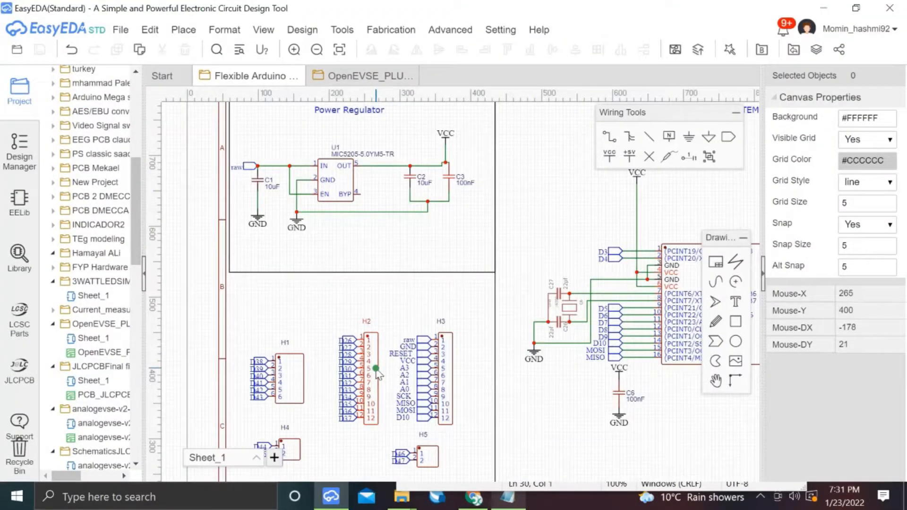
pyautogui.hotkey('alt', 'Tab')
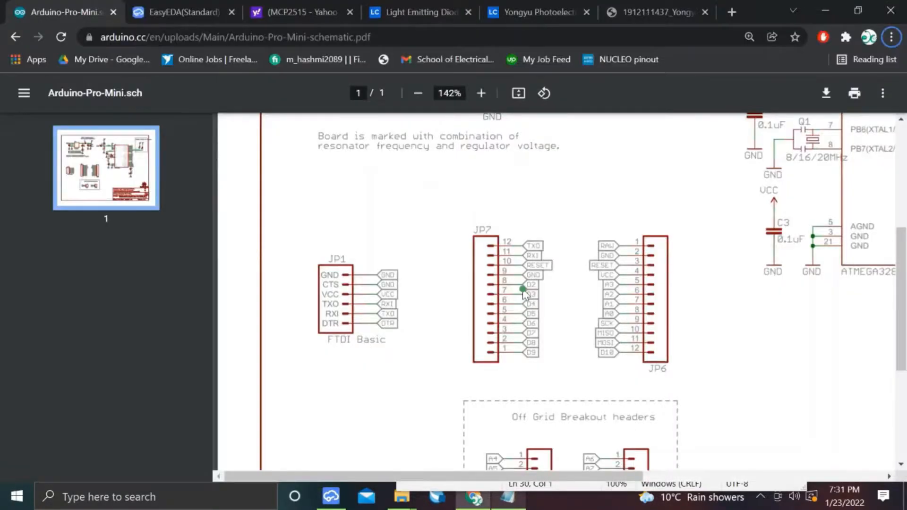
pyautogui.hotkey('alt', 'Tab')
pyautogui.doubleClick(341, 420)
pyautogui.write('TXO')
pyautogui.click(339, 418)
pyautogui.doubleClick(340, 410)
pyautogui.hotkey('alt', 'Tab')
pyautogui.hotkey('alt', 'Tab')
# Rename the net ports on header H2's pins 10 and 9 to RESET and GND.
pyautogui.doubleClick(341, 403)
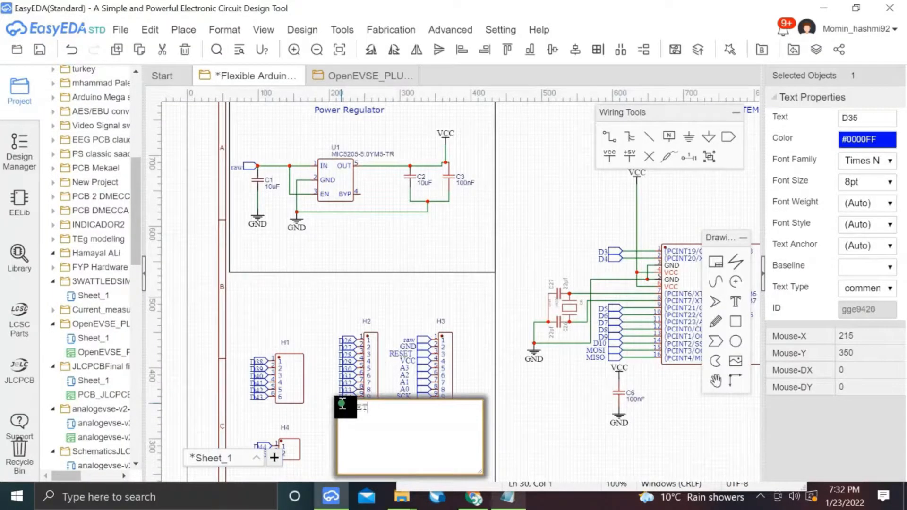
pyautogui.write('RESET')
pyautogui.click(341, 397)
pyautogui.hotkey('alt', 'Tab')
pyautogui.hotkey('alt', 'Tab')
# Rename the net ports on header H2's pins 8, 7, 6 and 5 to D2, D3, D4 and D5.
pyautogui.click(341, 390)
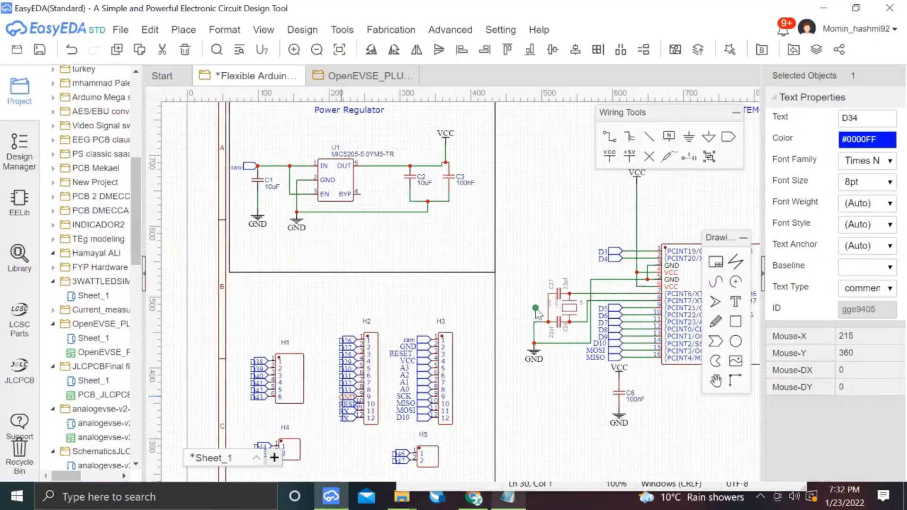
pyautogui.doubleClick(342, 375)
pyautogui.write('D4')
pyautogui.press('Return')
pyautogui.doubleClick(342, 370)
pyautogui.write('D5')
pyautogui.press('Return')
# Rename the net ports on header H2's pins 4, 3, 2 and 1 to D6, D7, D8 and D9.
pyautogui.hotkey('alt', 'Tab')
pyautogui.hotkey('alt', 'Tab')
pyautogui.doubleClick(342, 363)
pyautogui.write('D6')
pyautogui.press('Return')
pyautogui.doubleClick(342, 354)
pyautogui.write('D7')
pyautogui.press('Return')
pyautogui.doubleClick(342, 347)
pyautogui.write('D8')
pyautogui.press('Return')
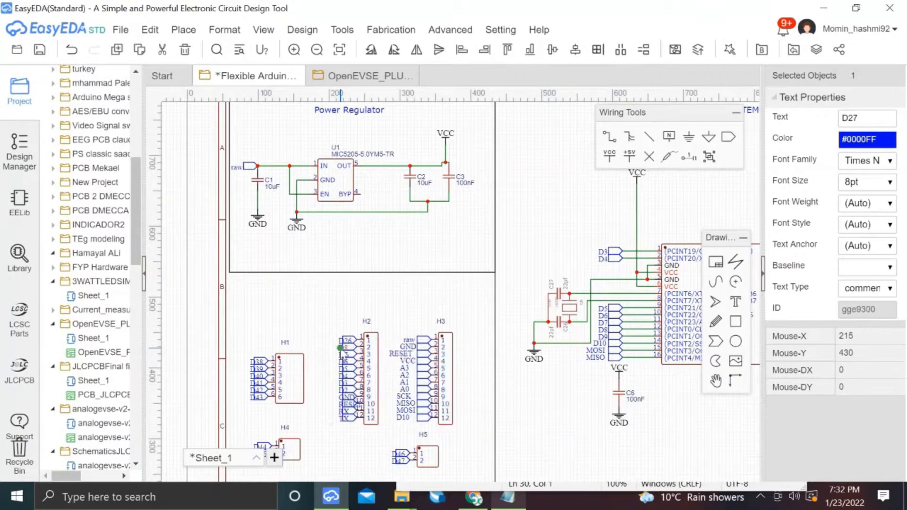
pyautogui.doubleClick(342, 340)
pyautogui.write('D9')
pyautogui.press('Return')
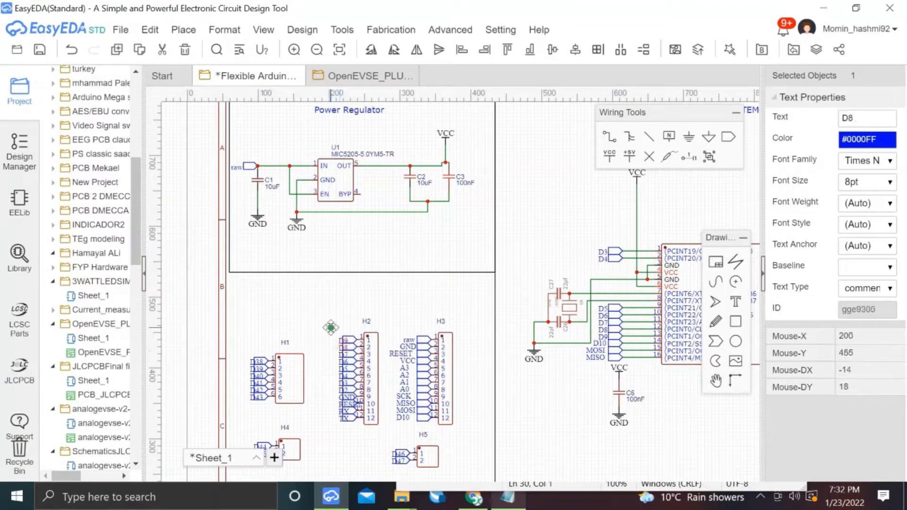
# Shift all twelve net port labels of header H2 together to the left, clear of their port symbols.
pyautogui.click(326, 320)
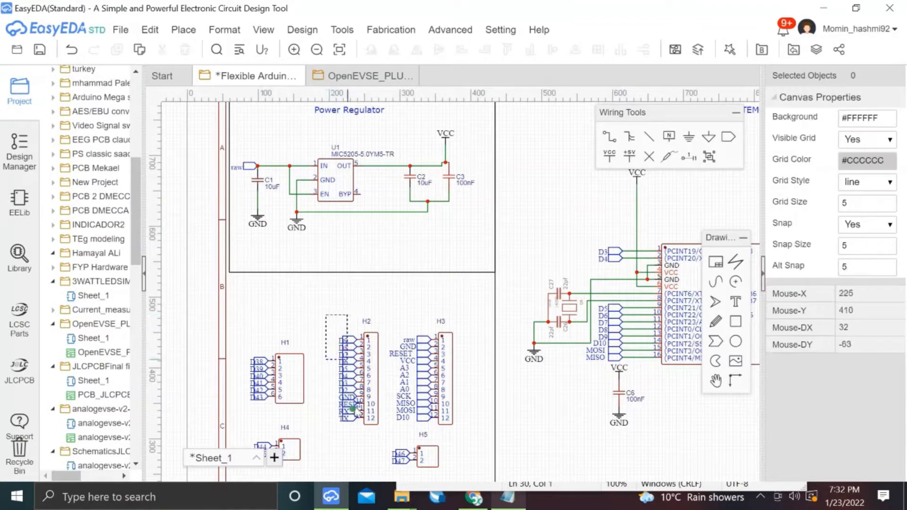
pyautogui.click(340, 346)
pyautogui.keyDown('ctrl'); pyautogui.click(339, 356); pyautogui.keyUp('ctrl')
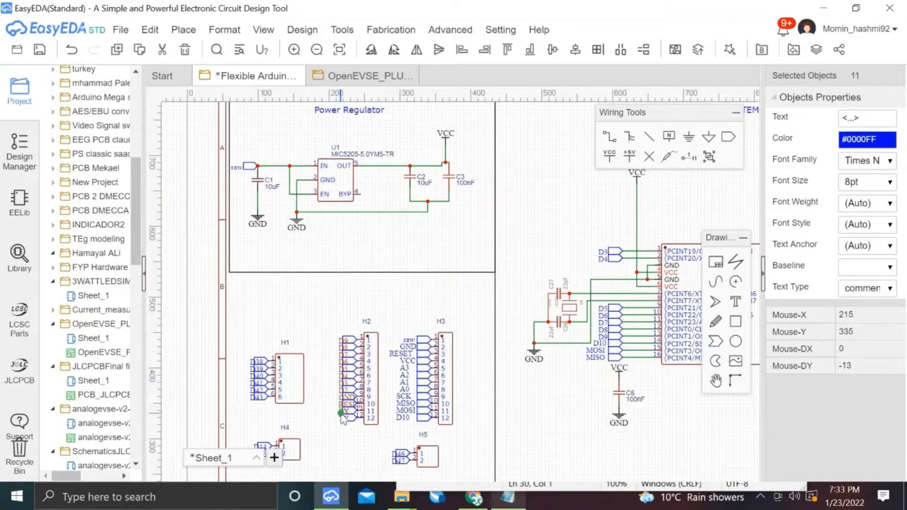
pyautogui.press('Left')
pyautogui.press('Left')
pyautogui.press('Left')
pyautogui.press('Left')
pyautogui.press('Left')
pyautogui.press('Left')
pyautogui.press('Left')
pyautogui.press('Right')
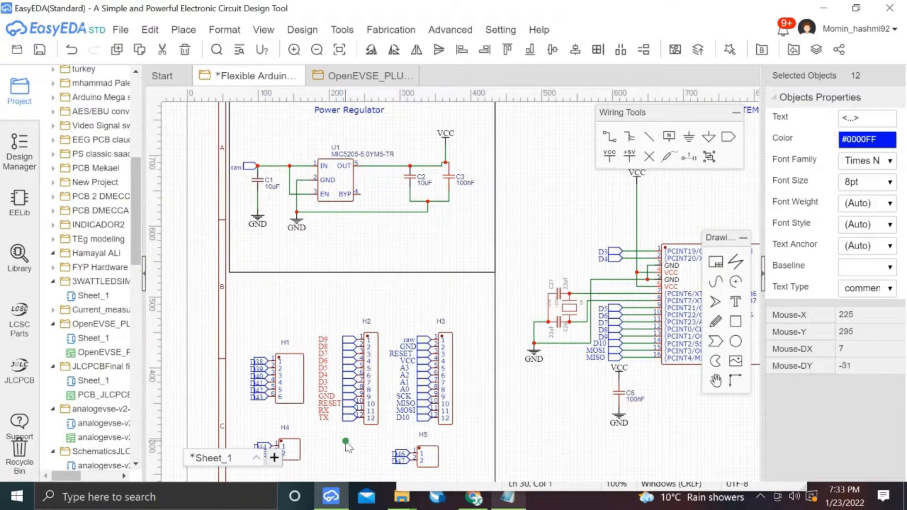
pyautogui.click(346, 442)
# Rename the net ports on header H1's pins 1 and 2 to GND, matching the reference's FTDI header JP1.
pyautogui.hotkey('alt', 'Tab')
pyautogui.hotkey('alt', 'Tab')
pyautogui.hotkey('alt', 'Tab')
pyautogui.hotkey('alt', 'Tab')
pyautogui.hotkey('alt', 'Tab')
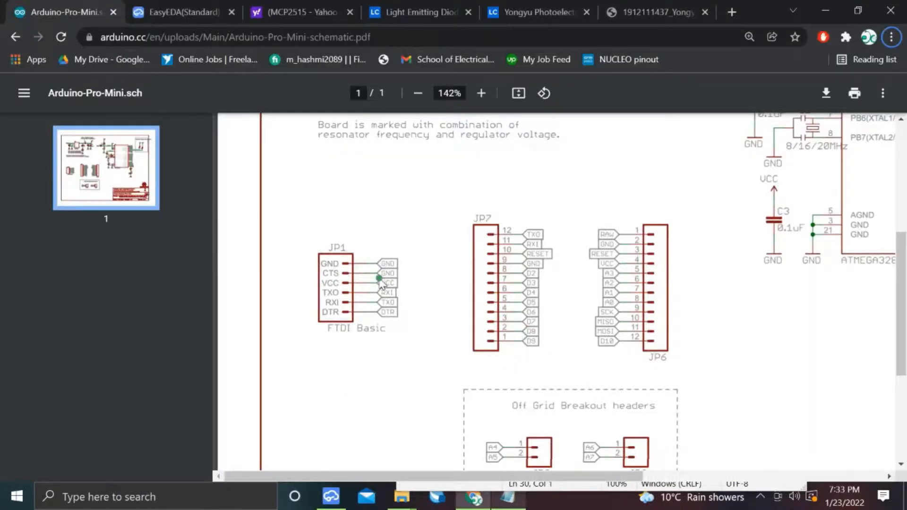
pyautogui.hotkey('alt', 'Tab')
pyautogui.doubleClick(253, 361)
pyautogui.write('GND')
pyautogui.press('Return')
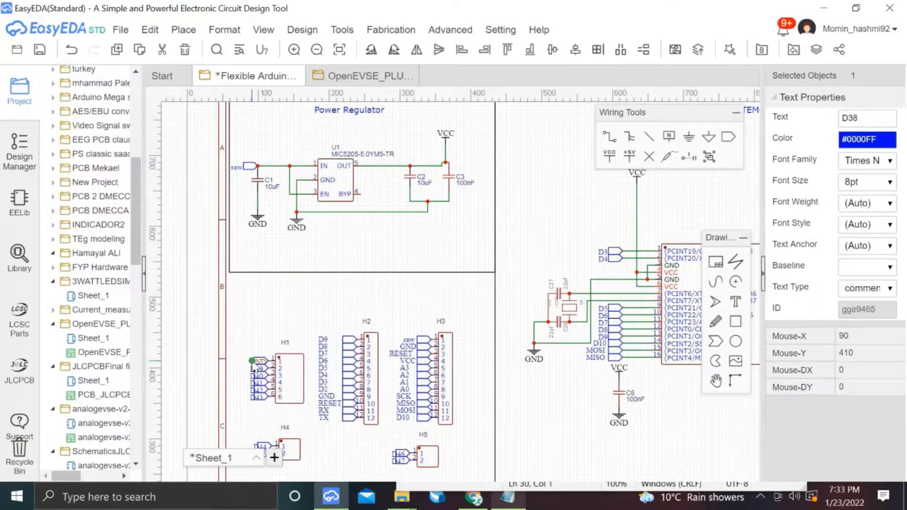
pyautogui.doubleClick(252, 367)
pyautogui.write('GND')
pyautogui.press('Return')
# Rename the net ports on header H1's pins 3, 4 and 5 to VCC, RX and TX.
pyautogui.hotkey('alt', 'Tab')
pyautogui.hotkey('alt', 'Tab')
pyautogui.doubleClick(252, 379)
pyautogui.write('VCC')
pyautogui.press('Return')
pyautogui.doubleClick(252, 383)
pyautogui.write('RX')
pyautogui.press('Return')
pyautogui.doubleClick(252, 390)
pyautogui.write('TX')
pyautogui.press('Return')
# Rename the net port on header H1's pin 6 to DTR and recheck it against the reference.
pyautogui.hotkey('alt', 'Tab')
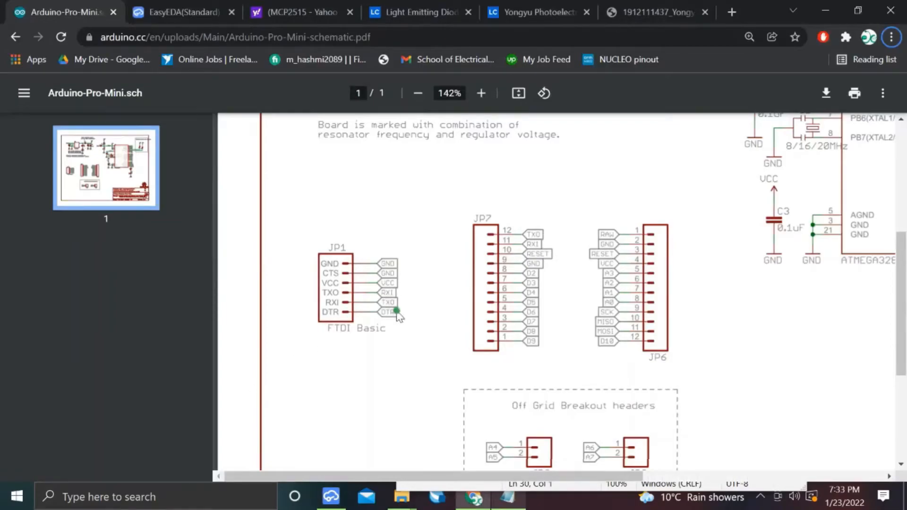
pyautogui.hotkey('alt', 'Tab')
pyautogui.doubleClick(253, 398)
pyautogui.write('DTR')
pyautogui.press('Return')
pyautogui.hotkey('alt', 'Tab')
pyautogui.hotkey('alt', 'Tab')
# Shift all six net port labels of header H1 to the left, clear of the ports, and save the schematic.
pyautogui.keyDown('ctrl'); pyautogui.click(252, 390); pyautogui.keyUp('ctrl')
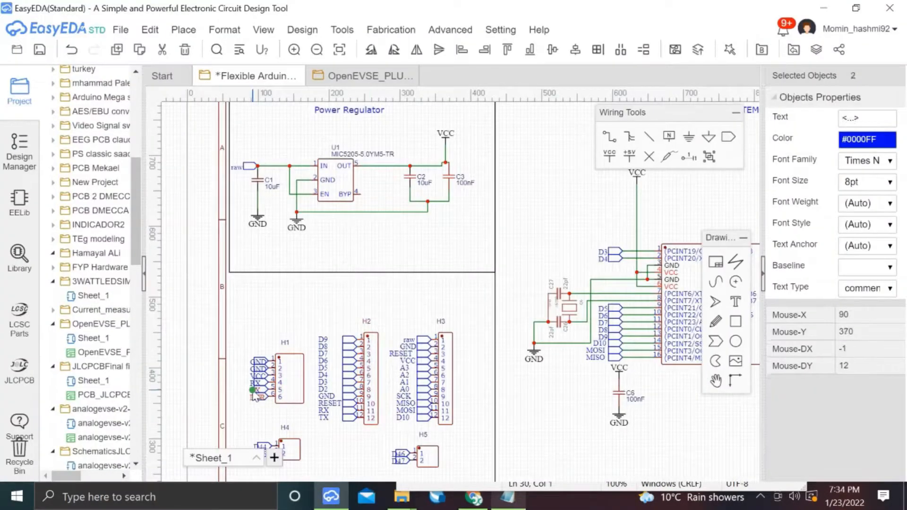
pyautogui.click(252, 366)
pyautogui.scroll(3, 253, 366)
pyautogui.click(254, 373)
pyautogui.keyDown('ctrl'); pyautogui.click(253, 387); pyautogui.keyUp('ctrl')
pyautogui.keyDown('ctrl'); pyautogui.click(253, 402); pyautogui.keyUp('ctrl')
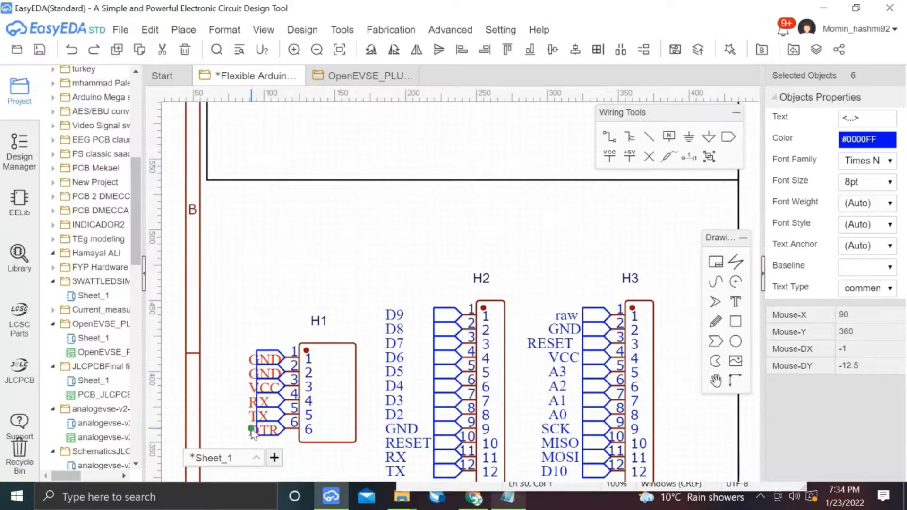
pyautogui.moveTo(253, 416); pyautogui.dragTo(216, 415)
pyautogui.click(314, 287)
pyautogui.scroll(-3, 316, 289)
pyautogui.hotkey('ctrl', 's')
# Add the text "FTDI Basic" below header H1 and change its font size.
pyautogui.hotkey('alt', 'Tab')
pyautogui.hscroll(2, 460, 348)
pyautogui.hotkey('alt', 'Tab')
pyautogui.click(734, 302)
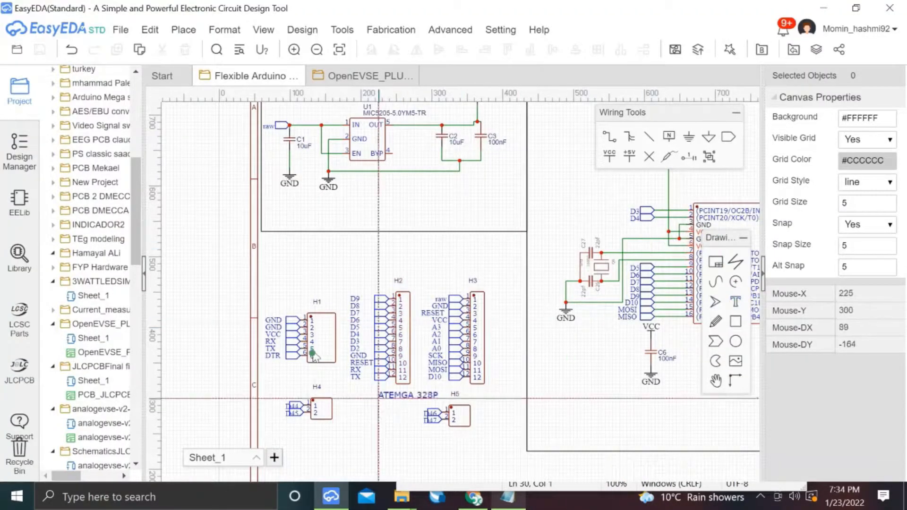
pyautogui.click(301, 371)
pyautogui.doubleClick(300, 372)
pyautogui.write('FTDI Basic')
pyautogui.press('Return')
pyautogui.click(866, 181)
pyautogui.click(859, 229)
# Rename the net ports on header H4's pins 1 and 2 to A4 and A5, following the reference's JP2 header.
pyautogui.hotkey('alt', 'Tab')
pyautogui.scroll(-2, 452, 417)
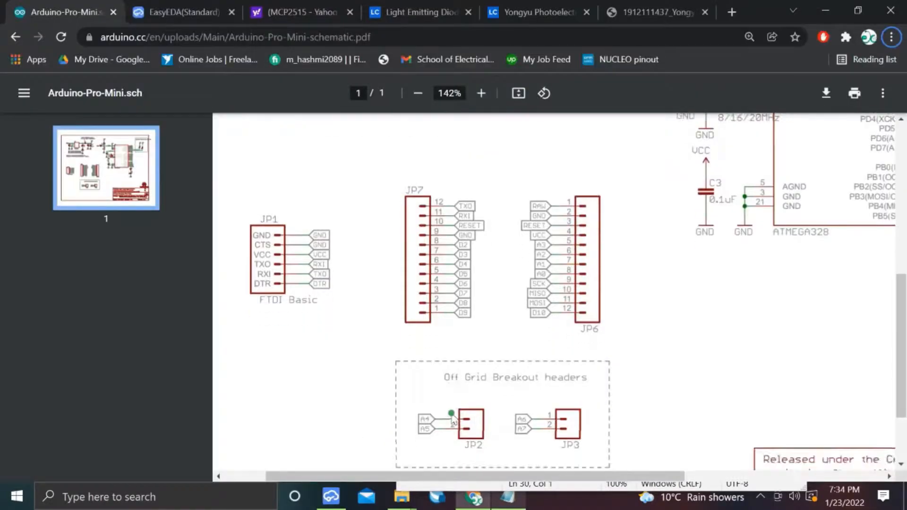
pyautogui.hotkey('alt', 'Tab')
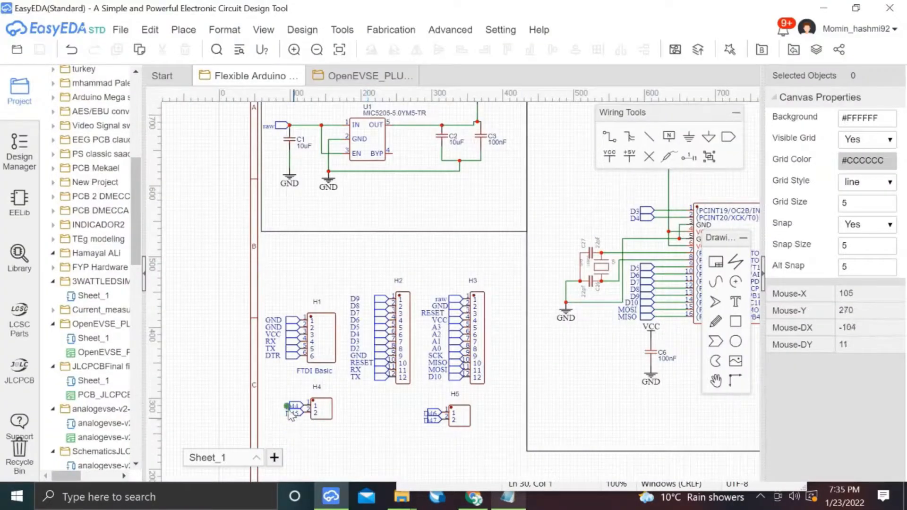
pyautogui.click(288, 405)
pyautogui.hotkey('alt', 'Tab')
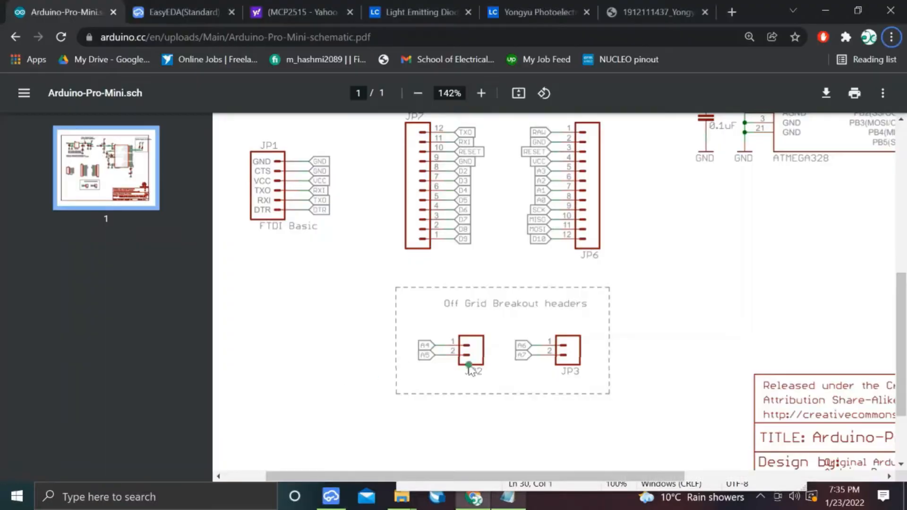
pyautogui.hotkey('alt', 'Tab')
# Rename the net ports on header H5's pins 1 and 2 to A6 and A7.
pyautogui.click(431, 418)
pyautogui.click(429, 413)
pyautogui.doubleClick(425, 412)
pyautogui.write('A6')
pyautogui.press('Return')
pyautogui.doubleClick(426, 420)
pyautogui.write('A7')
pyautogui.press('Return')
# Move header H4 with its net ports to the right, level with header H5 below header H2.
pyautogui.moveTo(356, 430); pyautogui.dragTo(268, 396)
pyautogui.moveTo(318, 410); pyautogui.dragTo(364, 418)
pyautogui.click(458, 438)
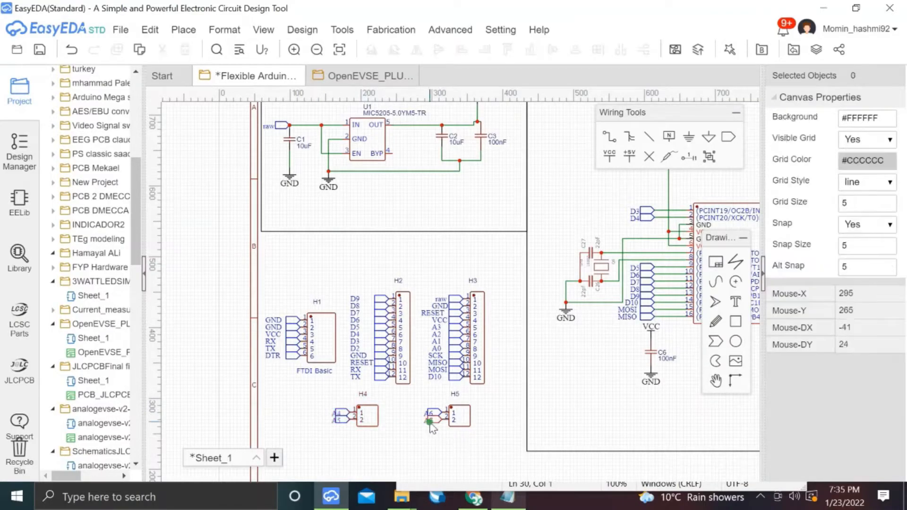
# Shift the A6 and A7 labels of H5 and the A4 and A5 labels of H4 clear of their ports, and save.
pyautogui.click(426, 420)
pyautogui.keyDown('ctrl'); pyautogui.click(426, 413); pyautogui.keyUp('ctrl')
pyautogui.hotkey('ctrl', 'z')
pyautogui.click(426, 414)
pyautogui.keyDown('ctrl'); pyautogui.click(426, 422); pyautogui.keyUp('ctrl')
pyautogui.press('Right')
pyautogui.click(334, 412)
pyautogui.keyDown('ctrl'); pyautogui.click(333, 419); pyautogui.keyUp('ctrl')
pyautogui.hotkey('ctrl', 's')
pyautogui.click(410, 446)
pyautogui.scroll(-1, 411, 446)
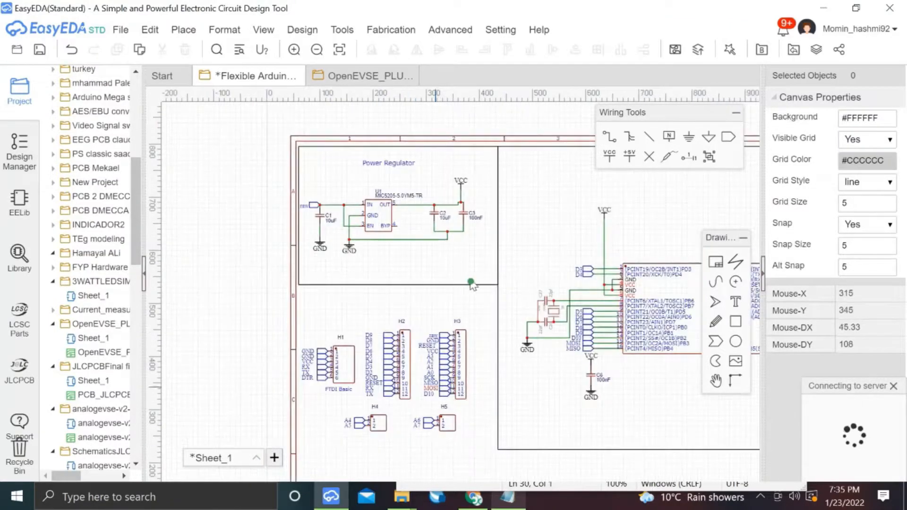
# Copy the rectangle framing the Power Regulator section and paste it directly below, aligned with the original's lower-left corner.
pyautogui.click(470, 284)
pyautogui.rightClick(471, 284)
pyautogui.click(494, 333)
pyautogui.rightClick(420, 306)
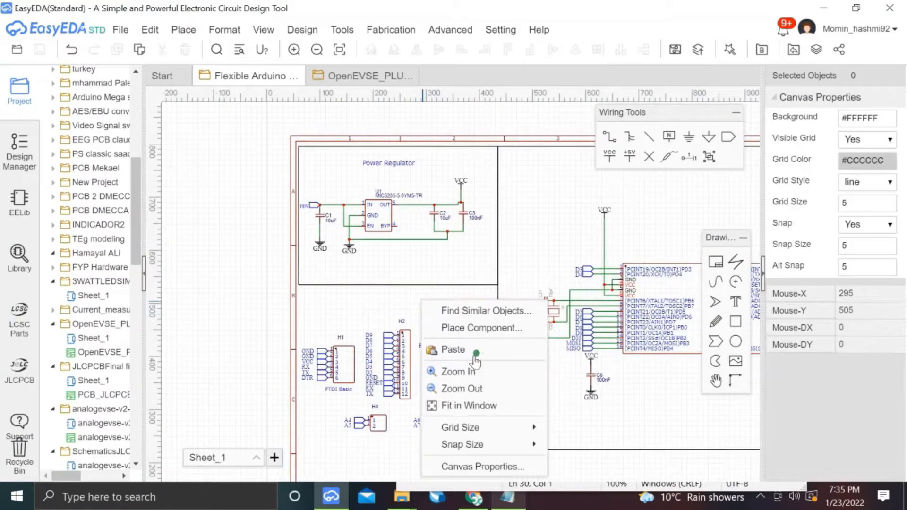
pyautogui.click(453, 350)
pyautogui.scroll(2, 305, 298)
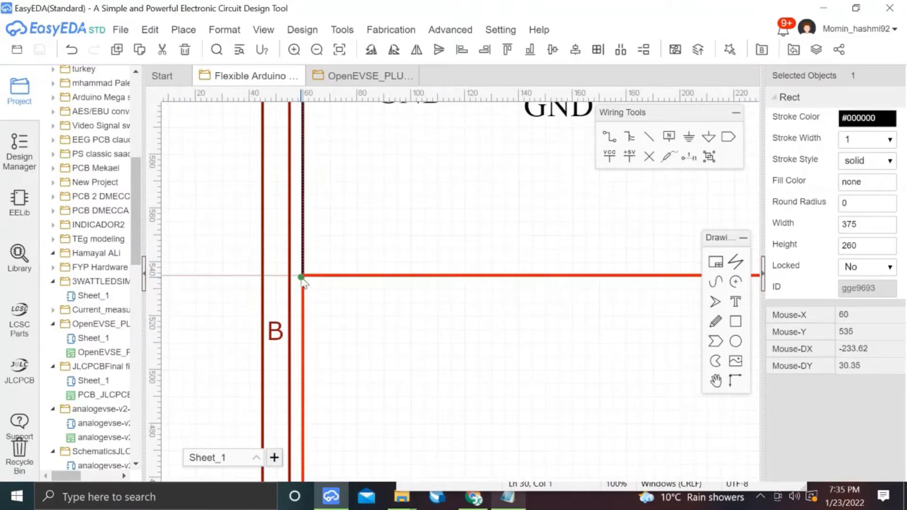
pyautogui.click(303, 278)
# Stretch the pasted rectangle downward so it encloses all five headers.
pyautogui.scroll(-1, 466, 330)
pyautogui.scroll(-3, 568, 374)
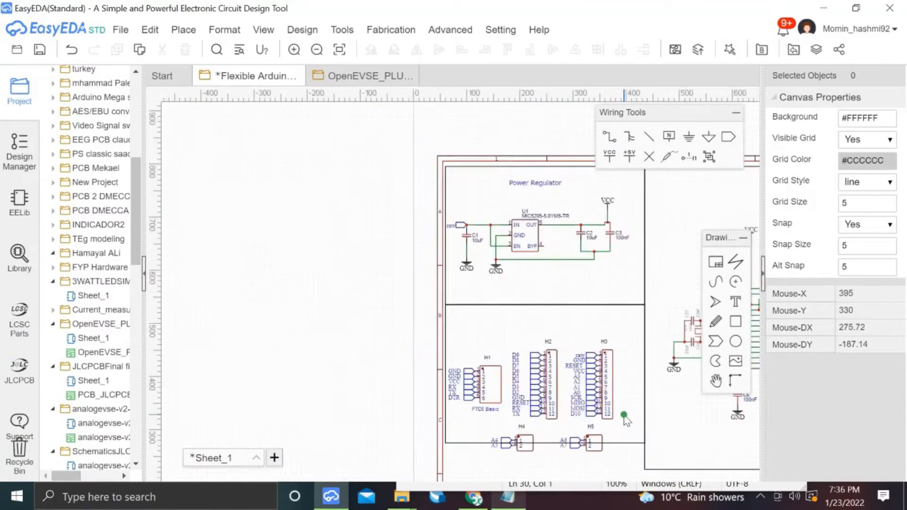
pyautogui.click(645, 402)
pyautogui.moveTo(644, 401); pyautogui.dragTo(645, 426)
pyautogui.click(656, 440)
# Copy the Power Regulator title into the header section's frame, change its text to "Headers", and save the schematic.
pyautogui.moveTo(659, 343); pyautogui.dragTo(532, 357, button='right')
pyautogui.click(434, 159)
pyautogui.hotkey('ctrl', 'c')
pyautogui.hotkey('ctrl', 'v')
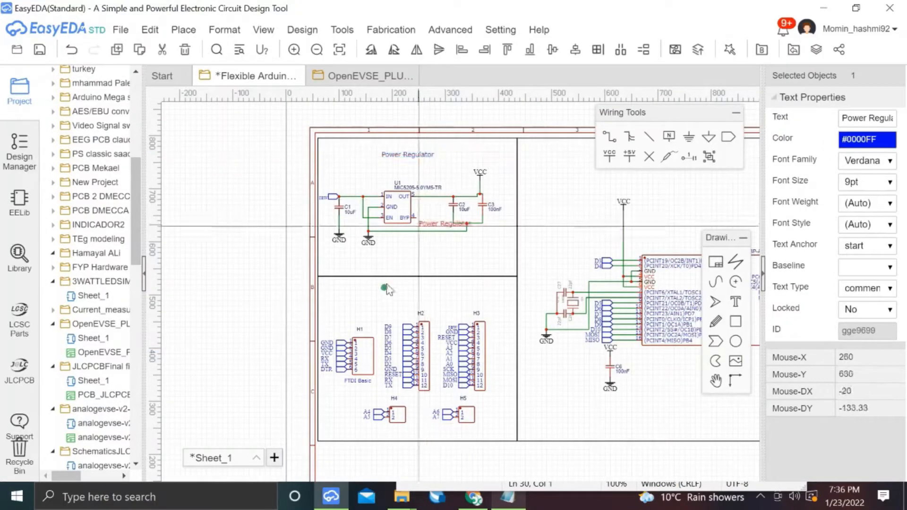
pyautogui.click(388, 293)
pyautogui.rightClick(389, 300)
pyautogui.doubleClick(393, 293)
pyautogui.write('Headers')
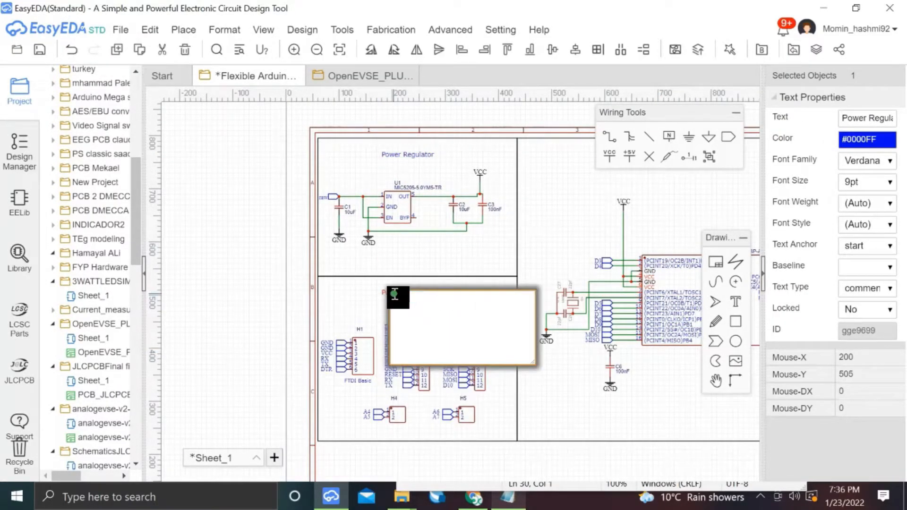
pyautogui.press('Return')
pyautogui.hotkey('ctrl', 's')
pyautogui.scroll(-1, 479, 319)
pyautogui.moveTo(675, 370); pyautogui.dragTo(570, 372, button='right')
pyautogui.hscroll(1, 570, 361)
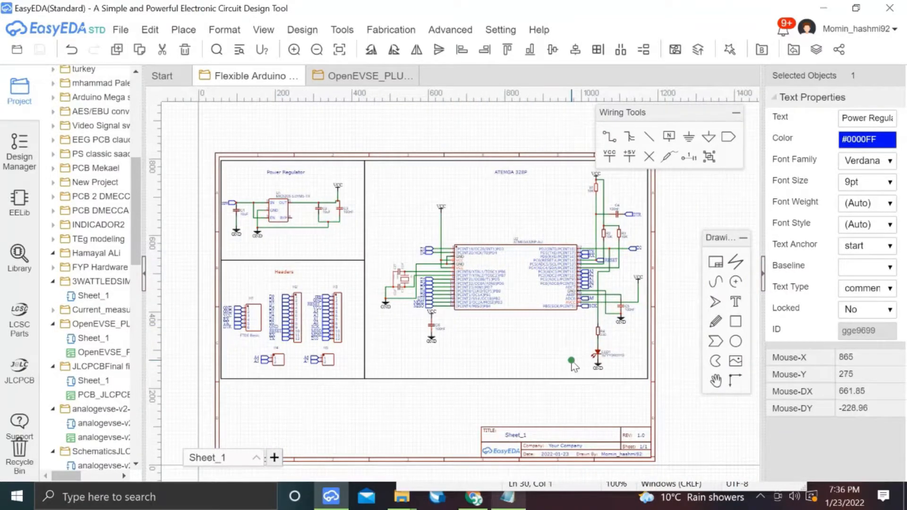
# Refresh the schematic's net list in the Design Manager and inspect the pins of net A4.
pyautogui.click(11, 159)
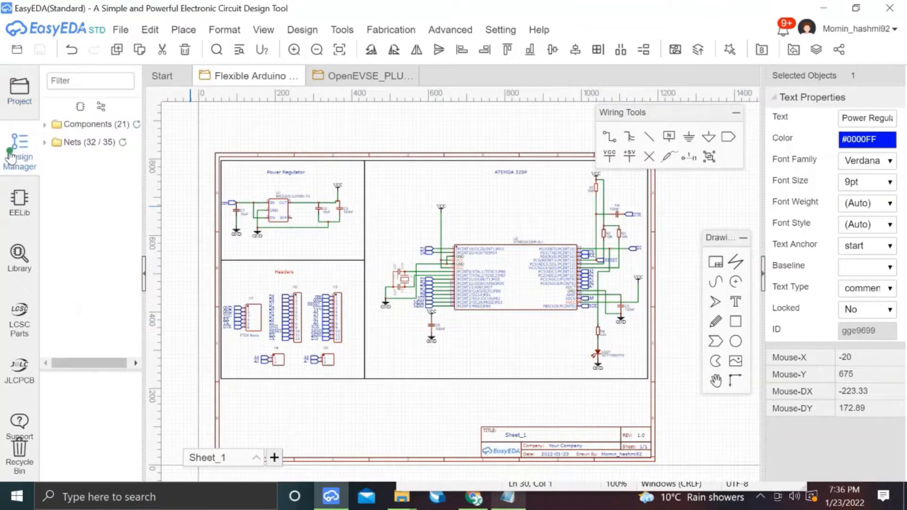
pyautogui.click(122, 144)
pyautogui.click(77, 161)
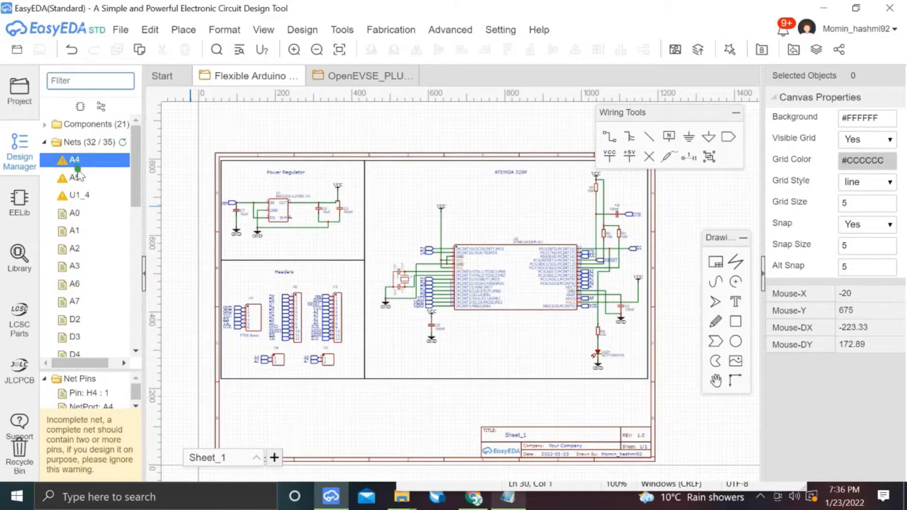
# Inspect the pins of nets A5 and U1_4, and place a no-connect flag on U1's BYP pin 4.
pyautogui.click(76, 180)
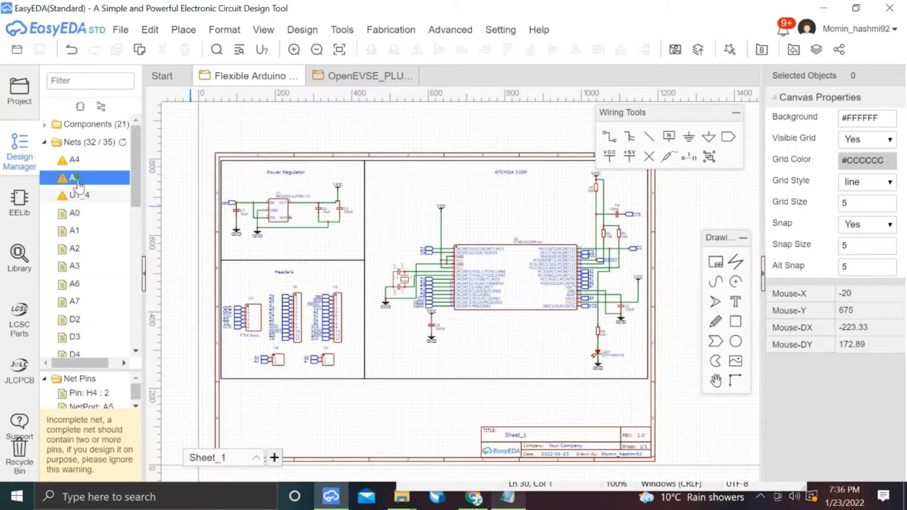
pyautogui.press('Down')
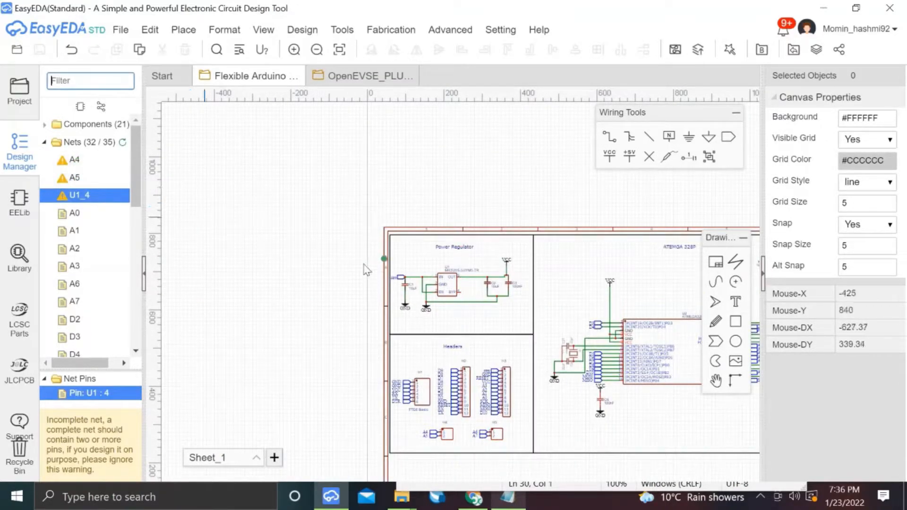
pyautogui.scroll(5, 467, 296)
pyautogui.scroll(2, 467, 296)
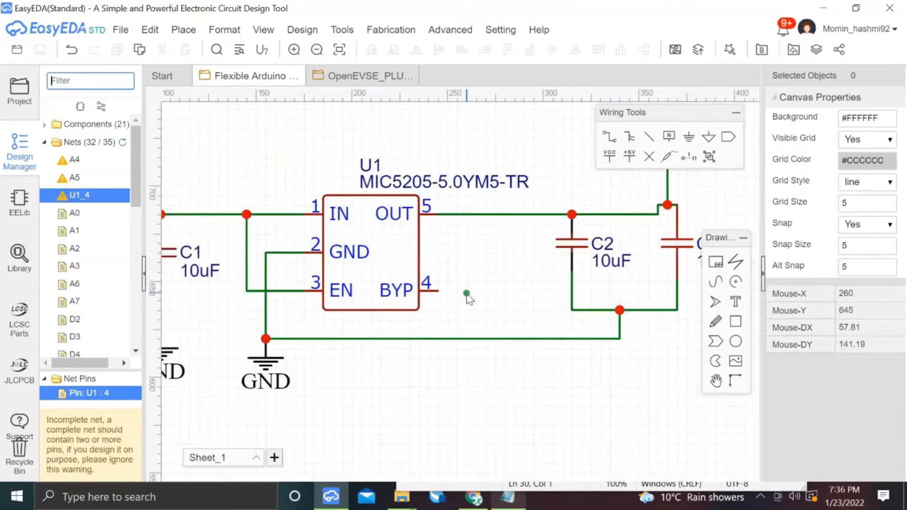
pyautogui.click(649, 158)
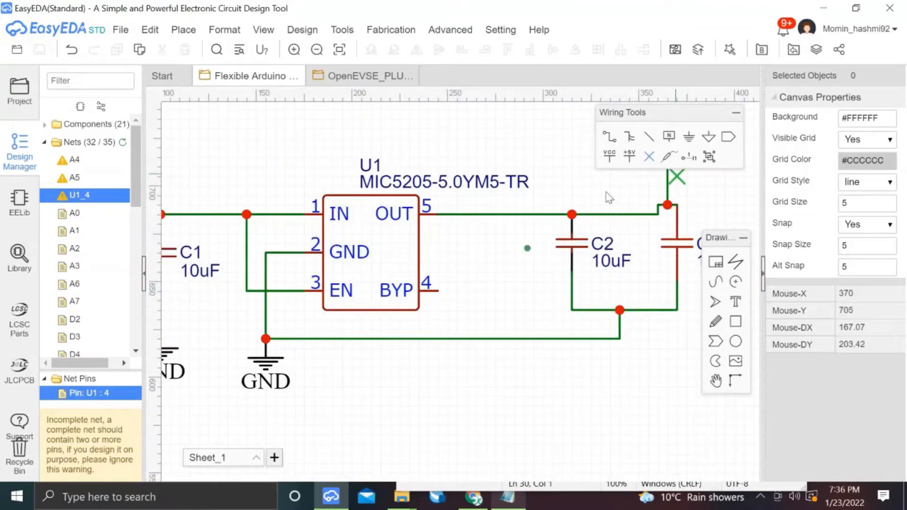
pyautogui.click(438, 292)
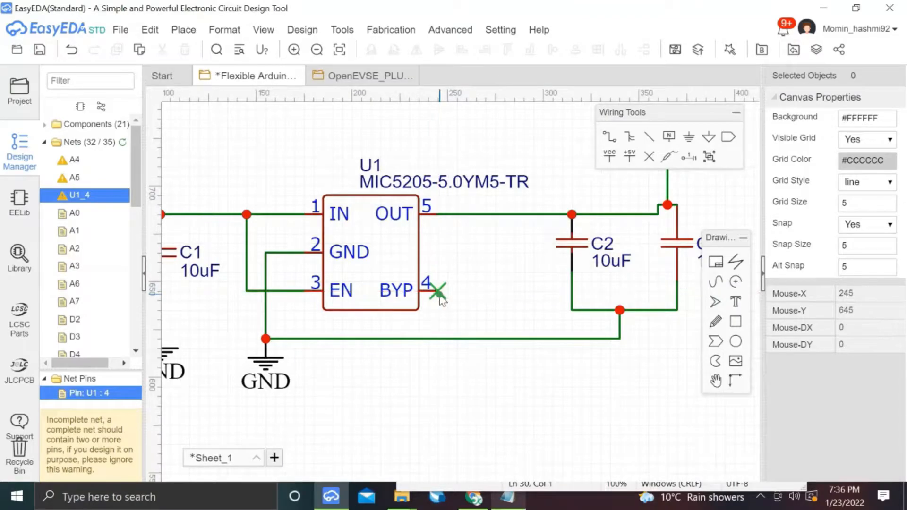
# Inspect net A4's pins and check the A4 and A5 net ports on header H4.
pyautogui.click(74, 162)
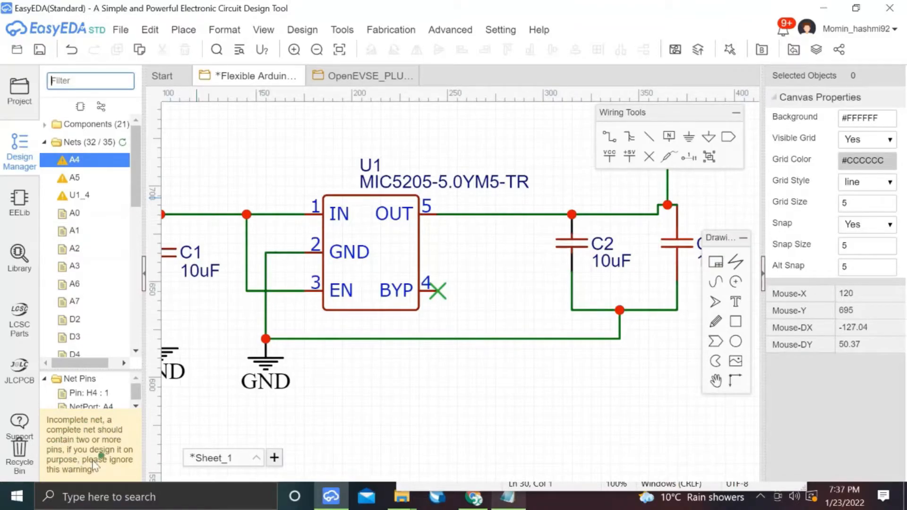
pyautogui.scroll(-2, 343, 434)
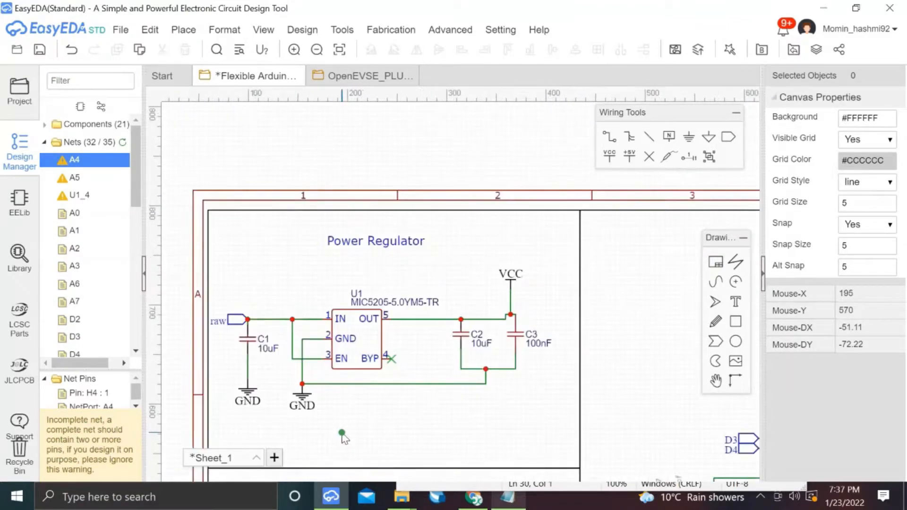
pyautogui.scroll(-10, 343, 435)
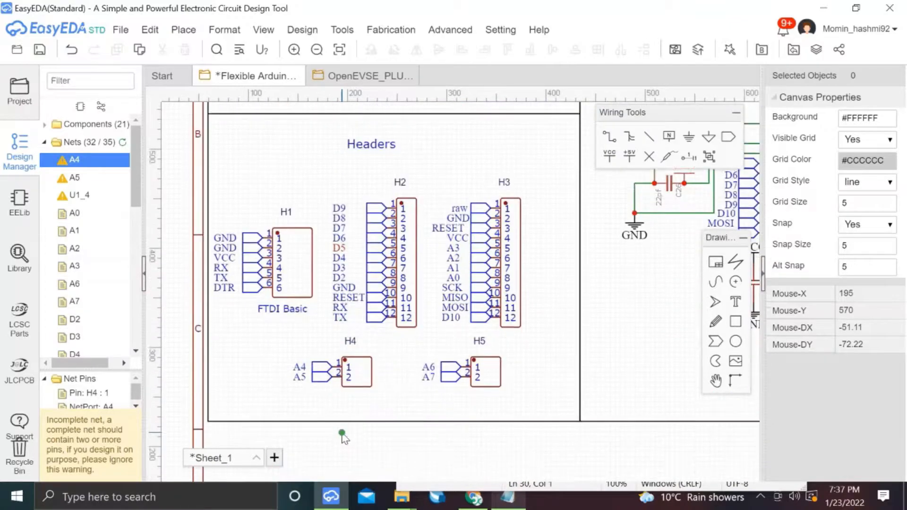
pyautogui.scroll(-3, 342, 434)
pyautogui.scroll(4, 342, 433)
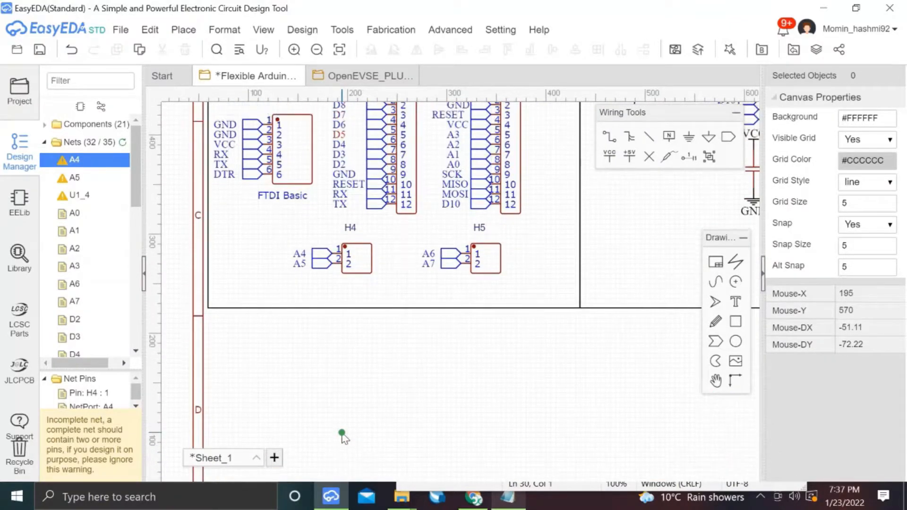
pyautogui.click(319, 255)
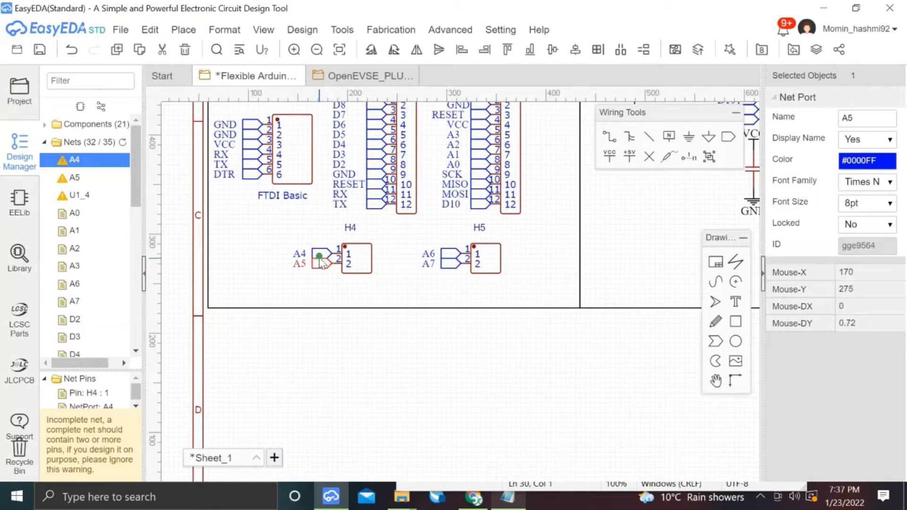
pyautogui.click(383, 353)
pyautogui.scroll(-3, 382, 355)
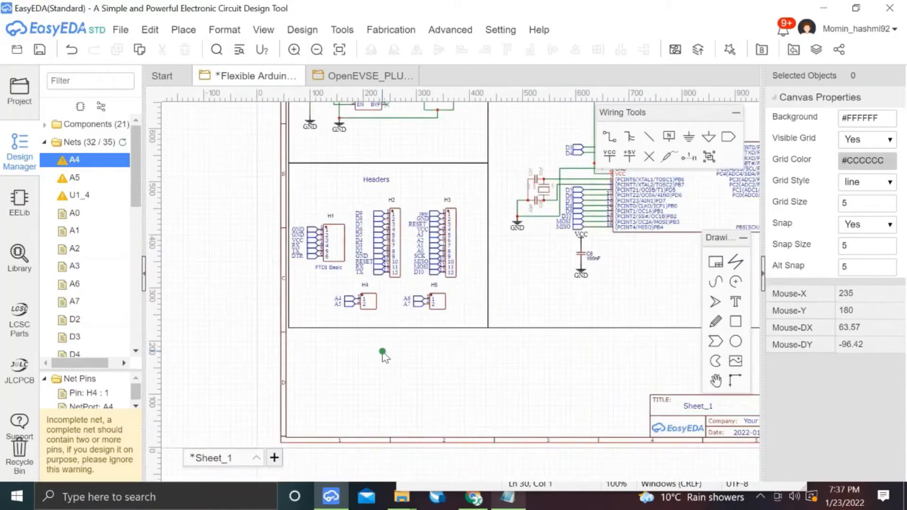
# Check the net ports on the ATmega328P's PC4 and PC5 pins and compare with the Arduino Pro Mini reference schematic in the browser.
pyautogui.hscroll(5, 383, 352)
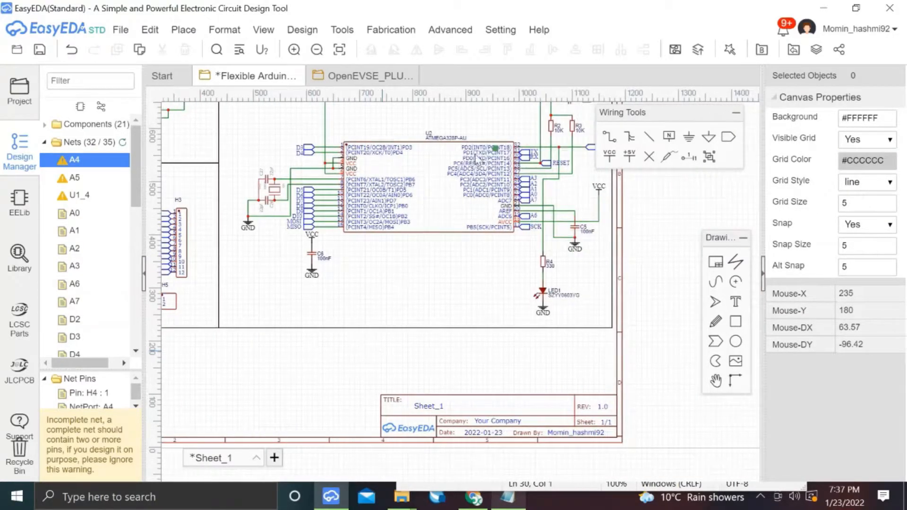
pyautogui.scroll(1, 530, 171)
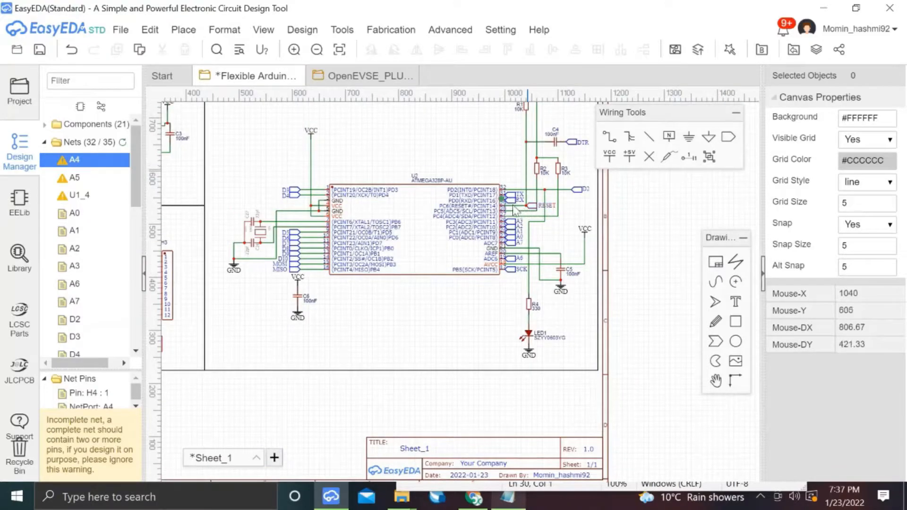
pyautogui.scroll(2, 536, 221)
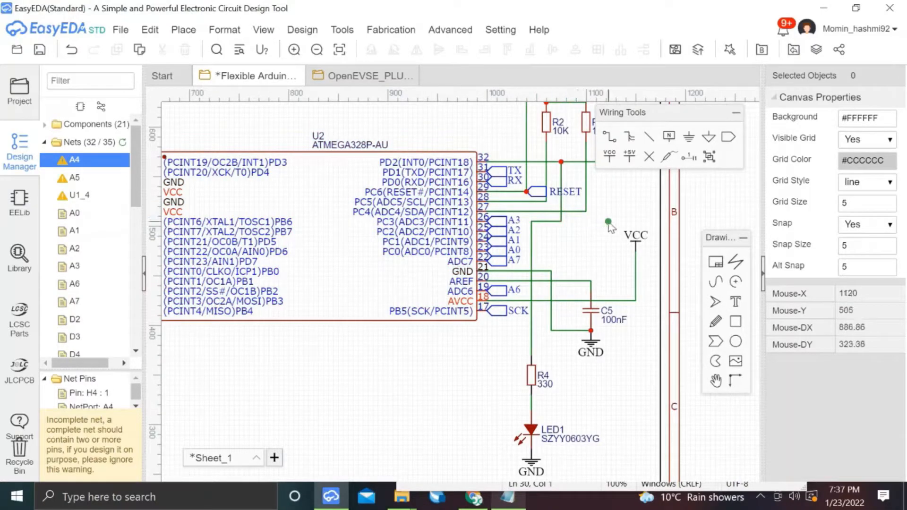
pyautogui.scroll(2, 617, 217)
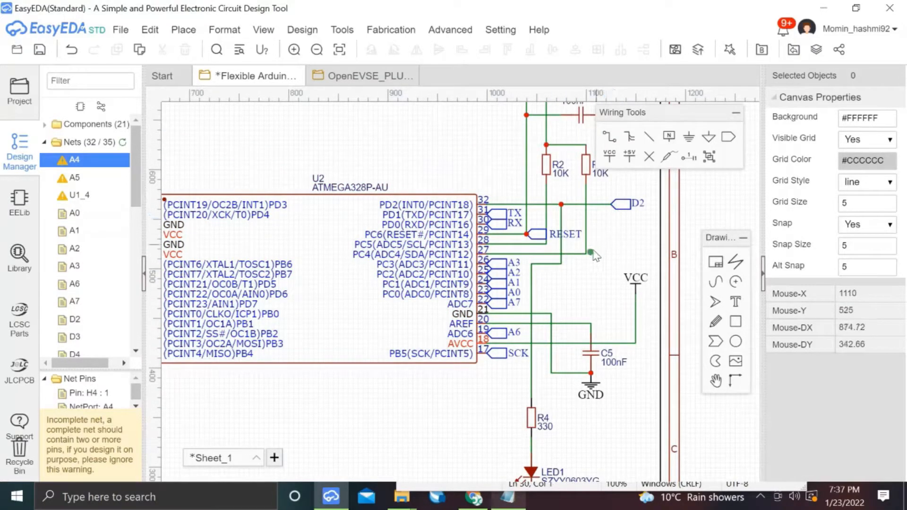
pyautogui.hotkey('alt', 'Tab')
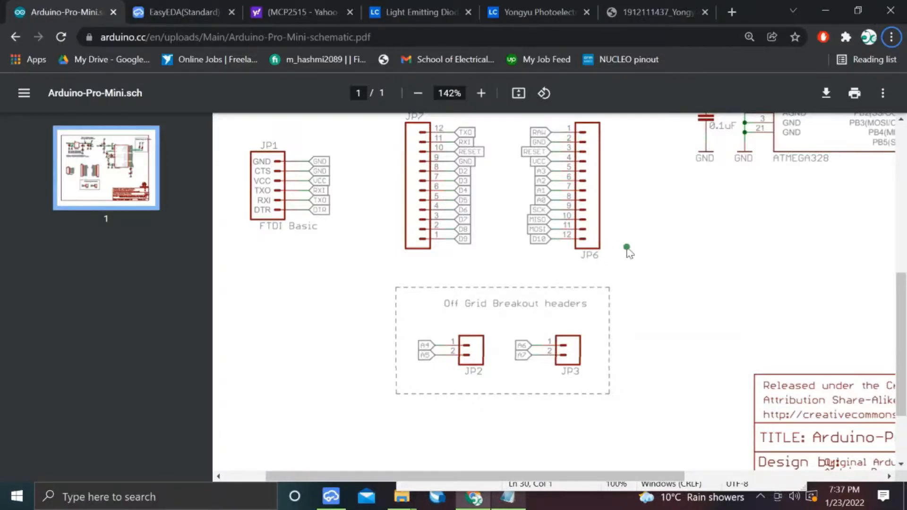
pyautogui.scroll(1, 627, 250)
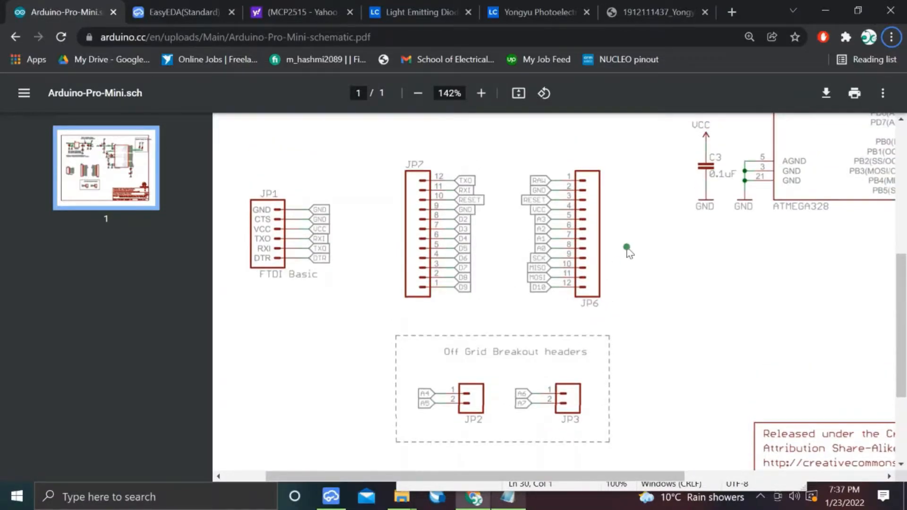
pyautogui.scroll(2, 626, 248)
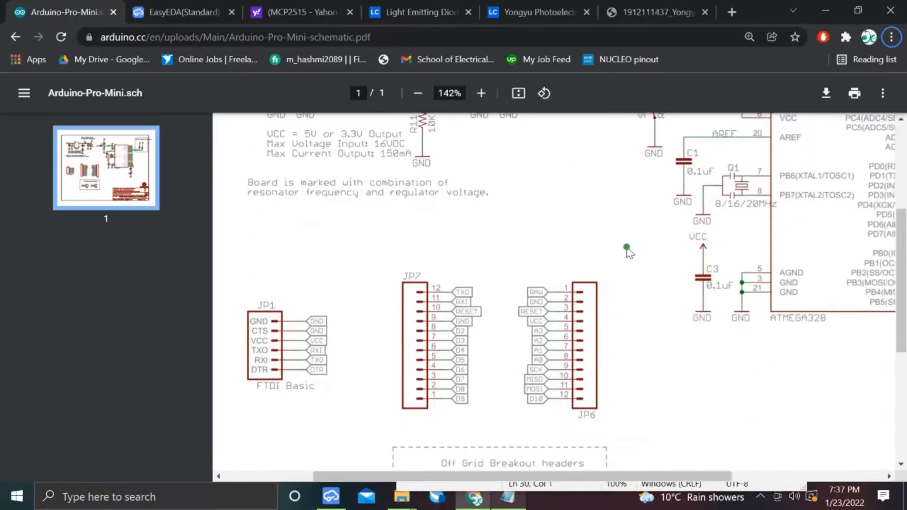
pyautogui.hotkey('alt', 'Tab')
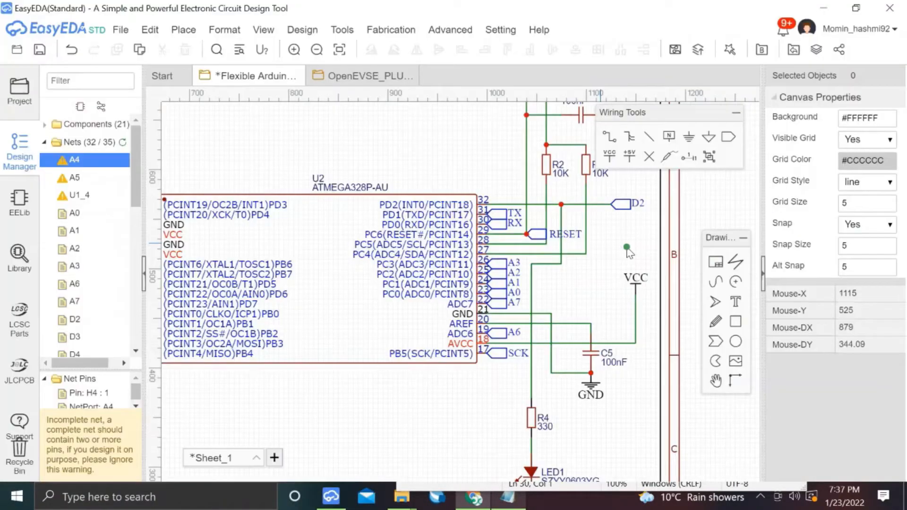
# Copy the A3 net port onto the PC4 wire below R3 and onto the PC5 wire below R2.
pyautogui.click(498, 263)
pyautogui.hotkey('ctrl', 'c')
pyautogui.hotkey('ctrl', 'v')
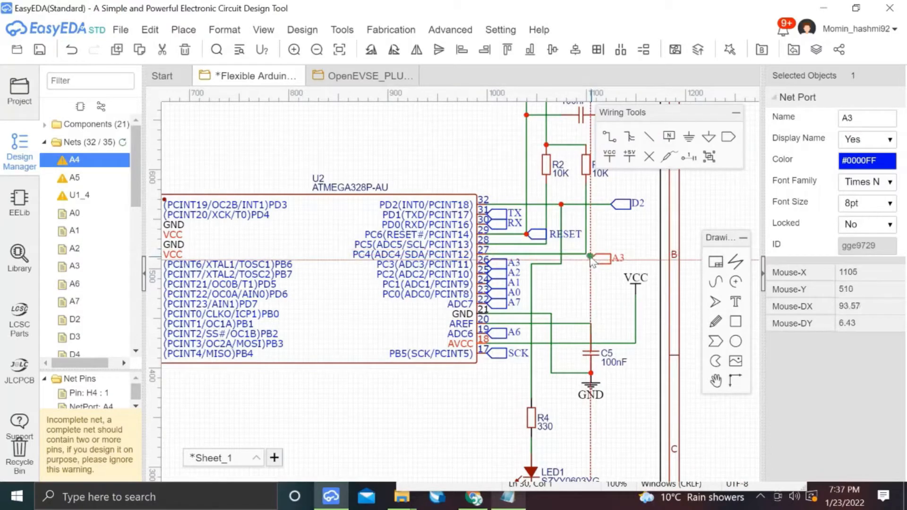
pyautogui.click(587, 254)
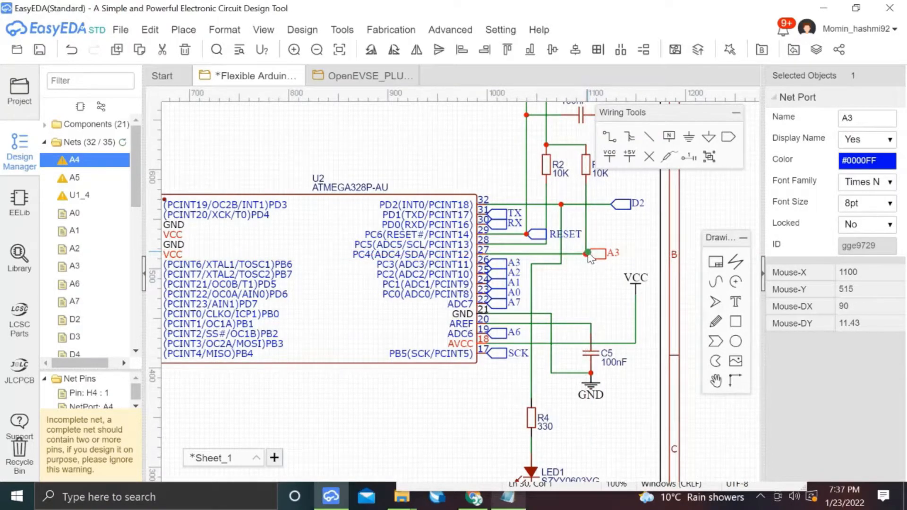
pyautogui.hotkey('ctrl', 'v')
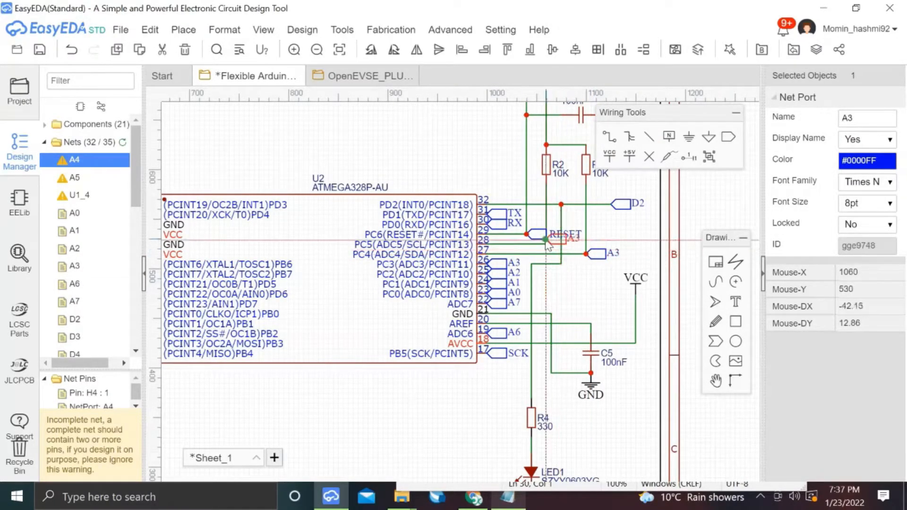
pyautogui.click(546, 248)
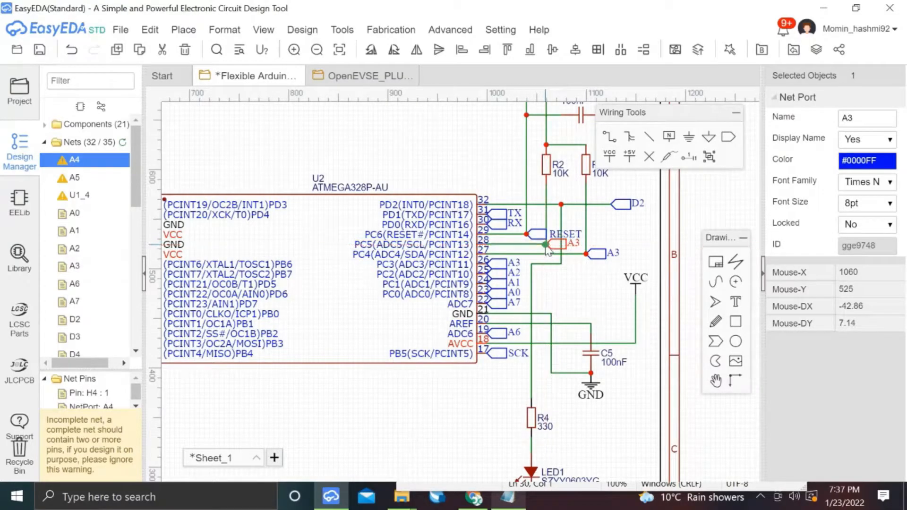
pyautogui.rightClick(543, 246)
pyautogui.click(626, 232)
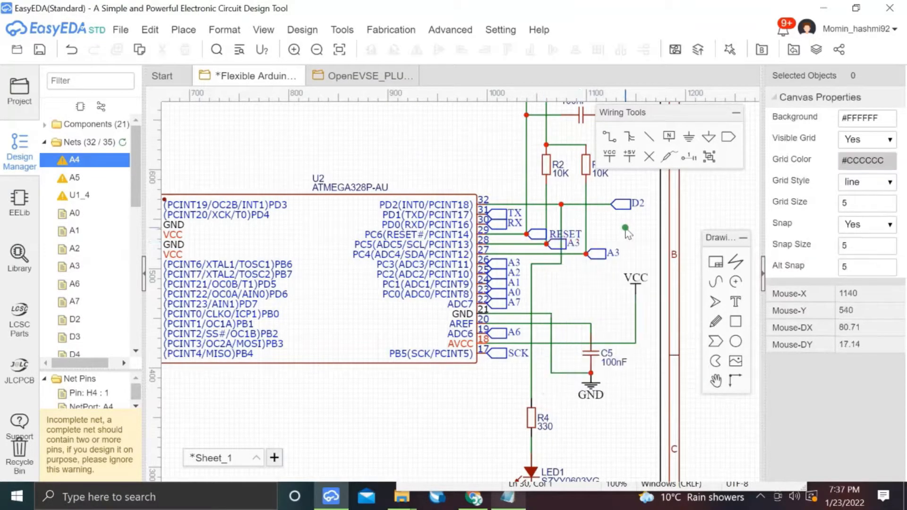
# Rename the pasted net port on the PC4 wire A4 and the one on the PC5 wire A5.
pyautogui.doubleClick(616, 252)
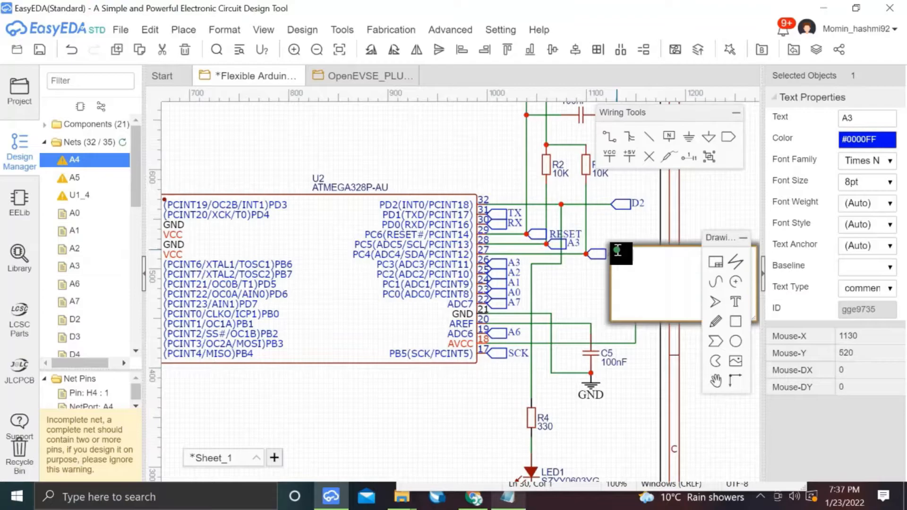
pyautogui.press('Return')
pyautogui.moveTo(615, 255); pyautogui.dragTo(588, 248)
pyautogui.doubleClick(574, 242)
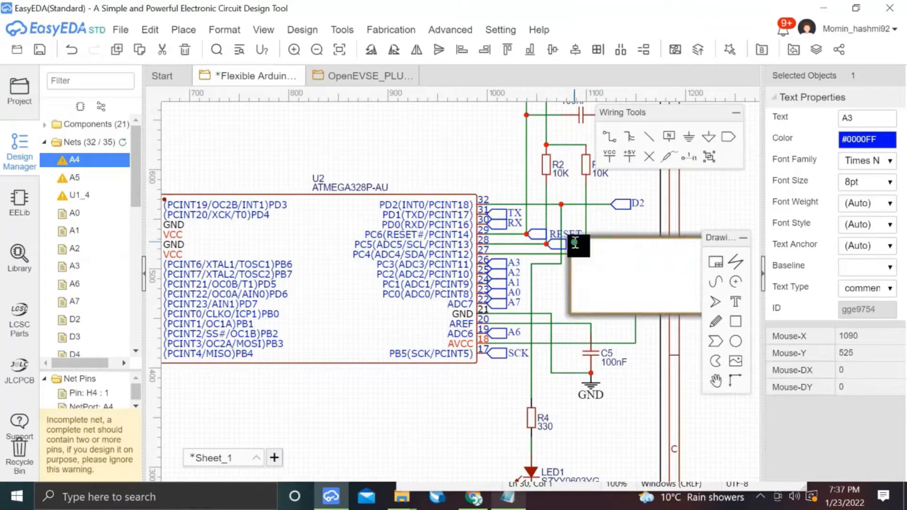
pyautogui.press('Return')
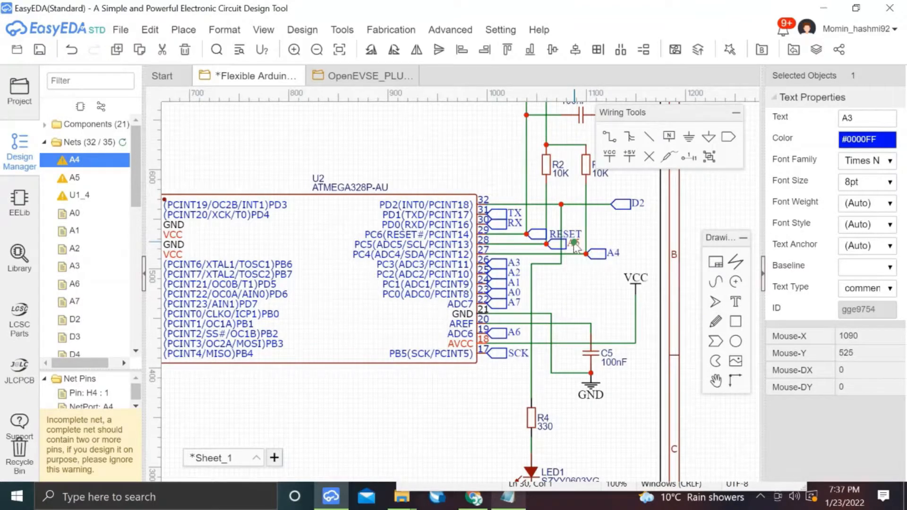
# Cut the A5 net port from the crowded PC5 corner and paste it just above the A4 port.
pyautogui.moveTo(572, 245)
pyautogui.mouseDown()
pyautogui.moveTo(588, 241)
pyautogui.moveTo(576, 249)
pyautogui.moveTo(563, 243)
pyautogui.mouseUp()
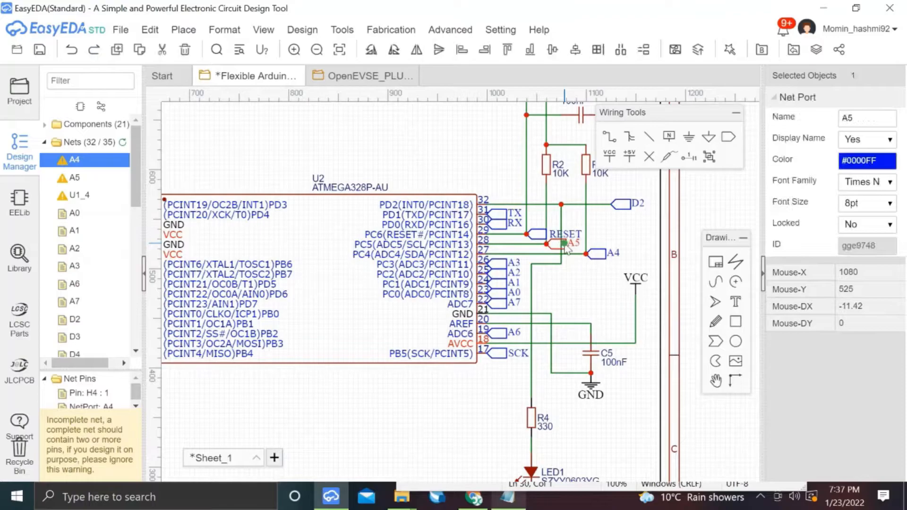
pyautogui.rightClick(564, 243)
pyautogui.click(585, 275)
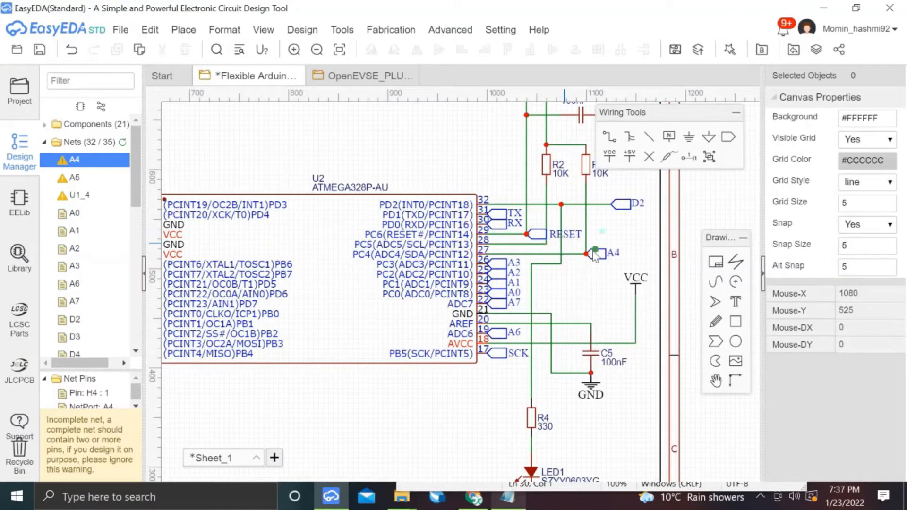
pyautogui.rightClick(604, 227)
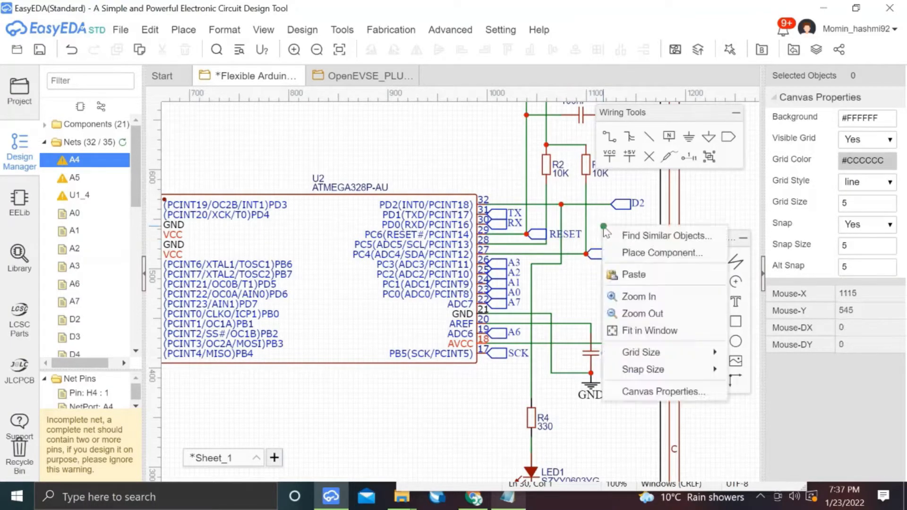
pyautogui.click(619, 273)
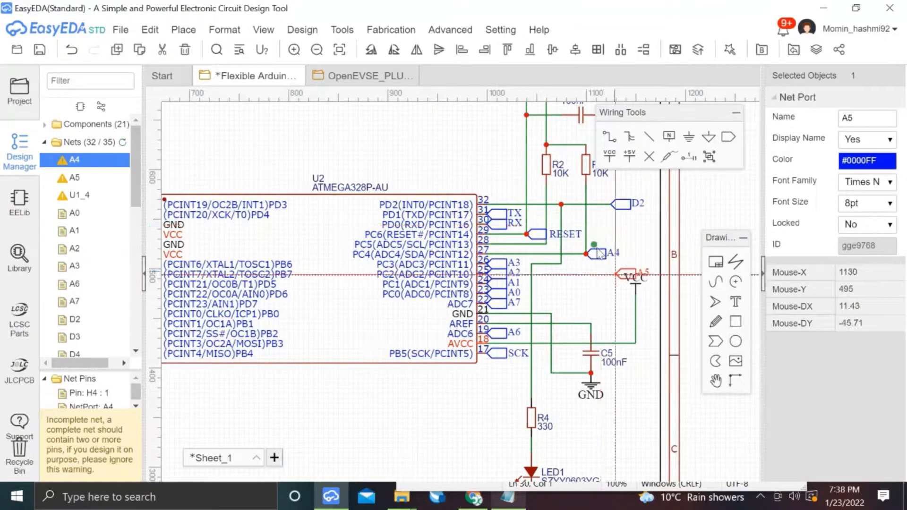
pyautogui.click(599, 239)
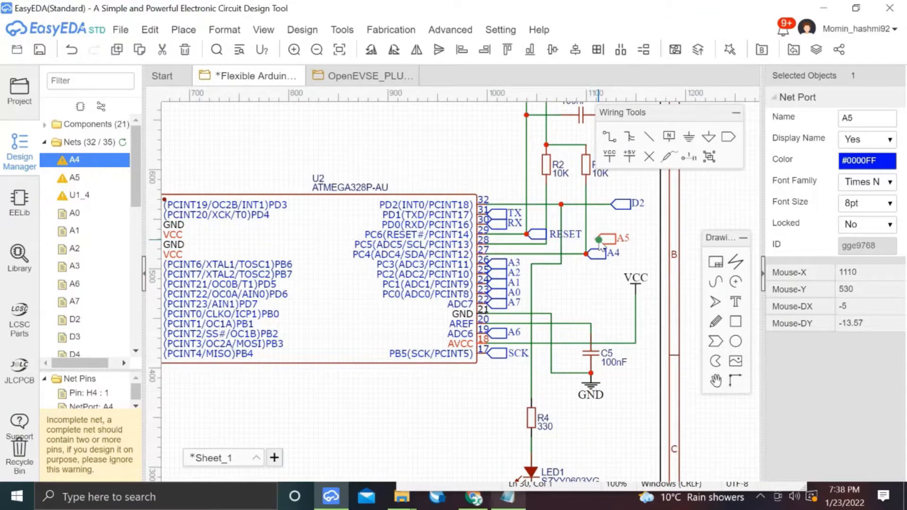
pyautogui.click(569, 254)
# Wire the relocated A5 net port to the PC5 line at the corner below R2.
pyautogui.press('w')
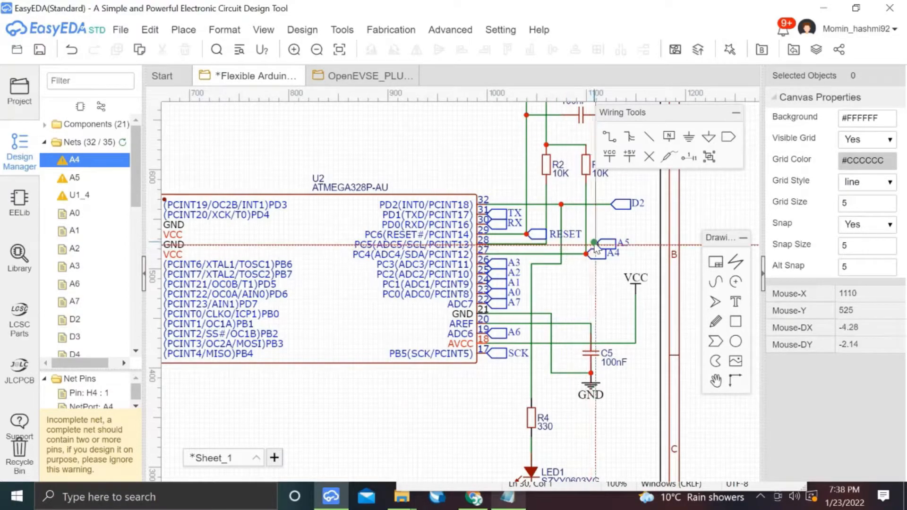
pyautogui.click(595, 244)
pyautogui.click(546, 245)
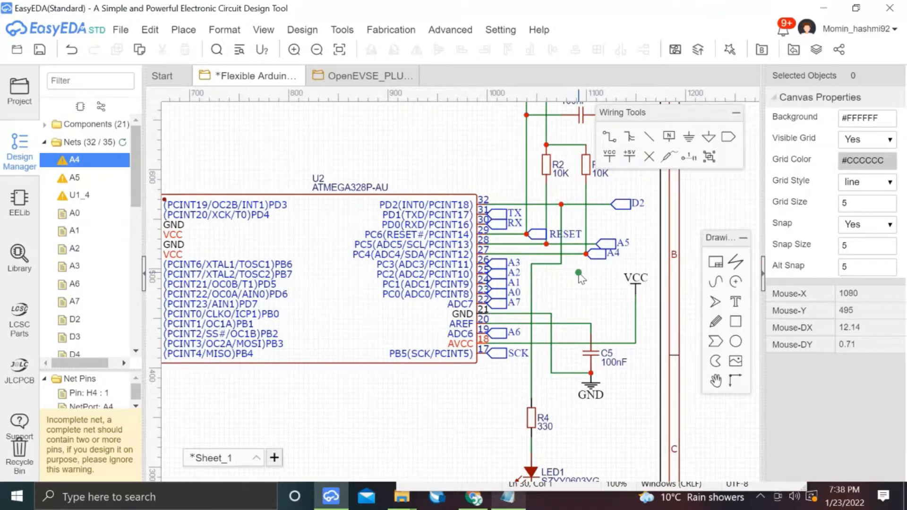
# Cut the A4 net port from the PC4 corner below R3 and paste it just below the A5 port.
pyautogui.press('Right')
pyautogui.press('Right')
pyautogui.click(513, 257)
pyautogui.hotkey('ctrl', 'x')
pyautogui.hotkey('ctrl', 'v')
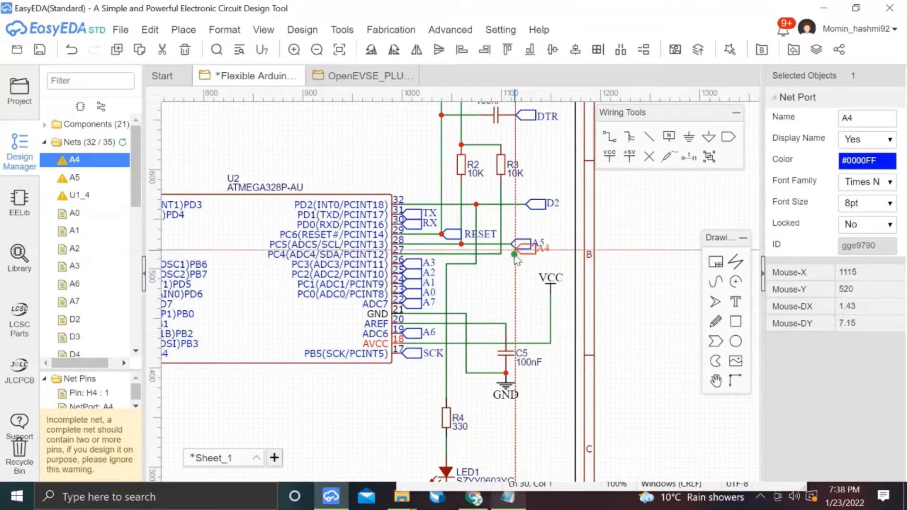
pyautogui.rightClick(510, 255)
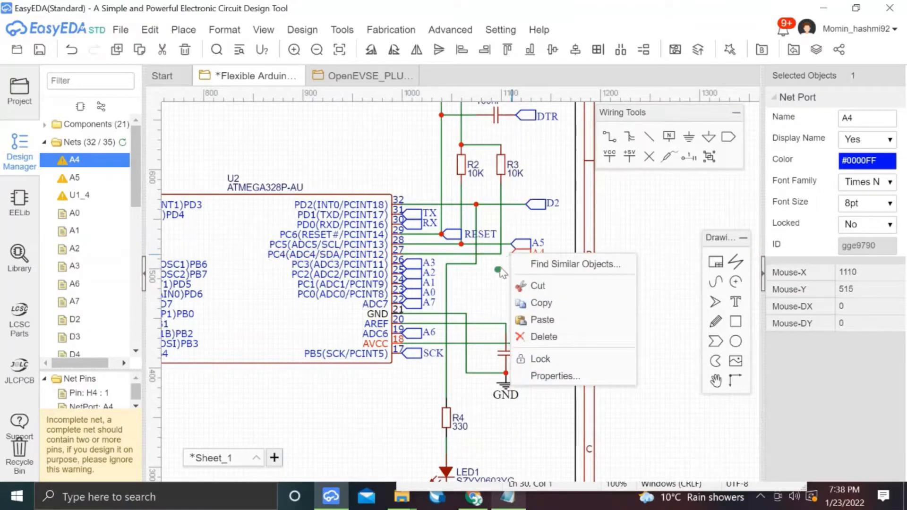
pyautogui.click(496, 271)
# Wire the relocated A4 net port to the PC4 line at the corner below R3.
pyautogui.press('w')
pyautogui.click(511, 254)
pyautogui.click(502, 254)
pyautogui.press('Escape')
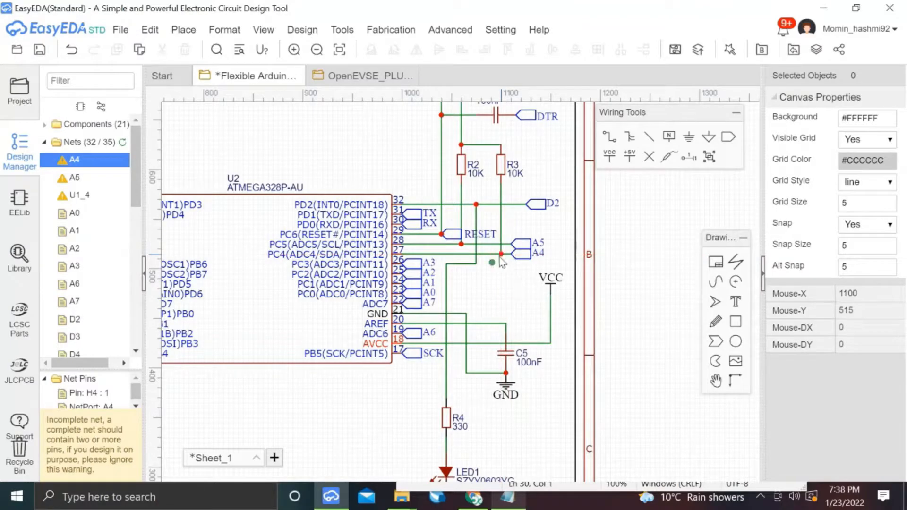
# Move the RESET net port away from the PC6 corner to sit directly above the A5 port.
pyautogui.click(454, 231)
pyautogui.click(454, 231)
pyautogui.moveTo(457, 232); pyautogui.dragTo(514, 241)
pyautogui.click(501, 295)
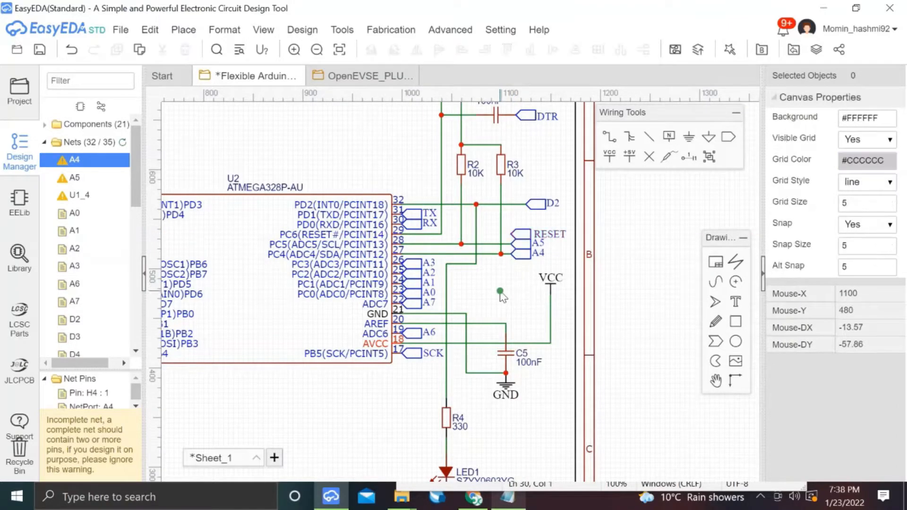
# Wire the RESET net port back to the PC6 line below R1 and save the schematic.
pyautogui.press('w')
pyautogui.click(511, 234)
pyautogui.click(442, 234)
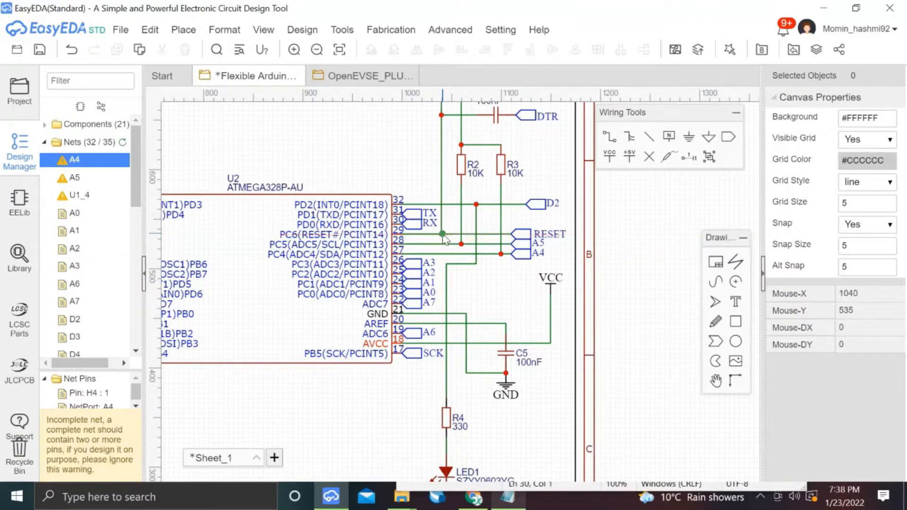
pyautogui.hotkey('ctrl', 's')
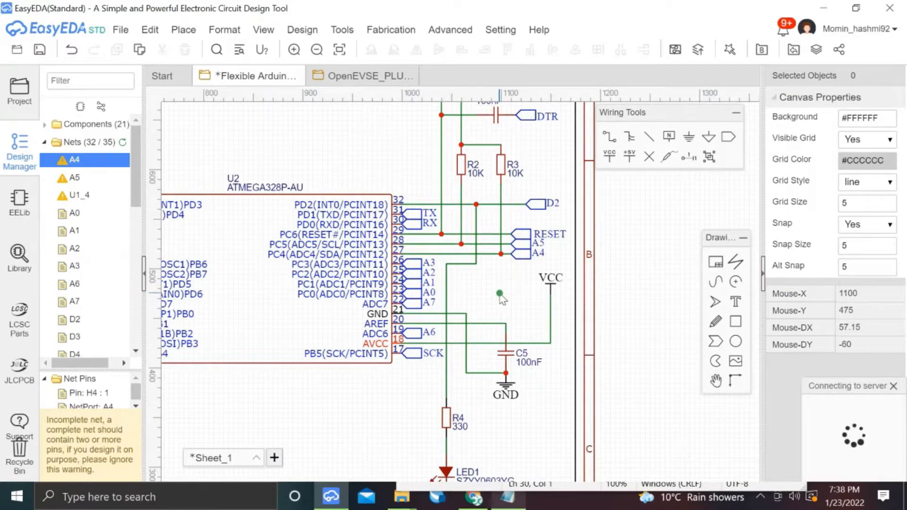
# Move the D2 net port closer to U2, in line with the RESET, A5 and A4 ports, and save the schematic.
pyautogui.scroll(-3, 500, 295)
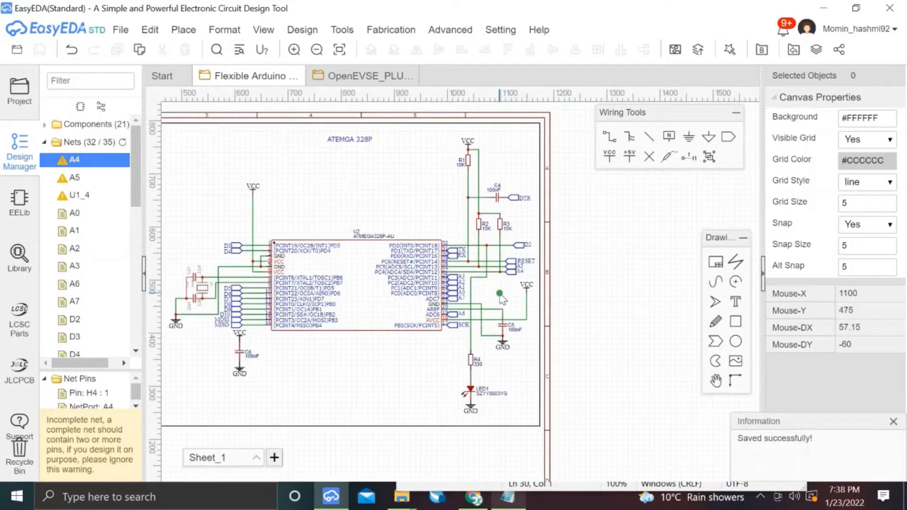
pyautogui.scroll(2, 520, 246)
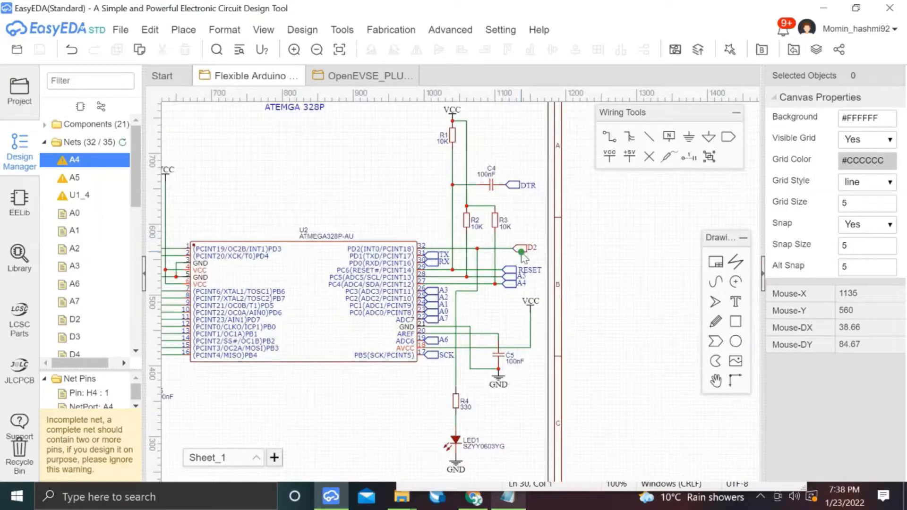
pyautogui.click(520, 249)
pyautogui.moveTo(515, 251); pyautogui.dragTo(511, 252)
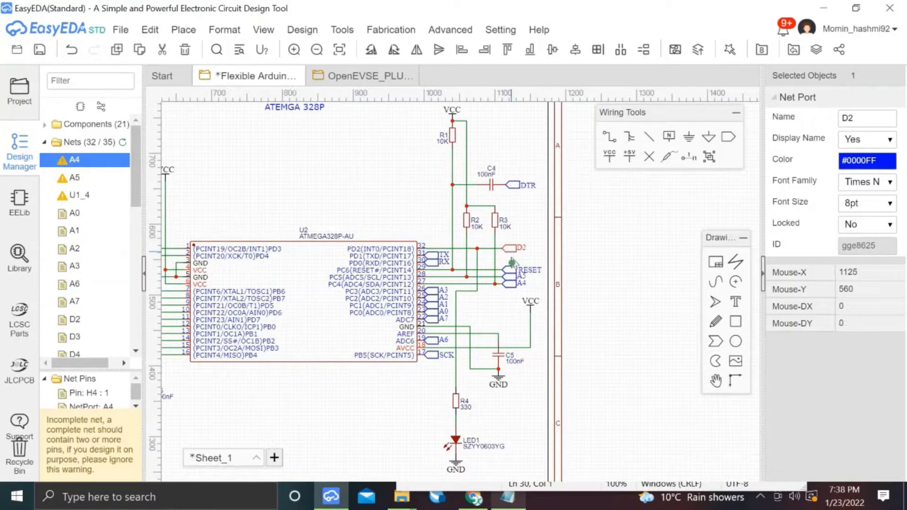
pyautogui.click(512, 319)
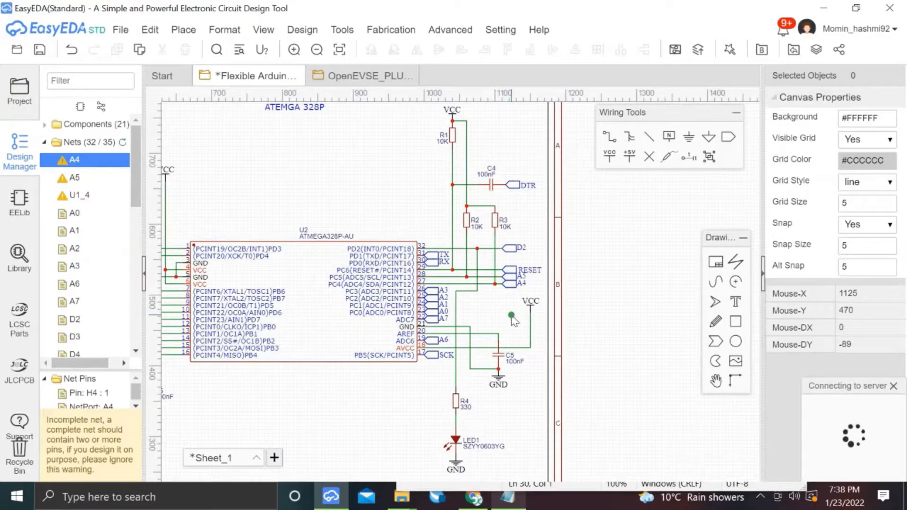
# Refresh the nets list and the components list in the Design Manager.
pyautogui.scroll(-1, 513, 321)
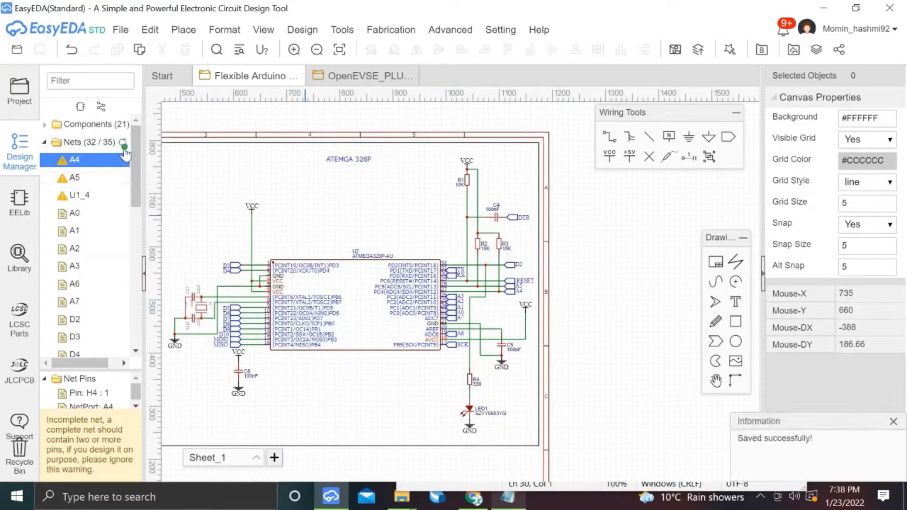
pyautogui.click(123, 143)
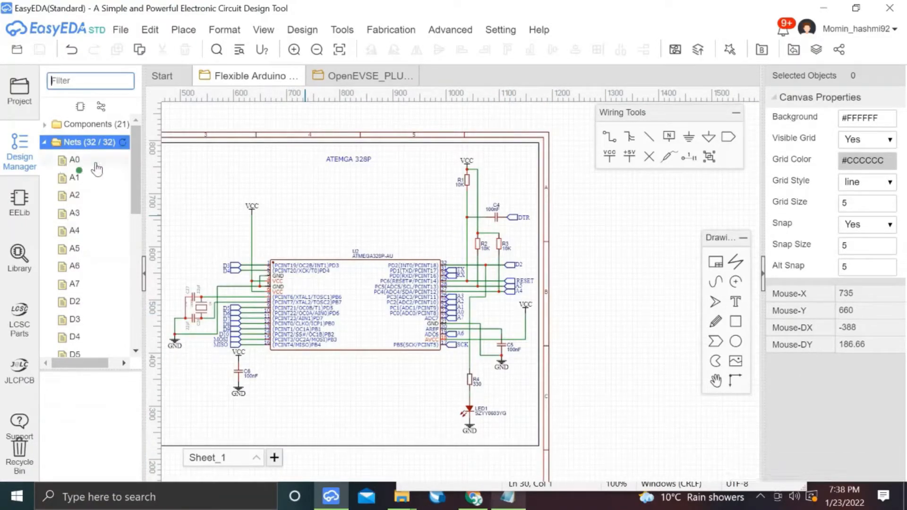
pyautogui.hscroll(1, 108, 129)
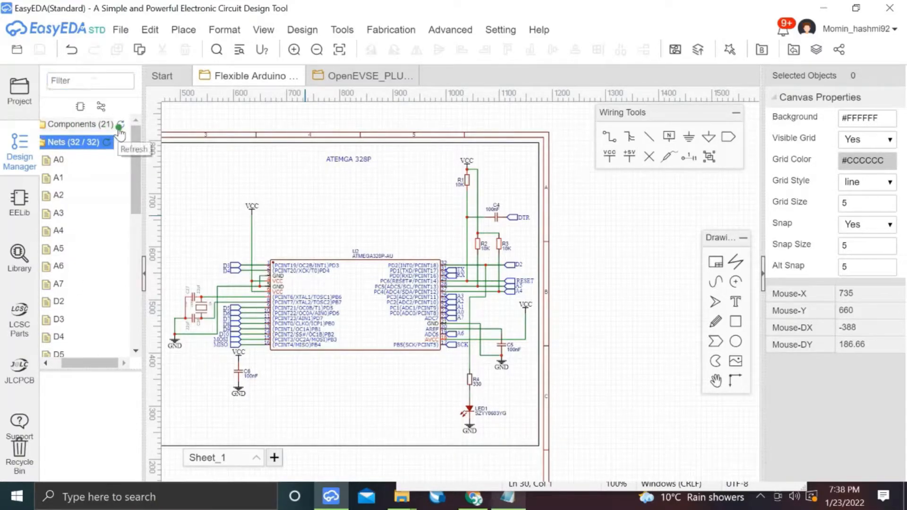
pyautogui.click(119, 128)
# Look through the refreshed component and net lists and collapse both folders.
pyautogui.scroll(-10, 87, 196)
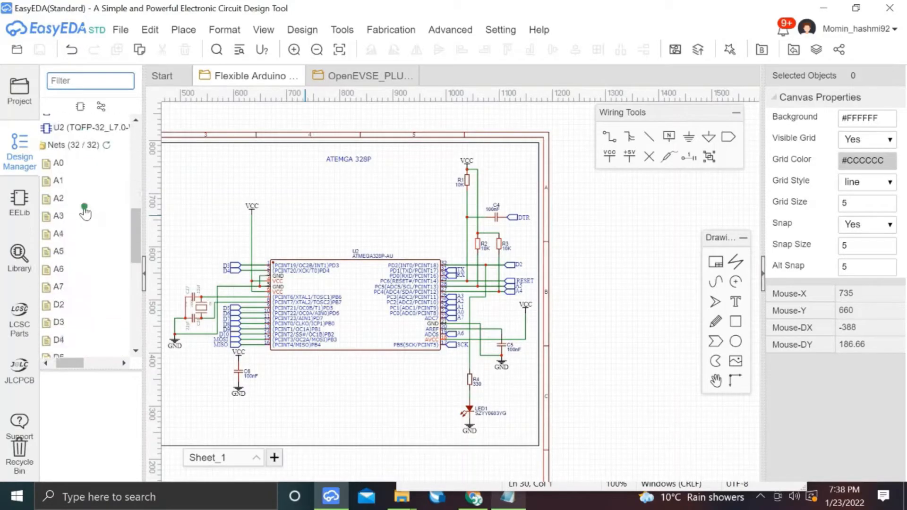
pyautogui.scroll(10, 85, 213)
pyautogui.scroll(-10, 85, 212)
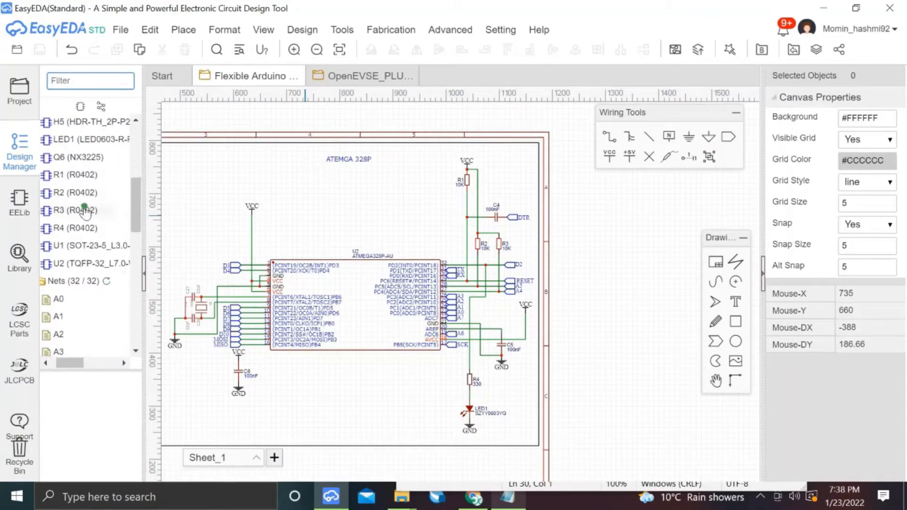
pyautogui.scroll(6, 85, 213)
pyautogui.scroll(4, 85, 213)
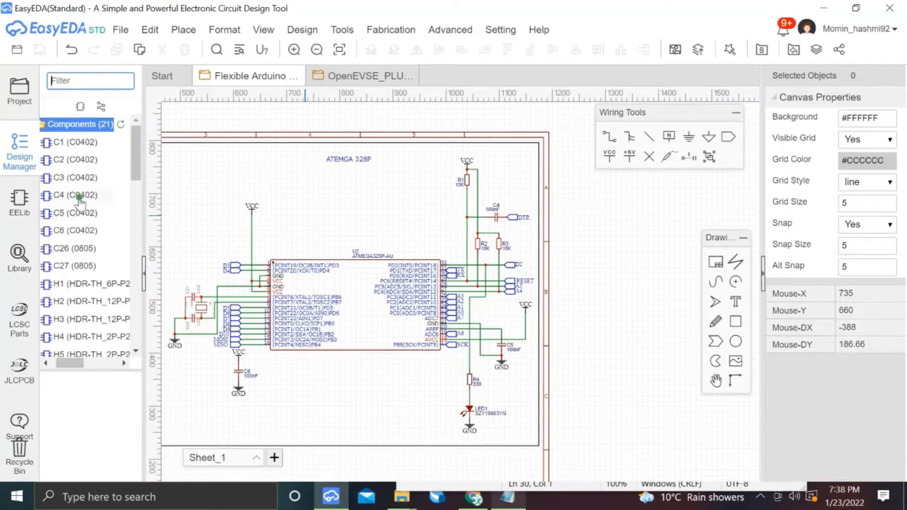
pyautogui.hscroll(-1, 80, 198)
pyautogui.click(45, 125)
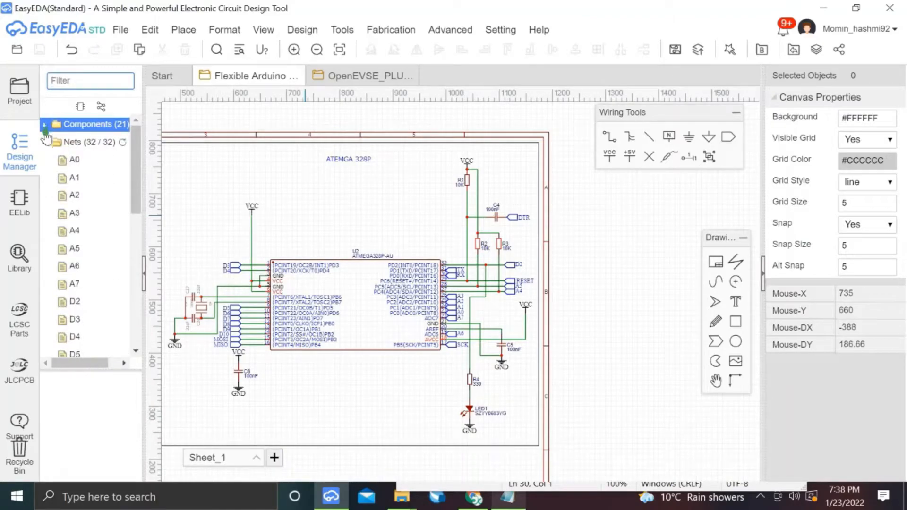
pyautogui.click(45, 142)
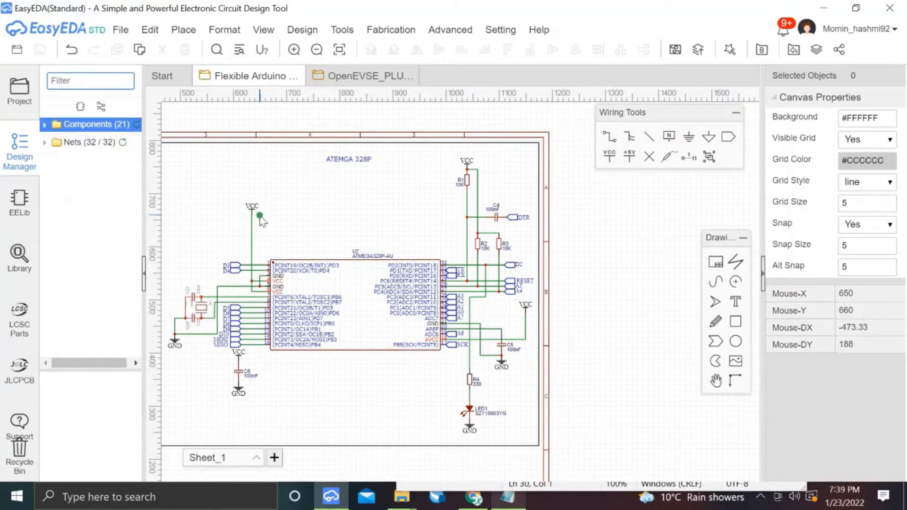
# Look over the whole schematic sheet and switch to Word to examine the Flexible Arduino pro mini layout.
pyautogui.scroll(-2, 261, 221)
pyautogui.scroll(2, 261, 220)
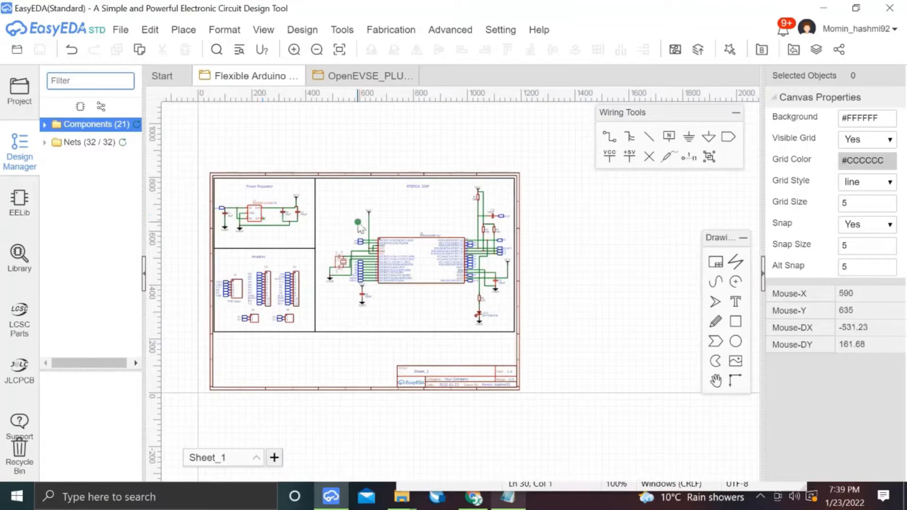
pyautogui.hscroll(-3, 358, 222)
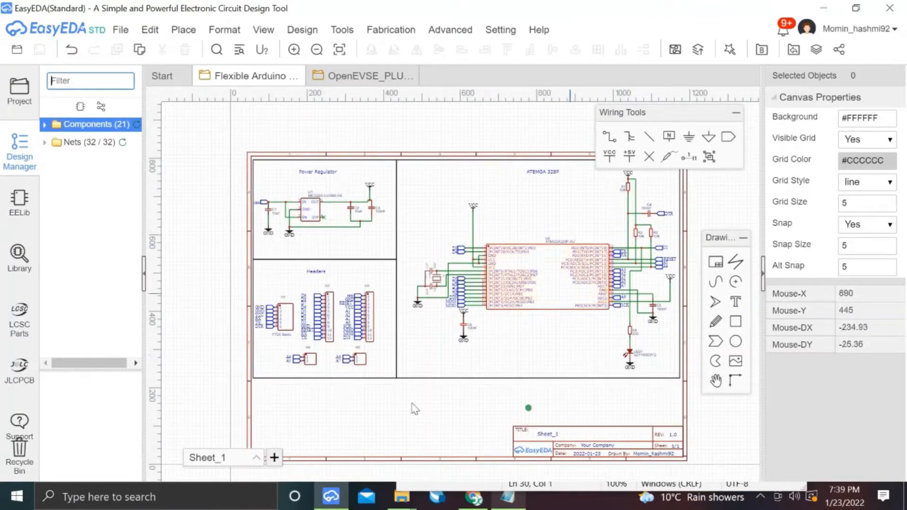
pyautogui.hscroll(1, 580, 380)
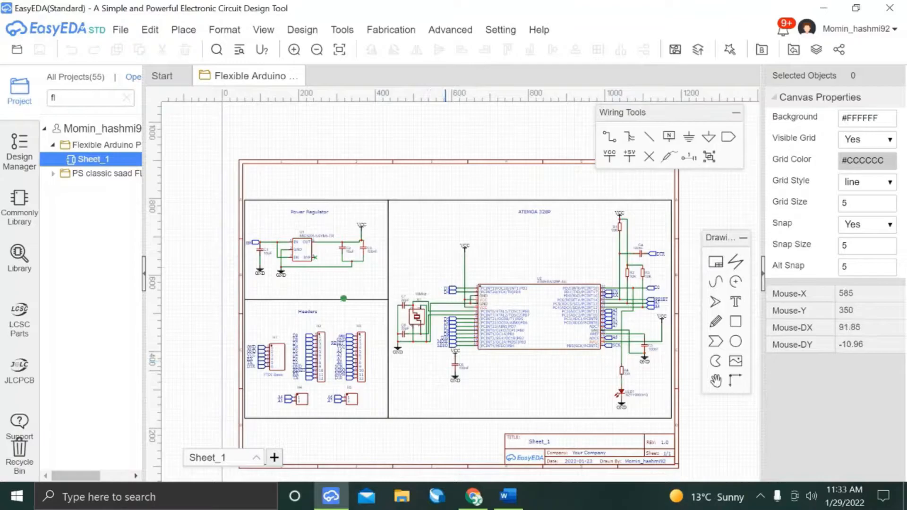
pyautogui.hotkey('alt', 'Tab')
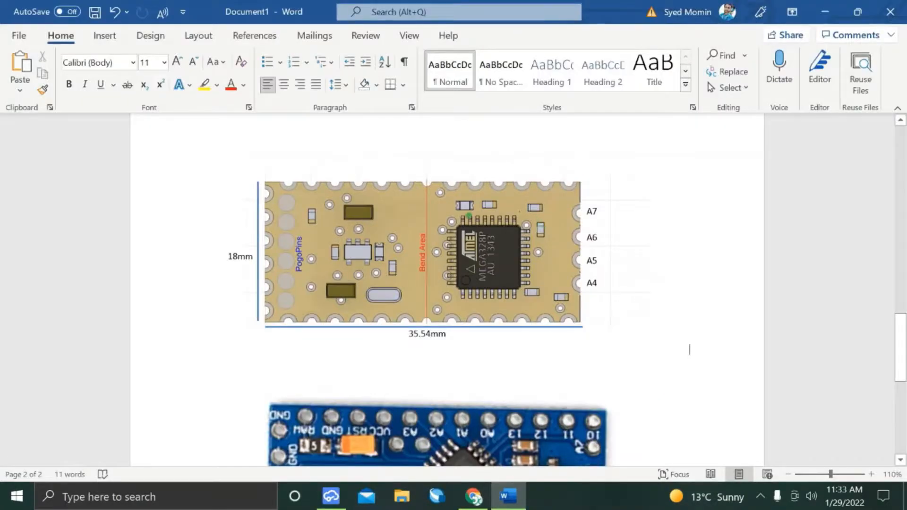
pyautogui.scroll(2, 373, 280)
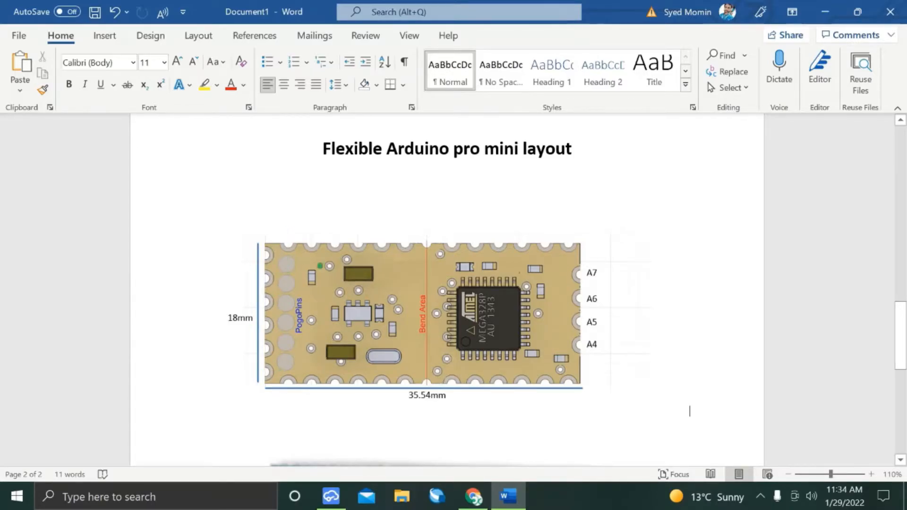
# Switch back to EasyEDA, close in on the Headers block, and browse the commonly used library to the connectors.
pyautogui.hotkey('alt', 'Tab')
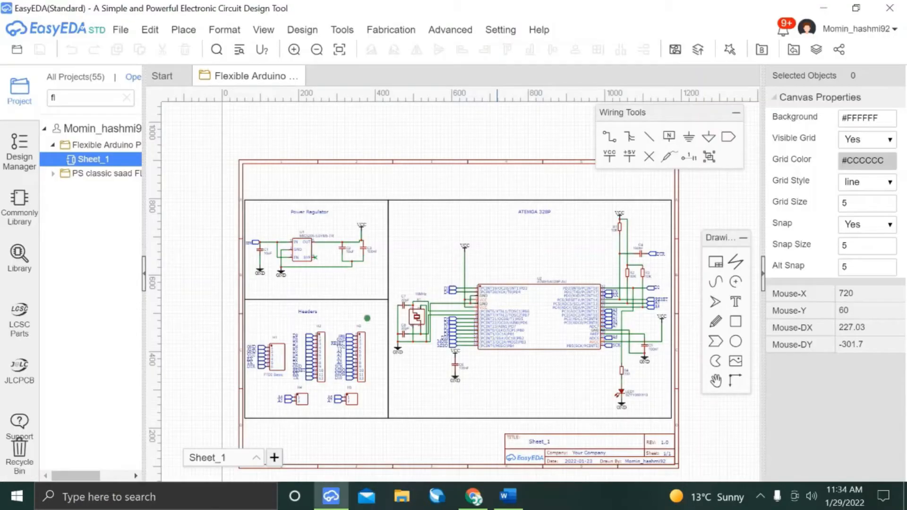
pyautogui.scroll(3, 323, 385)
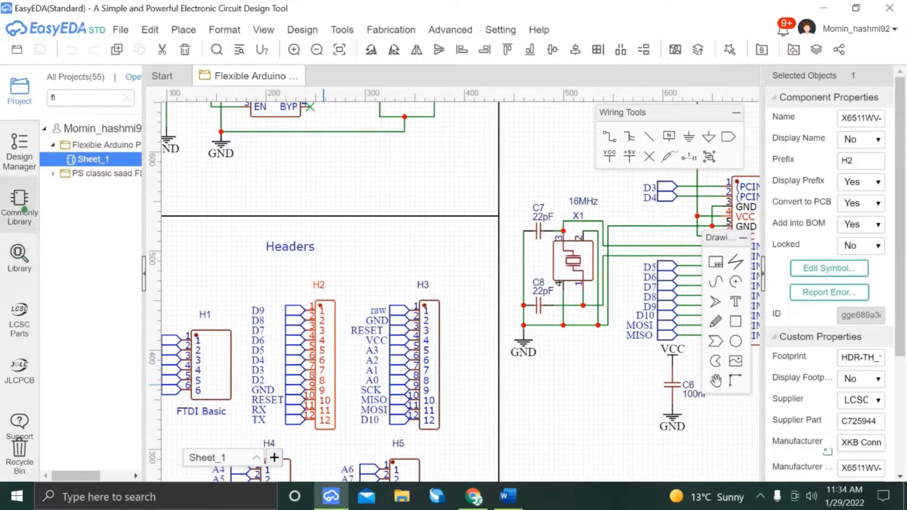
pyautogui.click(19, 204)
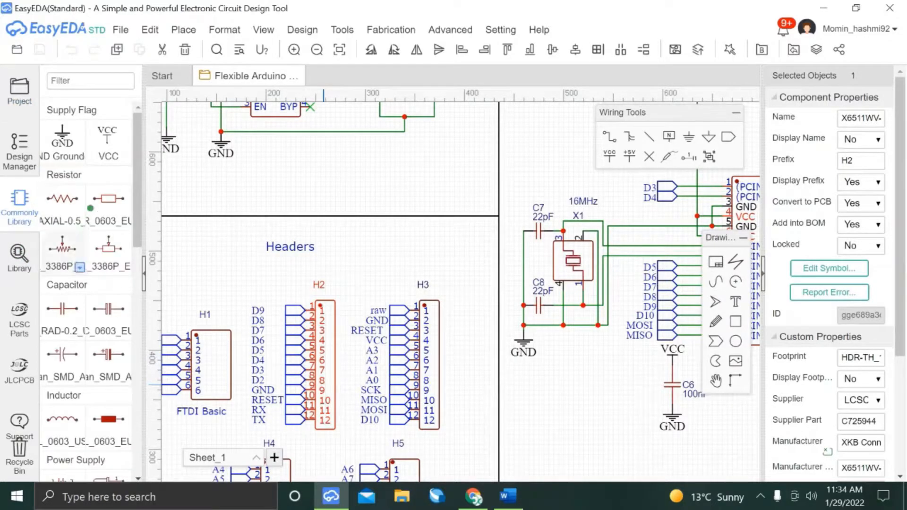
pyautogui.scroll(-1, 80, 309)
pyautogui.scroll(-3, 80, 309)
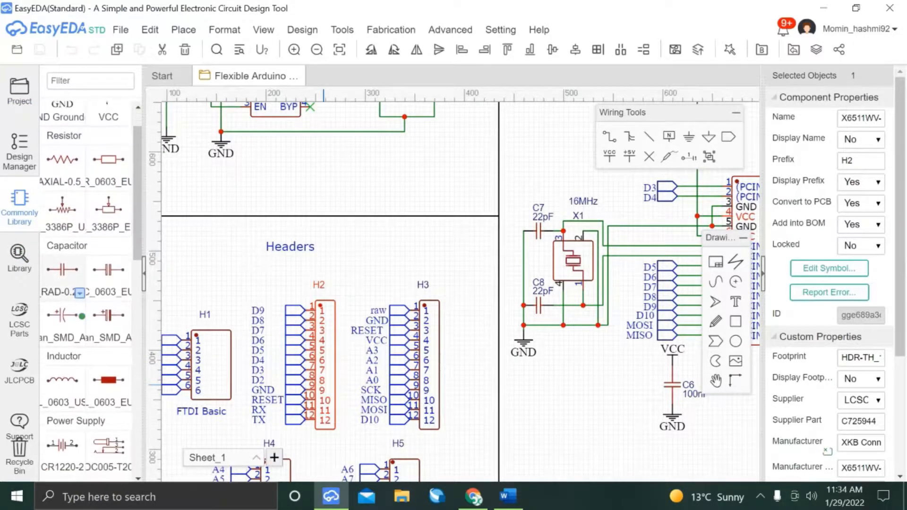
pyautogui.scroll(-2, 79, 276)
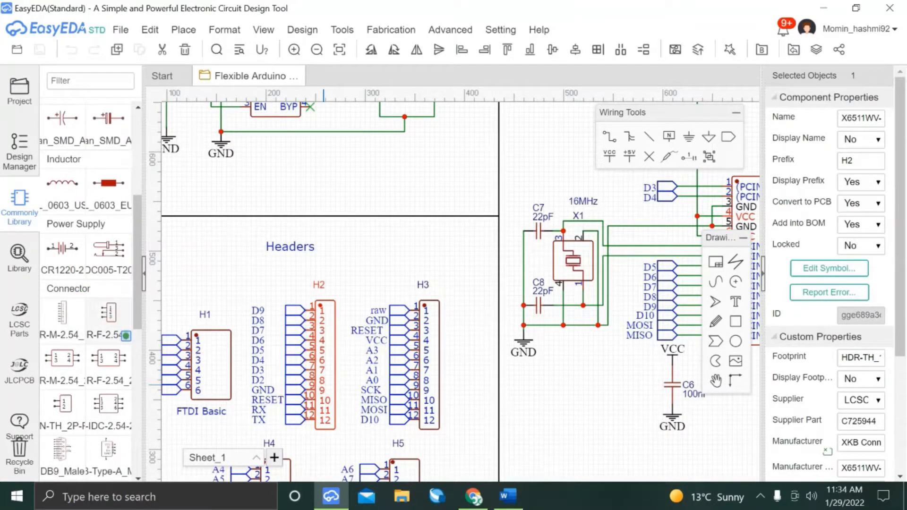
pyautogui.click(126, 336)
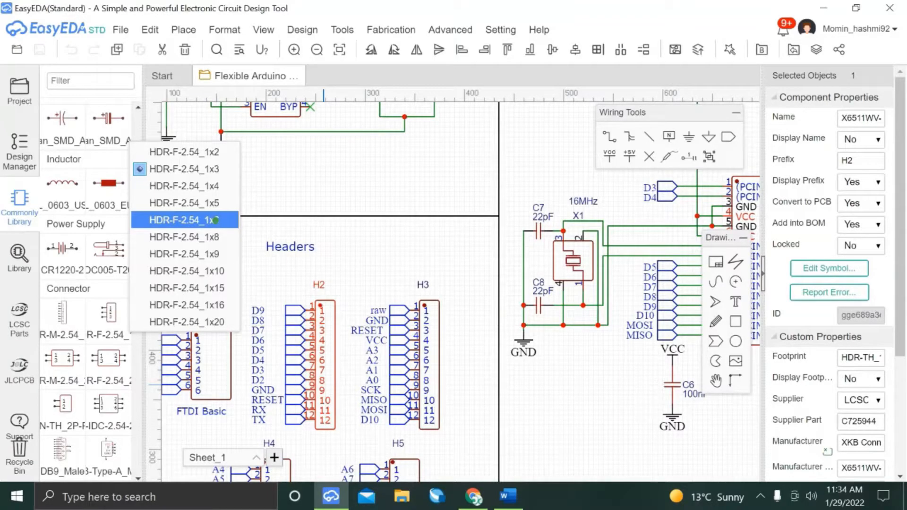
pyautogui.click(215, 219)
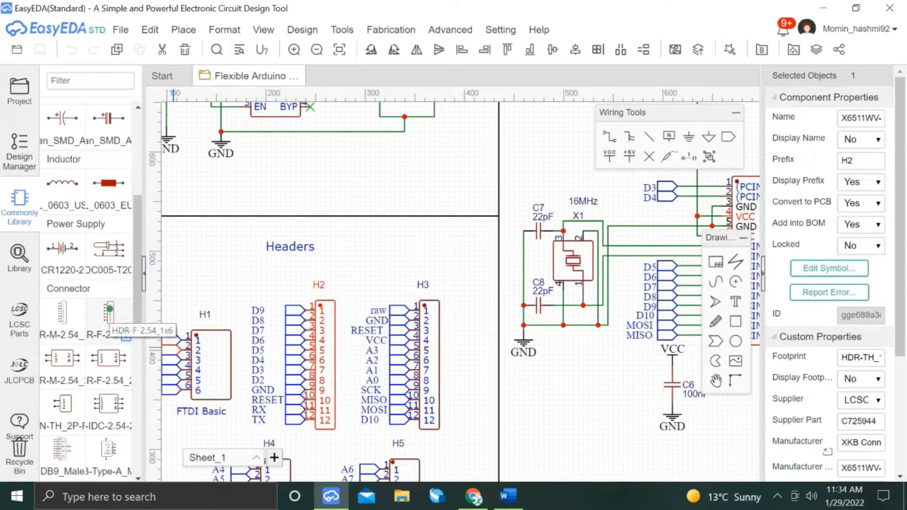
pyautogui.press('Escape')
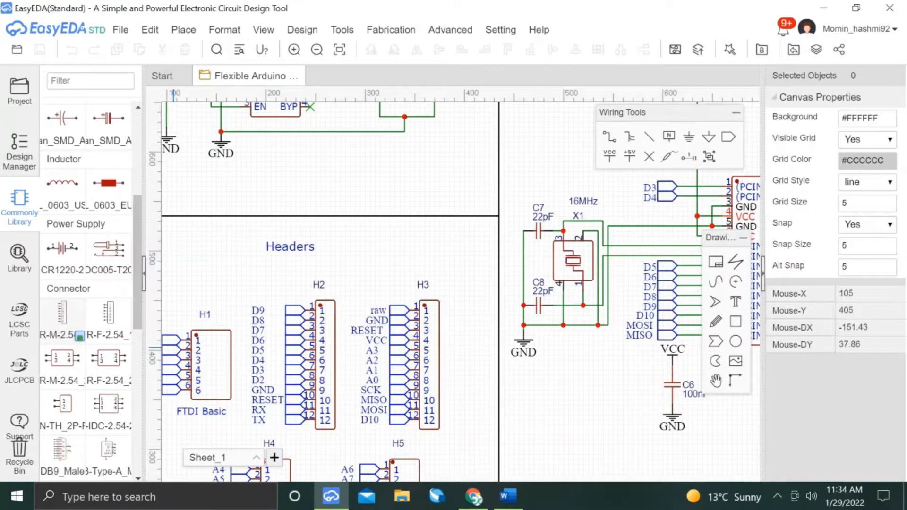
# Place a male HDR-M-2.54_1x6 header above header H2 beside the Headers title, and select H2.
pyautogui.click(80, 336)
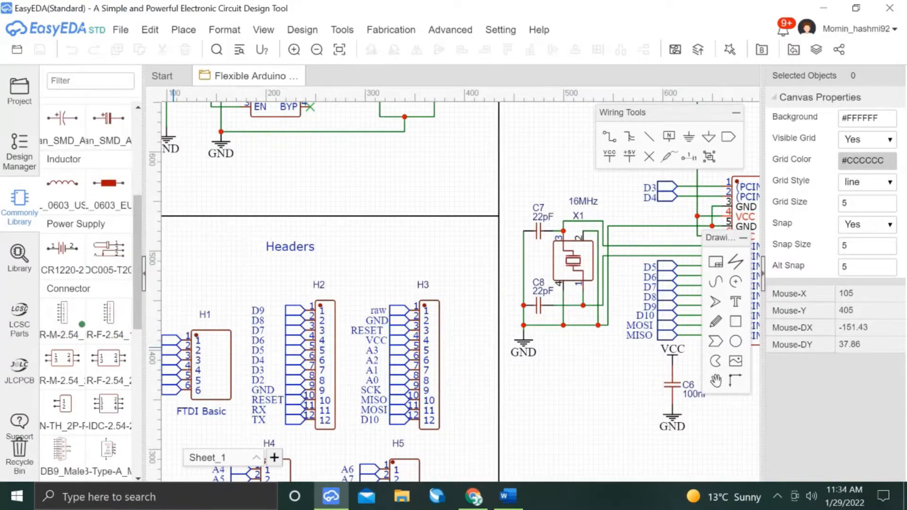
pyautogui.click(60, 310)
pyautogui.click(61, 313)
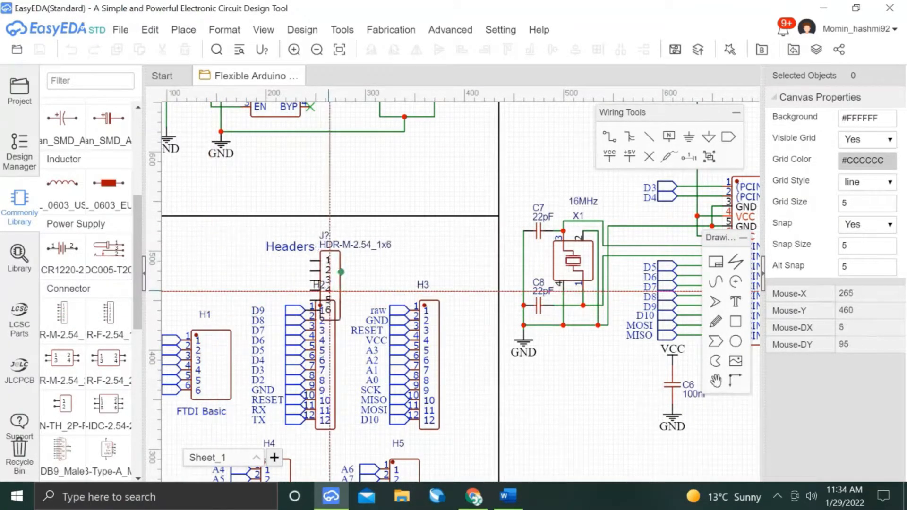
pyautogui.click(350, 253)
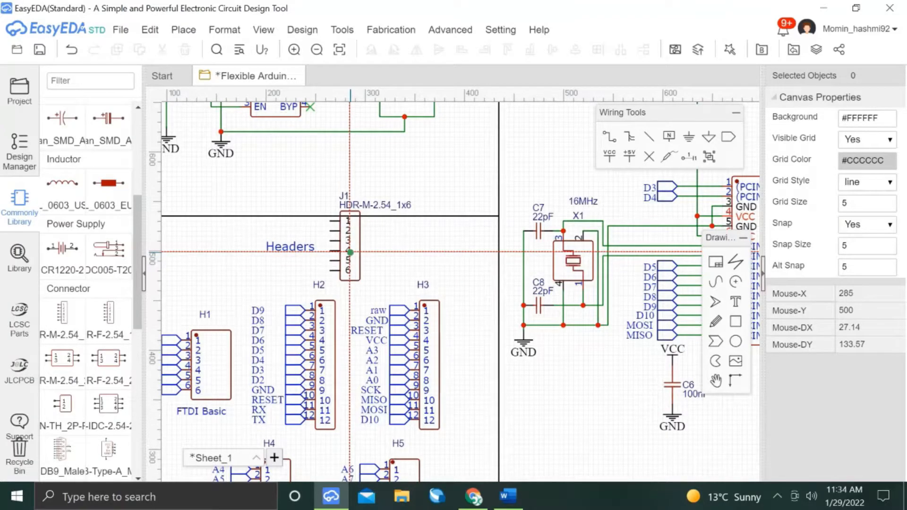
pyautogui.click(324, 351)
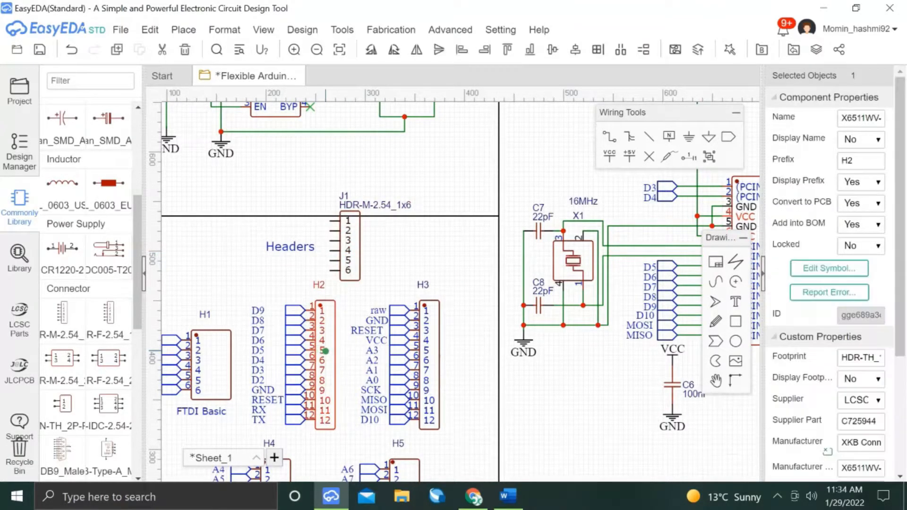
# Delete the 12-pin headers H2 and H3 and attach the six-pin header J1 to the D9 to D4 ports.
pyautogui.click(432, 375)
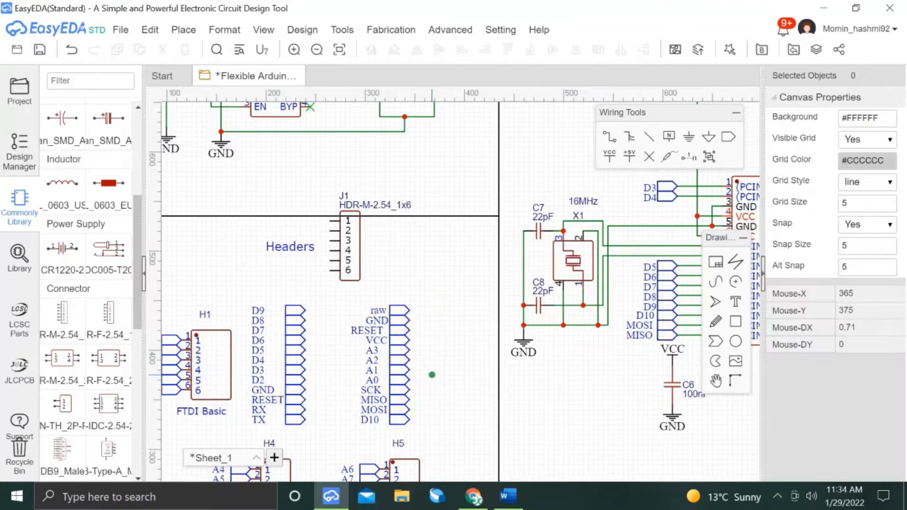
pyautogui.moveTo(347, 246); pyautogui.dragTo(321, 334)
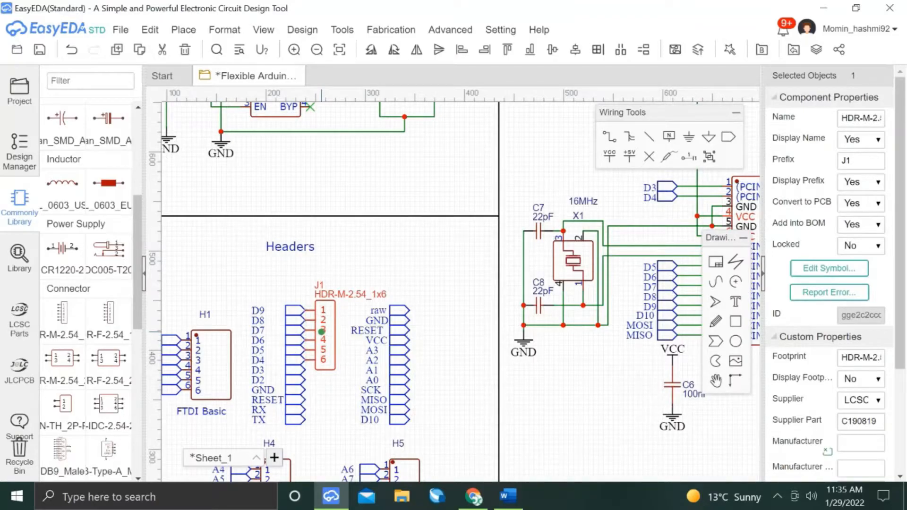
# Copy header J1 and paste one copy onto the D3 to TX ports and another onto the raw to A2 ports.
pyautogui.rightClick(322, 332)
pyautogui.click(326, 328)
pyautogui.rightClick(339, 333)
pyautogui.click(402, 255)
pyautogui.rightClick(402, 255)
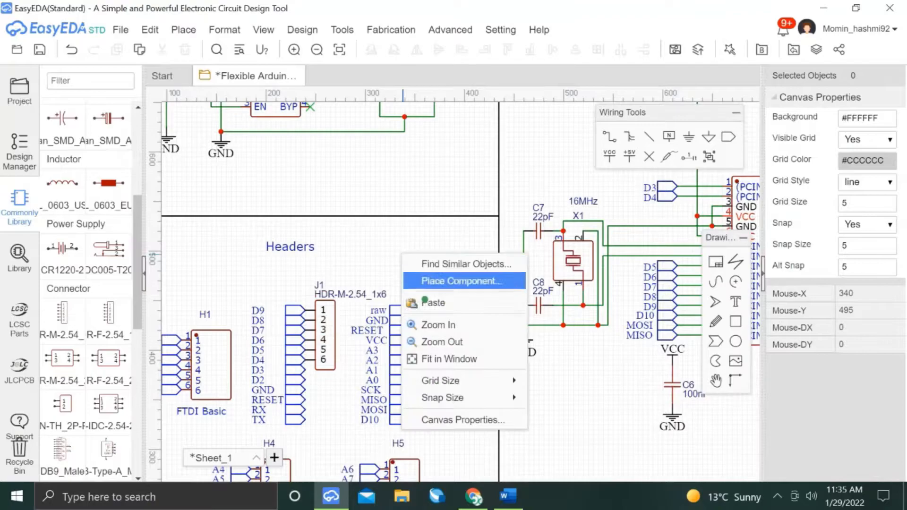
pyautogui.click(433, 302)
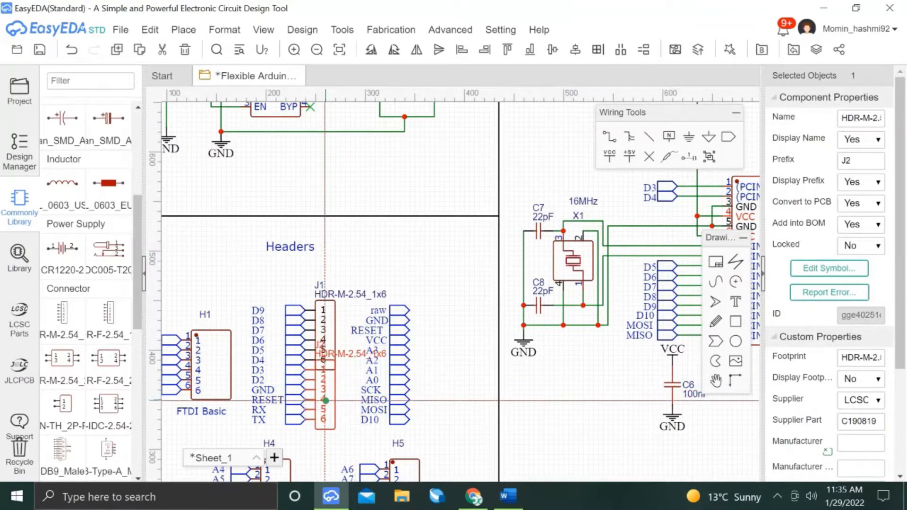
pyautogui.click(325, 400)
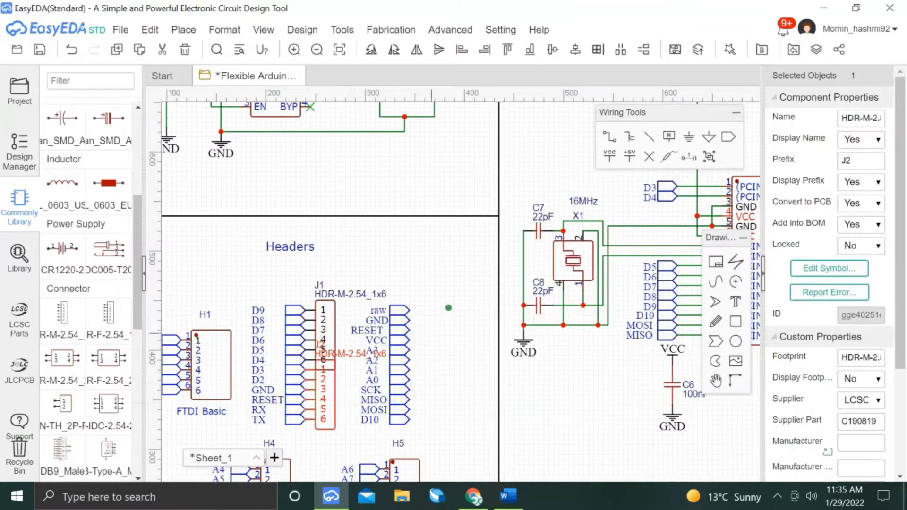
pyautogui.rightClick(448, 294)
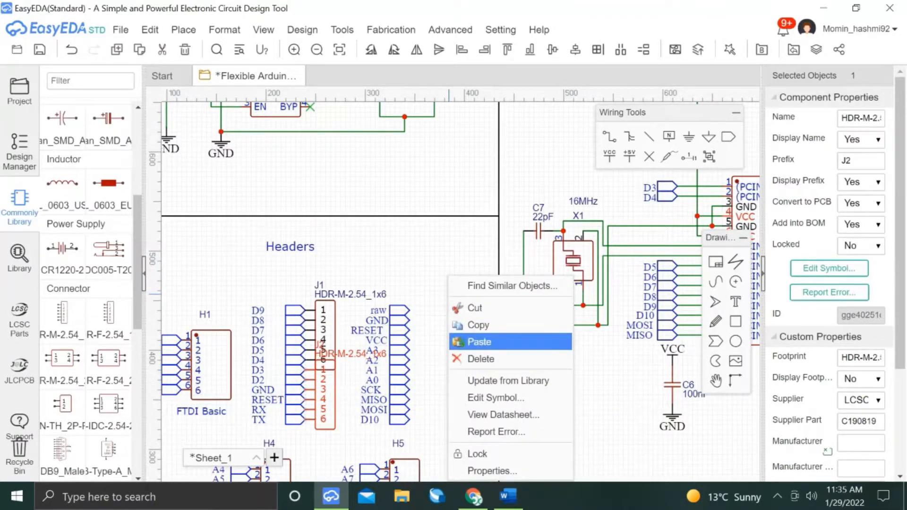
pyautogui.click(482, 342)
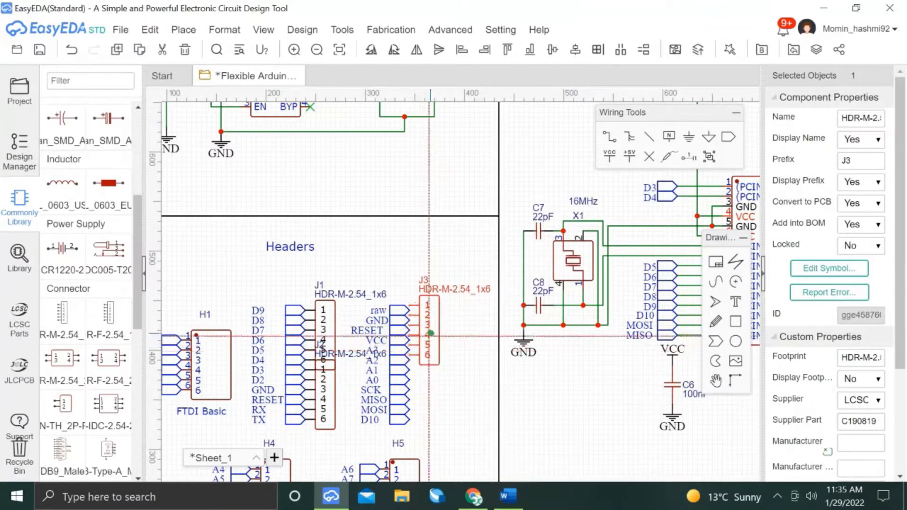
pyautogui.click(429, 337)
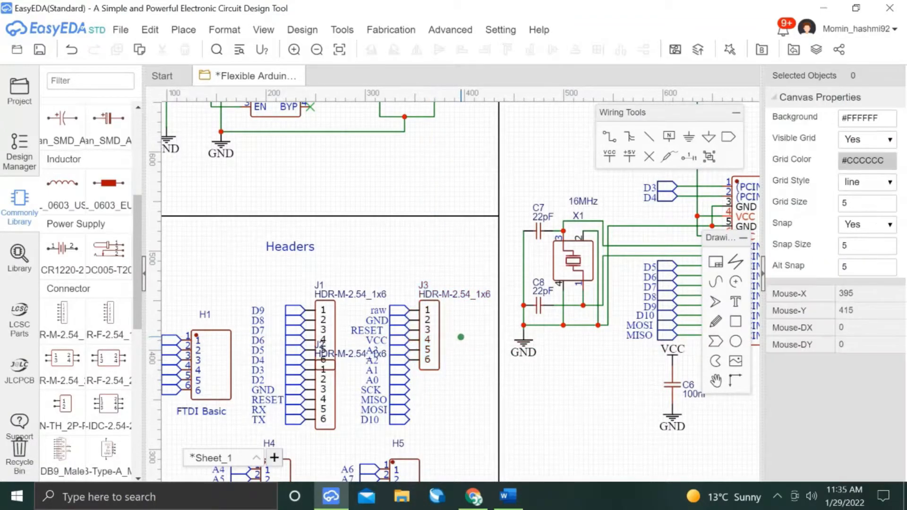
# Move J2's prefix and name labels below its header, and paste another six-pin header onto the A1 to D10 ports.
pyautogui.moveTo(352, 352); pyautogui.dragTo(346, 438)
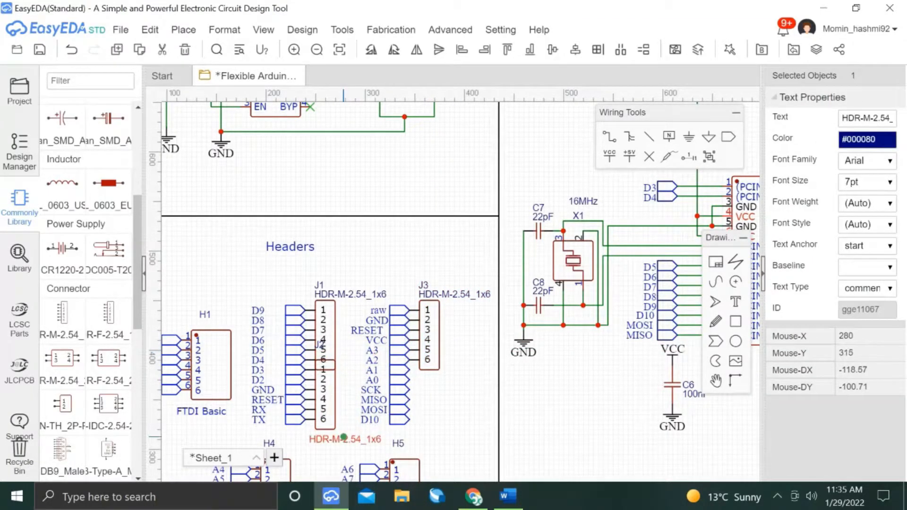
pyautogui.moveTo(320, 344); pyautogui.dragTo(301, 432)
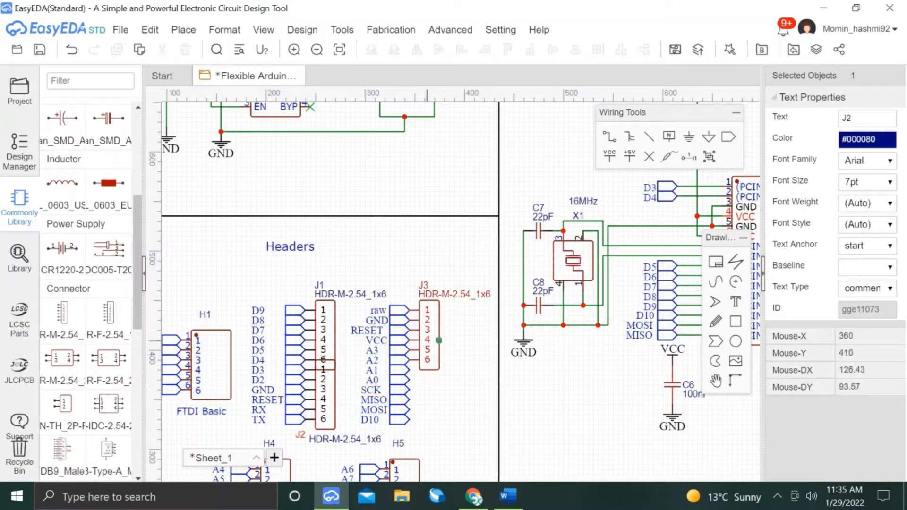
pyautogui.rightClick(463, 307)
pyautogui.click(477, 352)
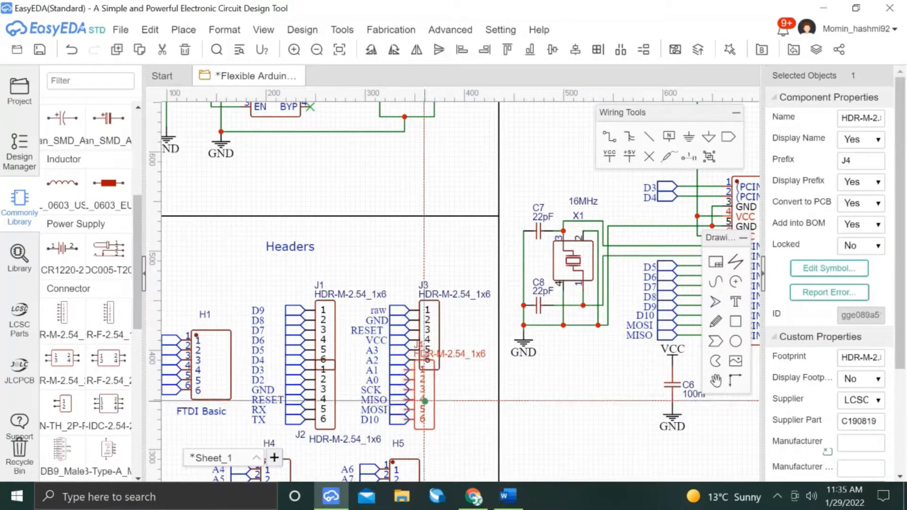
pyautogui.click(429, 401)
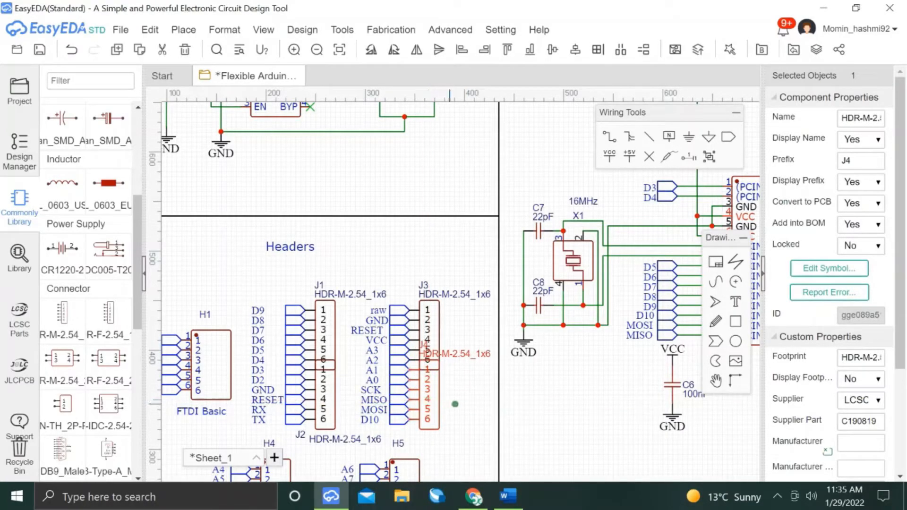
# Raise the Headers title and move J1 with its D9 to D4 ports up, leaving a gap above J2.
pyautogui.moveTo(482, 305); pyautogui.dragTo(510, 342, button='right')
pyautogui.moveTo(347, 185); pyautogui.dragTo(344, 171)
pyautogui.click(396, 191)
pyautogui.click(375, 286)
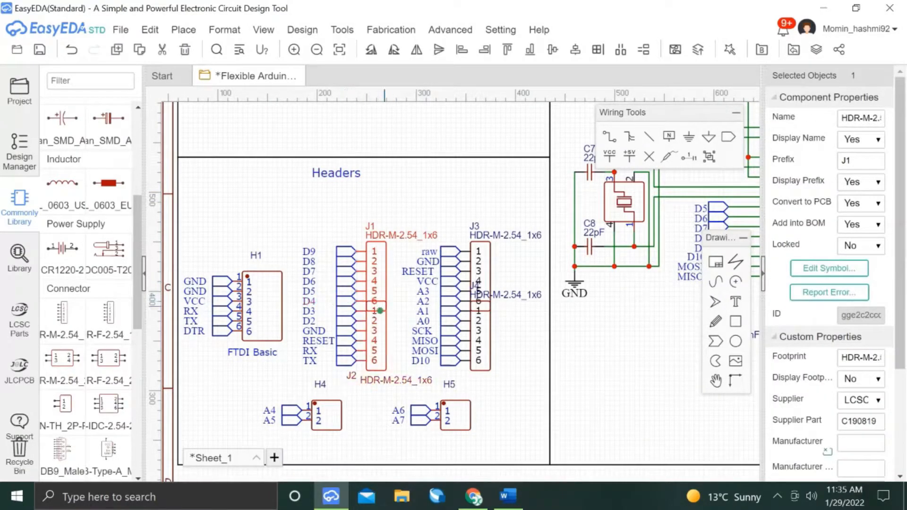
pyautogui.keyDown('ctrl'); pyautogui.click(341, 250); pyautogui.keyUp('ctrl')
pyautogui.keyDown('ctrl'); pyautogui.click(341, 263); pyautogui.keyUp('ctrl')
pyautogui.keyDown('ctrl'); pyautogui.click(341, 272); pyautogui.keyUp('ctrl')
pyautogui.keyDown('ctrl'); pyautogui.click(343, 282); pyautogui.keyUp('ctrl')
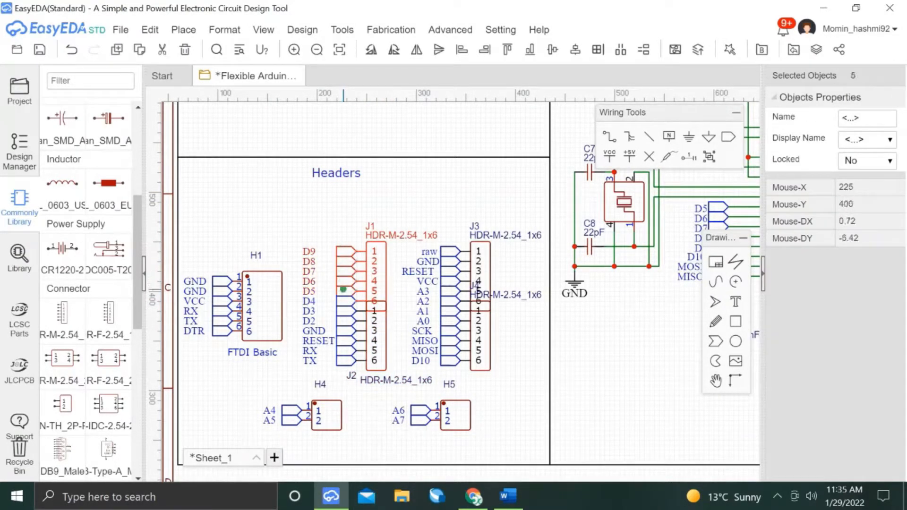
pyautogui.moveTo(343, 300); pyautogui.dragTo(344, 276)
# Move J3 with its raw to A2 ports up, level with J1, leaving a gap above J4.
pyautogui.click(451, 265)
pyautogui.keyDown('ctrl'); pyautogui.click(450, 272); pyautogui.keyUp('ctrl')
pyautogui.keyDown('ctrl'); pyautogui.click(448, 282); pyautogui.keyUp('ctrl')
pyautogui.keyDown('ctrl'); pyautogui.click(448, 291); pyautogui.keyUp('ctrl')
pyautogui.keyDown('ctrl'); pyautogui.click(449, 301); pyautogui.keyUp('ctrl')
pyautogui.moveTo(485, 269); pyautogui.dragTo(485, 244)
# Move J4's HDR-M-2.54_1x6 name label below its header.
pyautogui.click(500, 306)
pyautogui.moveTo(506, 297); pyautogui.dragTo(508, 379)
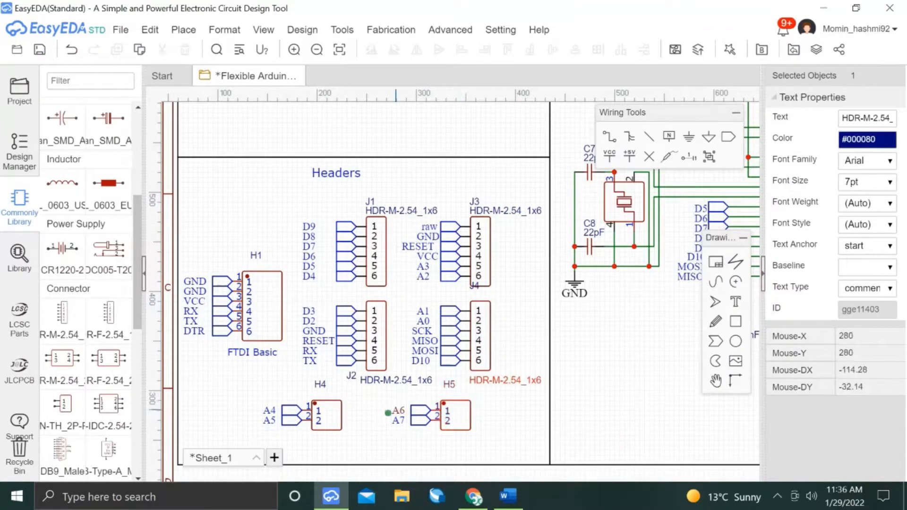
pyautogui.click(405, 338)
# Check the A7 to A4 pads in the Word layout, and return to EasyEDA to place a male HDR-M-2.54_1x4 header beside H5.
pyautogui.hotkey('alt', 'Tab')
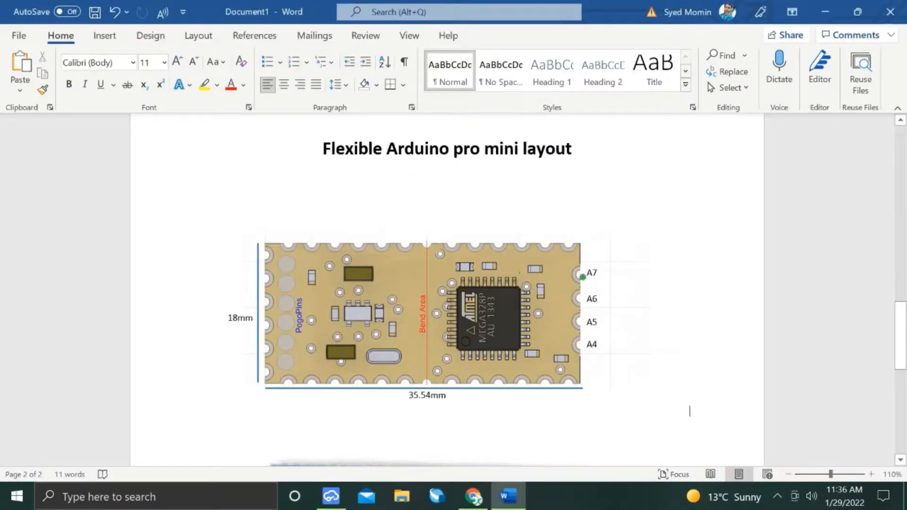
pyautogui.hotkey('alt', 'Tab')
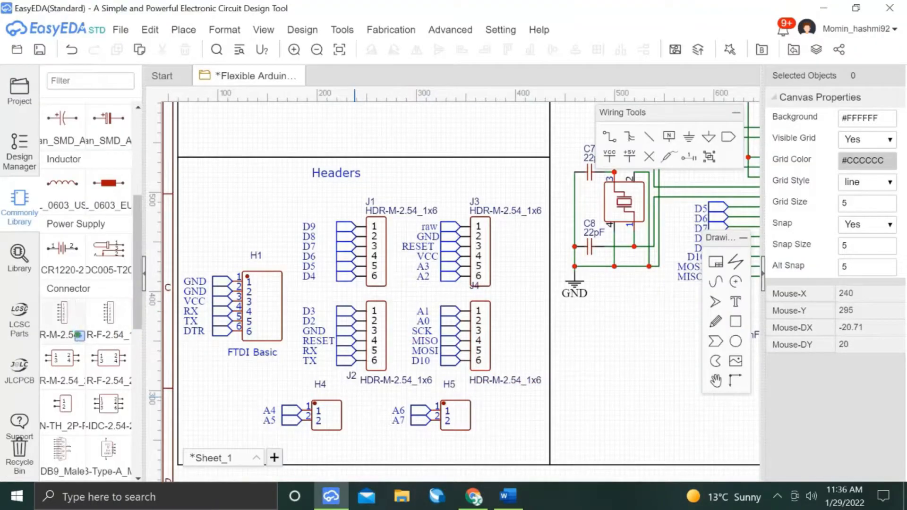
pyautogui.click(126, 334)
pyautogui.click(136, 183)
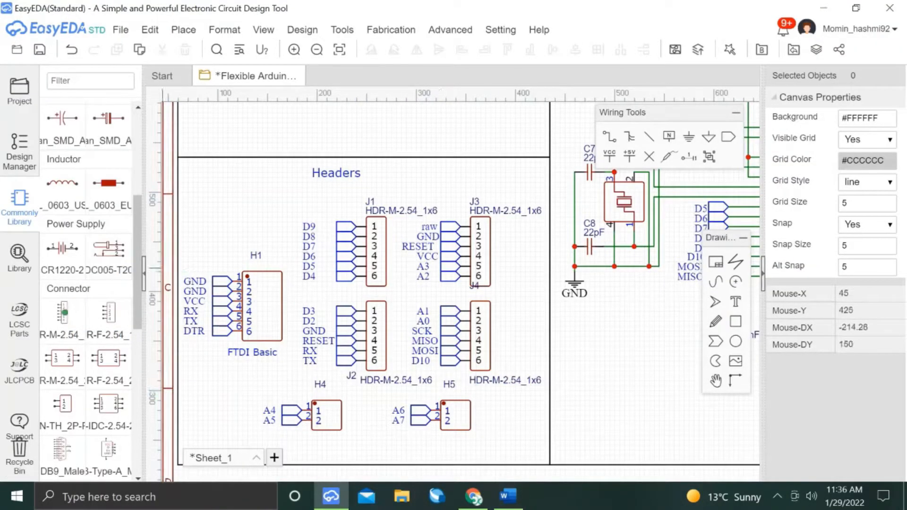
pyautogui.click(81, 335)
pyautogui.click(134, 186)
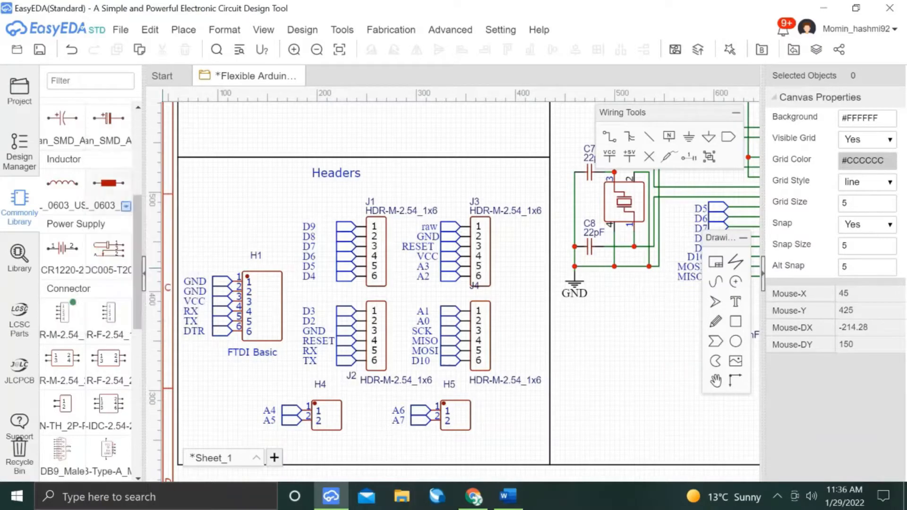
pyautogui.click(66, 310)
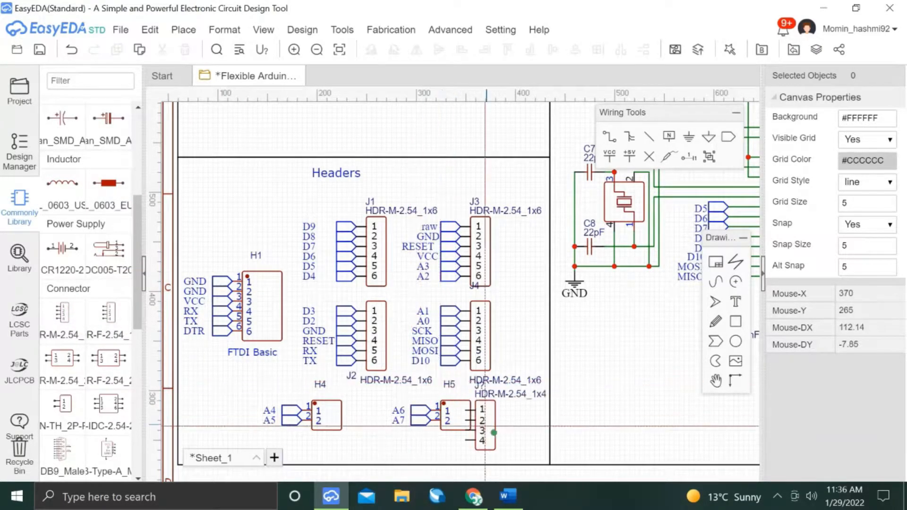
pyautogui.click(499, 436)
# Delete the two-pin headers H5 and H4, keeping their net ports.
pyautogui.click(456, 421)
pyautogui.press('Delete')
pyautogui.click(331, 421)
pyautogui.press('Delete')
# Attach the A4, A5, A6 and A7 ports to pins 1 to 4 of header J5, in that order.
pyautogui.click(419, 419)
pyautogui.keyDown('ctrl'); pyautogui.click(416, 409); pyautogui.keyUp('ctrl')
pyautogui.moveTo(417, 419); pyautogui.dragTo(467, 430)
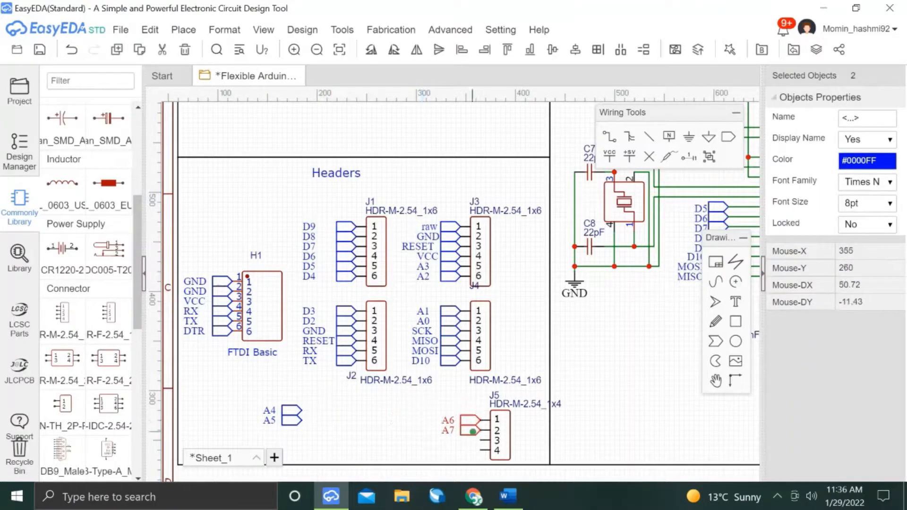
pyautogui.click(293, 409)
pyautogui.keyDown('ctrl'); pyautogui.click(296, 418); pyautogui.keyUp('ctrl')
pyautogui.moveTo(334, 434); pyautogui.dragTo(458, 455)
pyautogui.hotkey('ctrl', 'x')
pyautogui.hotkey('ctrl', 'v')
pyautogui.click(480, 440)
# Move header J5 together with its A4 to A7 ports to the free space below header J2.
pyautogui.moveTo(422, 439); pyautogui.dragTo(318, 422)
pyautogui.click(485, 450)
pyautogui.keyDown('ctrl'); pyautogui.click(468, 451); pyautogui.keyUp('ctrl')
pyautogui.keyDown('ctrl'); pyautogui.click(469, 440); pyautogui.keyUp('ctrl')
pyautogui.keyDown('ctrl'); pyautogui.click(470, 428); pyautogui.keyUp('ctrl')
pyautogui.keyDown('ctrl'); pyautogui.click(470, 420); pyautogui.keyUp('ctrl')
pyautogui.click(371, 428)
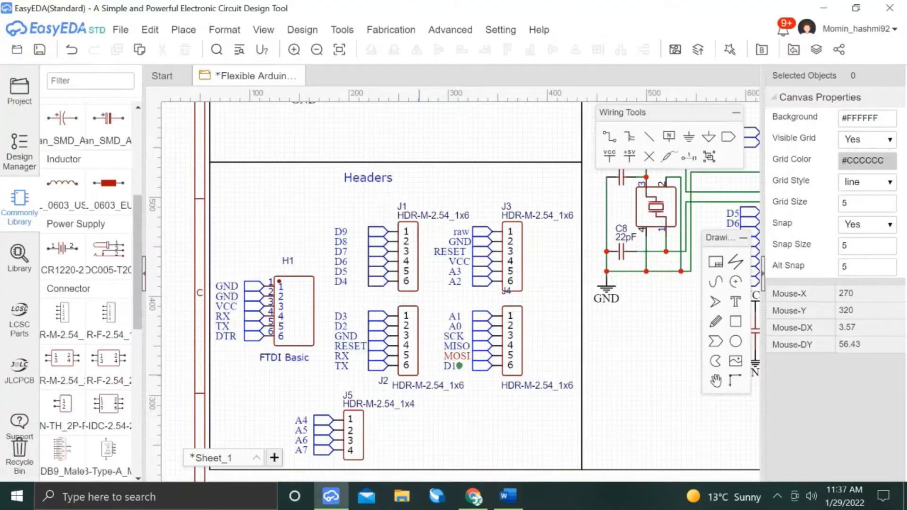
# Save the schematic.
pyautogui.rightClick(455, 304)
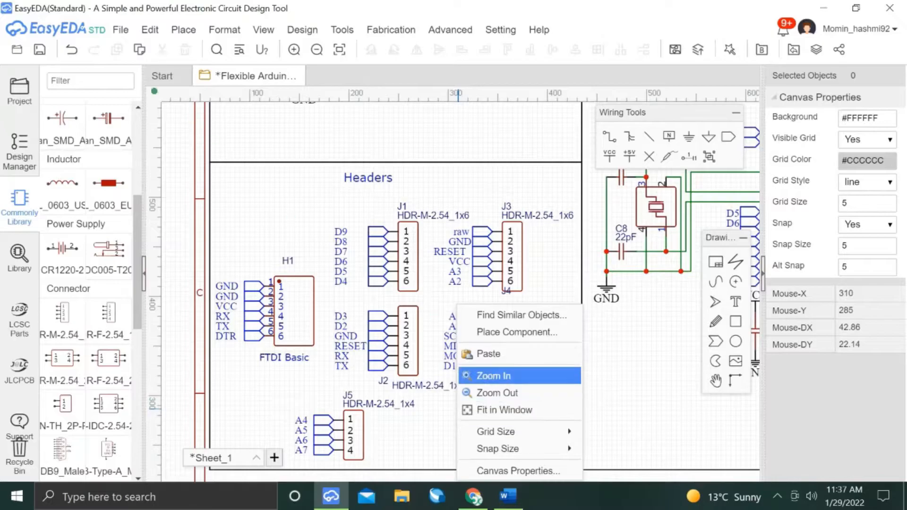
pyautogui.press('Escape')
pyautogui.click(121, 29)
pyautogui.click(147, 103)
pyautogui.click(653, 387)
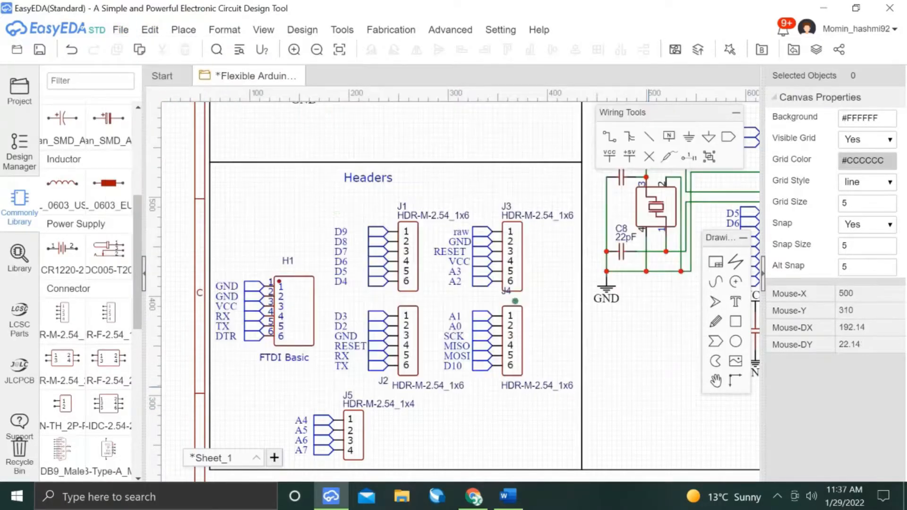
pyautogui.click(122, 29)
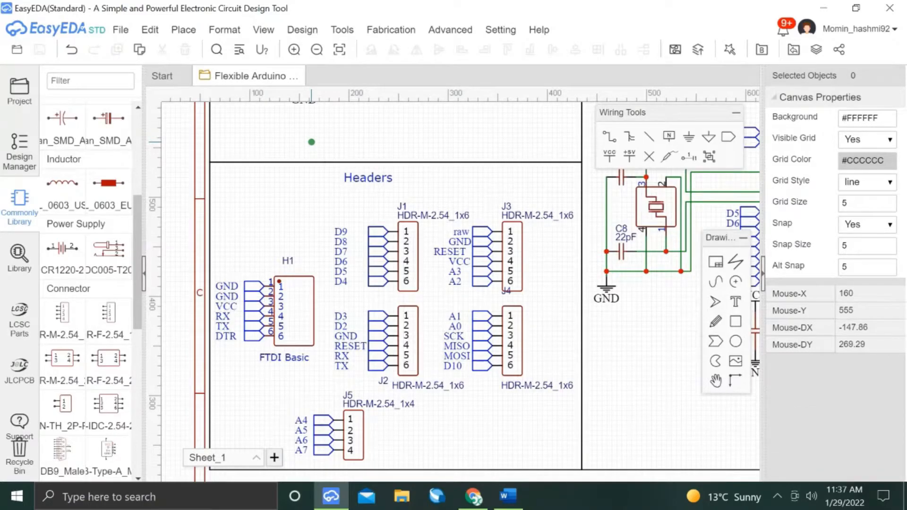
# Look over the whole schematic sheet, and switch to Word to examine the flexible layout and the Pro Mini board photo.
pyautogui.scroll(-4, 311, 142)
pyautogui.scroll(2, 421, 443)
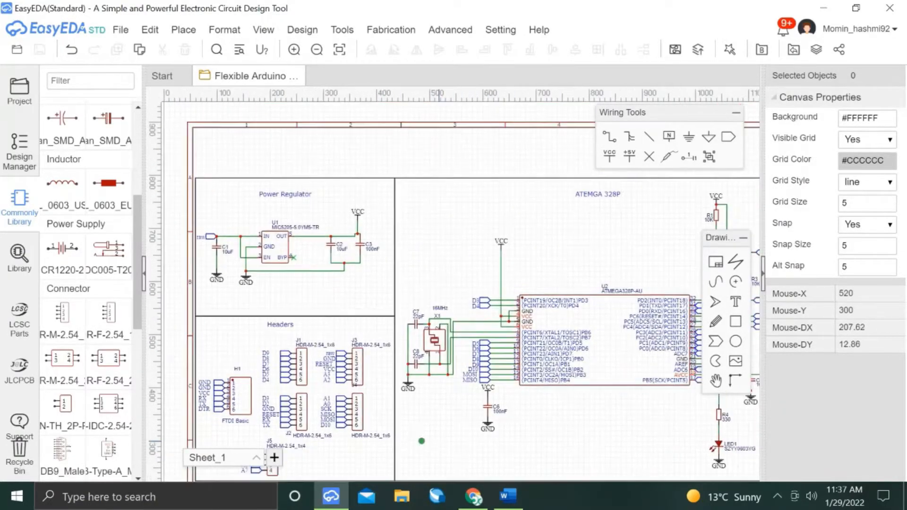
pyautogui.moveTo(421, 444); pyautogui.dragTo(406, 403, button='right')
pyautogui.moveTo(399, 441); pyautogui.dragTo(417, 398, button='right')
pyautogui.moveTo(558, 413); pyautogui.dragTo(473, 418, button='right')
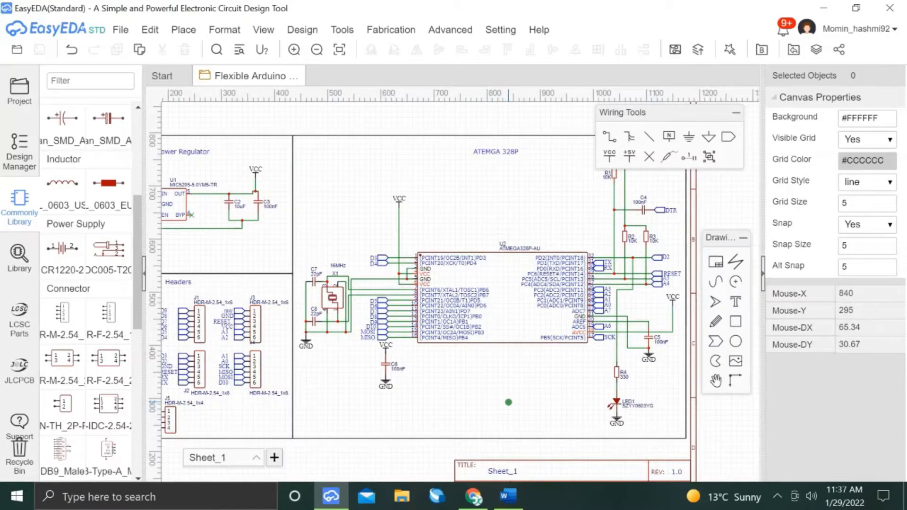
pyautogui.moveTo(528, 407); pyautogui.dragTo(600, 398, button='right')
pyautogui.hotkey('alt', 'Tab')
pyautogui.scroll(-3, 386, 297)
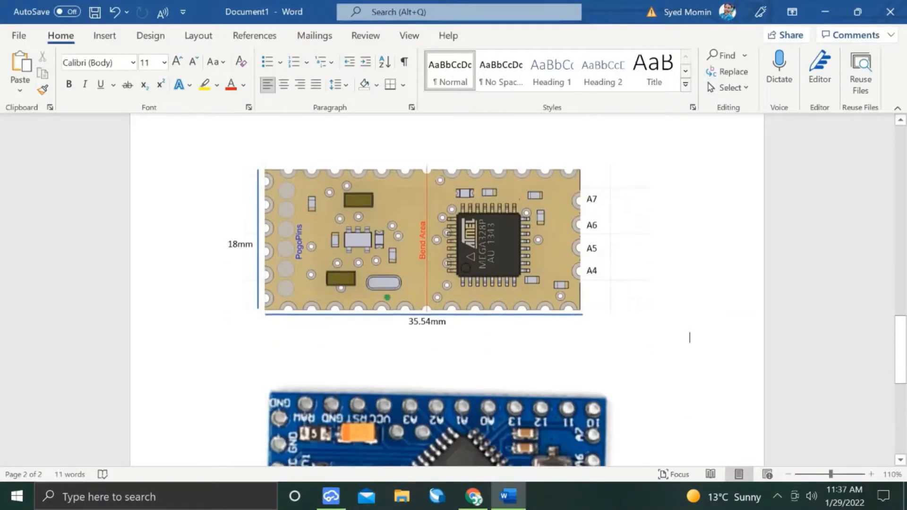
pyautogui.scroll(-1, 446, 290)
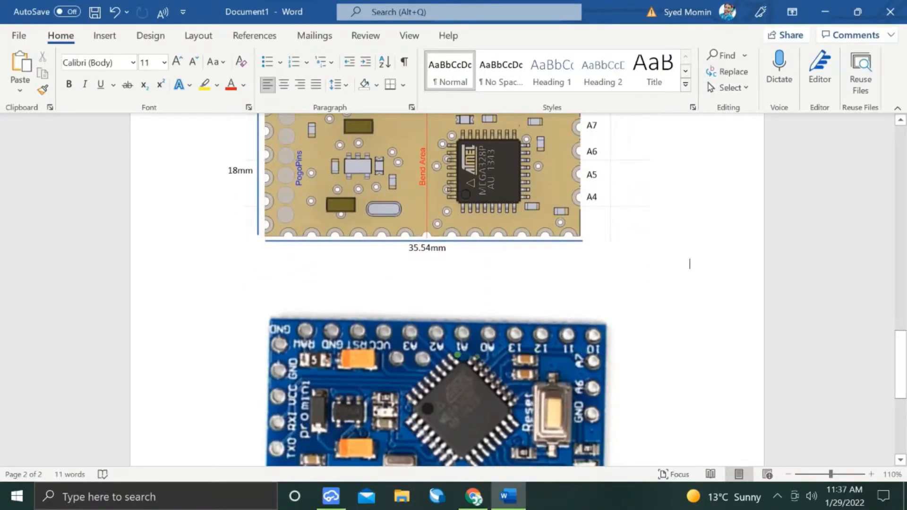
# Compare the pin order of the headers in EasyEDA with the pin labels on the Pro Mini photo in Word.
pyautogui.hotkey('alt', 'Tab')
pyautogui.scroll(2, 292, 387)
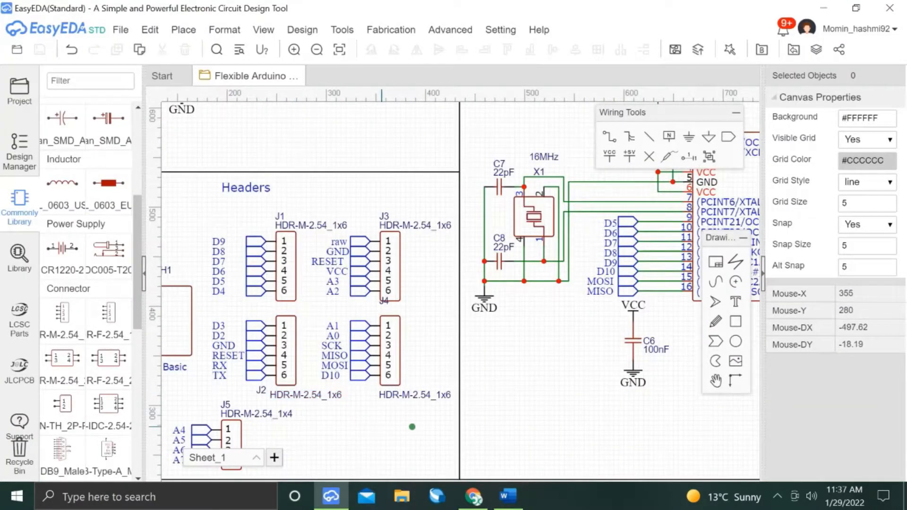
pyautogui.moveTo(411, 426); pyautogui.dragTo(441, 427, button='right')
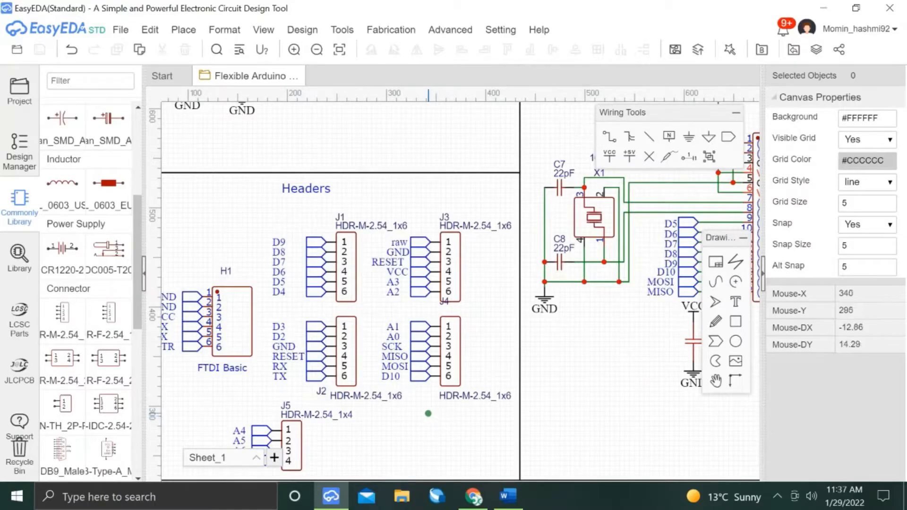
pyautogui.scroll(2, 414, 376)
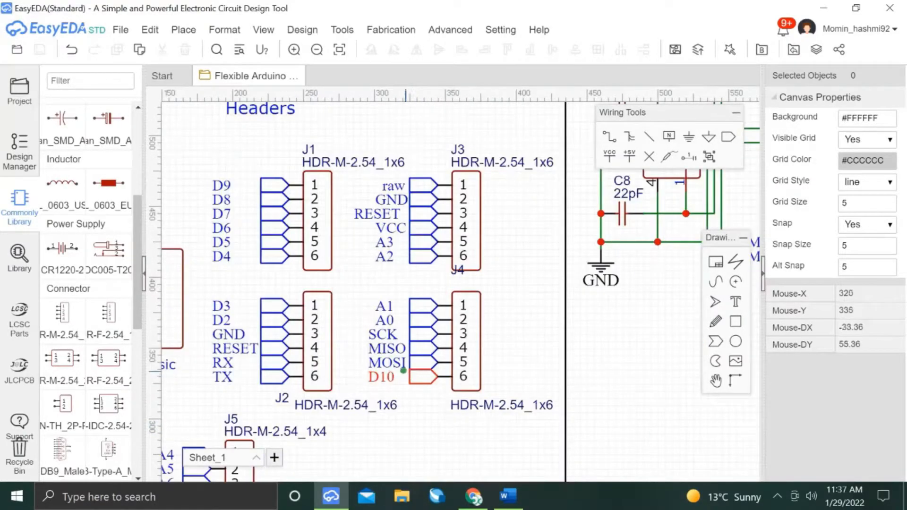
pyautogui.hotkey('alt', 'Tab')
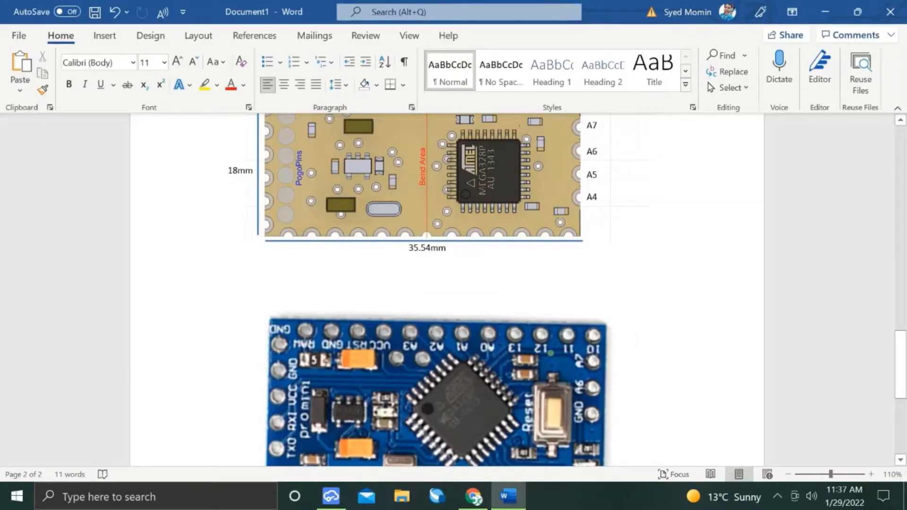
pyautogui.hotkey('alt', 'Tab')
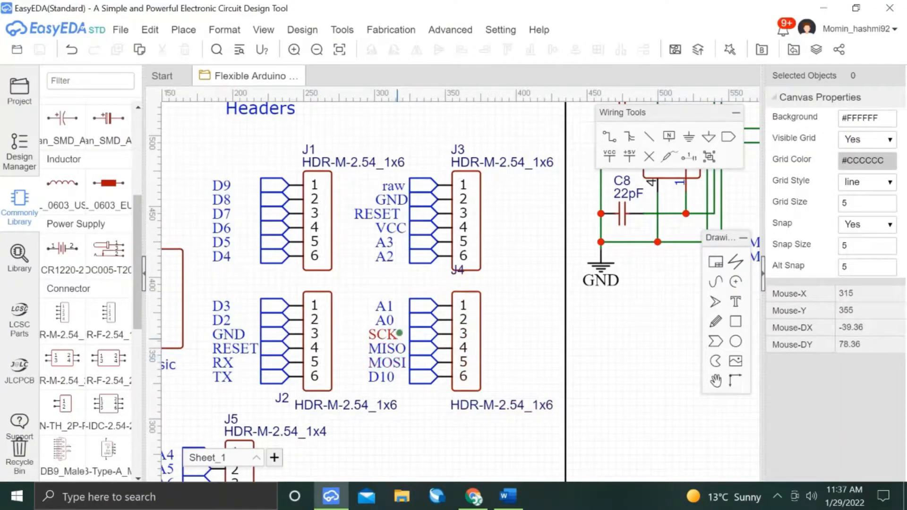
pyautogui.hotkey('alt', 'Tab')
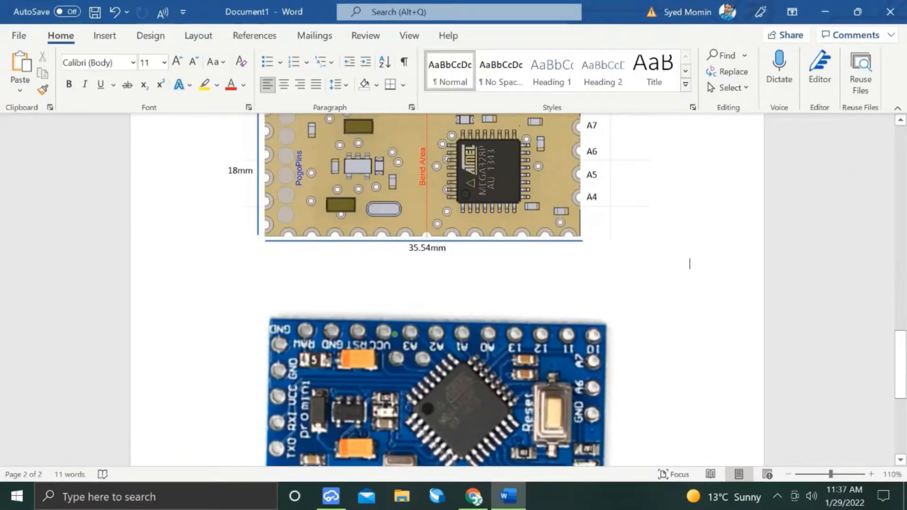
# Compare the ports of headers J3 and J4 in EasyEDA with the pin labels on the Pro Mini photo in Word.
pyautogui.hotkey('alt', 'Tab')
pyautogui.hotkey('alt', 'Tab')
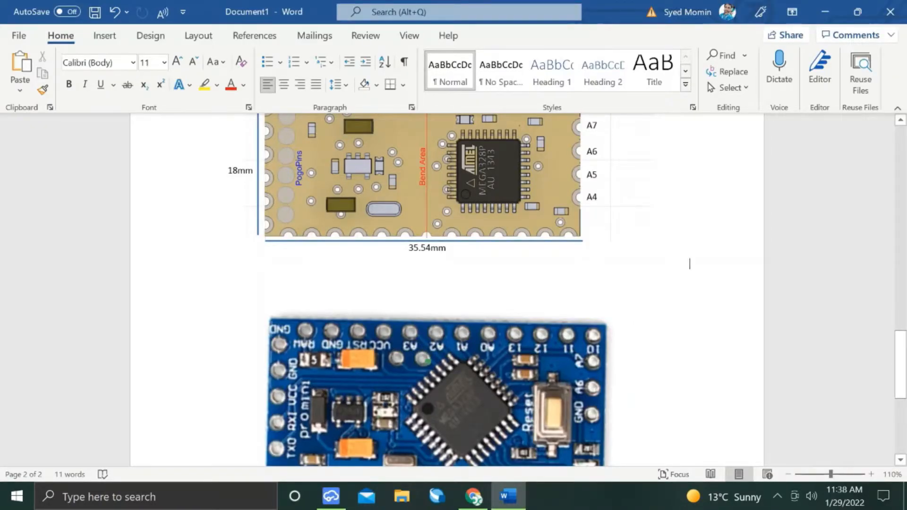
pyautogui.hotkey('alt', 'Tab')
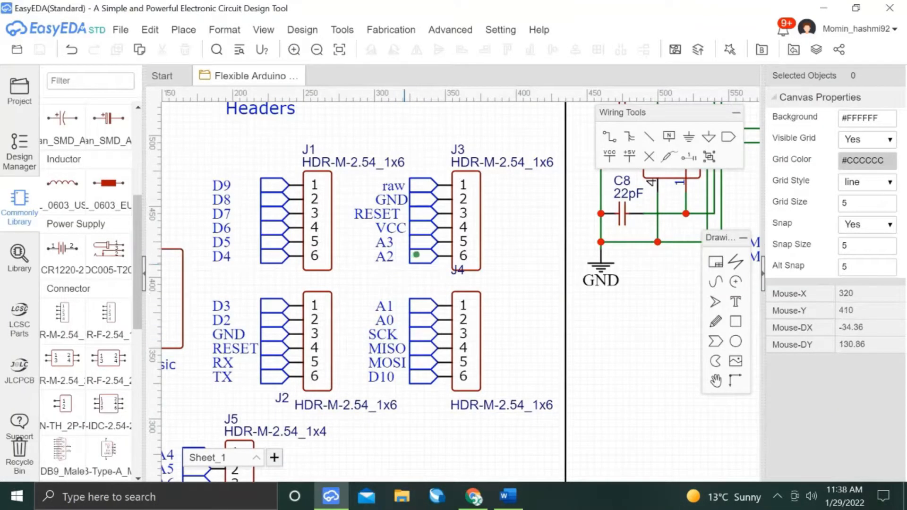
pyautogui.hotkey('alt', 'Tab')
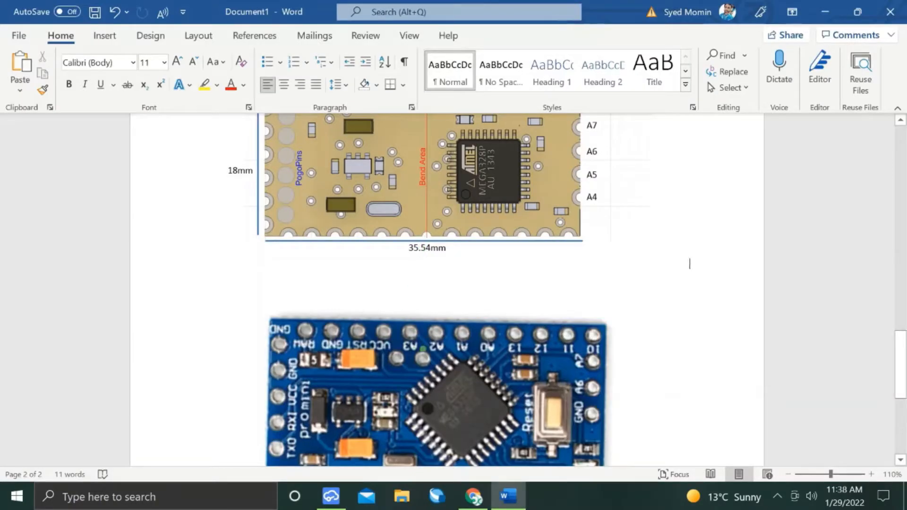
pyautogui.hotkey('alt', 'Tab')
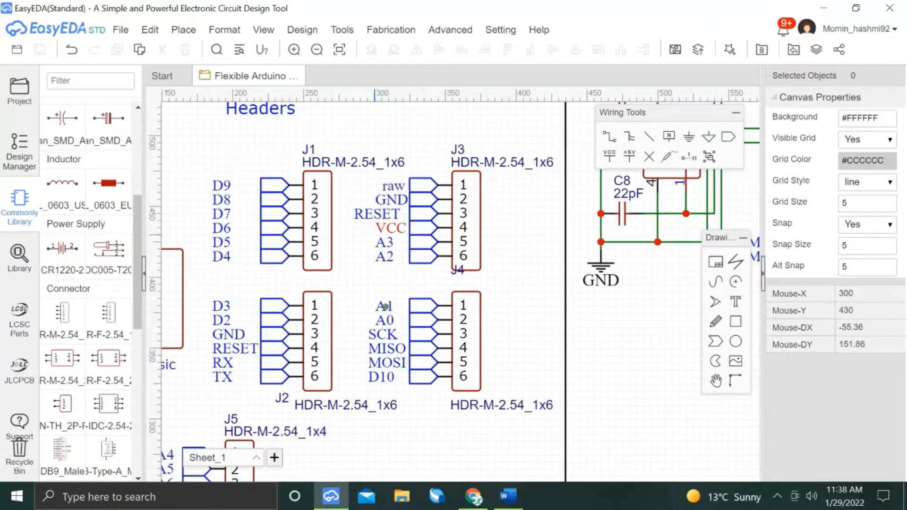
pyautogui.scroll(-2, 524, 356)
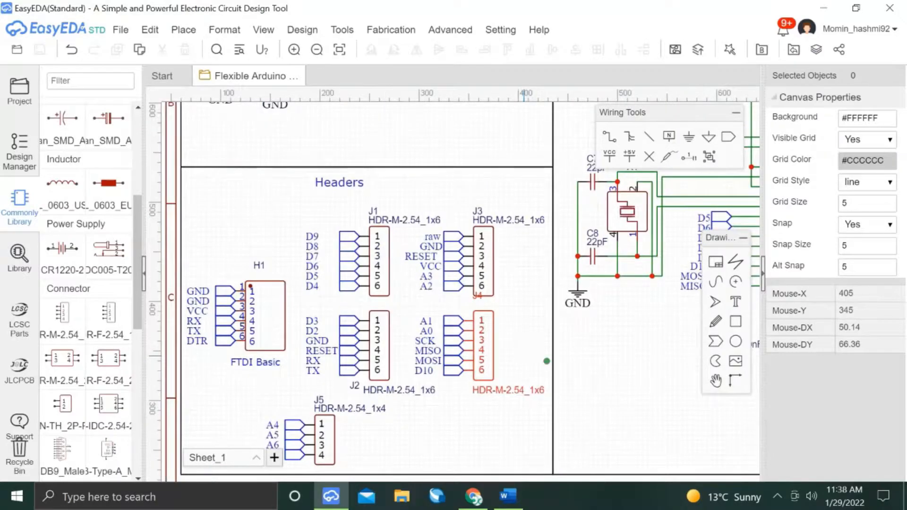
pyautogui.moveTo(603, 373); pyautogui.dragTo(575, 375, button='right')
pyautogui.scroll(-2, 571, 374)
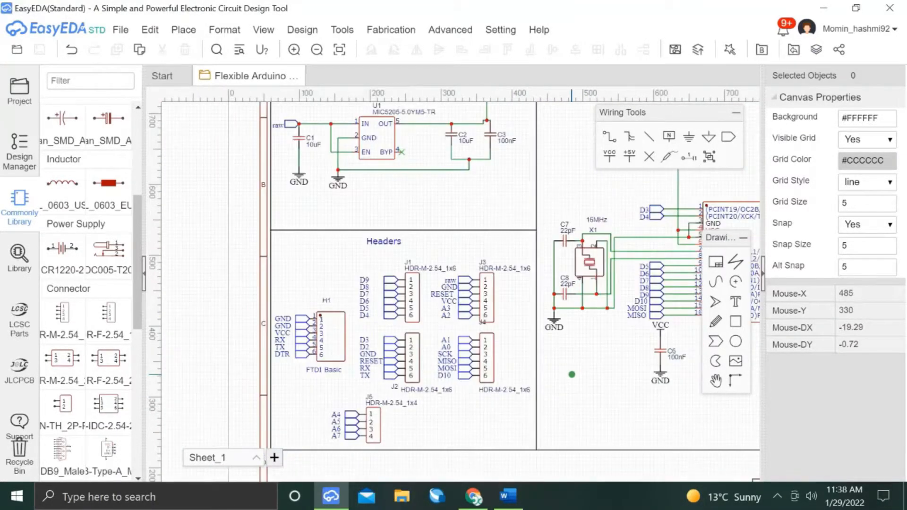
pyautogui.moveTo(515, 389); pyautogui.dragTo(541, 388, button='right')
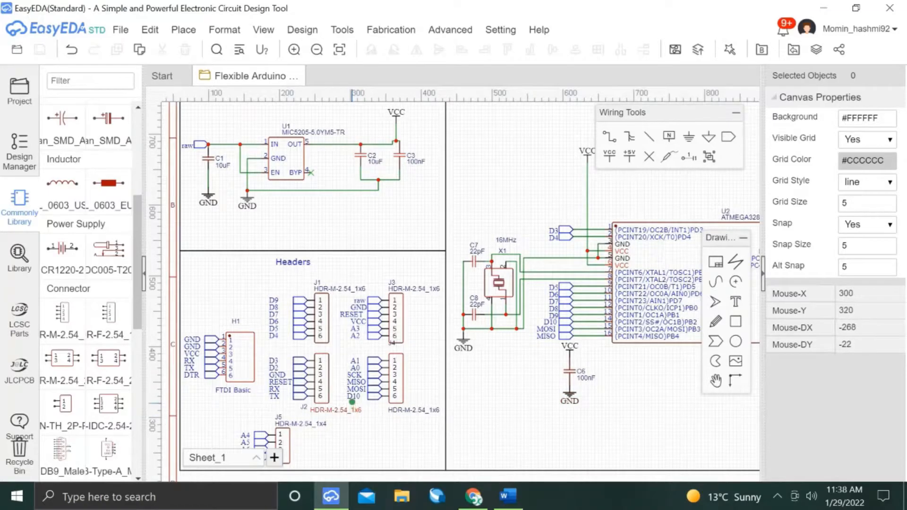
# Rename the MOSI port on pin 5 of header J4 to D11.
pyautogui.scroll(1, 352, 402)
pyautogui.scroll(1, 360, 388)
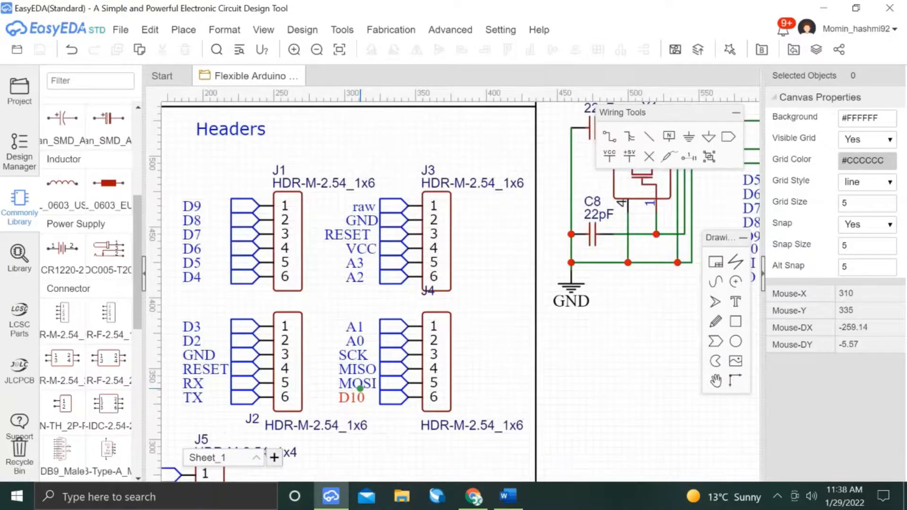
pyautogui.scroll(1, 359, 388)
pyautogui.doubleClick(363, 380)
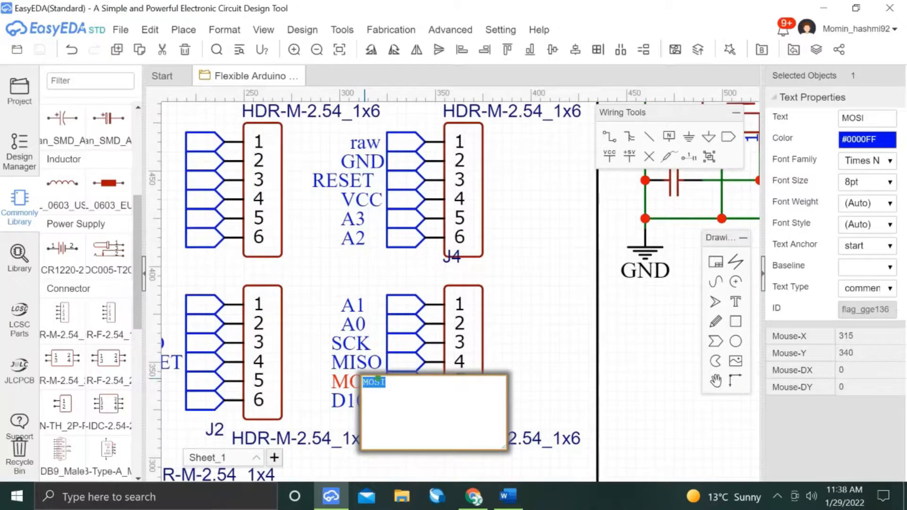
pyautogui.write('D11')
pyautogui.press('Return')
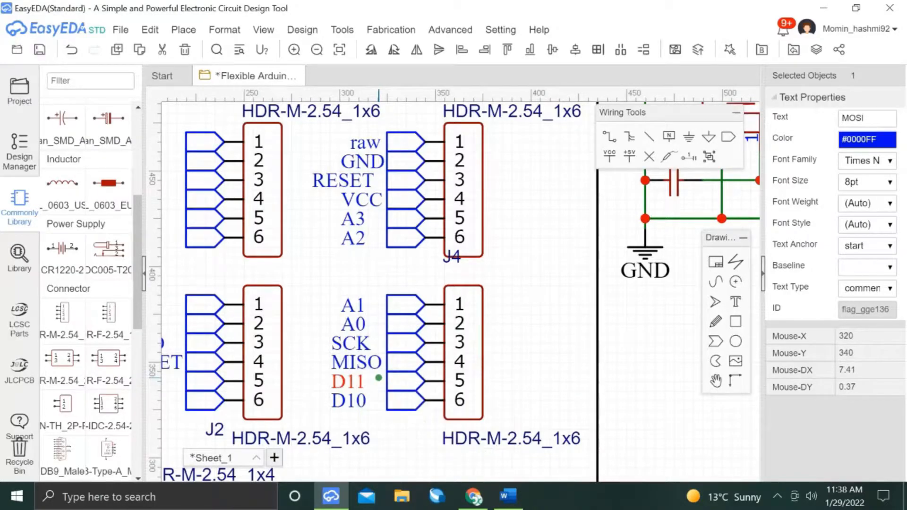
# Check the Pro Mini photo in Word, and rename the MOSI port at the ATMEGA328P's PB3 pin to D11 in EasyEDA.
pyautogui.hotkey('alt', 'Tab')
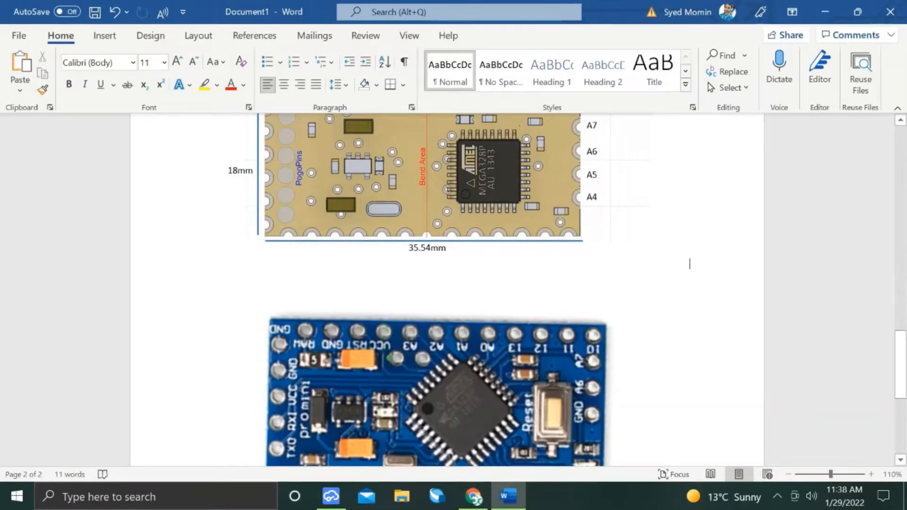
pyautogui.hotkey('alt', 'Tab')
pyautogui.scroll(-3, 543, 376)
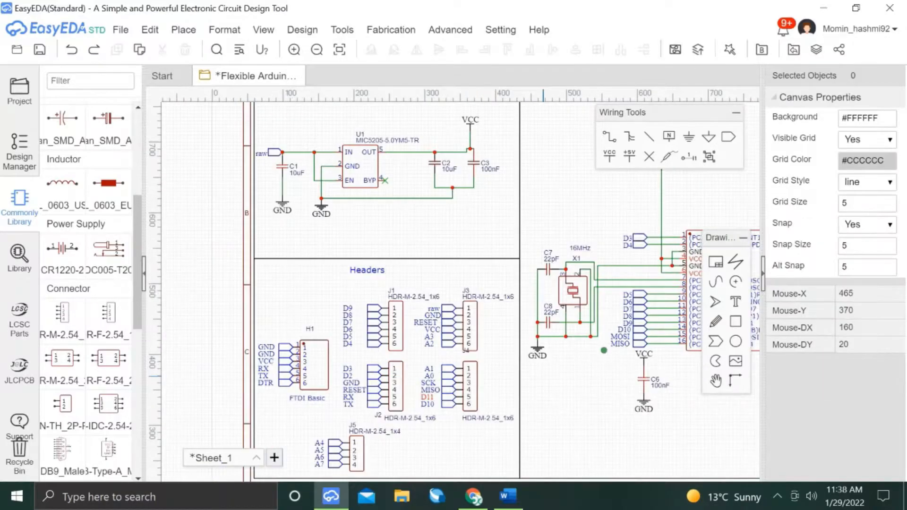
pyautogui.doubleClick(620, 342)
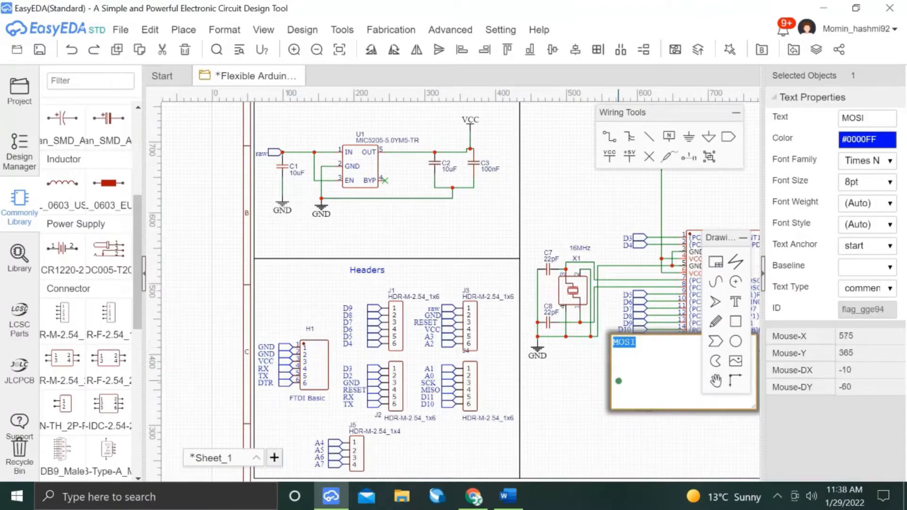
pyautogui.write('MISO')
pyautogui.press('Return')
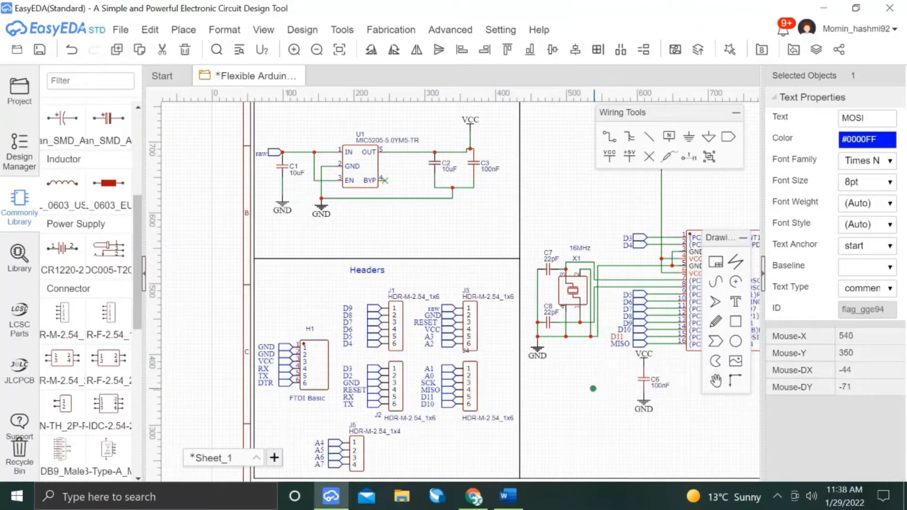
# Check the pin labels on the Pro Mini photo in Word, and rename header J4's MISO port to D12 in EasyEDA.
pyautogui.moveTo(593, 388); pyautogui.dragTo(559, 390, button='right')
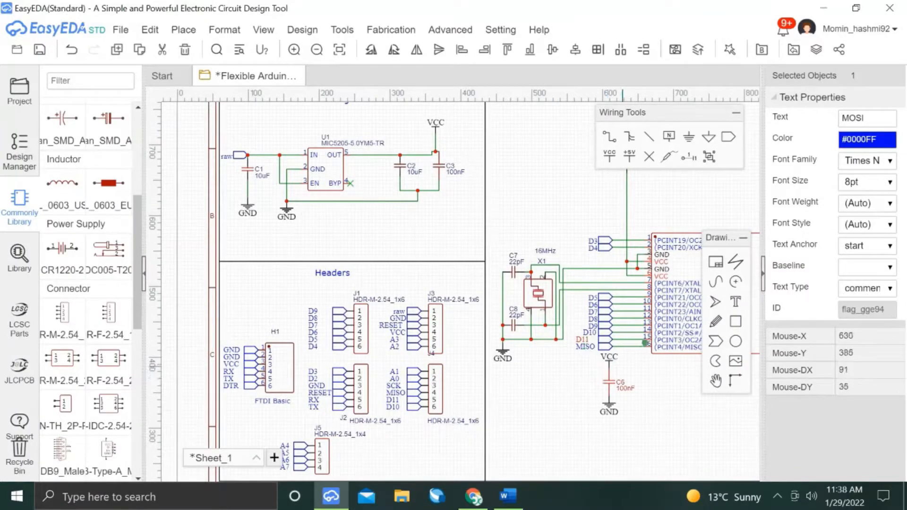
pyautogui.moveTo(695, 394); pyautogui.dragTo(636, 396, button='right')
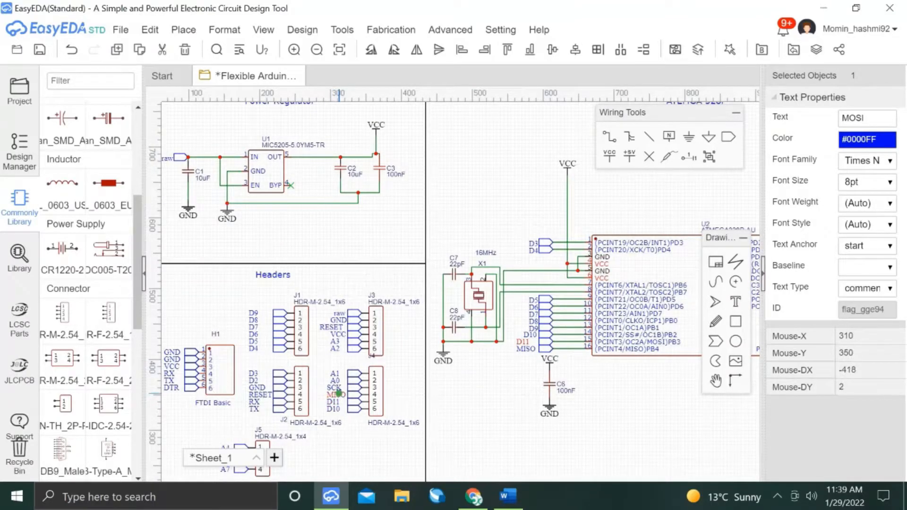
pyautogui.hotkey('alt', 'Tab')
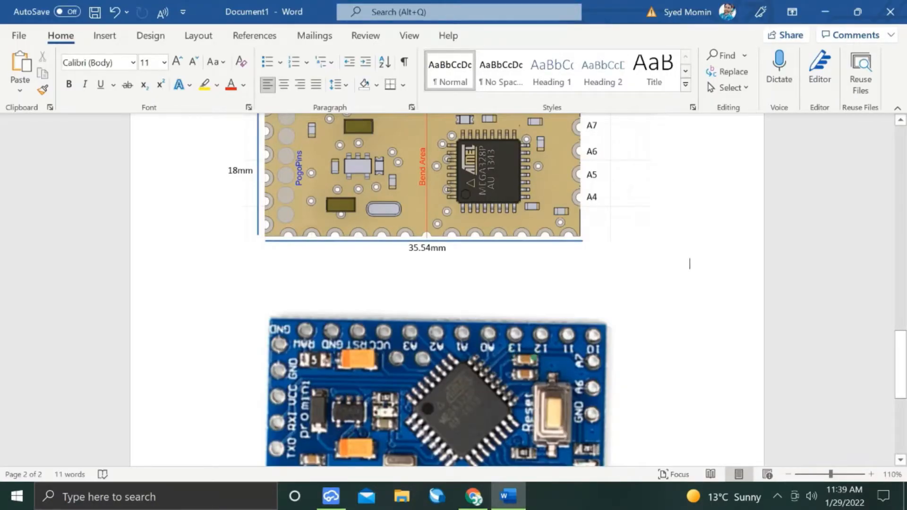
pyautogui.hotkey('alt', 'Tab')
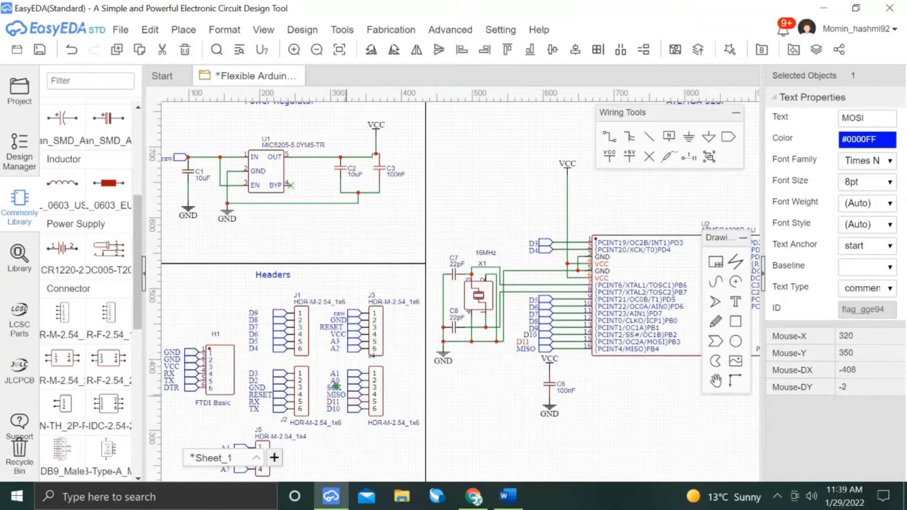
pyautogui.doubleClick(335, 395)
pyautogui.write('D12')
pyautogui.press('Return')
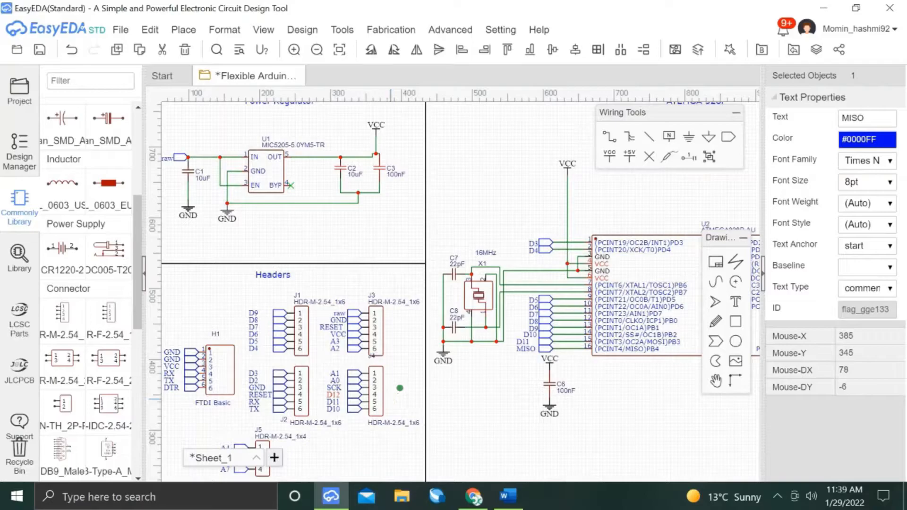
# Rename the MISO port at the ATMEGA328P's PB4 pin to D12.
pyautogui.doubleClick(527, 349)
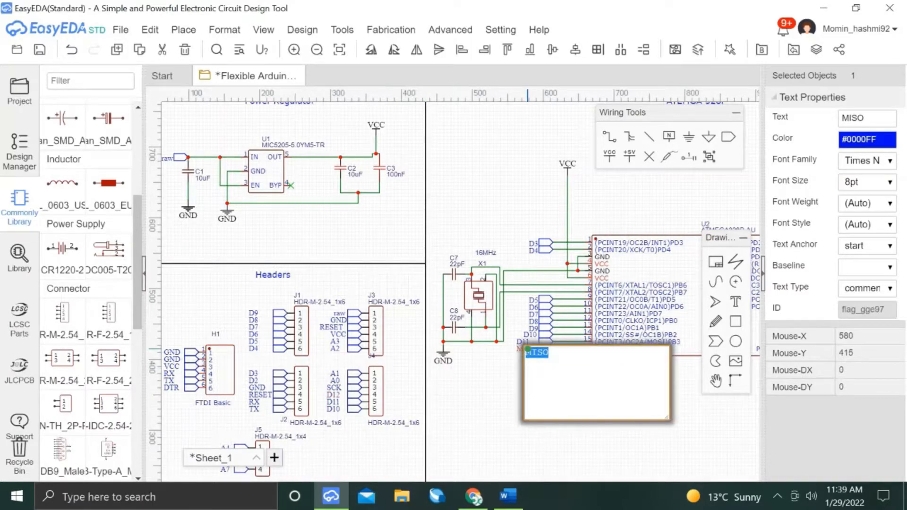
pyautogui.write('D12')
pyautogui.press('Return')
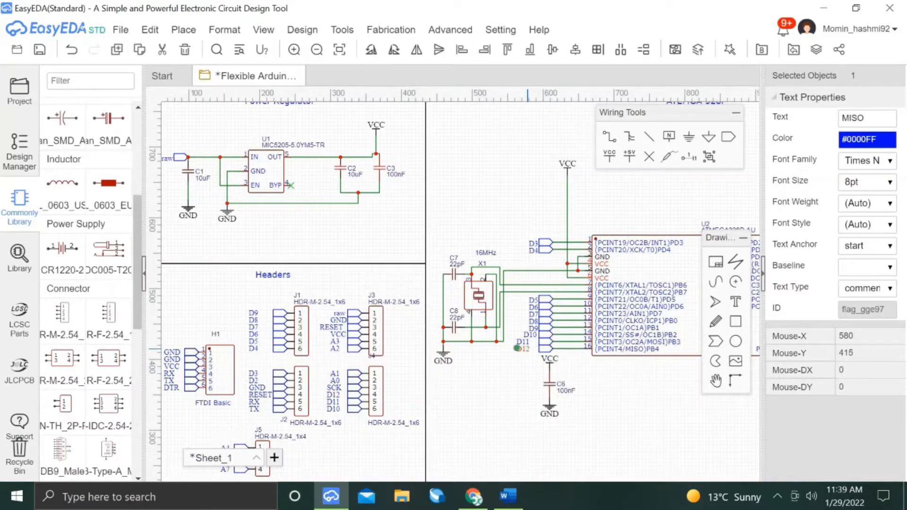
# Check the next pin label on the photo in Word, and rename header J4's SCK port to D13 in EasyEDA.
pyautogui.hotkey('alt', 'Tab')
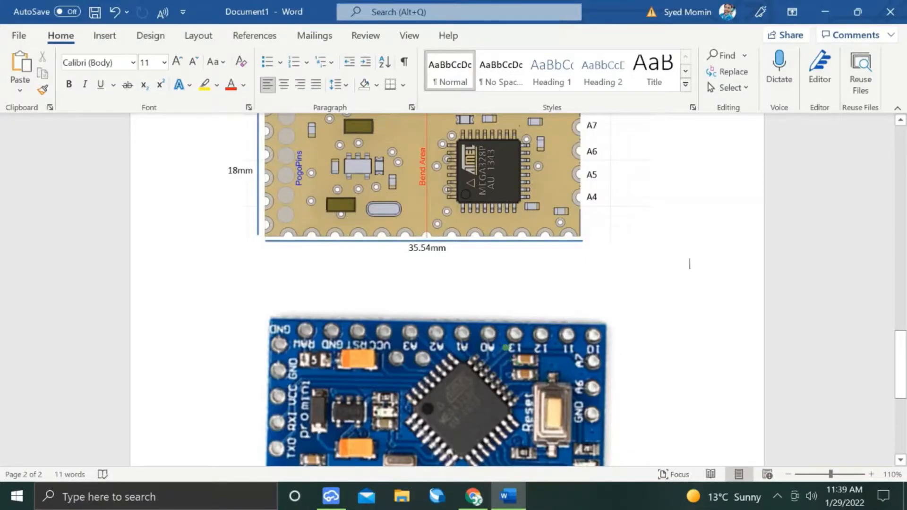
pyautogui.hotkey('alt', 'Tab')
pyautogui.doubleClick(340, 390)
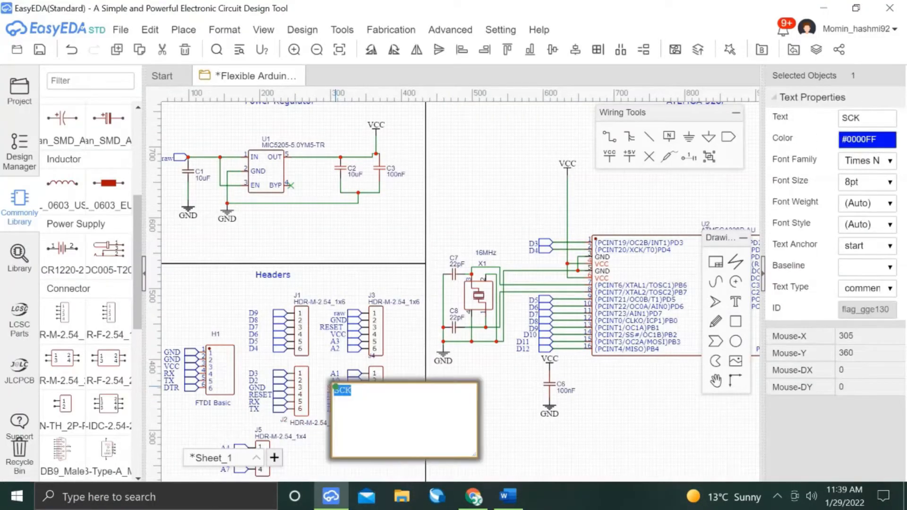
pyautogui.write('D13')
pyautogui.press('Return')
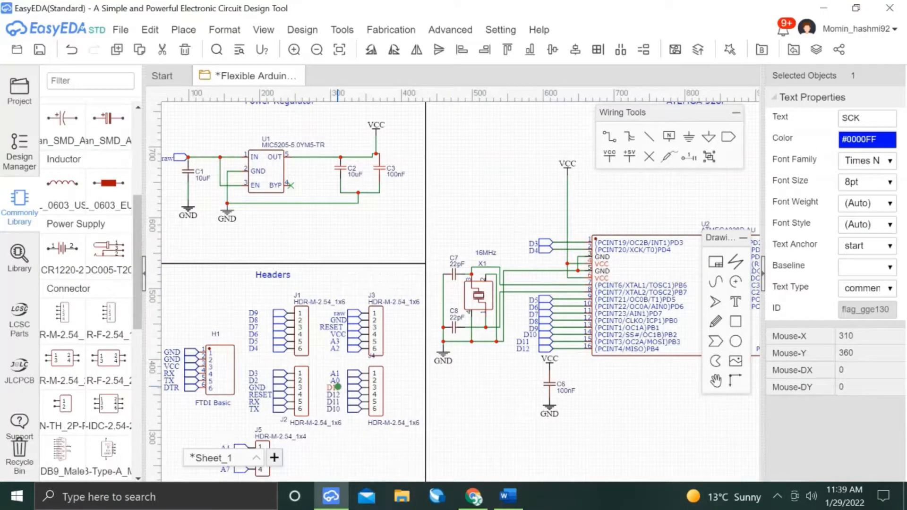
# Rename the SCK port at the ATMEGA328P's PB5 pin to D13 and save the schematic.
pyautogui.moveTo(596, 442); pyautogui.dragTo(459, 449, button='right')
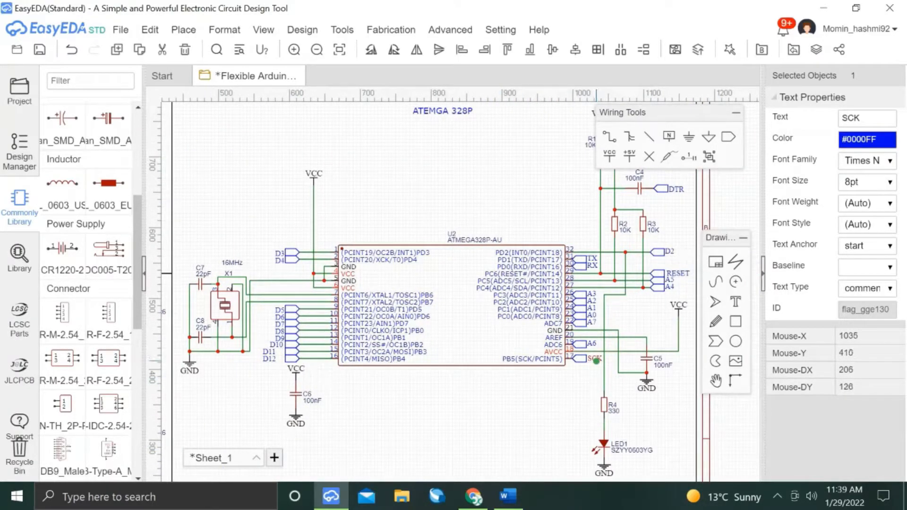
pyautogui.doubleClick(596, 360)
pyautogui.press('BackSpace')
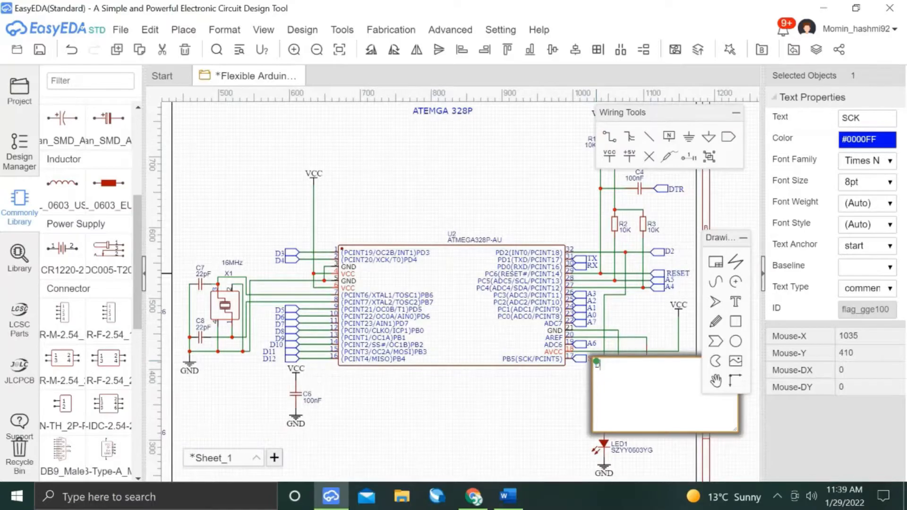
pyautogui.press('Return')
pyautogui.click(500, 403)
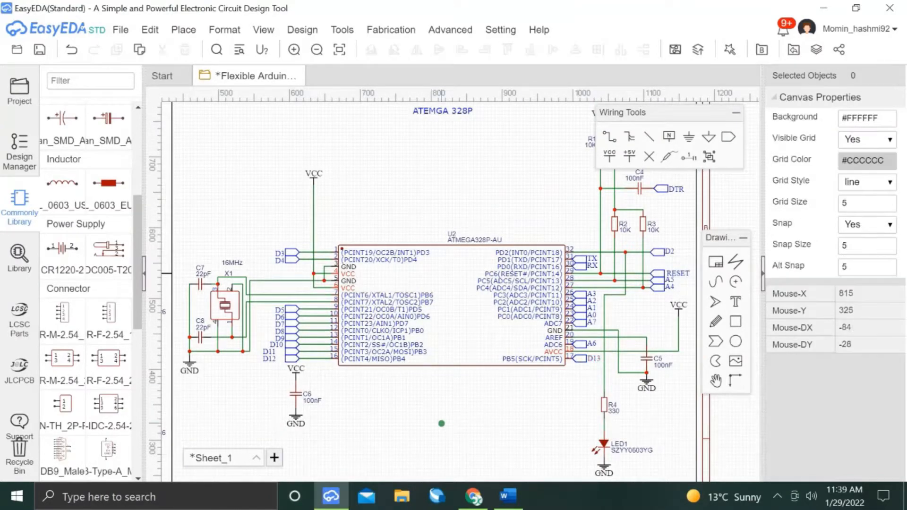
pyautogui.moveTo(559, 411); pyautogui.dragTo(636, 390, button='right')
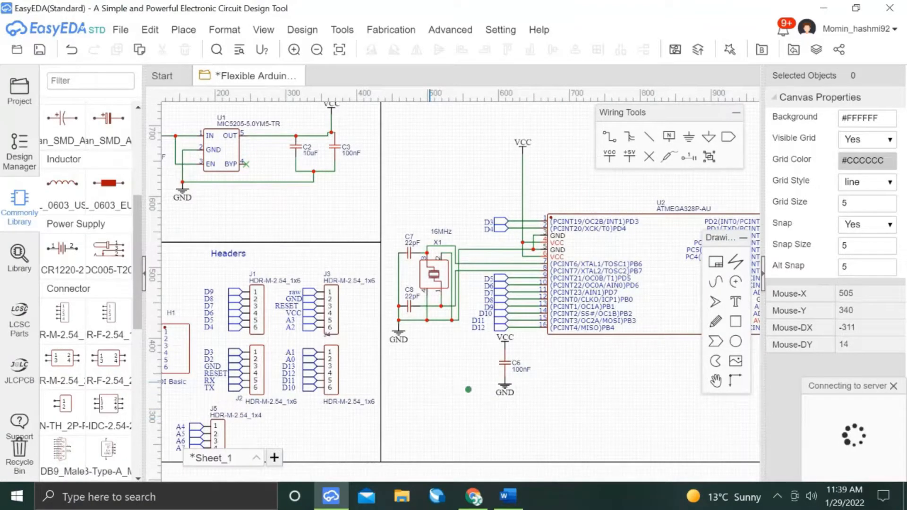
# Compare the port order on headers J1 to J4 with the pin labels on the Pro Mini photo in Word.
pyautogui.hotkey('alt', 'Tab')
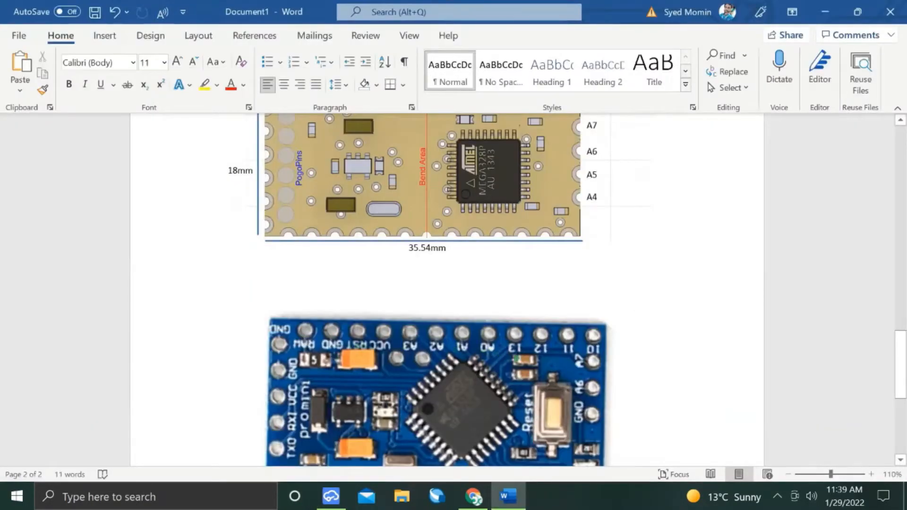
pyautogui.hotkey('alt', 'Tab')
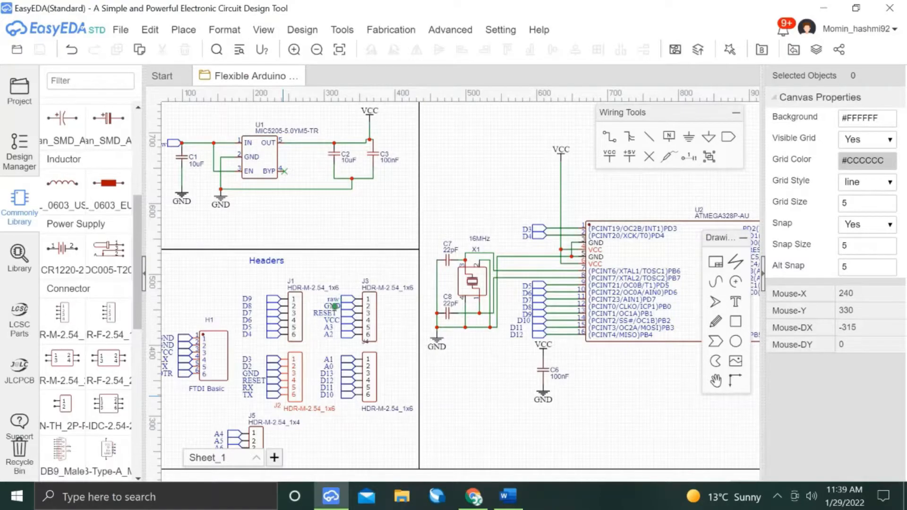
pyautogui.hotkey('alt', 'Tab')
pyautogui.scroll(-3, 434, 283)
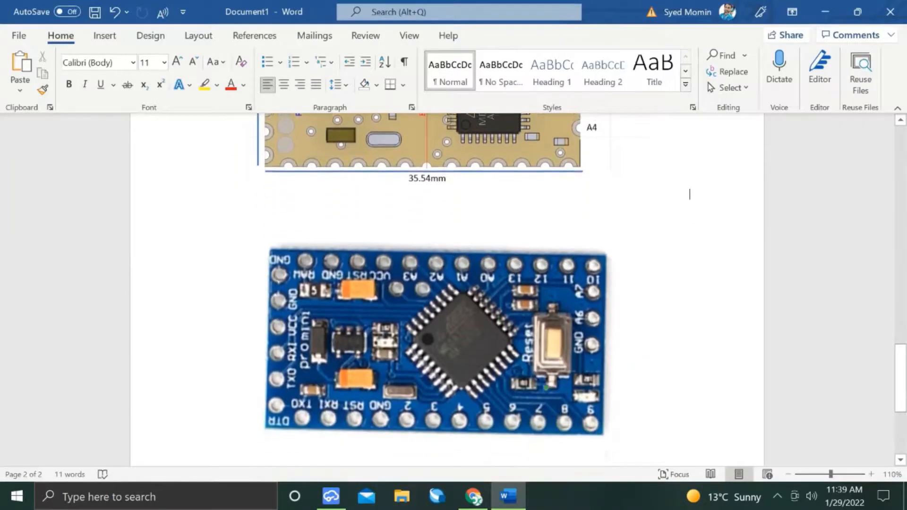
pyautogui.hotkey('alt', 'Tab')
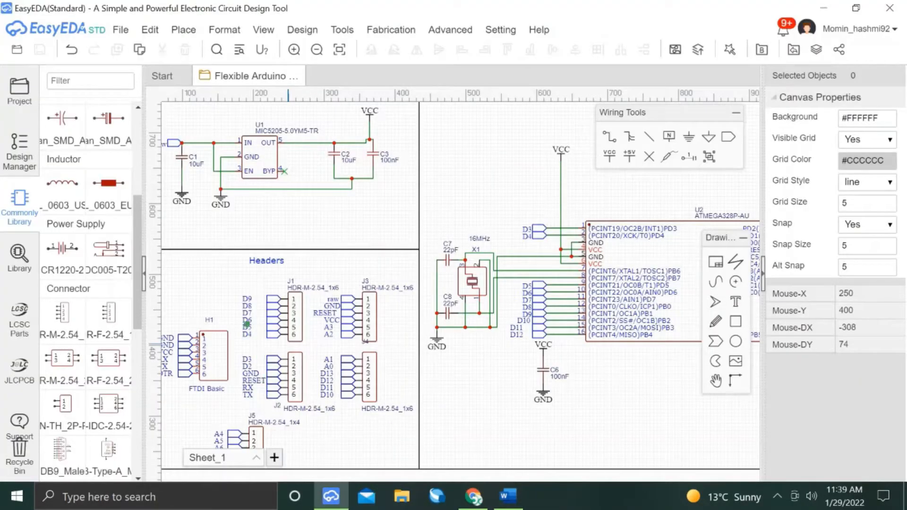
pyautogui.hotkey('alt', 'Tab')
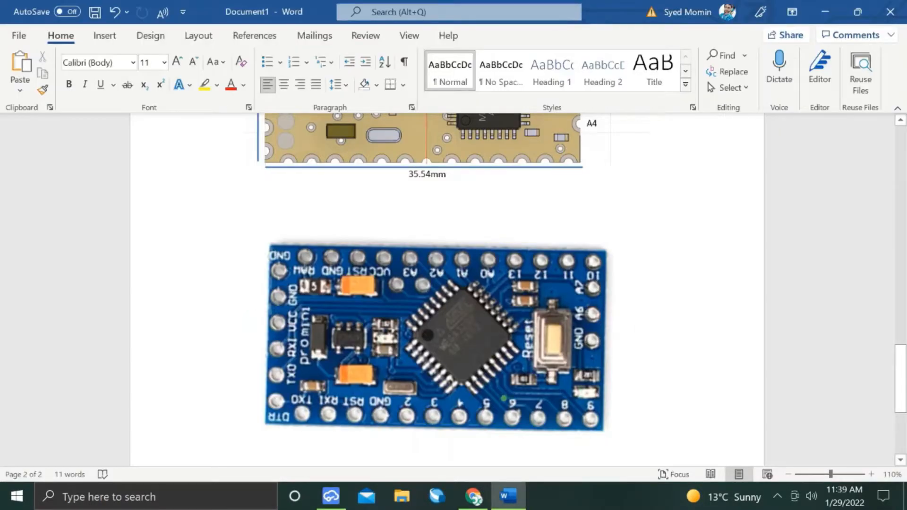
pyautogui.hotkey('alt', 'Tab')
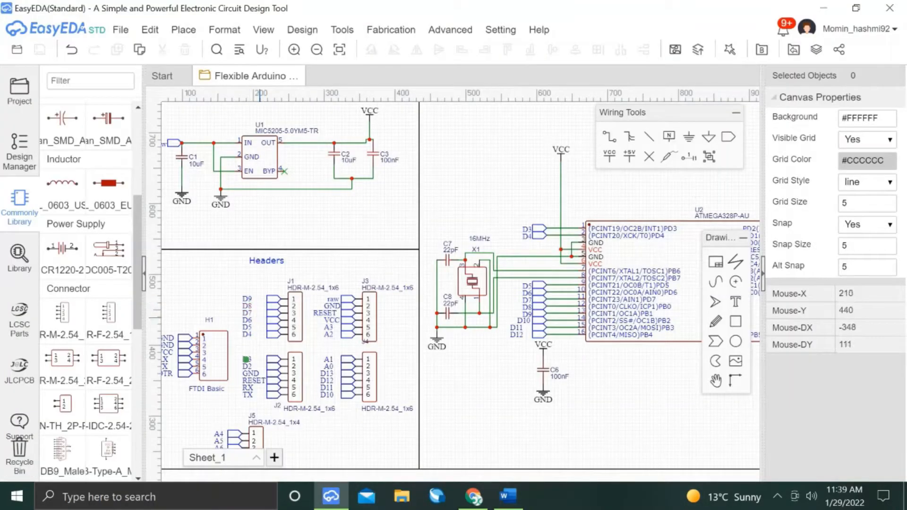
pyautogui.hotkey('alt', 'Tab')
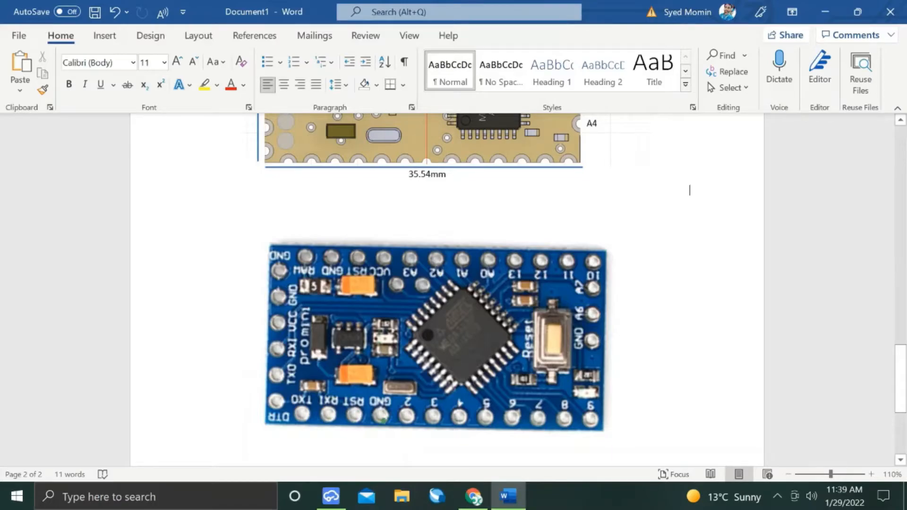
pyautogui.hotkey('alt', 'Tab')
pyautogui.hotkey('alt', 'Tab')
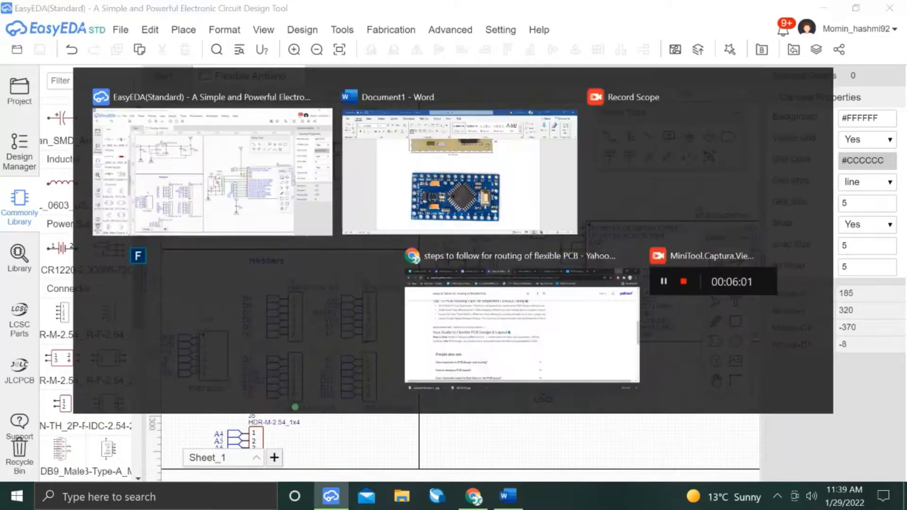
pyautogui.hotkey('alt', 'Tab')
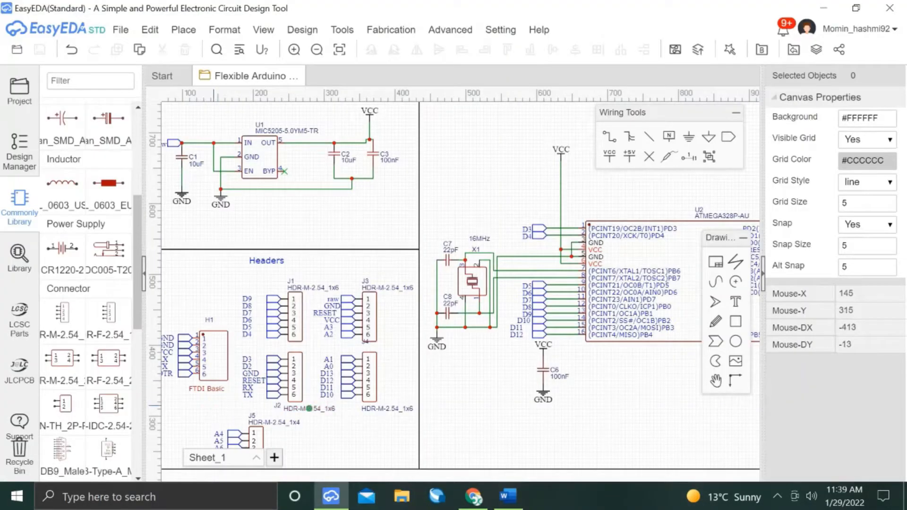
# Compare the FTDI Basic header's port order in EasyEDA with the programming pins on the Pro Mini photo in Word.
pyautogui.moveTo(392, 411); pyautogui.dragTo(392, 411, button='right')
pyautogui.hotkey('alt', 'Tab')
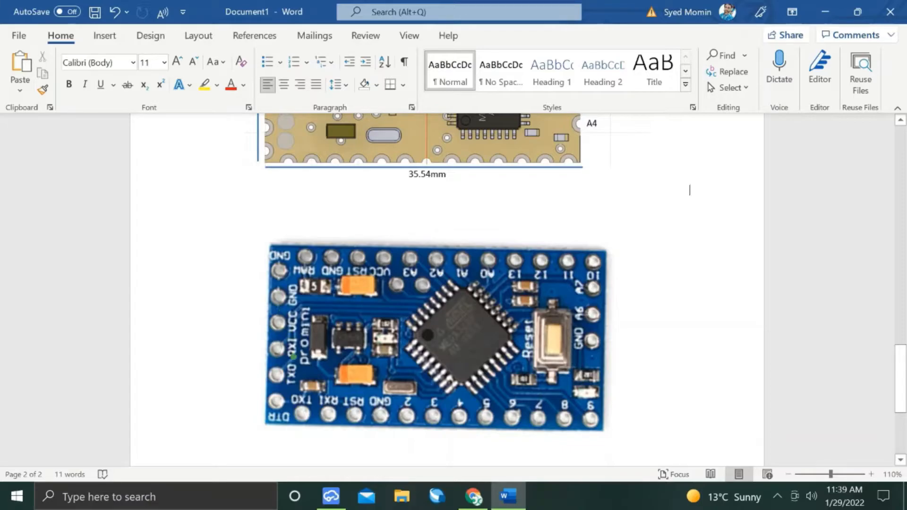
pyautogui.hotkey('alt', 'Tab')
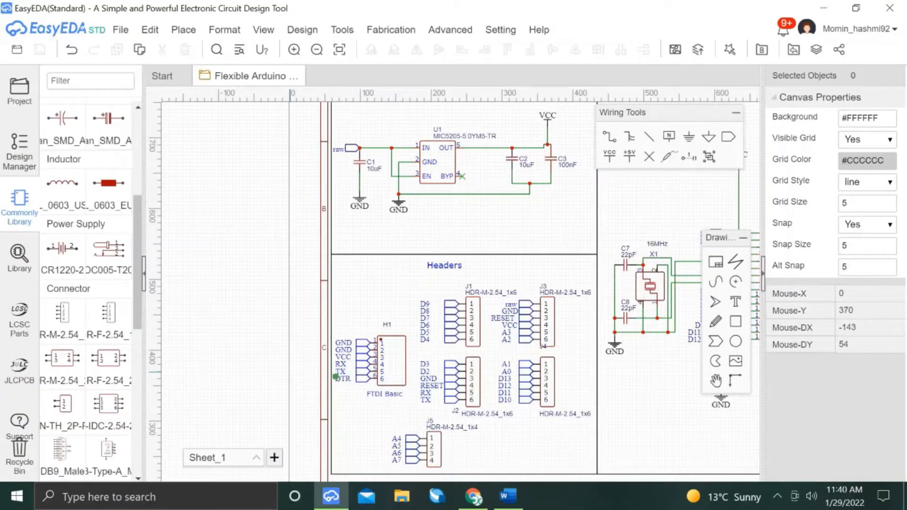
pyautogui.hotkey('alt', 'Tab')
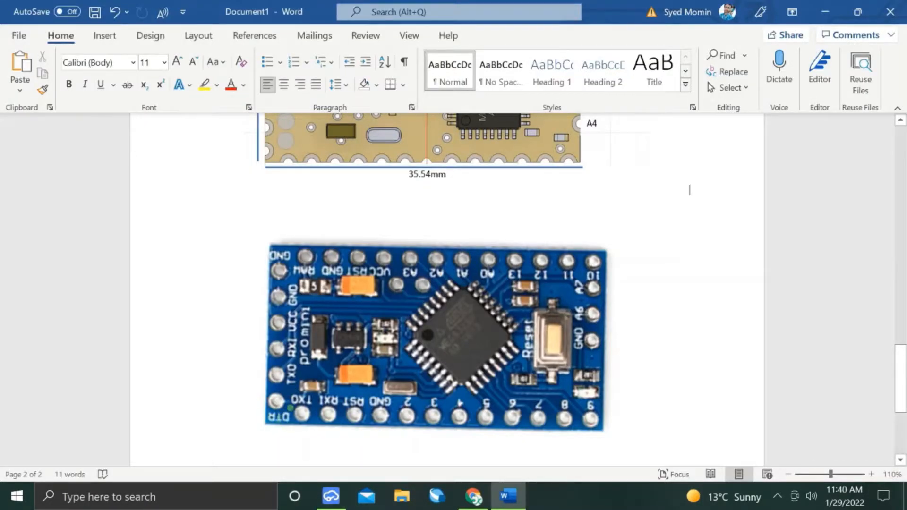
pyautogui.hotkey('alt', 'Tab')
# Add the title text "Flexible Arduino Pro Mini" on the schematic sheet above the circuit blocks.
pyautogui.scroll(-1, 545, 426)
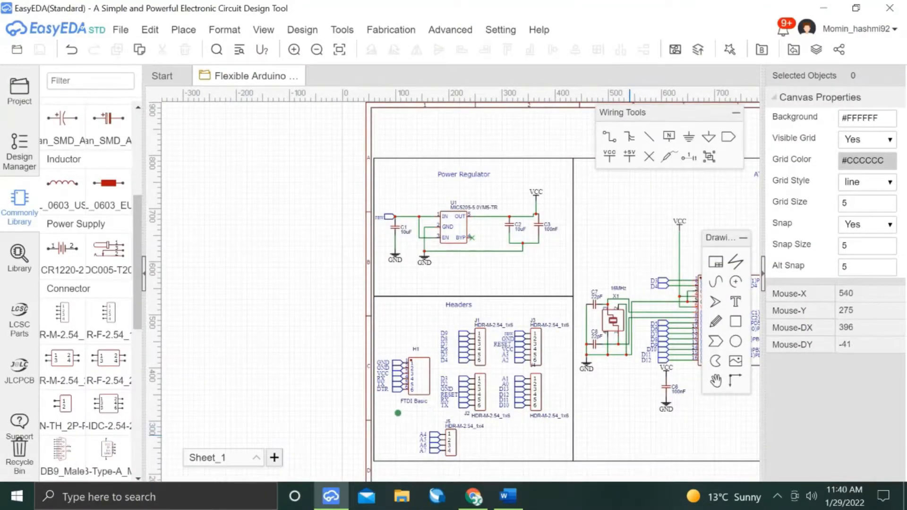
pyautogui.scroll(-3, 401, 413)
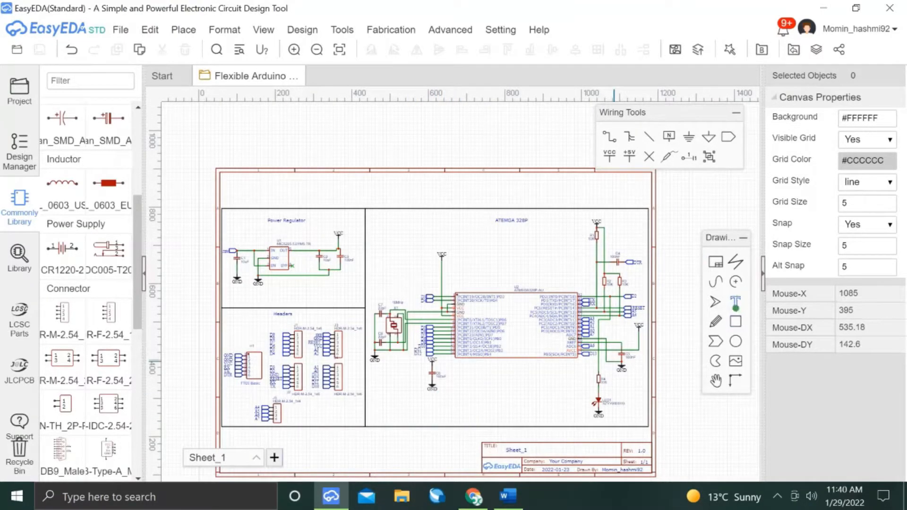
pyautogui.click(735, 301)
pyautogui.click(411, 195)
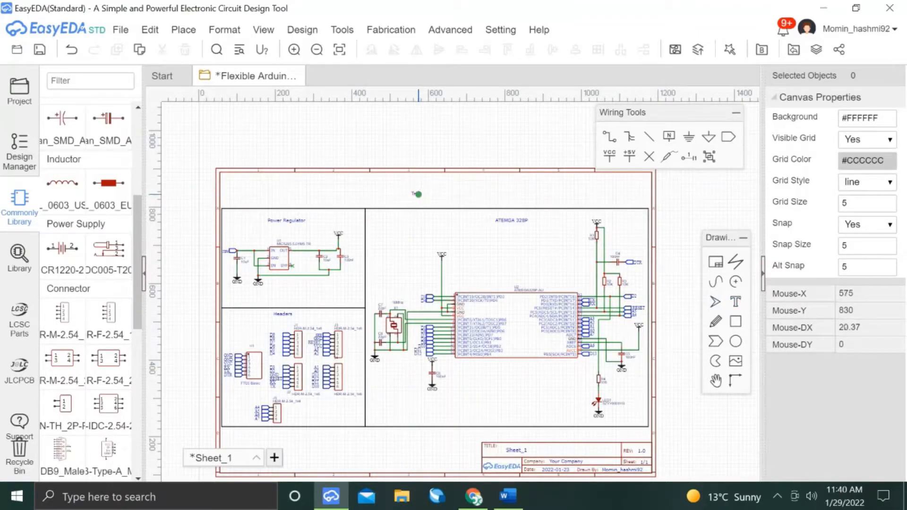
pyautogui.doubleClick(417, 194)
pyautogui.press('BackSpace')
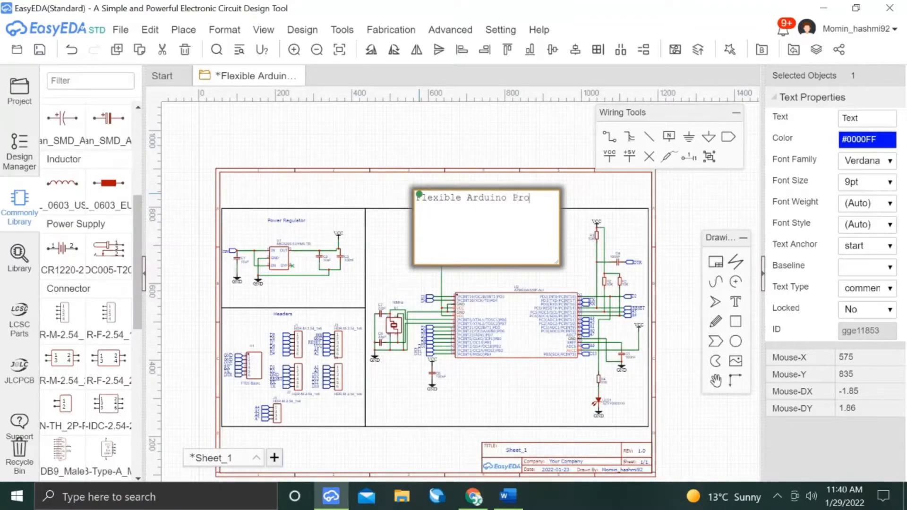
pyautogui.write('ni')
pyautogui.press('Return')
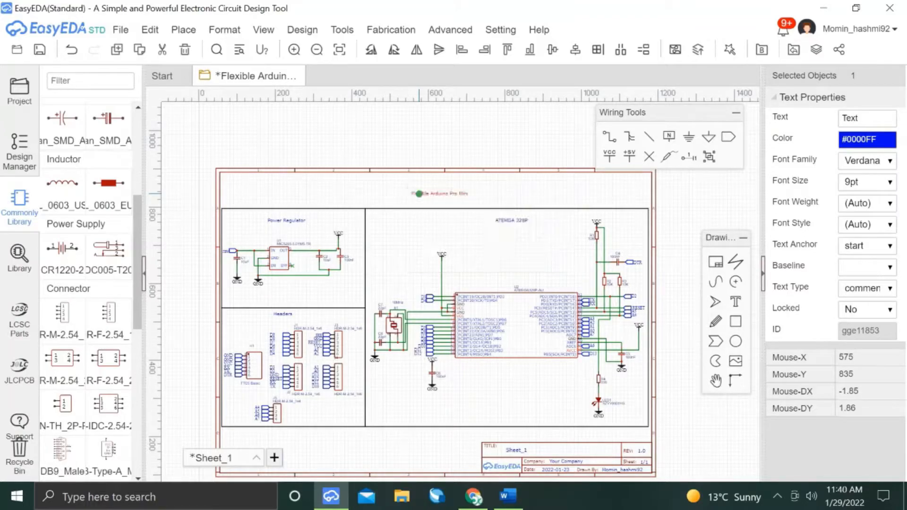
# Set the sheet title's font size to 22pt, centre it above the circuit blocks, and save the schematic.
pyautogui.click(867, 182)
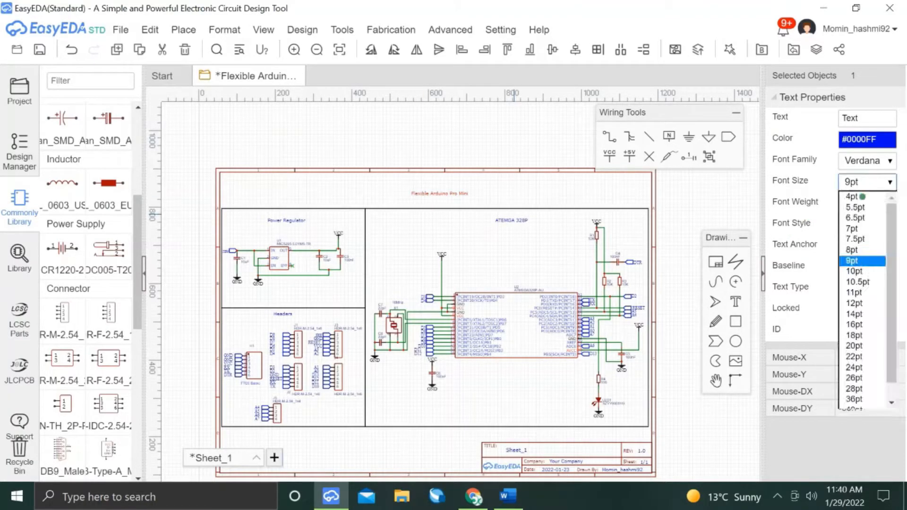
pyautogui.click(863, 353)
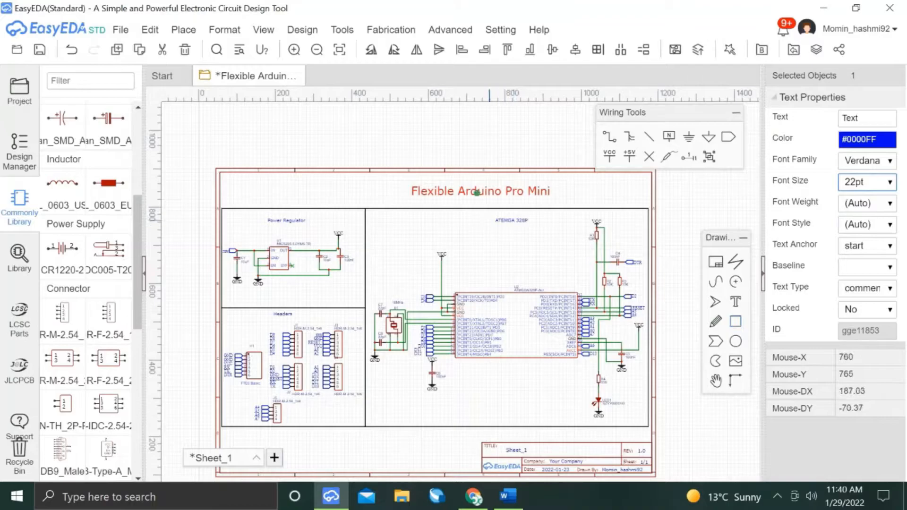
pyautogui.moveTo(421, 189); pyautogui.dragTo(427, 193)
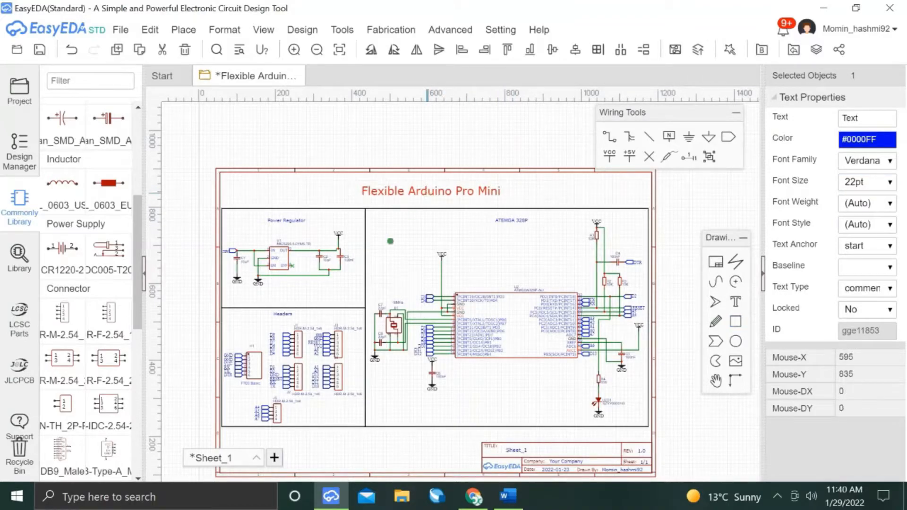
pyautogui.click(385, 247)
pyautogui.hotkey('ctrl', 's')
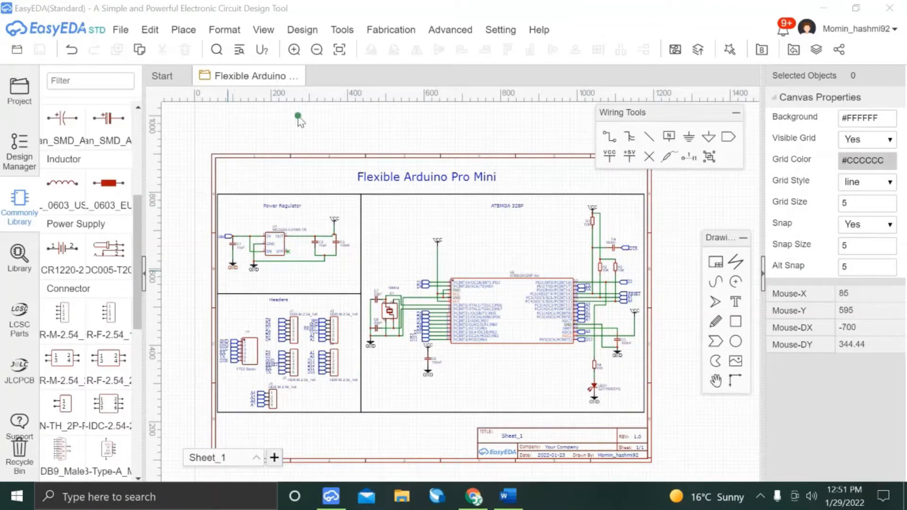
# Convert the schematic to a PCB and set the new board's width to 35.54 mm, following the layout drawing in Word.
pyautogui.click(303, 31)
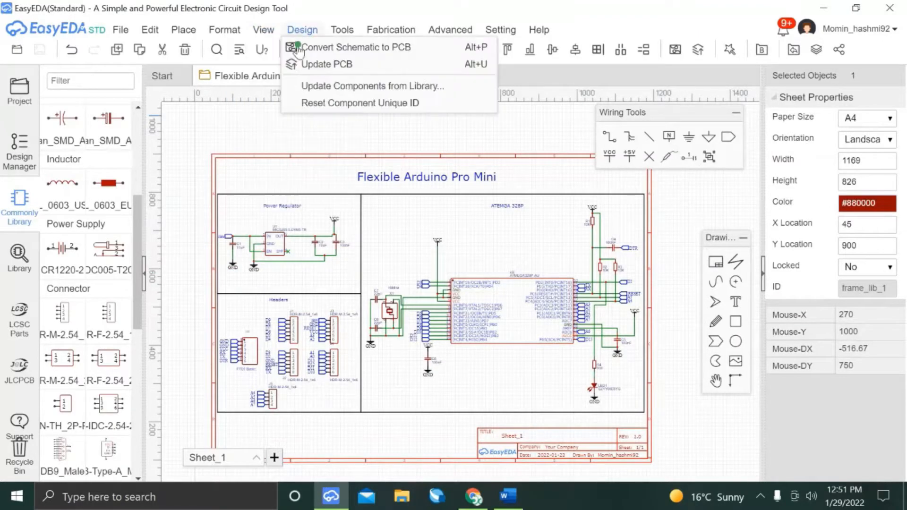
pyautogui.click(337, 48)
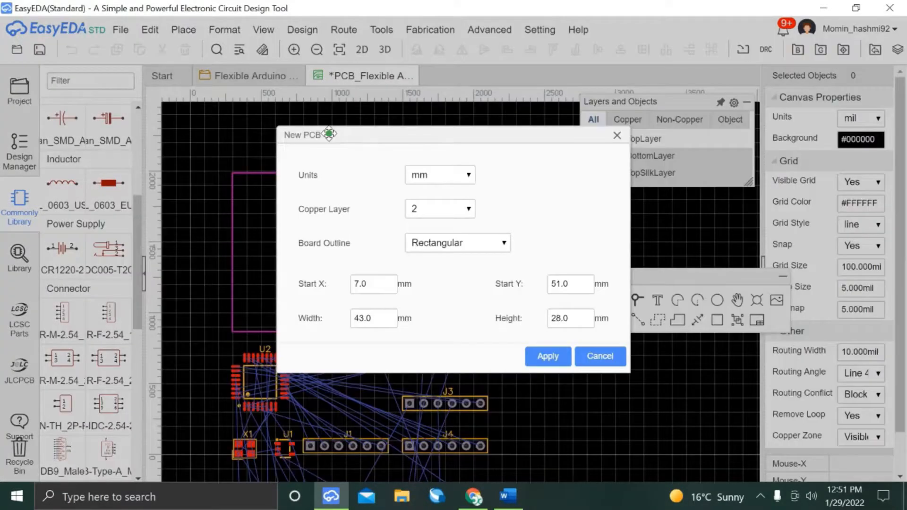
pyautogui.doubleClick(361, 279)
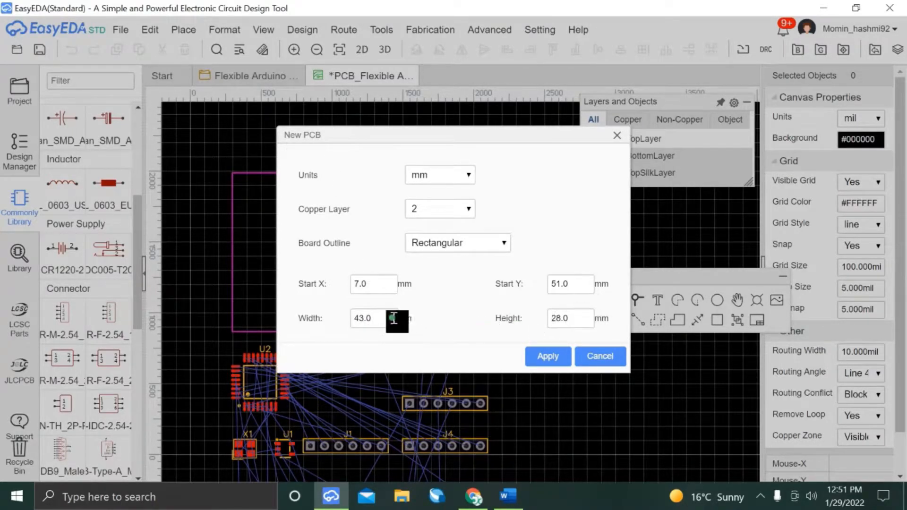
pyautogui.click(504, 496)
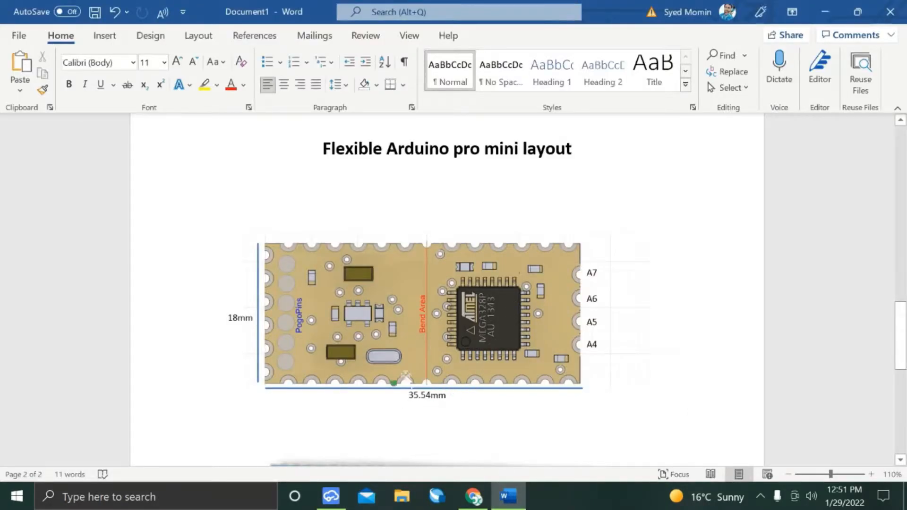
pyautogui.hotkey('alt', 'Tab')
pyautogui.click(375, 318)
pyautogui.moveTo(375, 318); pyautogui.dragTo(338, 314)
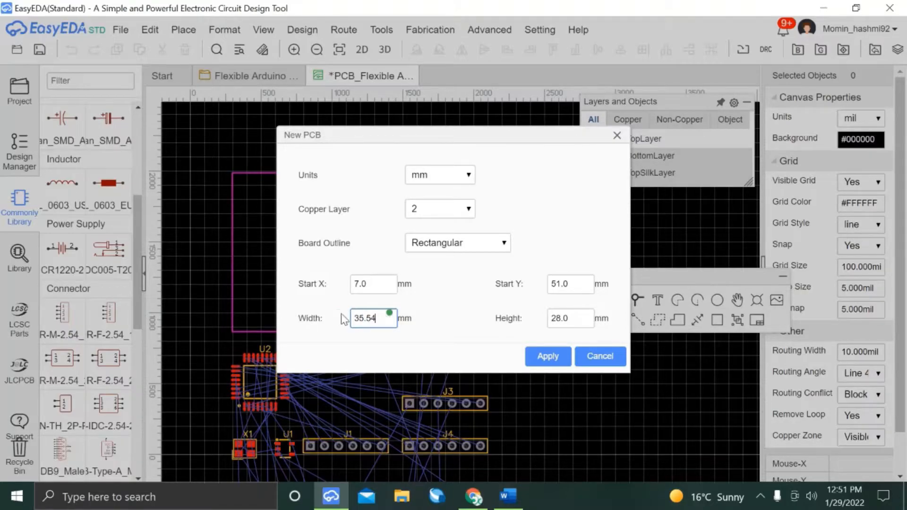
# Set the board's height to 18 mm from the Word layout drawing and create the rectangular outline.
pyautogui.doubleClick(570, 321)
pyautogui.hotkey('alt', 'Tab')
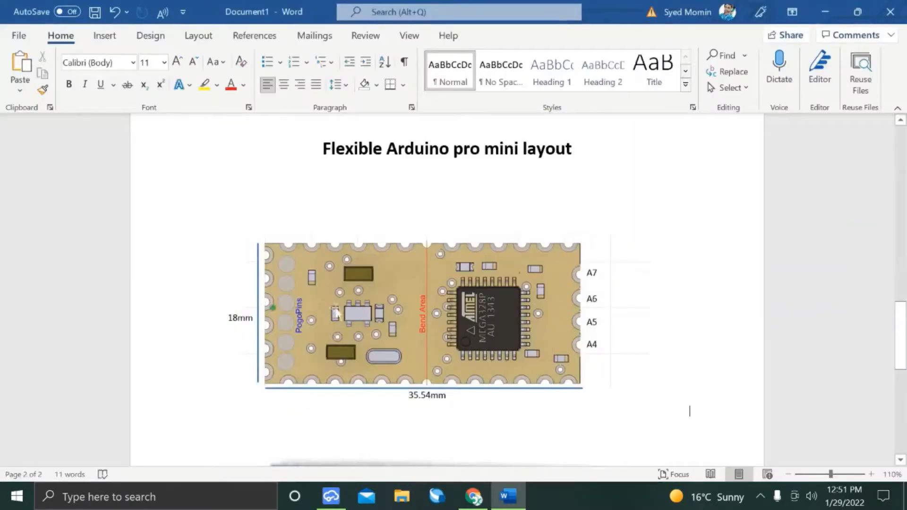
pyautogui.hotkey('alt', 'Tab')
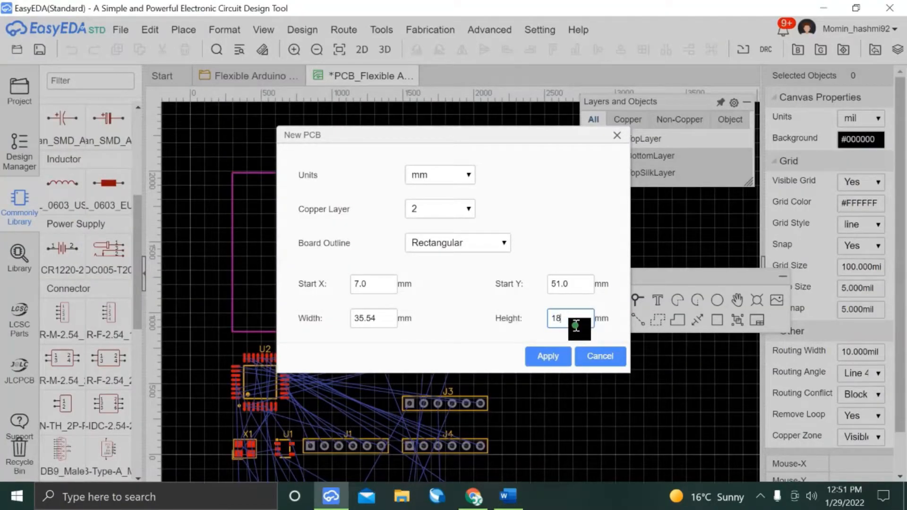
pyautogui.click(549, 358)
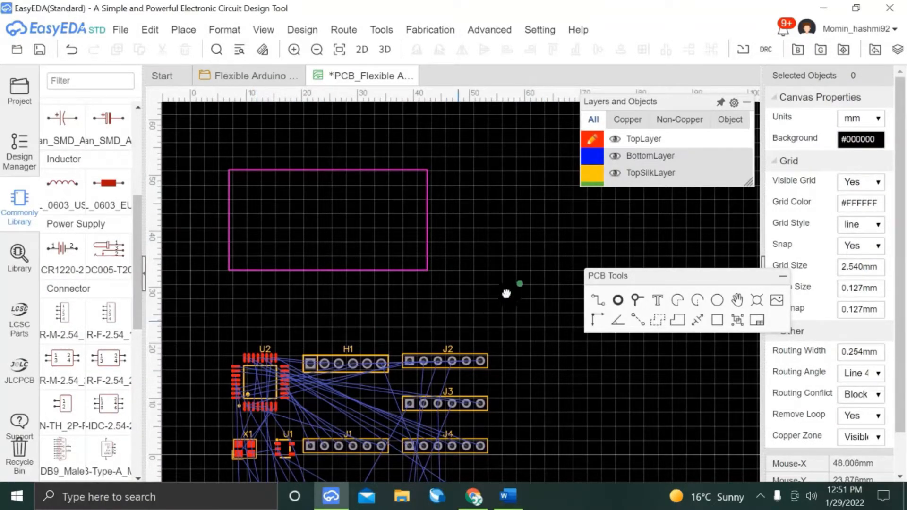
# Place microcontroller U2 in the right half of the board outline, checking its position against the flexible layout in Word.
pyautogui.moveTo(491, 303); pyautogui.dragTo(526, 279, button='right')
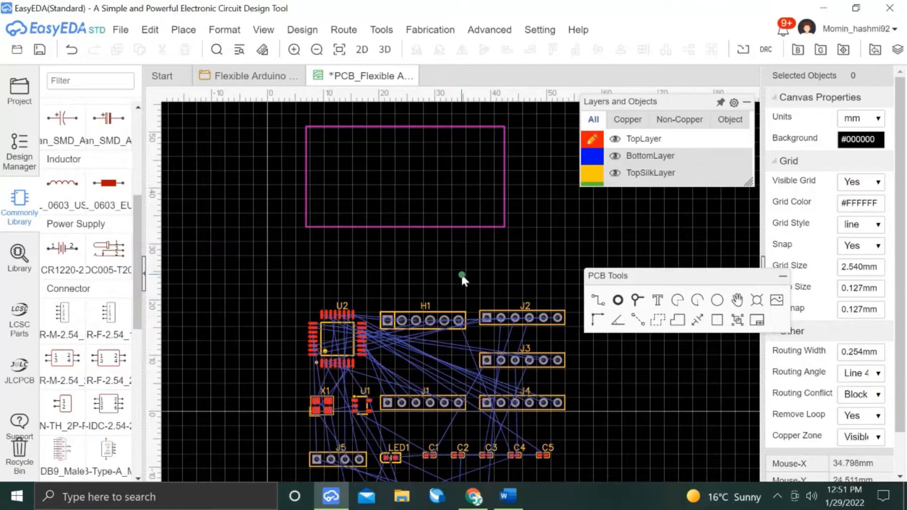
pyautogui.hotkey('alt', 'Tab')
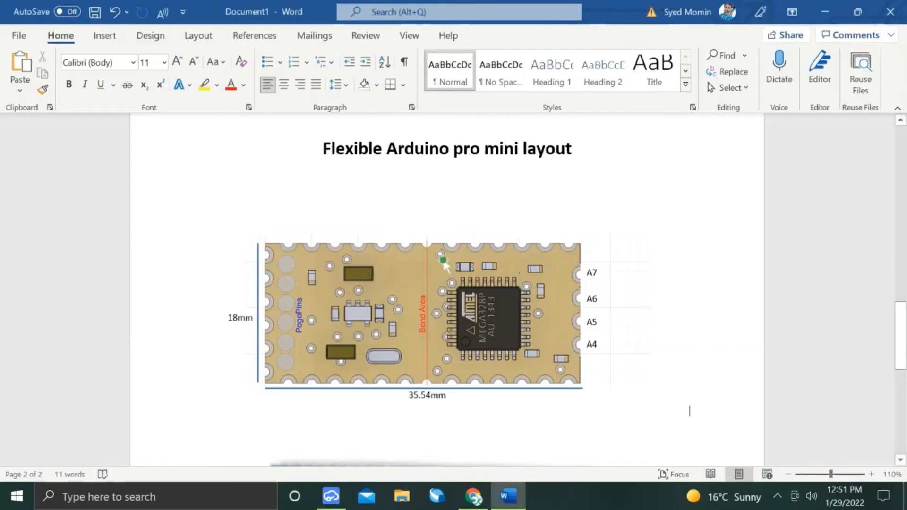
pyautogui.hotkey('alt', 'Tab')
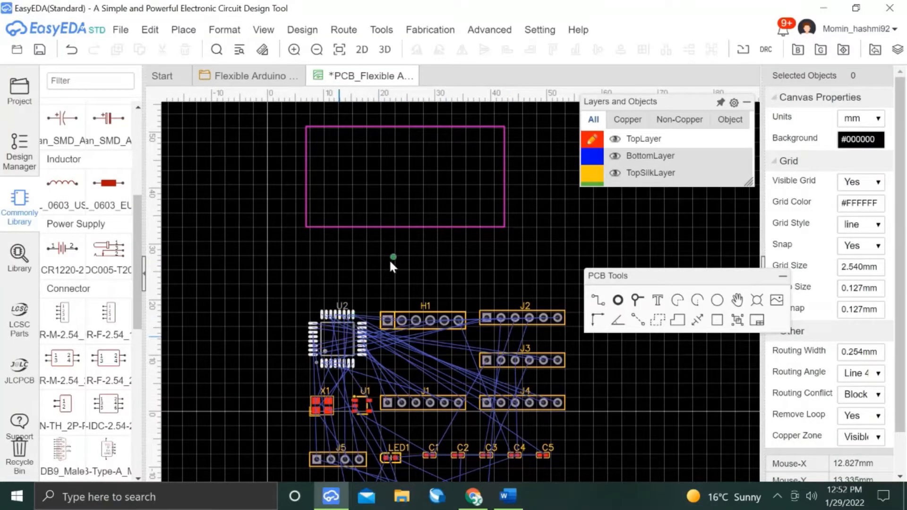
pyautogui.moveTo(440, 191); pyautogui.dragTo(456, 175)
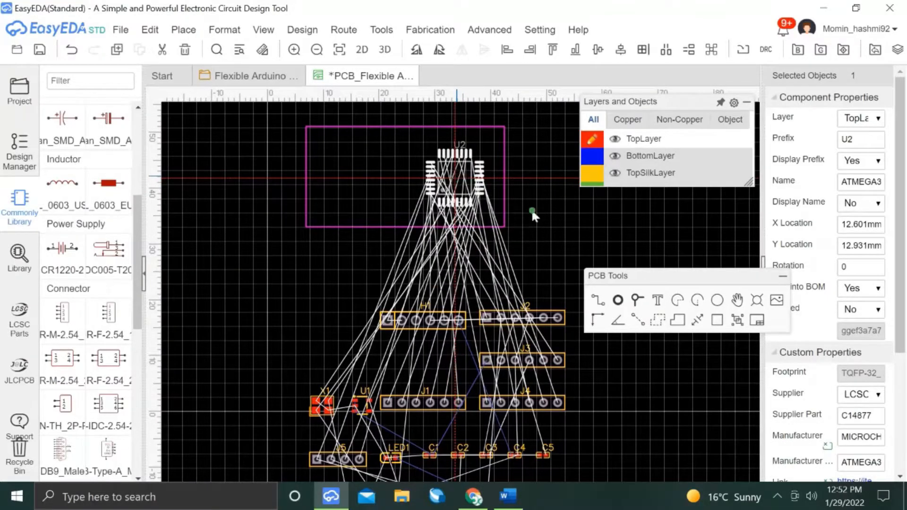
pyautogui.hotkey('alt', 'Tab')
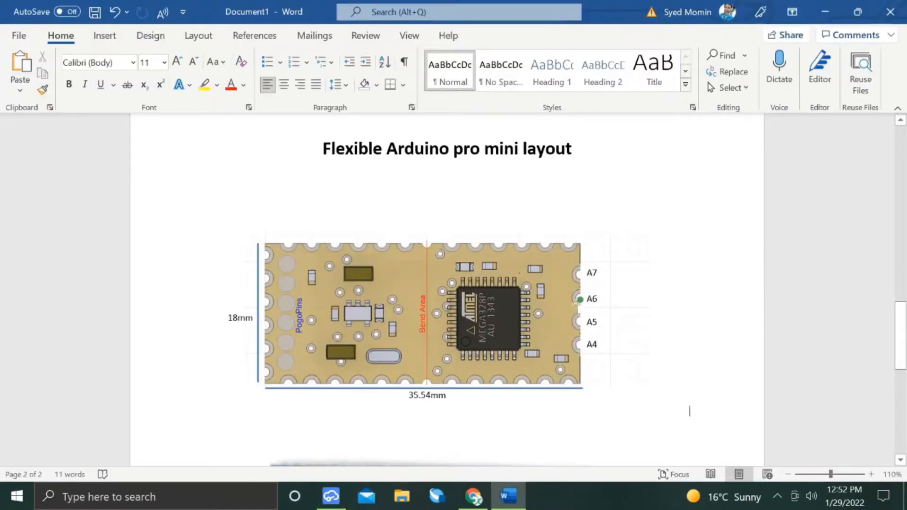
pyautogui.hotkey('alt', 'Tab')
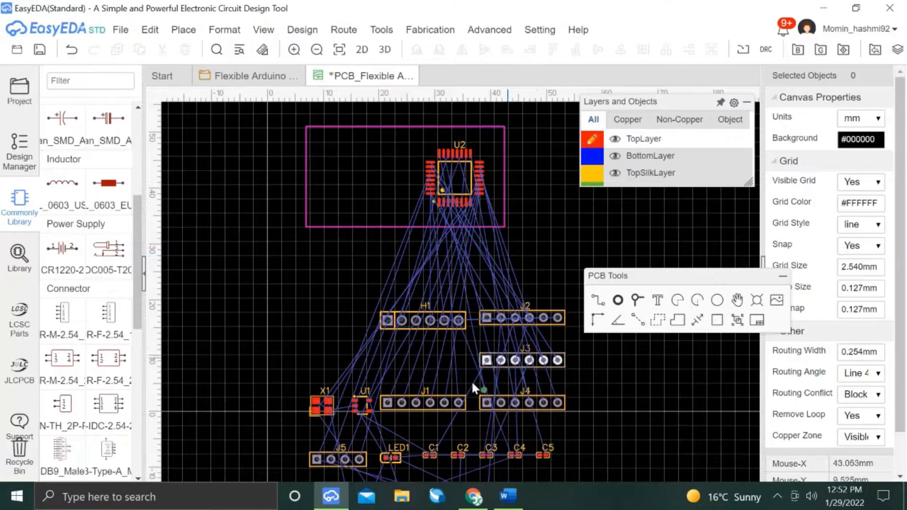
# Place four-pin header J5 vertically just inside the board's right edge and shift microcontroller U2 left to make room for it.
pyautogui.moveTo(357, 462); pyautogui.dragTo(544, 193)
pyautogui.click(541, 211)
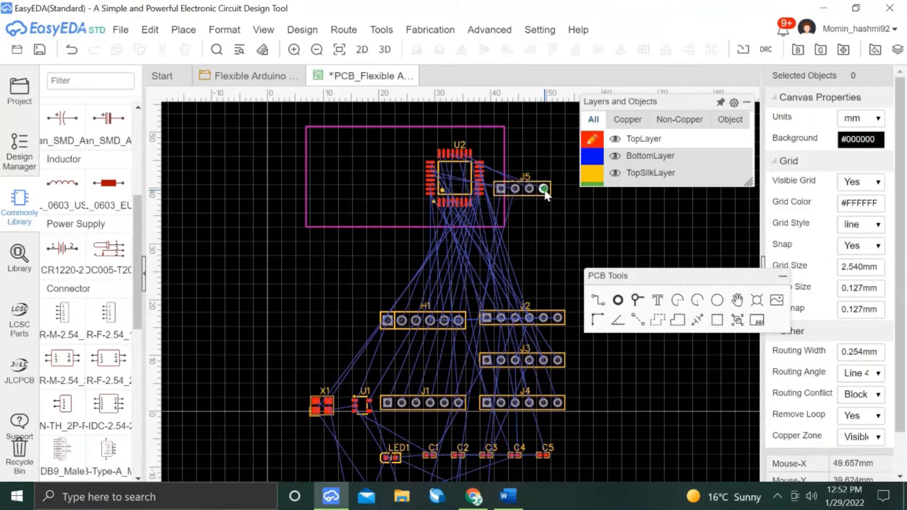
pyautogui.click(544, 190)
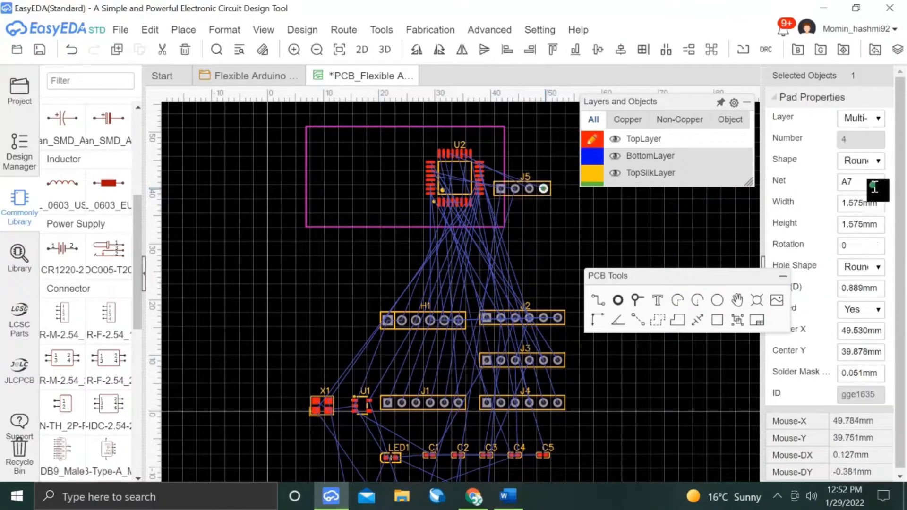
pyautogui.click(528, 197)
pyautogui.click(528, 193)
pyautogui.press('space')
pyautogui.moveTo(523, 190); pyautogui.dragTo(440, 184)
pyautogui.click(501, 167)
pyautogui.click(541, 203)
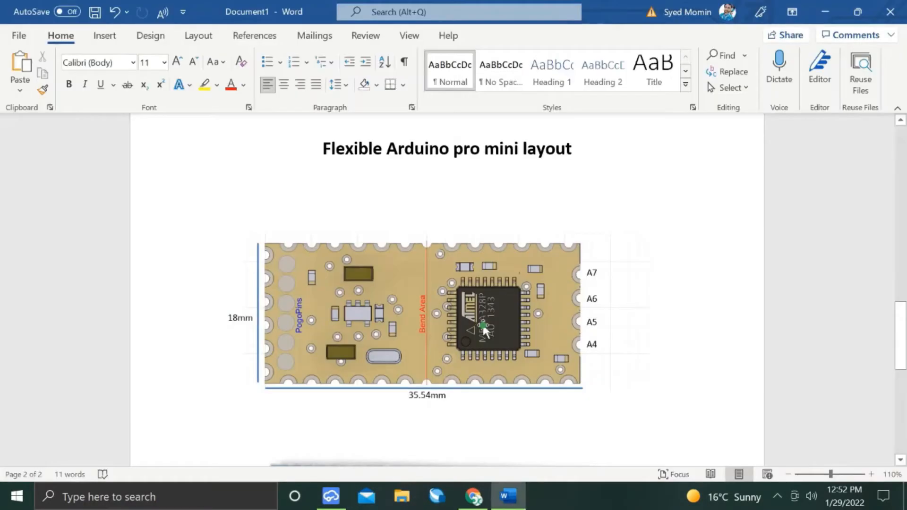
# Compare the upper-edge pin order on the Arduino Pro Mini photo in Word with header J4 in the EasyEDA schematic.
pyautogui.scroll(-4, 483, 329)
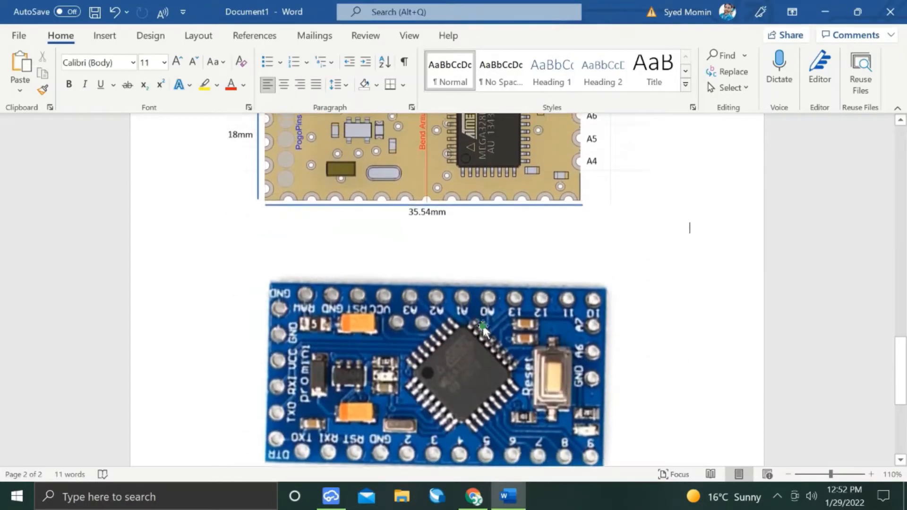
pyautogui.scroll(5, 482, 329)
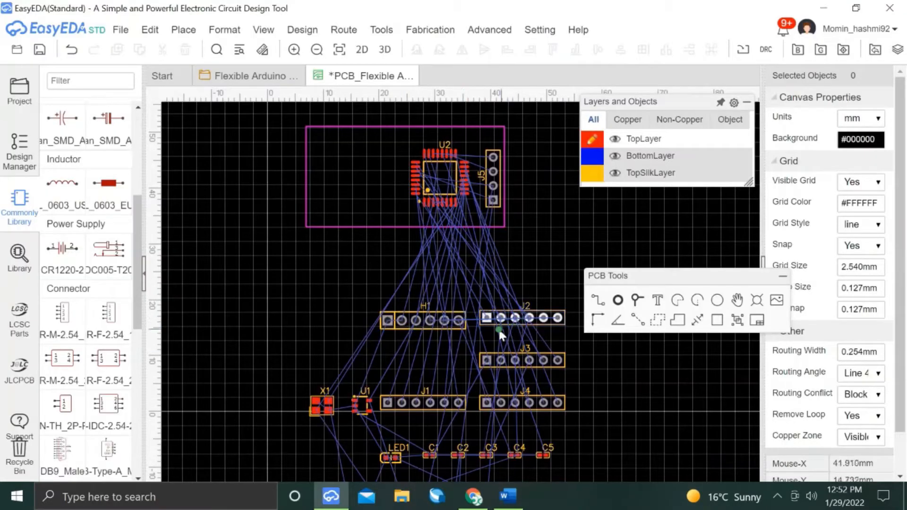
pyautogui.hotkey('alt', 'Tab')
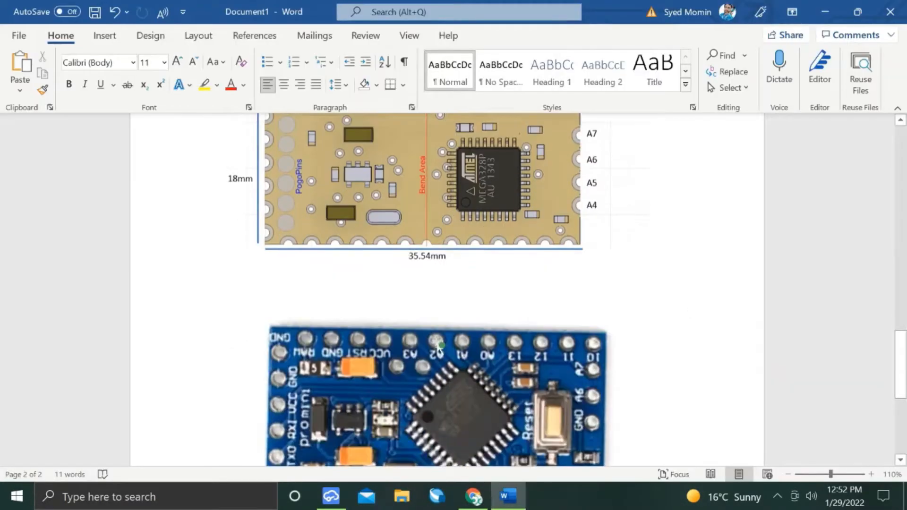
pyautogui.scroll(-2, 595, 295)
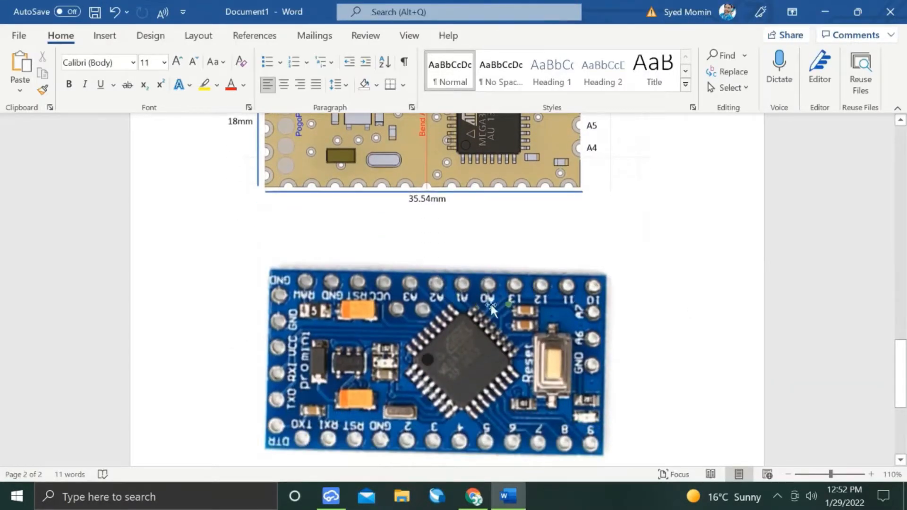
pyautogui.hotkey('alt', 'Tab')
pyautogui.click(250, 76)
pyautogui.scroll(5, 437, 335)
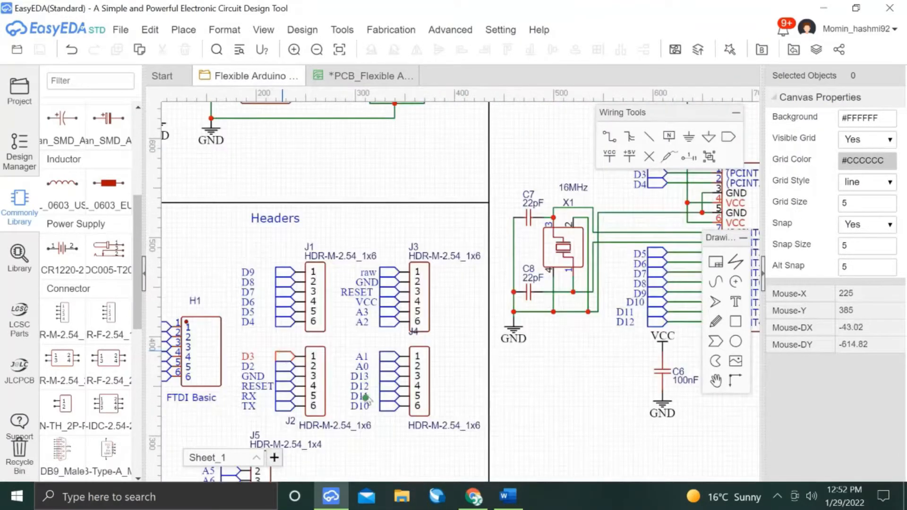
pyautogui.click(418, 387)
pyautogui.hotkey('alt', 'Tab')
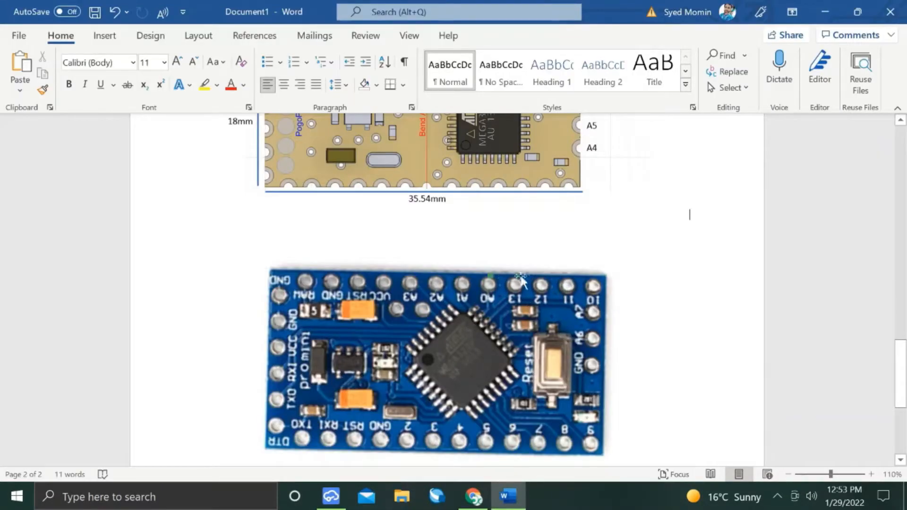
pyautogui.hotkey('alt', 'Tab')
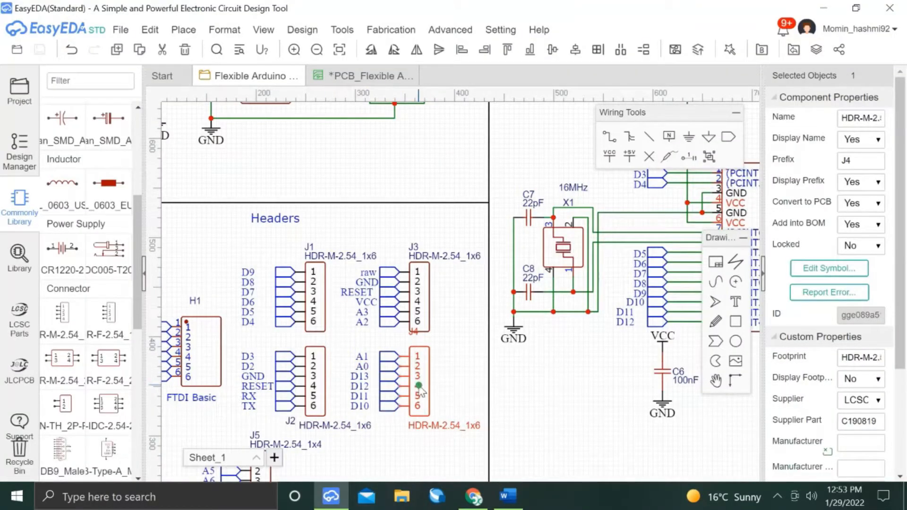
# Save the PCB, locate header J3 from the schematic, and place it horizontally above the right part of the board's upper edge.
pyautogui.click(359, 76)
pyautogui.scroll(-1, 334, 297)
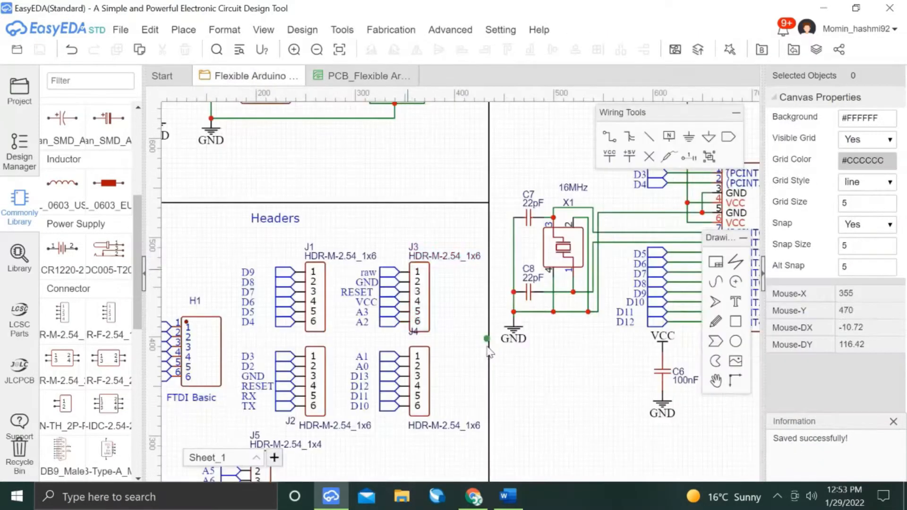
pyautogui.click(248, 75)
pyautogui.click(423, 303)
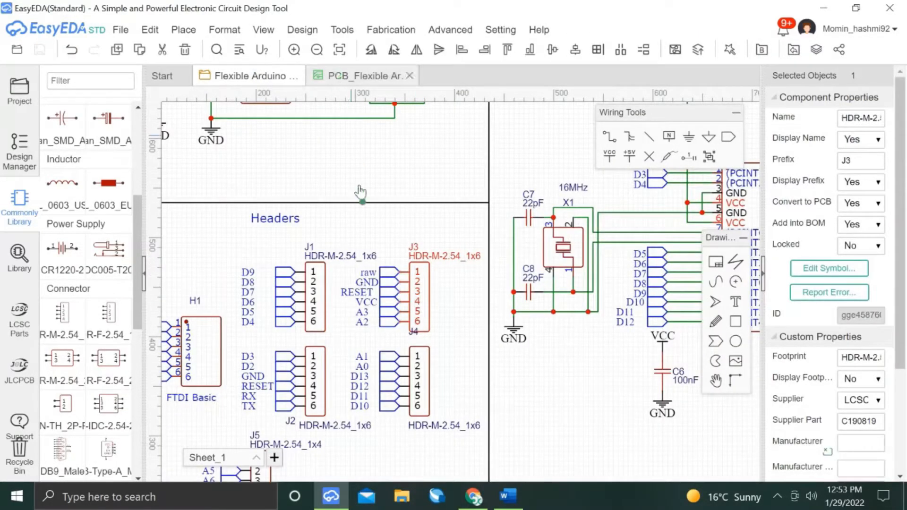
pyautogui.hotkey('shift', 'x')
pyautogui.moveTo(467, 347); pyautogui.dragTo(456, 166)
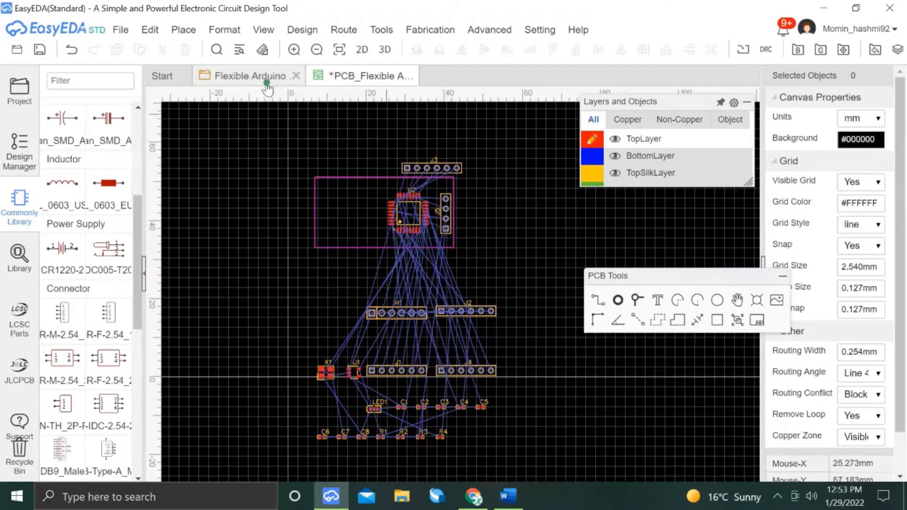
# Check J3's pins against the Pro Mini photo in Word and move J3 left along the upper edge to about X 21.3 mm, Y 53.2 mm.
pyautogui.click(507, 495)
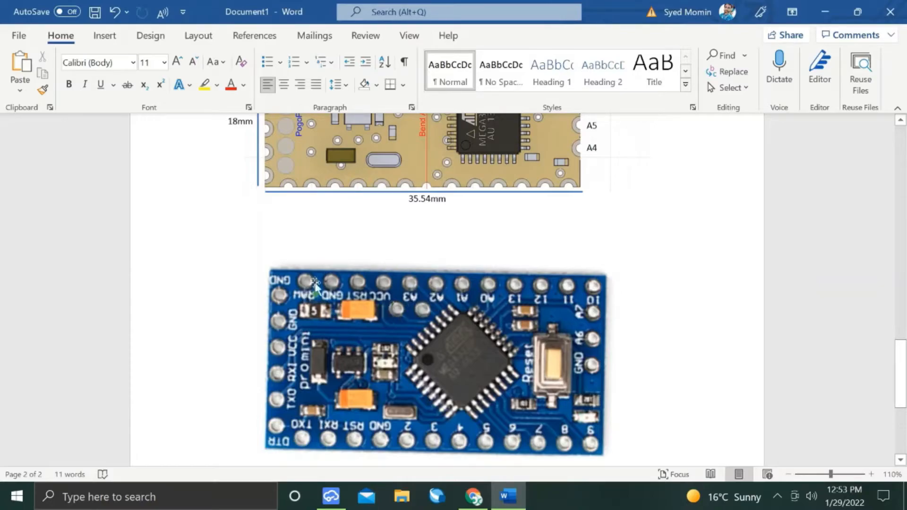
pyautogui.hotkey('alt', 'Tab')
pyautogui.click(250, 76)
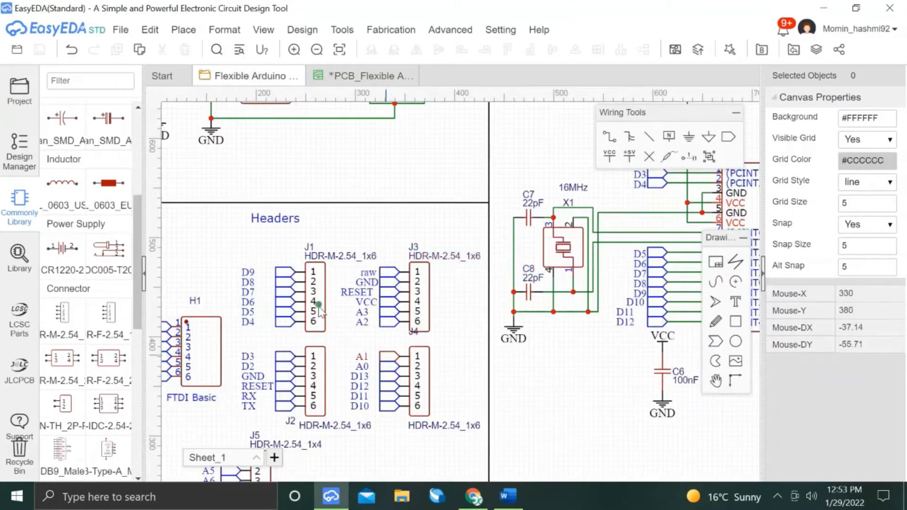
pyautogui.click(417, 299)
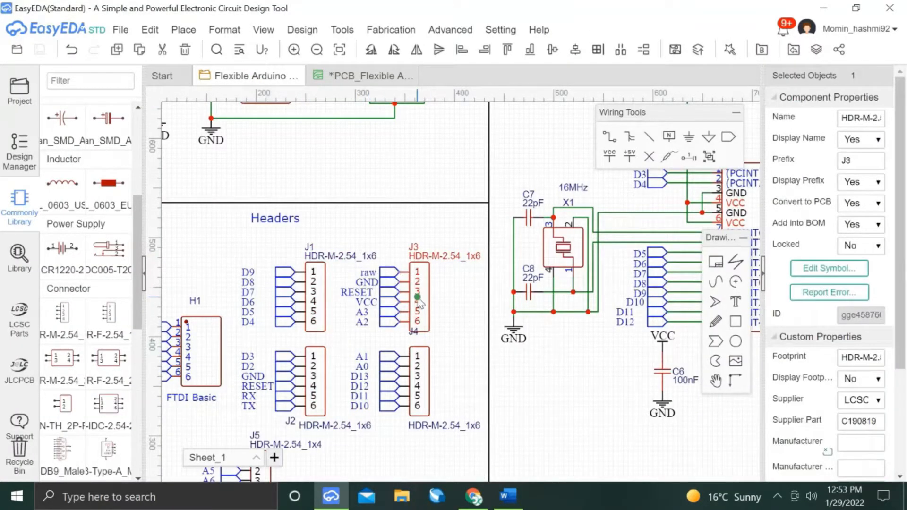
pyautogui.hotkey('shift', 'x')
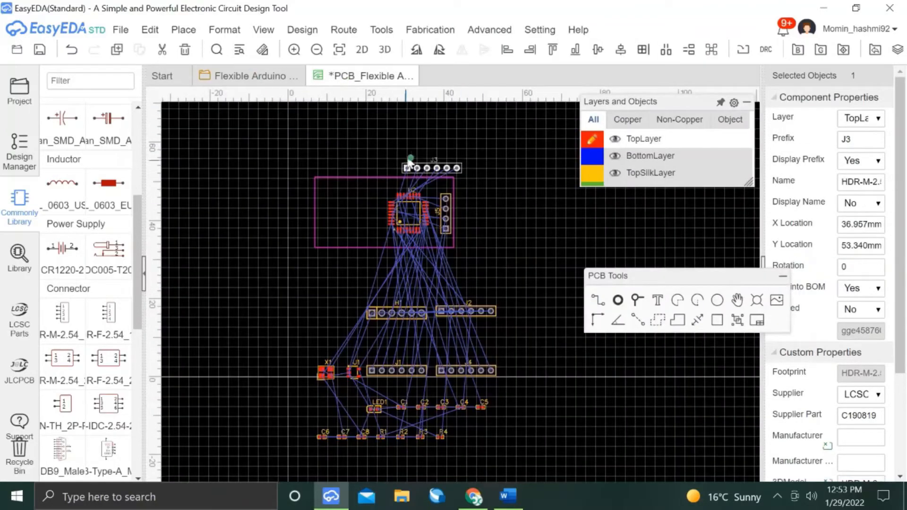
pyautogui.moveTo(406, 161); pyautogui.dragTo(373, 165)
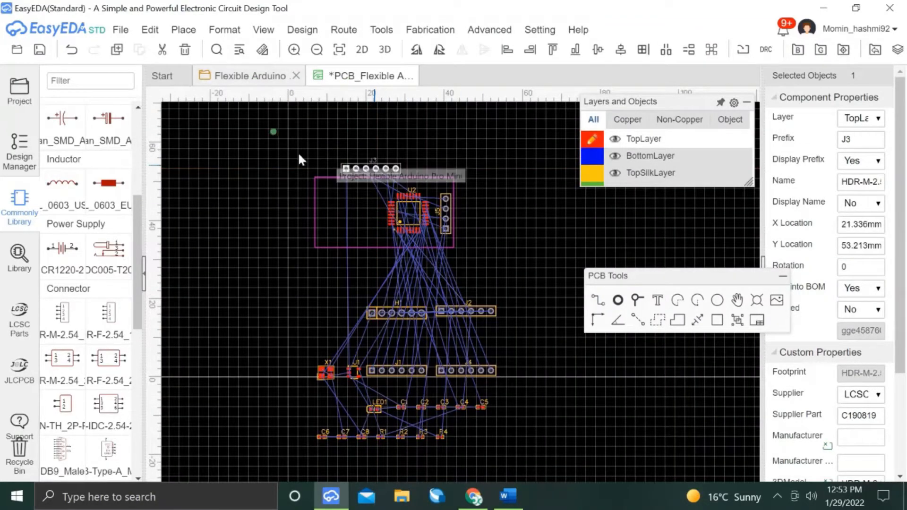
# Select header J4 in the schematic to locate it on the PCB.
pyautogui.click(245, 70)
pyautogui.click(420, 377)
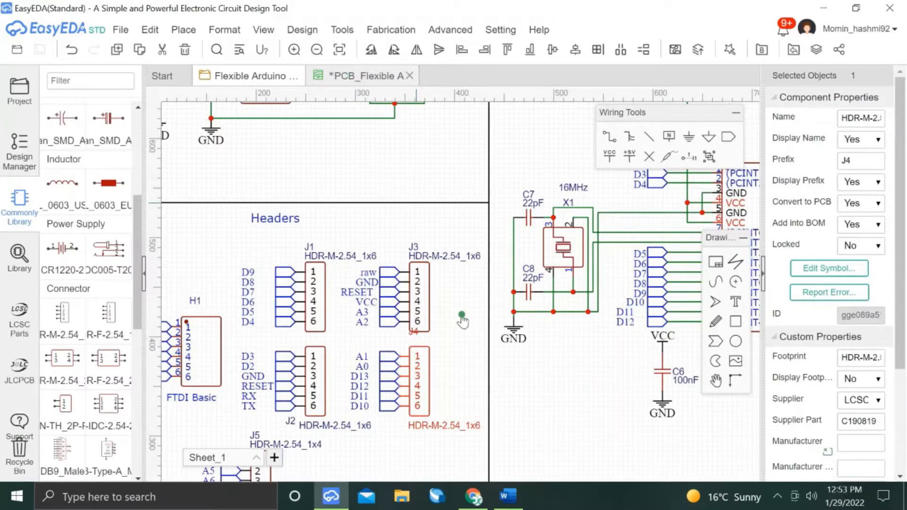
# Place header J4 beside J3 along the board outline's top edge and check both headers' pin order against the Pro Mini photo in Word.
pyautogui.hotkey('shift', 'x')
pyautogui.moveTo(487, 338); pyautogui.dragTo(483, 203)
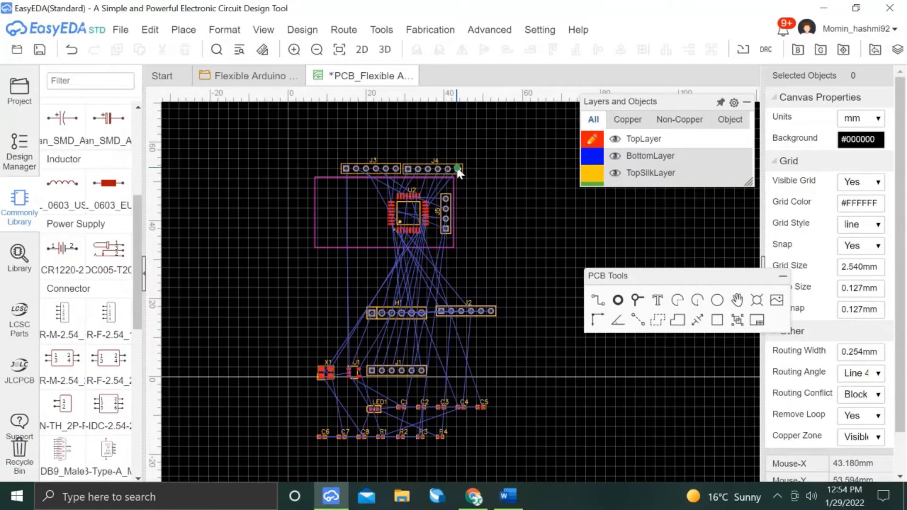
pyautogui.click(458, 170)
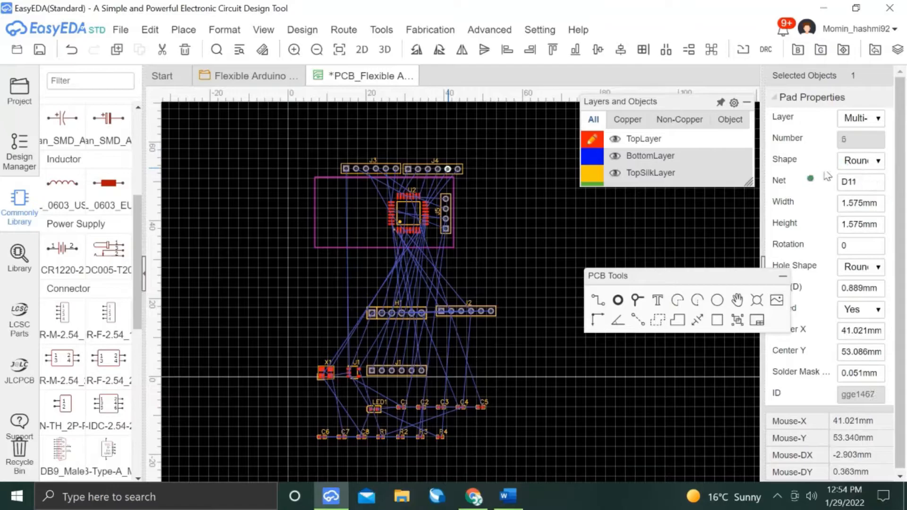
pyautogui.hotkey('alt', 'Tab')
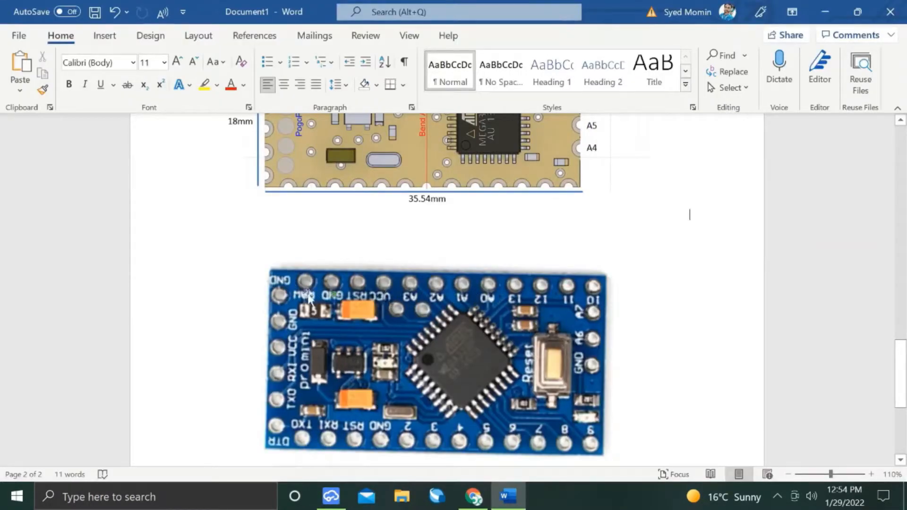
pyautogui.hotkey('alt', 'Tab')
pyautogui.click(346, 168)
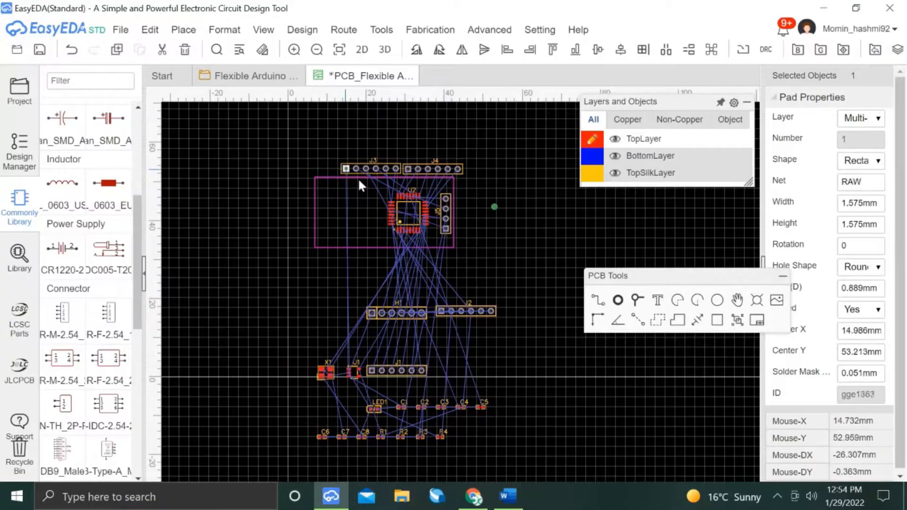
pyautogui.click(520, 273)
pyautogui.hotkey('alt', 'Tab')
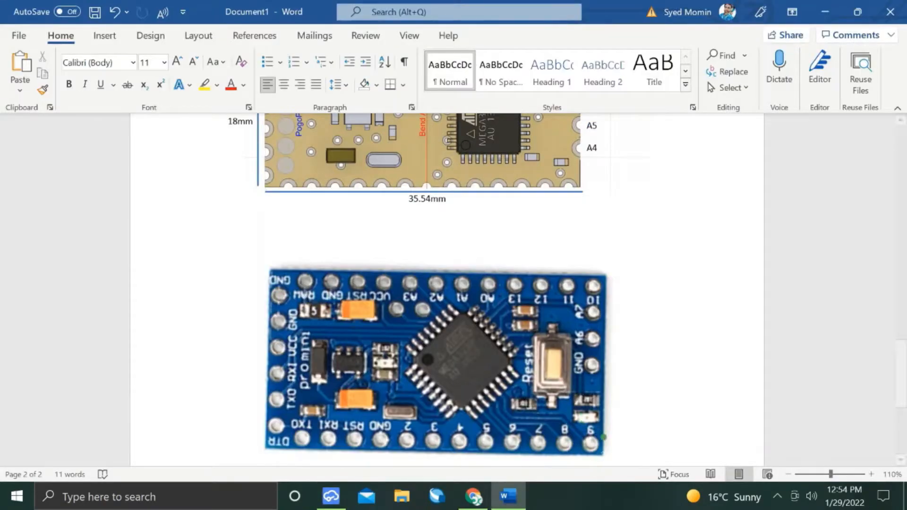
# Place header J1 on the right half of the board's bottom edge, rotate it 180° and check its pin order against the Word photo.
pyautogui.hotkey('alt', 'Tab')
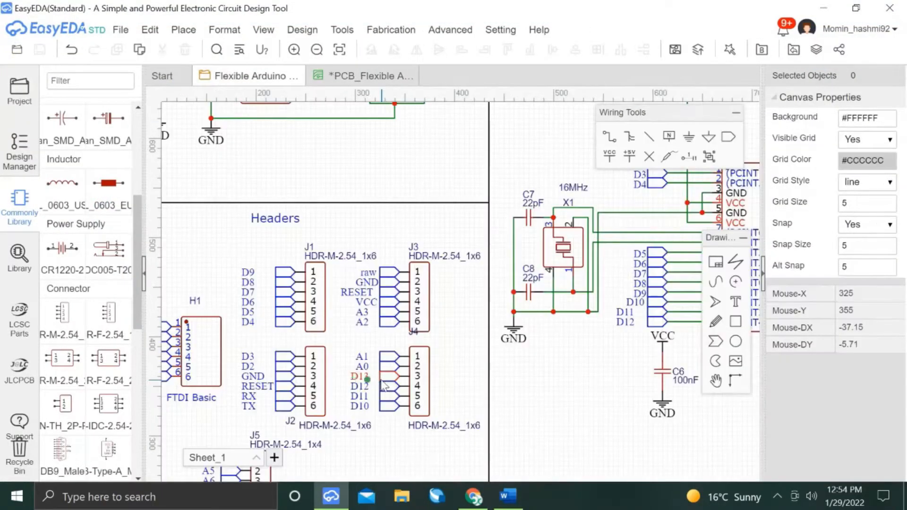
pyautogui.click(310, 295)
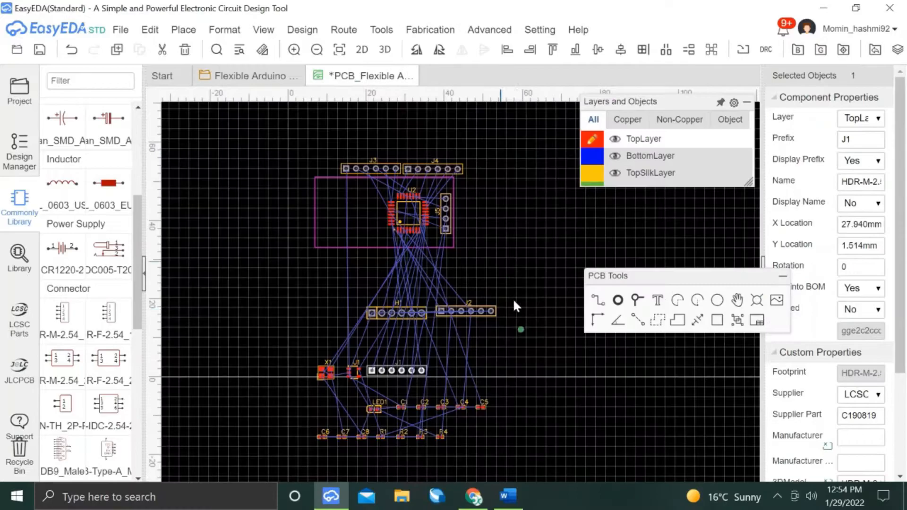
pyautogui.moveTo(420, 372); pyautogui.dragTo(449, 252)
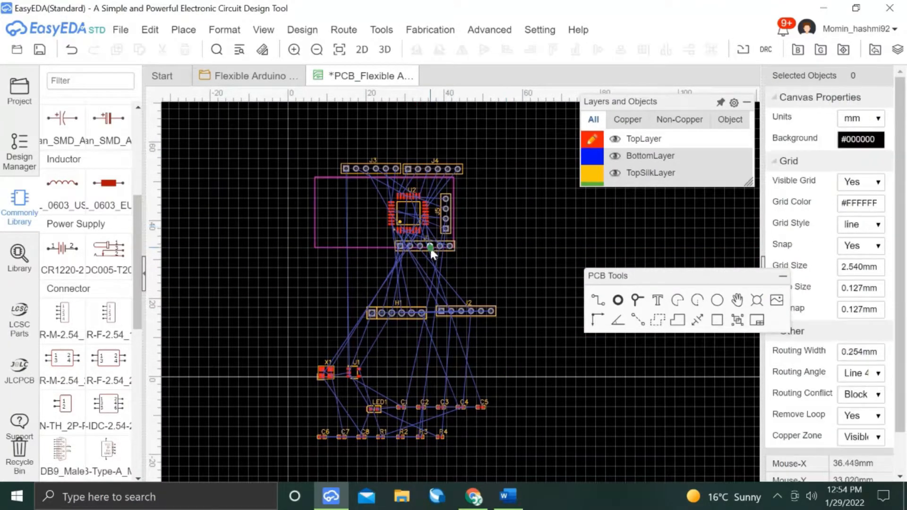
pyautogui.click(438, 251)
pyautogui.doubleClick(416, 49)
pyautogui.click(452, 254)
pyautogui.hotkey('alt', 'Tab')
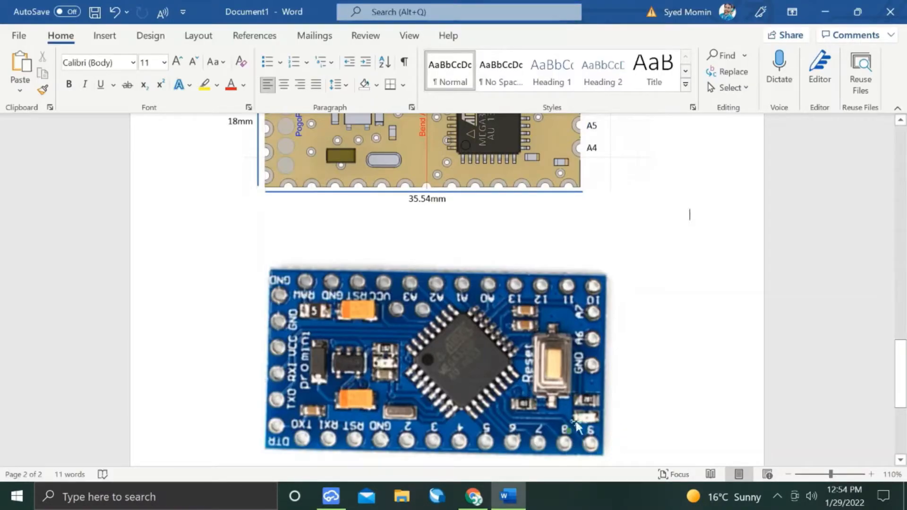
pyautogui.hotkey('alt', 'Tab')
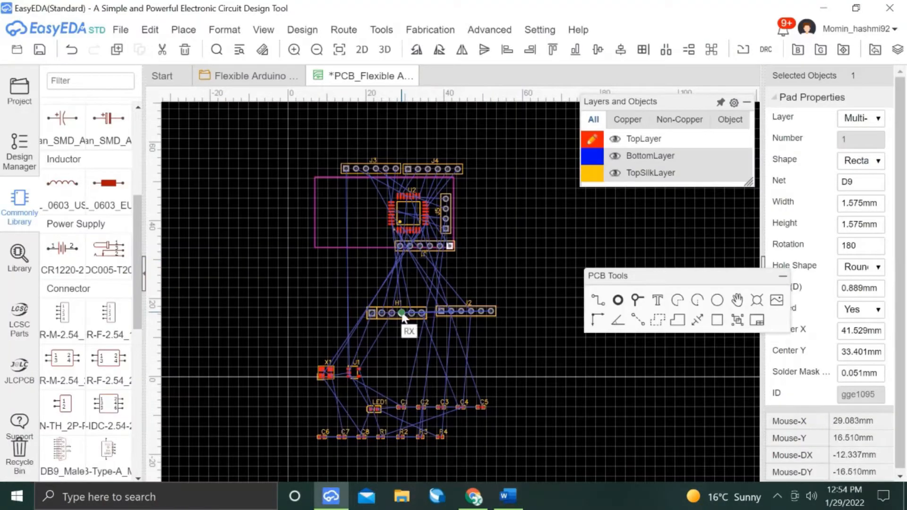
# Place header J2 on the board's bottom edge left of J1, rotate it 180° and compare its pin order with the Word photo.
pyautogui.click(243, 76)
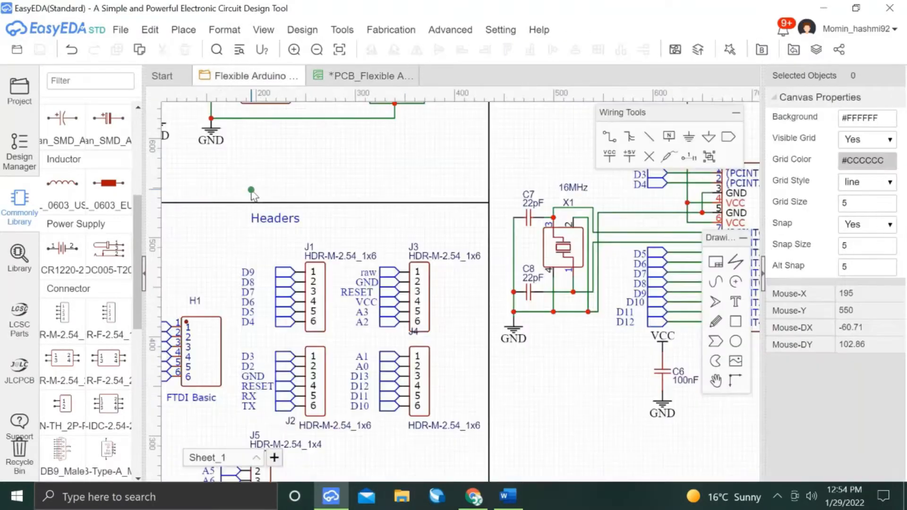
pyautogui.click(316, 378)
pyautogui.click(359, 76)
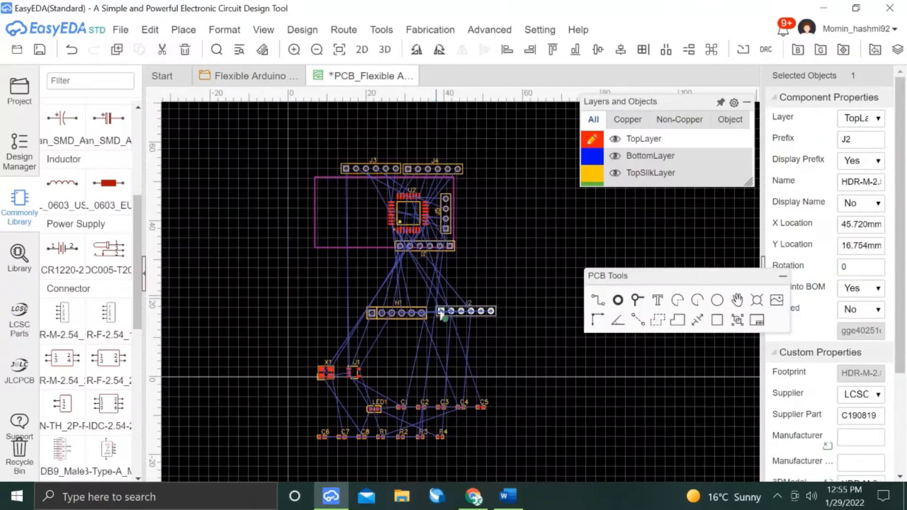
pyautogui.click(335, 251)
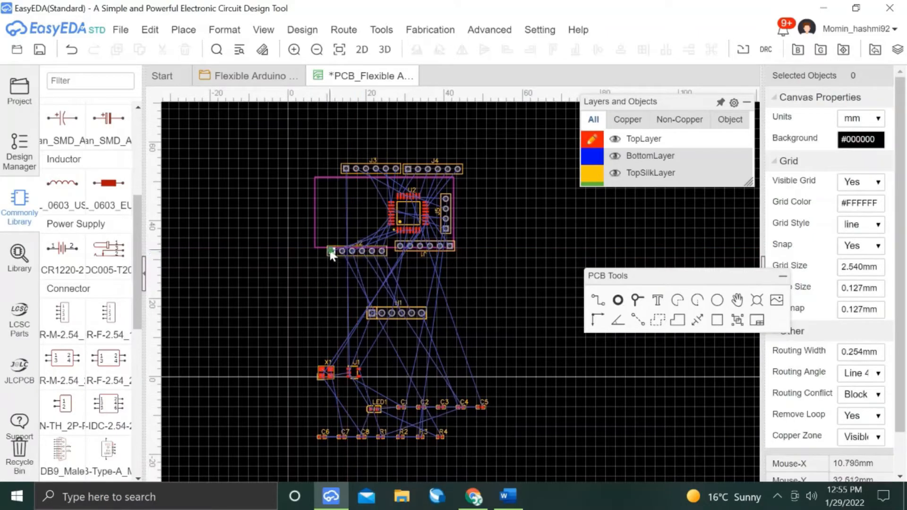
pyautogui.click(365, 254)
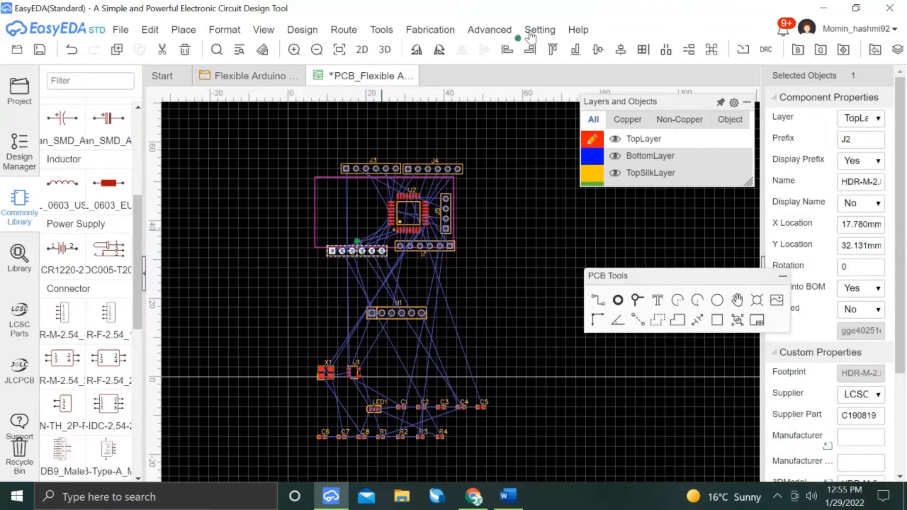
pyautogui.click(418, 50)
pyautogui.click(418, 50)
pyautogui.click(337, 241)
pyautogui.scroll(3, 351, 231)
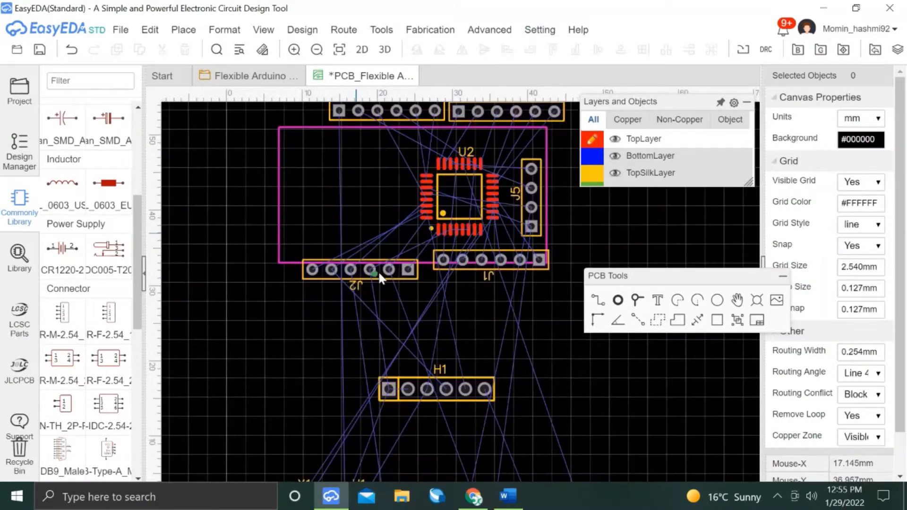
pyautogui.hotkey('alt', 'Tab')
pyautogui.hotkey('alt', 'Tab')
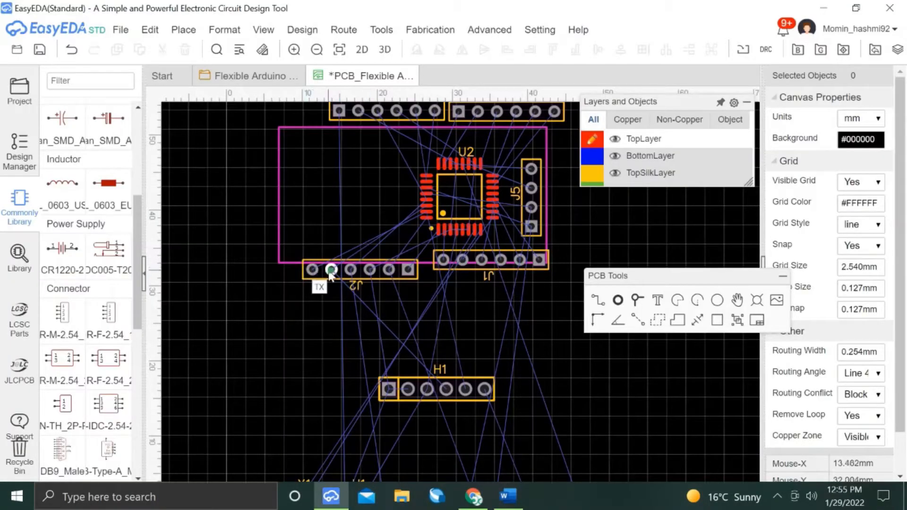
# Align headers J2 and J1 with each other in one horizontal row by their vertical centers.
pyautogui.click(394, 275)
pyautogui.keyDown('ctrl'); pyautogui.click(487, 265); pyautogui.keyUp('ctrl')
pyautogui.click(597, 50)
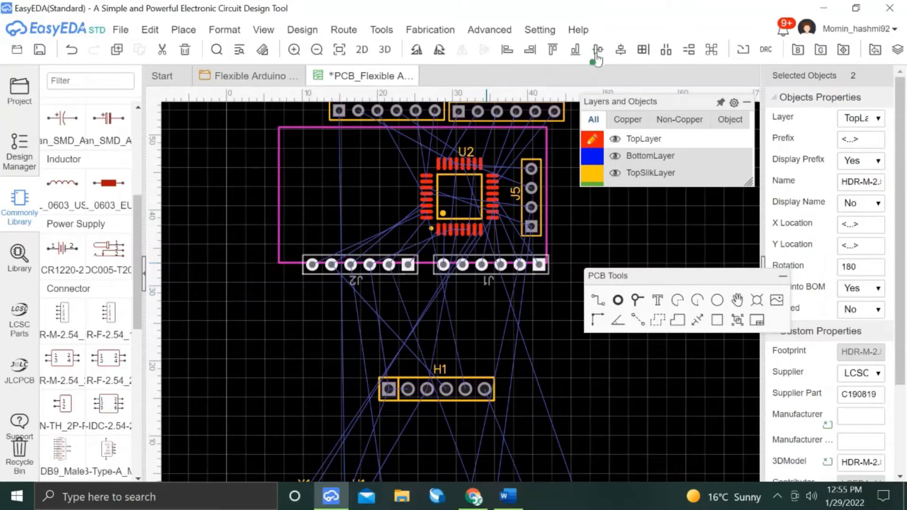
# Nudge header J1 left and up, inside the board's lower right corner.
pyautogui.click(491, 279)
pyautogui.press('Left')
pyautogui.press('Left')
pyautogui.press('Left')
pyautogui.press('Left')
pyautogui.press('Left')
pyautogui.press('Left')
pyautogui.press('Left')
pyautogui.press('Left')
pyautogui.press('Up')
pyautogui.press('Up')
pyautogui.press('Up')
pyautogui.press('Up')
pyautogui.press('Up')
pyautogui.press('Up')
pyautogui.press('Up')
pyautogui.press('Up')
pyautogui.press('Up')
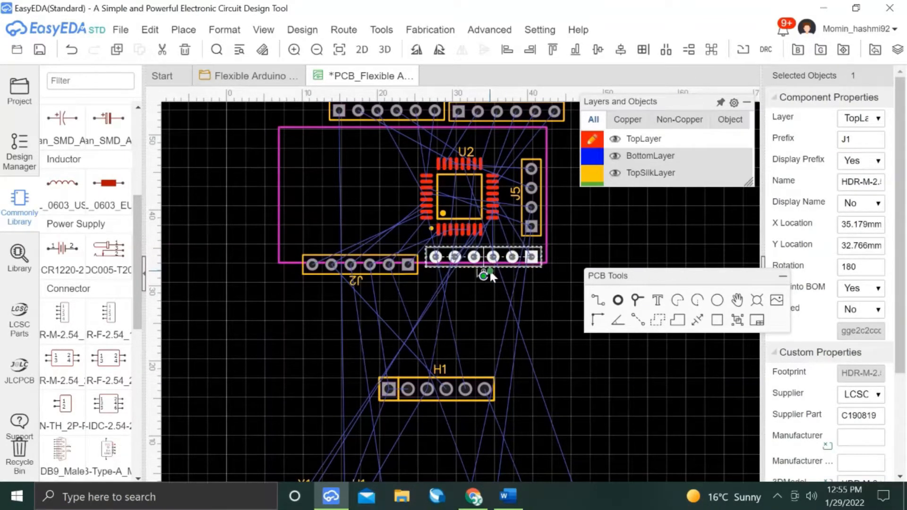
# Check the edge pads in the Word reference drawing and lower header J1 onto the board's bottom outline.
pyautogui.hotkey('alt', 'Tab')
pyautogui.scroll(2, 568, 234)
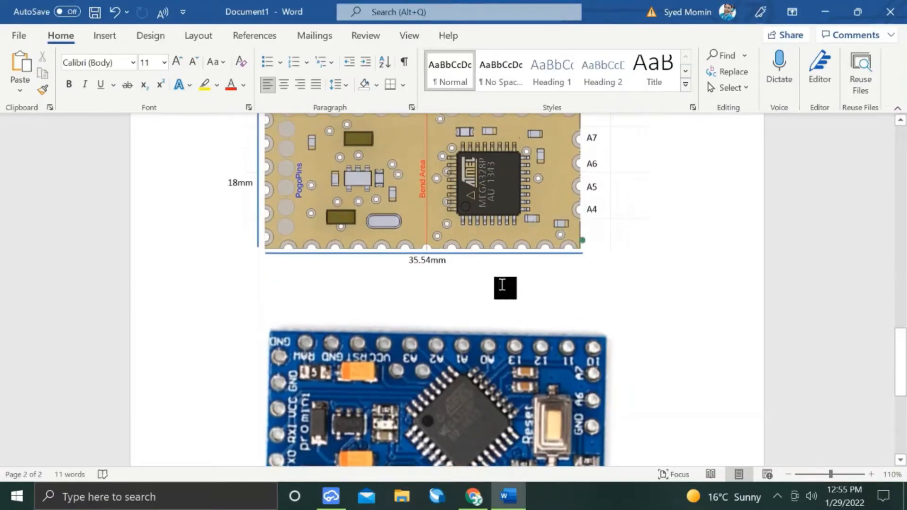
pyautogui.hotkey('alt', 'Tab')
pyautogui.scroll(4, 511, 272)
pyautogui.press('Down')
pyautogui.press('Down')
pyautogui.press('Down')
pyautogui.press('Down')
pyautogui.scroll(-3, 482, 288)
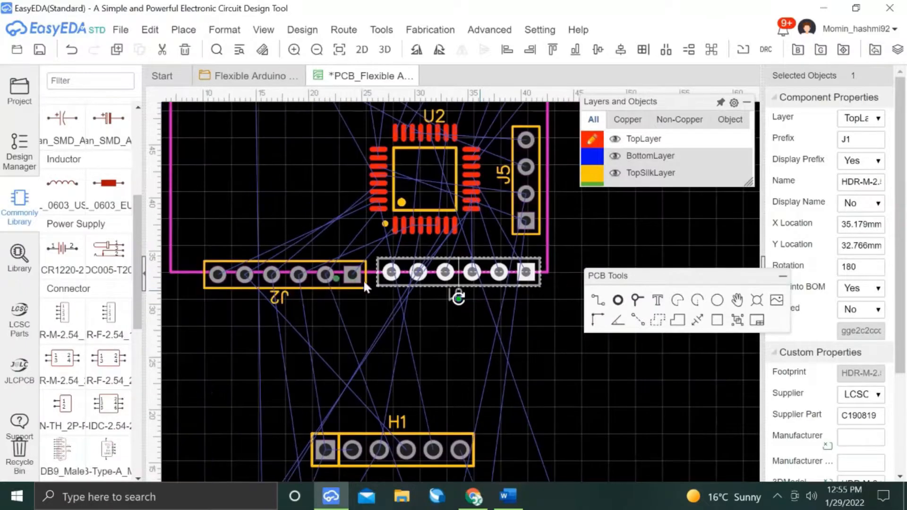
# Nudge header J2 left and up so its pads sit on the board's bottom outline near the lower left corner.
pyautogui.click(311, 285)
pyautogui.press('Left')
pyautogui.press('Left')
pyautogui.press('Left')
pyautogui.press('Left')
pyautogui.press('Left')
pyautogui.press('Left')
pyautogui.press('Left')
pyautogui.press('Left')
pyautogui.click(377, 305)
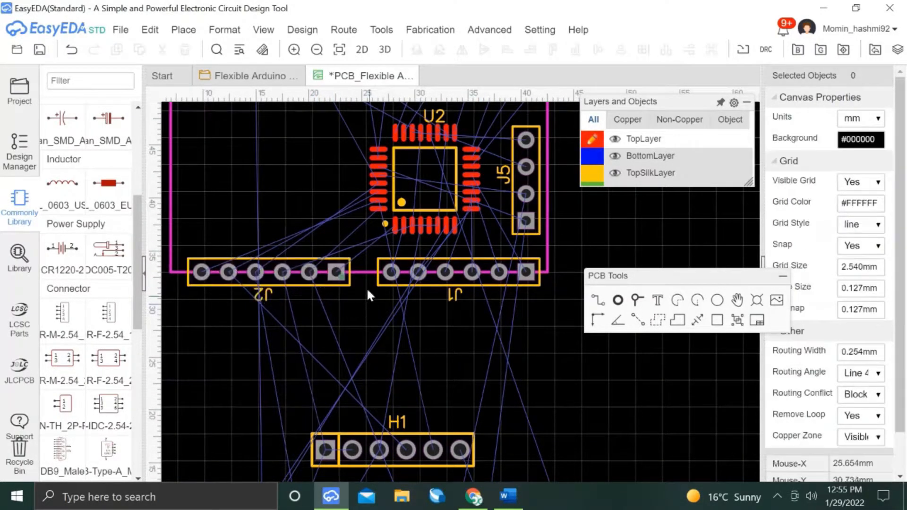
# Examine the gap between the bottom edge pads at the bend area in the Word reference drawing.
pyautogui.hotkey('alt', 'Tab')
pyautogui.scroll(1, 416, 279)
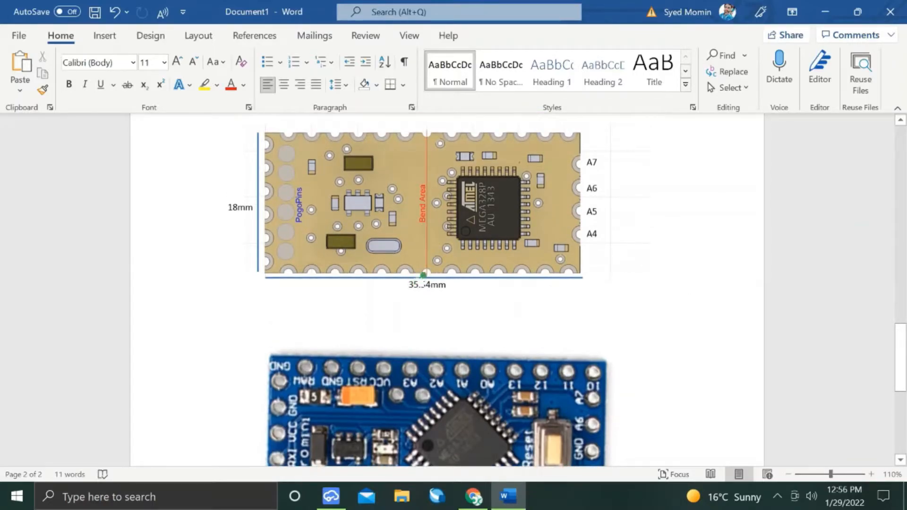
pyautogui.hotkey('alt', 'Tab')
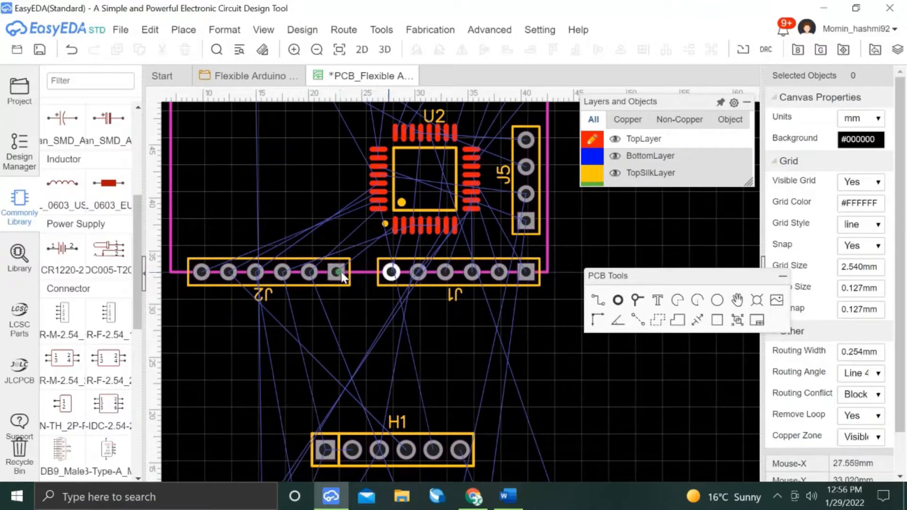
# Open the Windows Calculator and work out the pad spacing needed between headers J2 and J1.
pyautogui.click(201, 501)
pyautogui.write('calcu')
pyautogui.press('Return')
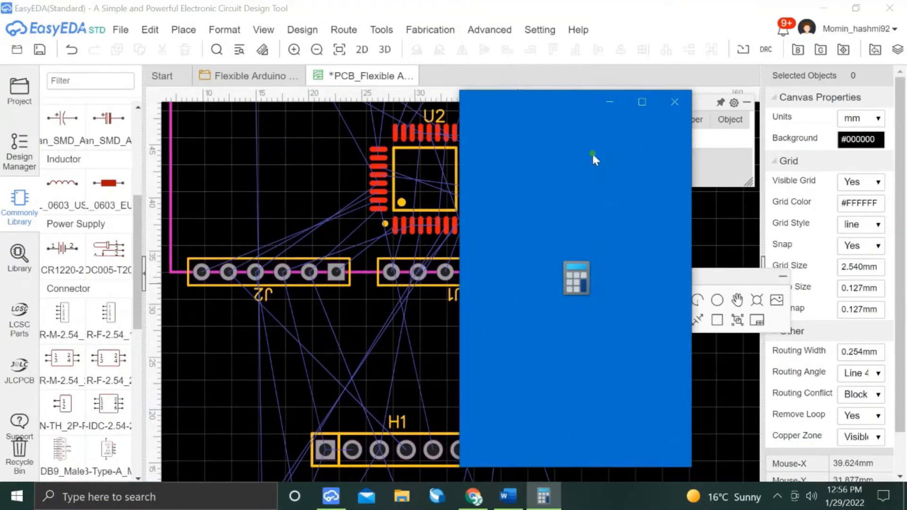
pyautogui.click(584, 425)
pyautogui.click(617, 449)
pyautogui.click(588, 396)
pyautogui.click(539, 396)
pyautogui.click(575, 424)
pyautogui.click(666, 451)
pyautogui.click(700, 206)
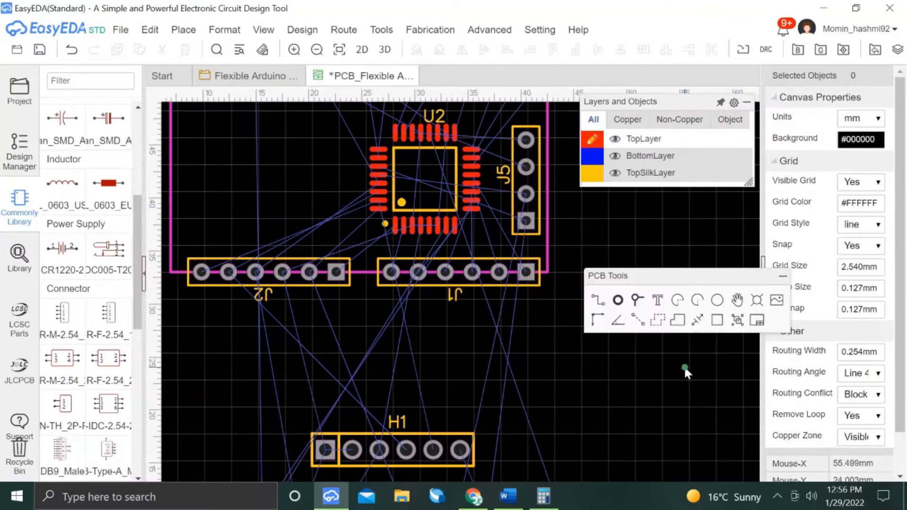
# Dimension the distance between J1's leftmost pad and J2's square pad, with the dimension line below the headers.
pyautogui.click(697, 319)
pyautogui.click(391, 271)
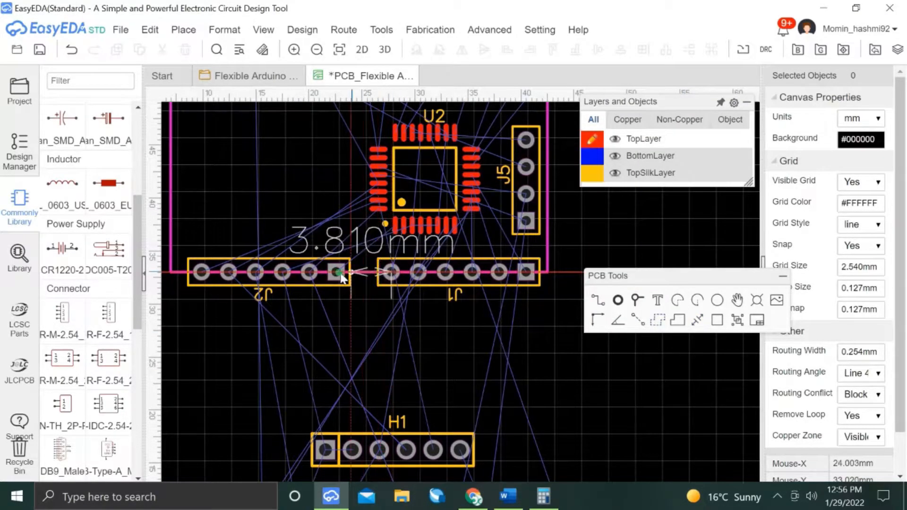
pyautogui.click(337, 273)
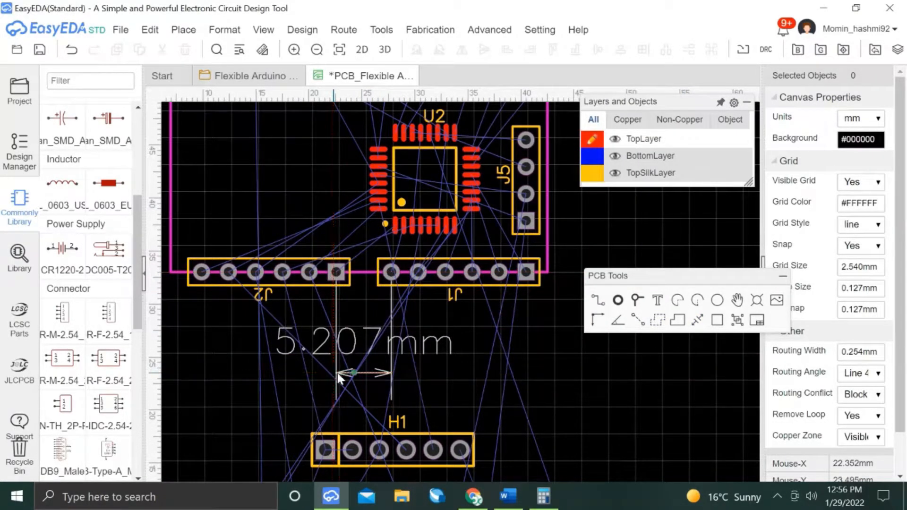
# Set the length of the dimension between J2 and J1 to 5.08 mm.
pyautogui.click(387, 371)
pyautogui.click(866, 165)
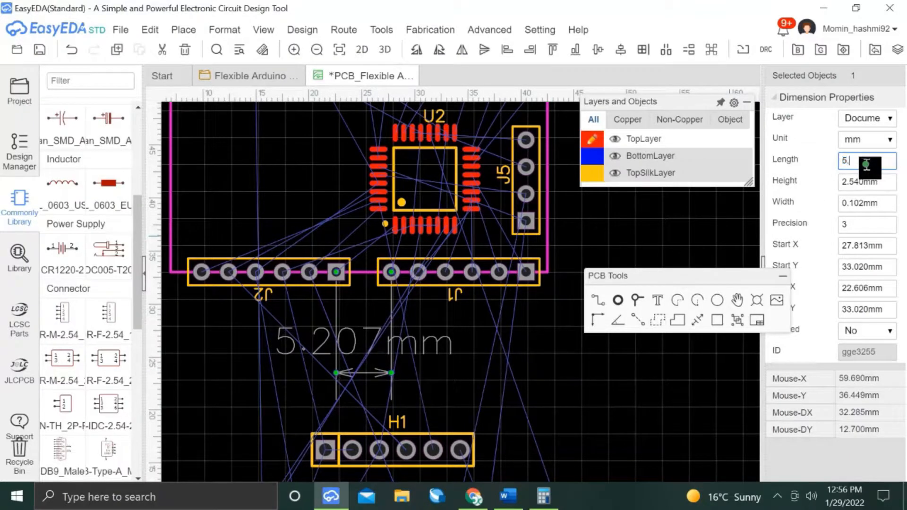
pyautogui.write('5.08')
pyautogui.press('Return')
pyautogui.click(338, 306)
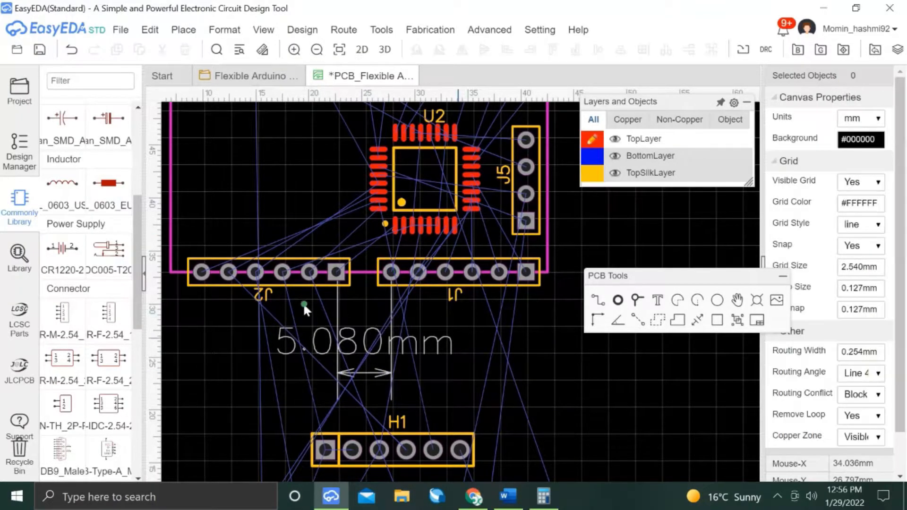
# Nudge header J2 right until its square pad is centered on the dimension's left extension line.
pyautogui.scroll(2, 355, 296)
pyautogui.scroll(2, 370, 296)
pyautogui.click(384, 294)
pyautogui.scroll(2, 384, 293)
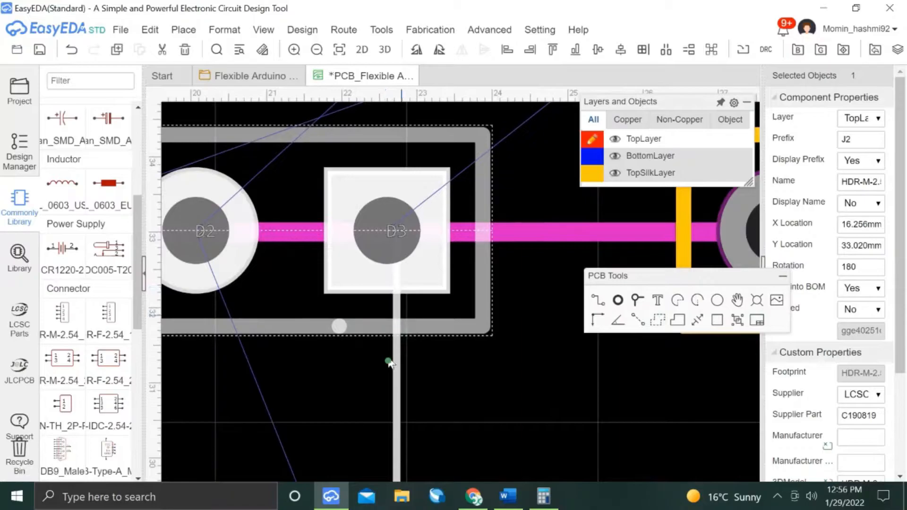
pyautogui.press('Right')
pyautogui.press('Right')
pyautogui.press('Left')
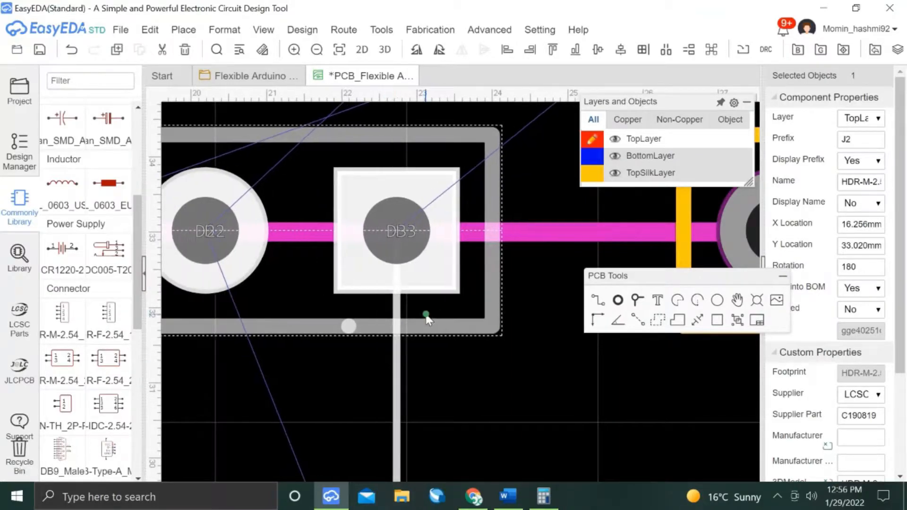
pyautogui.click(402, 371)
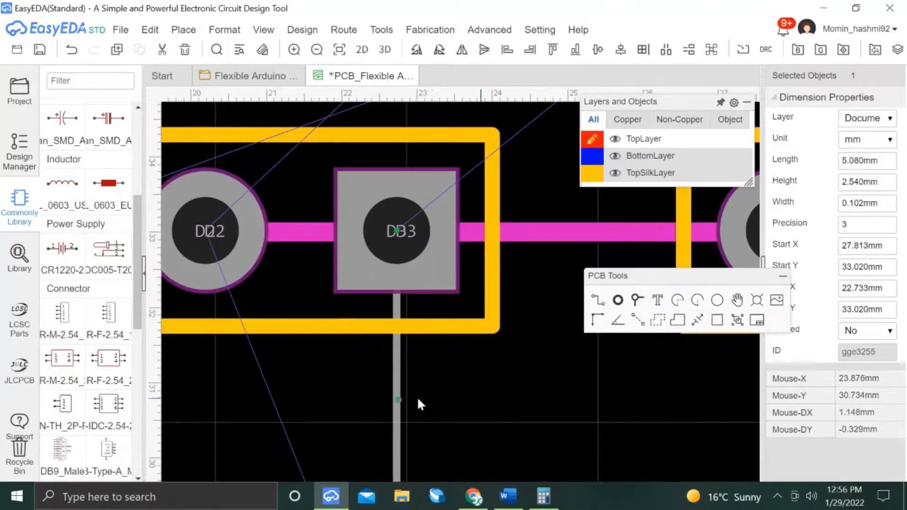
# Select headers J1 and J2 together and align their vertical centers.
pyautogui.scroll(-6, 457, 401)
pyautogui.click(589, 384)
pyautogui.keyDown('ctrl'); pyautogui.click(456, 384); pyautogui.keyUp('ctrl')
pyautogui.click(596, 50)
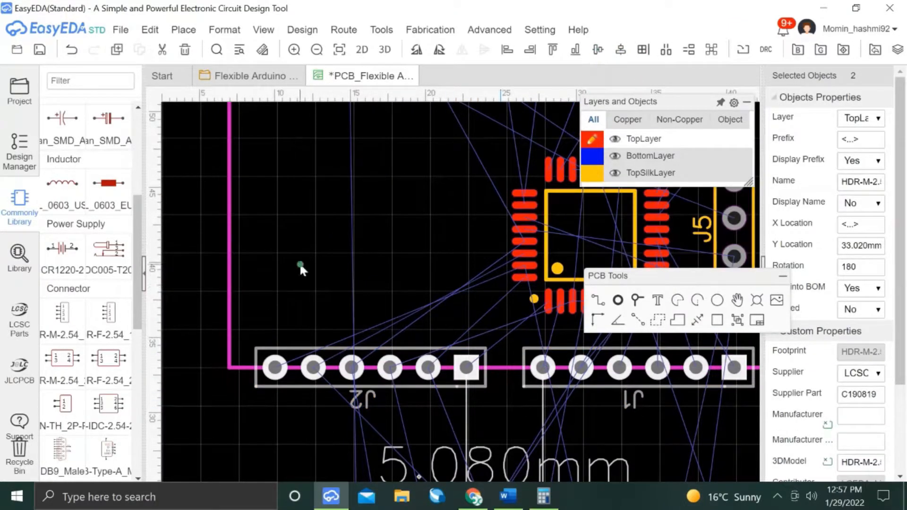
# Select headers J2 and J1 together and nudge them vertically until their pads are centered on the board outline's lower edge.
pyautogui.click(486, 392)
pyautogui.click(484, 387)
pyautogui.keyDown('ctrl'); pyautogui.click(523, 387); pyautogui.keyUp('ctrl')
pyautogui.moveTo(524, 388); pyautogui.dragTo(525, 380)
pyautogui.press('Up')
pyautogui.press('Up')
pyautogui.press('Down')
pyautogui.press('Down')
pyautogui.press('Down')
pyautogui.press('Down')
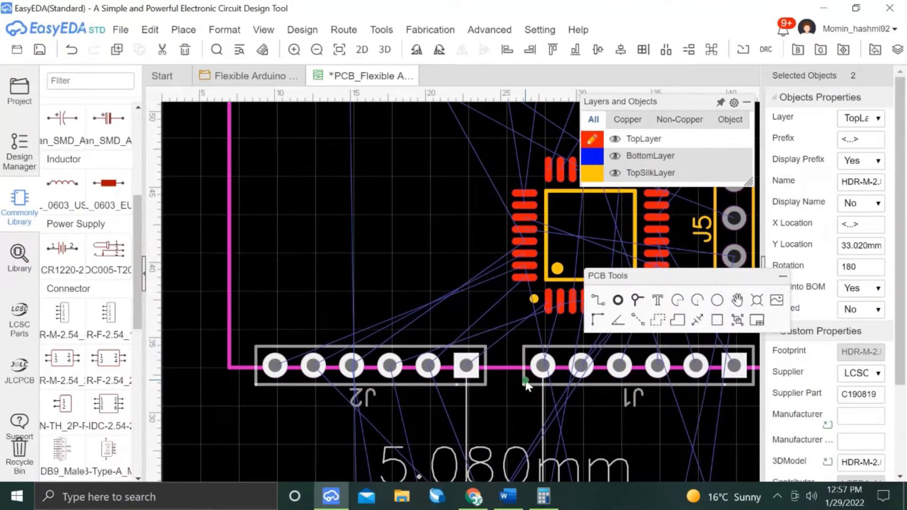
pyautogui.scroll(5, 490, 377)
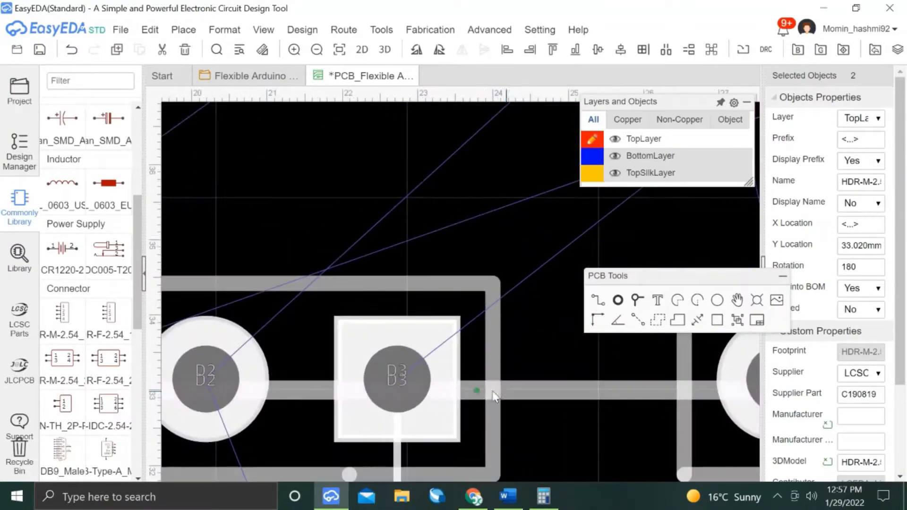
pyautogui.press('Down')
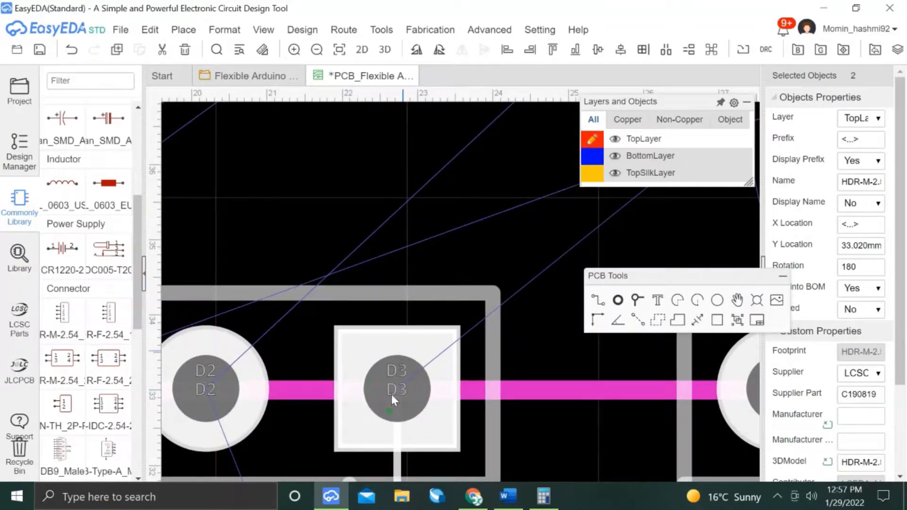
pyautogui.scroll(-4, 401, 358)
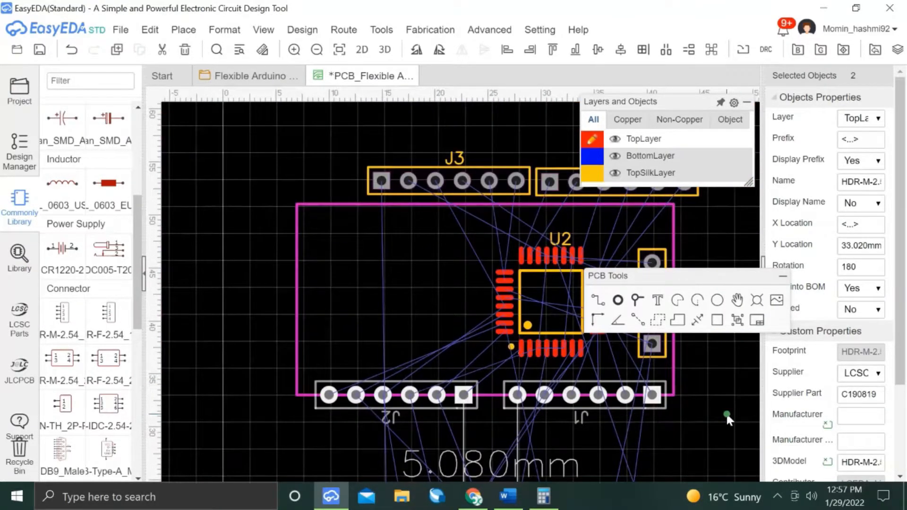
# Switch to Word to check the reference drawing, return to EasyEDA and inspect J1's placement near the board corner.
pyautogui.hotkey('alt', 'Tab')
pyautogui.hotkey('alt', 'Tab')
pyautogui.hotkey('alt', 'Tab')
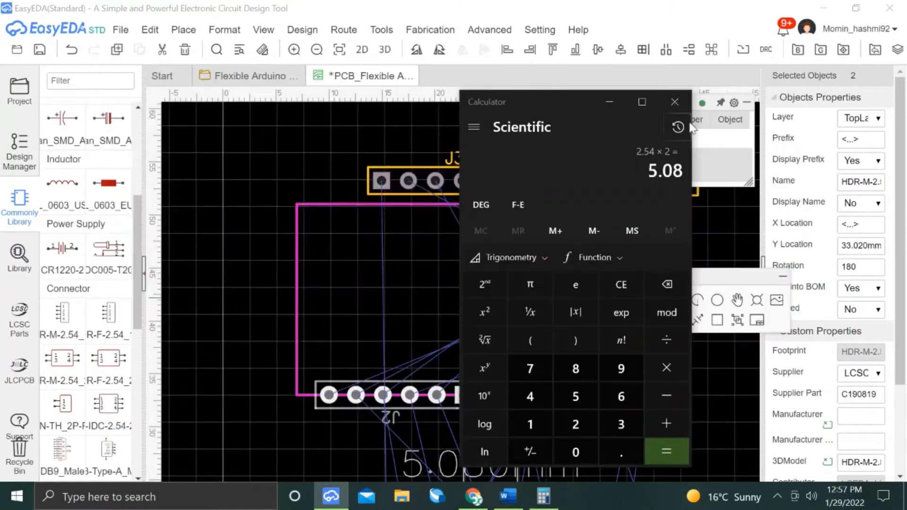
pyautogui.hotkey('alt', 'Tab')
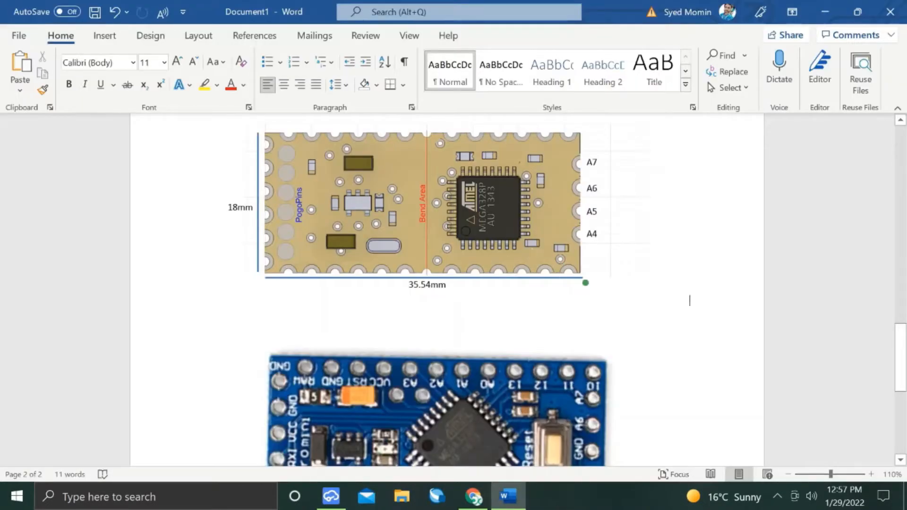
pyautogui.hotkey('alt', 'Tab')
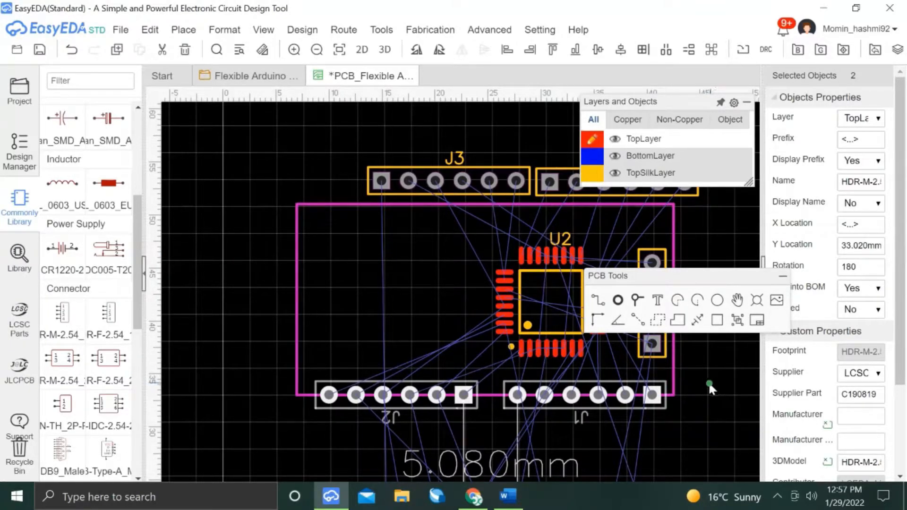
pyautogui.scroll(5, 709, 390)
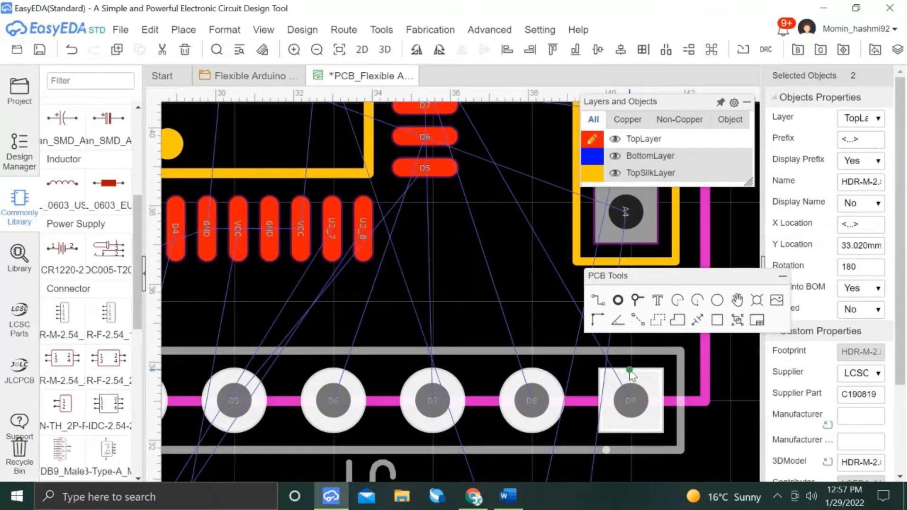
pyautogui.scroll(-6, 631, 392)
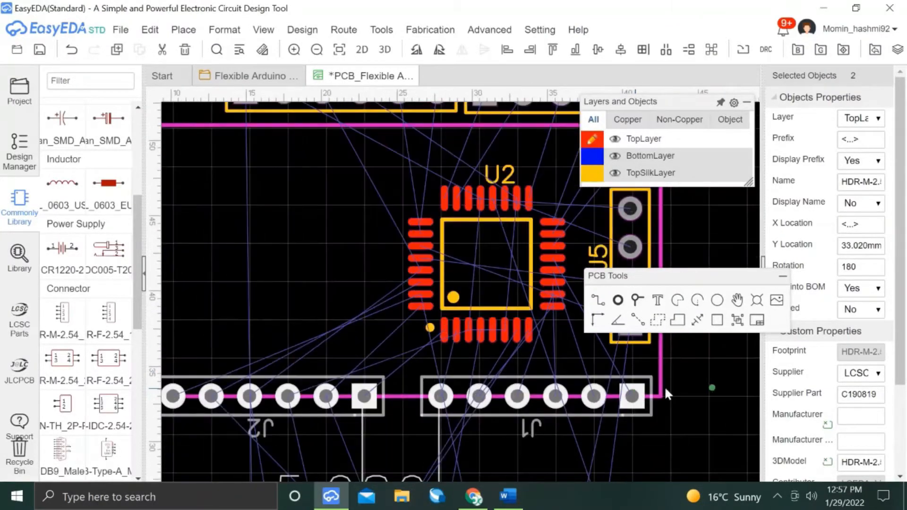
# Move header J4 up and right and header J3 up and left, widening the gap between them above the board.
pyautogui.click(718, 382)
pyautogui.moveTo(720, 383); pyautogui.dragTo(607, 452, button='right')
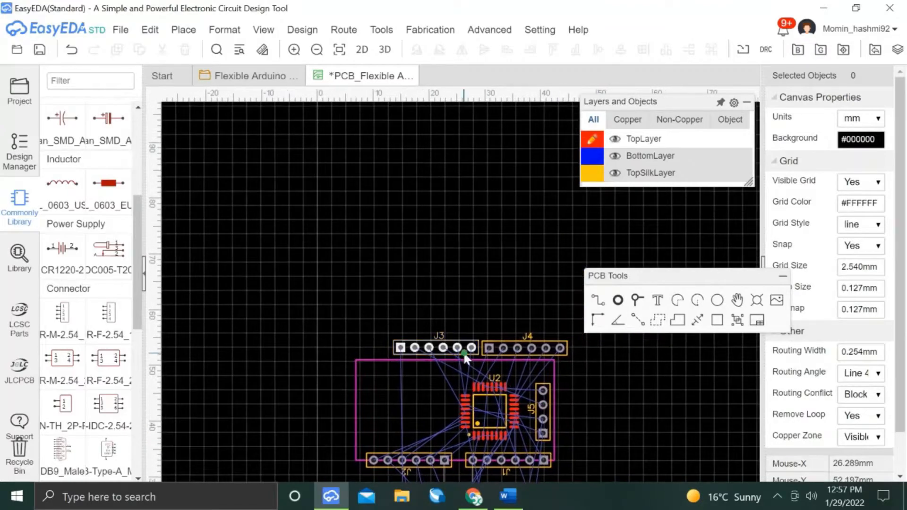
pyautogui.moveTo(471, 281); pyautogui.dragTo(463, 172, button='right')
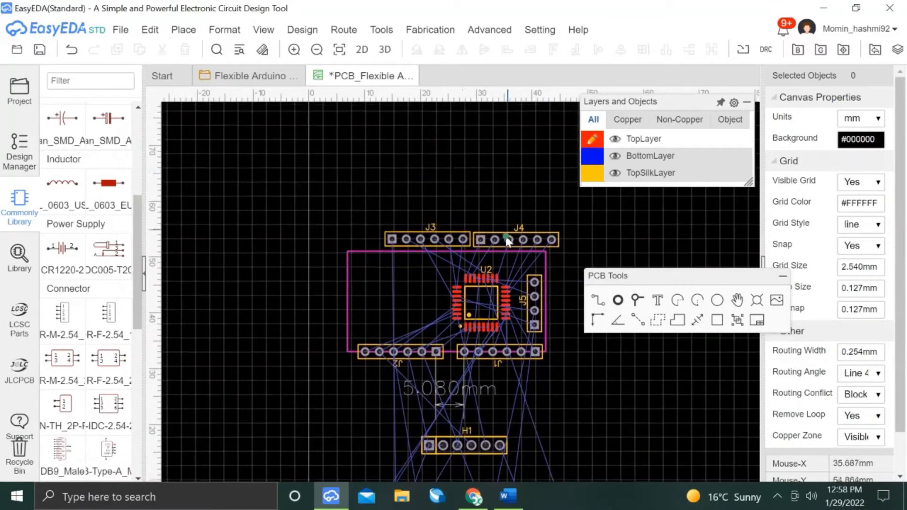
pyautogui.moveTo(506, 239); pyautogui.dragTo(520, 227)
pyautogui.moveTo(448, 242); pyautogui.dragTo(437, 228)
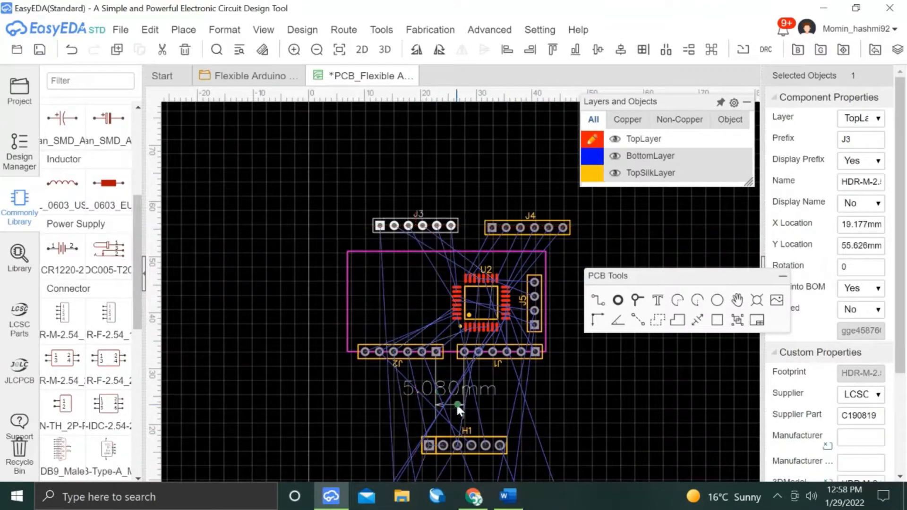
# Draw a horizontal dimension about 5.33 mm long from J4's square pad toward J3, with the dimension line above the headers.
pyautogui.click(492, 228)
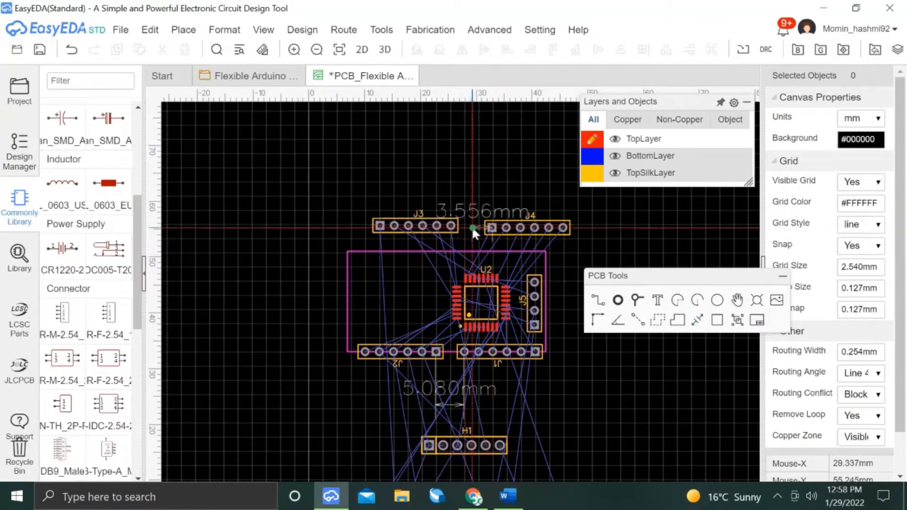
pyautogui.scroll(5, 471, 227)
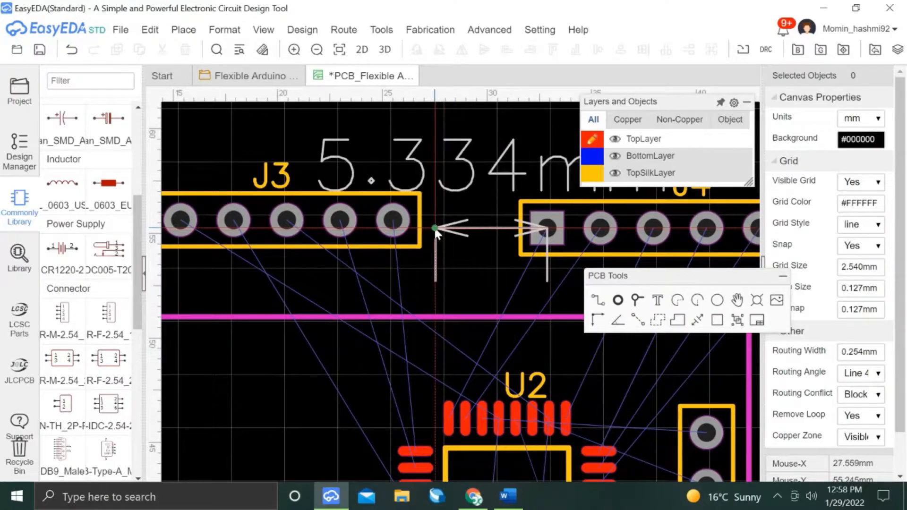
pyautogui.scroll(-3, 433, 136)
pyautogui.click(434, 136)
pyautogui.moveTo(431, 174); pyautogui.dragTo(414, 340, button='right')
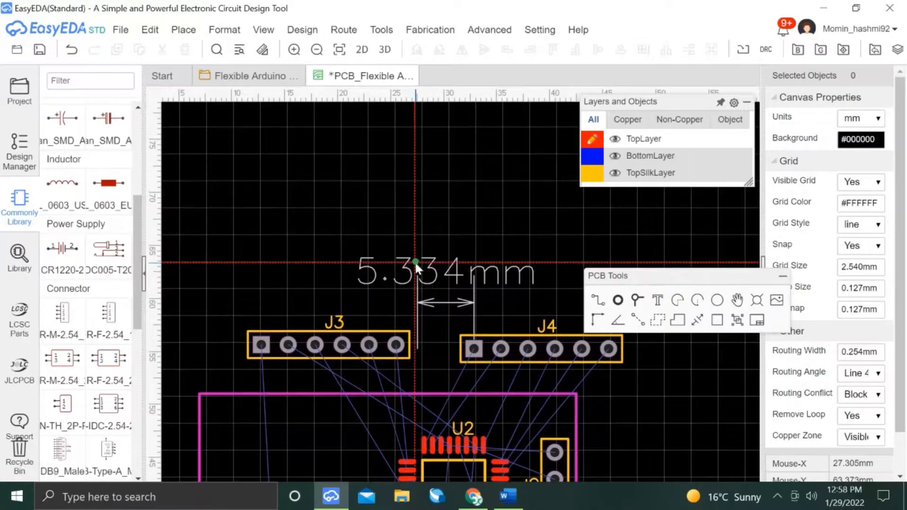
# Set the length of the dimension between J3 and J4 to 5.08 mm.
pyautogui.click(425, 300)
pyautogui.doubleClick(870, 159)
pyautogui.write('5.08')
pyautogui.press('Return')
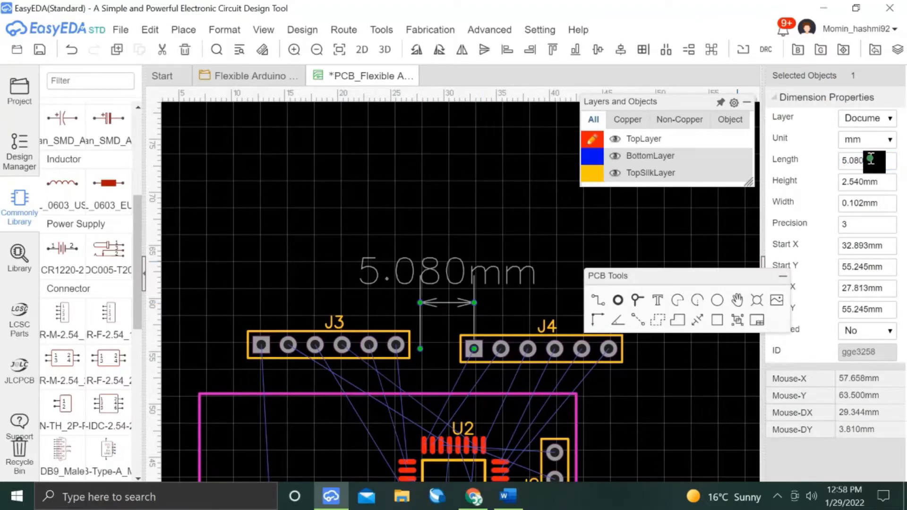
# Nudge header J3 right and down until its last round pad meets the dimension's left extension line, level with J4.
pyautogui.click(379, 355)
pyautogui.press('Right')
pyautogui.press('Right')
pyautogui.press('Right')
pyautogui.press('Right')
pyautogui.press('Right')
pyautogui.press('Right')
pyautogui.press('Right')
pyautogui.press('Right')
pyautogui.press('Right')
pyautogui.press('Right')
pyautogui.press('Right')
pyautogui.press('Right')
pyautogui.press('Right')
pyautogui.press('Right')
pyautogui.press('Right')
pyautogui.press('Right')
pyautogui.press('Right')
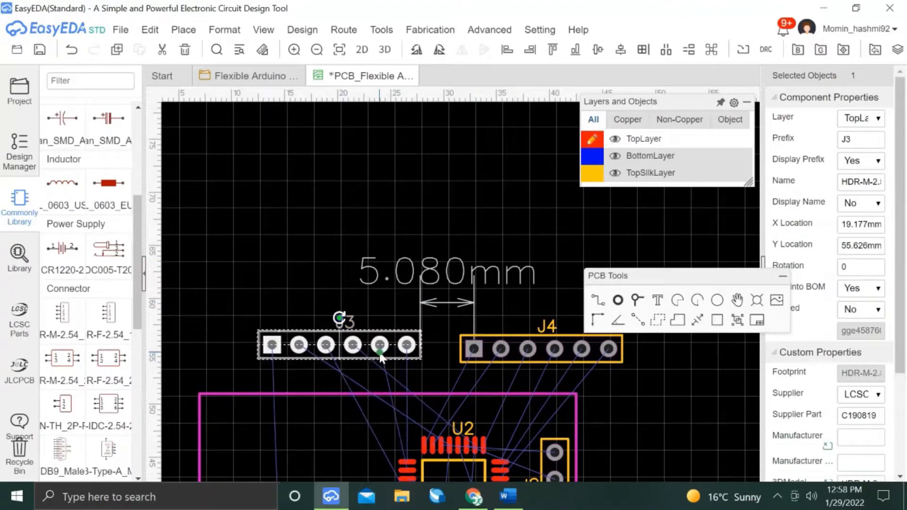
pyautogui.press('Down')
pyautogui.press('Down')
pyautogui.press('Down')
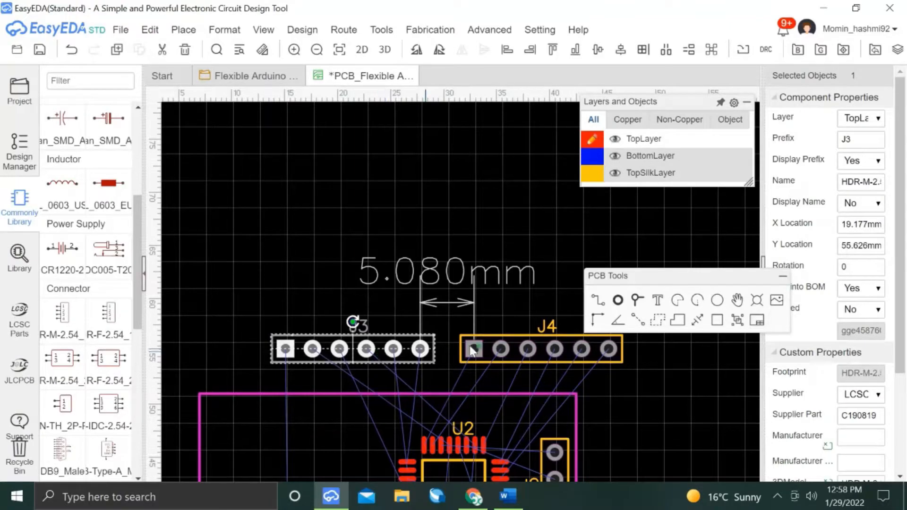
# Check the alignment of headers J3 and J4 with each other and with the dimension's extension lines.
pyautogui.keyDown('ctrl'); pyautogui.click(482, 341); pyautogui.keyUp('ctrl')
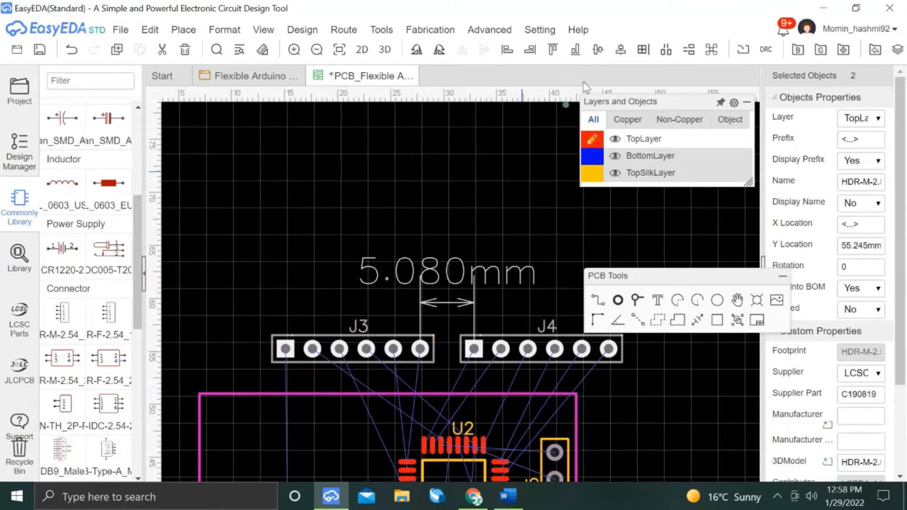
pyautogui.click(459, 360)
pyautogui.scroll(4, 459, 360)
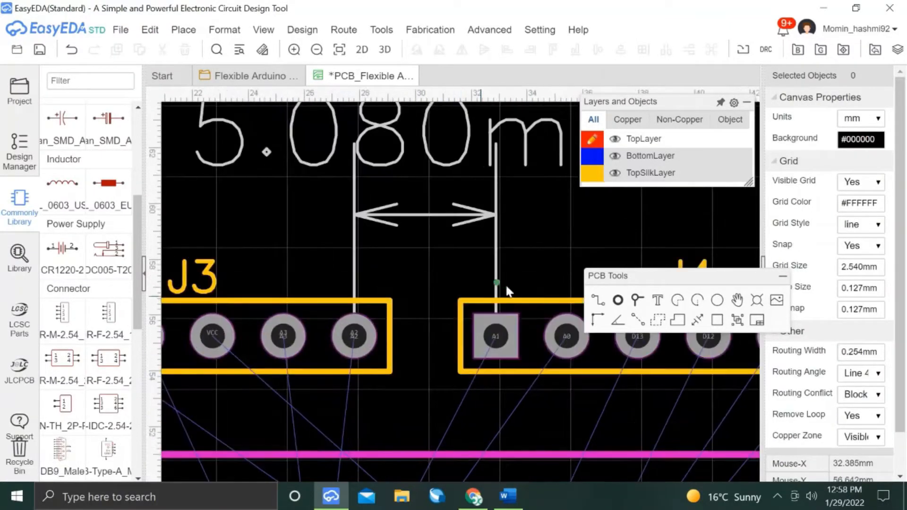
pyautogui.click(494, 277)
pyautogui.scroll(-4, 436, 341)
# Move headers J4 and J3 together down to the board's upper edge and left until both fit within the board's width.
pyautogui.click(492, 336)
pyautogui.keyDown('ctrl'); pyautogui.click(420, 345); pyautogui.keyUp('ctrl')
pyautogui.press('Down')
pyautogui.press('Down')
pyautogui.press('Down')
pyautogui.press('Down')
pyautogui.press('Down')
pyautogui.press('Down')
pyautogui.press('Down')
pyautogui.press('Down')
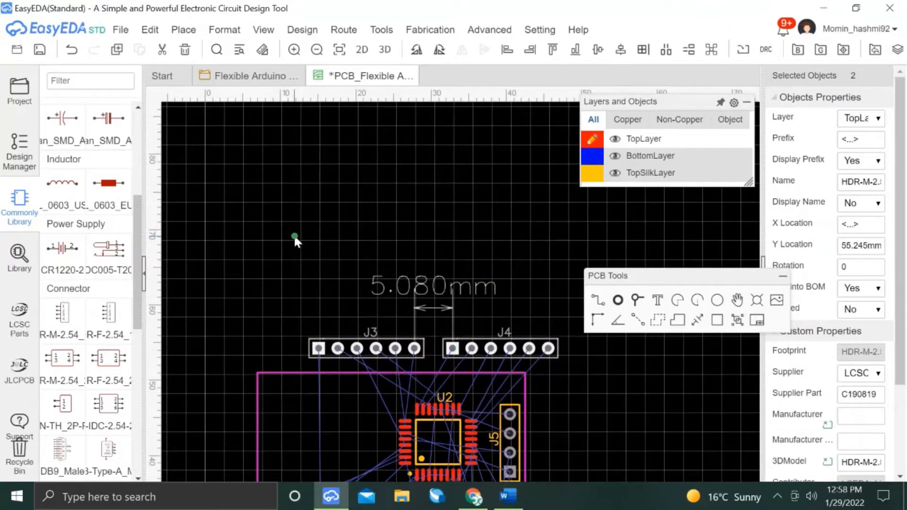
pyautogui.press('Down')
pyautogui.press('Down')
pyautogui.press('Down')
pyautogui.press('Down')
pyautogui.press('Down')
pyautogui.press('Down')
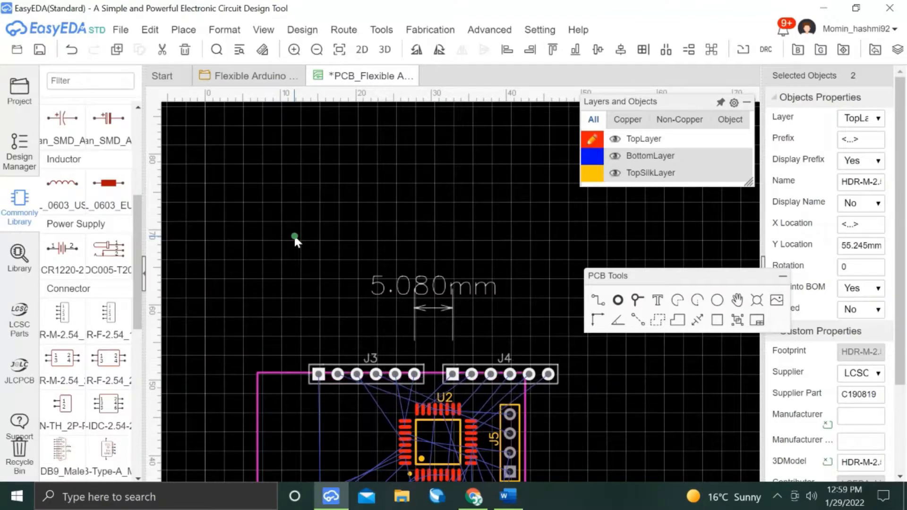
pyautogui.press('Left')
pyautogui.press('Left')
pyautogui.press('Left')
pyautogui.press('Left')
pyautogui.press('Left')
pyautogui.press('Left')
pyautogui.press('Left')
pyautogui.press('Left')
pyautogui.press('Left')
pyautogui.press('Left')
pyautogui.press('Left')
pyautogui.press('Left')
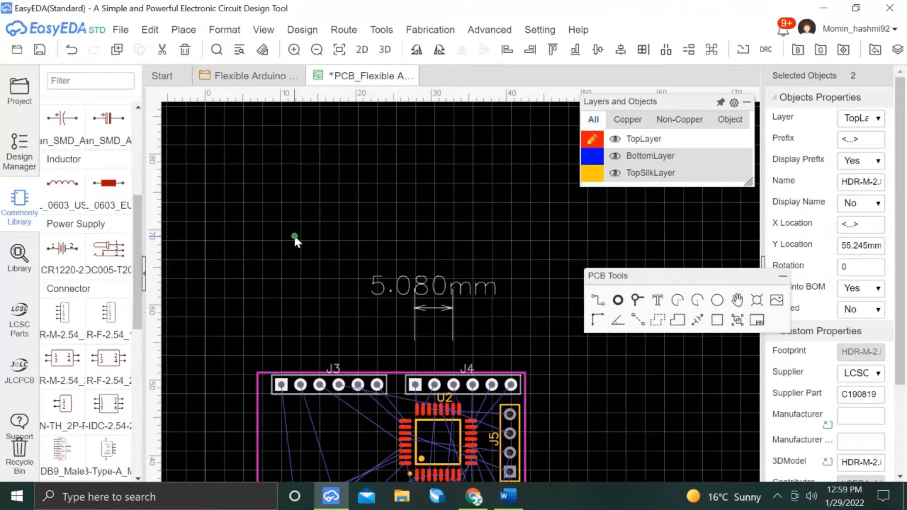
# Nudge J3 and J4 up until their pads are centered on the board outline's upper edge.
pyautogui.scroll(5, 496, 331)
pyautogui.press('Up')
pyautogui.press('Up')
pyautogui.press('Up')
pyautogui.press('Up')
pyautogui.press('Up')
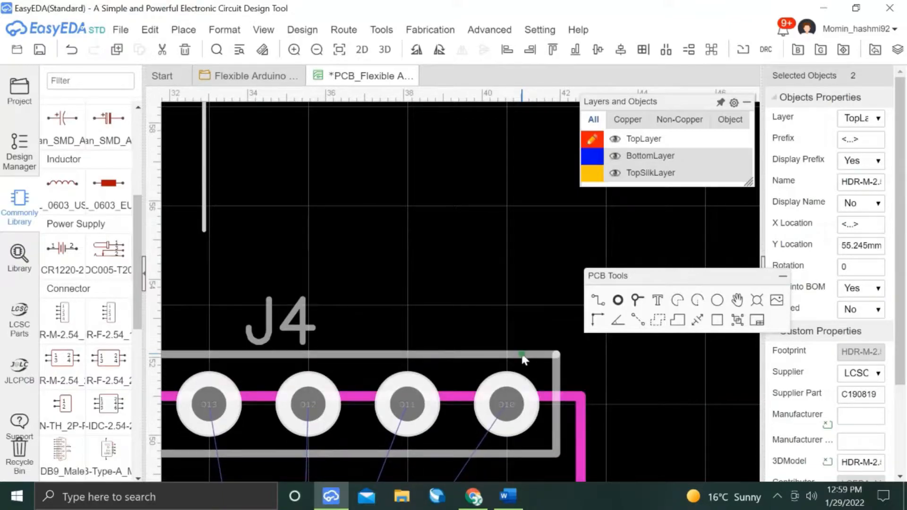
pyautogui.scroll(3, 532, 415)
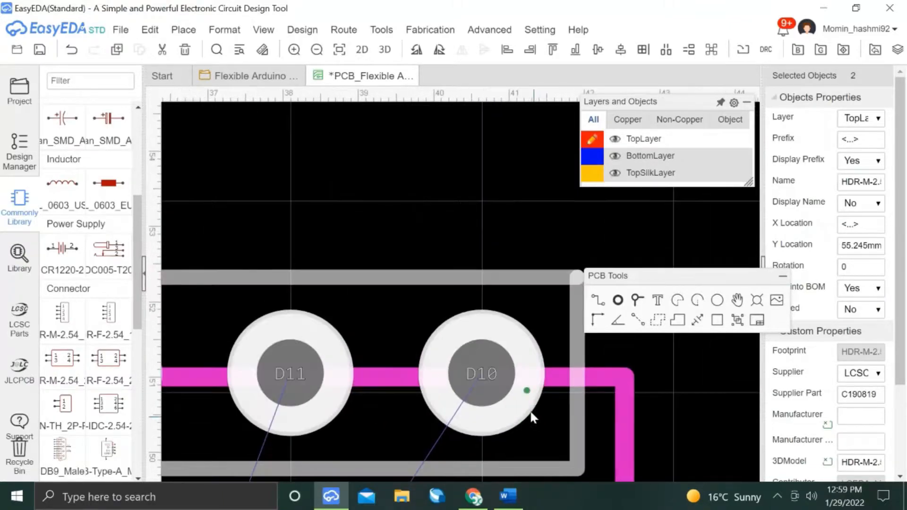
pyautogui.click(549, 383)
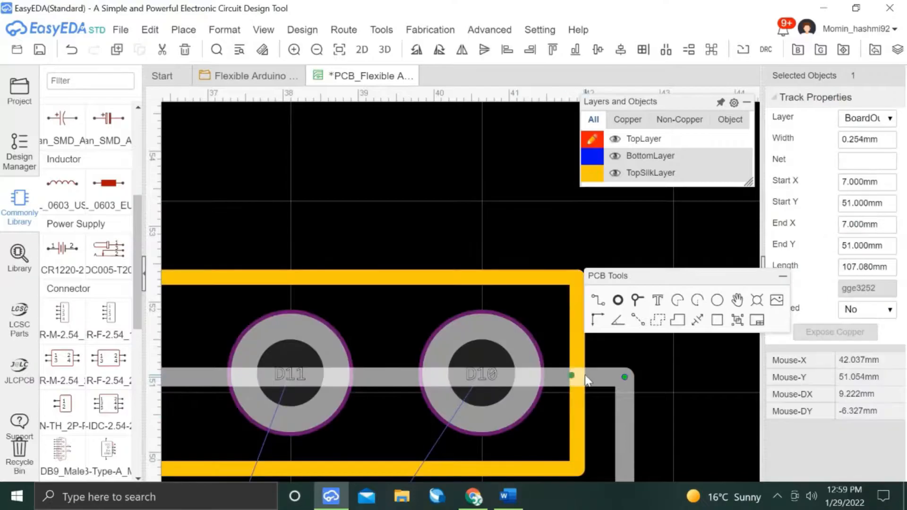
# Select the board outline and header J5 together and align their vertical centers.
pyautogui.scroll(-5, 496, 373)
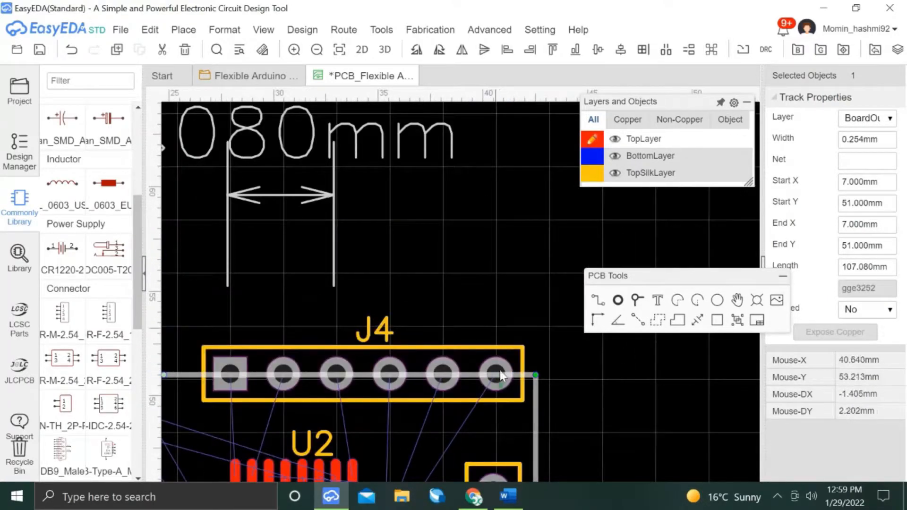
pyautogui.scroll(-3, 500, 358)
pyautogui.moveTo(541, 408); pyautogui.dragTo(532, 216, button='right')
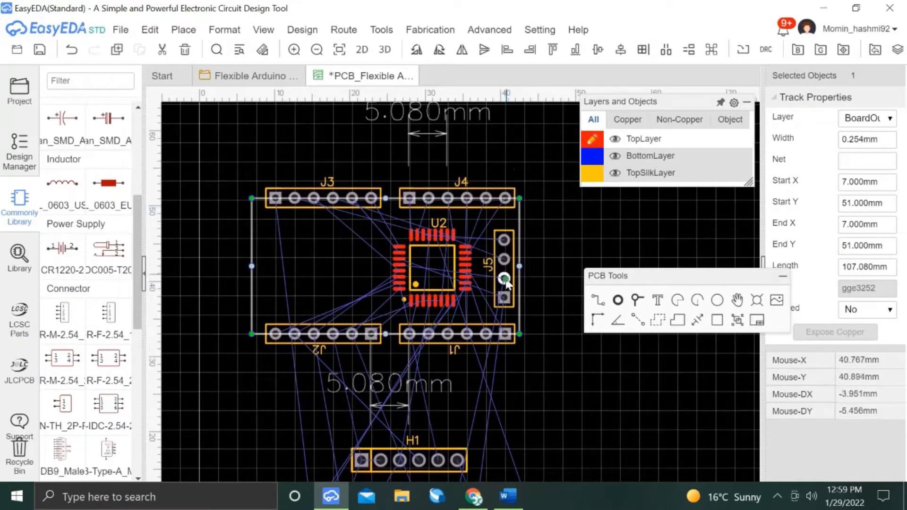
pyautogui.scroll(1, 554, 247)
pyautogui.click(490, 281)
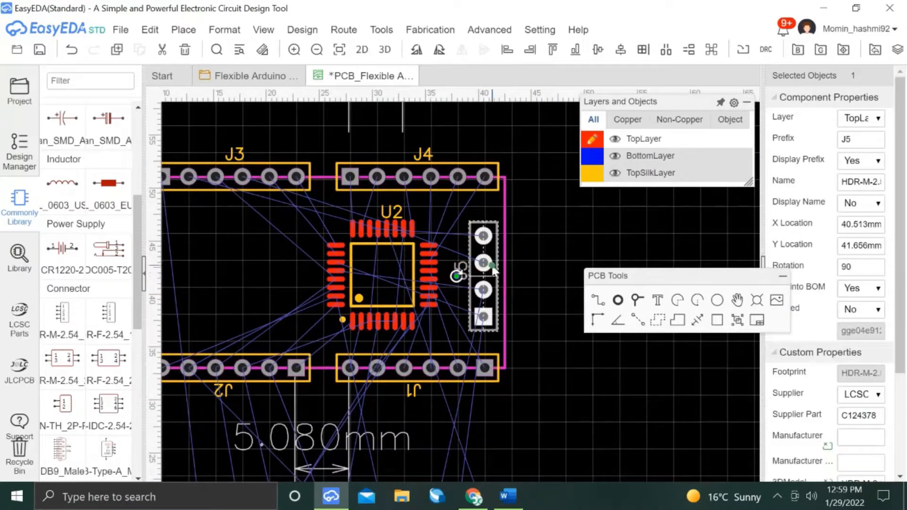
pyautogui.click(506, 247)
pyautogui.keyDown('ctrl'); pyautogui.click(495, 280); pyautogui.keyUp('ctrl')
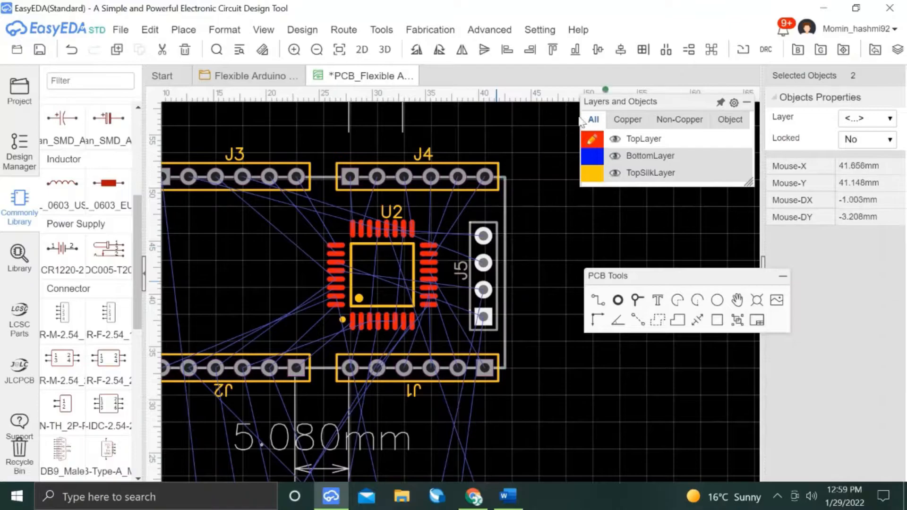
pyautogui.click(598, 51)
pyautogui.click(538, 273)
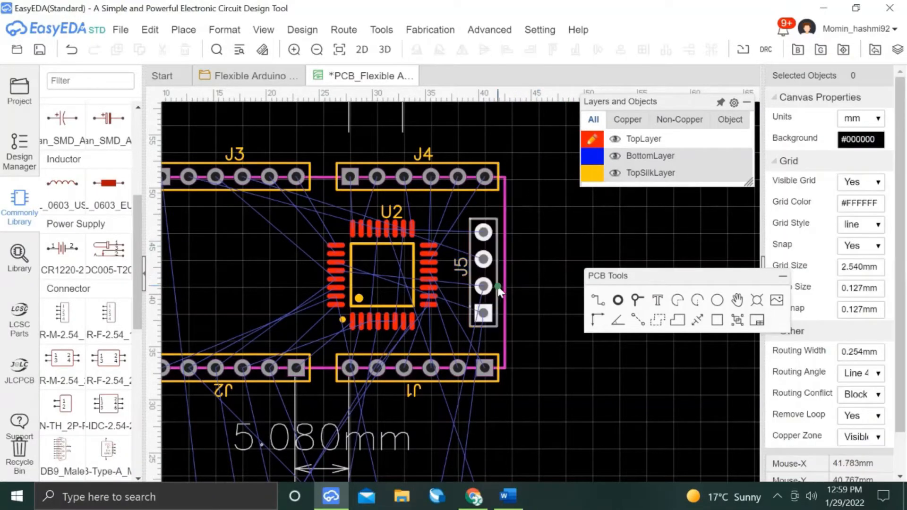
# Nudge header J5 right until its pads are centered on the board outline's right edge.
pyautogui.click(498, 290)
pyautogui.press('Right')
pyautogui.press('Right')
pyautogui.press('Right')
pyautogui.press('Right')
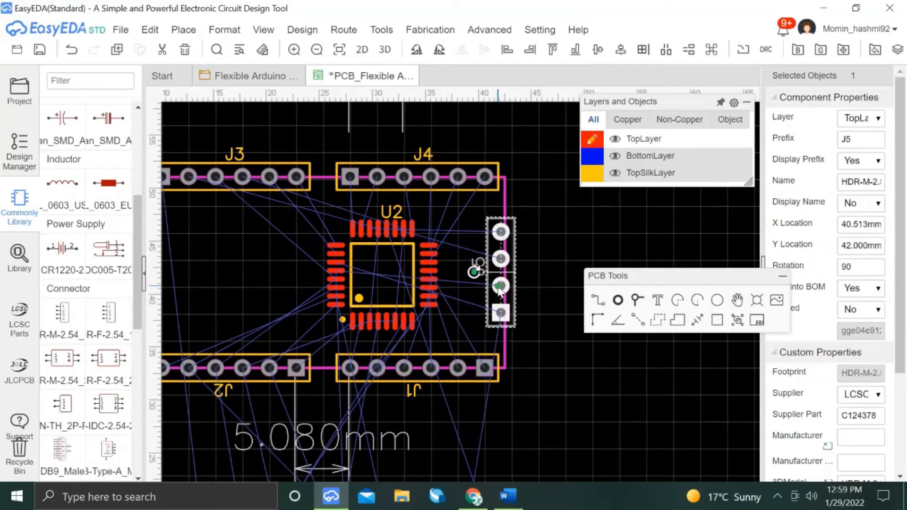
pyautogui.scroll(10, 499, 288)
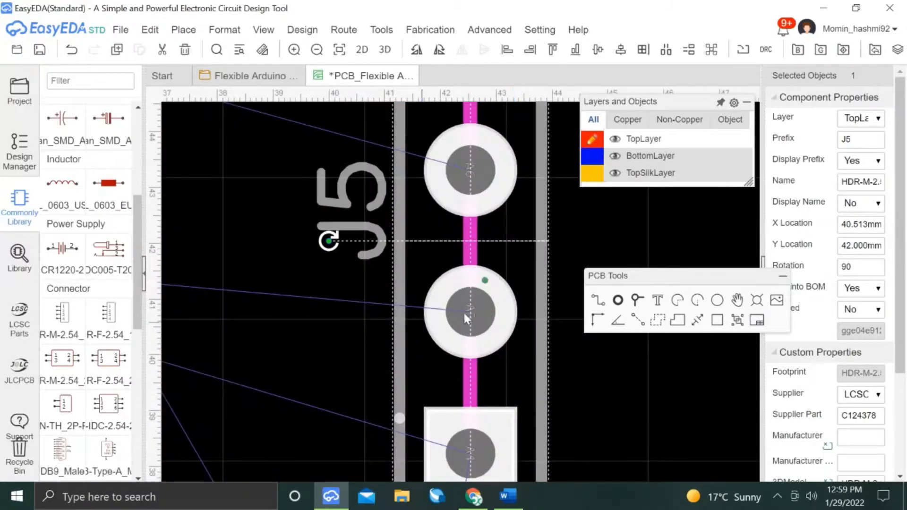
pyautogui.scroll(-10, 481, 242)
pyautogui.click(543, 347)
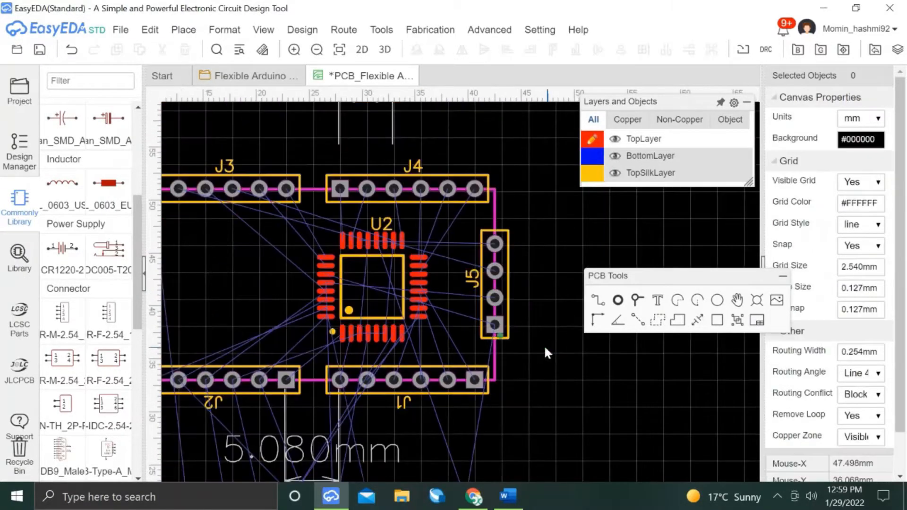
# Select chip U2 and header J5 together and align their vertical centers.
pyautogui.click(373, 290)
pyautogui.keyDown('ctrl'); pyautogui.click(505, 286); pyautogui.keyUp('ctrl')
pyautogui.click(599, 50)
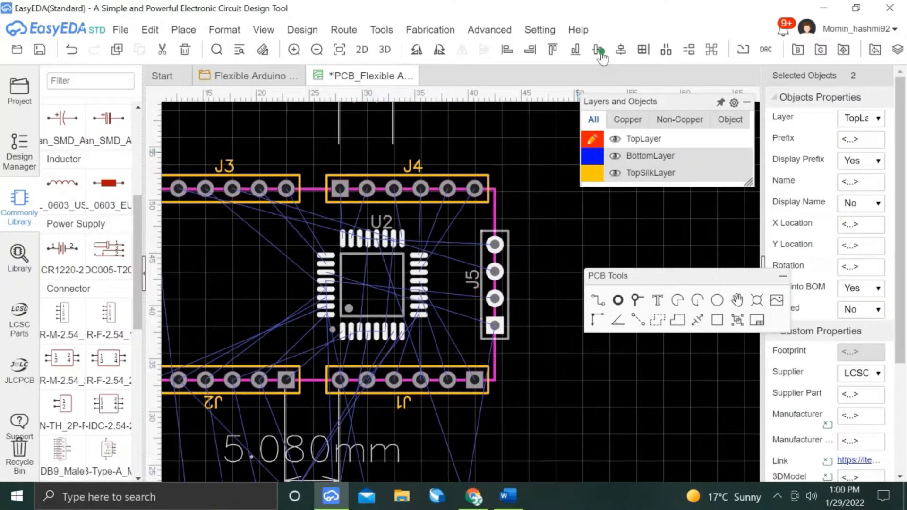
# Add the board outline to the selection of chip U2 and header J5 and align all three vertical centers.
pyautogui.keyDown('ctrl'); pyautogui.click(495, 217); pyautogui.keyUp('ctrl')
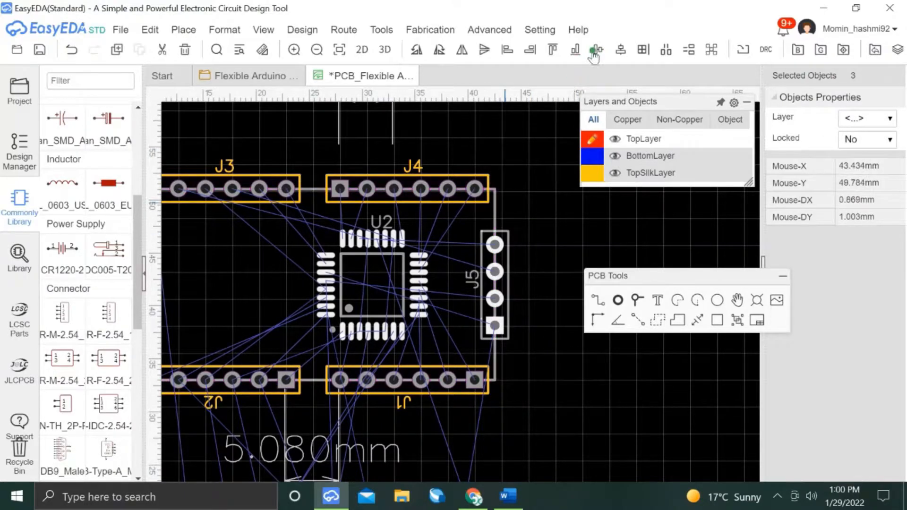
pyautogui.click(536, 291)
# Nudge chip U2 right until it is horizontally centered between headers J4 and J1.
pyautogui.scroll(-3, 534, 377)
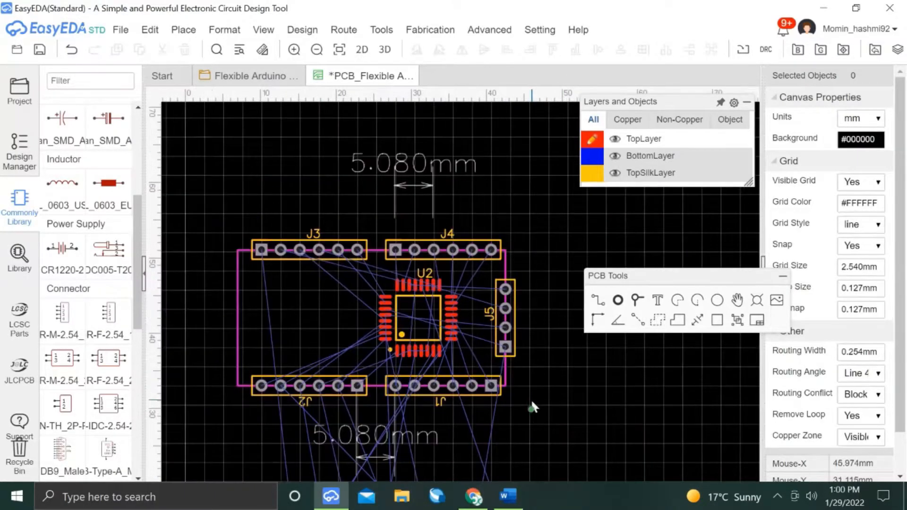
pyautogui.moveTo(453, 337); pyautogui.dragTo(536, 340, button='right')
pyautogui.click(493, 323)
pyautogui.press('Right')
pyautogui.press('Right')
pyautogui.press('Right')
pyautogui.press('Right')
pyautogui.press('Right')
pyautogui.press('Right')
pyautogui.press('Right')
pyautogui.press('Right')
pyautogui.press('Right')
pyautogui.press('Right')
pyautogui.press('Right')
pyautogui.press('Right')
pyautogui.press('Right')
pyautogui.press('Right')
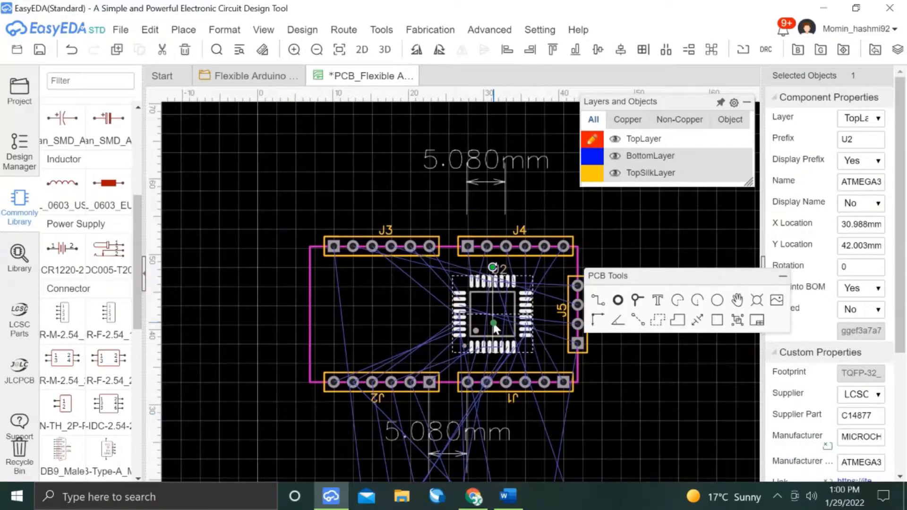
pyautogui.press('Right')
pyautogui.press('Right')
pyautogui.press('Right')
pyautogui.press('Right')
pyautogui.press('Right')
pyautogui.press('Right')
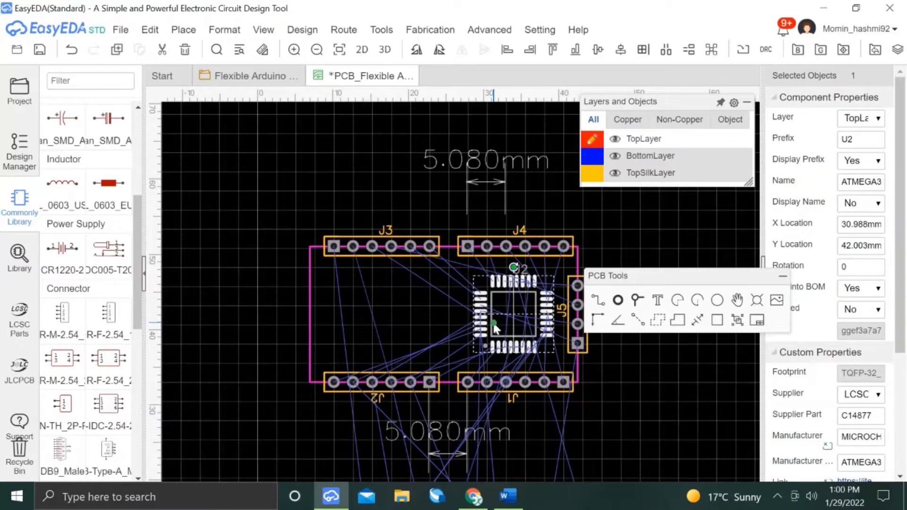
pyautogui.press('Up')
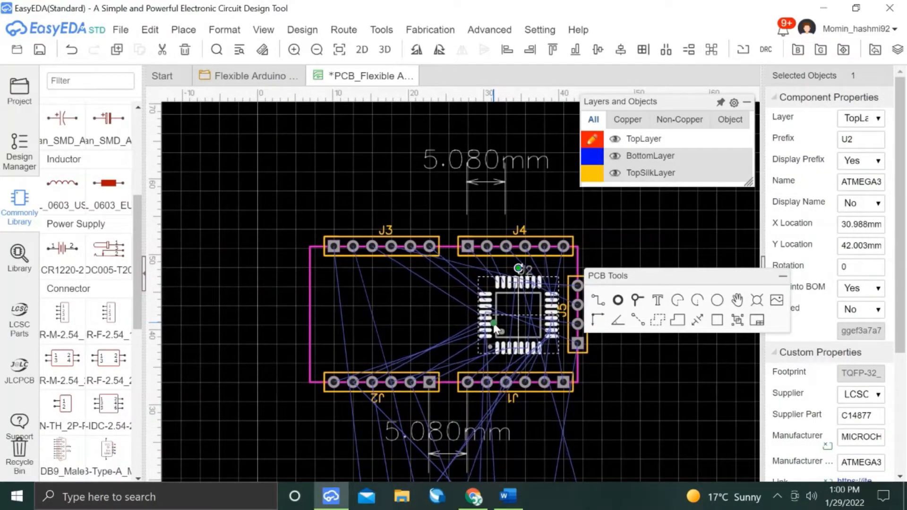
pyautogui.click(593, 388)
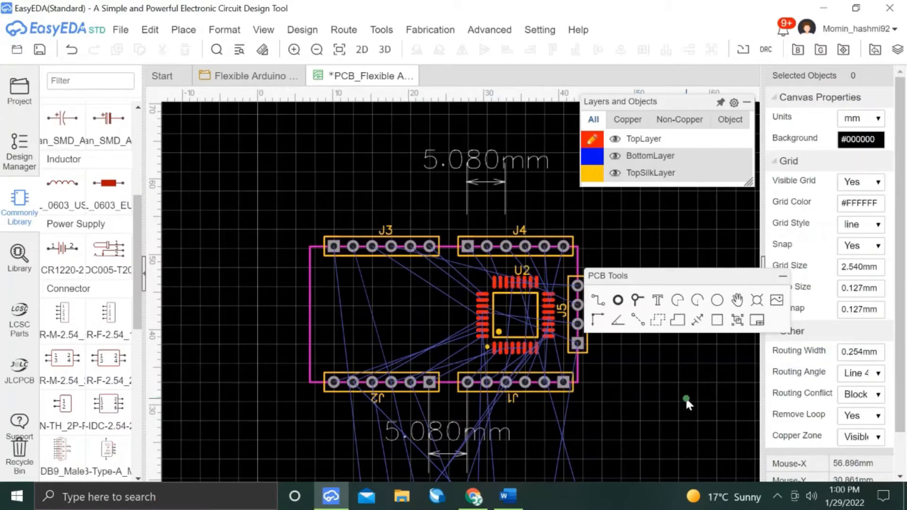
# Move header H1 beside the board outline's left edge and check its position against the reference drawing.
pyautogui.scroll(-2, 678, 438)
pyautogui.moveTo(596, 381); pyautogui.dragTo(563, 356, button='right')
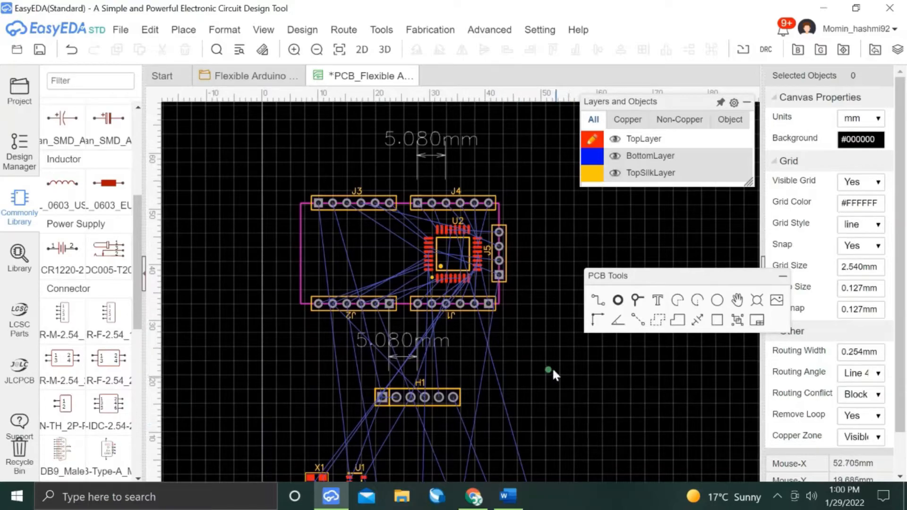
pyautogui.moveTo(440, 399); pyautogui.dragTo(253, 260)
pyautogui.hotkey('alt', 'Tab')
pyautogui.scroll(-2, 328, 414)
pyautogui.hotkey('alt', 'Tab')
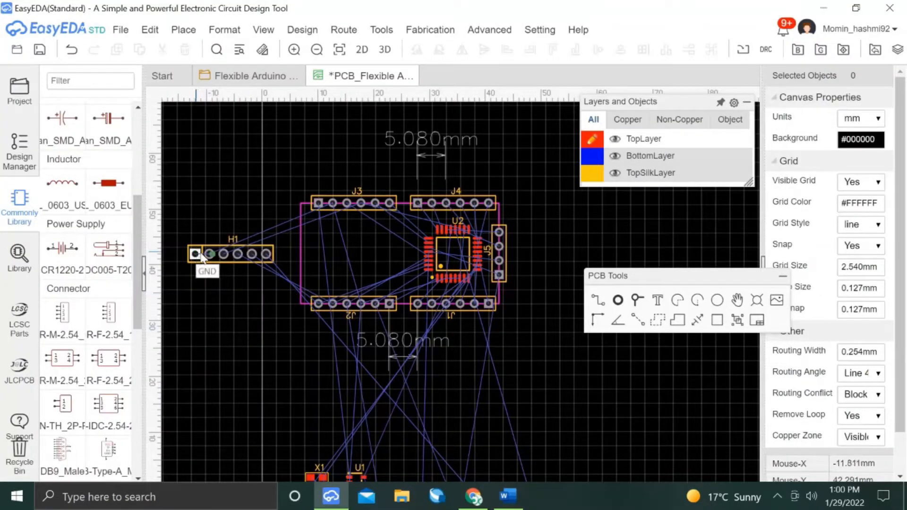
# Rotate header H1 to 270 degrees and place it on the board outline's left edge.
pyautogui.click(233, 260)
pyautogui.press('space')
pyautogui.press('space')
pyautogui.press('space')
pyautogui.moveTo(276, 257); pyautogui.dragTo(298, 247)
# Align header H1's vertical center with the board outline and nudge its pads right onto the outline's left edge.
pyautogui.scroll(3, 286, 238)
pyautogui.keyDown('ctrl'); pyautogui.click(314, 360); pyautogui.keyUp('ctrl')
pyautogui.scroll(3, 268, 246)
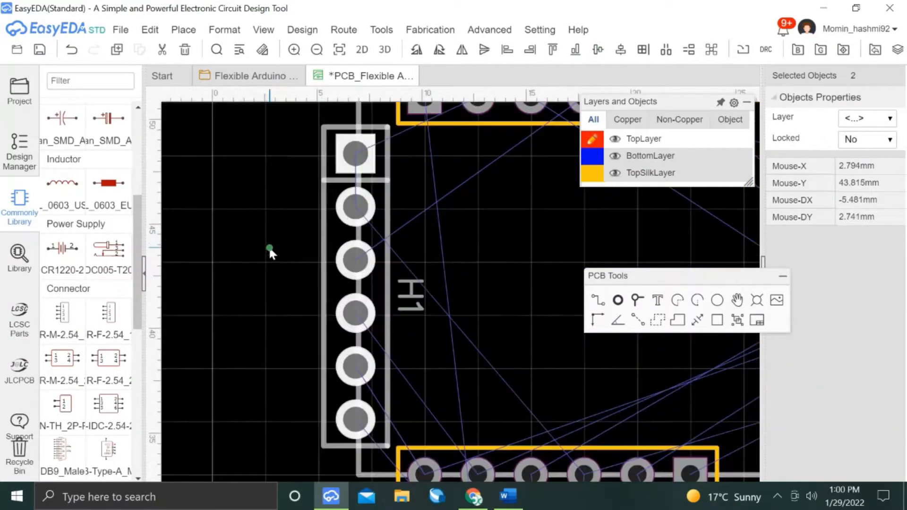
pyautogui.click(263, 247)
pyautogui.click(355, 266)
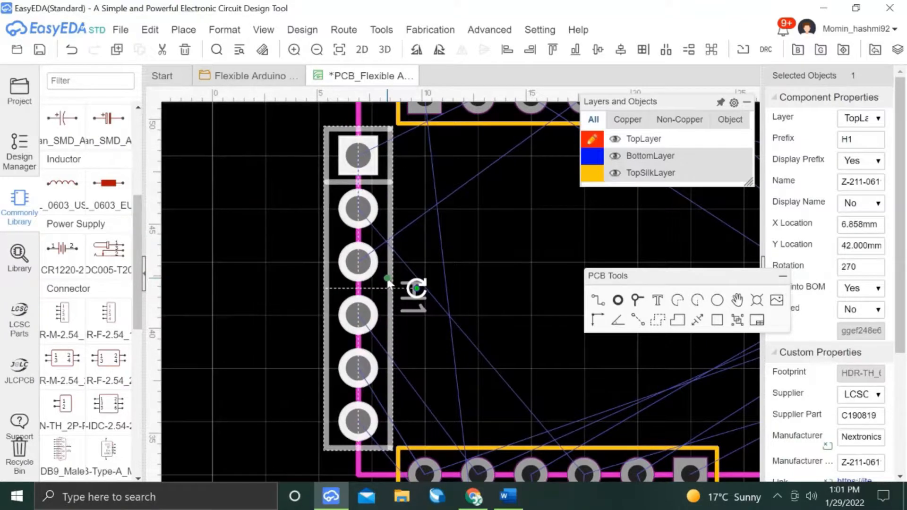
# Select header H1 and the board outline together again and realign their vertical centers.
pyautogui.scroll(-5, 412, 319)
pyautogui.click(392, 373)
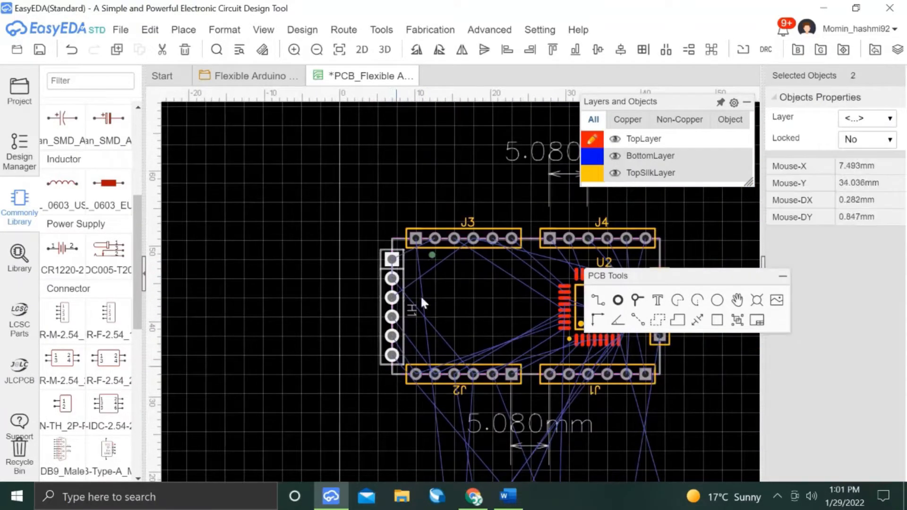
pyautogui.click(405, 280)
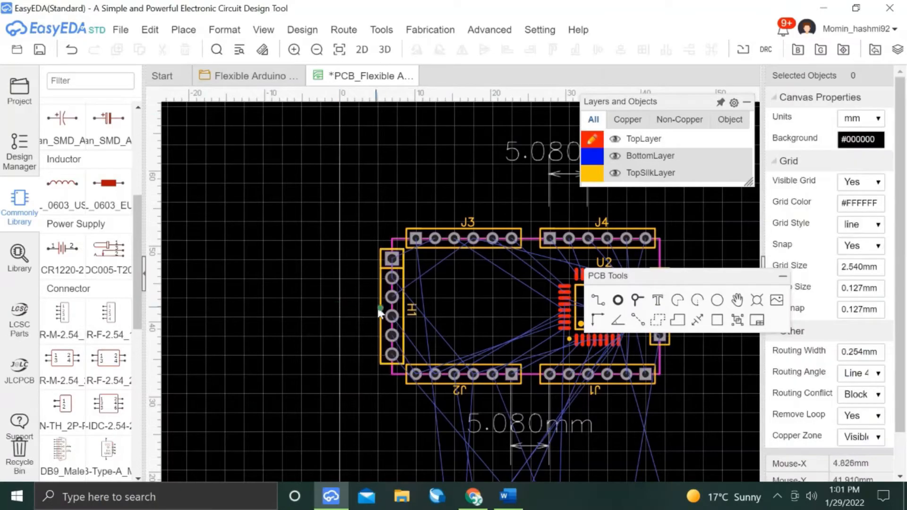
pyautogui.scroll(8, 387, 310)
pyautogui.click(421, 313)
pyautogui.scroll(-8, 434, 265)
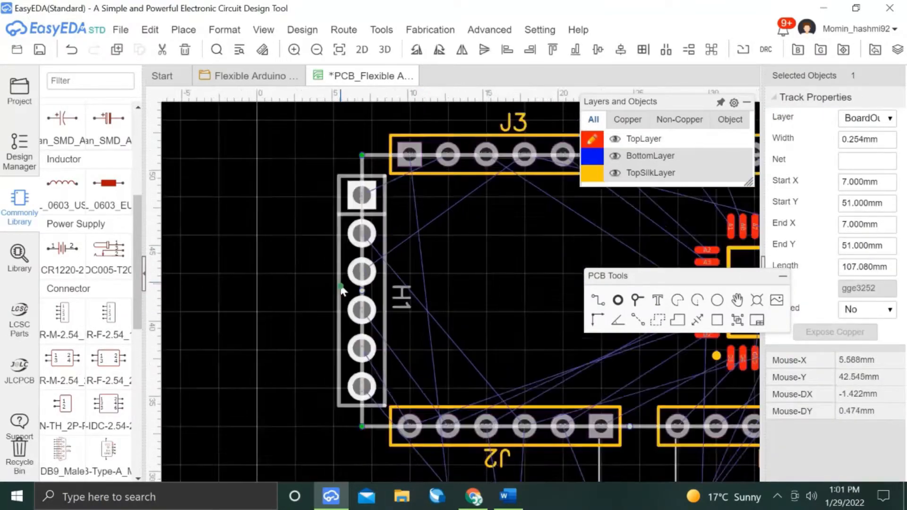
pyautogui.click(597, 399)
pyautogui.moveTo(597, 399); pyautogui.dragTo(525, 388, button='right')
# Select the silkscreen labels H1, J1 to J5 and U2 together and set their text height to 1 mm.
pyautogui.click(276, 293)
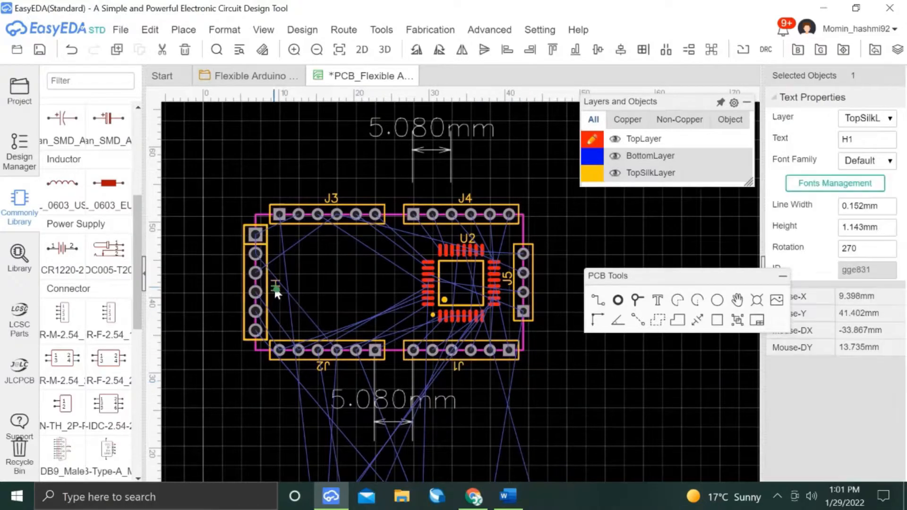
pyautogui.keyDown('ctrl'); pyautogui.click(321, 367); pyautogui.keyUp('ctrl')
pyautogui.keyDown('ctrl'); pyautogui.click(457, 369); pyautogui.keyUp('ctrl')
pyautogui.keyDown('ctrl'); pyautogui.click(507, 279); pyautogui.keyUp('ctrl')
pyautogui.keyDown('ctrl'); pyautogui.click(465, 198); pyautogui.keyUp('ctrl')
pyautogui.keyDown('ctrl'); pyautogui.click(334, 198); pyautogui.keyUp('ctrl')
pyautogui.keyDown('ctrl'); pyautogui.click(467, 239); pyautogui.keyUp('ctrl')
pyautogui.doubleClick(858, 229)
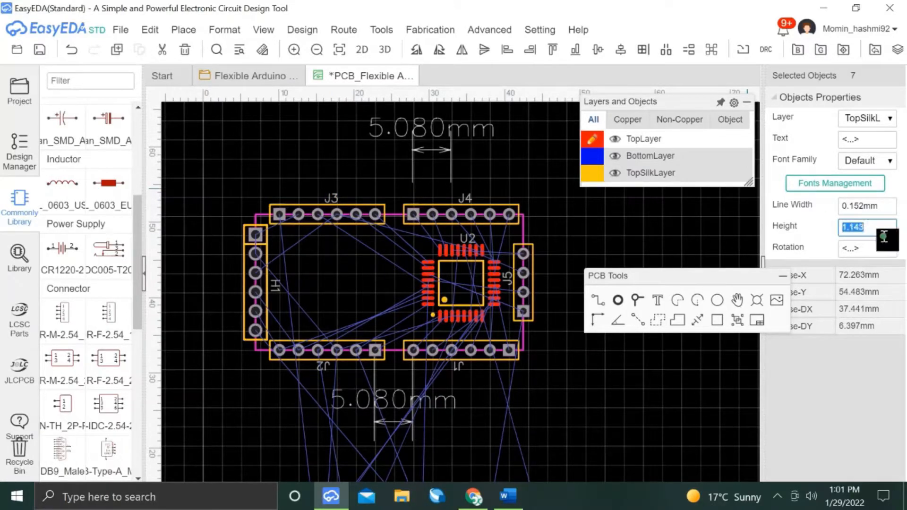
pyautogui.write('1')
pyautogui.press('Return')
# Set the selected labels' line width to 0.12 mm and their text height to 0.8 mm.
pyautogui.doubleClick(863, 208)
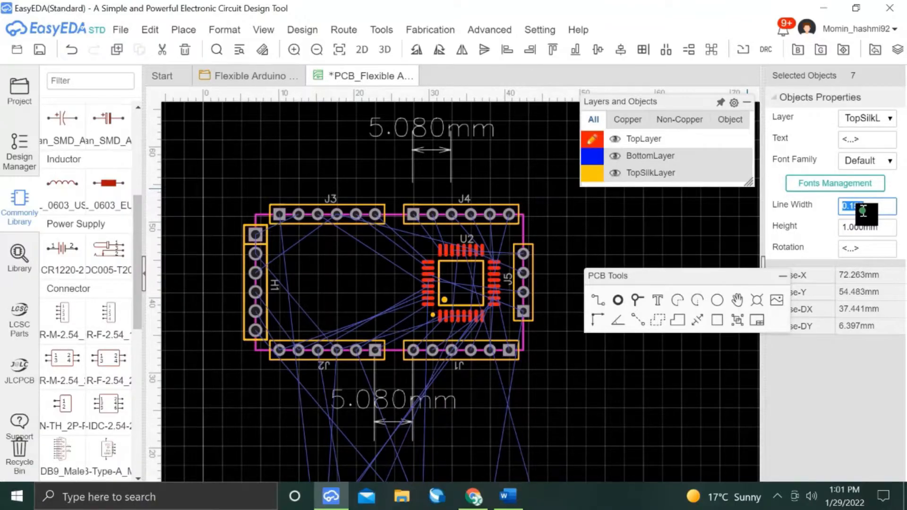
pyautogui.write('0.12')
pyautogui.press('Return')
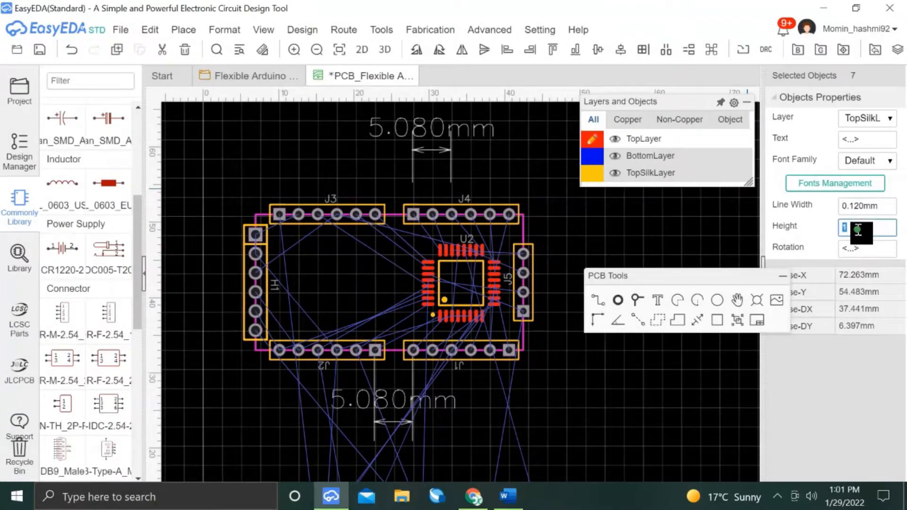
pyautogui.press('Return')
pyautogui.click(383, 262)
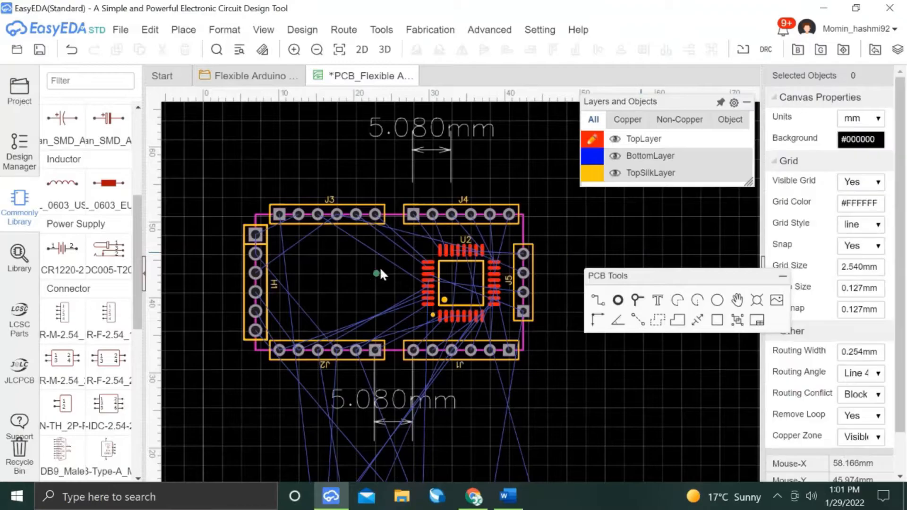
pyautogui.click(273, 282)
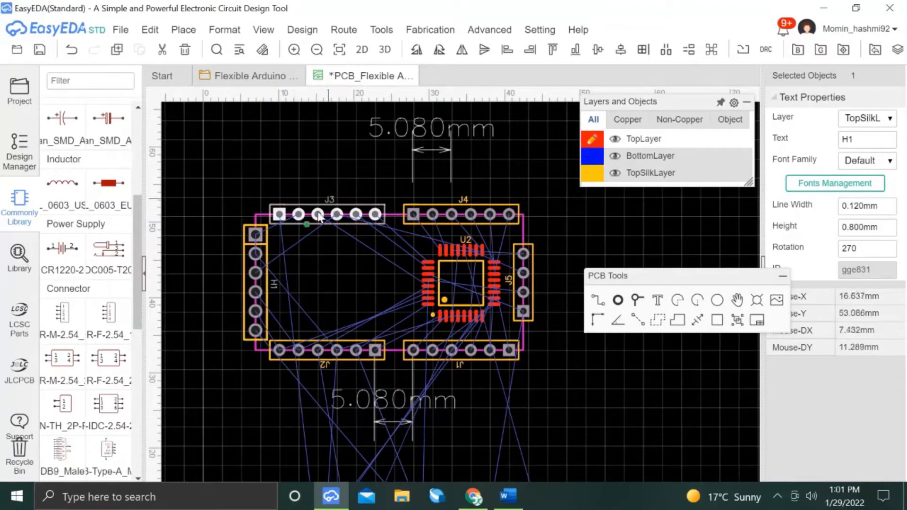
pyautogui.keyDown('ctrl'); pyautogui.click(462, 200); pyautogui.keyUp('ctrl')
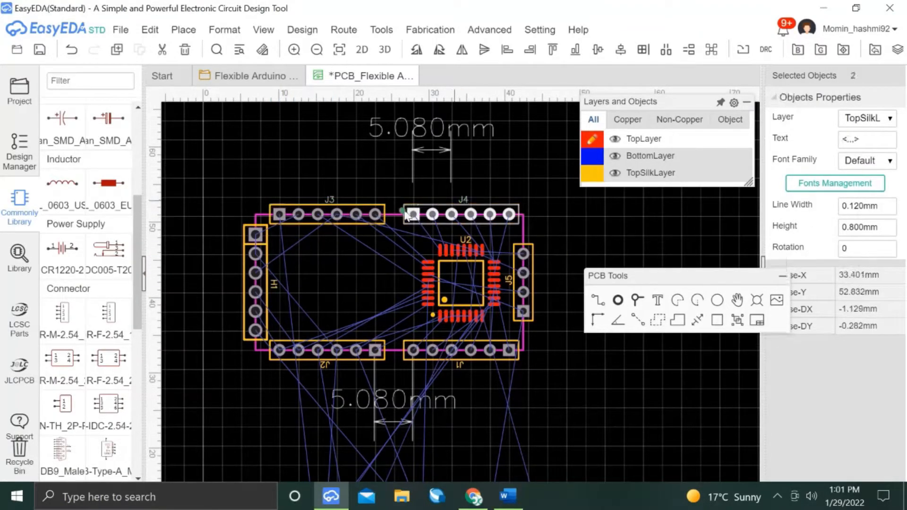
pyautogui.click(584, 205)
# Move the J3 and J4 labels side by side into the gap between headers J3 and J4.
pyautogui.scroll(3, 341, 217)
pyautogui.moveTo(319, 250); pyautogui.dragTo(480, 221)
pyautogui.moveTo(679, 248); pyautogui.dragTo(494, 229)
pyautogui.scroll(-3, 477, 213)
# Rotate the H1 label to 0 degrees and place it just above header H1, beside header J3.
pyautogui.click(265, 213)
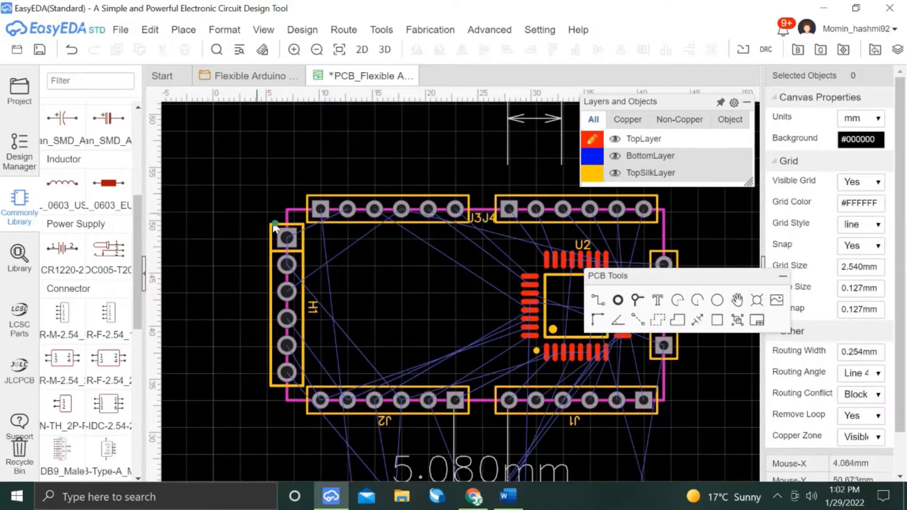
pyautogui.press('space')
pyautogui.moveTo(315, 305); pyautogui.dragTo(302, 231)
pyautogui.scroll(2, 284, 183)
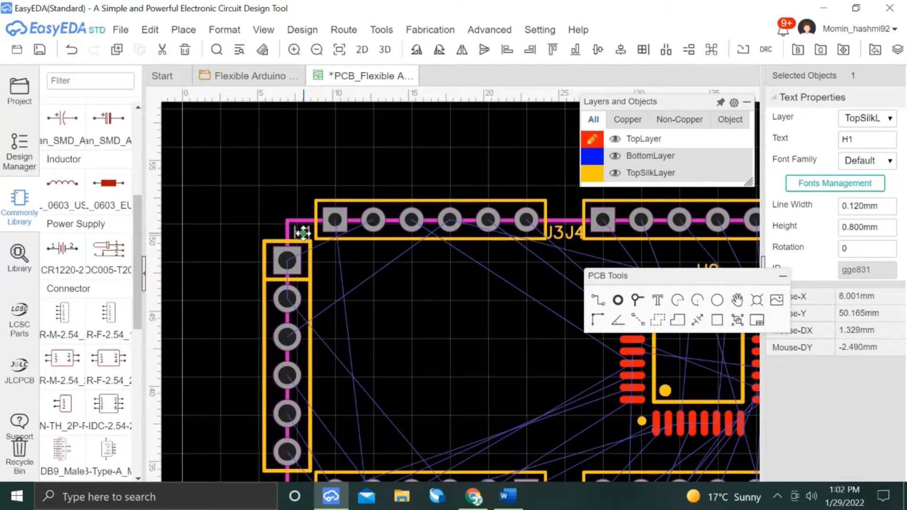
# Move the J2 label into the gap between headers J2 and J1 and rotate it upright.
pyautogui.scroll(-2, 237, 211)
pyautogui.click(302, 373)
pyautogui.click(309, 377)
pyautogui.moveTo(309, 377); pyautogui.dragTo(467, 333)
pyautogui.press('space')
pyautogui.press('space')
# Move the J1 label beside the J2 label in the gap and rotate it to 0 degrees.
pyautogui.scroll(2, 336, 362)
pyautogui.click(592, 369)
pyautogui.moveTo(591, 371); pyautogui.dragTo(467, 334)
pyautogui.press('space')
pyautogui.press('space')
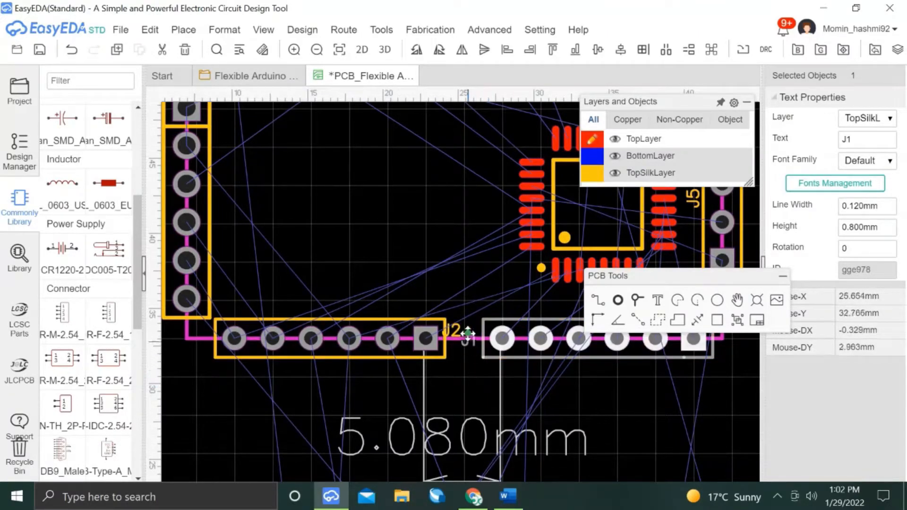
pyautogui.click(462, 336)
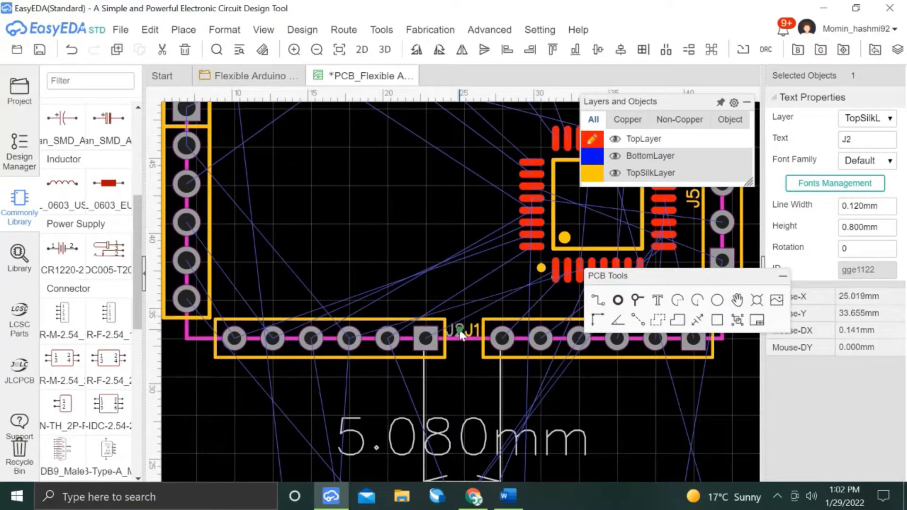
pyautogui.scroll(-3, 446, 362)
pyautogui.click(588, 365)
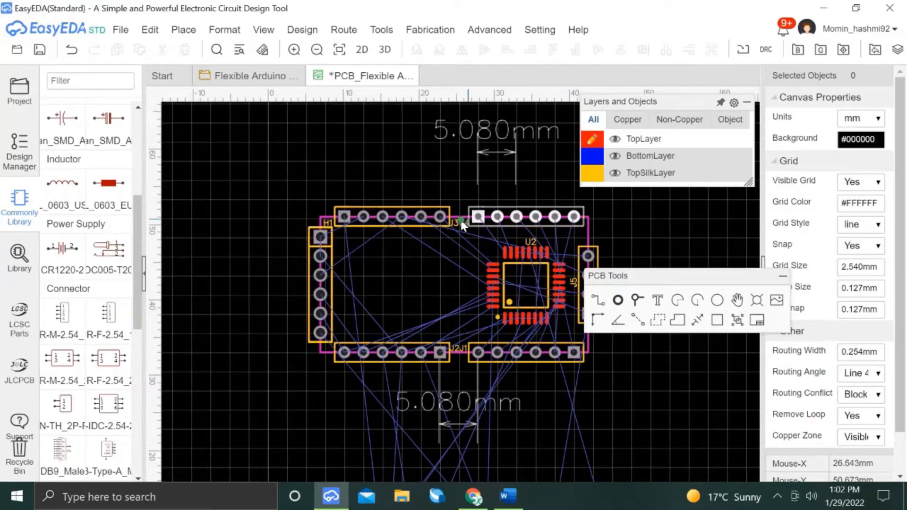
pyautogui.scroll(2, 461, 225)
pyautogui.click(467, 236)
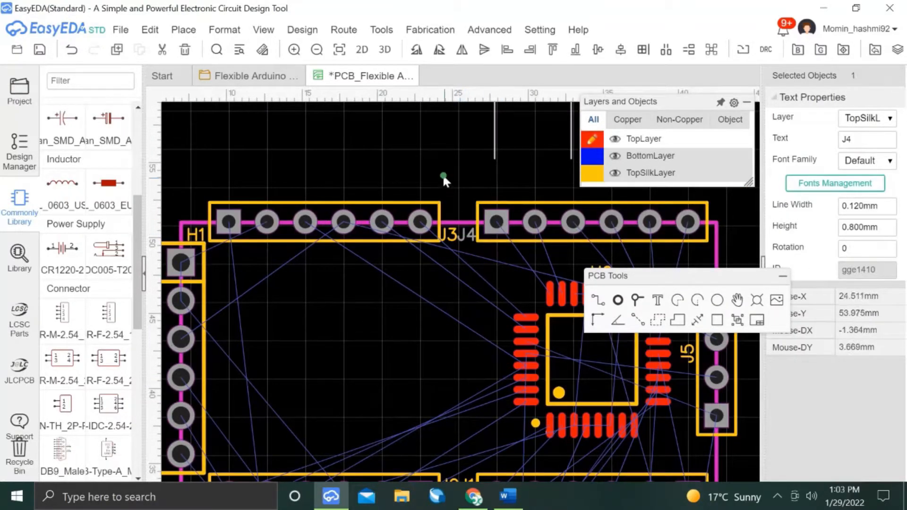
pyautogui.click(442, 173)
# Move the J5 label just above header J5 and rotate it to 0 degrees.
pyautogui.scroll(-3, 442, 174)
pyautogui.scroll(3, 488, 280)
pyautogui.moveTo(455, 259); pyautogui.dragTo(470, 170)
pyautogui.press('space')
pyautogui.press('space')
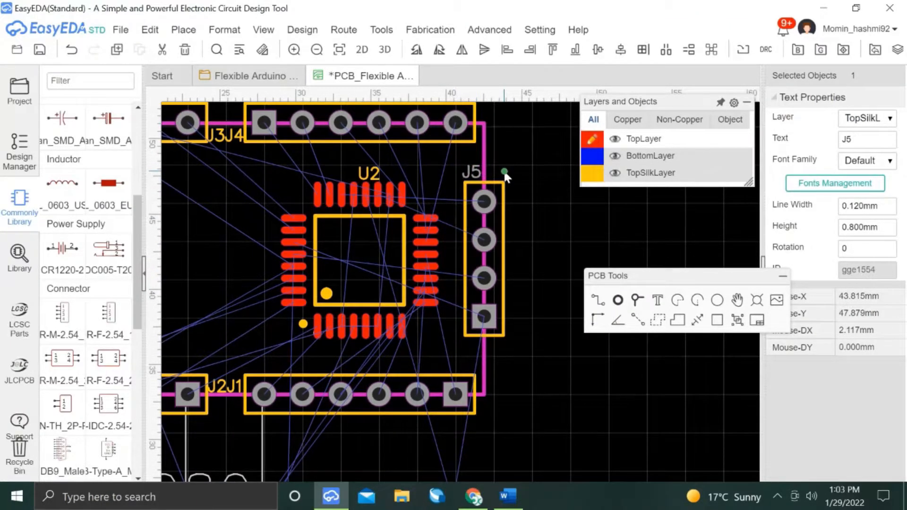
pyautogui.click(526, 187)
# Save the PCB layout and bring the unplaced components below the board into view.
pyautogui.scroll(-3, 532, 269)
pyautogui.scroll(2, 536, 318)
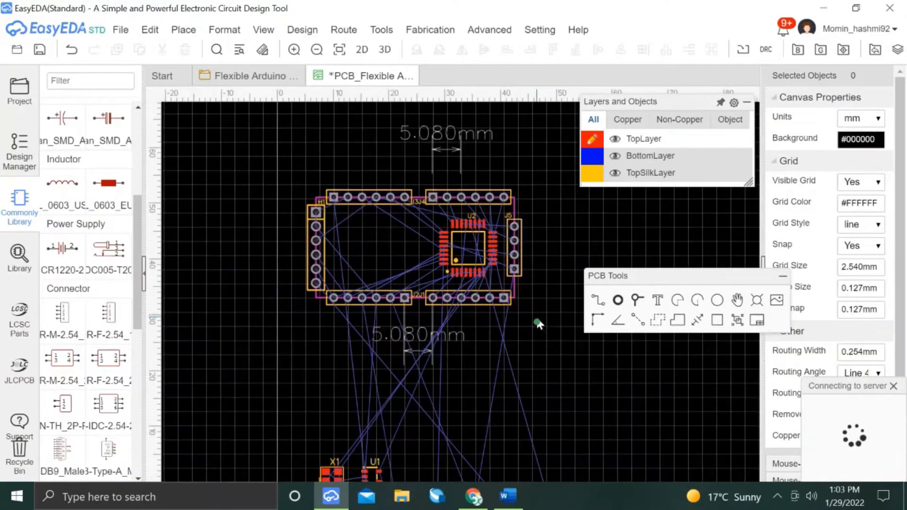
pyautogui.moveTo(513, 249); pyautogui.dragTo(478, 152, button='right')
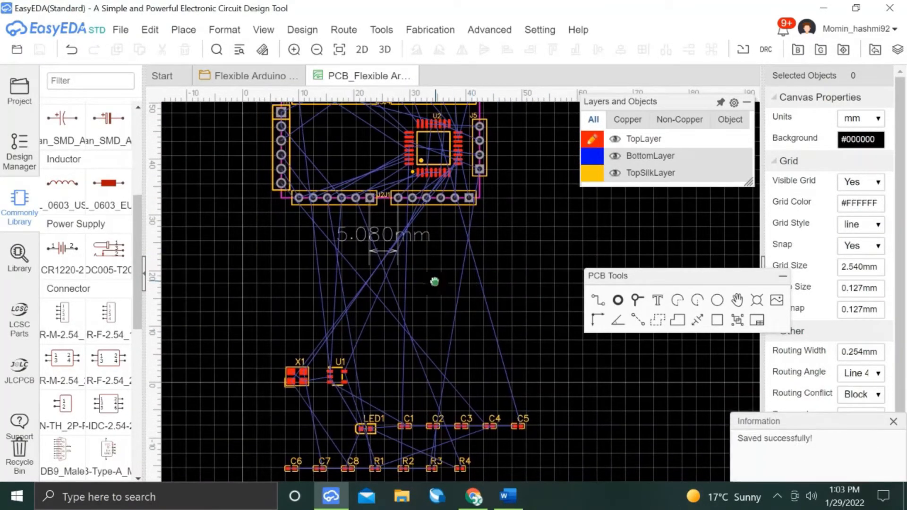
pyautogui.moveTo(433, 281); pyautogui.dragTo(432, 301, button='right')
# In the schematic, select X1, C7, C8, C4, C5 and R1 to R4, and cross-select them in the PCB layout.
pyautogui.click(248, 84)
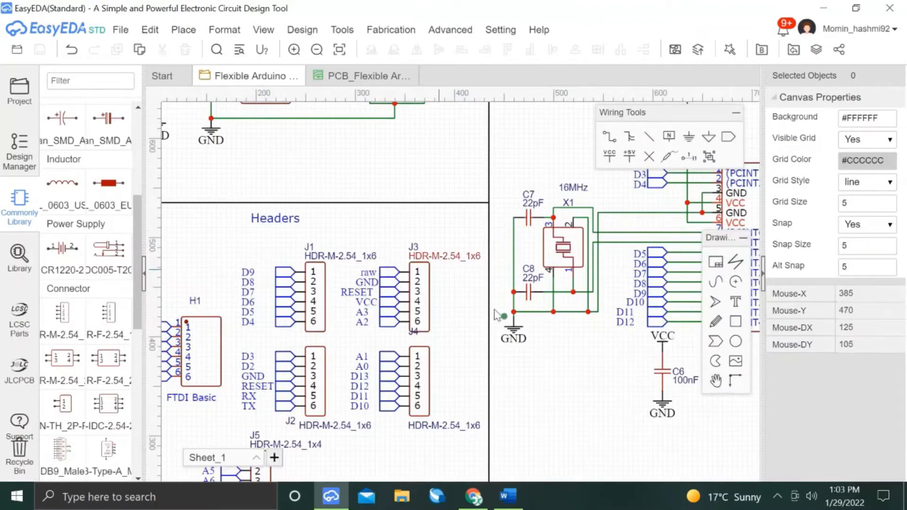
pyautogui.scroll(-2, 509, 364)
pyautogui.moveTo(509, 364); pyautogui.dragTo(402, 375, button='right')
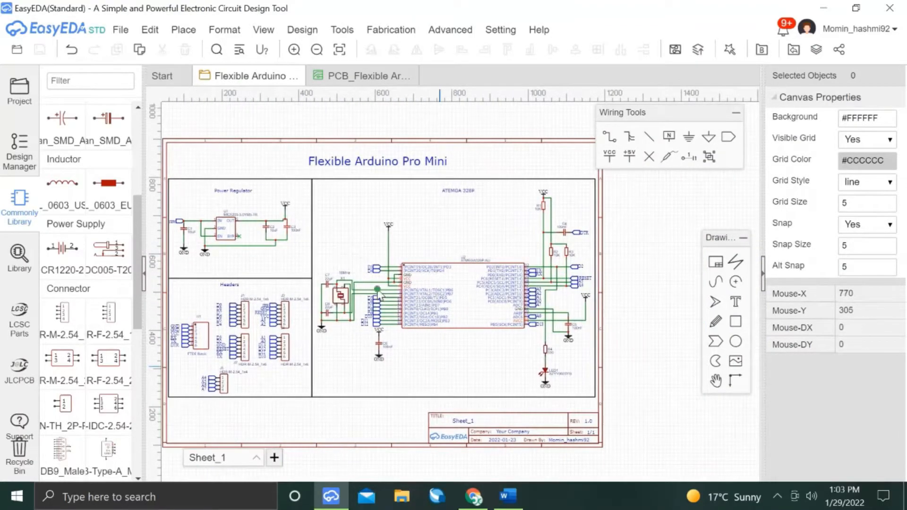
pyautogui.scroll(2, 380, 292)
pyautogui.click(326, 296)
pyautogui.keyDown('ctrl'); pyautogui.click(309, 315); pyautogui.keyUp('ctrl')
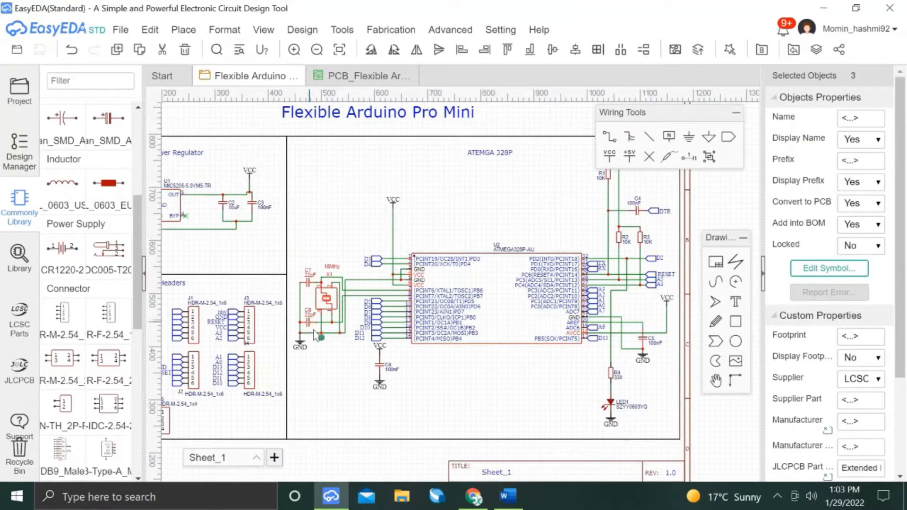
pyautogui.keyDown('ctrl'); pyautogui.click(613, 374); pyautogui.keyUp('ctrl')
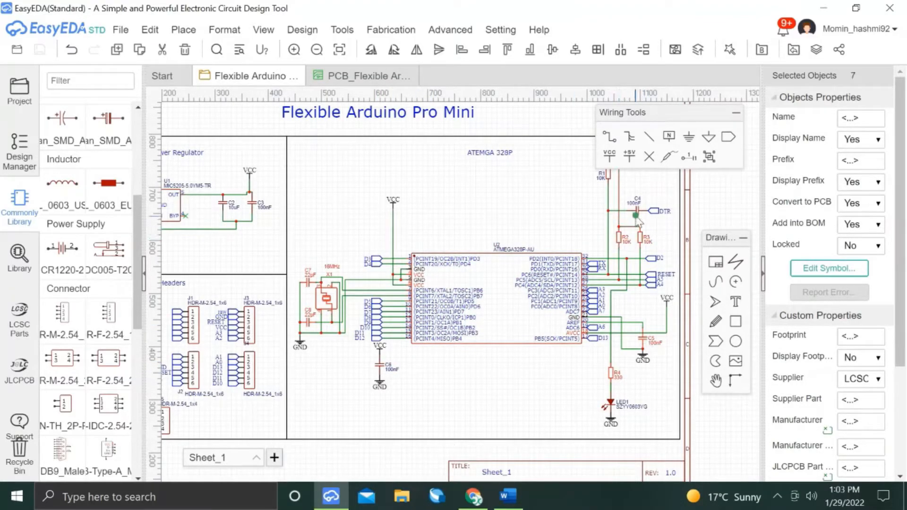
pyautogui.moveTo(557, 198); pyautogui.dragTo(542, 246, button='right')
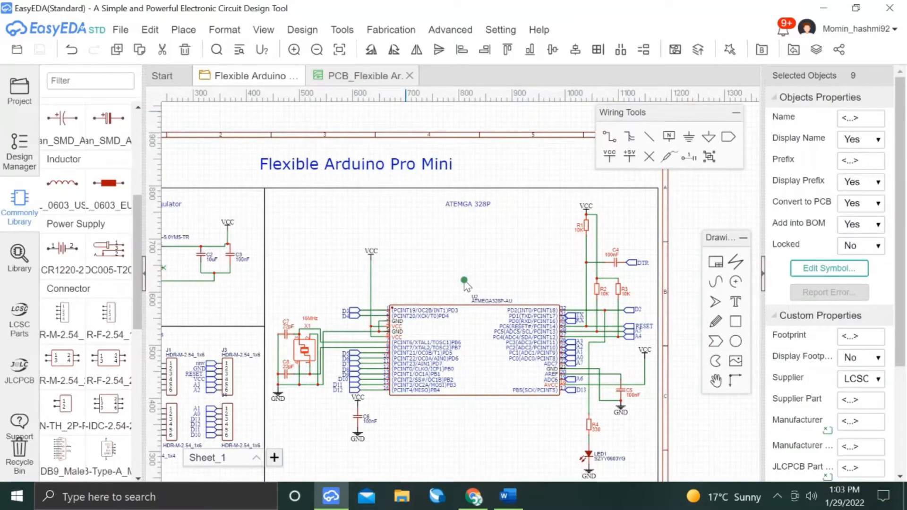
pyautogui.hotkey('shift', 'x')
pyautogui.scroll(-2, 480, 346)
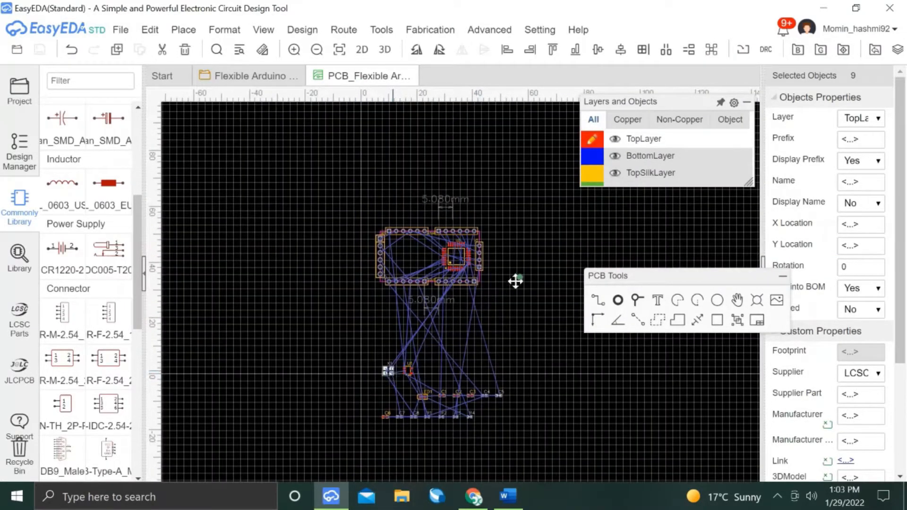
# Place the nine cross-selected components in the empty area to the right of the board outline.
pyautogui.click(537, 248)
pyautogui.scroll(2, 576, 238)
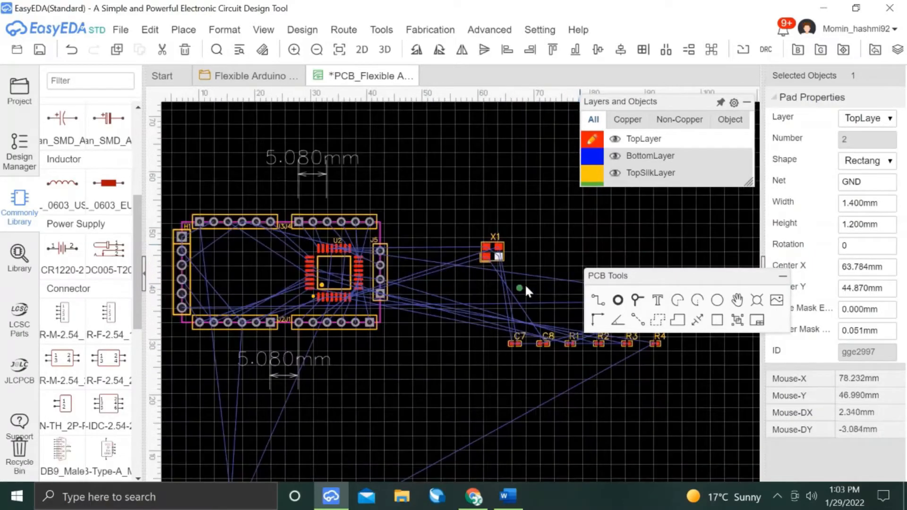
pyautogui.scroll(1, 515, 288)
pyautogui.click(444, 304)
pyautogui.moveTo(441, 353); pyautogui.dragTo(470, 364, button='right')
# In the schematic, select X1, C7 and C8, and cross-select them in the PCB layout.
pyautogui.click(272, 81)
pyautogui.click(285, 372)
pyautogui.keyDown('ctrl'); pyautogui.click(308, 350); pyautogui.keyUp('ctrl')
pyautogui.keyDown('ctrl'); pyautogui.click(285, 334); pyautogui.keyUp('ctrl')
pyautogui.hotkey('shift', 'x')
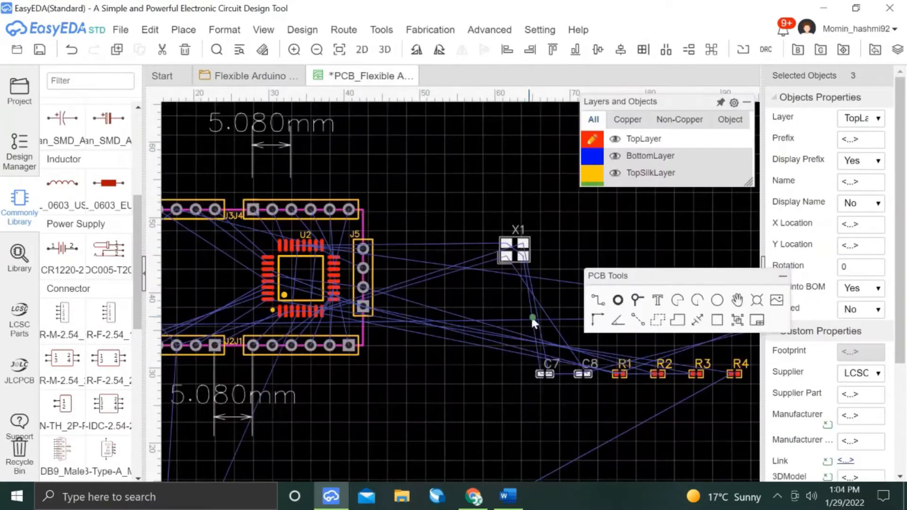
# Move C7 to the right side of crystal X1 and C8 just below it, rotating both capacitors to suit.
pyautogui.click(533, 287)
pyautogui.moveTo(512, 316); pyautogui.dragTo(502, 192)
pyautogui.press('space')
pyautogui.moveTo(546, 315); pyautogui.dragTo(484, 212)
pyautogui.press('space')
# Rotate the C8 label to 0 degrees and place it at the right end of C8.
pyautogui.scroll(2, 495, 217)
pyautogui.click(470, 210)
pyautogui.click(462, 236)
pyautogui.click(461, 234)
pyautogui.scroll(-2, 472, 240)
pyautogui.press('space')
pyautogui.press('space')
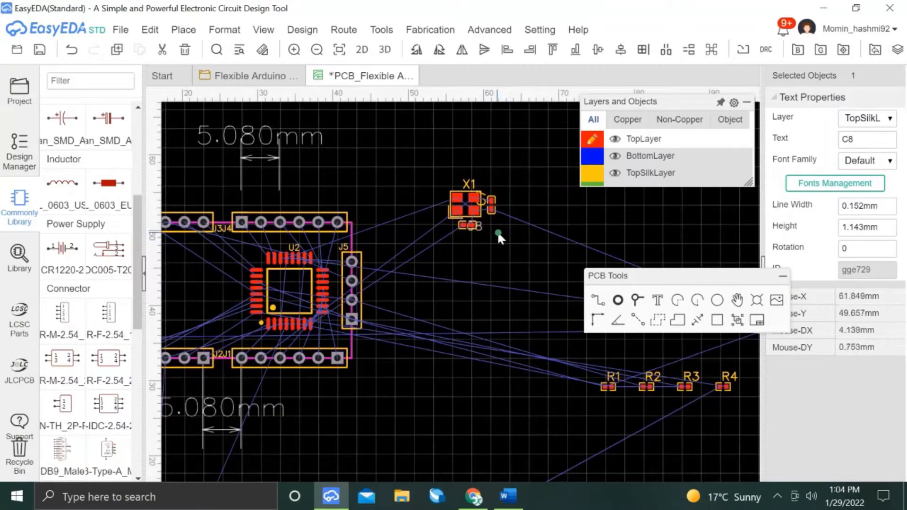
# Set the canvas units to mil and move the C7 label clear to the right of C7.
pyautogui.click(516, 192)
pyautogui.click(860, 118)
pyautogui.click(850, 134)
pyautogui.click(483, 202)
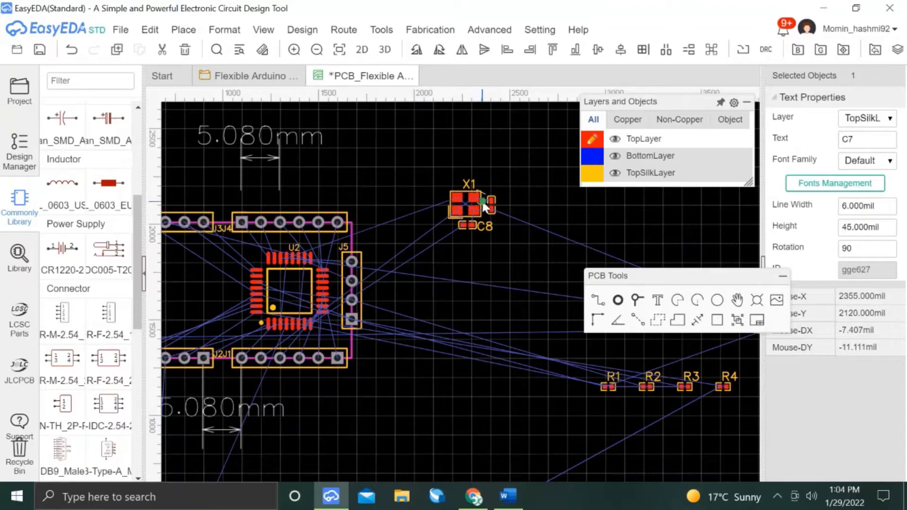
pyautogui.click(487, 272)
pyautogui.moveTo(487, 272); pyautogui.dragTo(559, 268, button='right')
pyautogui.moveTo(481, 387); pyautogui.dragTo(521, 385, button='right')
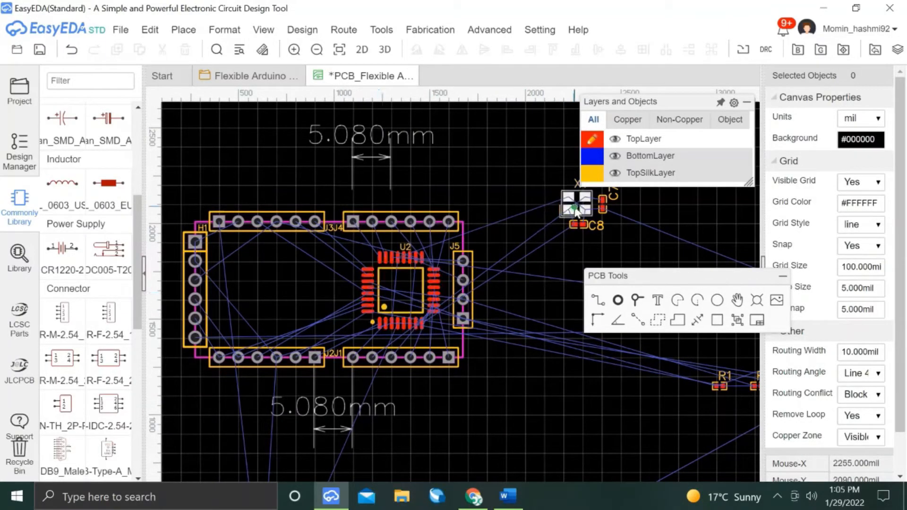
# Move crystal X1 inside the board at the upper-left corner of U2 and place C8 at its right side.
pyautogui.moveTo(390, 259)
pyautogui.mouseDown()
pyautogui.moveTo(373, 259)
pyautogui.moveTo(324, 297)
pyautogui.moveTo(331, 323)
pyautogui.moveTo(347, 320)
pyautogui.moveTo(358, 253)
pyautogui.mouseUp()
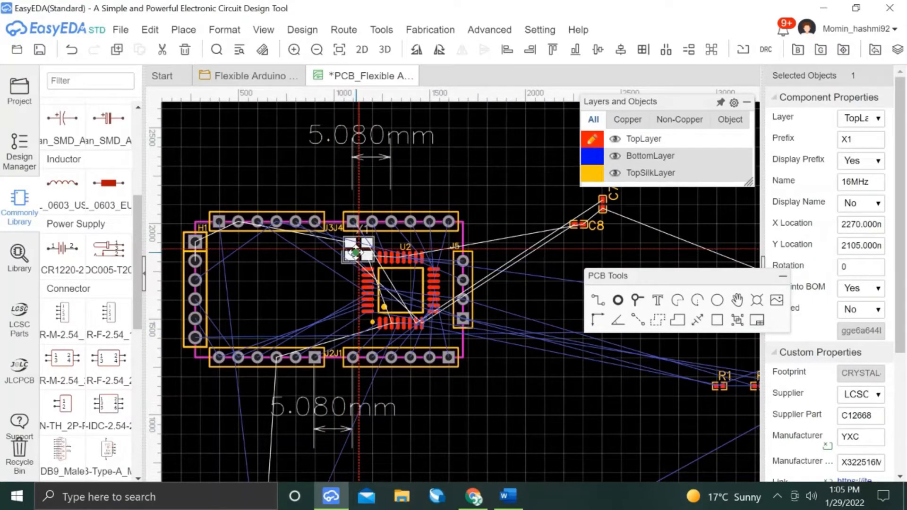
pyautogui.moveTo(356, 252); pyautogui.dragTo(356, 253)
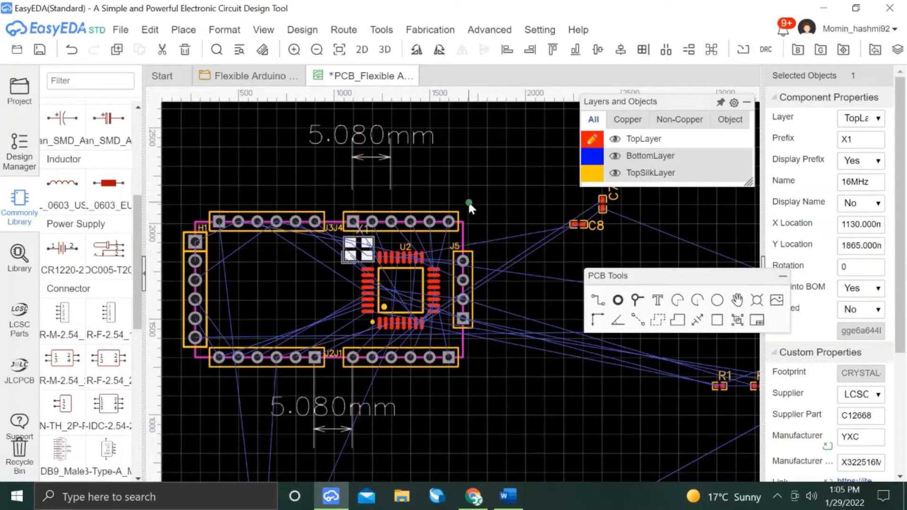
pyautogui.click(533, 200)
pyautogui.moveTo(578, 224); pyautogui.dragTo(387, 238)
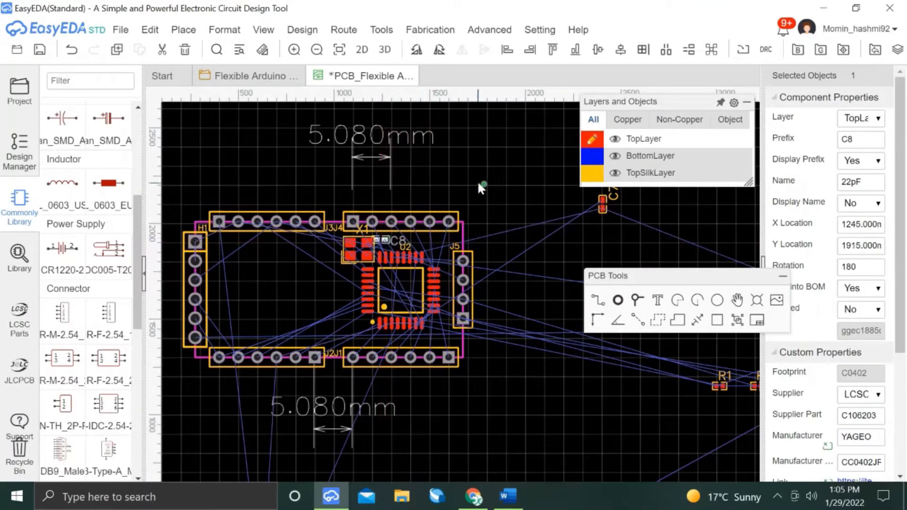
pyautogui.click(438, 176)
# Set the X1 and C8 labels to a 3 mil line width and a 30 mil height.
pyautogui.scroll(5, 370, 236)
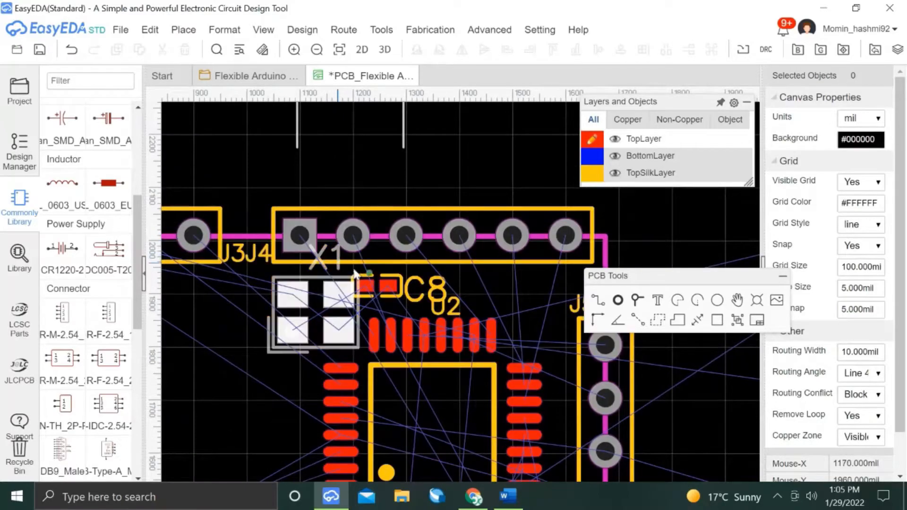
pyautogui.click(336, 260)
pyautogui.keyDown('ctrl'); pyautogui.click(419, 285); pyautogui.keyUp('ctrl')
pyautogui.click(850, 224)
pyautogui.write('30')
pyautogui.press('Return')
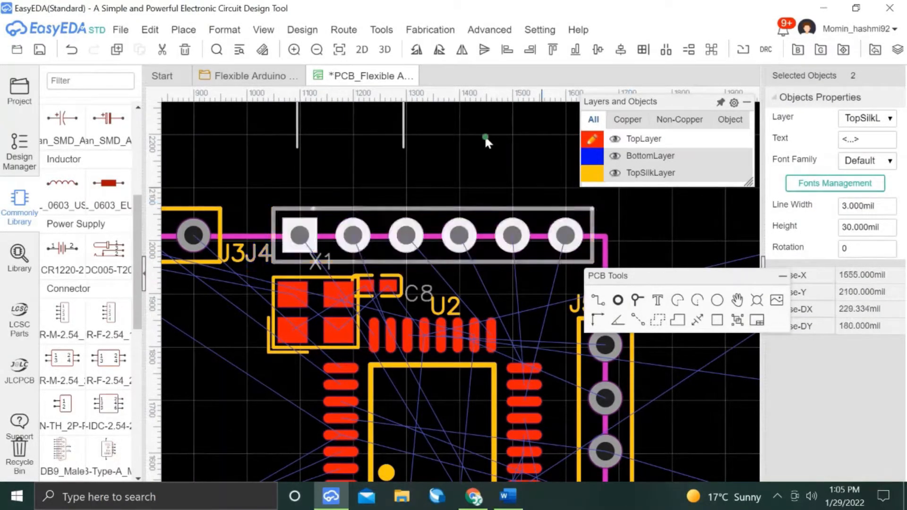
# Move C8 with its label up against header J4, above the top pins of U2.
pyautogui.click(492, 136)
pyautogui.click(429, 284)
pyautogui.moveTo(406, 286)
pyautogui.mouseDown()
pyautogui.moveTo(415, 287)
pyautogui.moveTo(410, 273)
pyautogui.mouseUp()
# Nudge crystal X1 up to Y 1880 mil and slightly to the right.
pyautogui.click(323, 286)
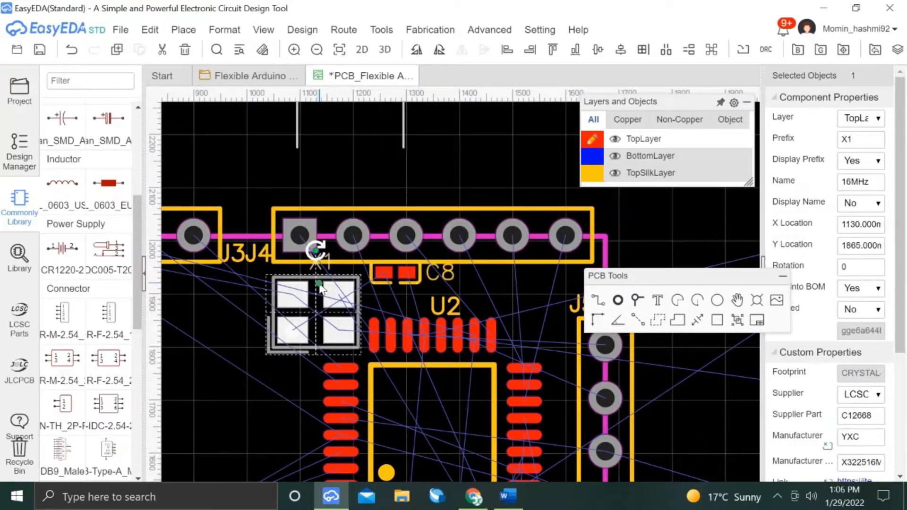
pyautogui.press('Up')
pyautogui.press('Up')
pyautogui.press('Up')
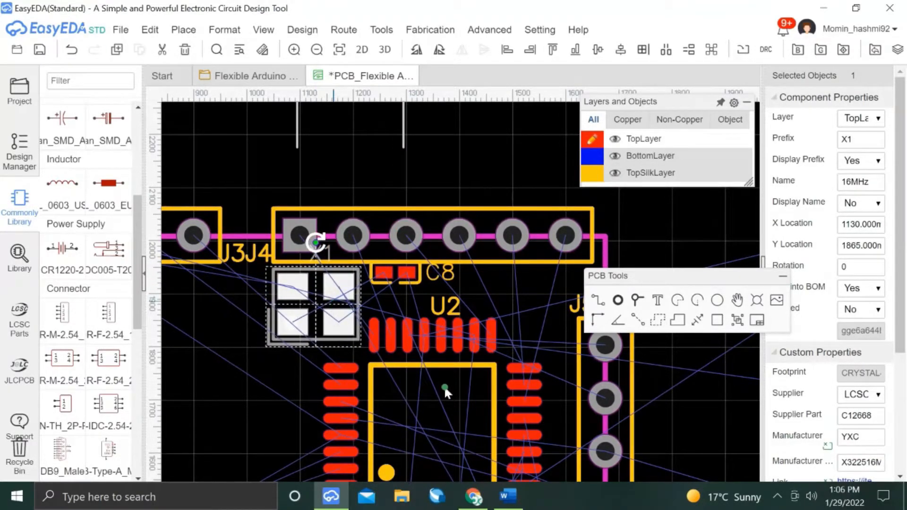
pyautogui.scroll(-3, 442, 384)
pyautogui.click(429, 393)
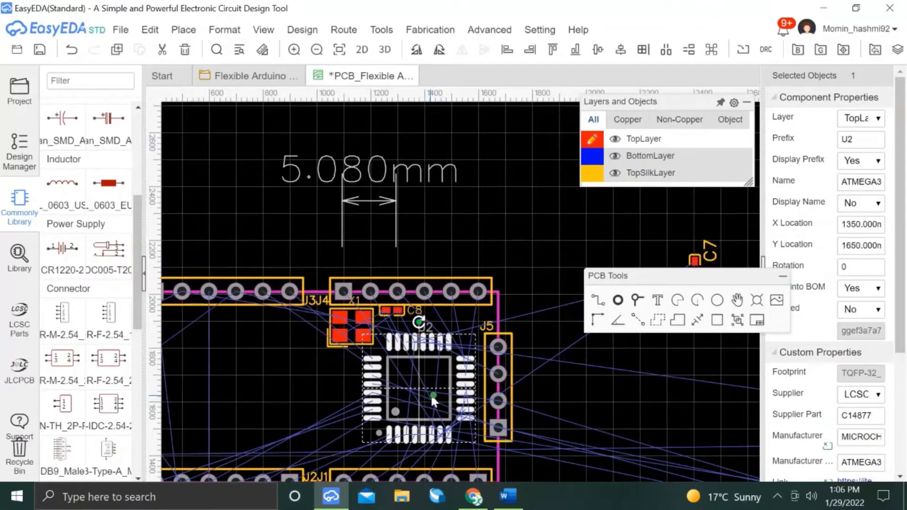
pyautogui.click(359, 325)
pyautogui.press('Right')
pyautogui.press('Right')
pyautogui.press('Right')
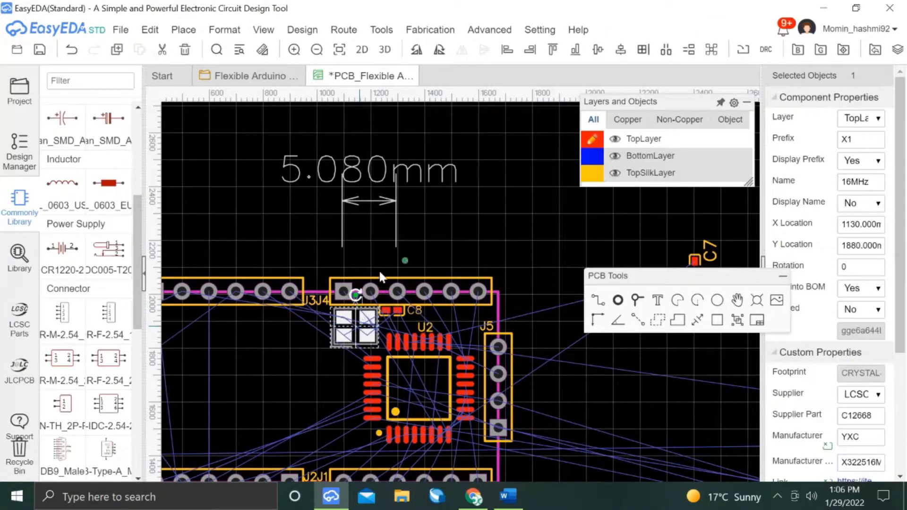
pyautogui.click(479, 247)
# Move C8 directly below crystal X1 and place its label to the left of the capacitor.
pyautogui.scroll(3, 392, 310)
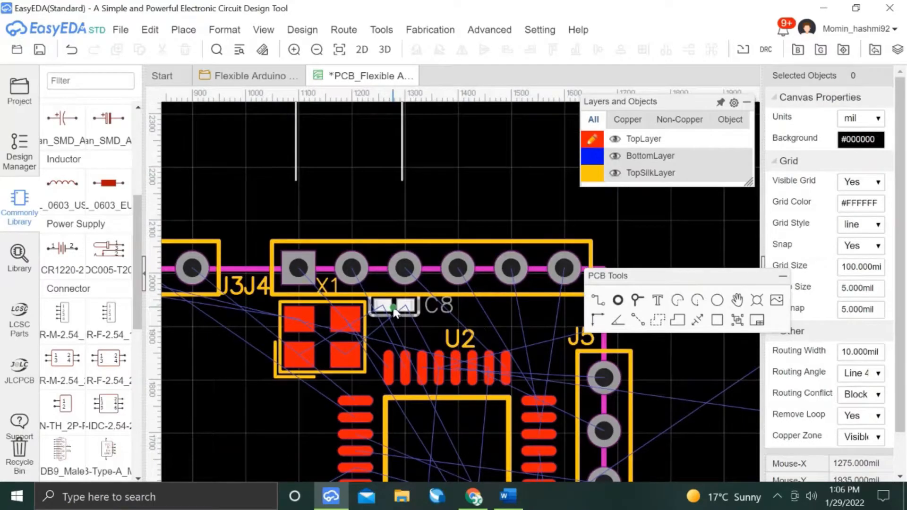
pyautogui.moveTo(392, 307); pyautogui.dragTo(299, 399)
pyautogui.click(340, 395)
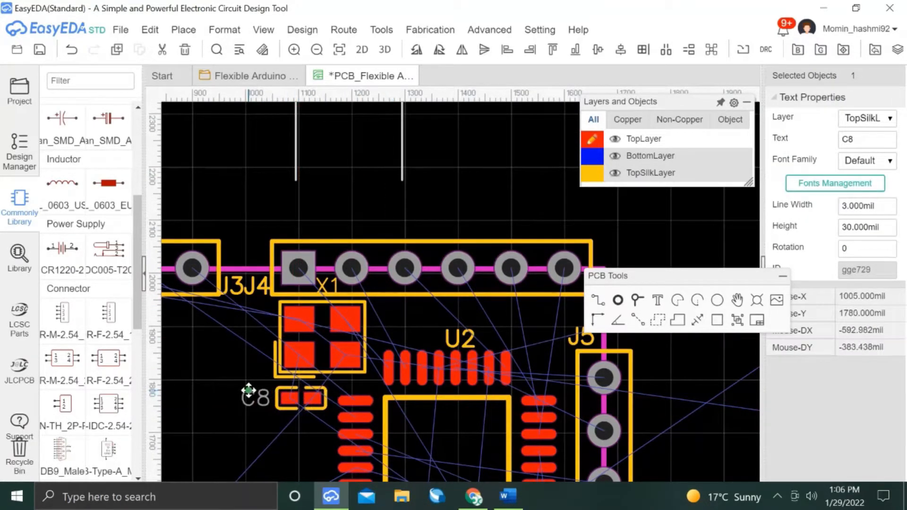
pyautogui.click(499, 179)
# Move capacitor C7 inside the board, between crystal X1 and the top pins of U2.
pyautogui.scroll(-3, 499, 178)
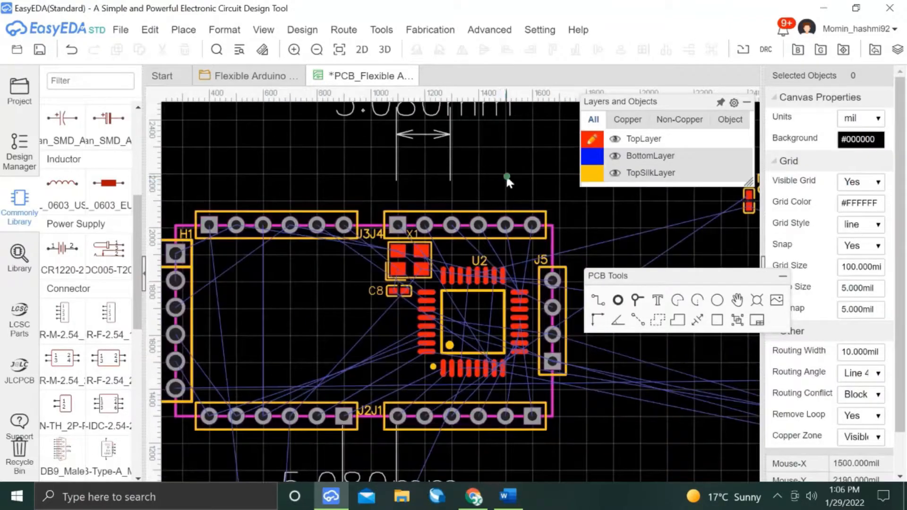
pyautogui.moveTo(537, 165); pyautogui.dragTo(338, 212, button='right')
pyautogui.moveTo(430, 295); pyautogui.dragTo(278, 302)
pyautogui.click(393, 211)
pyautogui.hotkey('ctrl', 'z')
pyautogui.click(325, 218)
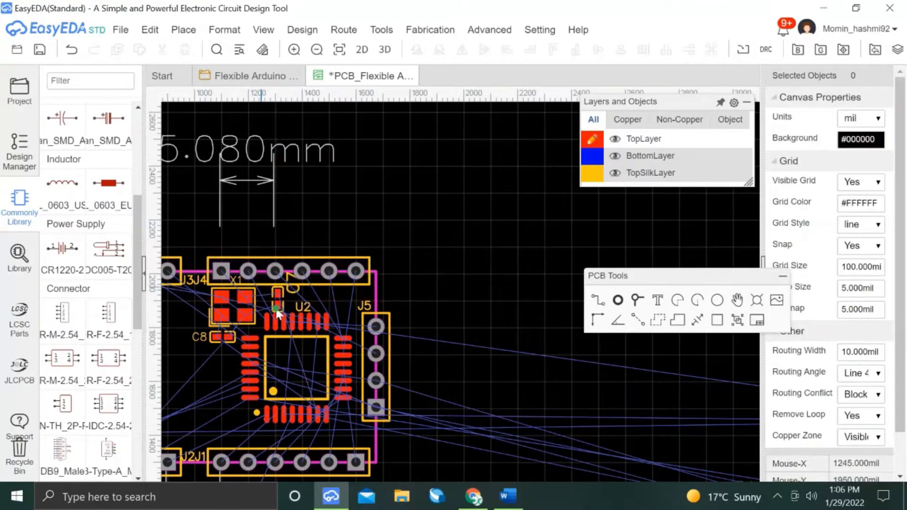
# Turn C7 horizontal, place it beside the upper-right edge of X1, and move its label to its right.
pyautogui.scroll(3, 262, 291)
pyautogui.click(294, 322)
pyautogui.press('space')
pyautogui.moveTo(282, 290); pyautogui.dragTo(371, 295)
pyautogui.moveTo(311, 306); pyautogui.dragTo(299, 296)
# Set the C7 label's line width to 3 mil, shrink its height to match the C8 label, and move it closer to C7.
pyautogui.click(344, 301)
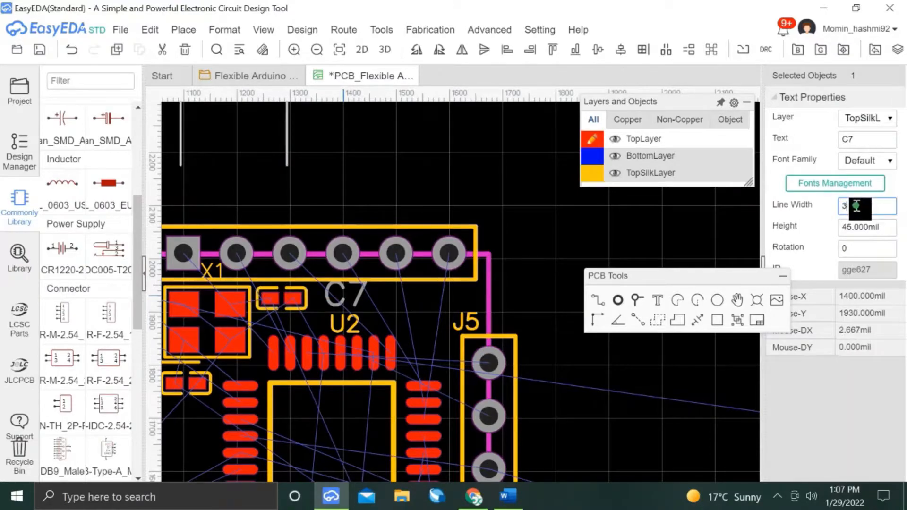
pyautogui.click(537, 279)
pyautogui.moveTo(347, 300); pyautogui.dragTo(334, 299)
pyautogui.click(561, 253)
# Switch to the Word document, examine the component placement in the blue Pro Mini board photo, and return to EasyEDA.
pyautogui.scroll(-3, 560, 253)
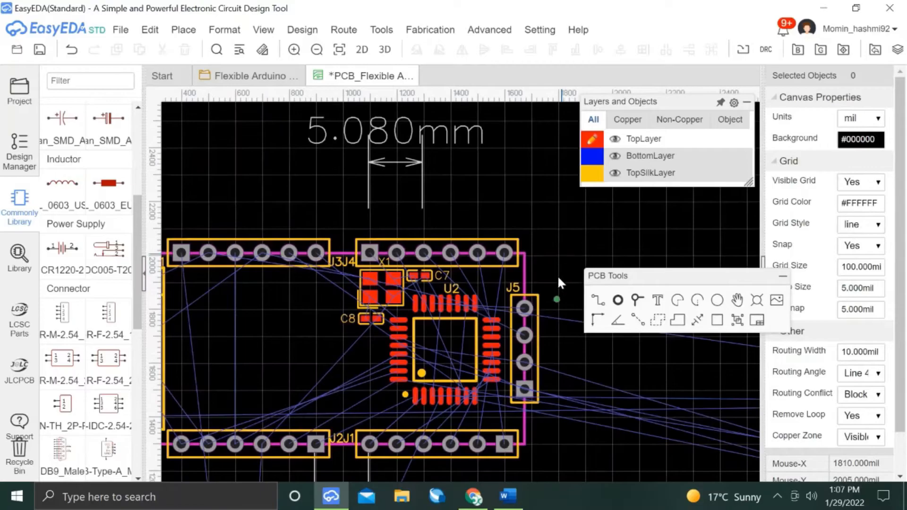
pyautogui.moveTo(598, 360); pyautogui.dragTo(569, 357, button='right')
pyautogui.press('super')
pyautogui.hotkey('alt', 'Tab')
pyautogui.scroll(-3, 489, 366)
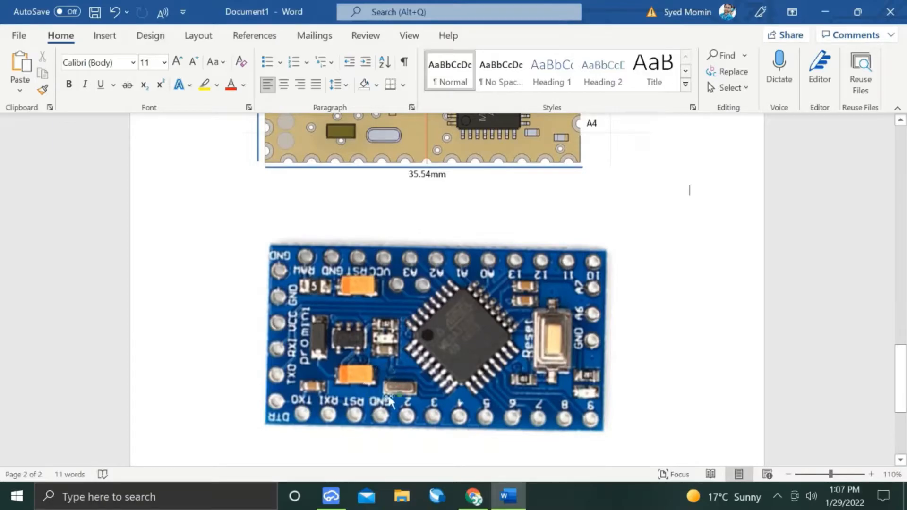
pyautogui.hotkey('alt', 'Tab')
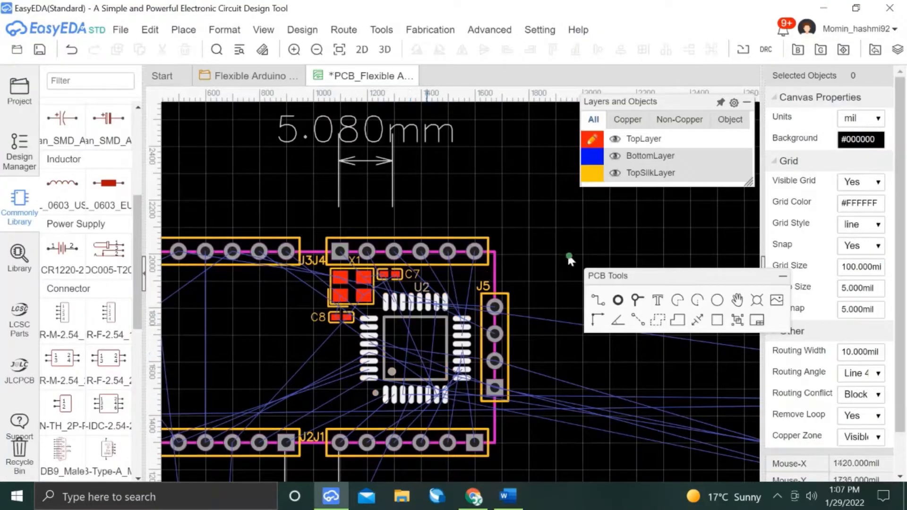
# Move the X1 label from above the crystal to its right side, just below C7.
pyautogui.scroll(-1, 567, 248)
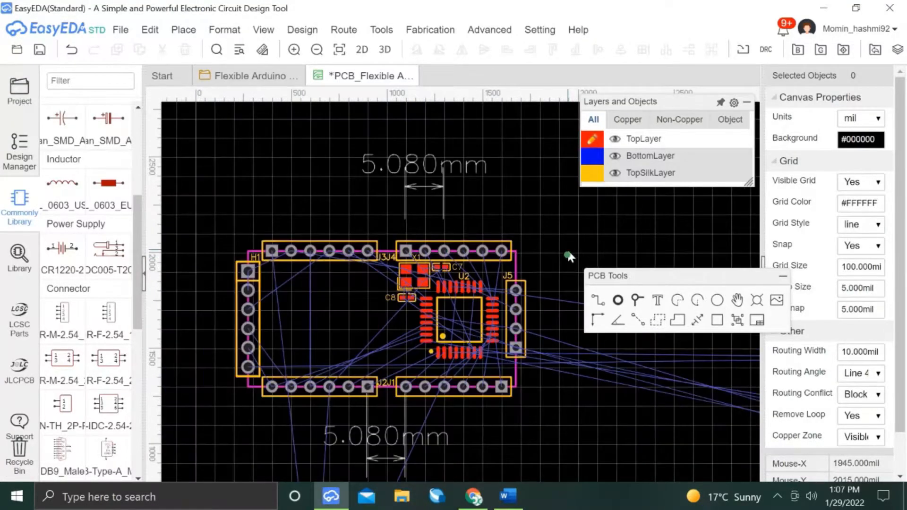
pyautogui.scroll(-1, 567, 378)
pyautogui.scroll(1, 571, 347)
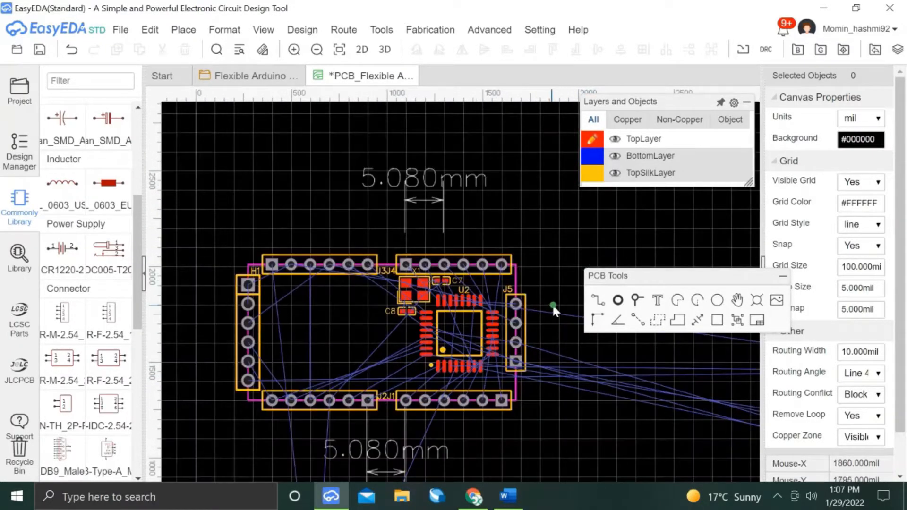
pyautogui.click(405, 296)
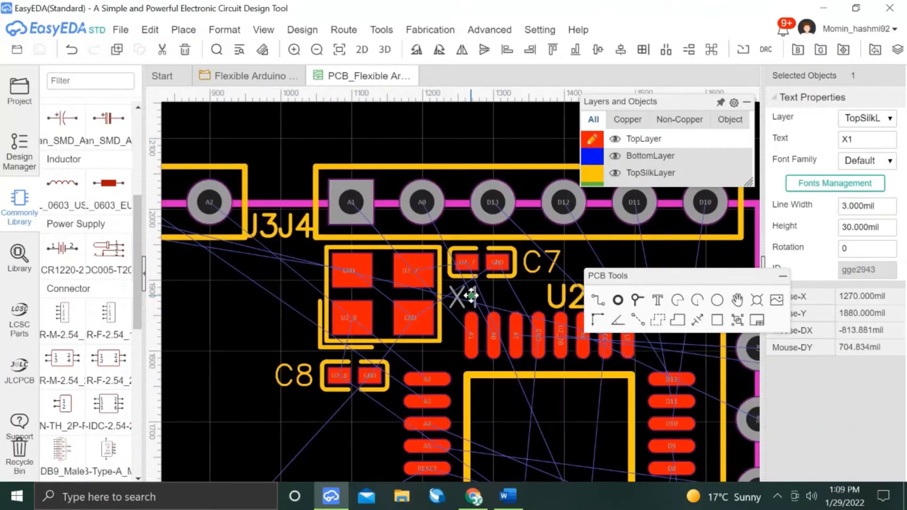
pyautogui.moveTo(471, 295); pyautogui.dragTo(473, 298)
# Examine in the schematic how R4, LED1, C5, C4, R2 and R3 connect to the ATmega328P, and return to the PCB layout.
pyautogui.scroll(-6, 535, 416)
pyautogui.moveTo(653, 405); pyautogui.dragTo(463, 265, button='right')
pyautogui.moveTo(337, 146); pyautogui.dragTo(346, 188, button='right')
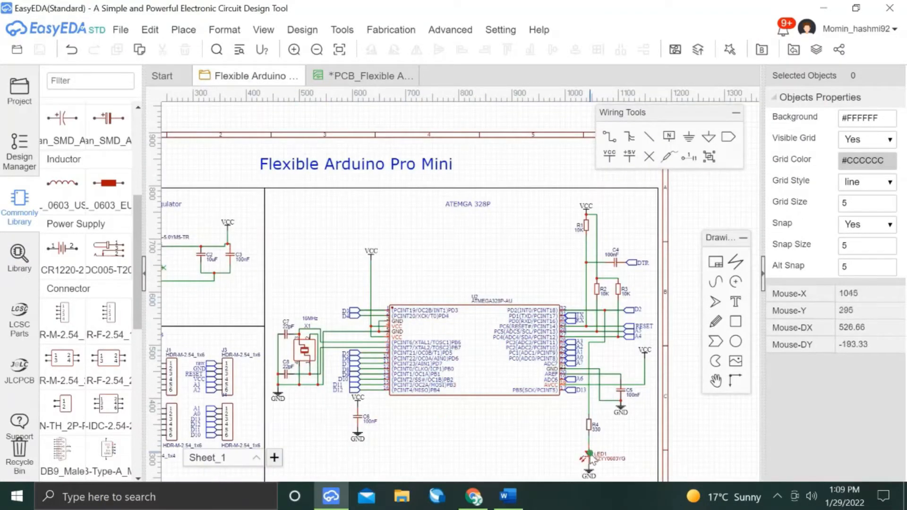
pyautogui.click(591, 459)
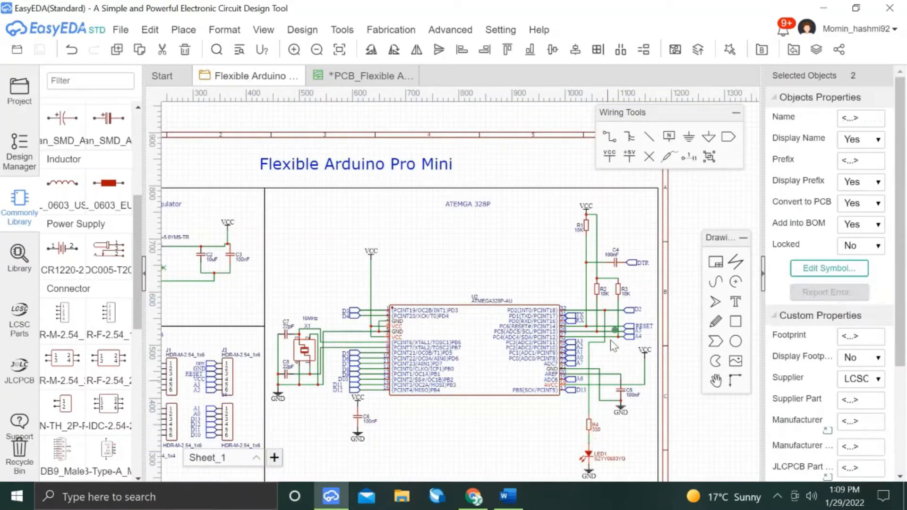
pyautogui.click(623, 398)
pyautogui.keyDown('ctrl'); pyautogui.click(597, 291); pyautogui.keyUp('ctrl')
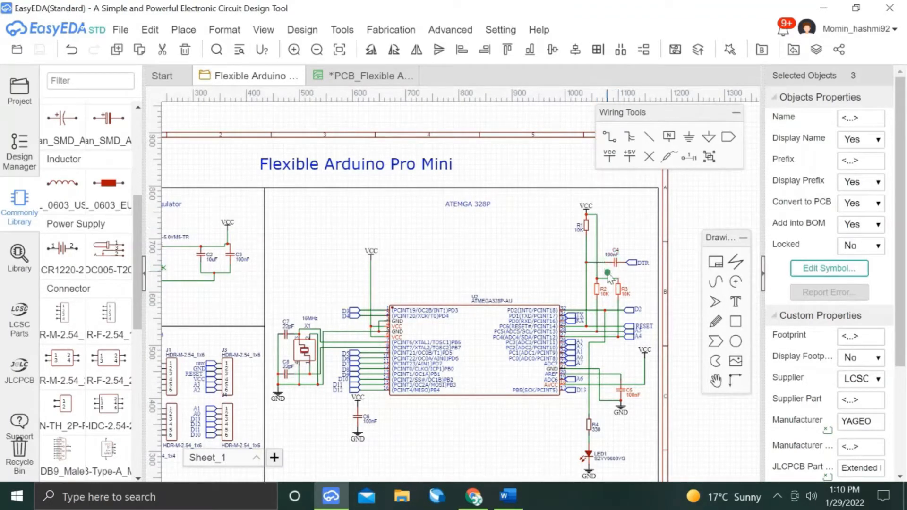
pyautogui.click(348, 77)
# Bring resistors R2 and R3 together, stacked one above the other, below C5 outside the board.
pyautogui.moveTo(554, 280); pyautogui.dragTo(528, 374, button='right')
pyautogui.click(478, 404)
pyautogui.scroll(5, 480, 406)
pyautogui.moveTo(628, 354); pyautogui.dragTo(451, 345)
pyautogui.moveTo(467, 433)
pyautogui.mouseDown()
pyautogui.moveTo(412, 458)
pyautogui.moveTo(415, 445)
pyautogui.moveTo(447, 448)
pyautogui.moveTo(469, 428)
pyautogui.mouseUp()
# Set the R2 and R3 labels to a 3 mil line width and a 30 mil height.
pyautogui.click(446, 437)
pyautogui.keyDown('ctrl'); pyautogui.click(447, 445); pyautogui.keyUp('ctrl')
pyautogui.click(846, 205)
pyautogui.click(521, 408)
# Move R2 and R3 together inside the board, to the left of U2 and below C8.
pyautogui.scroll(-3, 521, 408)
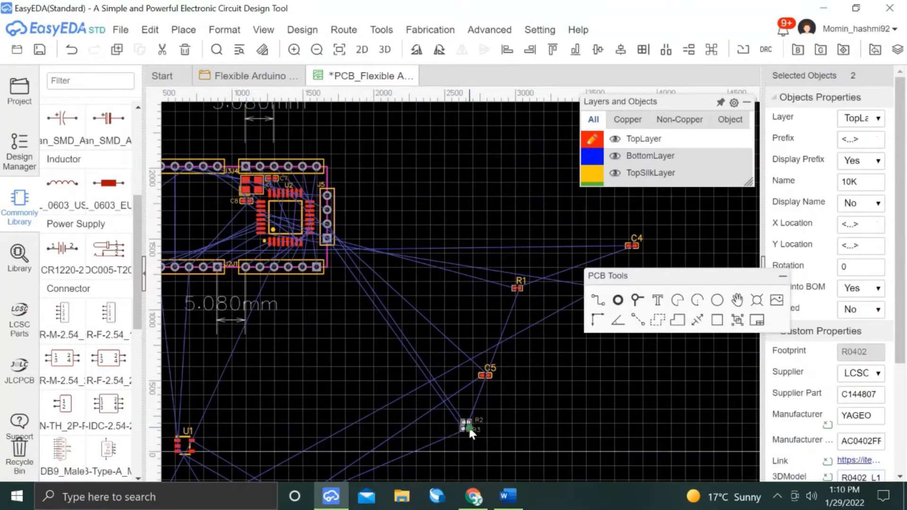
pyautogui.scroll(1, 371, 163)
pyautogui.moveTo(305, 152); pyautogui.dragTo(493, 350, button='right')
pyautogui.scroll(-1, 531, 369)
pyautogui.scroll(4, 544, 439)
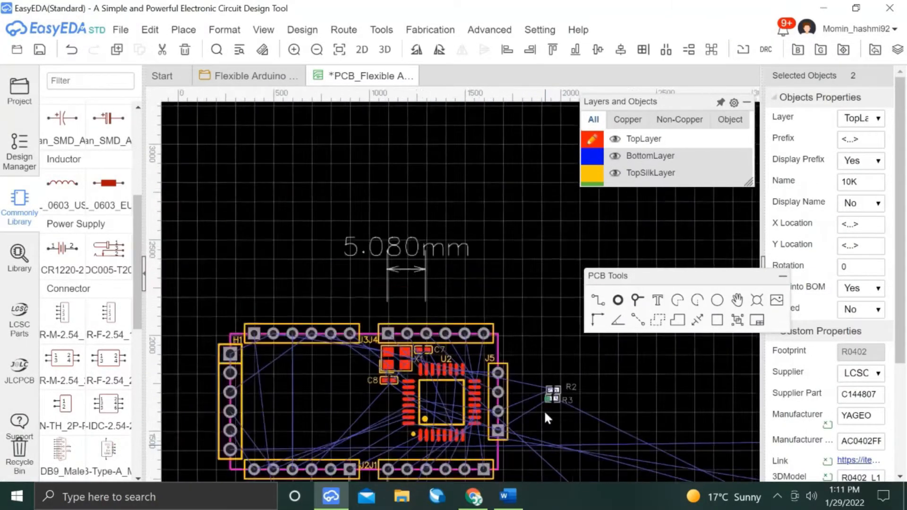
pyautogui.moveTo(553, 338); pyautogui.dragTo(412, 280)
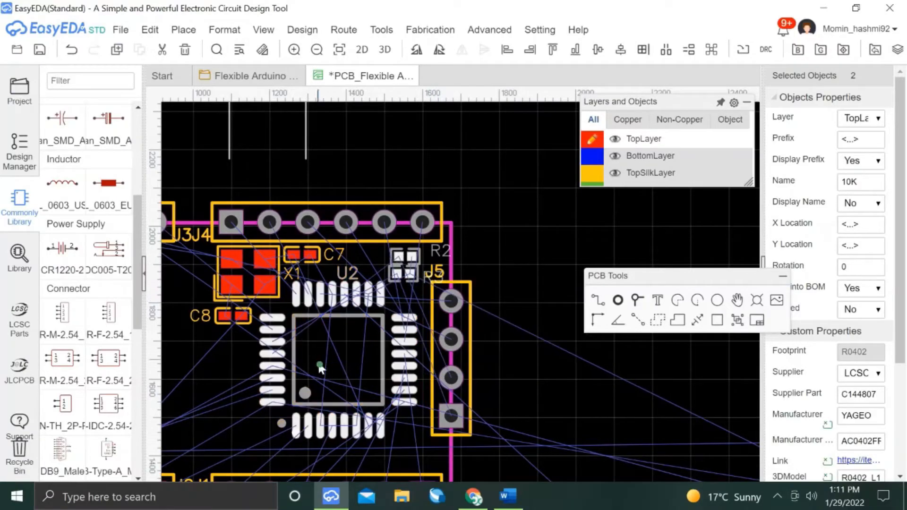
pyautogui.moveTo(591, 396); pyautogui.dragTo(687, 388, button='right')
pyautogui.moveTo(498, 269); pyautogui.dragTo(305, 361)
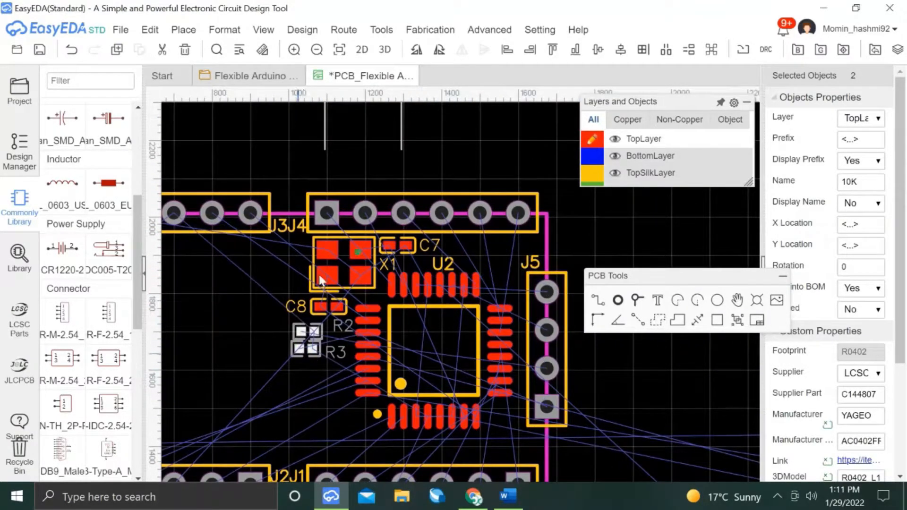
pyautogui.click(265, 144)
# Place R3 directly below C8 and R2 directly below R3, rotating each resistor by 180 degrees.
pyautogui.click(293, 306)
pyautogui.scroll(3, 286, 355)
pyautogui.moveTo(356, 305); pyautogui.dragTo(351, 421)
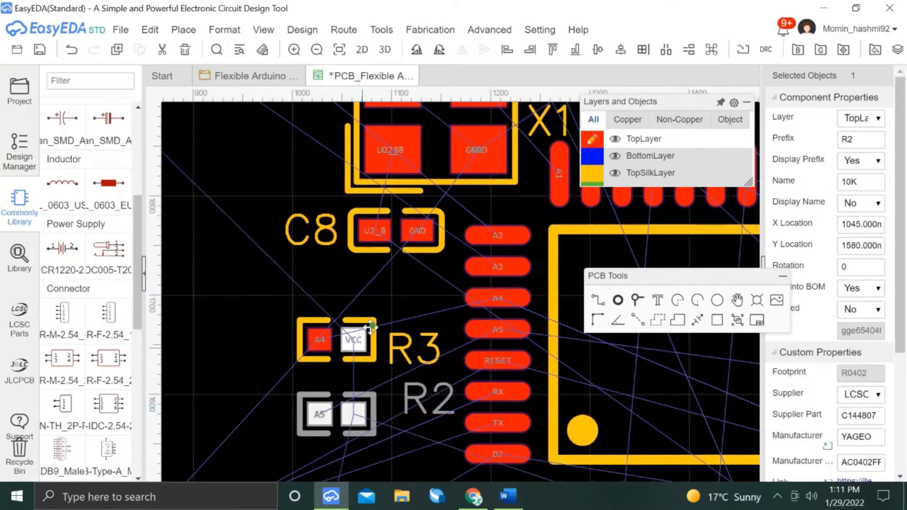
pyautogui.moveTo(368, 339); pyautogui.dragTo(425, 297)
pyautogui.press('space')
pyautogui.press('space')
pyautogui.moveTo(355, 414); pyautogui.dragTo(412, 340)
pyautogui.press('space')
pyautogui.press('space')
# Rotate the R3 label to 0 degrees and nudge it left and down beside R3.
pyautogui.click(334, 291)
pyautogui.press('space')
pyautogui.press('space')
pyautogui.press('Left')
pyautogui.press('Left')
pyautogui.press('Left')
pyautogui.press('Left')
pyautogui.press('Left')
pyautogui.press('Left')
pyautogui.press('Left')
pyautogui.press('Left')
pyautogui.press('Left')
pyautogui.press('Left')
pyautogui.press('Down')
pyautogui.press('Down')
pyautogui.press('Down')
pyautogui.press('Down')
pyautogui.press('Down')
pyautogui.press('Down')
pyautogui.press('Down')
pyautogui.press('Down')
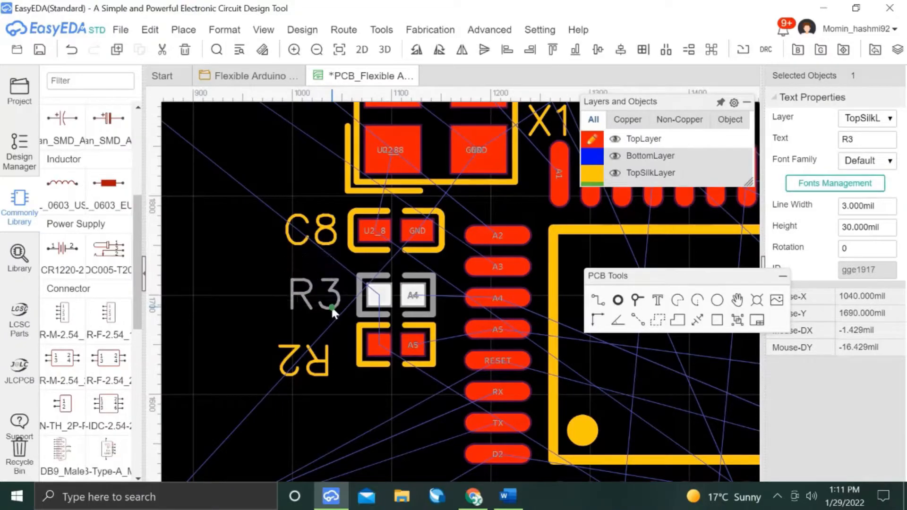
pyautogui.press('Down')
# Rotate the R2 label to 0 degrees and nudge it into line with R2, below the R3 label.
pyautogui.click(320, 361)
pyautogui.press('space')
pyautogui.press('space')
pyautogui.press('Left')
pyautogui.press('Left')
pyautogui.press('Left')
pyautogui.press('Left')
pyautogui.press('Left')
pyautogui.press('Left')
pyautogui.press('Left')
pyautogui.press('Left')
pyautogui.press('Down')
pyautogui.press('Down')
pyautogui.press('Down')
pyautogui.press('Down')
pyautogui.press('Up')
# Select C8, R3 and R2 together and distribute them with equal vertical spacing.
pyautogui.moveTo(401, 343); pyautogui.dragTo(395, 241)
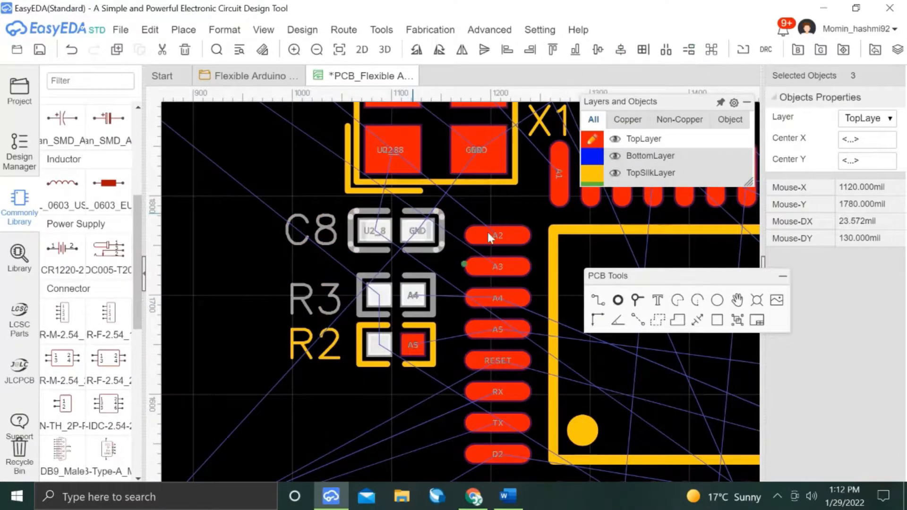
pyautogui.click(391, 339)
pyautogui.keyDown('ctrl'); pyautogui.click(395, 294); pyautogui.keyUp('ctrl')
pyautogui.keyDown('ctrl'); pyautogui.click(397, 234); pyautogui.keyUp('ctrl')
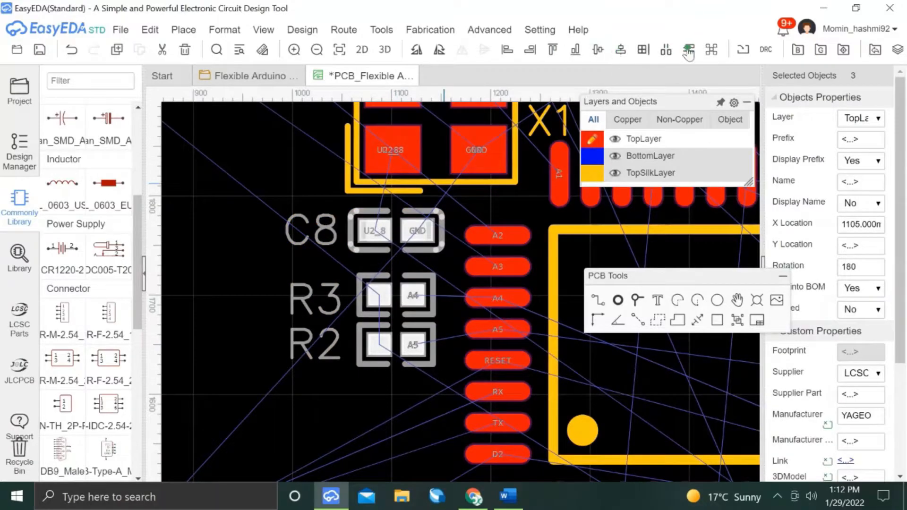
pyautogui.click(644, 50)
# Clear the selection and save the PCB layout.
pyautogui.scroll(-6, 491, 271)
pyautogui.click(665, 229)
pyautogui.moveTo(631, 221); pyautogui.dragTo(508, 194, button='right')
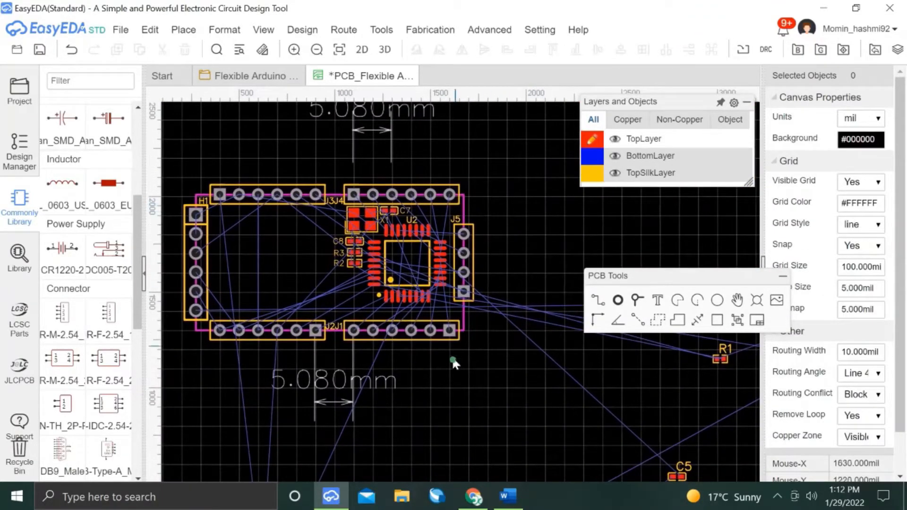
pyautogui.moveTo(443, 360); pyautogui.dragTo(400, 328, button='right')
pyautogui.scroll(-2, 463, 375)
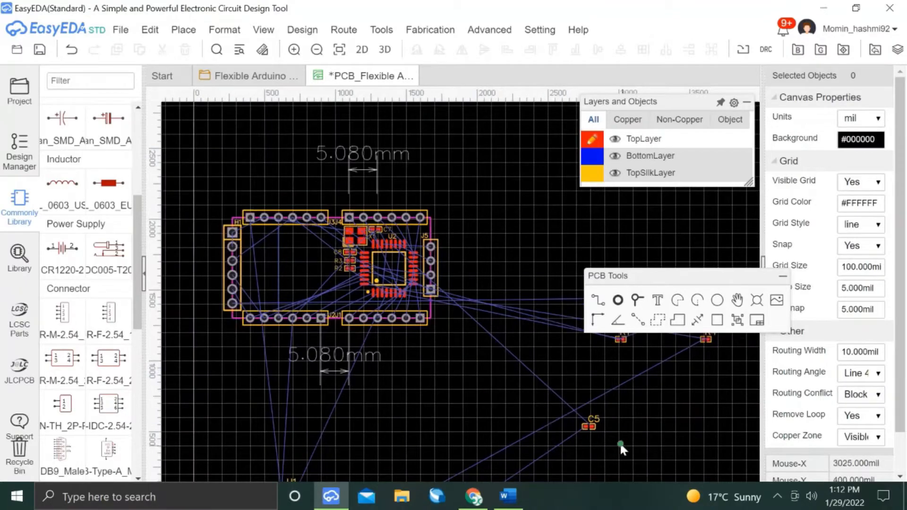
pyautogui.hotkey('ctrl', 's')
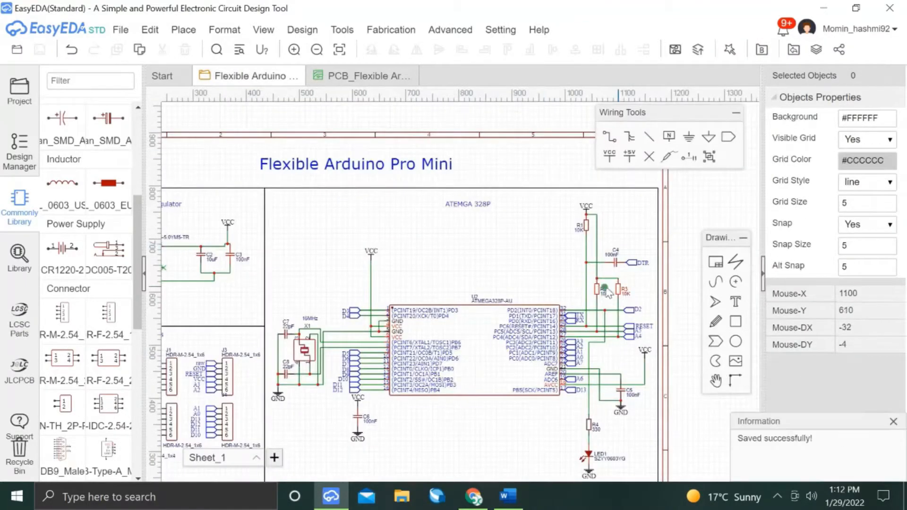
# Move capacitor C5 from outside the outline into the board, directly to the right of C7 above U2.
pyautogui.click(335, 81)
pyautogui.click(596, 440)
pyautogui.moveTo(593, 424); pyautogui.dragTo(461, 232)
pyautogui.scroll(4, 391, 228)
pyautogui.click(556, 247)
pyautogui.moveTo(709, 235); pyautogui.dragTo(374, 211)
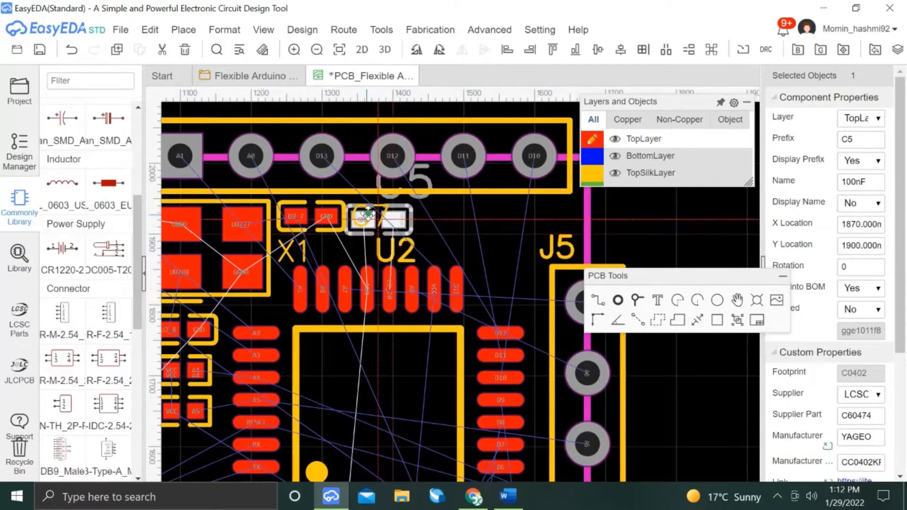
pyautogui.click(398, 220)
# Move the C7 label below C7 and the U2 label to the upper right of U2.
pyautogui.moveTo(378, 222); pyautogui.dragTo(335, 259)
pyautogui.moveTo(409, 249); pyautogui.dragTo(496, 272)
# Set the C5 label's height to 30 mil and nudge it down below C5.
pyautogui.click(432, 182)
pyautogui.click(866, 228)
pyautogui.write('30')
pyautogui.press('Down')
pyautogui.press('Down')
pyautogui.press('Down')
pyautogui.press('Down')
pyautogui.press('Down')
pyautogui.press('Down')
pyautogui.press('Down')
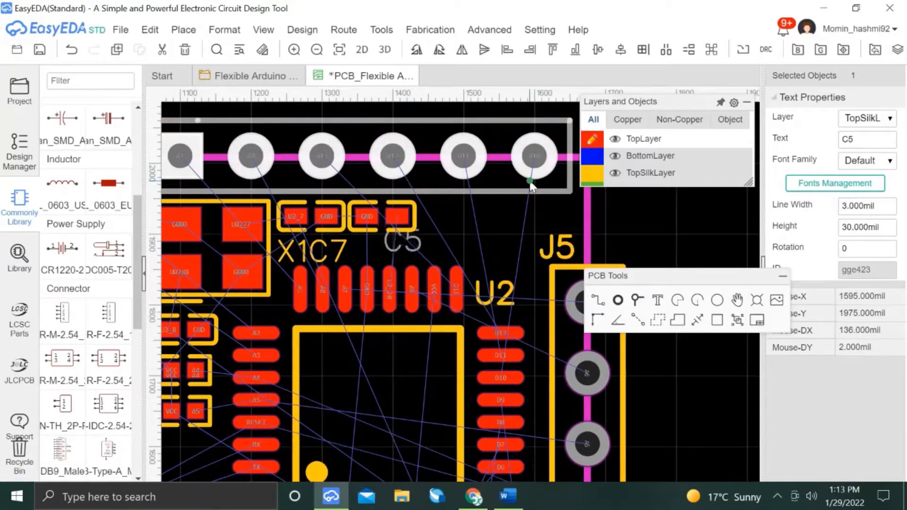
# Move the X1 label to the left side of X1 and tidy the C7 and C5 labels beneath their capacitors.
pyautogui.moveTo(341, 244); pyautogui.dragTo(337, 240)
pyautogui.moveTo(572, 229); pyautogui.dragTo(771, 229, button='right')
pyautogui.moveTo(473, 260); pyautogui.dragTo(676, 250, button='right')
pyautogui.moveTo(681, 249); pyautogui.dragTo(515, 251)
pyautogui.moveTo(676, 245); pyautogui.dragTo(458, 246, button='right')
pyautogui.moveTo(438, 245); pyautogui.dragTo(421, 244)
pyautogui.click(423, 219)
pyautogui.keyDown('ctrl'); pyautogui.click(480, 216); pyautogui.keyUp('ctrl')
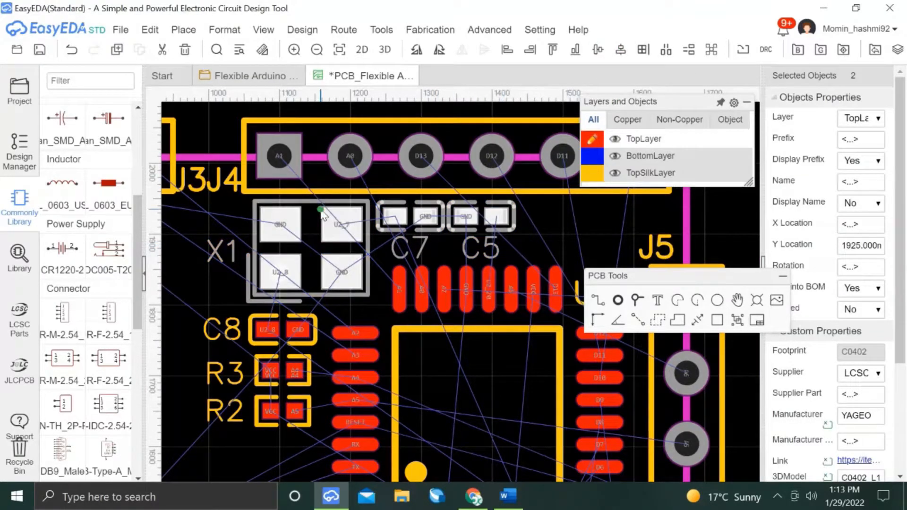
pyautogui.click(735, 224)
# Save the PCB layout with the repositioned C5 and labels.
pyautogui.scroll(-3, 729, 228)
pyautogui.moveTo(691, 225); pyautogui.dragTo(557, 187, button='right')
pyautogui.scroll(-2, 613, 418)
pyautogui.moveTo(625, 365); pyautogui.dragTo(622, 291, button='right')
pyautogui.scroll(-2, 587, 380)
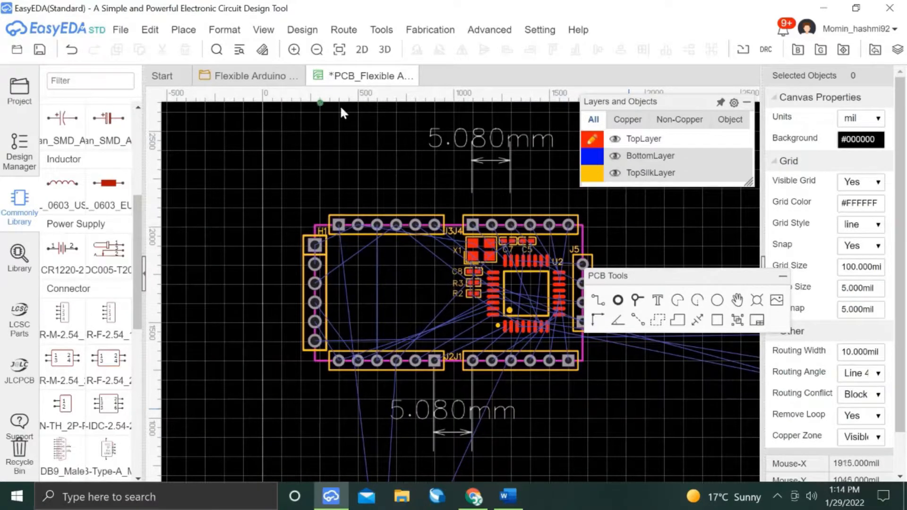
pyautogui.hotkey('ctrl', 's')
# Select U1, C1, C2, C3 and C6 from the schematic and move them together on the PCB to the empty area left of the board.
pyautogui.scroll(-1, 540, 426)
pyautogui.moveTo(650, 436); pyautogui.dragTo(539, 252, button='right')
pyautogui.moveTo(453, 342); pyautogui.dragTo(469, 383, button='right')
pyautogui.click(248, 76)
pyautogui.scroll(-2, 449, 430)
pyautogui.moveTo(455, 445); pyautogui.dragTo(573, 376, button='right')
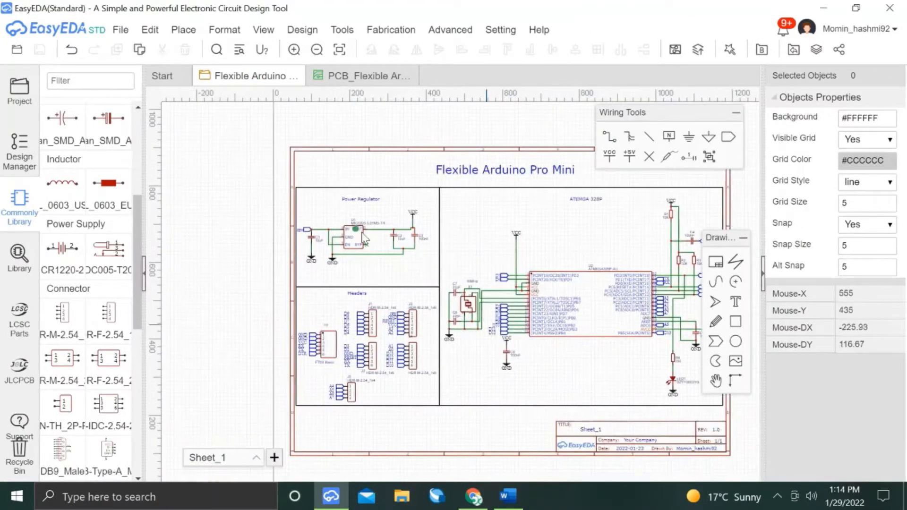
pyautogui.click(312, 239)
pyautogui.keyDown('ctrl'); pyautogui.click(353, 236); pyautogui.keyUp('ctrl')
pyautogui.hotkey('shift', 'x')
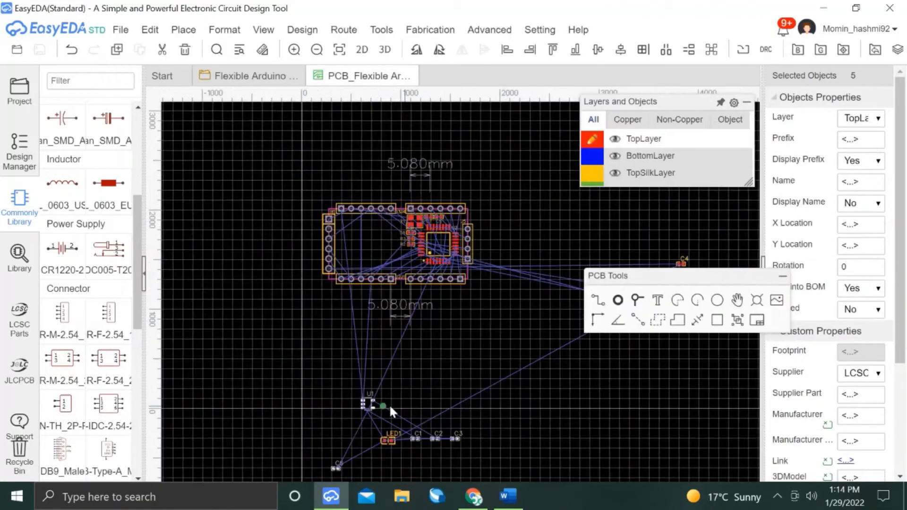
pyautogui.click(225, 371)
# Place C6 directly to the right of U1 and rotate it to stand vertically.
pyautogui.scroll(3, 222, 405)
pyautogui.moveTo(222, 405); pyautogui.dragTo(381, 365, button='right')
pyautogui.click(364, 409)
pyautogui.moveTo(300, 453); pyautogui.dragTo(455, 279)
pyautogui.scroll(2, 361, 274)
pyautogui.click(428, 265)
pyautogui.press('space')
pyautogui.click(518, 279)
pyautogui.scroll(-2, 614, 397)
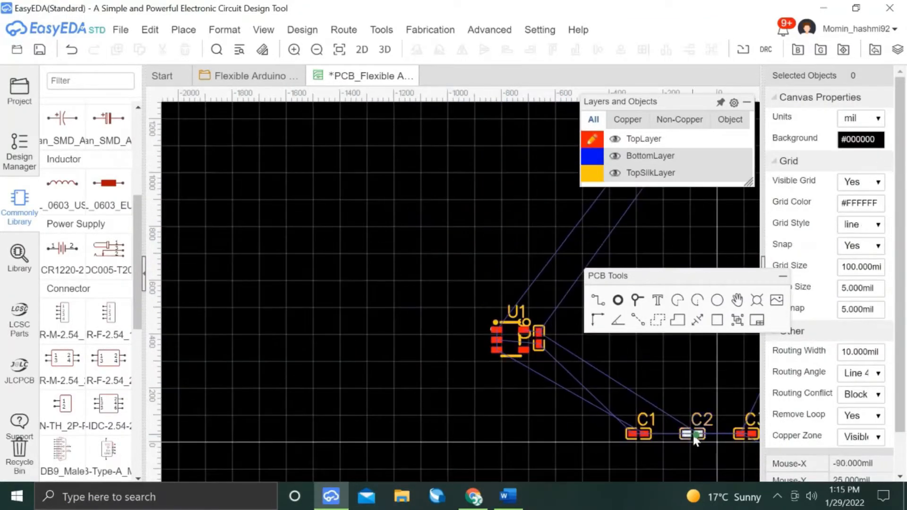
# Move C2 to the right of C6, standing vertically.
pyautogui.moveTo(694, 432); pyautogui.dragTo(558, 330)
pyautogui.scroll(3, 566, 342)
# Set the U1, C6 and C2 labels to a line width of 3 mil and a height of 30 mil.
pyautogui.click(538, 284)
pyautogui.keyDown('ctrl'); pyautogui.click(477, 282); pyautogui.keyUp('ctrl')
pyautogui.keyDown('ctrl'); pyautogui.click(437, 258); pyautogui.keyUp('ctrl')
pyautogui.click(862, 206)
pyautogui.write('3')
pyautogui.click(863, 227)
pyautogui.write('30')
pyautogui.click(519, 227)
# Move the C6 label above C6 and rotate the C6 and C2 labels to 0 degrees.
pyautogui.moveTo(481, 298); pyautogui.dragTo(502, 270)
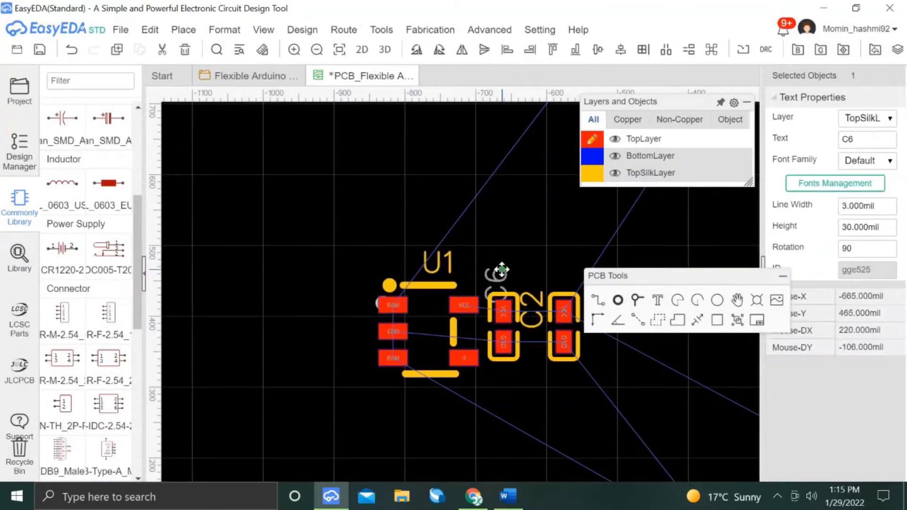
pyautogui.press('space')
pyautogui.click(536, 297)
pyautogui.press('space')
# Nudge C2 left until it sits beside C6 and place its label above it.
pyautogui.click(561, 315)
pyautogui.press('Left')
pyautogui.press('Left')
pyautogui.press('Left')
pyautogui.press('Left')
pyautogui.press('Left')
pyautogui.press('Left')
pyautogui.press('Left')
pyautogui.press('Left')
pyautogui.press('Right')
pyautogui.click(532, 268)
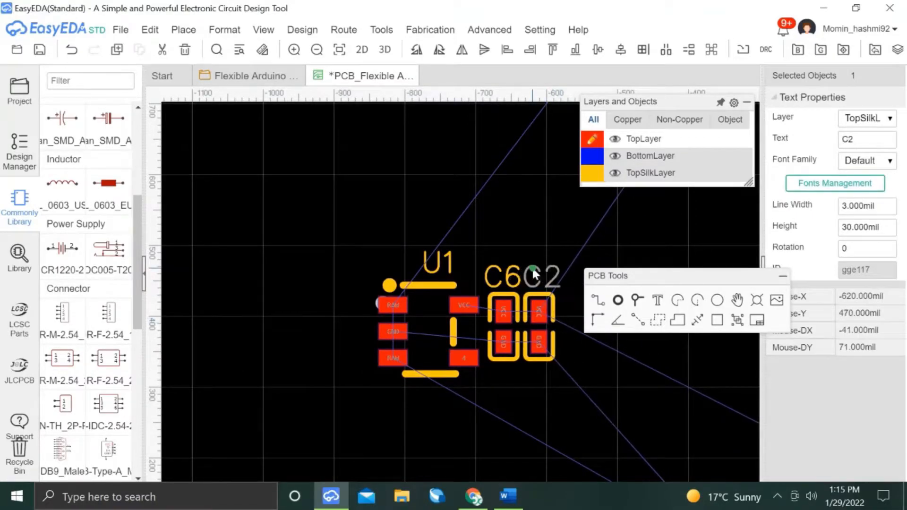
# Move C1 to the left of U1 and C3 to the right of C2, rotating C3 to stand vertically.
pyautogui.scroll(-5, 561, 369)
pyautogui.moveTo(602, 412); pyautogui.dragTo(480, 368)
pyautogui.moveTo(657, 410); pyautogui.dragTo(569, 359)
pyautogui.scroll(5, 578, 373)
pyautogui.press('space')
pyautogui.click(476, 379)
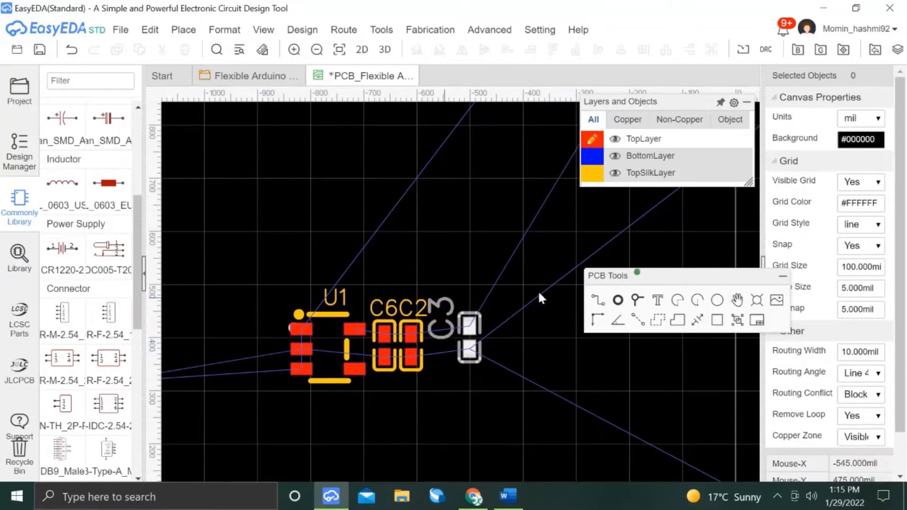
# Set the C3 label to a line width of 3 mil and a height of 30 mil.
pyautogui.click(445, 299)
pyautogui.click(862, 222)
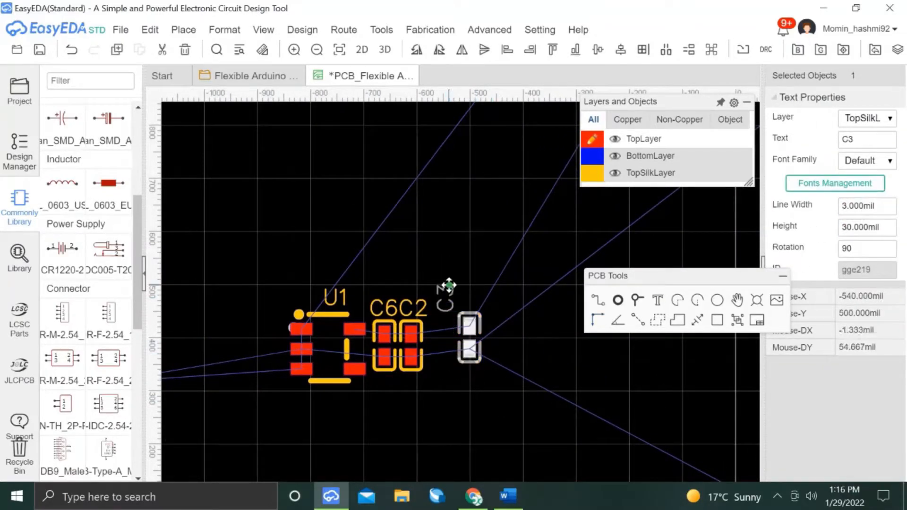
# Place C3 horizontally above C6 and C2, and move the C6 and C2 labels below their capacitors.
pyautogui.moveTo(435, 352); pyautogui.dragTo(403, 299)
pyautogui.press('space')
pyautogui.moveTo(423, 332); pyautogui.dragTo(423, 387)
pyautogui.moveTo(394, 315)
pyautogui.mouseDown()
pyautogui.moveTo(393, 387)
pyautogui.moveTo(404, 310)
pyautogui.mouseUp()
# Rotate the C3 label to 0 degrees and nudge it down into line on the right of C3.
pyautogui.click(438, 309)
pyautogui.press('space')
pyautogui.press('Down')
pyautogui.press('Down')
pyautogui.press('Down')
pyautogui.press('Down')
pyautogui.press('Down')
pyautogui.press('Down')
pyautogui.press('Down')
pyautogui.press('Down')
pyautogui.press('Down')
pyautogui.click(470, 342)
# Place C1 beside U1, on the side opposite C6 and C2, and rotate it to stand vertically.
pyautogui.scroll(-3, 470, 343)
pyautogui.moveTo(292, 352); pyautogui.dragTo(348, 344)
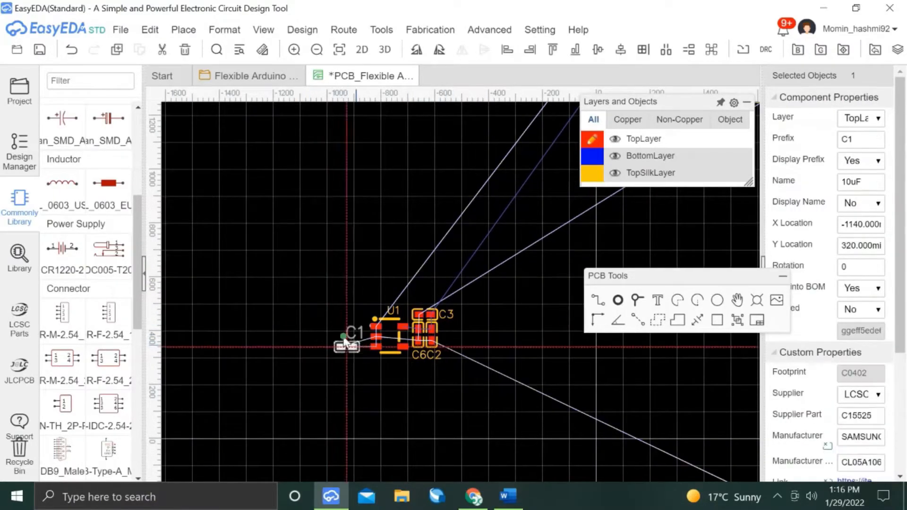
pyautogui.scroll(3, 345, 343)
pyautogui.press('space')
pyautogui.press('space')
pyautogui.press('space')
# Set the height of the C1 label to 30 mil.
pyautogui.scroll(3, 380, 363)
pyautogui.click(386, 371)
pyautogui.click(858, 228)
pyautogui.write('30')
# Rotate the C1 label so it reads upright and move it down below the capacitor.
pyautogui.press('space')
pyautogui.press('space')
pyautogui.press('Down')
pyautogui.press('Down')
pyautogui.press('Down')
pyautogui.press('Down')
pyautogui.press('Down')
pyautogui.press('Down')
pyautogui.press('Down')
pyautogui.press('Down')
pyautogui.press('Down')
pyautogui.press('Down')
pyautogui.press('Down')
pyautogui.press('Down')
pyautogui.press('Down')
pyautogui.press('Down')
pyautogui.press('Down')
pyautogui.press('Down')
pyautogui.press('Down')
pyautogui.press('Down')
pyautogui.press('Down')
pyautogui.press('Down')
pyautogui.press('space')
pyautogui.press('space')
pyautogui.press('space')
pyautogui.press('Left')
pyautogui.press('Left')
pyautogui.press('Up')
pyautogui.press('Up')
# Nudge C1 up and to the right until it sits close beside U1.
pyautogui.click(315, 352)
pyautogui.press('Up')
pyautogui.press('Up')
pyautogui.press('Up')
pyautogui.press('Right')
pyautogui.press('Right')
pyautogui.press('Right')
pyautogui.press('Right')
pyautogui.press('Right')
pyautogui.press('Right')
pyautogui.press('Right')
pyautogui.press('Right')
pyautogui.press('Right')
pyautogui.press('Right')
pyautogui.press('Left')
pyautogui.click(255, 330)
# Bring LED1 closer below the board and check its circuit in the schematic.
pyautogui.scroll(-7, 345, 349)
pyautogui.moveTo(511, 400); pyautogui.dragTo(425, 356)
pyautogui.click(249, 76)
pyautogui.moveTo(638, 344); pyautogui.dragTo(520, 349, button='right')
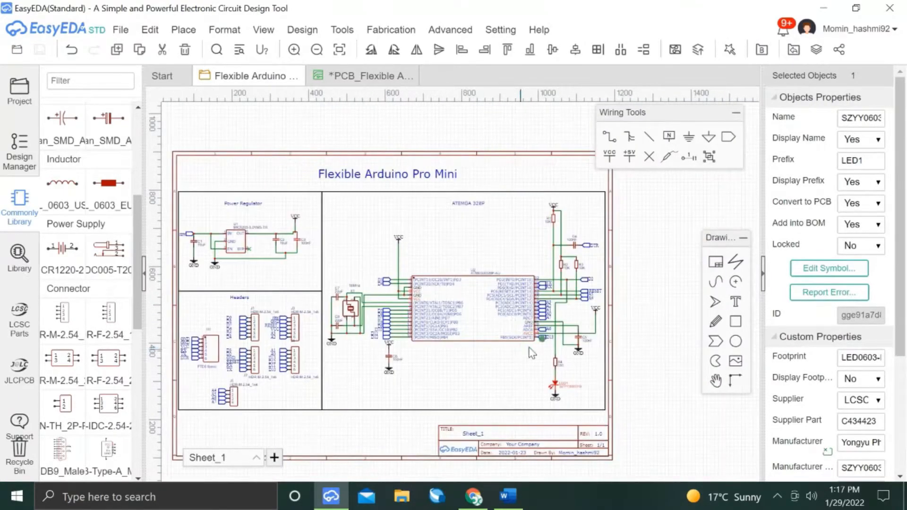
pyautogui.click(364, 75)
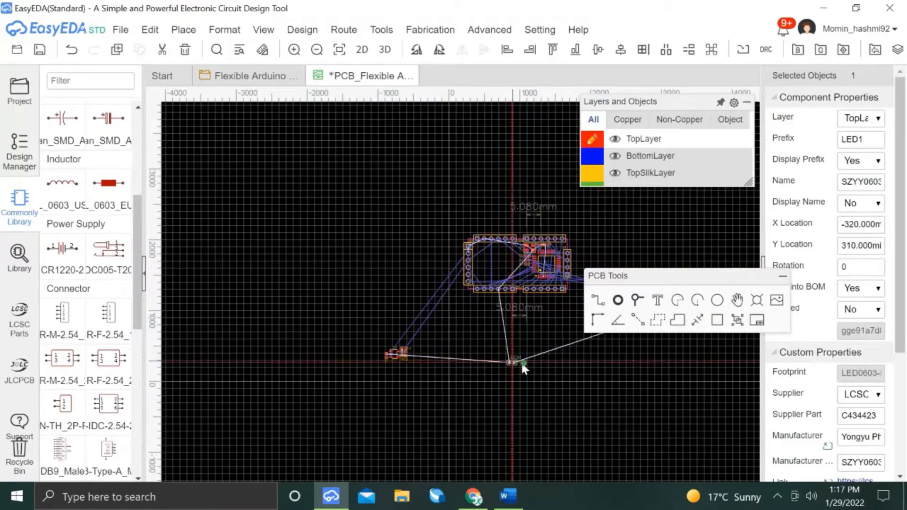
# Move the whole regulator group (U1, C1, C2, C3 and C6) onto the board between header H1 and the microcontroller.
pyautogui.moveTo(440, 336); pyautogui.dragTo(400, 363, button='right')
pyautogui.moveTo(334, 399); pyautogui.dragTo(285, 359)
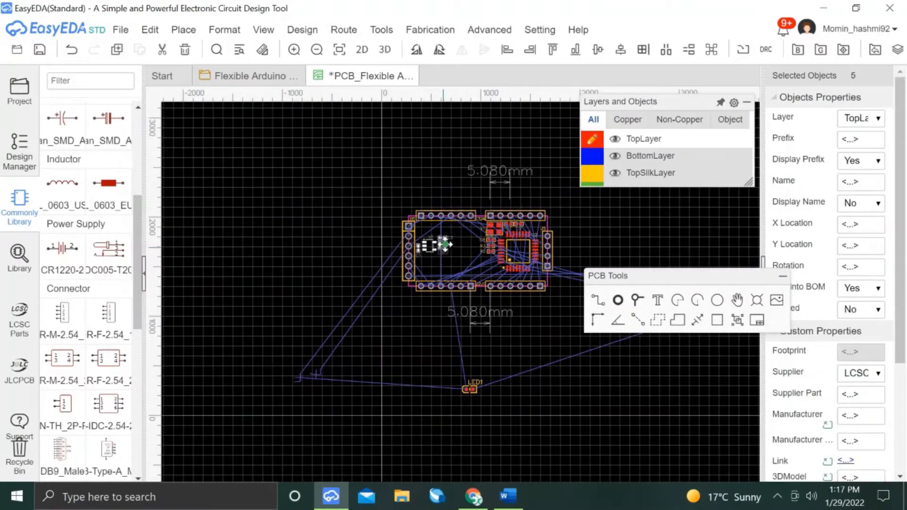
pyautogui.scroll(3, 450, 253)
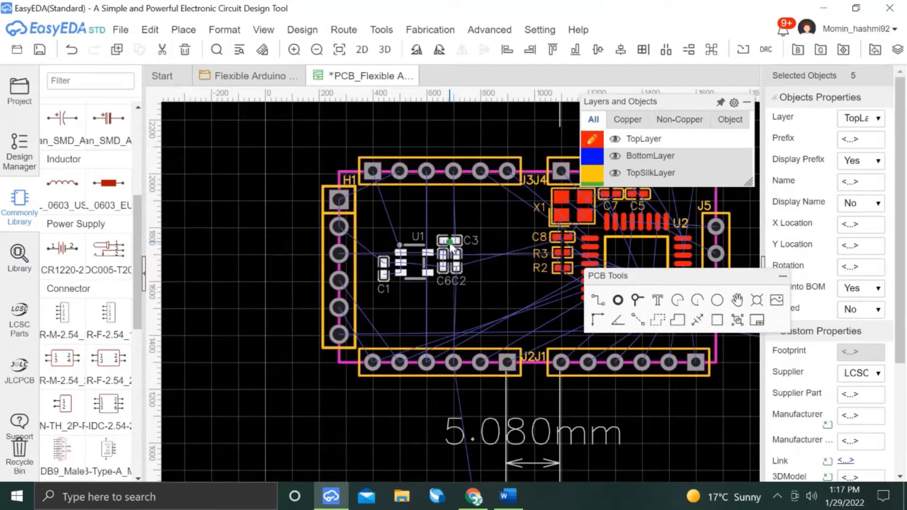
# Move C1 up so it is level with U1 in the regulator group.
pyautogui.click(407, 246)
pyautogui.moveTo(385, 271); pyautogui.dragTo(384, 264)
pyautogui.click(442, 261)
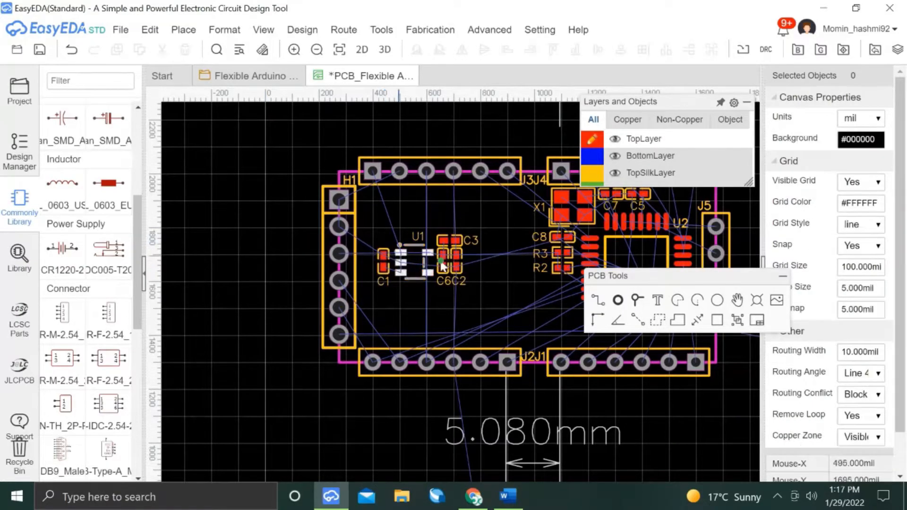
# Try to align the row of C1, U1, C6 and C2 with the microcontroller U2.
pyautogui.keyDown('ctrl'); pyautogui.click(399, 263); pyautogui.keyUp('ctrl')
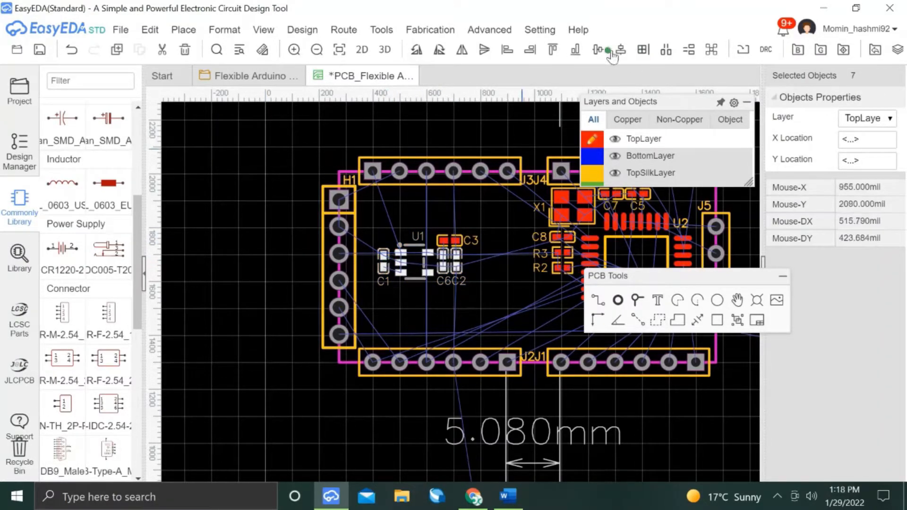
pyautogui.click(217, 208)
pyautogui.scroll(-2, 385, 354)
pyautogui.keyDown('ctrl'); pyautogui.click(343, 284); pyautogui.keyUp('ctrl')
pyautogui.keyDown('ctrl'); pyautogui.click(375, 287); pyautogui.keyUp('ctrl')
pyautogui.keyDown('ctrl'); pyautogui.click(483, 293); pyautogui.keyUp('ctrl')
pyautogui.keyDown('ctrl'); pyautogui.click(516, 325); pyautogui.keyUp('ctrl')
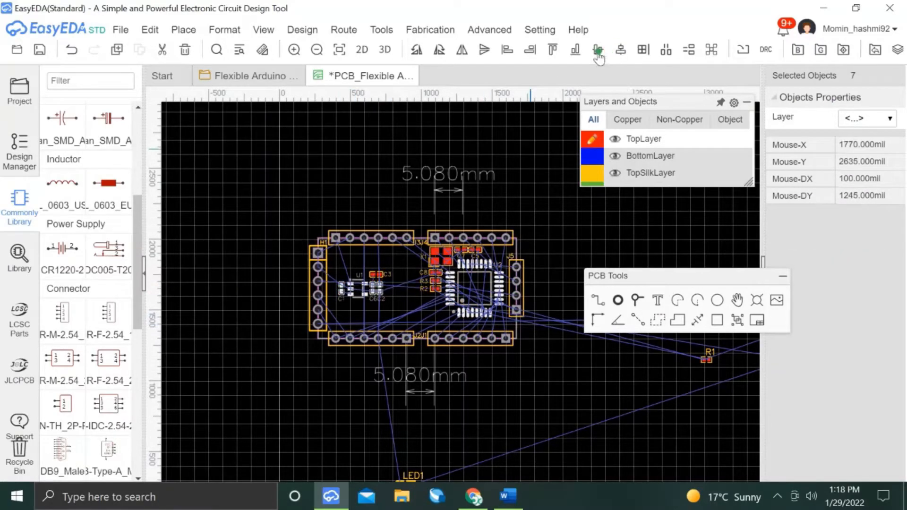
# Align C1, U1, C6 and C2 with each other along a common horizontal centreline.
pyautogui.click(499, 197)
pyautogui.click(341, 285)
pyautogui.keyDown('ctrl'); pyautogui.click(354, 285); pyautogui.keyUp('ctrl')
pyautogui.keyDown('ctrl'); pyautogui.click(371, 285); pyautogui.keyUp('ctrl')
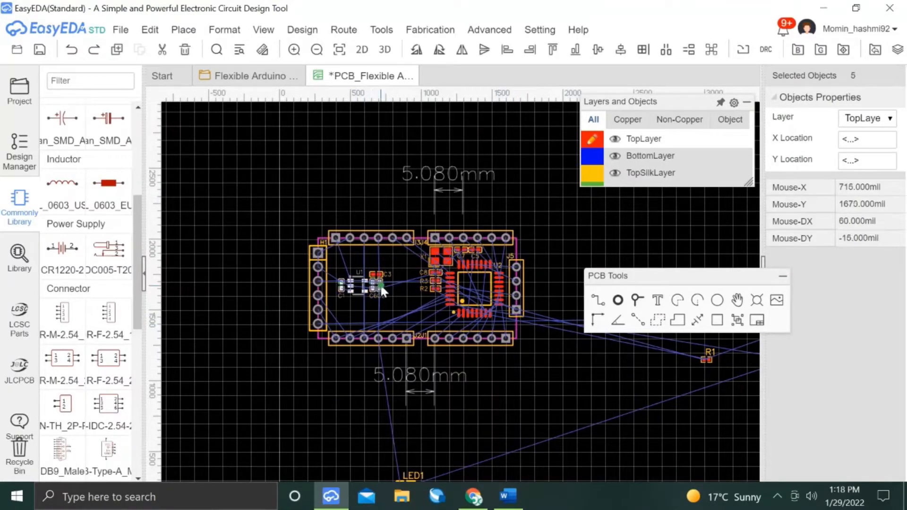
pyautogui.click(338, 268)
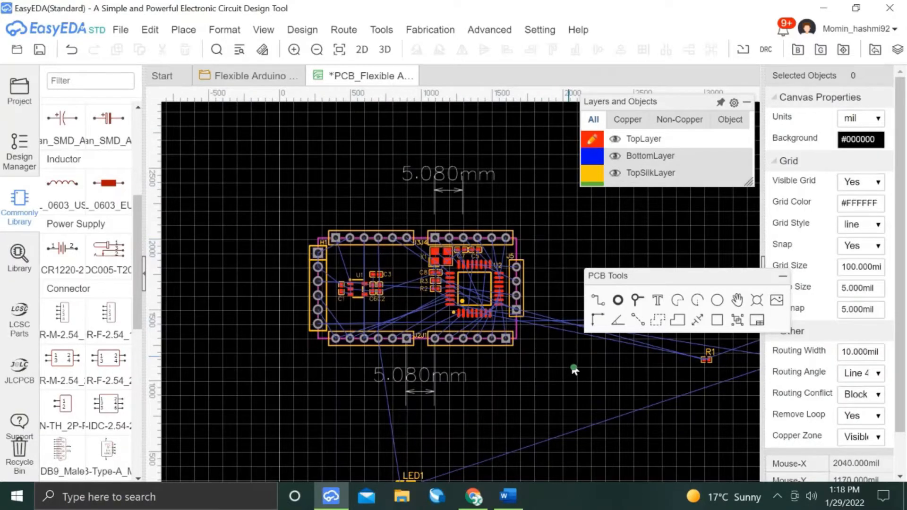
# Check the schematic for LED1's series resistor and bring R4 next to LED1 below the board.
pyautogui.scroll(-3, 542, 412)
pyautogui.scroll(3, 348, 217)
pyautogui.click(248, 75)
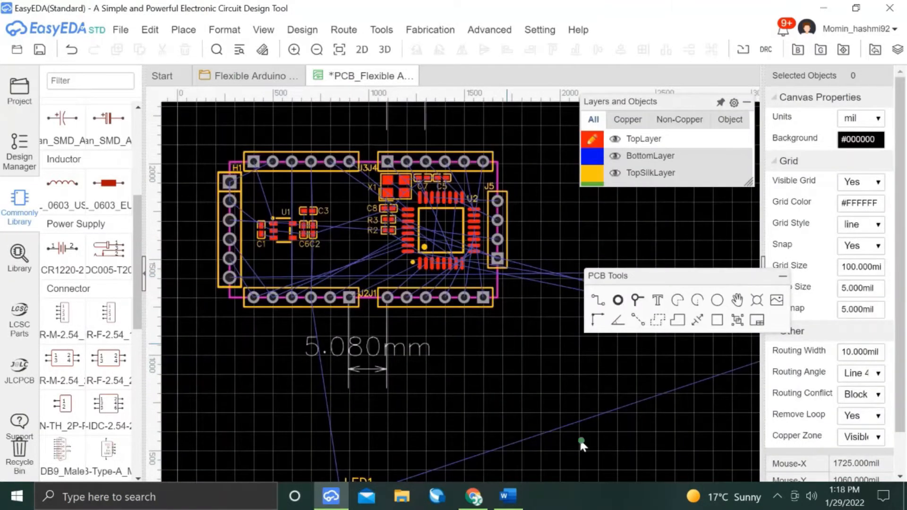
pyautogui.scroll(-4, 500, 410)
pyautogui.moveTo(601, 380); pyautogui.dragTo(465, 425)
pyautogui.scroll(2, 449, 417)
pyautogui.scroll(2, 450, 413)
pyautogui.moveTo(455, 465); pyautogui.dragTo(567, 385)
# Move LED1 and R4 onto the board, between the voltage regulator and header J2.
pyautogui.moveTo(503, 442); pyautogui.dragTo(355, 178)
pyautogui.scroll(3, 514, 303)
pyautogui.moveTo(603, 468); pyautogui.dragTo(299, 179)
pyautogui.click(250, 313)
pyautogui.scroll(-2, 251, 312)
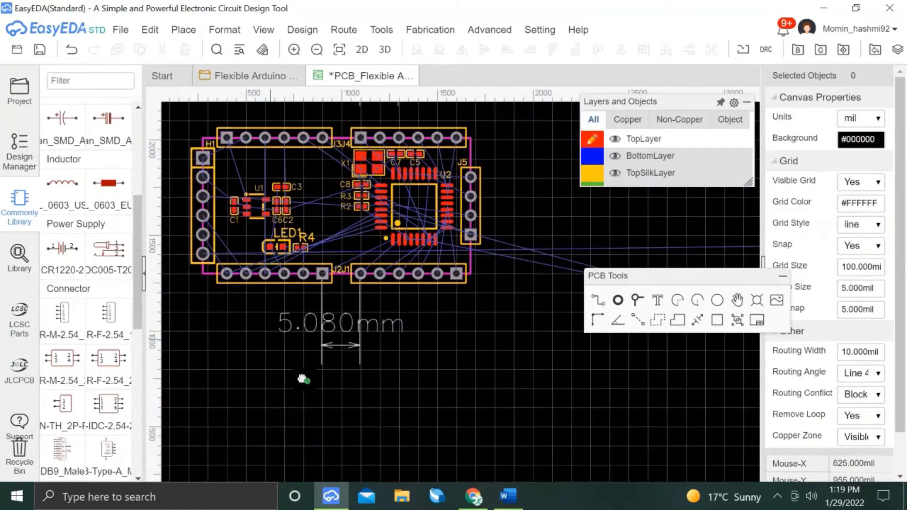
# Reposition LED1 below U1 and R4 below C6 and C2, leaving a small gap between them.
pyautogui.moveTo(295, 371); pyautogui.dragTo(357, 446, button='right')
pyautogui.scroll(2, 328, 299)
pyautogui.moveTo(348, 344); pyautogui.dragTo(289, 331)
pyautogui.moveTo(398, 347); pyautogui.dragTo(353, 322)
pyautogui.click(302, 435)
# Set the R4 label to a line width of 3 mil and a height of 30 mil, placed to the right of R4.
pyautogui.click(377, 306)
pyautogui.click(859, 225)
pyautogui.write('30.000mil')
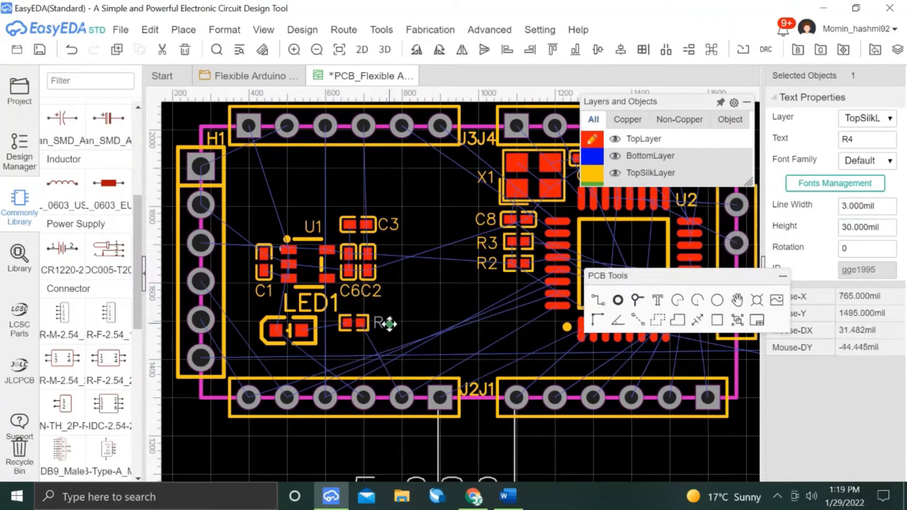
# Move R4 up closer to C6 and C2 and align its centre with C3 in a vertical column.
pyautogui.click(360, 323)
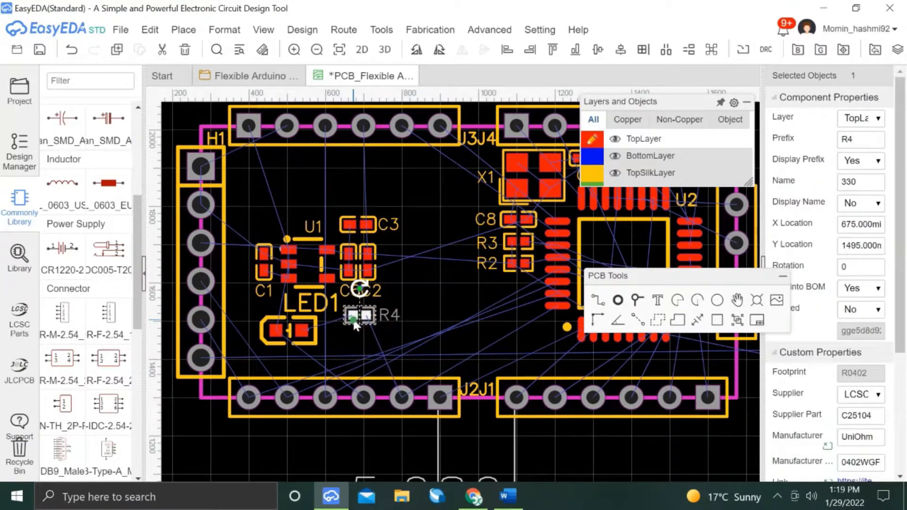
pyautogui.click(330, 298)
pyautogui.click(354, 309)
pyautogui.keyDown('ctrl'); pyautogui.click(357, 224); pyautogui.keyUp('ctrl')
pyautogui.click(620, 49)
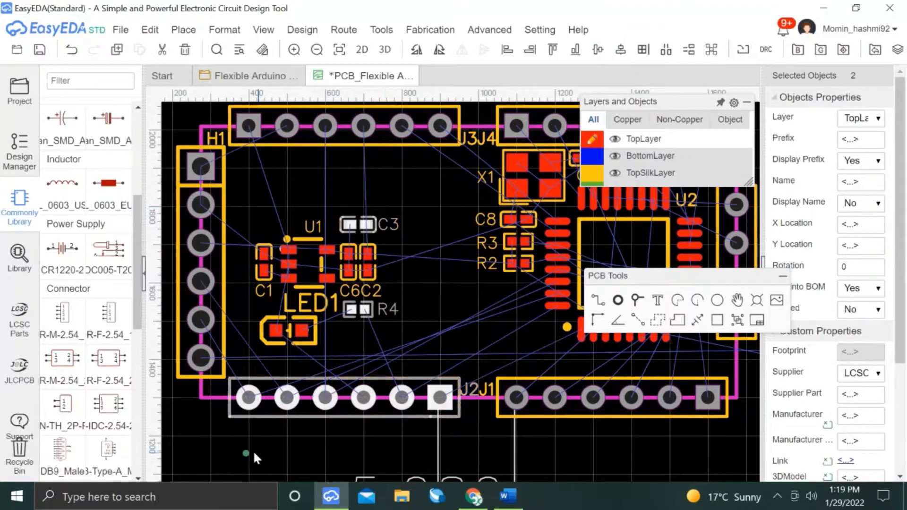
pyautogui.click(257, 450)
# Set the LED1 label to 3 mil line width and 30 mil height, nudge LED1 down, and place its label to its right.
pyautogui.click(310, 307)
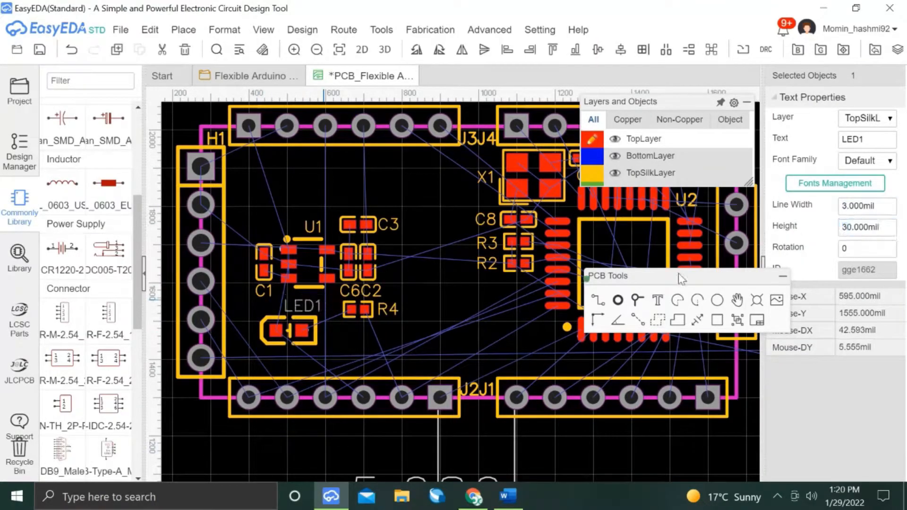
pyautogui.moveTo(299, 325)
pyautogui.mouseDown()
pyautogui.moveTo(385, 295)
pyautogui.moveTo(304, 330)
pyautogui.mouseUp()
pyautogui.click(352, 337)
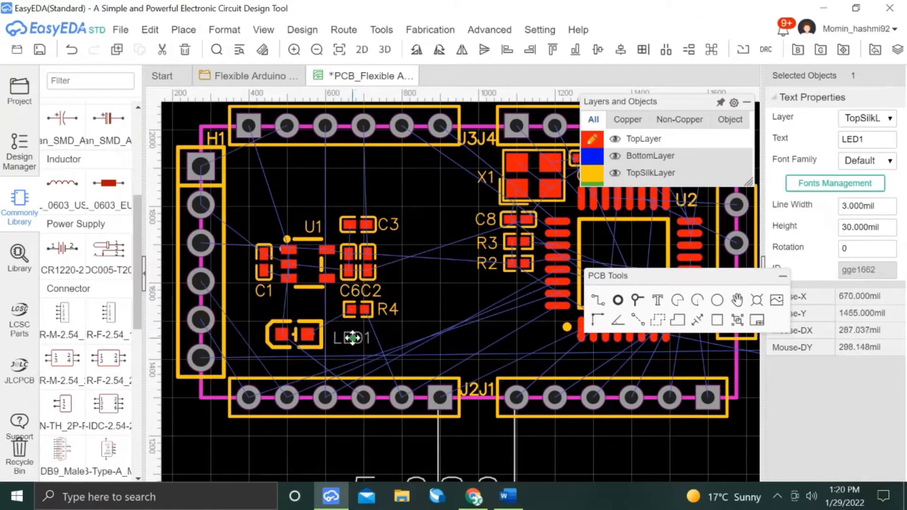
# Move C4 next to R1 outside the board and place R1 just below it.
pyautogui.scroll(-5, 341, 431)
pyautogui.click(590, 440)
pyautogui.scroll(-2, 590, 440)
pyautogui.moveTo(585, 435); pyautogui.dragTo(541, 372, button='right')
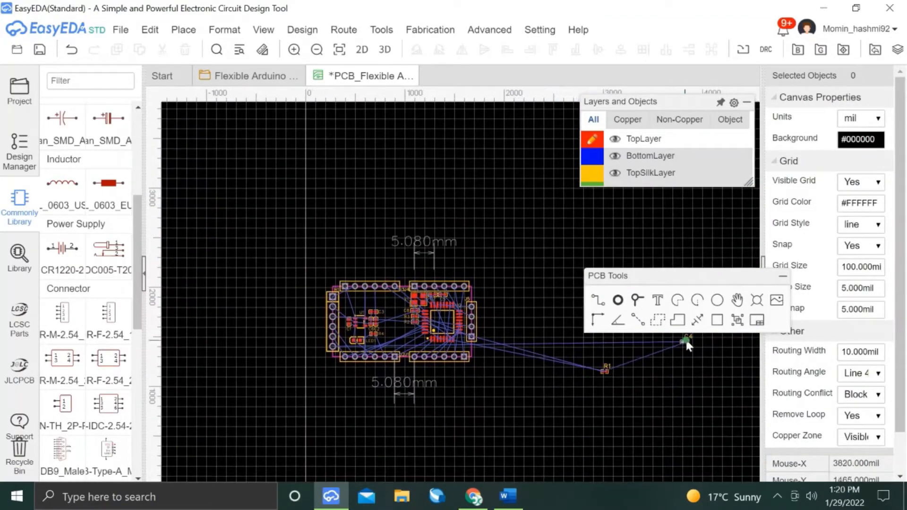
pyautogui.moveTo(683, 342); pyautogui.dragTo(605, 365)
pyautogui.scroll(5, 610, 369)
pyautogui.moveTo(524, 380); pyautogui.dragTo(536, 412)
pyautogui.click(572, 411)
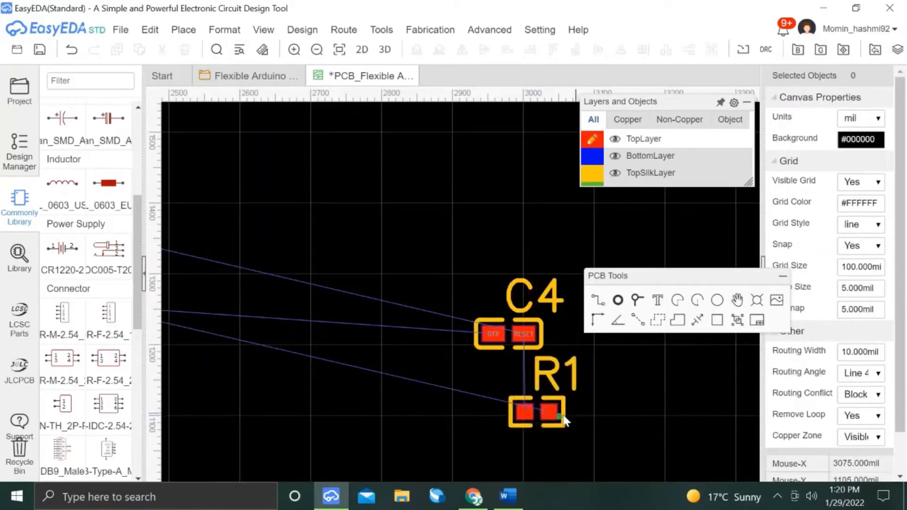
# Position C4 directly above R1 and rotate C4 to 180 degrees.
pyautogui.scroll(3, 565, 412)
pyautogui.scroll(-8, 428, 228)
pyautogui.moveTo(351, 359); pyautogui.dragTo(644, 370, button='right')
pyautogui.moveTo(672, 375)
pyautogui.mouseDown()
pyautogui.moveTo(640, 363)
pyautogui.moveTo(678, 376)
pyautogui.mouseUp()
pyautogui.scroll(8, 678, 380)
pyautogui.moveTo(672, 352); pyautogui.dragTo(439, 300, button='right')
pyautogui.press('space')
pyautogui.press('space')
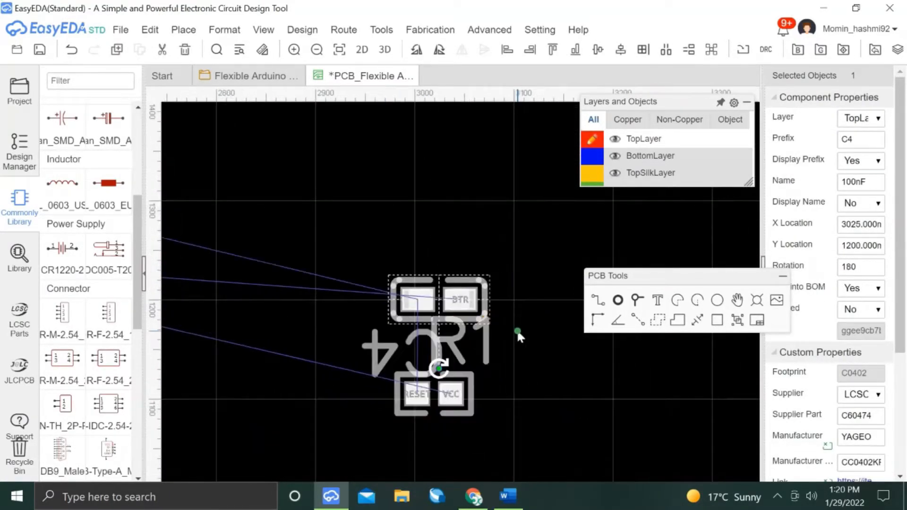
# Turn the C4 label upright and place the C4 and R1 labels to the right of their components.
pyautogui.click(416, 238)
pyautogui.moveTo(416, 238); pyautogui.dragTo(427, 229)
pyautogui.press('space')
pyautogui.press('space')
pyautogui.moveTo(485, 351); pyautogui.dragTo(540, 405)
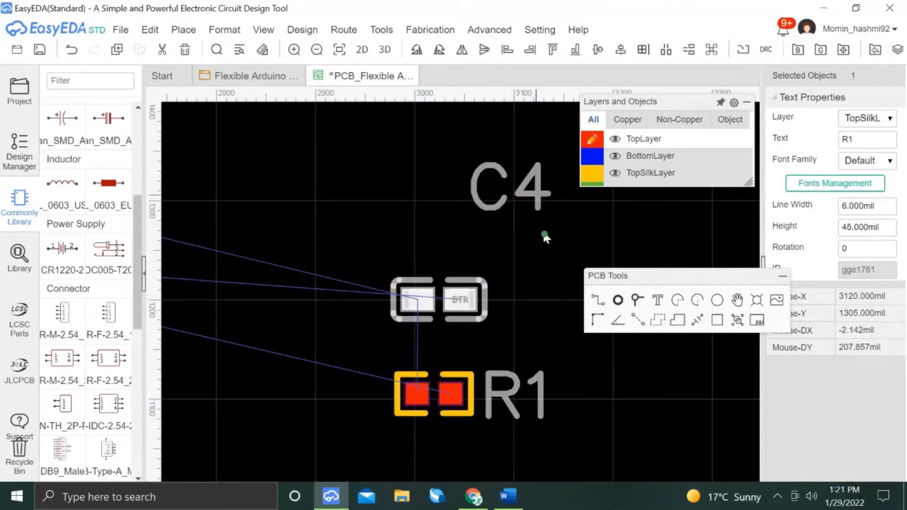
pyautogui.moveTo(536, 205); pyautogui.dragTo(559, 306)
# Set the C4 and R1 labels together to a line width of 3 mil and a height of 30 mil.
pyautogui.keyDown('ctrl'); pyautogui.click(513, 405); pyautogui.keyUp('ctrl')
pyautogui.moveTo(841, 206); pyautogui.dragTo(881, 206)
pyautogui.write('3')
pyautogui.moveTo(842, 227); pyautogui.dragTo(882, 227)
pyautogui.write('30')
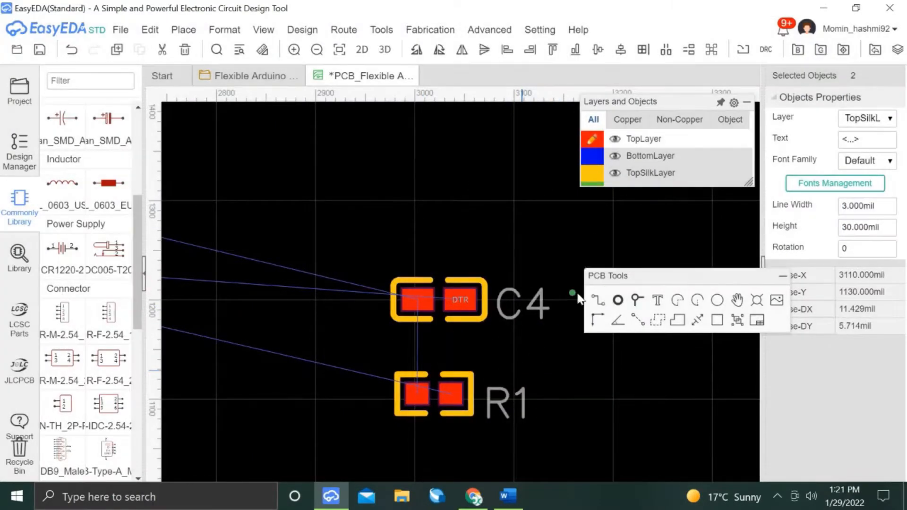
# Move C4 and R1 together onto the board, beside U2's lower-left corner and below R2.
pyautogui.click(565, 288)
pyautogui.moveTo(434, 306); pyautogui.dragTo(432, 387)
pyautogui.keyDown('ctrl'); pyautogui.click(417, 331); pyautogui.keyUp('ctrl')
pyautogui.click(502, 231)
pyautogui.scroll(-7, 425, 239)
pyautogui.moveTo(498, 237); pyautogui.dragTo(798, 371, button='right')
pyautogui.moveTo(632, 344); pyautogui.dragTo(654, 407, button='right')
pyautogui.moveTo(567, 381); pyautogui.dragTo(469, 331, button='right')
pyautogui.moveTo(625, 396); pyautogui.dragTo(412, 364)
pyautogui.scroll(4, 330, 348)
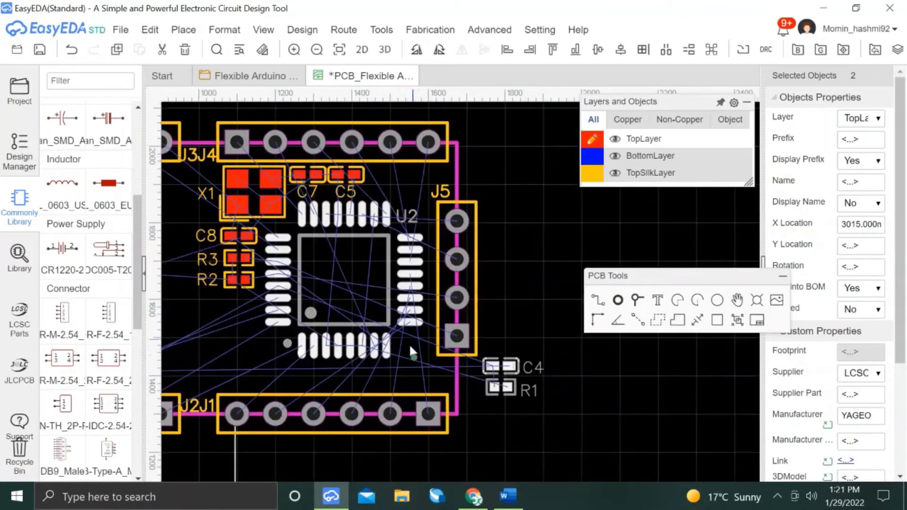
pyautogui.moveTo(528, 420); pyautogui.dragTo(633, 425, button='right')
pyautogui.moveTo(599, 399); pyautogui.dragTo(357, 385)
pyautogui.click(356, 385)
pyautogui.moveTo(680, 407); pyautogui.dragTo(726, 395, button='right')
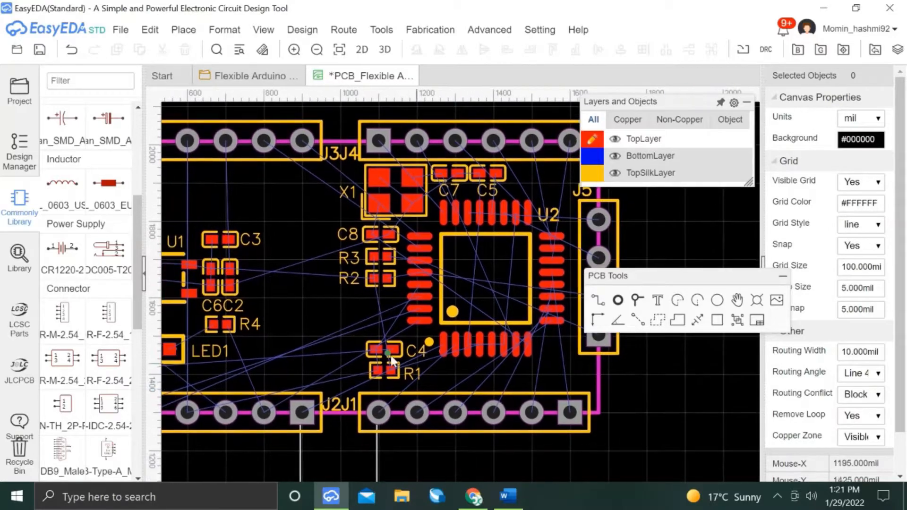
# Align C4, R1, R2, R3 and C8 on one common vertical centre line.
pyautogui.click(383, 351)
pyautogui.keyDown('ctrl'); pyautogui.click(384, 370); pyautogui.keyUp('ctrl')
pyautogui.keyDown('ctrl'); pyautogui.click(382, 278); pyautogui.keyUp('ctrl')
pyautogui.keyDown('ctrl'); pyautogui.click(381, 256); pyautogui.keyUp('ctrl')
pyautogui.keyDown('ctrl'); pyautogui.click(382, 234); pyautogui.keyUp('ctrl')
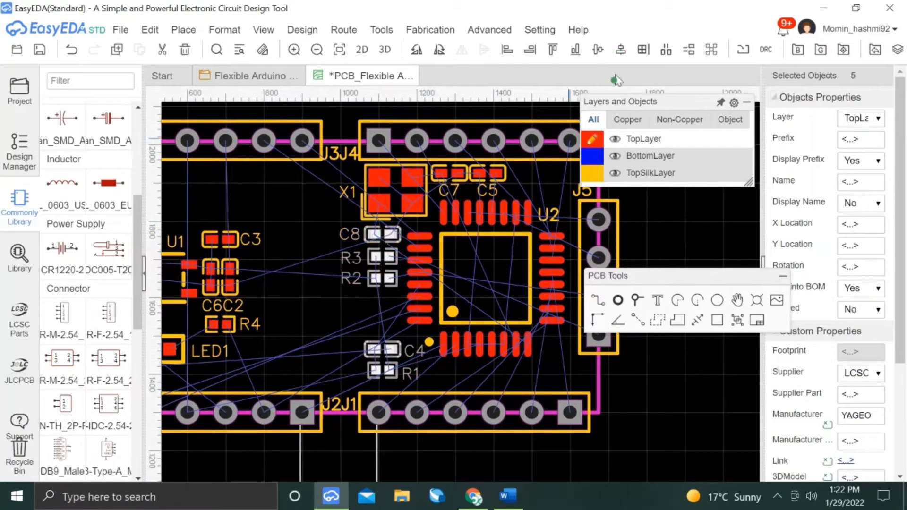
pyautogui.click(712, 393)
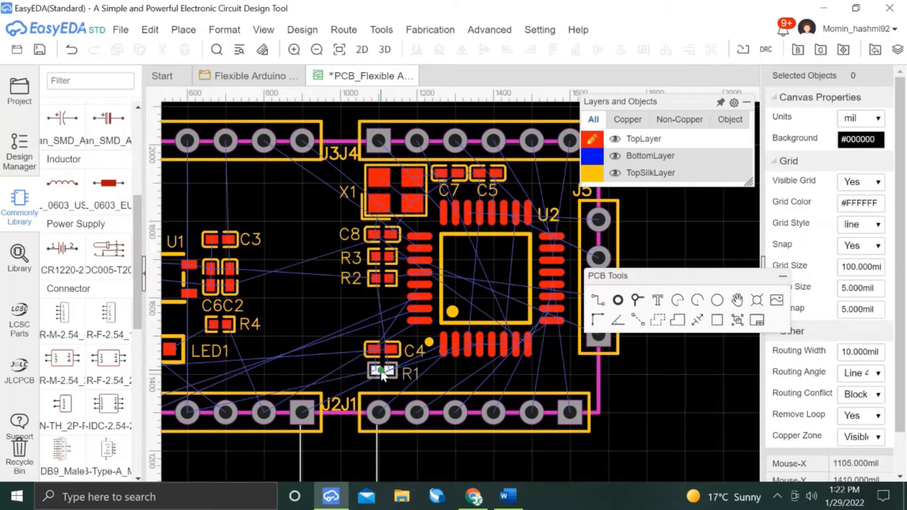
# Move the C4 and R1 labels together to the left side of their components.
pyautogui.click(412, 350)
pyautogui.keyDown('ctrl'); pyautogui.click(413, 373); pyautogui.keyUp('ctrl')
pyautogui.press('Left')
pyautogui.press('Left')
pyautogui.press('Left')
pyautogui.press('Left')
pyautogui.press('Left')
pyautogui.press('Left')
pyautogui.press('Left')
pyautogui.press('Left')
pyautogui.press('Left')
pyautogui.press('Left')
pyautogui.press('Left')
pyautogui.press('Left')
pyautogui.press('Left')
pyautogui.press('Left')
pyautogui.press('Left')
pyautogui.press('Left')
pyautogui.press('Left')
pyautogui.press('Left')
pyautogui.press('Left')
pyautogui.press('Left')
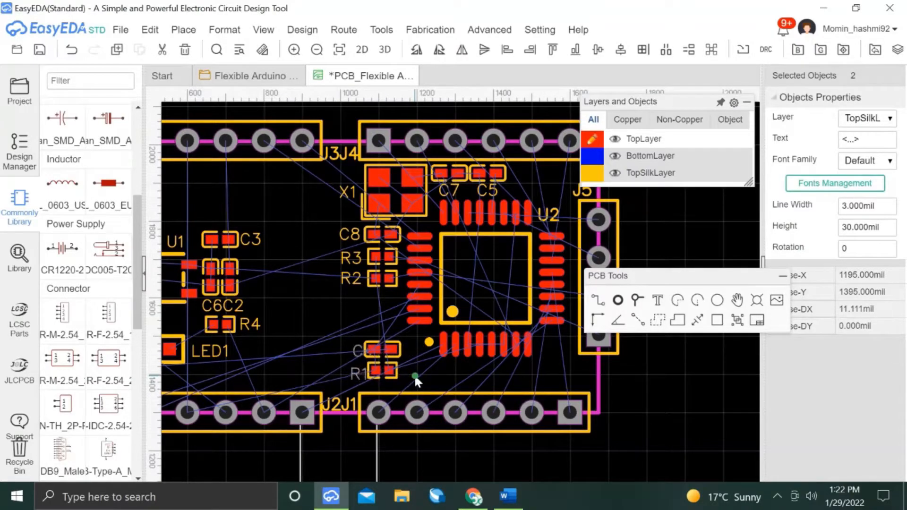
# Left-align the C4, R1, R2, R3, C8, X1 and J4 labels and nudge them closer to their components.
pyautogui.keyDown('ctrl'); pyautogui.click(352, 278); pyautogui.keyUp('ctrl')
pyautogui.keyDown('ctrl'); pyautogui.click(352, 257); pyautogui.keyUp('ctrl')
pyautogui.keyDown('ctrl'); pyautogui.click(351, 234); pyautogui.keyUp('ctrl')
pyautogui.keyDown('ctrl'); pyautogui.click(348, 192); pyautogui.keyUp('ctrl')
pyautogui.keyDown('ctrl'); pyautogui.click(348, 152); pyautogui.keyUp('ctrl')
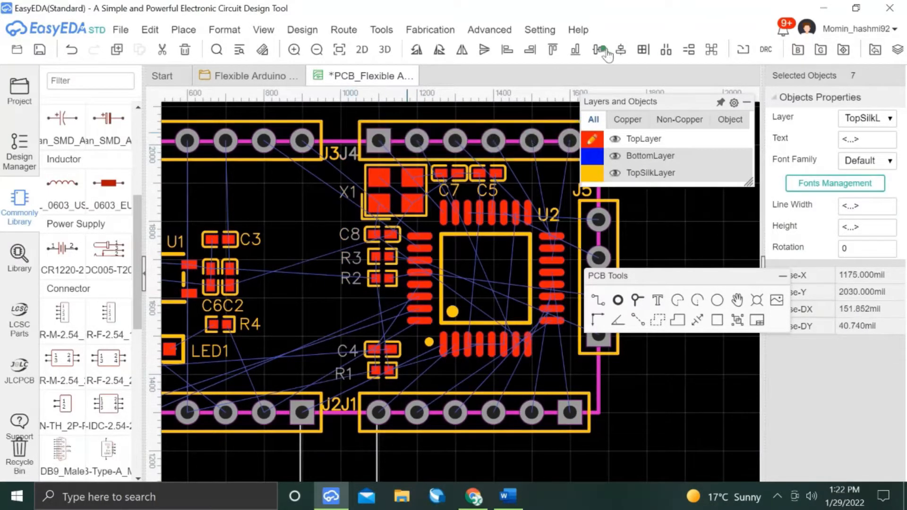
pyautogui.click(503, 49)
pyautogui.press('Right')
pyautogui.press('Right')
pyautogui.press('Right')
pyautogui.press('Right')
pyautogui.press('Left')
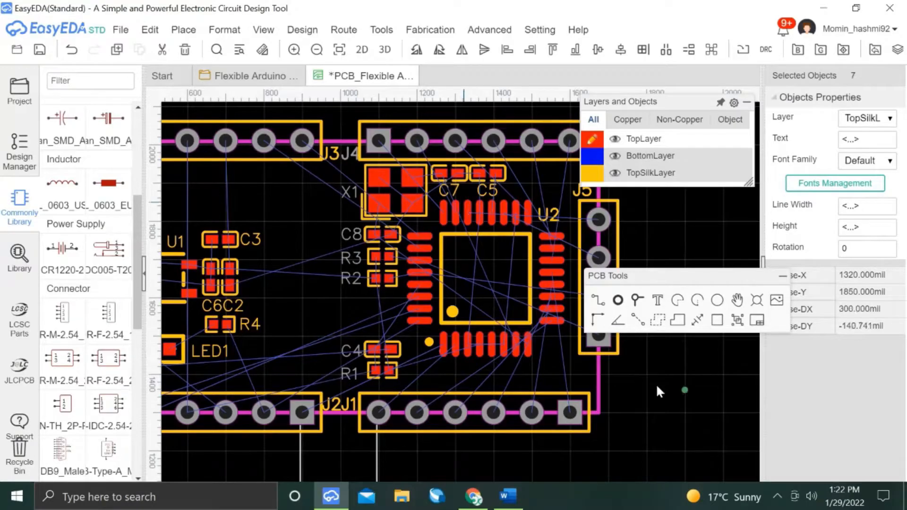
pyautogui.click(576, 369)
pyautogui.click(351, 156)
pyautogui.click(724, 405)
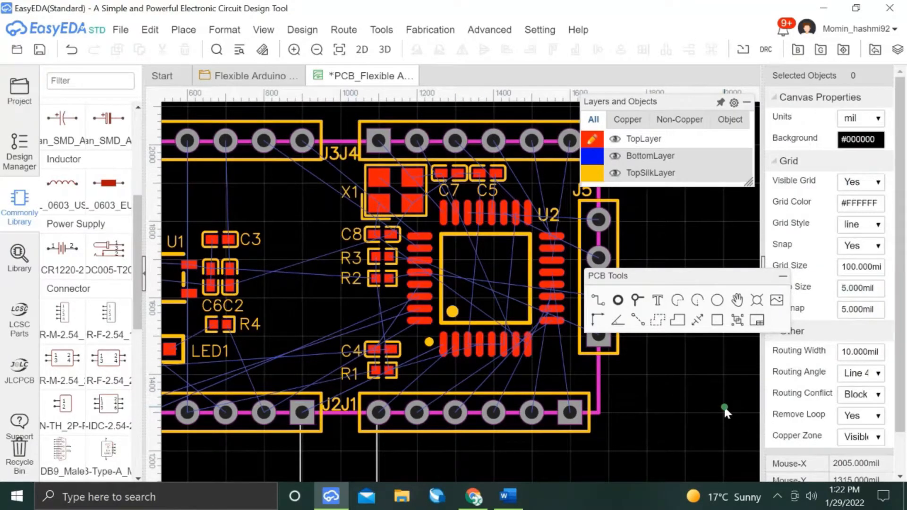
# Fine-tune the position of U2 between the C8, R3, R2 column and connector J5.
pyautogui.scroll(-2, 723, 404)
pyautogui.click(488, 312)
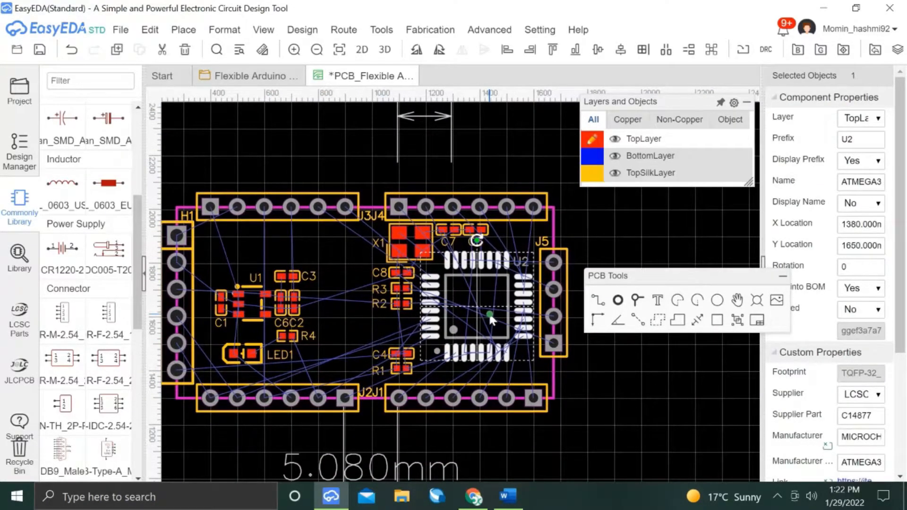
pyautogui.click(613, 379)
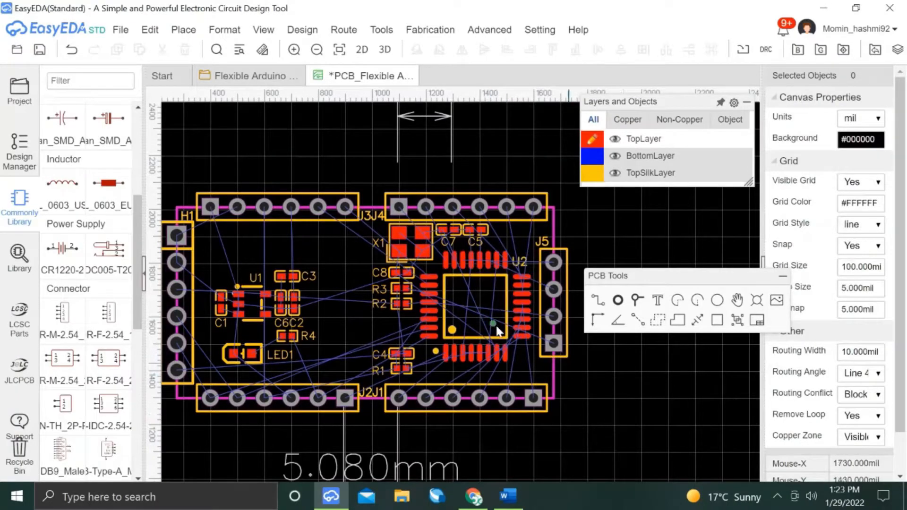
pyautogui.click(529, 339)
pyautogui.click(611, 394)
pyautogui.scroll(-2, 611, 395)
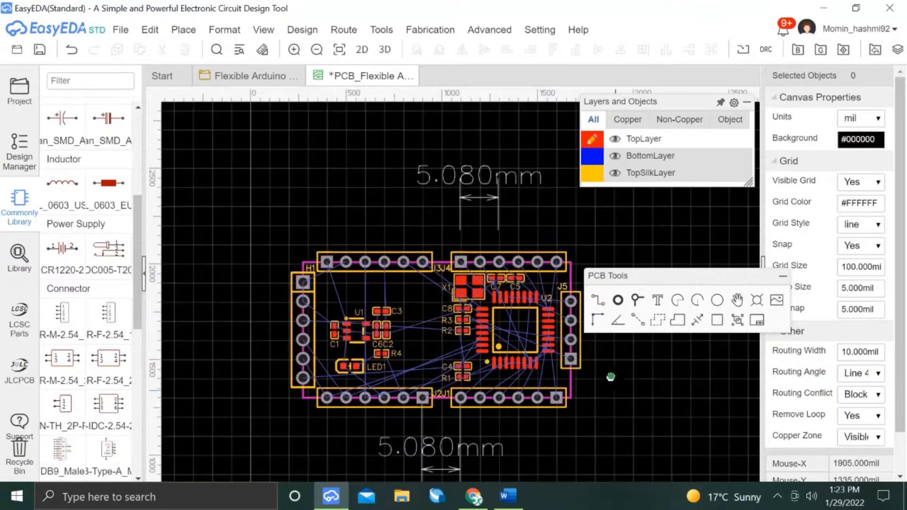
# Move LED1 to the right of C2 and rotate it to 270 degrees.
pyautogui.moveTo(613, 380); pyautogui.dragTo(610, 349, button='right')
pyautogui.moveTo(353, 336); pyautogui.dragTo(413, 301)
pyautogui.press('space')
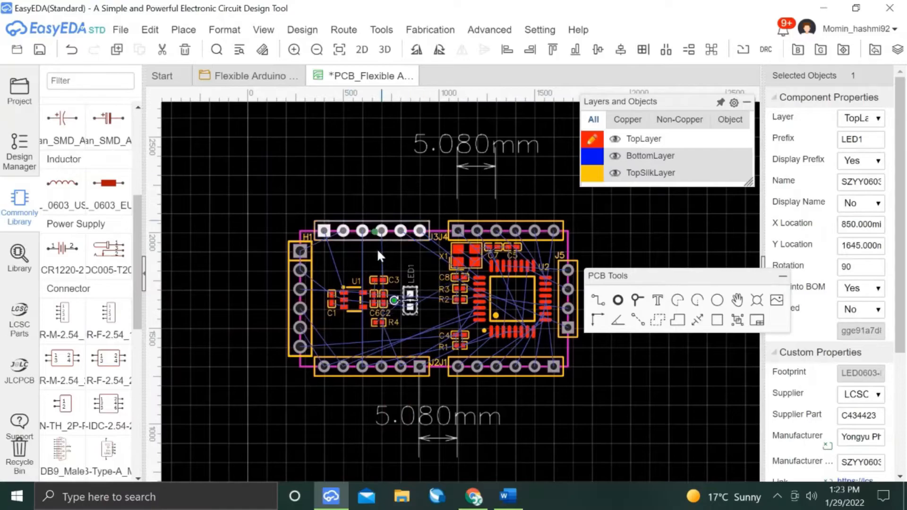
pyautogui.scroll(5, 389, 296)
pyautogui.press('space')
pyautogui.press('space')
pyautogui.moveTo(471, 338); pyautogui.dragTo(434, 335)
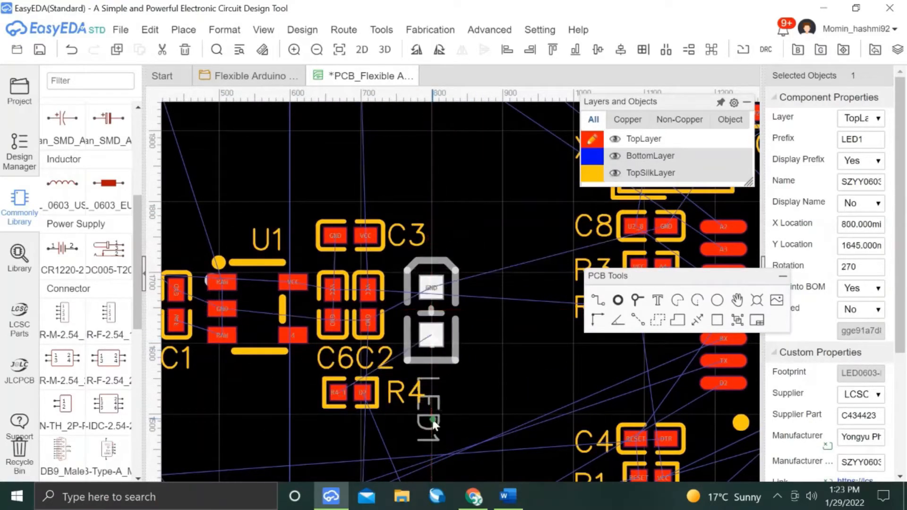
# Place the R4 label below R4, the C3 label above C3, and the LED1 label upright beneath LED1.
pyautogui.moveTo(428, 427); pyautogui.dragTo(446, 420)
pyautogui.moveTo(400, 396); pyautogui.dragTo(349, 430)
pyautogui.moveTo(405, 235); pyautogui.dragTo(349, 202)
pyautogui.click(431, 311)
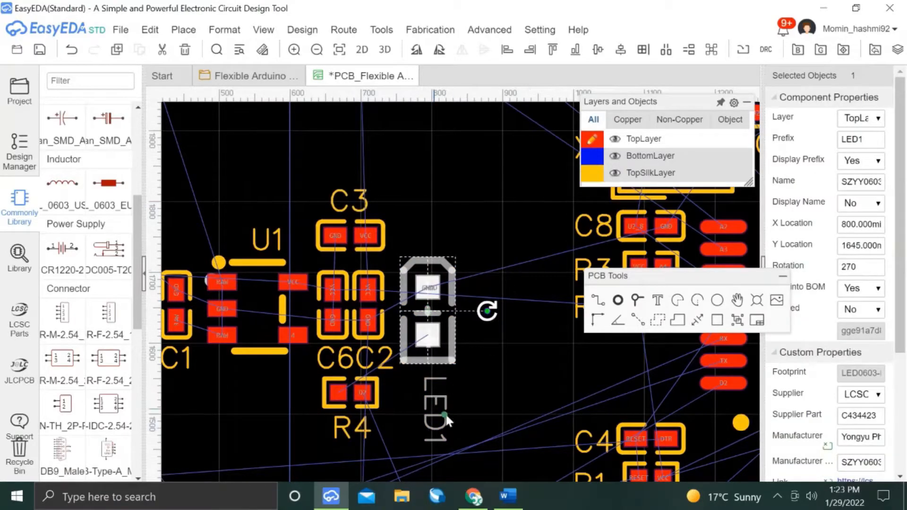
pyautogui.moveTo(451, 421); pyautogui.dragTo(433, 419)
pyautogui.scroll(-2, 440, 384)
pyautogui.scroll(3, 418, 340)
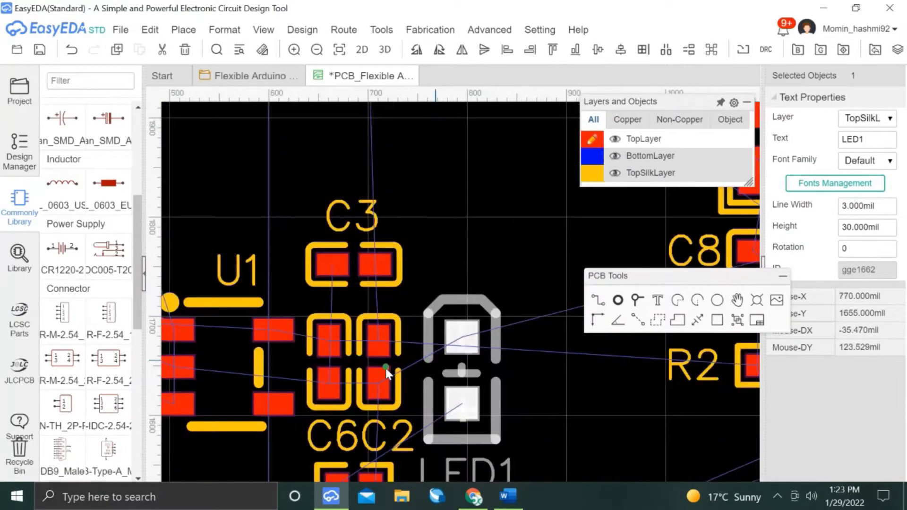
# Try to align C2 and LED1 on a common horizontal centre line.
pyautogui.click(385, 366)
pyautogui.keyDown('ctrl'); pyautogui.click(453, 366); pyautogui.keyUp('ctrl')
pyautogui.click(598, 50)
pyautogui.hotkey('ctrl', 'z')
pyautogui.click(461, 340)
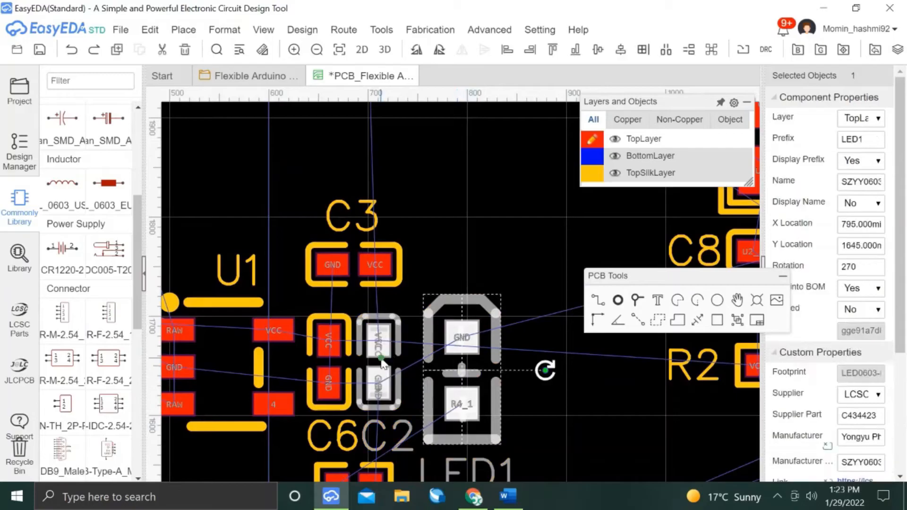
pyautogui.keyDown('ctrl'); pyautogui.click(380, 359); pyautogui.keyUp('ctrl')
pyautogui.click(597, 49)
pyautogui.click(497, 194)
pyautogui.moveTo(392, 352); pyautogui.dragTo(393, 345)
pyautogui.keyDown('ctrl'); pyautogui.click(461, 340); pyautogui.keyUp('ctrl')
pyautogui.click(597, 49)
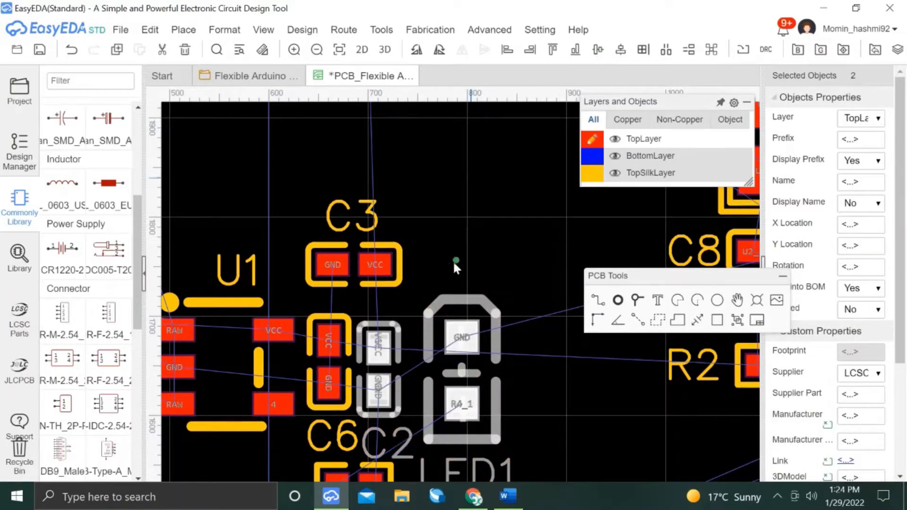
pyautogui.hotkey('ctrl', 'z')
# Nudge LED1 up so it lines up in height with C6 and C2.
pyautogui.scroll(-1, 435, 283)
pyautogui.click(366, 336)
pyautogui.keyDown('ctrl'); pyautogui.click(393, 338); pyautogui.keyUp('ctrl')
pyautogui.keyDown('ctrl'); pyautogui.click(451, 340); pyautogui.keyUp('ctrl')
pyautogui.scroll(2, 442, 334)
pyautogui.click(457, 349)
pyautogui.moveTo(457, 349); pyautogui.dragTo(457, 346)
pyautogui.press('Up')
pyautogui.scroll(-4, 432, 344)
pyautogui.click(468, 365)
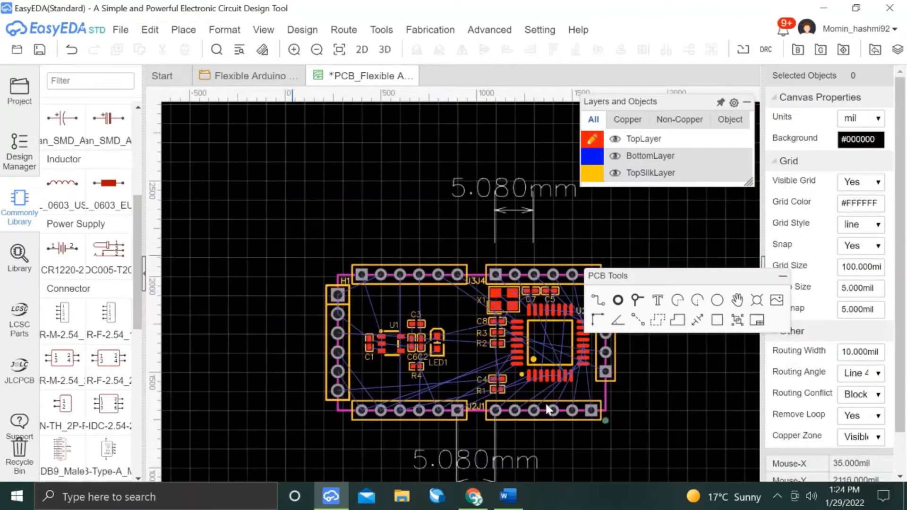
# Shift the J1, J2, J3 and J4 headers together slightly left along the board edges.
pyautogui.moveTo(655, 425); pyautogui.dragTo(580, 428, button='right')
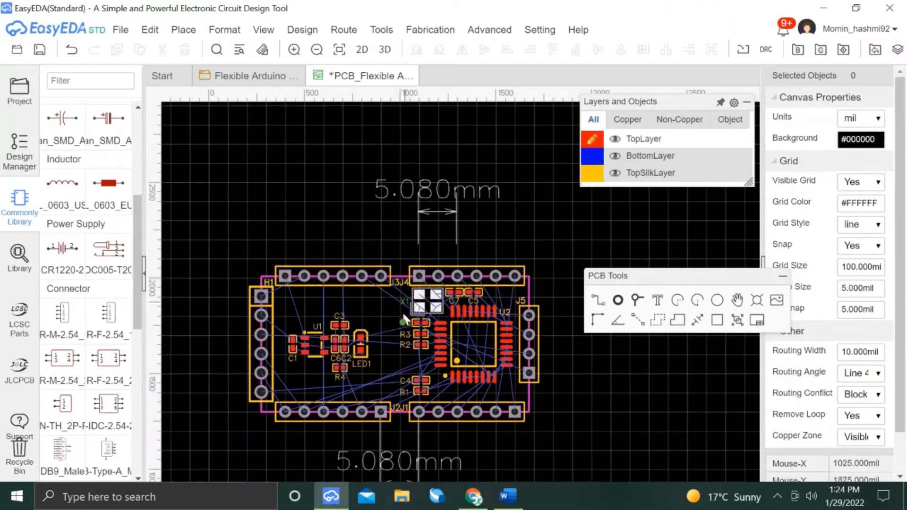
pyautogui.click(356, 282)
pyautogui.keyDown('ctrl'); pyautogui.click(461, 415); pyautogui.keyUp('ctrl')
pyautogui.keyDown('ctrl'); pyautogui.click(475, 268); pyautogui.keyUp('ctrl')
pyautogui.press('Left')
pyautogui.press('Left')
pyautogui.press('Left')
pyautogui.press('Left')
pyautogui.press('Left')
pyautogui.click(551, 225)
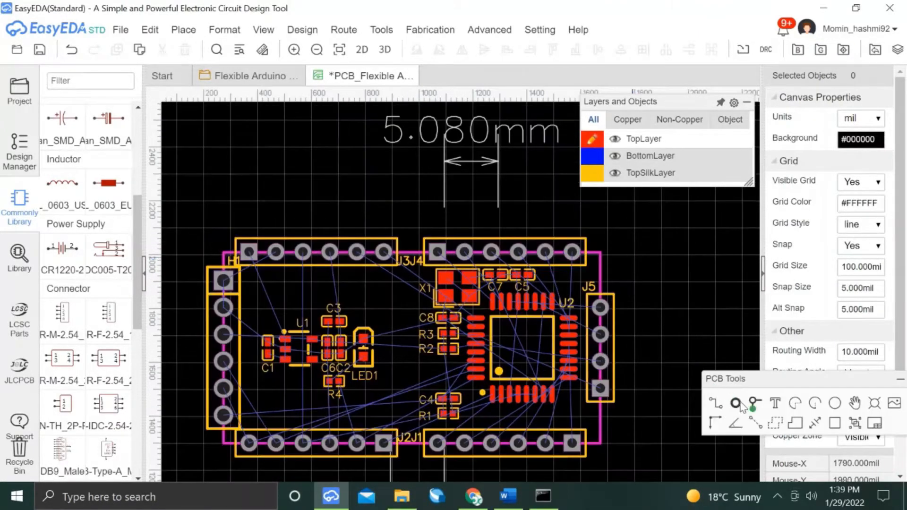
# Draw a GND copper area on the top layer through the four corners of the board outline and build it.
pyautogui.click(427, 291)
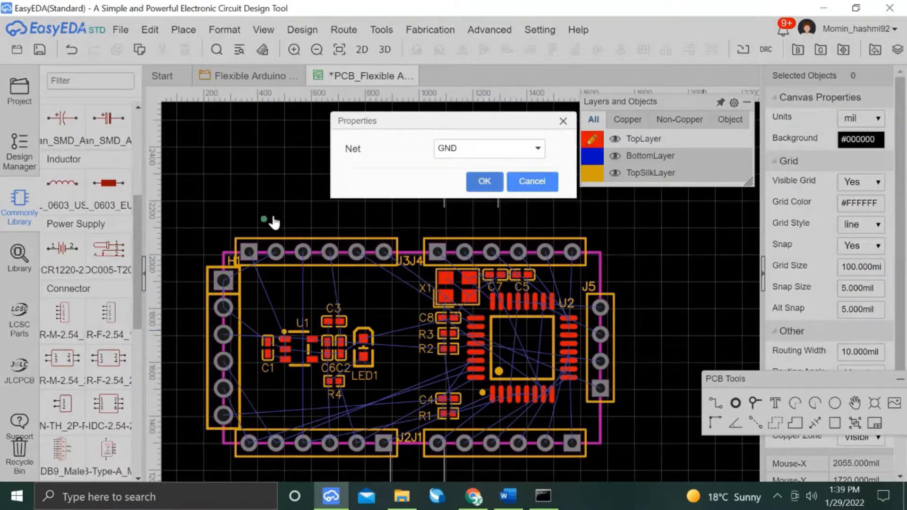
pyautogui.press('Return')
pyautogui.scroll(6, 236, 255)
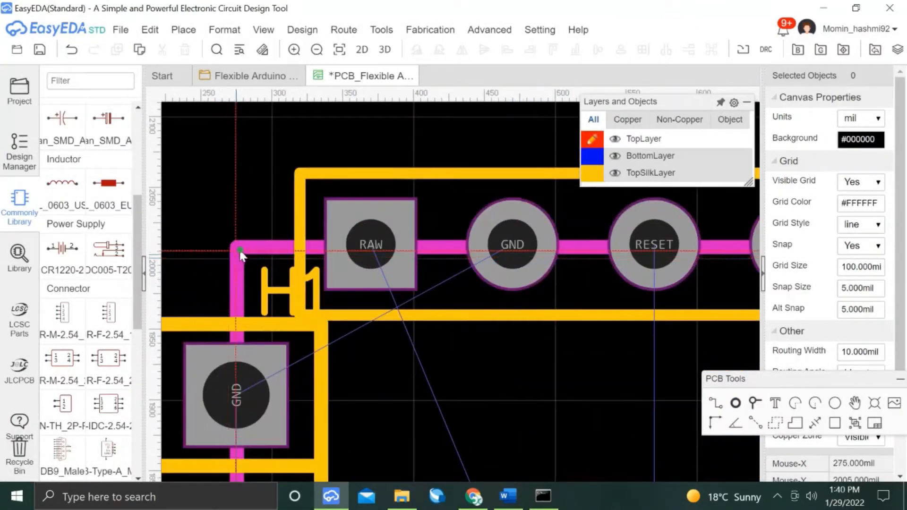
pyautogui.scroll(-6, 239, 254)
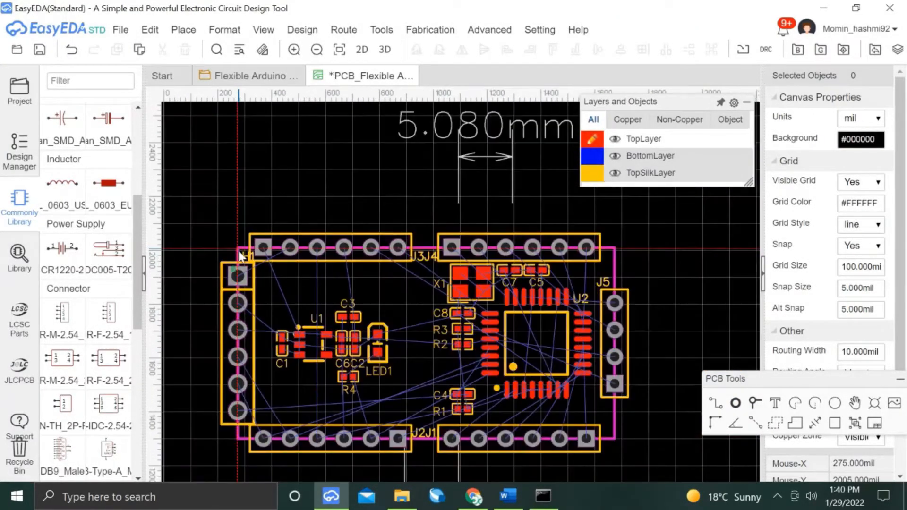
pyautogui.scroll(5, 237, 443)
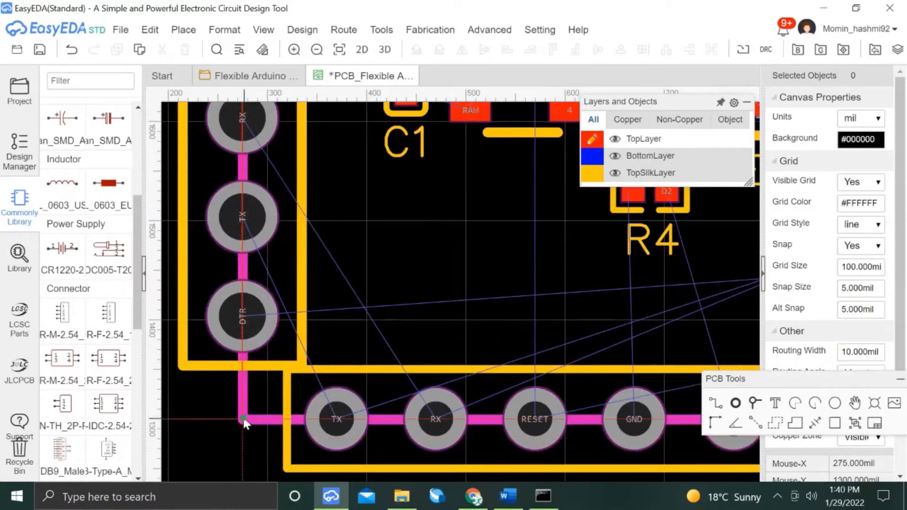
pyautogui.scroll(-4, 243, 419)
pyautogui.scroll(-3, 242, 415)
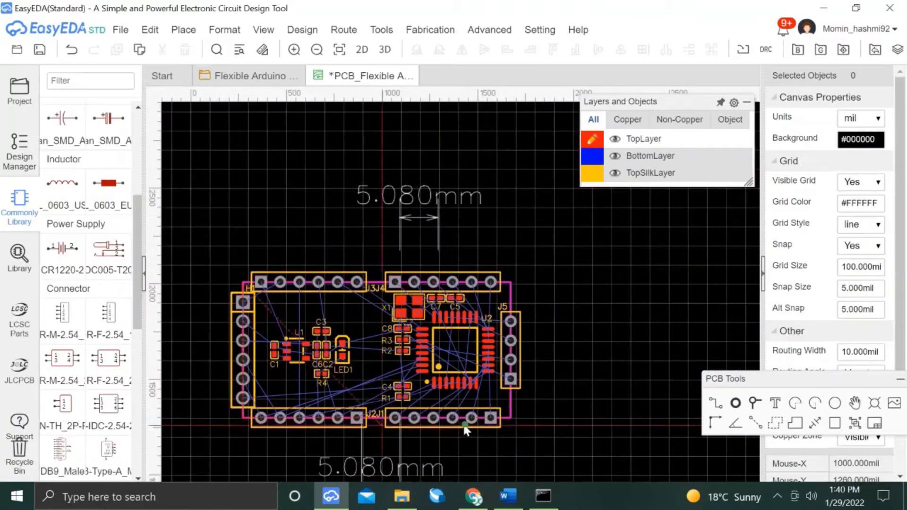
pyautogui.scroll(3, 510, 415)
pyautogui.scroll(2, 510, 415)
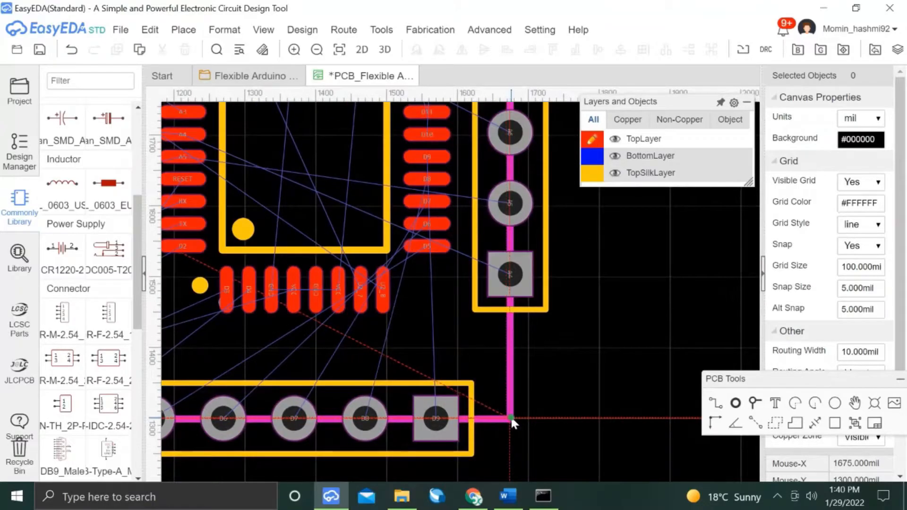
pyautogui.scroll(-3, 510, 415)
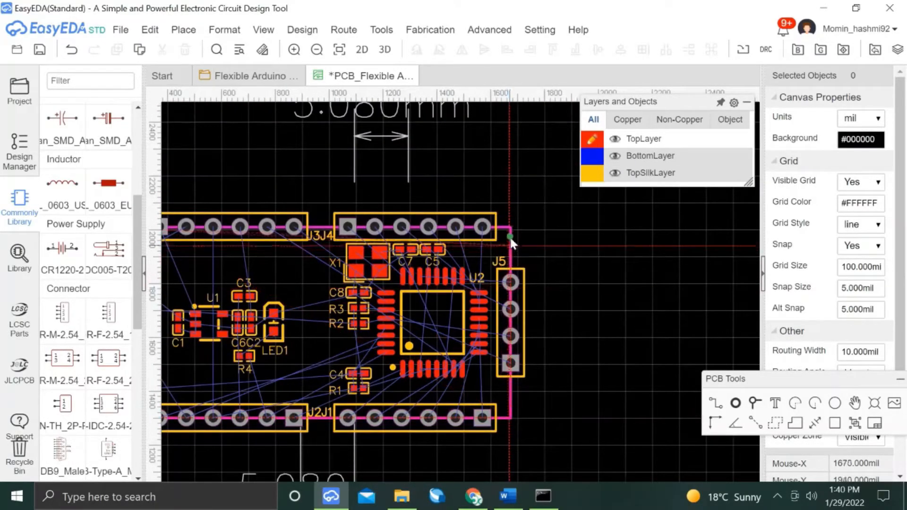
pyautogui.scroll(2, 512, 228)
pyautogui.scroll(2, 514, 234)
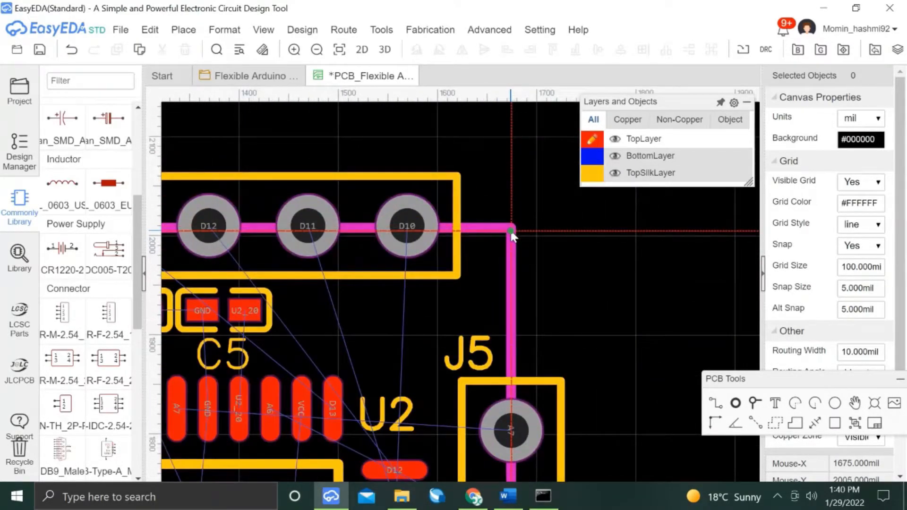
pyautogui.hotkey('shift', 'b')
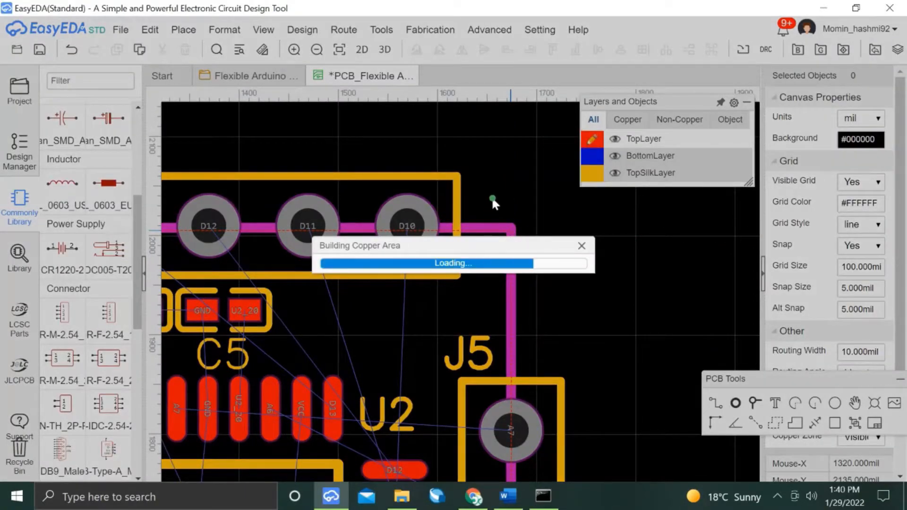
pyautogui.scroll(-4, 508, 215)
pyautogui.scroll(-2, 509, 216)
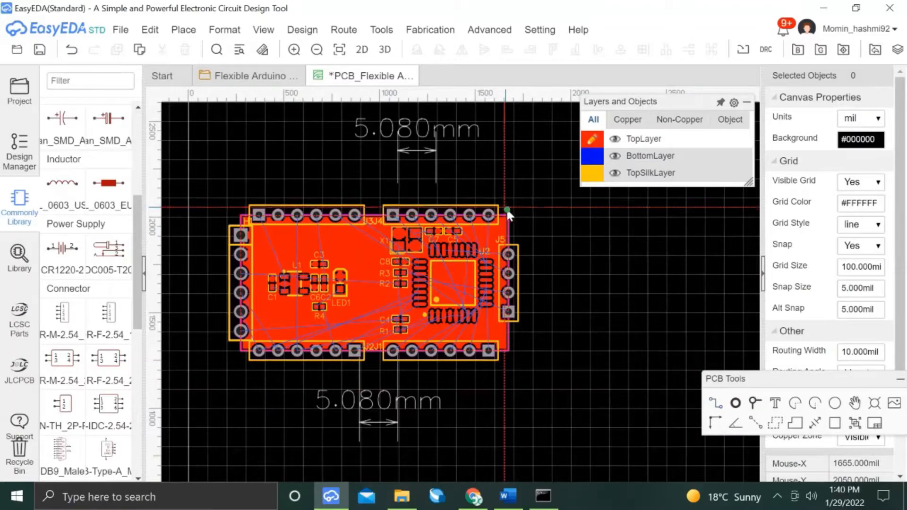
# Start a top-layer track just outside the board's upper right corner and run it above J4 and J3 to the upper left corner.
pyautogui.scroll(3, 506, 208)
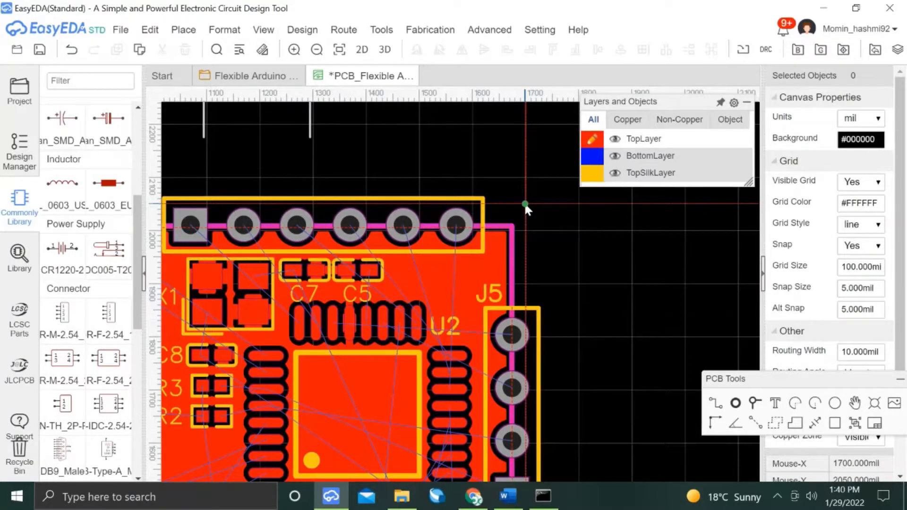
pyautogui.scroll(-2, 527, 231)
pyautogui.scroll(2, 528, 219)
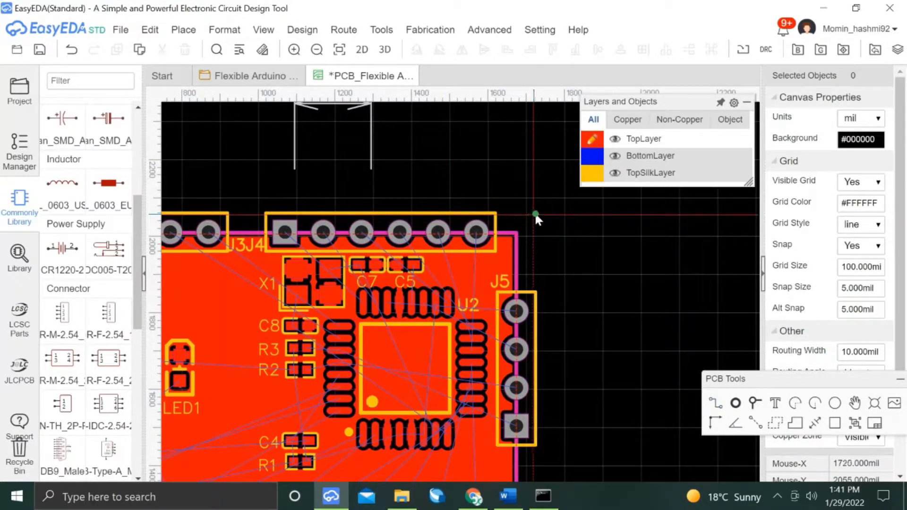
pyautogui.click(357, 213)
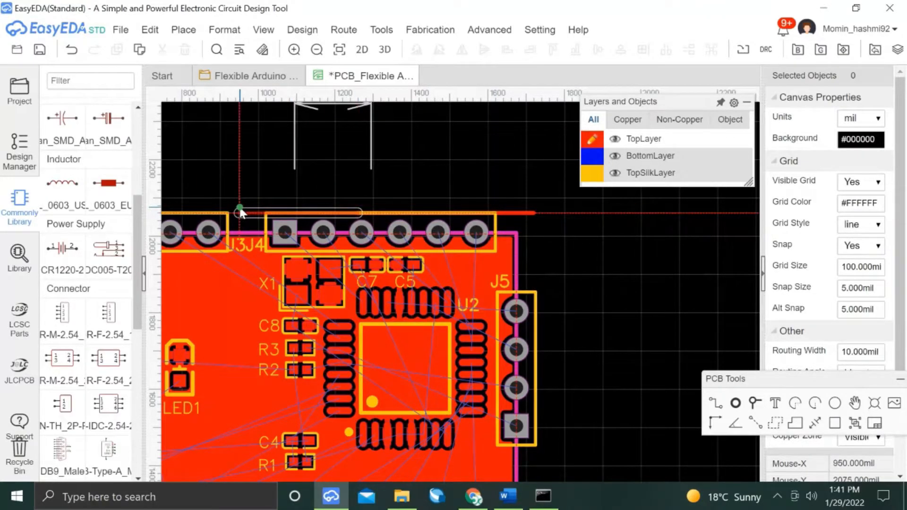
pyautogui.press('Left')
pyautogui.press('Left')
pyautogui.press('Left')
pyautogui.press('Left')
pyautogui.press('Left')
pyautogui.press('Left')
pyautogui.press('Left')
pyautogui.press('Left')
pyautogui.press('Left')
pyautogui.press('Left')
pyautogui.press('Left')
pyautogui.press('Left')
pyautogui.press('Left')
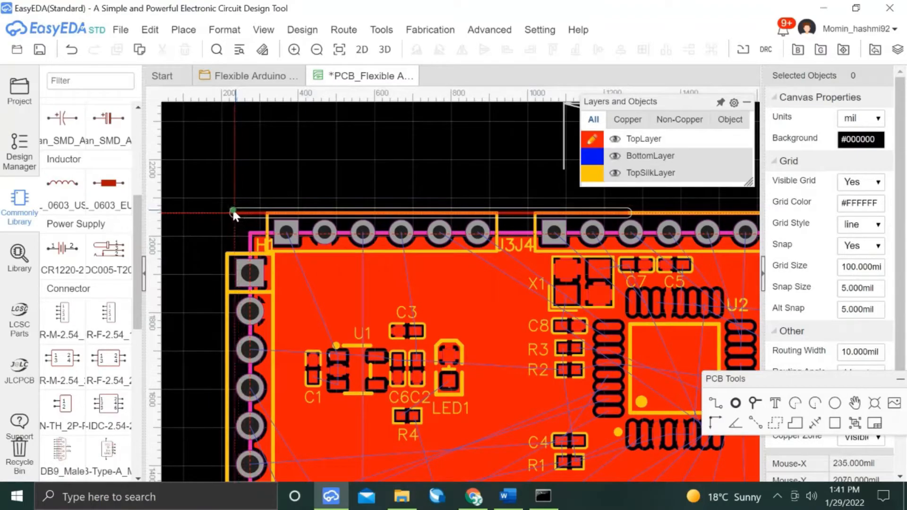
pyautogui.click(226, 211)
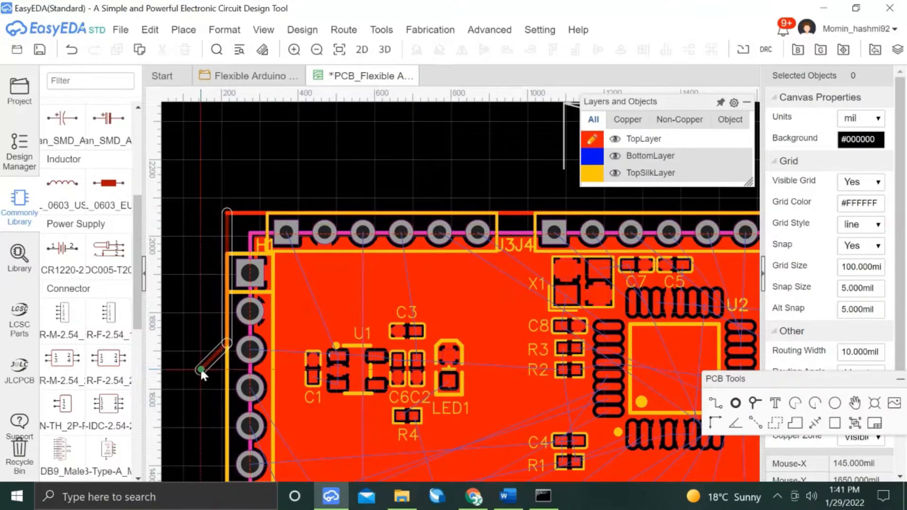
# Continue the track down the outer side of header H1 to just beyond the board's lower left corner.
pyautogui.press('Down')
pyautogui.press('Down')
pyautogui.press('Down')
pyautogui.press('Down')
pyautogui.press('Down')
pyautogui.press('Down')
pyautogui.press('Down')
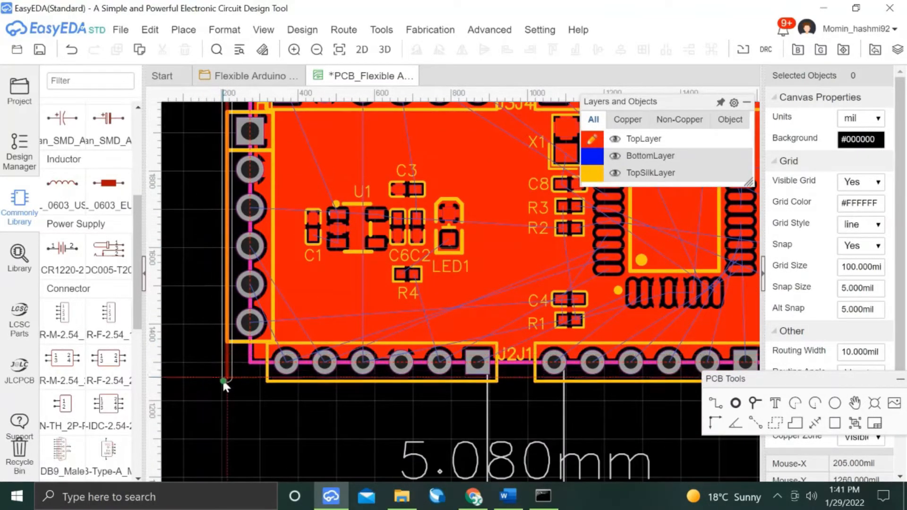
pyautogui.click(222, 378)
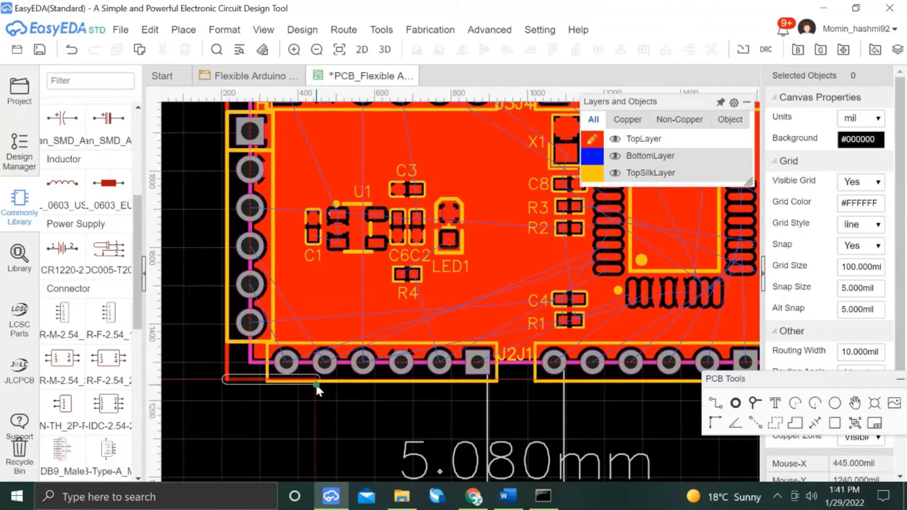
# Extend the track along the outer edge of J2 and J1 to just beyond the board's lower right corner.
pyautogui.press('Right')
pyautogui.press('Right')
pyautogui.press('Right')
pyautogui.press('Right')
pyautogui.press('Right')
pyautogui.press('Right')
pyautogui.press('Right')
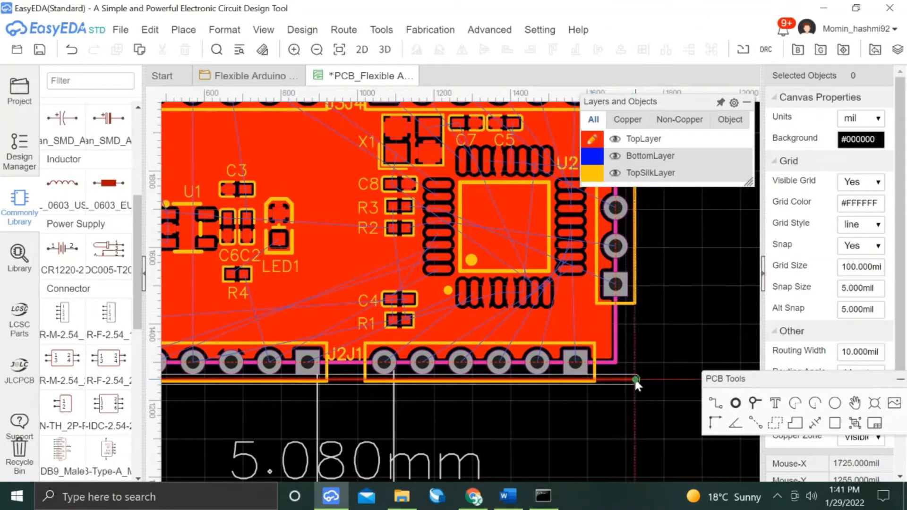
pyautogui.click(635, 382)
# Close the track loop by running it up outside J5 to its starting corner, and end the Track tool.
pyautogui.press('Up')
pyautogui.press('Up')
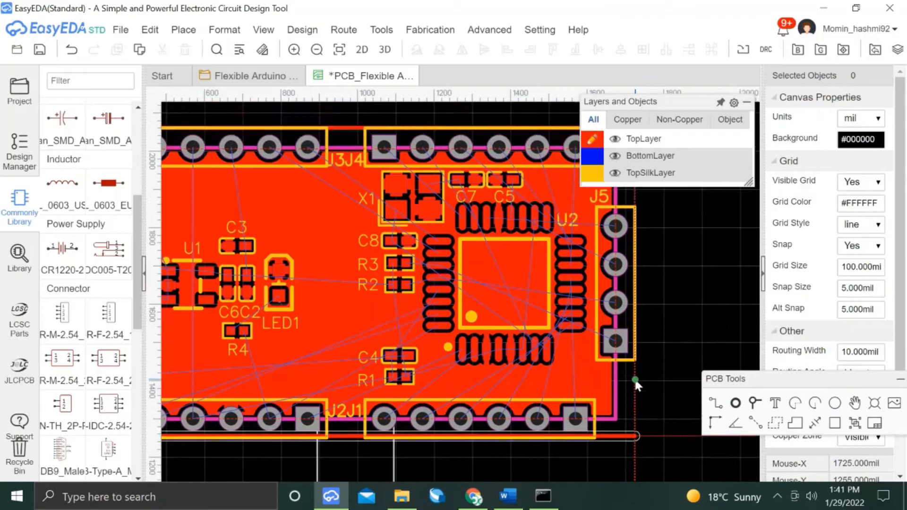
pyautogui.press('Up')
pyautogui.press('Up')
pyautogui.press('Up')
pyautogui.press('Up')
pyautogui.press('Up')
pyautogui.press('Up')
pyautogui.press('Up')
pyautogui.press('Up')
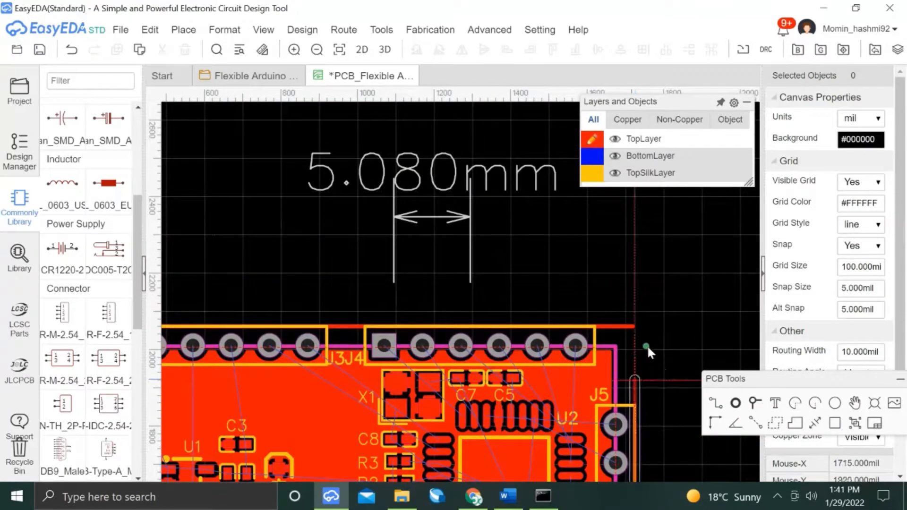
pyautogui.scroll(3, 633, 325)
pyautogui.press('Escape')
# Change the layer of the new track loop around the headers to BoardOutLine.
pyautogui.click(633, 324)
pyautogui.click(866, 118)
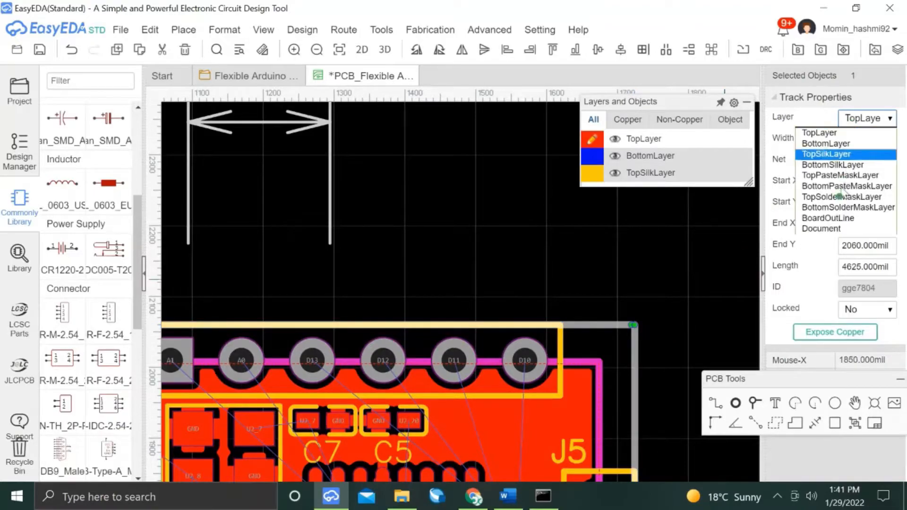
pyautogui.click(827, 217)
pyautogui.click(485, 246)
pyautogui.scroll(-5, 486, 244)
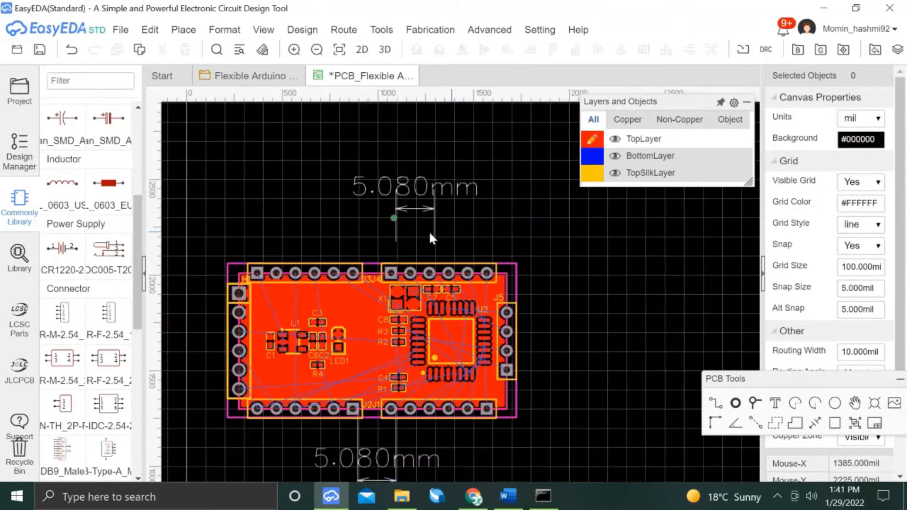
# Autoroute the board on the top and bottom layers with the local router, skipping the GND net.
pyautogui.click(343, 29)
pyautogui.click(363, 44)
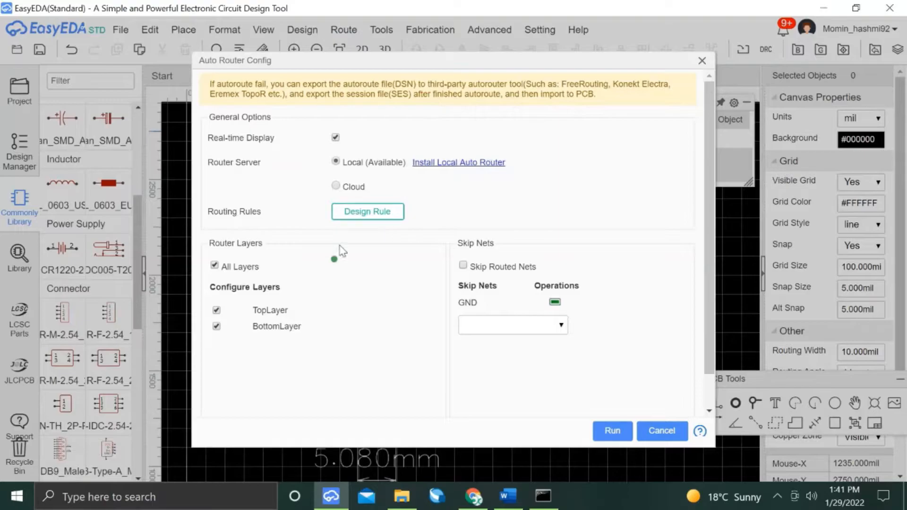
pyautogui.click(609, 430)
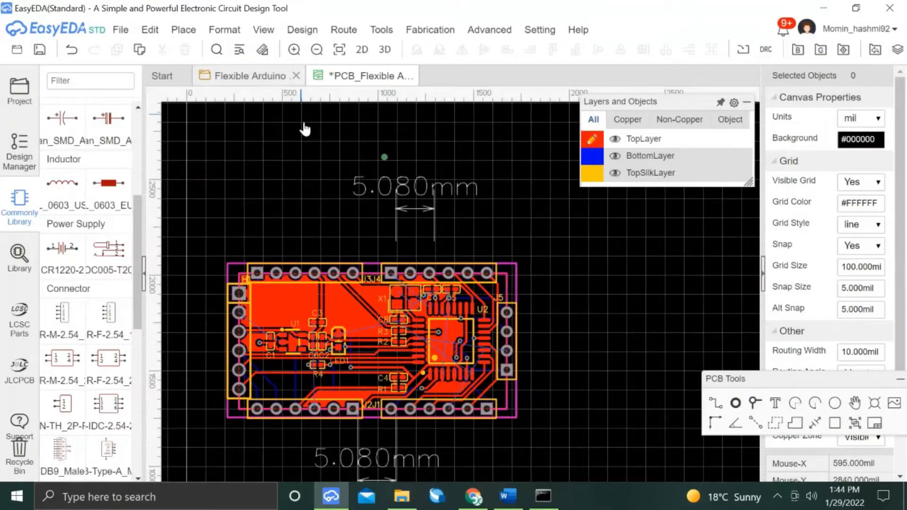
# Select the 10K resistors R2 and R3 in the schematic and remove their footprints from the PCB.
pyautogui.click(248, 76)
pyautogui.scroll(4, 584, 267)
pyautogui.click(583, 265)
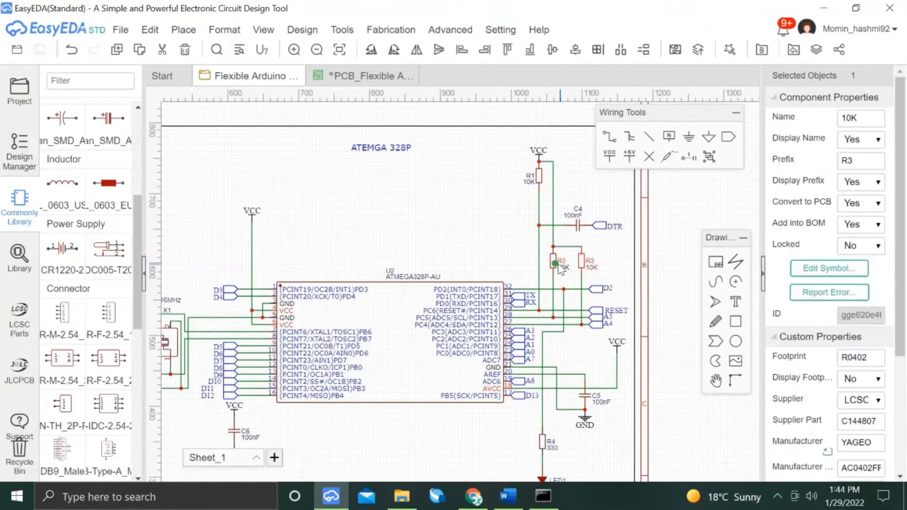
pyautogui.keyDown('ctrl'); pyautogui.click(554, 263); pyautogui.keyUp('ctrl')
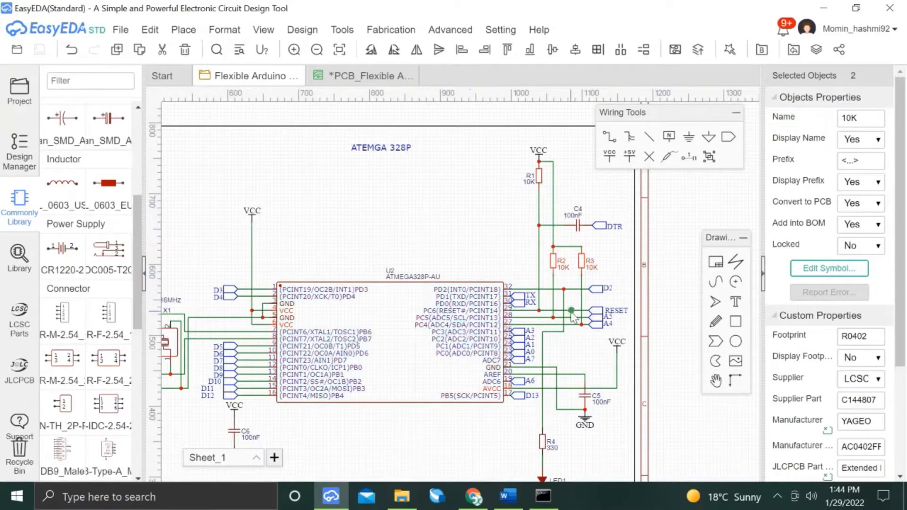
pyautogui.click(371, 76)
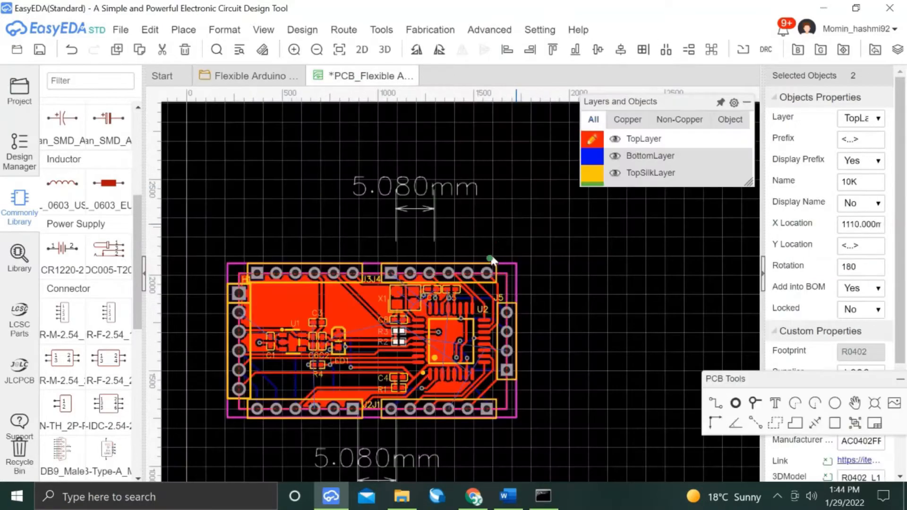
pyautogui.click(451, 261)
# Delete the 10K resistors R2 and R3 from the schematic.
pyautogui.click(253, 81)
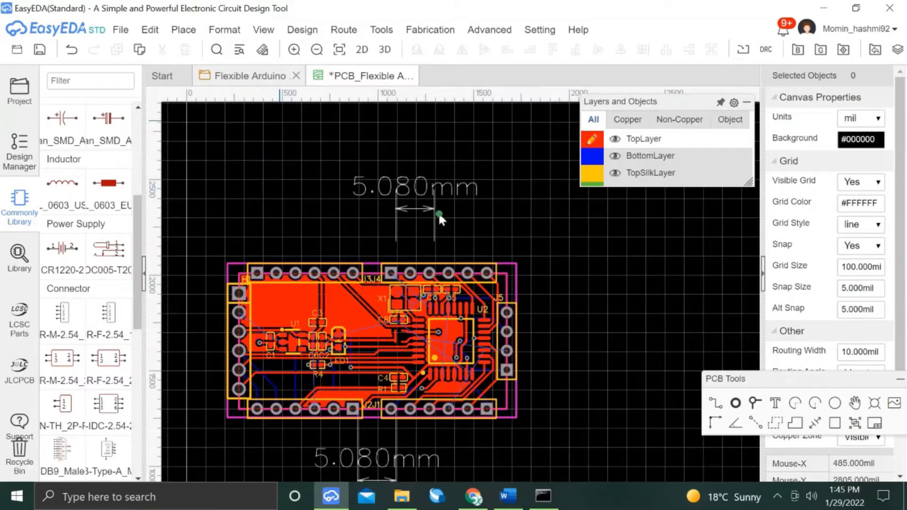
pyautogui.rightClick(552, 268)
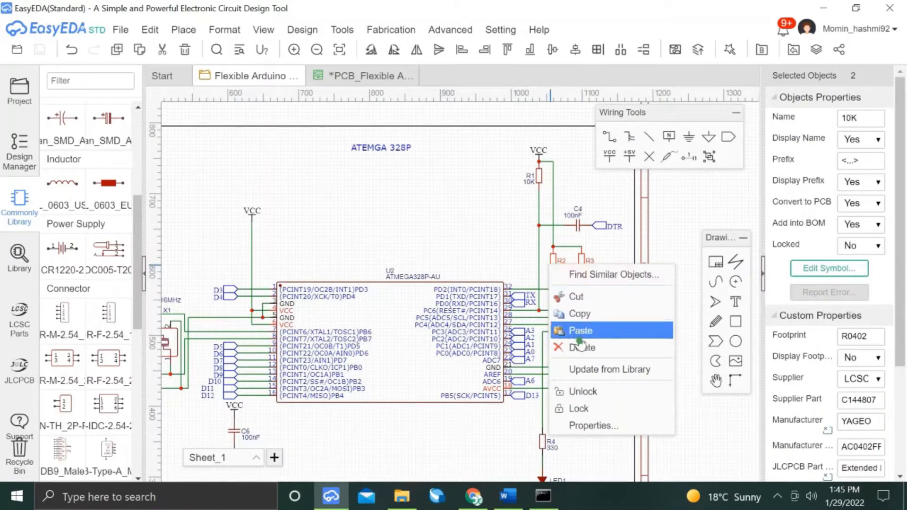
pyautogui.click(576, 348)
# Delete the leftover VCC, A5 and A4 wires of the removed resistors and save the schematic.
pyautogui.click(566, 247)
pyautogui.press('Delete')
pyautogui.click(581, 296)
pyautogui.moveTo(581, 275); pyautogui.dragTo(583, 327)
pyautogui.click(554, 278)
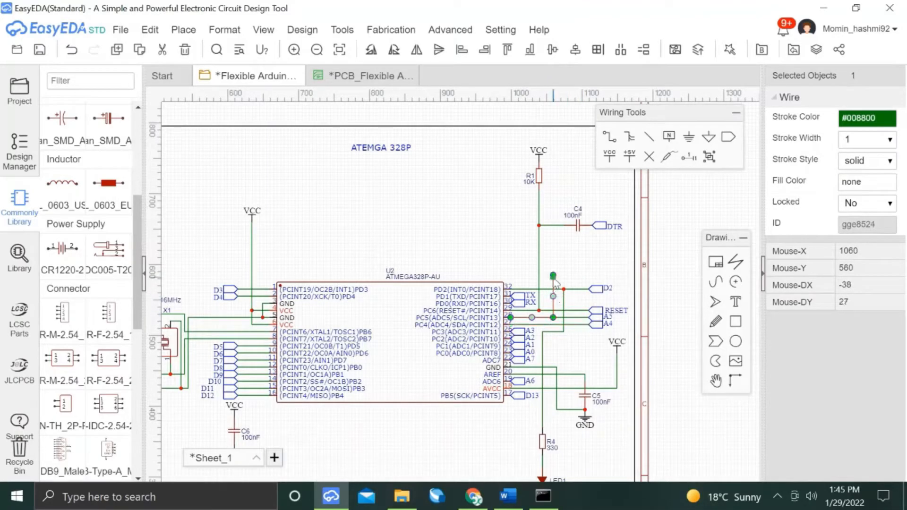
pyautogui.press('Delete')
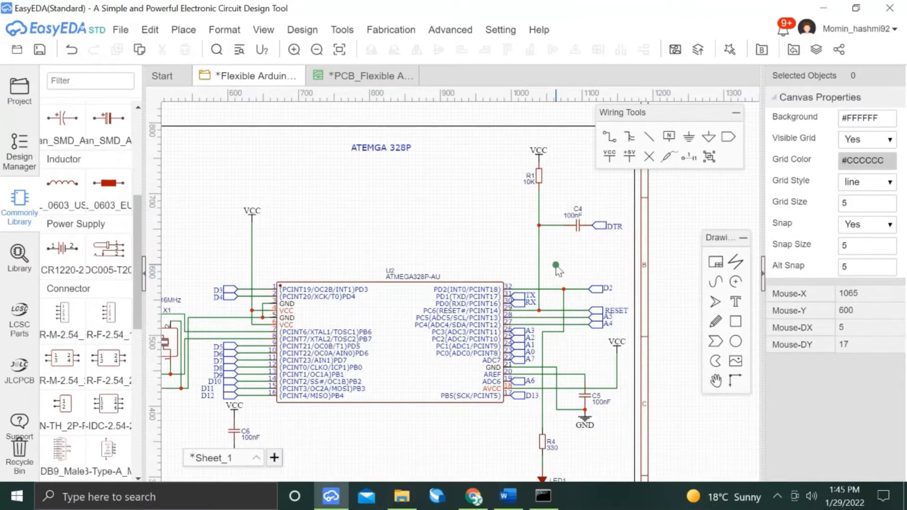
pyautogui.hotkey('ctrl', 's')
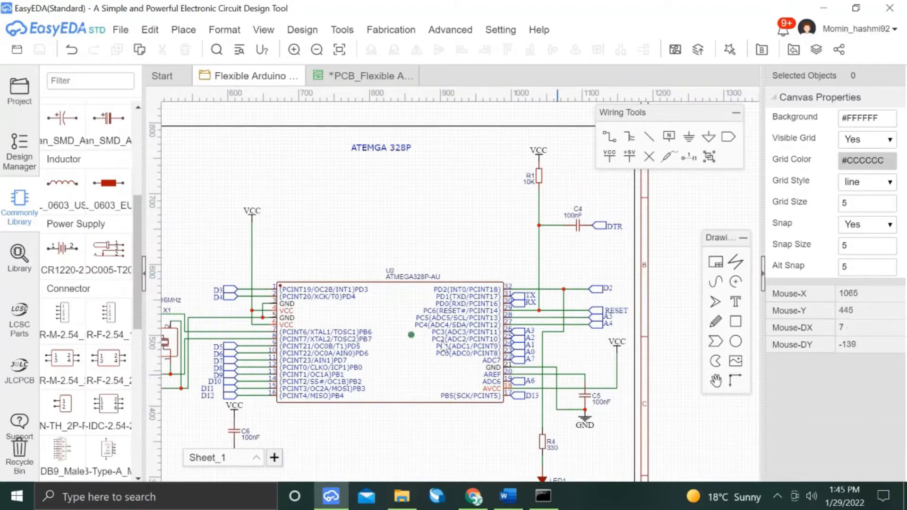
# Update the PCB from the edited schematic and close the import changes dialog.
pyautogui.scroll(-2, 373, 331)
pyautogui.click(303, 30)
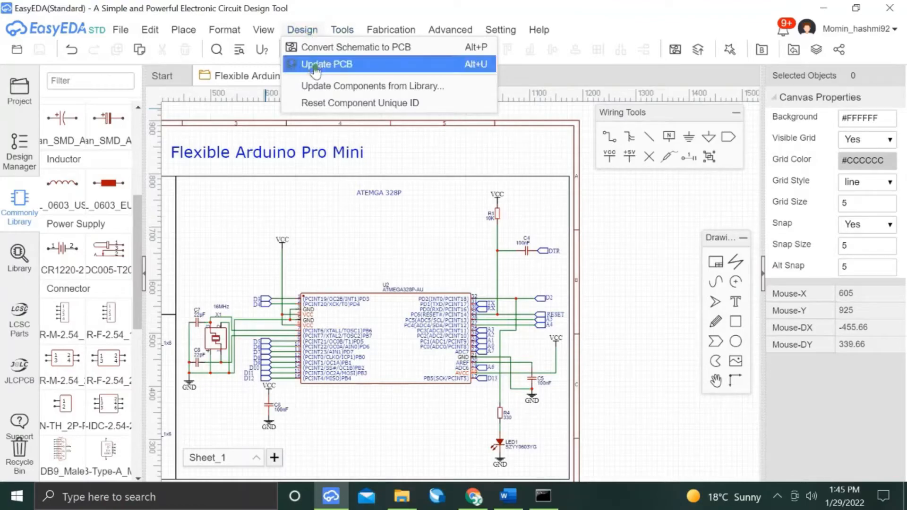
pyautogui.hotkey('alt', 'u')
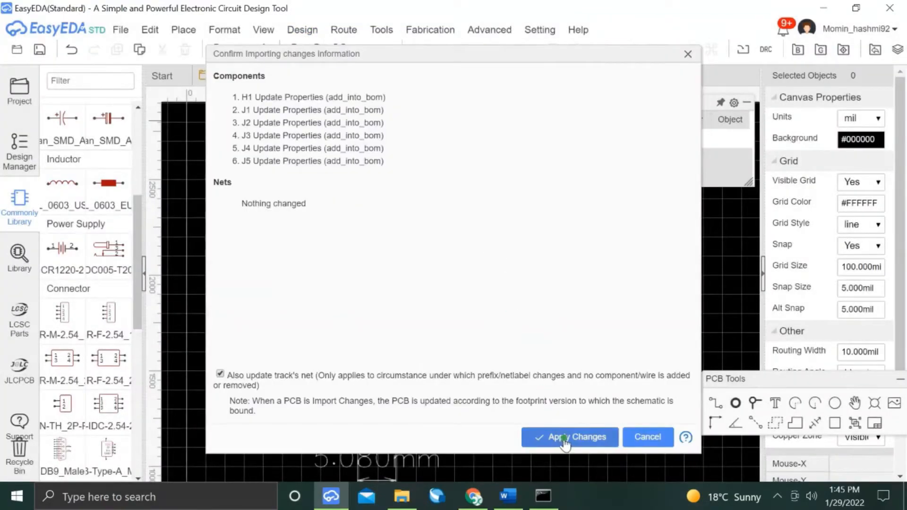
pyautogui.click(567, 435)
pyautogui.click(639, 441)
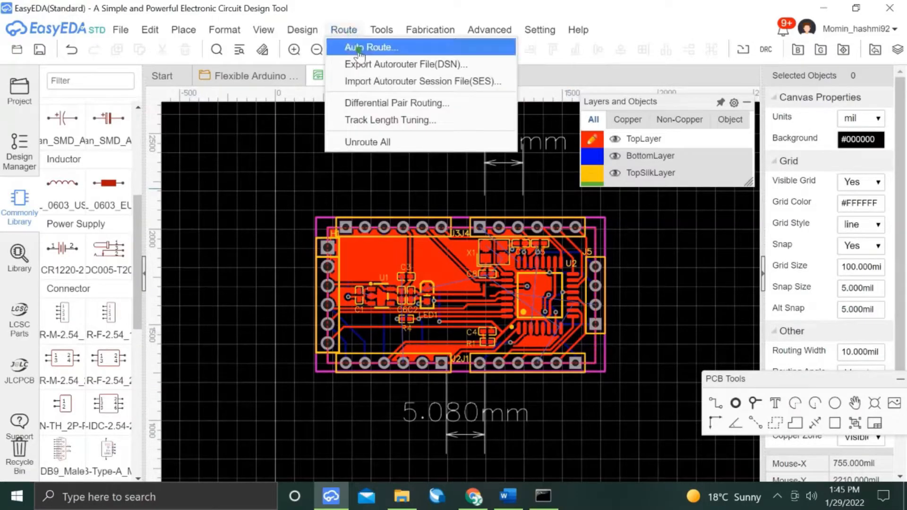
# Unroute all tracks on the PCB.
pyautogui.click(359, 47)
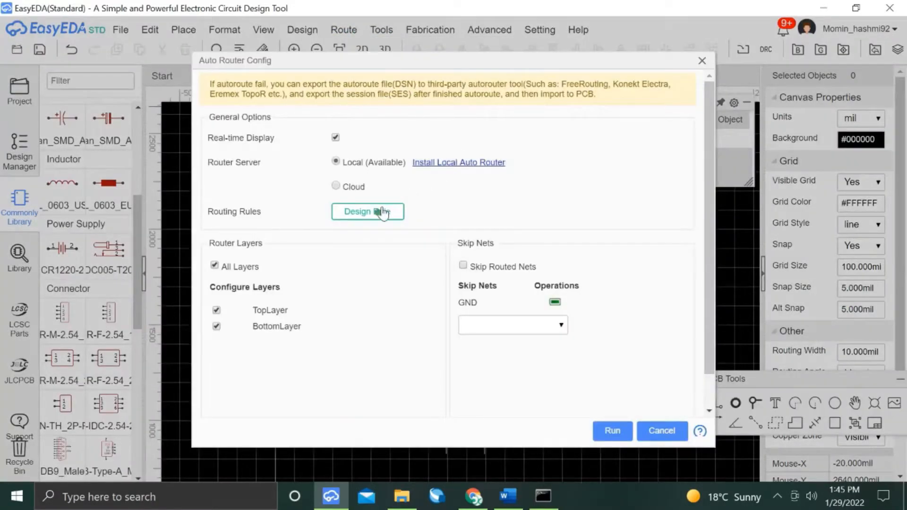
pyautogui.click(659, 429)
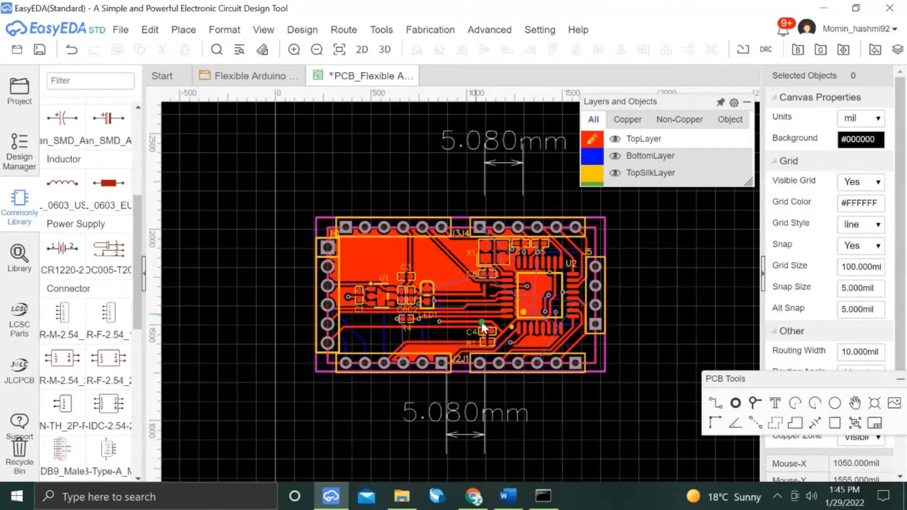
pyautogui.scroll(4, 482, 326)
pyautogui.moveTo(343, 30)
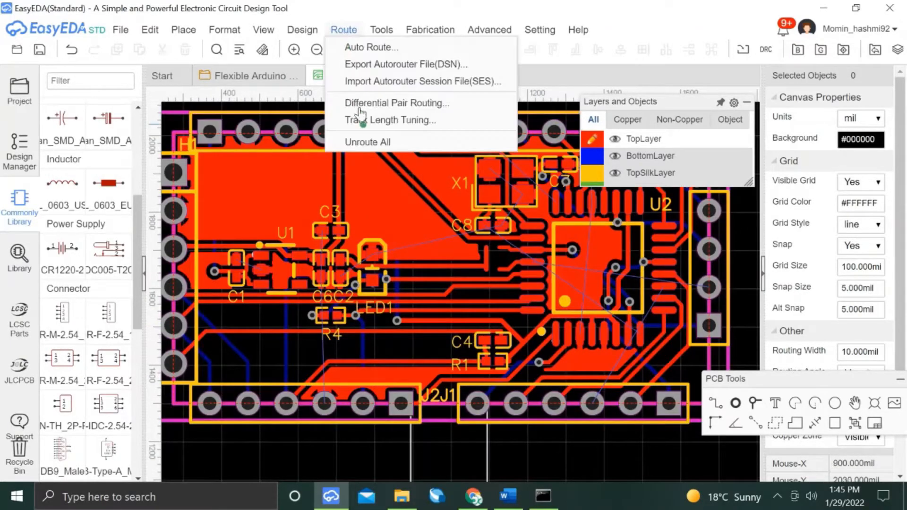
pyautogui.click(366, 141)
# Move C4 and R1 together straight up until they sit just below C8.
pyautogui.click(495, 342)
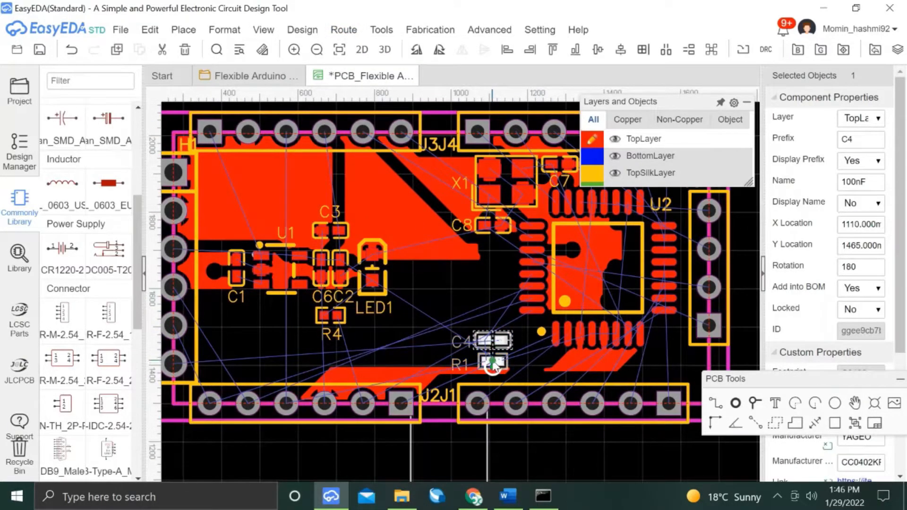
pyautogui.keyDown('ctrl'); pyautogui.click(494, 365); pyautogui.keyUp('ctrl')
pyautogui.moveTo(494, 365); pyautogui.dragTo(494, 331)
pyautogui.press('Up')
pyautogui.press('Up')
pyautogui.press('Up')
pyautogui.press('Up')
pyautogui.press('Up')
pyautogui.press('Up')
pyautogui.press('Up')
pyautogui.press('Up')
pyautogui.press('Up')
pyautogui.press('Up')
pyautogui.press('Up')
pyautogui.press('Up')
pyautogui.press('Up')
pyautogui.press('Up')
pyautogui.press('Up')
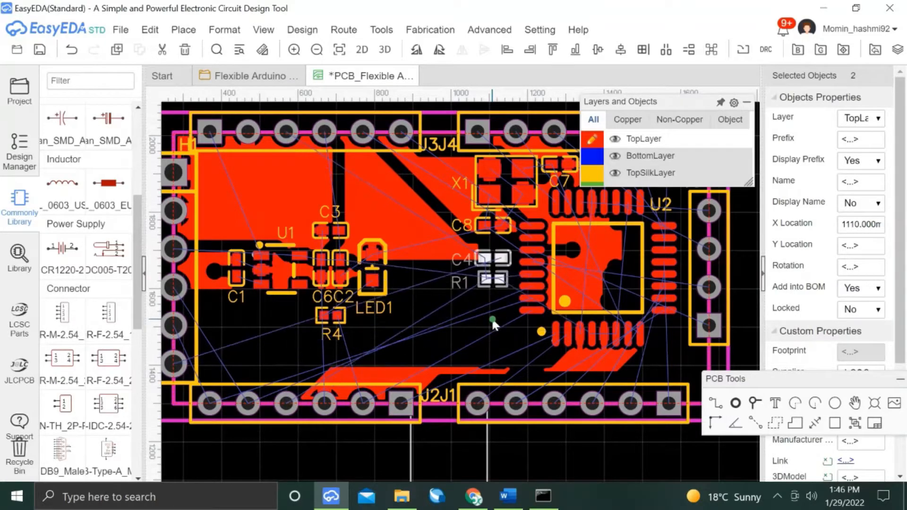
# Add C8 to the selection and nudge C8, C4 and R1 together slightly down, away from crystal X1.
pyautogui.keyDown('ctrl'); pyautogui.click(493, 225); pyautogui.keyUp('ctrl')
pyautogui.press('Down')
pyautogui.press('Down')
pyautogui.press('Down')
pyautogui.press('Down')
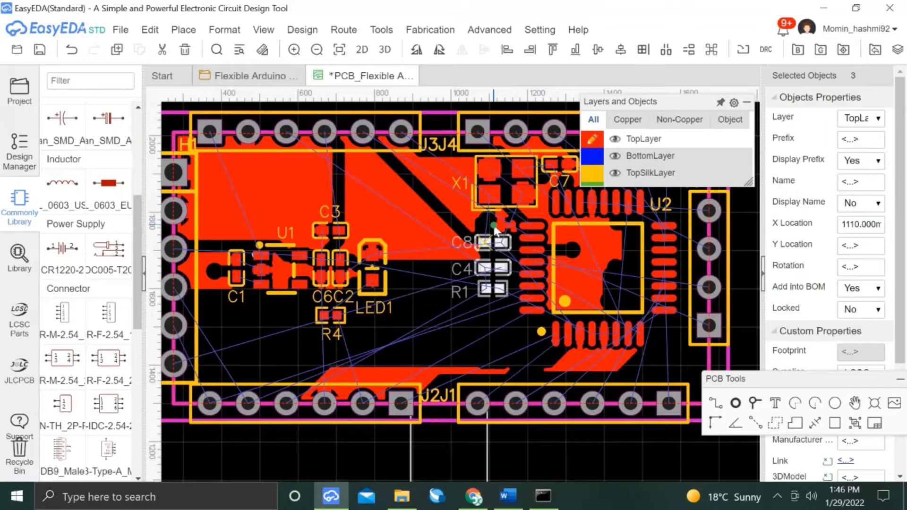
# Autoroute the rearranged board on both layers with the local router, skipping GND, and dismiss the routing report.
pyautogui.scroll(-2, 520, 453)
pyautogui.click(591, 398)
pyautogui.click(344, 29)
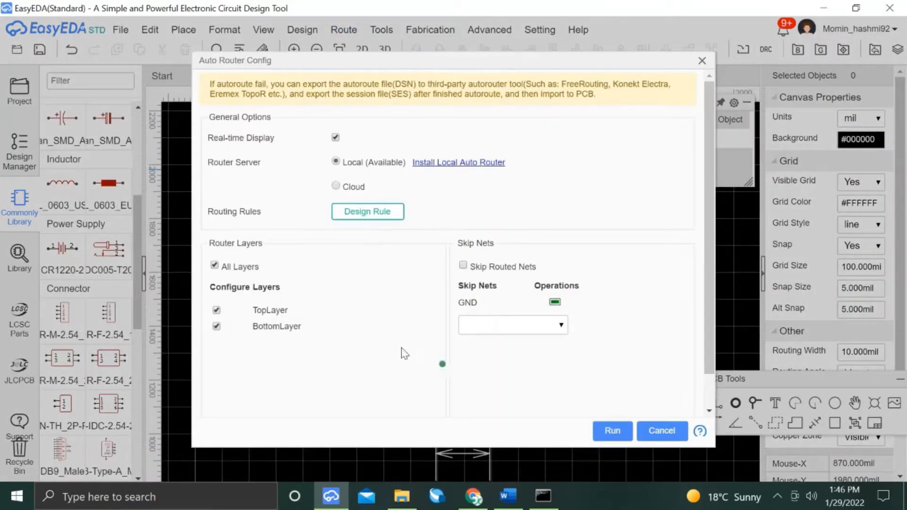
pyautogui.click(609, 431)
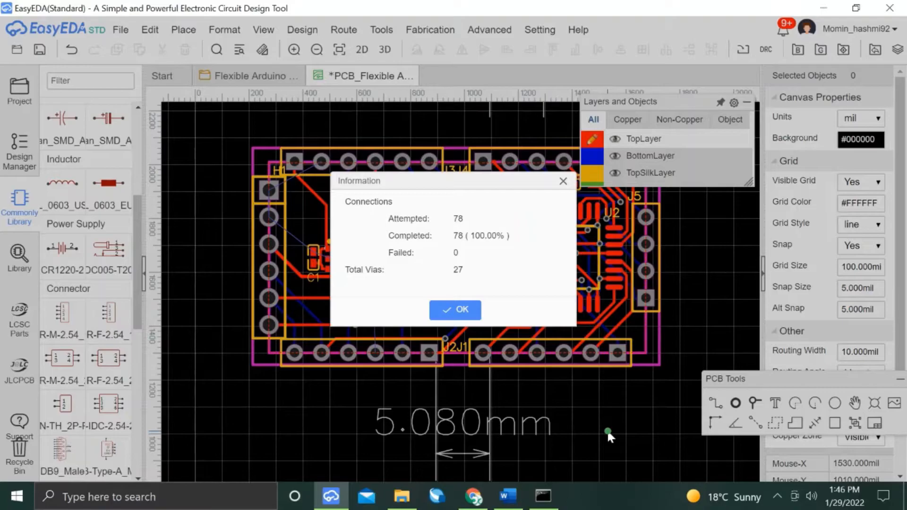
pyautogui.click(463, 314)
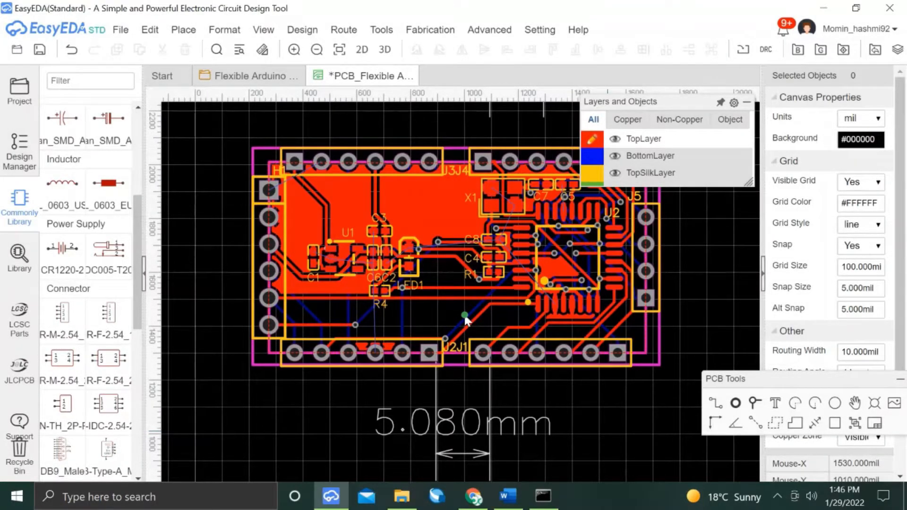
# Set the top-layer GND copper area's pad connection to Direct and turn on Keep Island.
pyautogui.click(615, 362)
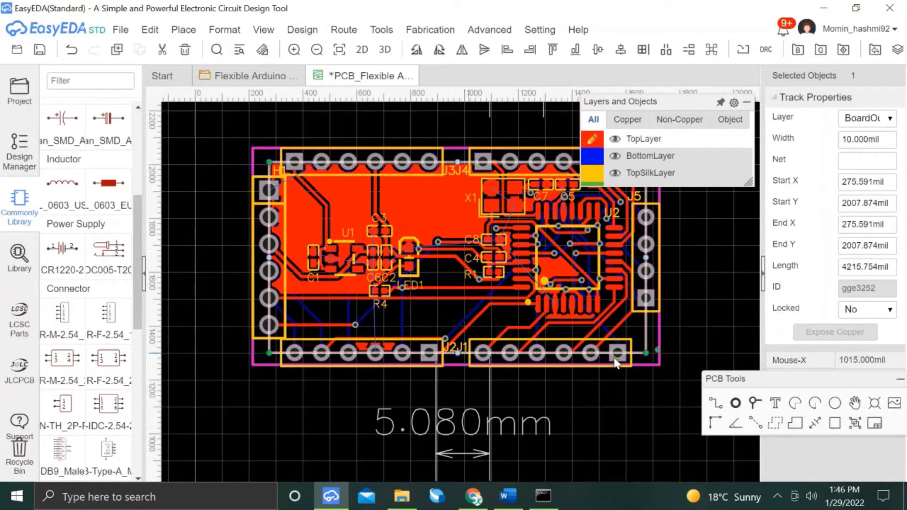
pyautogui.click(648, 350)
pyautogui.click(855, 206)
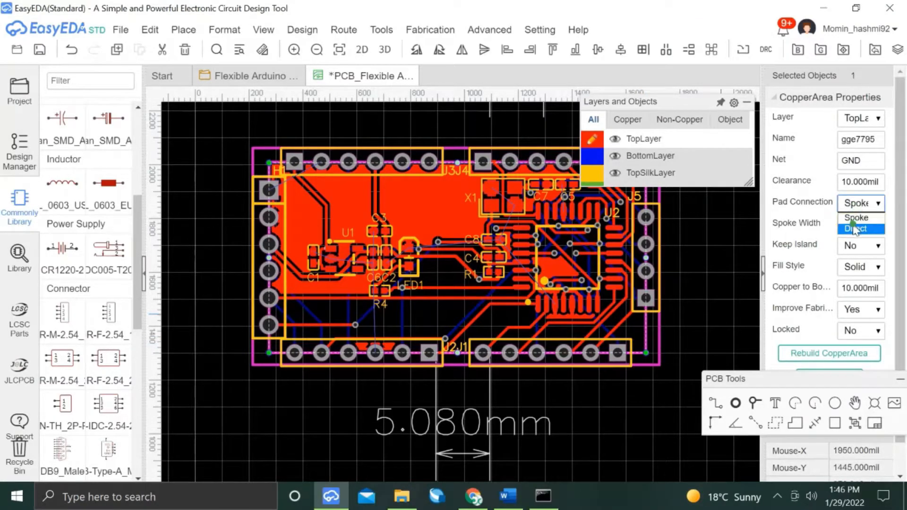
pyautogui.click(858, 225)
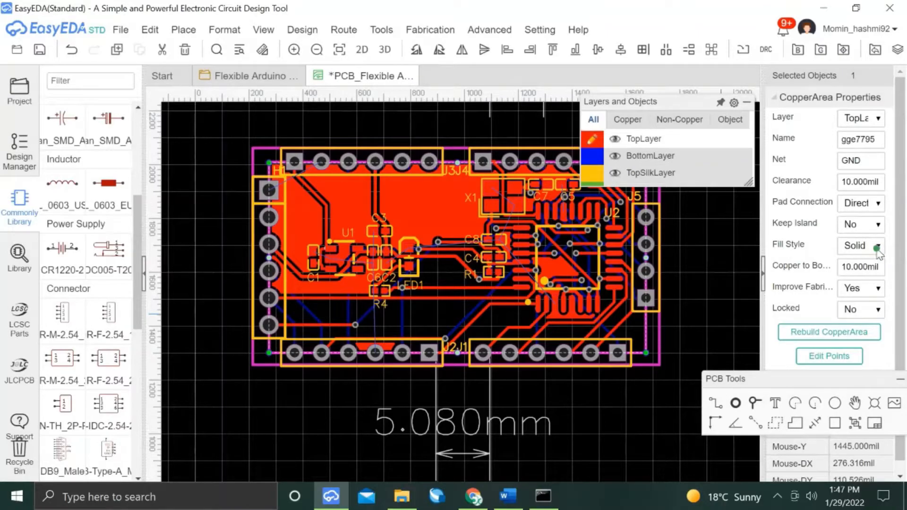
pyautogui.click(873, 248)
pyautogui.click(868, 224)
pyautogui.click(852, 237)
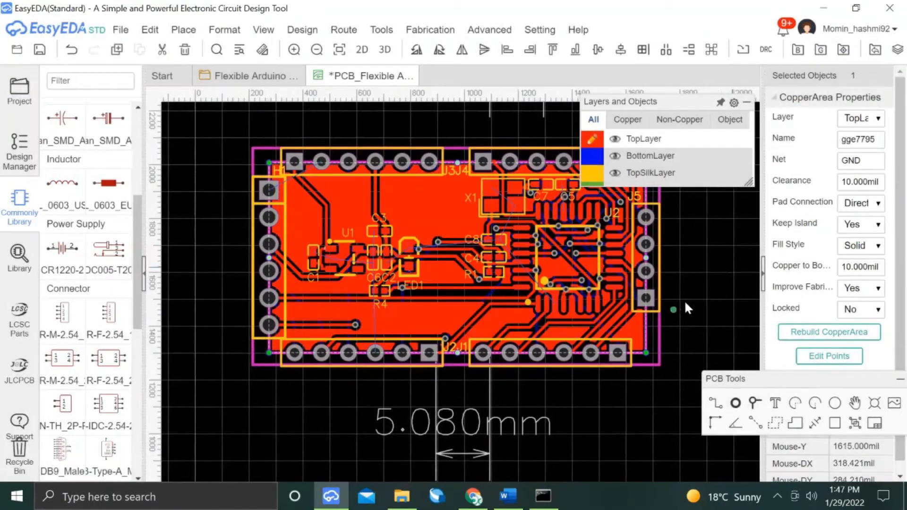
# Copy the top-layer GND copper area with a reference point beside the inner board outline's lower-right corner.
pyautogui.hotkey('ctrl', 'c')
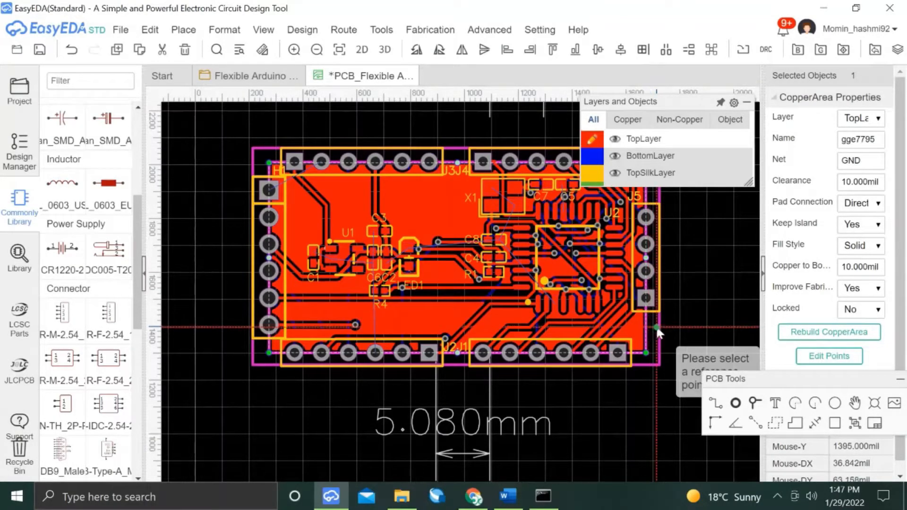
pyautogui.click(679, 311)
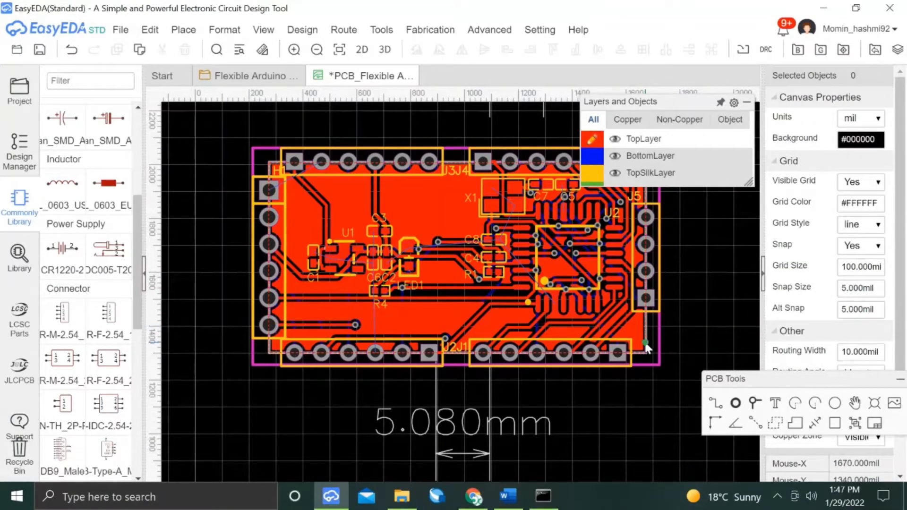
pyautogui.scroll(5, 647, 345)
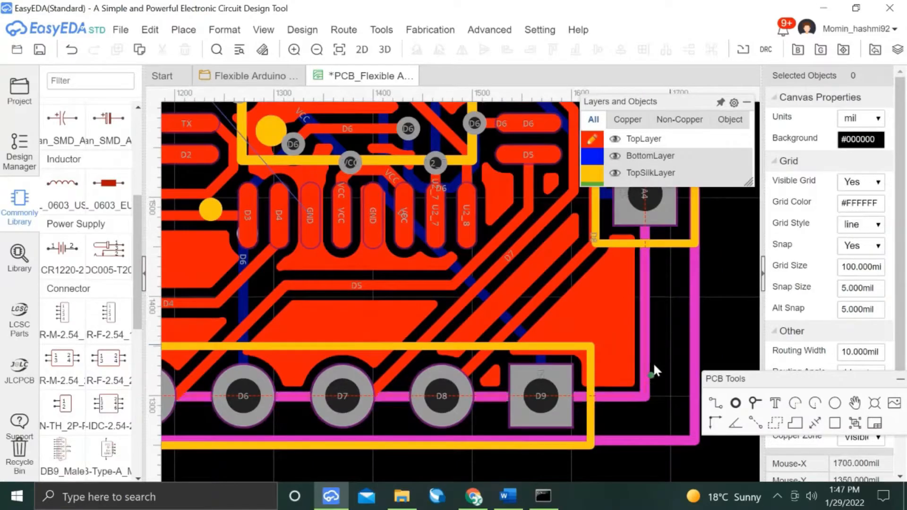
pyautogui.click(646, 396)
pyautogui.click(671, 336)
pyautogui.click(646, 364)
pyautogui.click(665, 356)
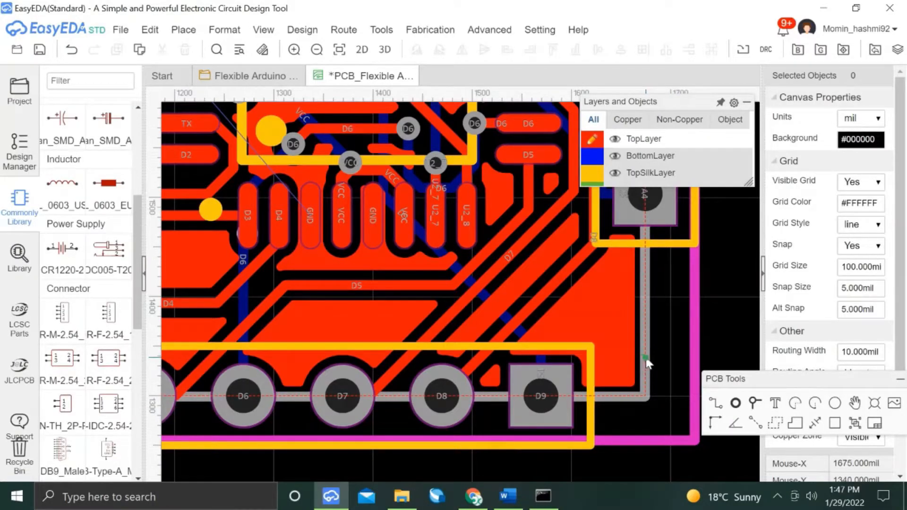
pyautogui.click(644, 392)
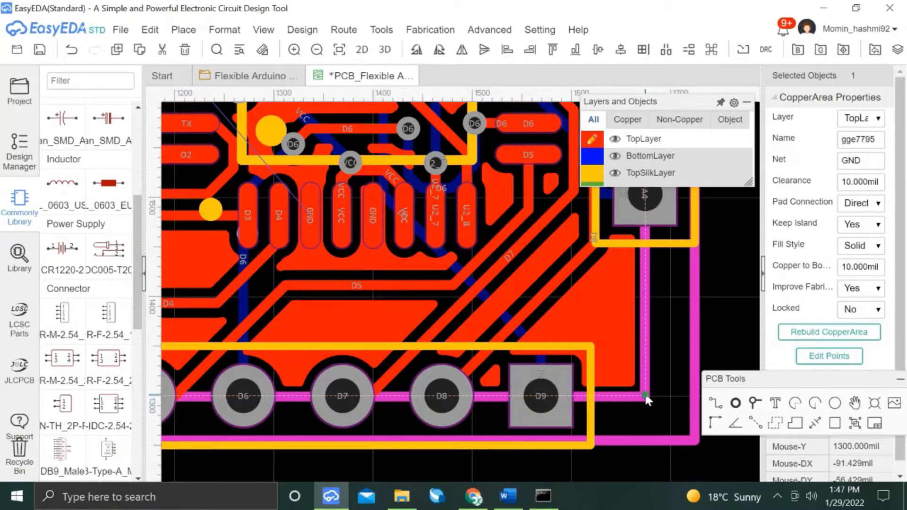
pyautogui.rightClick(669, 339)
pyautogui.click(684, 346)
pyautogui.click(666, 352)
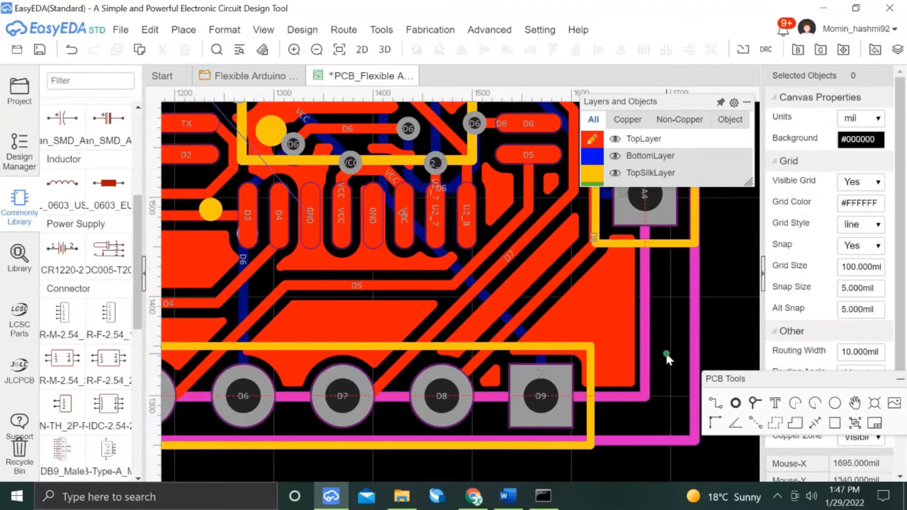
# Paste the copied copper area near the inner board outline's lower-right corner.
pyautogui.scroll(-3, 666, 353)
pyautogui.scroll(-2, 608, 333)
pyautogui.scroll(-2, 630, 293)
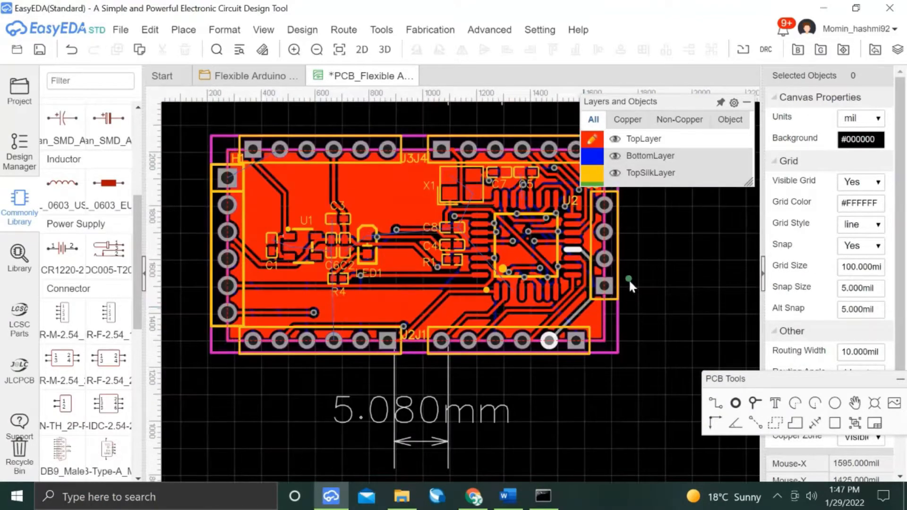
pyautogui.rightClick(662, 294)
pyautogui.click(651, 308)
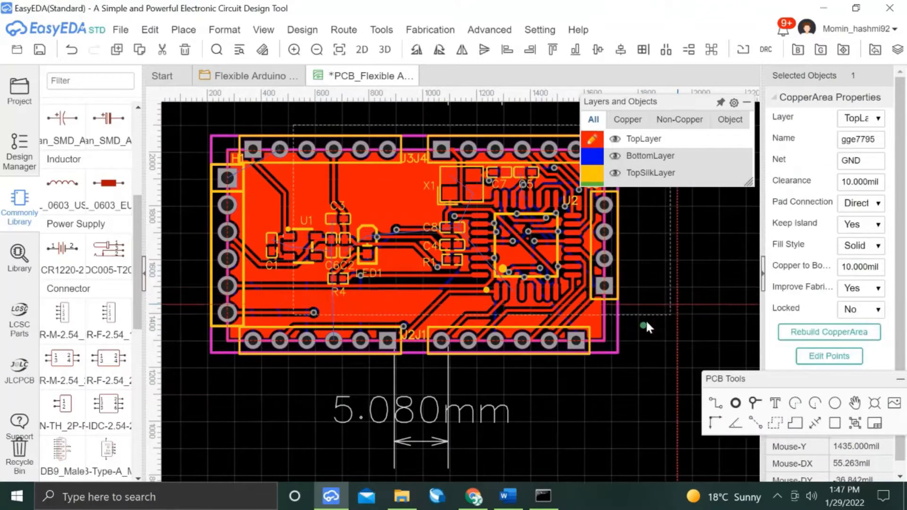
pyautogui.scroll(2, 606, 338)
pyautogui.scroll(4, 605, 338)
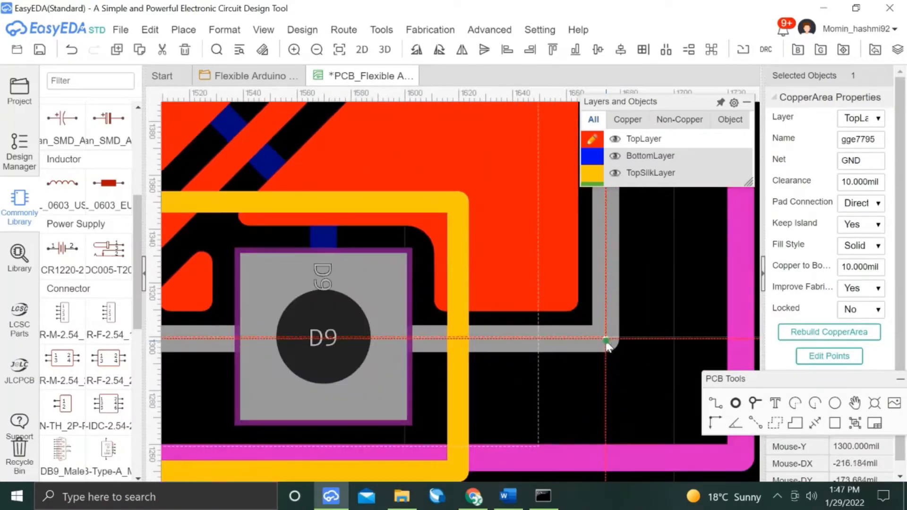
pyautogui.click(606, 334)
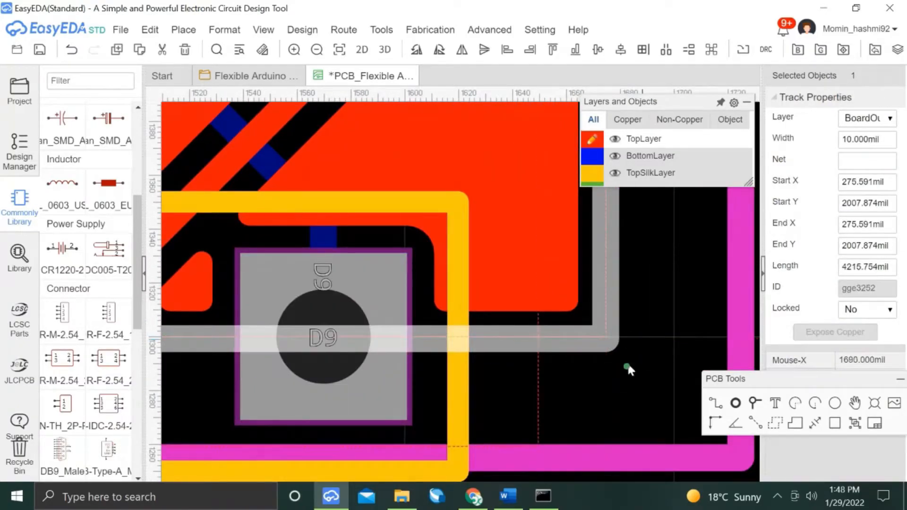
# Assign the pasted copper area to BottomLayer, align its corner with the inner board outline and rebuild the copper.
pyautogui.scroll(-2, 630, 373)
pyautogui.click(579, 380)
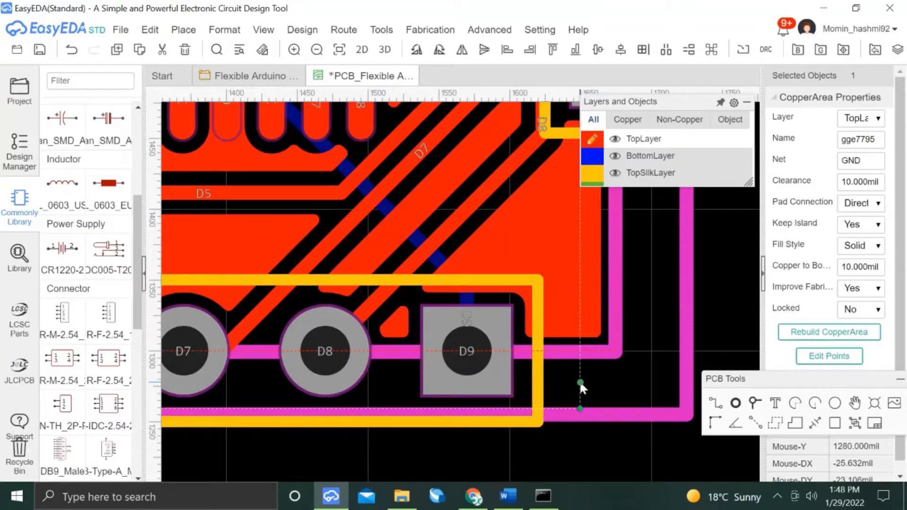
pyautogui.rightClick(579, 381)
pyautogui.click(861, 118)
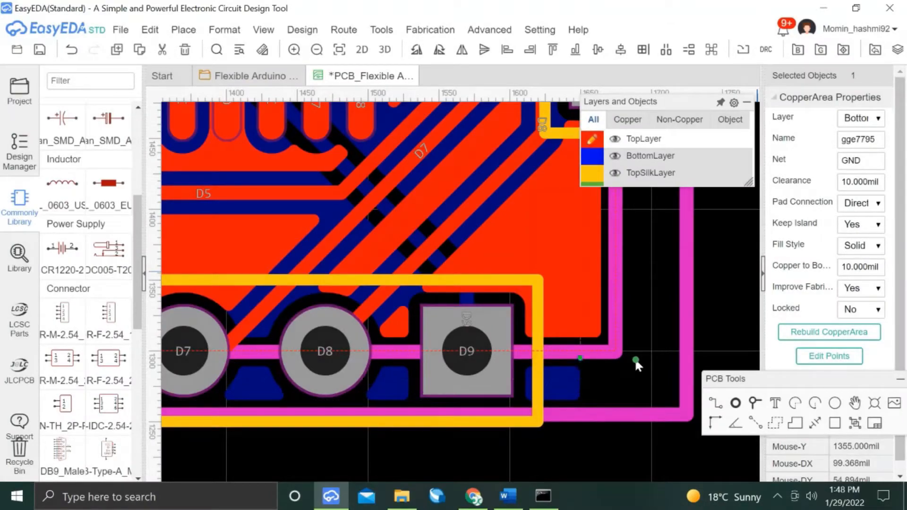
pyautogui.rightClick(655, 301)
pyautogui.moveTo(708, 423)
pyautogui.click(594, 442)
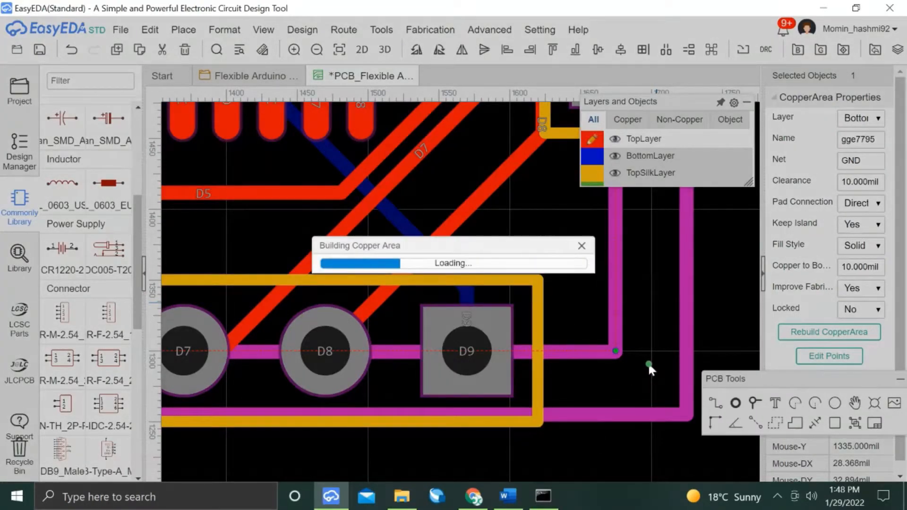
pyautogui.scroll(-5, 647, 362)
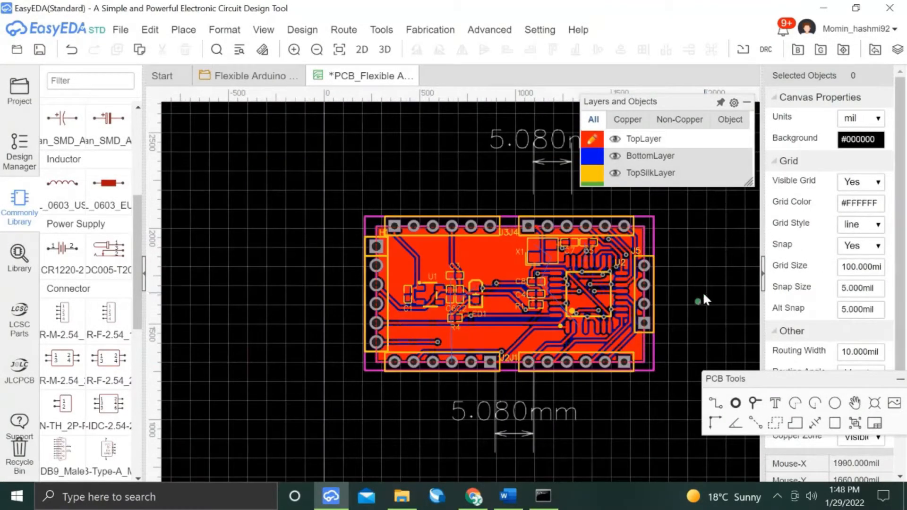
# Highlight the GND net from the design's net list to check its connections on the board.
pyautogui.click(18, 150)
pyautogui.click(132, 143)
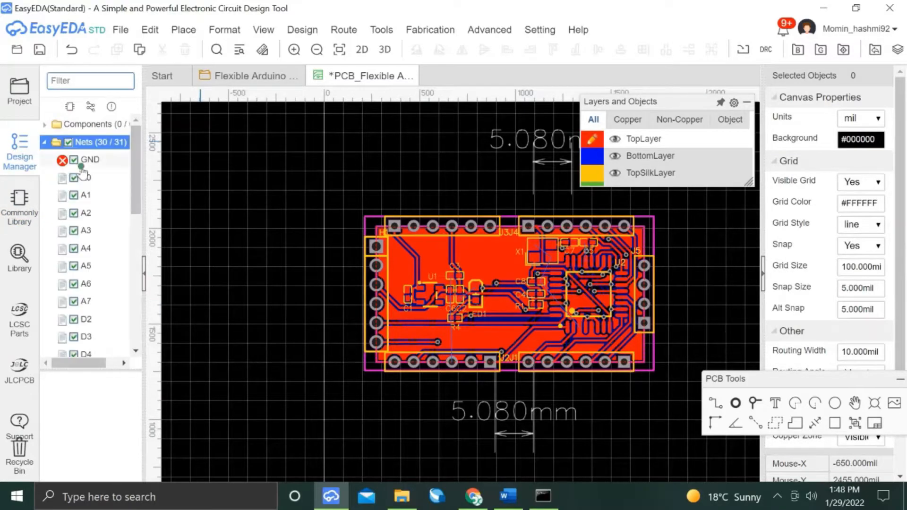
pyautogui.click(87, 159)
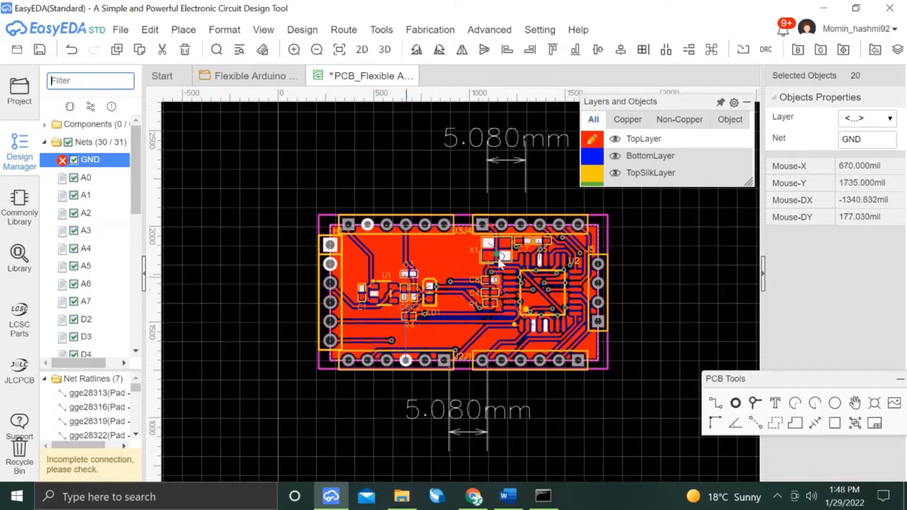
pyautogui.click(505, 278)
# Autoroute with the local router on all layers, skipping routed nets but no longer skipping GND, and dismiss the report.
pyautogui.click(343, 30)
pyautogui.click(366, 47)
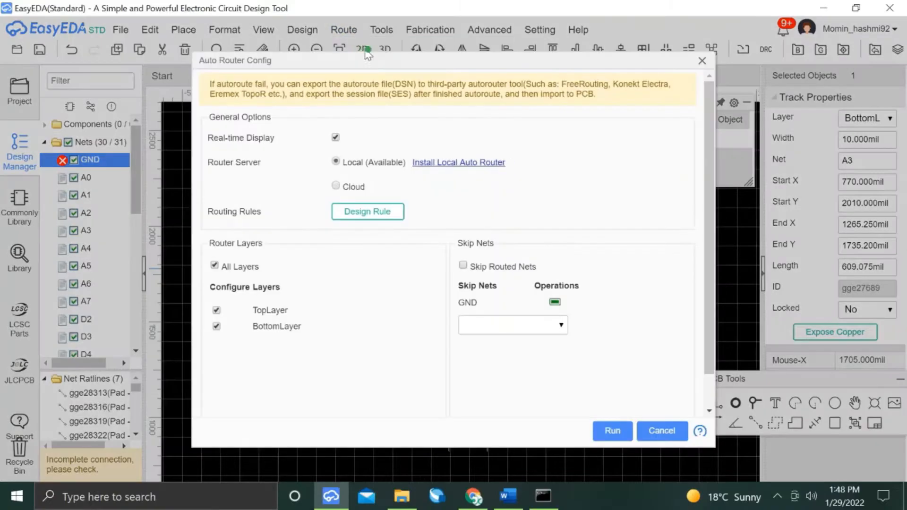
pyautogui.click(463, 265)
pyautogui.click(555, 302)
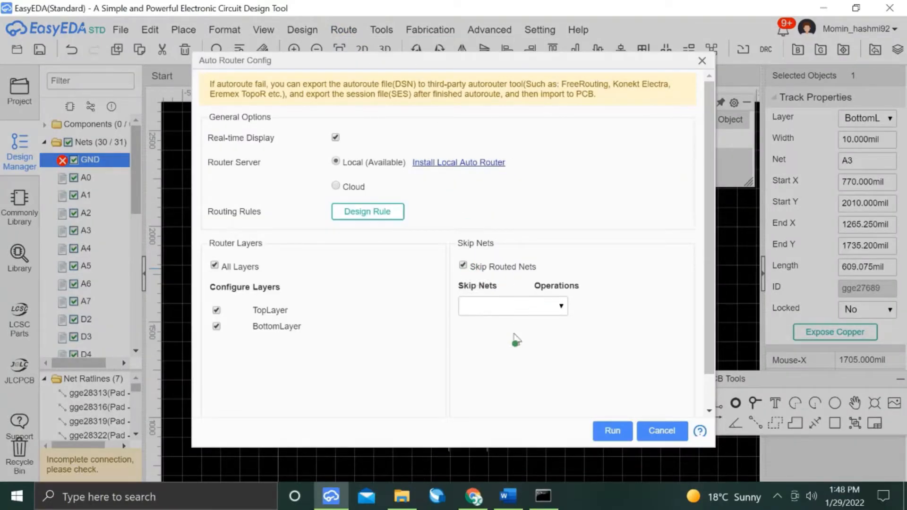
pyautogui.click(612, 430)
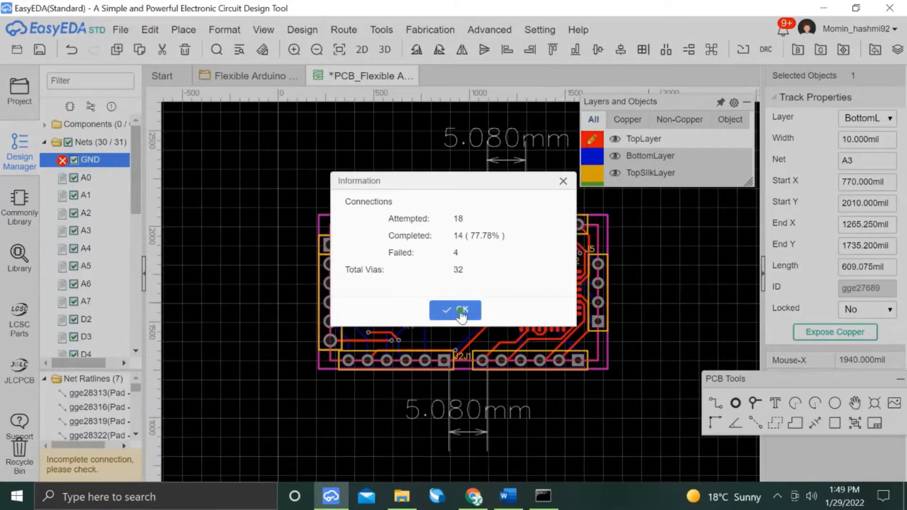
pyautogui.click(459, 310)
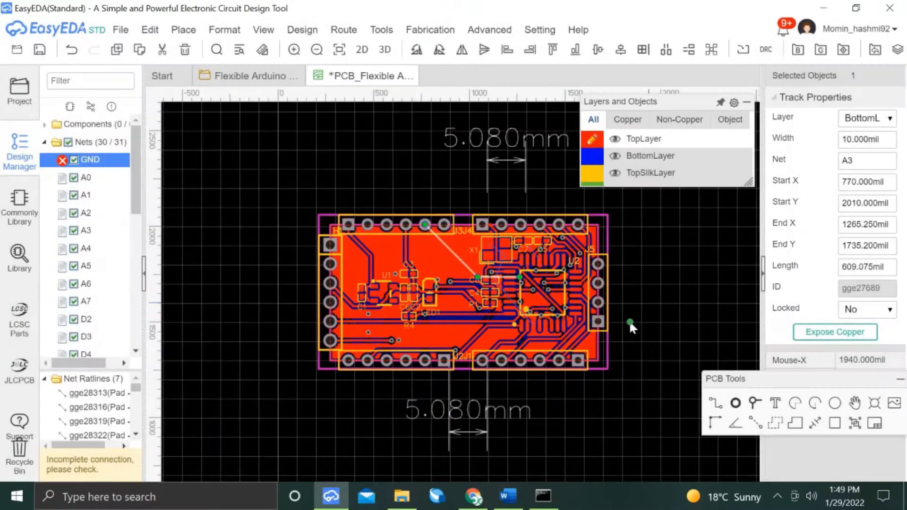
pyautogui.click(630, 323)
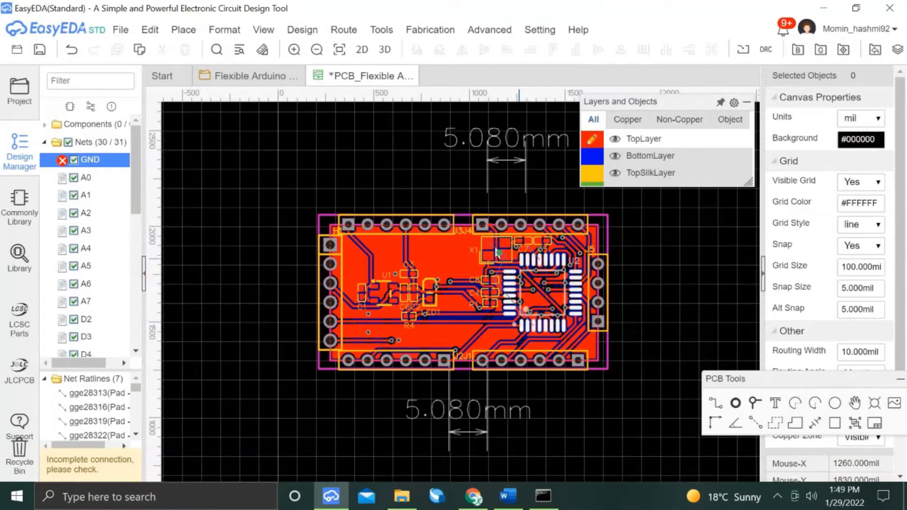
# List the GND net's ratlines again and examine the GND connections around C8, X1 and U2.
pyautogui.scroll(-2, 113, 163)
pyautogui.scroll(2, 112, 175)
pyautogui.moveTo(93, 368); pyautogui.dragTo(105, 367)
pyautogui.click(69, 160)
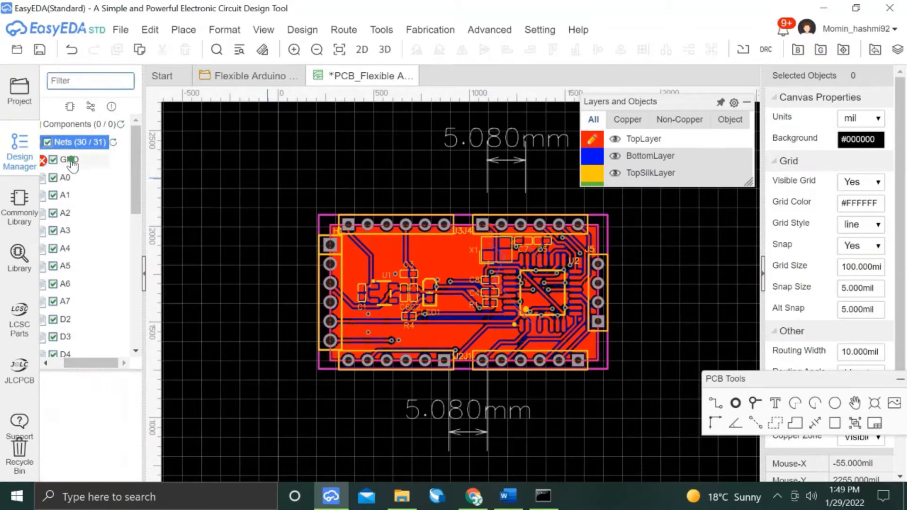
pyautogui.click(667, 267)
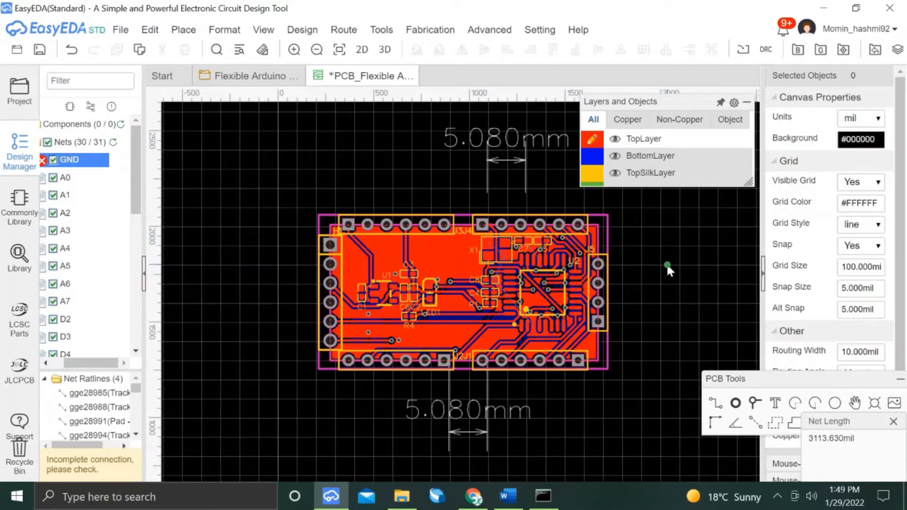
pyautogui.scroll(2, 538, 321)
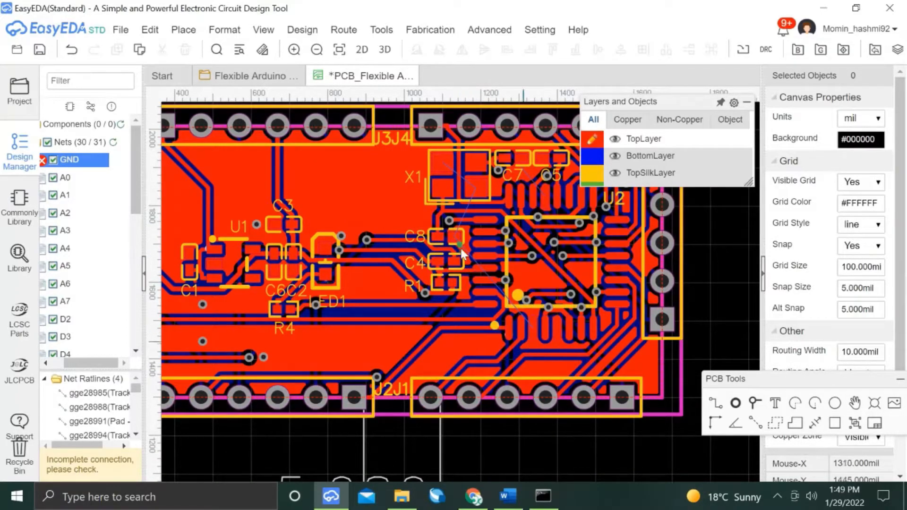
pyautogui.scroll(3, 457, 238)
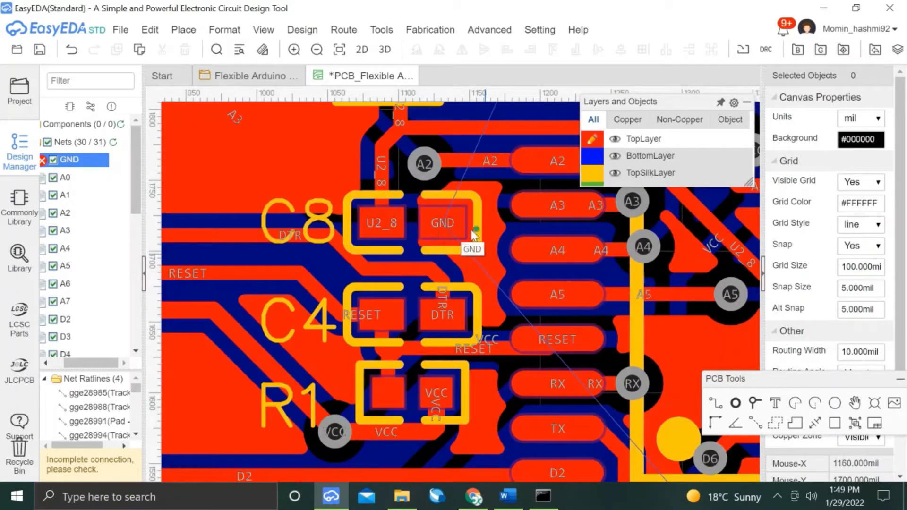
pyautogui.scroll(-2, 491, 262)
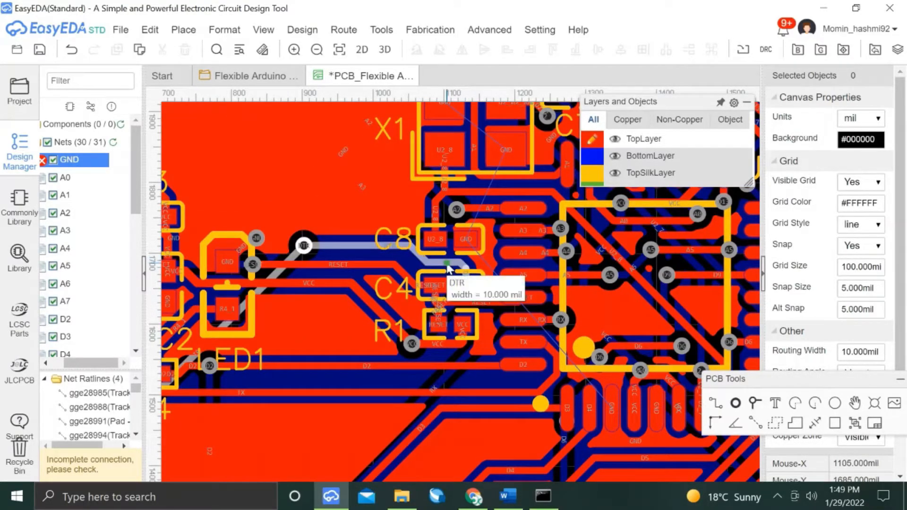
pyautogui.scroll(-1, 474, 326)
pyautogui.scroll(-1, 474, 325)
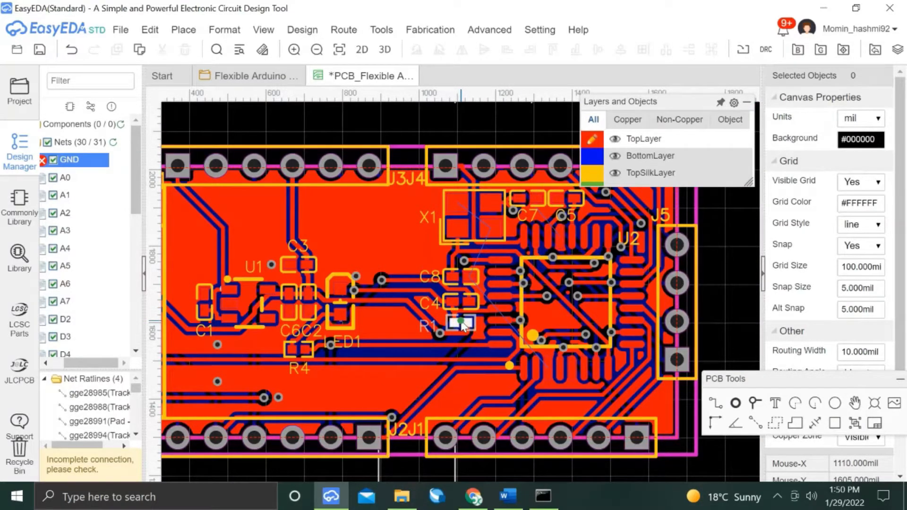
# Place a via between C8's GND pad and U2, and set its net to GND.
pyautogui.scroll(1, 475, 288)
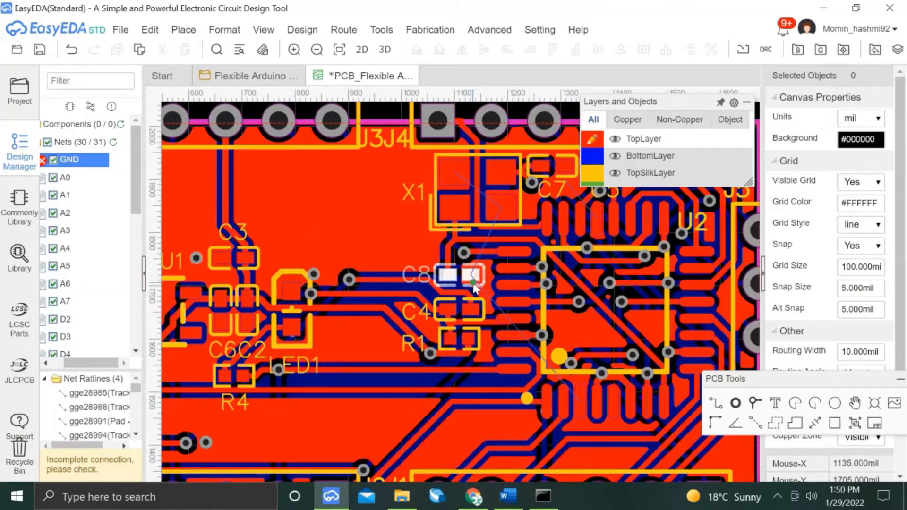
pyautogui.scroll(1, 473, 286)
pyautogui.click(754, 403)
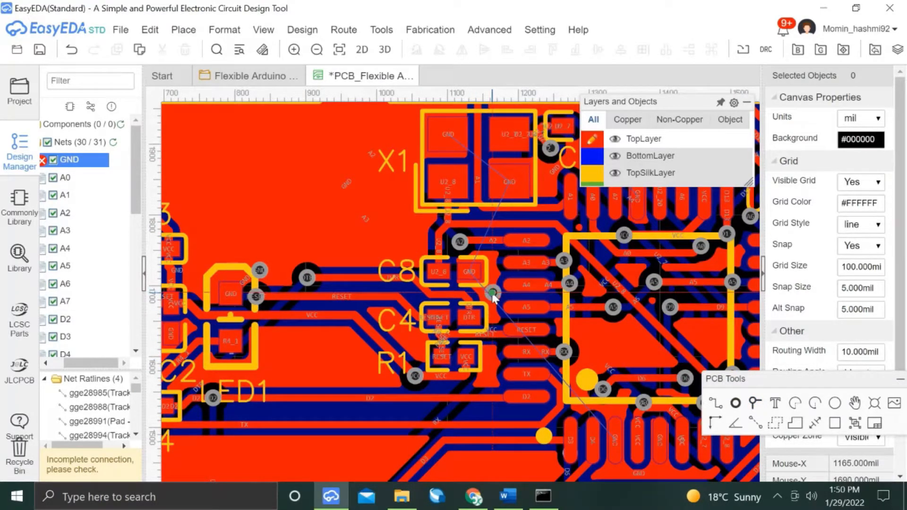
pyautogui.click(489, 293)
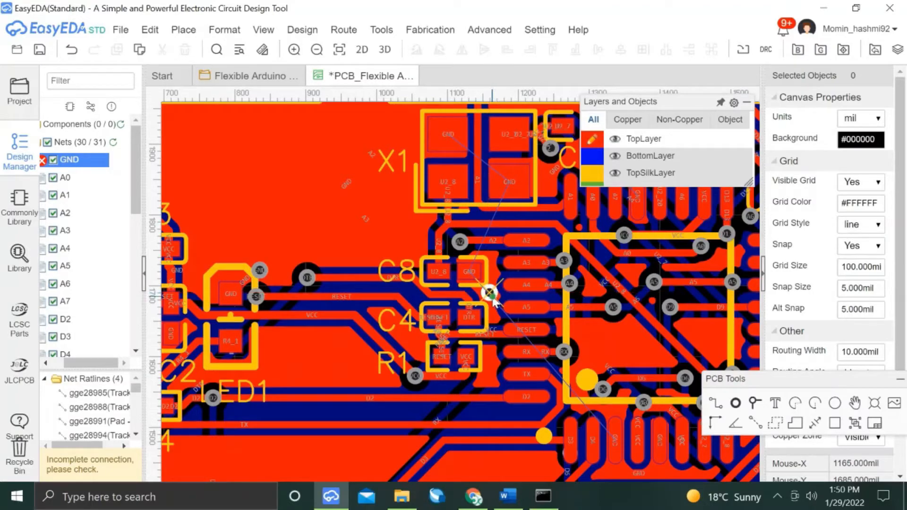
pyautogui.click(853, 161)
pyautogui.write('GND')
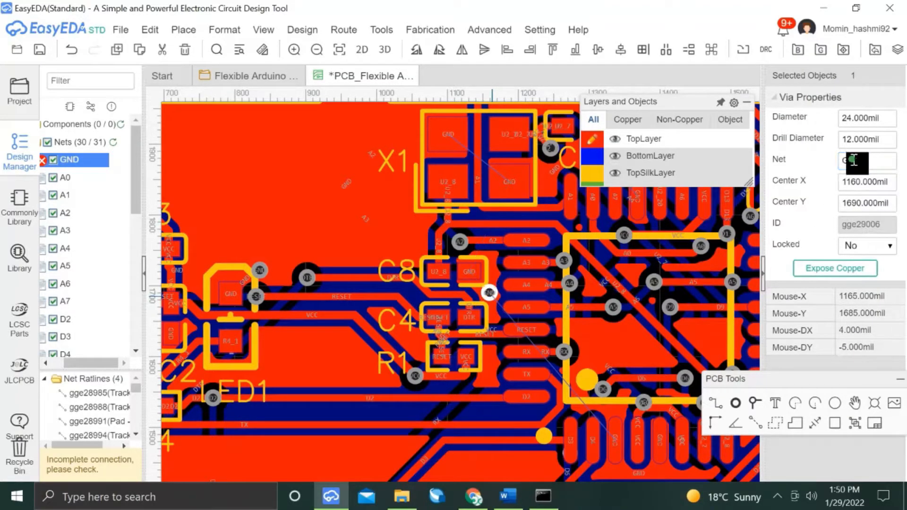
# Undo the placement of the GND via between C8 and U2, and dismiss the low-battery notice.
pyautogui.click(494, 220)
pyautogui.scroll(-1, 491, 220)
pyautogui.scroll(-1, 492, 220)
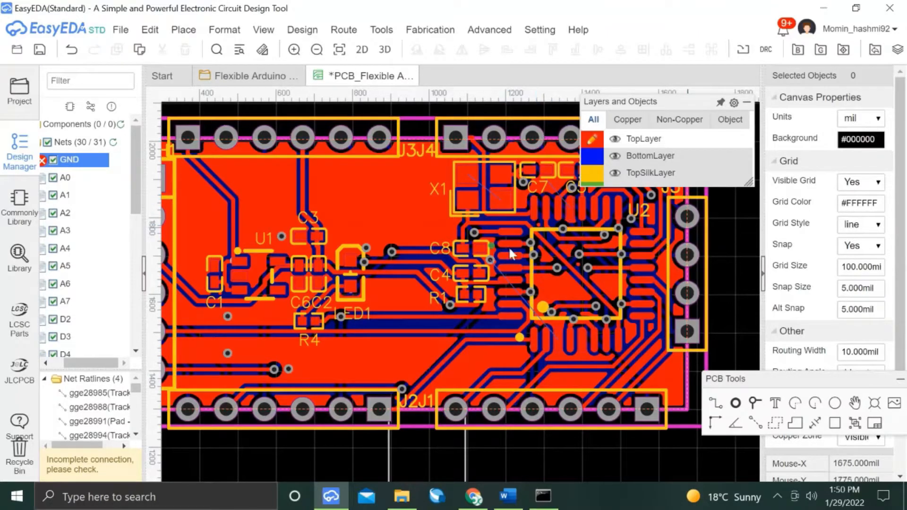
pyautogui.hotkey('ctrl', 'z')
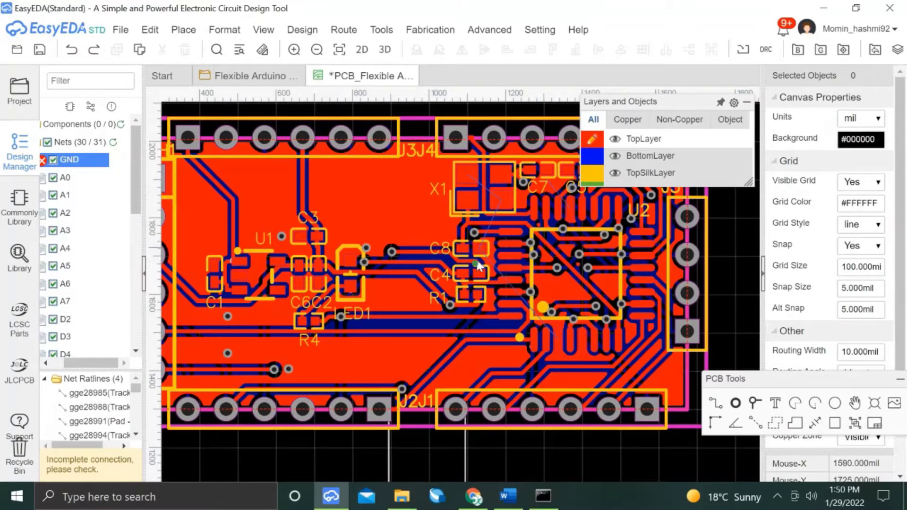
pyautogui.scroll(2, 470, 312)
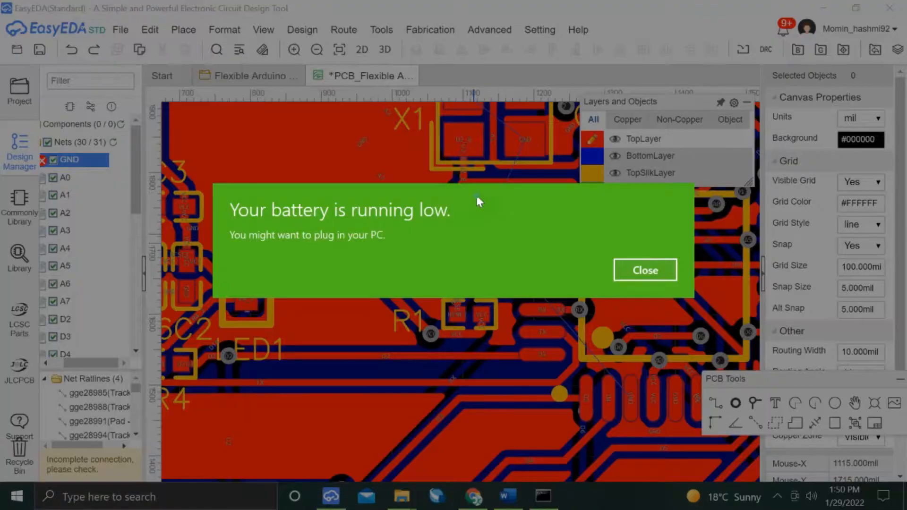
pyautogui.click(645, 270)
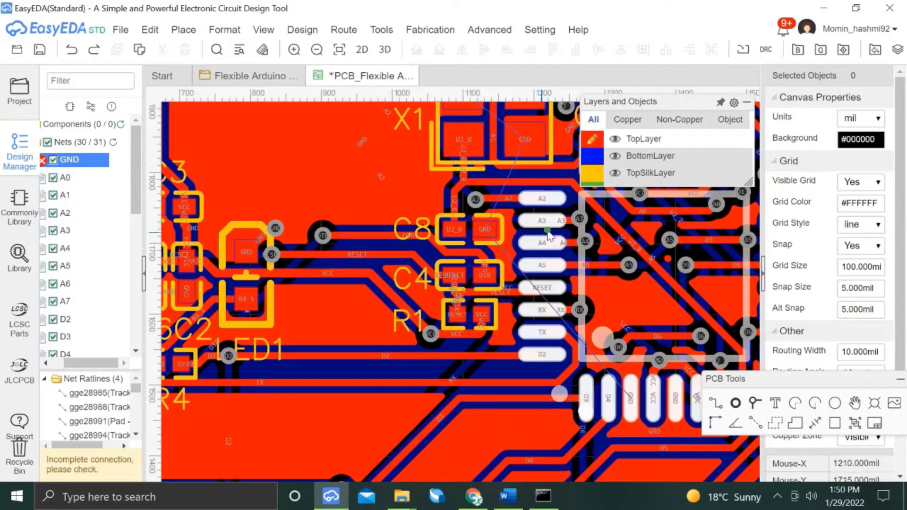
# Try to move the end of the top-layer A1 track onto J4's square A1 pad, and clear the selection.
pyautogui.scroll(3, 543, 229)
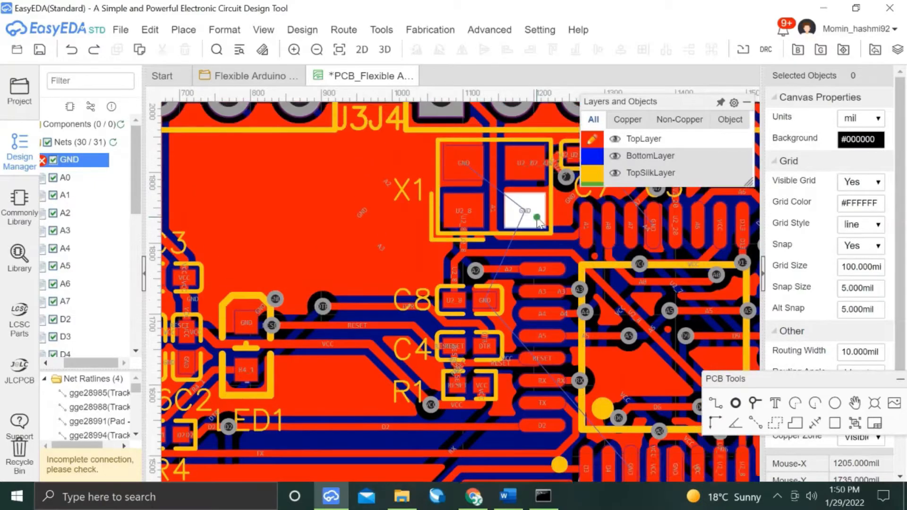
pyautogui.scroll(2, 538, 222)
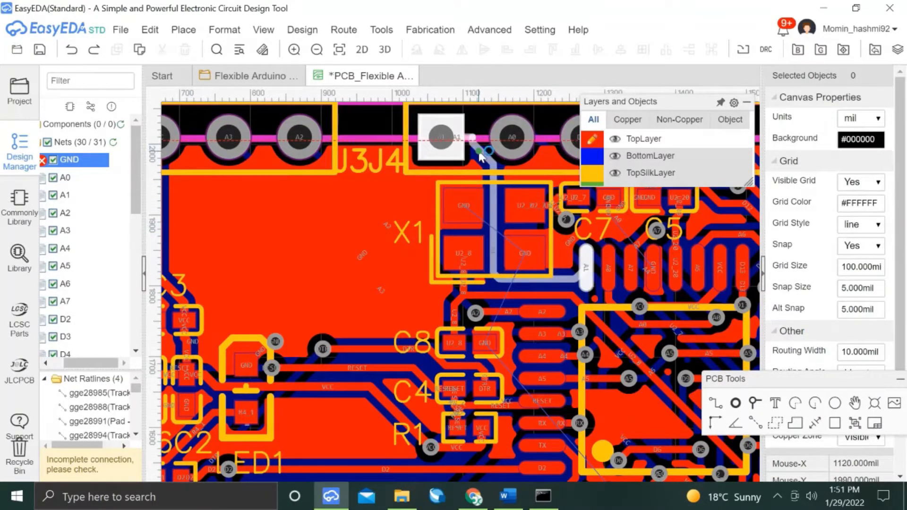
pyautogui.click(472, 140)
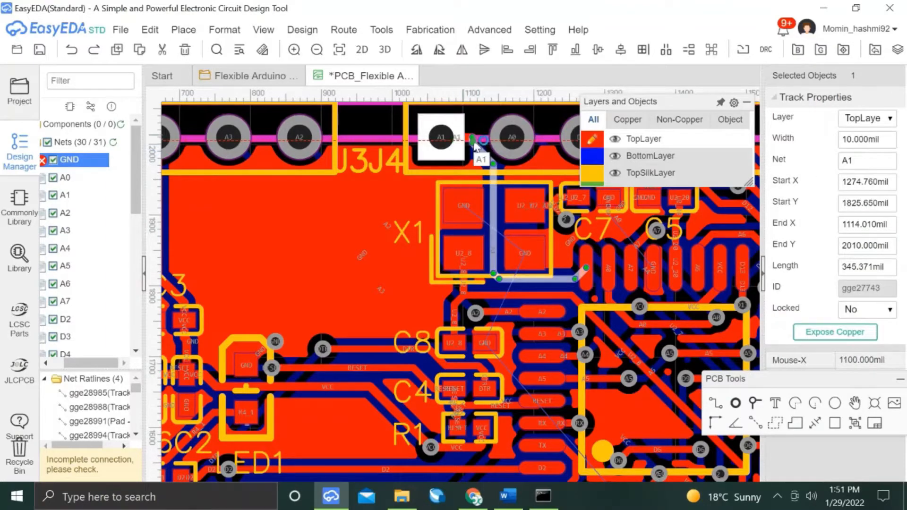
pyautogui.moveTo(471, 137); pyautogui.dragTo(441, 137)
pyautogui.click(471, 151)
pyautogui.click(478, 133)
pyautogui.scroll(-3, 477, 134)
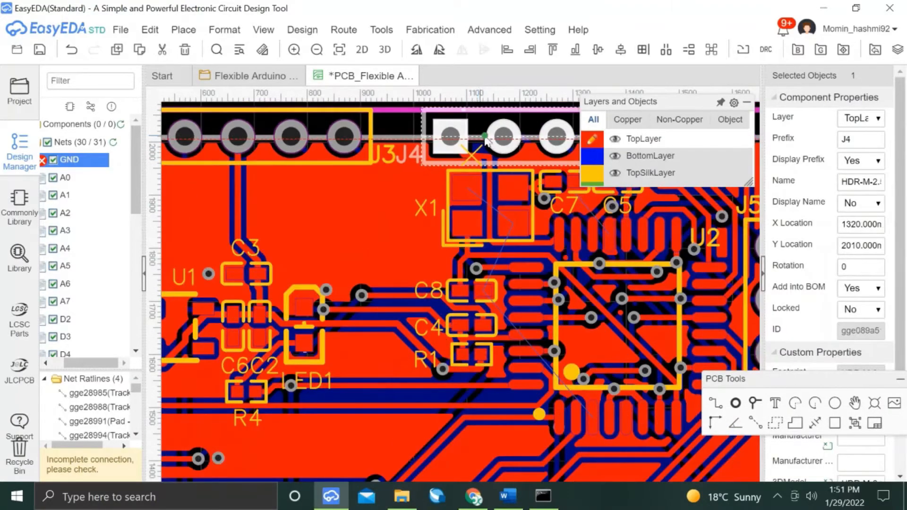
pyautogui.click(502, 116)
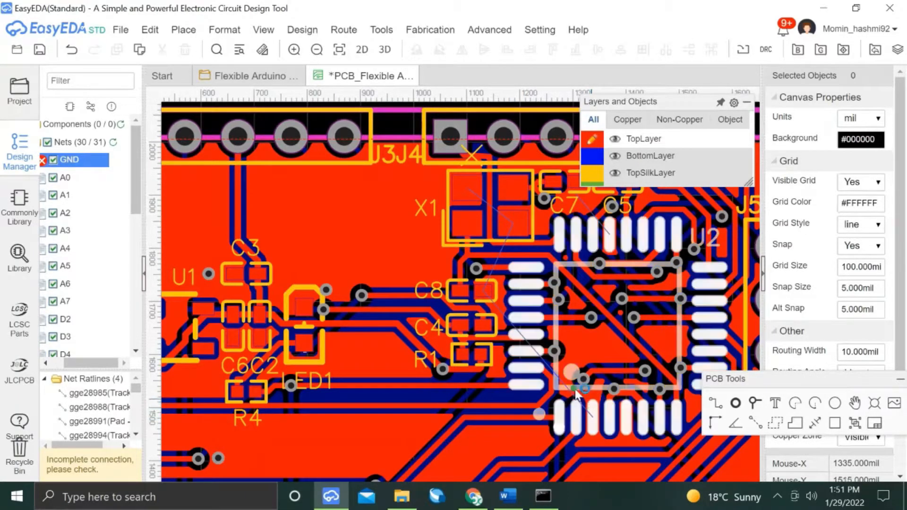
pyautogui.scroll(-2, 559, 349)
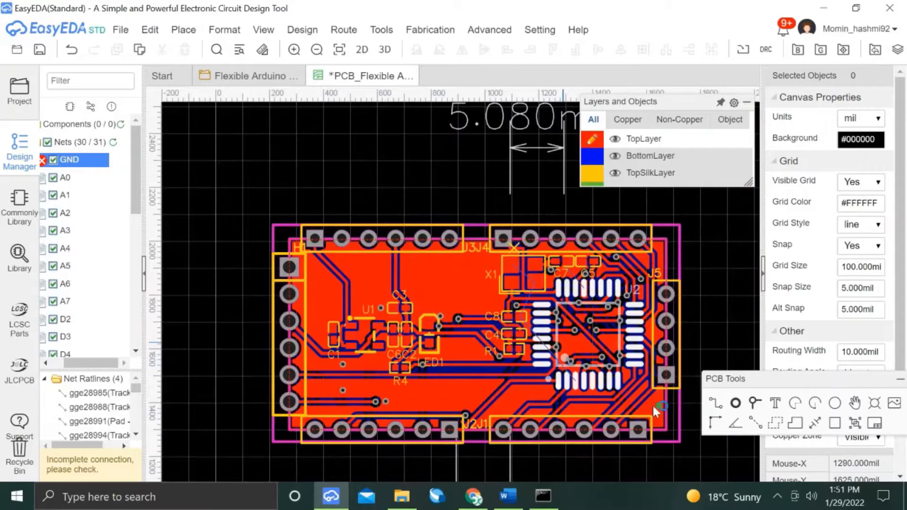
pyautogui.click(665, 415)
pyautogui.click(700, 347)
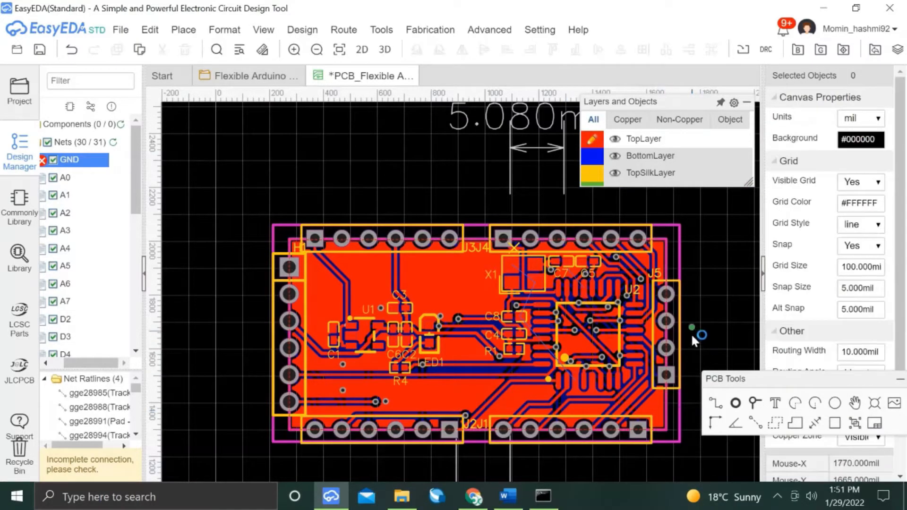
# Unroute all tracks on the board and nudge resistor R1 downward, farther away from C4.
pyautogui.click(343, 29)
pyautogui.click(362, 143)
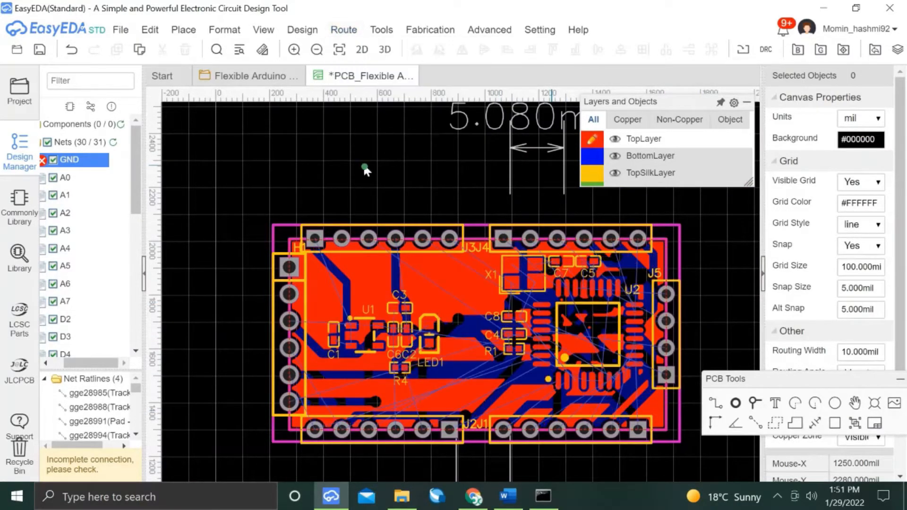
pyautogui.click(514, 349)
pyautogui.press('Down')
pyautogui.press('Down')
pyautogui.press('Down')
pyautogui.press('Down')
pyautogui.press('Down')
pyautogui.press('Down')
pyautogui.press('Down')
pyautogui.press('Down')
pyautogui.press('Down')
pyautogui.press('Down')
pyautogui.press('Down')
pyautogui.press('Down')
pyautogui.press('Down')
pyautogui.press('Down')
pyautogui.press('Down')
pyautogui.press('Down')
pyautogui.press('Down')
pyautogui.press('Down')
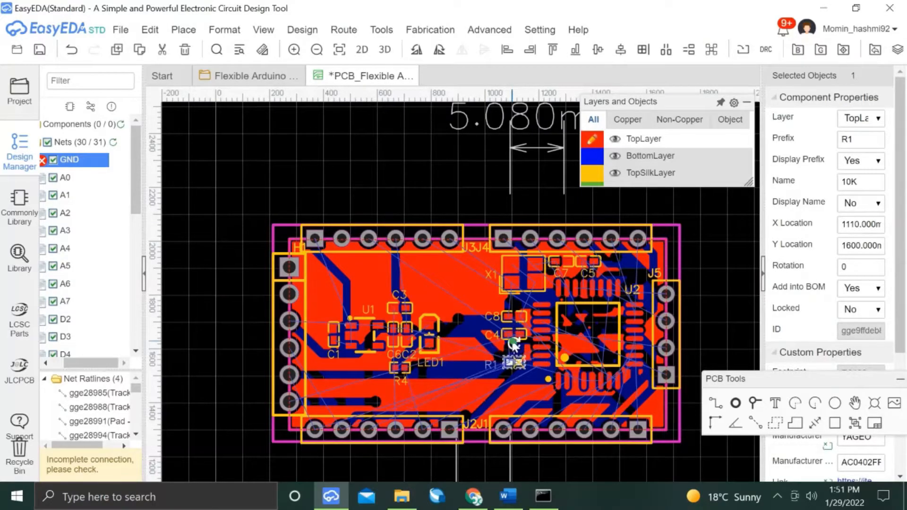
# Distribute C8, C4 and R1 with equal vertical spacing beside U2.
pyautogui.click(512, 336)
pyautogui.click(516, 329)
pyautogui.keyDown('ctrl'); pyautogui.click(515, 316); pyautogui.keyUp('ctrl')
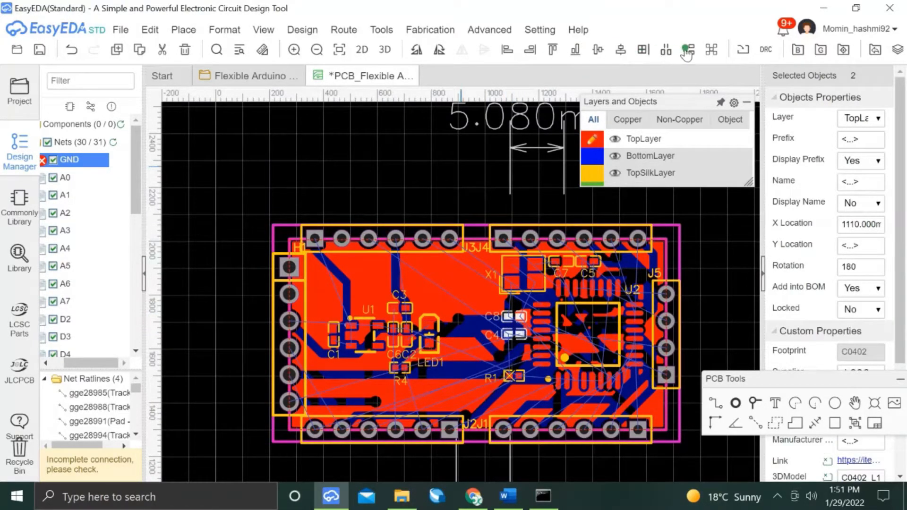
pyautogui.keyDown('ctrl'); pyautogui.click(511, 375); pyautogui.keyUp('ctrl')
pyautogui.click(688, 51)
pyautogui.click(386, 152)
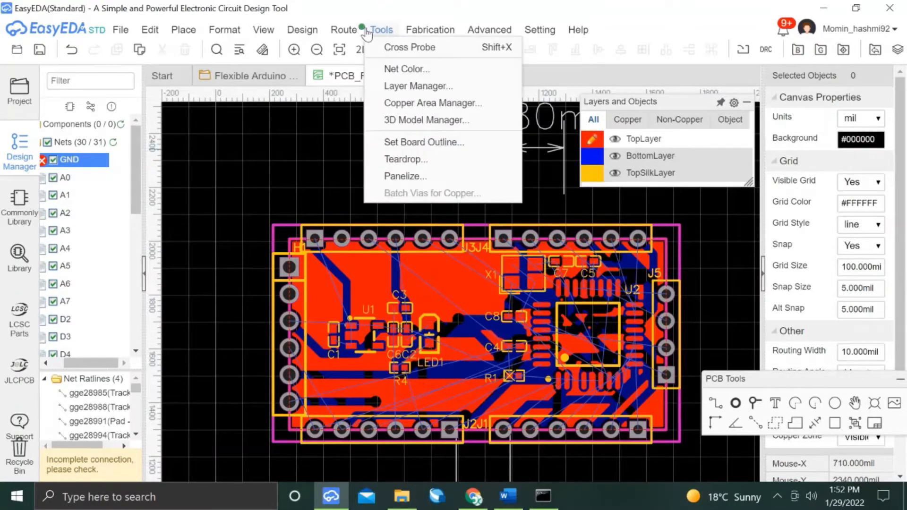
# Set the Default design rule's clearance to 6 mil, autoroute all layers with the local router, and dismiss the report.
pyautogui.moveTo(351, 30)
pyautogui.click(354, 47)
pyautogui.click(359, 210)
pyautogui.doubleClick(293, 96)
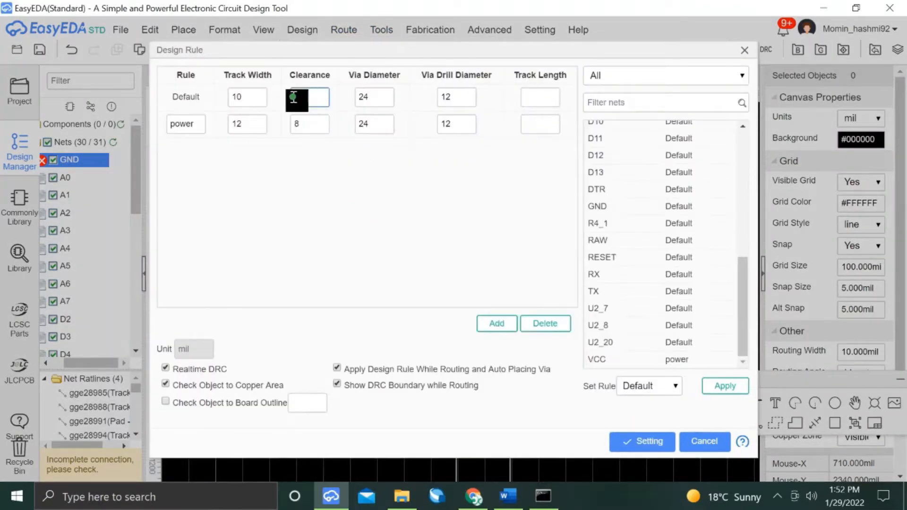
pyautogui.write('6')
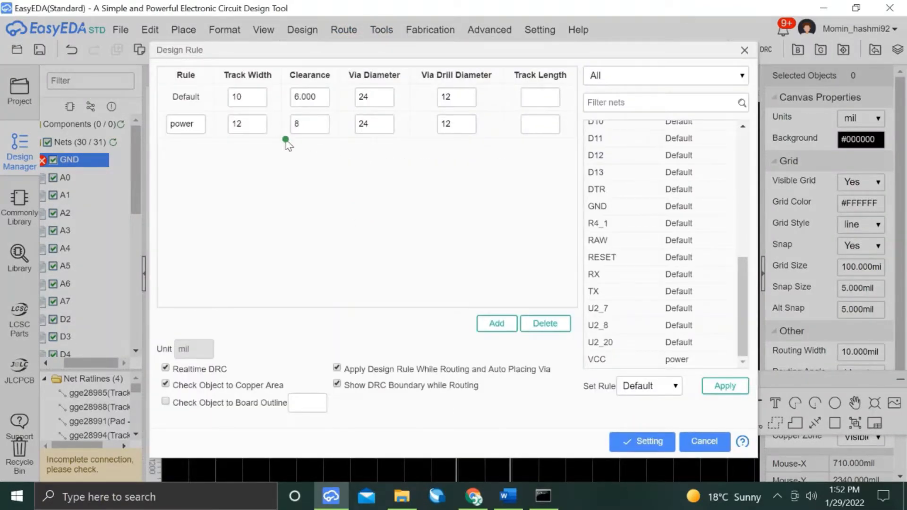
pyautogui.click(626, 439)
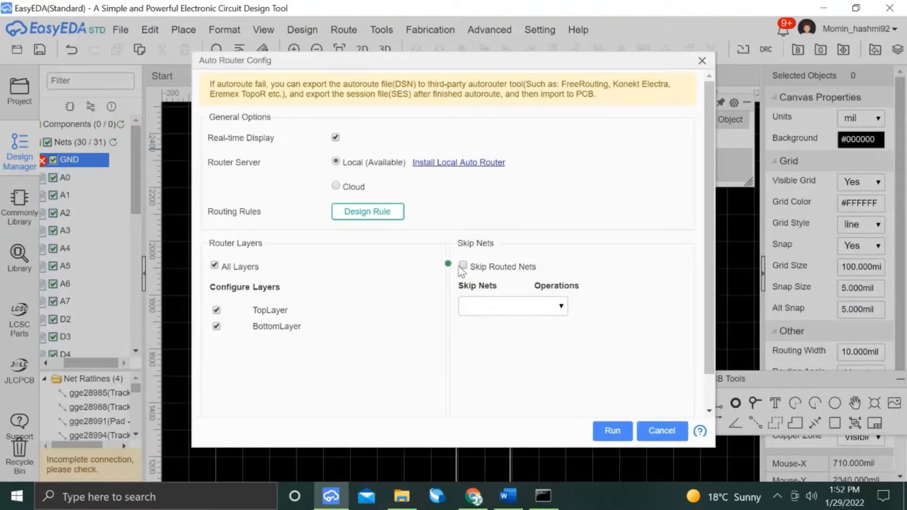
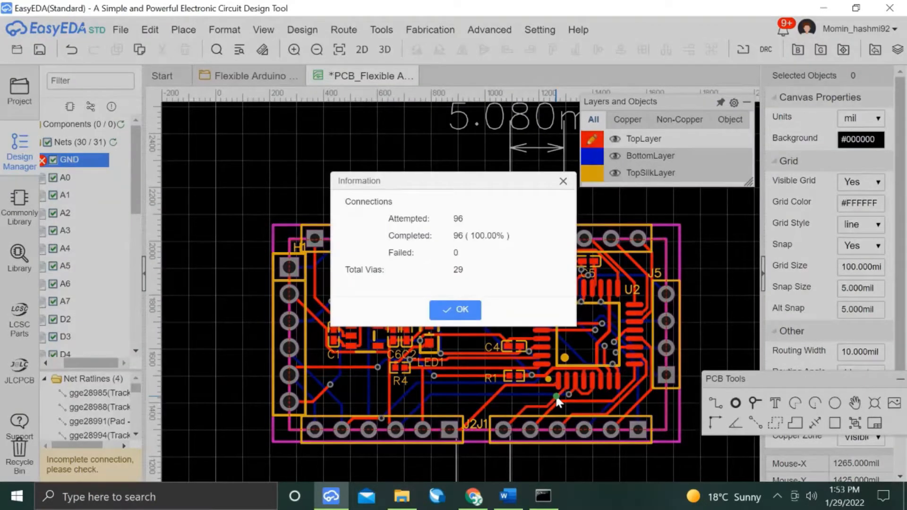
pyautogui.click(467, 314)
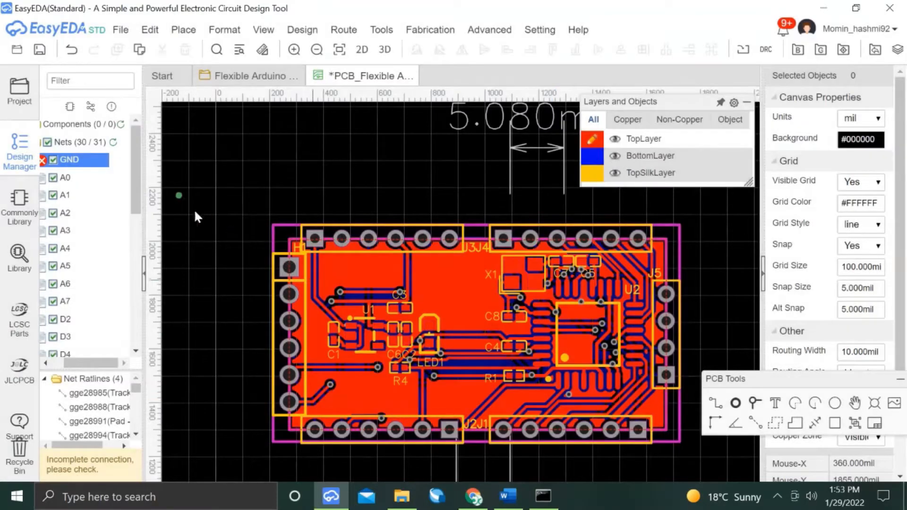
# Refresh the design's net list to check for incomplete connections, and list the board's components.
pyautogui.click(410, 242)
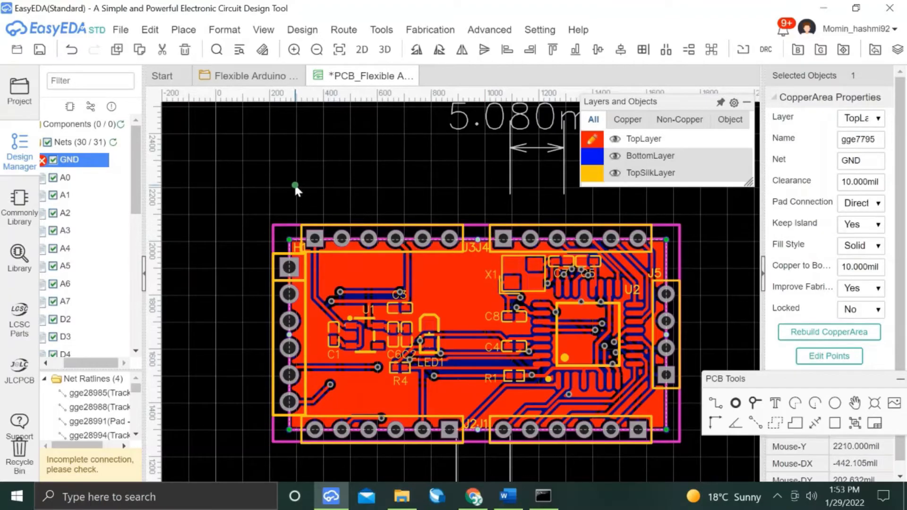
pyautogui.click(295, 189)
pyautogui.click(113, 143)
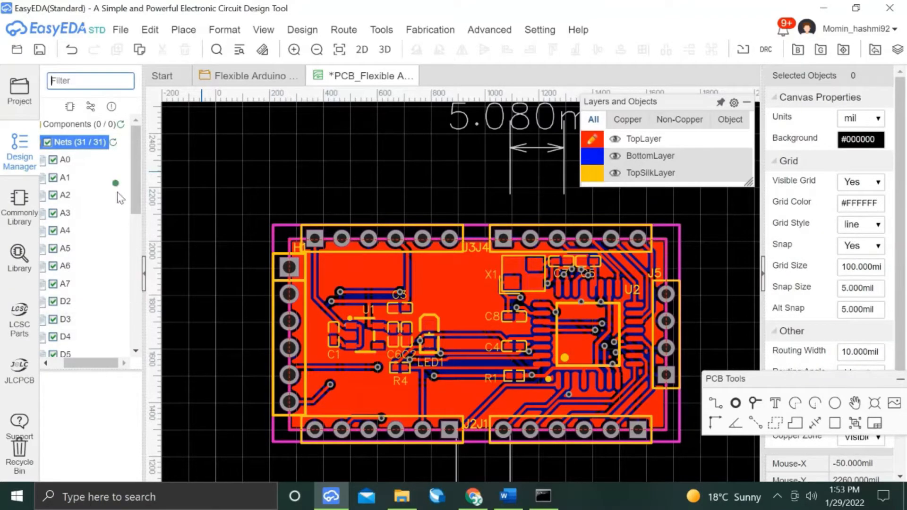
pyautogui.click(120, 124)
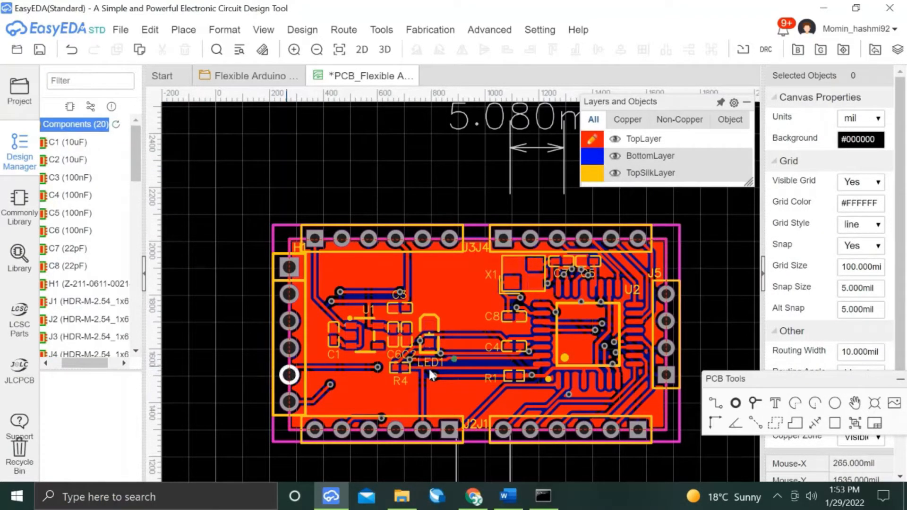
# Examine the pads and tracks of header J3 along the board's upper edge, from RAW to A2.
pyautogui.scroll(8, 307, 242)
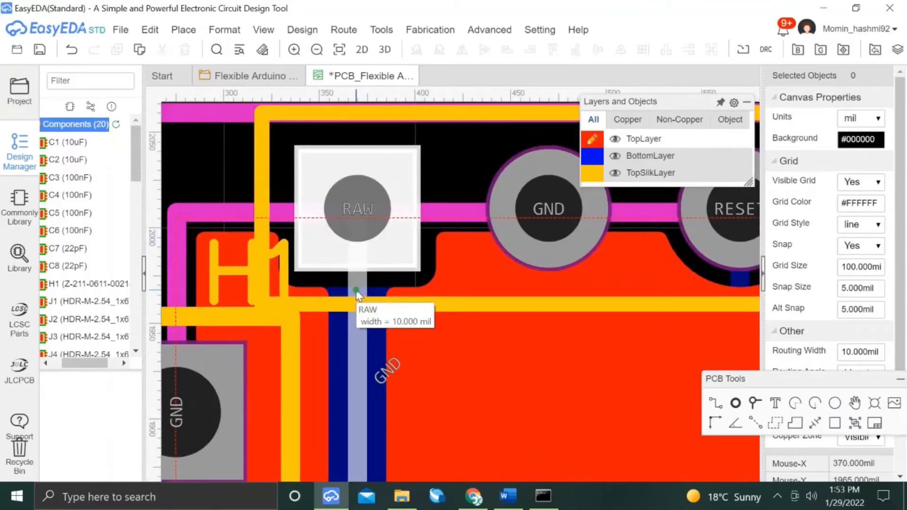
pyautogui.hscroll(3, 346, 259)
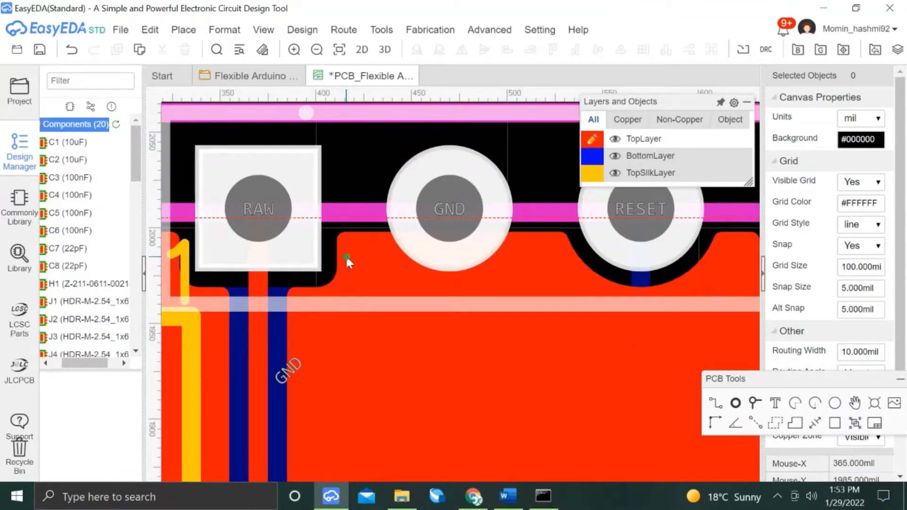
pyautogui.click(346, 259)
pyautogui.hscroll(6, 346, 259)
pyautogui.hscroll(1, 347, 258)
pyautogui.hscroll(6, 384, 280)
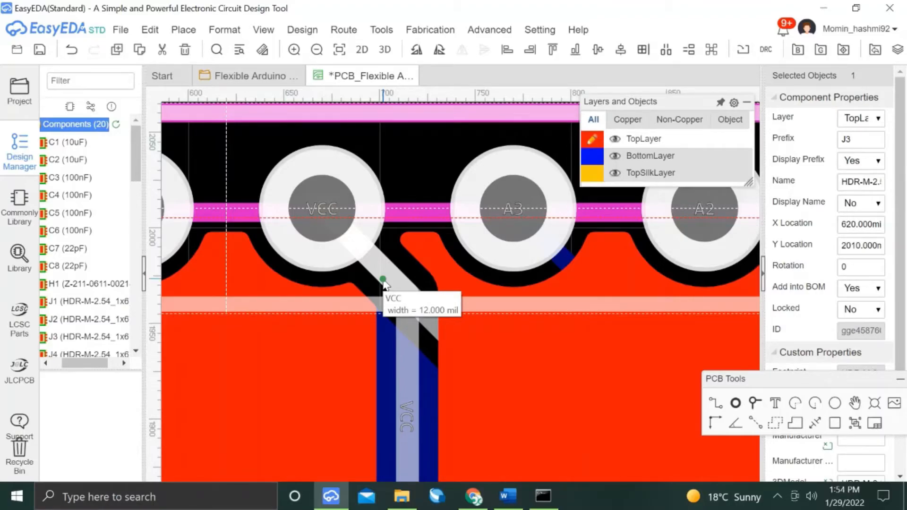
pyautogui.hscroll(3, 383, 282)
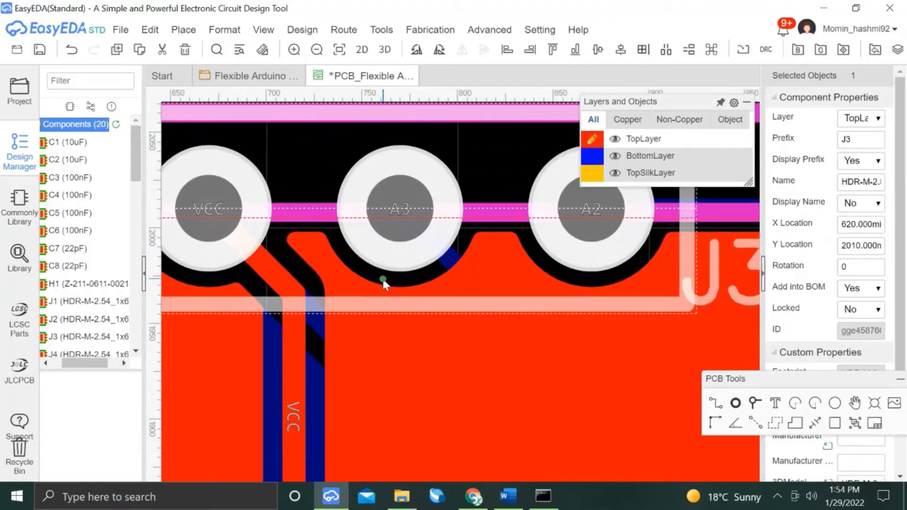
pyautogui.hscroll(6, 449, 265)
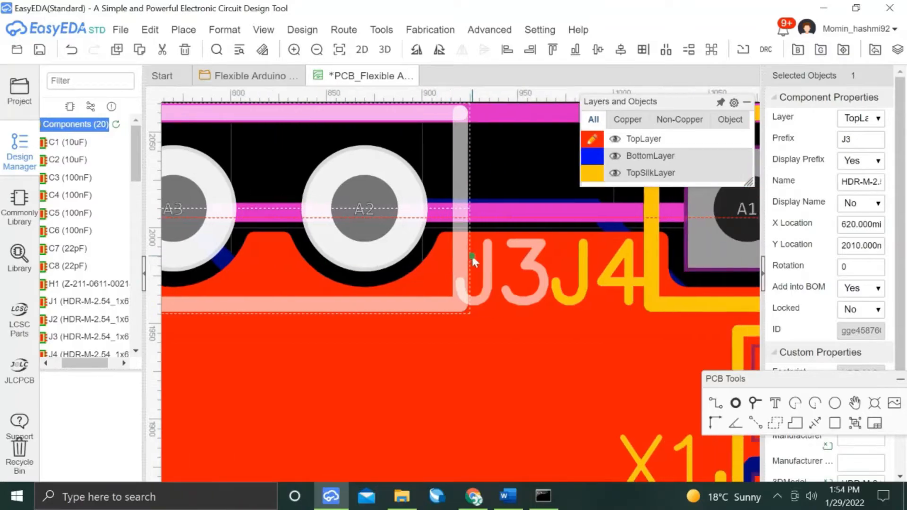
# Make BottomLayer active and move the A2 track's horizontal segment between J3 and J4 inward from the board outline.
pyautogui.click(588, 207)
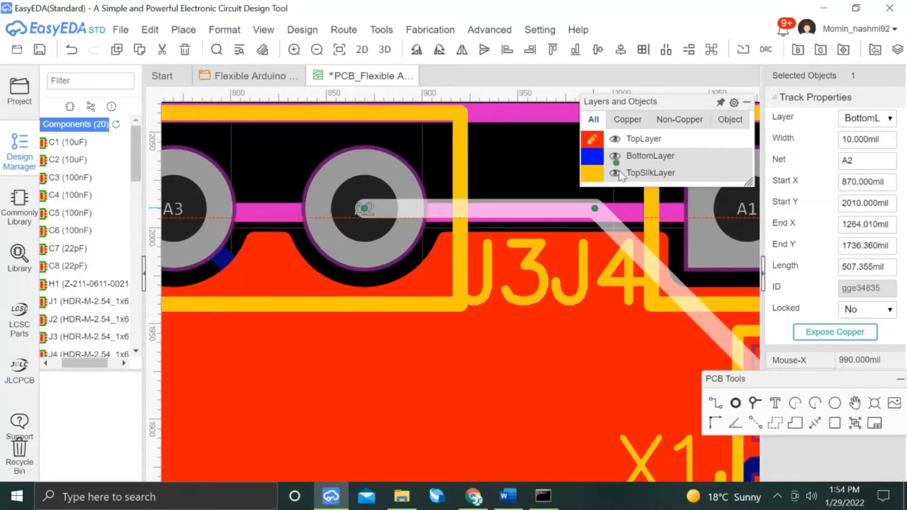
pyautogui.click(592, 156)
pyautogui.click(533, 174)
pyautogui.scroll(-3, 585, 239)
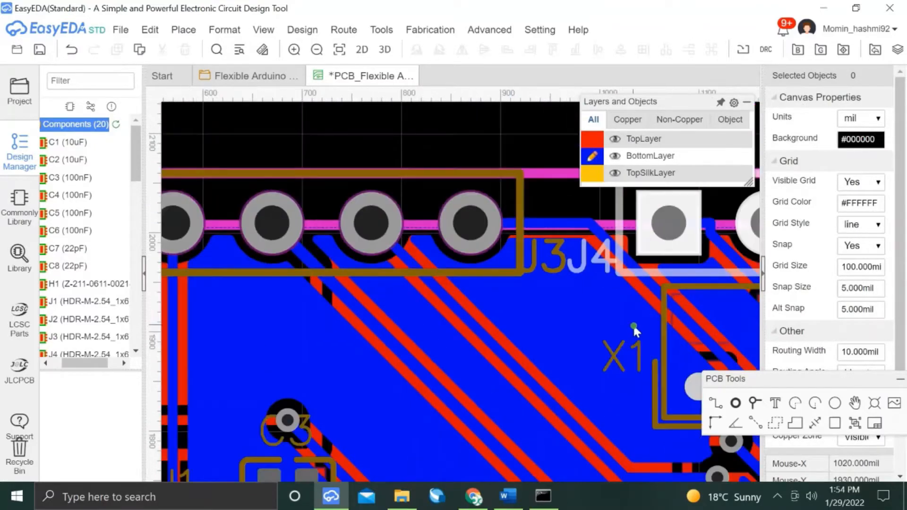
pyautogui.scroll(-2, 634, 324)
pyautogui.click(552, 329)
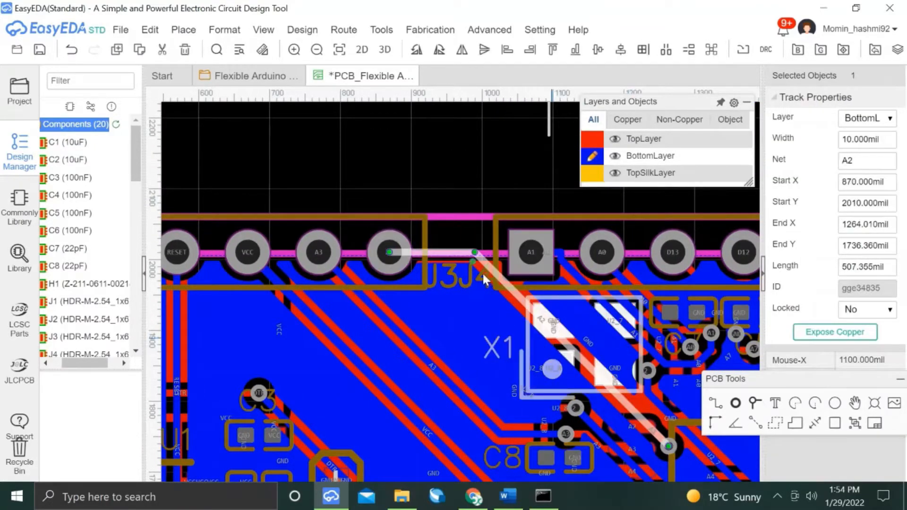
pyautogui.moveTo(448, 255); pyautogui.dragTo(459, 292)
pyautogui.click(465, 170)
# Try to reshape the bottom-layer A1 track by shifting its segment below J4's A1 pad away from the board edge.
pyautogui.moveTo(563, 269); pyautogui.dragTo(602, 312)
pyautogui.click(566, 267)
pyautogui.rightClick(596, 286)
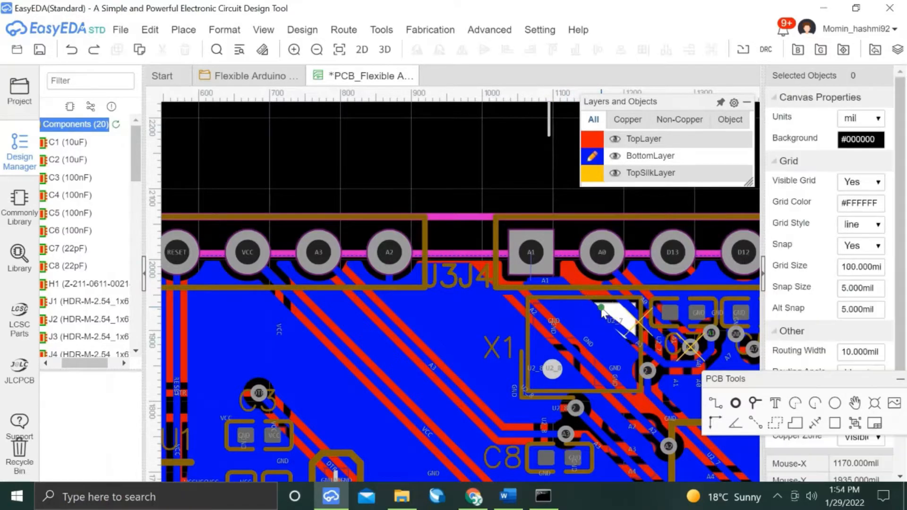
pyautogui.click(557, 321)
pyautogui.hotkey('ctrl', 'z')
pyautogui.click(632, 336)
pyautogui.moveTo(632, 337); pyautogui.dragTo(532, 279)
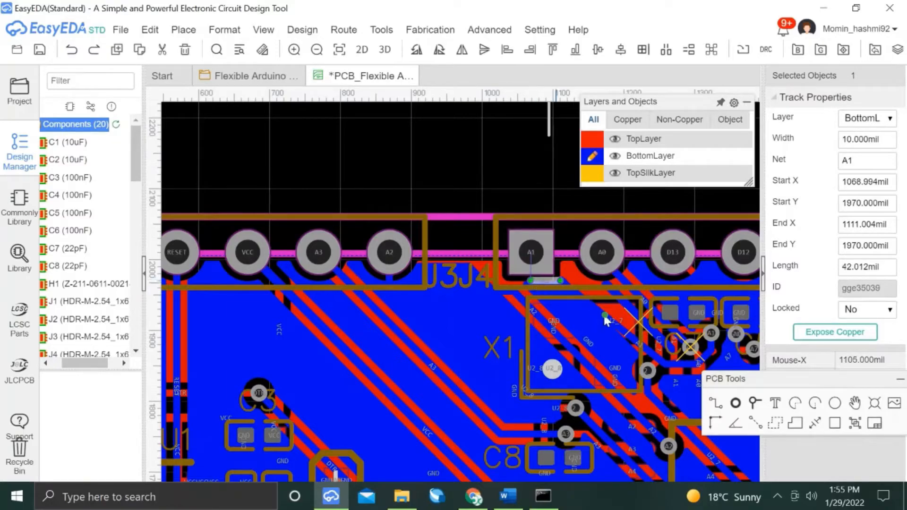
pyautogui.click(607, 319)
pyautogui.moveTo(607, 319); pyautogui.dragTo(547, 284)
# Delete the short bottom-layer A1 track segment below J4's square pad, and select that A1 pad.
pyautogui.click(546, 281)
pyautogui.press('Delete')
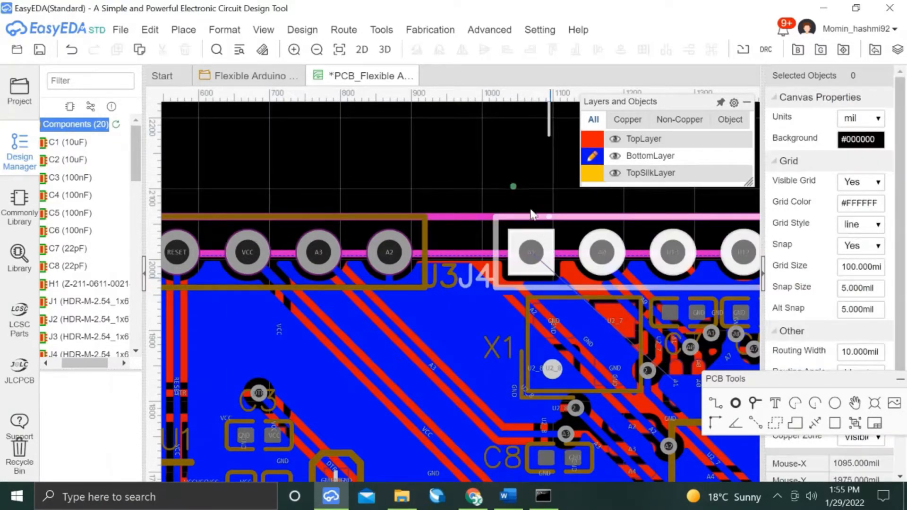
pyautogui.click(534, 236)
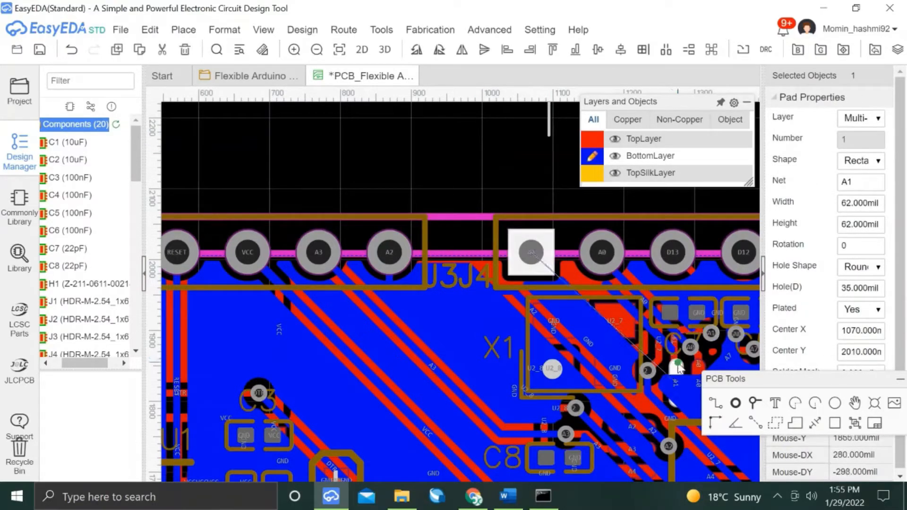
# Route a bottom-layer A1 track from the remaining A1 track end to the centre of J4's square A1 pad.
pyautogui.click(715, 402)
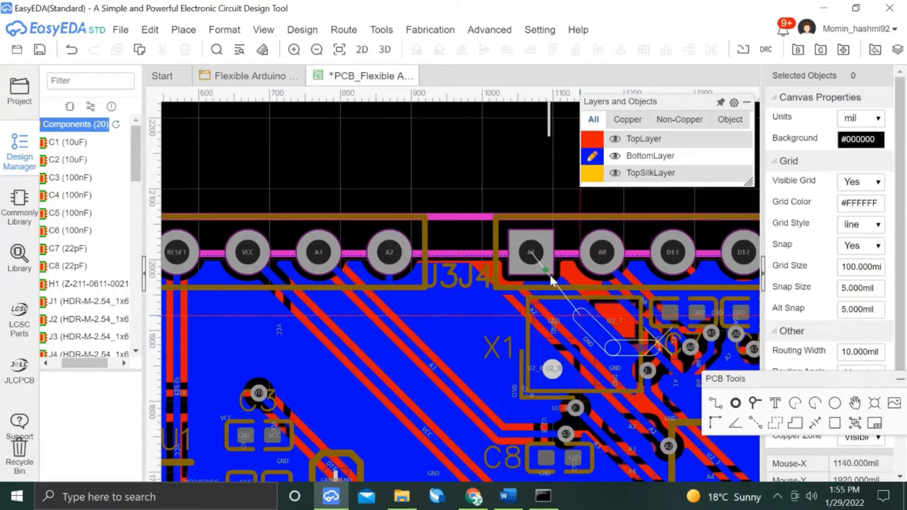
pyautogui.click(532, 286)
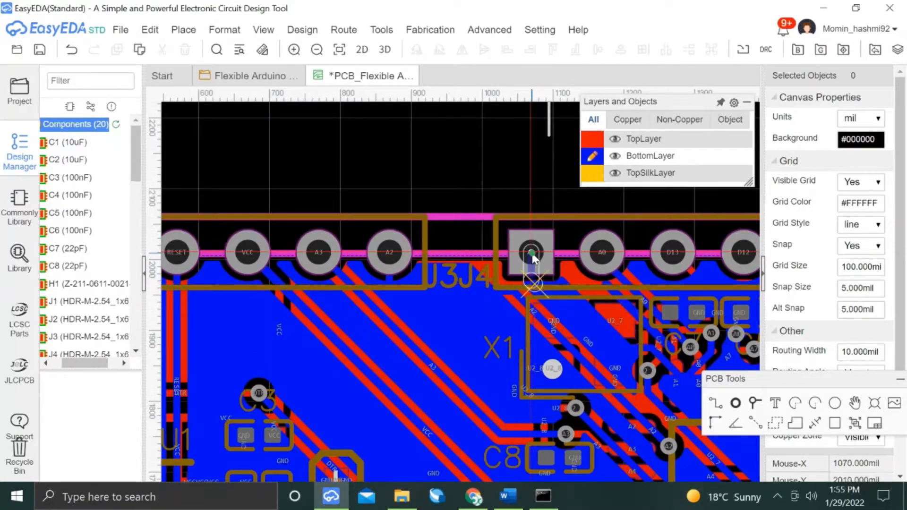
pyautogui.scroll(-2, 528, 189)
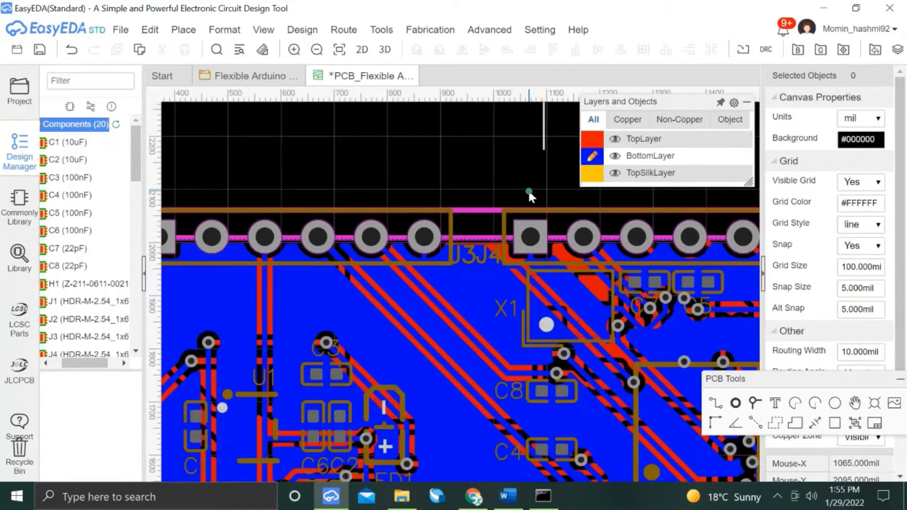
# Try to shift the short top-layer D12 track segment at J4's D12 pad inward from the board edge.
pyautogui.moveTo(425, 197); pyautogui.dragTo(365, 195, button='right')
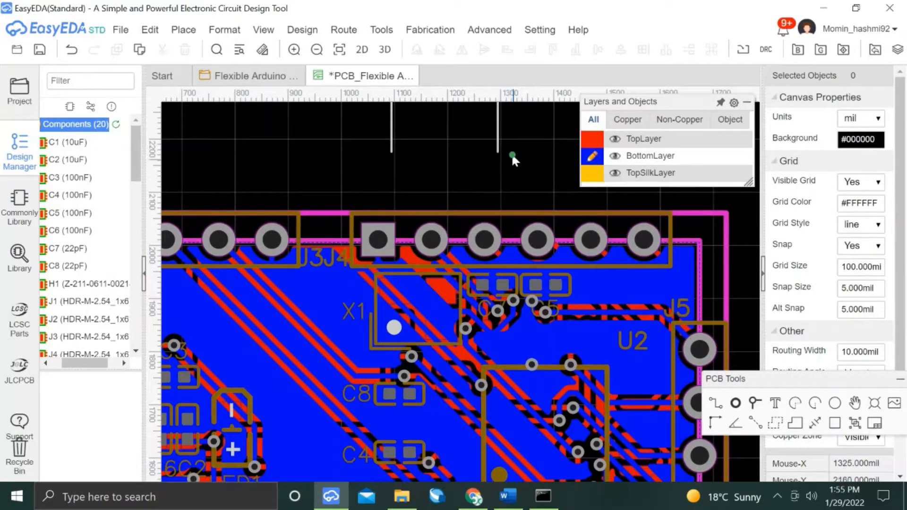
pyautogui.click(551, 241)
pyautogui.moveTo(545, 240); pyautogui.dragTo(544, 244)
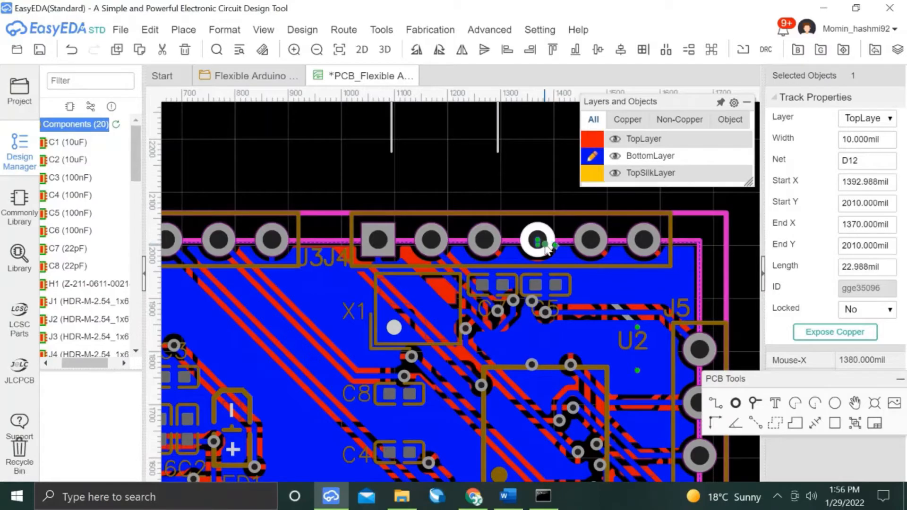
pyautogui.moveTo(539, 185); pyautogui.dragTo(428, 168, button='right')
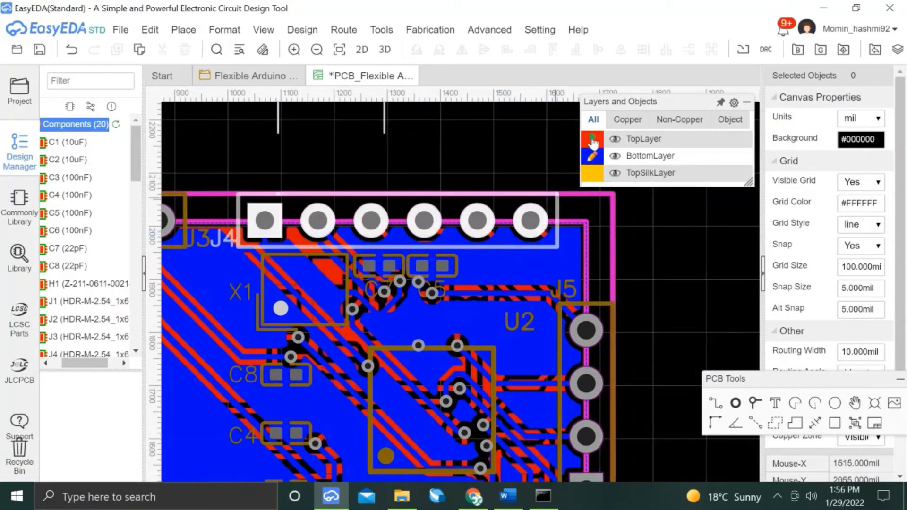
# Make TopLayer active and examine the tracks at headers J5 and J1 along the board's right and lower edges.
pyautogui.press('t')
pyautogui.moveTo(668, 240); pyautogui.dragTo(649, 172, button='right')
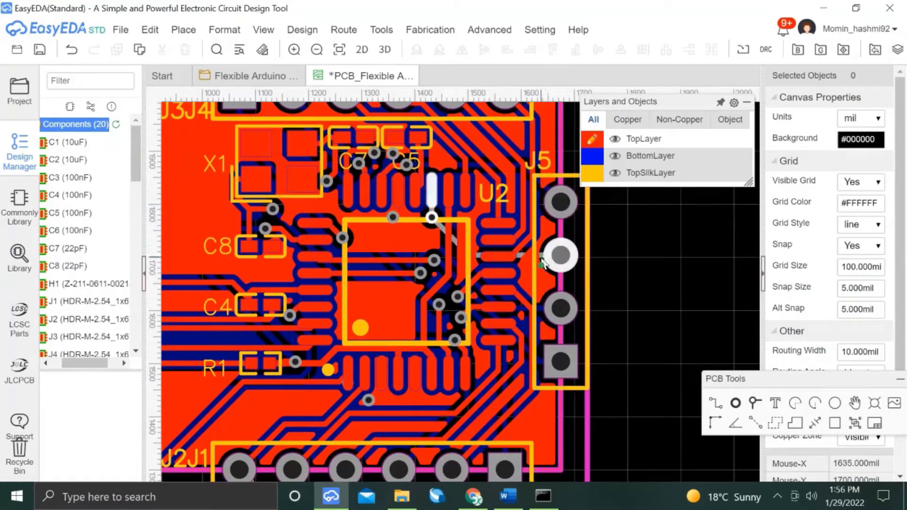
pyautogui.scroll(-1, 638, 373)
pyautogui.scroll(-1, 702, 283)
pyautogui.moveTo(702, 278); pyautogui.dragTo(743, 201, button='right')
pyautogui.scroll(3, 606, 308)
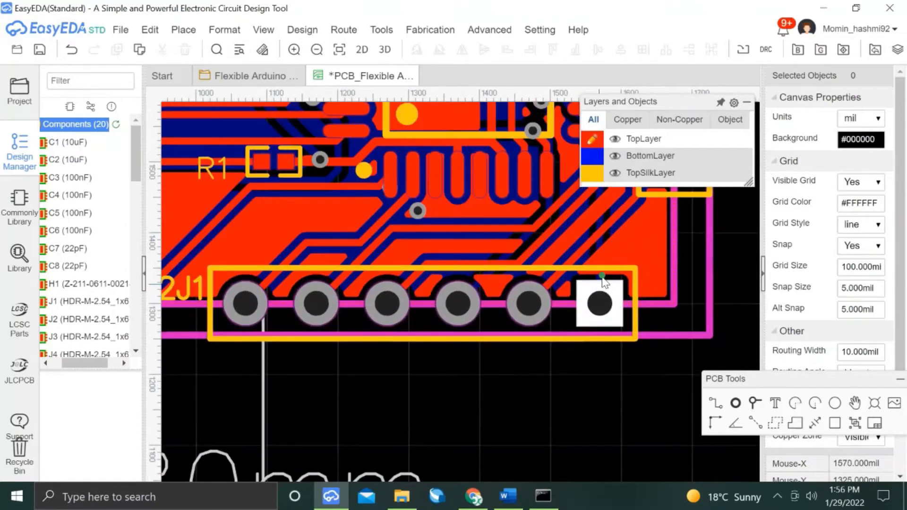
pyautogui.click(486, 278)
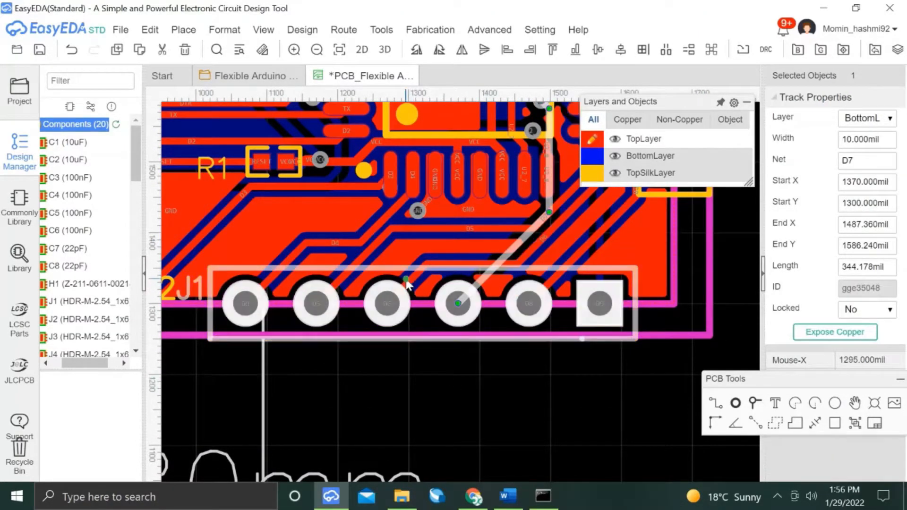
# Remove the short D3 track segment along the board edge beside J2 and pull the diagonal top-layer D3 segment's lower end inward.
pyautogui.moveTo(354, 391); pyautogui.dragTo(647, 384, button='right')
pyautogui.moveTo(241, 385); pyautogui.dragTo(410, 389, button='right')
pyautogui.click(415, 295)
pyautogui.moveTo(416, 290); pyautogui.dragTo(423, 278)
pyautogui.hotkey('ctrl', 'z')
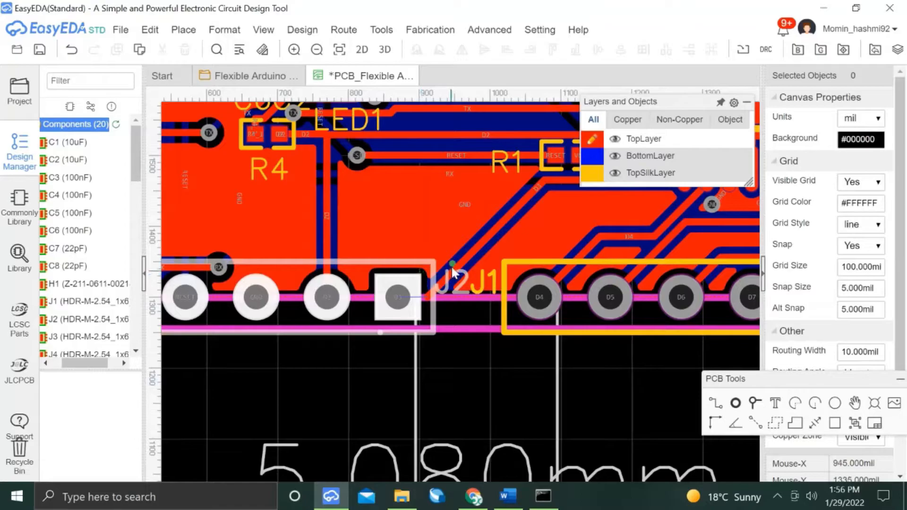
pyautogui.click(461, 265)
pyautogui.moveTo(461, 266); pyautogui.dragTo(473, 251)
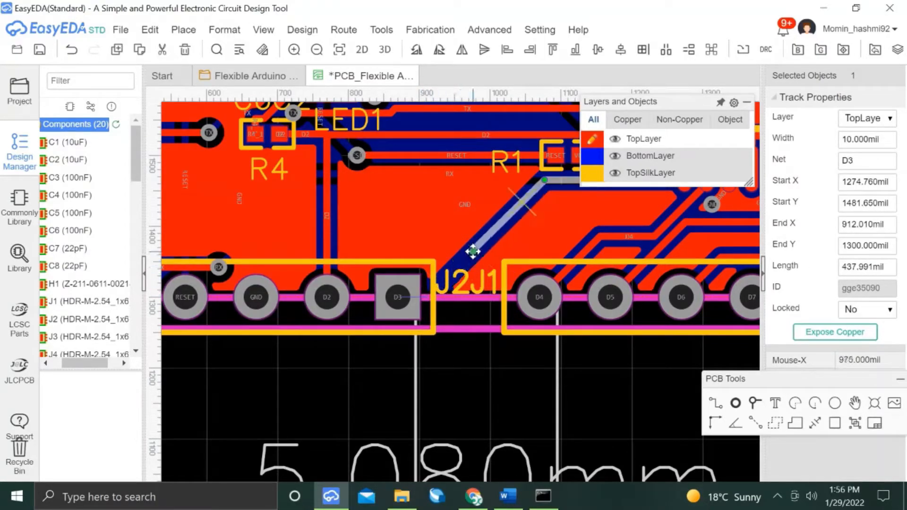
# Route a top-layer track from the shortened D3 diagonal's end to J2's square D3 pad, keeping it off the board edge.
pyautogui.press('w')
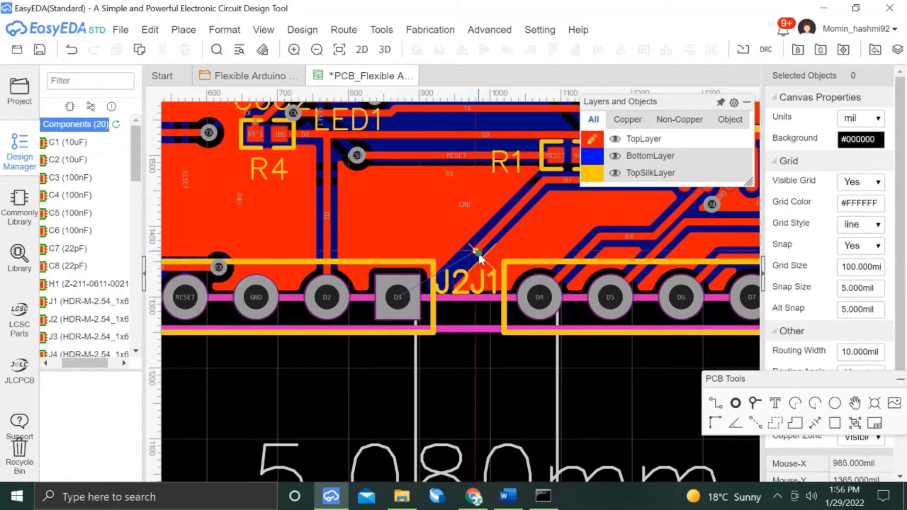
pyautogui.click(473, 254)
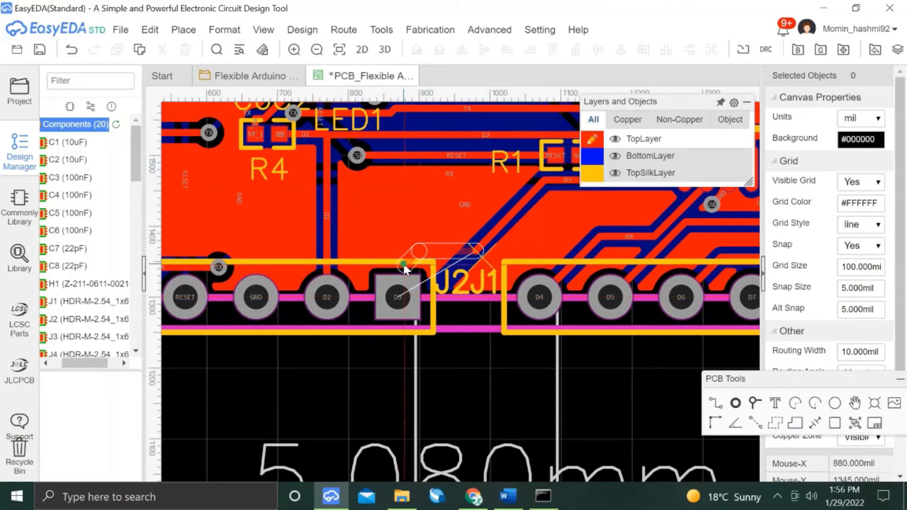
pyautogui.click(399, 297)
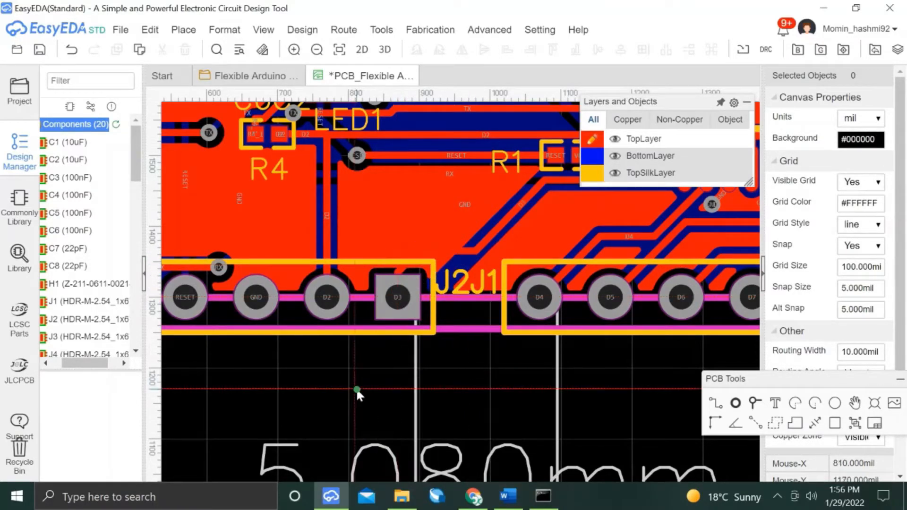
# Examine the tracks at J2 and the left-edge header, making BottomLayer active to check the RX track.
pyautogui.scroll(-1, 357, 388)
pyautogui.moveTo(382, 383); pyautogui.dragTo(570, 403, button='right')
pyautogui.moveTo(486, 377); pyautogui.dragTo(524, 387, button='right')
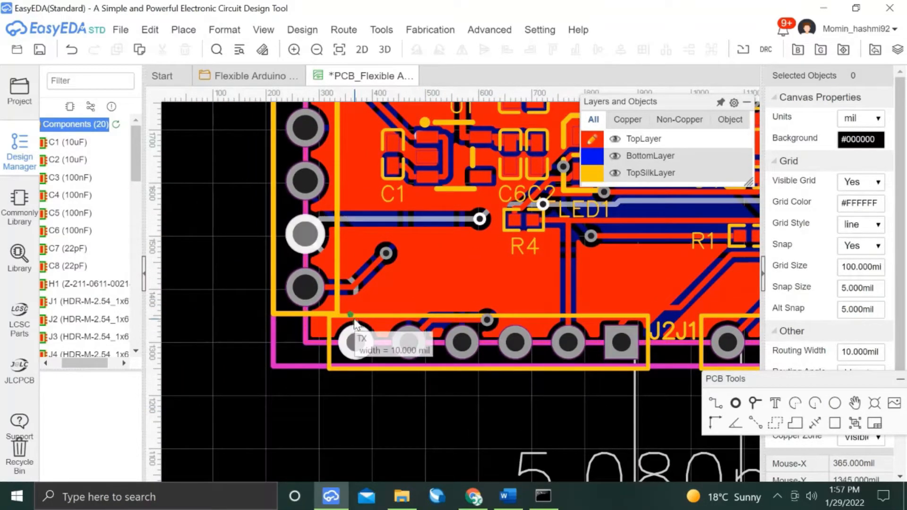
pyautogui.moveTo(246, 307); pyautogui.dragTo(251, 368, button='right')
pyautogui.click(592, 155)
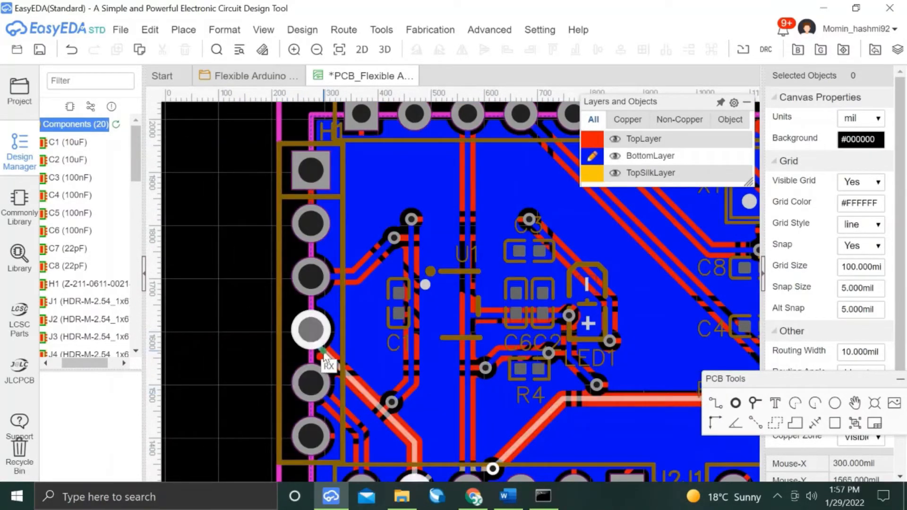
pyautogui.click(324, 357)
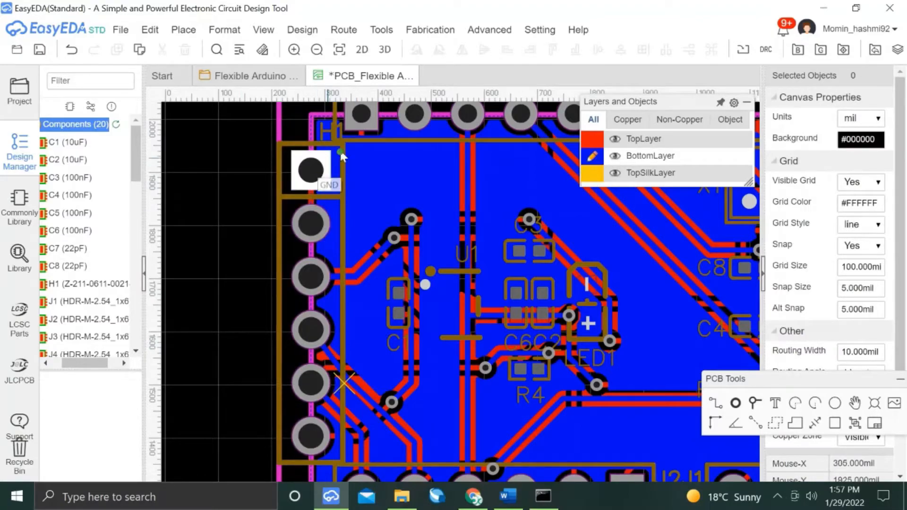
# Clear the DRC error marker beside the left-edge header.
pyautogui.scroll(-1, 225, 310)
pyautogui.scroll(-3, 225, 309)
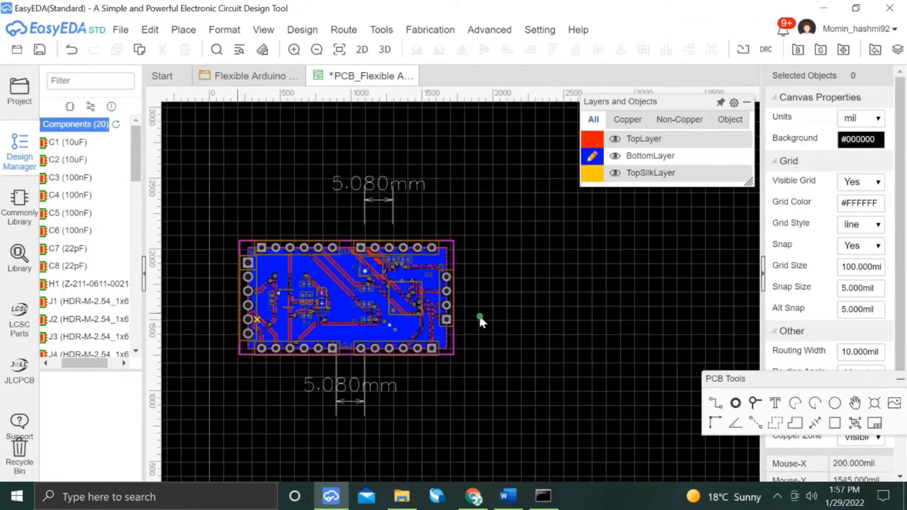
pyautogui.rightClick(478, 314)
pyautogui.click(484, 221)
pyautogui.rightClick(483, 219)
pyautogui.moveTo(531, 382)
pyautogui.click(624, 403)
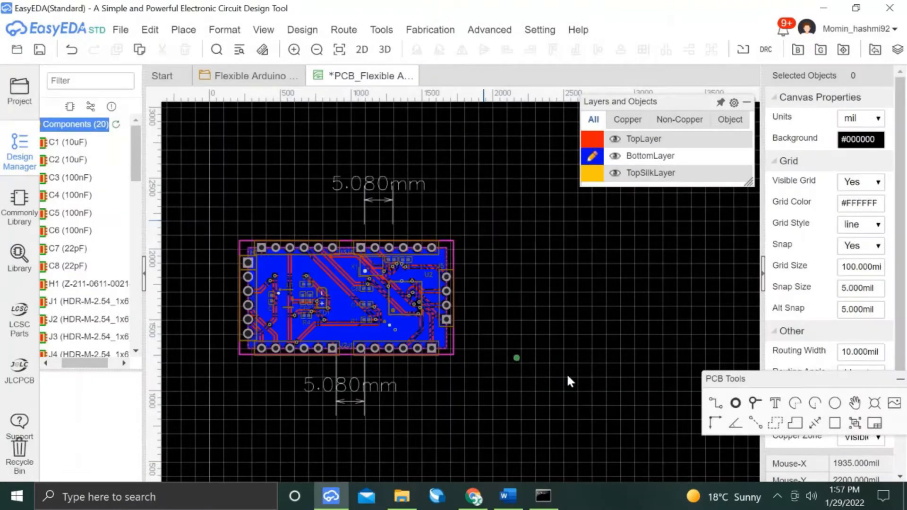
# Refresh the net list, collapse the component and net folders, and run the design rule check on the board.
pyautogui.click(44, 124)
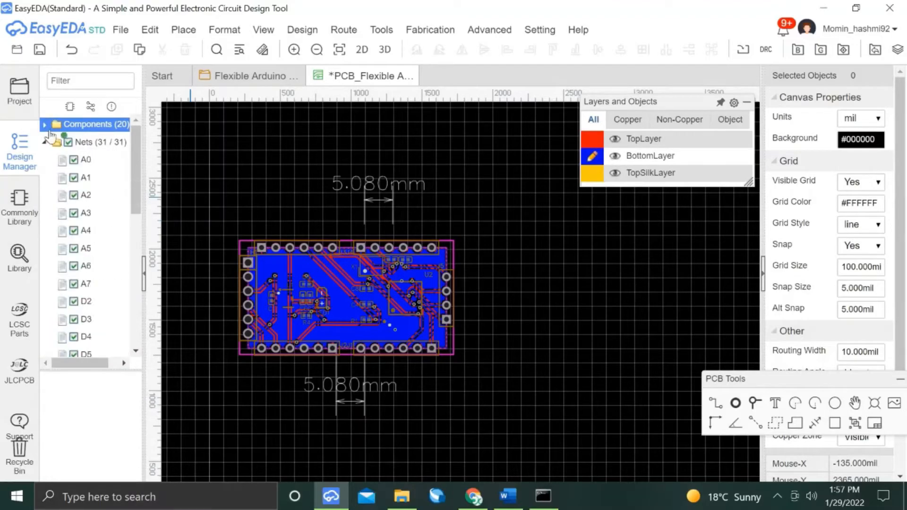
pyautogui.moveTo(96, 363); pyautogui.dragTo(115, 363)
pyautogui.click(118, 144)
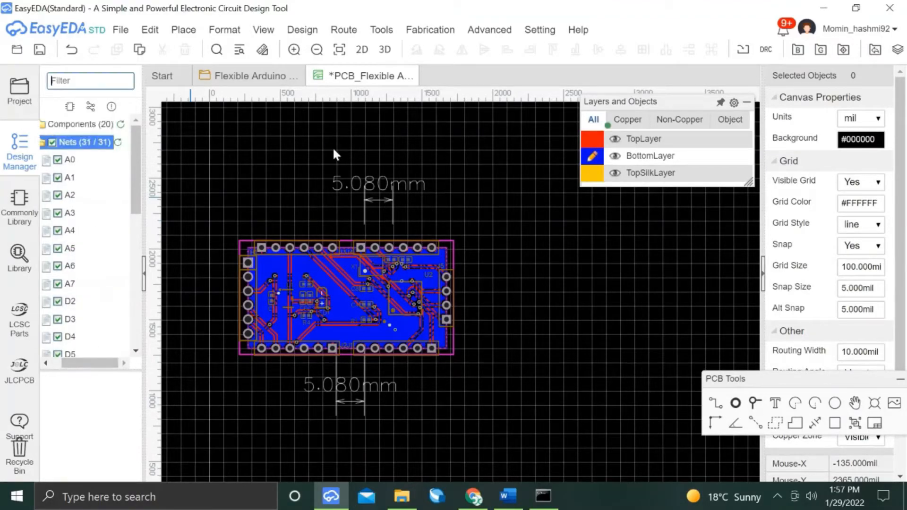
pyautogui.click(766, 51)
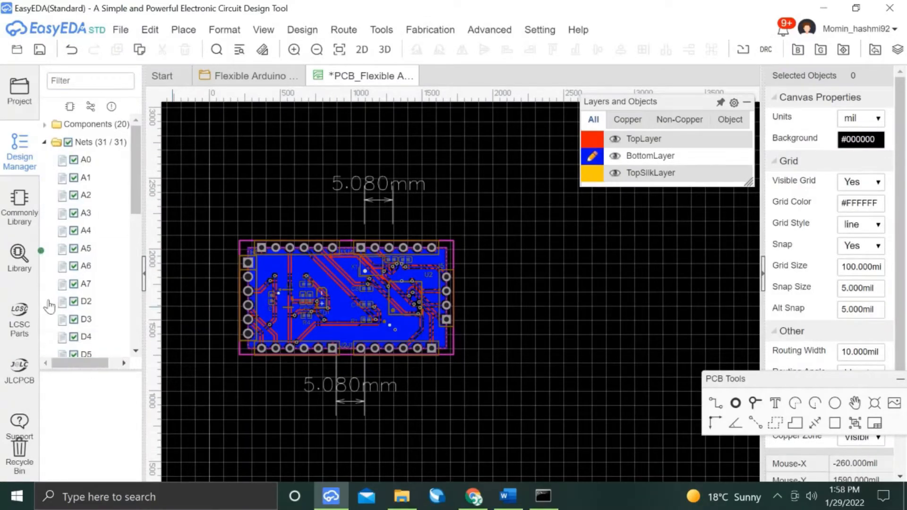
pyautogui.click(127, 160)
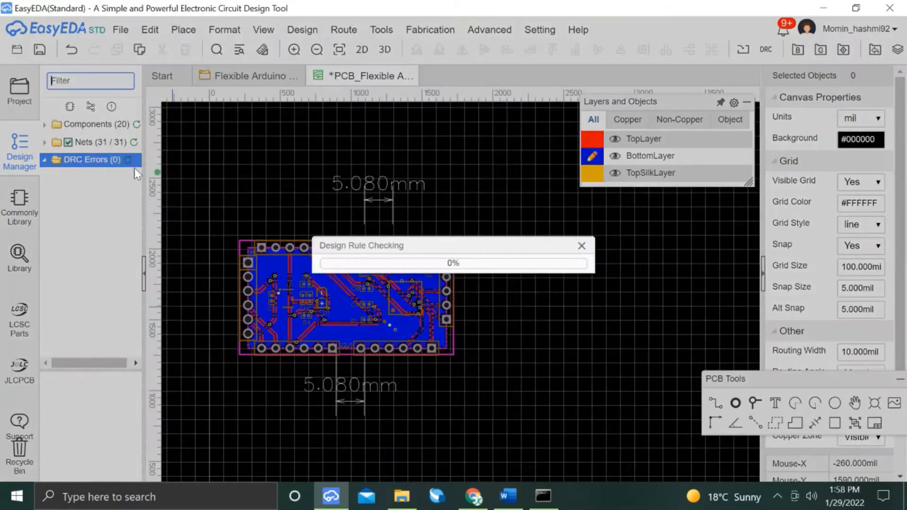
# Make TopLayer active and delete the outer board outline rectangle, leaving the inner outline through the header pads.
pyautogui.press('t')
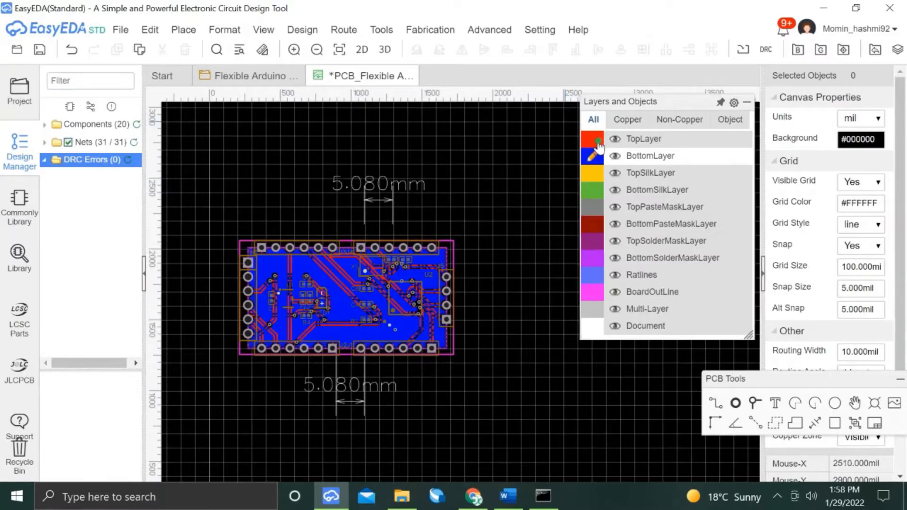
pyautogui.click(454, 351)
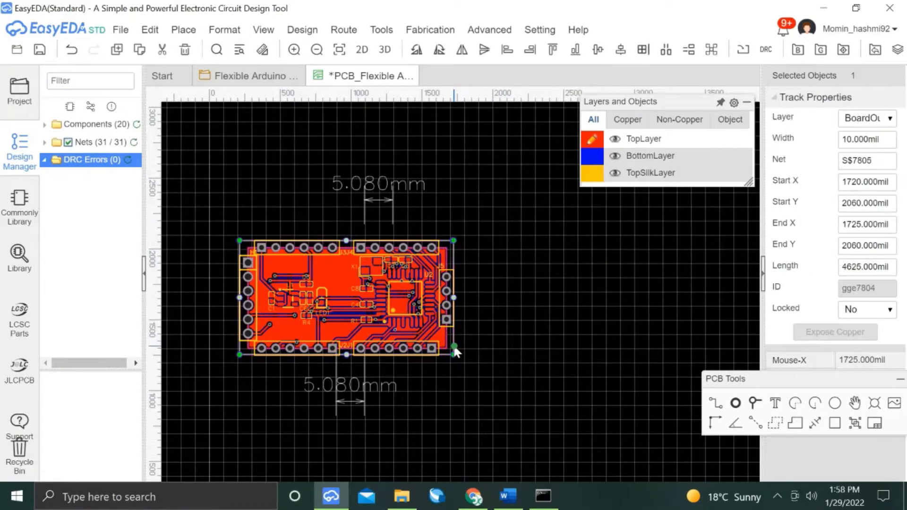
pyautogui.rightClick(501, 322)
pyautogui.click(496, 306)
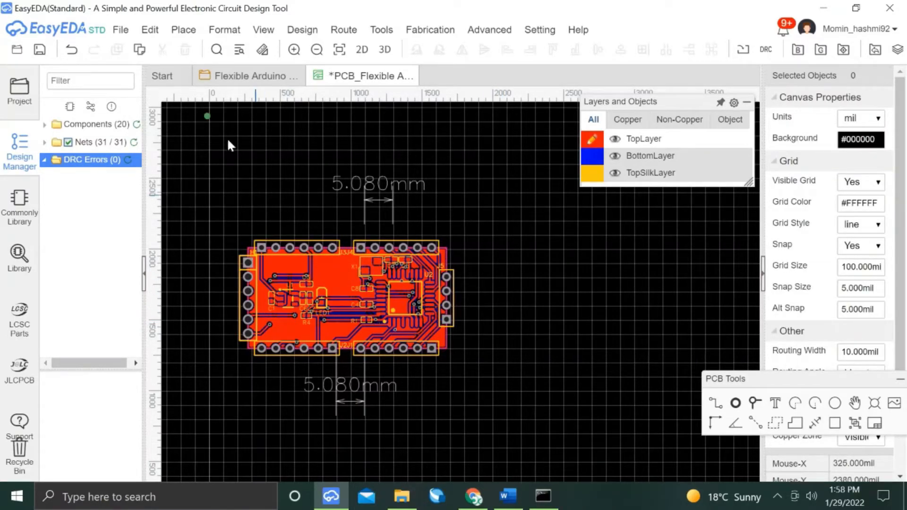
pyautogui.click(120, 29)
pyautogui.click(155, 104)
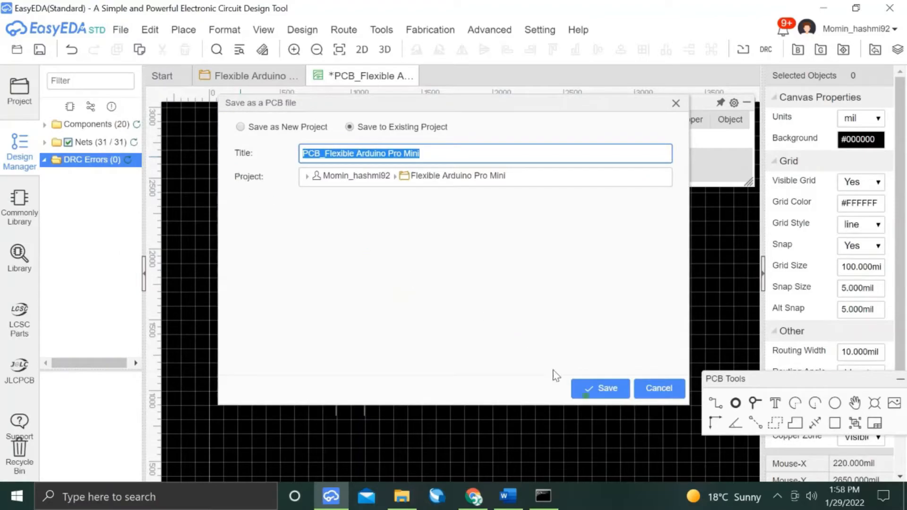
pyautogui.click(653, 389)
# Save the PCB to its existing file.
pyautogui.click(120, 30)
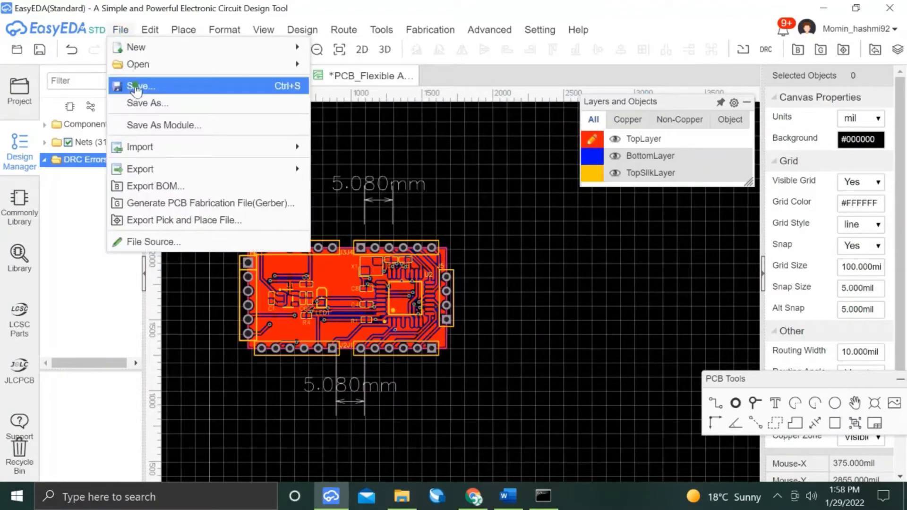
pyautogui.click(207, 86)
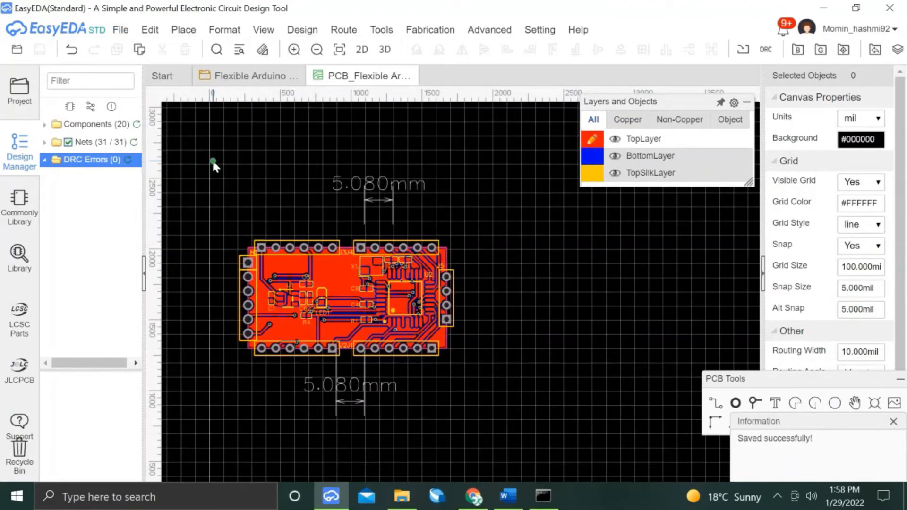
# Open the 3D view of the board and rotate the model to inspect the headers and component placement from above.
pyautogui.click(384, 51)
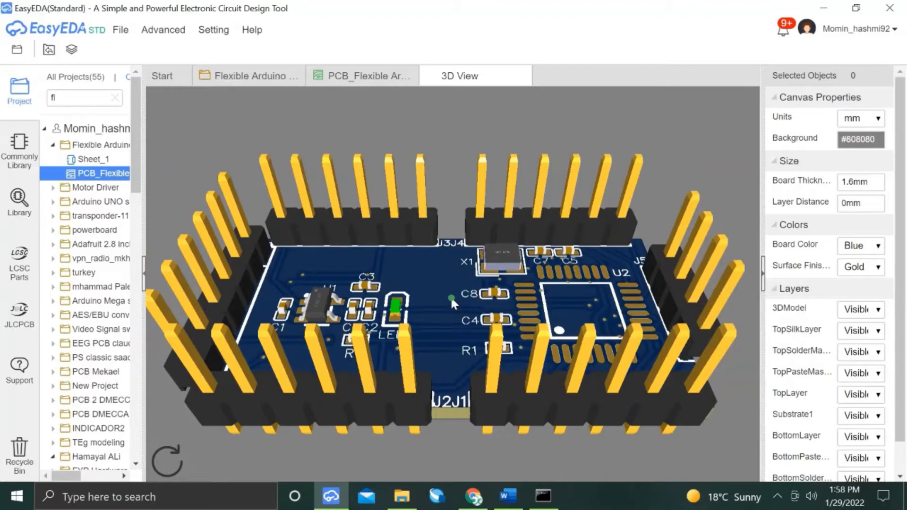
pyautogui.moveTo(448, 297); pyautogui.dragTo(405, 341)
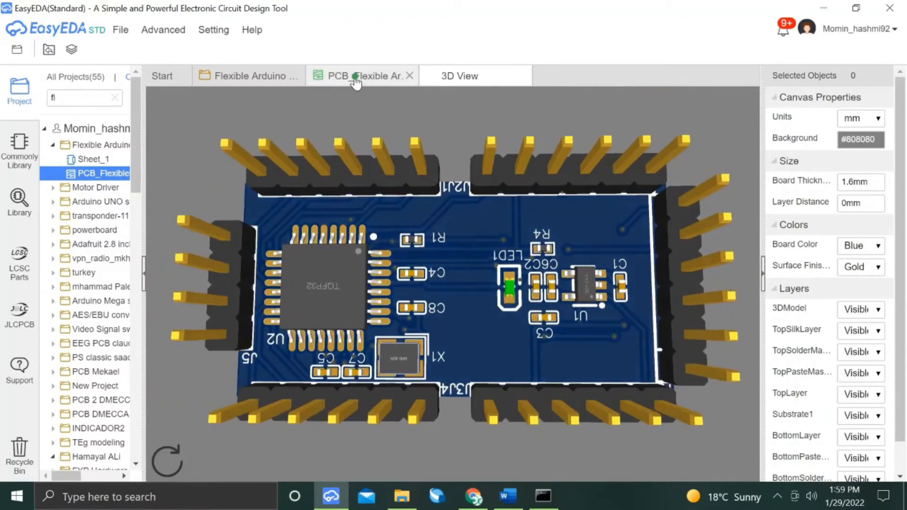
pyautogui.click(355, 83)
pyautogui.click(458, 81)
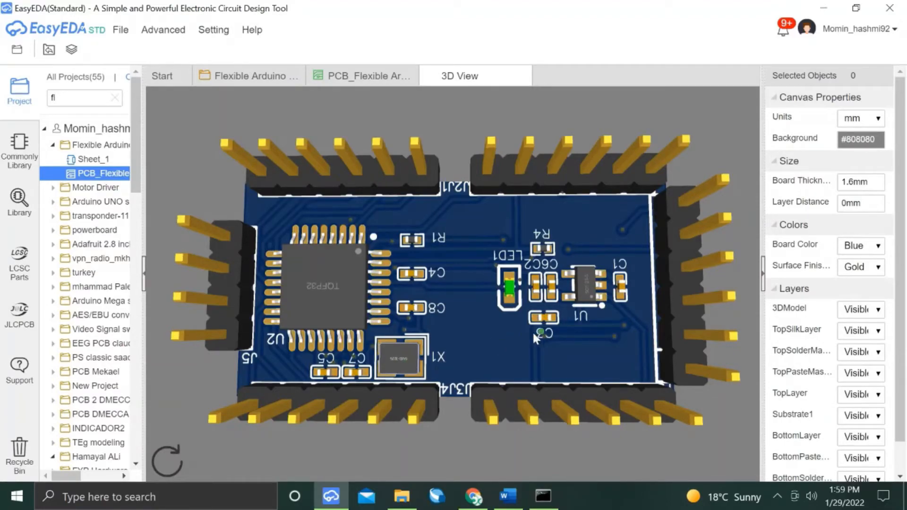
# Open the board's Photo View and inspect the top side's edge pads, tracks and component footprints.
pyautogui.click(368, 77)
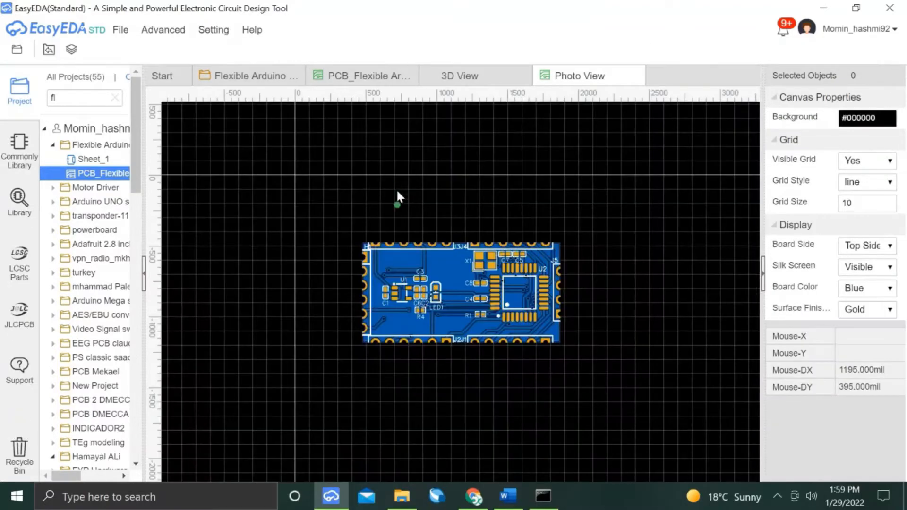
pyautogui.scroll(3, 462, 281)
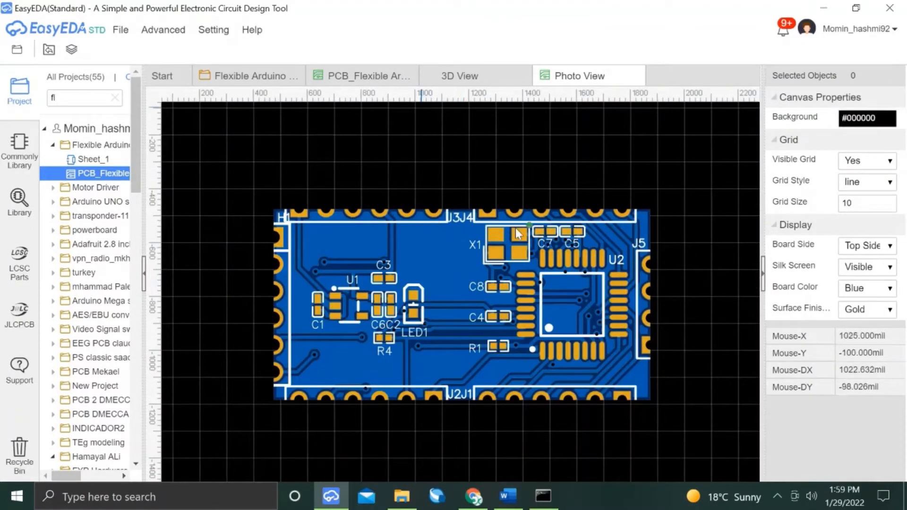
pyautogui.click(371, 79)
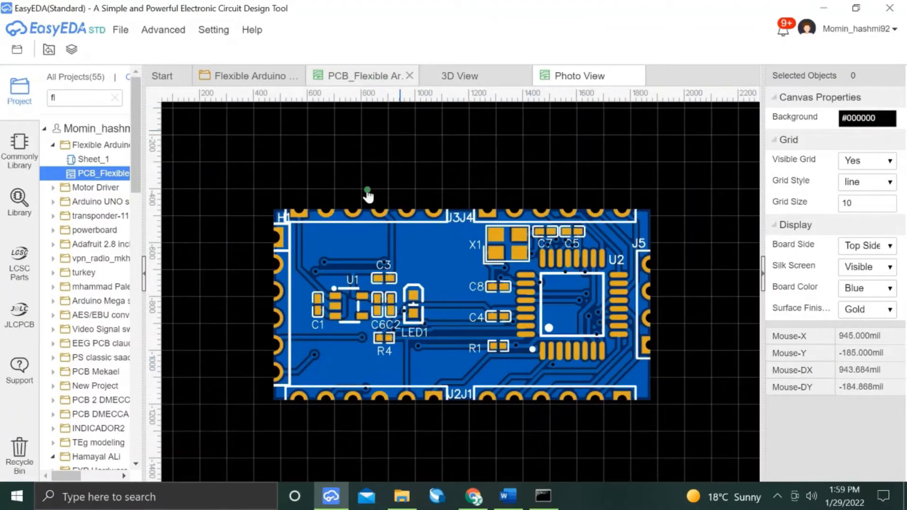
# Compare the PCB layout and its Photo View with the flexible Arduino pro mini layout drawing in the Word document.
pyautogui.click(361, 250)
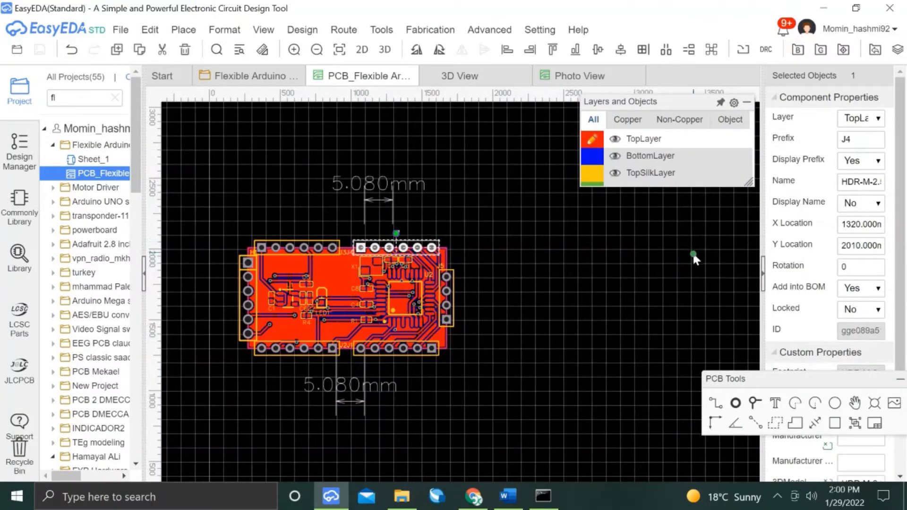
pyautogui.click(475, 210)
pyautogui.click(453, 77)
pyautogui.click(555, 76)
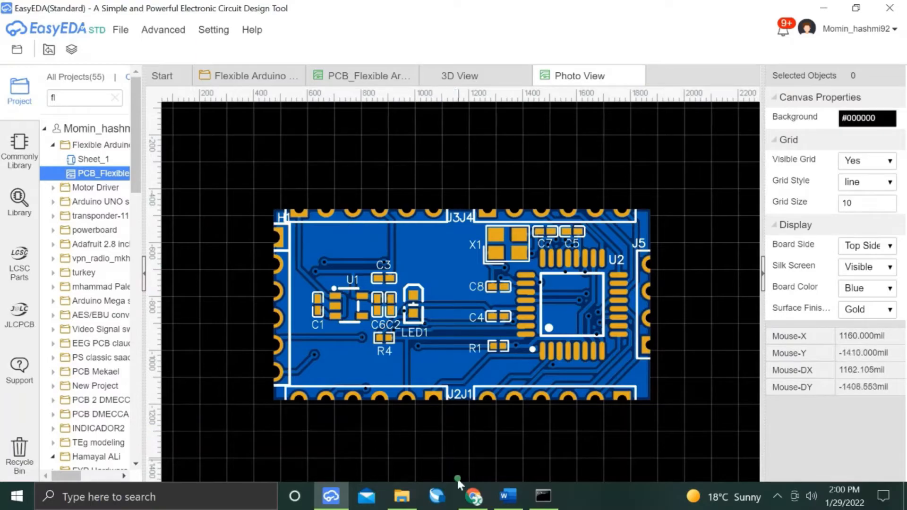
pyautogui.moveTo(485, 487)
pyautogui.click(508, 496)
pyautogui.scroll(3, 501, 215)
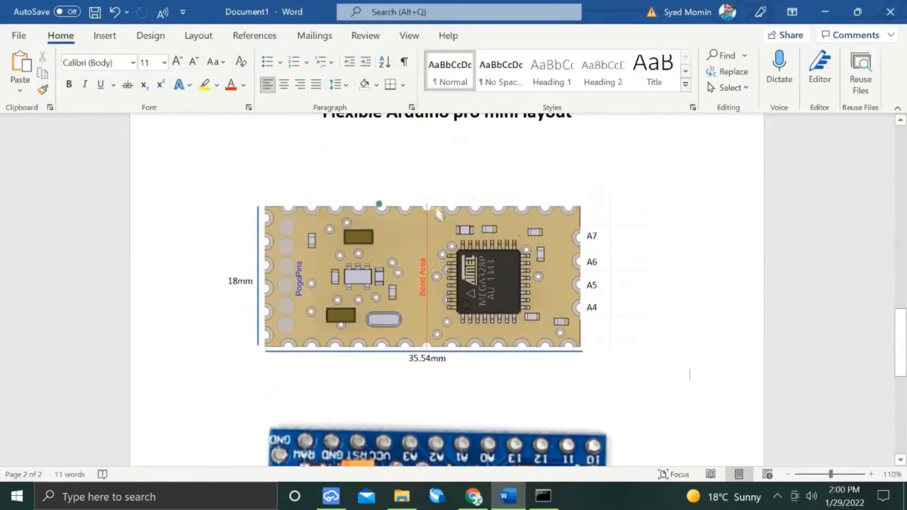
pyautogui.hotkey('alt', 'Tab')
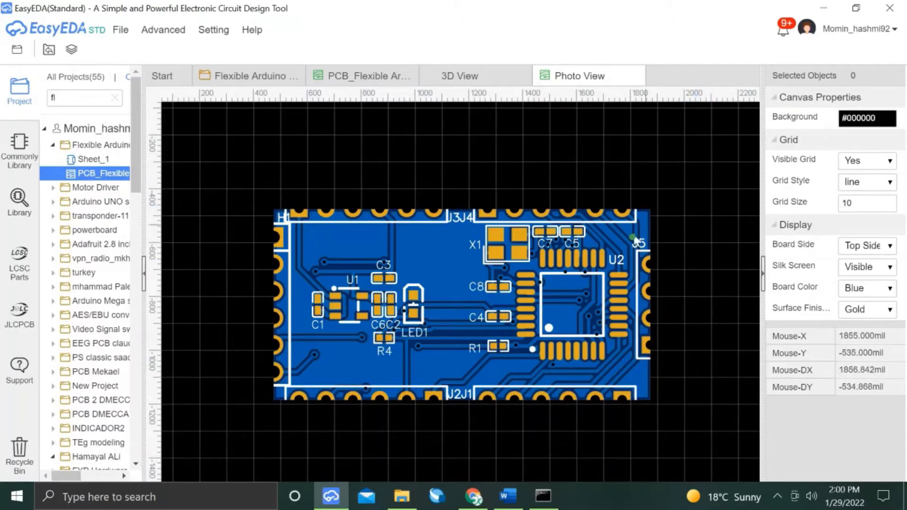
# Return to the PCB layout and save it.
pyautogui.click(648, 207)
pyautogui.click(355, 78)
pyautogui.click(718, 253)
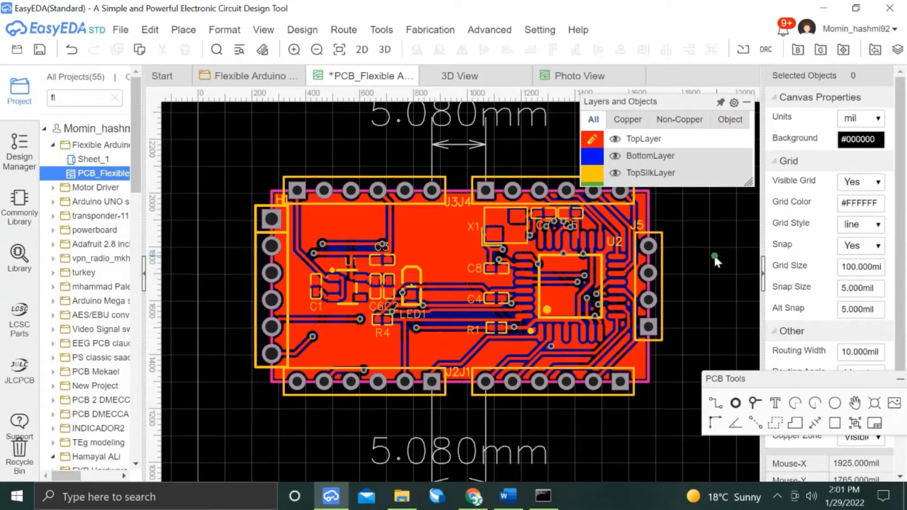
pyautogui.hotkey('ctrl', 's')
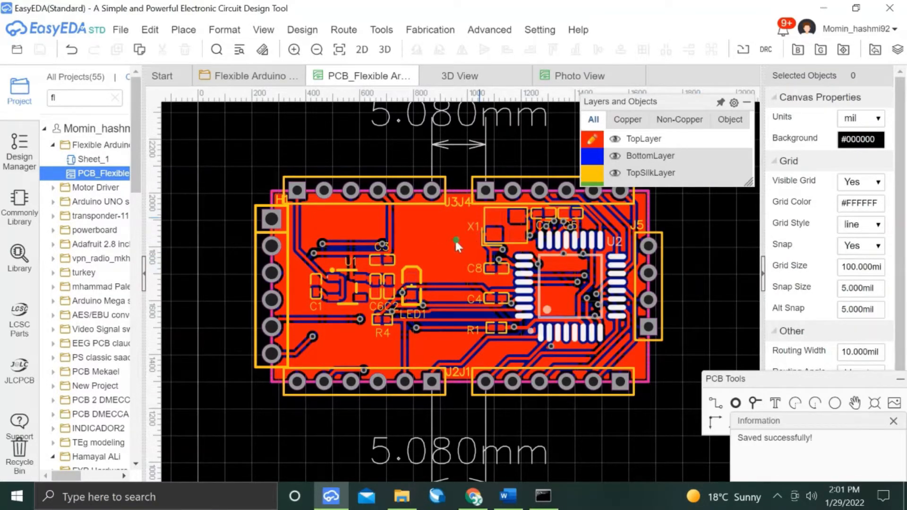
# Switch to the Word document and examine the pin labels on the blue Arduino Pro Mini reference photo.
pyautogui.hotkey('alt', 'Tab')
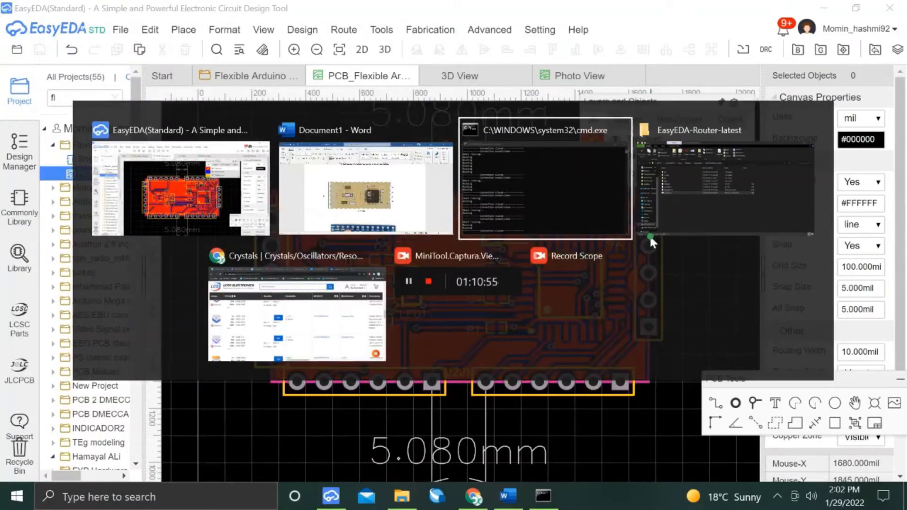
pyautogui.scroll(-4, 489, 302)
pyautogui.hotkey('alt', 'Tab')
pyautogui.hotkey('alt', 'Tab')
pyautogui.hotkey('alt', 'Tab')
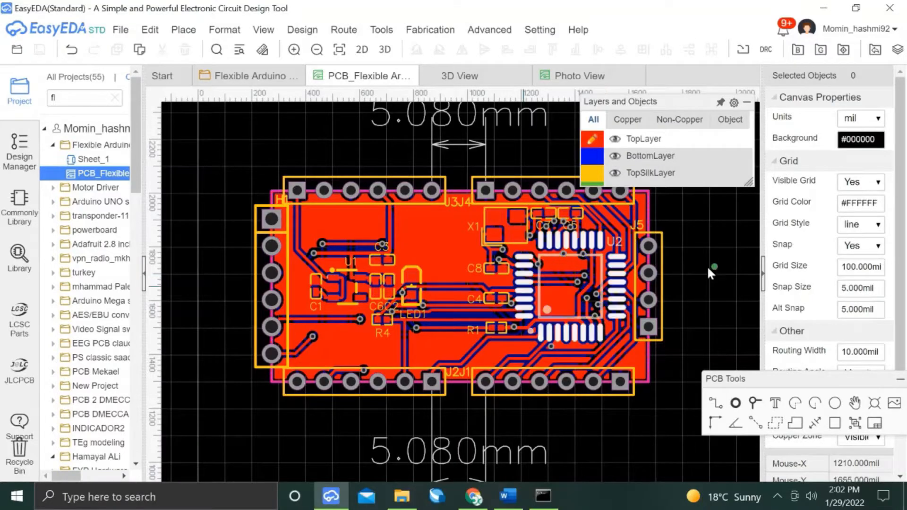
# Place a text label reading 10 in the empty area beside the board and assign it to the TopSilkLayer.
pyautogui.click(775, 402)
pyautogui.click(623, 298)
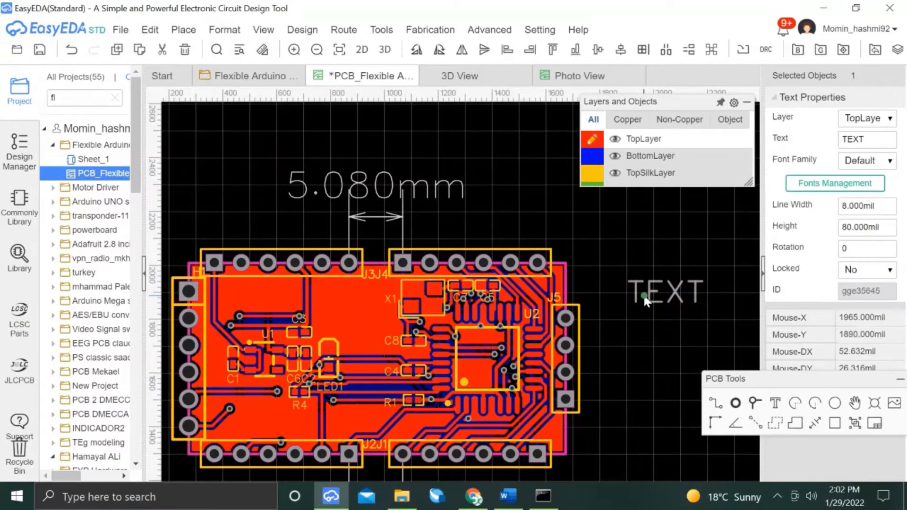
pyautogui.doubleClick(644, 296)
pyautogui.write('10')
pyautogui.press('Return')
pyautogui.moveTo(611, 159)
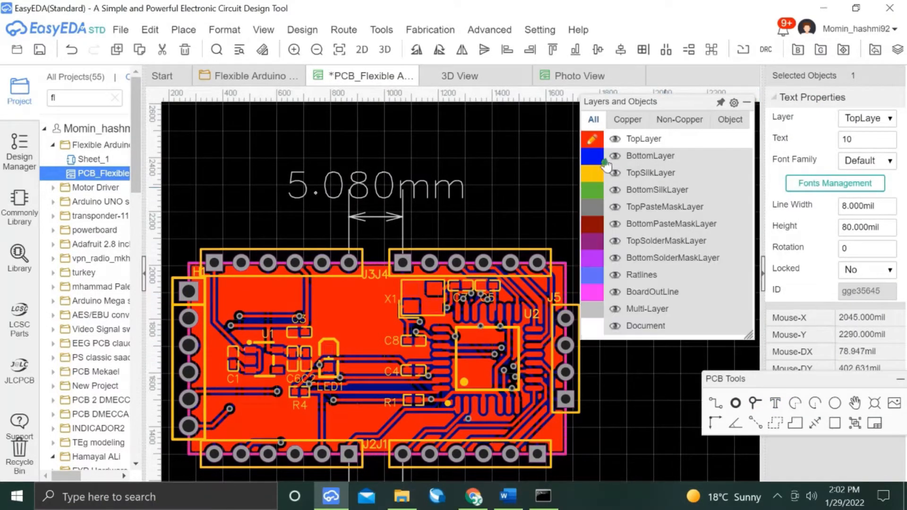
pyautogui.click(848, 121)
pyautogui.click(852, 153)
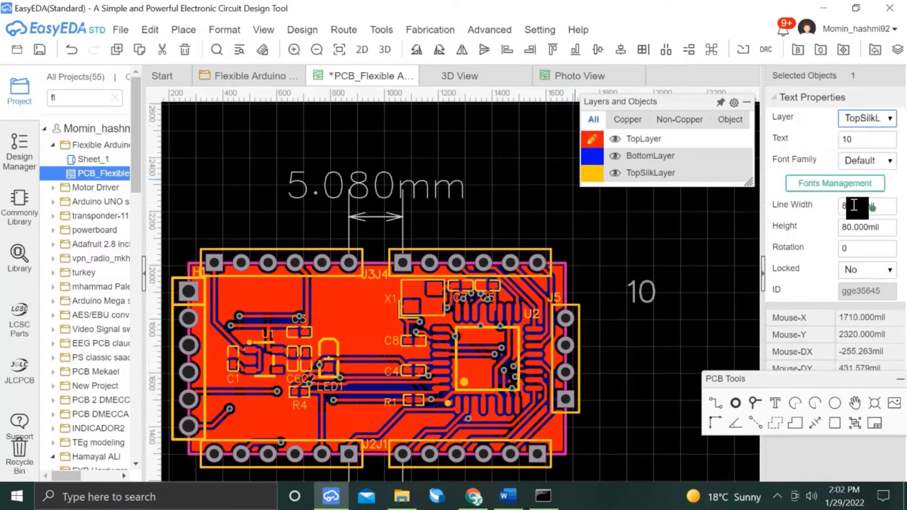
# Set the 10 label's text height to 30 mil and its line width to 4 mil.
pyautogui.doubleClick(857, 228)
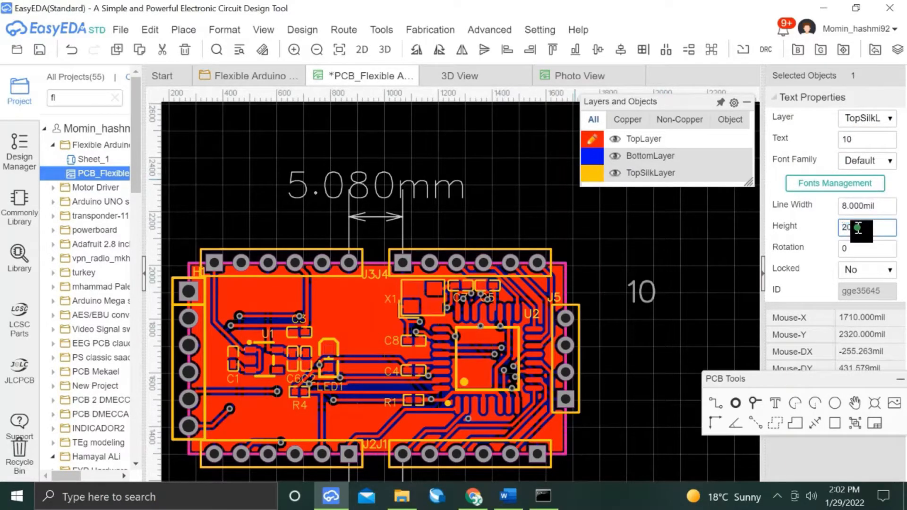
pyautogui.write('20')
pyautogui.press('Return')
pyautogui.press('Return')
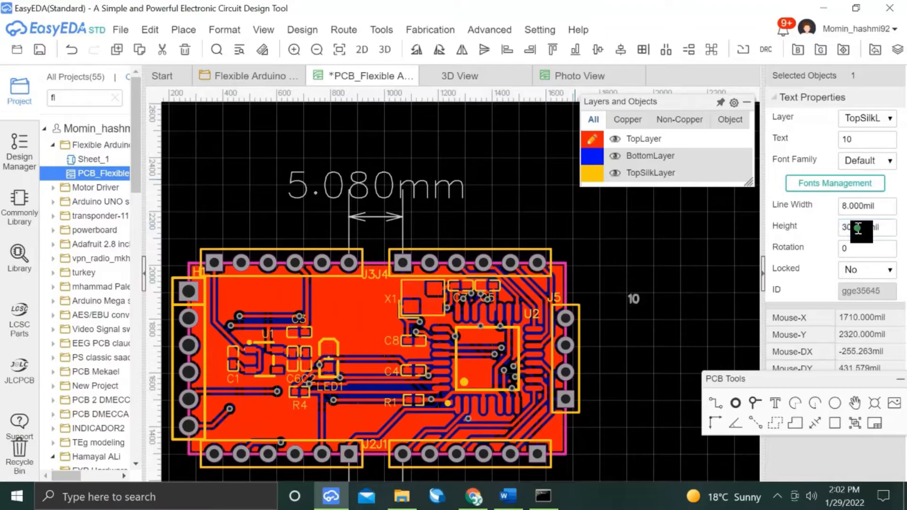
pyautogui.doubleClick(850, 211)
pyautogui.write('1')
pyautogui.press('Return')
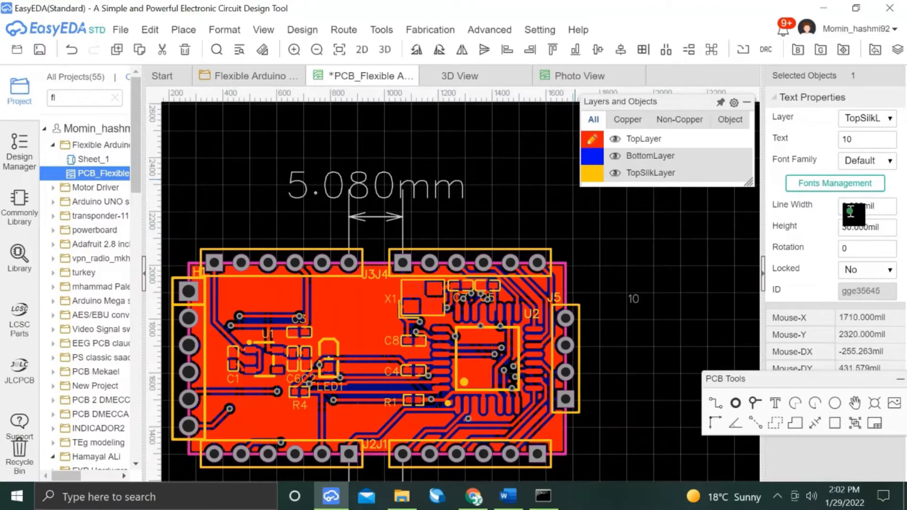
pyautogui.click(619, 294)
# Check the label orientation on the reference photo, rotate the 10 label to 180 degrees and reposition it beside the board.
pyautogui.hotkey('alt', 'Tab')
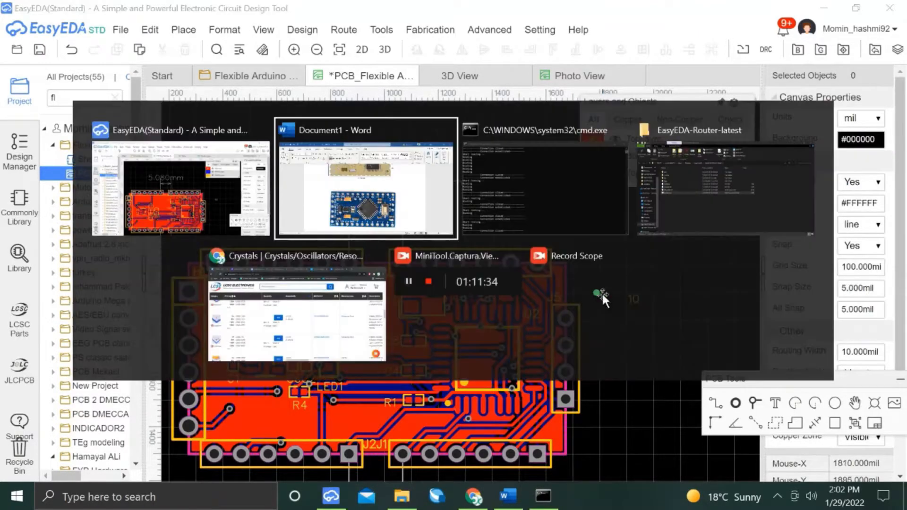
pyautogui.hotkey('alt', 'Tab')
pyautogui.hotkey('alt', 'Tab')
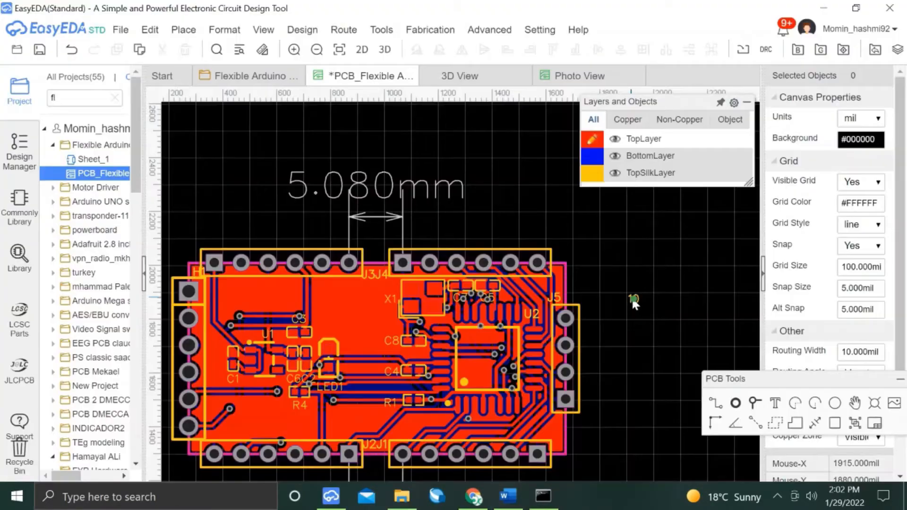
pyautogui.click(633, 299)
pyautogui.press('space')
pyautogui.press('space')
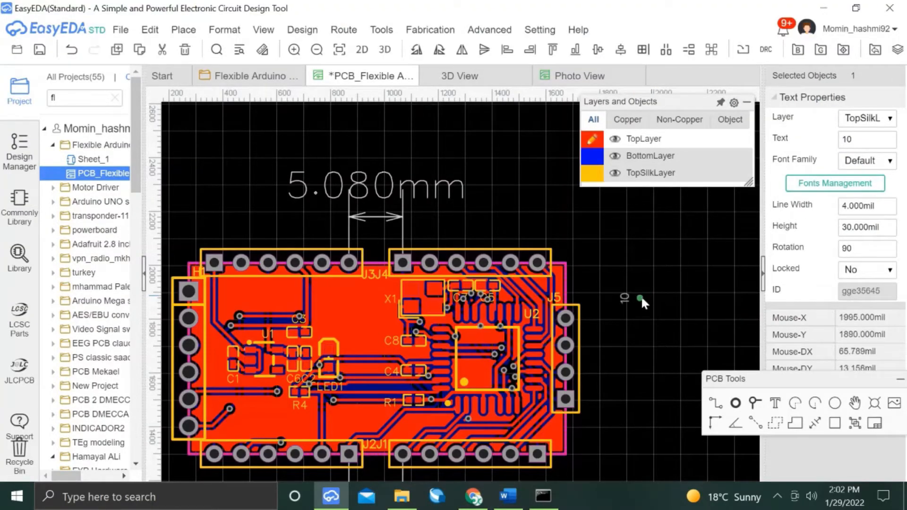
pyautogui.click(712, 303)
# Copy the 10 label and paste five duplicates in a row beside it.
pyautogui.hotkey('ctrl', 'c')
pyautogui.hotkey('ctrl', 'v')
pyautogui.click(689, 303)
pyautogui.hotkey('ctrl', 'v')
pyautogui.click(667, 303)
pyautogui.hotkey('ctrl', 'v')
pyautogui.click(647, 304)
pyautogui.hotkey('ctrl', 'v')
pyautogui.click(630, 304)
pyautogui.hotkey('ctrl', 'v')
pyautogui.click(607, 304)
# Change the first three duplicated labels next to the original to 11, 12 and 13.
pyautogui.doubleClick(684, 305)
pyautogui.write('11')
pyautogui.press('Return')
pyautogui.doubleClick(663, 305)
pyautogui.write('11')
pyautogui.press('Return')
pyautogui.doubleClick(644, 308)
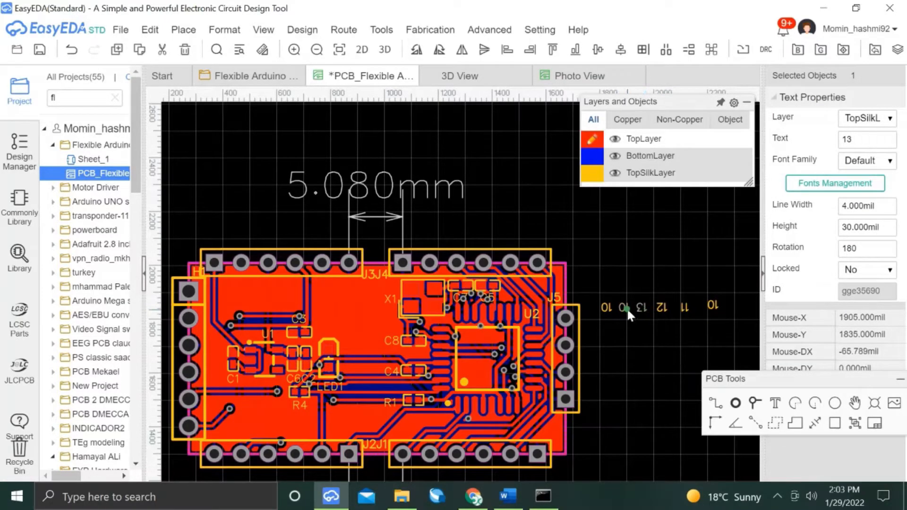
# Change the last two duplicated labels to 14 and 15.
pyautogui.doubleClick(621, 308)
pyautogui.write('14')
pyautogui.press('Return')
pyautogui.doubleClick(611, 309)
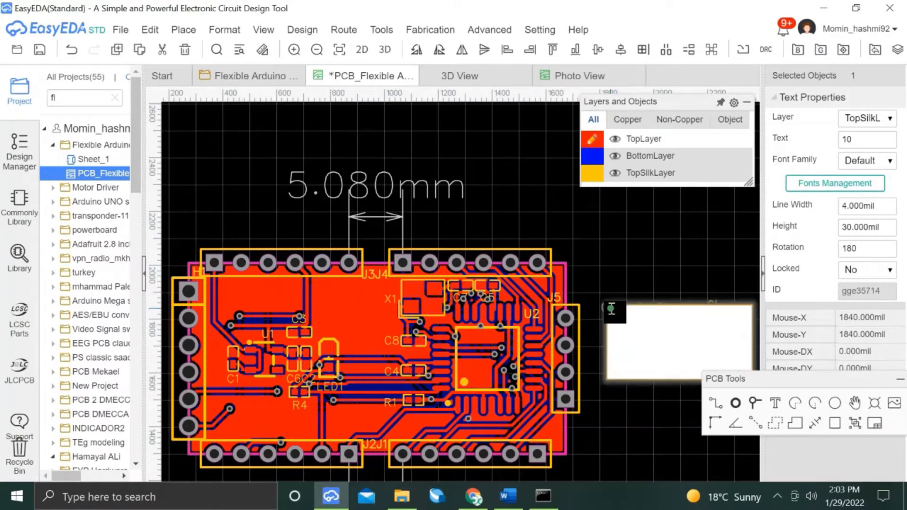
pyautogui.write('15')
pyautogui.press('Return')
pyautogui.click(613, 293)
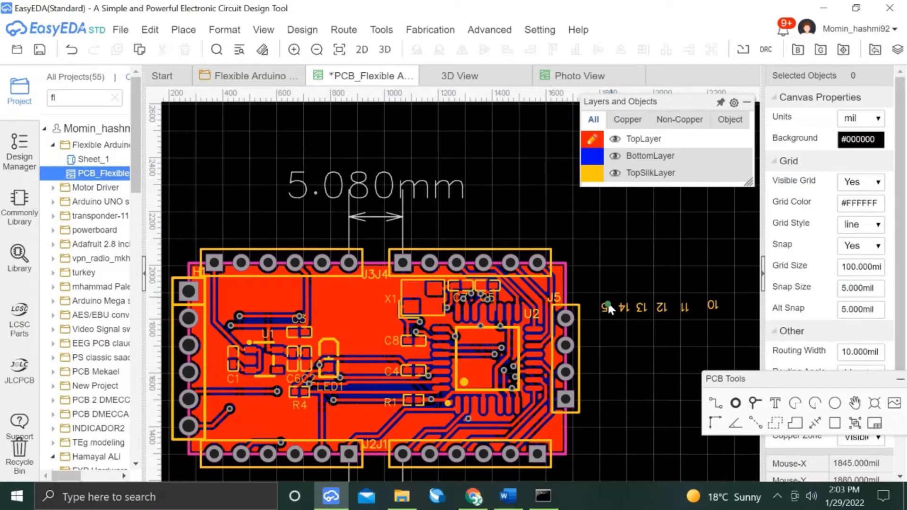
# Check the pin names on the Word reference photo and change the 14 and 15 labels to A0 and A1.
pyautogui.click(606, 306)
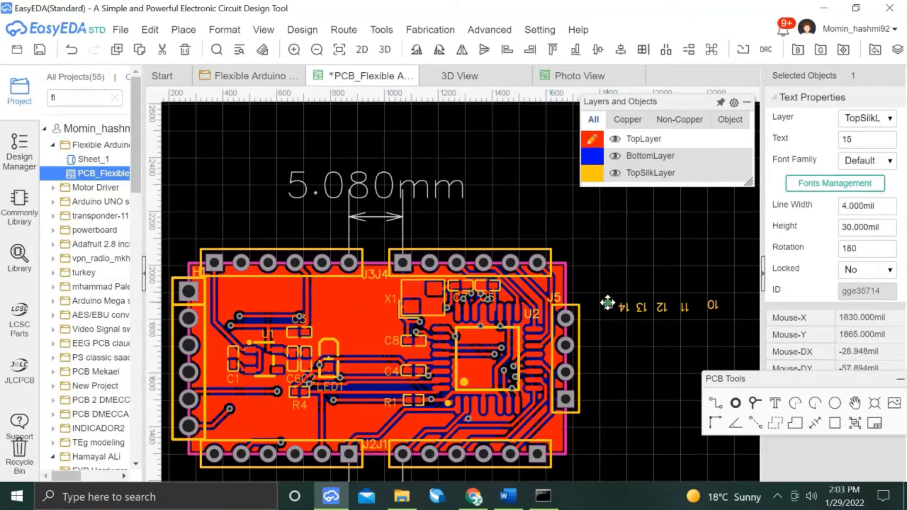
pyautogui.hotkey('alt', 'Tab')
pyautogui.hotkey('alt', 'Tab')
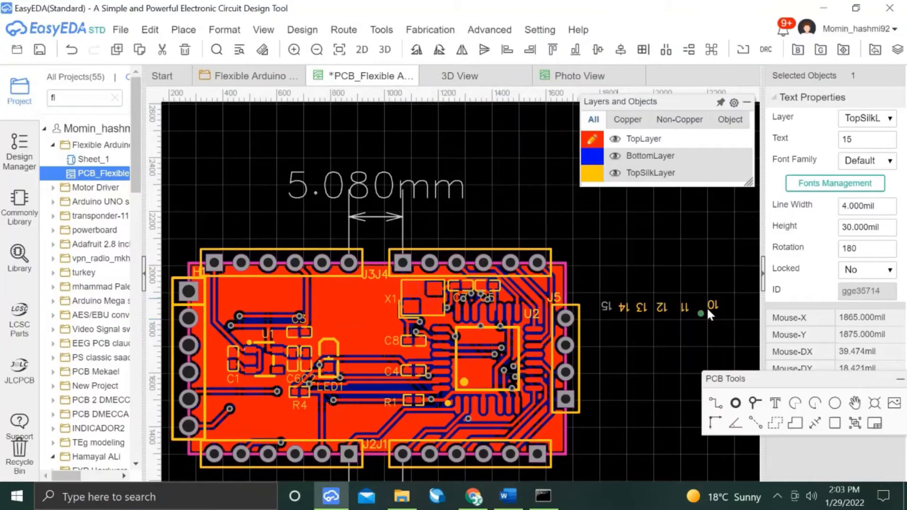
pyautogui.hotkey('alt', 'Tab')
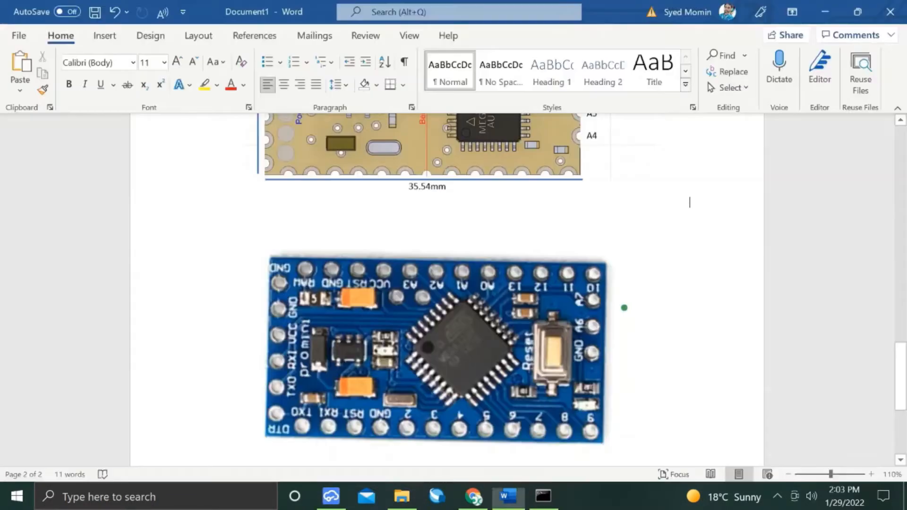
pyautogui.hotkey('alt', 'Tab')
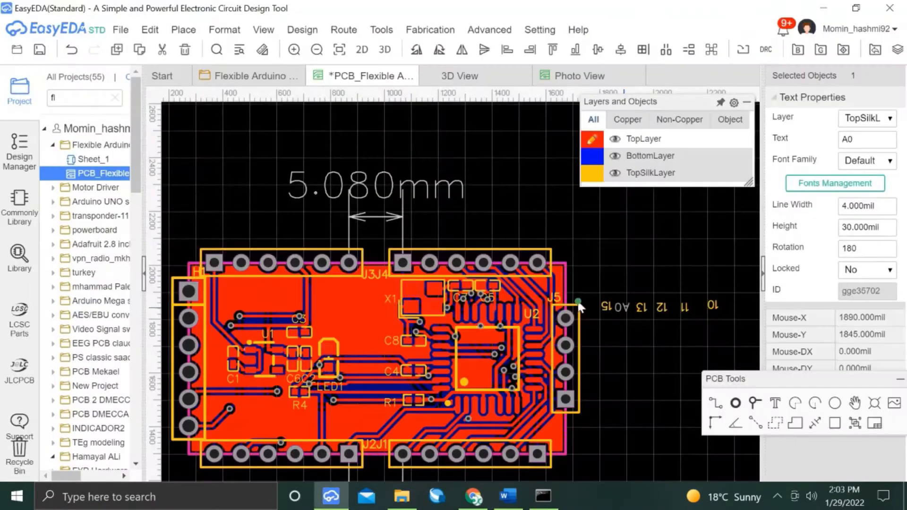
pyautogui.write('A1')
pyautogui.press('Return')
# Move the six pin labels from beside the board to a row above header J4.
pyautogui.moveTo(591, 284); pyautogui.dragTo(731, 324)
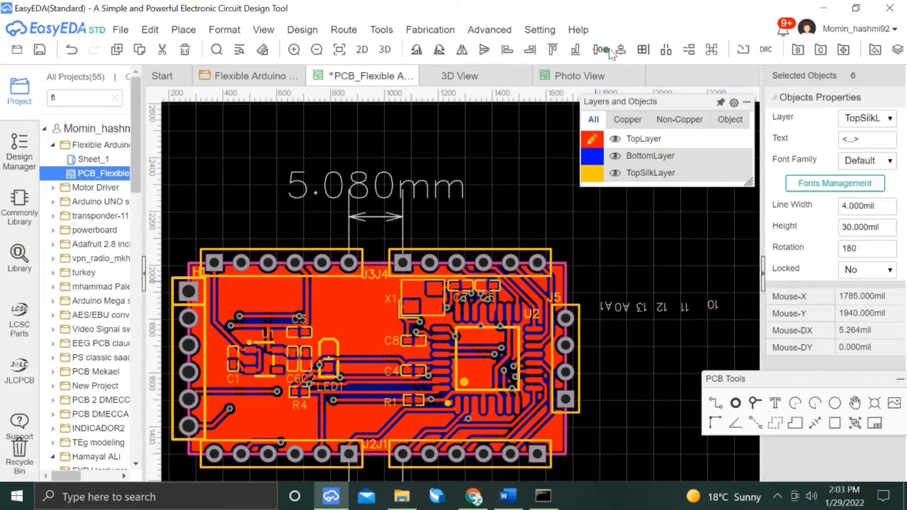
pyautogui.click(565, 217)
pyautogui.moveTo(437, 282); pyautogui.dragTo(405, 241)
pyautogui.moveTo(628, 290); pyautogui.dragTo(609, 281)
pyautogui.moveTo(480, 240); pyautogui.dragTo(430, 238)
pyautogui.click(469, 206)
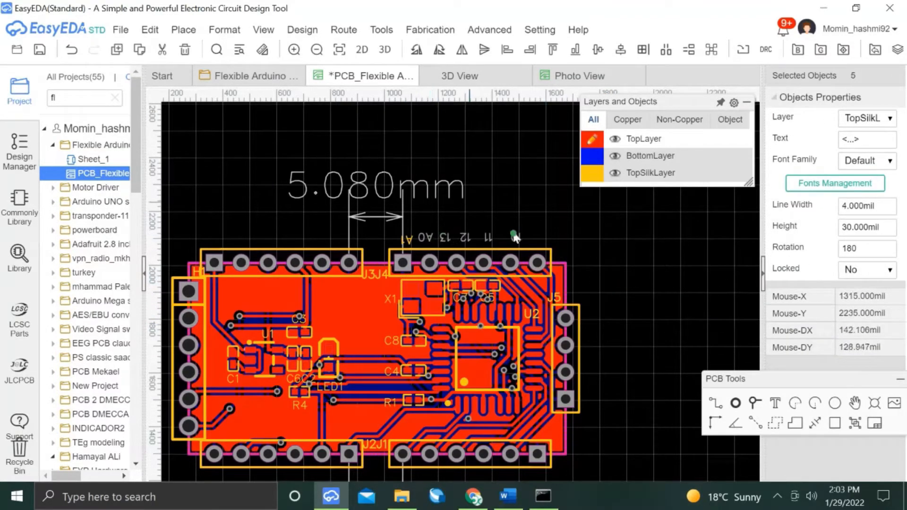
# Position the 10 label above J4's last pad and the A1 label above its square first pad.
pyautogui.click(516, 239)
pyautogui.moveTo(516, 239); pyautogui.dragTo(542, 237)
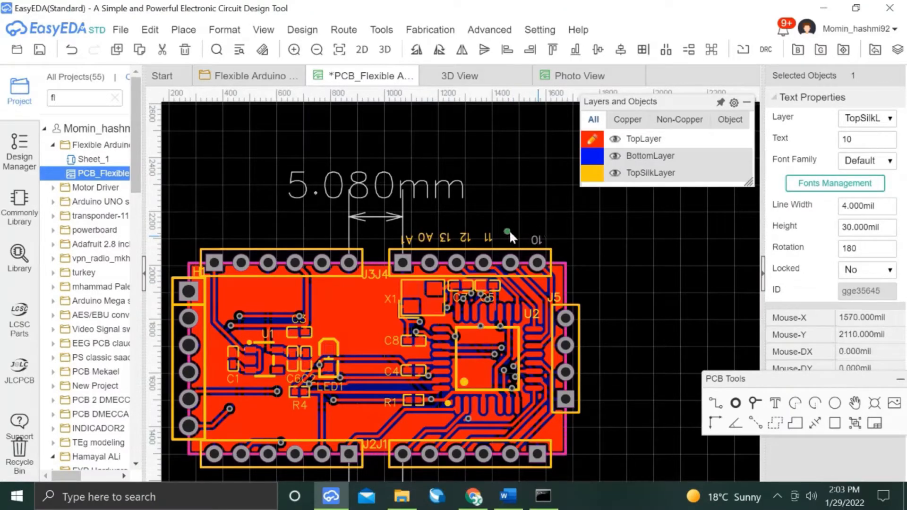
pyautogui.scroll(3, 514, 232)
pyautogui.click(316, 248)
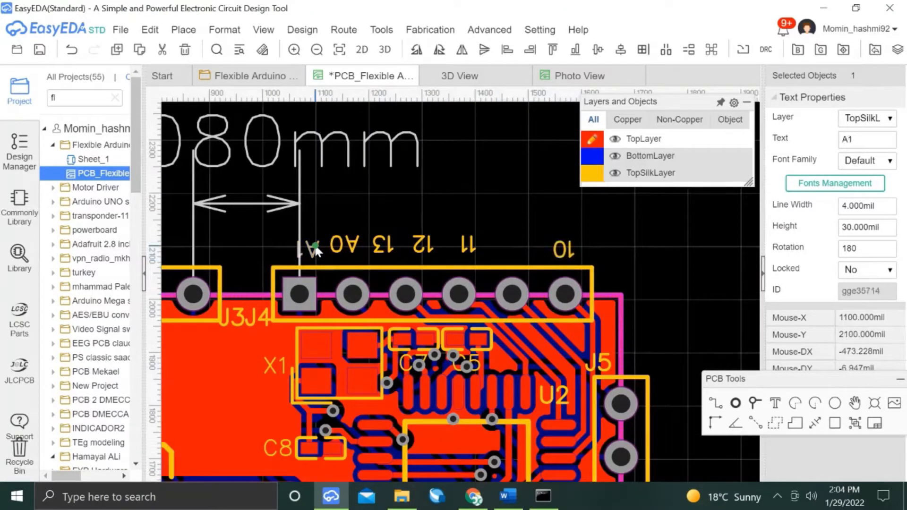
# Distribute the six J4 pin labels evenly between A1 and 10 and align them on one horizontal line.
pyautogui.click(563, 249)
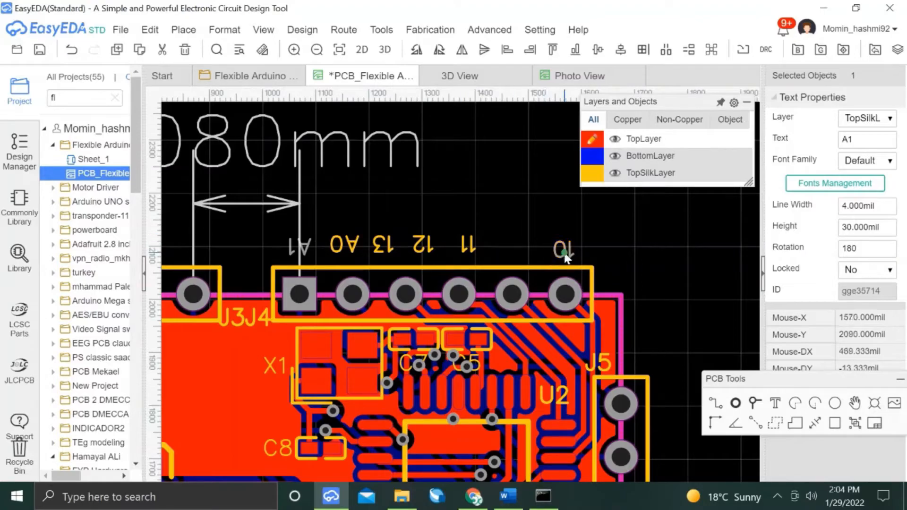
pyautogui.keyDown('ctrl'); pyautogui.click(466, 246); pyautogui.keyUp('ctrl')
pyautogui.keyDown('ctrl'); pyautogui.click(423, 245); pyautogui.keyUp('ctrl')
pyautogui.keyDown('ctrl'); pyautogui.click(388, 243); pyautogui.keyUp('ctrl')
pyautogui.keyDown('ctrl'); pyautogui.click(350, 243); pyautogui.keyUp('ctrl')
pyautogui.keyDown('ctrl'); pyautogui.click(305, 241); pyautogui.keyUp('ctrl')
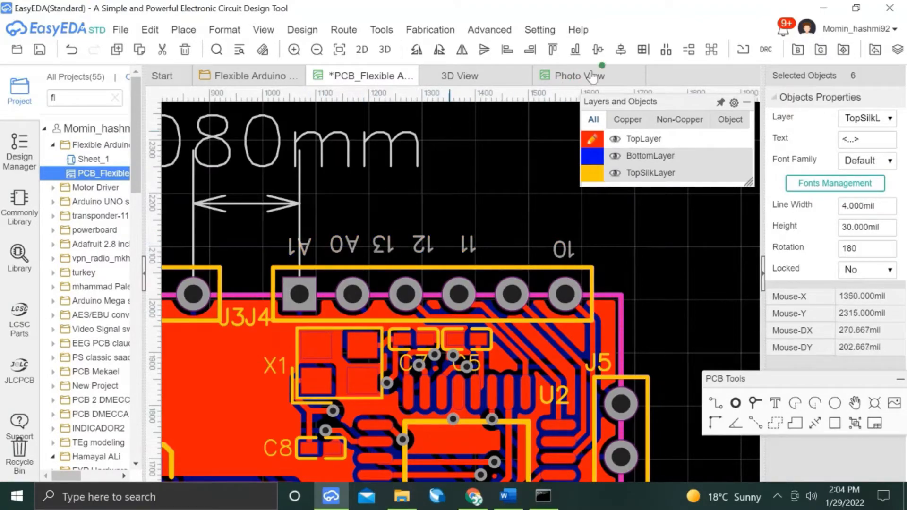
pyautogui.click(665, 51)
pyautogui.click(597, 51)
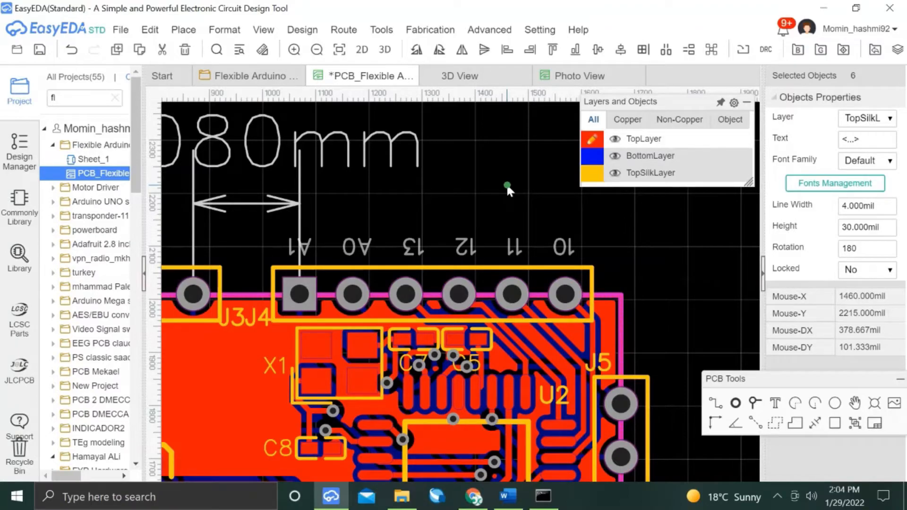
pyautogui.click(505, 184)
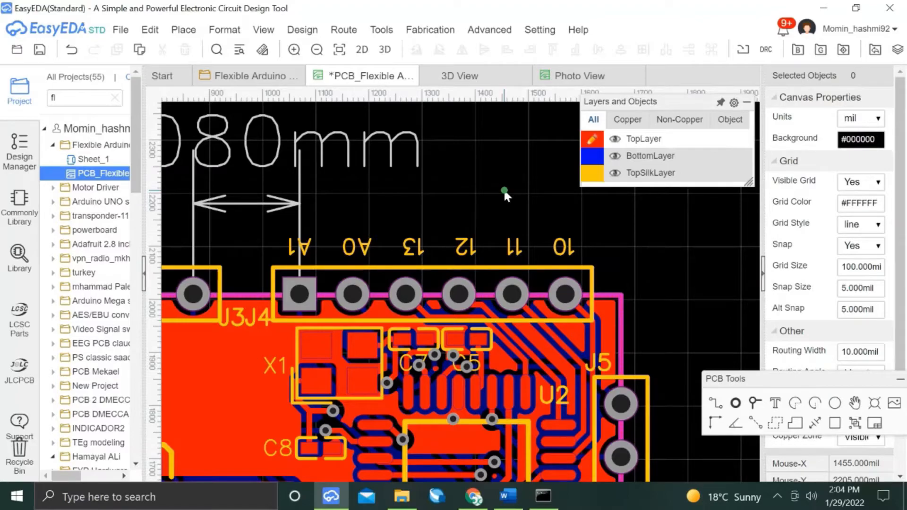
# Set the six J4 pin labels' height to 20 mil and move the row just below the header's pads, inside the board.
pyautogui.click(553, 246)
pyautogui.keyDown('ctrl'); pyautogui.click(508, 247); pyautogui.keyUp('ctrl')
pyautogui.keyDown('ctrl'); pyautogui.click(456, 246); pyautogui.keyUp('ctrl')
pyautogui.keyDown('ctrl'); pyautogui.click(413, 248); pyautogui.keyUp('ctrl')
pyautogui.keyDown('ctrl'); pyautogui.click(360, 247); pyautogui.keyUp('ctrl')
pyautogui.keyDown('ctrl'); pyautogui.click(299, 246); pyautogui.keyUp('ctrl')
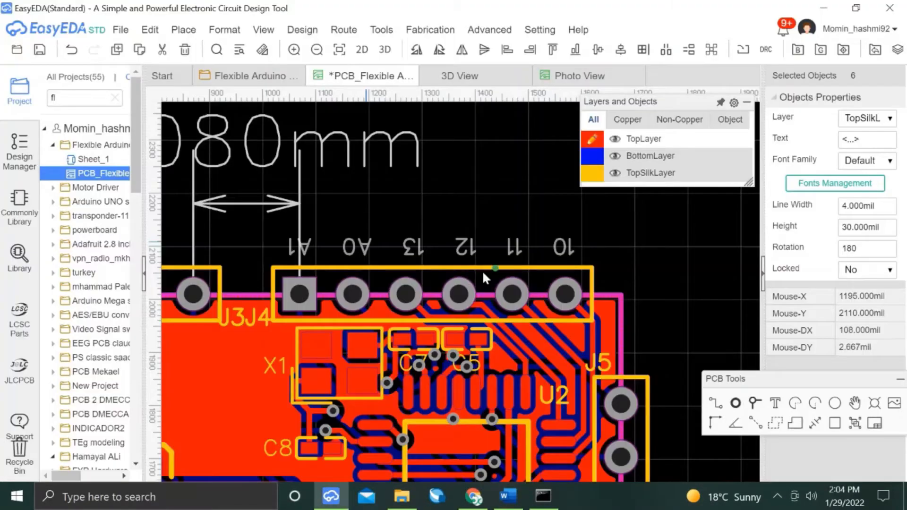
pyautogui.click(852, 212)
pyautogui.click(852, 228)
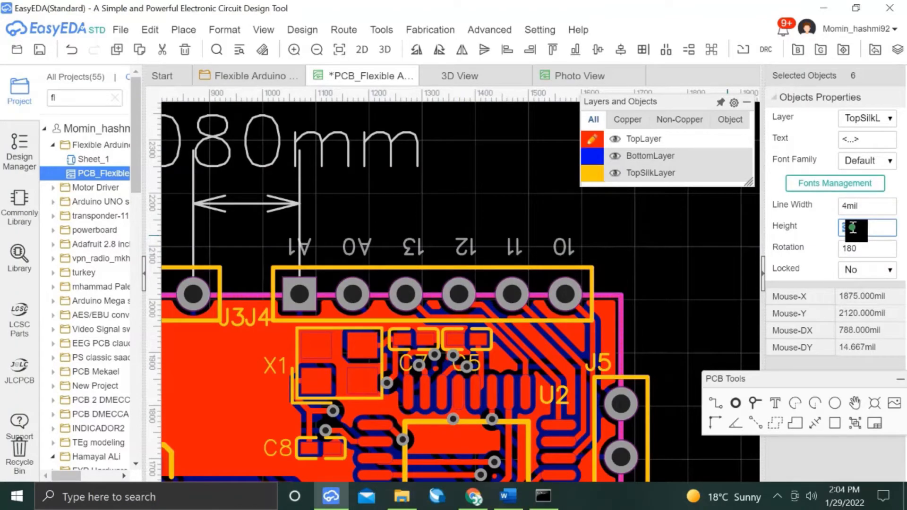
pyautogui.write('20')
pyautogui.press('Return')
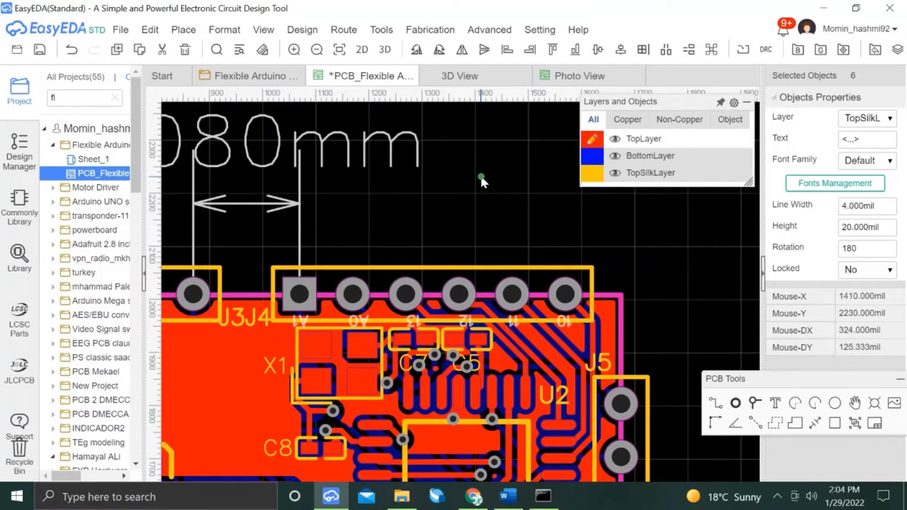
pyautogui.click(481, 178)
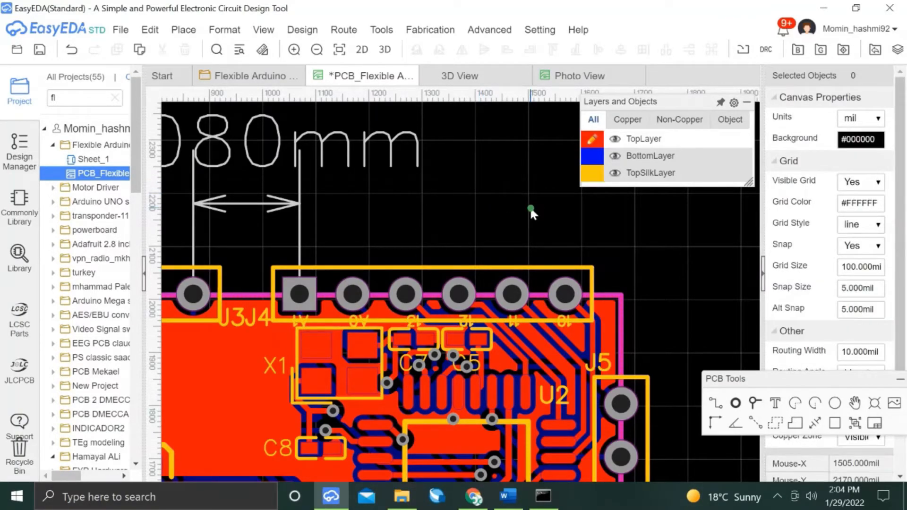
# Select header J4 for editing.
pyautogui.click(590, 308)
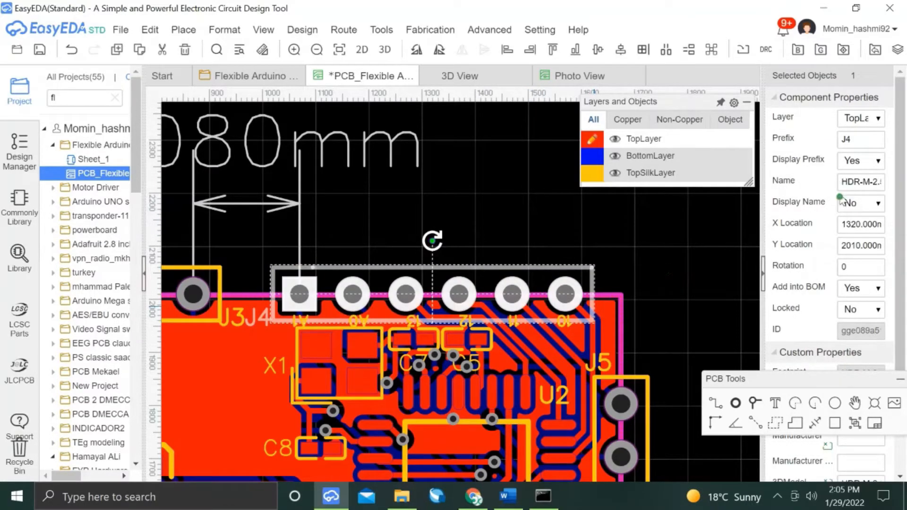
pyautogui.click(868, 160)
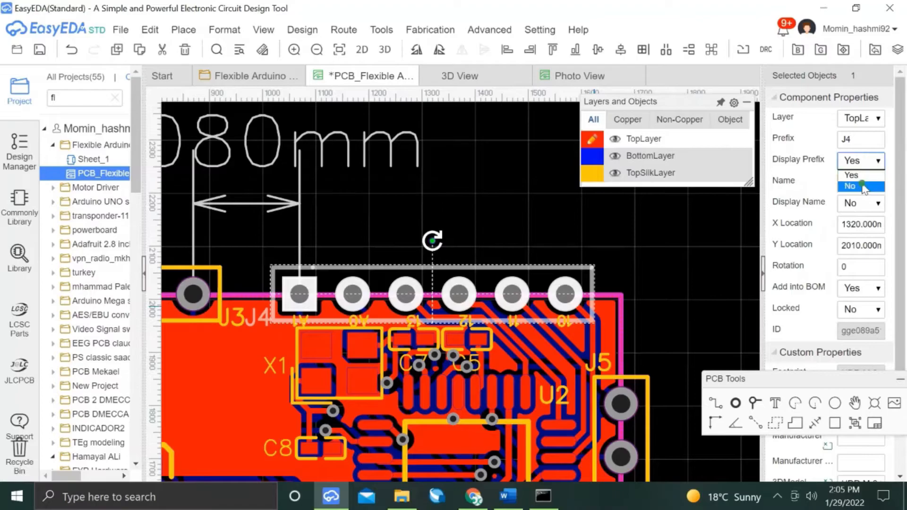
pyautogui.click(862, 187)
pyautogui.click(863, 164)
pyautogui.click(860, 175)
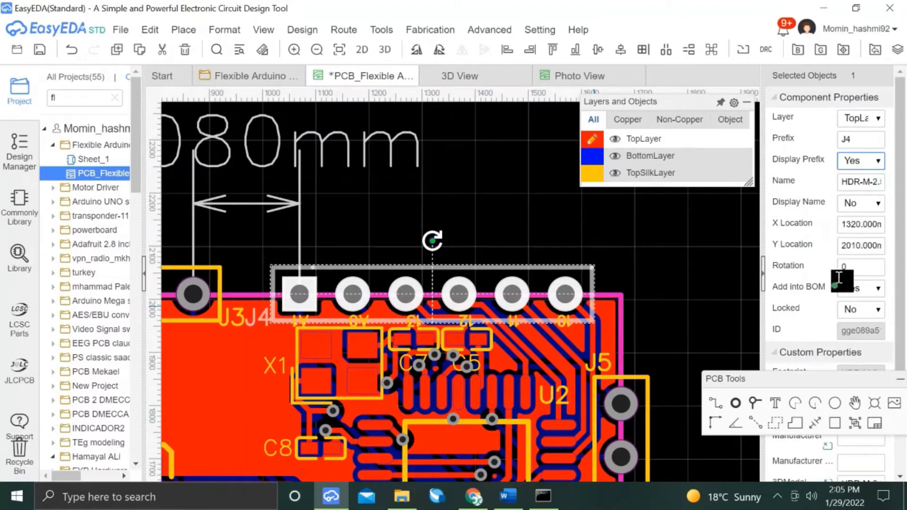
pyautogui.click(707, 295)
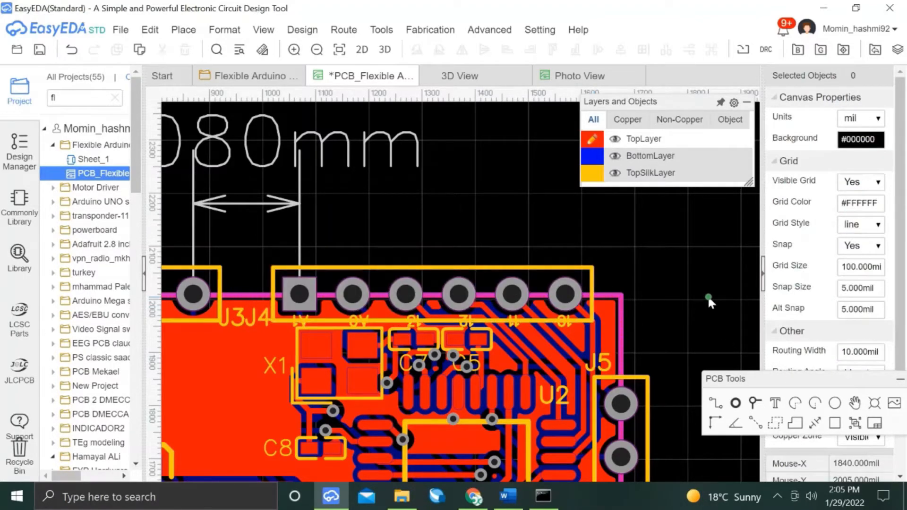
# Move the six-pin header J4 to the bottom layer.
pyautogui.scroll(-1, 707, 293)
pyautogui.moveTo(733, 308); pyautogui.dragTo(710, 282, button='right')
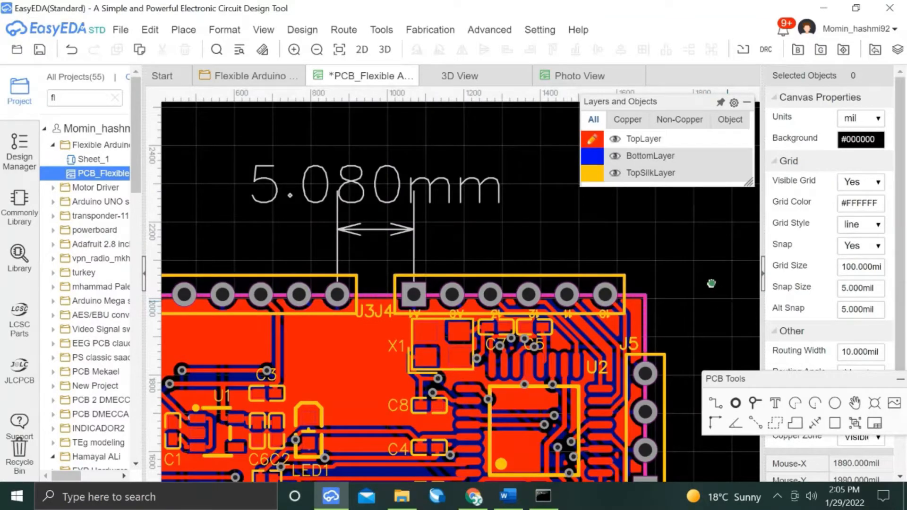
pyautogui.click(600, 255)
pyautogui.click(859, 119)
pyautogui.click(865, 143)
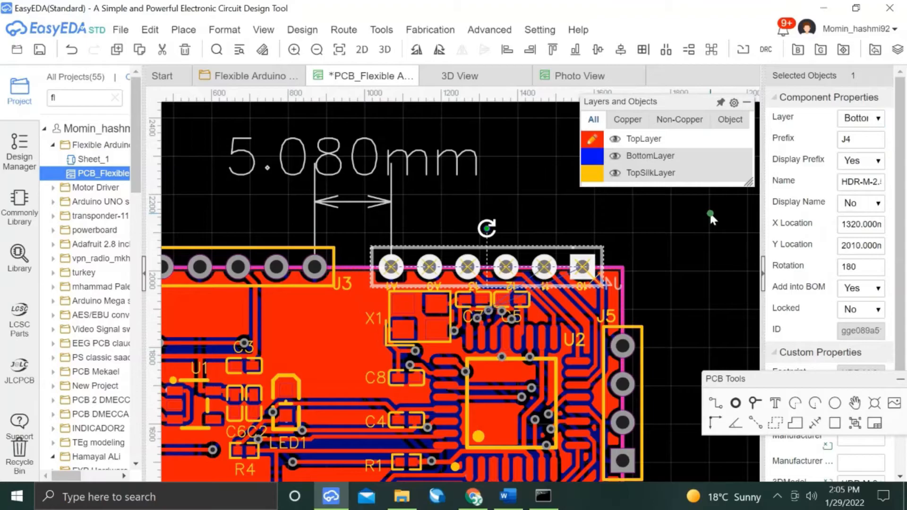
pyautogui.click(704, 217)
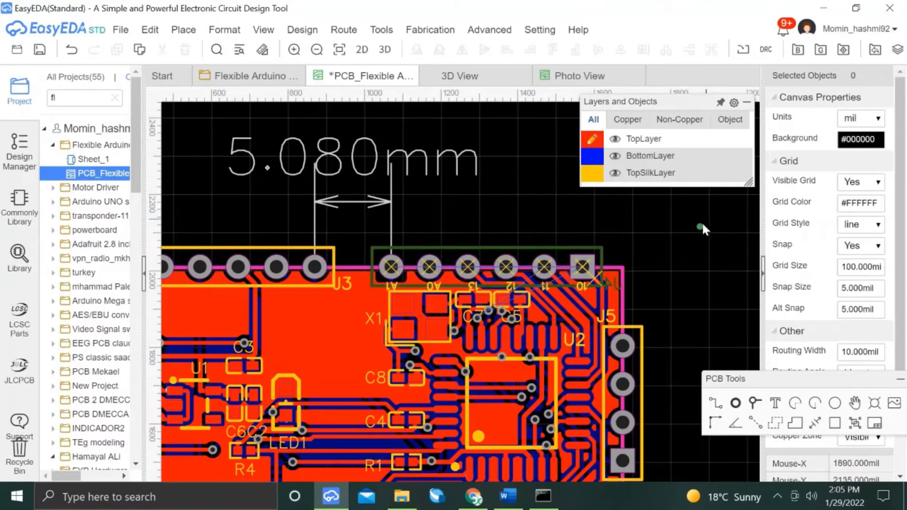
# Rotate header J4 by 180 degrees in place.
pyautogui.scroll(2, 699, 298)
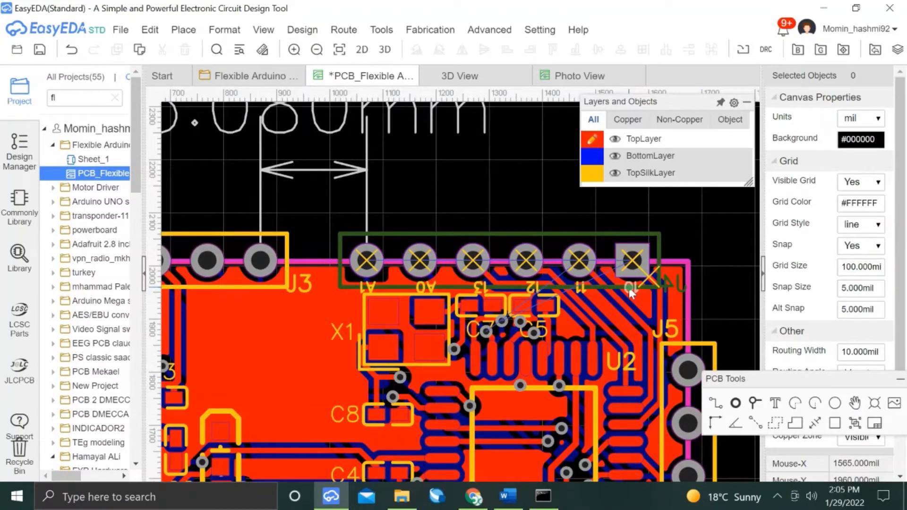
pyautogui.click(585, 253)
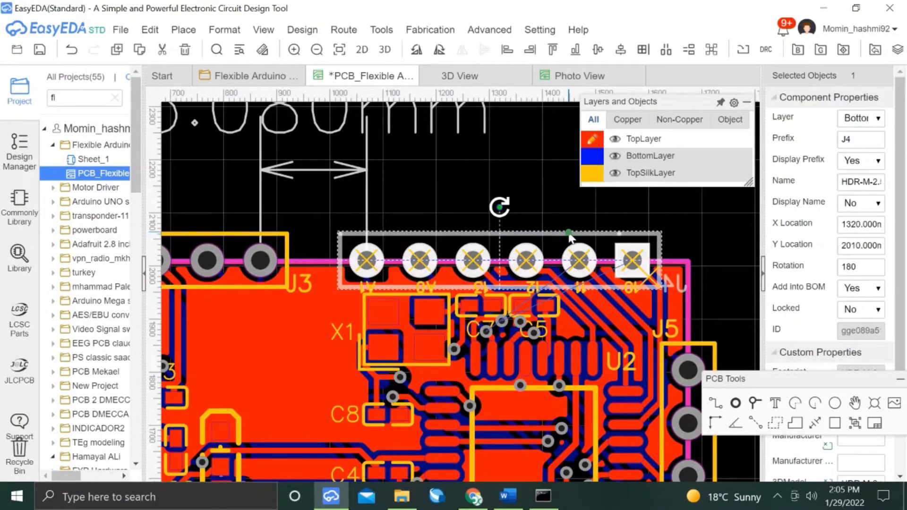
pyautogui.press('space')
pyautogui.press('space')
pyautogui.click(538, 184)
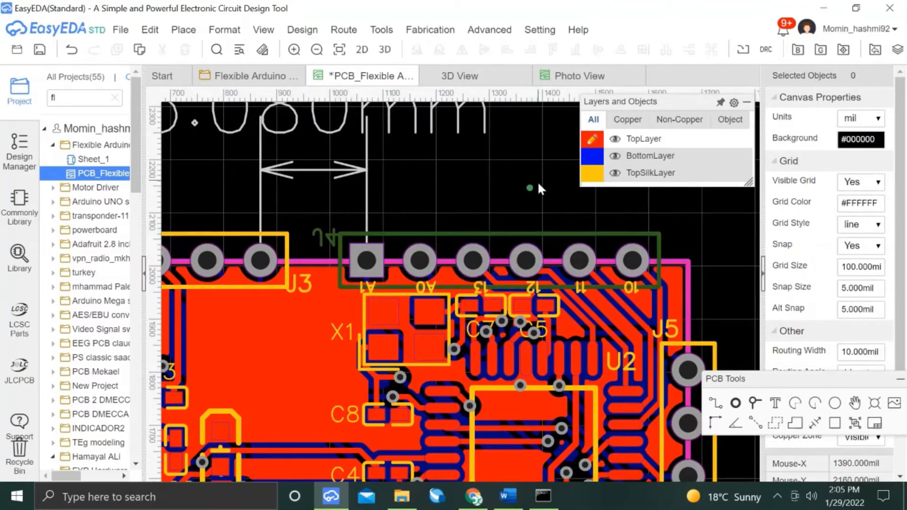
# Put the J4 reference label on TopSilkLayer.
pyautogui.click(328, 239)
pyautogui.click(866, 118)
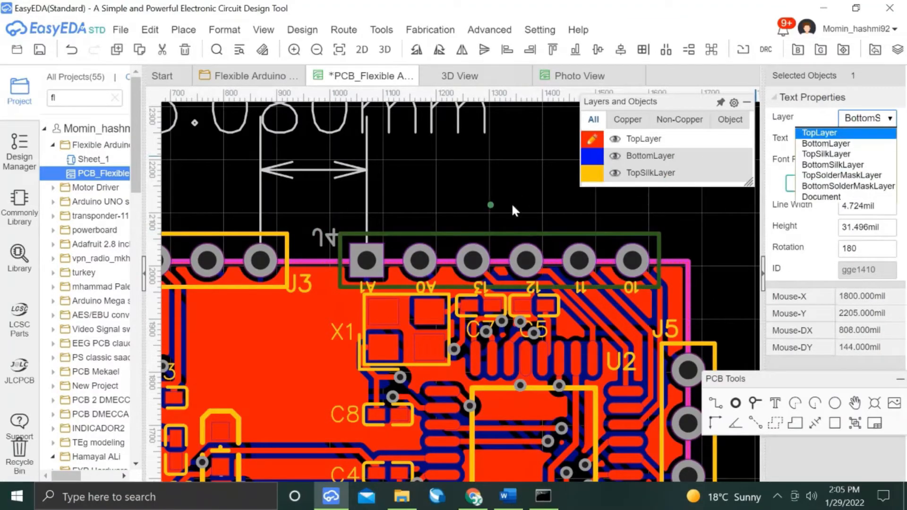
pyautogui.press('Return')
pyautogui.press('Down')
pyautogui.press('Up')
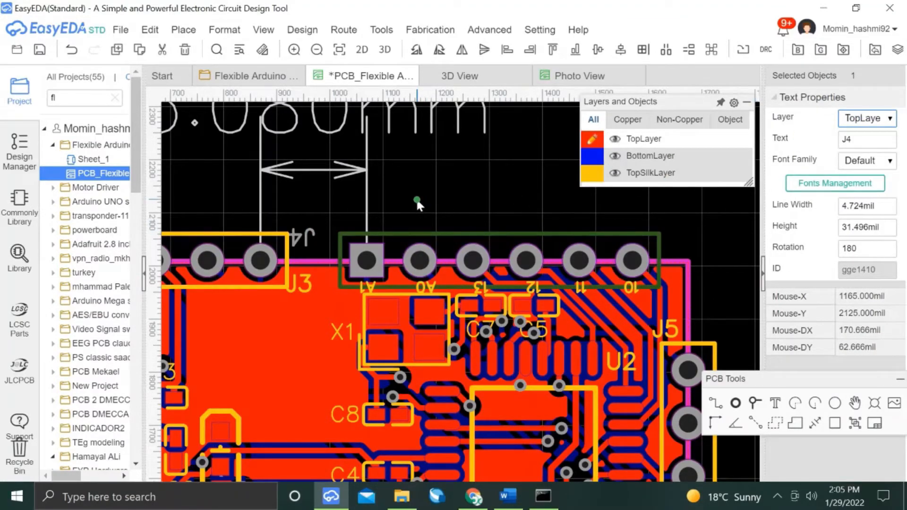
pyautogui.click(415, 197)
pyautogui.click(303, 235)
pyautogui.click(866, 118)
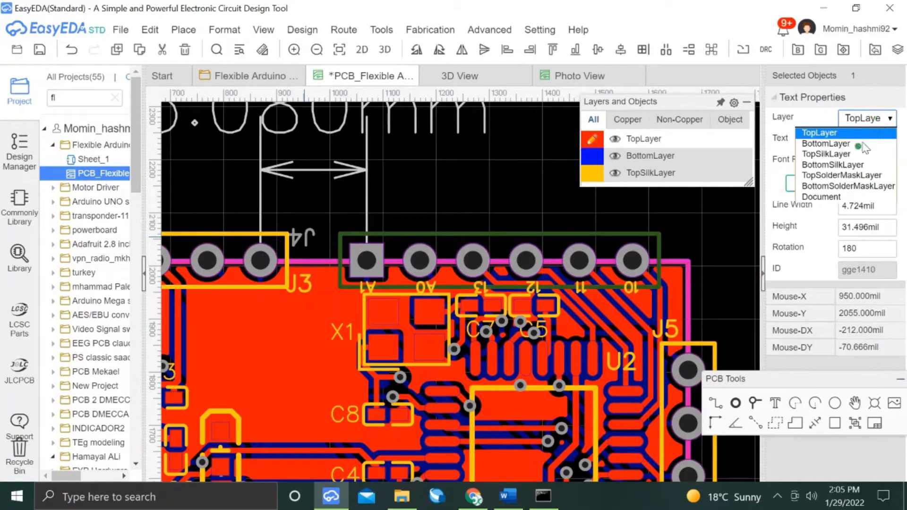
pyautogui.click(846, 154)
pyautogui.click(454, 189)
# Rotate the J4 label by 180 degrees and nudge it down beside the J3 label.
pyautogui.click(311, 238)
pyautogui.press('space')
pyautogui.press('space')
pyautogui.press('Down')
pyautogui.press('Down')
pyautogui.press('Down')
pyautogui.press('Down')
pyautogui.press('Down')
pyautogui.press('Down')
pyautogui.press('Down')
pyautogui.press('Down')
pyautogui.press('Down')
pyautogui.press('Down')
pyautogui.press('Down')
pyautogui.press('Down')
pyautogui.press('Down')
pyautogui.press('Down')
pyautogui.press('Down')
pyautogui.press('Down')
pyautogui.press('Down')
pyautogui.press('Down')
pyautogui.press('Down')
pyautogui.press('Down')
pyautogui.press('Down')
pyautogui.press('Down')
pyautogui.press('Down')
pyautogui.press('Down')
pyautogui.click(418, 191)
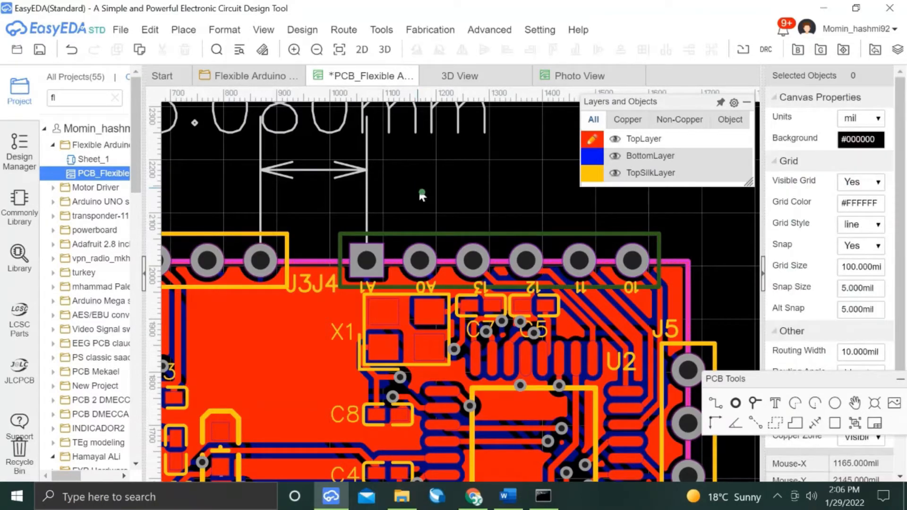
pyautogui.moveTo(421, 190); pyautogui.dragTo(686, 212, button='right')
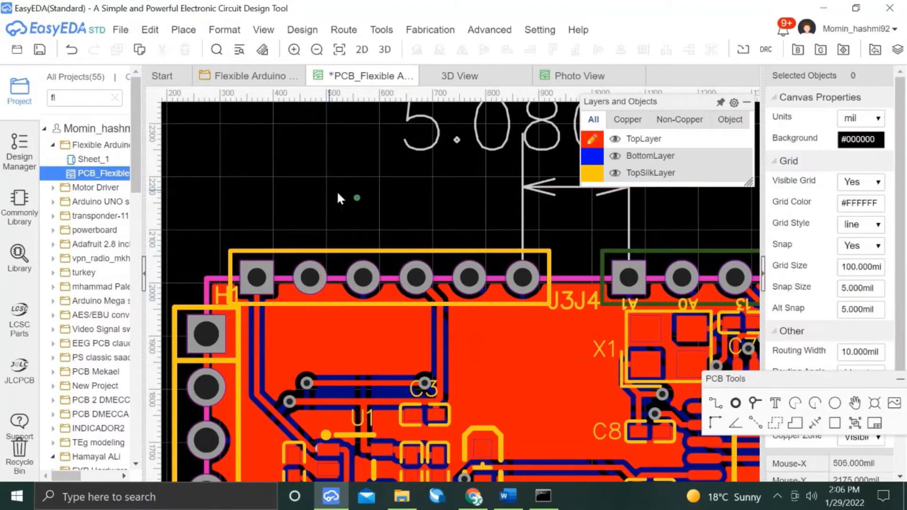
pyautogui.hotkey('ctrl', 'v')
pyautogui.click(284, 168)
pyautogui.hotkey('ctrl', 'z')
pyautogui.click(583, 296)
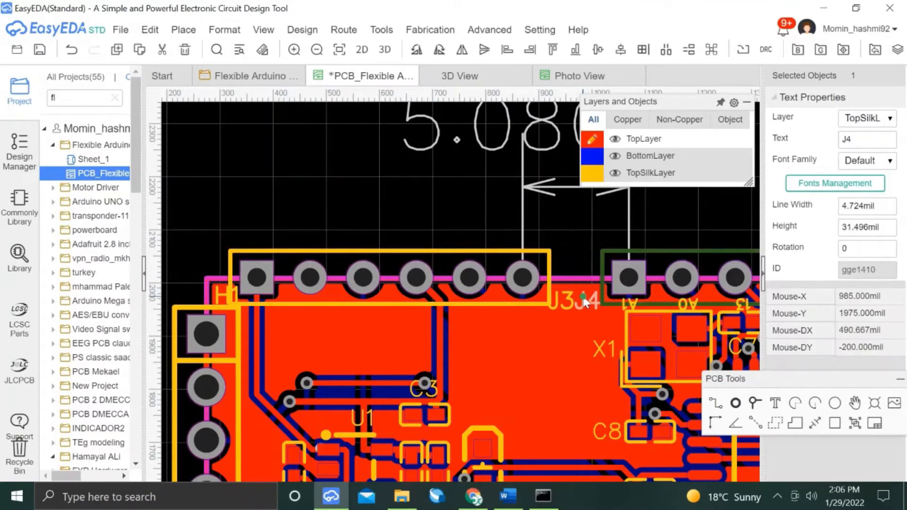
pyautogui.click(258, 160)
# Paste a copy of the A1 pin label in the empty area above header J3 and copy it again.
pyautogui.scroll(-2, 255, 156)
pyautogui.hotkey('ctrl', 'v')
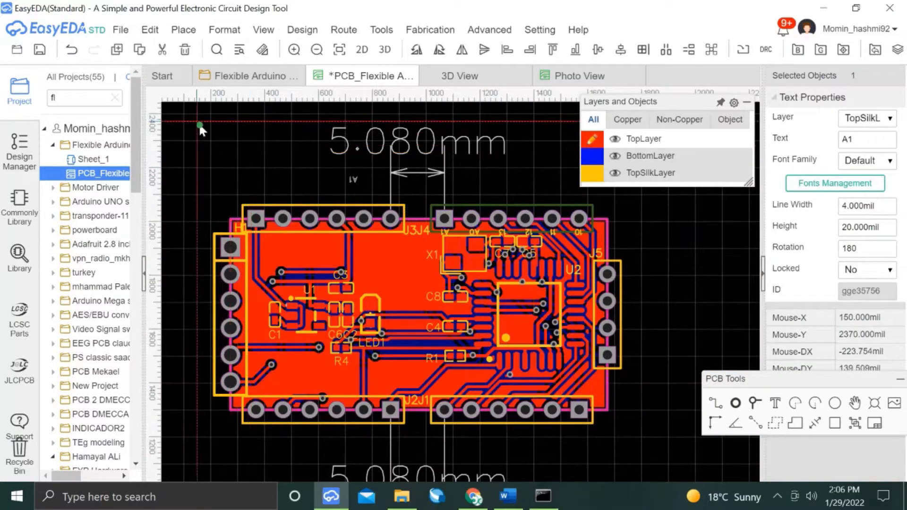
pyautogui.click(200, 125)
pyautogui.click(354, 183)
pyautogui.hotkey('ctrl', 'c')
pyautogui.click(301, 171)
pyautogui.hotkey('ctrl', 'v')
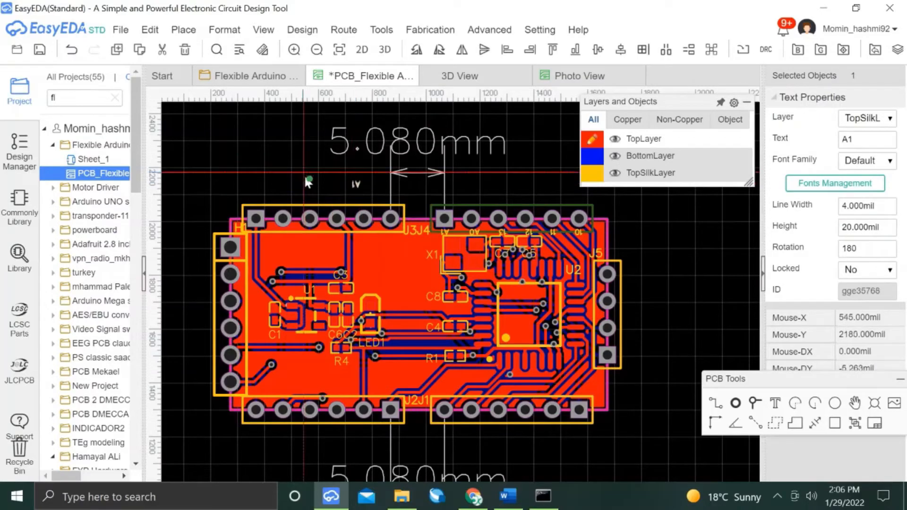
pyautogui.press('Escape')
pyautogui.click(353, 183)
pyautogui.hotkey('ctrl', 'c')
pyautogui.click(347, 182)
pyautogui.scroll(4, 349, 181)
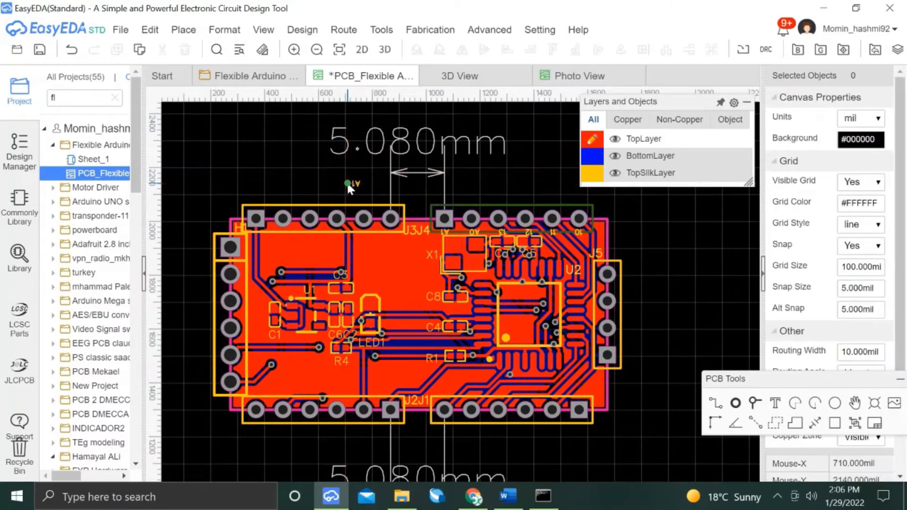
# Check the pin names on the board photo in the Word document and change the pasted label's text to A2.
pyautogui.hotkey('alt', 'Tab')
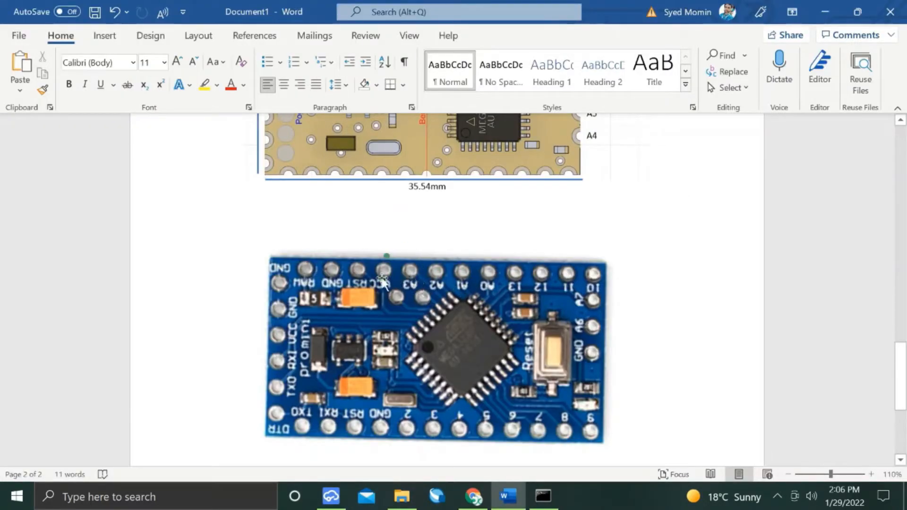
pyautogui.hotkey('alt', 'Tab')
pyautogui.click(377, 195)
pyautogui.press('BackSpace')
pyautogui.write('2')
pyautogui.press('Return')
# Paste five more A1 labels in a row above header J3, alongside the A2 label.
pyautogui.hotkey('ctrl', 'v')
pyautogui.click(295, 191)
pyautogui.hotkey('ctrl', 'v')
pyautogui.click(267, 188)
pyautogui.hotkey('ctrl', 'v')
pyautogui.click(216, 185)
pyautogui.hotkey('ctrl', 'v')
pyautogui.click(177, 185)
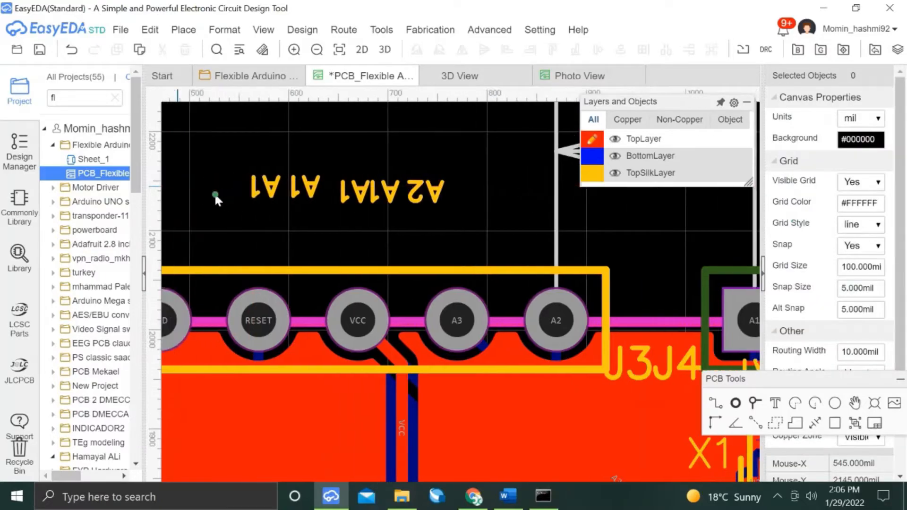
pyautogui.hotkey('ctrl', 'v')
pyautogui.click(286, 185)
# Change the two pasted labels nearest to A2 to A3 and VCC.
pyautogui.click(499, 193)
pyautogui.doubleClick(476, 191)
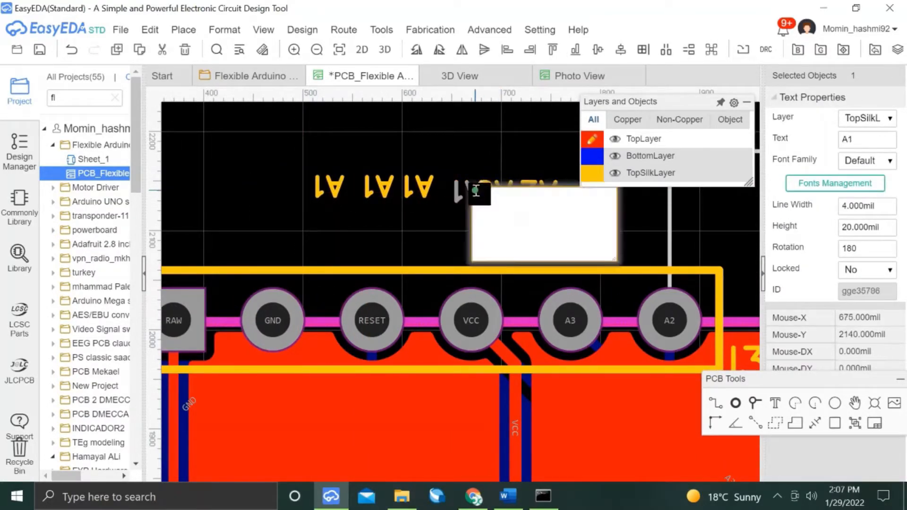
pyautogui.write('VCC')
pyautogui.press('Return')
# Shift the three remaining A1 labels and the VCC label outward along the row so they no longer overlap.
pyautogui.click(334, 187)
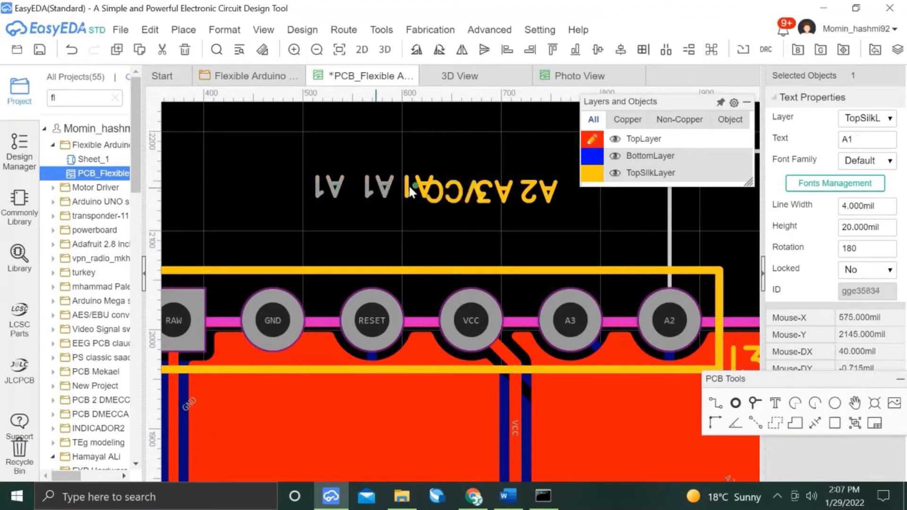
pyautogui.keyDown('ctrl'); pyautogui.click(377, 188); pyautogui.keyUp('ctrl')
pyautogui.keyDown('ctrl'); pyautogui.click(417, 185); pyautogui.keyUp('ctrl')
pyautogui.moveTo(362, 187); pyautogui.dragTo(334, 187)
pyautogui.moveTo(438, 191); pyautogui.dragTo(402, 191)
# Check the pin names on the Word board photo and change the next two A1 labels to RST and GND.
pyautogui.hotkey('alt', 'Tab')
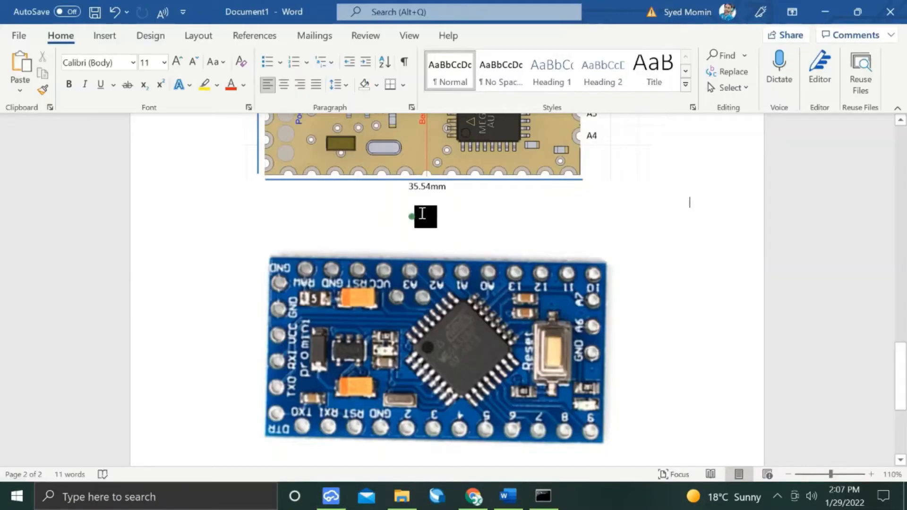
pyautogui.hotkey('alt', 'Tab')
pyautogui.doubleClick(344, 191)
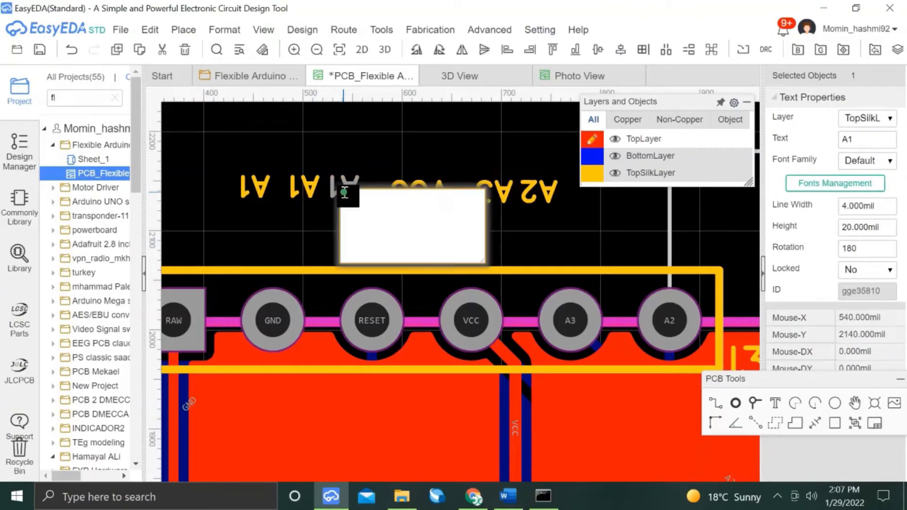
pyautogui.write('RST')
pyautogui.press('Return')
pyautogui.doubleClick(298, 189)
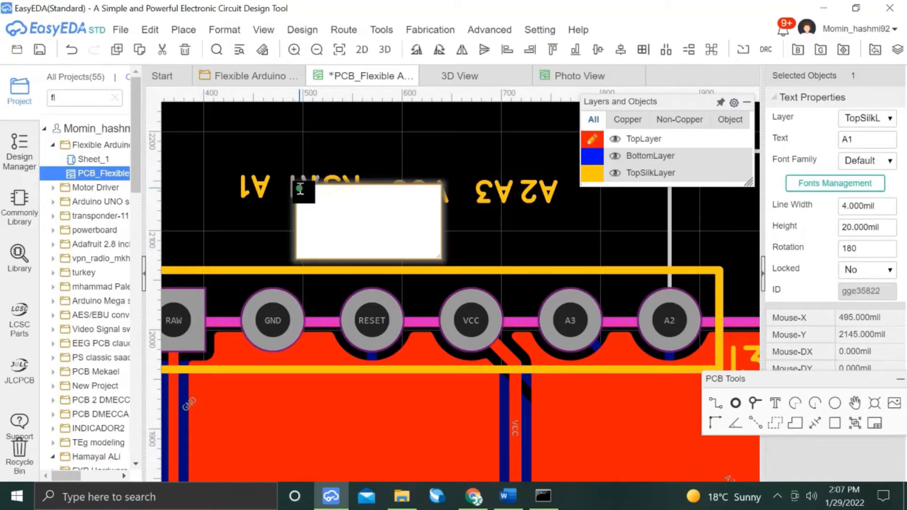
pyautogui.write('GND')
pyautogui.press('Return')
# Shift the last A1 label outward, check its pin name on the Word board photo and change it to RAW.
pyautogui.keyDown('ctrl'); pyautogui.click(259, 187); pyautogui.keyUp('ctrl')
pyautogui.moveTo(258, 187); pyautogui.dragTo(230, 184)
pyautogui.click(242, 210)
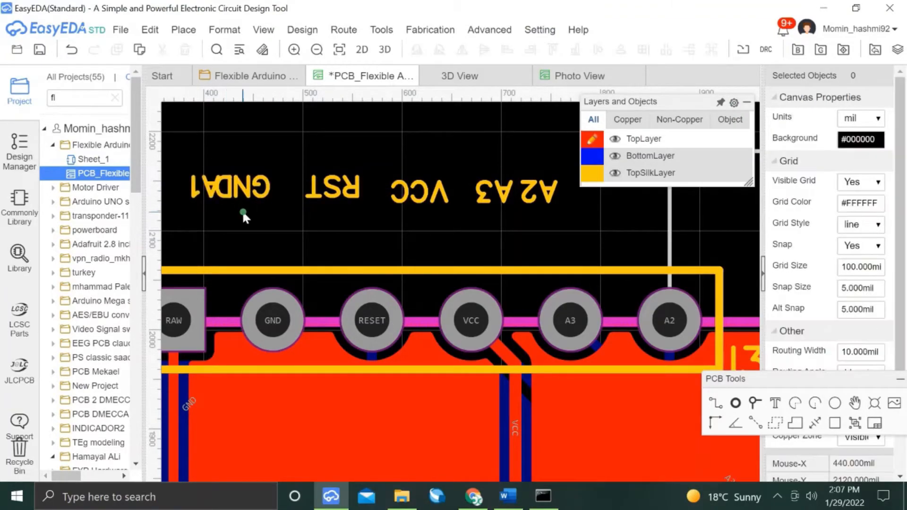
pyautogui.hotkey('alt', 'Tab')
pyautogui.hotkey('alt', 'Tab')
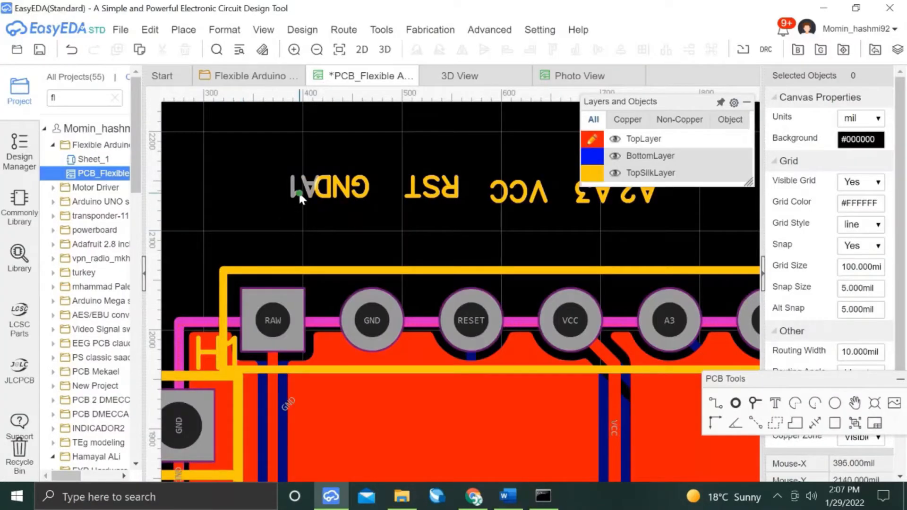
pyautogui.doubleClick(299, 191)
pyautogui.write('RAW')
pyautogui.press('Return')
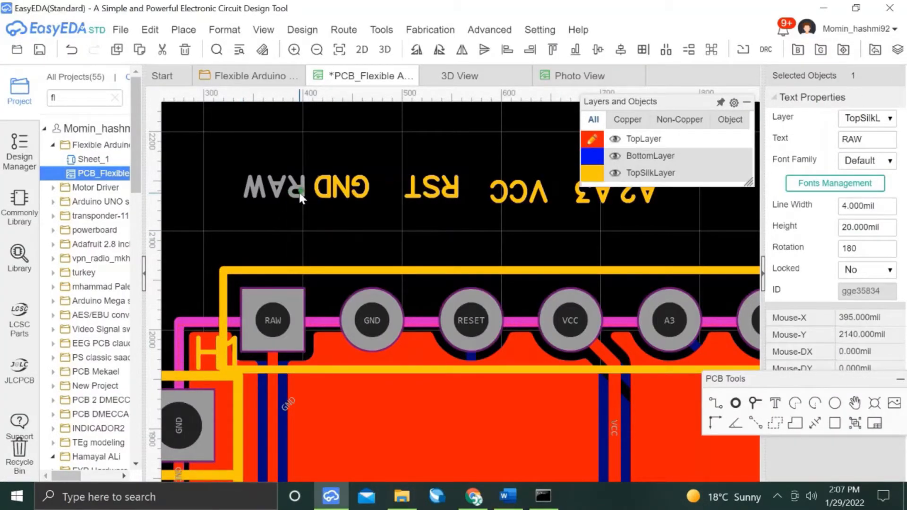
pyautogui.click(405, 242)
pyautogui.scroll(-2, 338, 233)
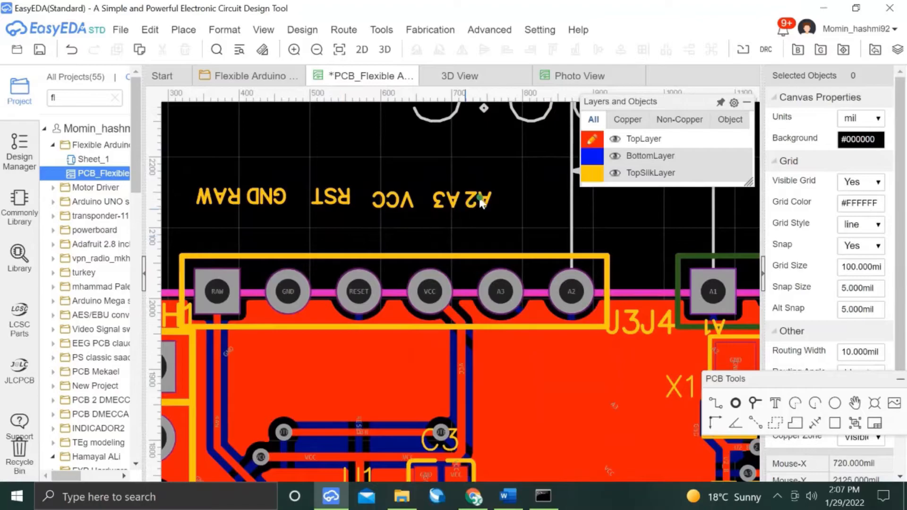
# Move the A2 label above its pad, then align and evenly space the six labels over J3's pads.
pyautogui.moveTo(472, 199); pyautogui.dragTo(571, 202)
pyautogui.click(226, 194)
pyautogui.keyDown('ctrl'); pyautogui.click(275, 199); pyautogui.keyUp('ctrl')
pyautogui.keyDown('ctrl'); pyautogui.click(338, 201); pyautogui.keyUp('ctrl')
pyautogui.keyDown('ctrl'); pyautogui.click(393, 199); pyautogui.keyUp('ctrl')
pyautogui.keyDown('ctrl'); pyautogui.click(448, 201); pyautogui.keyUp('ctrl')
pyautogui.keyDown('ctrl'); pyautogui.click(566, 202); pyautogui.keyUp('ctrl')
pyautogui.click(598, 49)
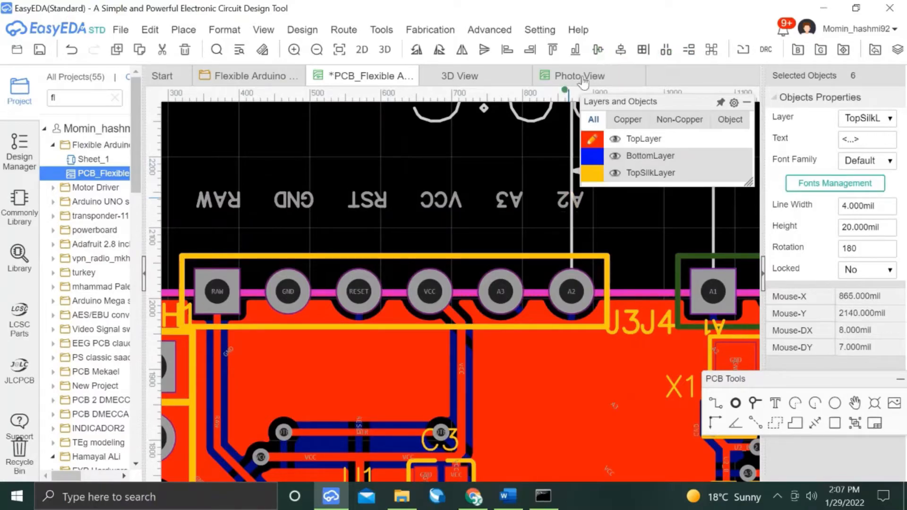
# Select the six labels RAW, GND, RST, VCC, A3 and A2 and move them down to just below J3's pads.
pyautogui.moveTo(186, 153); pyautogui.dragTo(590, 220)
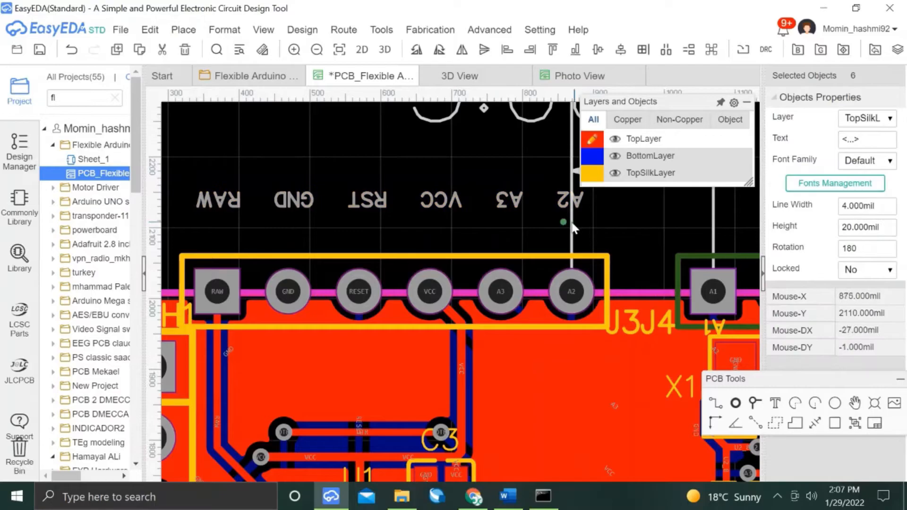
pyautogui.press('Down')
pyautogui.press('Down')
pyautogui.press('Down')
pyautogui.press('Down')
pyautogui.press('Down')
pyautogui.press('Down')
pyautogui.press('Down')
pyautogui.press('Down')
pyautogui.press('Down')
pyautogui.press('Down')
pyautogui.press('Down')
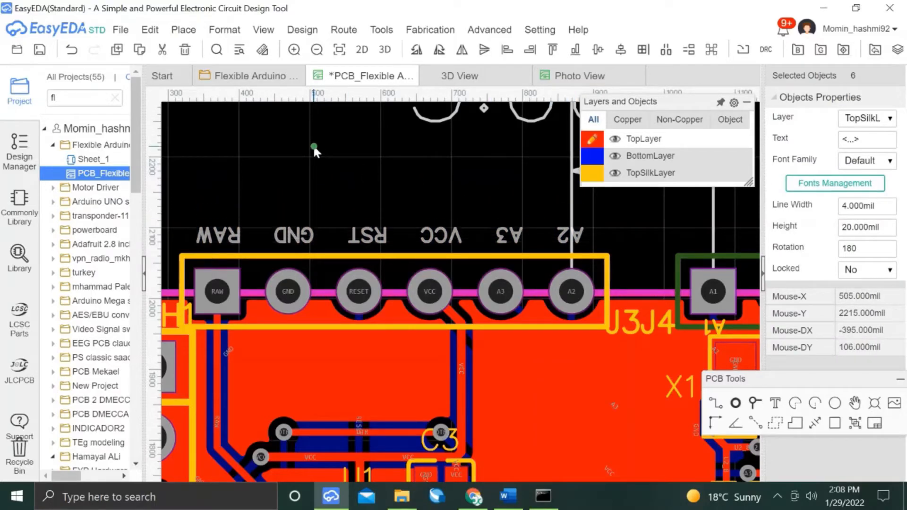
pyautogui.press('Down')
pyautogui.press('Down')
pyautogui.press('Down')
pyautogui.press('Down')
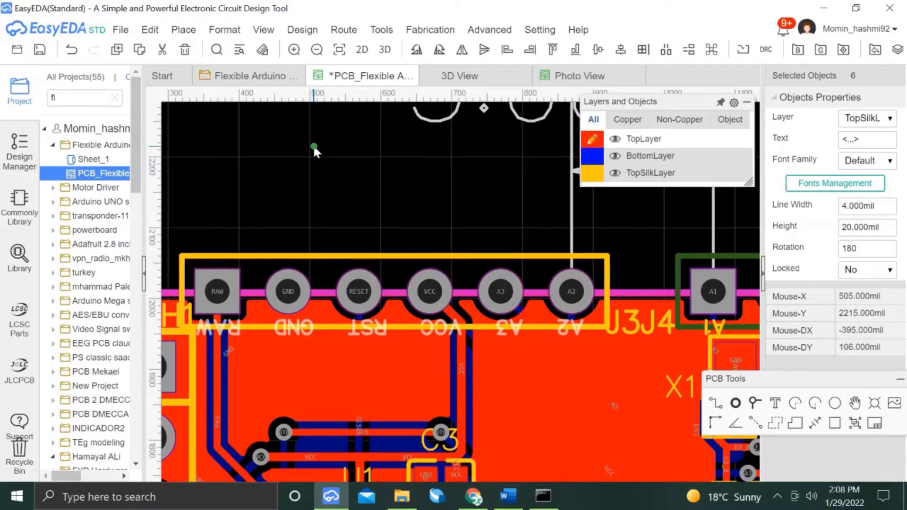
pyautogui.click(313, 146)
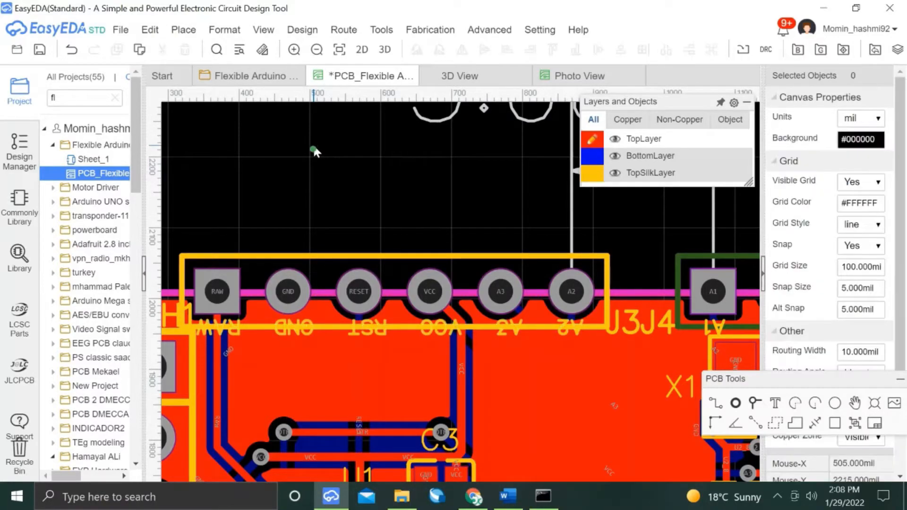
# Move header J3 to the bottom layer.
pyautogui.click(432, 283)
pyautogui.click(456, 256)
pyautogui.click(860, 118)
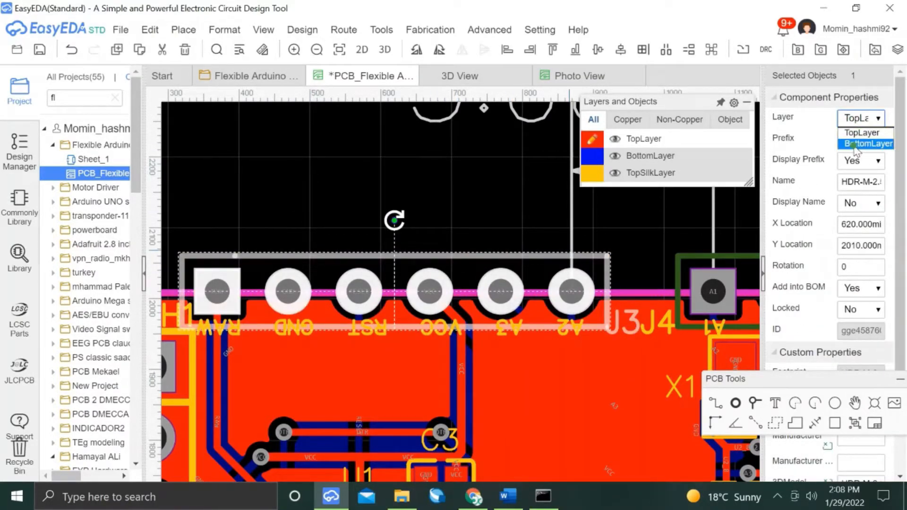
pyautogui.click(865, 141)
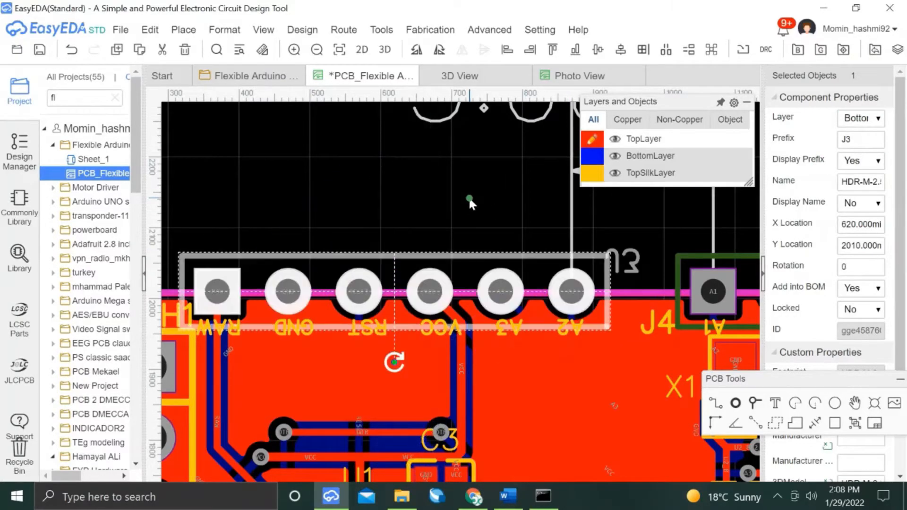
# Put the J3 designator text on the top silkscreen layer.
pyautogui.click(468, 196)
pyautogui.click(866, 121)
pyautogui.click(831, 132)
pyautogui.press('Down')
pyautogui.press('Down')
pyautogui.press('Down')
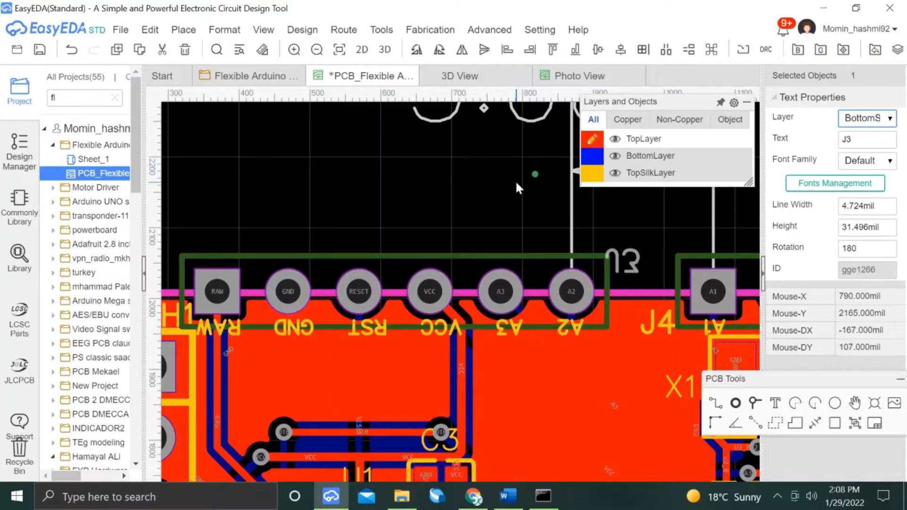
pyautogui.click(888, 123)
pyautogui.click(831, 154)
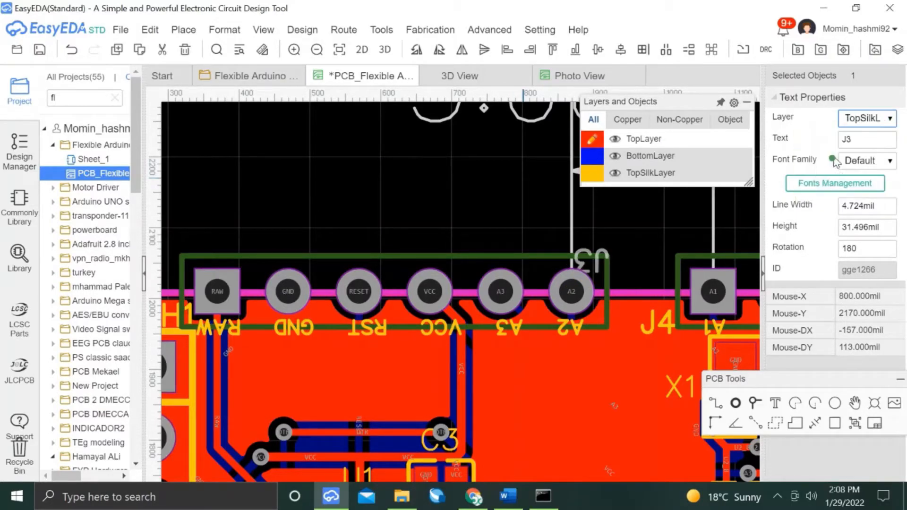
# Rotate the J3 designator upright, move it beside J4 between the two headers, and nudge both designators down together.
pyautogui.click(509, 188)
pyautogui.click(606, 258)
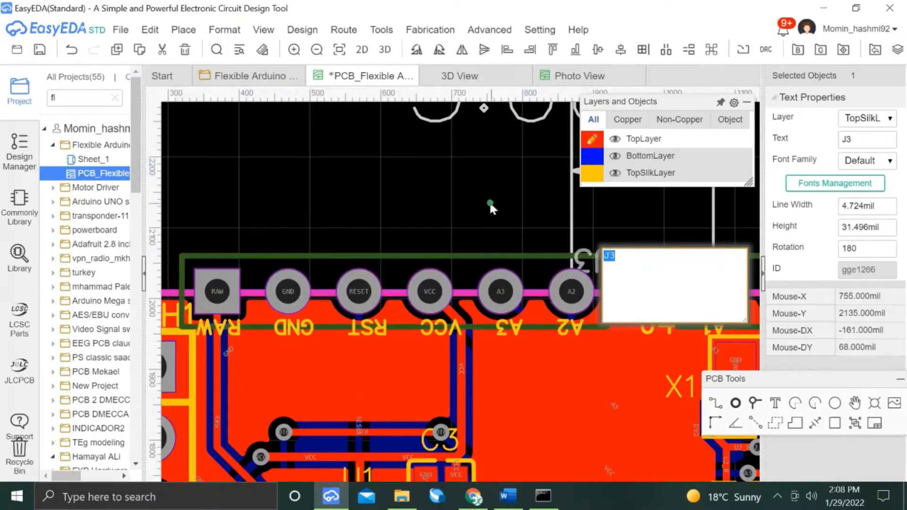
pyautogui.click(489, 201)
pyautogui.click(603, 253)
pyautogui.press('Right')
pyautogui.press('Right')
pyautogui.press('Right')
pyautogui.press('Right')
pyautogui.press('Right')
pyautogui.press('space')
pyautogui.press('space')
pyautogui.press('Down')
pyautogui.press('Down')
pyautogui.press('Down')
pyautogui.press('Down')
pyautogui.press('Down')
pyautogui.press('Down')
pyautogui.press('Down')
pyautogui.press('Down')
pyautogui.press('Down')
pyautogui.press('Down')
pyautogui.press('Down')
pyautogui.press('Down')
pyautogui.press('Down')
pyautogui.press('Down')
pyautogui.press('Left')
pyautogui.press('Left')
pyautogui.press('Left')
pyautogui.press('Left')
pyautogui.press('Down')
pyautogui.press('Down')
pyautogui.press('Down')
pyautogui.press('Down')
pyautogui.press('Down')
pyautogui.press('Down')
pyautogui.press('Down')
pyautogui.press('Down')
pyautogui.press('Up')
pyautogui.press('Up')
pyautogui.press('Up')
pyautogui.press('Up')
pyautogui.press('Up')
pyautogui.press('Left')
pyautogui.press('Left')
pyautogui.press('Left')
pyautogui.press('Left')
pyautogui.press('Down')
pyautogui.click(654, 317)
pyautogui.keyDown('ctrl'); pyautogui.click(621, 318); pyautogui.keyUp('ctrl')
pyautogui.press('Down')
pyautogui.click(494, 194)
# Save the PCB, inspect the header labels in the 3D view, and close the preview tabs.
pyautogui.scroll(-1, 494, 194)
pyautogui.scroll(-1, 494, 195)
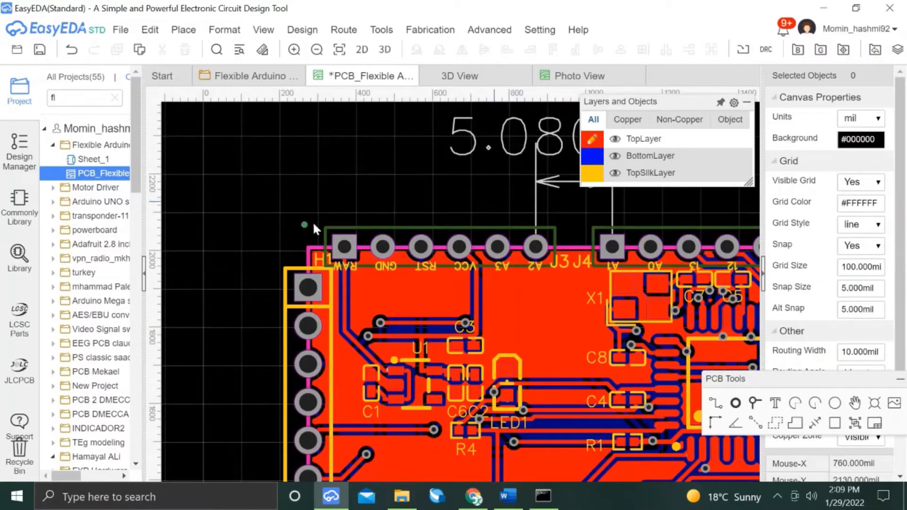
pyautogui.scroll(-1, 302, 222)
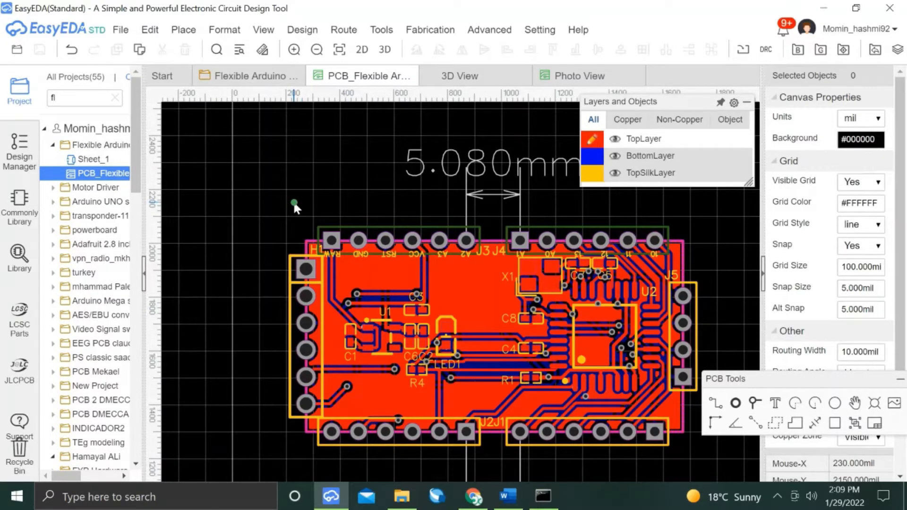
pyautogui.scroll(-1, 312, 203)
pyautogui.scroll(2, 340, 189)
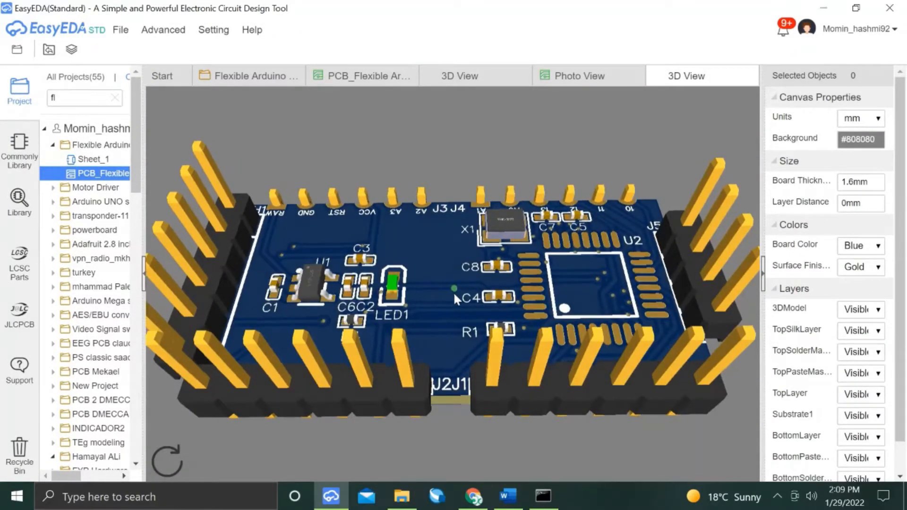
pyautogui.moveTo(460, 338); pyautogui.dragTo(446, 233)
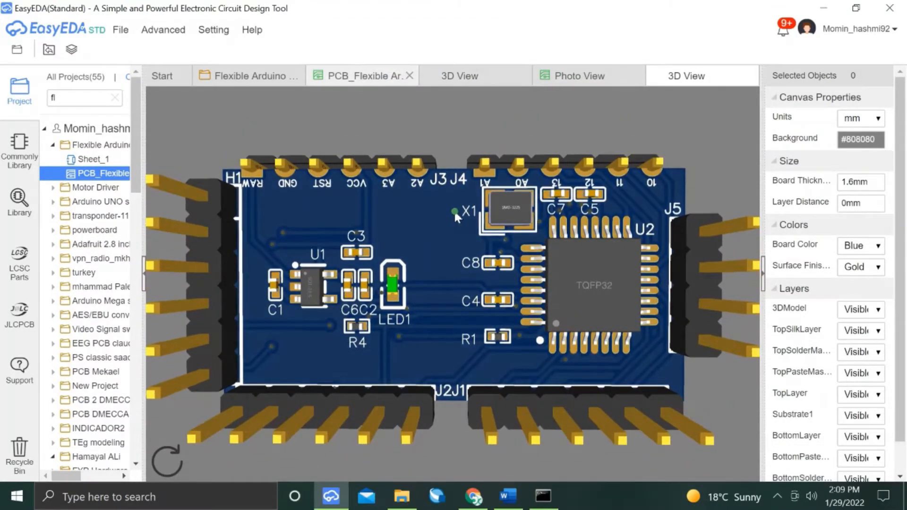
pyautogui.click(522, 76)
pyautogui.click(523, 77)
pyautogui.click(523, 76)
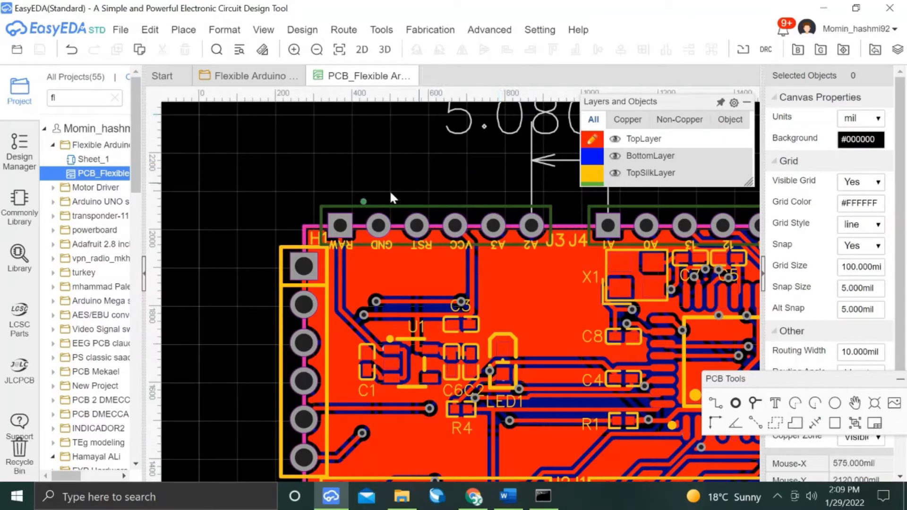
# Set the text height of the C1, U1, C3, LED1, C2, C6 and R4 designators to 20 mil.
pyautogui.scroll(-2, 273, 270)
pyautogui.scroll(2, 342, 353)
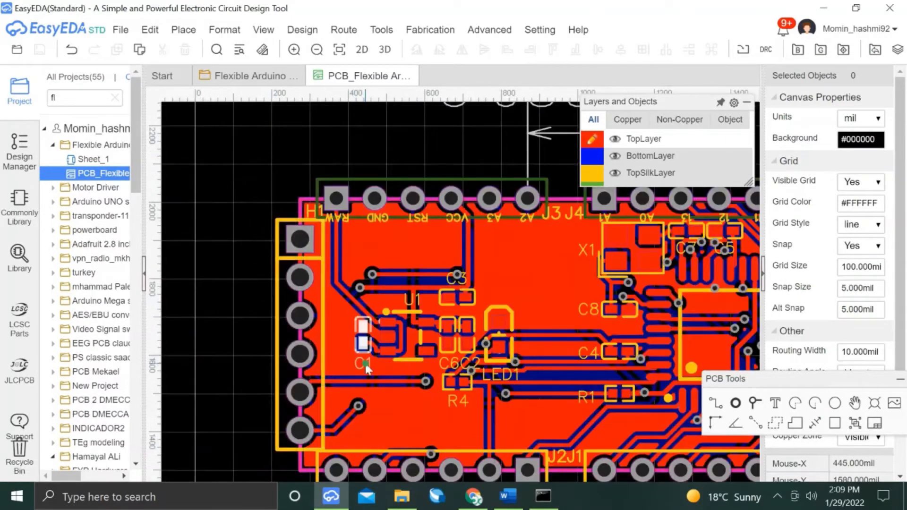
pyautogui.keyDown('ctrl'); pyautogui.click(417, 298); pyautogui.keyUp('ctrl')
pyautogui.keyDown('ctrl'); pyautogui.click(463, 279); pyautogui.keyUp('ctrl')
pyautogui.keyDown('ctrl'); pyautogui.click(508, 376); pyautogui.keyUp('ctrl')
pyautogui.keyDown('ctrl'); pyautogui.click(468, 365); pyautogui.keyUp('ctrl')
pyautogui.keyDown('ctrl'); pyautogui.click(457, 365); pyautogui.keyUp('ctrl')
pyautogui.keyDown('ctrl'); pyautogui.click(452, 401); pyautogui.keyUp('ctrl')
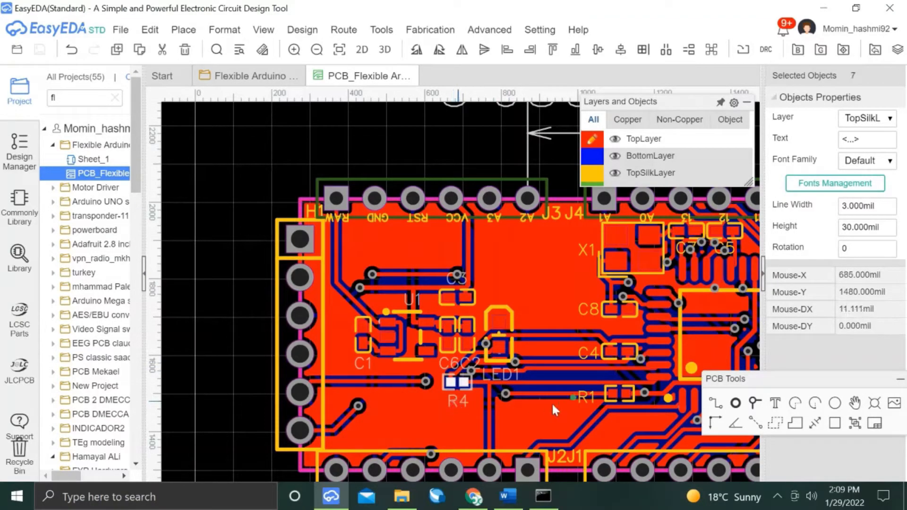
pyautogui.click(849, 230)
pyautogui.write('20')
pyautogui.press('Return')
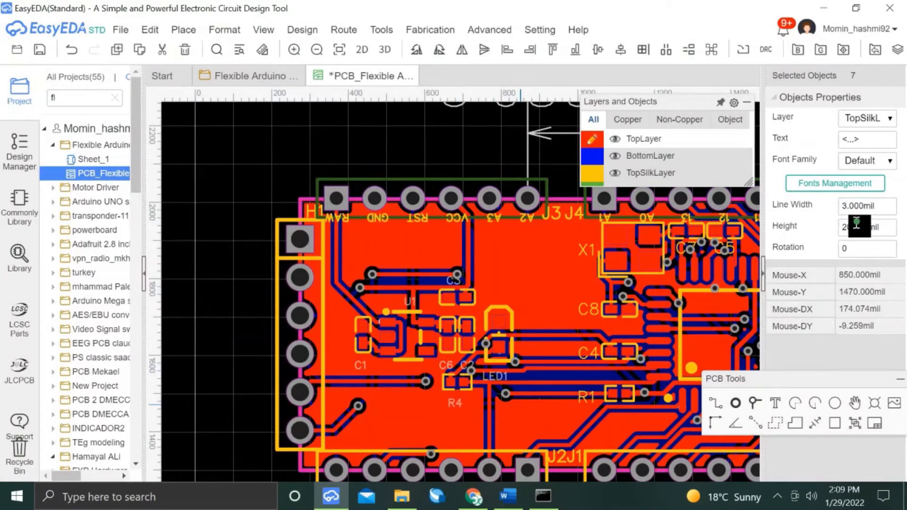
# Set the J1, J2, J3, J4, X1, C8, C4 and R1 designators to 3 mil line width and 20 mil height.
pyautogui.click(575, 455)
pyautogui.keyDown('ctrl'); pyautogui.click(561, 454); pyautogui.keyUp('ctrl')
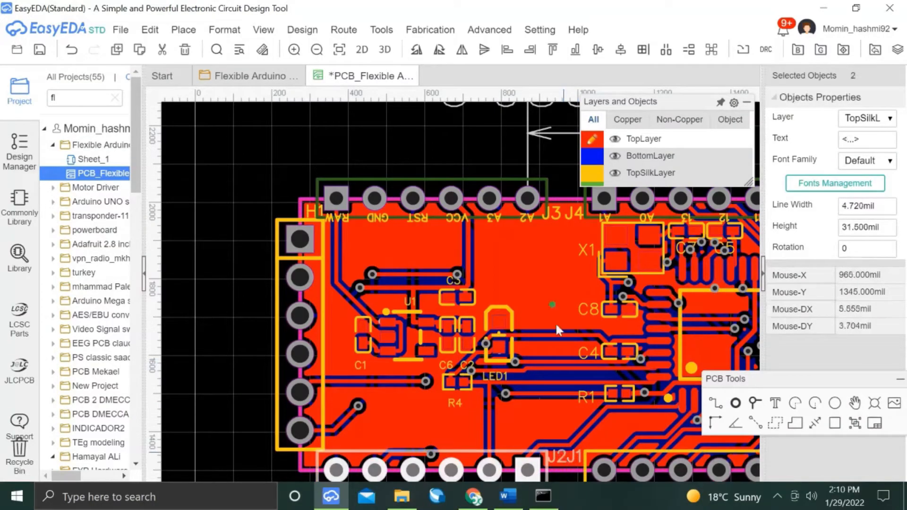
pyautogui.keyDown('ctrl'); pyautogui.click(556, 214); pyautogui.keyUp('ctrl')
pyautogui.keyDown('ctrl'); pyautogui.click(568, 214); pyautogui.keyUp('ctrl')
pyautogui.keyDown('ctrl'); pyautogui.click(587, 247); pyautogui.keyUp('ctrl')
pyautogui.keyDown('ctrl'); pyautogui.click(589, 309); pyautogui.keyUp('ctrl')
pyautogui.keyDown('ctrl'); pyautogui.click(588, 353); pyautogui.keyUp('ctrl')
pyautogui.keyDown('ctrl'); pyautogui.click(586, 397); pyautogui.keyUp('ctrl')
pyautogui.click(850, 206)
pyautogui.click(854, 225)
pyautogui.write('20')
pyautogui.press('Return')
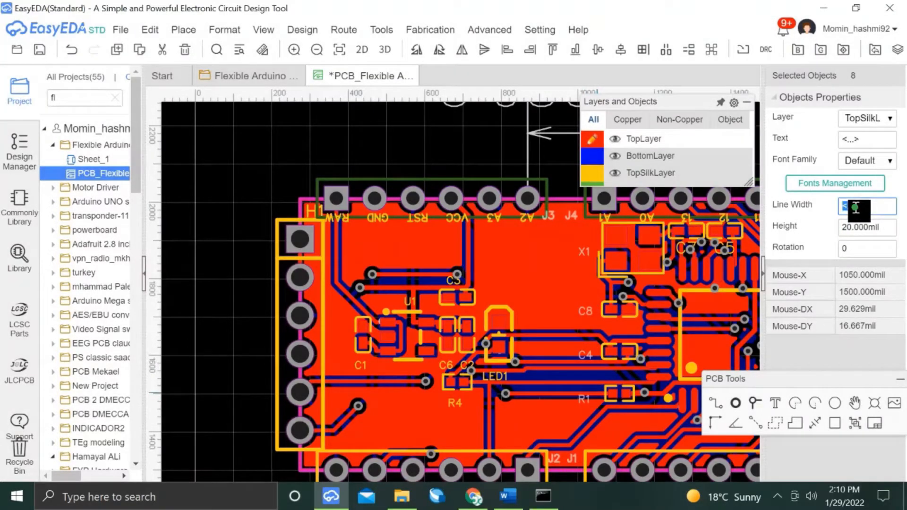
pyautogui.press('Return')
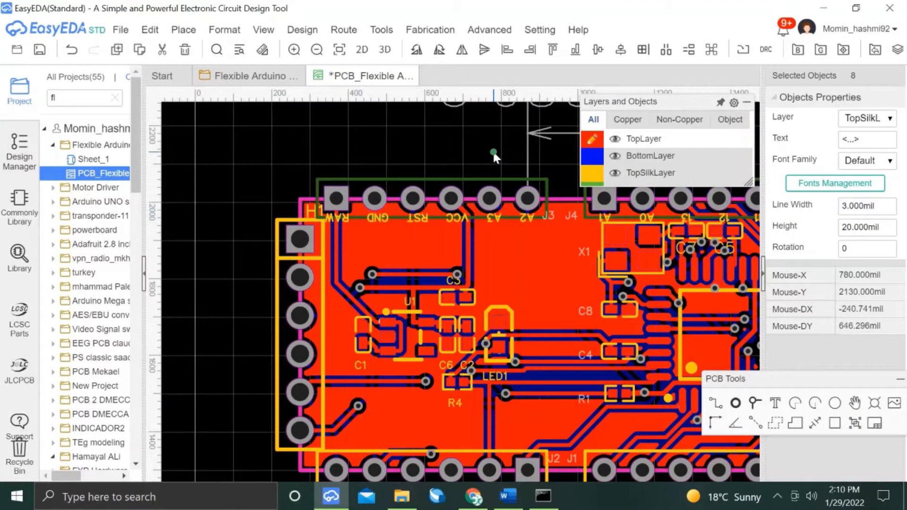
pyautogui.click(480, 157)
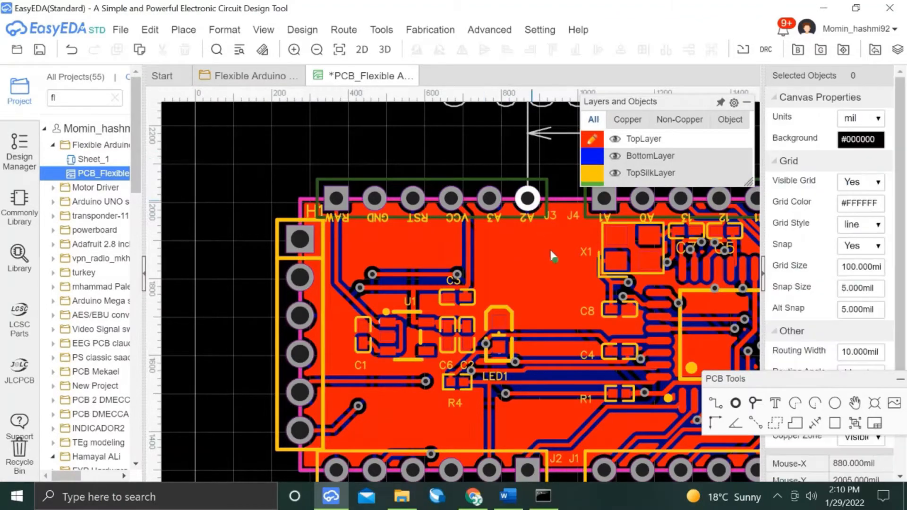
# Set the C7, C5, U2 and J5 designators to 3 mil line width and 20 mil height.
pyautogui.press('Right')
pyautogui.press('Right')
pyautogui.press('Right')
pyautogui.press('Right')
pyautogui.press('Right')
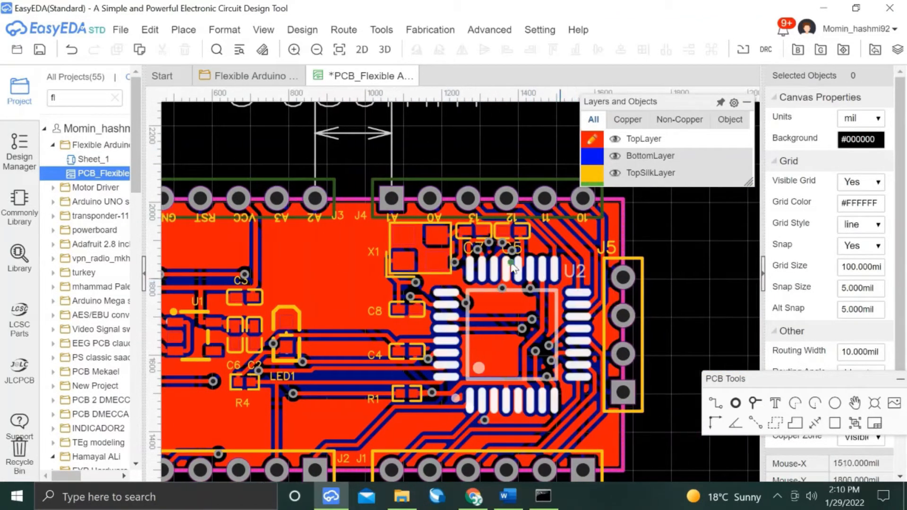
pyautogui.click(495, 251)
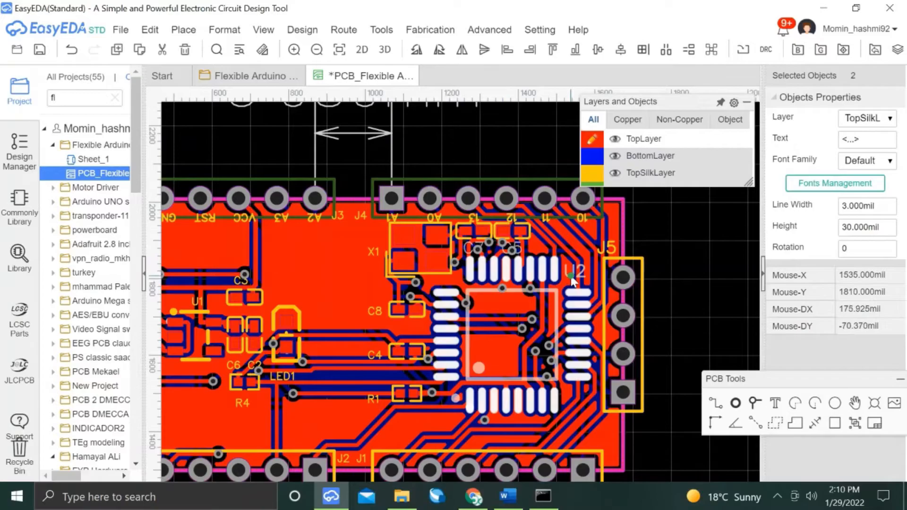
pyautogui.click(857, 227)
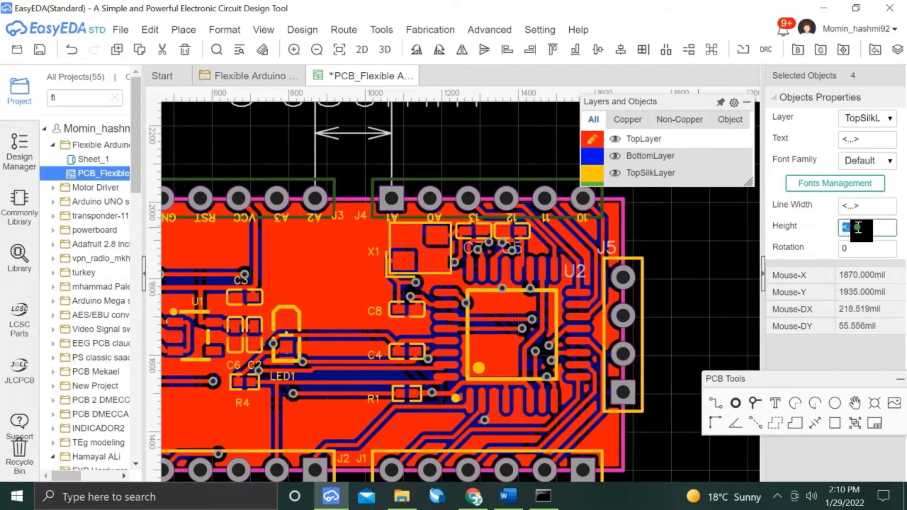
pyautogui.write('20')
pyautogui.press('Return')
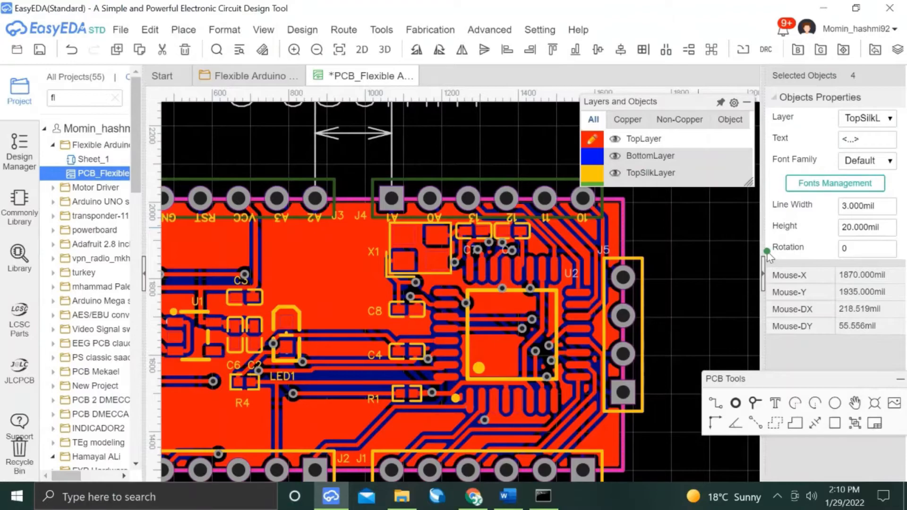
pyautogui.click(702, 273)
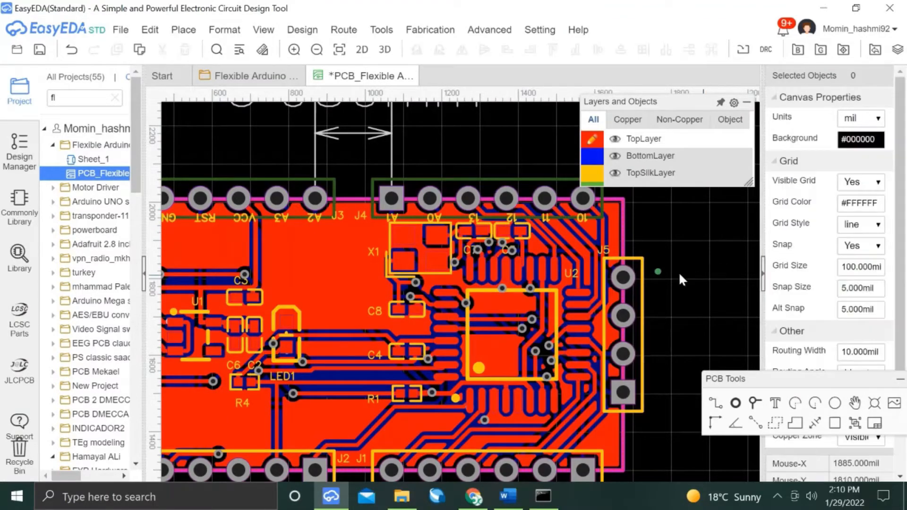
# Shift the J5 designator slightly outward, move the C7 and C5 designators beside their capacitors, and save the PCB.
pyautogui.click(605, 250)
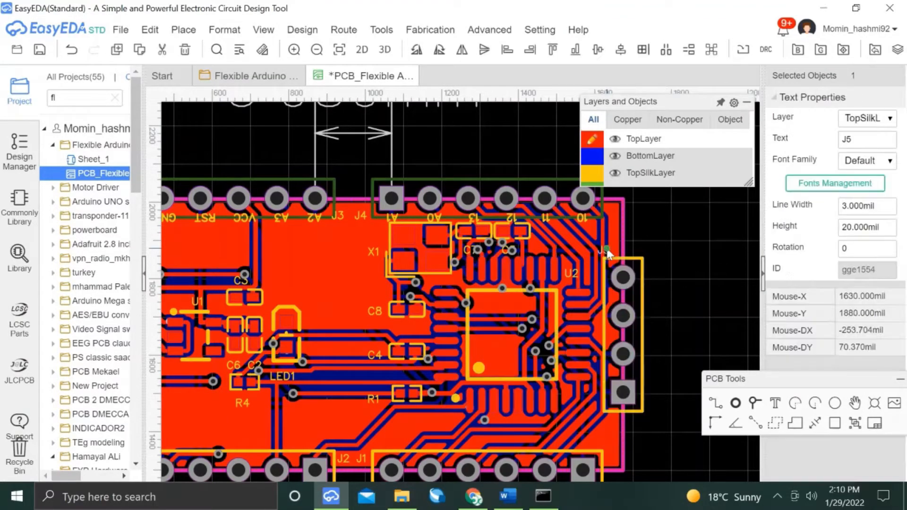
pyautogui.click(677, 216)
pyautogui.moveTo(467, 253); pyautogui.dragTo(553, 234)
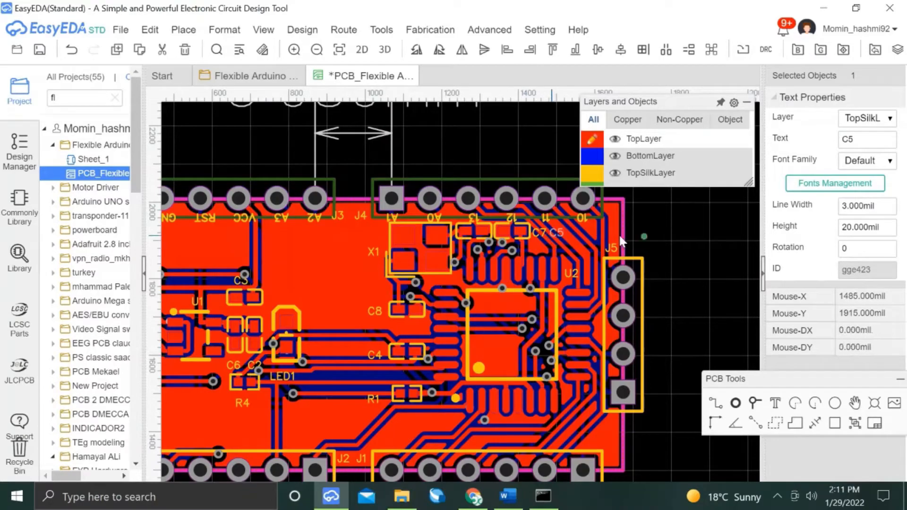
pyautogui.click(693, 237)
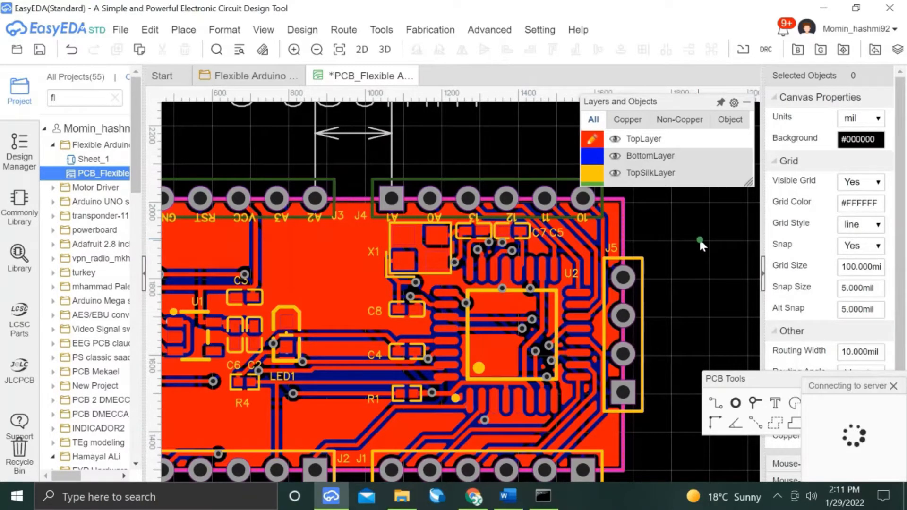
# Inspect the resized designators on the board in the 3D view, then return to the PCB layout.
pyautogui.scroll(-2, 699, 237)
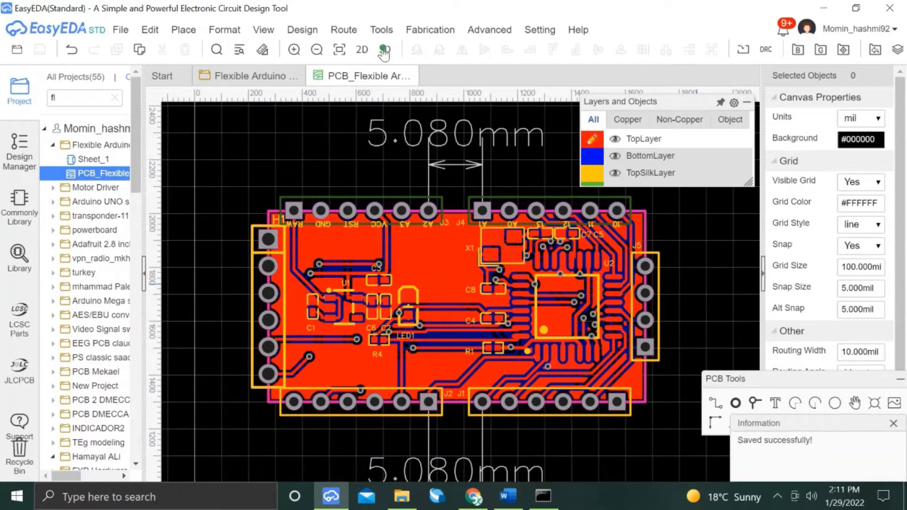
pyautogui.click(384, 50)
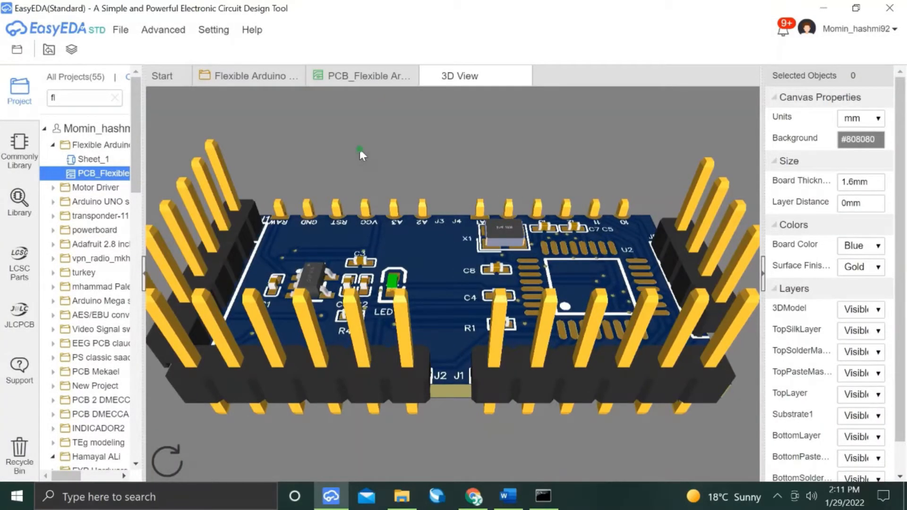
pyautogui.moveTo(441, 250); pyautogui.dragTo(411, 307)
pyautogui.click(381, 75)
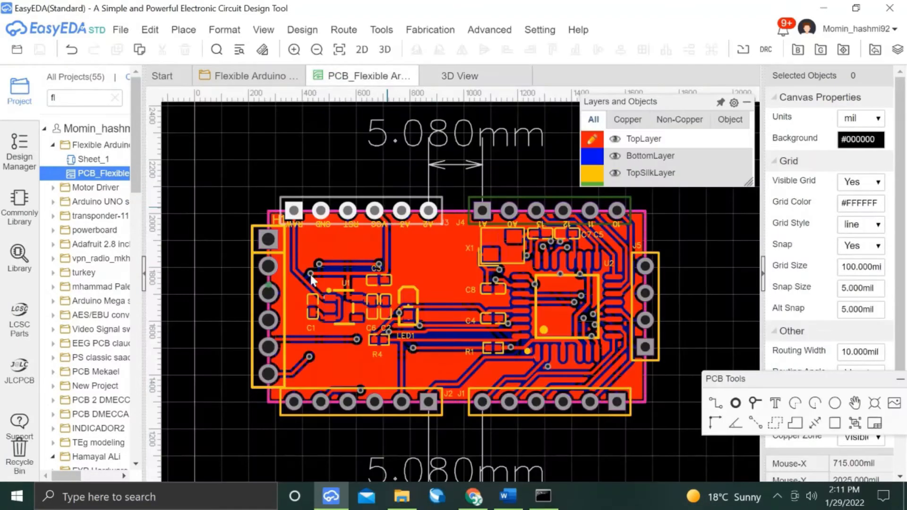
# Check H1's pin names on the Word board photo, then copy the RAW label and paste it outside the board beside H1.
pyautogui.hotkey('alt', 'Tab')
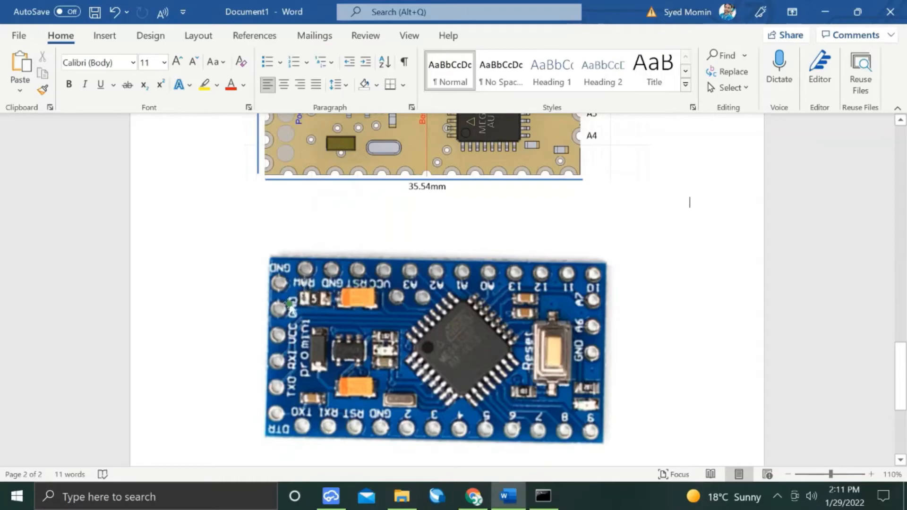
pyautogui.hotkey('alt', 'Tab')
pyautogui.click(335, 170)
pyautogui.hotkey('ctrl', 'x')
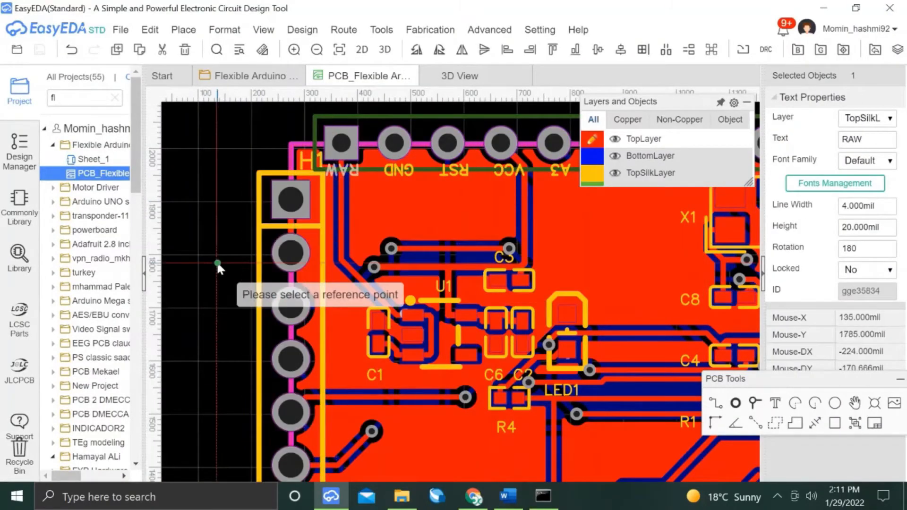
pyautogui.scroll(-1, 216, 261)
pyautogui.click(307, 203)
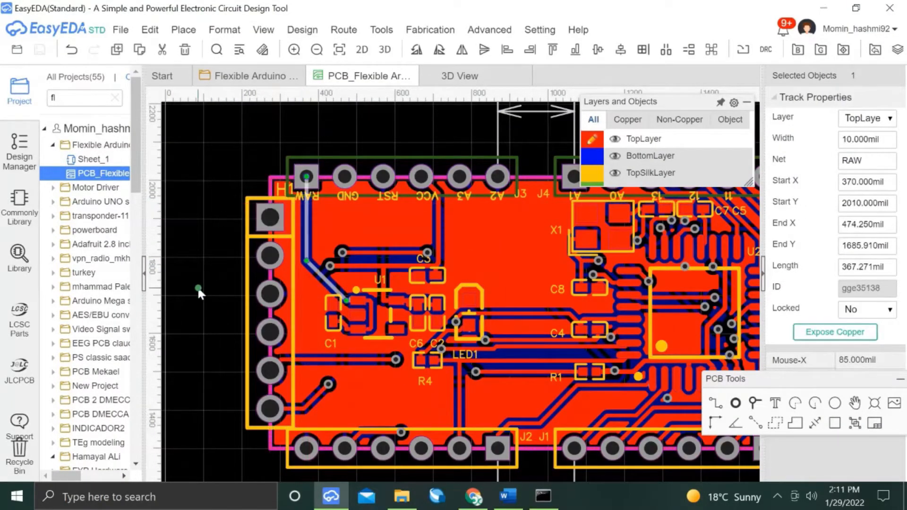
pyautogui.scroll(-1, 198, 288)
pyautogui.click(198, 287)
pyautogui.moveTo(207, 282); pyautogui.dragTo(269, 278, button='right')
pyautogui.hotkey('ctrl', 'v')
pyautogui.click(225, 299)
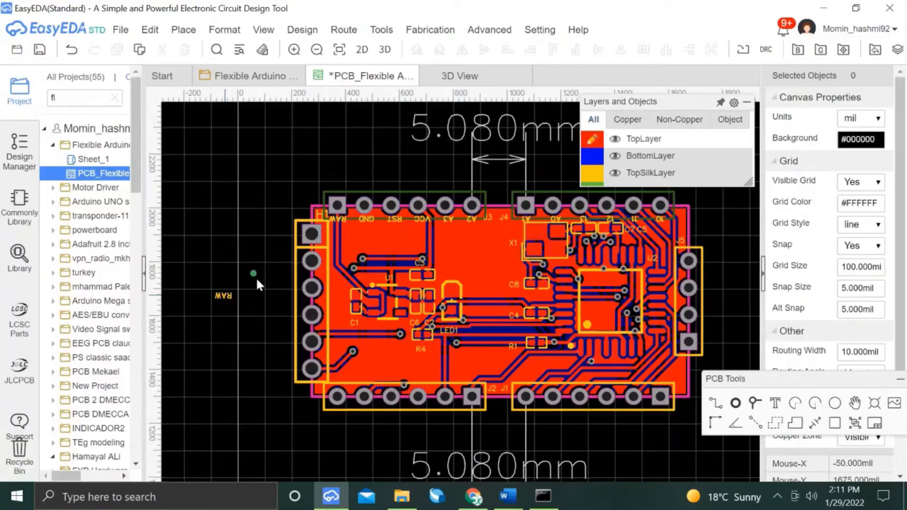
# Rotate the pasted RAW label to 90 degrees and paste copies to form a column of six labels beside H1.
pyautogui.click(222, 295)
pyautogui.hotkey('ctrl', 'c')
pyautogui.click(230, 288)
pyautogui.hotkey('ctrl', 'v')
pyautogui.click(230, 312)
pyautogui.hotkey('ctrl', 'v')
pyautogui.click(230, 334)
pyautogui.hotkey('ctrl', 'v')
pyautogui.click(230, 356)
pyautogui.hotkey('ctrl', 'v')
pyautogui.click(225, 372)
pyautogui.hotkey('ctrl', 'v')
pyautogui.click(226, 392)
pyautogui.hotkey('ctrl', 'v')
pyautogui.press('Escape')
pyautogui.click(229, 288)
pyautogui.hotkey('ctrl', 'z')
# Change the two uppermost RAW labels in the column beside H1 to GND.
pyautogui.click(225, 285)
pyautogui.doubleClick(227, 284)
pyautogui.write('GND')
pyautogui.press('Return')
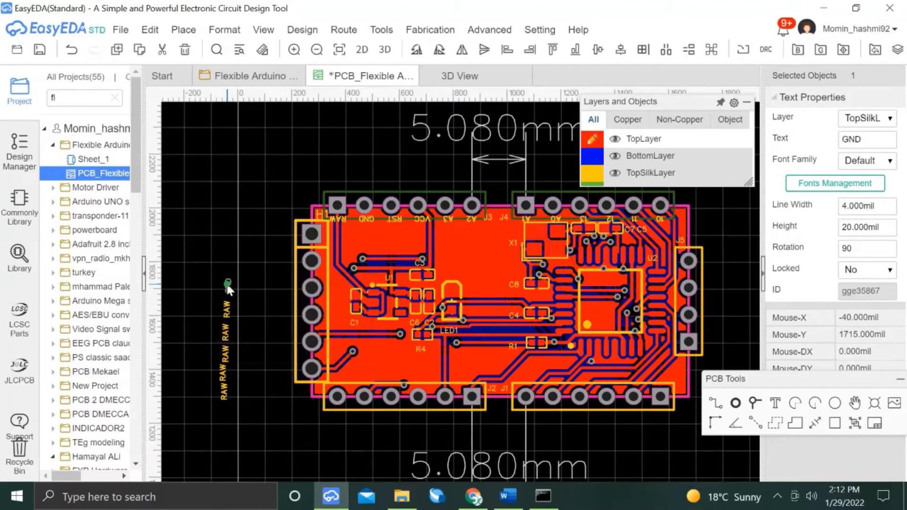
pyautogui.doubleClick(227, 307)
pyautogui.write('GND')
pyautogui.press('Return')
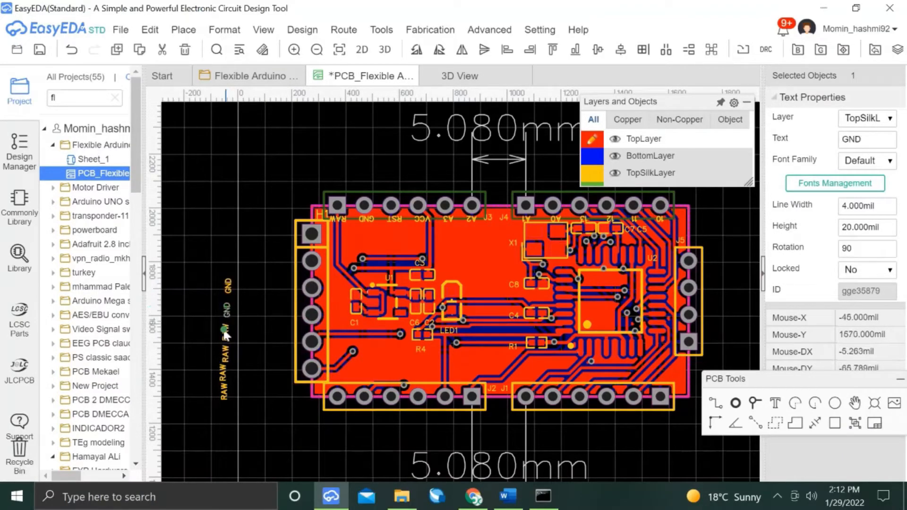
# Change the four remaining RAW labels beside H1 to VCC, RX, TX and DTR from top to bottom, following the Word board photo.
pyautogui.doubleClick(225, 330)
pyautogui.hotkey('alt', 'Tab')
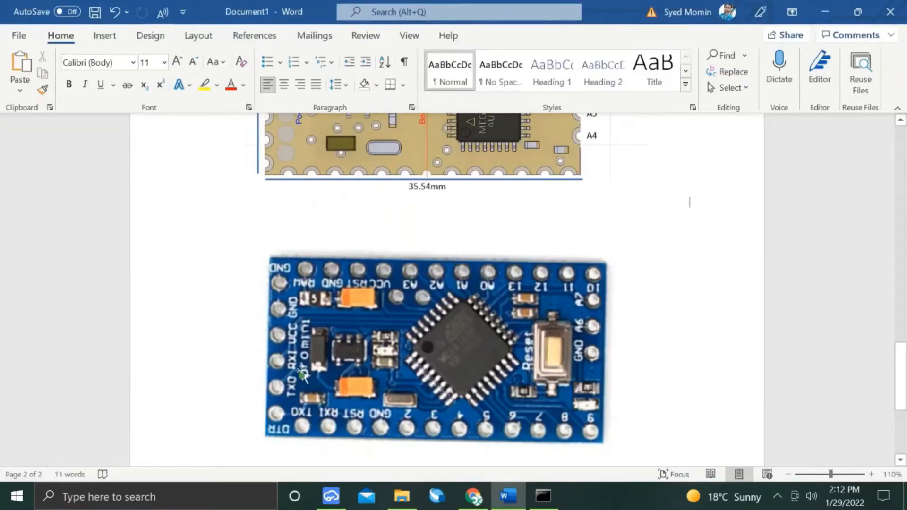
pyautogui.hotkey('alt', 'Tab')
pyautogui.doubleClick(226, 357)
pyautogui.write('RX')
pyautogui.press('Return')
pyautogui.hotkey('alt', 'Tab')
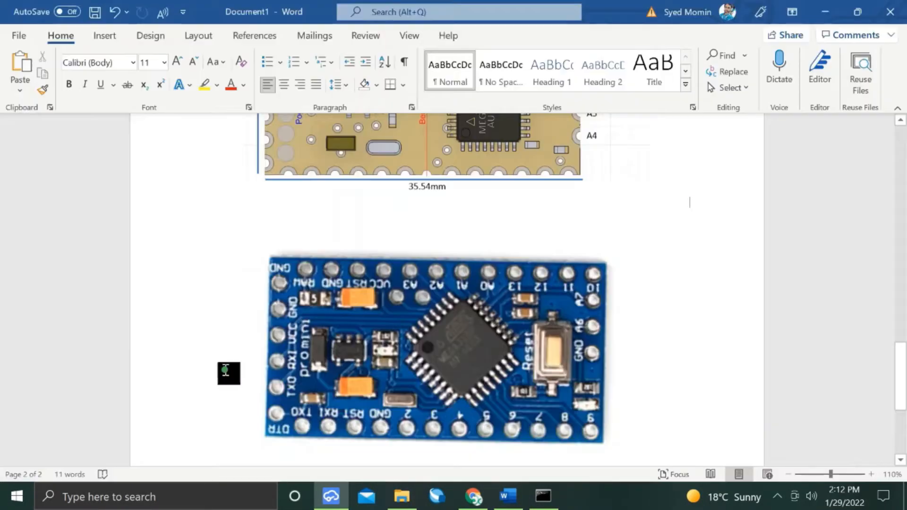
pyautogui.hotkey('alt', 'Tab')
pyautogui.hotkey('alt', 'Tab')
pyautogui.hotkey('alt', 'Tab')
pyautogui.hotkey('alt', 'Tab')
pyautogui.hotkey('alt', 'Tab')
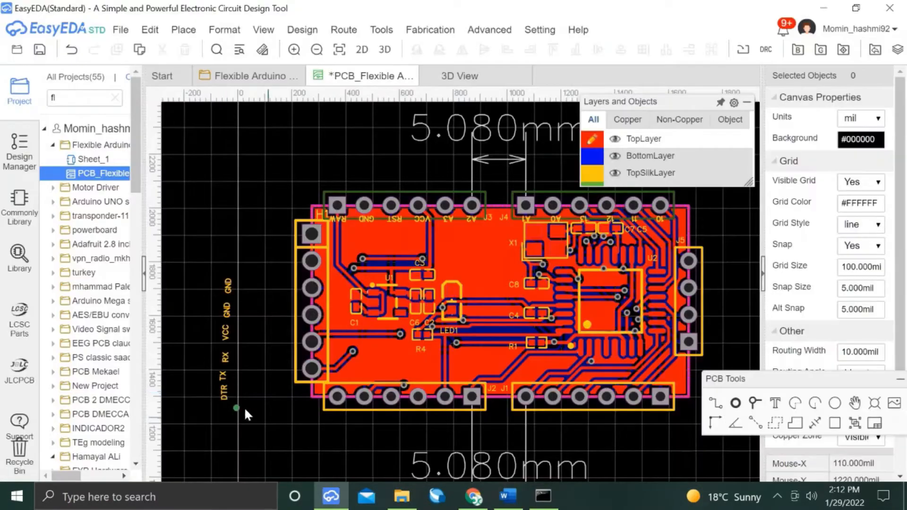
# Align the six pin labels beside H1 into one straight column and distribute them evenly in the vertical direction.
pyautogui.scroll(-2, 246, 396)
pyautogui.moveTo(206, 259); pyautogui.dragTo(264, 401)
pyautogui.click(619, 49)
pyautogui.click(685, 50)
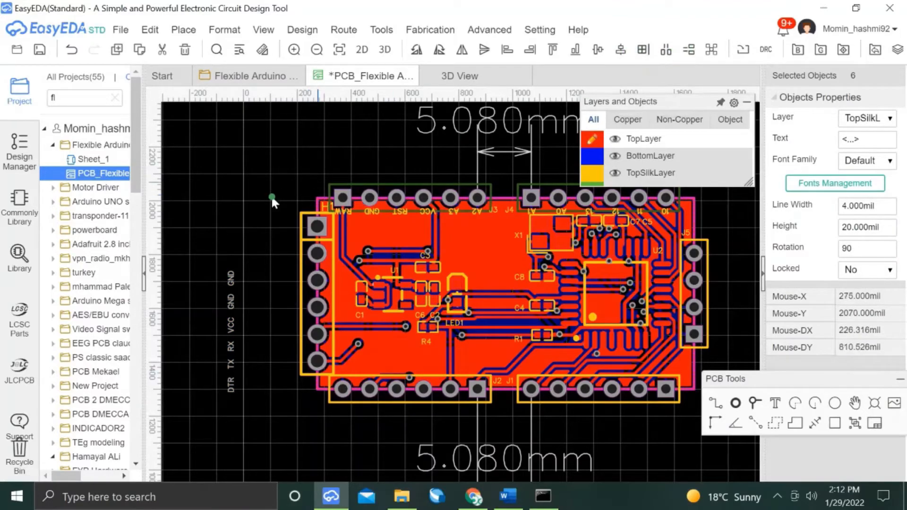
# Move the six labels right next to H1 so they span its first to last pads, and distribute them evenly.
pyautogui.click(229, 280)
pyautogui.moveTo(229, 279); pyautogui.dragTo(290, 226)
pyautogui.moveTo(228, 389); pyautogui.dragTo(289, 362)
pyautogui.moveTo(220, 283); pyautogui.dragTo(290, 319)
pyautogui.moveTo(264, 207); pyautogui.dragTo(307, 377)
pyautogui.click(689, 49)
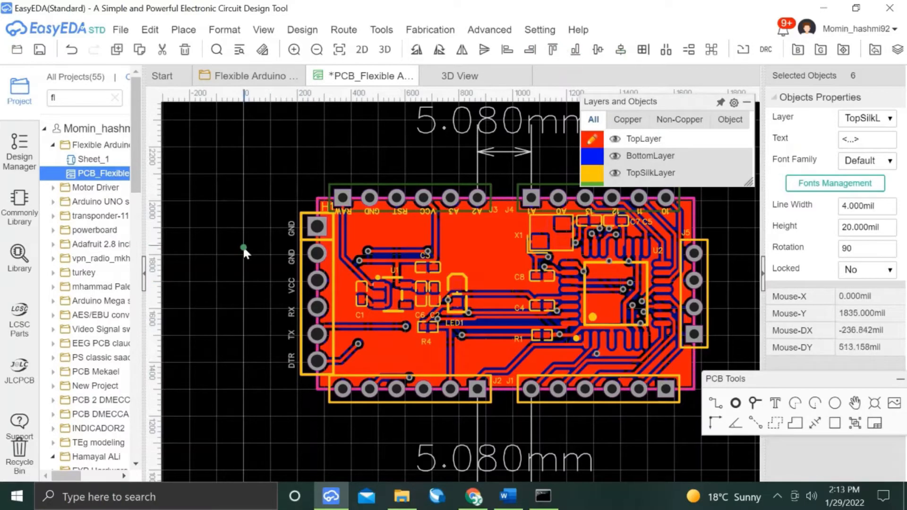
# Nudge the column of six labels across H1's pads onto the board, to the inner side of the header.
pyautogui.scroll(2, 245, 260)
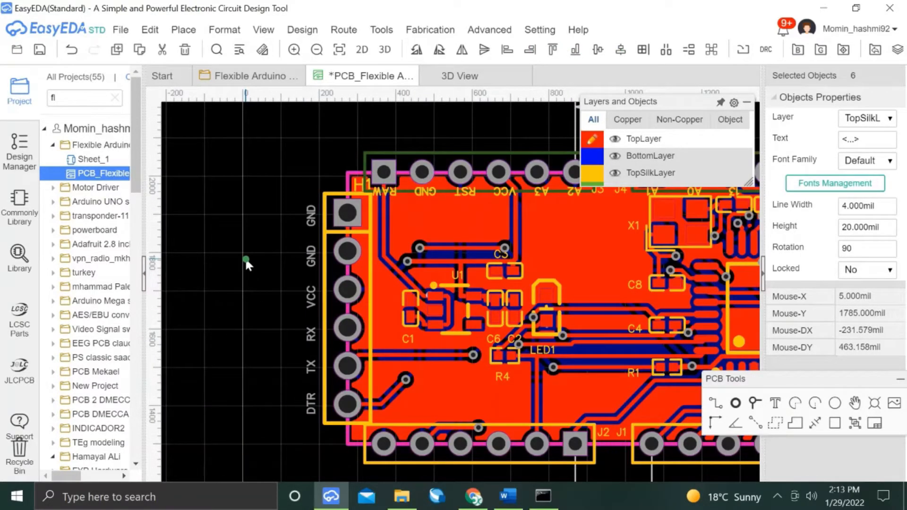
pyautogui.click(245, 257)
pyautogui.moveTo(291, 200); pyautogui.dragTo(338, 439)
pyautogui.press('Right')
pyautogui.press('Right')
pyautogui.press('Right')
pyautogui.press('Right')
pyautogui.press('Right')
pyautogui.press('Right')
pyautogui.press('Right')
pyautogui.press('Right')
pyautogui.press('Right')
pyautogui.press('Right')
pyautogui.press('Right')
pyautogui.press('Right')
pyautogui.press('Right')
pyautogui.press('Left')
pyautogui.press('Left')
pyautogui.click(244, 338)
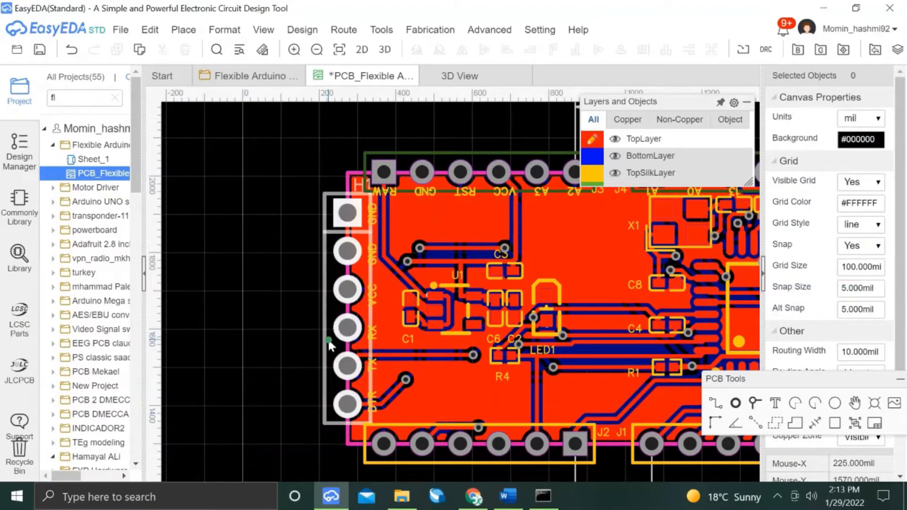
# Move header H1 to the BottomLayer.
pyautogui.click(328, 341)
pyautogui.click(859, 118)
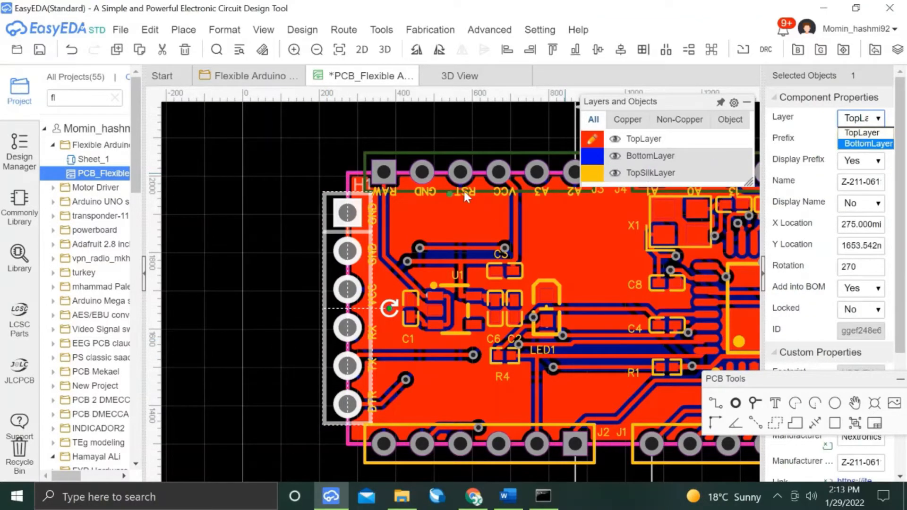
pyautogui.click(867, 144)
pyautogui.press('space')
pyautogui.press('space')
pyautogui.press('space')
pyautogui.press('space')
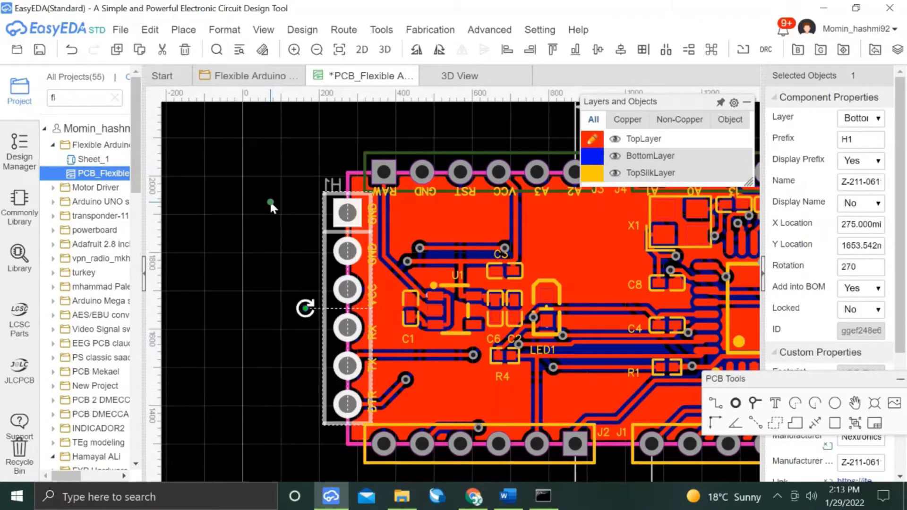
pyautogui.click(269, 200)
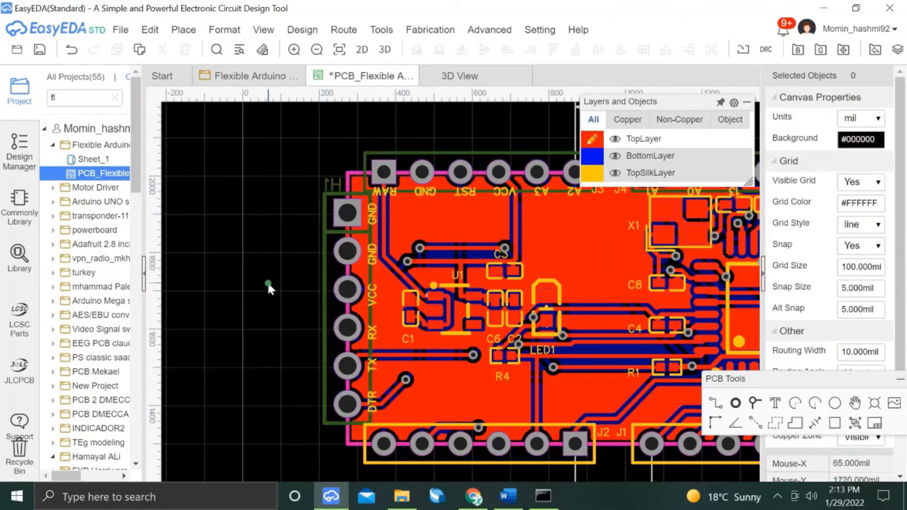
# Put the H1 designator text back on the TopSilkLayer.
pyautogui.scroll(4, 349, 371)
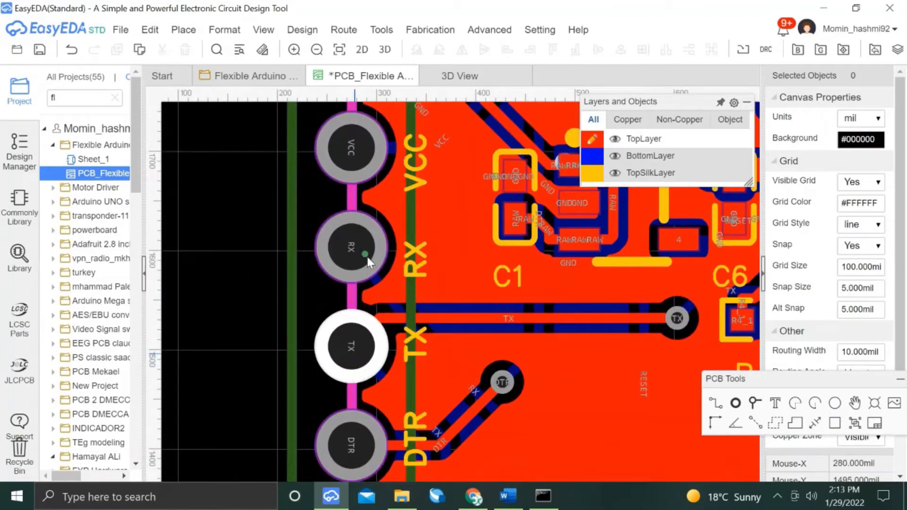
pyautogui.scroll(-5, 258, 263)
pyautogui.scroll(2, 253, 363)
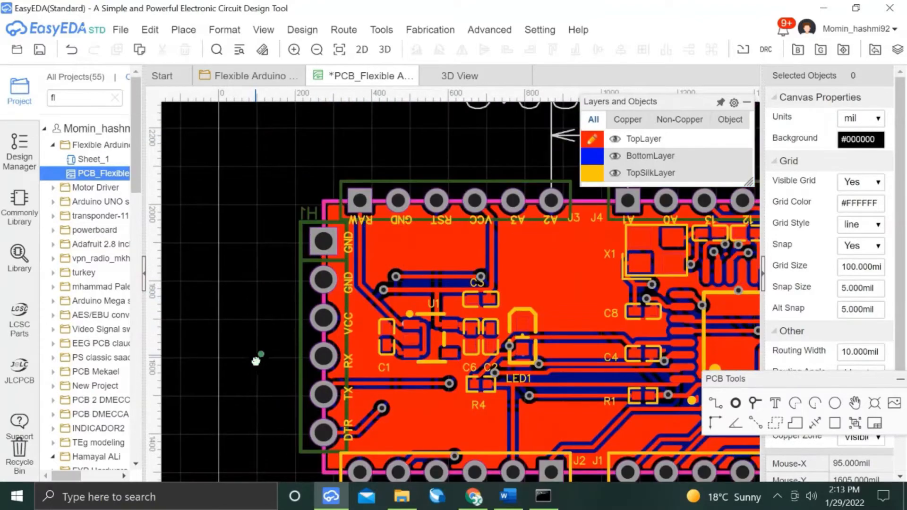
pyautogui.click(309, 225)
pyautogui.click(866, 118)
pyautogui.click(847, 153)
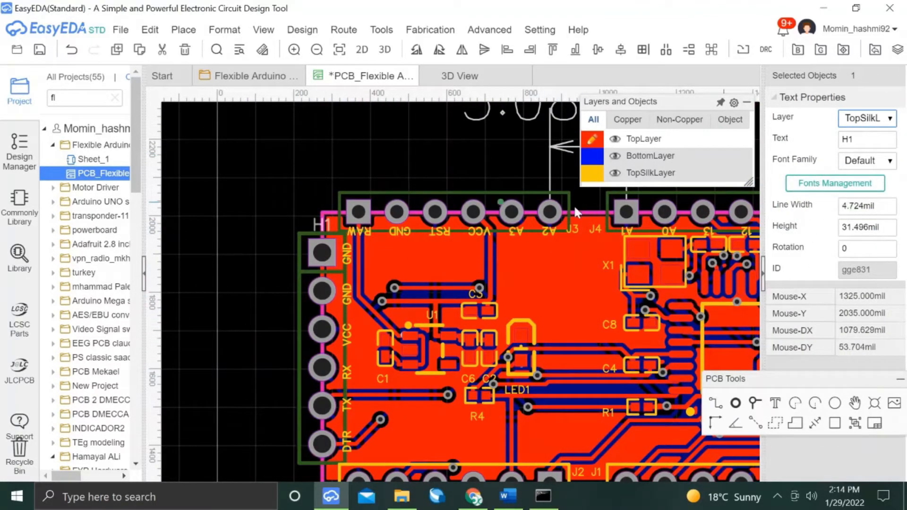
# Set the H1 designator's line width to 3 mil and height to 20 mil, and save the PCB.
pyautogui.click(289, 202)
pyautogui.click(315, 220)
pyautogui.click(850, 205)
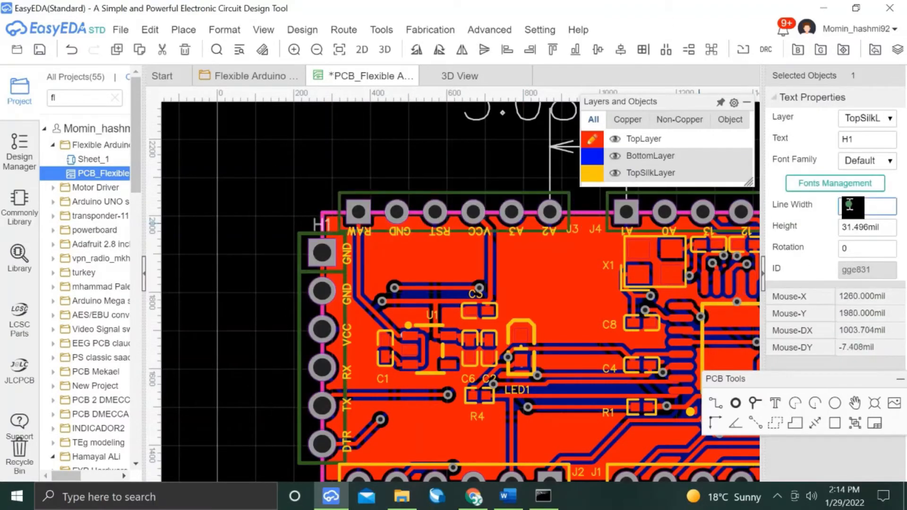
pyautogui.doubleClick(855, 226)
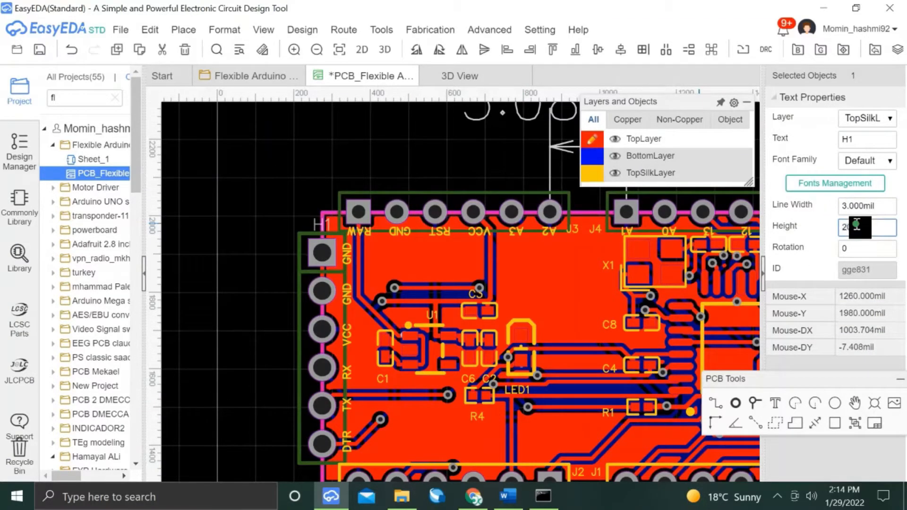
pyautogui.write('20')
pyautogui.press('Return')
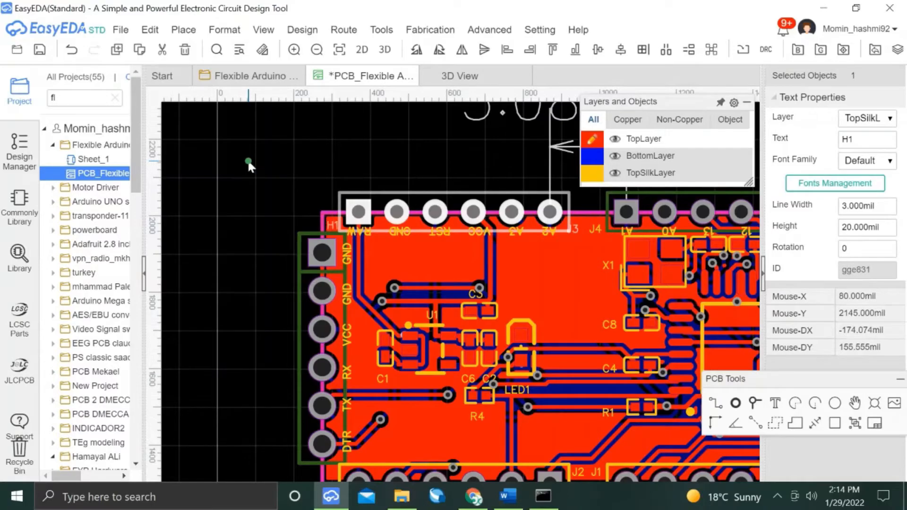
pyautogui.click(250, 216)
pyautogui.scroll(-1, 255, 222)
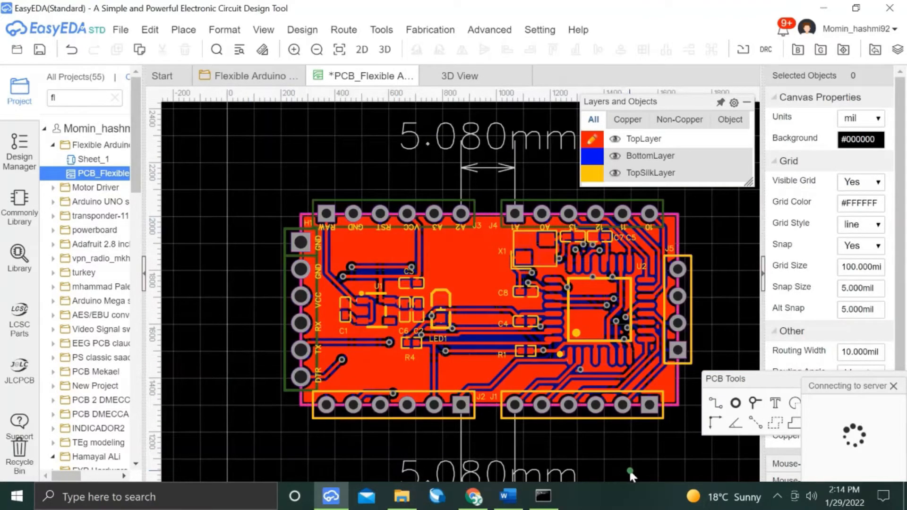
pyautogui.moveTo(628, 470); pyautogui.dragTo(616, 427, button='right')
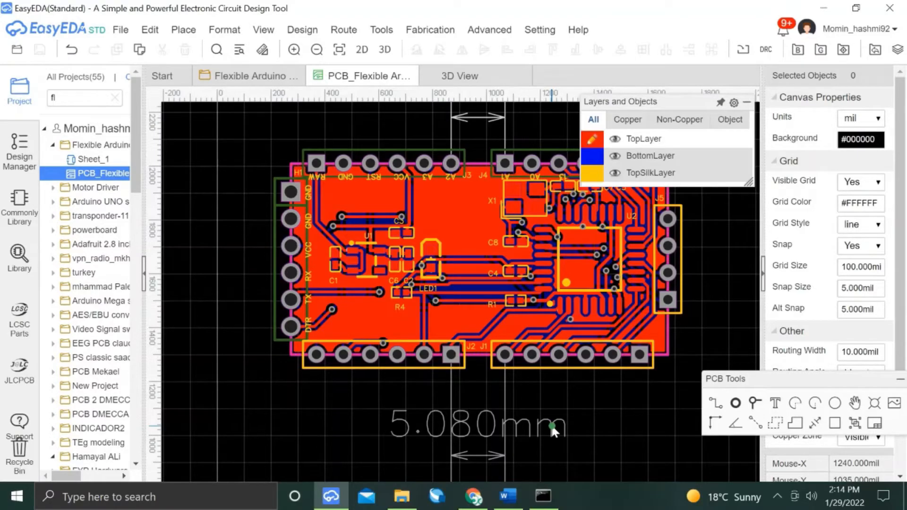
# Check the lower pin names on the Word board photo, then paste a copy of the DTR label rotated to 180 degrees below J1.
pyautogui.hotkey('alt', 'Tab')
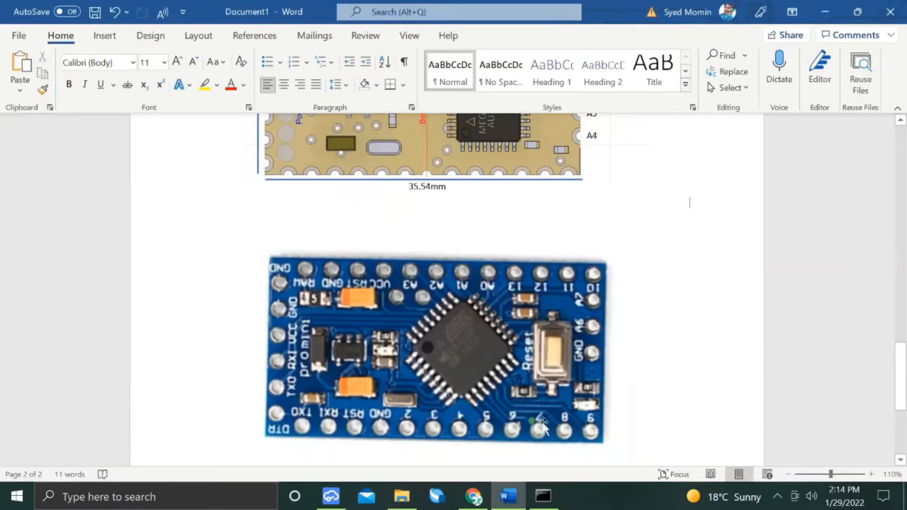
pyautogui.hotkey('alt', 'Tab')
pyautogui.click(310, 328)
pyautogui.rightClick(310, 328)
pyautogui.click(405, 378)
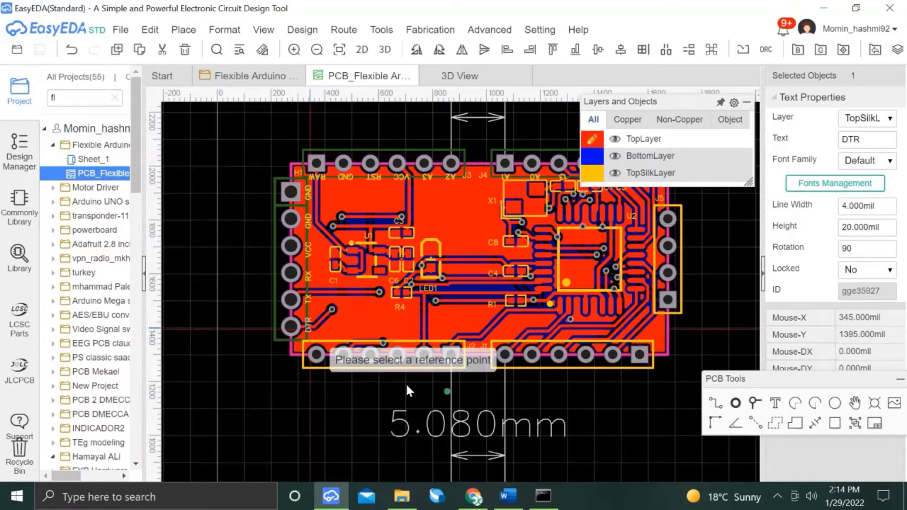
pyautogui.click(321, 331)
pyautogui.hotkey('ctrl', 'v')
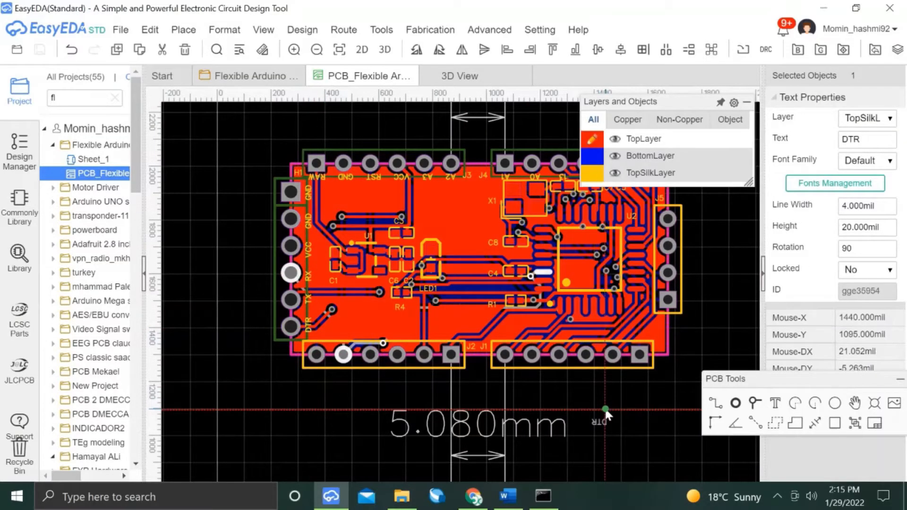
pyautogui.click(630, 406)
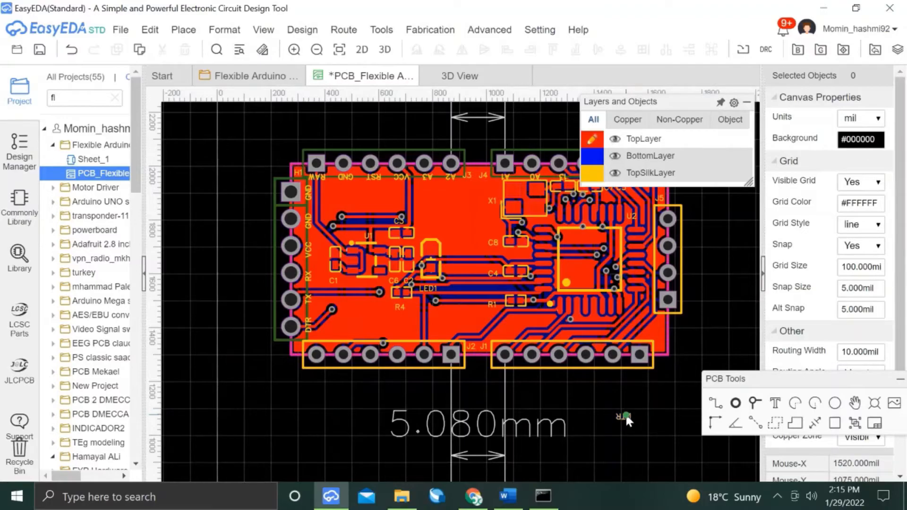
# Move the pasted DTR label beneath J1's square pad and paste copies to form a row of twelve labels under J1 and J2.
pyautogui.moveTo(635, 402); pyautogui.dragTo(642, 383)
pyautogui.hotkey('ctrl', 'v')
pyautogui.hotkey('ctrl', 'v')
pyautogui.click(589, 380)
pyautogui.hotkey('ctrl', 'v')
pyautogui.click(559, 381)
pyautogui.hotkey('ctrl', 'v')
pyautogui.click(536, 379)
pyautogui.hotkey('ctrl', 'v')
pyautogui.click(513, 380)
pyautogui.hotkey('ctrl', 'v')
pyautogui.click(456, 376)
pyautogui.hotkey('ctrl', 'v')
pyautogui.click(423, 375)
pyautogui.hotkey('ctrl', 'v')
pyautogui.click(404, 374)
pyautogui.hotkey('ctrl', 'v')
pyautogui.click(371, 374)
pyautogui.hotkey('ctrl', 'v')
pyautogui.click(345, 372)
pyautogui.hotkey('ctrl', 'v')
pyautogui.click(317, 375)
# Change the six DTR labels under J1 to 9, 8, 7, 6, 5 and 4, starting from the square pad, following the Word board photo.
pyautogui.hotkey('alt', 'Tab')
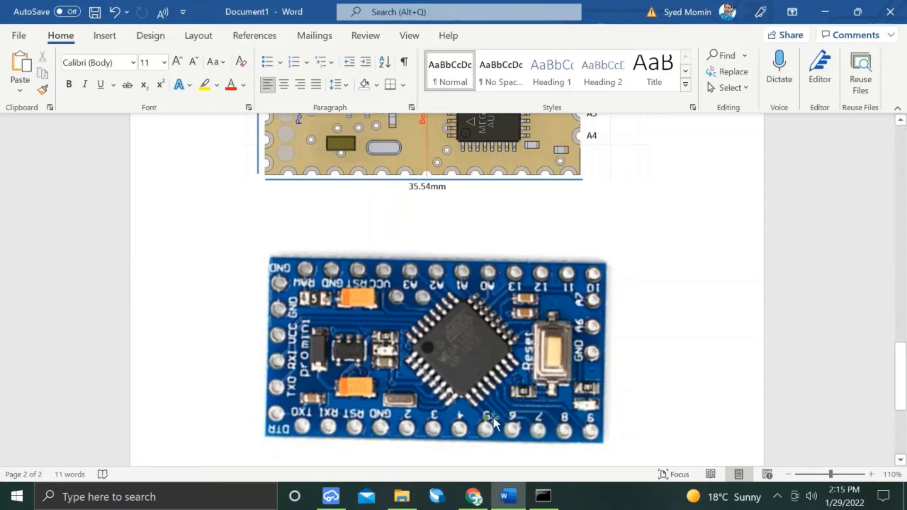
pyautogui.hotkey('alt', 'Tab')
pyautogui.click(640, 383)
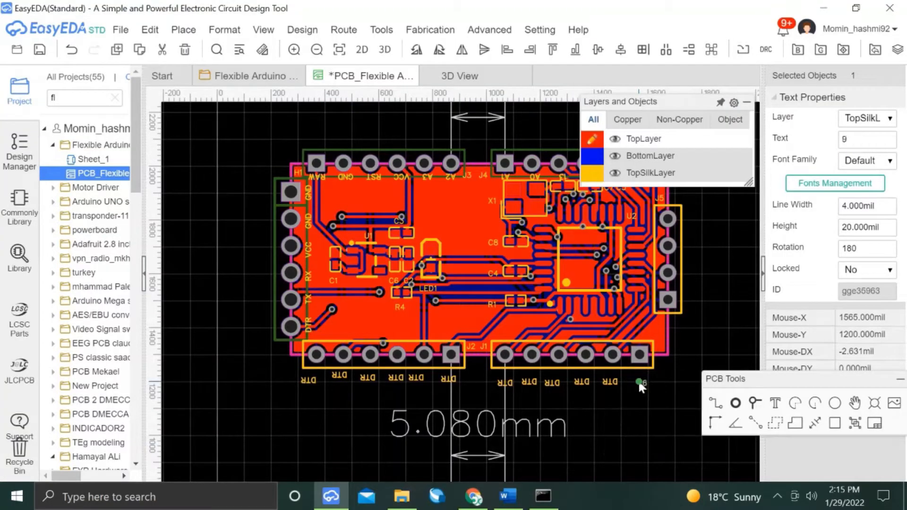
pyautogui.doubleClick(610, 381)
pyautogui.write('8')
pyautogui.press('Return')
pyautogui.click(582, 378)
pyautogui.doubleClick(582, 382)
pyautogui.write('7')
pyautogui.press('Return')
pyautogui.click(554, 381)
pyautogui.doubleClick(555, 381)
pyautogui.write('6')
pyautogui.press('Return')
pyautogui.doubleClick(534, 381)
pyautogui.write('5')
pyautogui.press('Return')
pyautogui.doubleClick(505, 381)
pyautogui.write('4')
pyautogui.press('Return')
# Change the first three DTR labels under J2, starting from the square pad, to 3, 2 and GND.
pyautogui.click(454, 376)
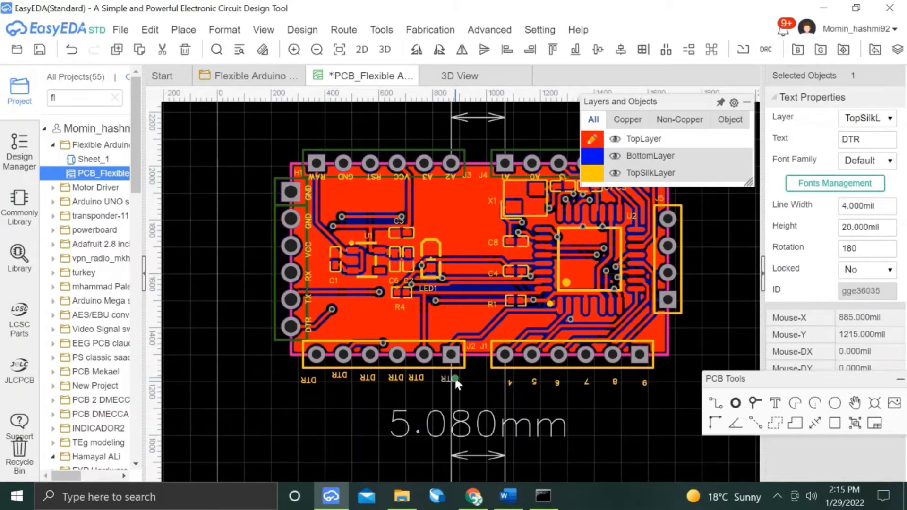
pyautogui.doubleClick(454, 376)
pyautogui.write('3')
pyautogui.press('Return')
pyautogui.doubleClick(419, 377)
pyautogui.hotkey('alt', 'Tab')
pyautogui.hotkey('alt', 'Tab')
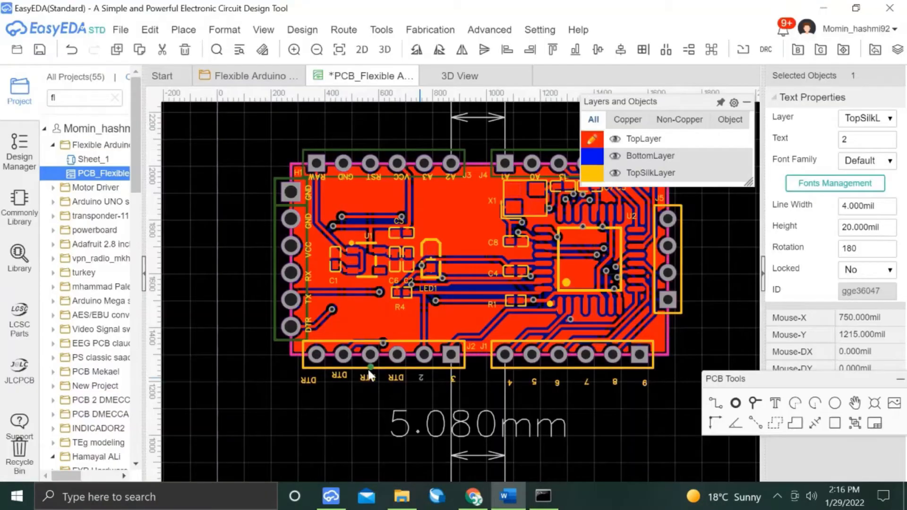
pyautogui.doubleClick(393, 376)
pyautogui.write('GND')
pyautogui.press('Return')
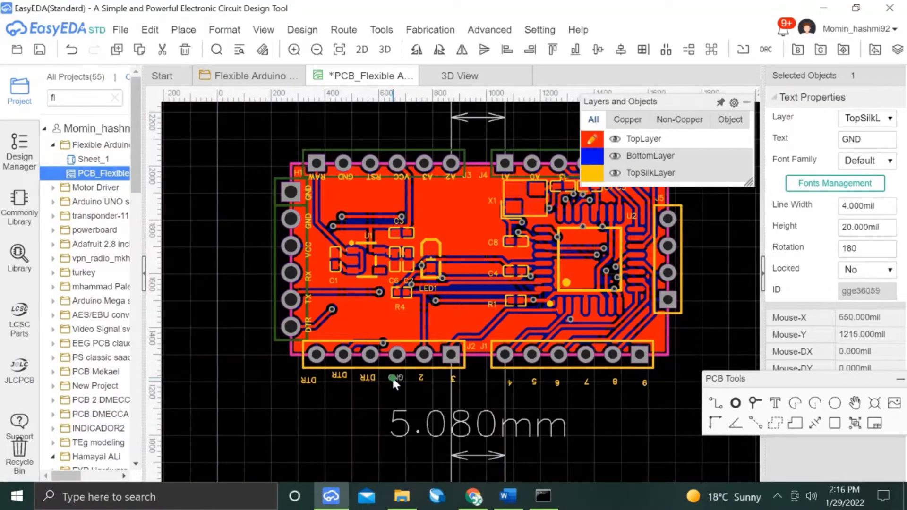
# Change the last three DTR labels under J2 to RST, RX1 and TX0, following the Word board photo.
pyautogui.doubleClick(368, 378)
pyautogui.hotkey('alt', 'Tab')
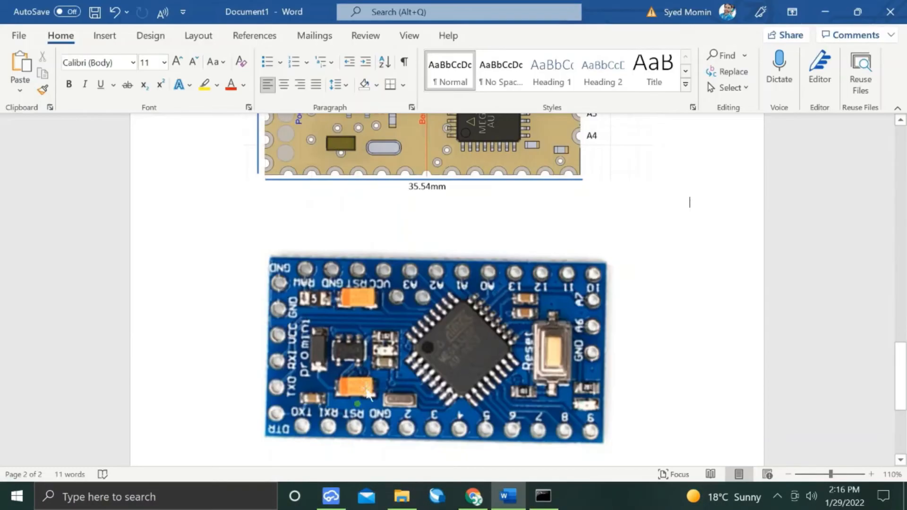
pyautogui.hotkey('alt', 'Tab')
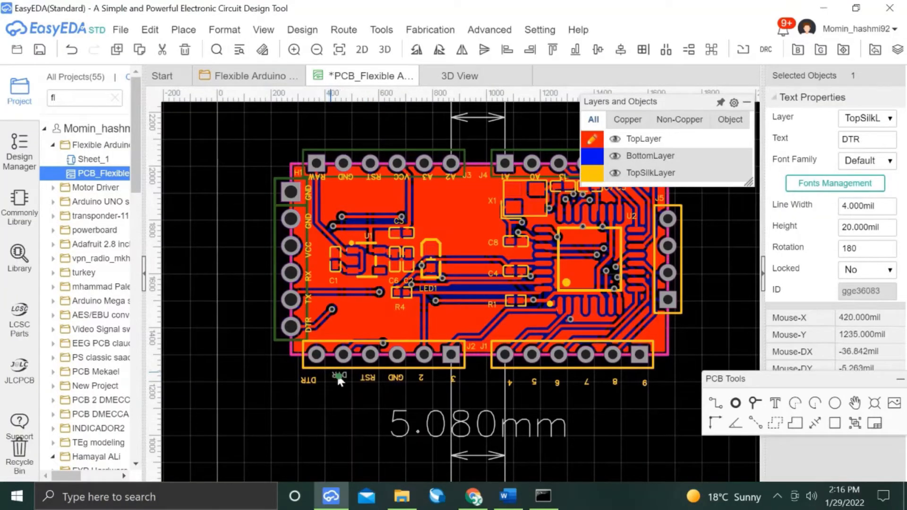
pyautogui.doubleClick(339, 376)
pyautogui.write('RS1')
pyautogui.press('Return')
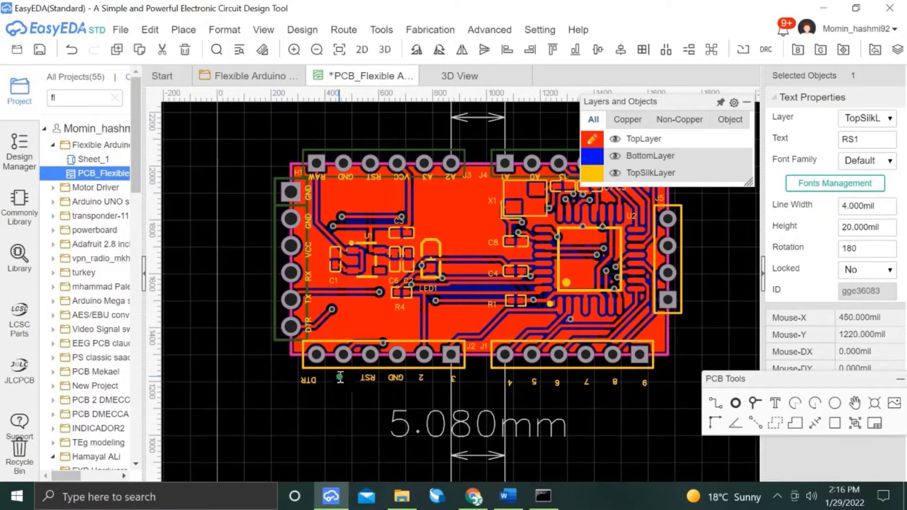
pyautogui.doubleClick(340, 377)
pyautogui.click(308, 382)
pyautogui.doubleClick(311, 381)
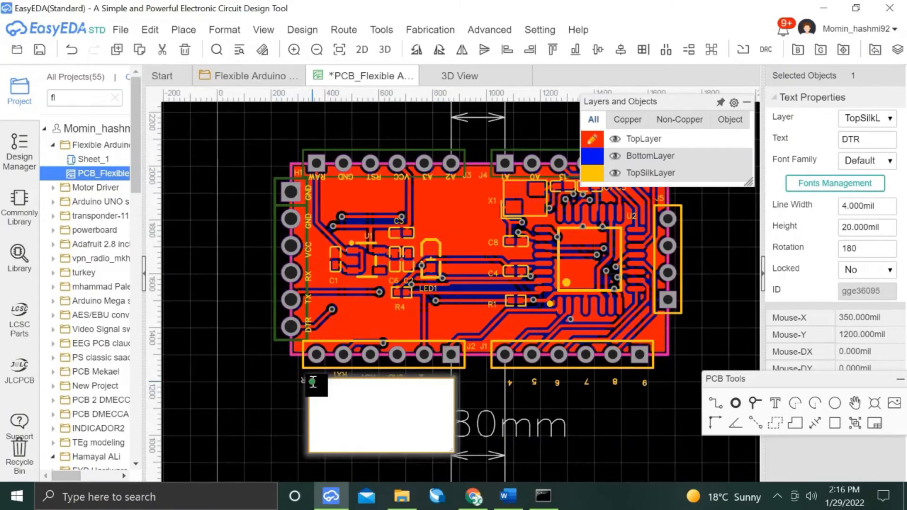
pyautogui.write('TX0')
pyautogui.press('Return')
# Check the serial pin names on the Word board photo, then change H1's TX and RX labels to TX0 and RX1.
pyautogui.hotkey('alt', 'Tab')
pyautogui.hotkey('alt', 'Tab')
pyautogui.click(308, 298)
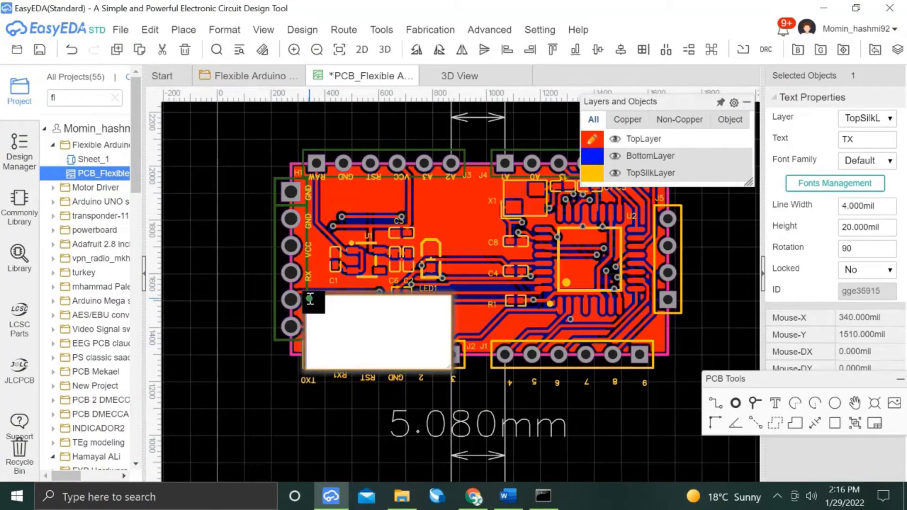
pyautogui.doubleClick(310, 281)
pyautogui.write('1')
pyautogui.press('Return')
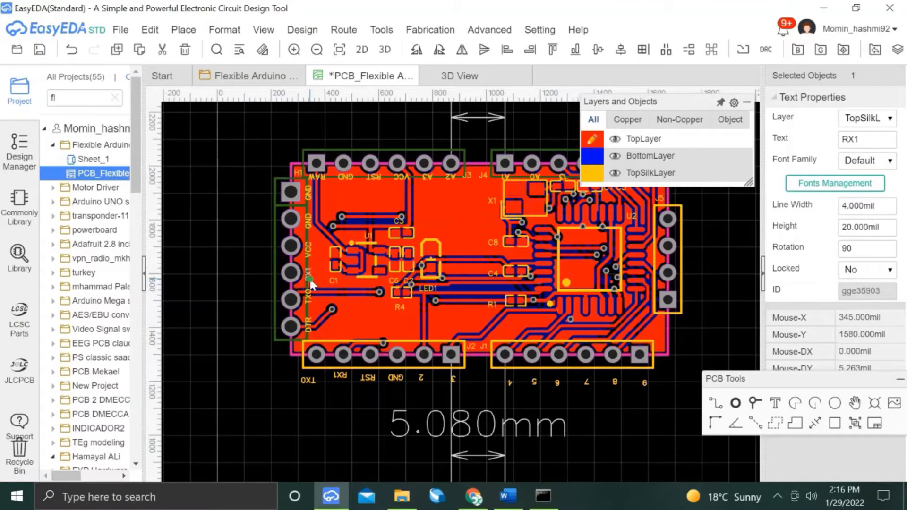
pyautogui.click(260, 375)
# Line up the 9 and 4 labels with J1's end pads, then distribute all six J1 labels evenly in a row.
pyautogui.click(641, 381)
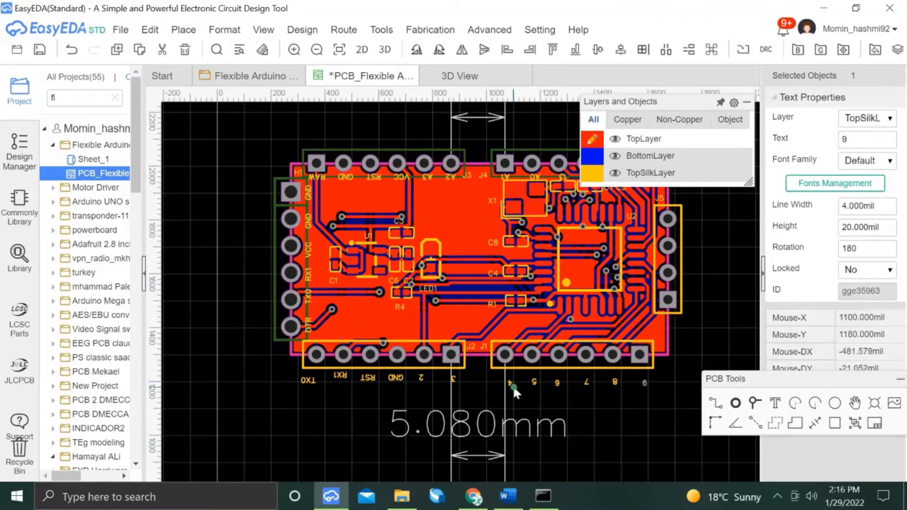
pyautogui.press('Left')
pyautogui.press('Up')
pyautogui.press('Up')
pyautogui.press('Up')
pyautogui.press('Left')
pyautogui.click(508, 378)
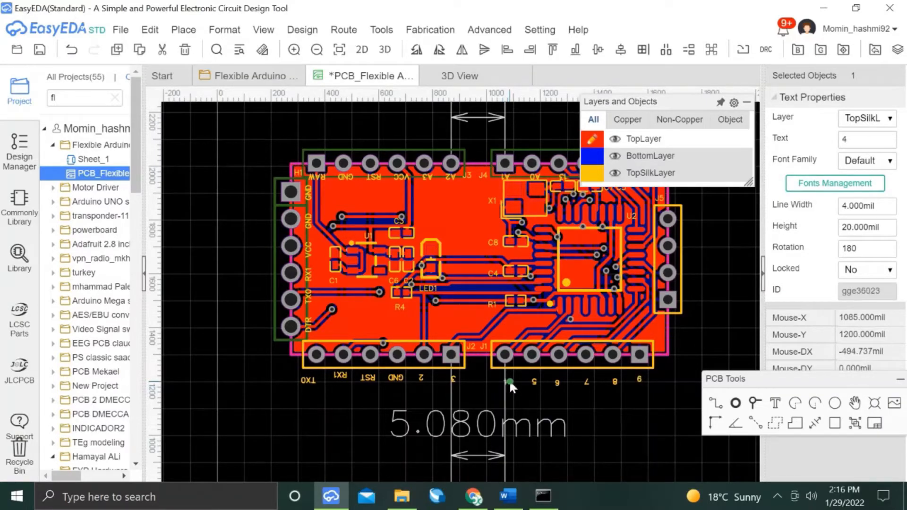
pyautogui.moveTo(494, 370); pyautogui.dragTo(656, 395)
pyautogui.click(608, 51)
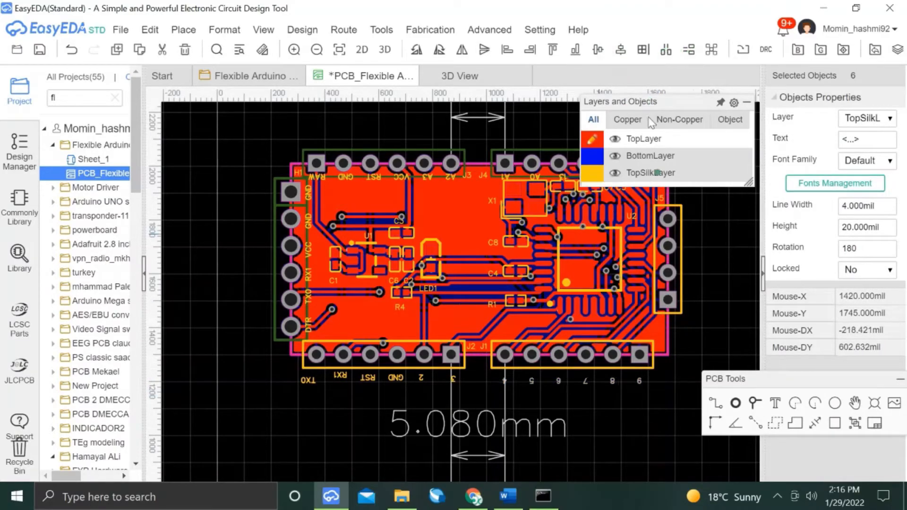
pyautogui.click(500, 376)
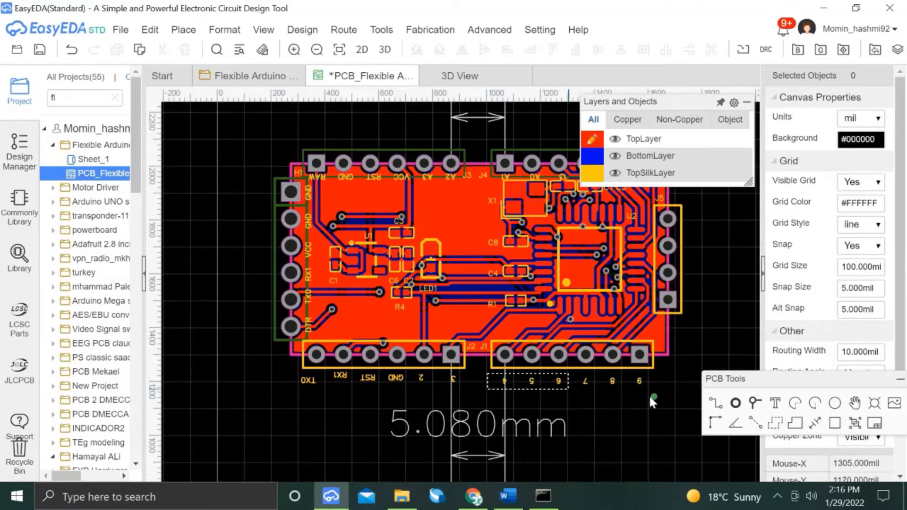
# Move the six J1 pin labels up together onto the board, just above the header pads.
pyautogui.moveTo(637, 398); pyautogui.dragTo(658, 395)
pyautogui.press('Up')
pyautogui.press('Up')
pyautogui.press('Up')
pyautogui.press('Up')
pyautogui.press('Up')
pyautogui.press('Up')
pyautogui.press('Up')
pyautogui.press('Up')
pyautogui.press('Up')
pyautogui.press('Up')
pyautogui.press('Up')
pyautogui.press('Up')
pyautogui.press('Up')
pyautogui.press('Up')
pyautogui.press('Up')
pyautogui.press('Up')
pyautogui.press('Up')
pyautogui.press('Up')
pyautogui.press('Up')
pyautogui.press('Up')
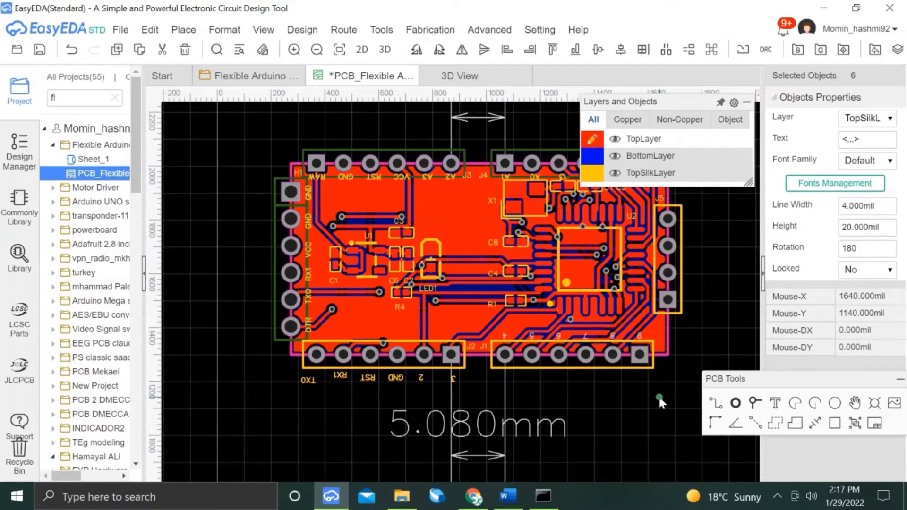
pyautogui.click(659, 399)
# Line up J2's TX0 and 3 labels with the end pads, distribute the six labels evenly, and fine-tune the RST, RX1 and 2 labels.
pyautogui.click(312, 380)
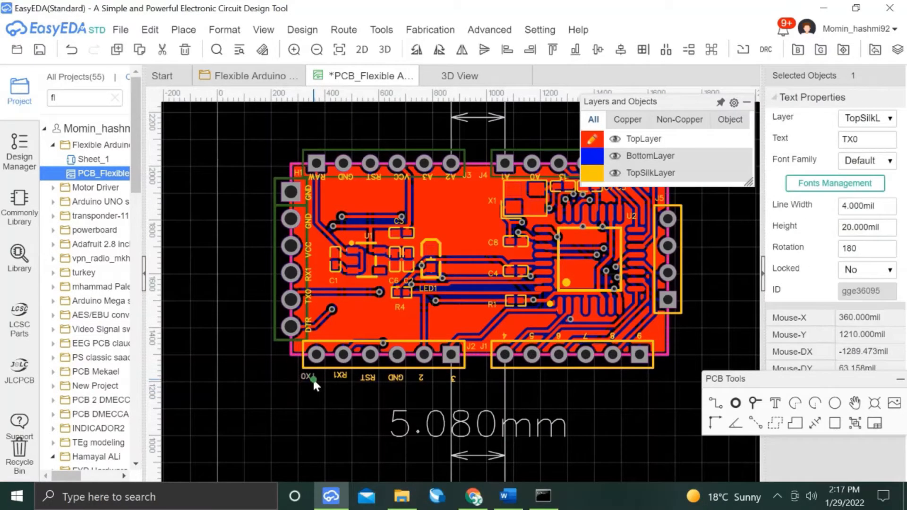
pyautogui.click(453, 378)
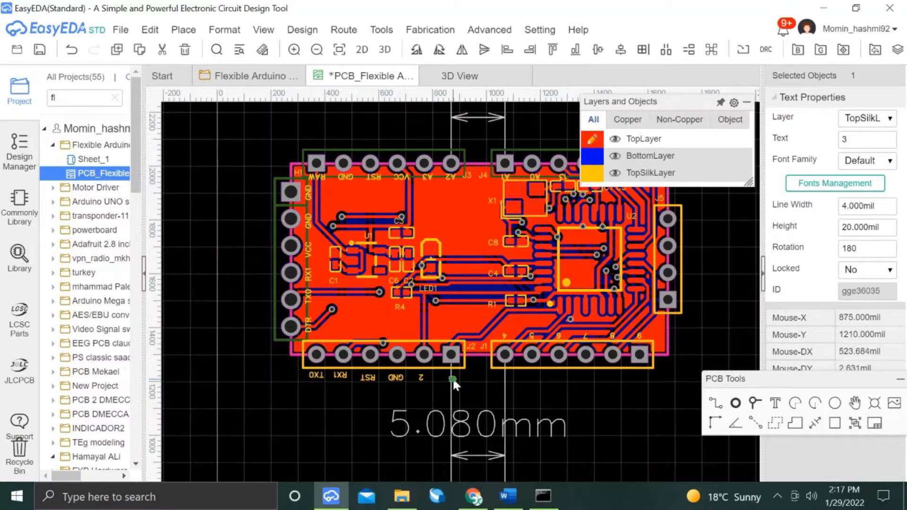
pyautogui.moveTo(284, 367); pyautogui.dragTo(467, 396)
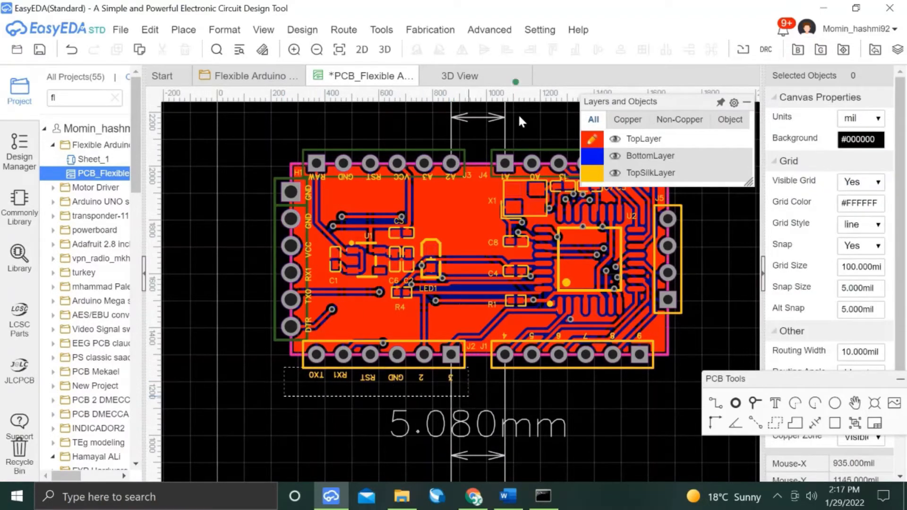
pyautogui.click(666, 50)
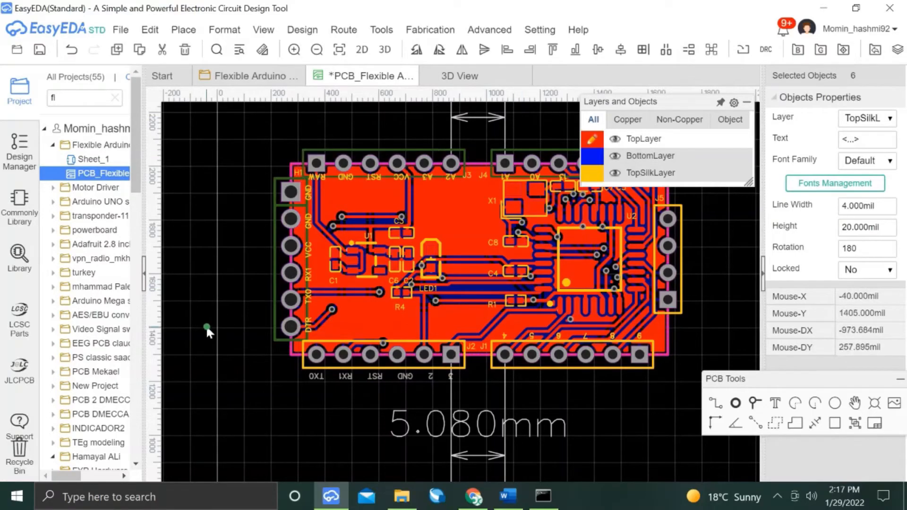
pyautogui.click(269, 386)
pyautogui.click(384, 377)
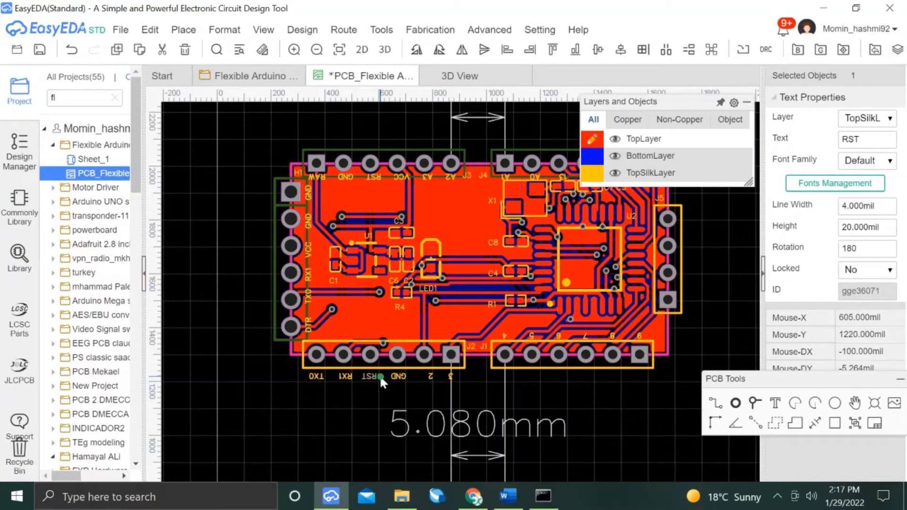
pyautogui.moveTo(349, 371); pyautogui.dragTo(342, 373)
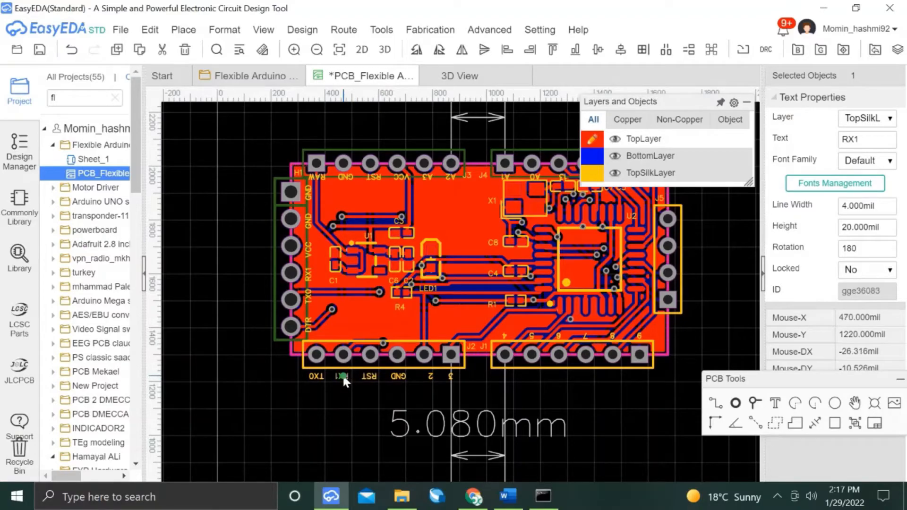
pyautogui.moveTo(428, 377); pyautogui.dragTo(423, 377)
pyautogui.click(362, 377)
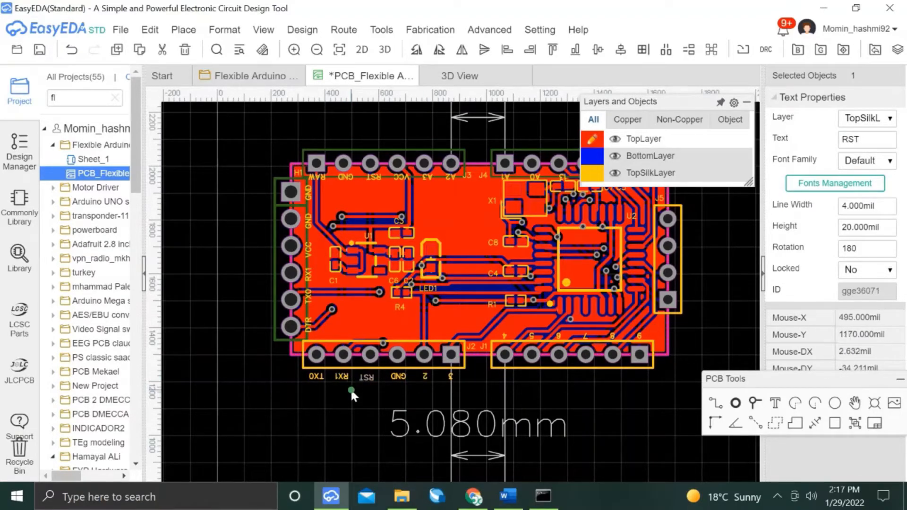
# Move the six J2 pin labels up together onto the board, just above the header pads.
pyautogui.click(319, 393)
pyautogui.moveTo(303, 369); pyautogui.dragTo(472, 390)
pyautogui.press('Up')
pyautogui.press('Up')
pyautogui.press('Up')
pyautogui.press('Up')
pyautogui.press('Up')
pyautogui.press('Up')
pyautogui.press('Up')
pyautogui.press('Up')
pyautogui.press('Up')
pyautogui.press('Up')
pyautogui.press('Up')
pyautogui.press('Up')
pyautogui.press('Up')
pyautogui.press('Up')
pyautogui.press('Up')
pyautogui.press('Up')
pyautogui.press('Up')
pyautogui.press('Up')
pyautogui.press('Up')
pyautogui.press('Up')
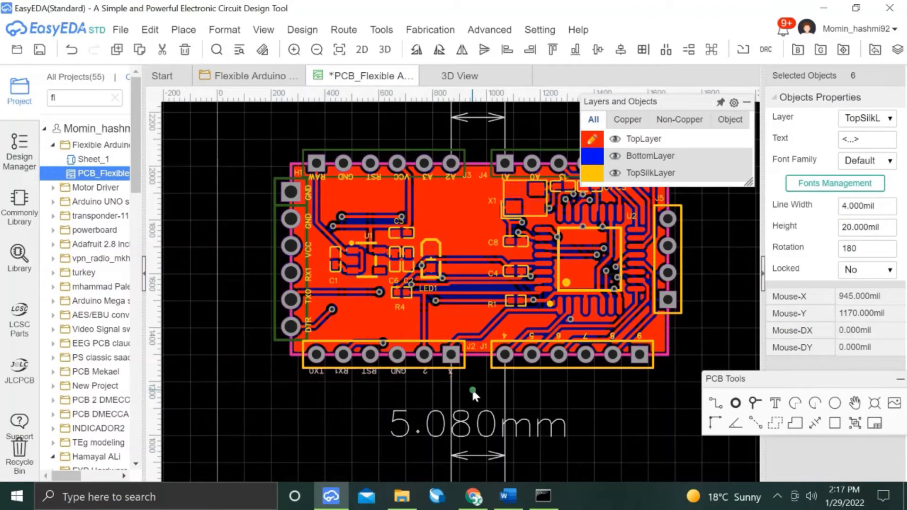
pyautogui.press('Up')
pyautogui.press('Up')
pyautogui.press('Up')
pyautogui.press('Up')
pyautogui.press('Down')
pyautogui.press('Down')
# Select the six J1 pin labels and nudge them down level with the J2 labels.
pyautogui.click(504, 336)
pyautogui.click(531, 336)
pyautogui.keyDown('ctrl'); pyautogui.click(558, 336); pyautogui.keyUp('ctrl')
pyautogui.keyDown('ctrl'); pyautogui.click(585, 336); pyautogui.keyUp('ctrl')
pyautogui.keyDown('ctrl'); pyautogui.click(612, 337); pyautogui.keyUp('ctrl')
pyautogui.keyDown('ctrl'); pyautogui.click(640, 336); pyautogui.keyUp('ctrl')
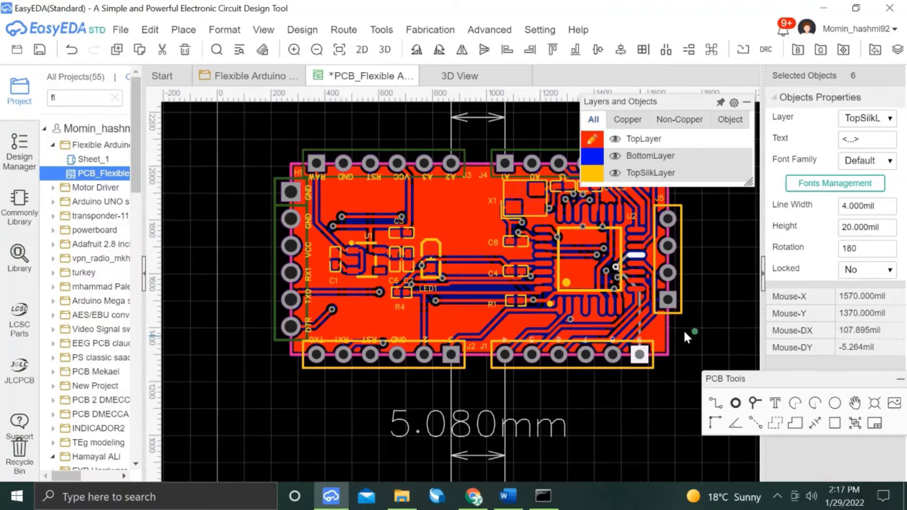
# Move header J1 to the bottom layer and rotate it 180° so its square pad sits at label 9.
pyautogui.click(675, 350)
pyautogui.click(621, 368)
pyautogui.click(859, 118)
pyautogui.click(860, 141)
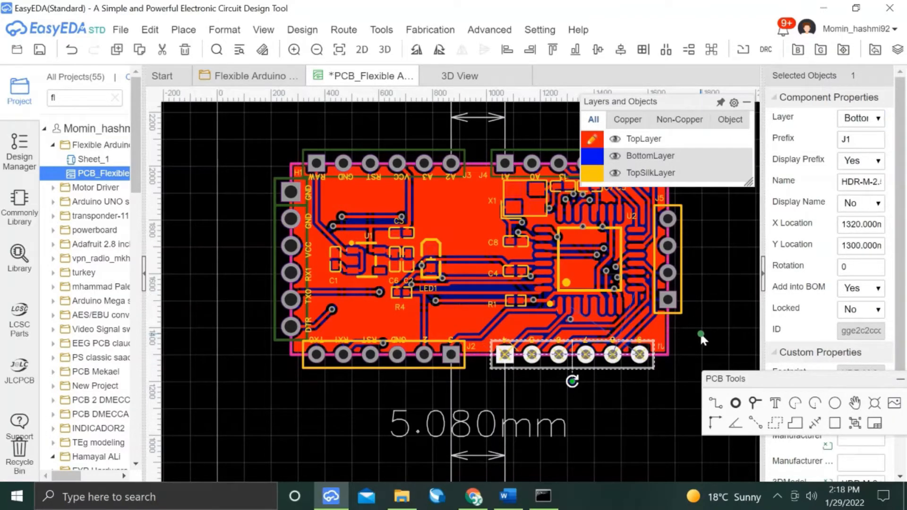
pyautogui.click(699, 335)
# Move header J2 to the bottom layer and rotate it 180° so its square pad sits at label 3.
pyautogui.click(458, 364)
pyautogui.click(849, 124)
pyautogui.press('Return')
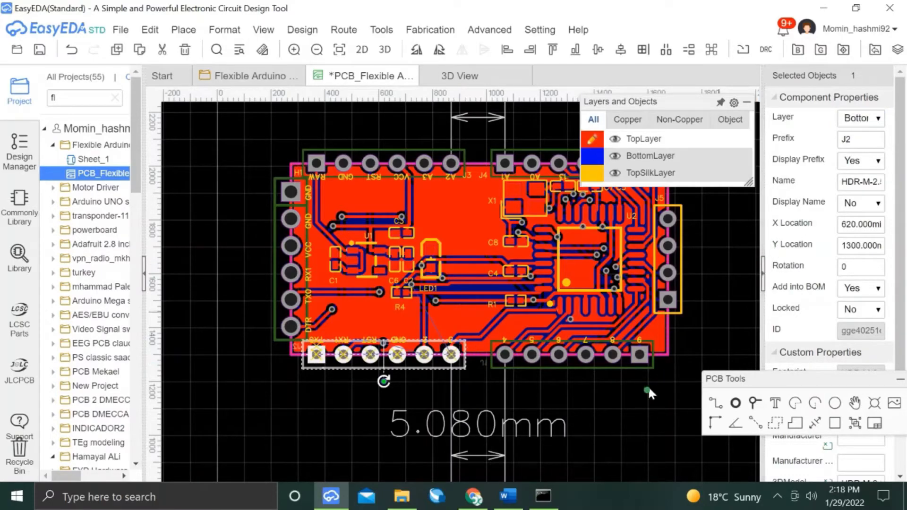
pyautogui.press('space')
pyautogui.press('space')
pyautogui.click(646, 409)
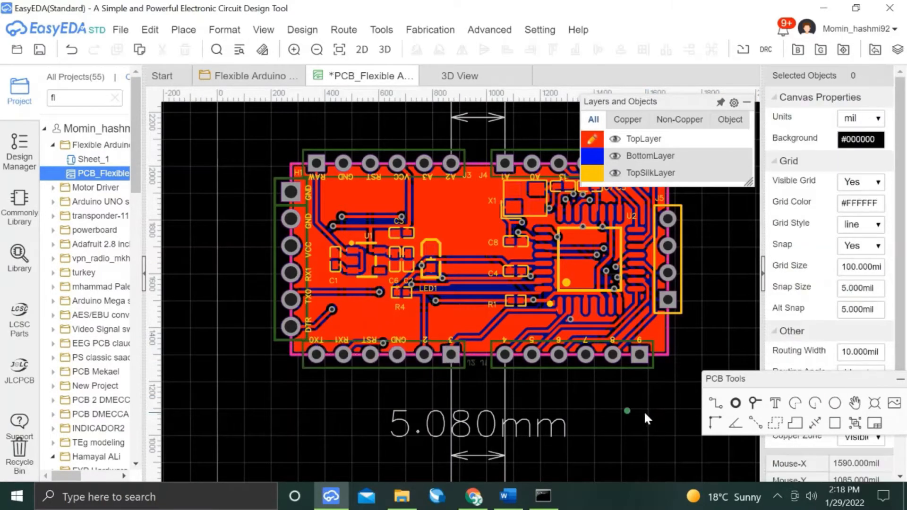
# Put the J1 and J2 designators on the top silkscreen layer.
pyautogui.scroll(2, 477, 359)
pyautogui.click(467, 367)
pyautogui.keyDown('ctrl'); pyautogui.click(487, 366); pyautogui.keyUp('ctrl')
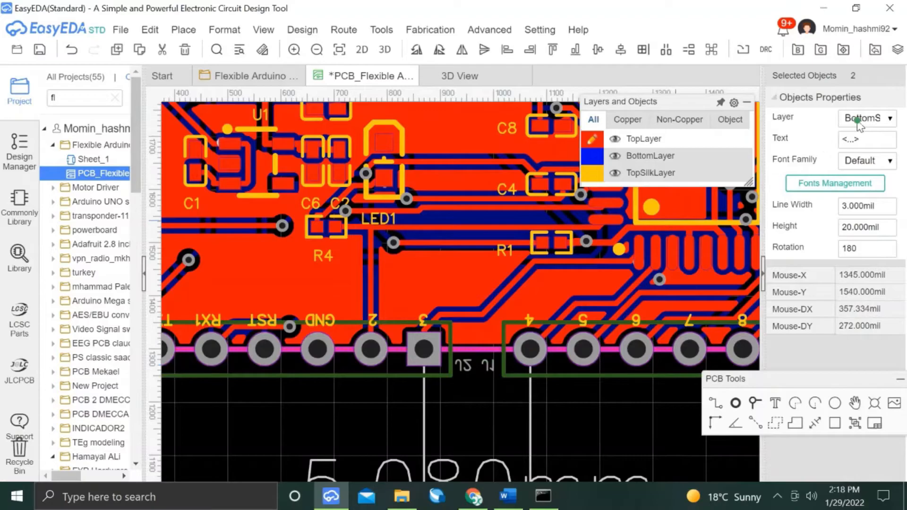
pyautogui.click(858, 120)
pyautogui.click(383, 404)
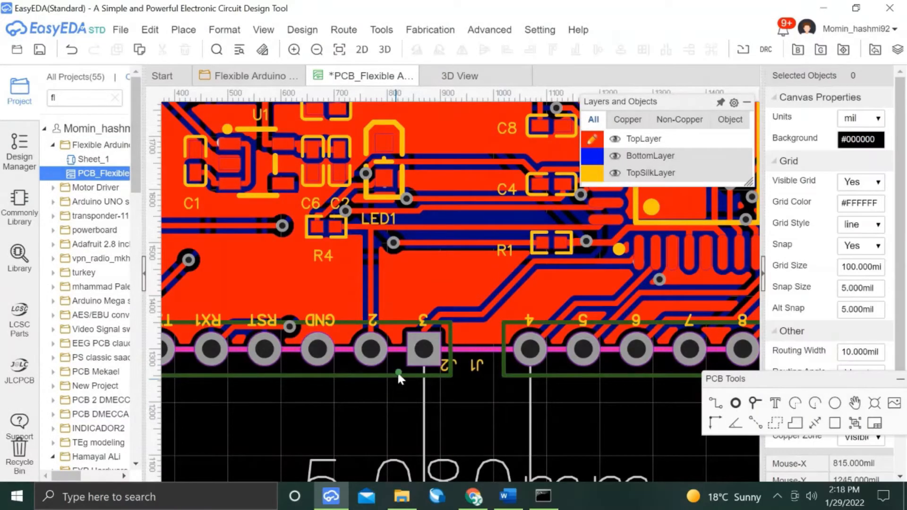
# Place the J1 and J2 designators upright on the board between the two headers, and save the board.
pyautogui.moveTo(454, 360); pyautogui.dragTo(494, 331)
pyautogui.press('space')
pyautogui.press('space')
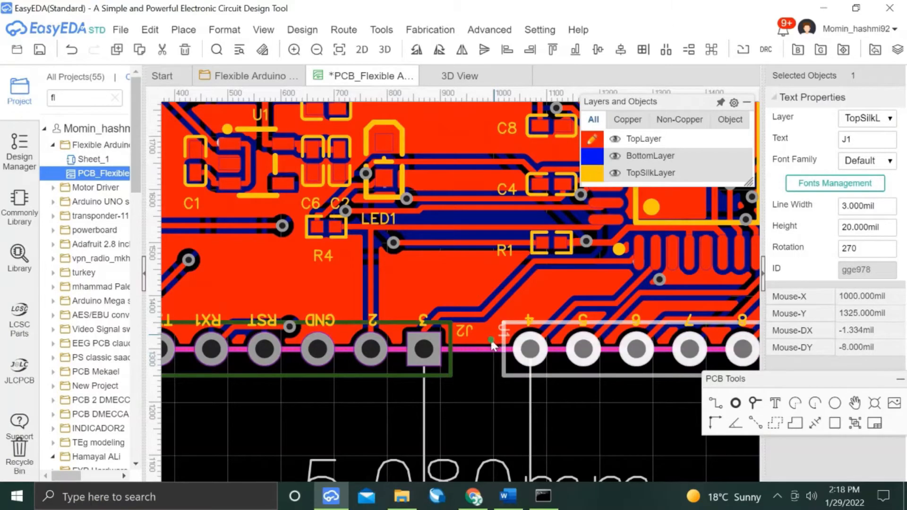
pyautogui.click(465, 326)
pyautogui.press('space')
pyautogui.press('space')
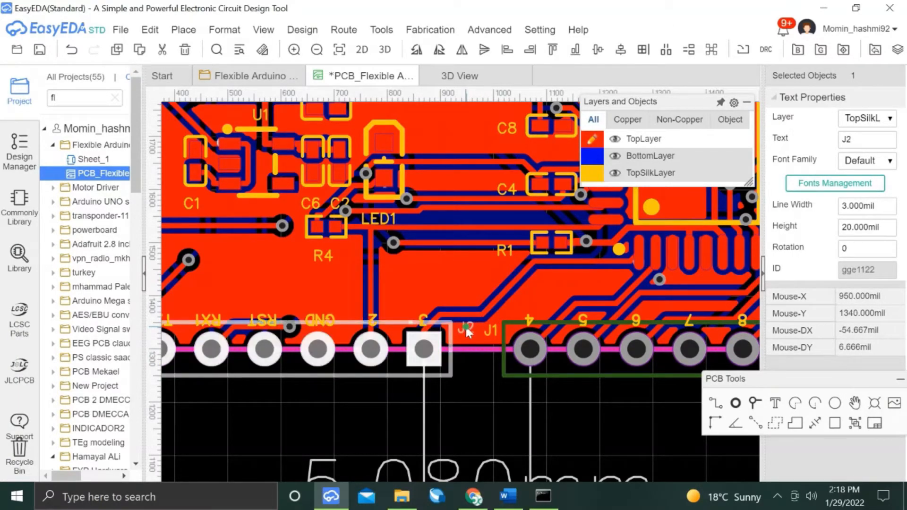
pyautogui.scroll(-3, 458, 327)
pyautogui.click(584, 338)
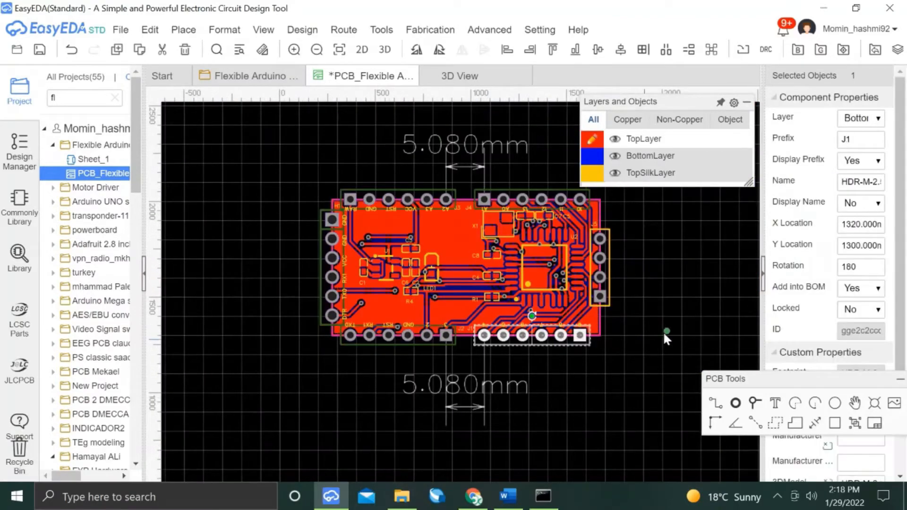
pyautogui.click(671, 325)
pyautogui.scroll(2, 668, 297)
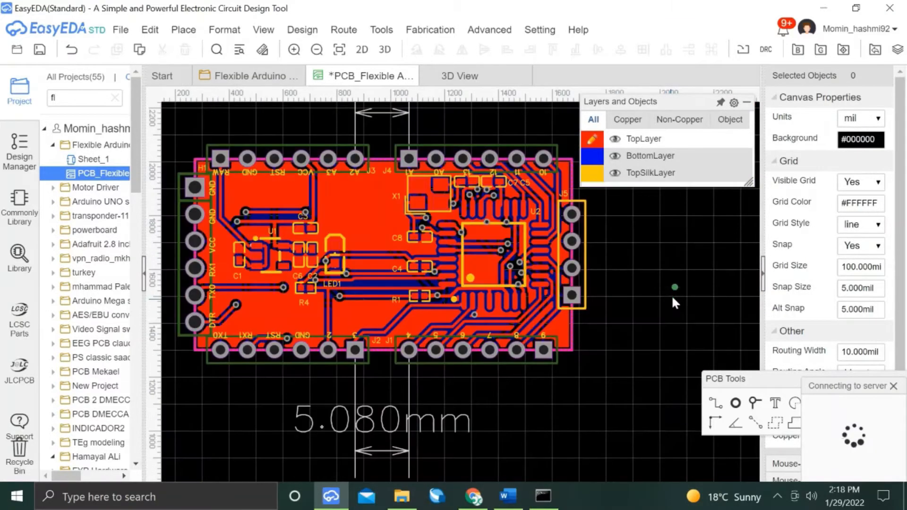
# Paste a DTR label in the empty area beside header J5 and consult the Word board photo for the pin names.
pyautogui.hotkey('alt', 'Tab')
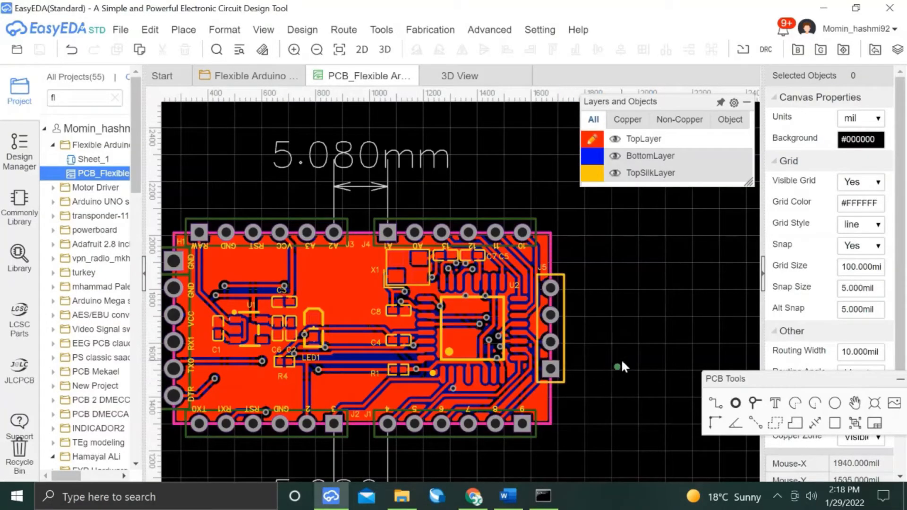
pyautogui.hotkey('ctrl', 'v')
pyautogui.click(617, 341)
pyautogui.hotkey('alt', 'Tab')
pyautogui.hotkey('alt', 'Tab')
pyautogui.press('space')
pyautogui.press('space')
pyautogui.click(591, 306)
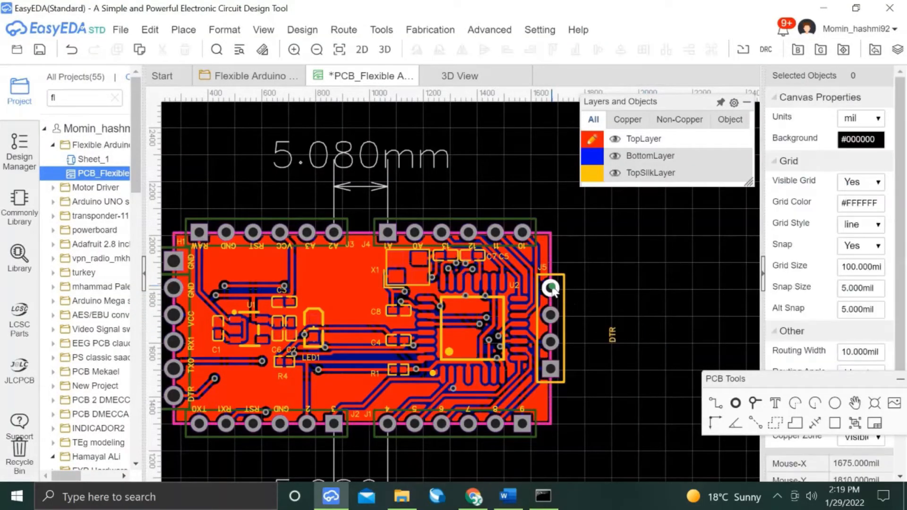
# Change the DTR label beside J5 to A7 and paste three copies of it below.
pyautogui.doubleClick(612, 336)
pyautogui.write('A7')
pyautogui.press('Return')
pyautogui.hotkey('ctrl', 'c')
pyautogui.click(610, 336)
pyautogui.hotkey('ctrl', 'v')
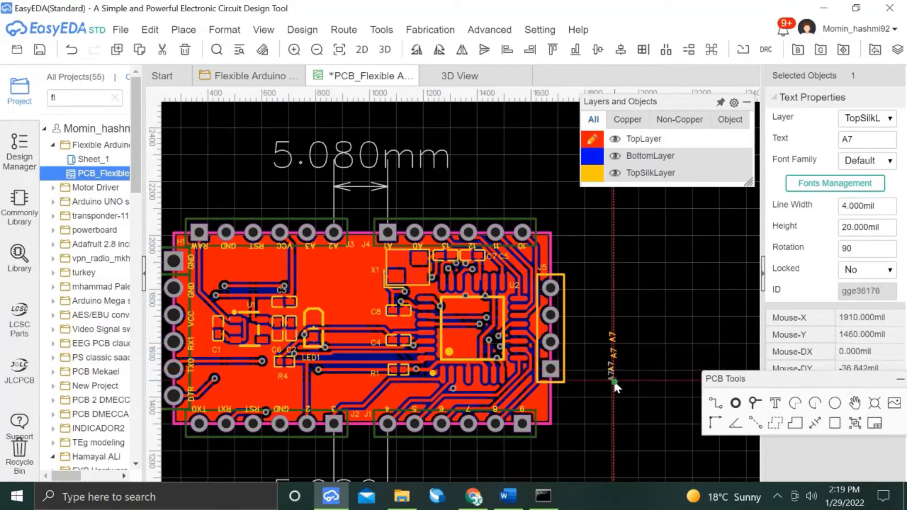
# Change the three copied A7 labels to A6, A5 and A4, going downward.
pyautogui.click(614, 353)
pyautogui.press('Return')
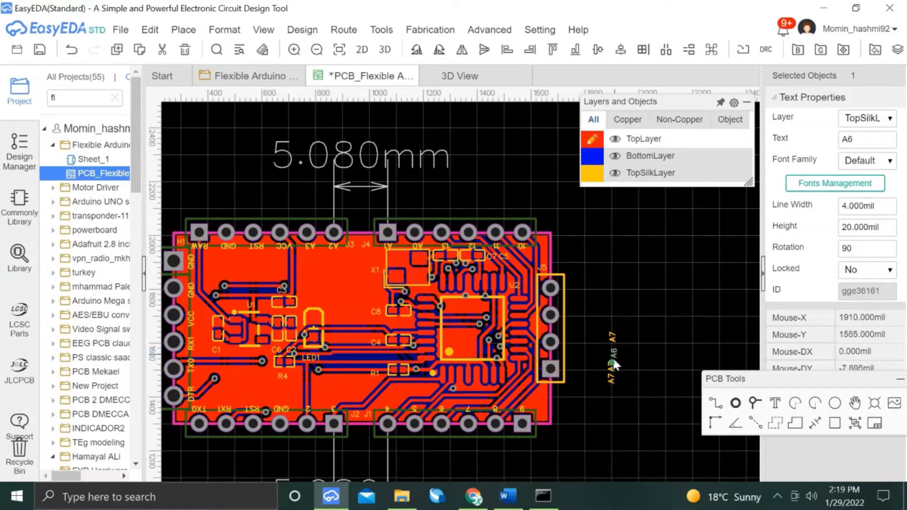
pyautogui.doubleClick(611, 367)
pyautogui.press('BackSpace')
pyautogui.write('5')
pyautogui.press('Return')
pyautogui.click(613, 377)
pyautogui.press('BackSpace')
pyautogui.write('4')
pyautogui.press('Return')
# Place the A7, A6, A5 and A4 labels next to J5's pads and distribute them evenly in a column.
pyautogui.moveTo(607, 362); pyautogui.dragTo(600, 333)
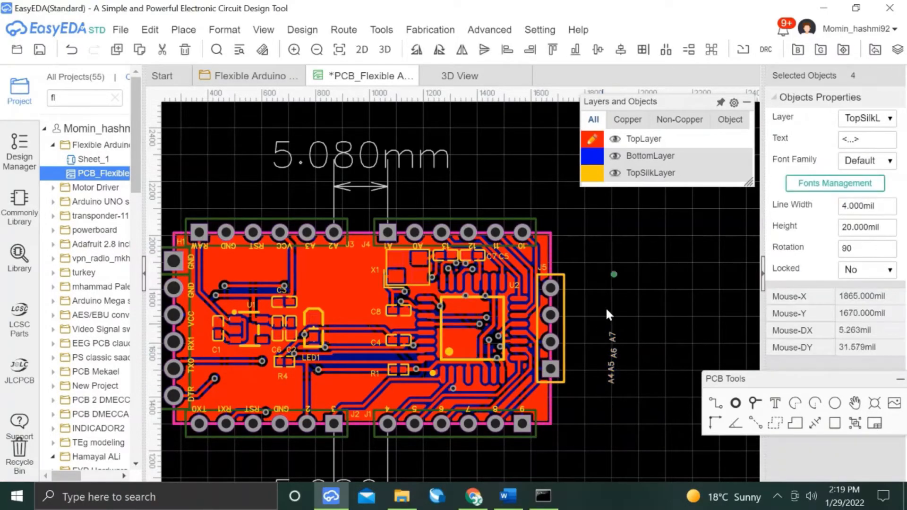
pyautogui.click(653, 361)
pyautogui.moveTo(611, 376); pyautogui.dragTo(569, 371)
pyautogui.moveTo(614, 334); pyautogui.dragTo(571, 286)
pyautogui.moveTo(627, 372); pyautogui.dragTo(570, 336)
pyautogui.moveTo(604, 390); pyautogui.dragTo(567, 282)
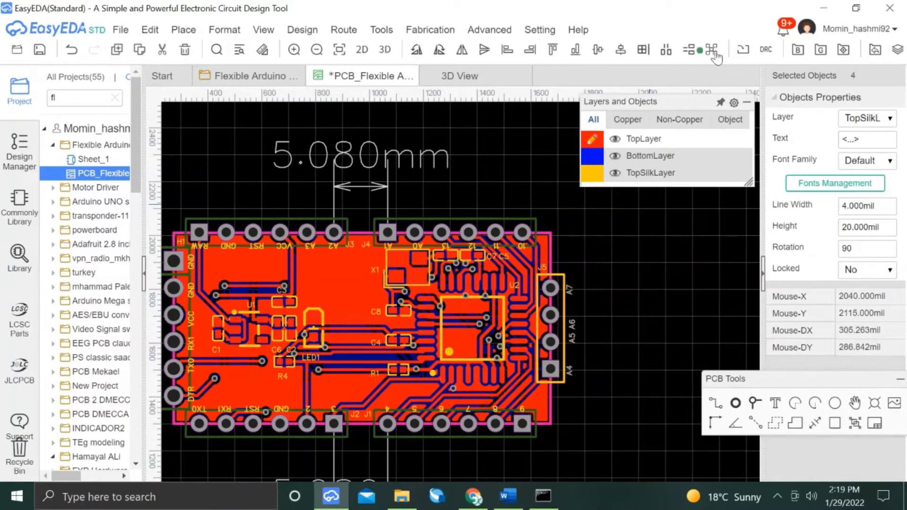
pyautogui.click(689, 50)
# Shift the four J5 pin labels inward onto the board, along the inner edge of the header outline.
pyautogui.moveTo(620, 307)
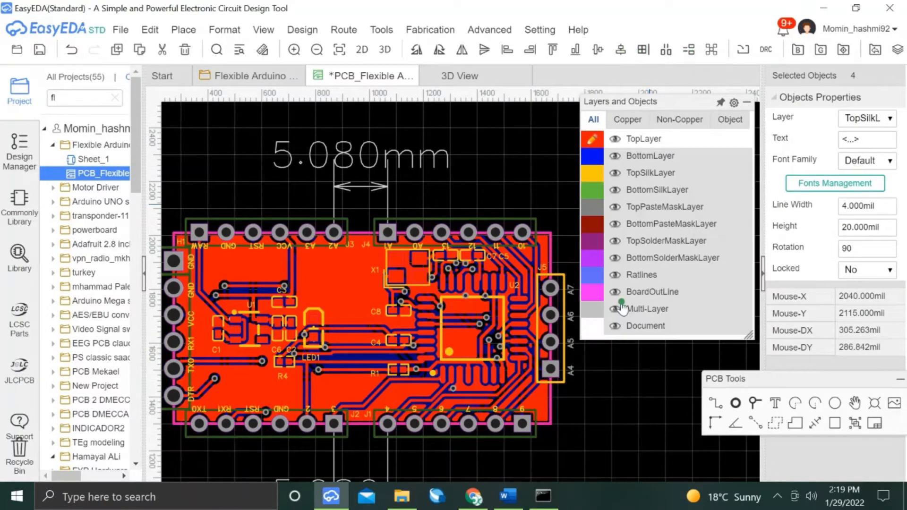
pyautogui.scroll(2, 623, 350)
pyautogui.press('Left')
pyautogui.press('Left')
pyautogui.press('Left')
pyautogui.press('Left')
pyautogui.press('Left')
pyautogui.press('Left')
pyautogui.press('Left')
pyautogui.press('Left')
pyautogui.press('Left')
pyautogui.press('Left')
pyautogui.press('Left')
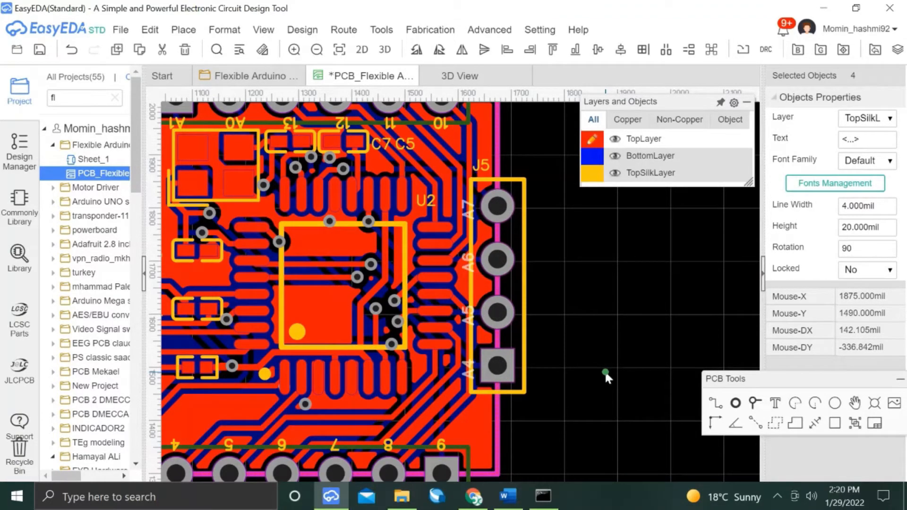
pyautogui.click(598, 370)
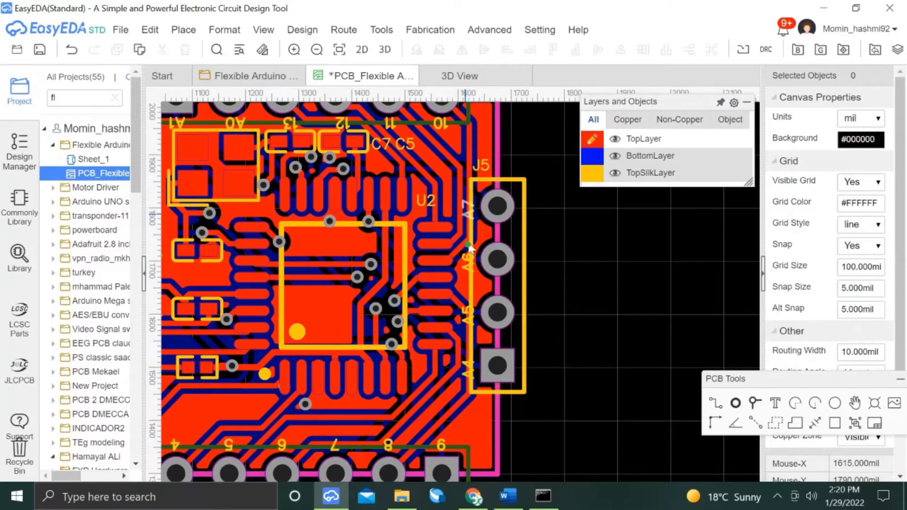
pyautogui.click(467, 262)
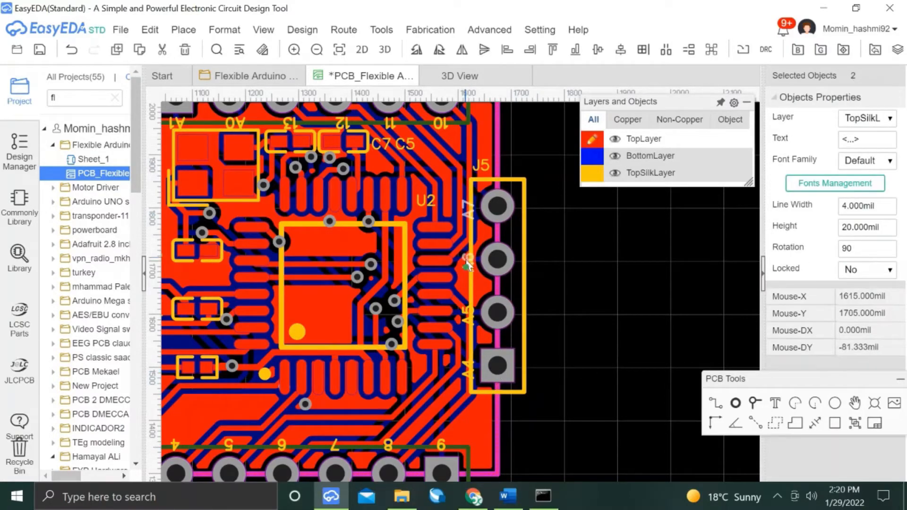
pyautogui.keyDown('ctrl'); pyautogui.click(467, 366); pyautogui.keyUp('ctrl')
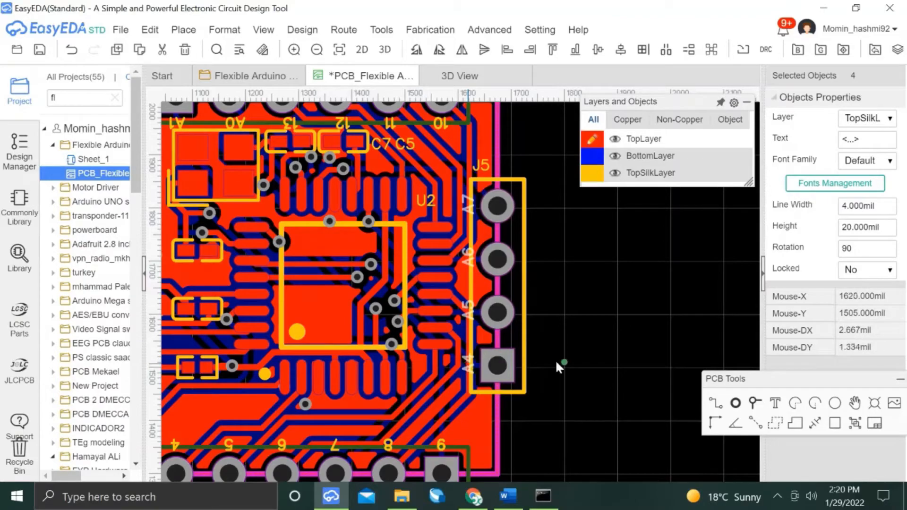
# Move header J5 to the bottom layer.
pyautogui.click(501, 371)
pyautogui.click(521, 375)
pyautogui.click(857, 119)
pyautogui.click(860, 144)
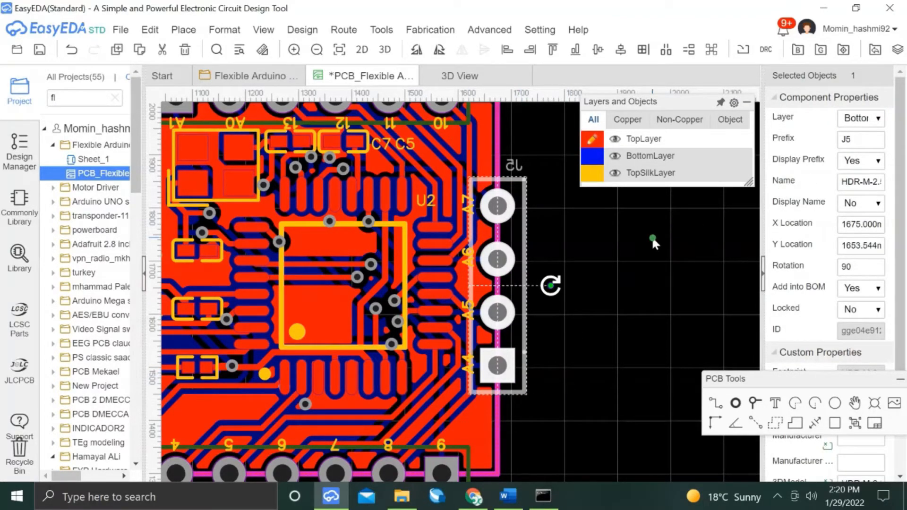
# Move the J5 designator text to TopSilkLayer, place it on the board above the A7 pin, and save the PCB.
pyautogui.click(652, 242)
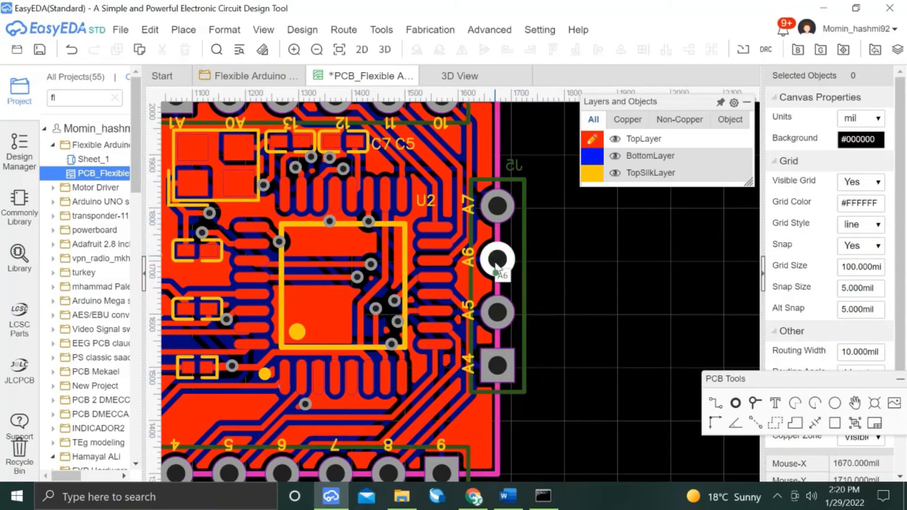
pyautogui.click(857, 123)
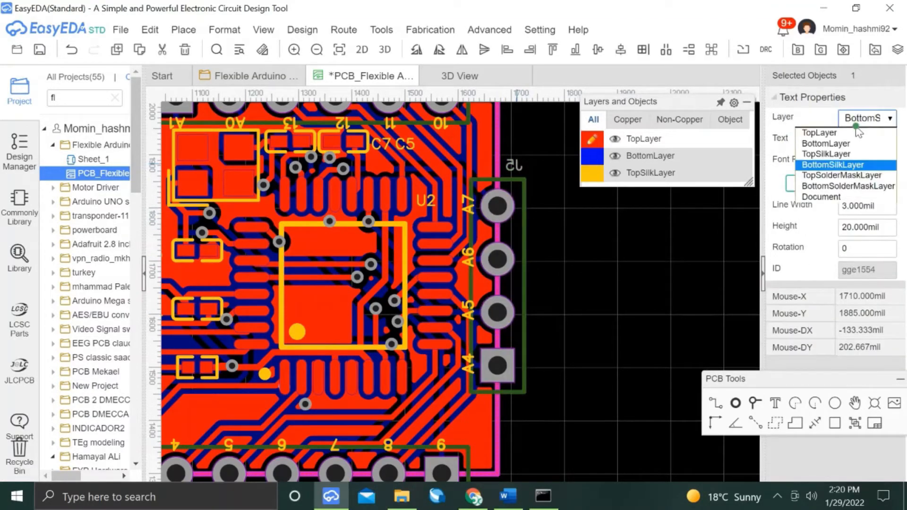
pyautogui.click(829, 154)
pyautogui.moveTo(661, 173)
pyautogui.click(589, 230)
pyautogui.click(590, 138)
pyautogui.click(550, 171)
pyautogui.moveTo(533, 168); pyautogui.dragTo(485, 163)
pyautogui.click(577, 235)
pyautogui.scroll(-2, 578, 233)
pyautogui.scroll(-1, 592, 271)
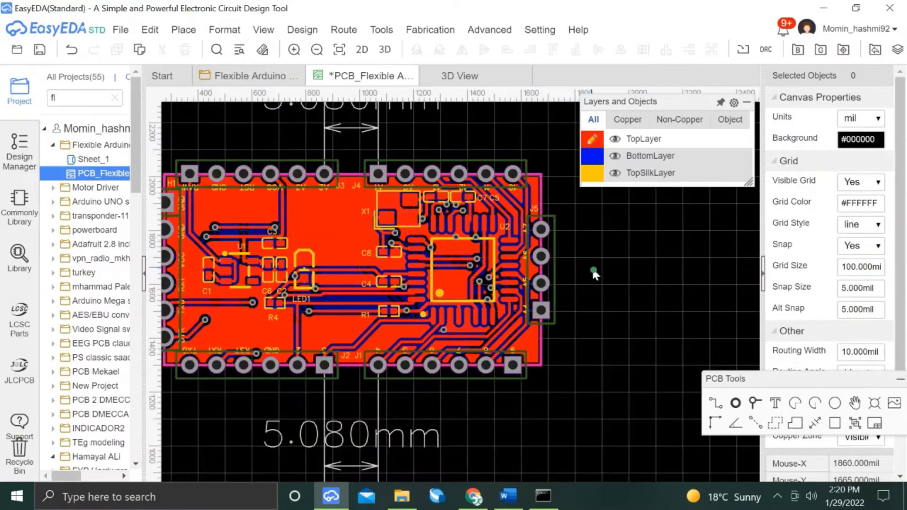
pyautogui.hotkey('ctrl', 's')
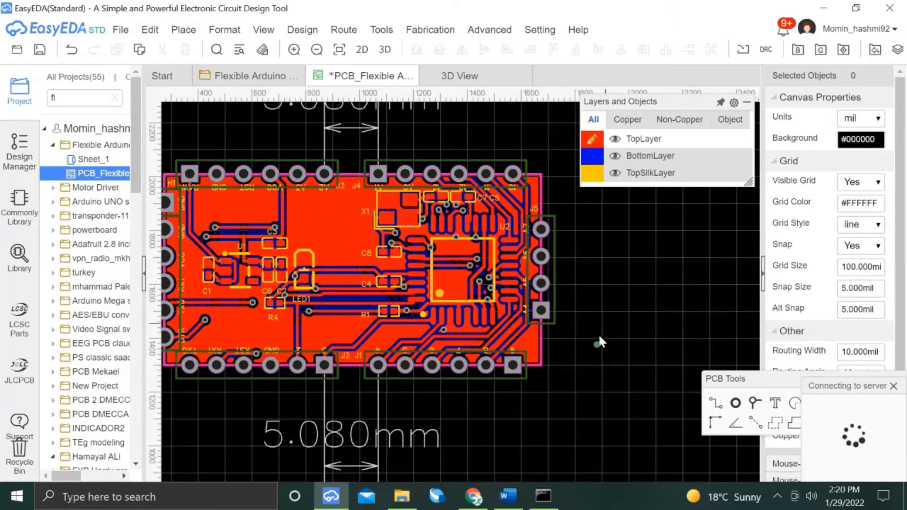
pyautogui.scroll(-1, 592, 367)
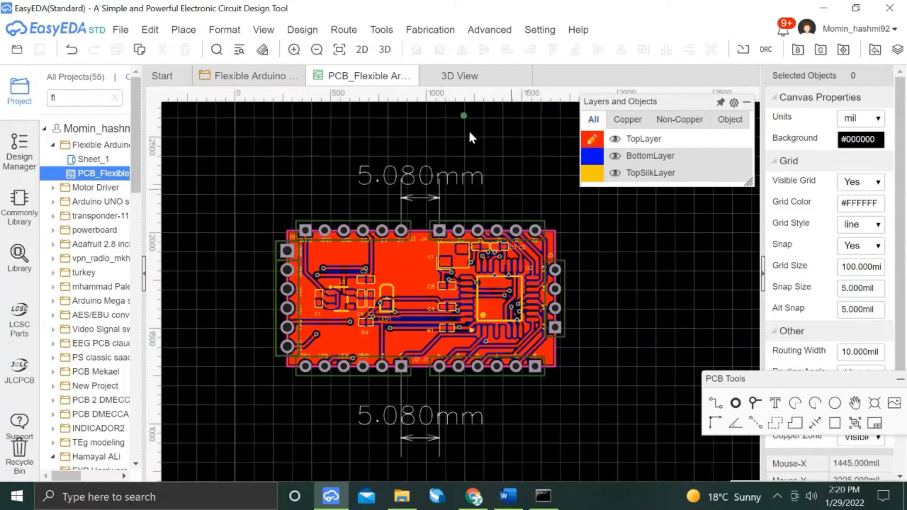
# Check the labelled board in the 3D view and the 2D photo view, and return to the PCB layout.
pyautogui.click(385, 49)
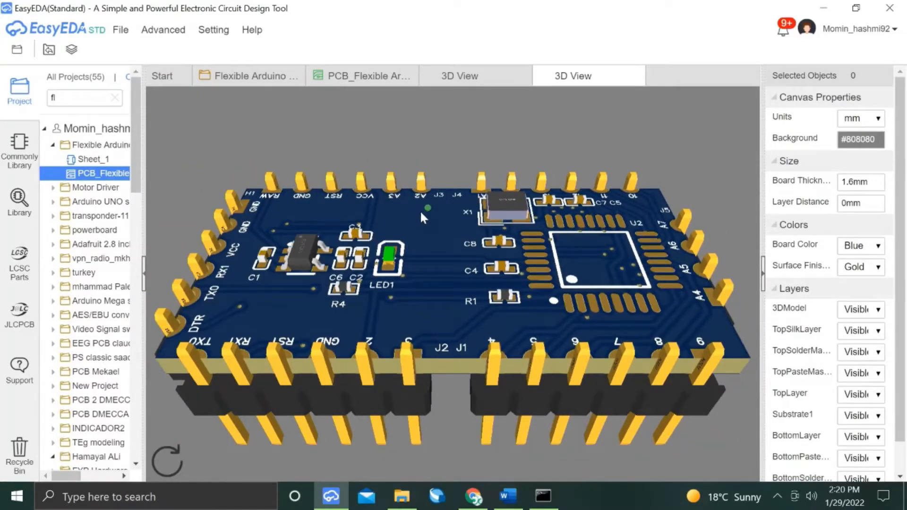
pyautogui.moveTo(441, 218); pyautogui.dragTo(442, 305)
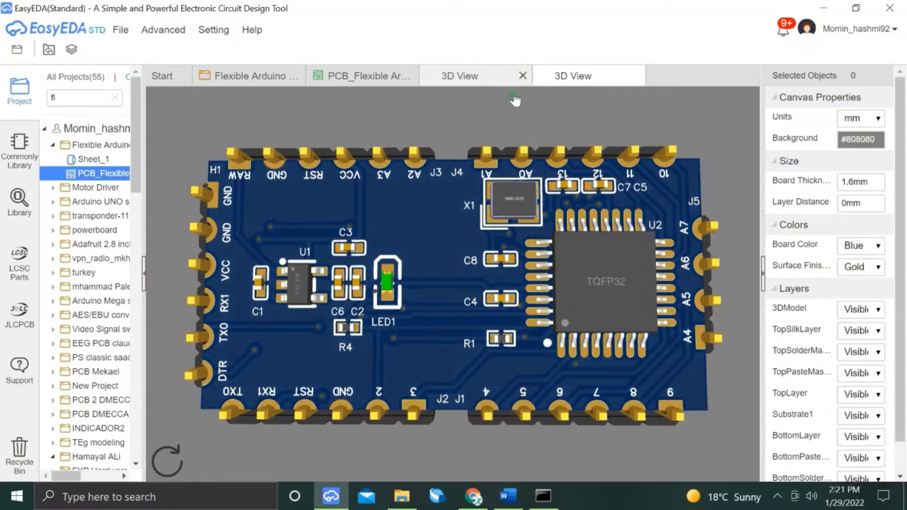
pyautogui.click(367, 82)
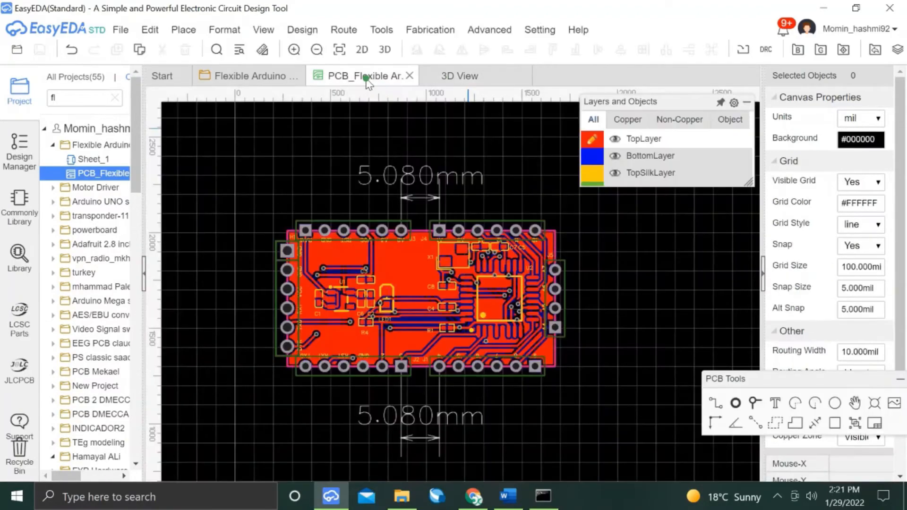
pyautogui.click(364, 51)
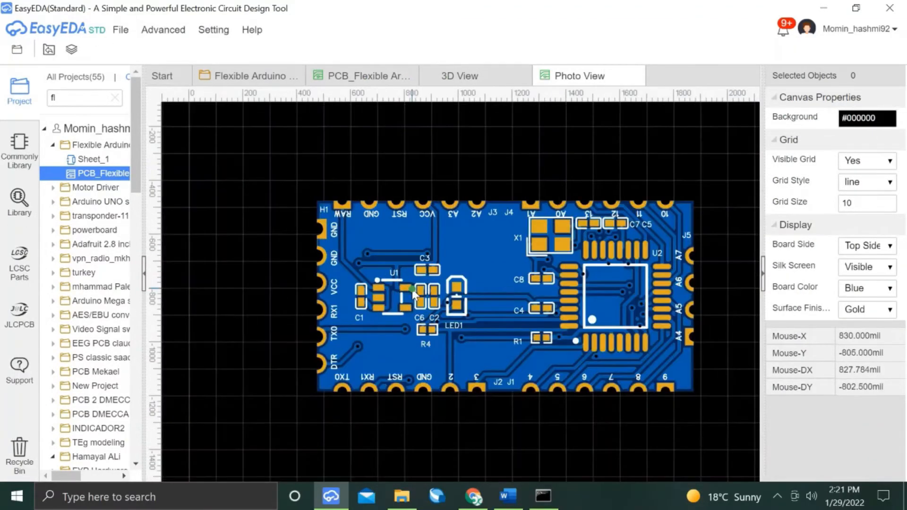
pyautogui.scroll(-2, 412, 288)
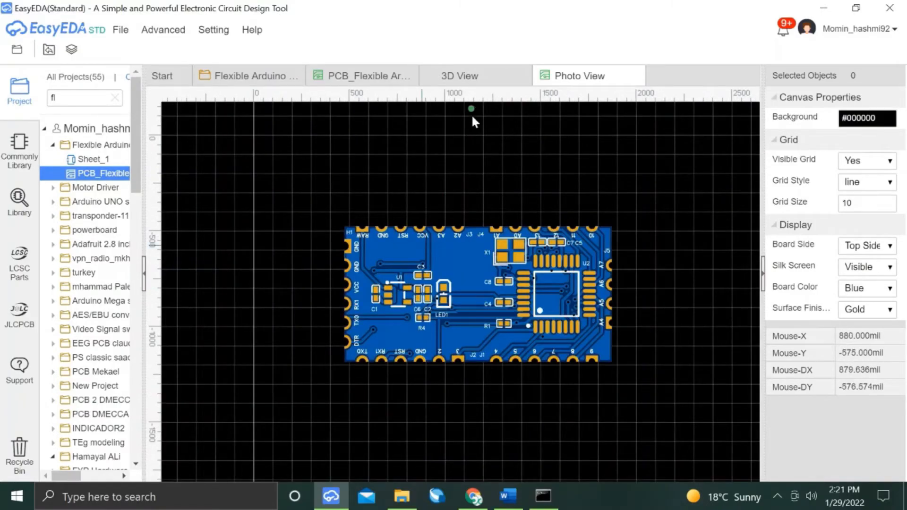
pyautogui.click(460, 76)
pyautogui.click(373, 78)
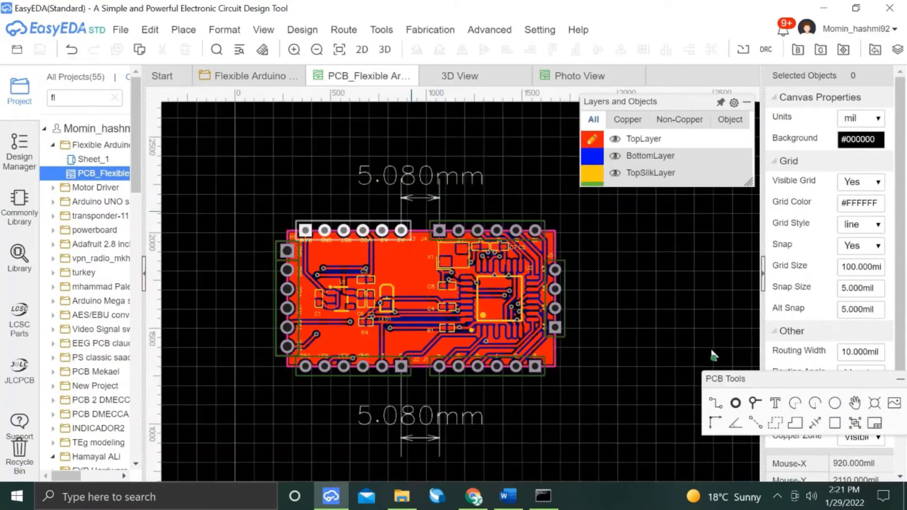
# Dimension the board's full length between its two upper corners, placing the dimension line above the existing upper header-spacing dimension.
pyautogui.scroll(5, 331, 255)
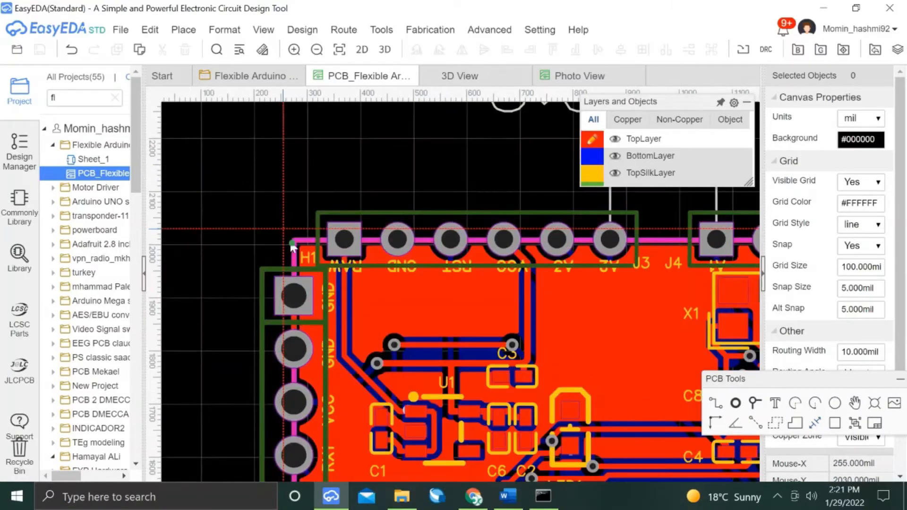
pyautogui.scroll(-5, 330, 255)
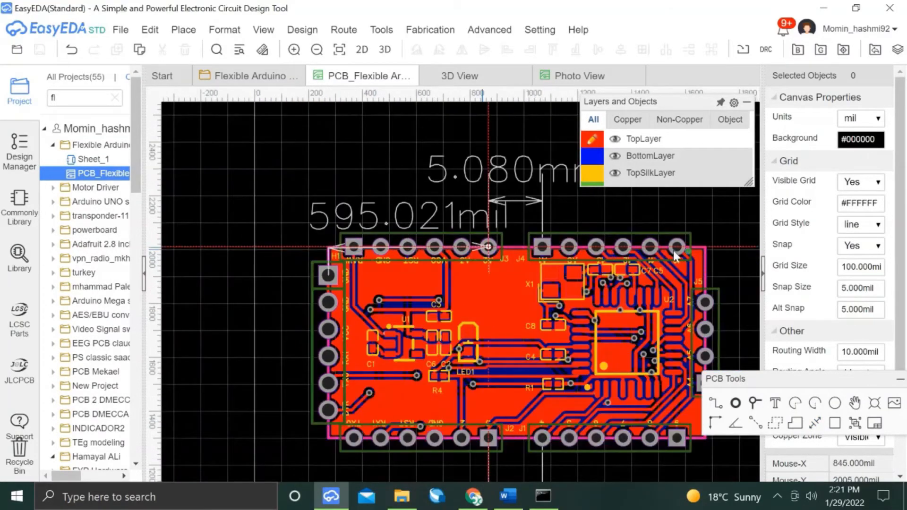
pyautogui.scroll(5, 575, 250)
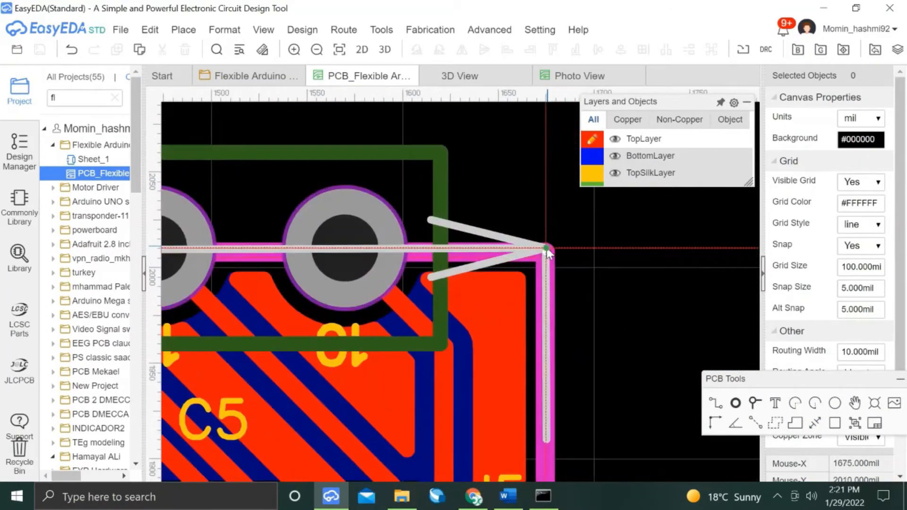
pyautogui.scroll(-6, 544, 250)
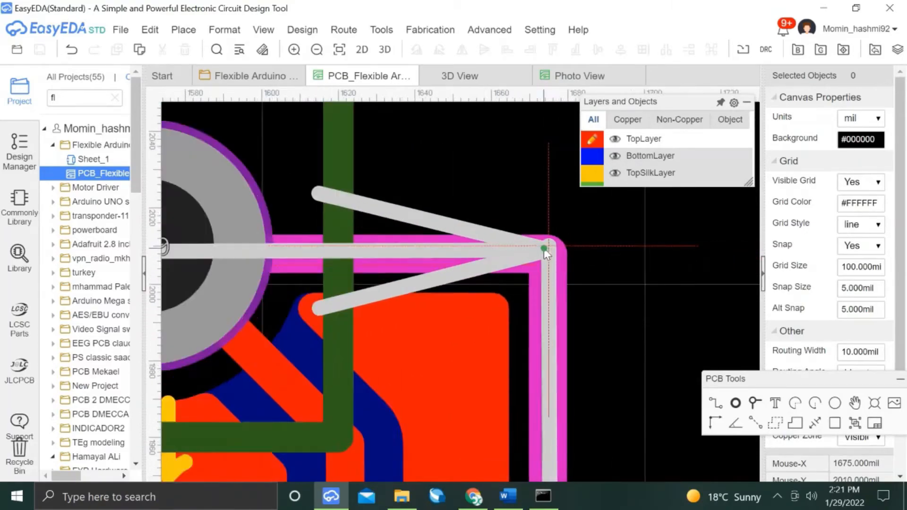
pyautogui.click(544, 247)
pyautogui.scroll(-2, 542, 178)
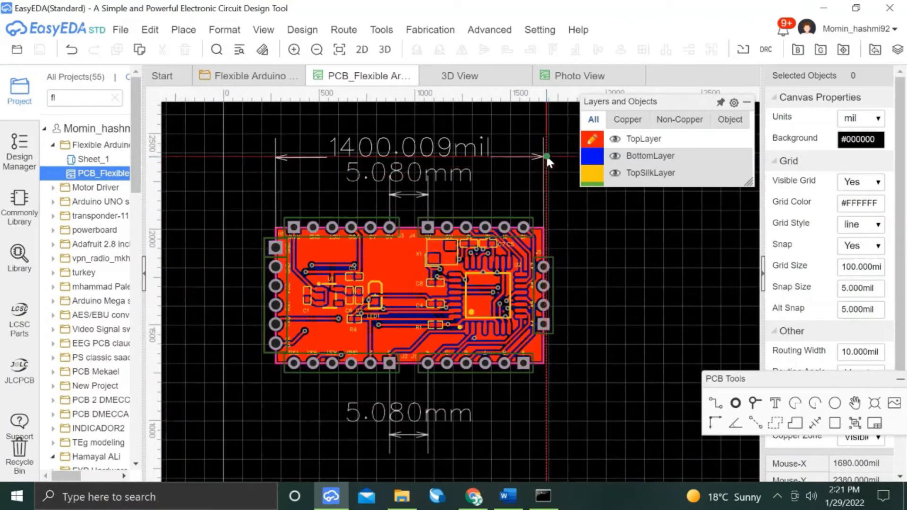
pyautogui.click(545, 152)
pyautogui.press('Escape')
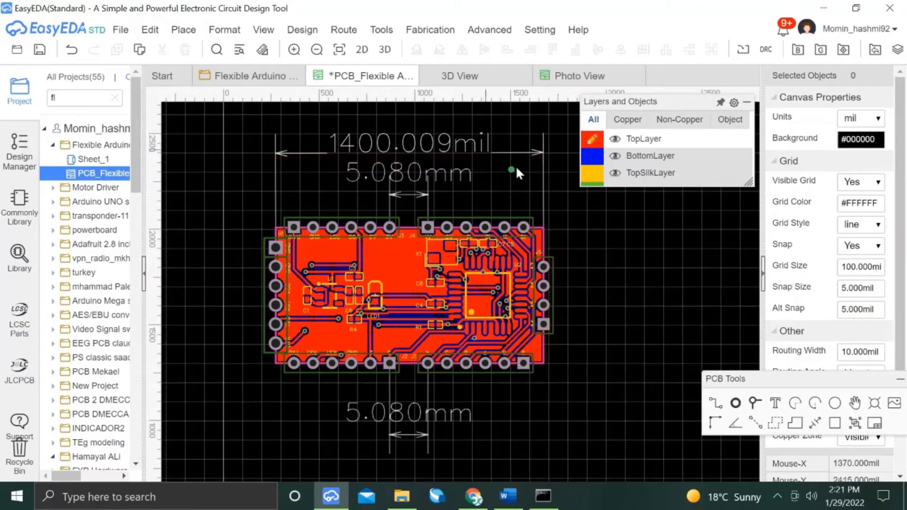
# Set the text height of the two dimensions above the board to 50 mil and their unit to mm.
pyautogui.click(426, 194)
pyautogui.keyDown('ctrl'); pyautogui.click(538, 152); pyautogui.keyUp('ctrl')
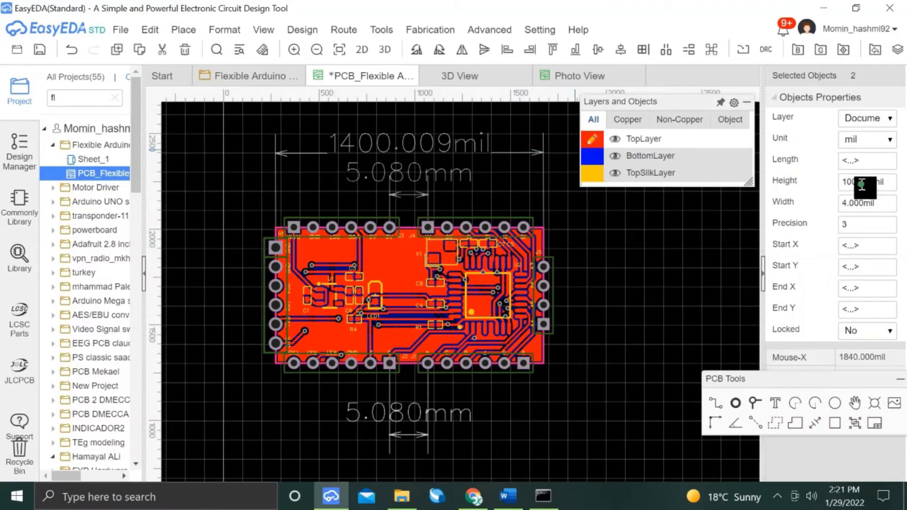
pyautogui.click(861, 184)
pyautogui.write('50')
pyautogui.press('Return')
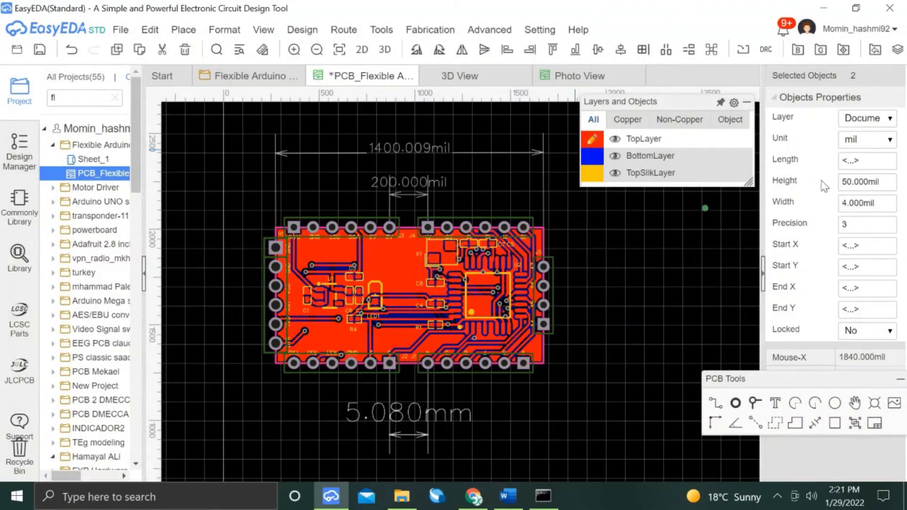
pyautogui.click(526, 188)
pyautogui.keyDown('ctrl'); pyautogui.click(537, 153); pyautogui.keyUp('ctrl')
pyautogui.click(850, 139)
pyautogui.click(854, 175)
pyautogui.click(610, 246)
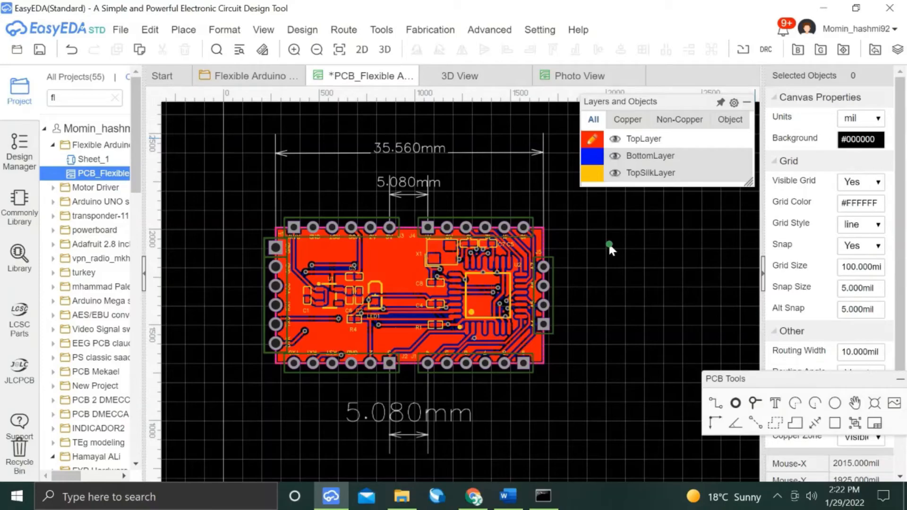
# Set the length value of the overall board-length dimension to 35.54 mm and save the PCB.
pyautogui.click(411, 147)
pyautogui.click(411, 149)
pyautogui.click(452, 156)
pyautogui.doubleClick(863, 161)
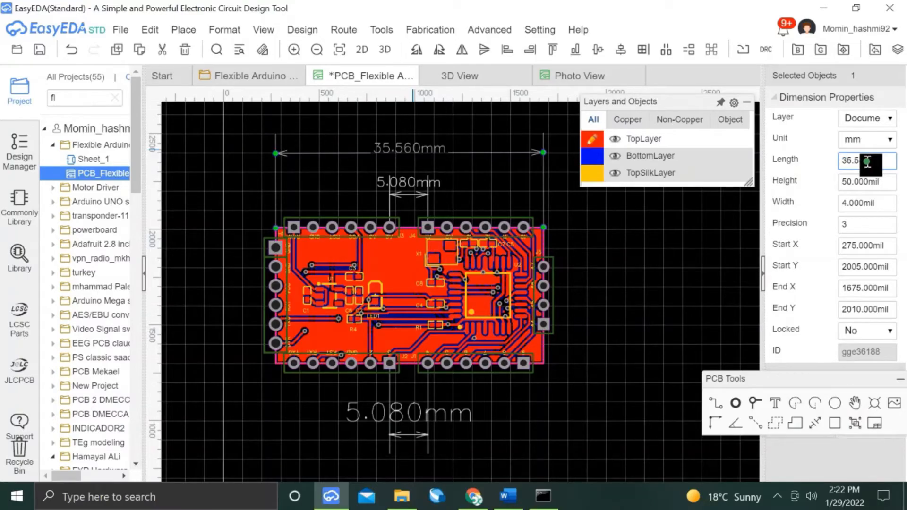
pyautogui.write('35.54')
pyautogui.press('Return')
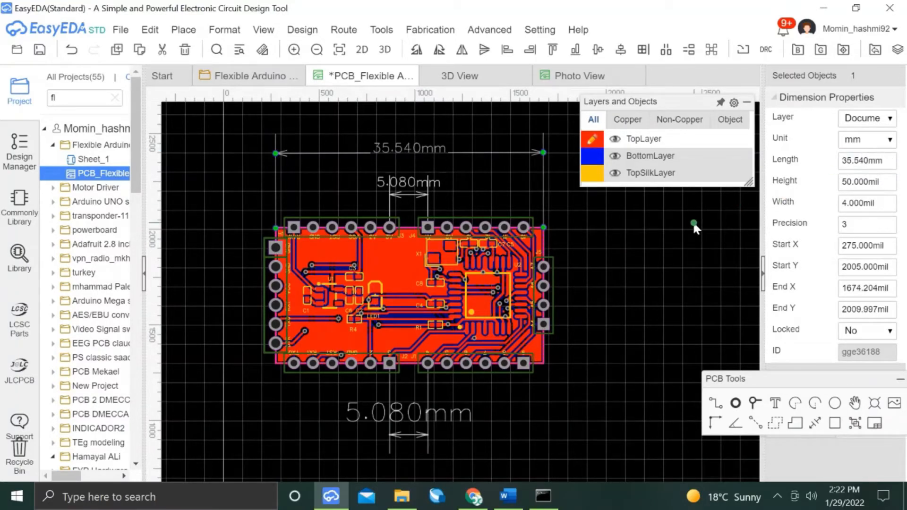
pyautogui.click(635, 242)
pyautogui.hotkey('ctrl', 's')
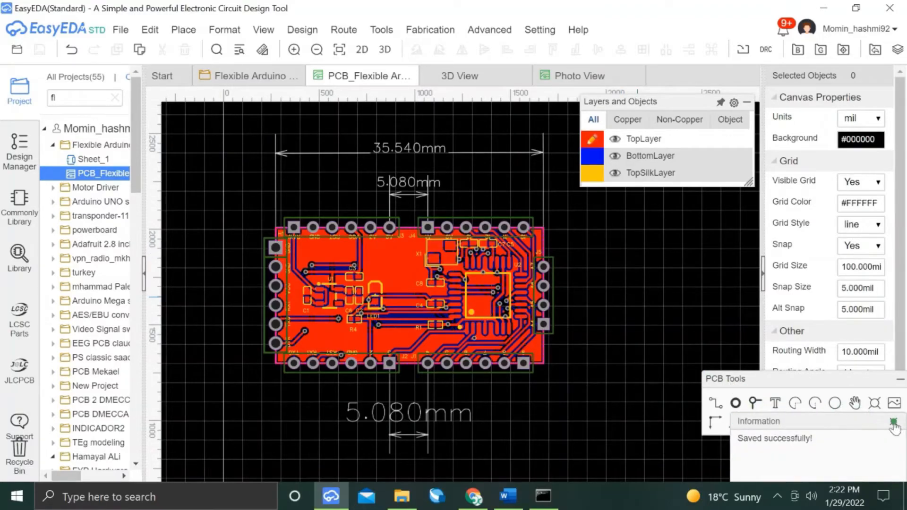
pyautogui.click(894, 422)
# Dimension the board's full height between the corners of the edge beside J5, placing the dimension line outside the board.
pyautogui.scroll(5, 559, 244)
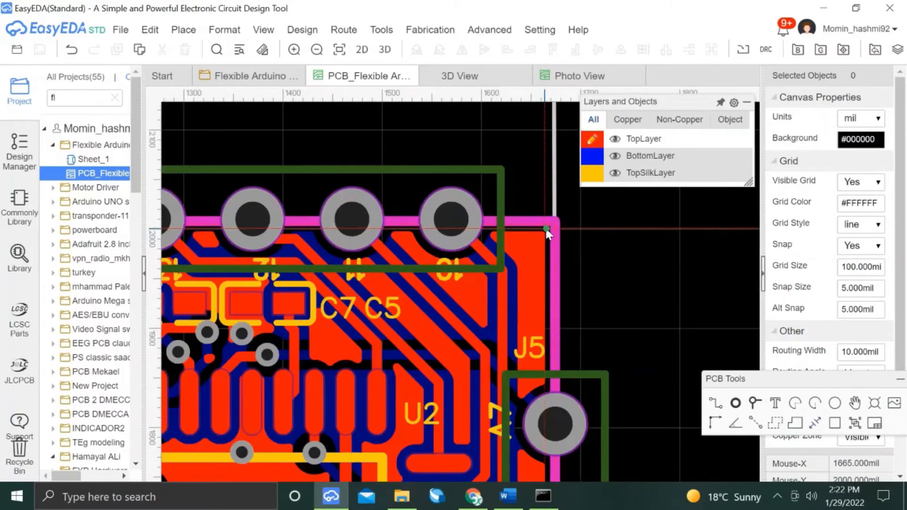
pyautogui.scroll(-8, 561, 329)
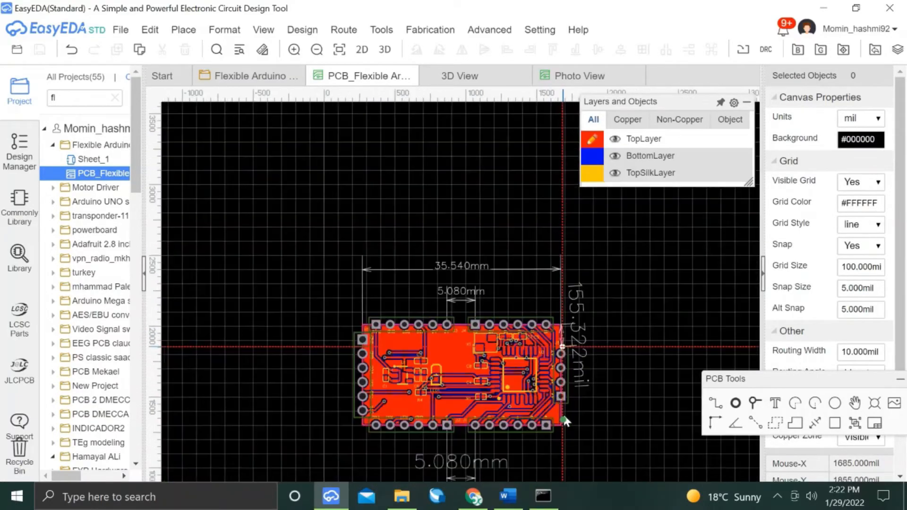
pyautogui.scroll(3, 564, 402)
pyautogui.scroll(4, 556, 396)
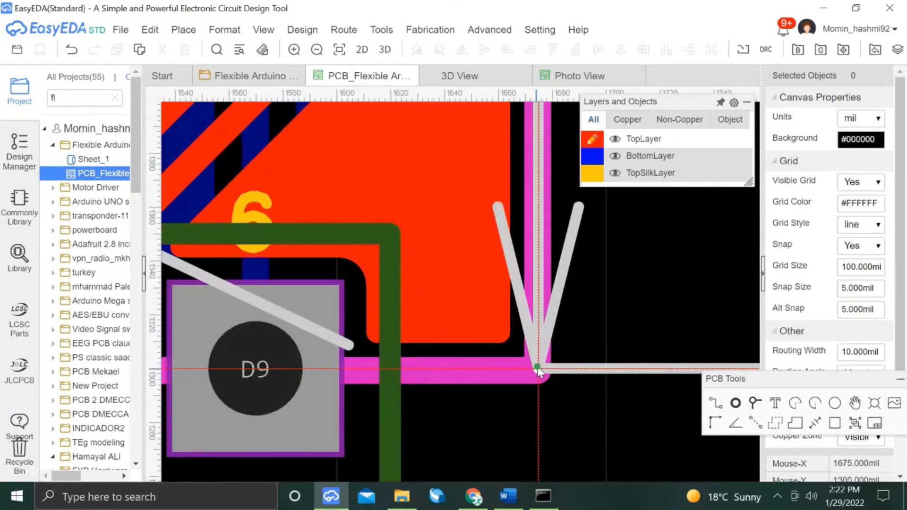
pyautogui.scroll(-3, 539, 369)
pyautogui.scroll(-3, 540, 371)
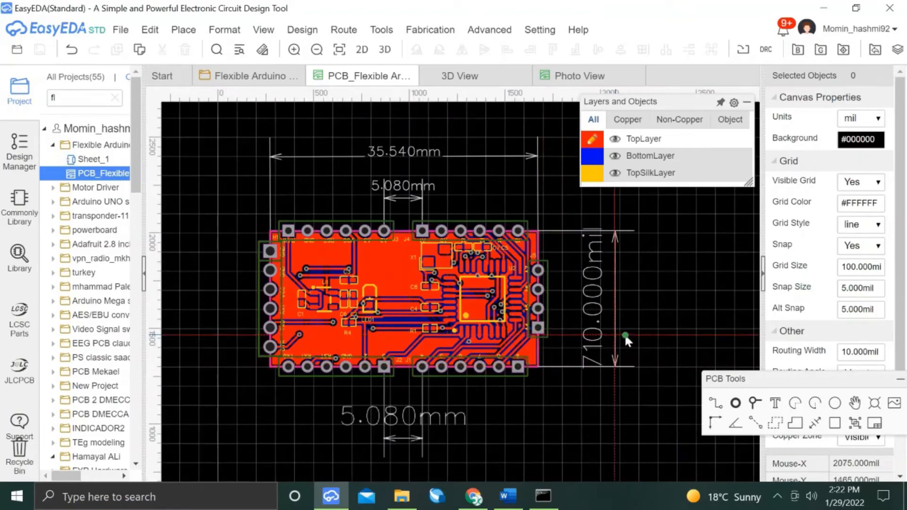
pyautogui.moveTo(617, 333)
pyautogui.mouseDown()
pyautogui.moveTo(648, 334)
pyautogui.moveTo(608, 327)
pyautogui.moveTo(631, 326)
pyautogui.mouseUp()
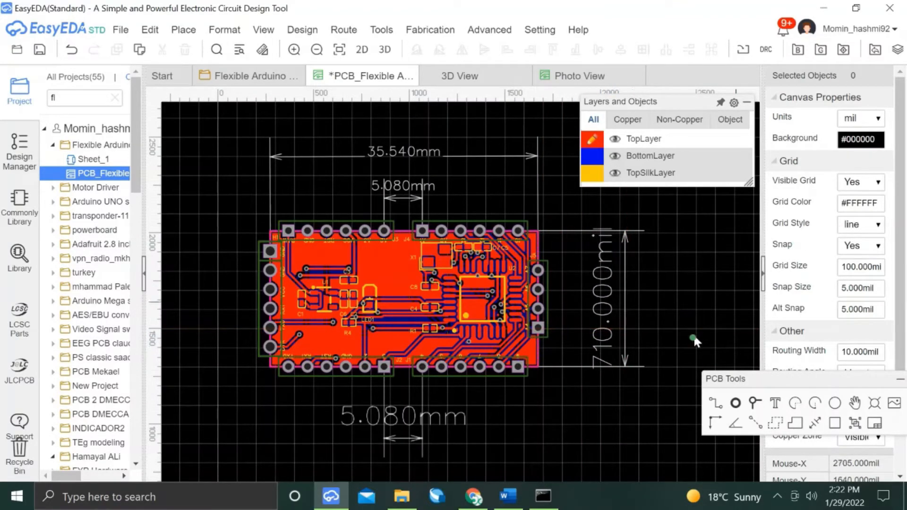
# Set the board-height dimension's text height to 50 mil and its unit to mm.
pyautogui.click(624, 366)
pyautogui.doubleClick(863, 184)
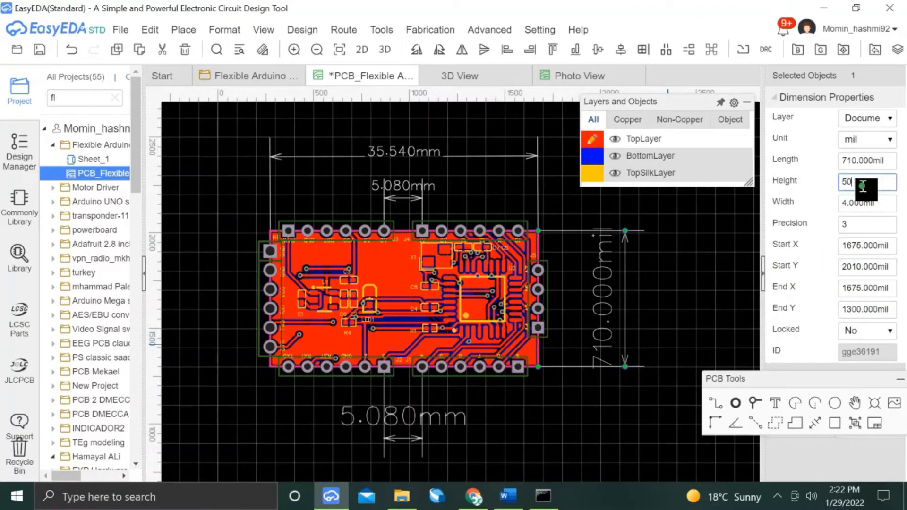
pyautogui.write('50')
pyautogui.press('Return')
pyautogui.click(866, 140)
pyautogui.click(852, 152)
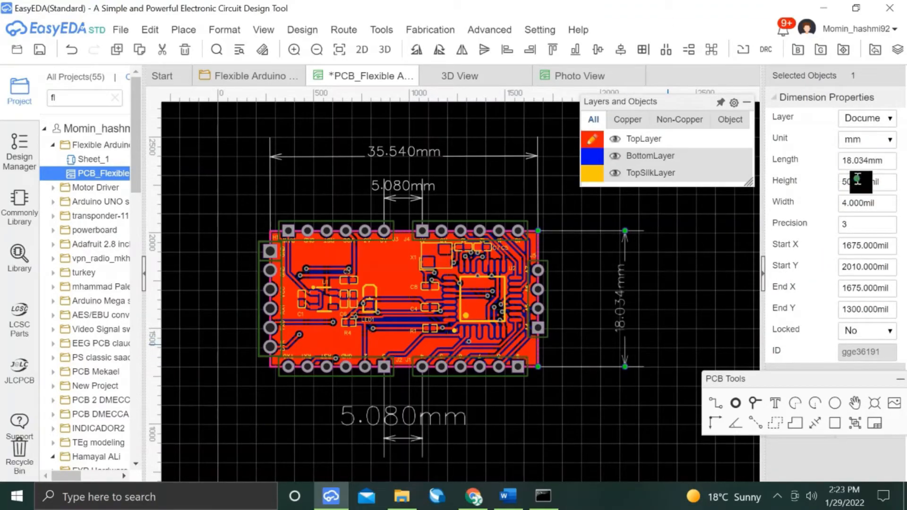
pyautogui.click(714, 302)
# Try a line width of 8 mil on the board-height dimension.
pyautogui.scroll(3, 623, 330)
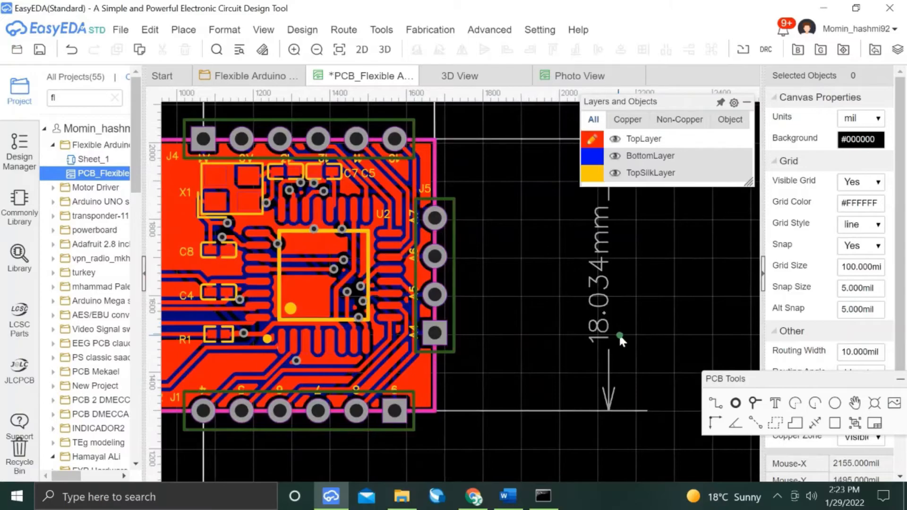
pyautogui.scroll(-3, 619, 338)
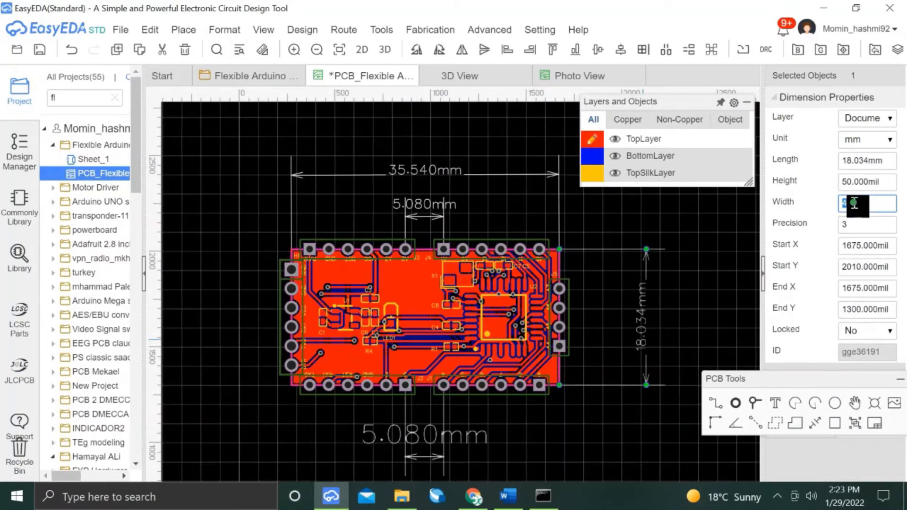
pyautogui.write('8')
pyautogui.press('Return')
pyautogui.click(681, 302)
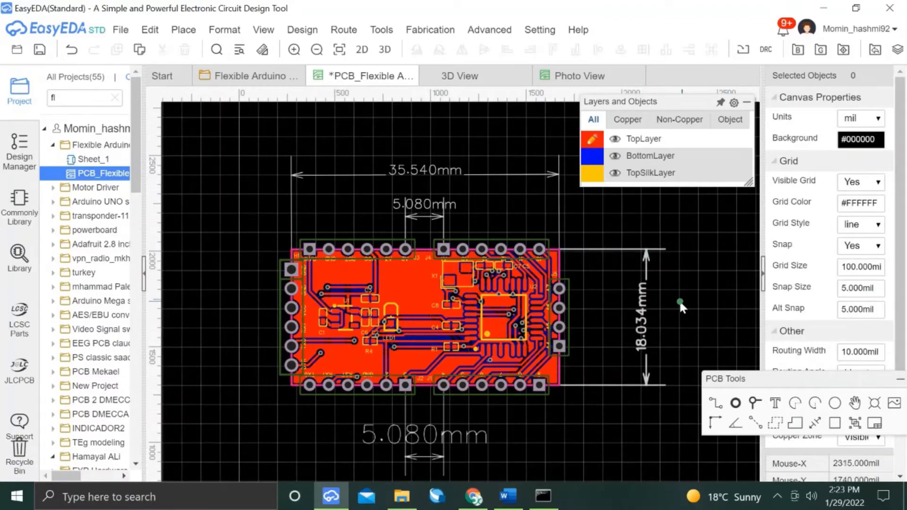
# Set the board-height dimension's line width to 6 mil.
pyautogui.click(641, 332)
pyautogui.click(848, 204)
pyautogui.write('6')
pyautogui.press('Return')
pyautogui.click(706, 304)
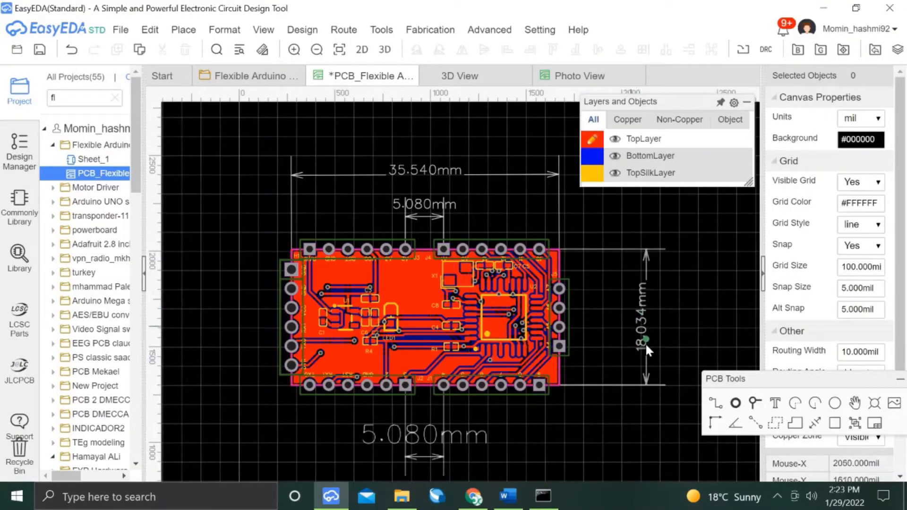
# Set the board-height dimension's length to 18.00 mm and check its endpoint against the board corner.
pyautogui.click(648, 354)
pyautogui.click(873, 160)
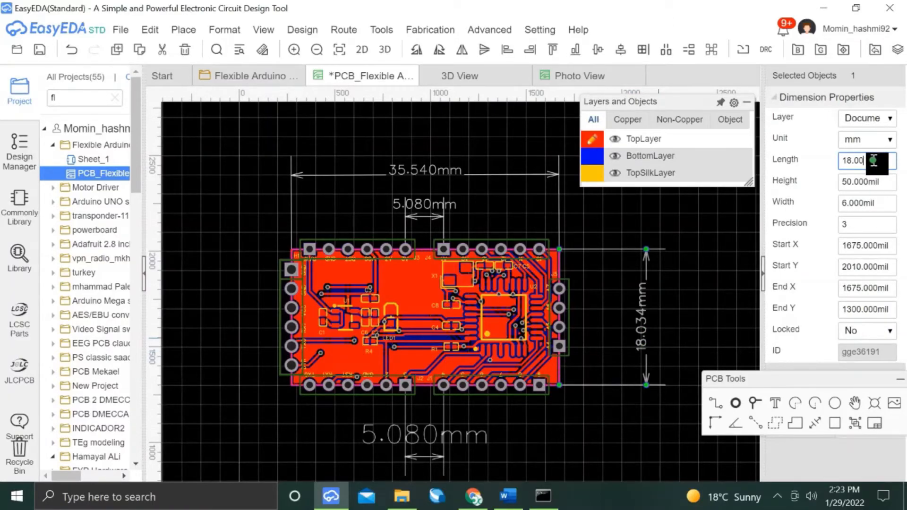
pyautogui.write('18.00')
pyautogui.press('Return')
pyautogui.click(575, 248)
pyautogui.scroll(2, 561, 246)
pyautogui.scroll(-2, 562, 260)
pyautogui.scroll(3, 557, 381)
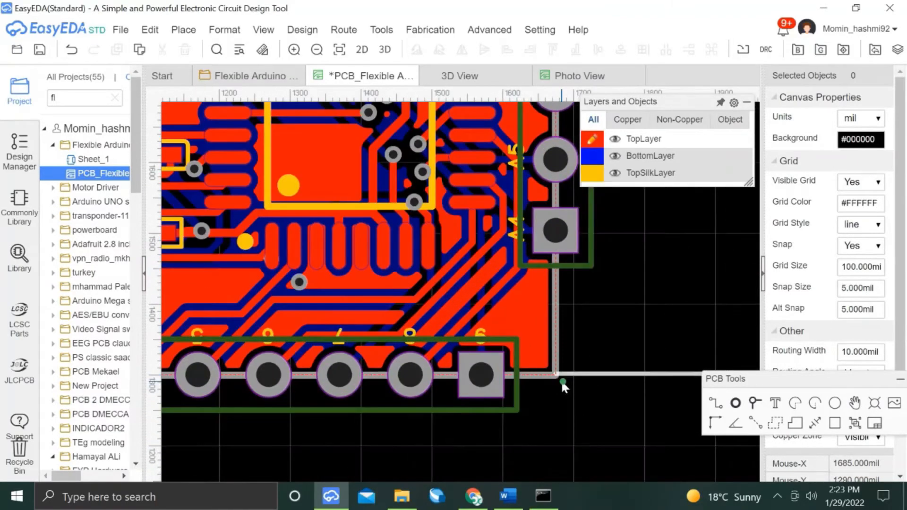
pyautogui.scroll(-3, 564, 380)
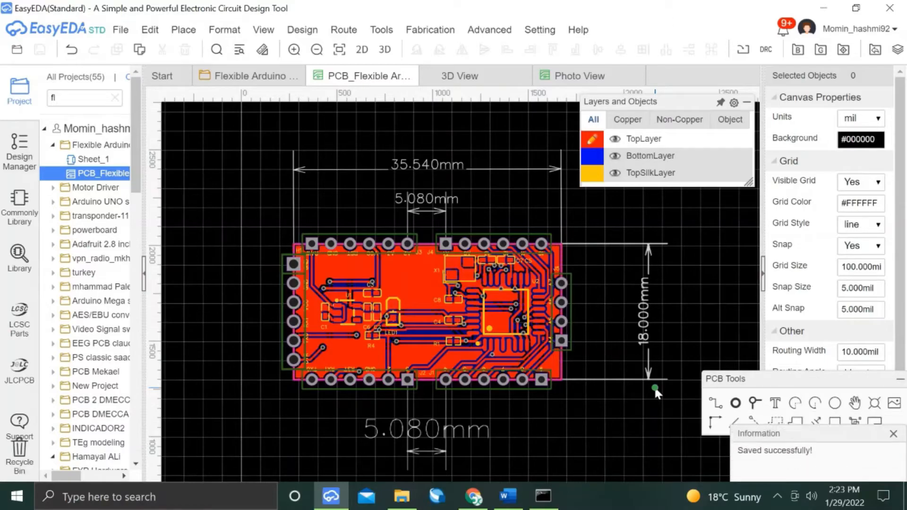
# Set the text height of the 5.080 mm dimension below the board to 50 mil.
pyautogui.click(445, 452)
pyautogui.click(857, 183)
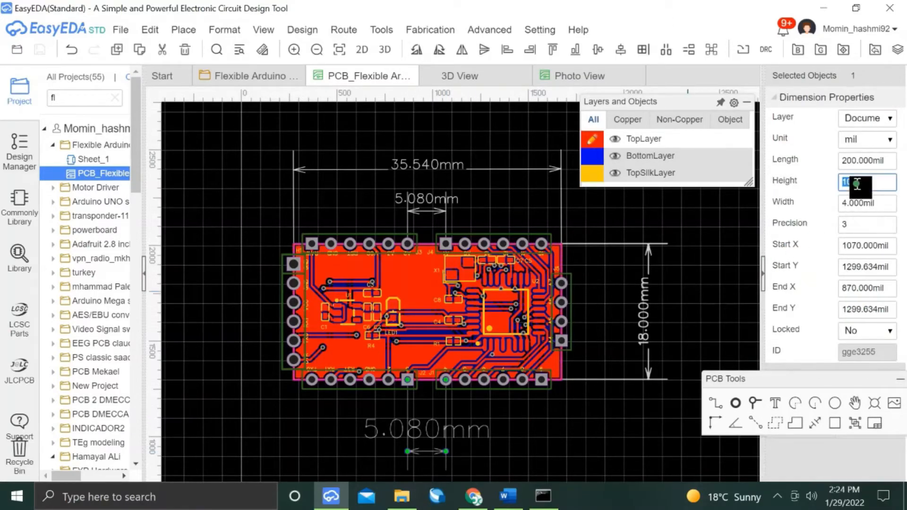
pyautogui.write('50')
pyautogui.press('Return')
pyautogui.click(618, 411)
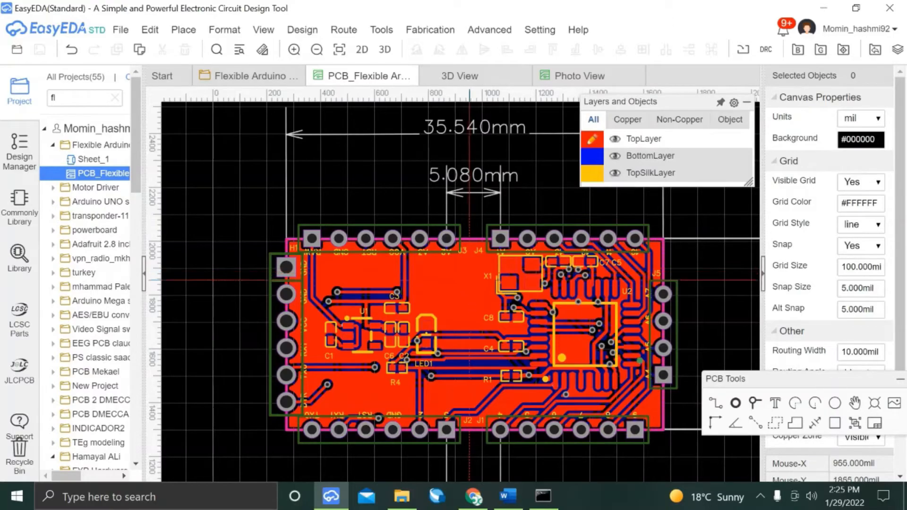
# Draw a vertical TopSilkLayer dash about 30 mil long just below the board's upper edge, between J3 and J4.
pyautogui.click(592, 172)
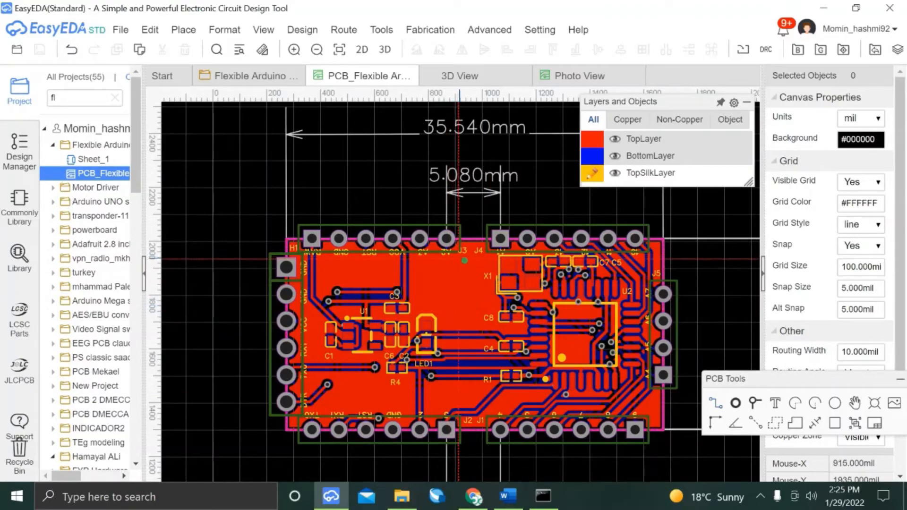
pyautogui.click(470, 256)
pyautogui.click(470, 265)
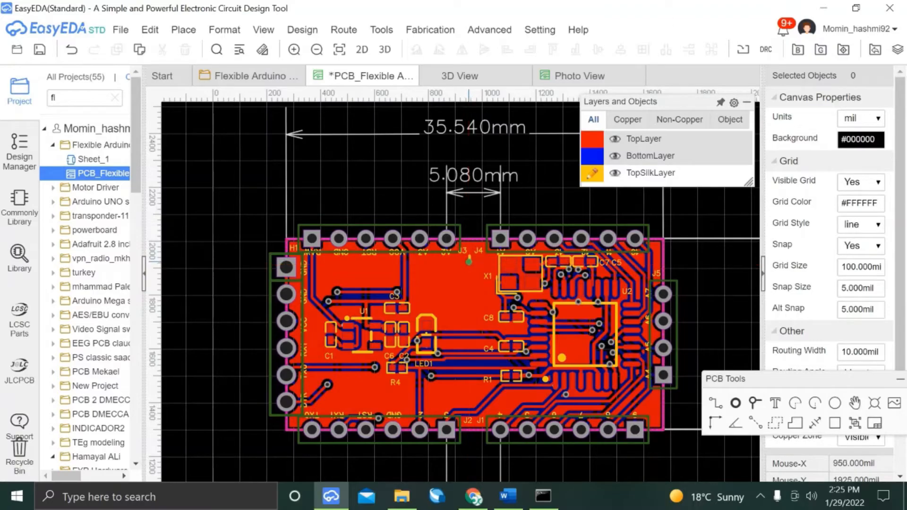
pyautogui.rightClick(469, 260)
pyautogui.rightClick(467, 260)
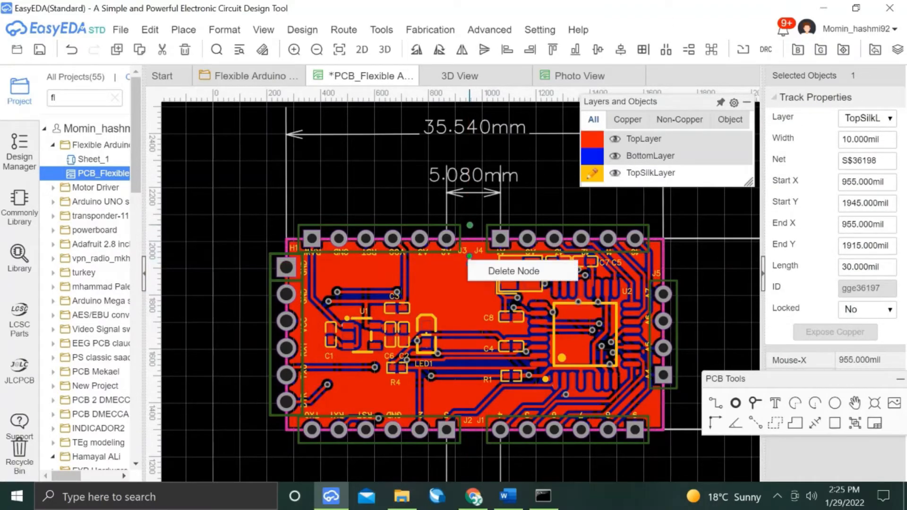
pyautogui.press('Escape')
# Copy the silkscreen dash and paste seven copies below it, spaced down to the board edge between J2 and J1.
pyautogui.rightClick(470, 258)
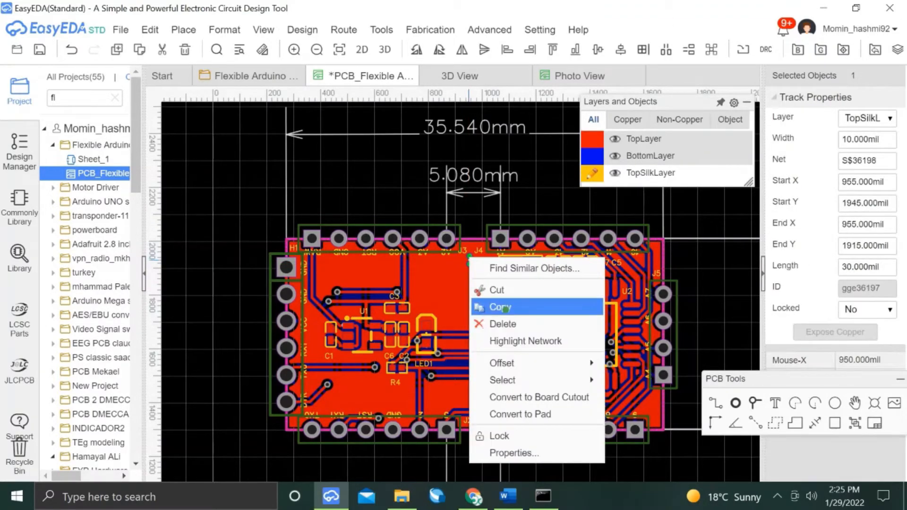
pyautogui.click(500, 304)
pyautogui.click(473, 264)
pyautogui.hotkey('ctrl', 'v')
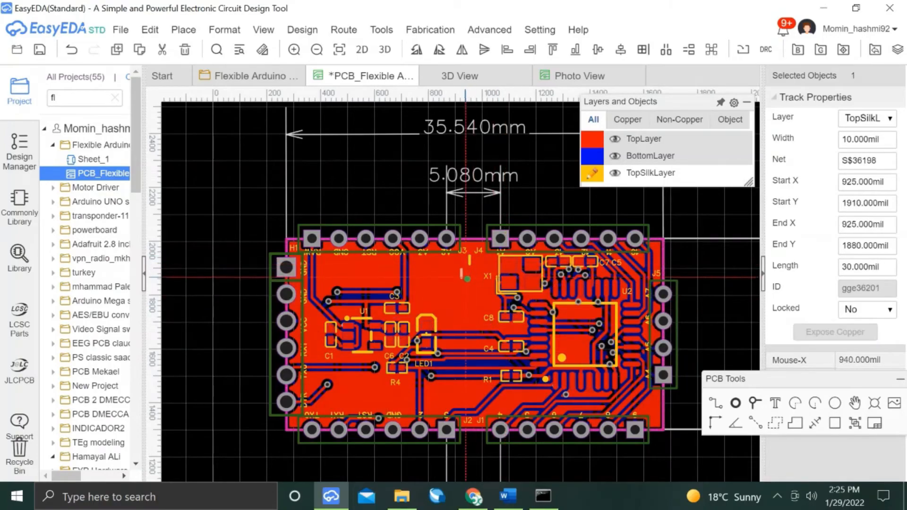
pyautogui.scroll(2, 474, 272)
pyautogui.click(477, 282)
pyautogui.hotkey('ctrl', 'v')
pyautogui.click(476, 316)
pyautogui.hotkey('ctrl', 'v')
pyautogui.click(478, 342)
pyautogui.hotkey('ctrl', 'v')
pyautogui.click(476, 379)
pyautogui.hotkey('ctrl', 'v')
pyautogui.click(476, 405)
pyautogui.hotkey('ctrl', 'v')
pyautogui.click(475, 444)
pyautogui.hotkey('ctrl', 'v')
pyautogui.click(473, 463)
# Select all eight silkscreen dashes, align them into one vertical dashed line between the connectors, and save the PCB.
pyautogui.click(468, 457)
pyautogui.keyDown('ctrl'); pyautogui.click(470, 435); pyautogui.keyUp('ctrl')
pyautogui.keyDown('ctrl'); pyautogui.click(471, 399); pyautogui.keyUp('ctrl')
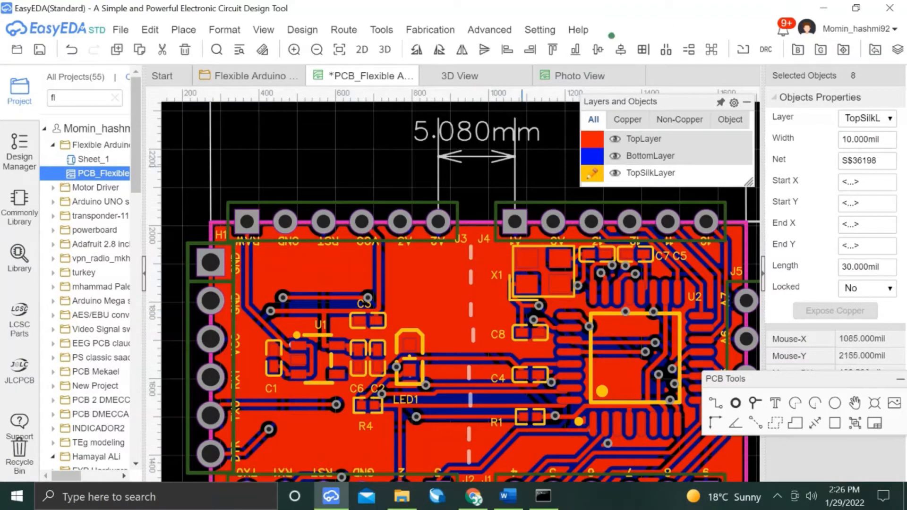
pyautogui.scroll(-2, 503, 185)
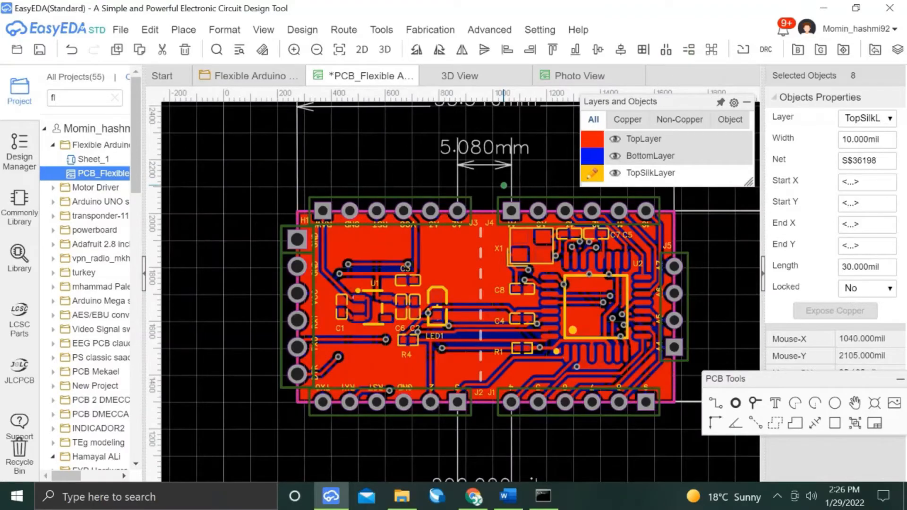
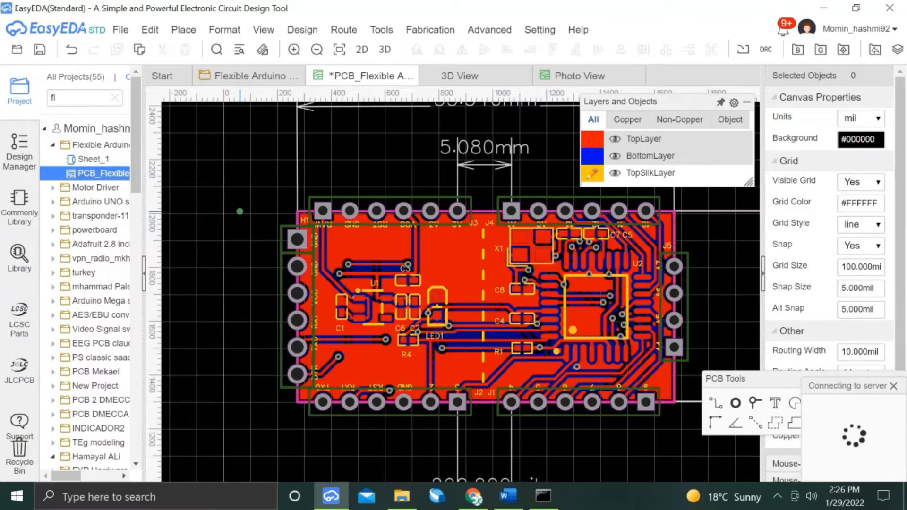
pyautogui.hotkey('ctrl', 's')
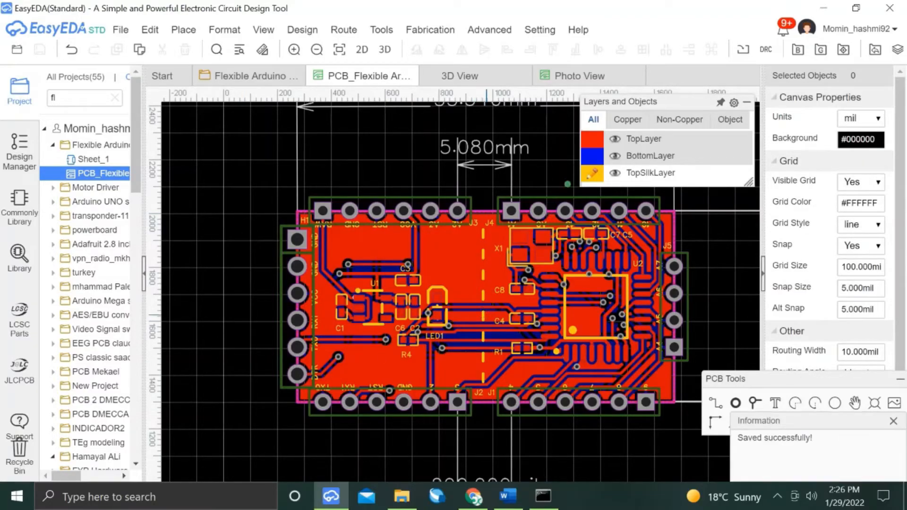
# Delete the RESET track between LED1 and C4 and reroute it on TopLayer with an upward V-shaped bend at the dashed line.
pyautogui.press('t')
pyautogui.scroll(3, 493, 305)
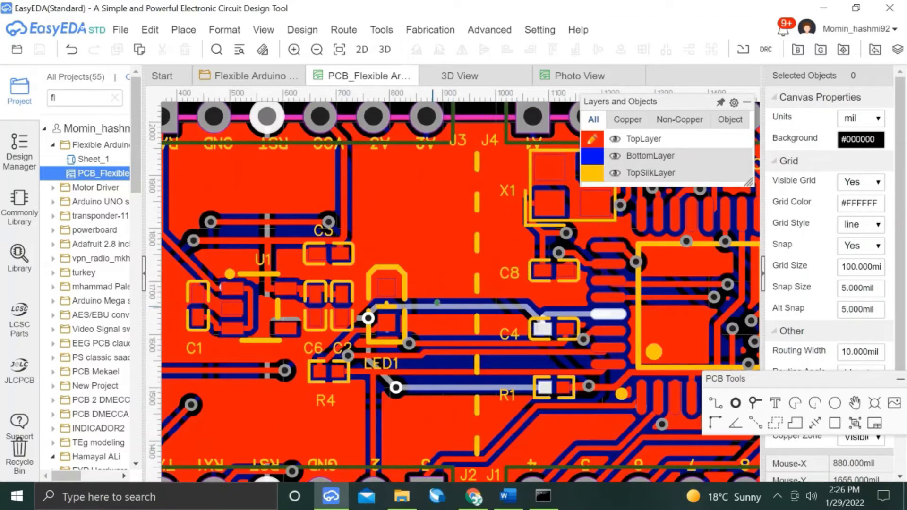
pyautogui.click(479, 306)
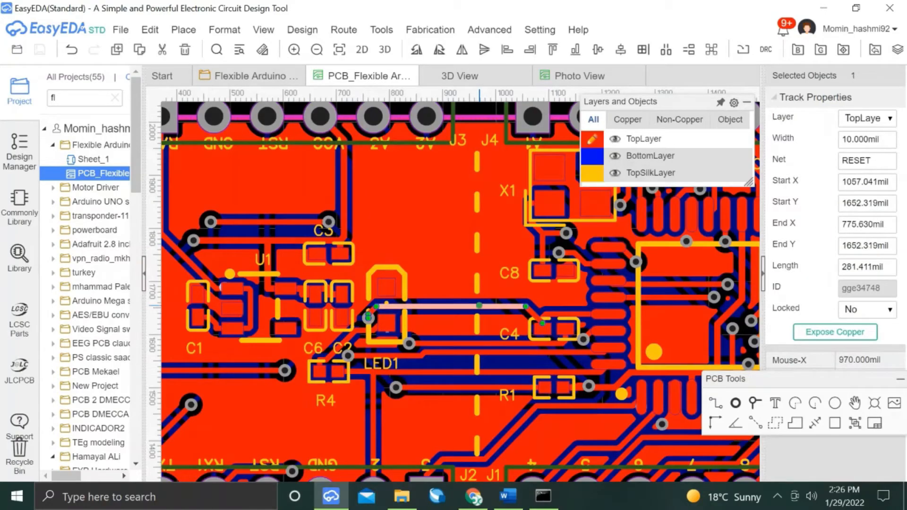
pyautogui.press('Delete')
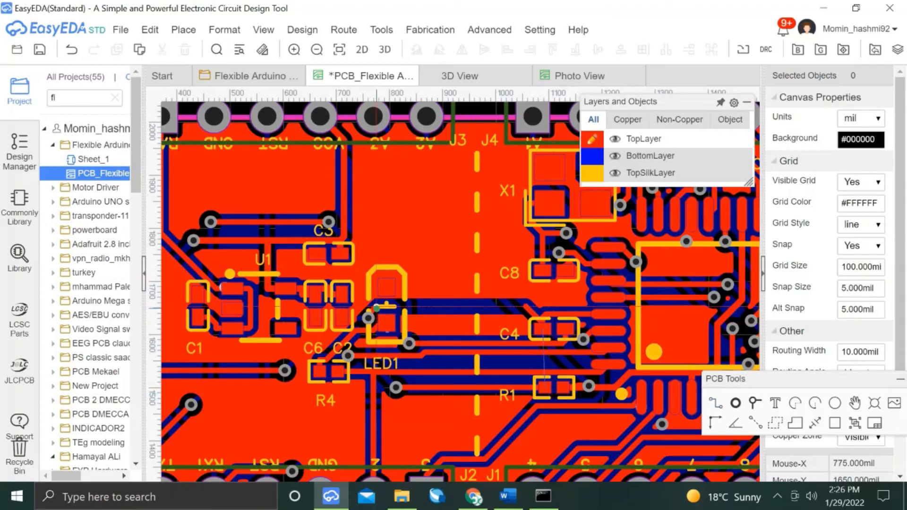
pyautogui.click(377, 306)
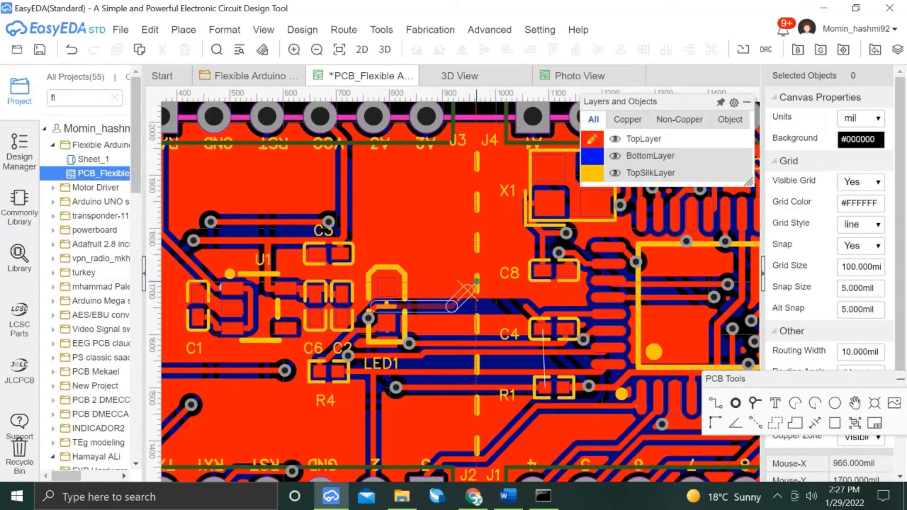
pyautogui.click(482, 282)
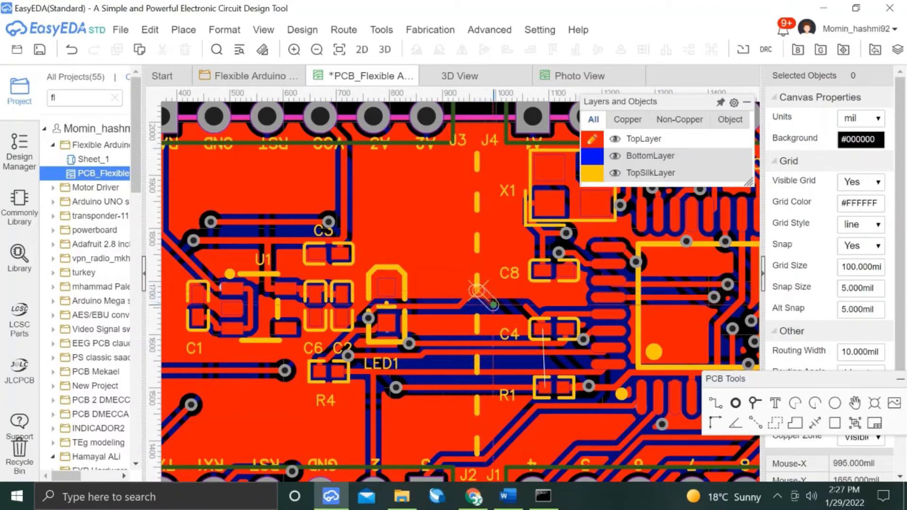
pyautogui.click(493, 305)
pyautogui.click(526, 305)
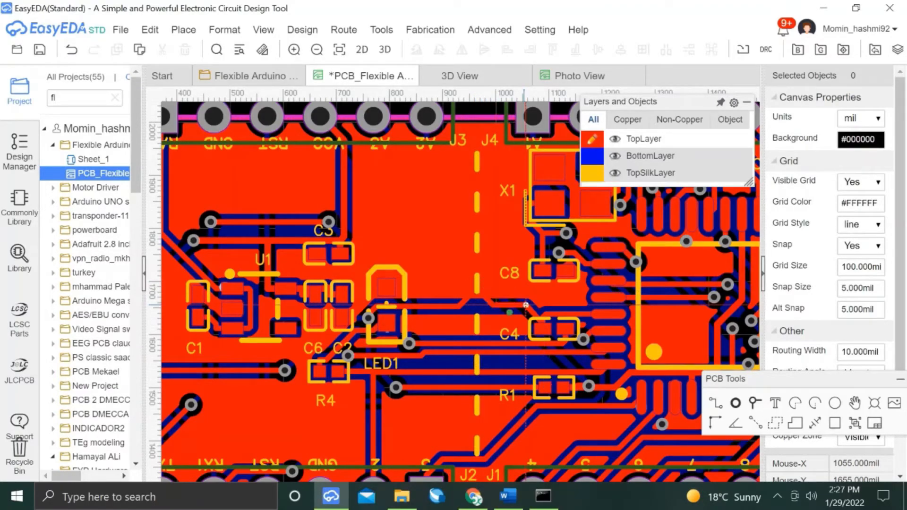
# Replace the straight DTR track below the RESET track with one that has an upward V-shaped bend at the dashed line.
pyautogui.click(489, 344)
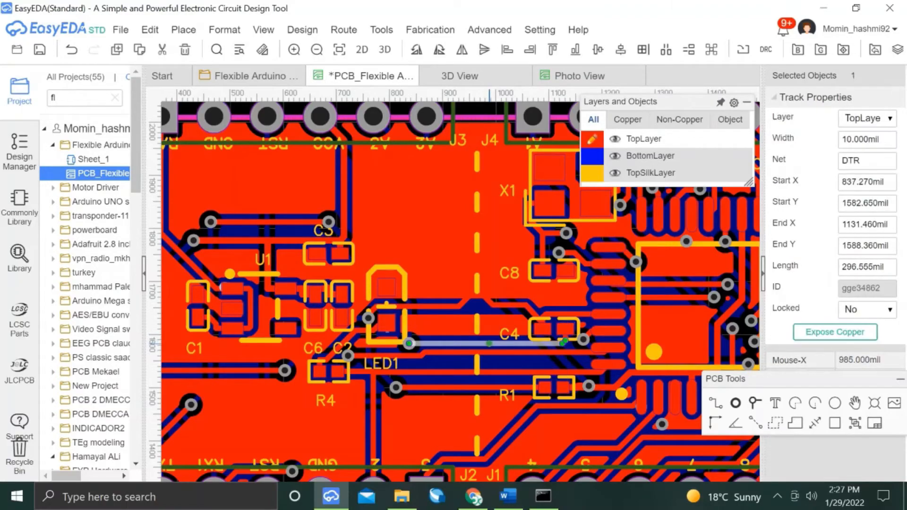
pyautogui.press('Delete')
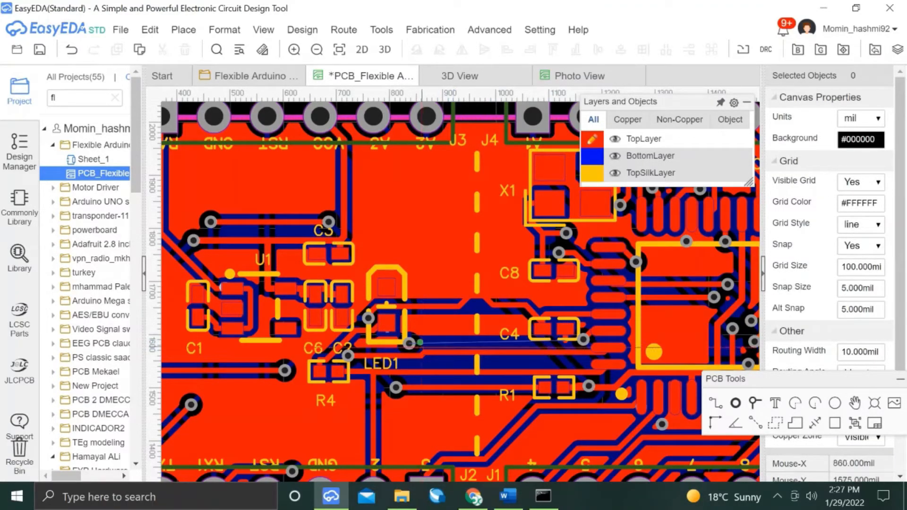
pyautogui.click(408, 344)
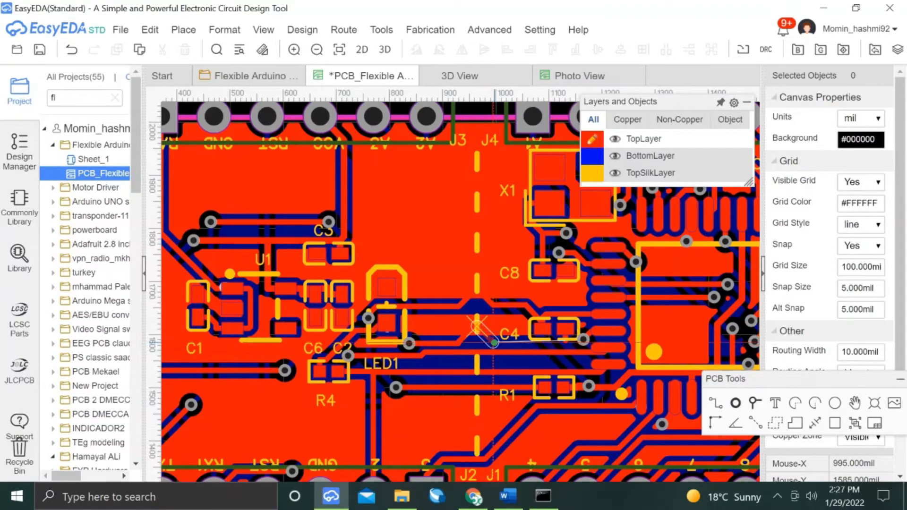
pyautogui.click(494, 342)
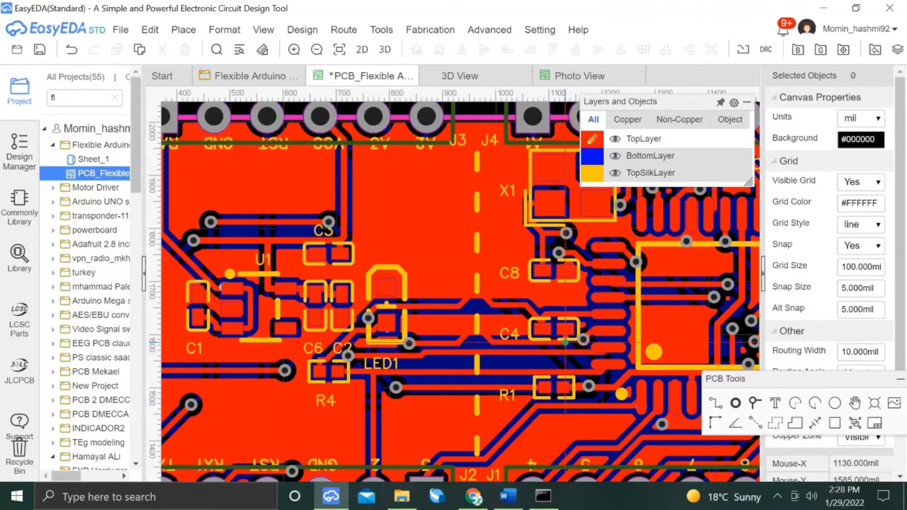
pyautogui.rightClick(503, 347)
pyautogui.click(523, 344)
pyautogui.click(522, 344)
# Remove the long horizontal segment of the TX track that crosses the dashed line.
pyautogui.click(514, 352)
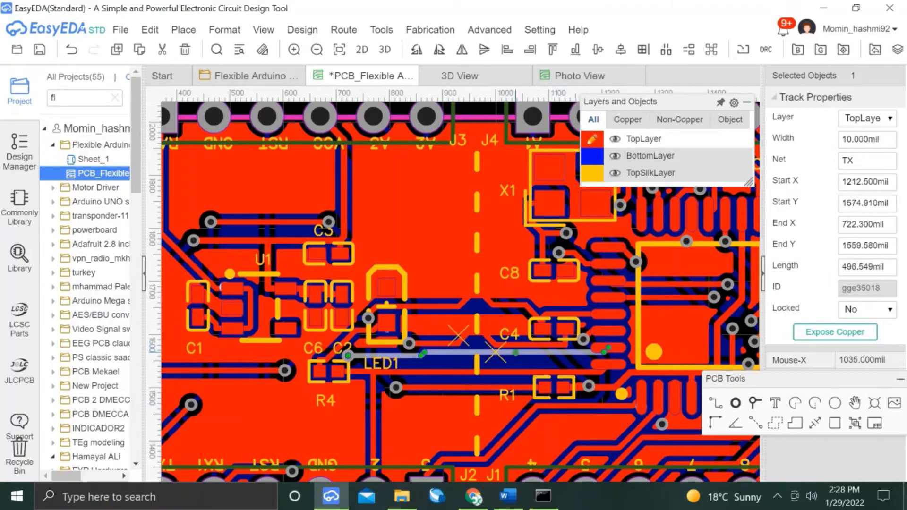
pyautogui.click(515, 351)
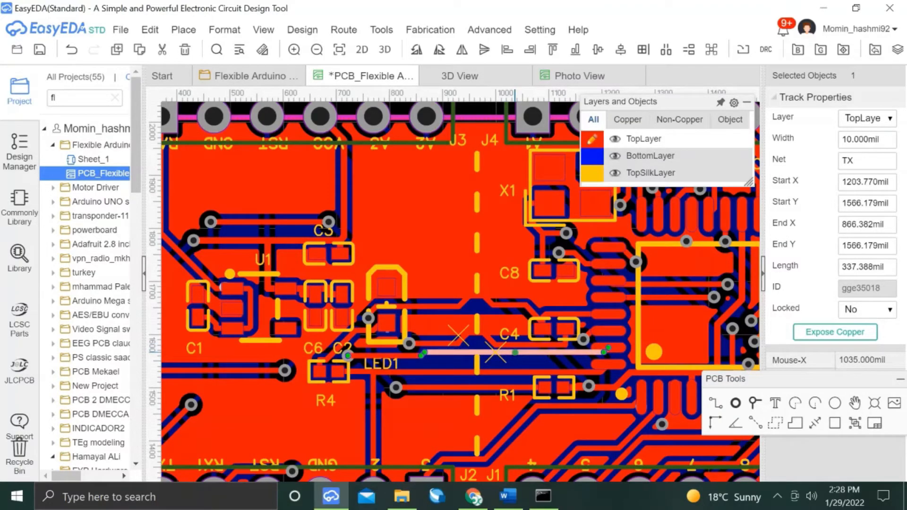
pyautogui.press('Delete')
pyautogui.hotkey('ctrl', 'z')
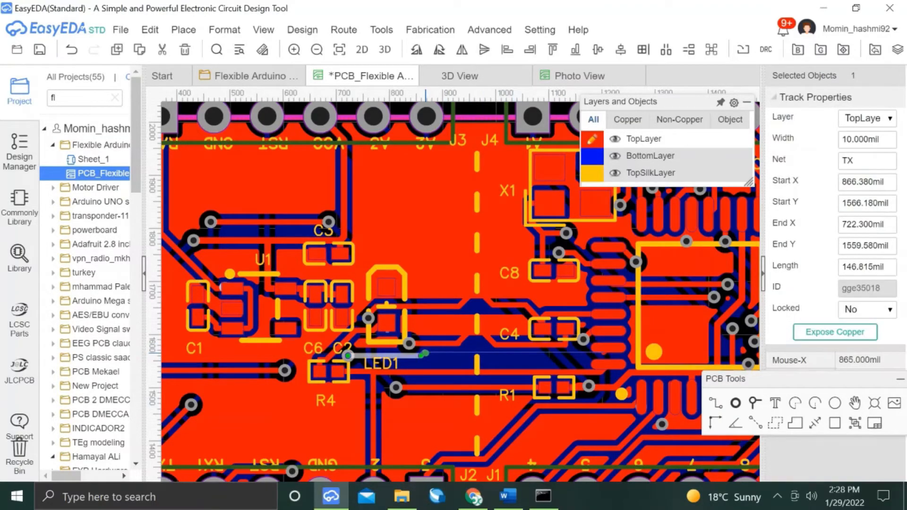
pyautogui.moveTo(420, 356); pyautogui.dragTo(422, 358)
pyautogui.click(371, 304)
# Rebuild all copper areas around the rerouted tracks.
pyautogui.scroll(-3, 426, 328)
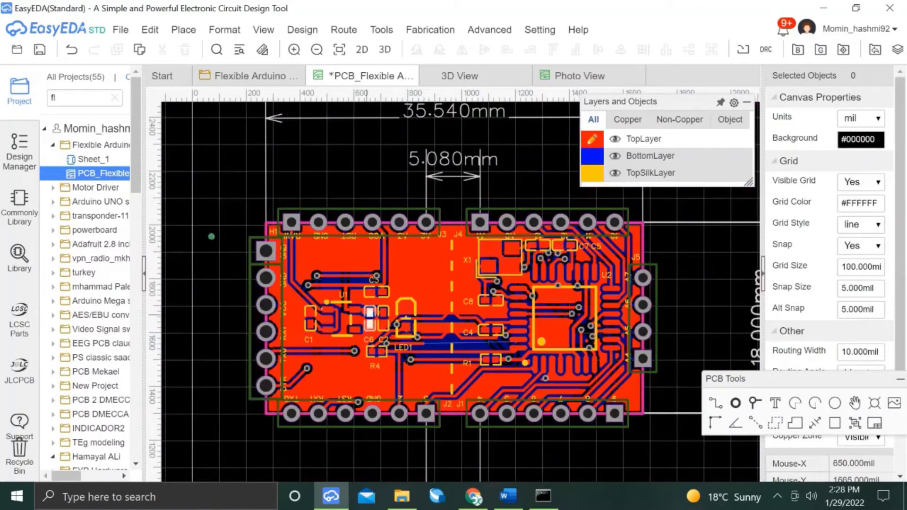
pyautogui.rightClick(212, 236)
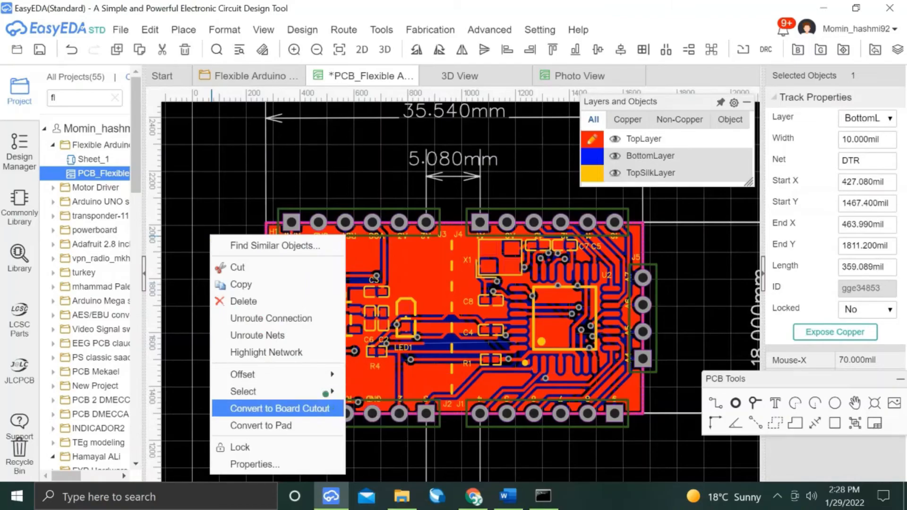
pyautogui.click(177, 352)
pyautogui.rightClick(177, 352)
pyautogui.moveTo(275, 415)
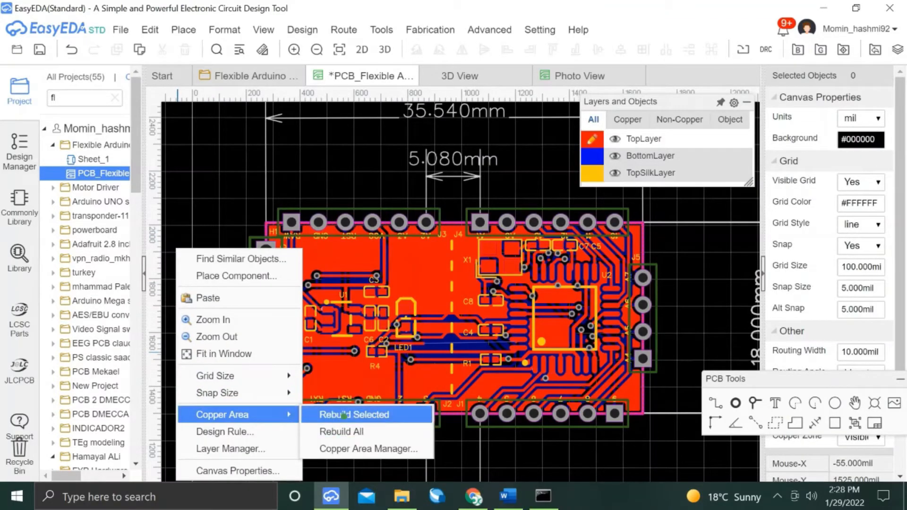
pyautogui.click(343, 430)
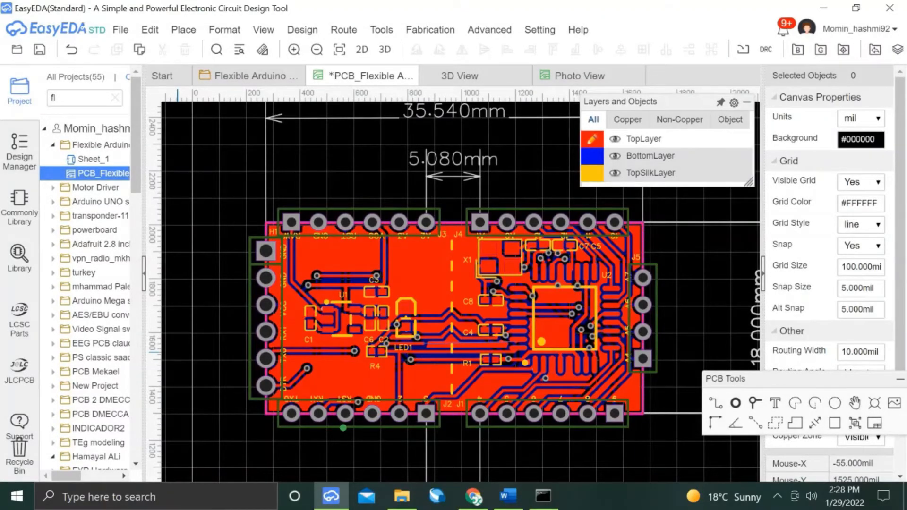
# Route the TX track's straight run on TopLayer up to the dashed line, leaving a gap at the crossing.
pyautogui.scroll(4, 461, 331)
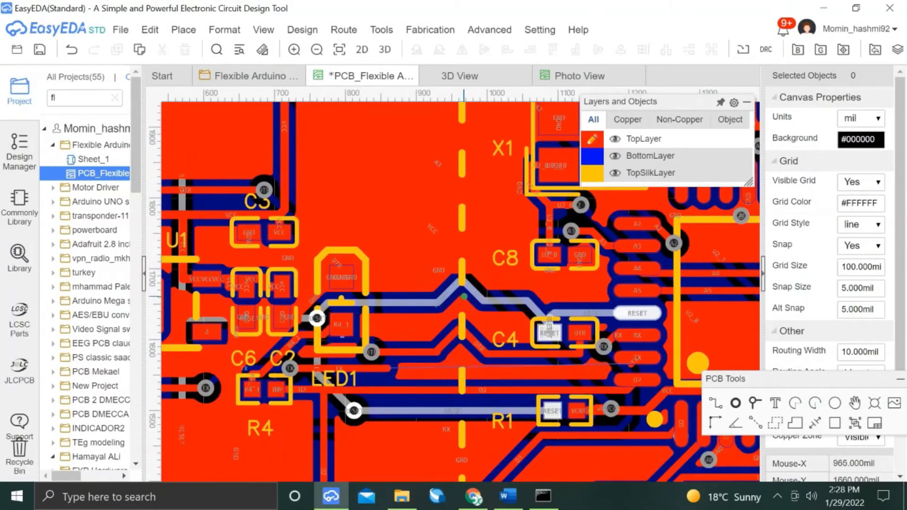
pyautogui.click(461, 330)
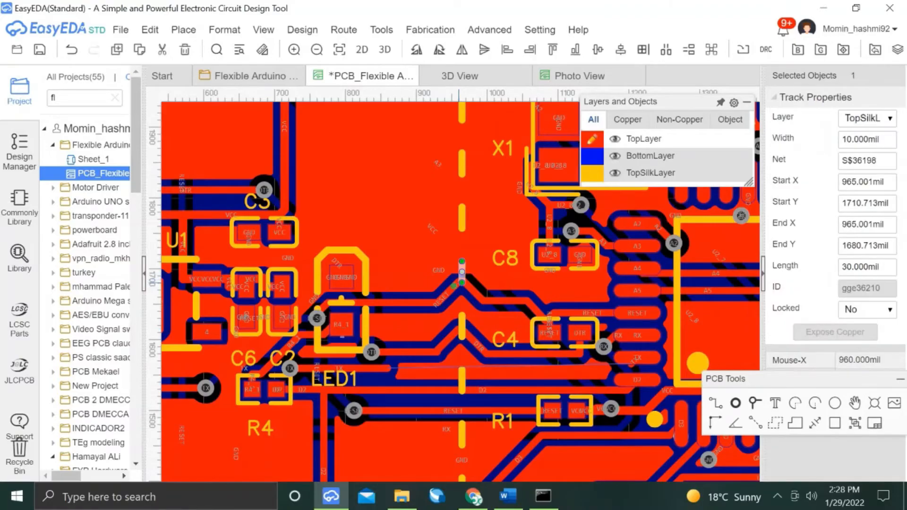
pyautogui.click(472, 290)
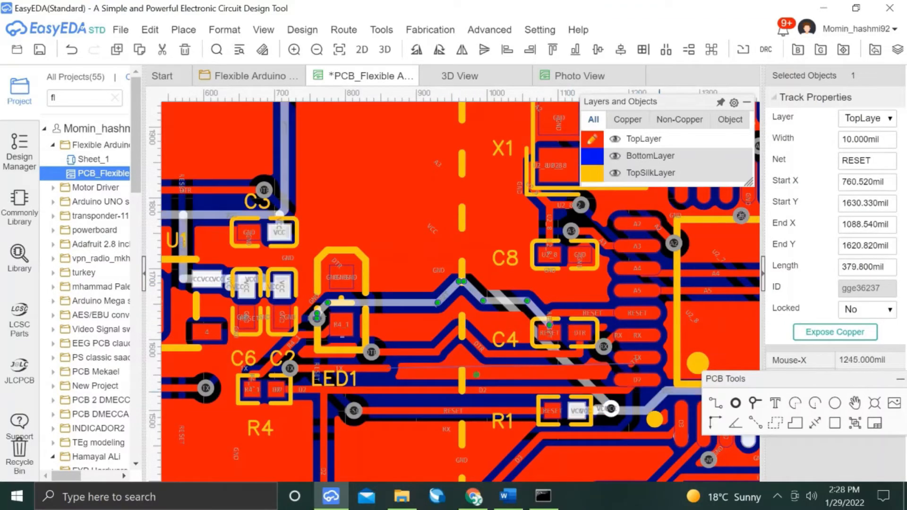
pyautogui.click(715, 403)
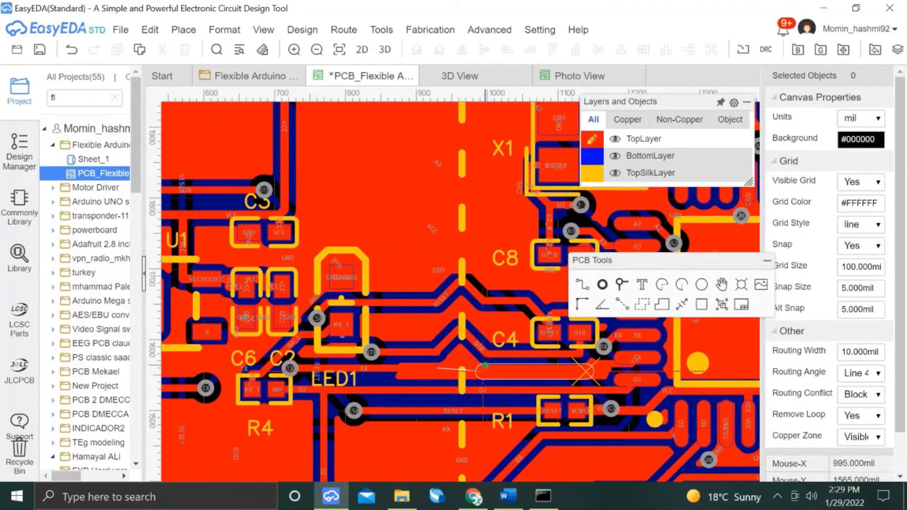
pyautogui.click(486, 366)
pyautogui.rightClick(489, 365)
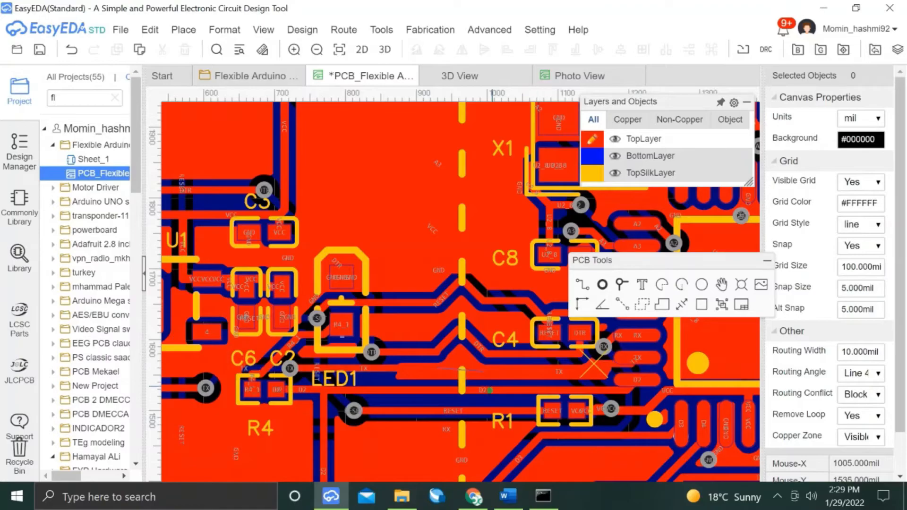
# Split the D2 track on both sides of the dashed line and delete the short segment between.
pyautogui.click(485, 390)
pyautogui.moveTo(484, 390); pyautogui.dragTo(436, 390)
pyautogui.click(455, 389)
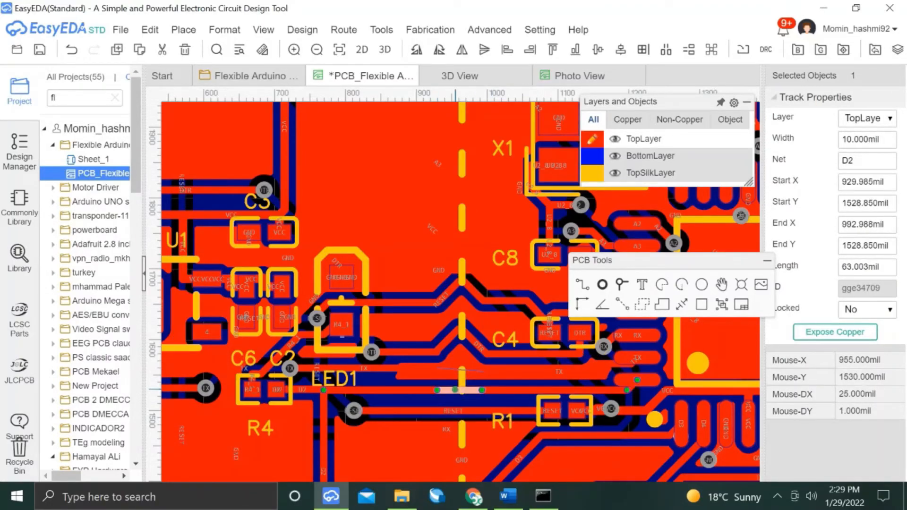
pyautogui.press('Delete')
# Cut the RESET track beside R1 around the dashed line and delete the short crossing segment.
pyautogui.click(480, 410)
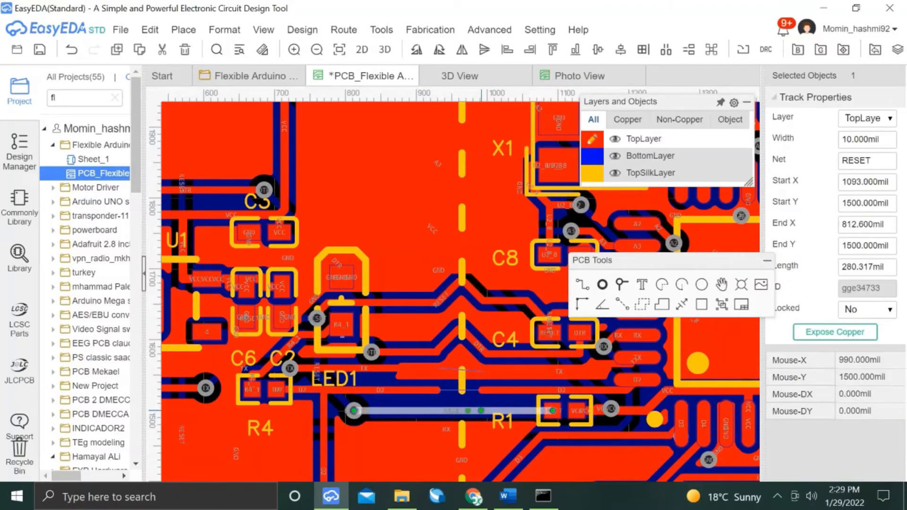
pyautogui.click(438, 410)
pyautogui.click(455, 411)
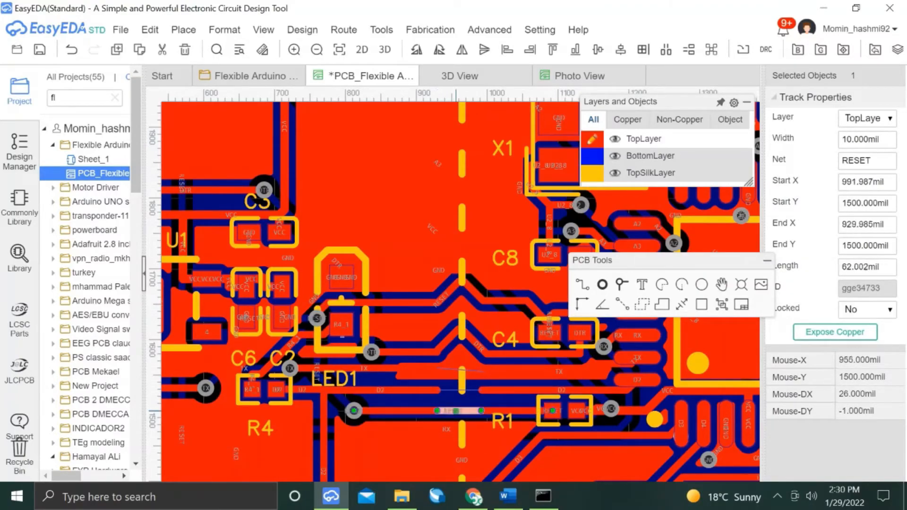
pyautogui.press('Delete')
# Delete the D3 track segments around the dashed line between J2 and J1.
pyautogui.scroll(-1, 457, 411)
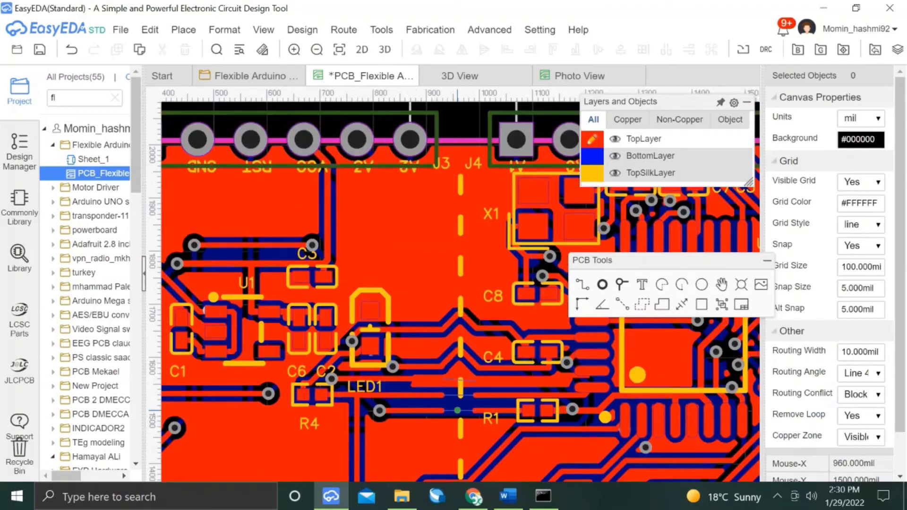
pyautogui.scroll(-3, 456, 411)
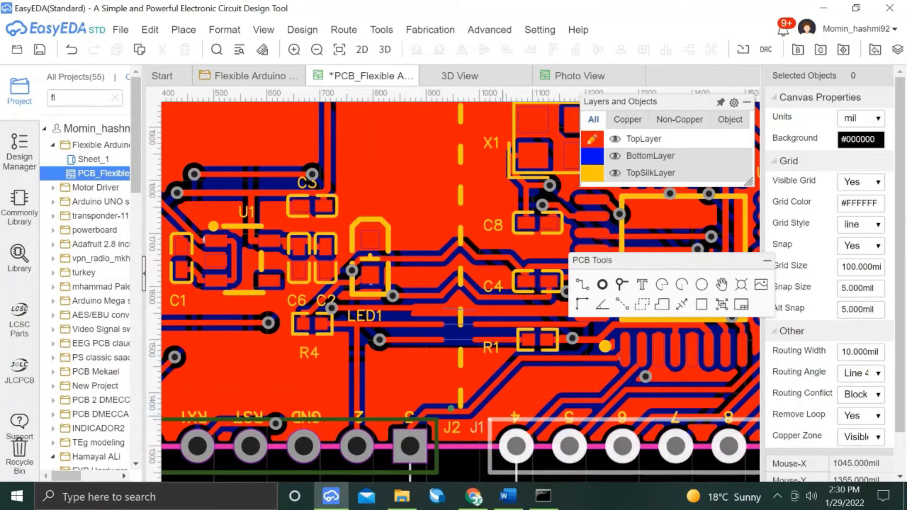
pyautogui.click(459, 410)
pyautogui.scroll(1, 461, 415)
pyautogui.click(477, 403)
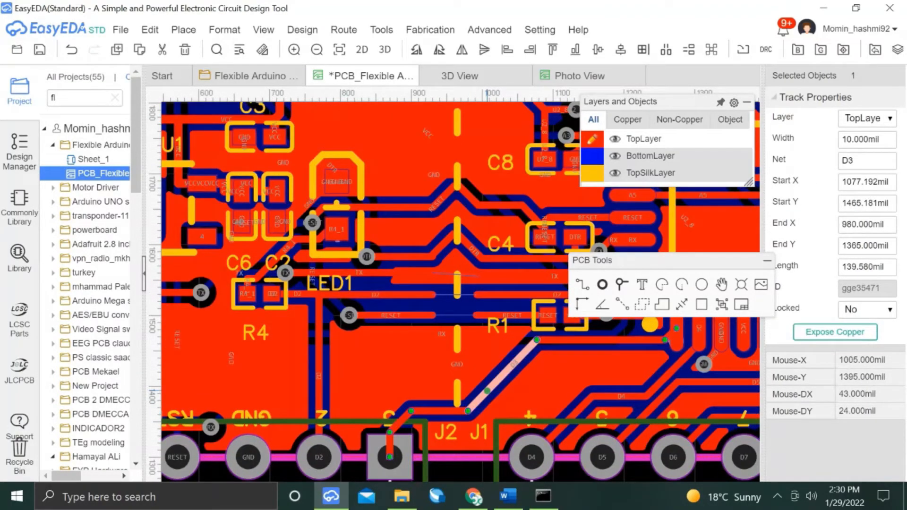
pyautogui.press('Delete')
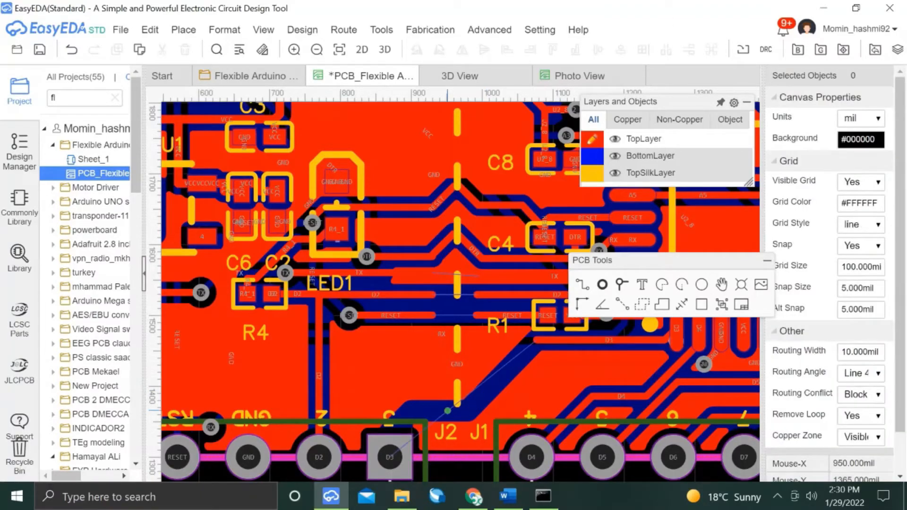
# Reroute D3 from its header pad and from the run below R1, leaving a gap at the dashed line.
pyautogui.click(390, 456)
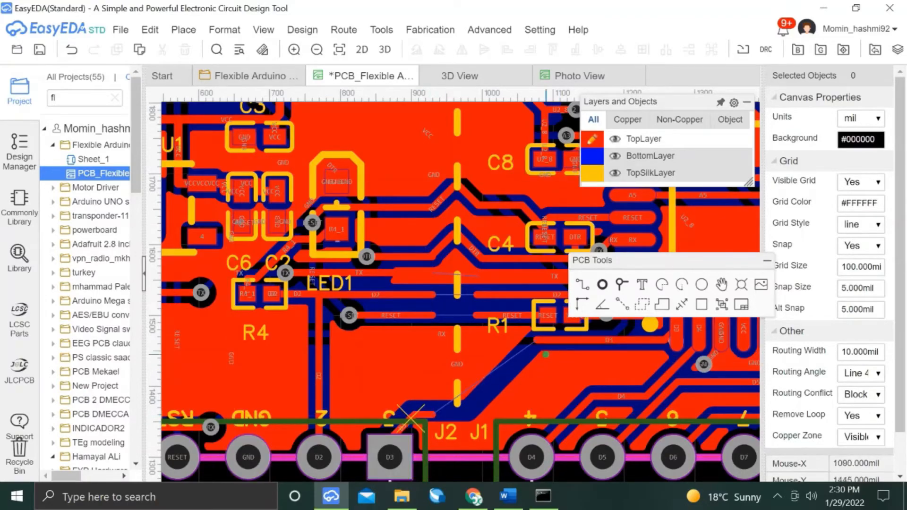
pyautogui.click(535, 341)
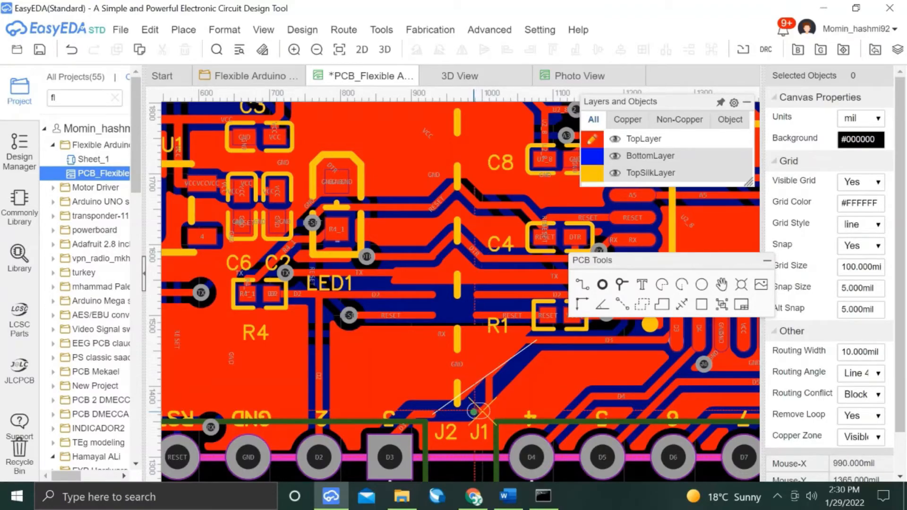
pyautogui.rightClick(460, 411)
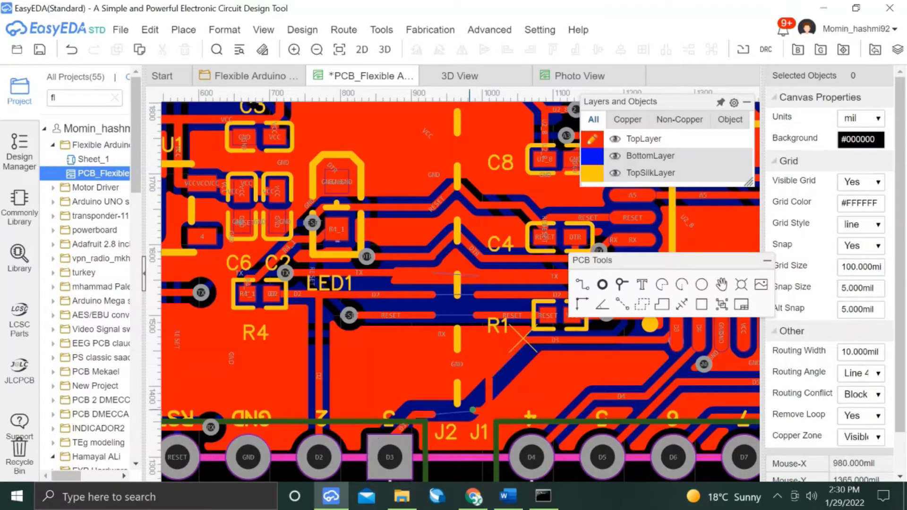
pyautogui.click(475, 414)
pyautogui.scroll(2, 475, 414)
pyautogui.click(425, 416)
pyautogui.moveTo(413, 416); pyautogui.dragTo(413, 411)
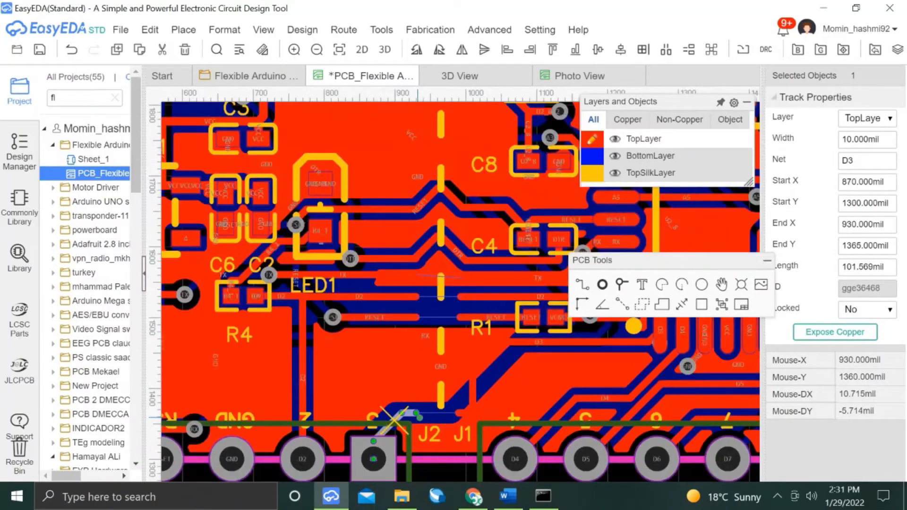
pyautogui.scroll(-3, 515, 319)
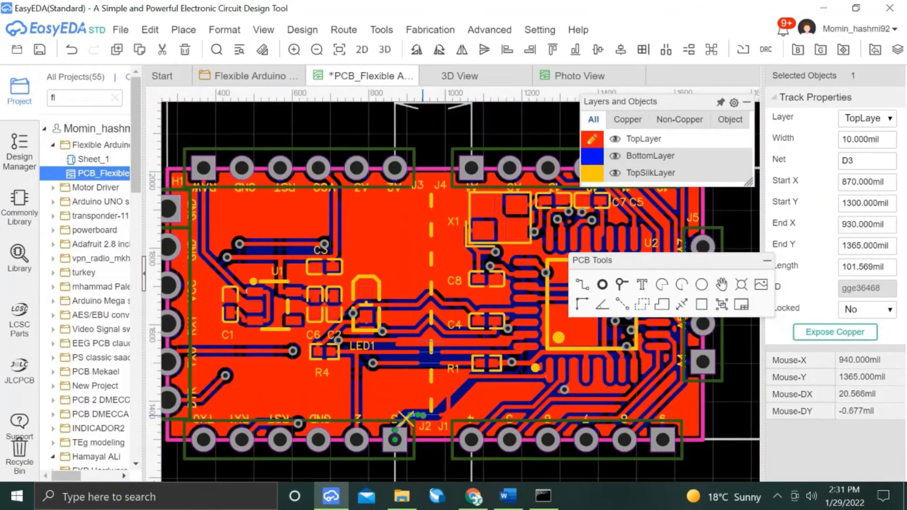
pyautogui.scroll(3, 515, 319)
pyautogui.press('Escape')
# Bridge the gap in the TX track with an upward V-shaped bend peaking on the dashed line.
pyautogui.click(515, 319)
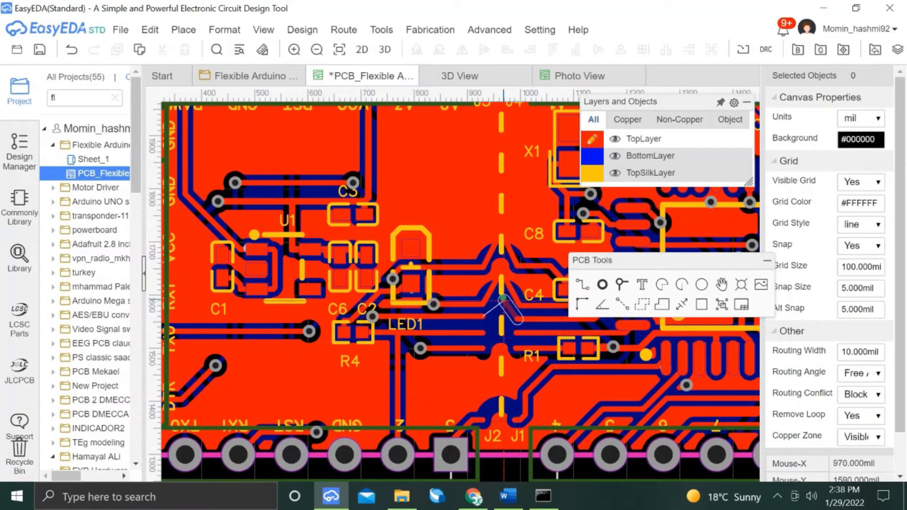
pyautogui.click(501, 293)
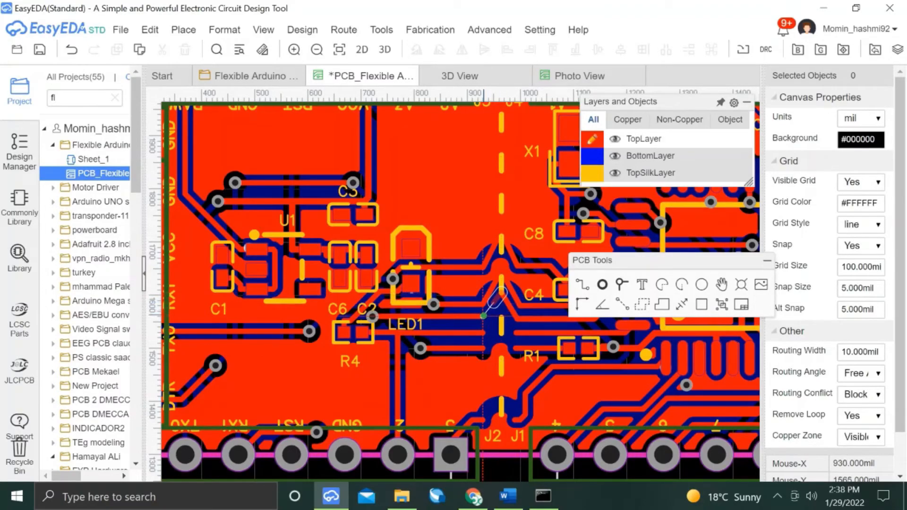
pyautogui.click(482, 316)
pyautogui.rightClick(484, 316)
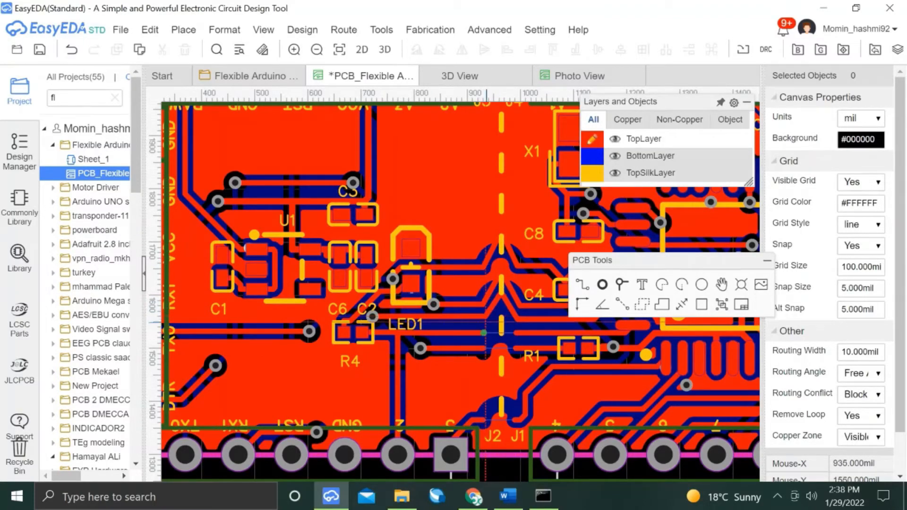
# Bridge the gap in the D2 track with an upward V-shaped bend at the dashed line.
pyautogui.click(483, 333)
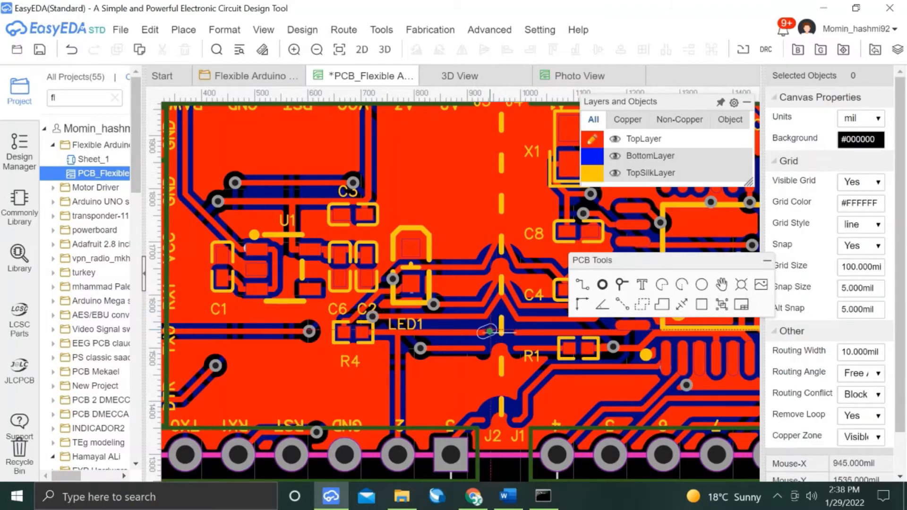
pyautogui.click(502, 307)
pyautogui.click(514, 333)
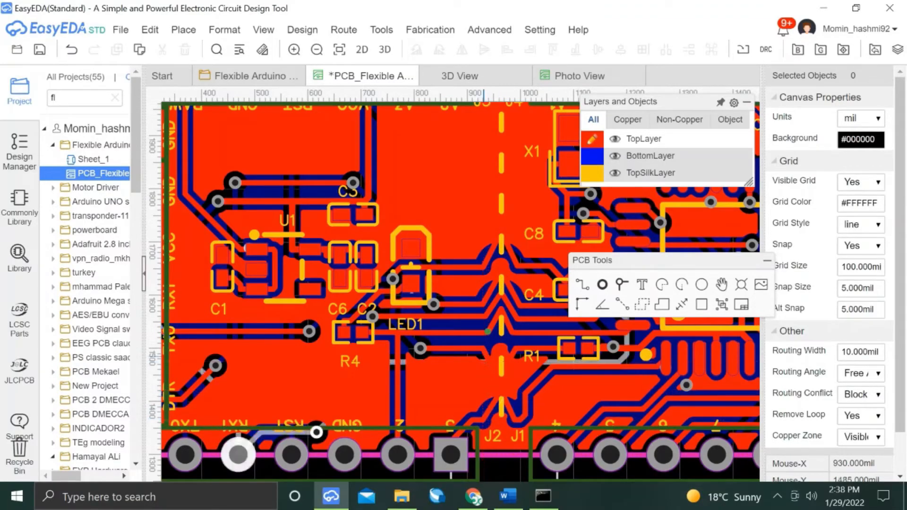
# Delete the upward V-shaped bend of the D2 track at the dashed line.
pyautogui.scroll(-1, 502, 324)
pyautogui.scroll(1, 505, 320)
pyautogui.scroll(-2, 505, 319)
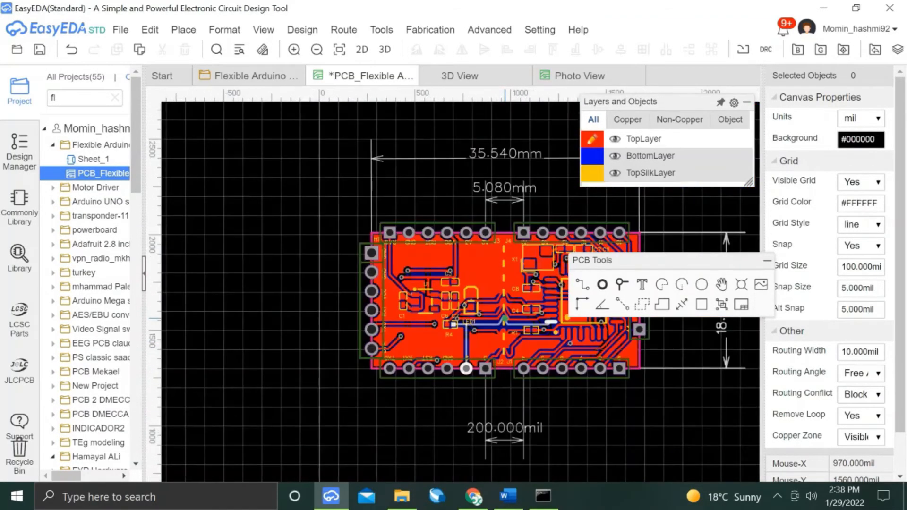
pyautogui.scroll(3, 510, 307)
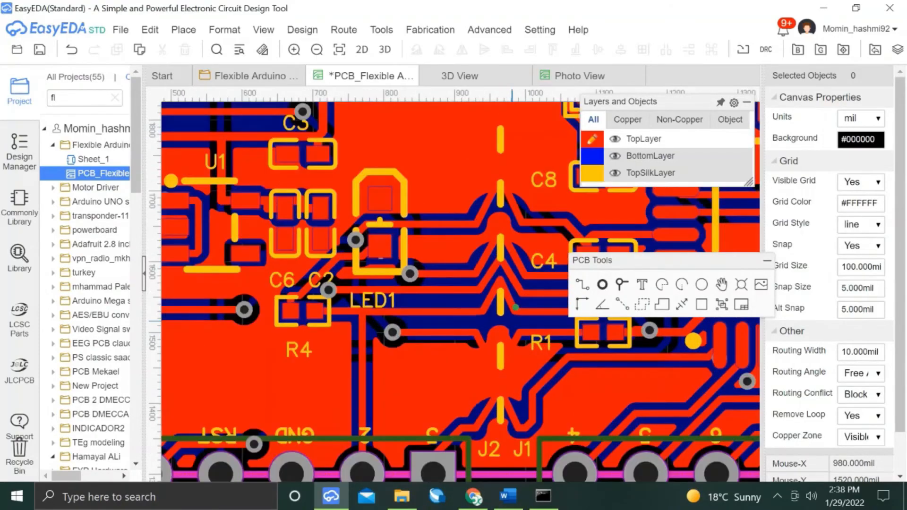
pyautogui.click(512, 297)
pyautogui.press('Delete')
pyautogui.click(479, 294)
pyautogui.click(480, 294)
pyautogui.press('Delete')
pyautogui.click(471, 306)
pyautogui.press('Delete')
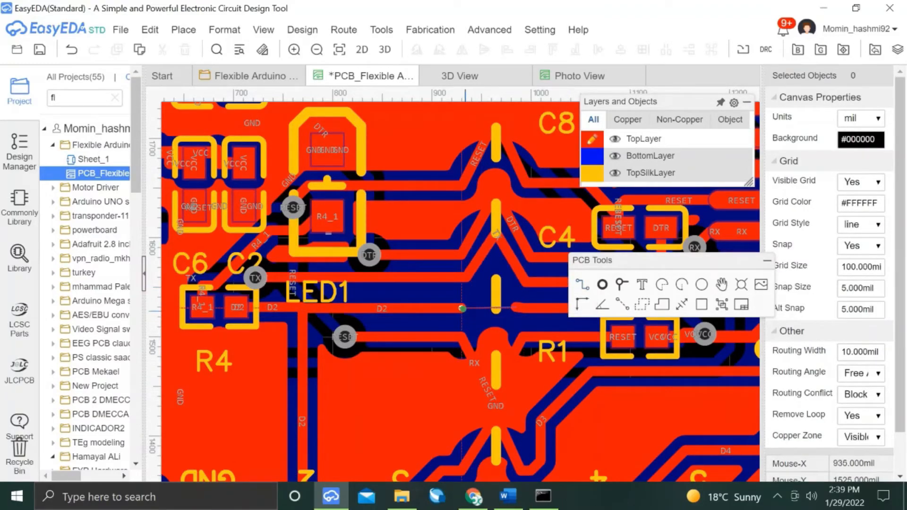
# Bridge the gap in the D2 track with a downward V-shaped bend on TopLayer at the dashed line.
pyautogui.press('w')
pyautogui.click(461, 308)
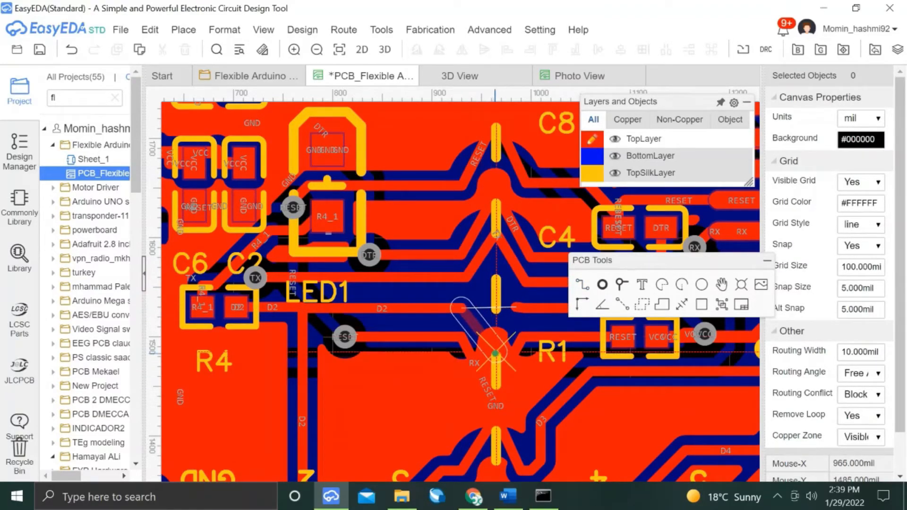
pyautogui.scroll(-3, 476, 325)
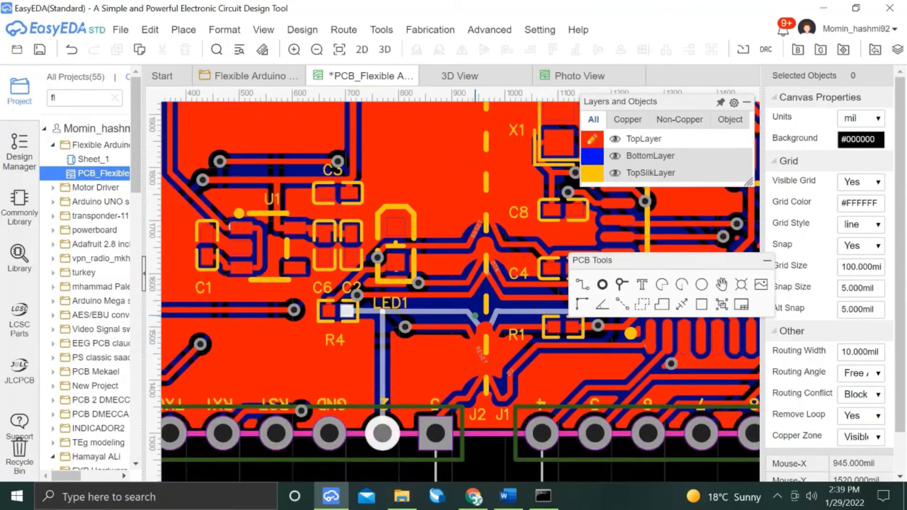
# Rebuild all copper areas around the newly bent tracks.
pyautogui.scroll(-5, 475, 316)
pyautogui.rightClick(322, 225)
pyautogui.rightClick(320, 224)
pyautogui.click(279, 227)
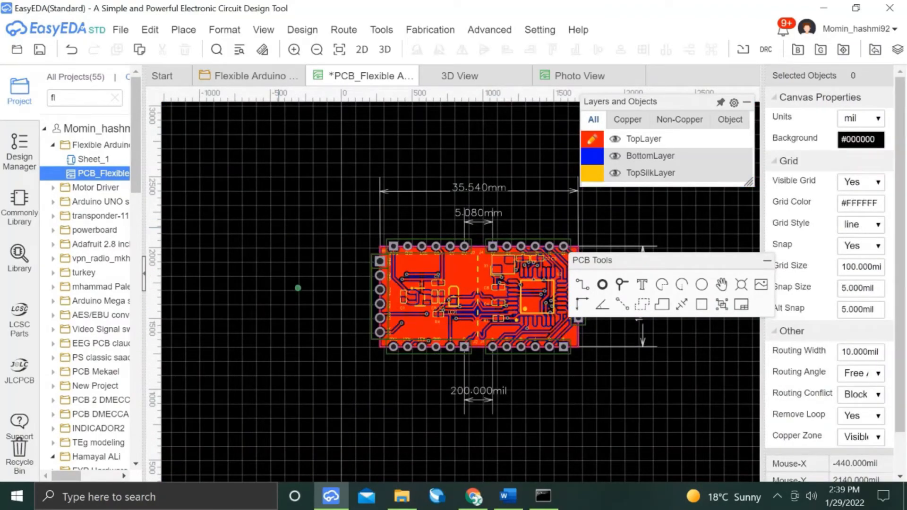
pyautogui.rightClick(287, 238)
pyautogui.moveTo(313, 391)
pyautogui.click(427, 408)
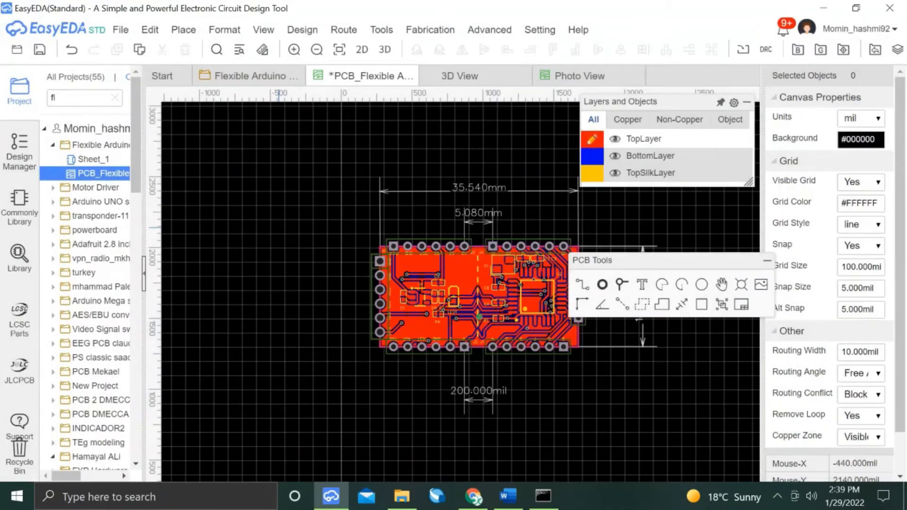
# Run the design rule check and locate the via-to-track clearance error on the board.
pyautogui.scroll(3, 481, 322)
pyautogui.click(30, 150)
pyautogui.click(127, 160)
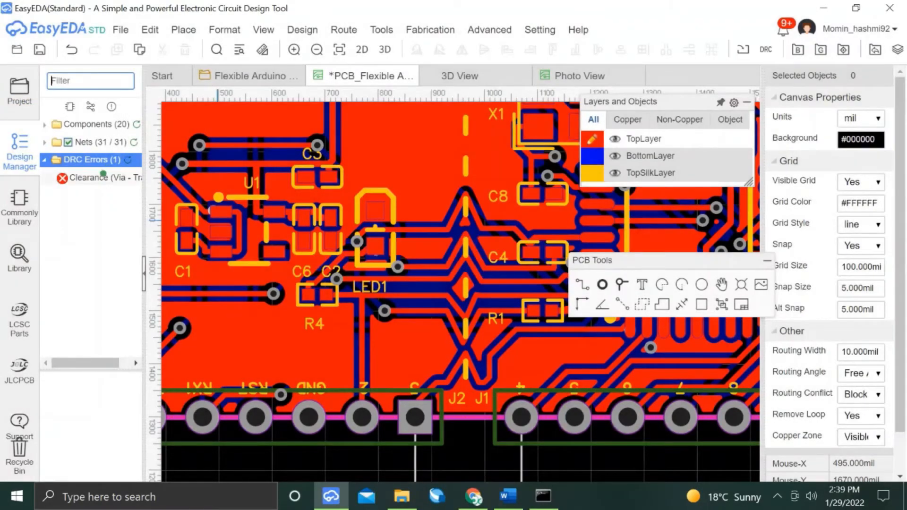
pyautogui.click(102, 177)
pyautogui.scroll(2, 468, 292)
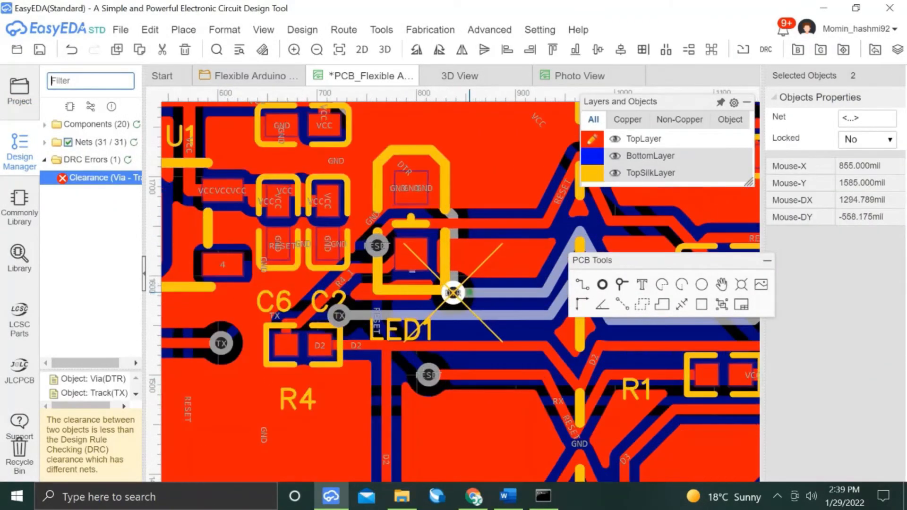
# Move the DTR via beside LED1 away from the TX track to X 855 mil, Y 1585 mil, and rerun the design rule check.
pyautogui.moveTo(453, 293); pyautogui.dragTo(471, 291)
pyautogui.hotkey('ctrl', 'z')
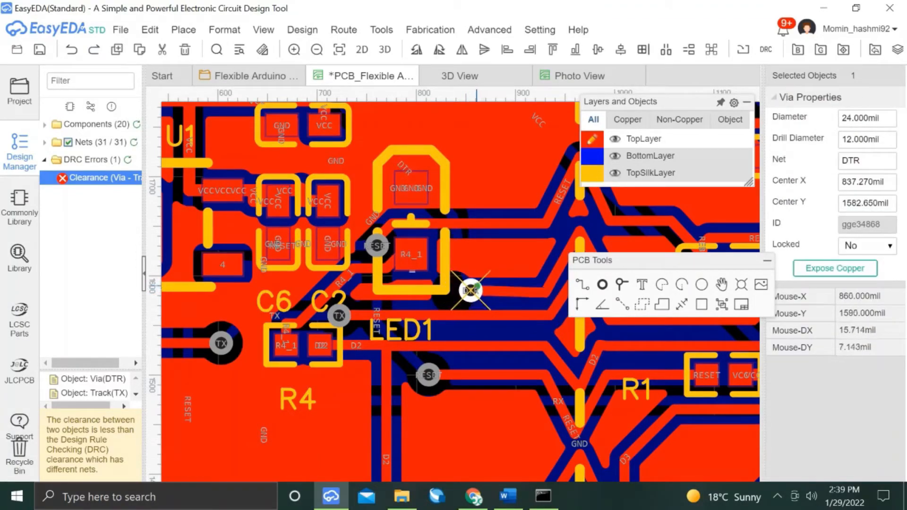
pyautogui.click(128, 160)
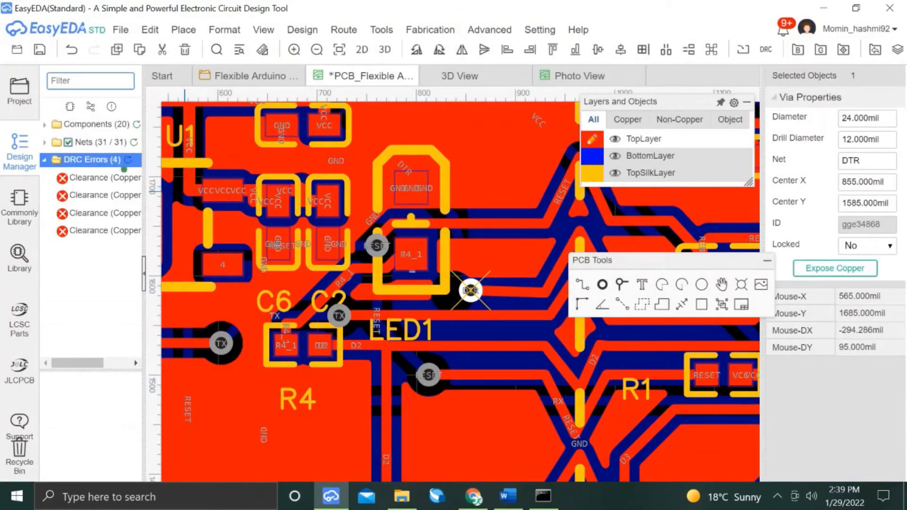
# Rebuild all copper areas to fit the moved DTR via.
pyautogui.scroll(-1, 304, 248)
pyautogui.scroll(-8, 422, 279)
pyautogui.click(288, 264)
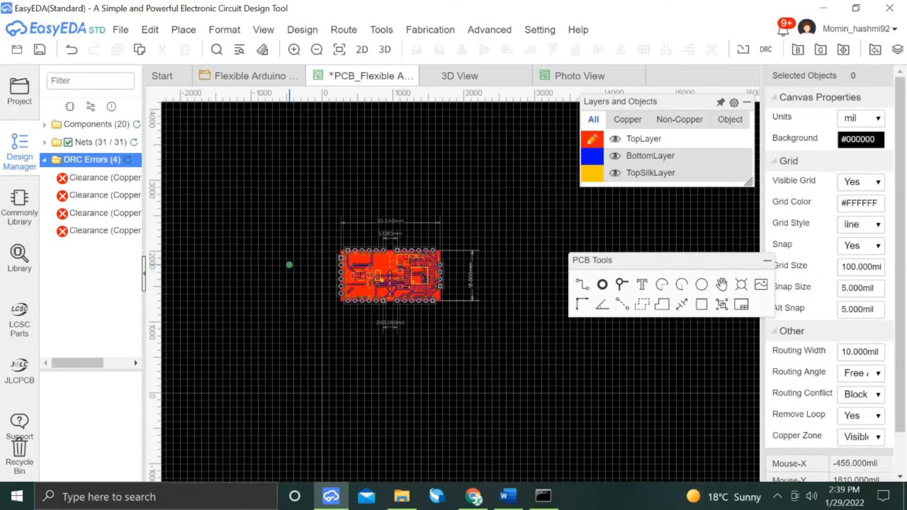
pyautogui.rightClick(291, 291)
pyautogui.moveTo(349, 414)
pyautogui.click(453, 431)
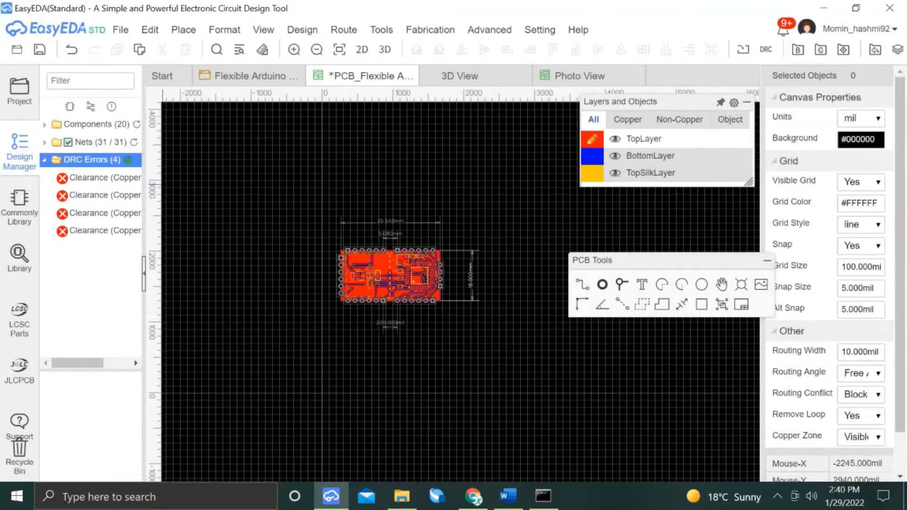
# Rerun the design rule check on the board with the rebuilt copper areas.
pyautogui.click(128, 160)
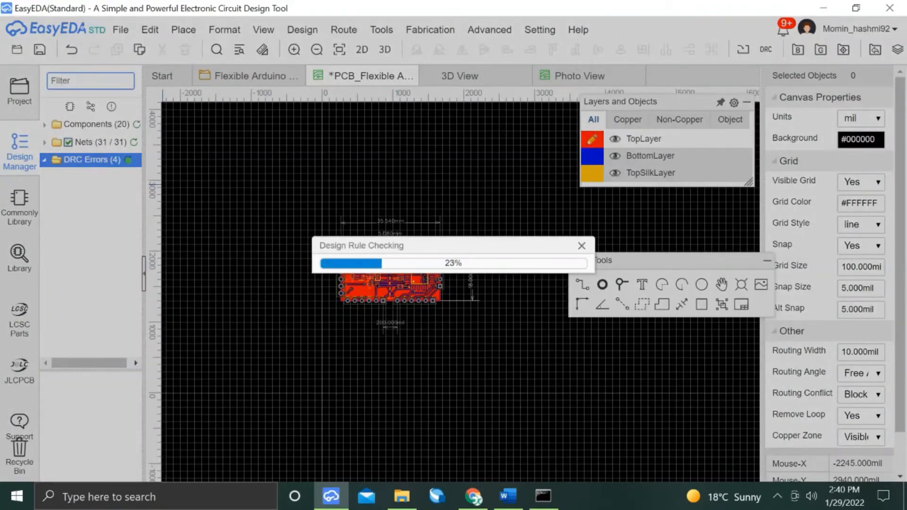
pyautogui.scroll(5, 378, 278)
pyautogui.scroll(3, 430, 300)
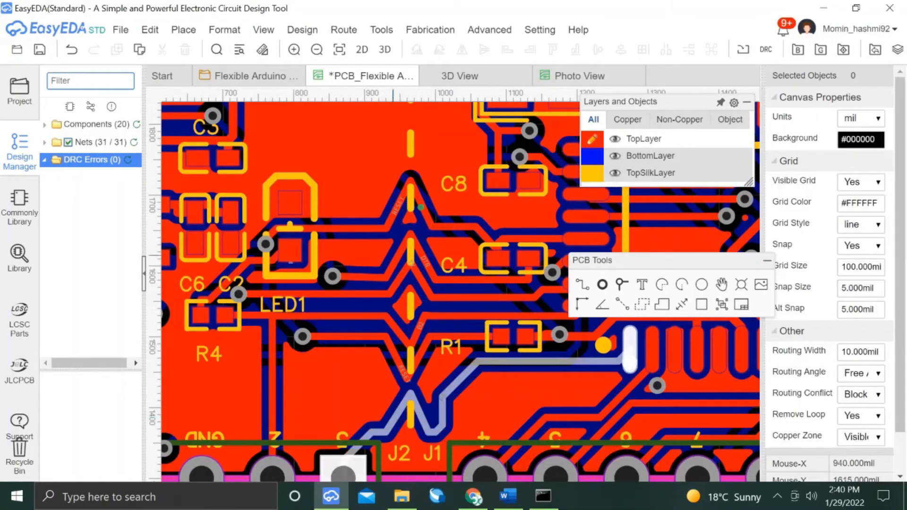
# On BottomLayer, delete the A2 track between the two upper headers and the two diagonal tracks crossing the centre line.
pyautogui.scroll(-1, 420, 214)
pyautogui.click(591, 156)
pyautogui.scroll(-3, 430, 377)
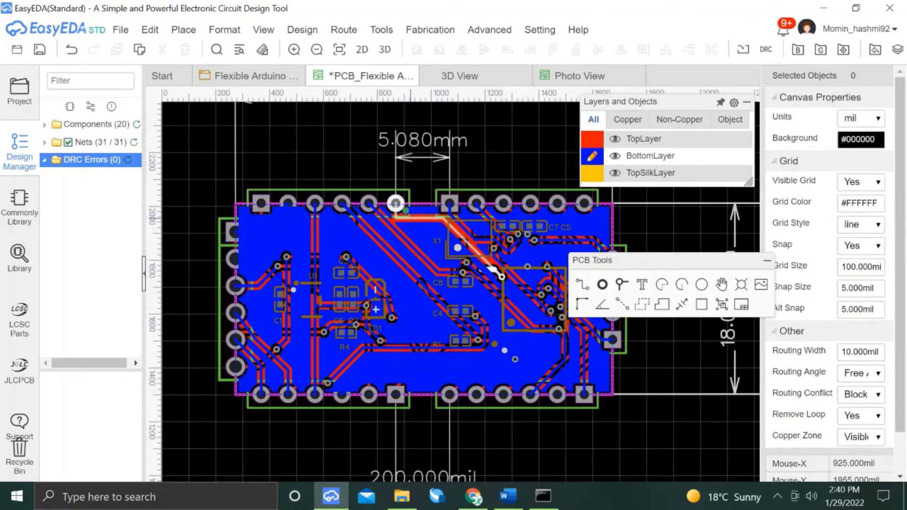
pyautogui.scroll(2, 416, 218)
pyautogui.click(439, 218)
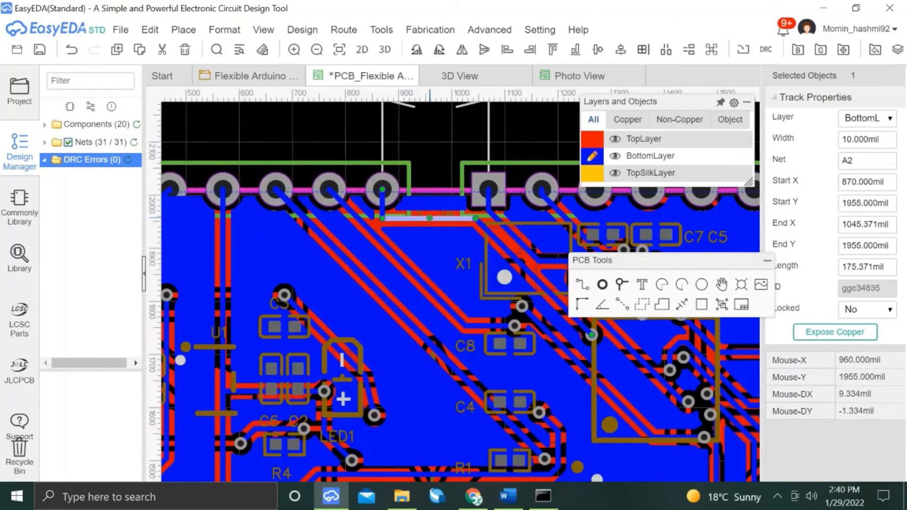
pyautogui.press('Delete')
pyautogui.click(421, 279)
pyautogui.press('Delete')
pyautogui.click(439, 355)
pyautogui.press('Delete')
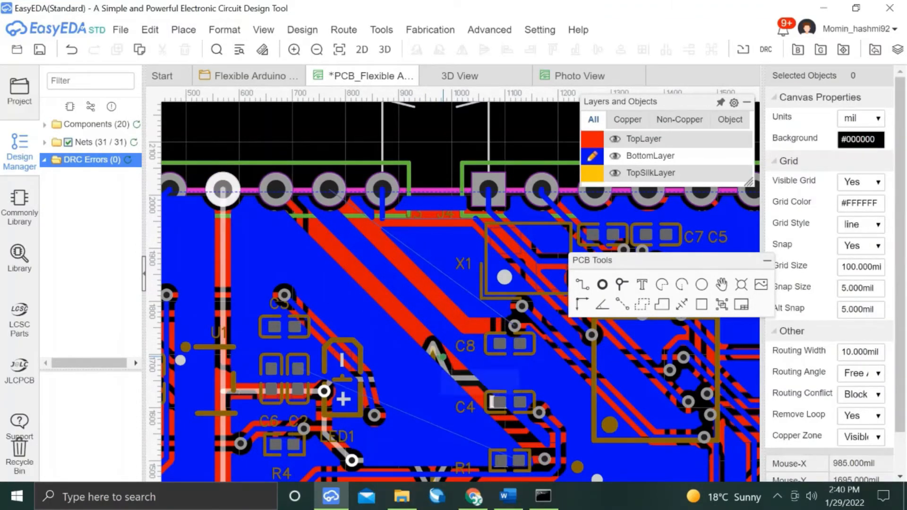
# Delete the straight bottom-layer RX track that crosses the centre line below R1.
pyautogui.scroll(-3, 418, 301)
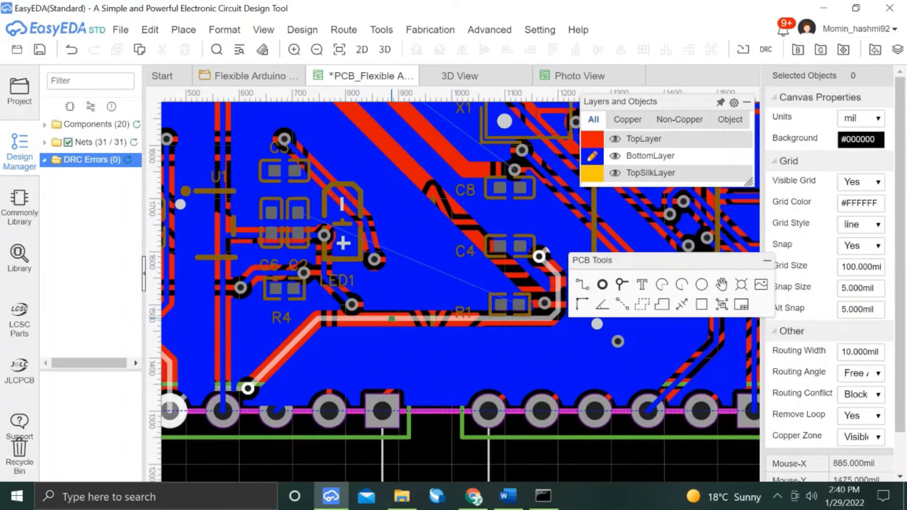
pyautogui.click(492, 318)
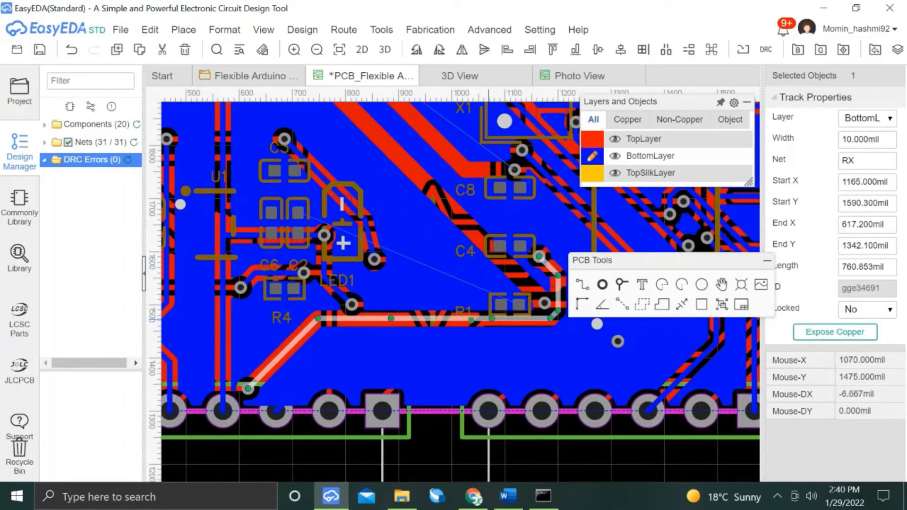
pyautogui.press('Delete')
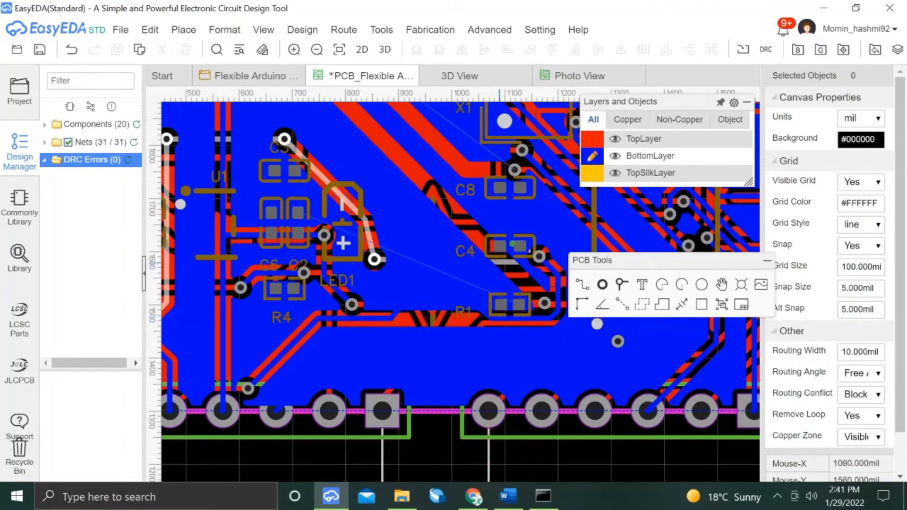
# Route the bottom-layer VCC track from the via beside R1 with a V-shaped bend across the centre line.
pyautogui.scroll(-2, 513, 242)
pyautogui.moveTo(477, 229); pyautogui.dragTo(477, 367, button='right')
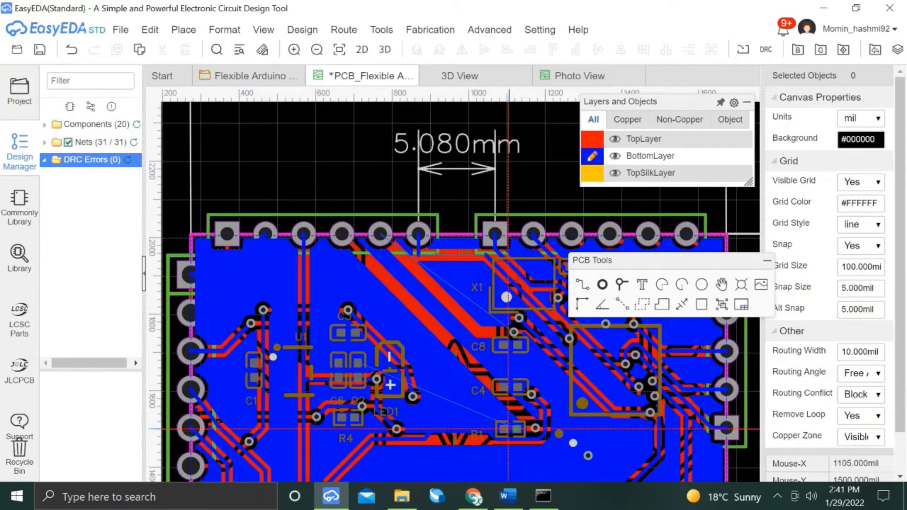
pyautogui.click(535, 428)
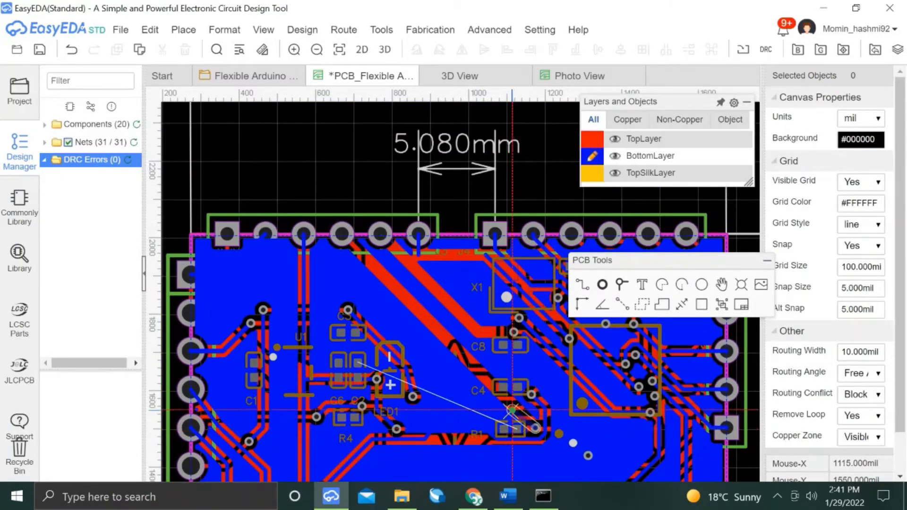
pyautogui.click(483, 409)
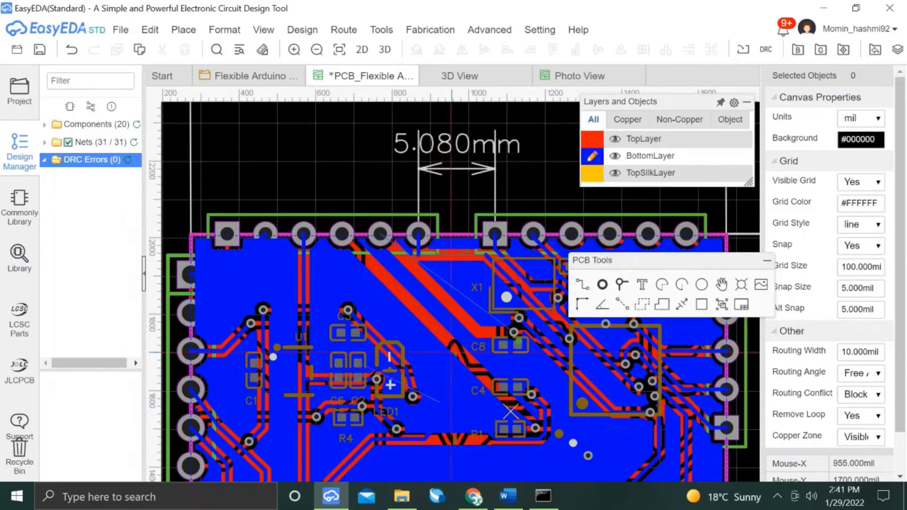
# Route the A3 track from beside C8 through a V-shaped centre-line bend to its header pad, using the 45-degree line routing angle.
pyautogui.click(481, 331)
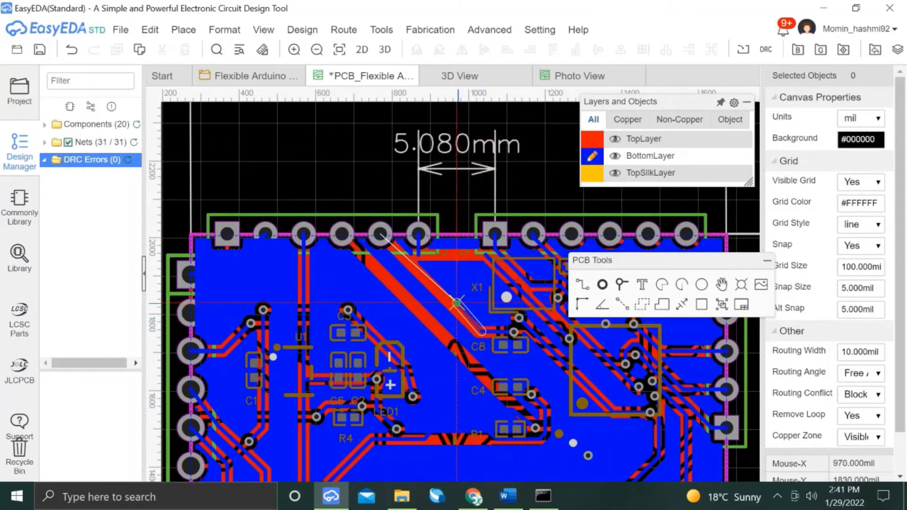
pyautogui.click(455, 360)
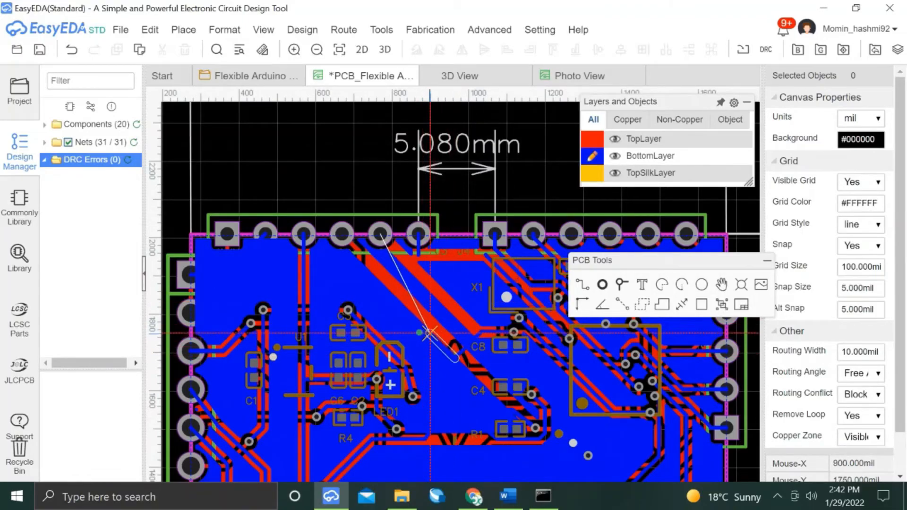
pyautogui.rightClick(412, 333)
pyautogui.click(860, 373)
pyautogui.click(855, 398)
pyautogui.click(380, 234)
pyautogui.click(412, 333)
pyautogui.rightClick(412, 333)
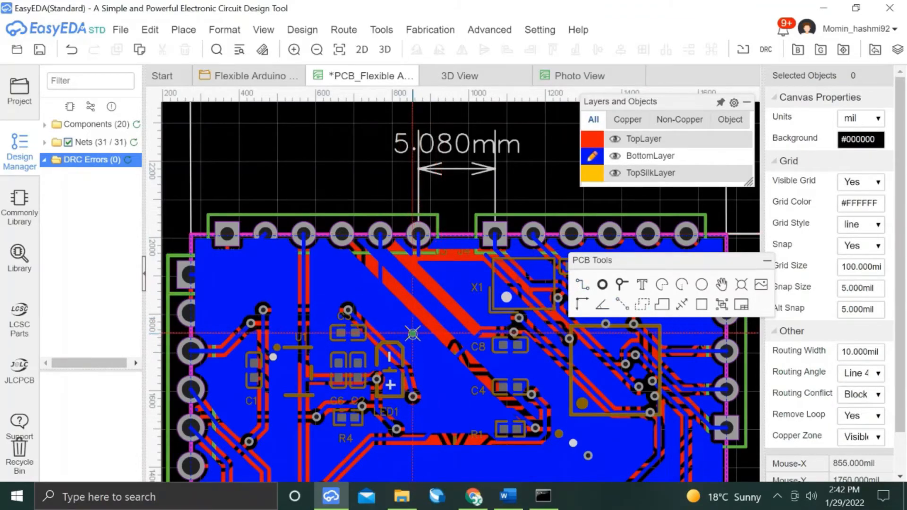
# Extend the VCC track from the centre-line bend towards LED1 and rebuild all copper areas.
pyautogui.click(437, 402)
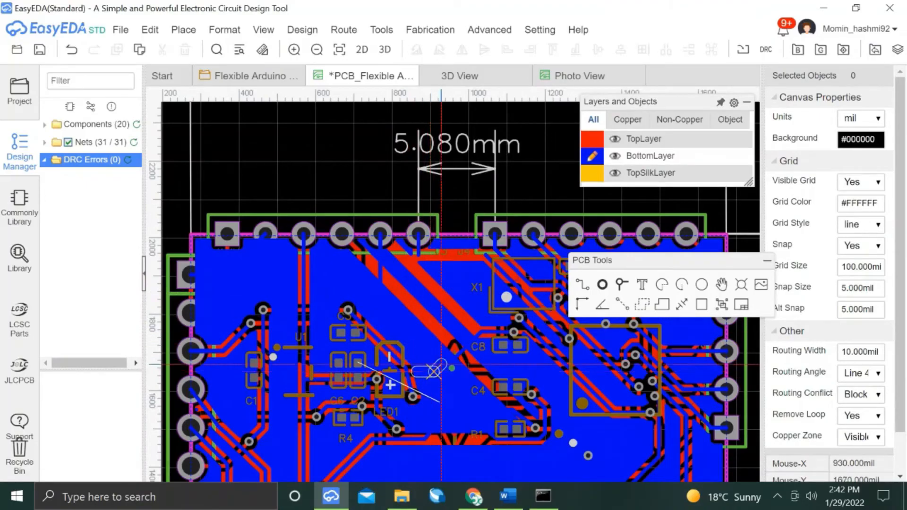
pyautogui.rightClick(460, 194)
pyautogui.moveTo(499, 319)
pyautogui.moveTo(539, 358)
pyautogui.click(622, 376)
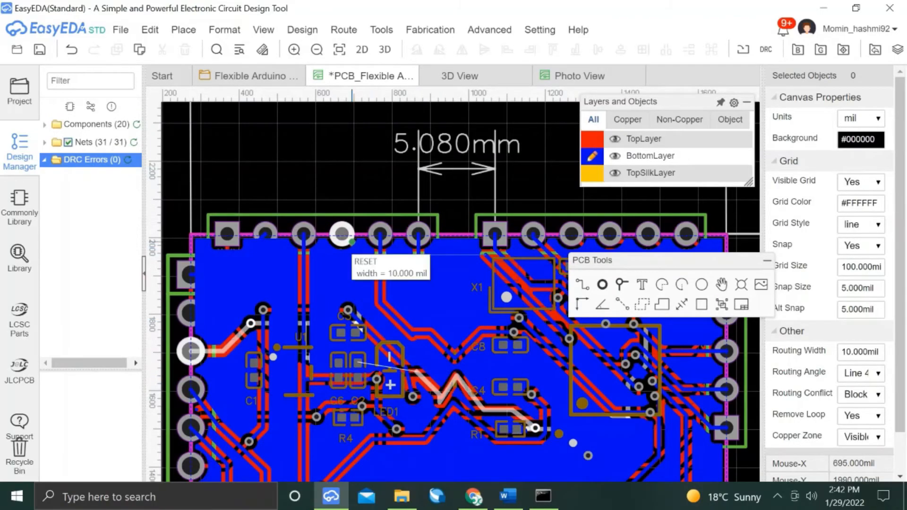
# Delete the slanted VCC segment beside the DTR via and reroute VCC from the centre-line bend past the via towards C2.
pyautogui.click(430, 387)
pyautogui.click(430, 387)
pyautogui.press('Delete')
pyautogui.click(439, 396)
pyautogui.moveTo(431, 378); pyautogui.dragTo(416, 364)
pyautogui.click(426, 382)
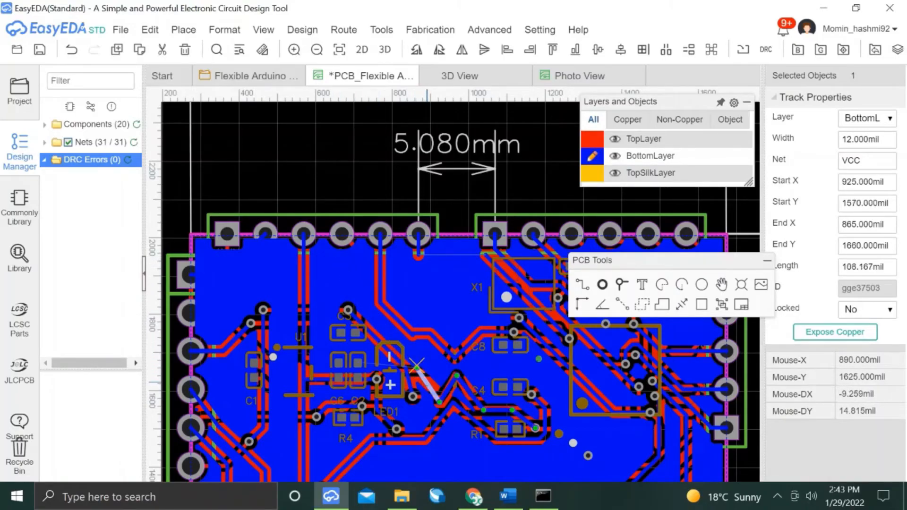
pyautogui.press('Escape')
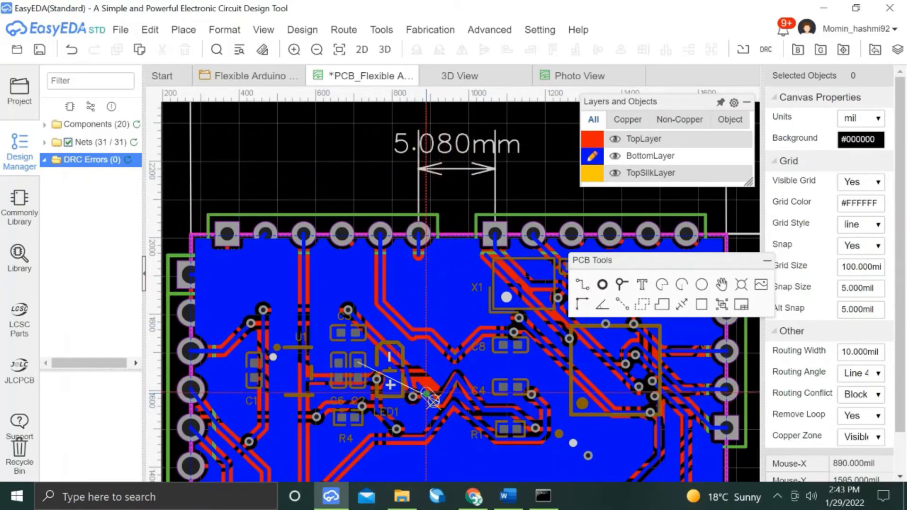
pyautogui.scroll(5, 426, 394)
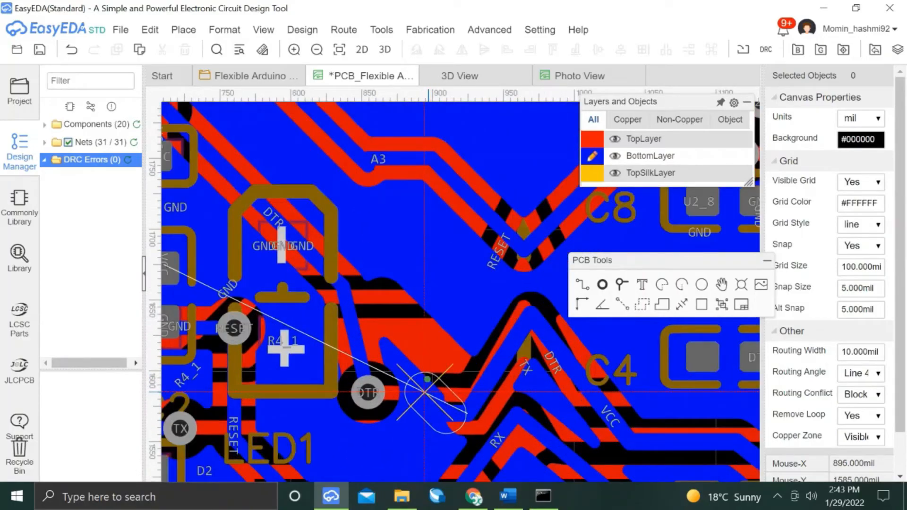
pyautogui.scroll(-4, 415, 302)
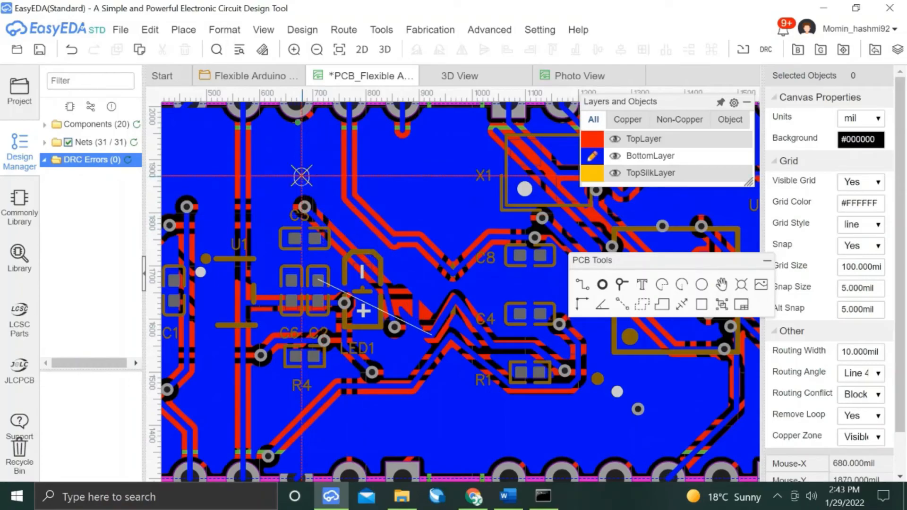
pyautogui.scroll(-4, 376, 302)
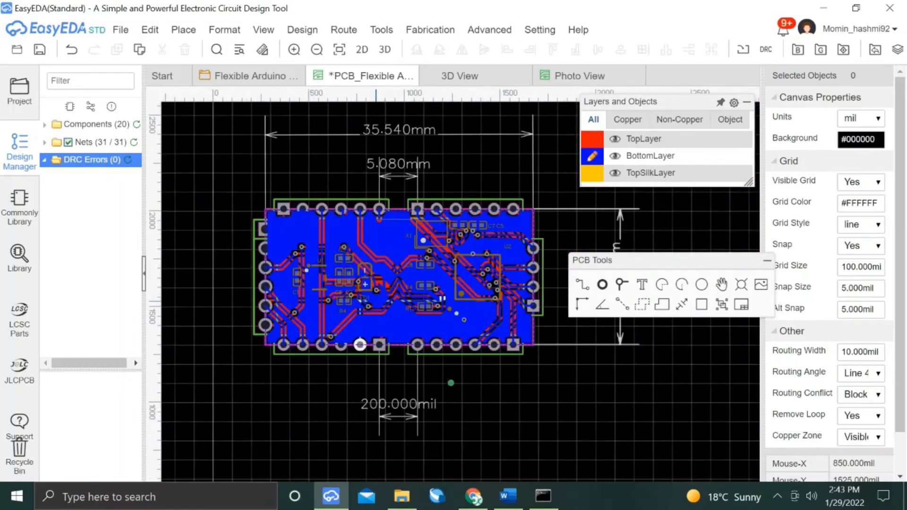
# Rebuild all copper areas around the rerouted VCC track.
pyautogui.scroll(-3, 376, 308)
pyautogui.rightClick(471, 362)
pyautogui.moveTo(506, 413)
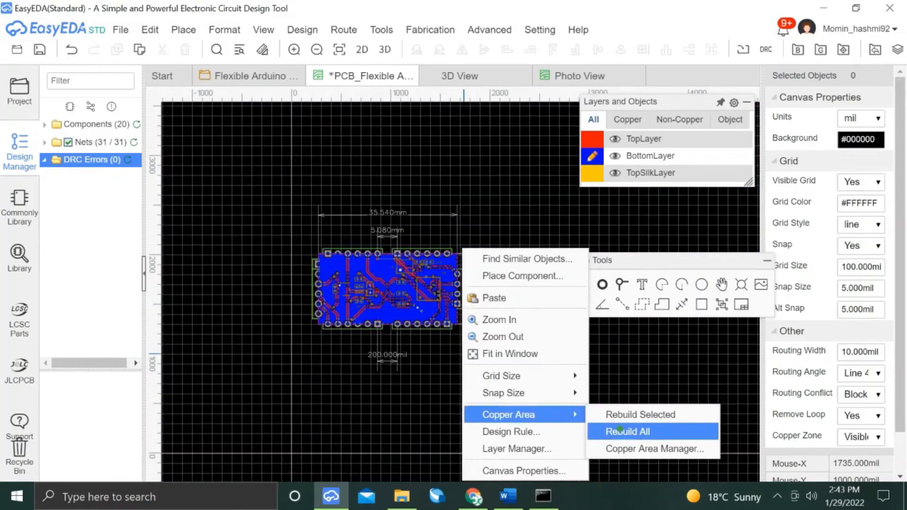
pyautogui.click(624, 429)
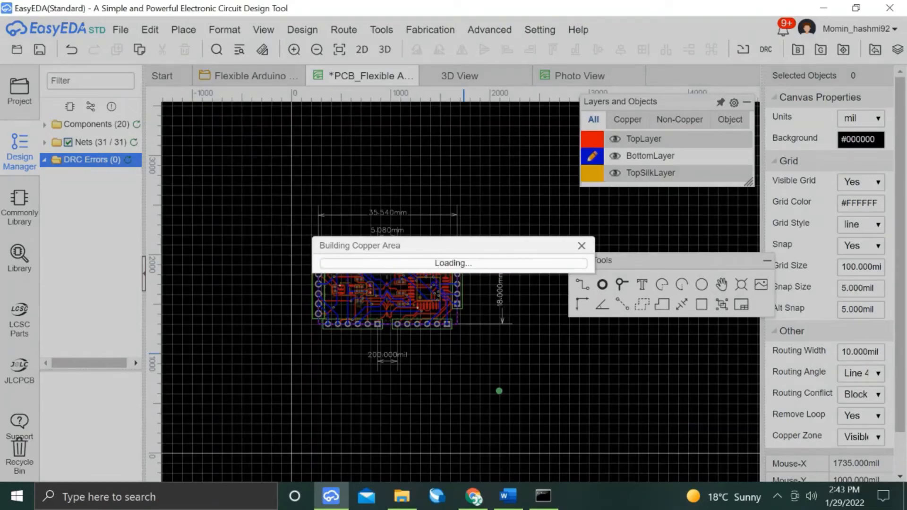
# Activate TopLayer and select all eight silkscreen dashes of the board's centre line.
pyautogui.scroll(3, 378, 278)
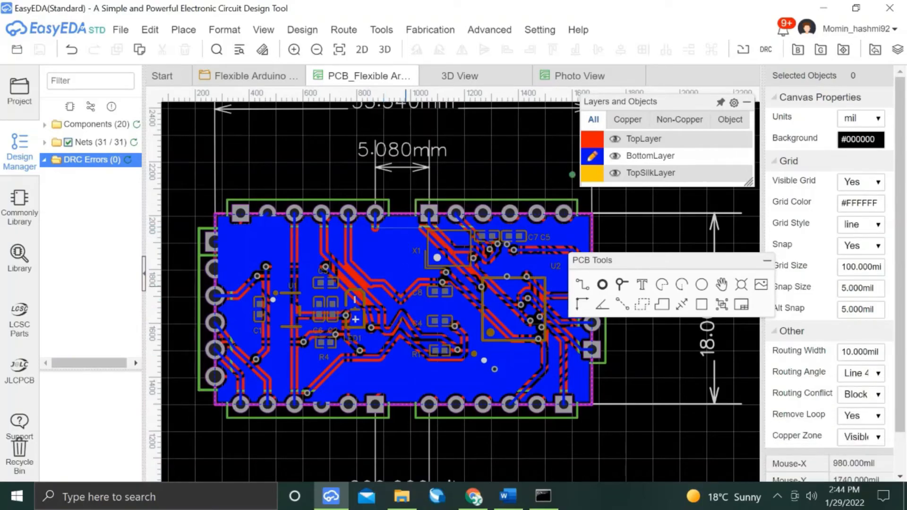
pyautogui.click(643, 138)
pyautogui.click(401, 380)
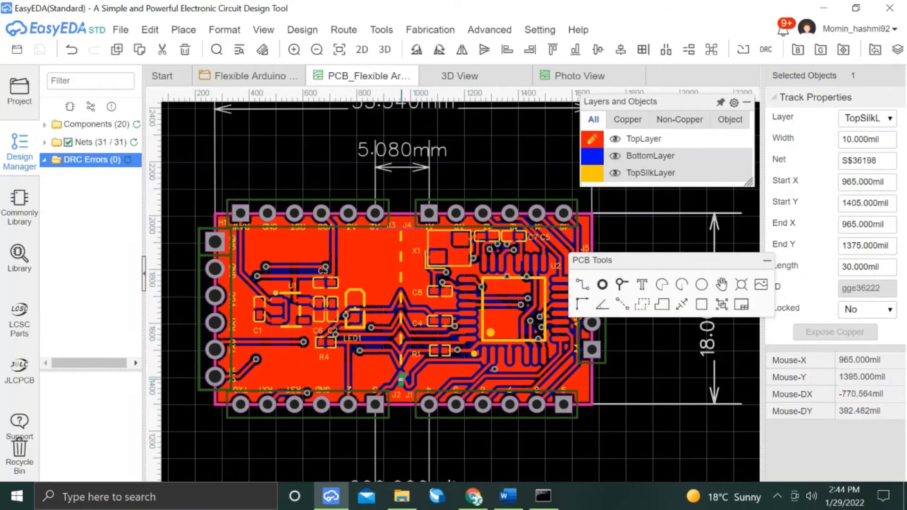
pyautogui.keyDown('ctrl'); pyautogui.click(401, 358); pyautogui.keyUp('ctrl')
pyautogui.keyDown('ctrl'); pyautogui.click(401, 338); pyautogui.keyUp('ctrl')
pyautogui.keyDown('ctrl'); pyautogui.click(400, 316); pyautogui.keyUp('ctrl')
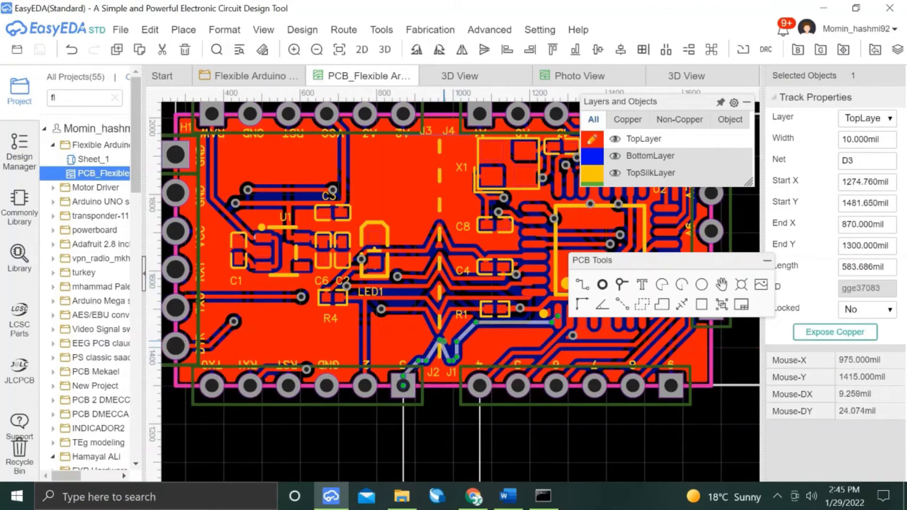
pyautogui.keyDown('ctrl'); pyautogui.click(440, 325); pyautogui.keyUp('ctrl')
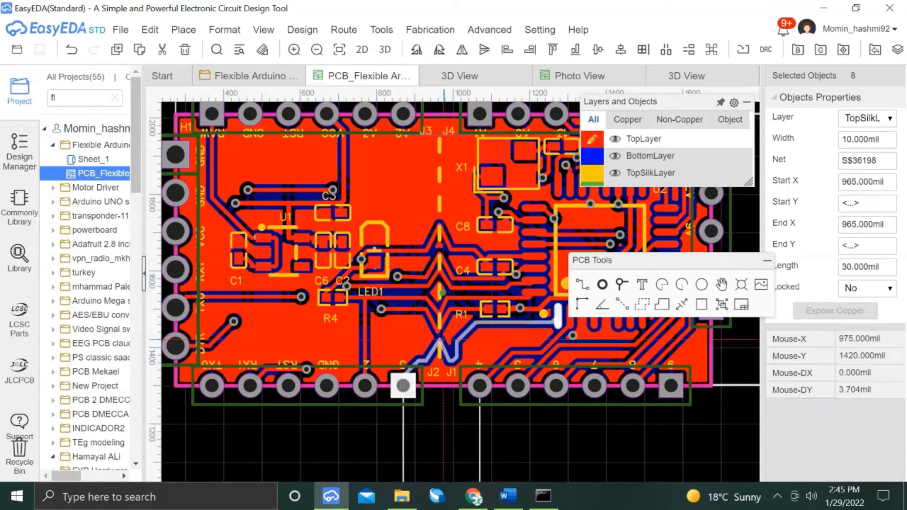
# Place a copy of the dashed centre line outside the board and assign the copied dashes to the bottom silkscreen layer.
pyautogui.scroll(-2, 428, 379)
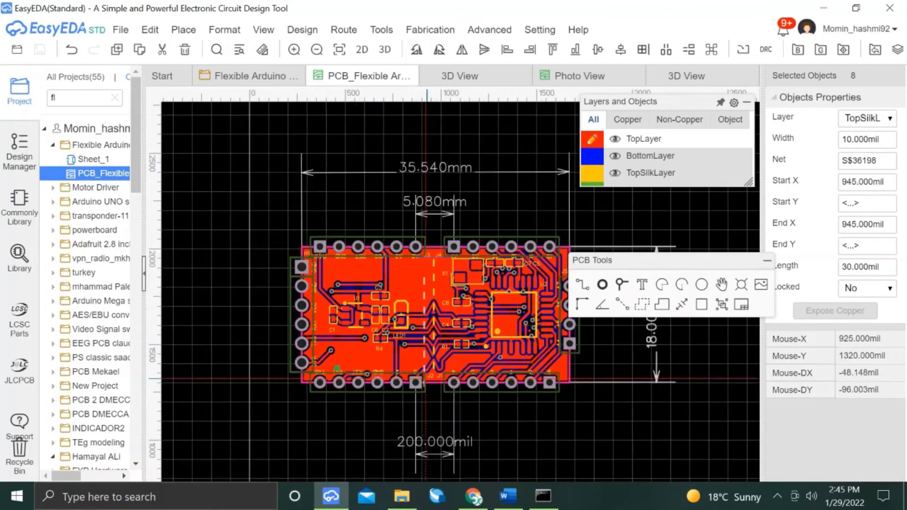
pyautogui.click(266, 358)
pyautogui.moveTo(251, 234); pyautogui.dragTo(277, 380)
pyautogui.click(867, 118)
pyautogui.click(845, 169)
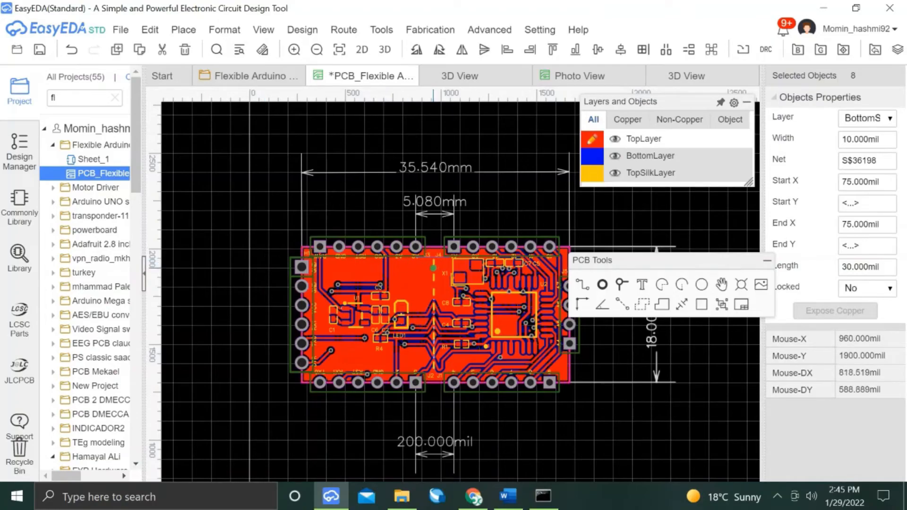
# Align the bottom-silkscreen dashed line with the board's centre line at X 965 mil and display BottomLayer.
pyautogui.scroll(5, 435, 336)
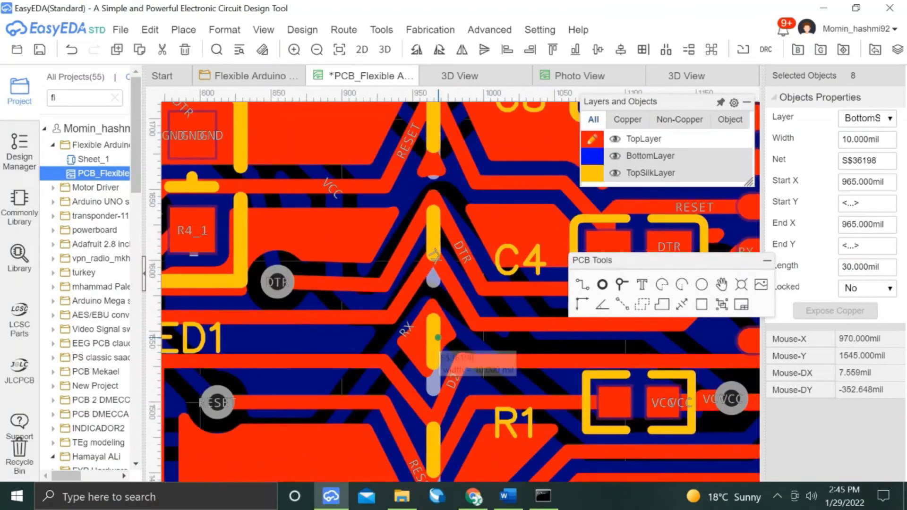
pyautogui.click(592, 155)
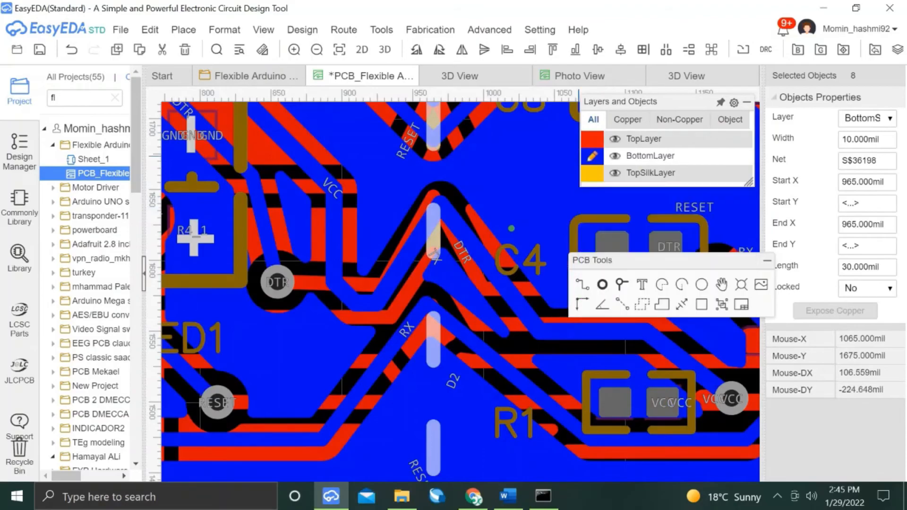
pyautogui.scroll(-5, 510, 224)
pyautogui.click(448, 365)
pyautogui.click(402, 410)
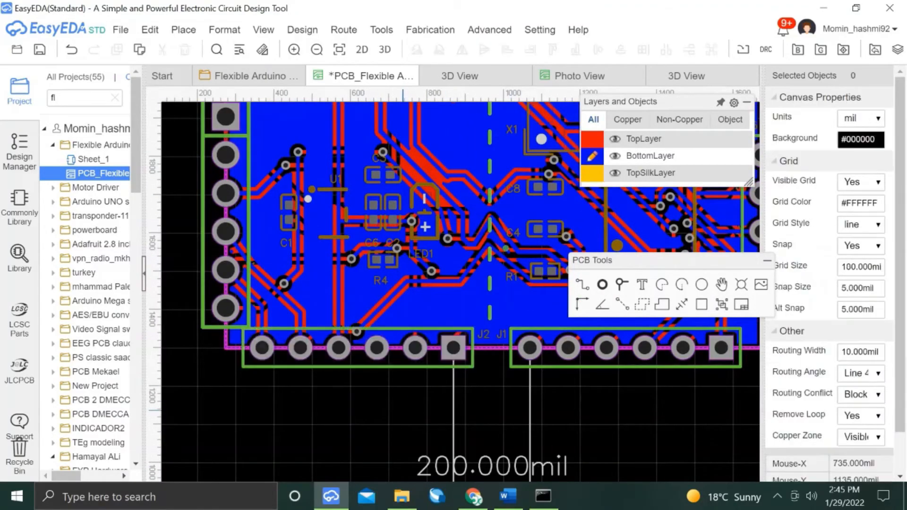
# Nudge the VCC track's V-bend vertex onto the dashed centre line and select the RX track at its bend.
pyautogui.scroll(3, 580, 193)
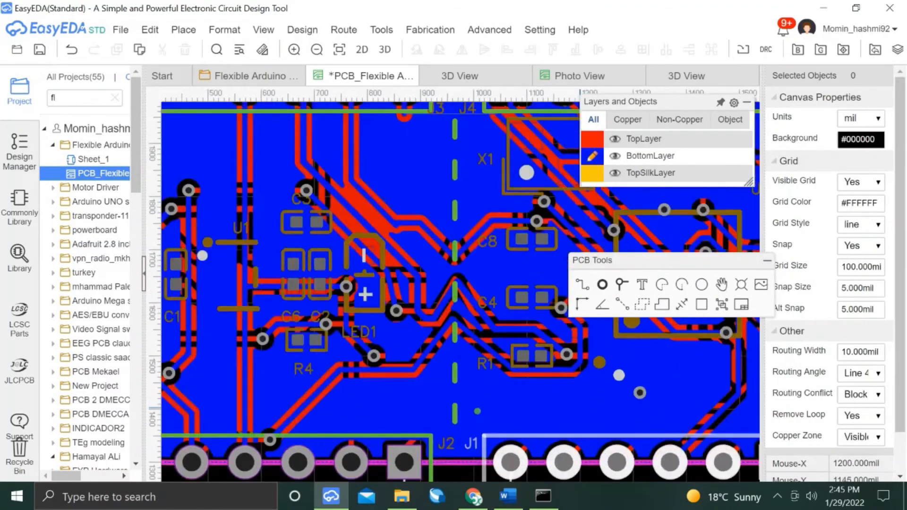
pyautogui.click(411, 242)
pyautogui.click(414, 206)
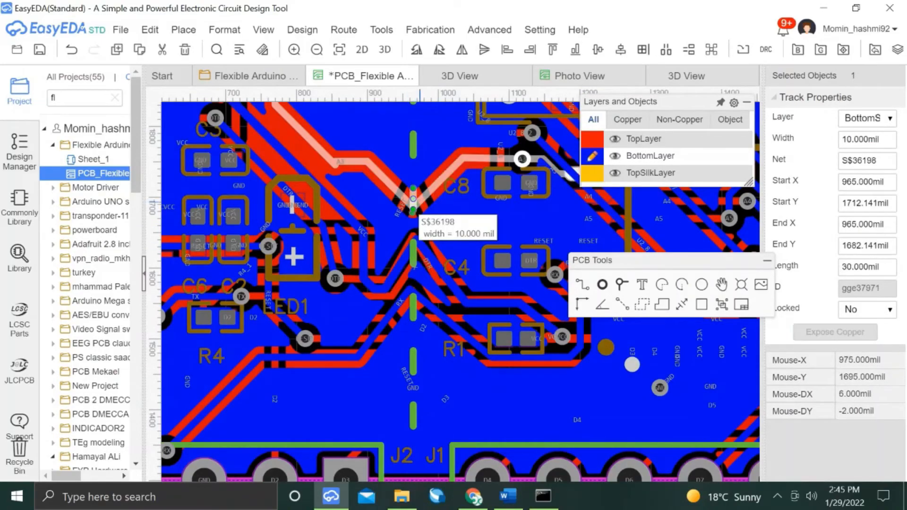
pyautogui.click(408, 253)
pyautogui.moveTo(417, 238); pyautogui.dragTo(413, 239)
pyautogui.click(413, 289)
pyautogui.scroll(-5, 416, 324)
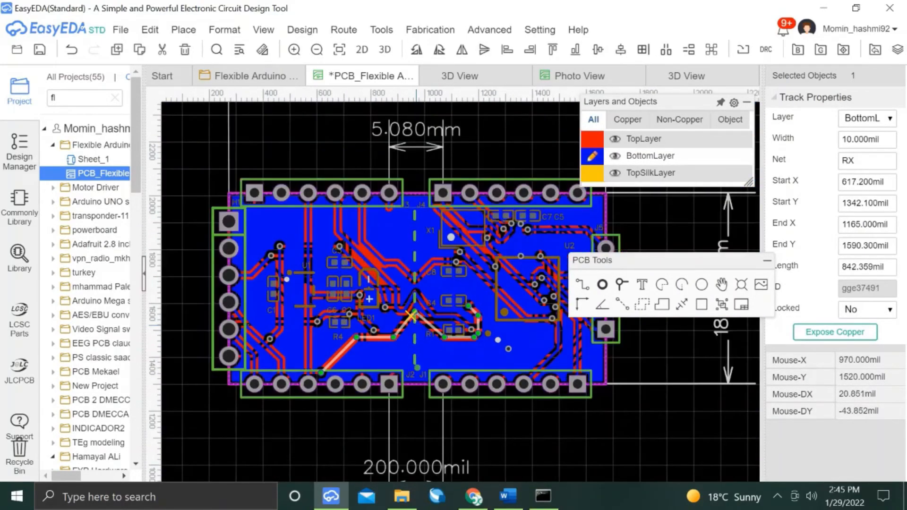
# Deselect the RX track and rebuild all copper areas of the board.
pyautogui.click(523, 401)
pyautogui.rightClick(523, 400)
pyautogui.moveTo(618, 413)
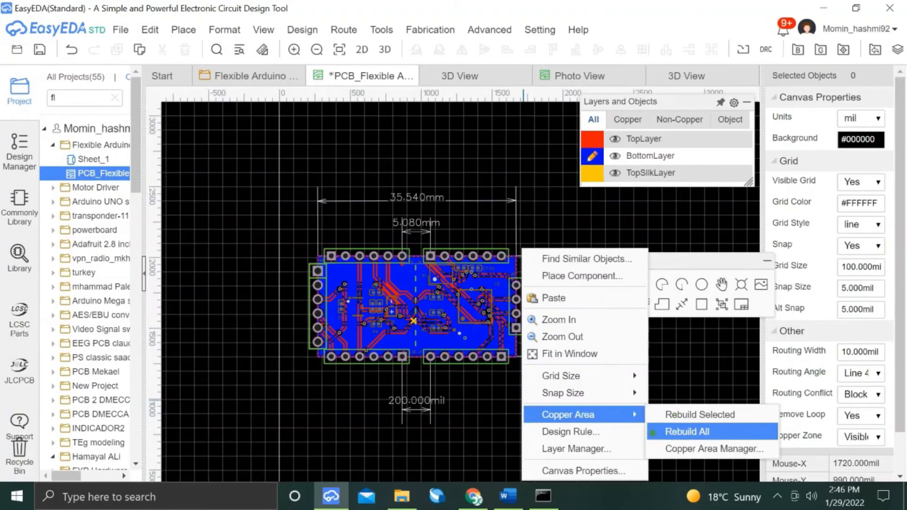
pyautogui.click(654, 431)
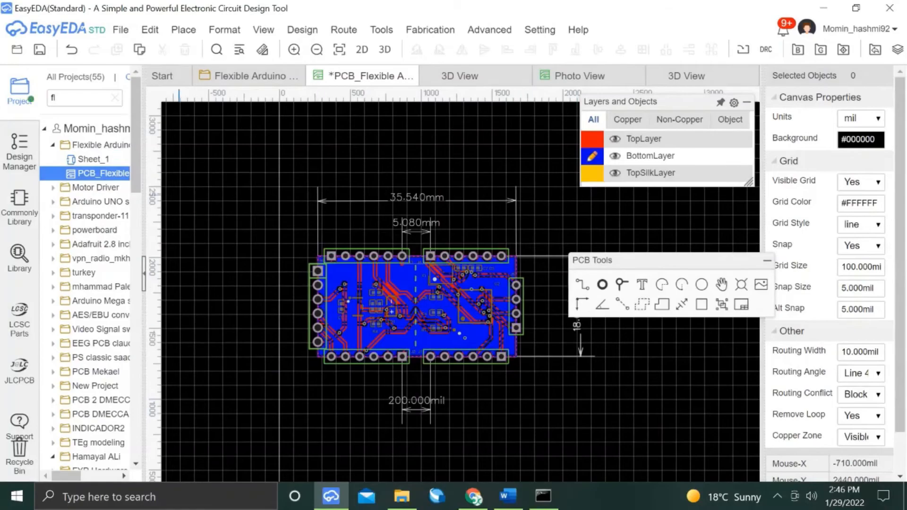
# Refresh the DRC errors and nets, then examine the incomplete A2 net on the board.
pyautogui.click(19, 152)
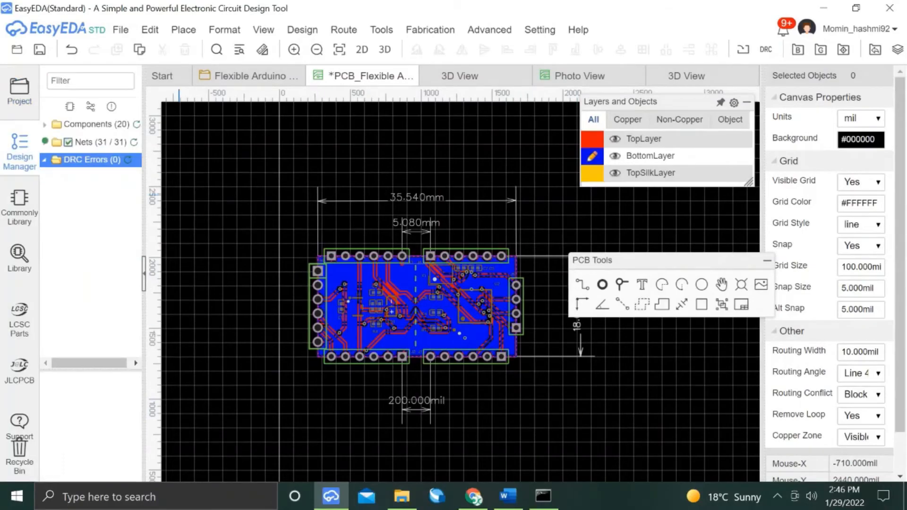
pyautogui.click(128, 159)
pyautogui.click(134, 142)
pyautogui.click(107, 159)
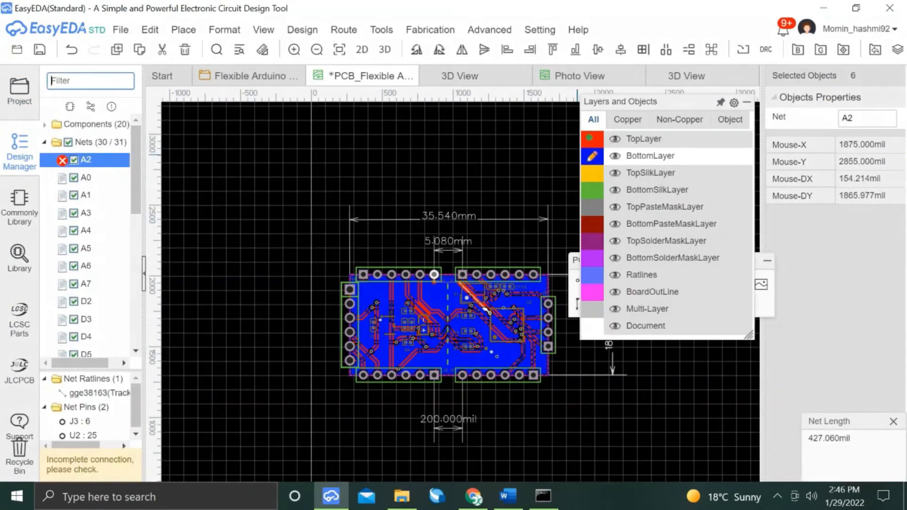
pyautogui.click(589, 138)
pyautogui.scroll(5, 486, 313)
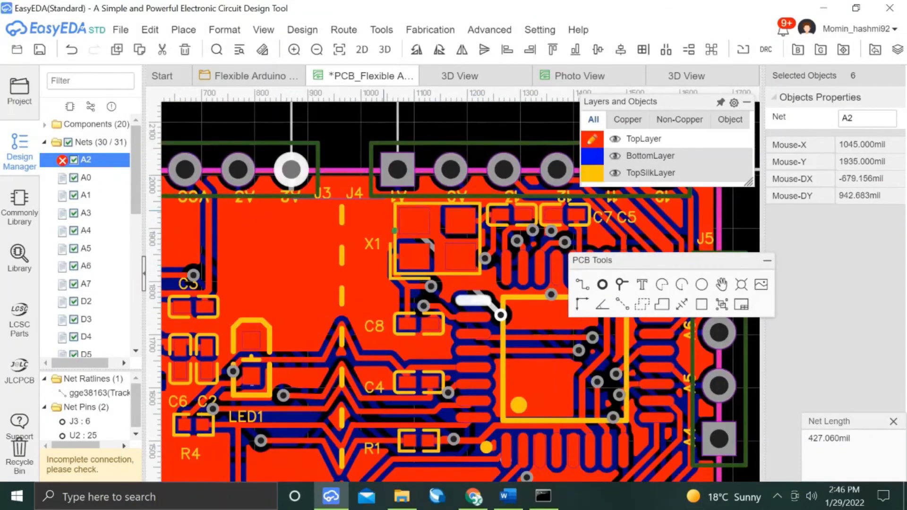
pyautogui.scroll(-3, 394, 231)
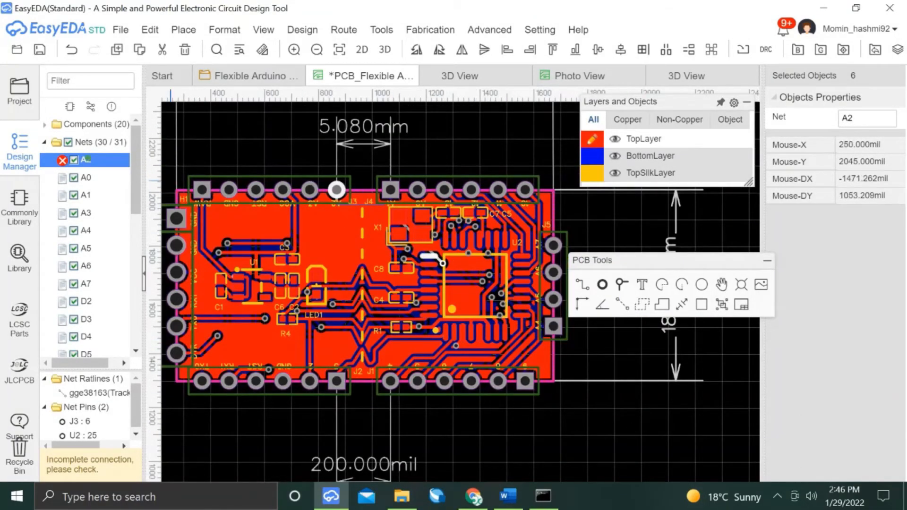
pyautogui.click(86, 160)
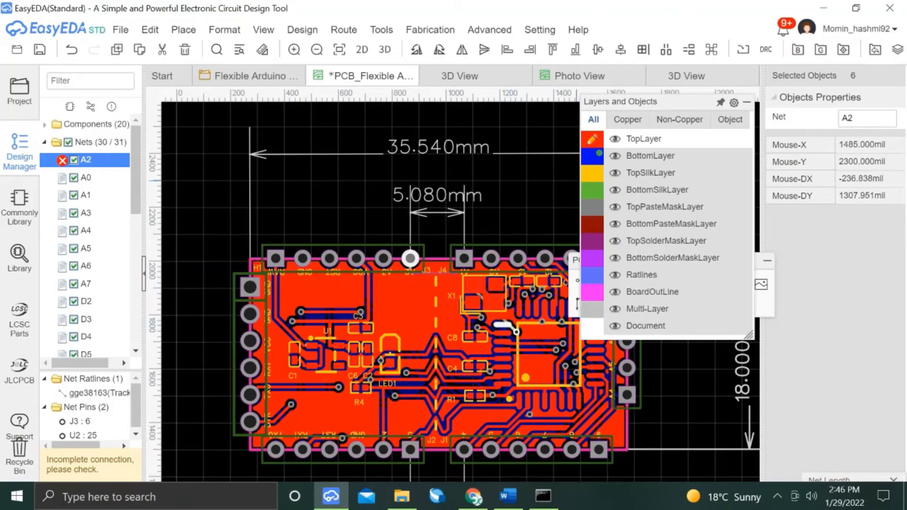
# Route the missing A2 track on BottomLayer from J3's A2 pad through a V-bend at the centre line to the track end near J4, and refresh the nets.
pyautogui.click(592, 155)
pyautogui.scroll(3, 428, 275)
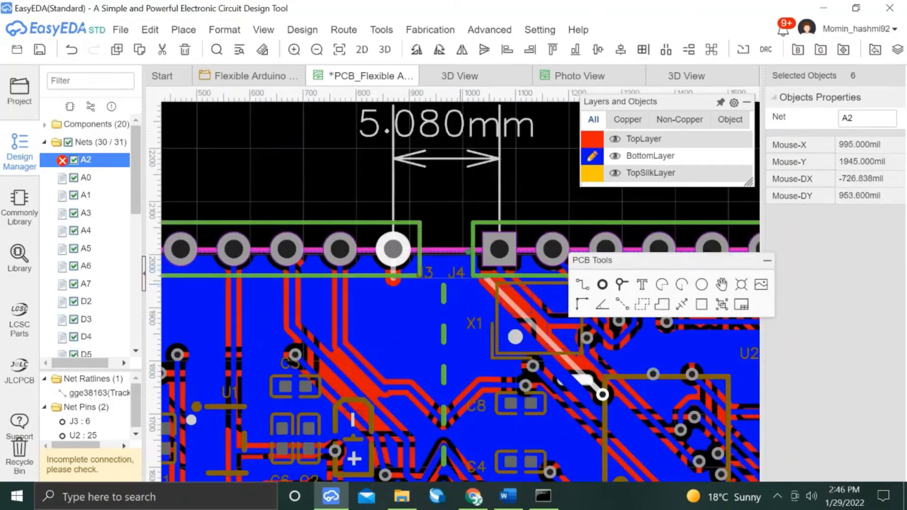
pyautogui.click(582, 284)
pyautogui.click(393, 279)
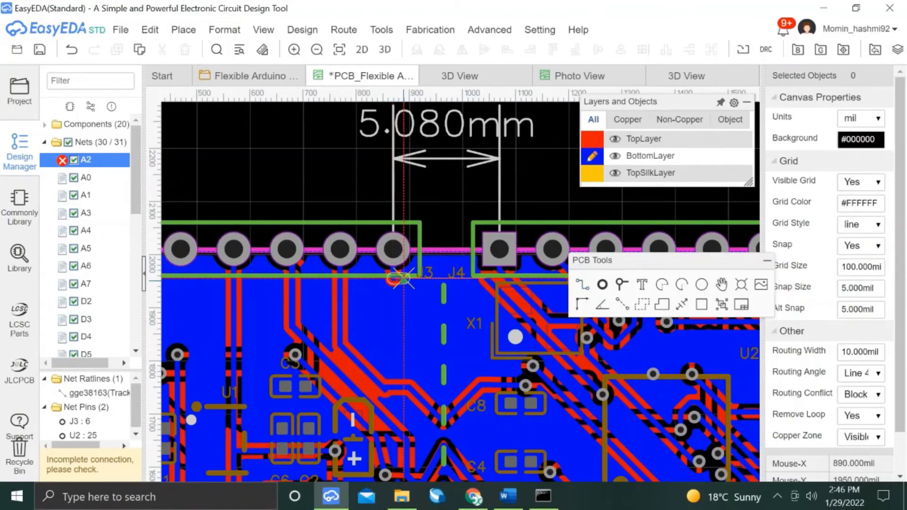
pyautogui.click(448, 315)
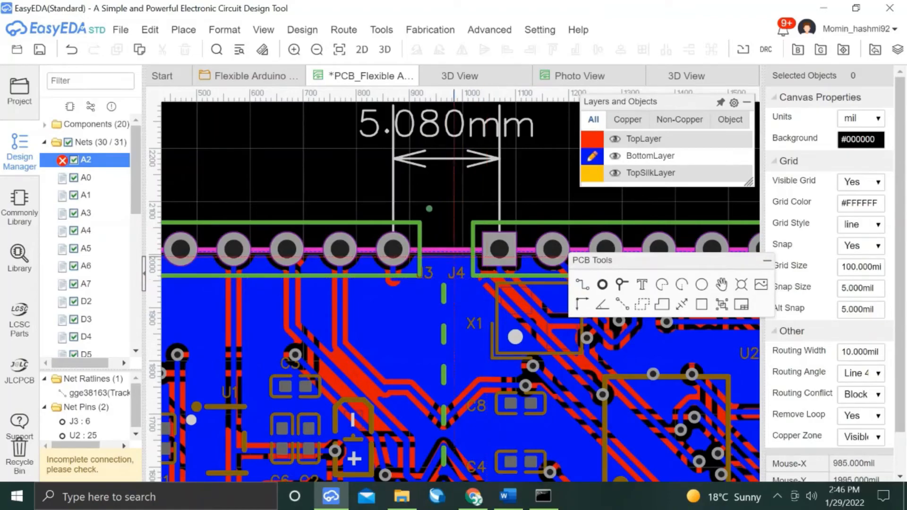
pyautogui.moveTo(96, 363); pyautogui.dragTo(114, 363)
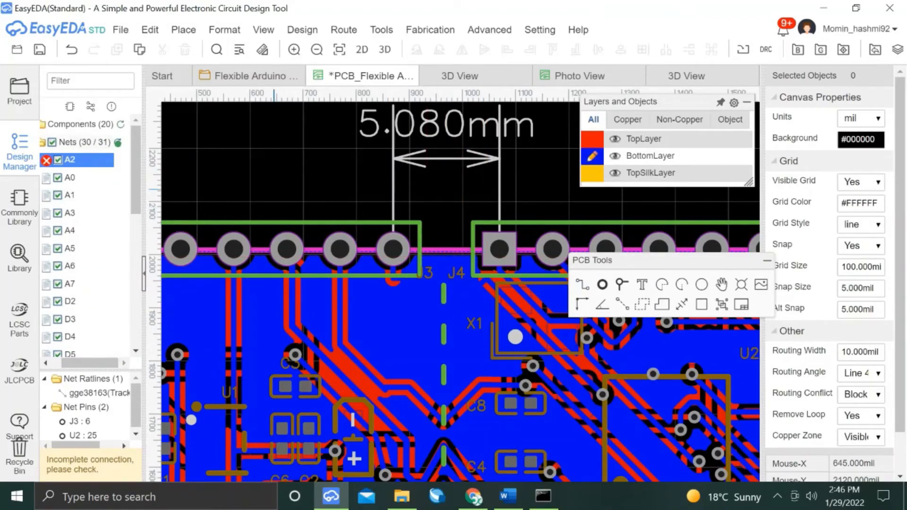
pyautogui.click(117, 142)
# Rebuild all copper areas around the new A2 track and save the PCB.
pyautogui.scroll(-4, 231, 174)
pyautogui.rightClick(485, 157)
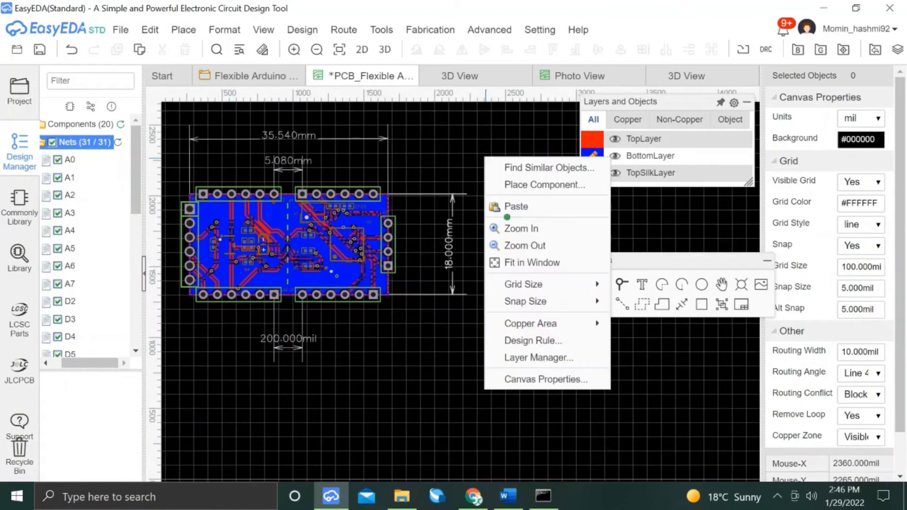
pyautogui.moveTo(557, 323)
pyautogui.click(637, 338)
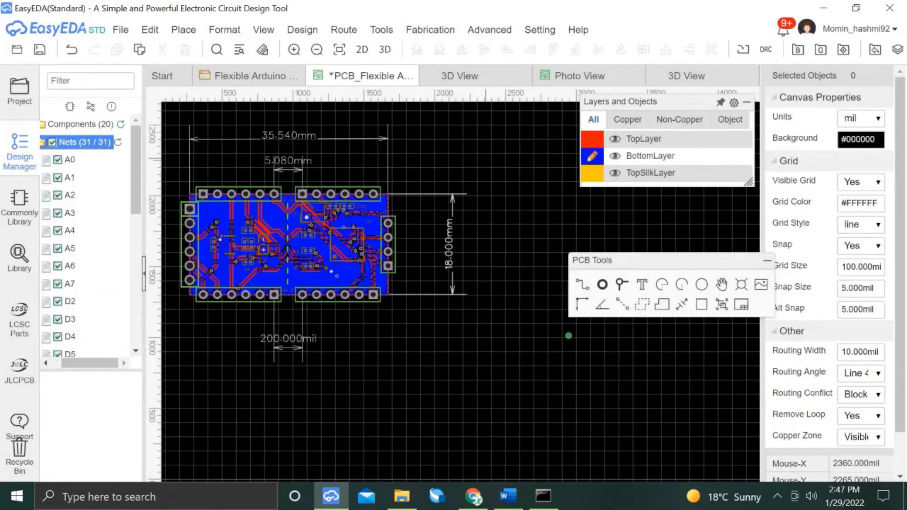
pyautogui.hotkey('ctrl', 's')
# Examine the board in a 3D view and compare its bend area with the reference drawing in the Word document.
pyautogui.press('Left')
pyautogui.press('Left')
pyautogui.press('Left')
pyautogui.press('Left')
pyautogui.press('Left')
pyautogui.press('Left')
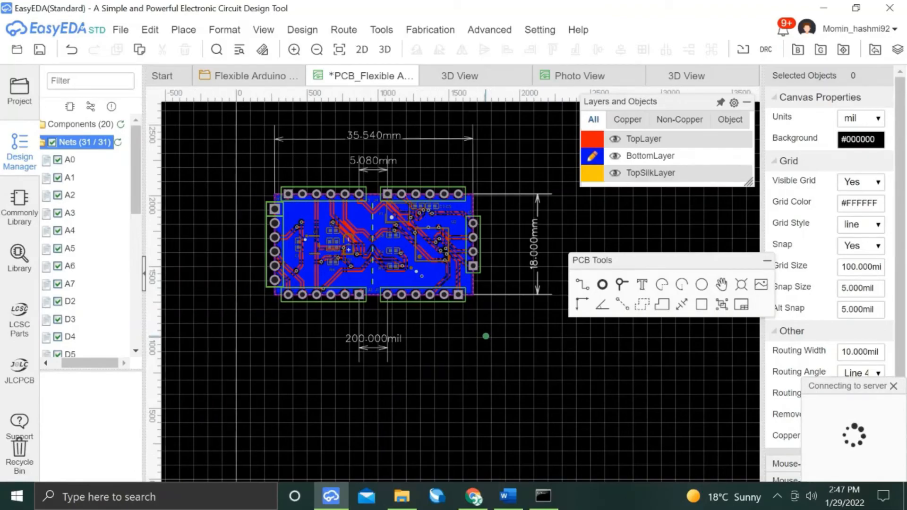
pyautogui.press('Up')
pyautogui.press('Up')
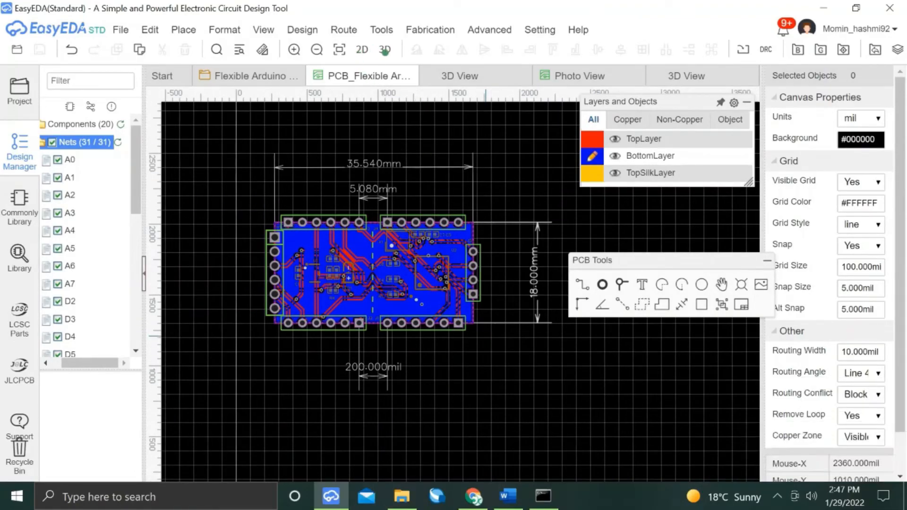
pyautogui.click(385, 49)
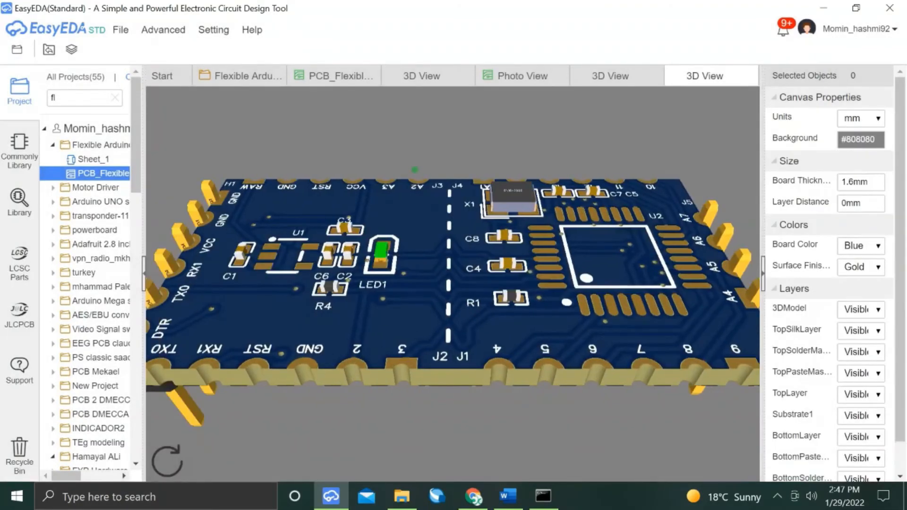
pyautogui.moveTo(452, 224); pyautogui.dragTo(477, 355)
pyautogui.click(507, 495)
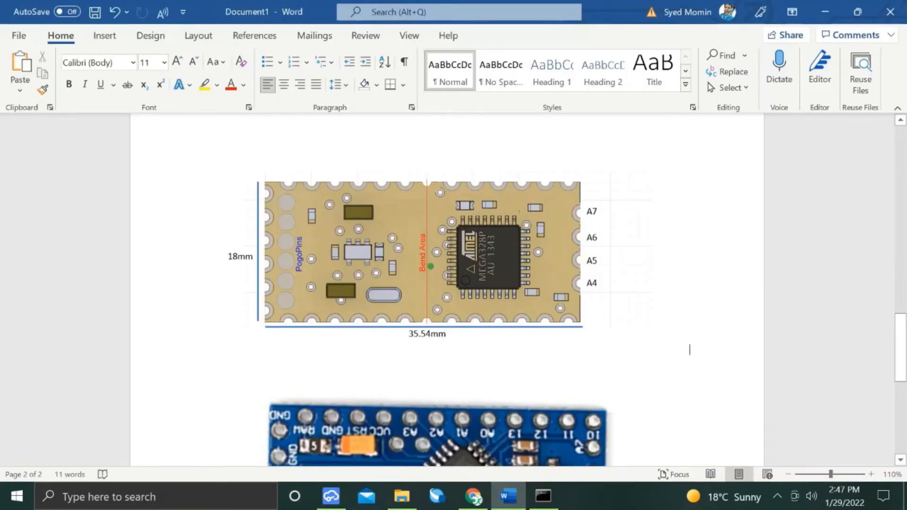
pyautogui.hotkey('alt', 'Tab')
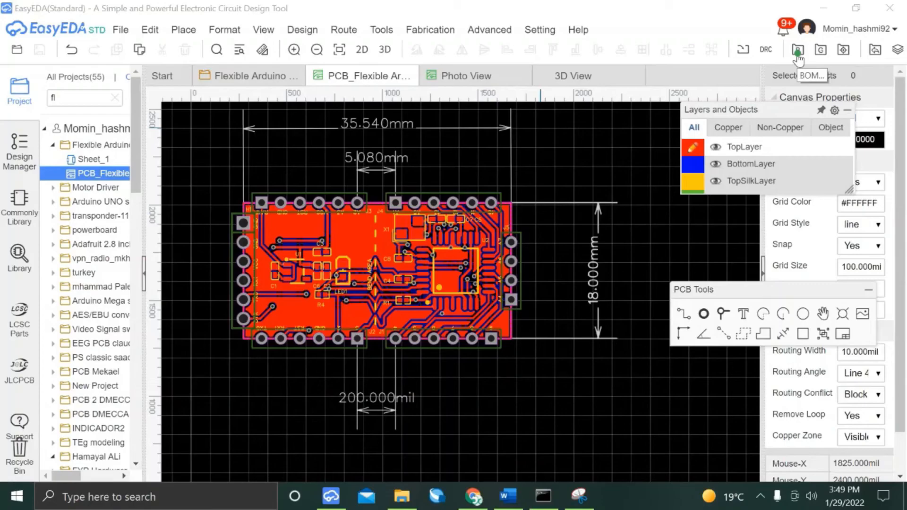
# Review the components and supplier parts in the PCB's bill of materials, including the pin headers.
pyautogui.click(798, 50)
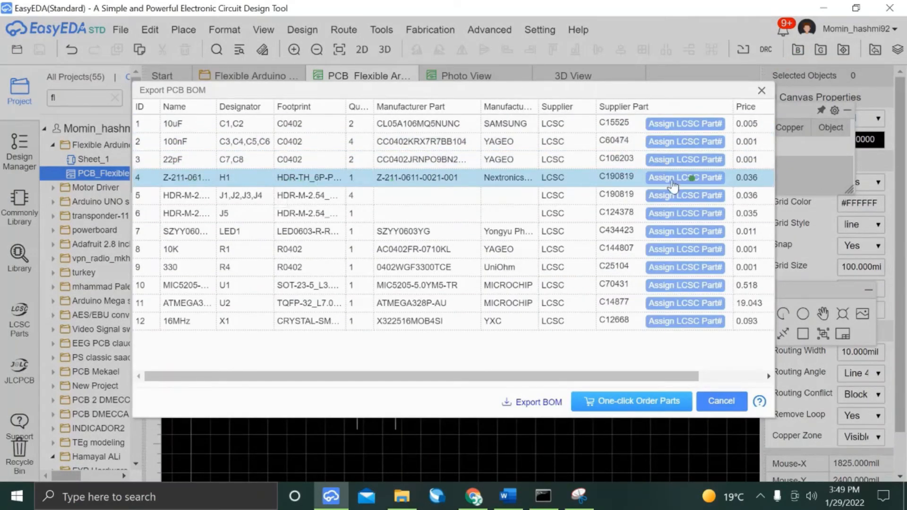
pyautogui.moveTo(515, 377); pyautogui.dragTo(467, 360)
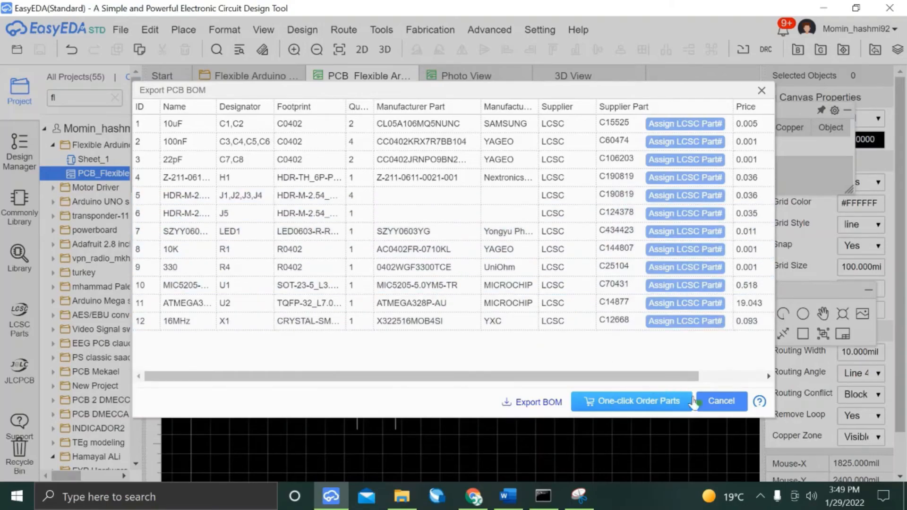
pyautogui.click(718, 401)
# Exclude all six pin headers (H1 and J1 to J5) from the BOM by setting Add into BOM to No.
pyautogui.click(361, 346)
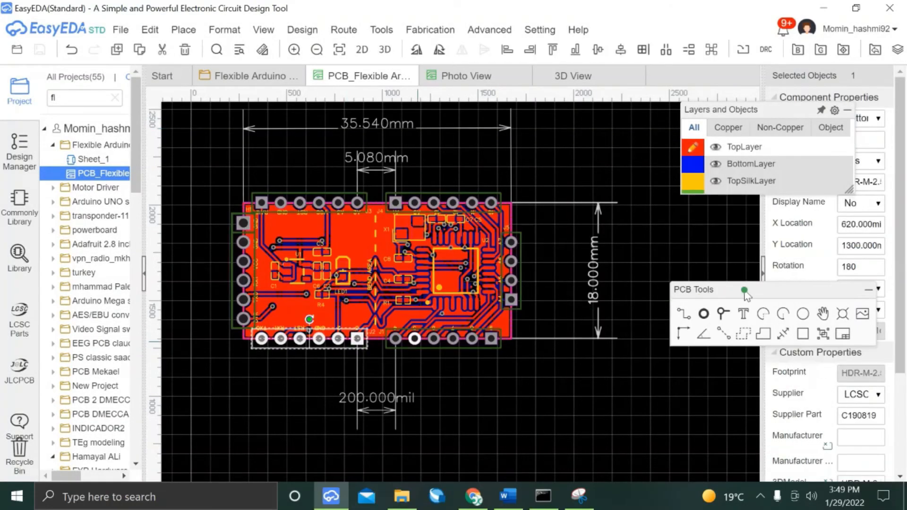
pyautogui.keyDown('ctrl'); pyautogui.click(458, 345); pyautogui.keyUp('ctrl')
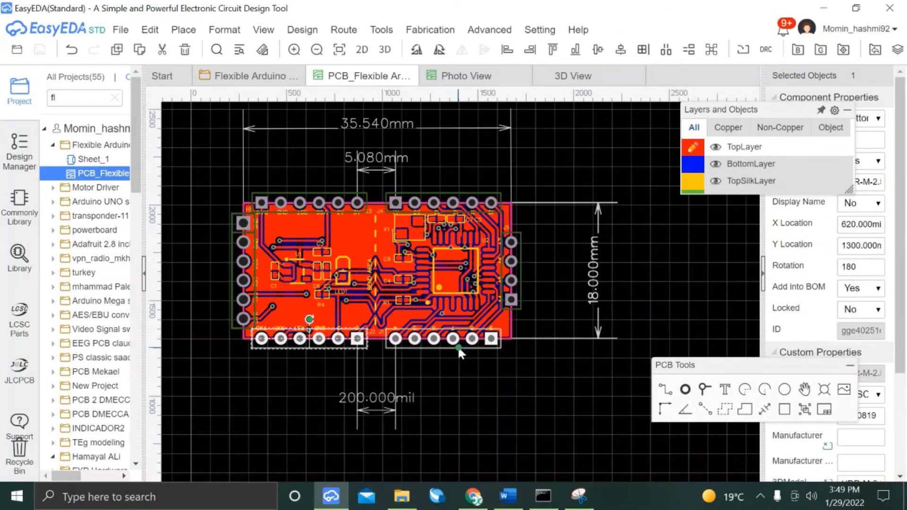
pyautogui.keyDown('ctrl'); pyautogui.click(461, 202); pyautogui.keyUp('ctrl')
pyautogui.keyDown('ctrl'); pyautogui.click(518, 272); pyautogui.keyUp('ctrl')
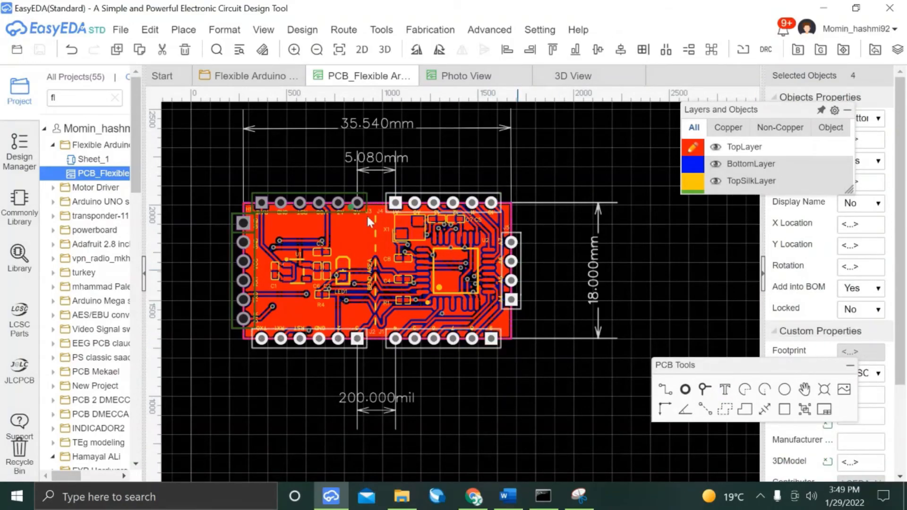
pyautogui.click(857, 289)
pyautogui.click(853, 314)
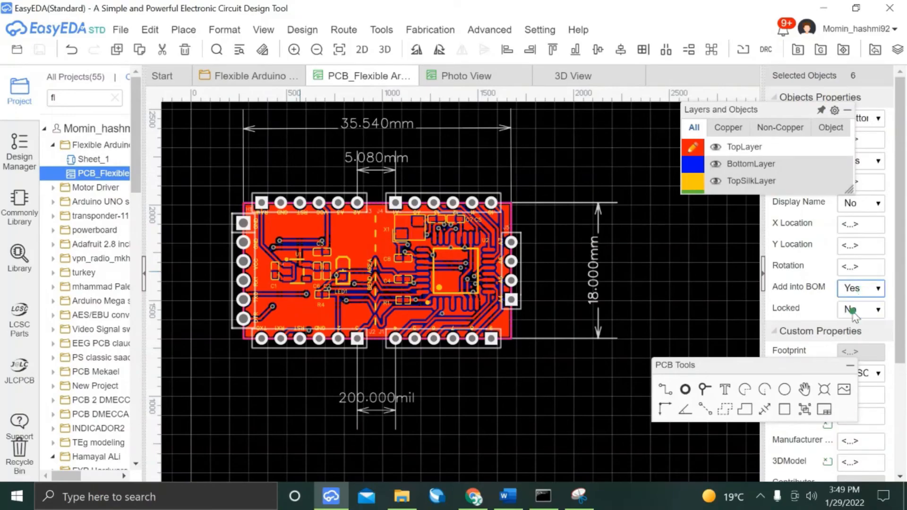
pyautogui.click(693, 259)
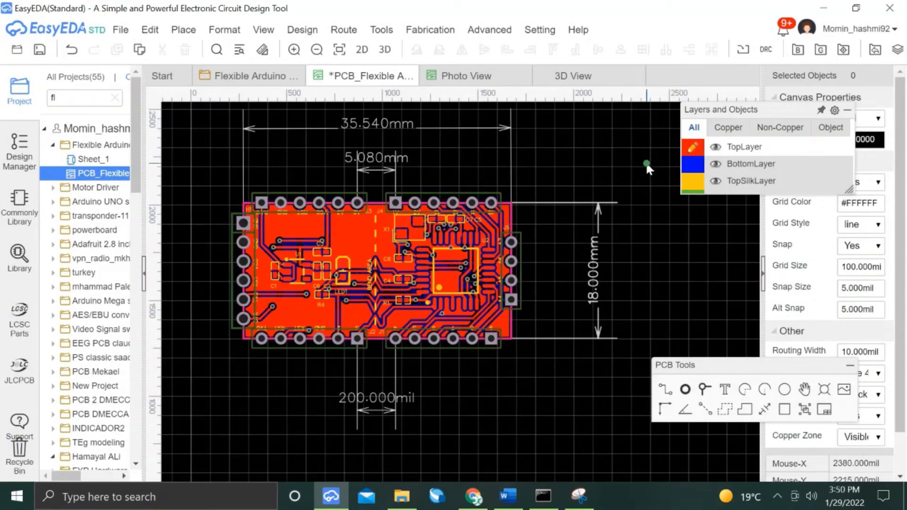
# Export the updated PCB BOM with the preselected properties as a CSV file in the project folder.
pyautogui.click(796, 50)
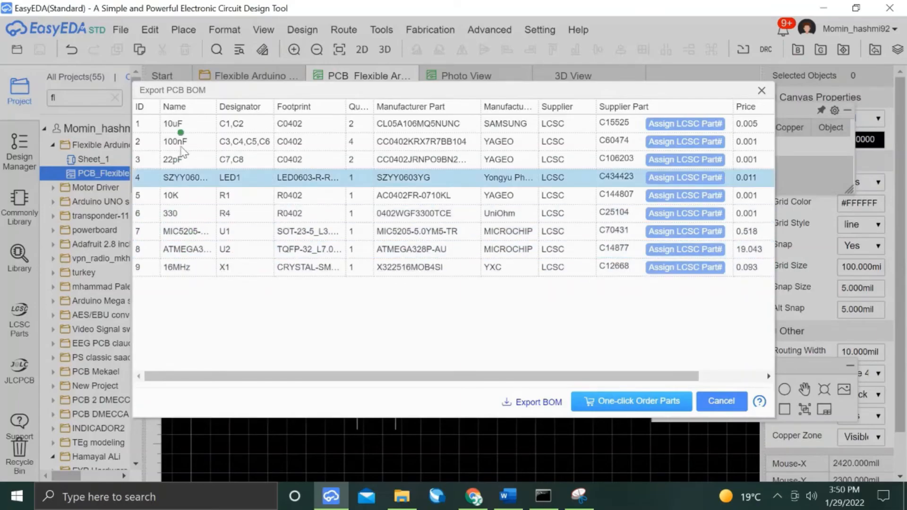
pyautogui.click(539, 401)
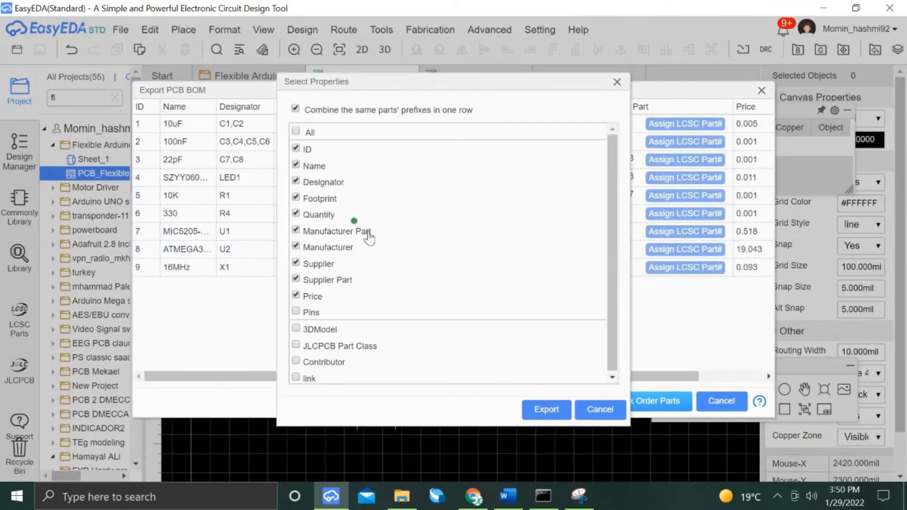
pyautogui.click(541, 409)
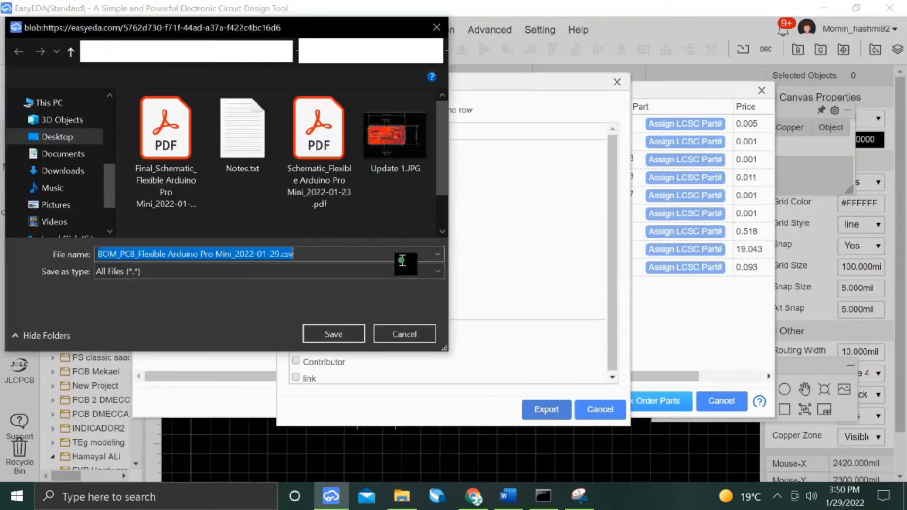
pyautogui.click(333, 335)
pyautogui.click(599, 410)
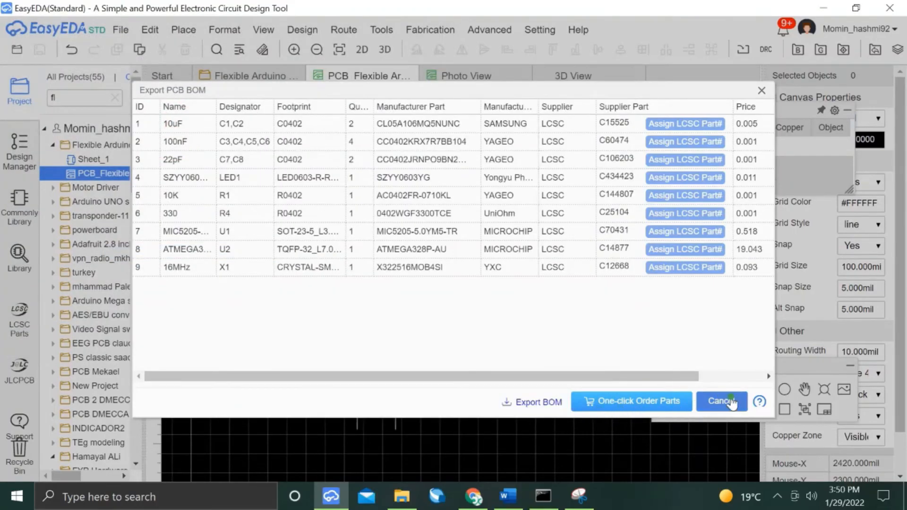
pyautogui.click(721, 400)
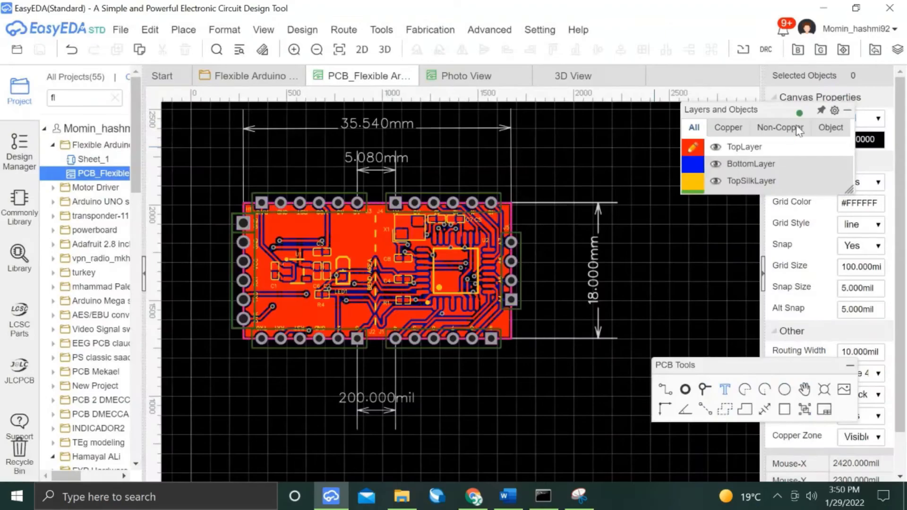
# Run the DRC check and generate the Gerber files, saving them as a ZIP archive in the project folder.
pyautogui.click(820, 51)
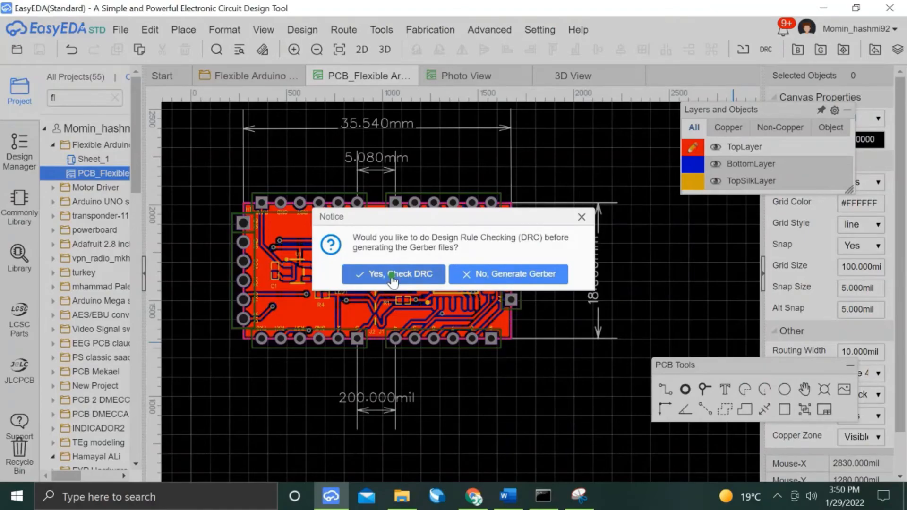
pyautogui.click(392, 279)
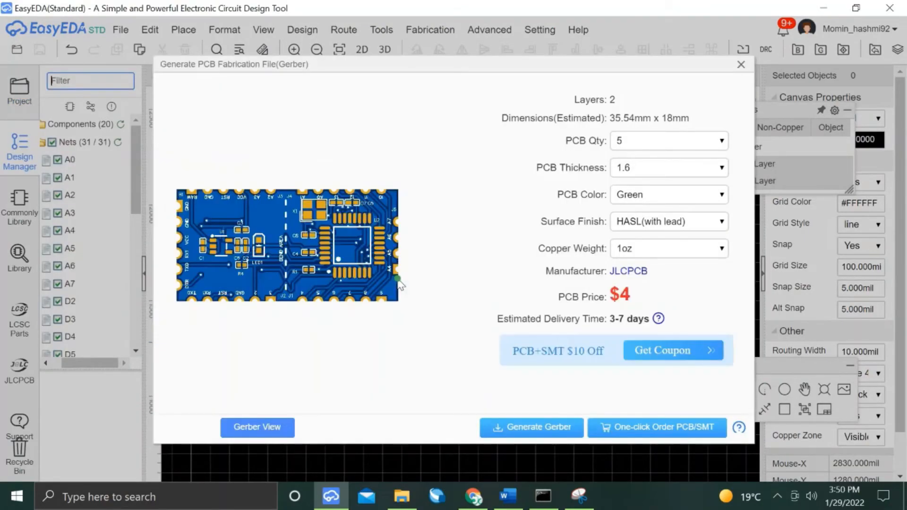
pyautogui.click(496, 427)
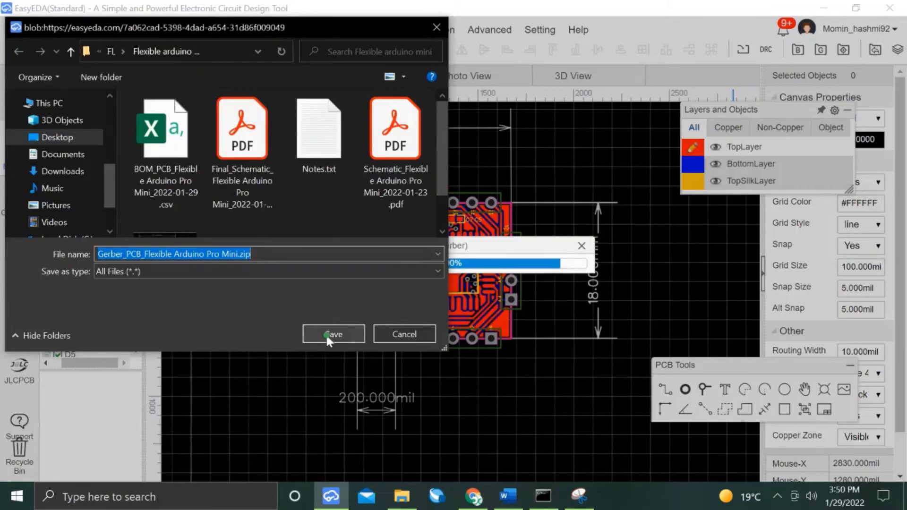
pyautogui.click(327, 336)
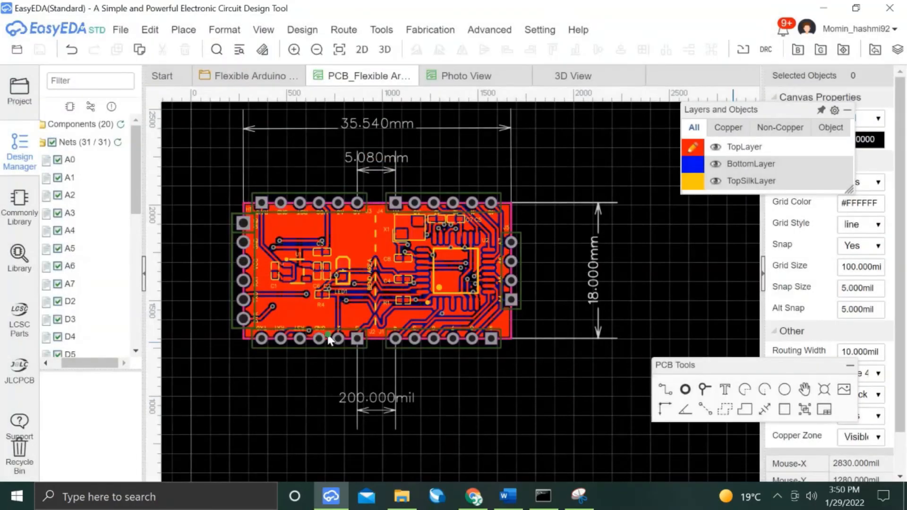
# Export the pick-and-place file as a CSV in the project folder, with the bottom components' X coordinates mirrored.
pyautogui.click(846, 54)
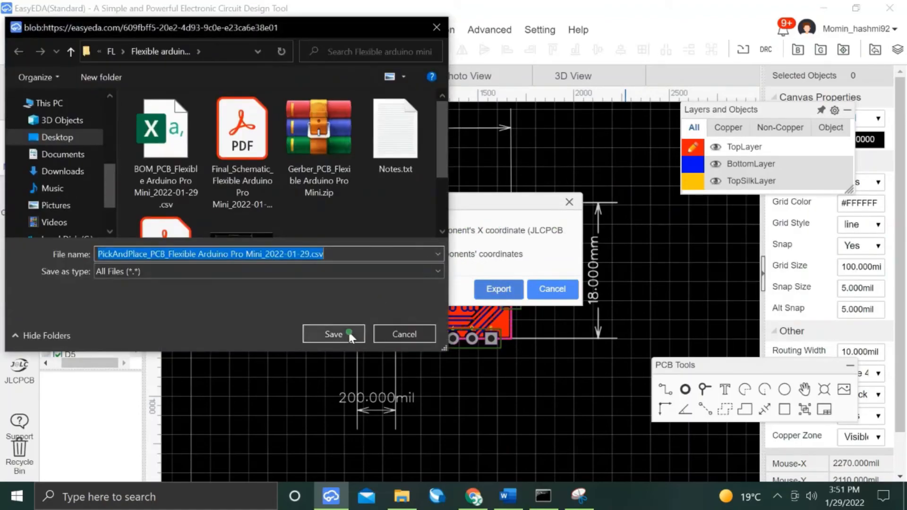
pyautogui.click(350, 336)
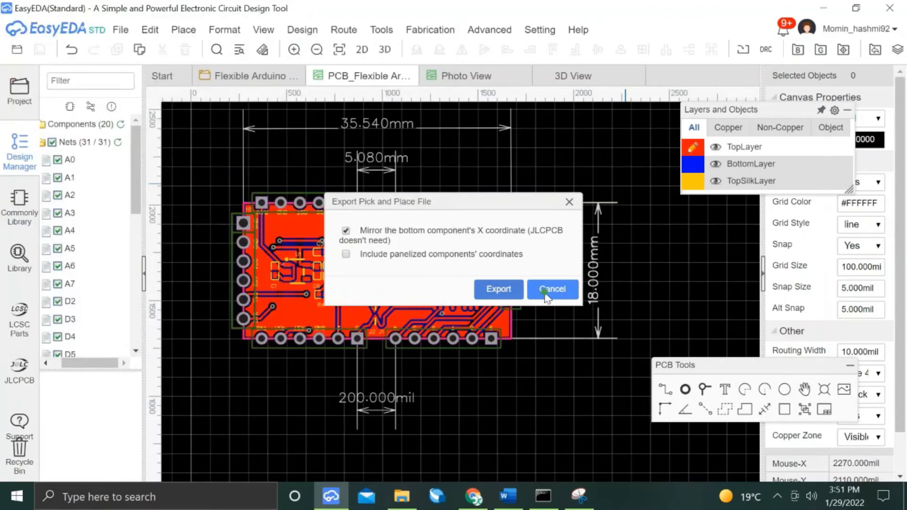
pyautogui.click(545, 293)
# Open the exported PickAndPlace CSV from the project folder in Excel and clear the pin header rows H1 and J1 to J5.
pyautogui.click(407, 494)
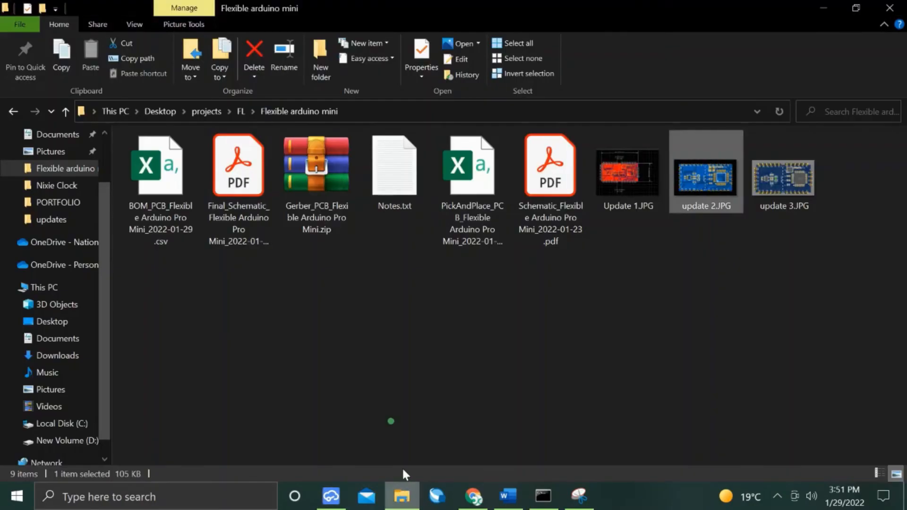
pyautogui.click(465, 189)
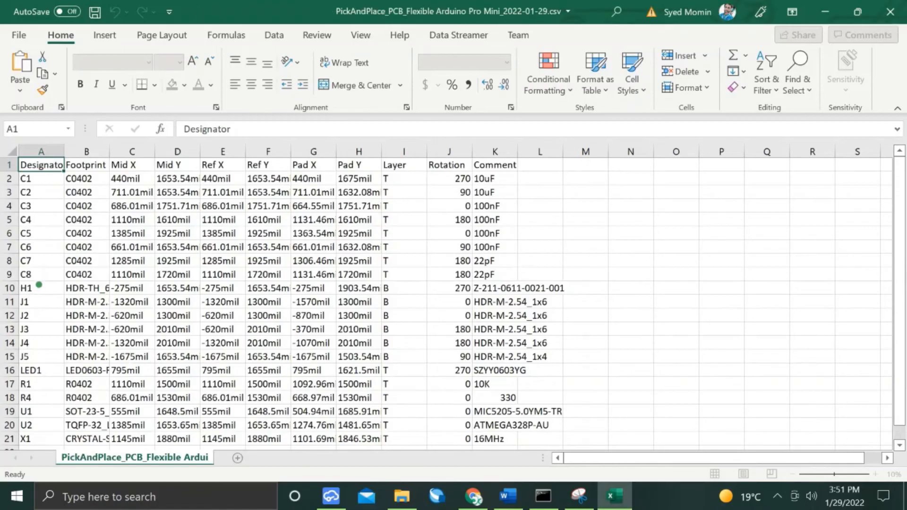
pyautogui.click(39, 288)
pyautogui.moveTo(572, 287); pyautogui.dragTo(39, 353)
pyautogui.press('Delete')
# Move the LED1 to X1 rows up to row 10, directly below C8, and check the remaining designators.
pyautogui.scroll(-1, 54, 315)
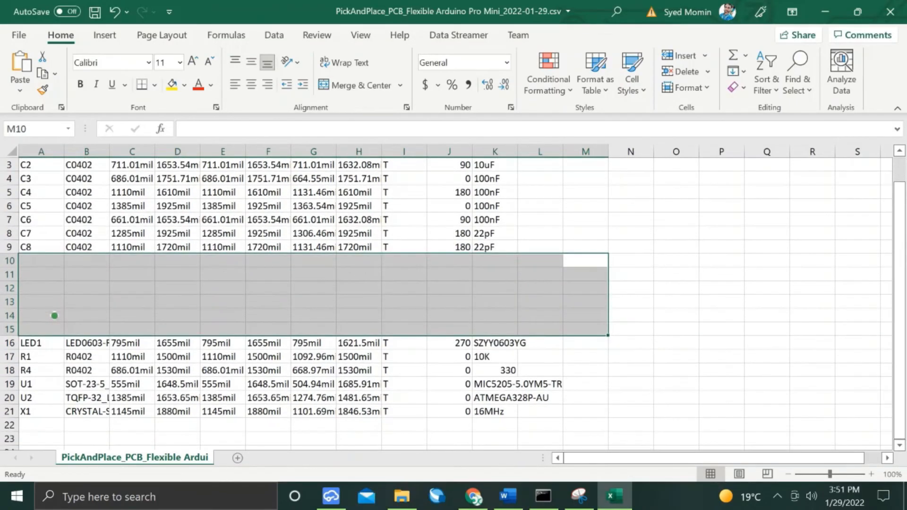
pyautogui.moveTo(41, 343); pyautogui.dragTo(541, 411)
pyautogui.hotkey('ctrl', 'x')
pyautogui.click(38, 262)
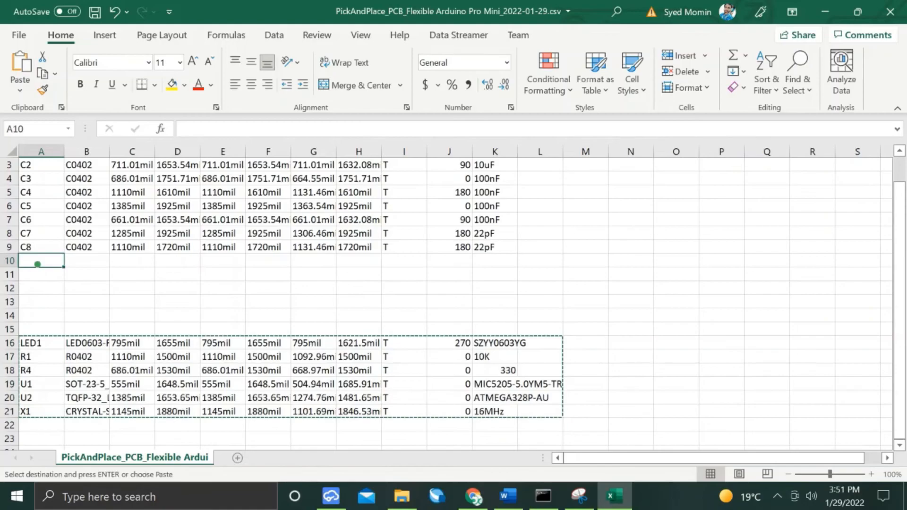
pyautogui.hotkey('ctrl', 'v')
pyautogui.click(100, 374)
pyautogui.moveTo(26, 164); pyautogui.dragTo(24, 331)
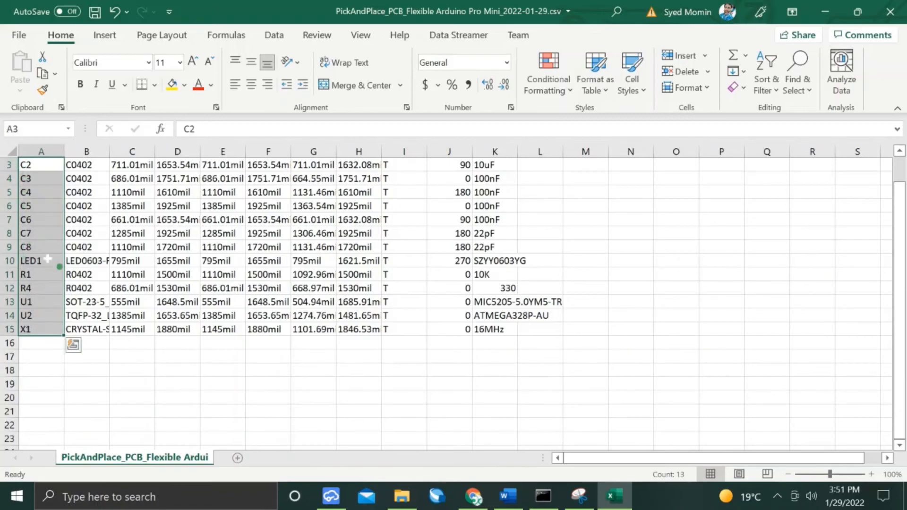
pyautogui.scroll(1, 23, 232)
pyautogui.moveTo(26, 178); pyautogui.dragTo(26, 355)
pyautogui.click(90, 341)
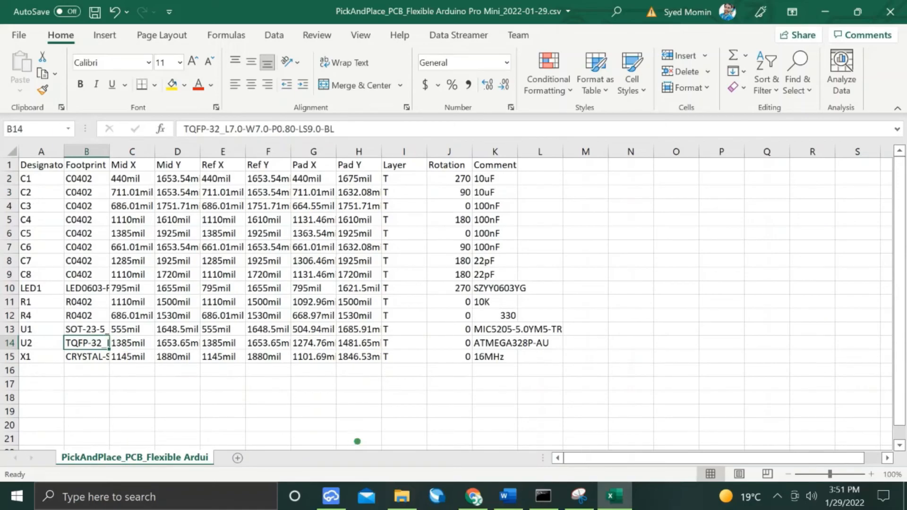
# Open the exported BOM CSV and check the designators of every entry from the 10uF capacitors to the 16MHz crystal.
pyautogui.click(396, 504)
pyautogui.doubleClick(163, 203)
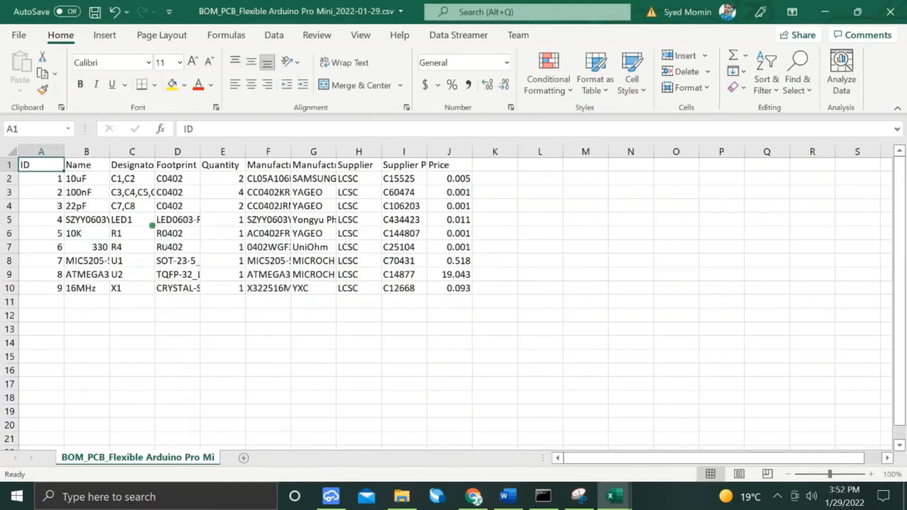
pyautogui.click(135, 181)
pyautogui.click(133, 193)
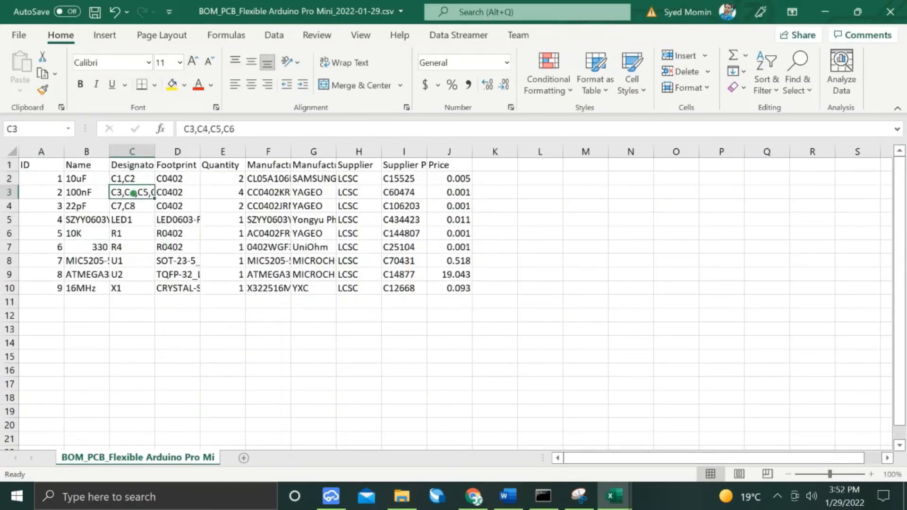
pyautogui.click(135, 208)
pyautogui.click(134, 220)
pyautogui.click(134, 233)
pyautogui.click(132, 247)
pyautogui.click(131, 260)
pyautogui.click(130, 274)
pyautogui.click(128, 287)
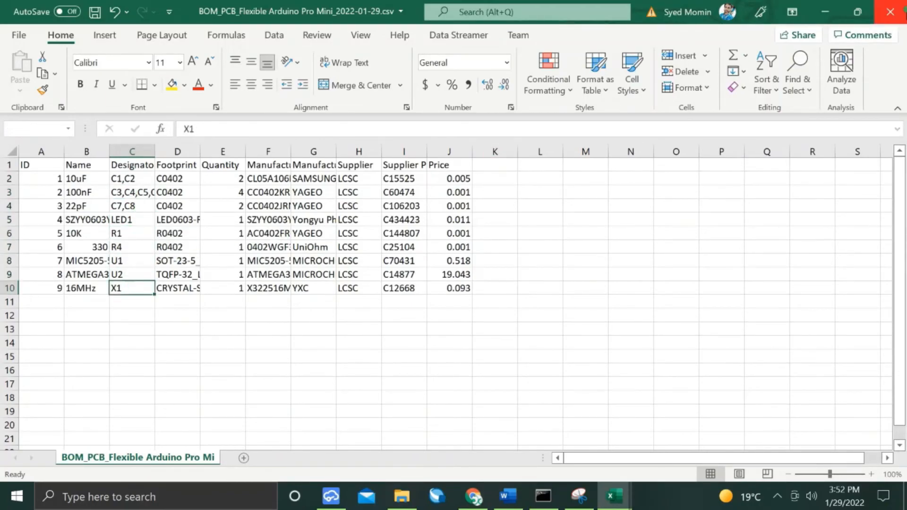
# Close the BOM and pick-and-place spreadsheets.
pyautogui.click(890, 11)
pyautogui.click(401, 270)
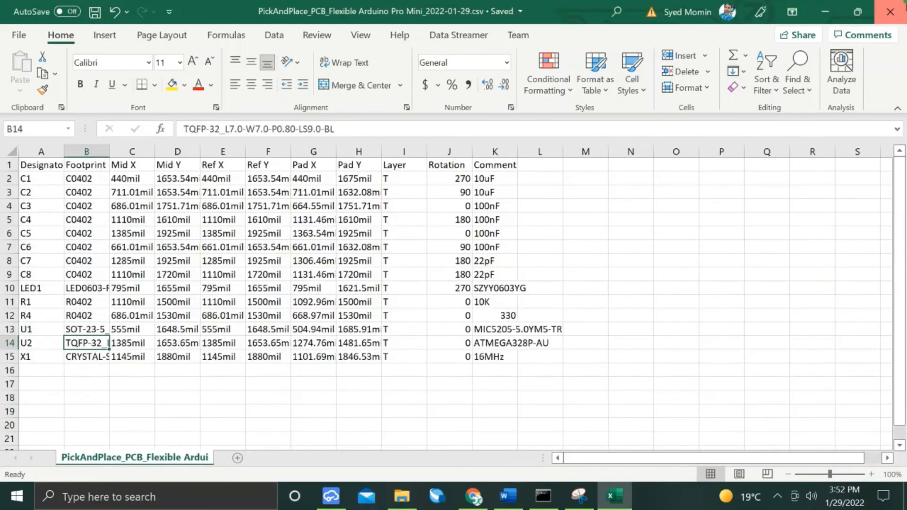
pyautogui.click(889, 12)
# Create a folder named "Final files to order" in the Flexible arduino mini project folder.
pyautogui.click(251, 314)
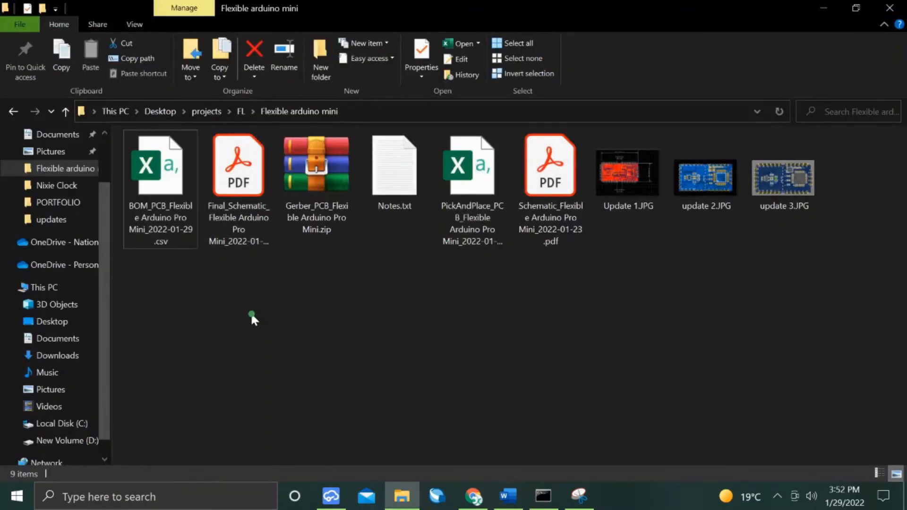
pyautogui.hotkey('ctrl', 'shift', 'n')
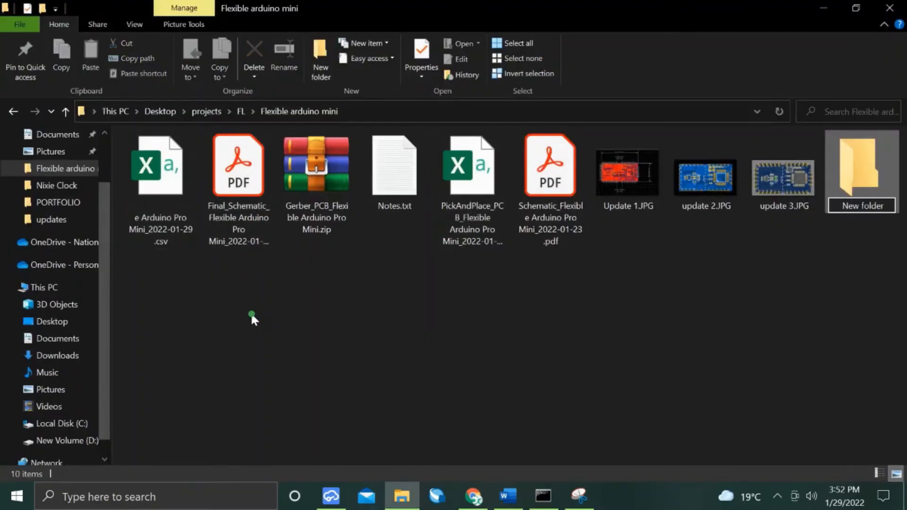
pyautogui.write('Final files to order')
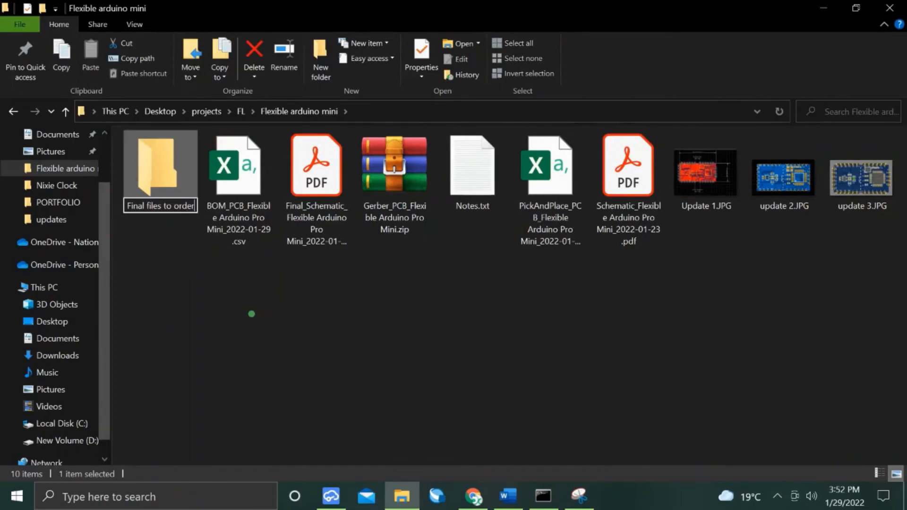
pyautogui.press('Return')
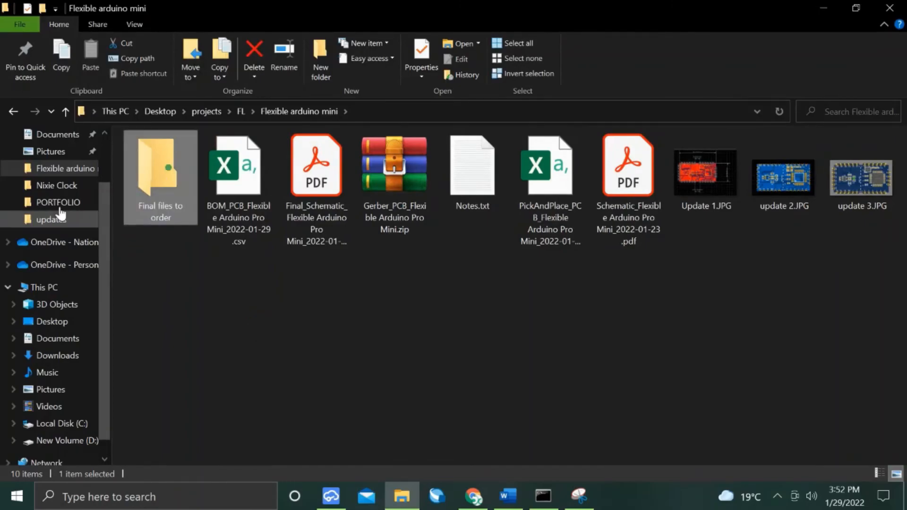
# Move the BOM, Gerber and PickAndPlace files into the "Final files to order" folder and open that folder.
pyautogui.moveTo(236, 186); pyautogui.dragTo(161, 185)
pyautogui.moveTo(325, 181); pyautogui.dragTo(156, 195)
pyautogui.moveTo(377, 203); pyautogui.dragTo(159, 193)
pyautogui.doubleClick(158, 192)
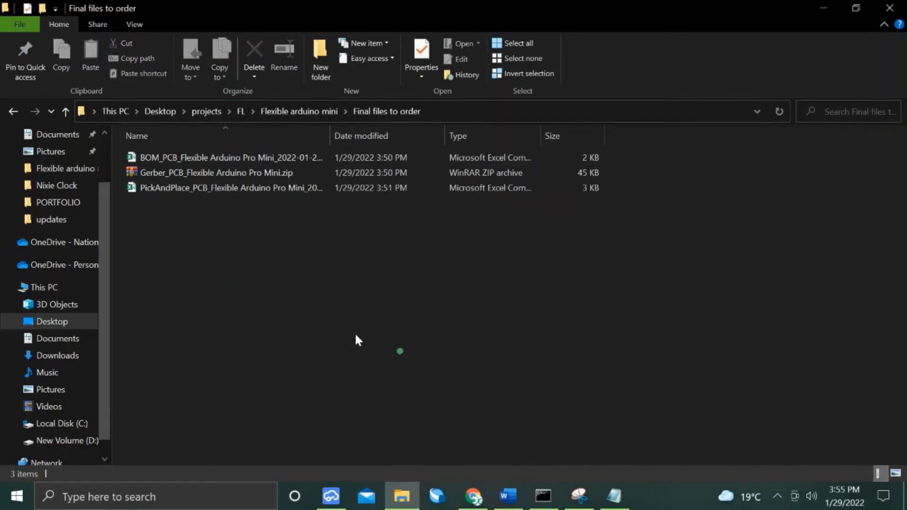
# Switch to Chrome, search the web for "pcbway" and open the PCBWay website from the results.
pyautogui.click(473, 495)
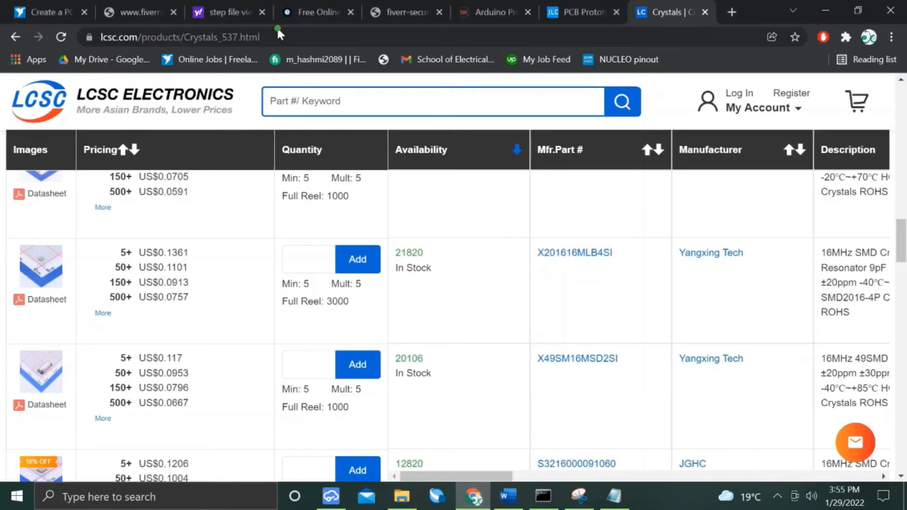
pyautogui.click(278, 36)
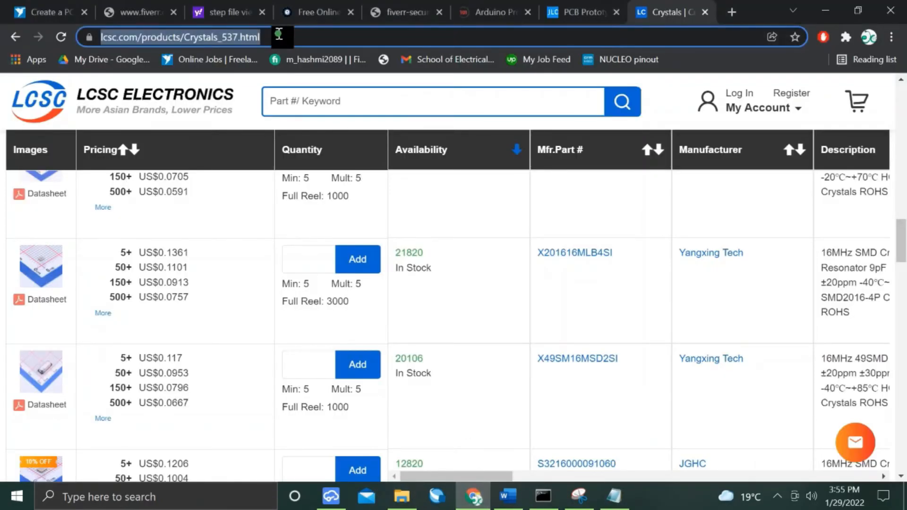
pyautogui.write('pcbway')
pyautogui.press('Return')
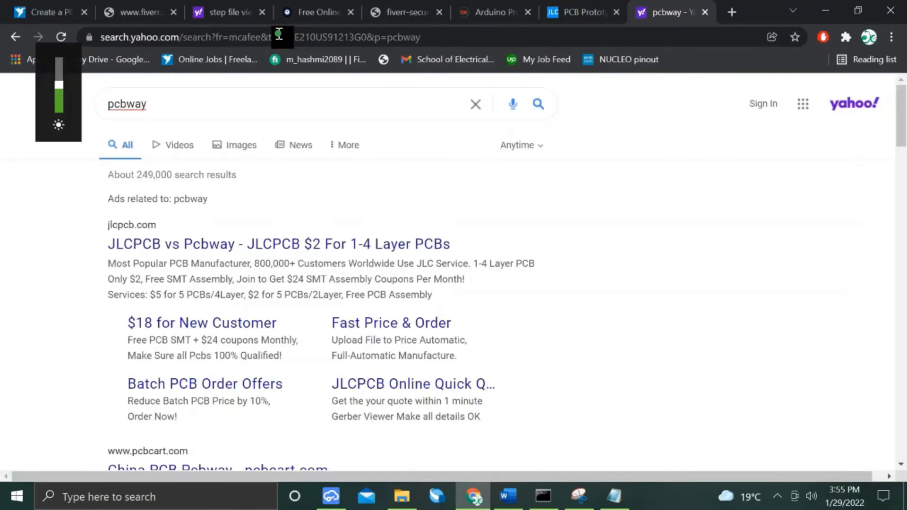
pyautogui.scroll(-3, 87, 249)
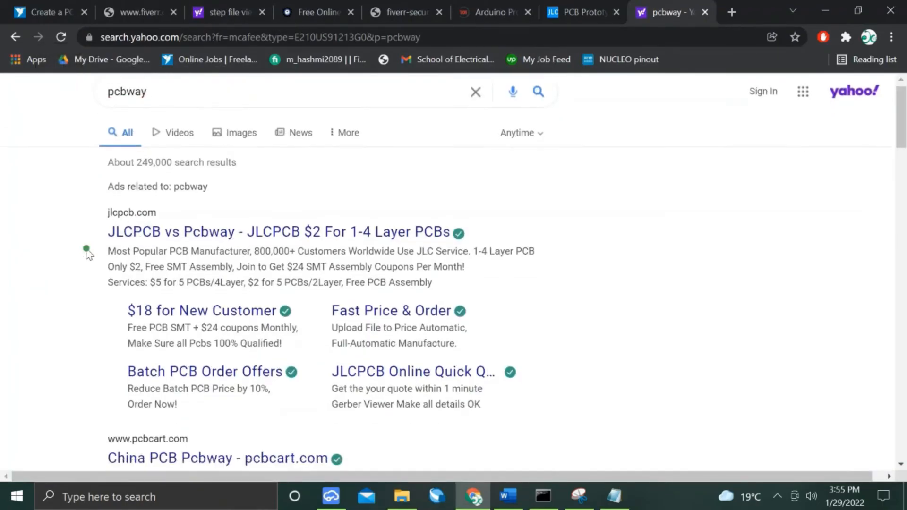
pyautogui.scroll(-4, 116, 258)
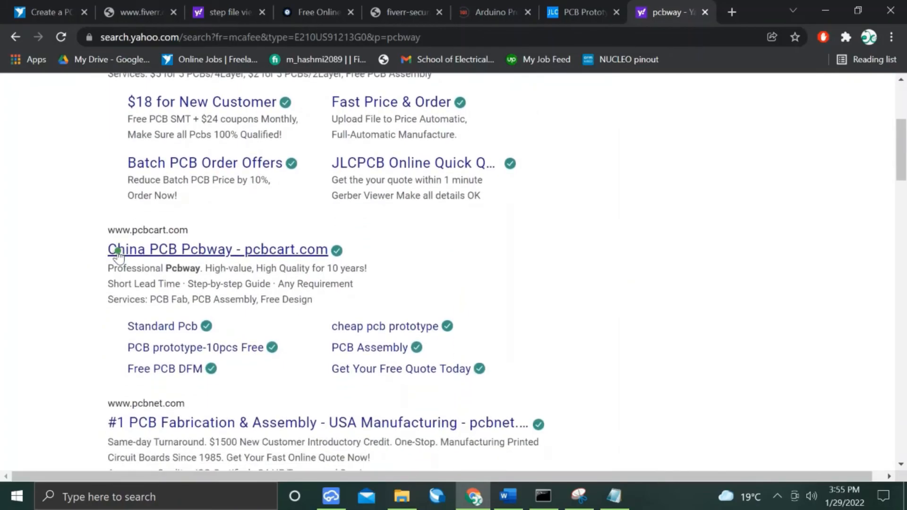
pyautogui.scroll(-2, 126, 282)
pyautogui.click(118, 307)
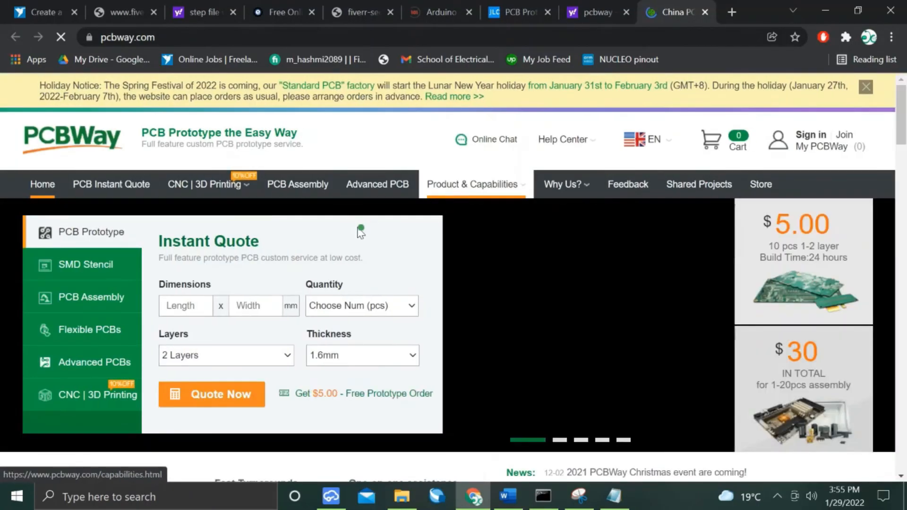
# Sign in to PCBWay with the account e-mail and password, and dismiss the newcomer coupon pop-up.
pyautogui.scroll(-1, 384, 218)
pyautogui.scroll(1, 227, 189)
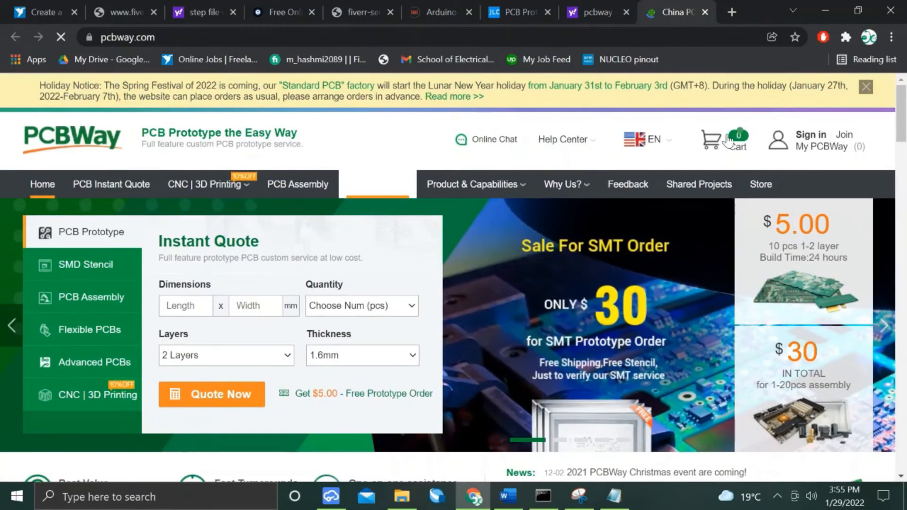
pyautogui.click(807, 135)
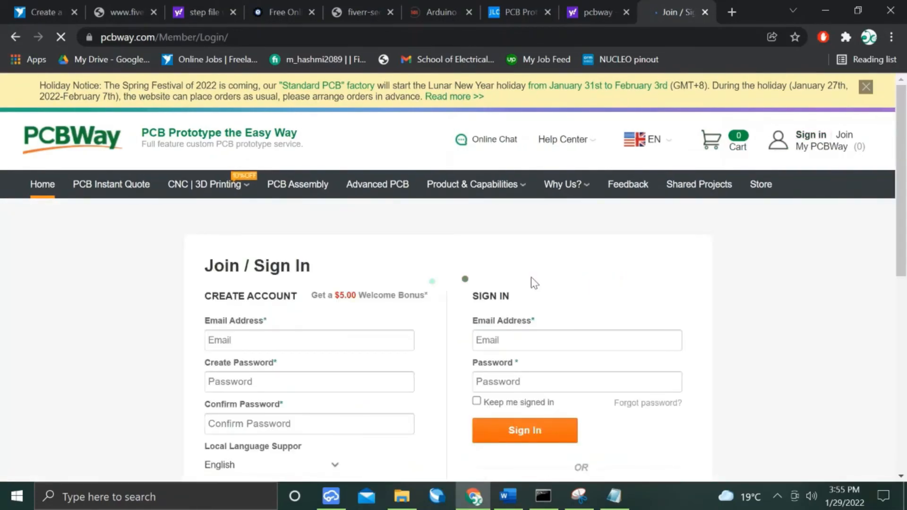
pyautogui.scroll(-2, 531, 280)
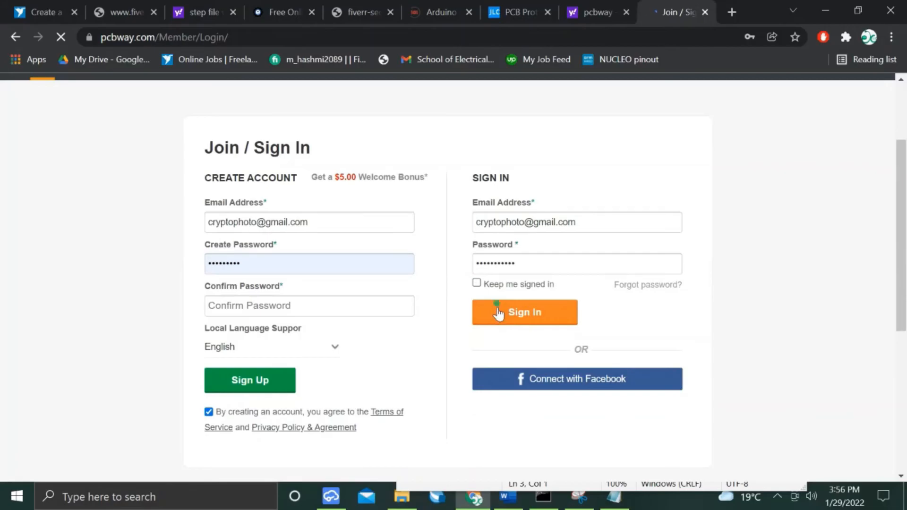
pyautogui.click(498, 315)
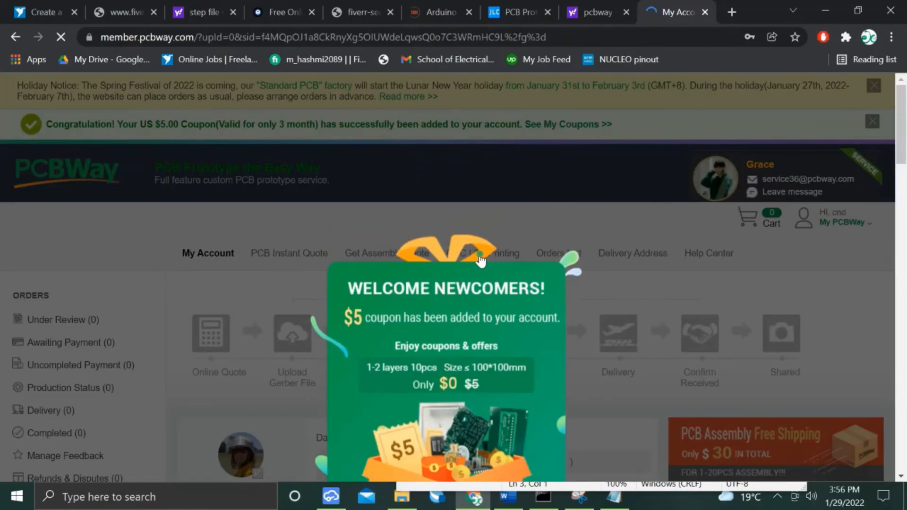
pyautogui.scroll(-1, 482, 265)
pyautogui.scroll(-1, 481, 265)
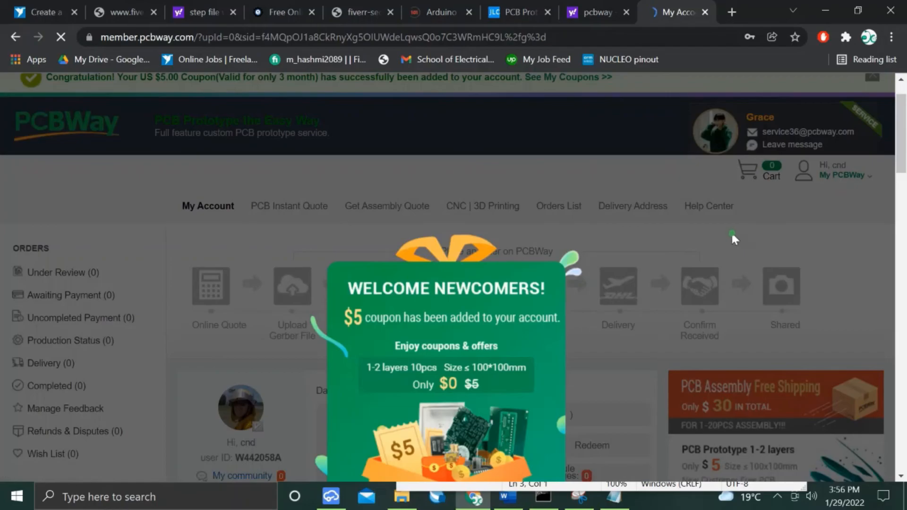
pyautogui.moveTo(901, 156); pyautogui.dragTo(510, 359)
pyautogui.click(510, 359)
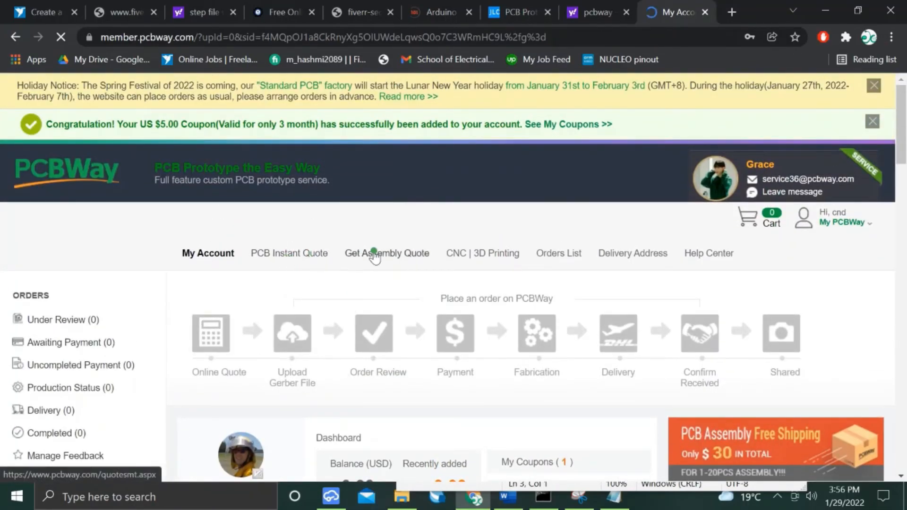
# Open PCBWay's FPC/Rigid-Flex quote form, look through its options and set the flexible PCB to 2 Layers.
pyautogui.click(401, 258)
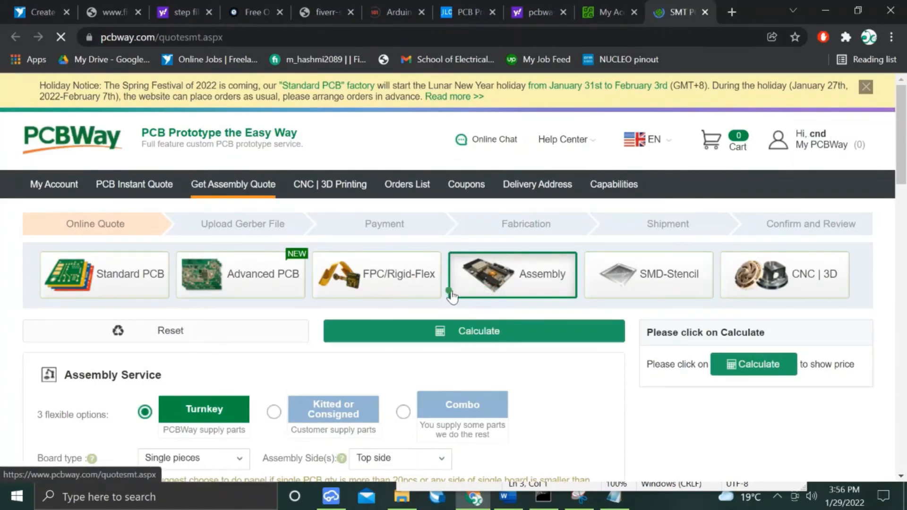
pyautogui.click(397, 296)
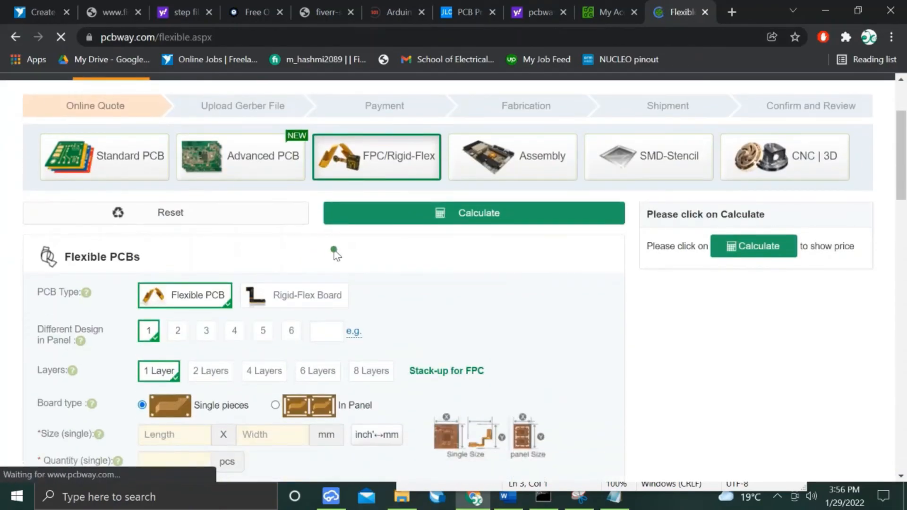
pyautogui.scroll(-3, 335, 253)
pyautogui.scroll(-15, 335, 250)
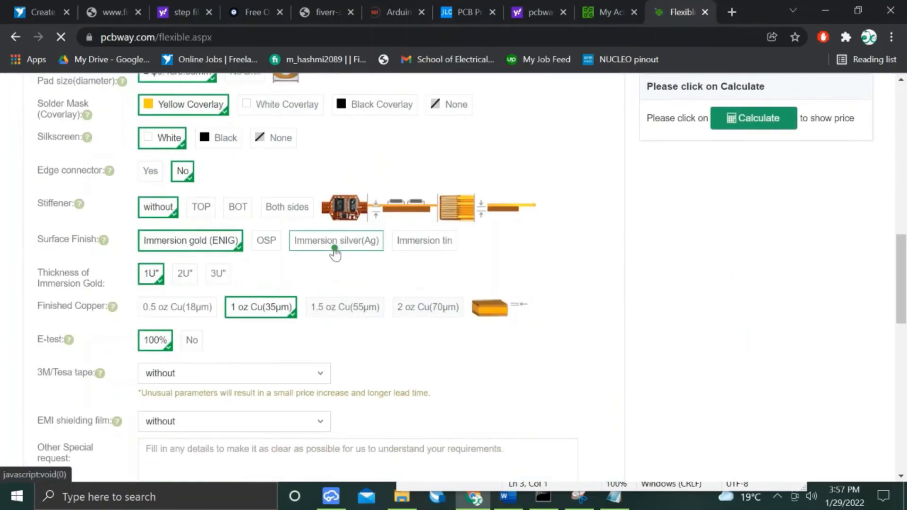
pyautogui.scroll(20, 339, 247)
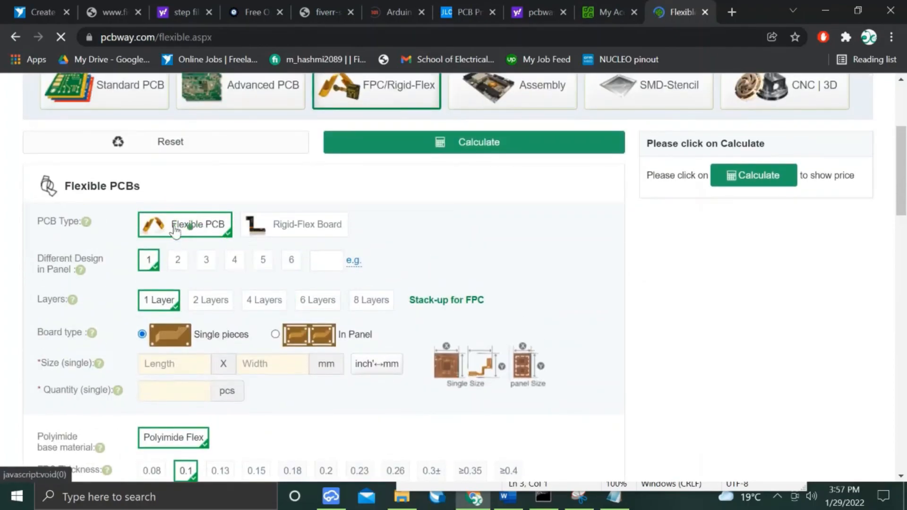
pyautogui.scroll(-2, 118, 255)
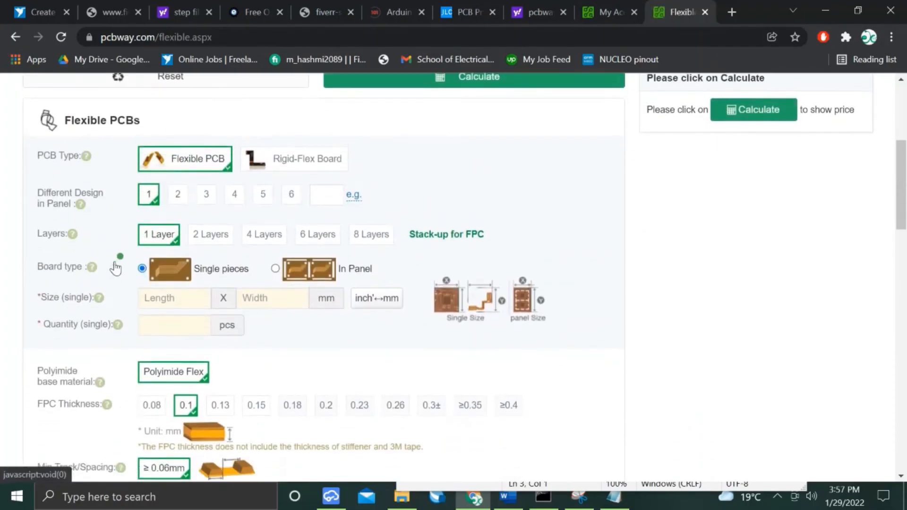
pyautogui.click(208, 229)
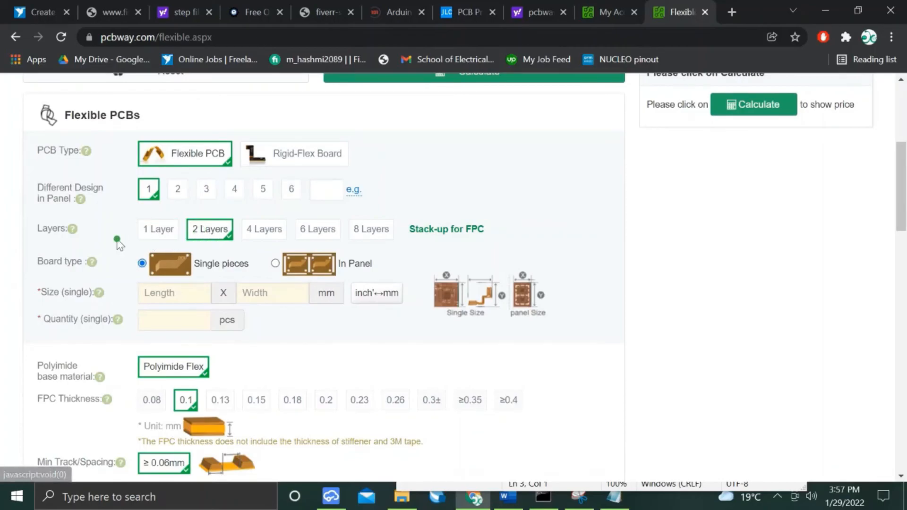
# Set the single board size to 35.54 x 18 mm, taking both dimensions from the PCB layout in EasyEDA.
pyautogui.scroll(-1, 118, 241)
pyautogui.scroll(-1, 191, 188)
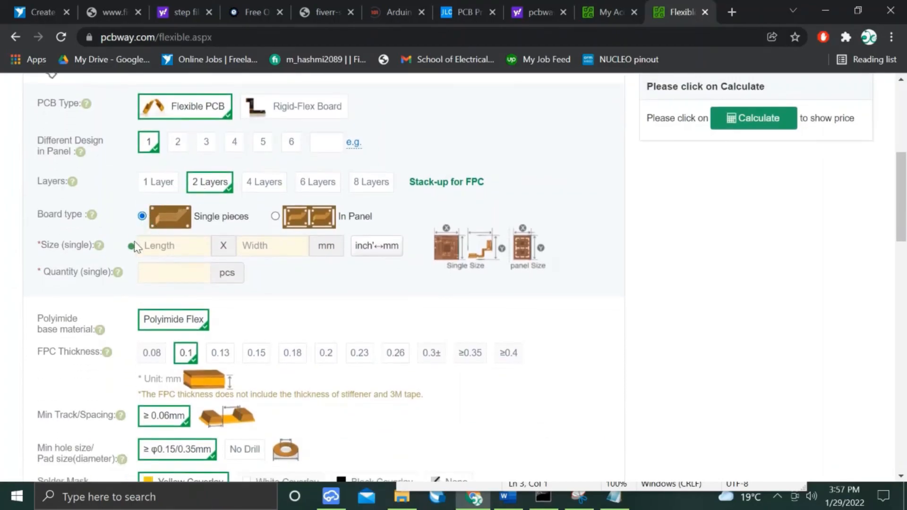
pyautogui.click(156, 250)
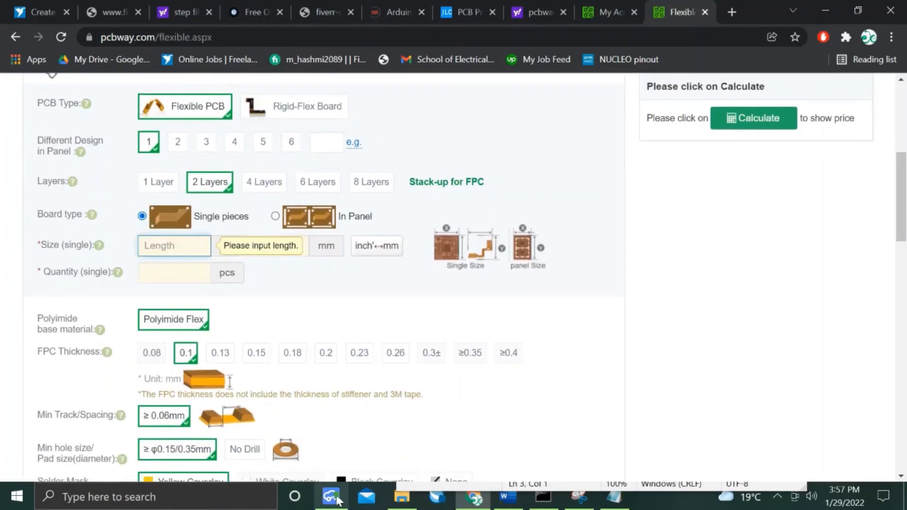
pyautogui.click(331, 496)
pyautogui.hotkey('alt', 'Tab')
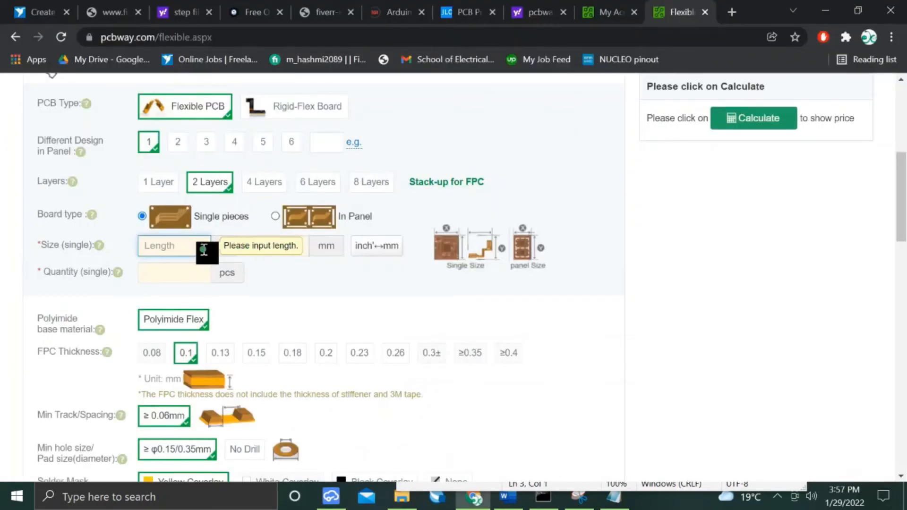
pyautogui.write('35')
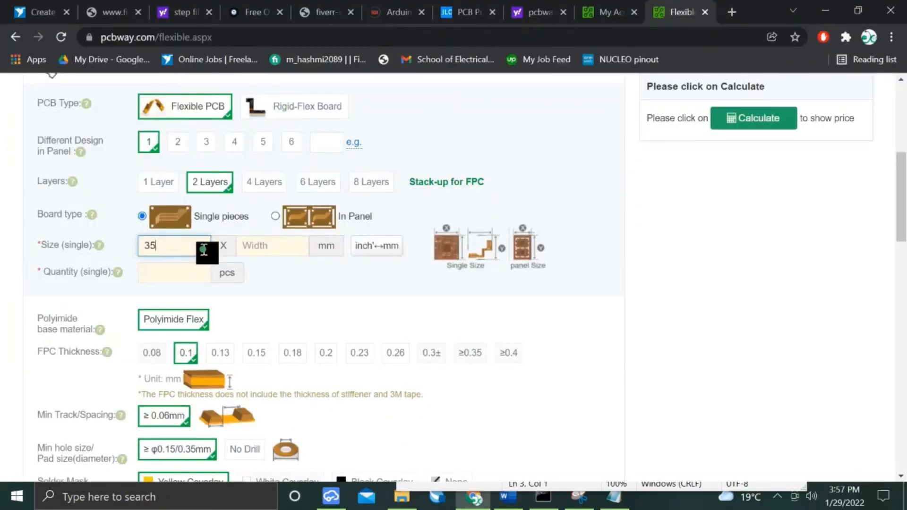
pyautogui.write('.54')
pyautogui.hotkey('alt', 'Tab')
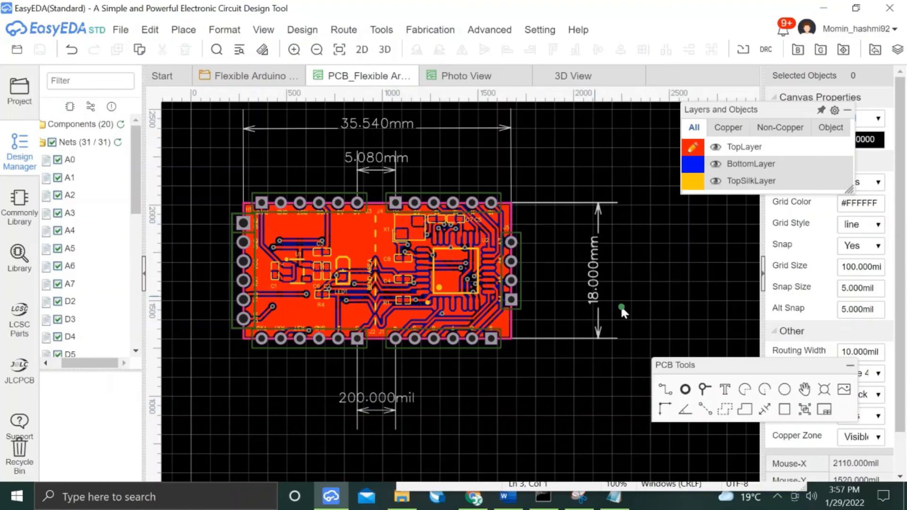
pyautogui.hotkey('alt', 'Tab')
pyautogui.click(281, 248)
pyautogui.write('18')
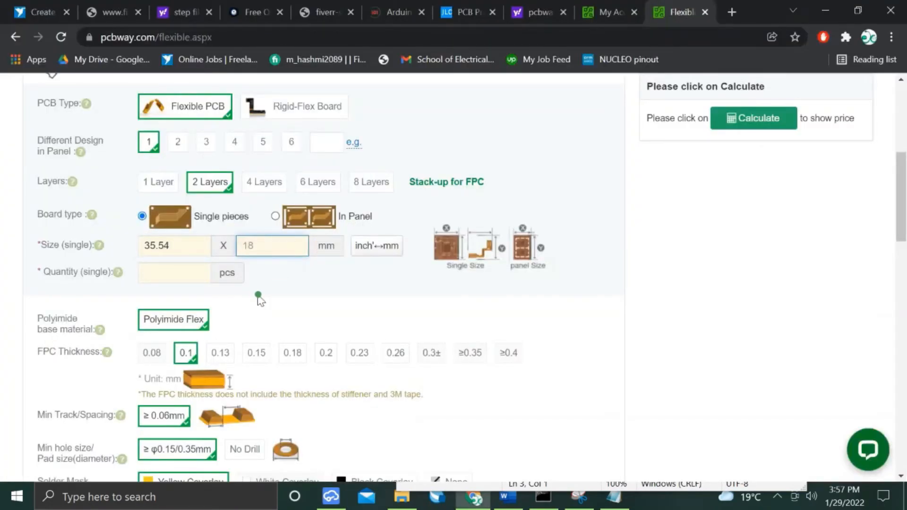
# Set the quantity of single flexible PCBs to 1 pcs.
pyautogui.click(173, 279)
pyautogui.moveTo(121, 274)
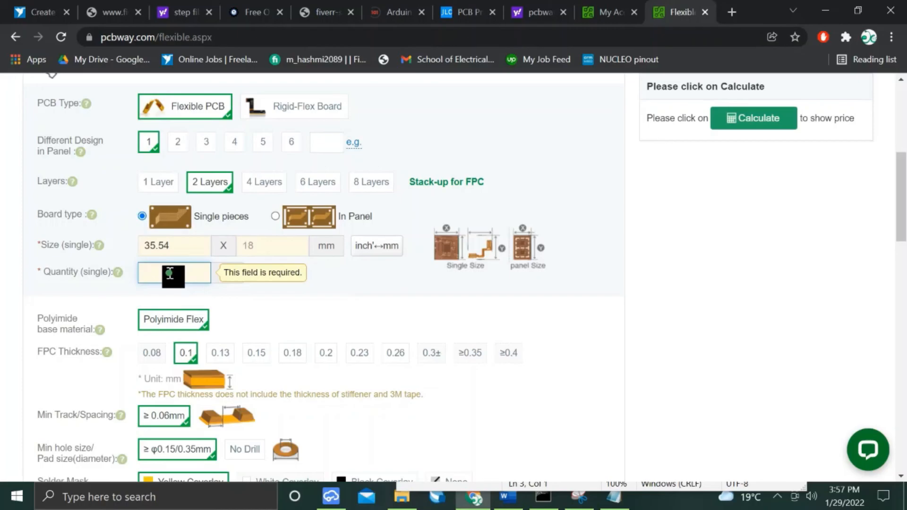
pyautogui.write('1')
# Review the remaining flexible PCB options, from base material and thickness through surface finish, copper, tape and shielding film.
pyautogui.scroll(-1, 255, 301)
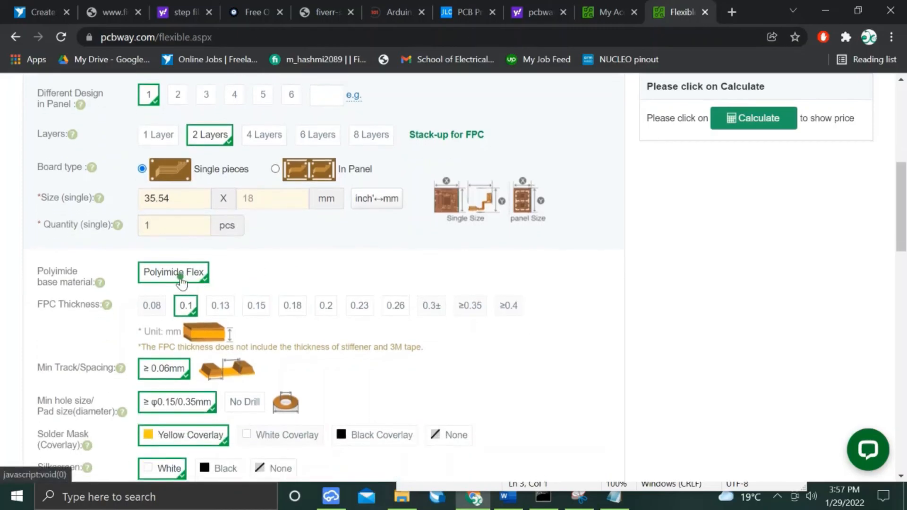
pyautogui.scroll(-2, 82, 302)
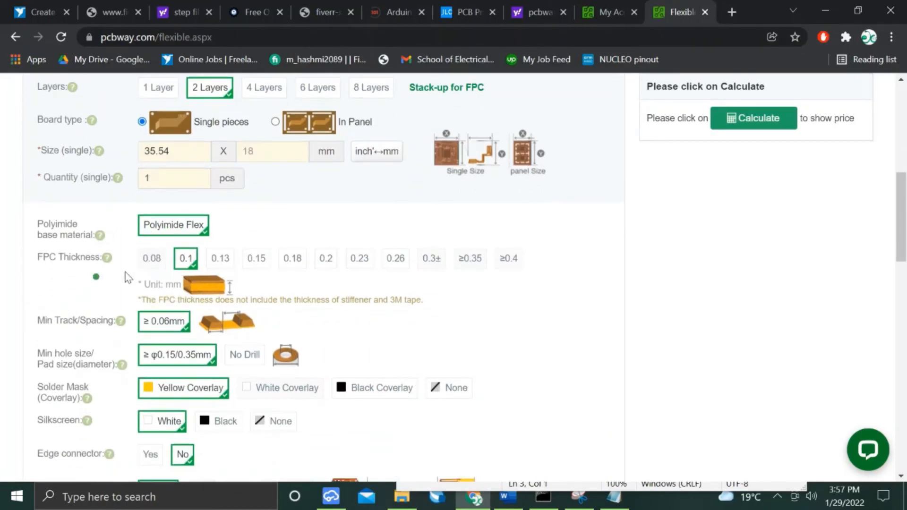
pyautogui.scroll(-2, 160, 270)
pyautogui.scroll(-3, 95, 288)
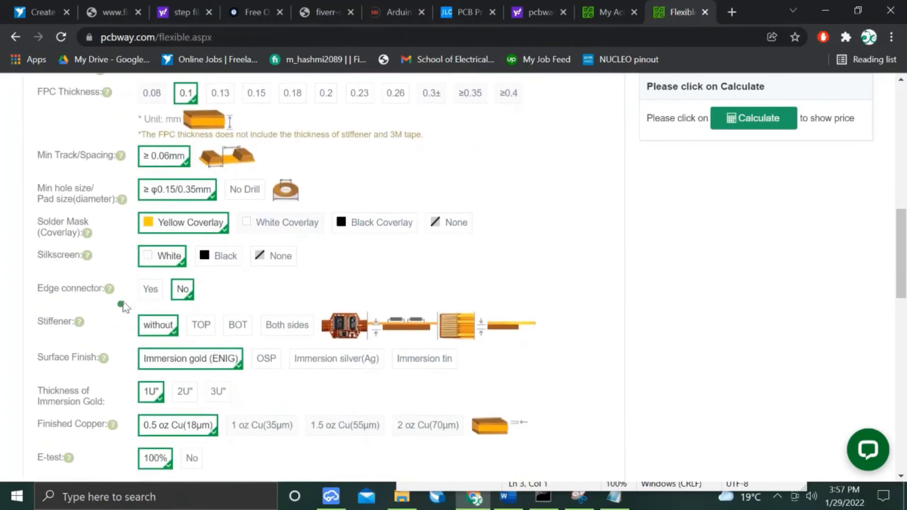
pyautogui.scroll(-3, 127, 253)
pyautogui.scroll(-2, 108, 234)
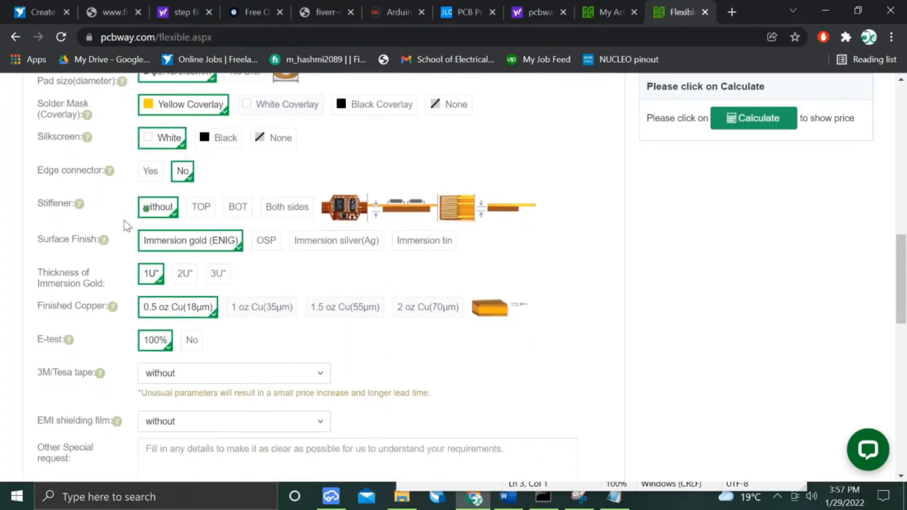
pyautogui.scroll(-3, 107, 234)
pyautogui.scroll(-1, 67, 259)
pyautogui.click(189, 224)
pyautogui.click(103, 265)
pyautogui.scroll(-1, 102, 264)
pyautogui.scroll(-3, 103, 265)
pyautogui.moveTo(115, 150)
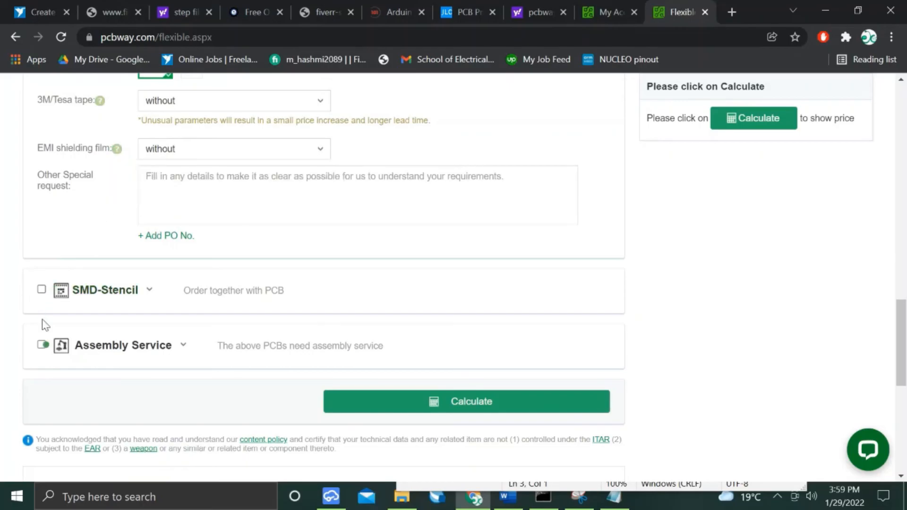
# Enable the Assembly Service for the flexible PCBs, with Top side assembly and a quantity of 1 pcs.
pyautogui.click(42, 345)
pyautogui.scroll(-3, 141, 307)
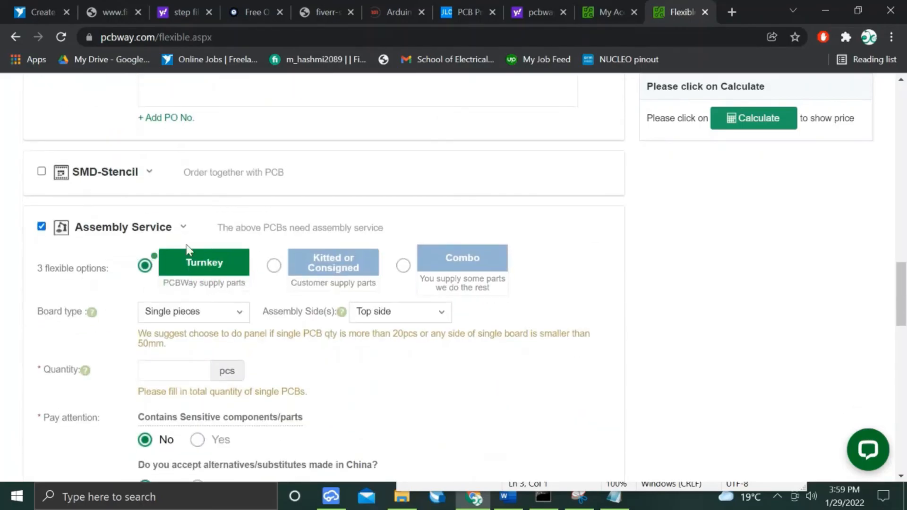
pyautogui.scroll(-2, 226, 293)
pyautogui.click(238, 243)
pyautogui.click(391, 243)
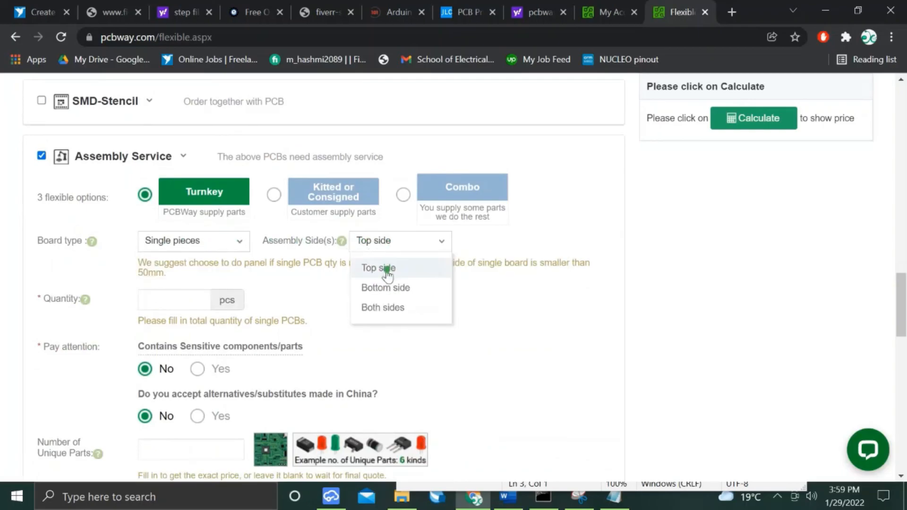
pyautogui.click(385, 267)
pyautogui.scroll(-1, 329, 276)
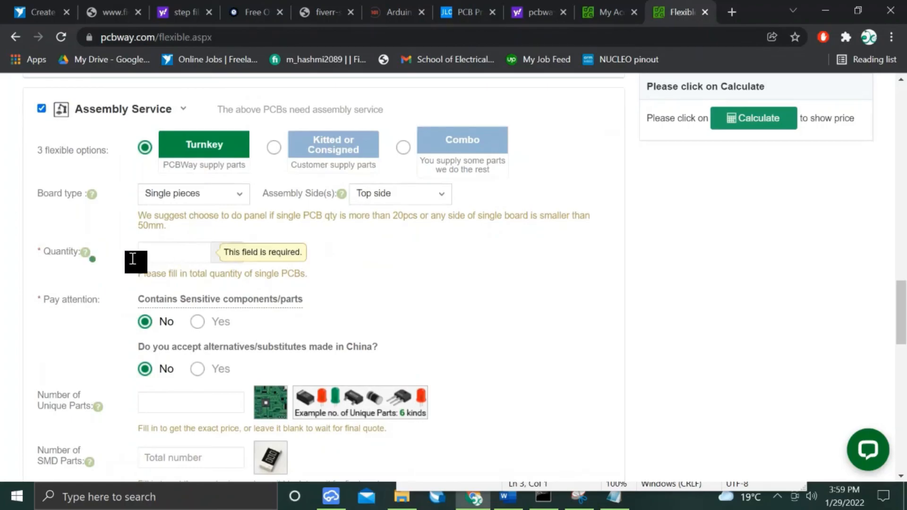
pyautogui.click(175, 257)
pyautogui.write('1')
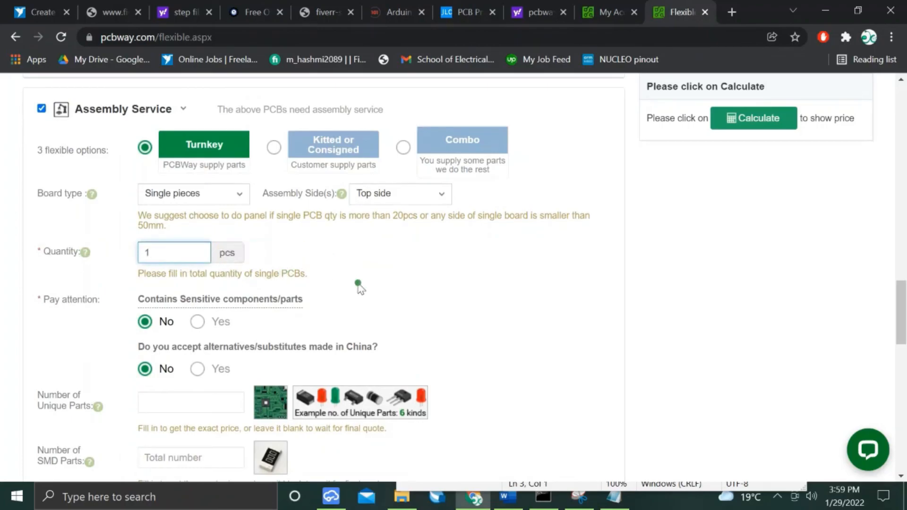
# Look over the assembly part-count fields and open the BOM file of the Flexible Arduino Pro Mini in Excel.
pyautogui.scroll(-1, 358, 286)
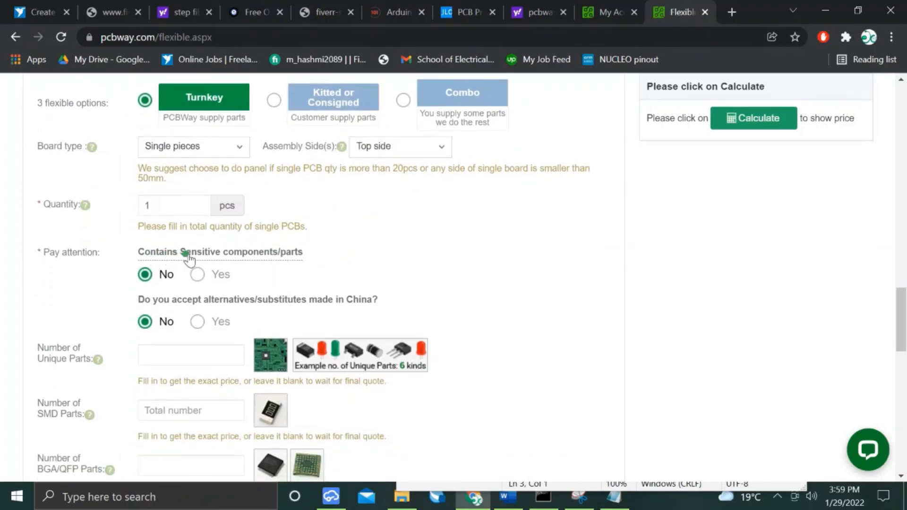
pyautogui.scroll(-1, 101, 312)
pyautogui.scroll(-1, 102, 312)
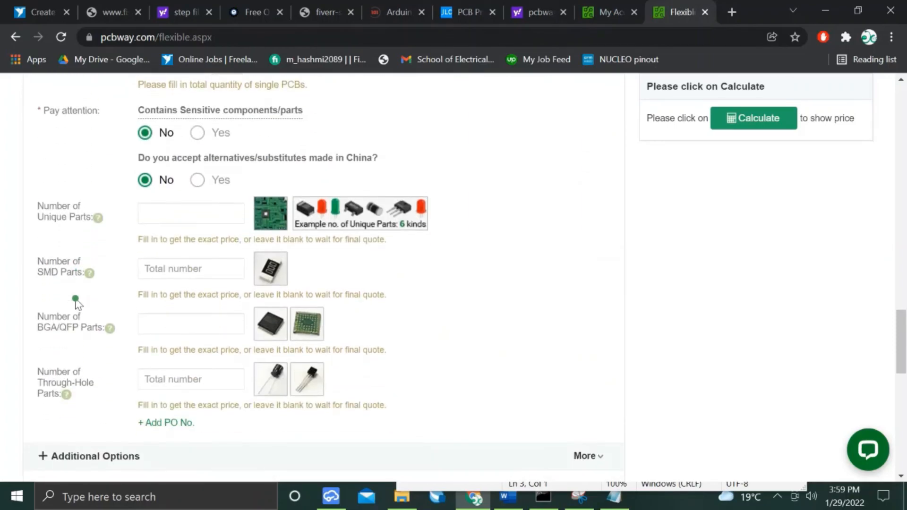
pyautogui.scroll(-1, 101, 312)
pyautogui.scroll(2, 101, 311)
pyautogui.click(162, 287)
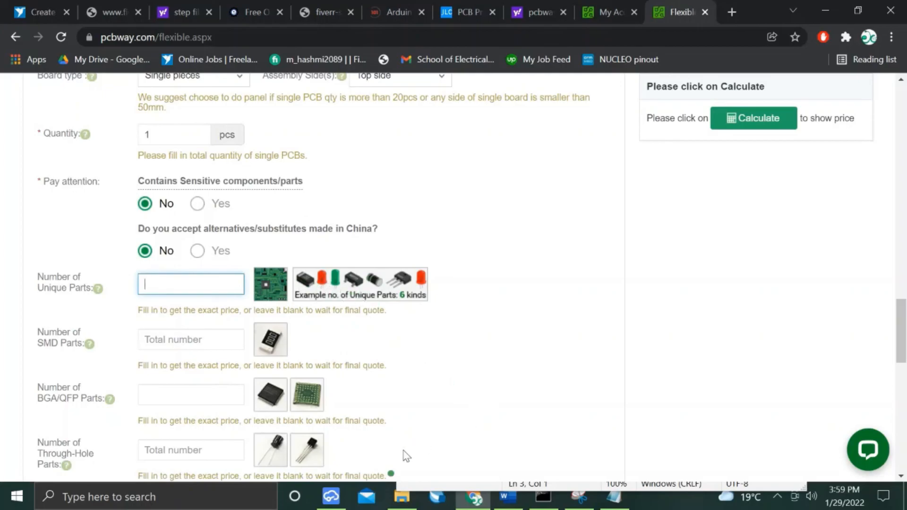
pyautogui.click(402, 497)
pyautogui.click(189, 158)
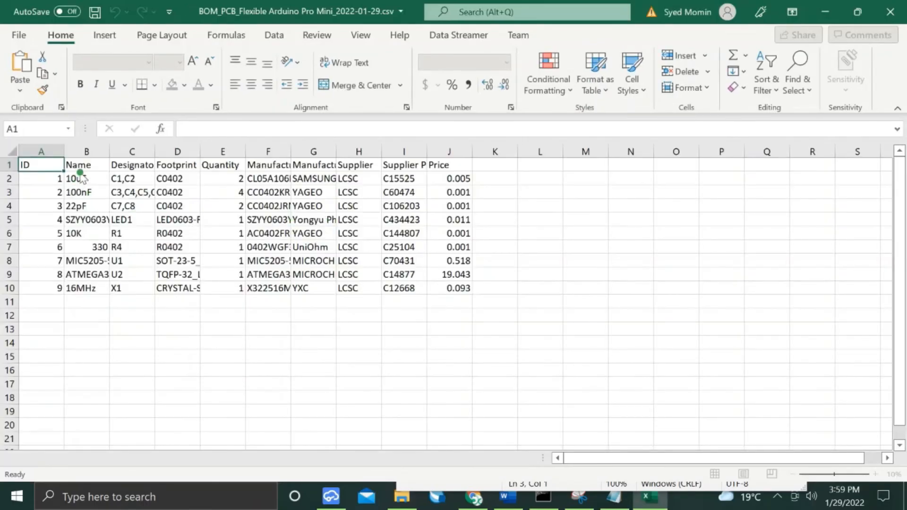
# Examine the BOM's component names and designators, from the capacitors to the crystal, to count the unique parts.
pyautogui.click(82, 176)
pyautogui.click(83, 193)
pyautogui.click(82, 206)
pyautogui.moveTo(52, 179); pyautogui.dragTo(46, 205)
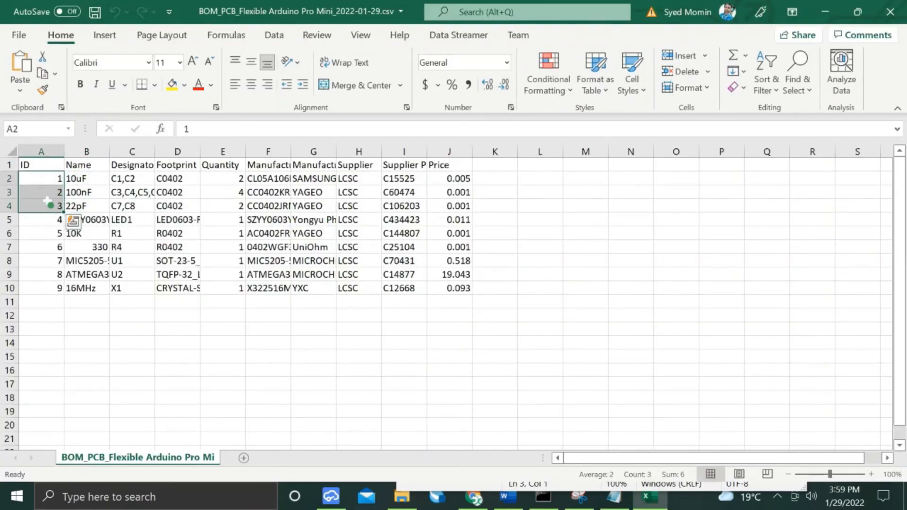
pyautogui.click(49, 224)
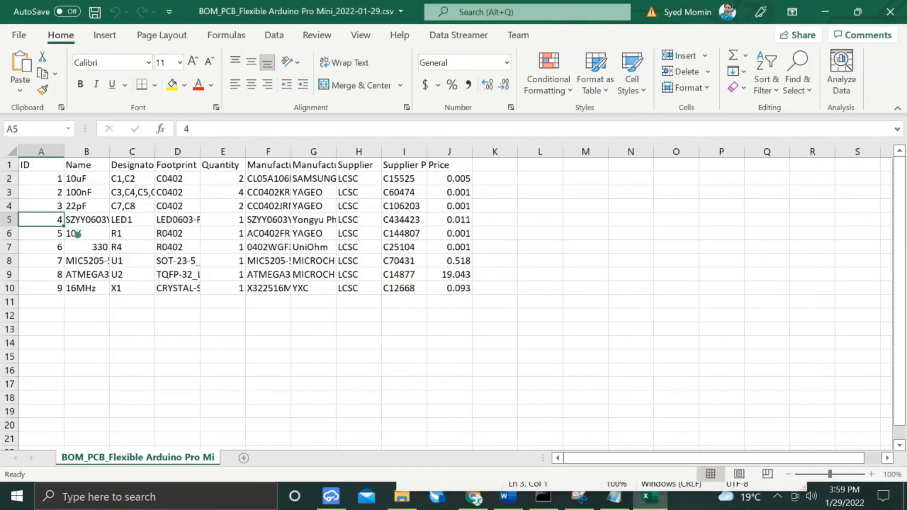
pyautogui.moveTo(125, 178); pyautogui.dragTo(121, 247)
pyautogui.click(121, 220)
pyautogui.click(122, 274)
pyautogui.click(121, 288)
# Return to the PCBWay quote and set Number of Unique Parts to 6 and Number of SMD Parts to 14, consulting the BOM.
pyautogui.hotkey('alt', 'Tab')
pyautogui.press('Tab')
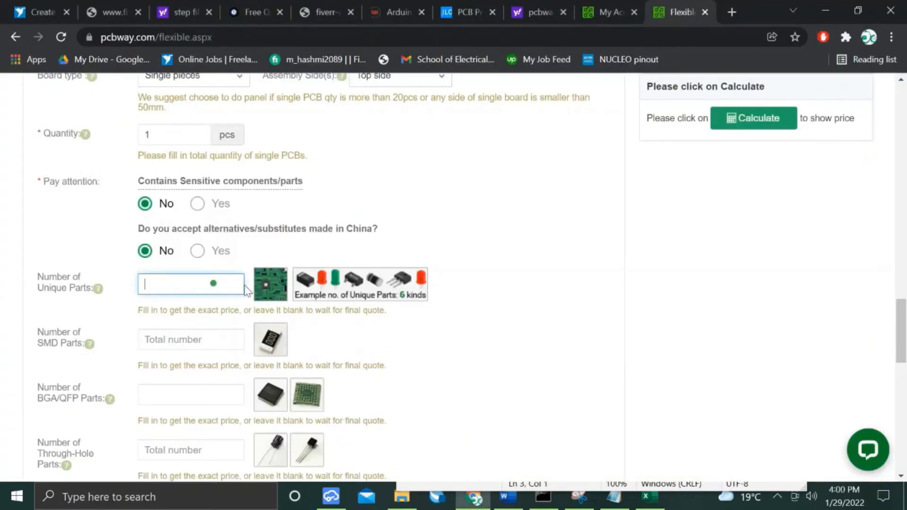
pyautogui.write('6')
pyautogui.click(179, 331)
pyautogui.scroll(-2, 192, 268)
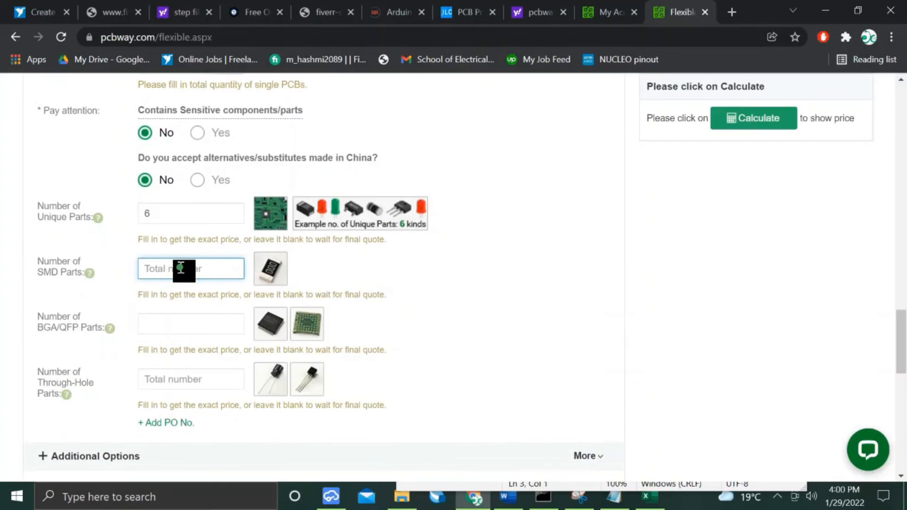
pyautogui.hotkey('alt', 'Tab')
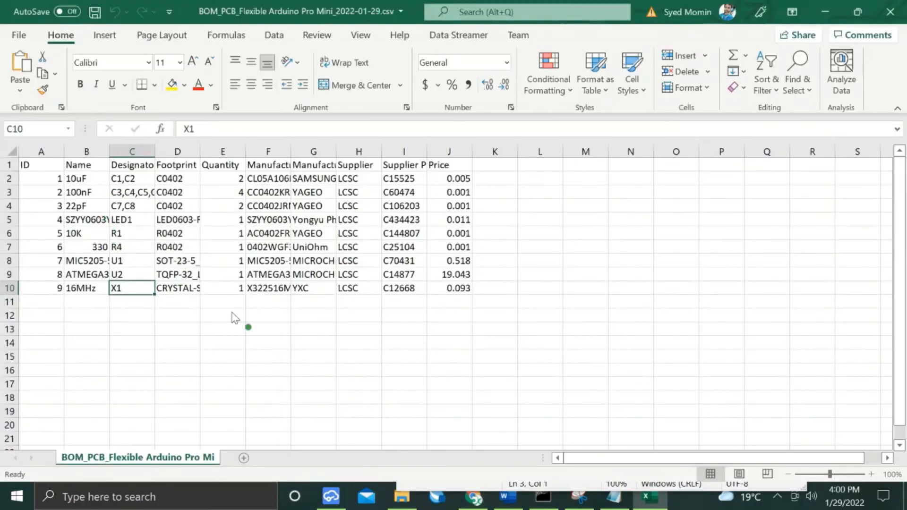
pyautogui.hotkey('alt', 'Tab')
pyautogui.write('1')
# Set Number of BGA/QFP Parts to 1 in the assembly details.
pyautogui.click(198, 330)
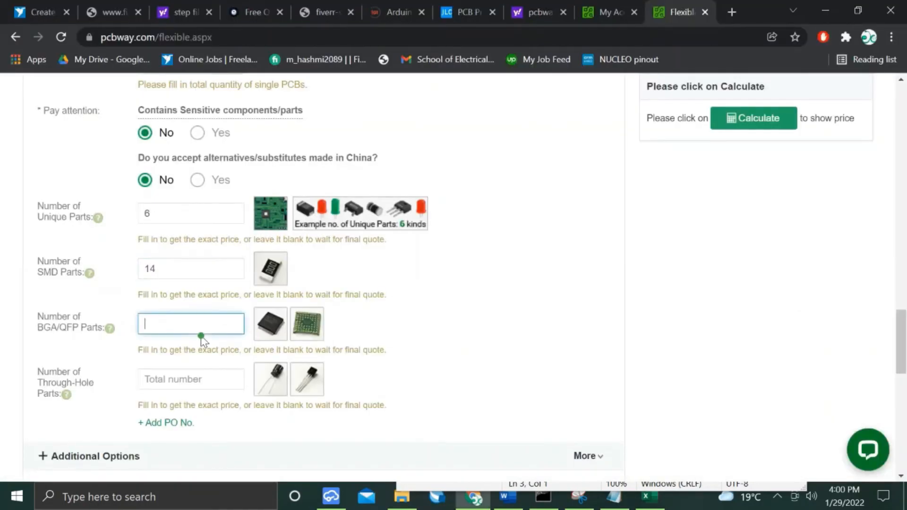
pyautogui.scroll(-1, 178, 330)
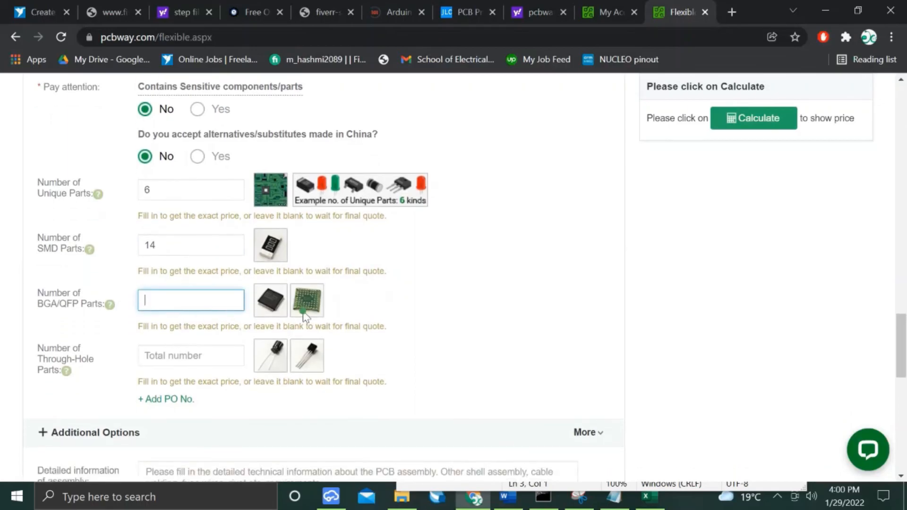
pyautogui.moveTo(109, 306)
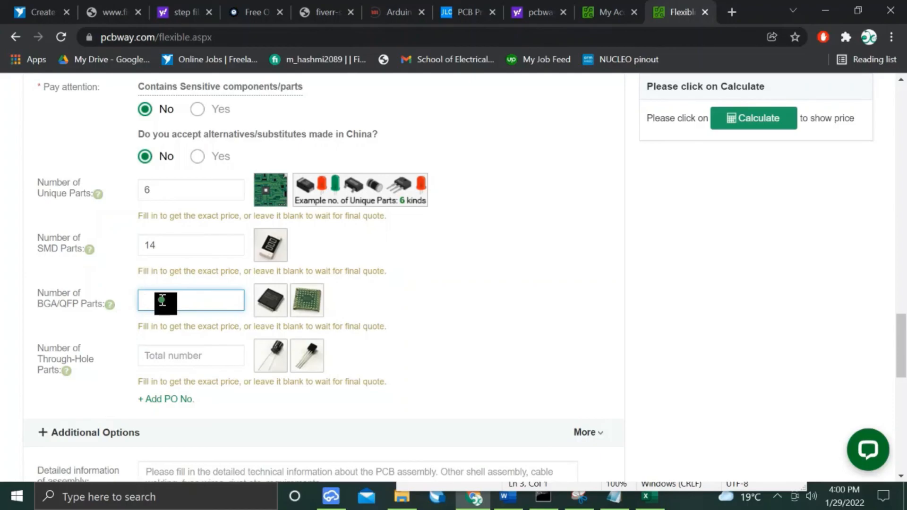
pyautogui.write('1')
# Check the microcontroller's footprint in the EasyEDA layout, and set Number of Through-Hole Parts to 0 in the PCBWay quote.
pyautogui.scroll(-1, 209, 300)
pyautogui.click(197, 302)
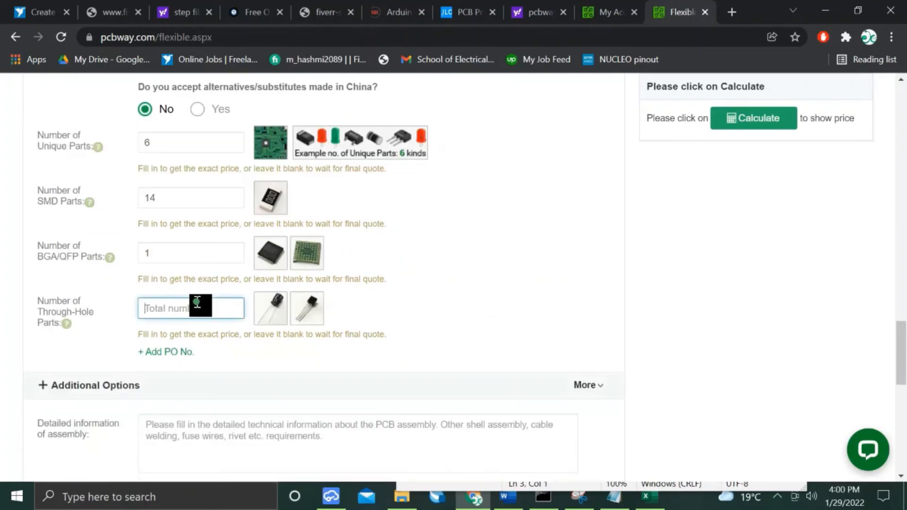
pyautogui.hotkey('alt', 'Tab')
pyautogui.click(331, 496)
pyautogui.click(451, 282)
pyautogui.moveTo(779, 369); pyautogui.dragTo(678, 380)
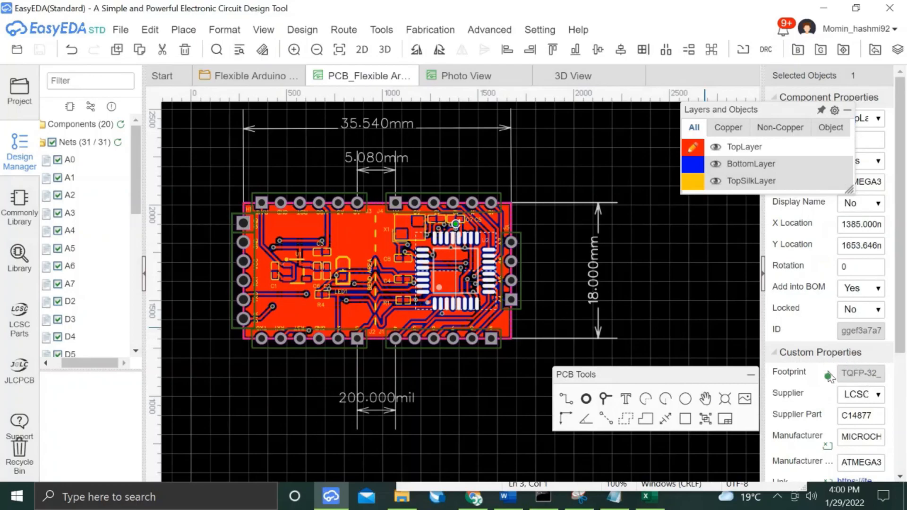
pyautogui.hotkey('alt', 'Tab')
pyautogui.press('Tab')
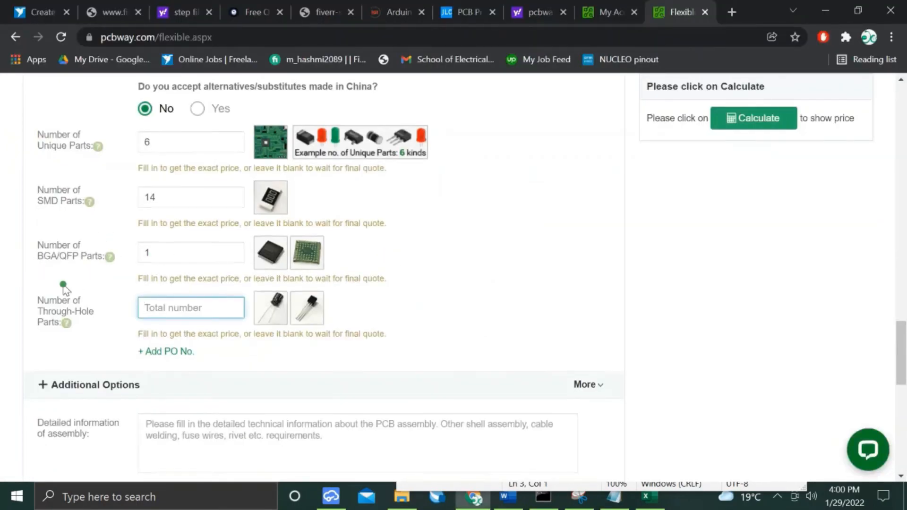
pyautogui.scroll(-1, 65, 297)
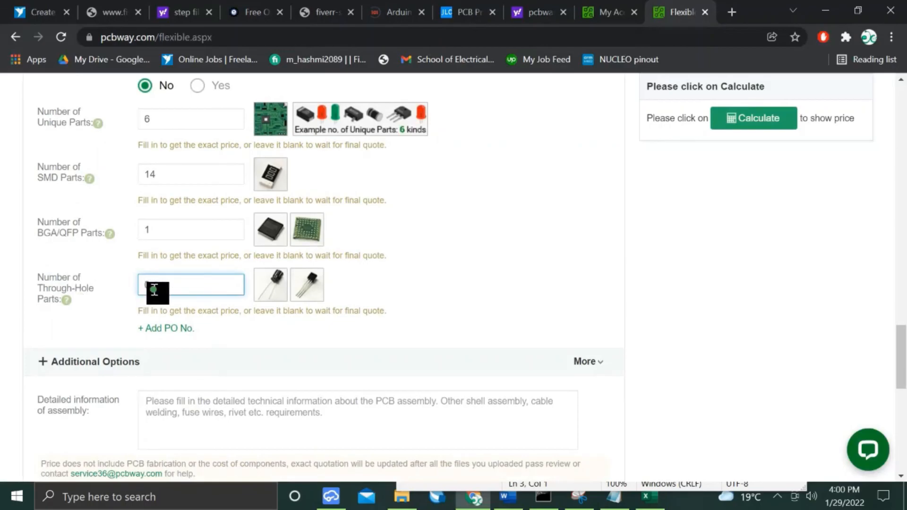
# Calculate the quote and choose the assembly service price for a quantity of 20.
pyautogui.scroll(-3, 83, 317)
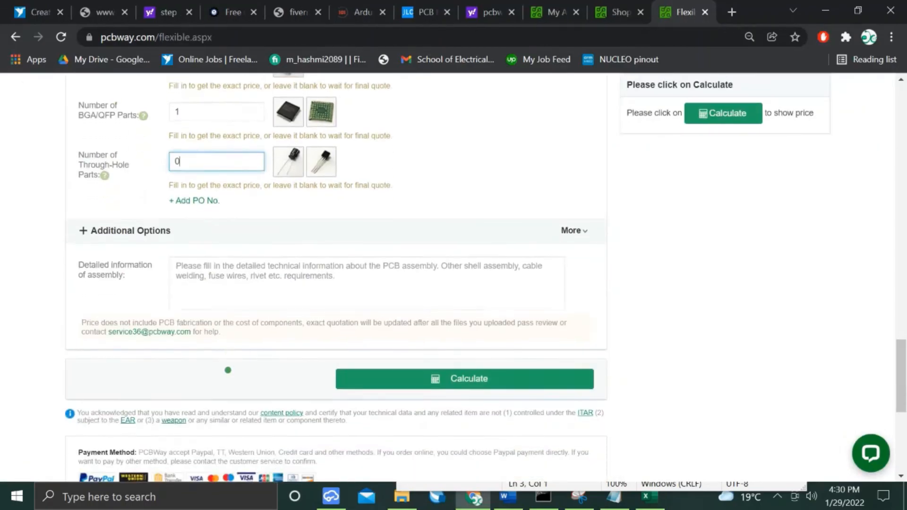
pyautogui.click(463, 378)
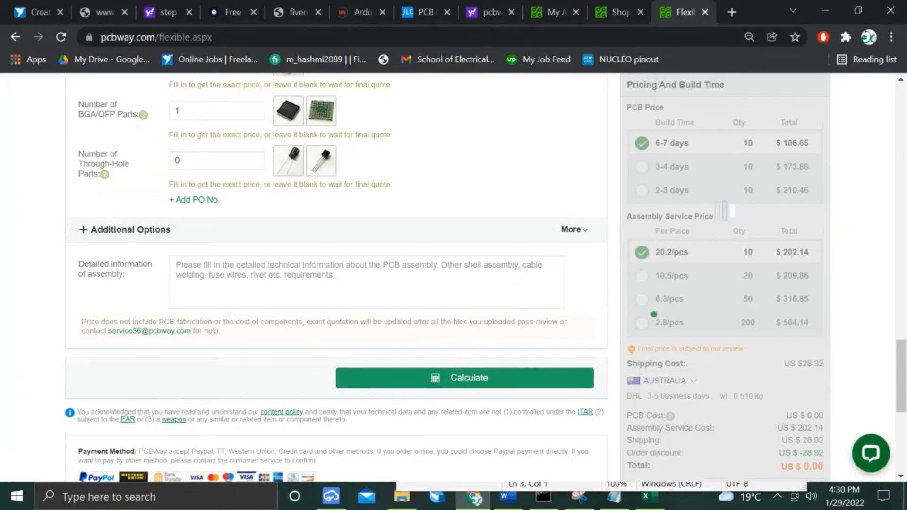
pyautogui.scroll(-1, 654, 314)
pyautogui.click(641, 197)
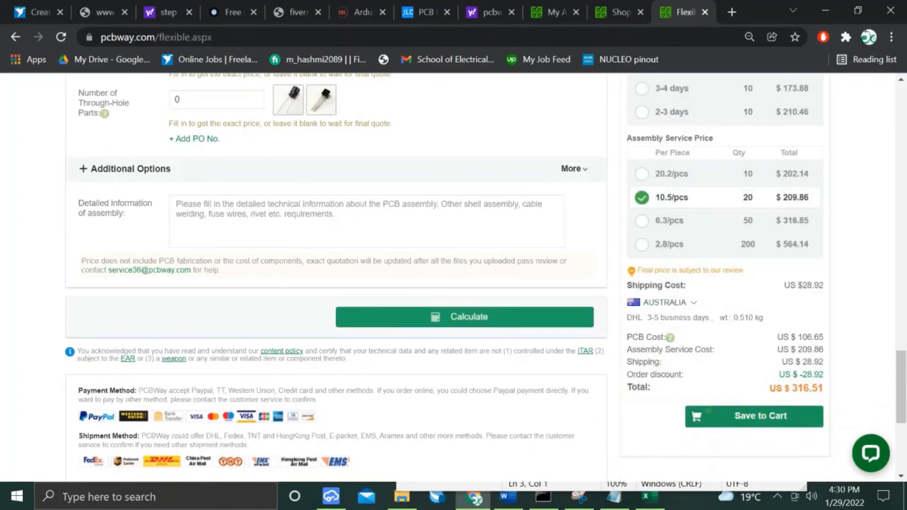
# Save the quote to the cart and upload Gerber_PCB_Flexible Arduino Pro Mini.zip as its Gerber file.
pyautogui.click(708, 422)
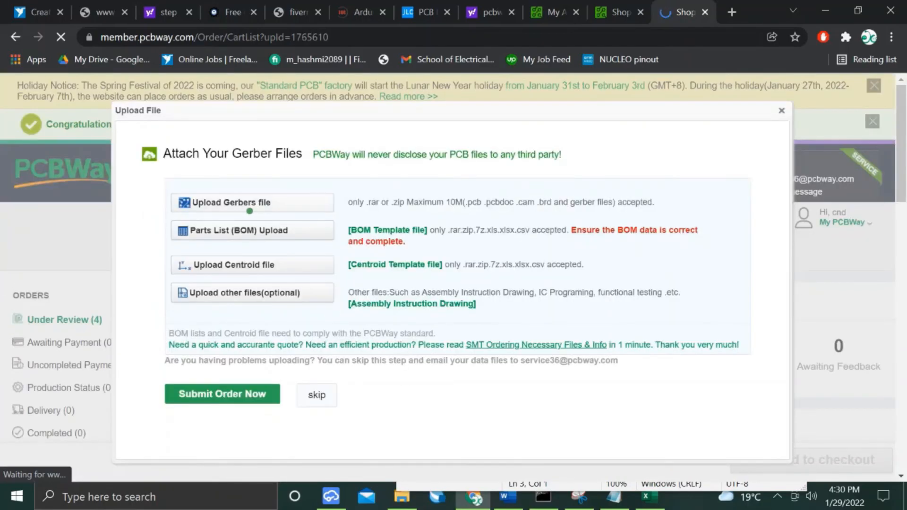
pyautogui.click(250, 207)
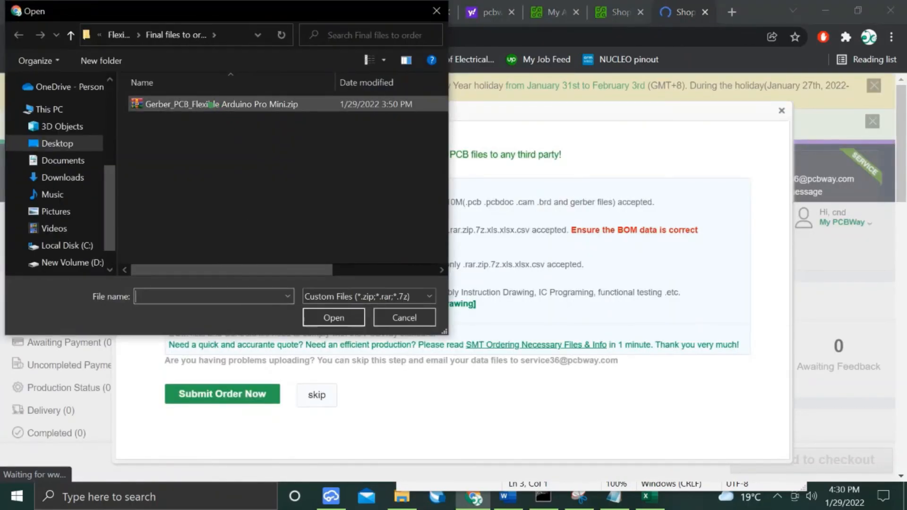
pyautogui.doubleClick(211, 104)
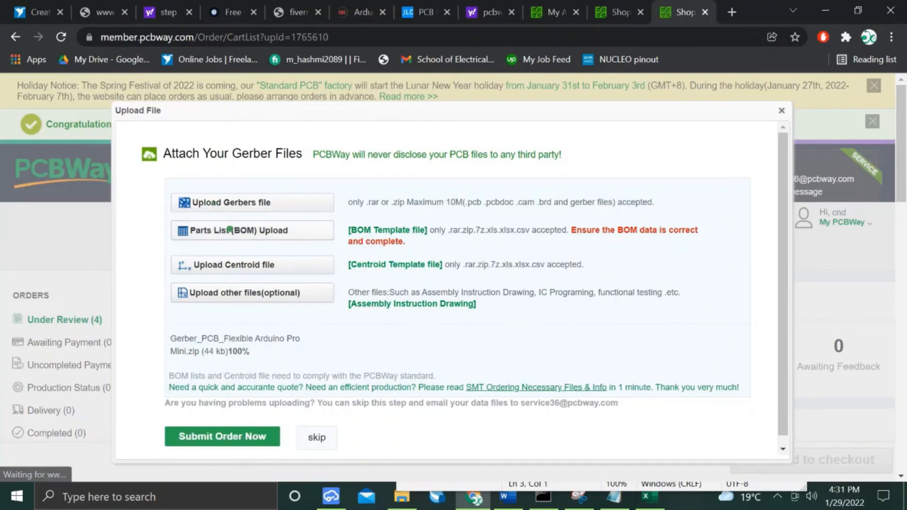
# Upload BOM_PCB_Flexible Arduino Pro Mini_2022-01-29.csv as the BOM and PickAndPlace_PCB_Flexible Arduino Pro Mini_2022-01-29.csv as the centroid file, and submit the order.
pyautogui.click(230, 229)
pyautogui.doubleClick(186, 110)
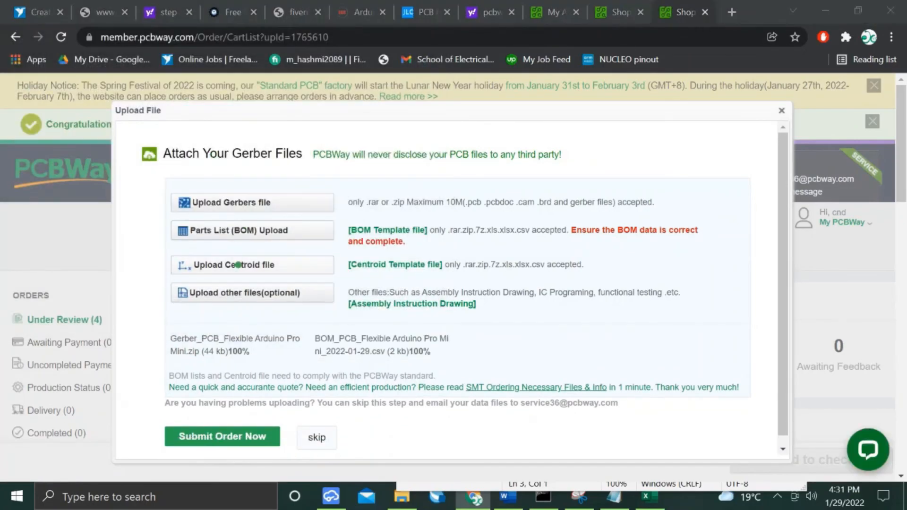
pyautogui.click(238, 265)
pyautogui.doubleClick(202, 131)
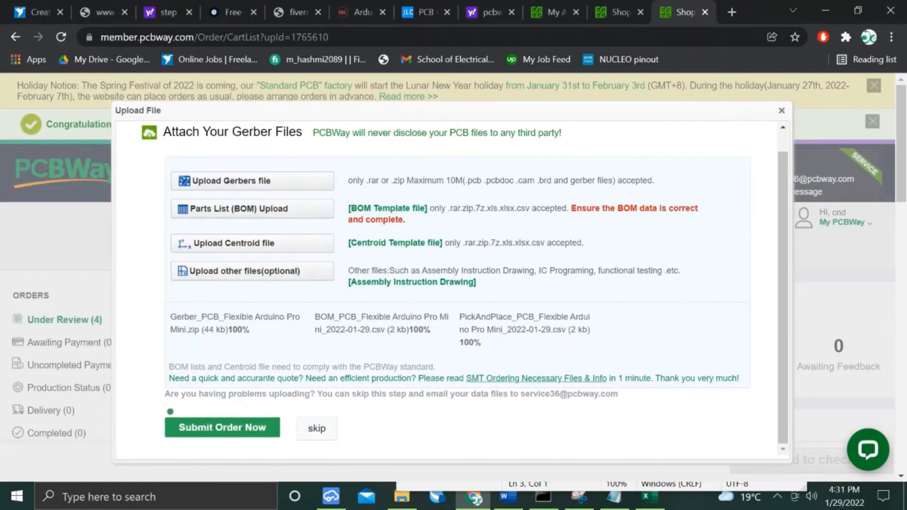
pyautogui.click(226, 428)
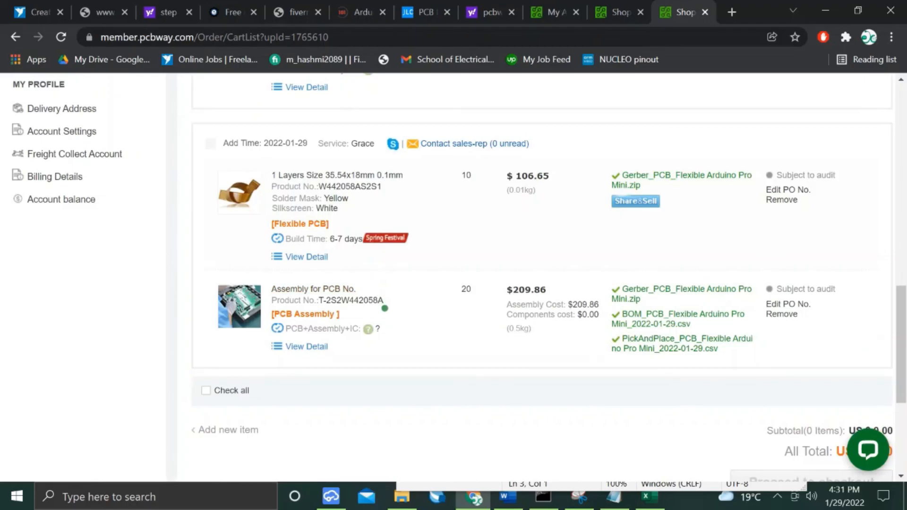